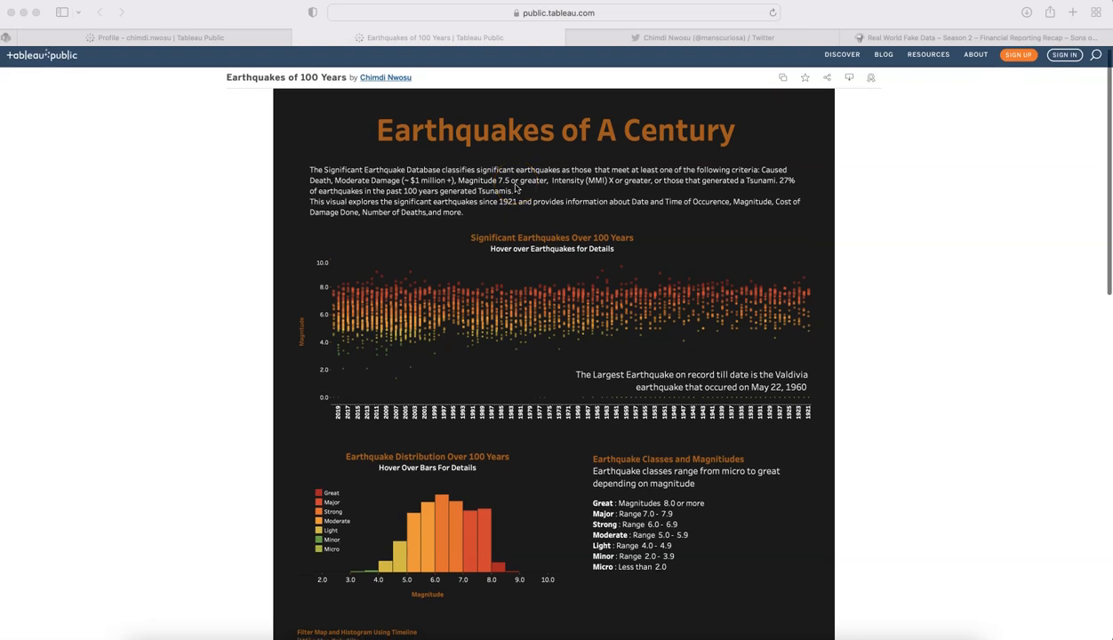
Look through the Earthquakes of 100 Years dashboard from its title to the earthquake map.
scroll(516, 186, down, 1)
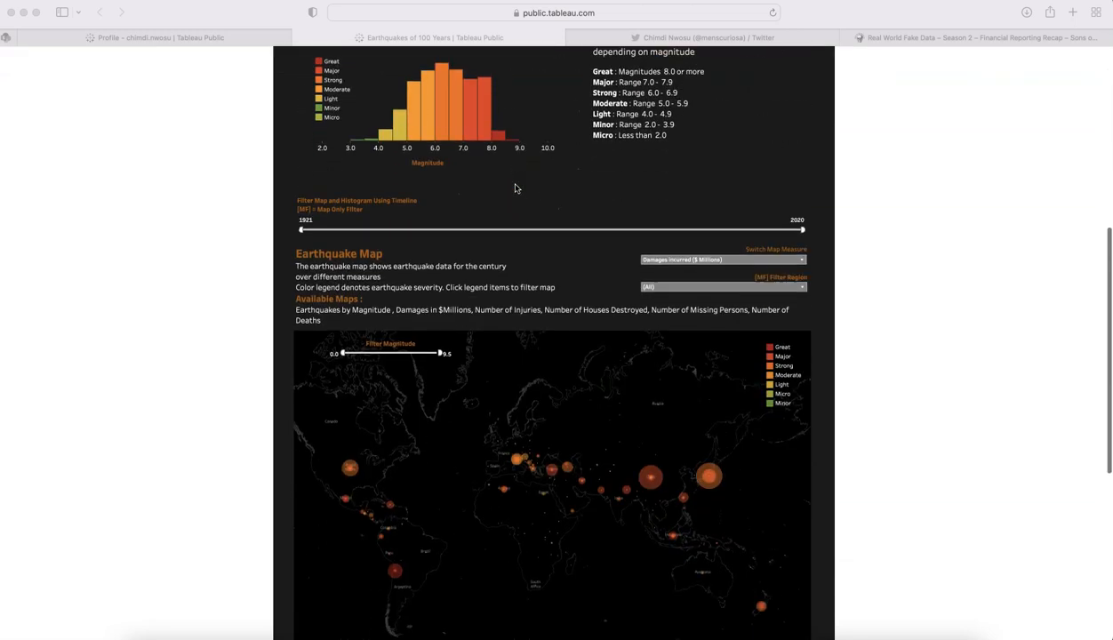
scroll(322, 278, down, 3)
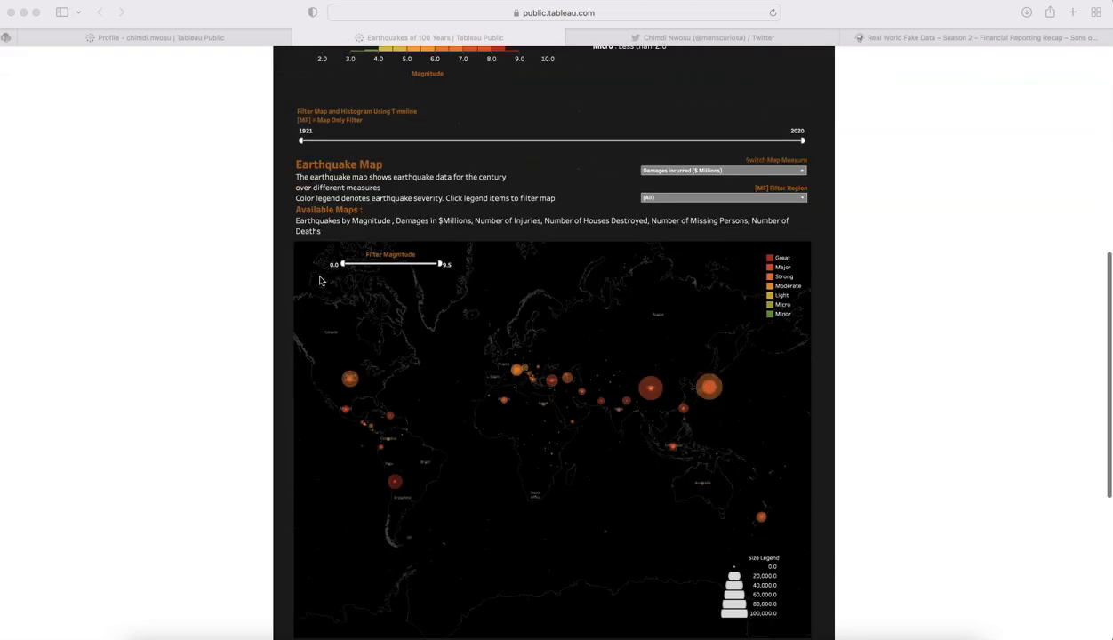
scroll(273, 347, up, 8)
scroll(273, 347, up, 5)
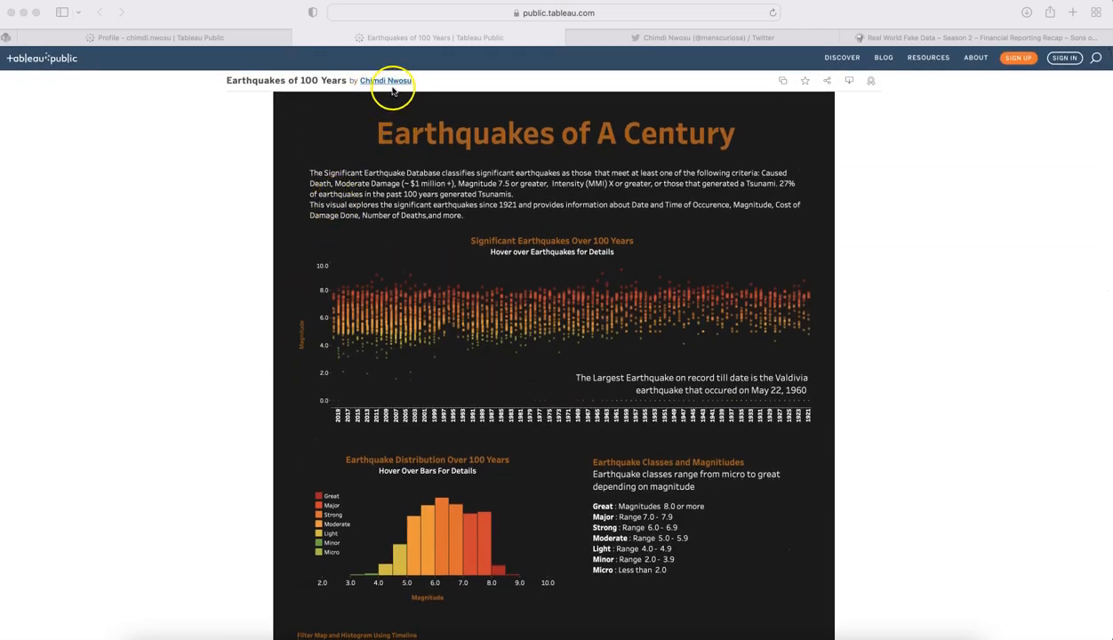
Browse the author's Tableau Public profile, from the newest vizzes to the early Earthquakes of 100 Years viz.
click(266, 42)
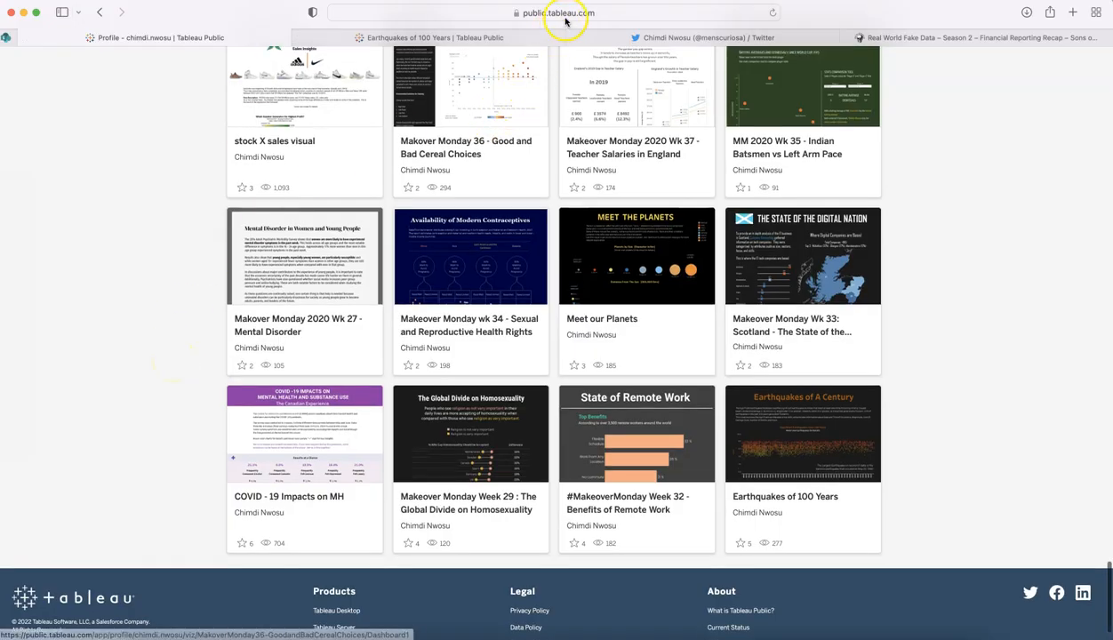
scroll(169, 345, up, 1)
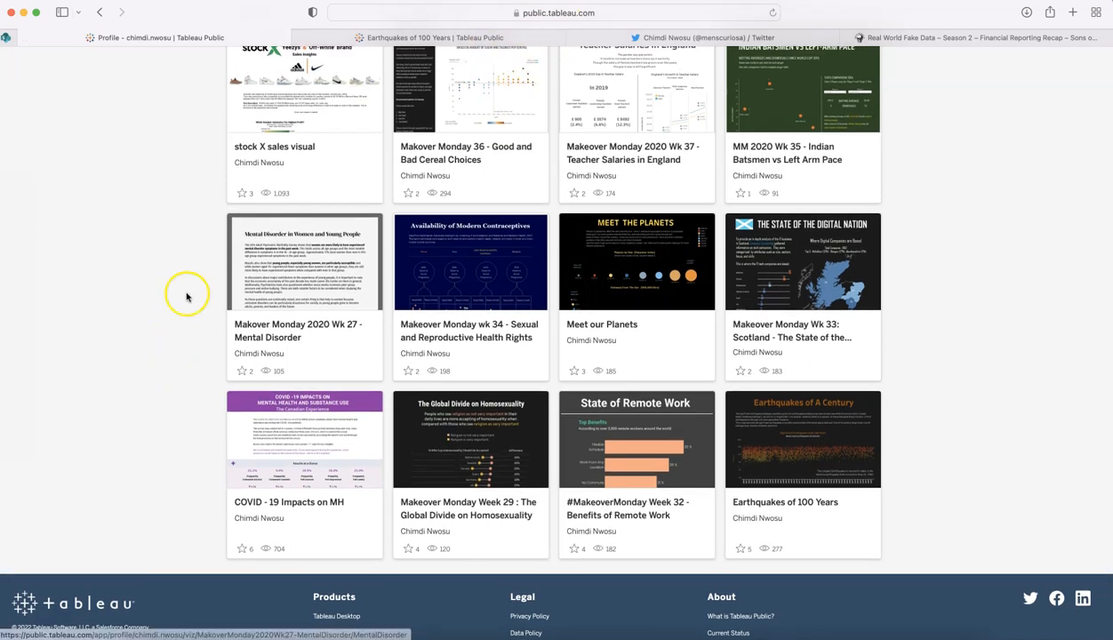
scroll(186, 296, up, 2)
scroll(186, 296, up, 8)
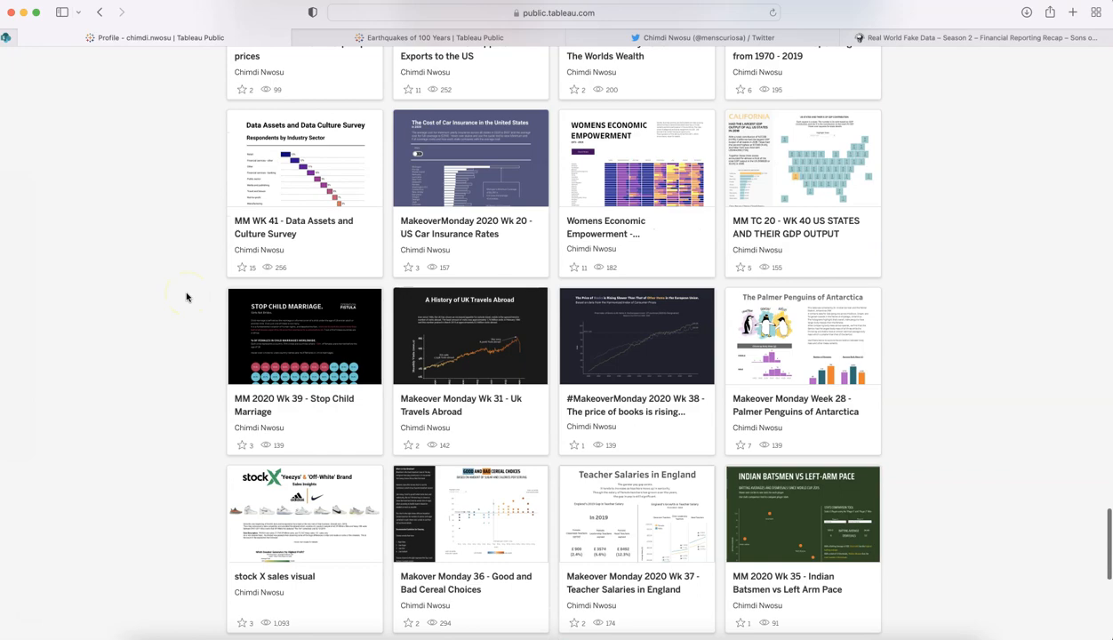
scroll(187, 296, up, 20)
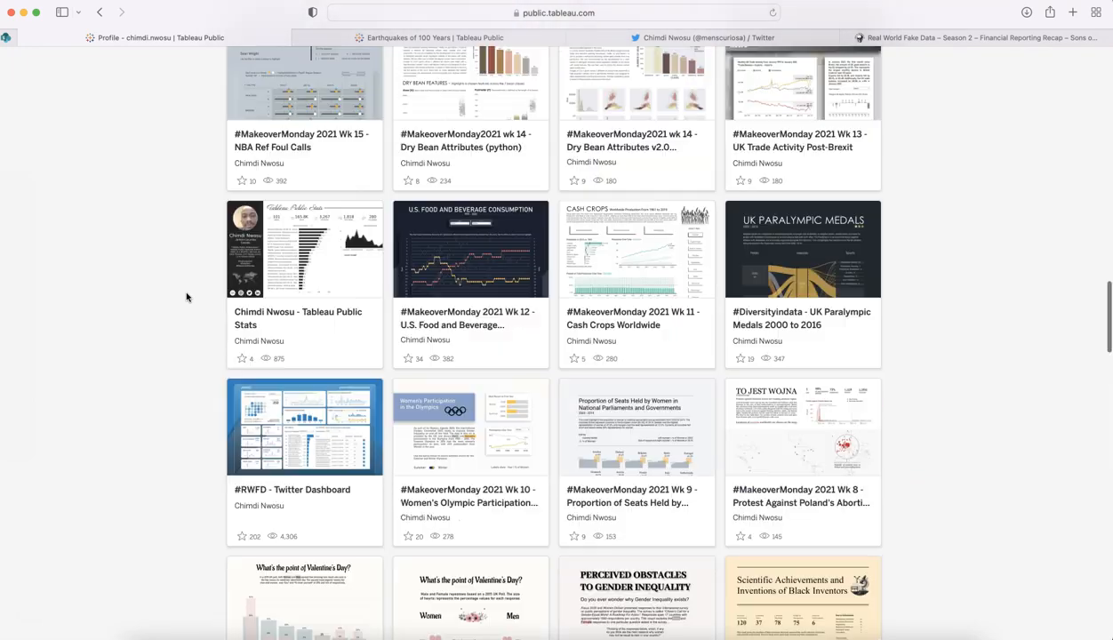
scroll(187, 296, up, 5)
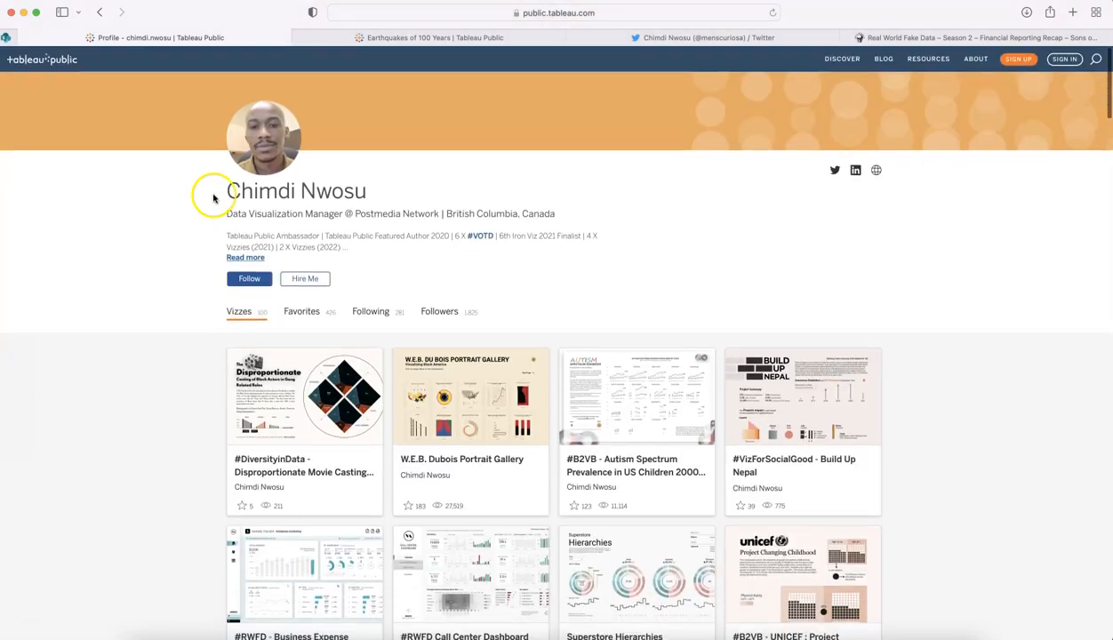
scroll(300, 194, down, 15)
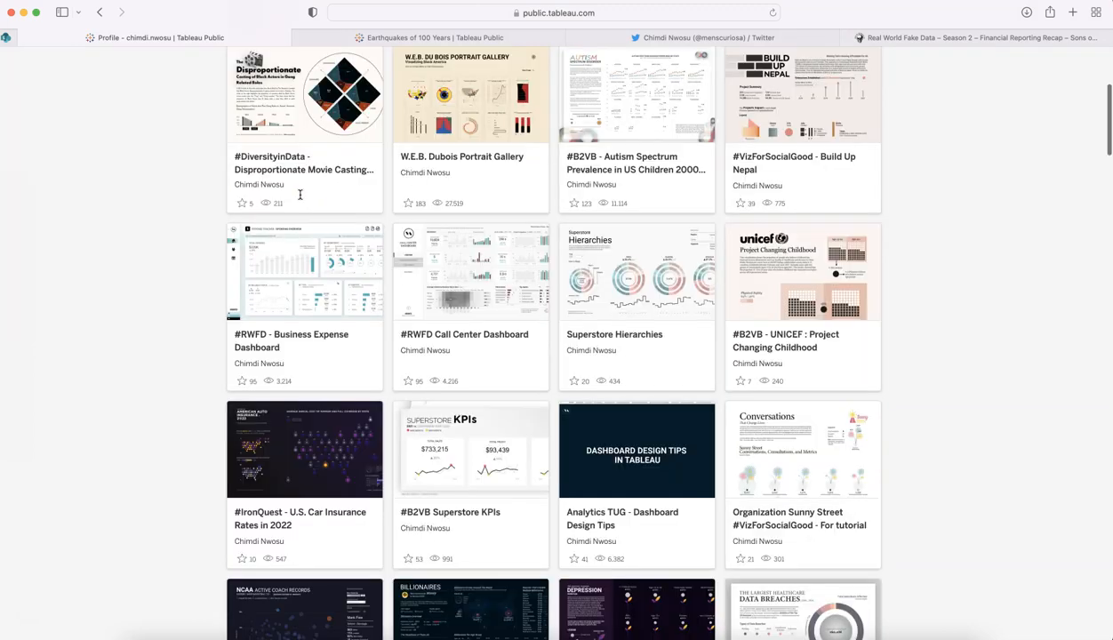
scroll(713, 460, down, 20)
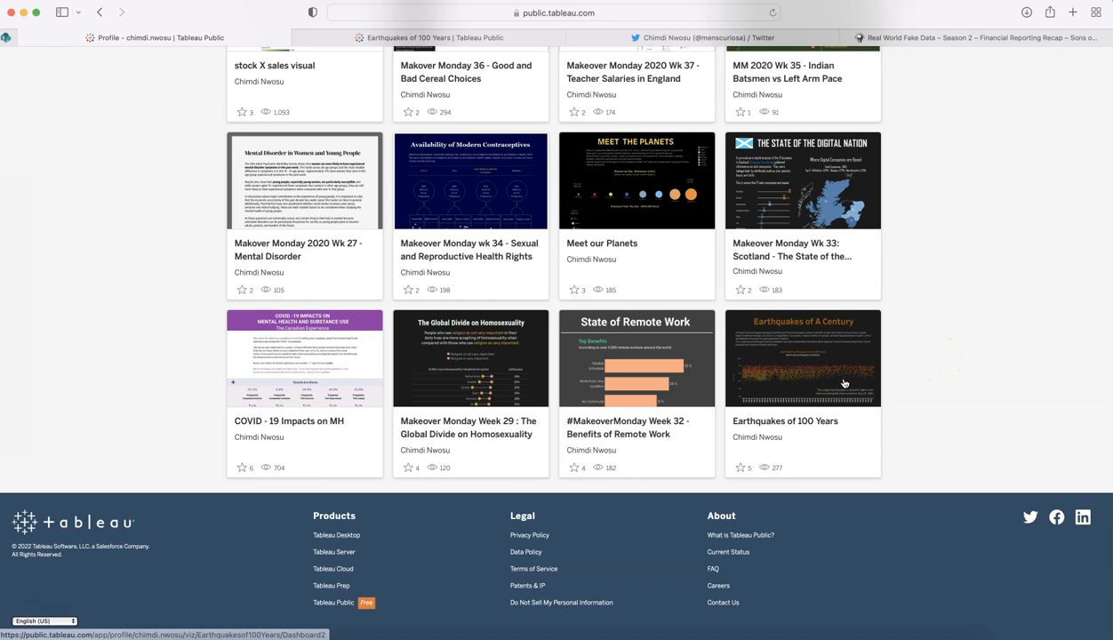
Return to the Earthquakes of 100 Years dashboard and examine its introduction, yearly scatter plot and magnitude histogram.
click(473, 39)
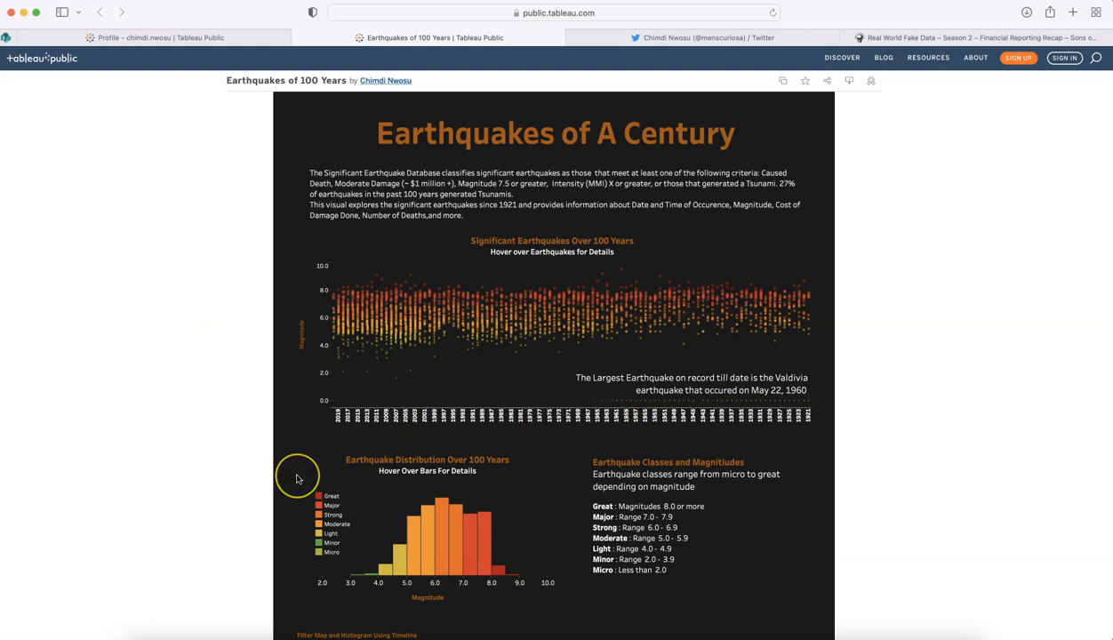
scroll(297, 480, down, 5)
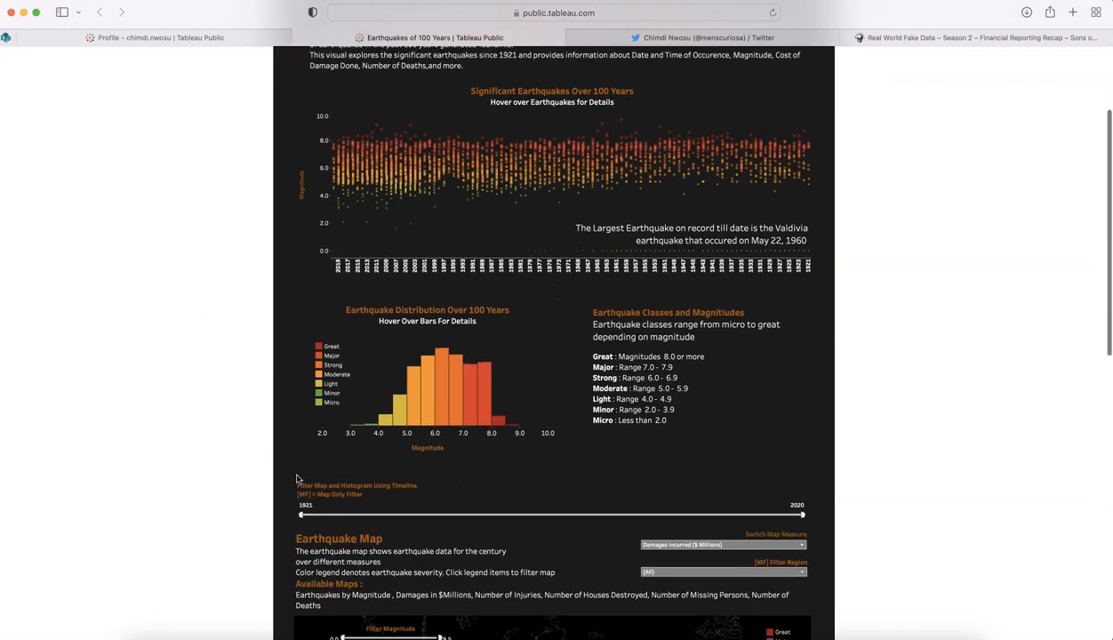
scroll(360, 248, up, 4)
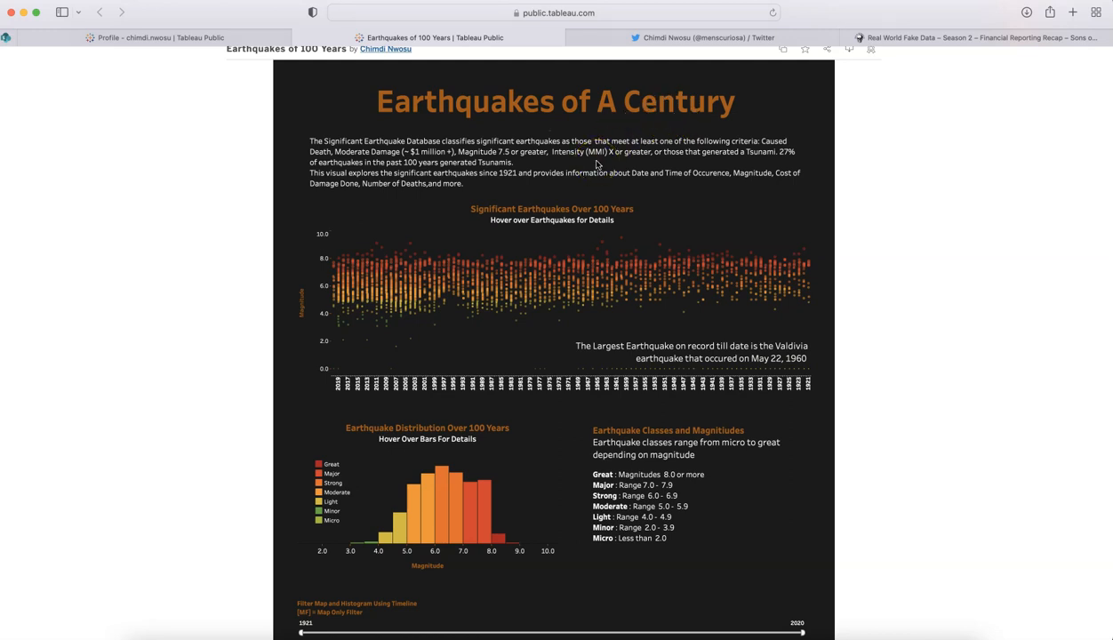
scroll(373, 369, down, 5)
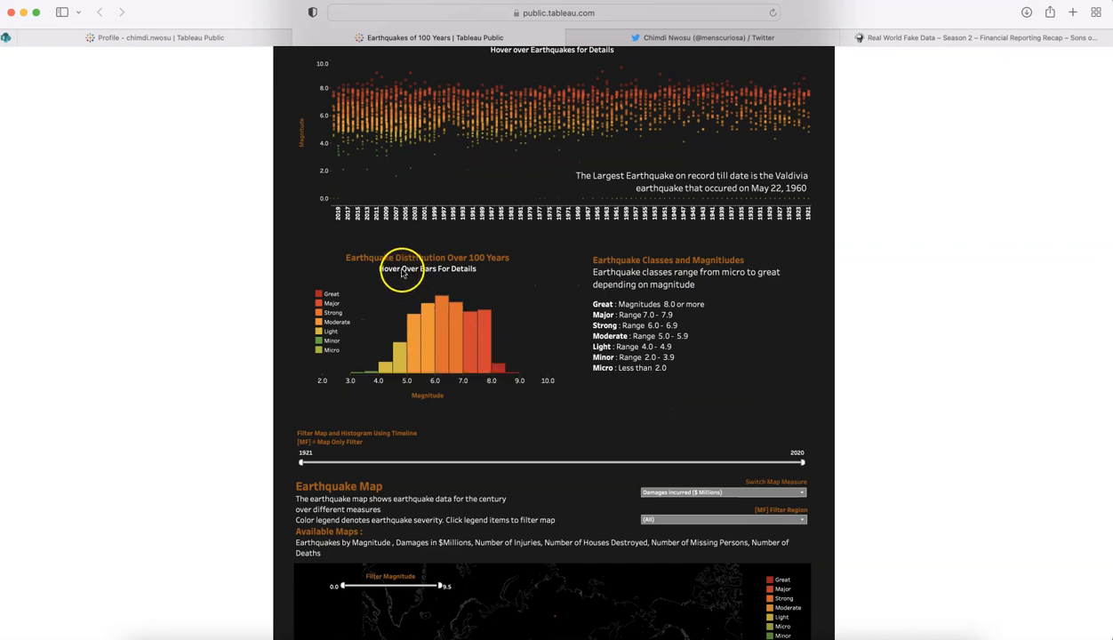
mouse_move(440, 310)
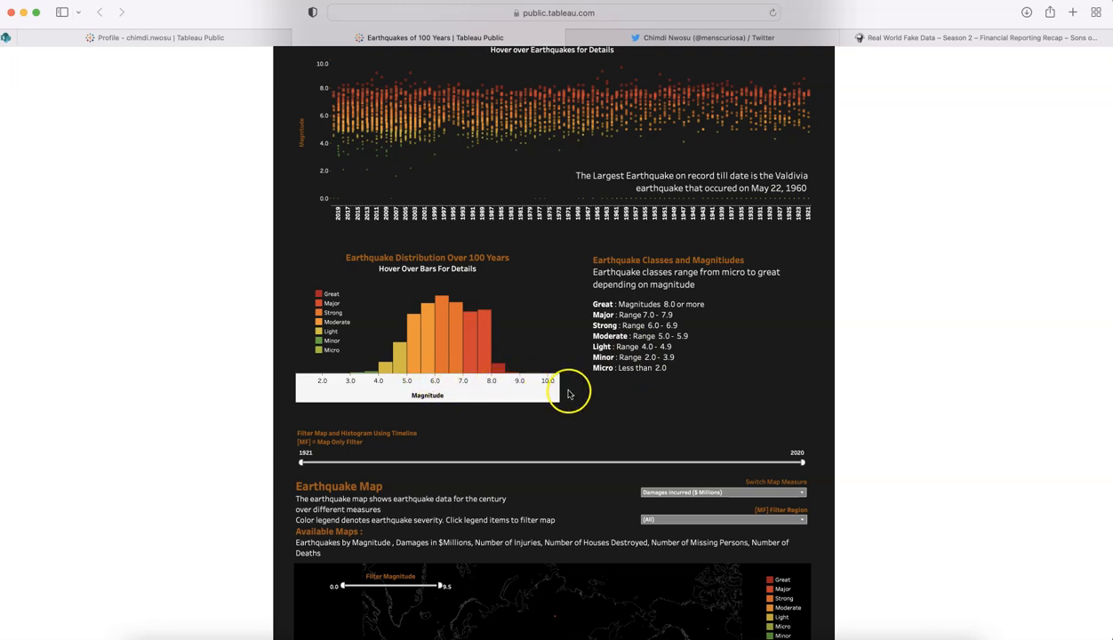
Inspect the Earthquake Map and check which measures are available for switching it.
scroll(201, 398, down, 5)
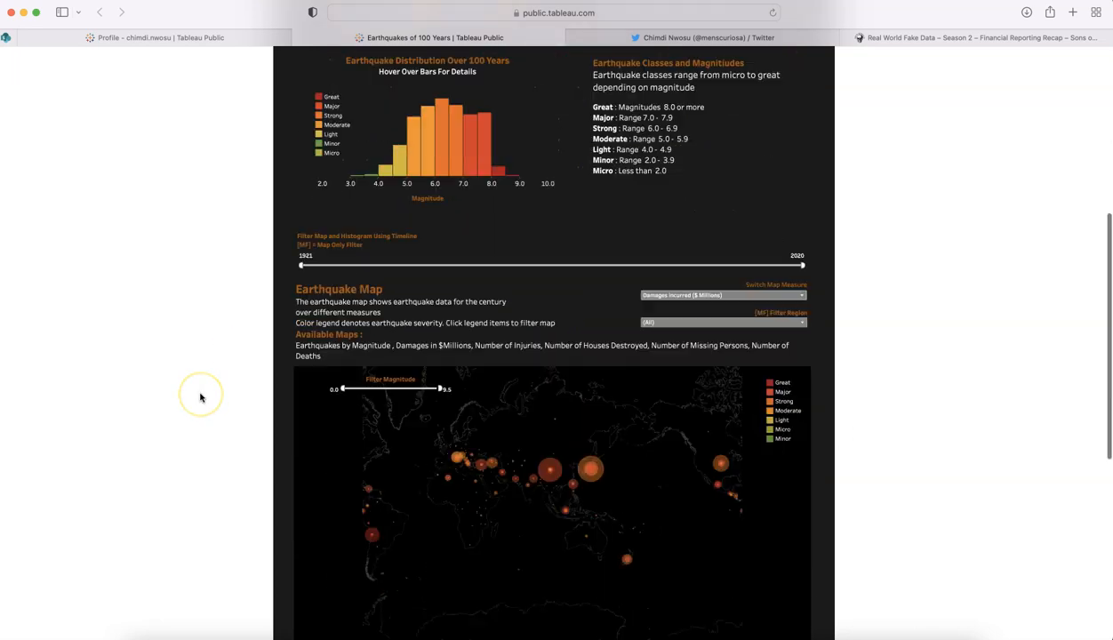
scroll(200, 397, down, 4)
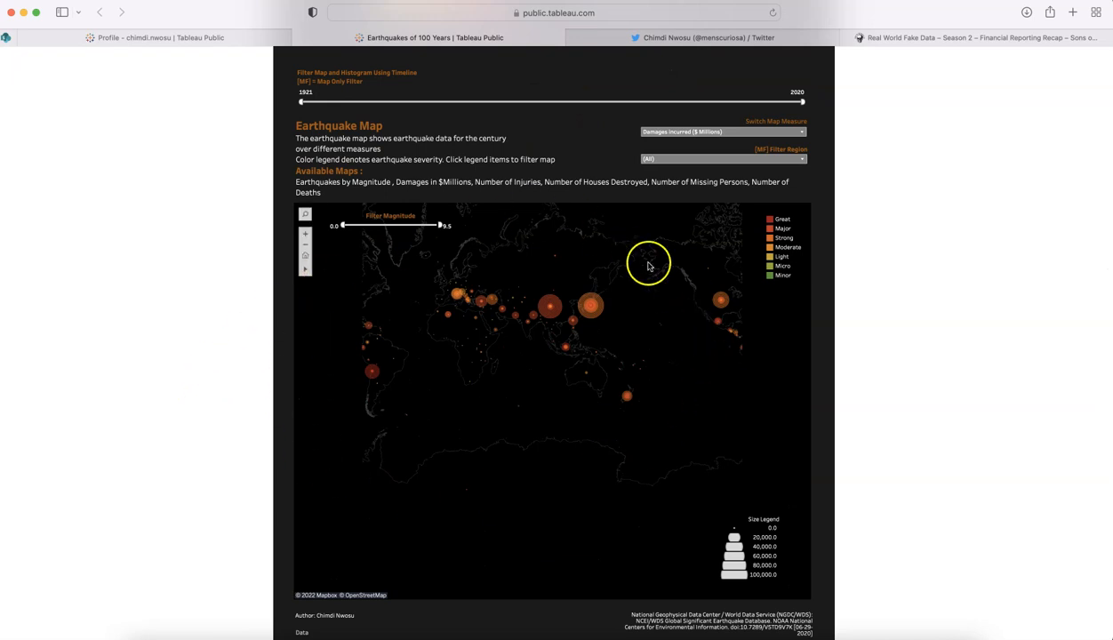
click(710, 136)
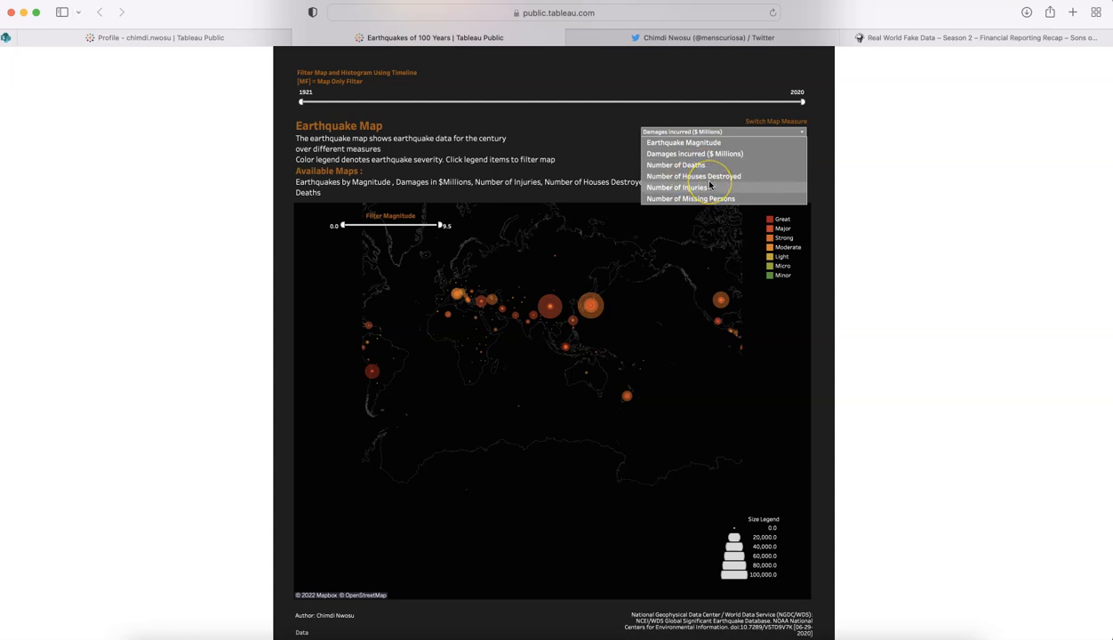
click(938, 267)
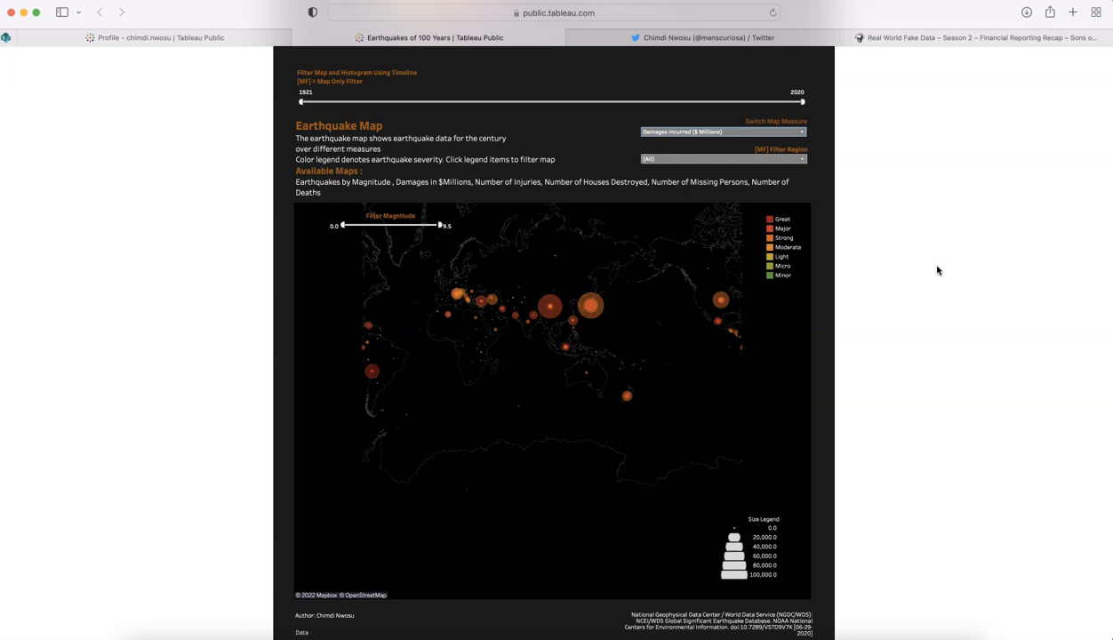
Review the published dashboard's overall layout again, comparing the charts near its title with the map section.
scroll(938, 270, up, 10)
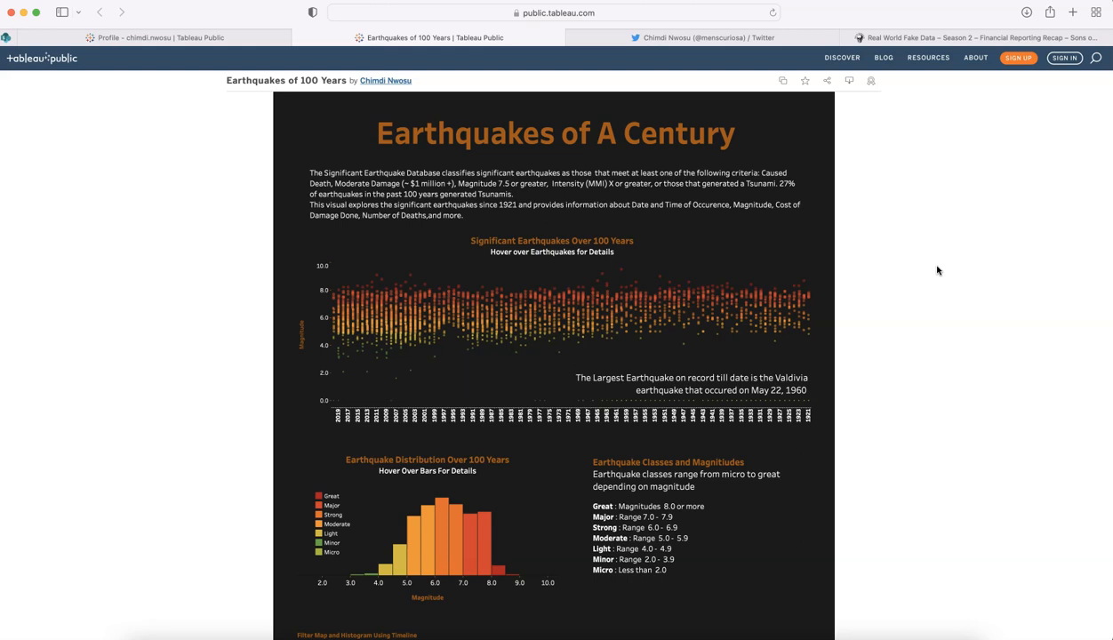
click(929, 353)
scroll(928, 353, down, 5)
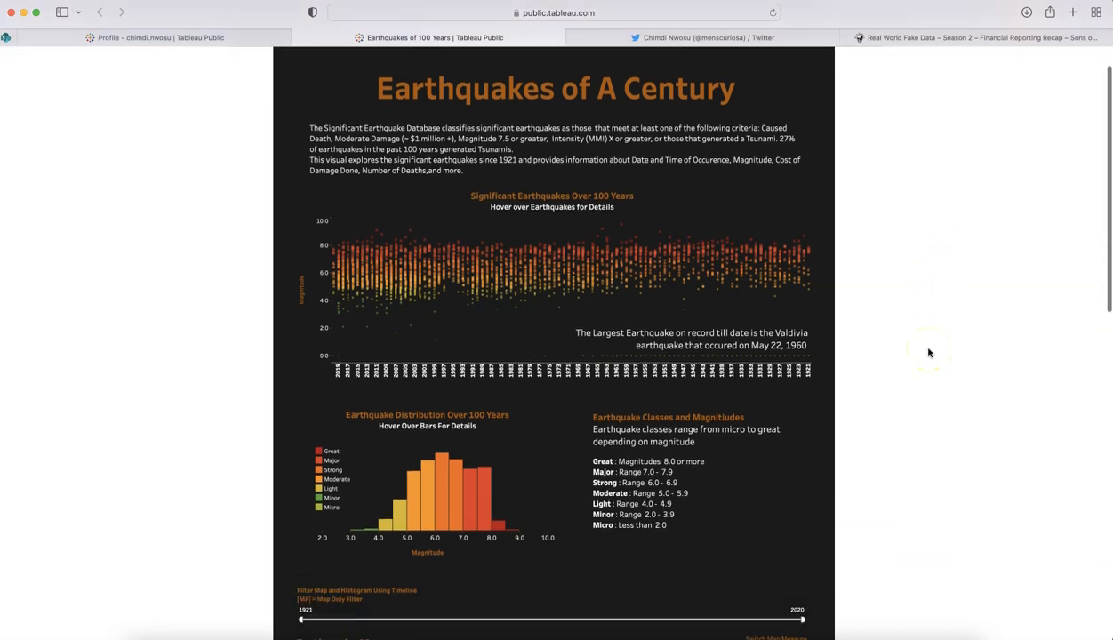
scroll(928, 353, down, 3)
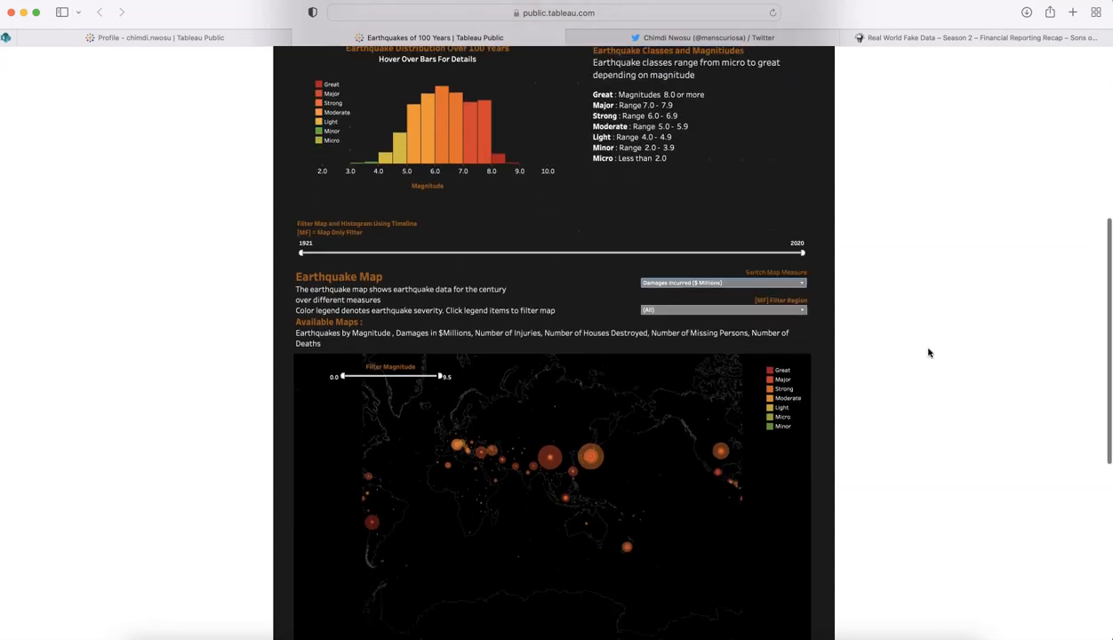
scroll(929, 353, up, 7)
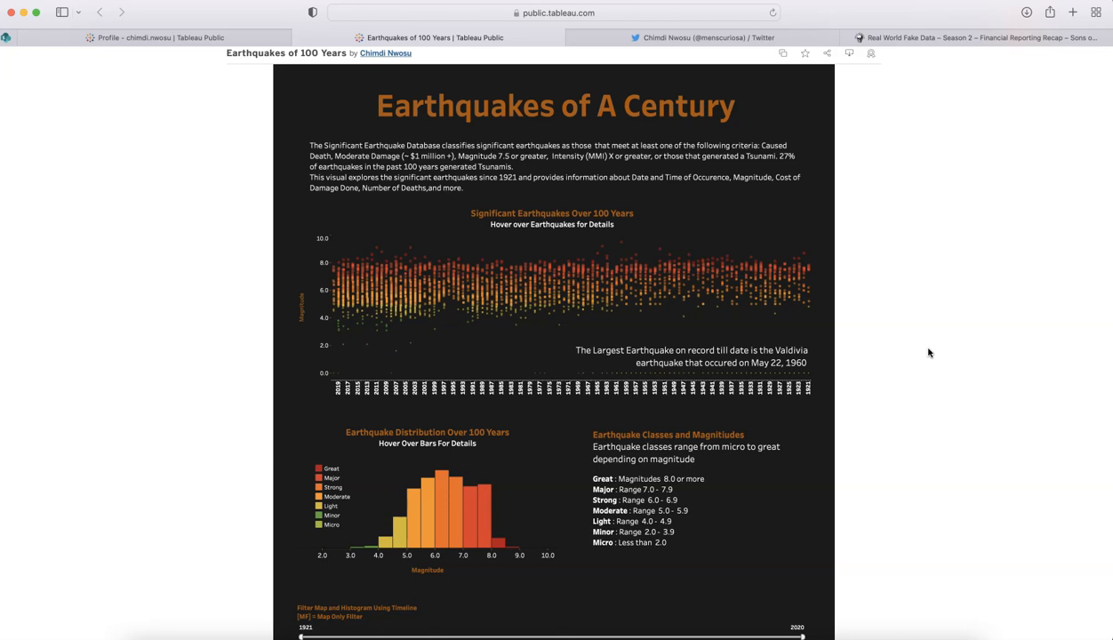
scroll(928, 353, down, 10)
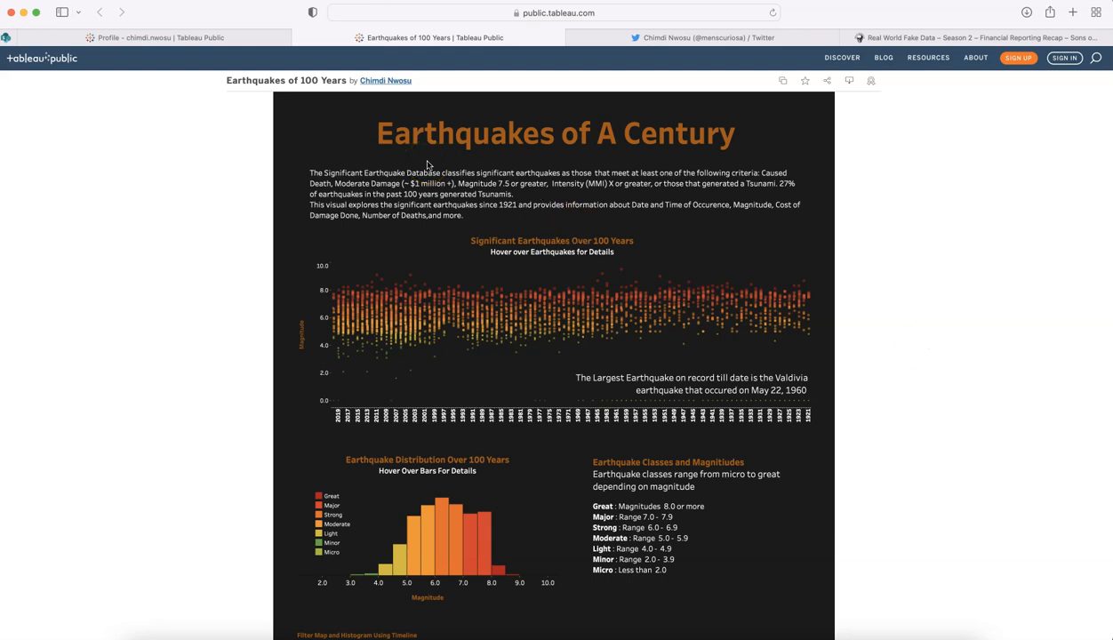
scroll(883, 295, down, 5)
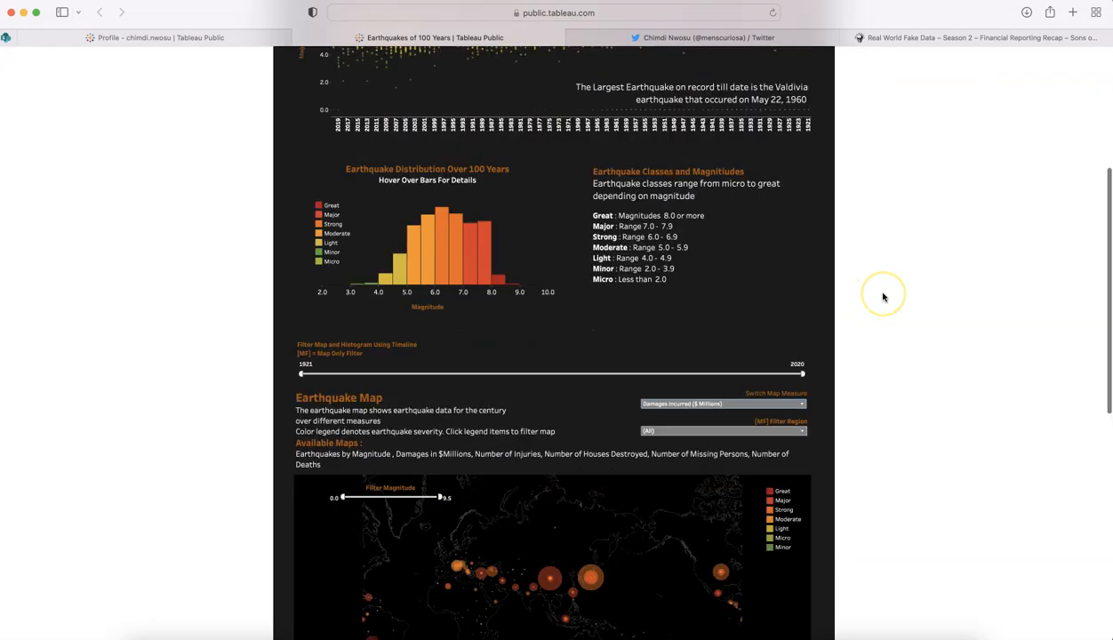
Check the file formats offered for downloading the published dashboard, including Tableau Workbook.
scroll(875, 291, down, 10)
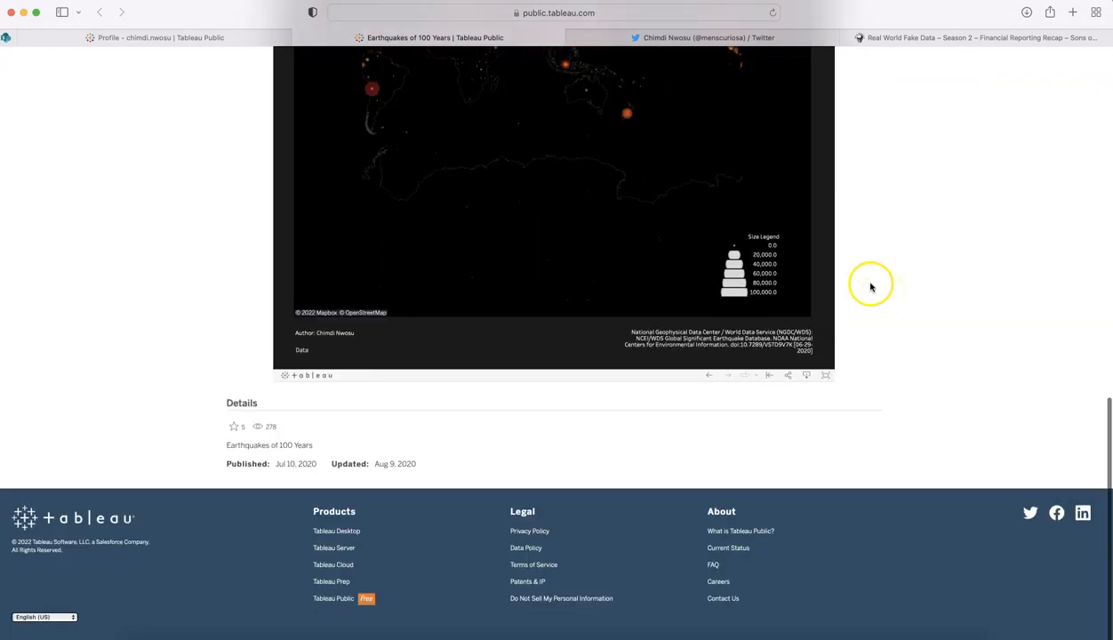
click(807, 381)
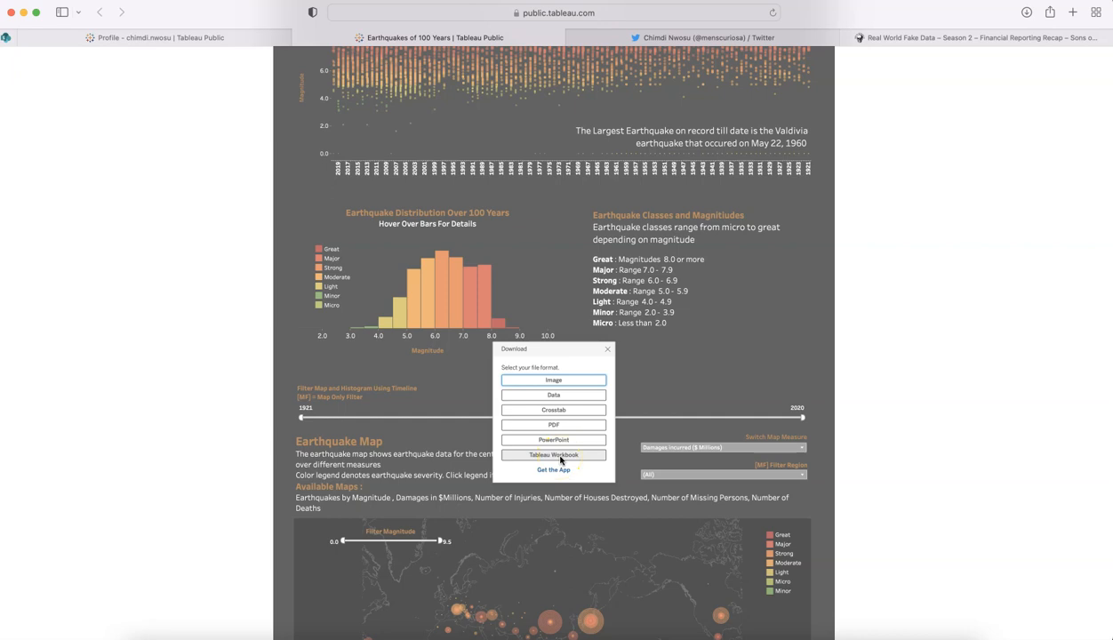
click(608, 349)
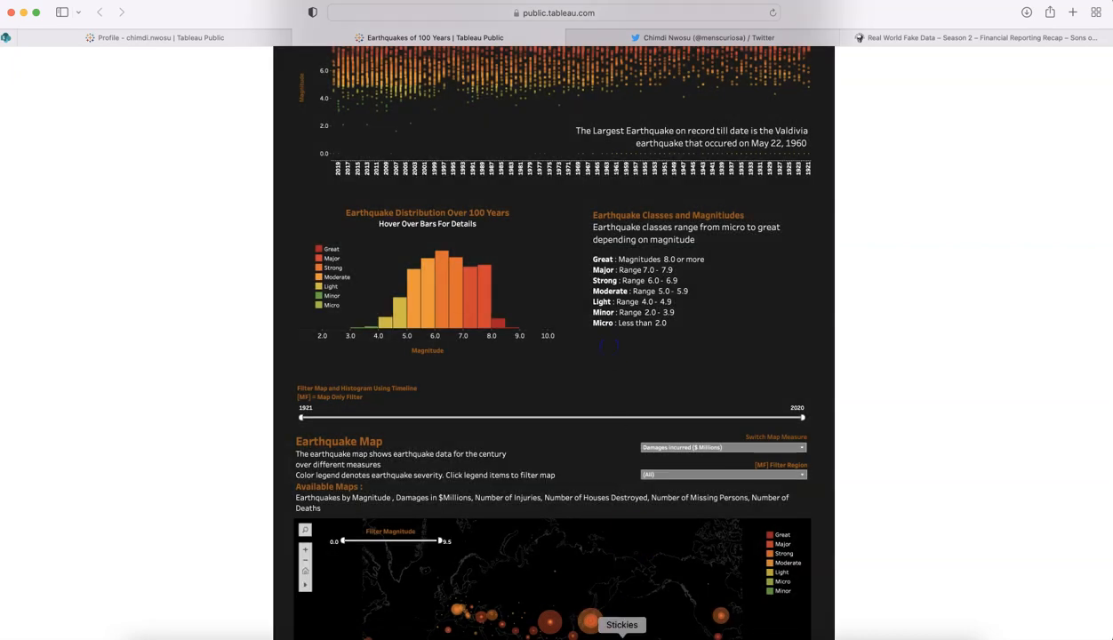
Switch to Tableau Desktop and look over Dashboard 2 of the Earthquakes of 100 Years workbook down to the map.
click(552, 635)
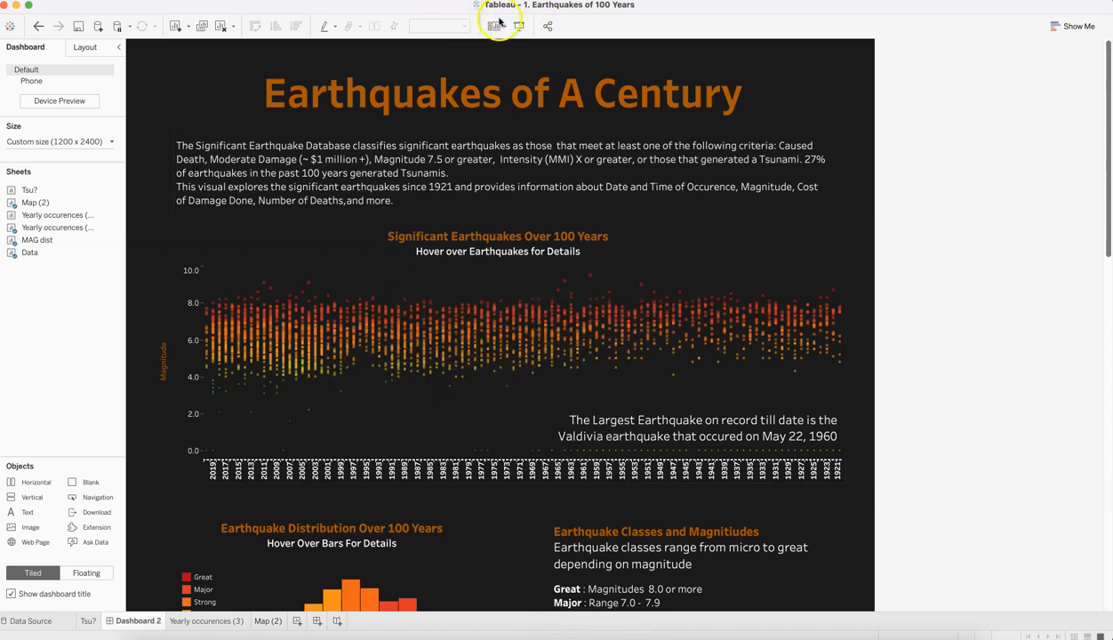
scroll(444, 423, down, 5)
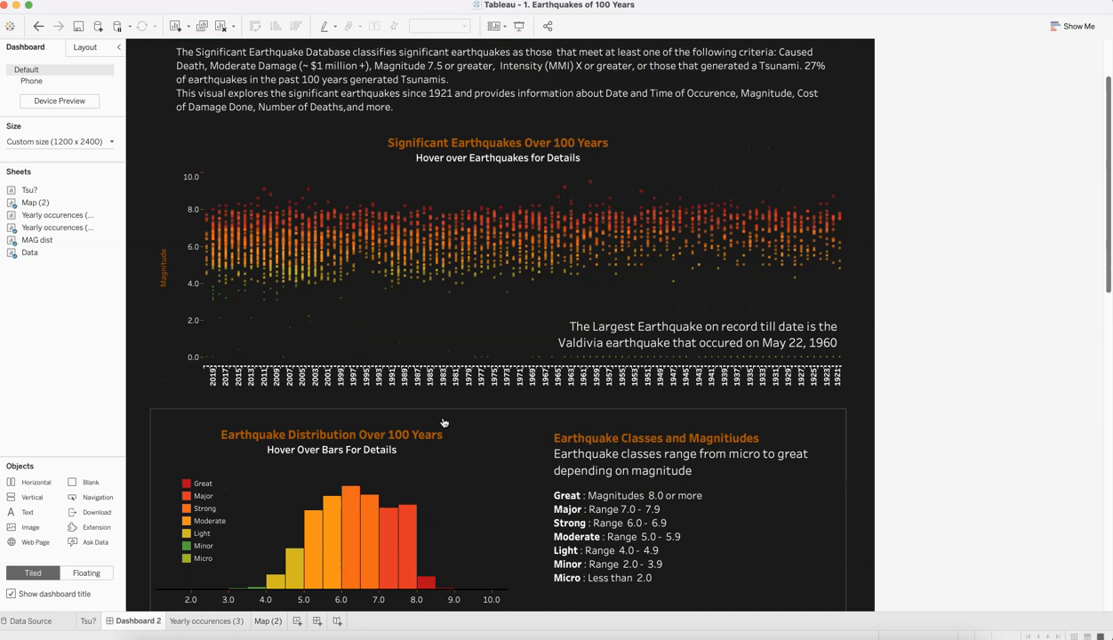
scroll(443, 422, down, 6)
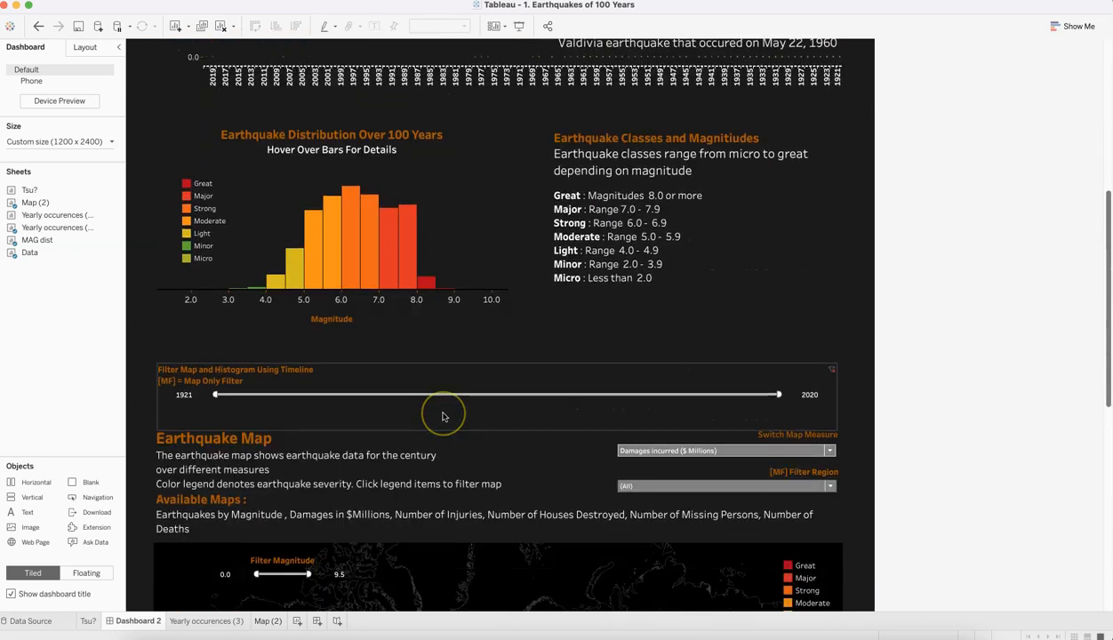
scroll(444, 416, up, 1)
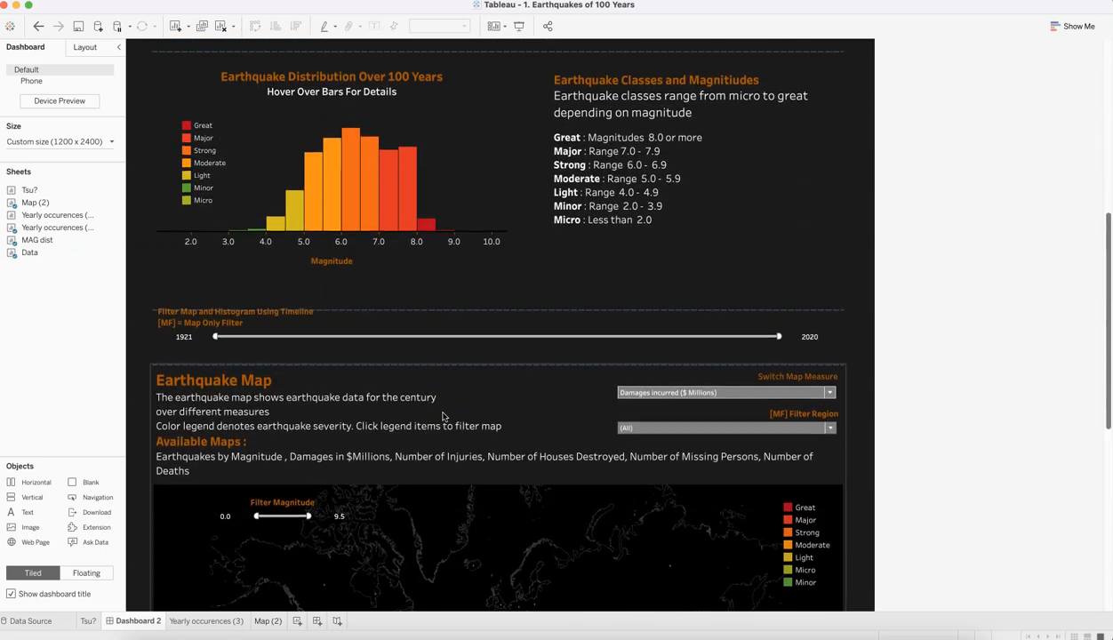
scroll(443, 416, up, 1)
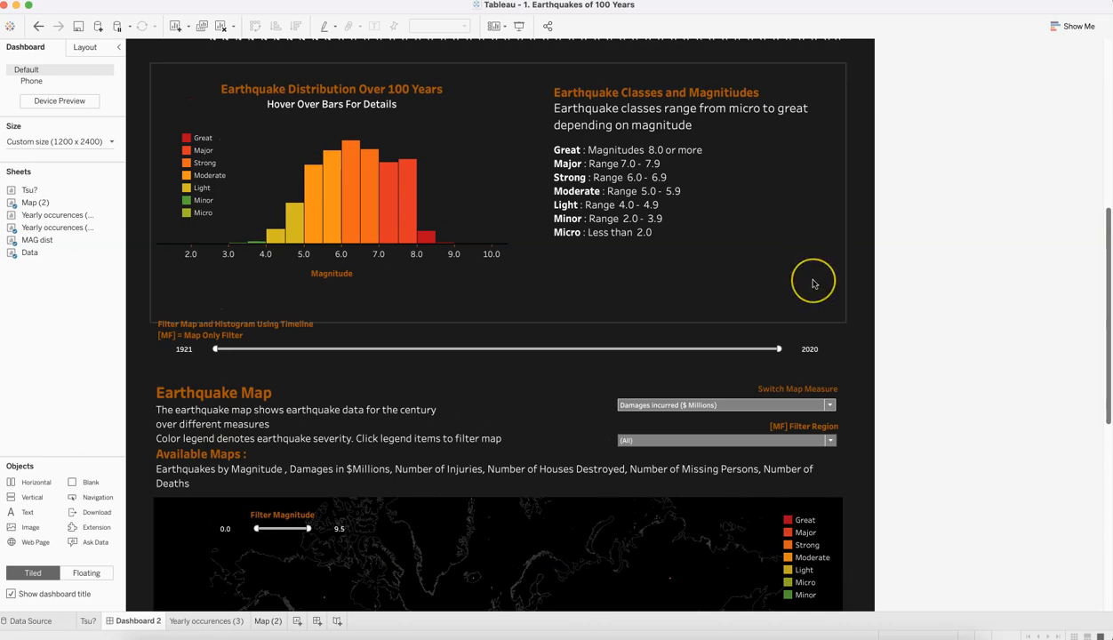
scroll(813, 283, up, 3)
scroll(813, 283, up, 10)
Inspect the dashboard's title and introduction text block and select the note about the largest earthquake on record.
click(623, 278)
click(610, 194)
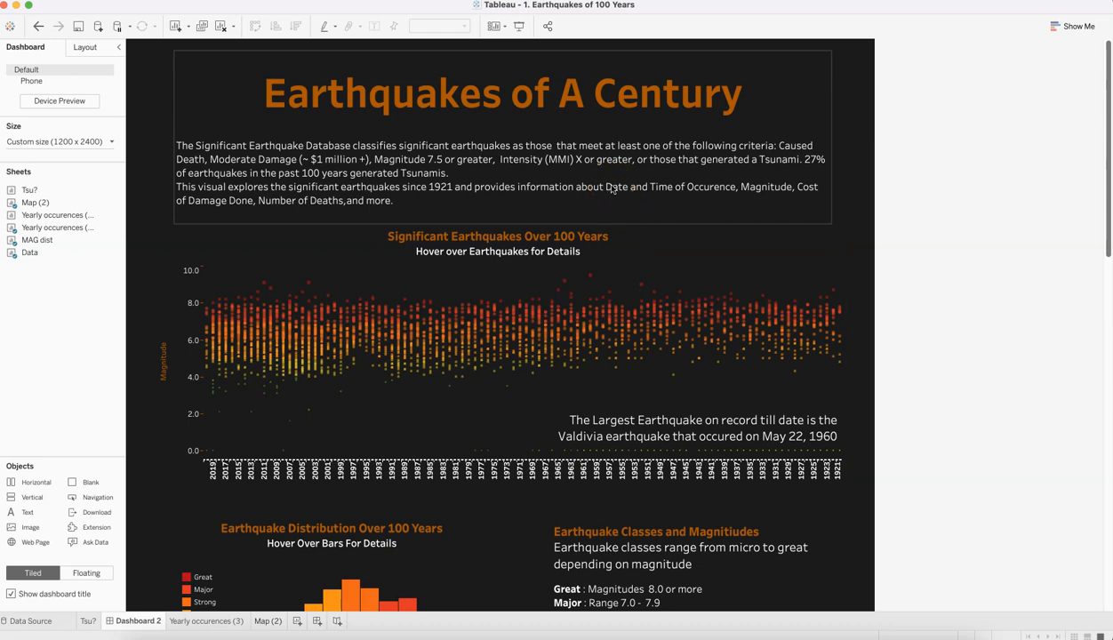
click(556, 108)
click(654, 438)
click(910, 434)
scroll(910, 434, down, 5)
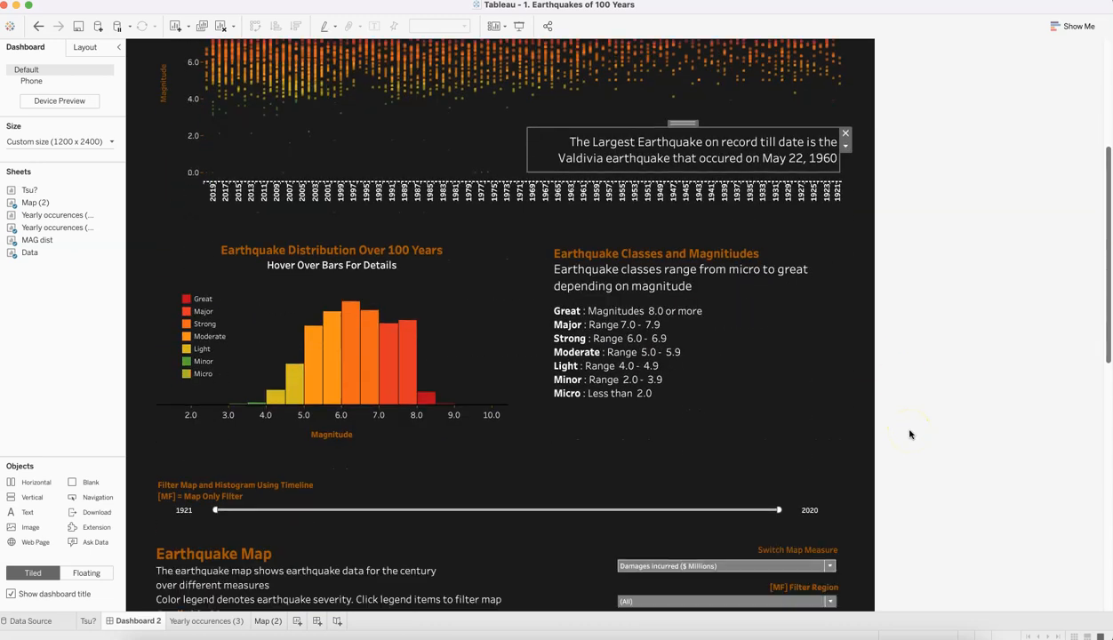
Inspect the Earthquake Classes and Magnitudes text block and the Earthquake Map heading section on Dashboard 2.
scroll(910, 435, down, 2)
click(640, 238)
click(1037, 349)
scroll(1031, 348, down, 4)
click(396, 307)
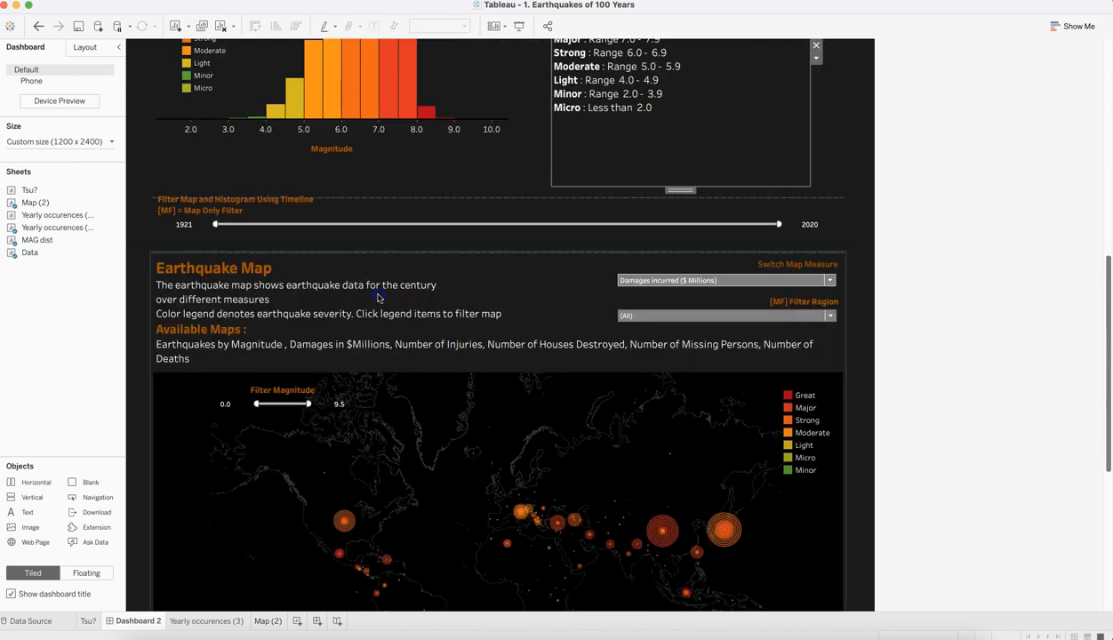
click(855, 336)
scroll(927, 331, up, 4)
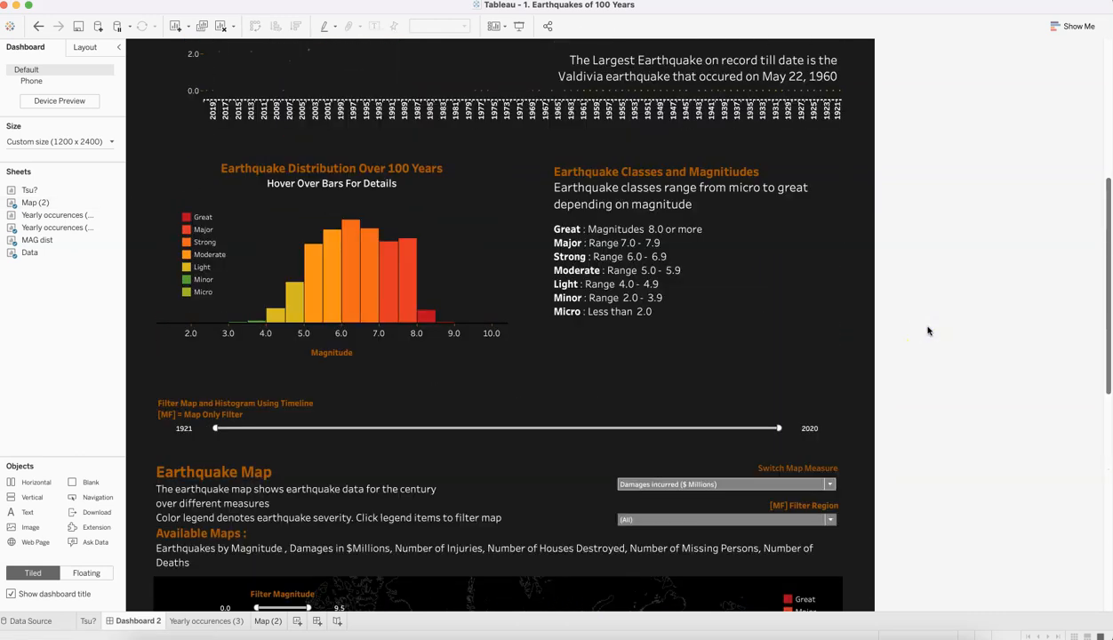
Review the Significant Earthquakes scatter chart and check the bar details in the Earthquake Distribution histogram.
scroll(927, 331, up, 6)
mouse_move(621, 352)
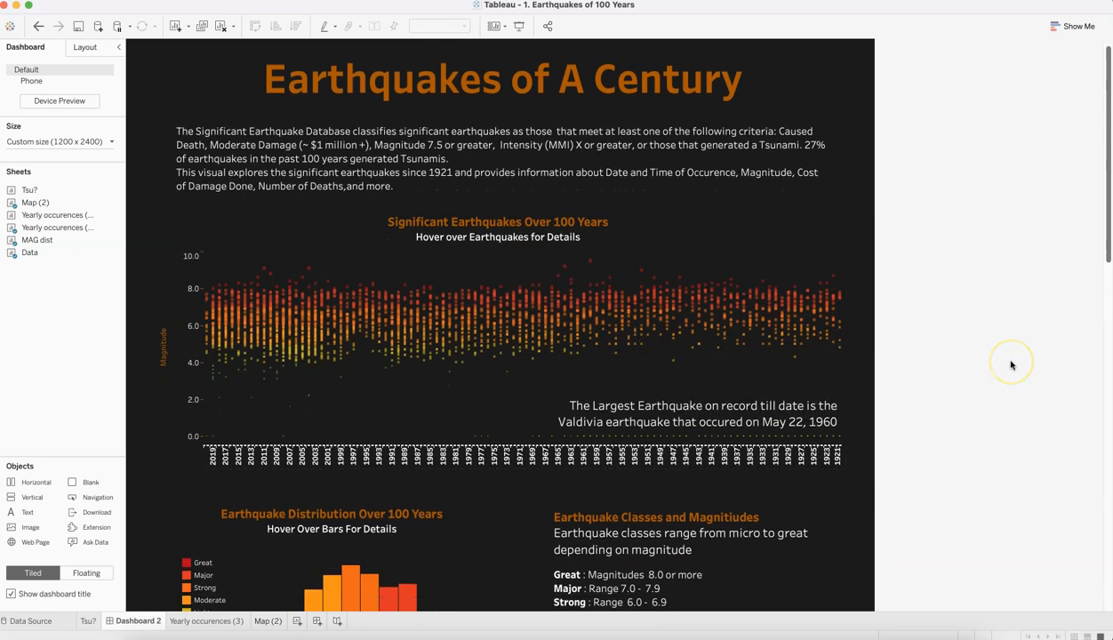
scroll(1011, 364, down, 3)
scroll(1011, 365, down, 1)
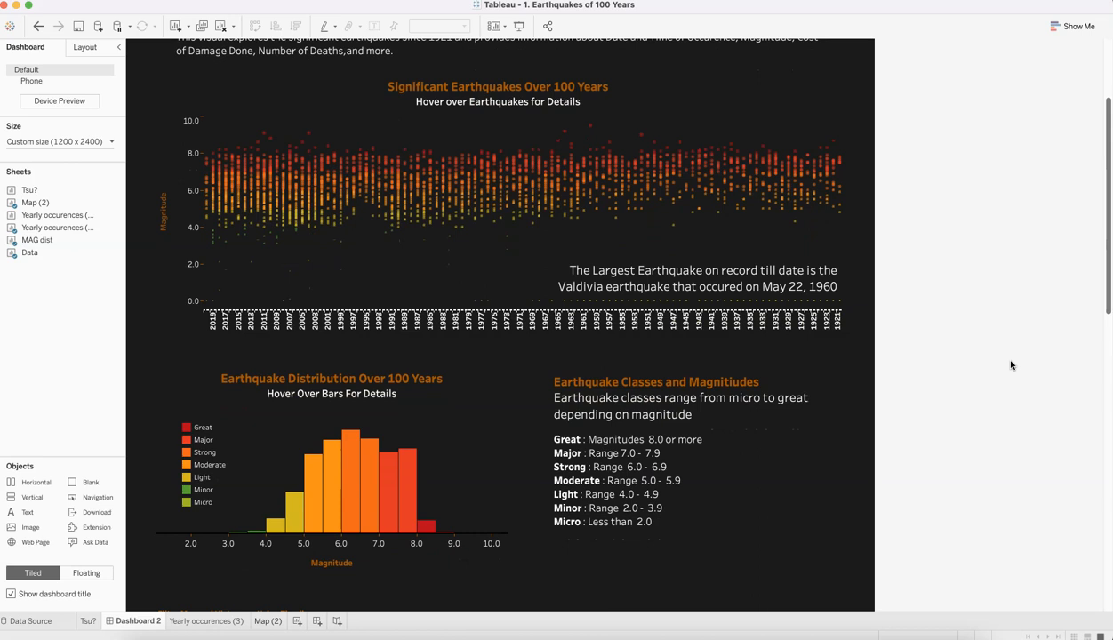
mouse_move(451, 216)
scroll(961, 391, down, 3)
mouse_move(387, 372)
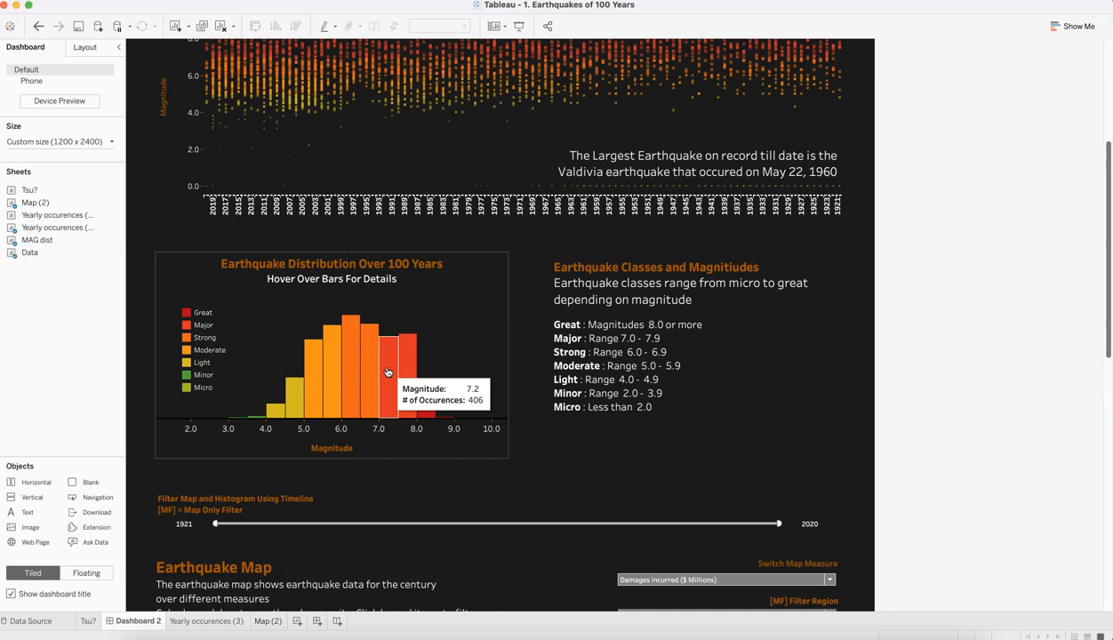
Examine the Earthquake Map and view the details of the large damage mark over Japan.
scroll(1001, 368, down, 15)
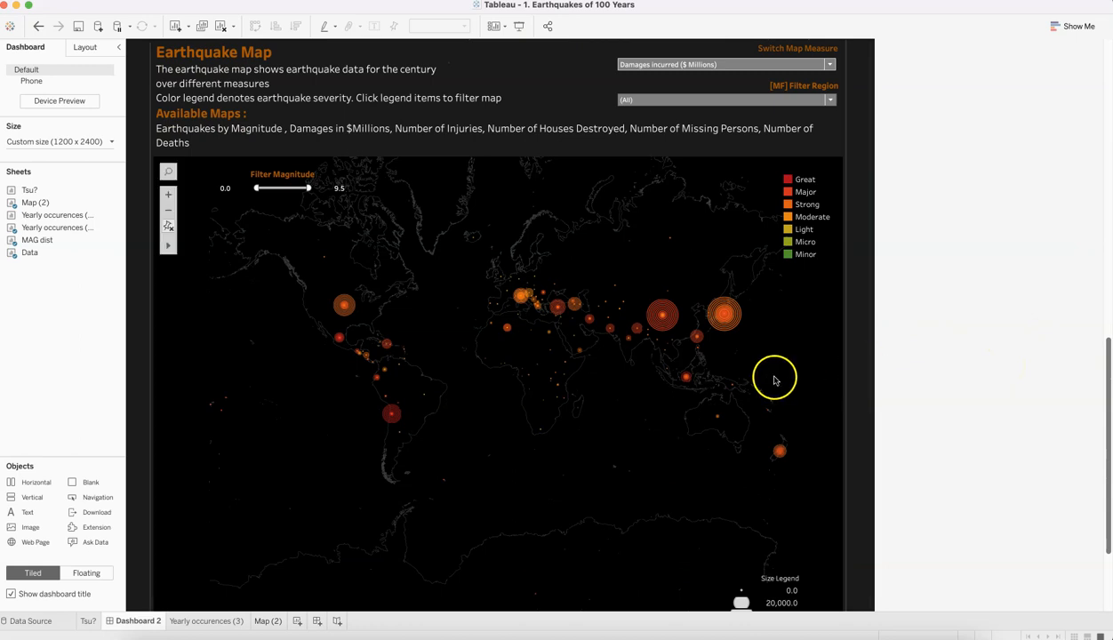
mouse_move(732, 317)
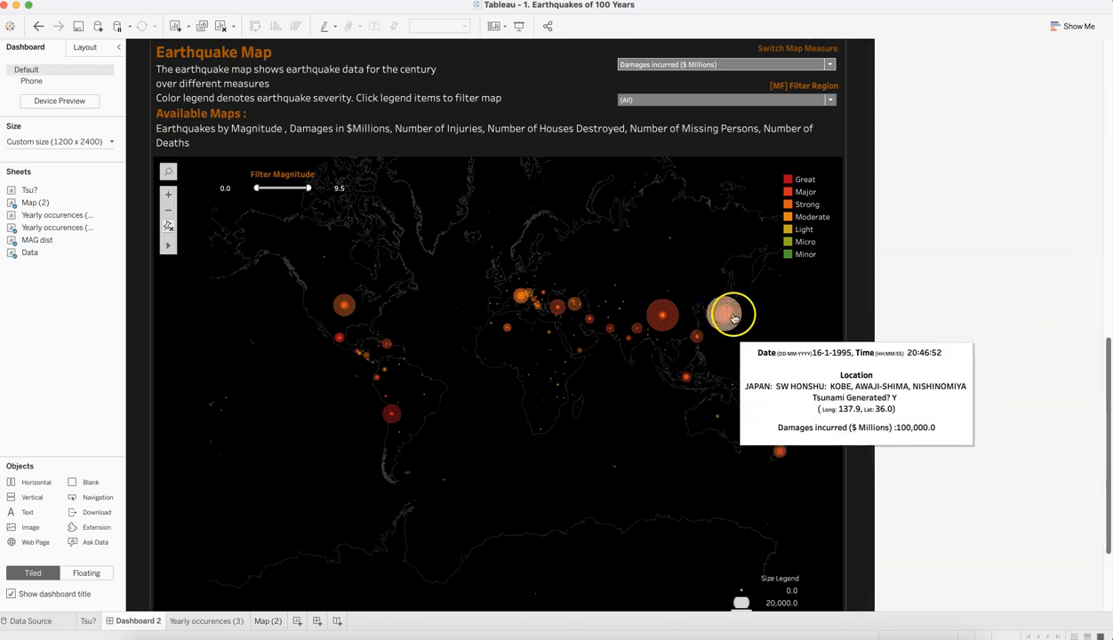
mouse_move(731, 337)
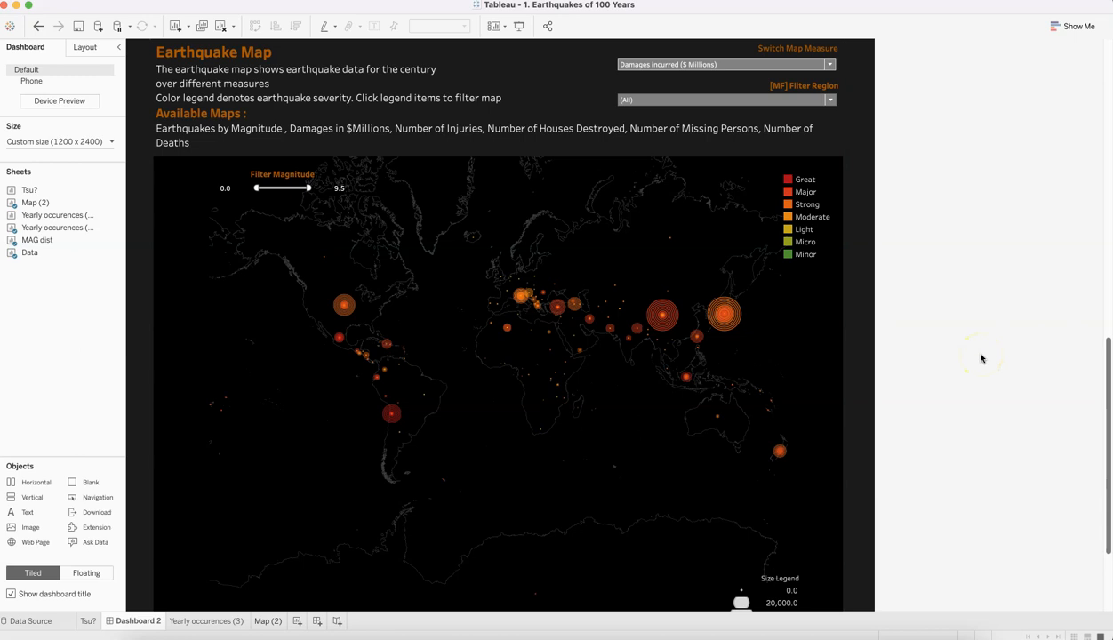
Return to the Significant Earthquakes Over 100 Years chart, select it and view the details of individual earthquake marks.
scroll(982, 358, up, 15)
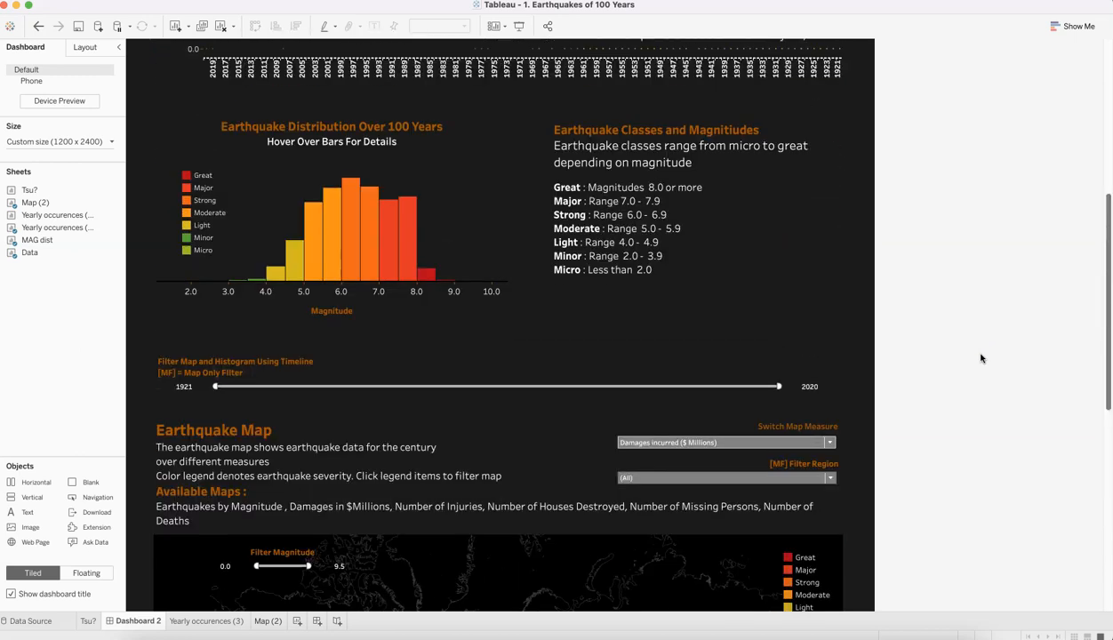
scroll(982, 359, up, 2)
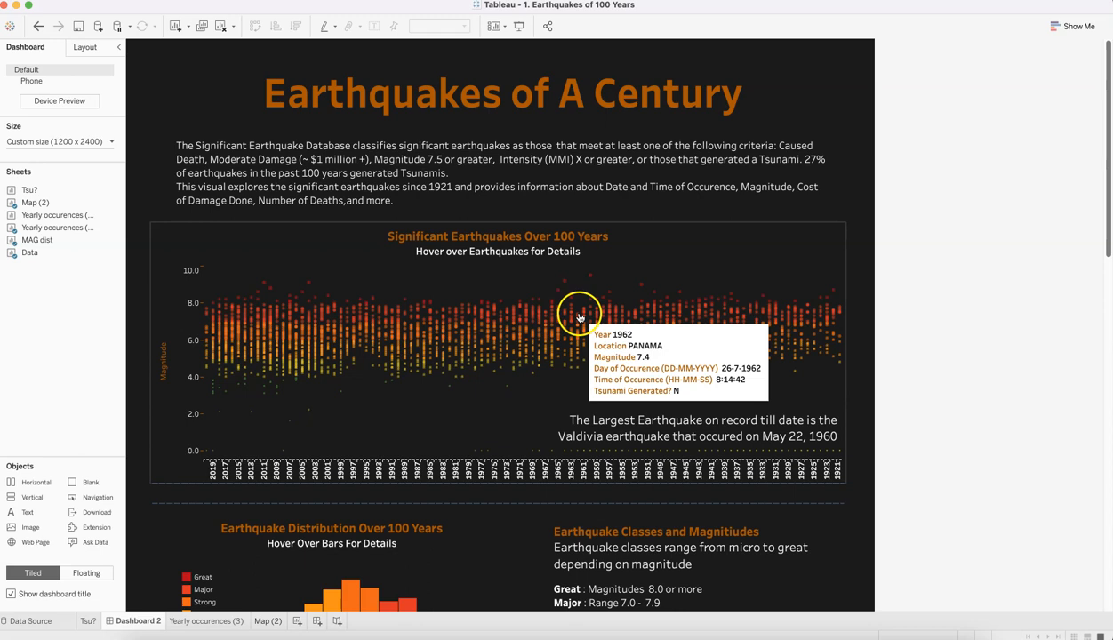
click(339, 264)
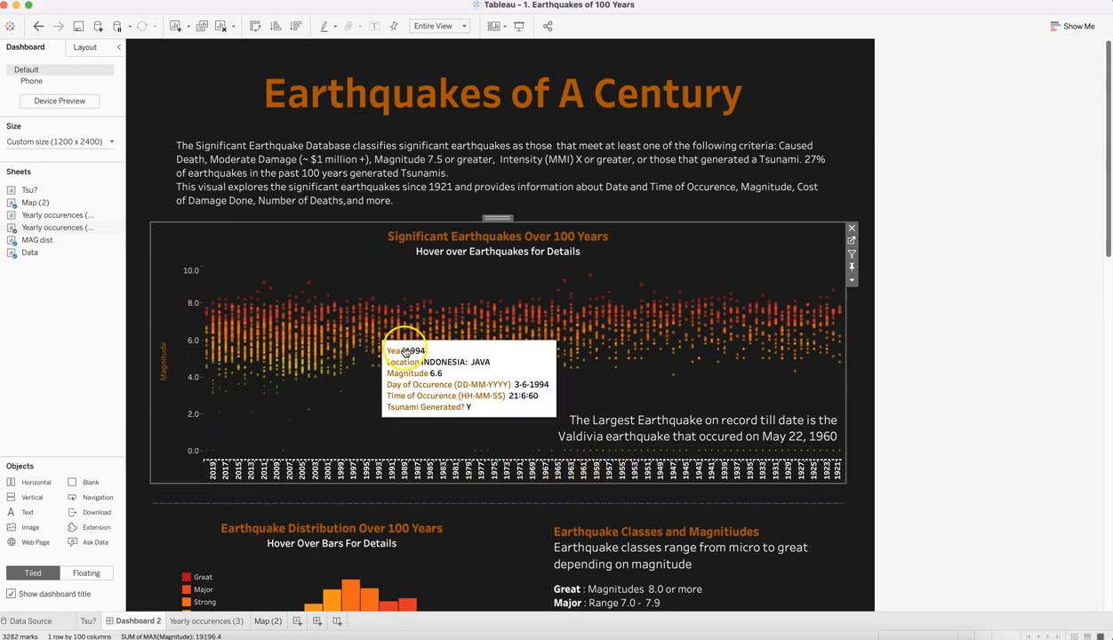
mouse_move(429, 341)
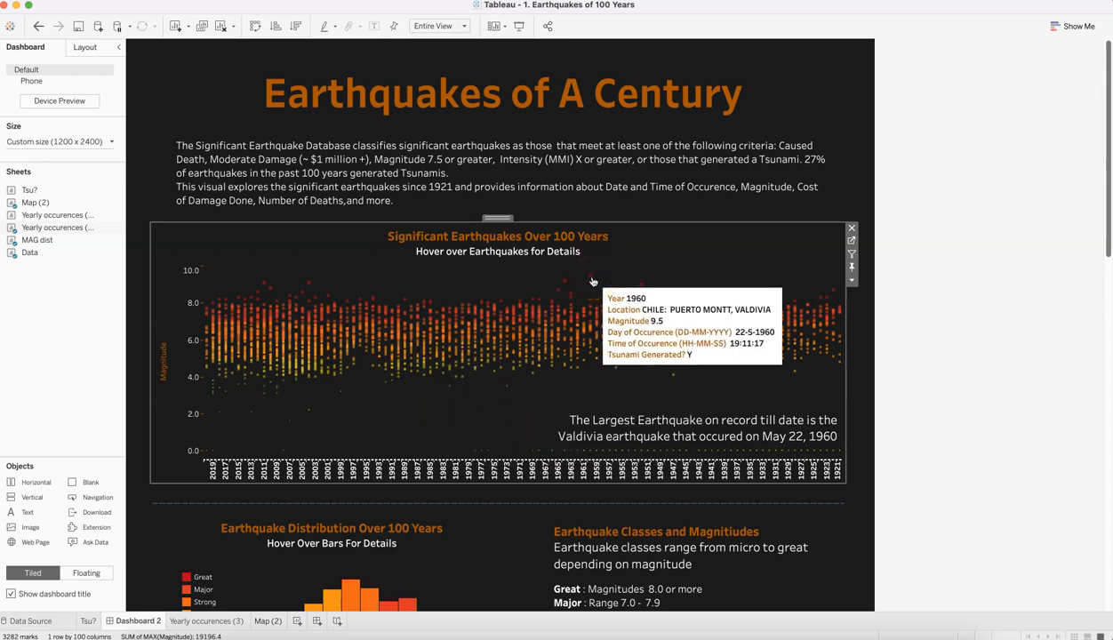
Open the worksheet behind the Significant Earthquakes chart and look through its list of data fields.
click(851, 241)
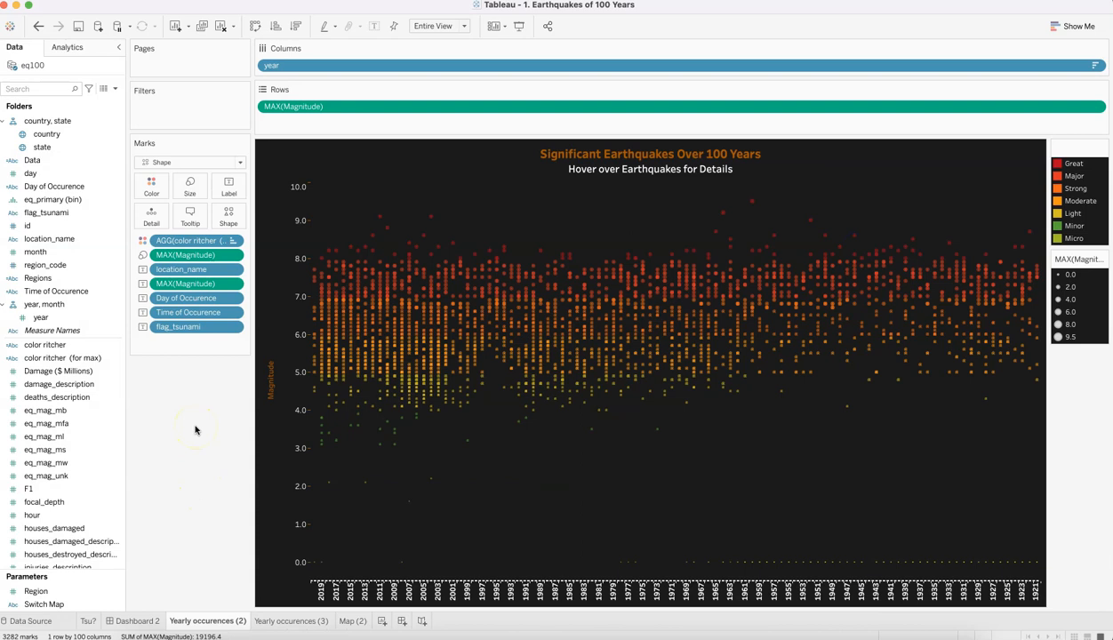
click(105, 303)
scroll(105, 302, down, 10)
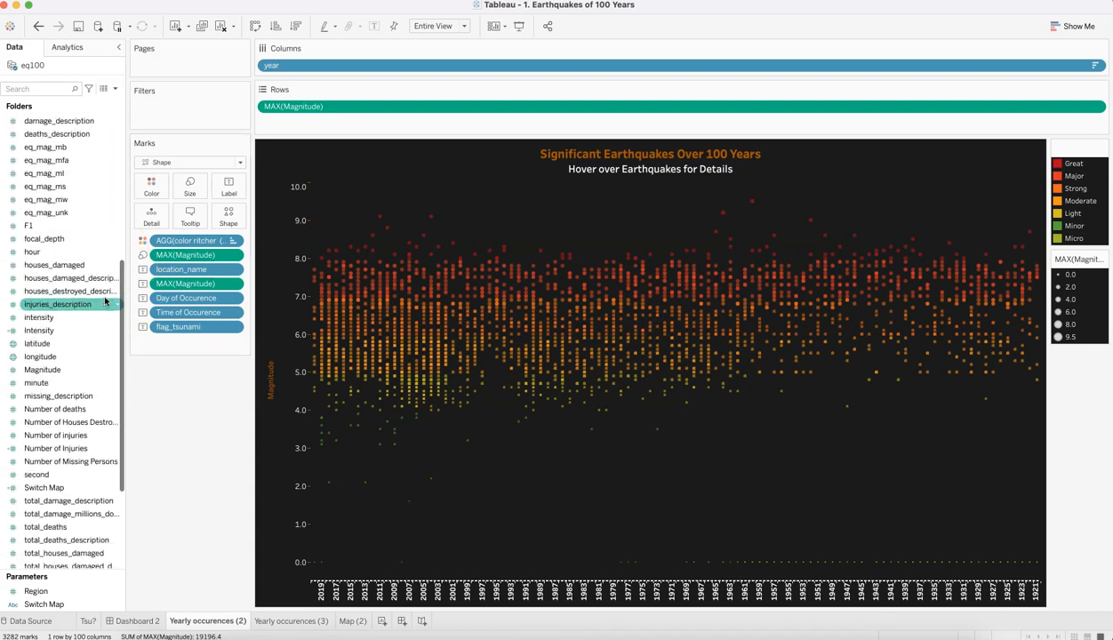
scroll(105, 303, up, 10)
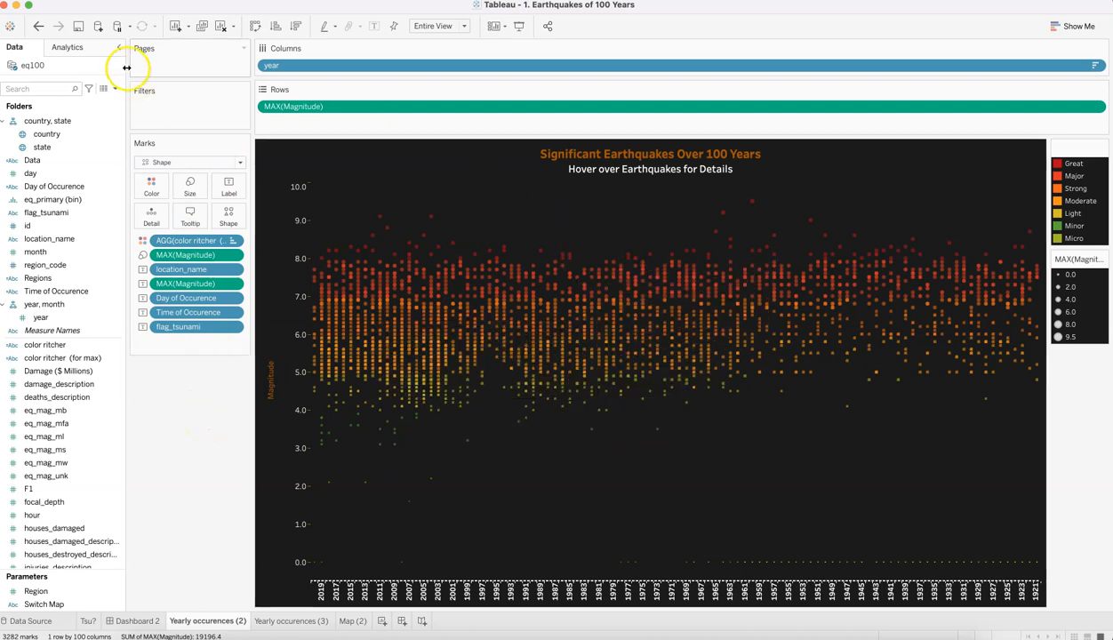
Open a new blank Tableau workbook, dismiss the File Recovery dialog and enlarge the window to fill the screen.
click(85, 2)
key(Escape)
click(274, 418)
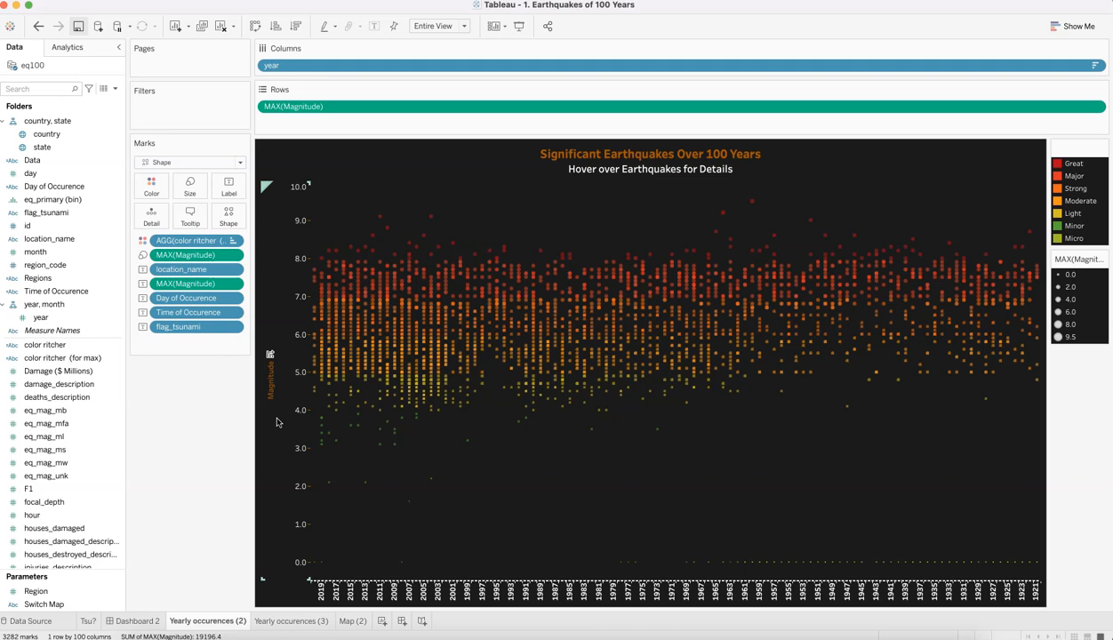
click(562, 617)
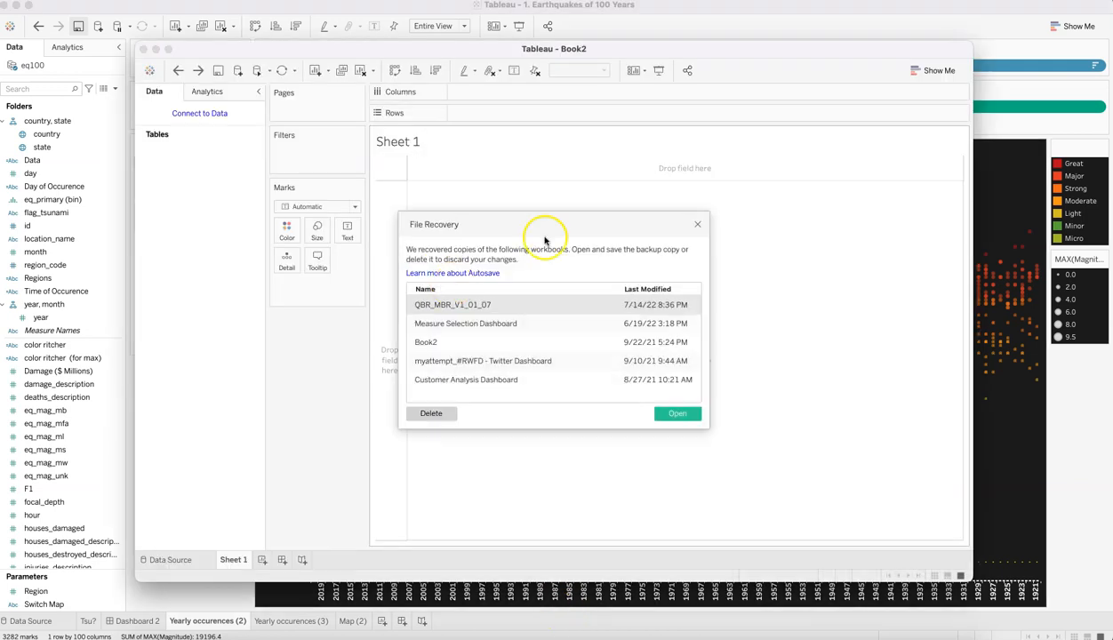
click(699, 225)
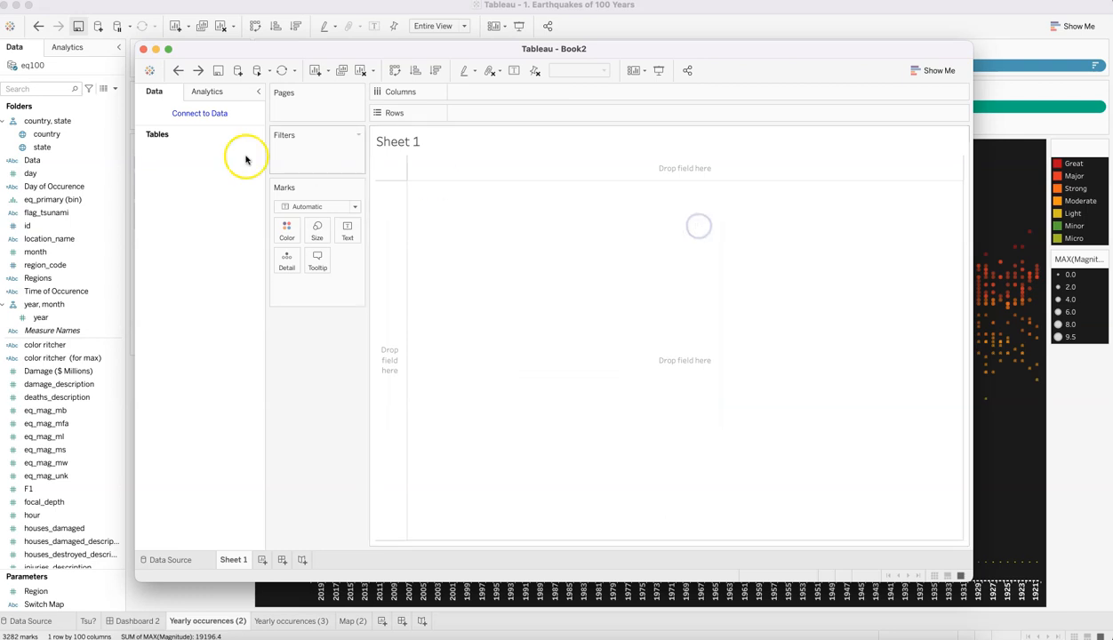
click(169, 49)
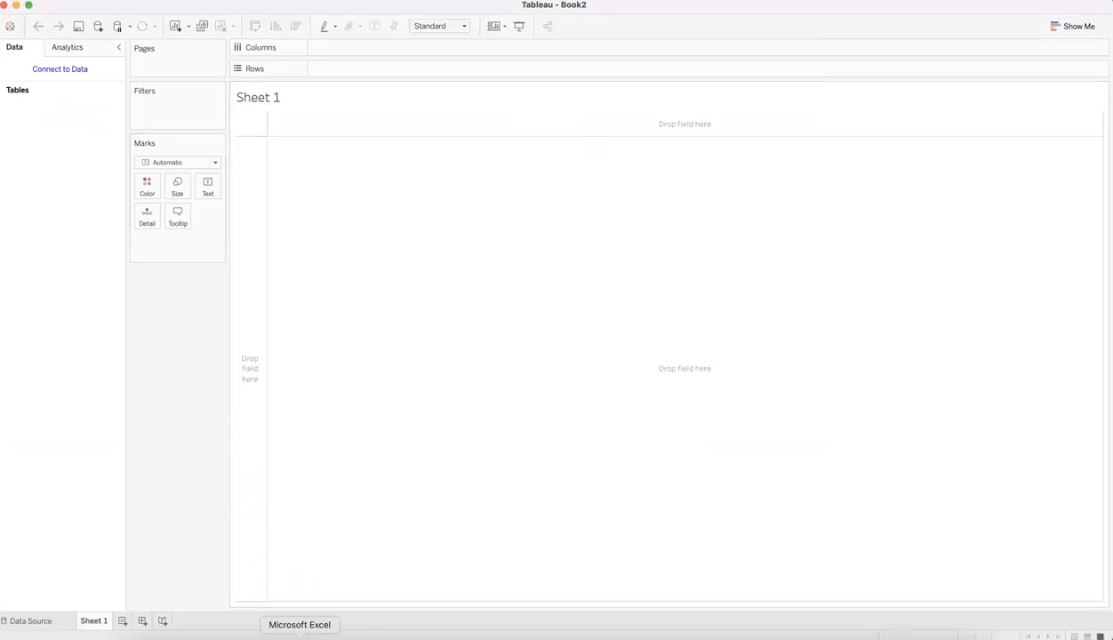
Switch to the eq100_Full Data file in Excel and look over its first header columns from country to id.
click(300, 636)
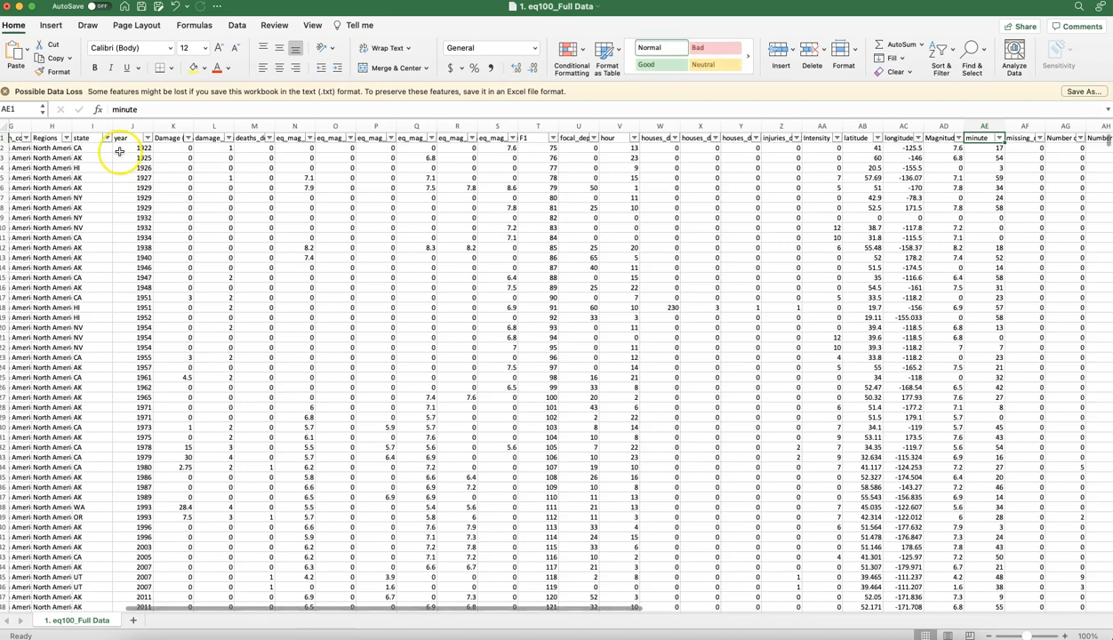
click(53, 145)
click(53, 139)
key(Left)
key(Left)
key(Left)
key(Left)
key(Left)
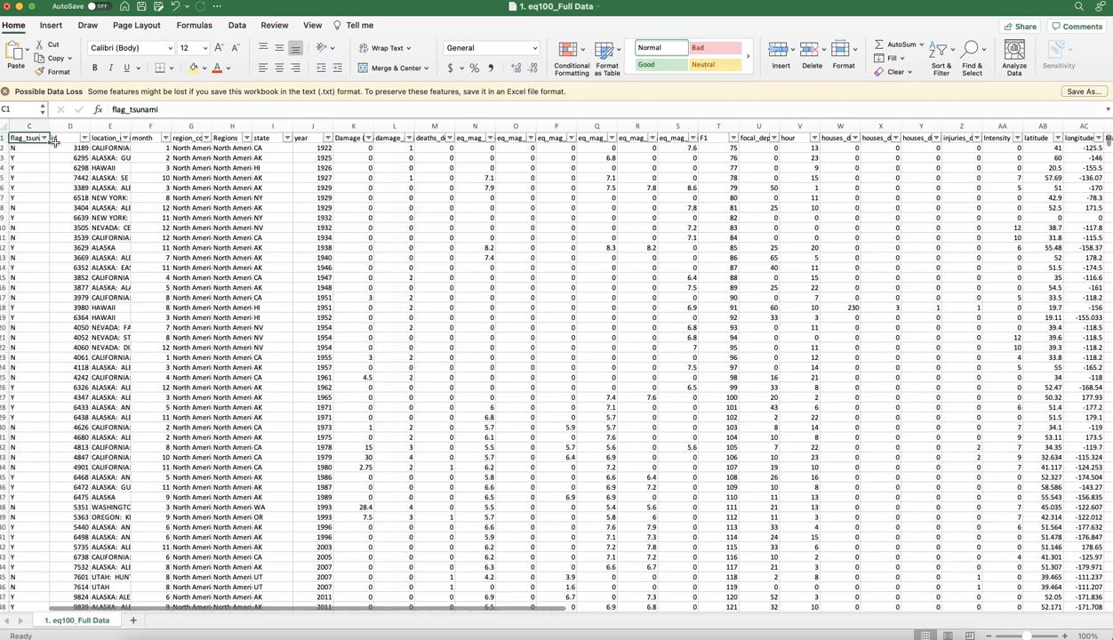
key(Left)
key(Left)
key(Right)
key(Right)
key(Right)
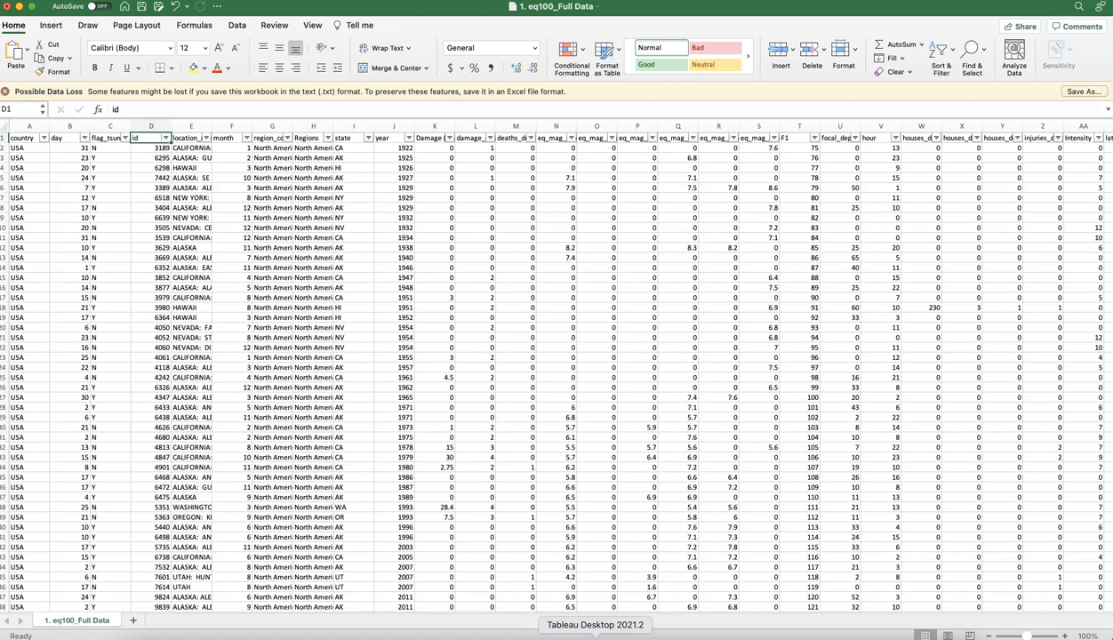
Check the Yearly occurences (2) worksheet in Tableau Desktop, return to Excel and review the headers from country to location_name.
click(595, 636)
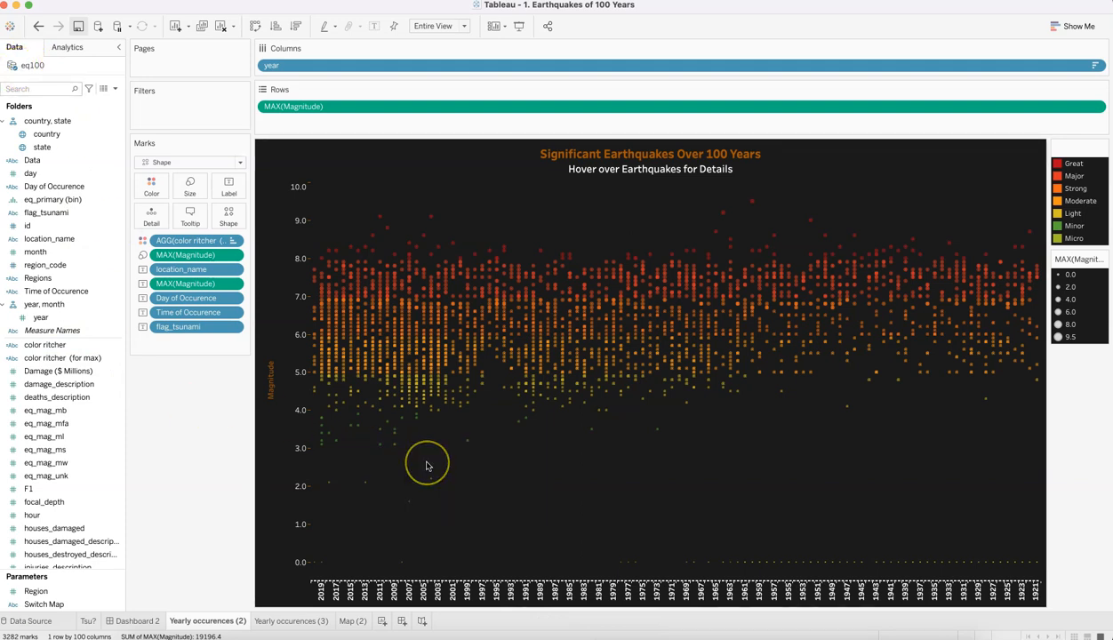
key(super+Tab)
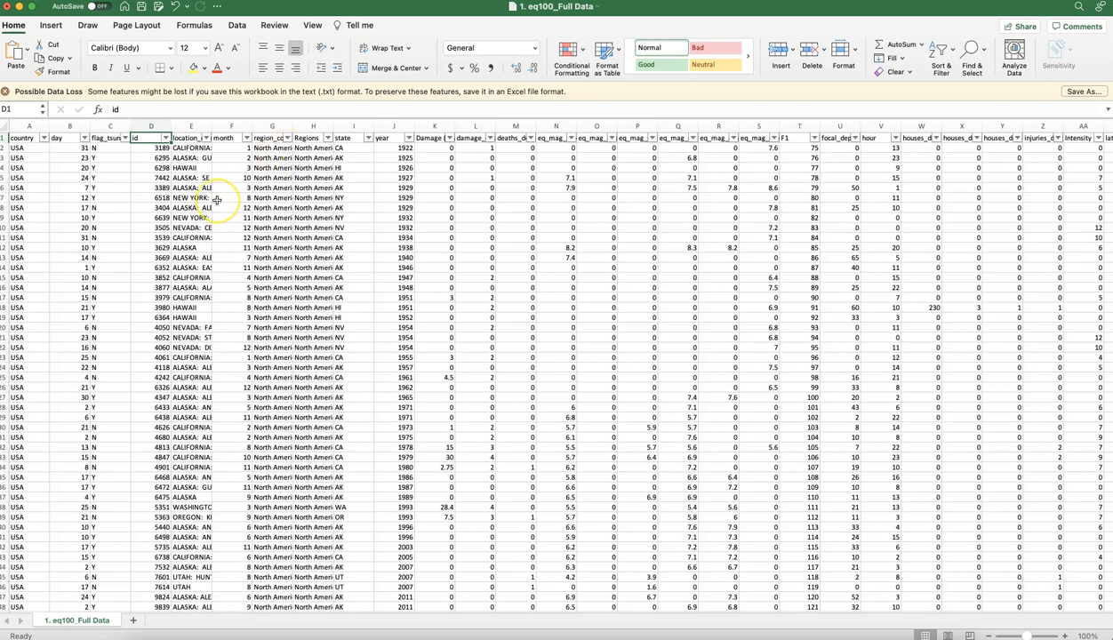
key(Left)
key(Left)
key(Left)
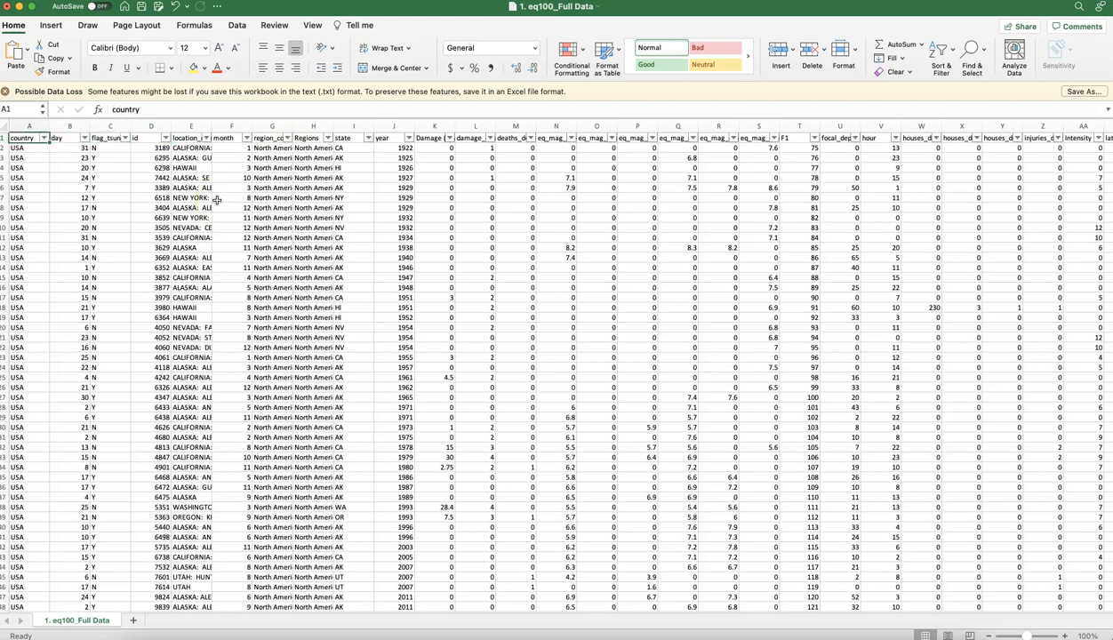
key(Right)
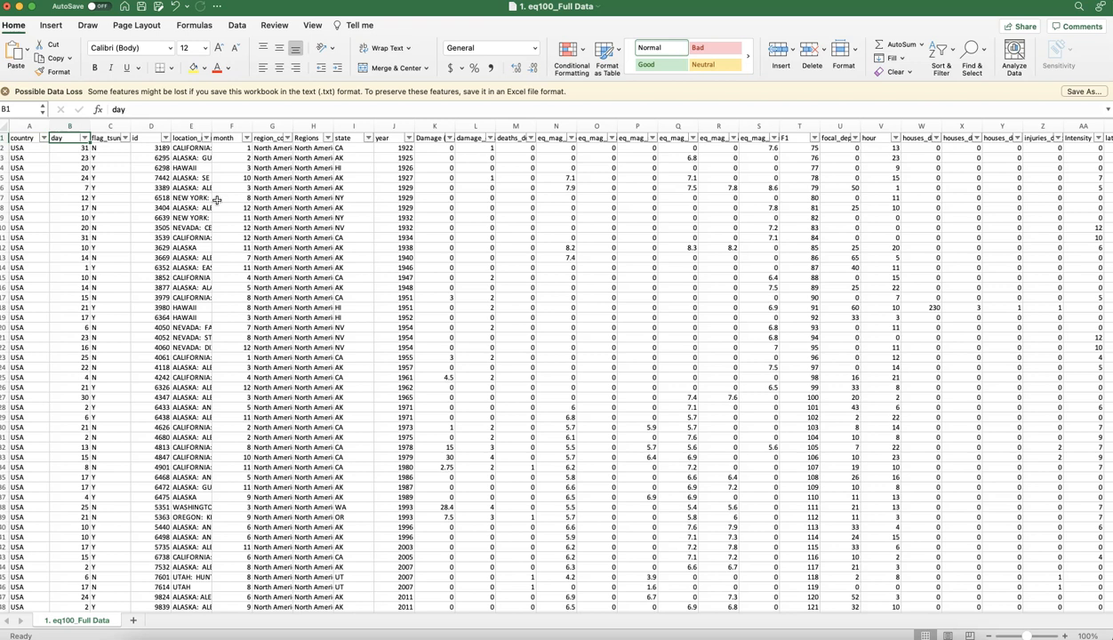
key(Right)
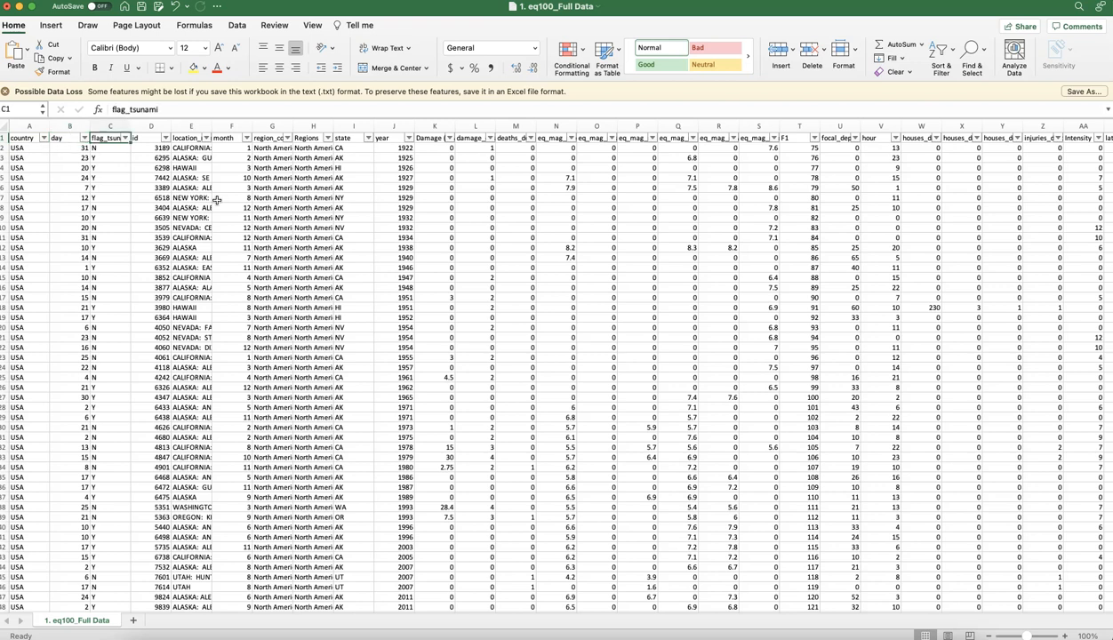
key(Right)
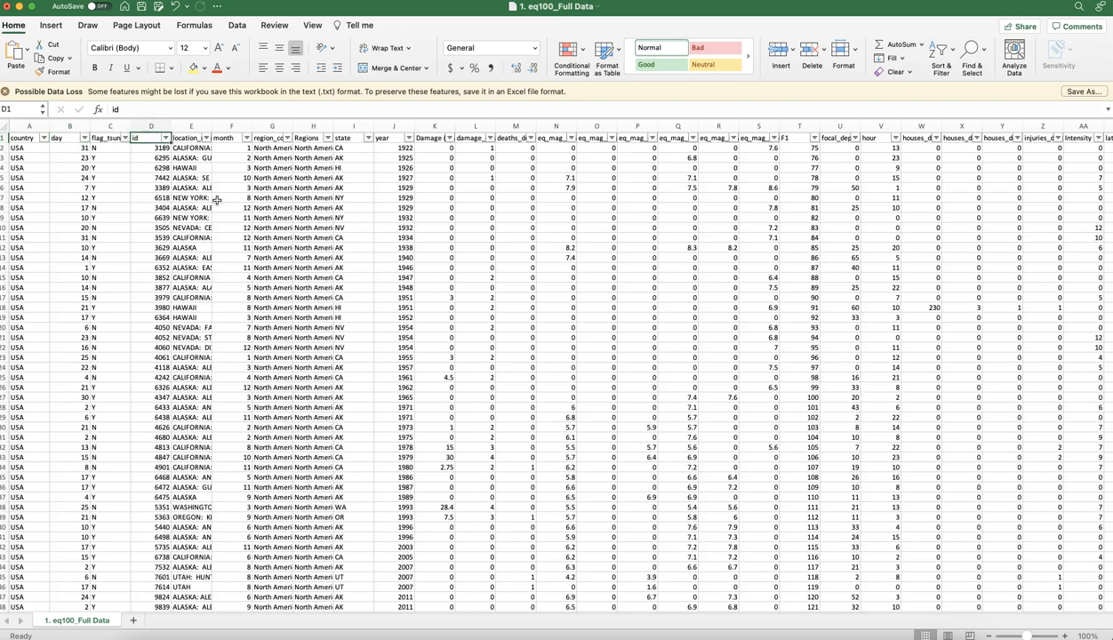
key(Right)
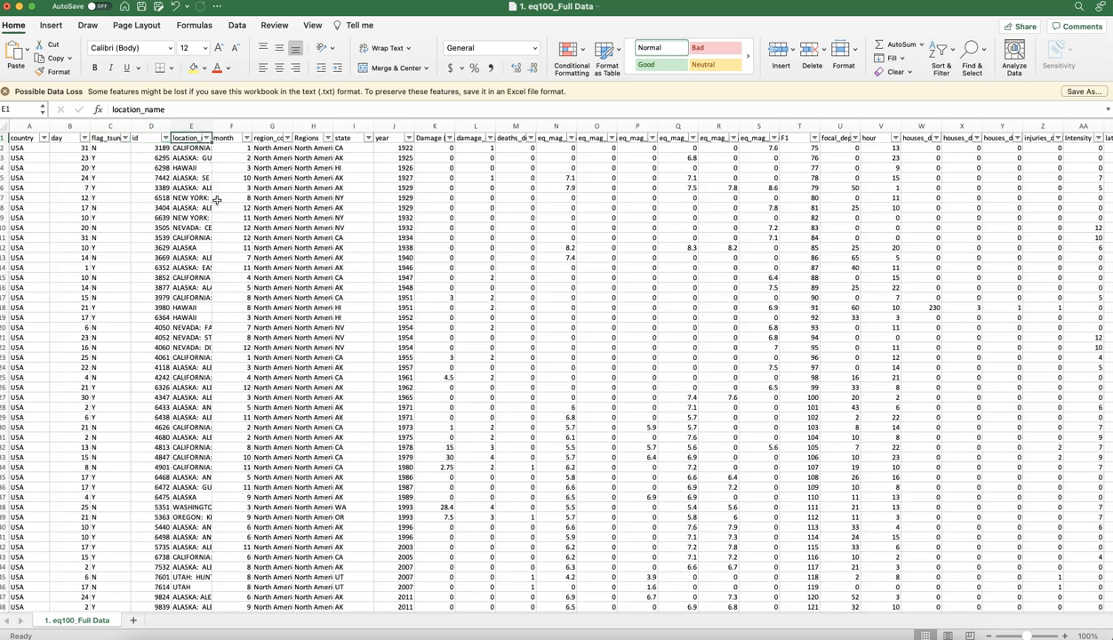
Look at the first location_name entries and review the month, region code and Regions columns.
key(Down)
key(Up)
key(Down)
key(Down)
key(Up)
key(Up)
key(Right)
key(Right)
key(Right)
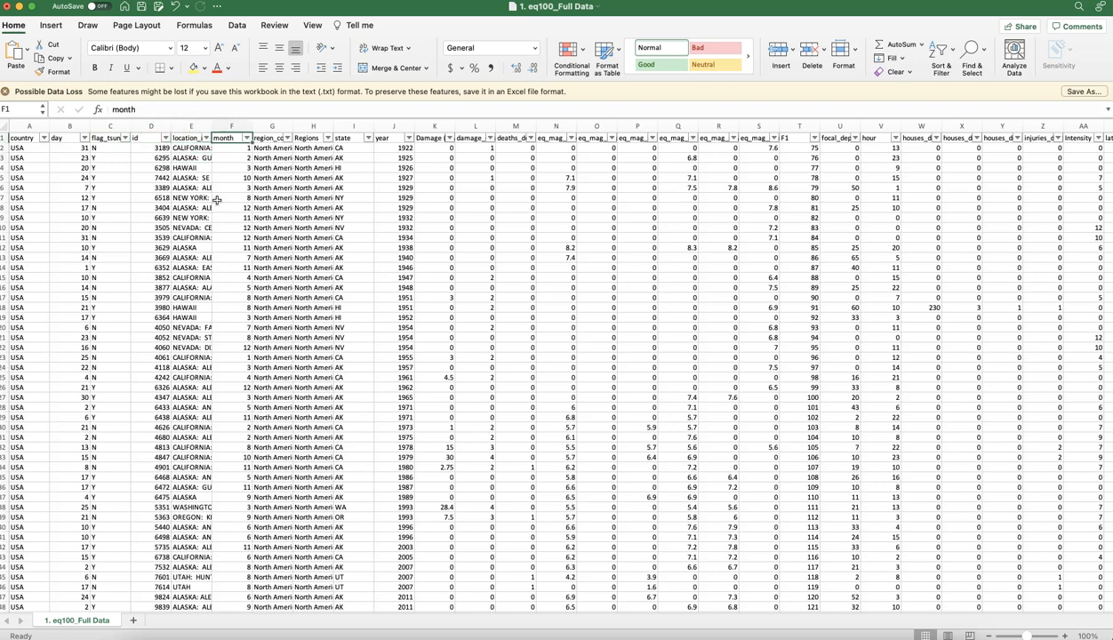
key(Left)
key(Right)
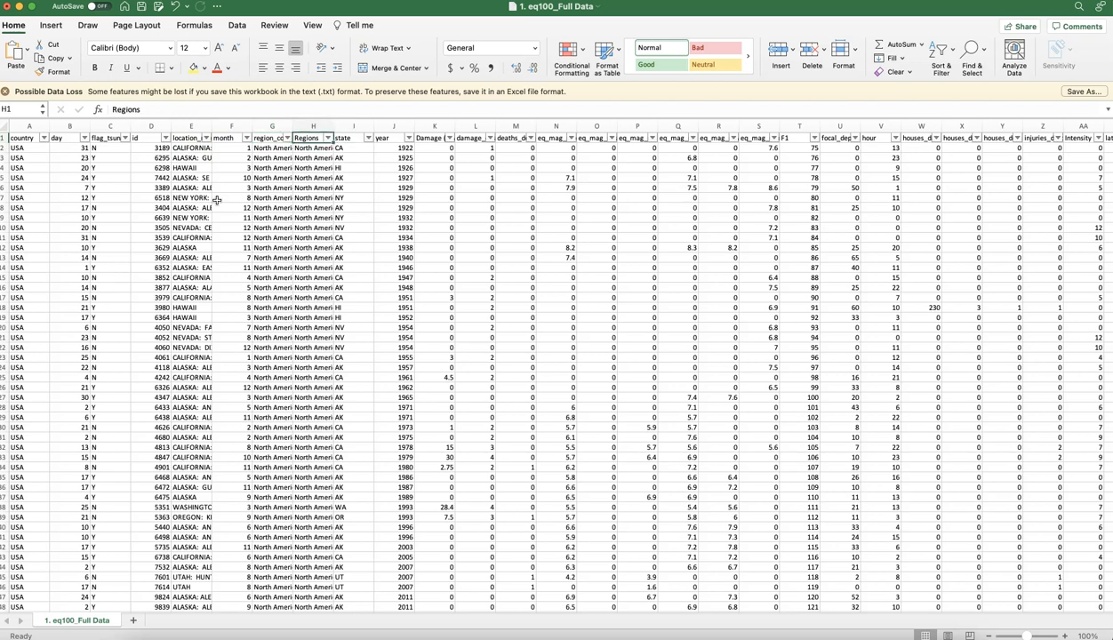
Review the headers from state and year through Damage ($ Millions) to deaths_description.
key(Right)
key(Right)
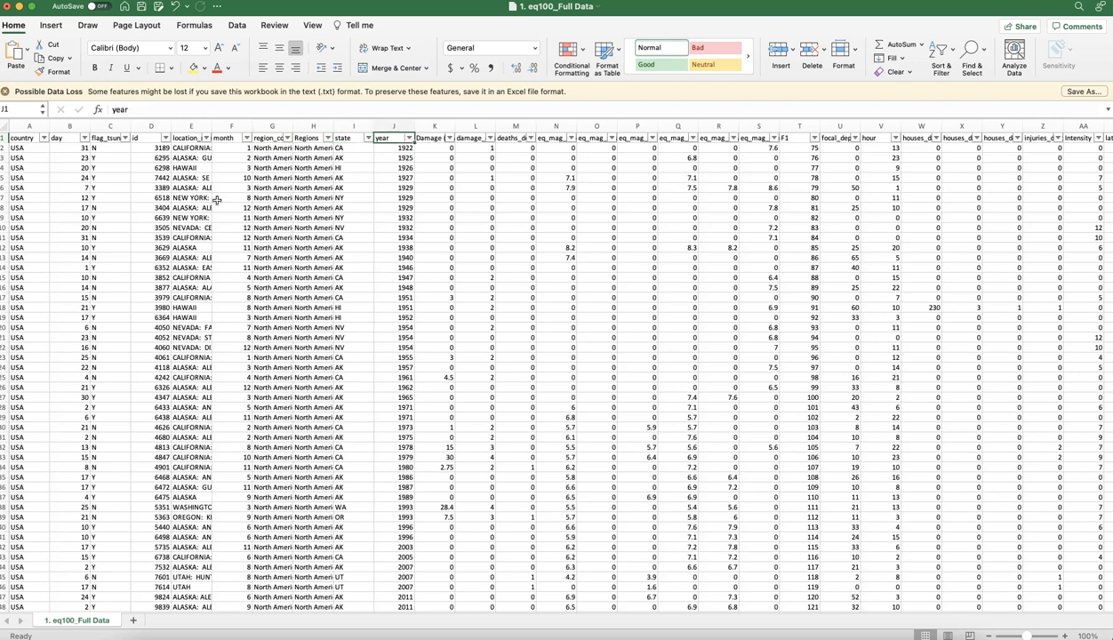
key(Right)
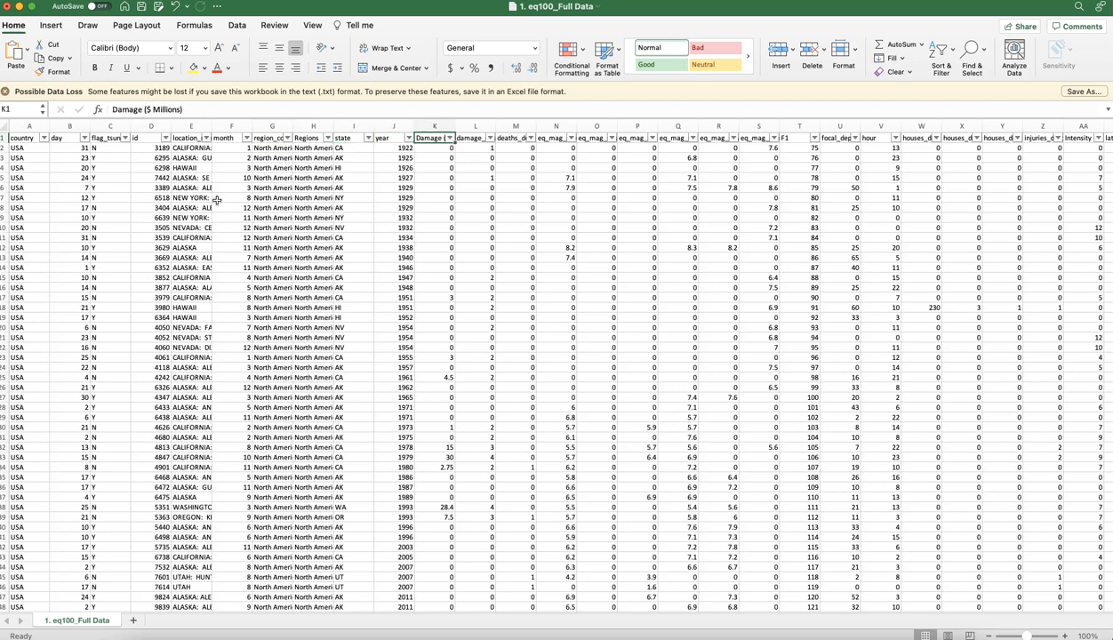
key(Right)
key(Right)
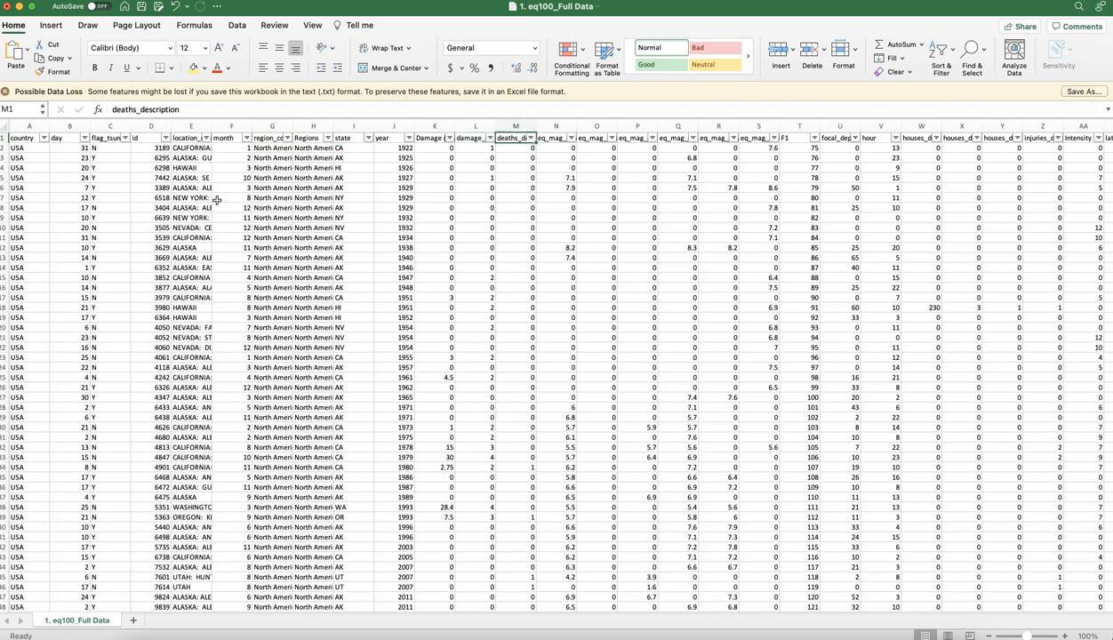
Look over the hour, minute, Magnitude, latitude and longitude headers further along the sheet.
scroll(405, 248, right, 3)
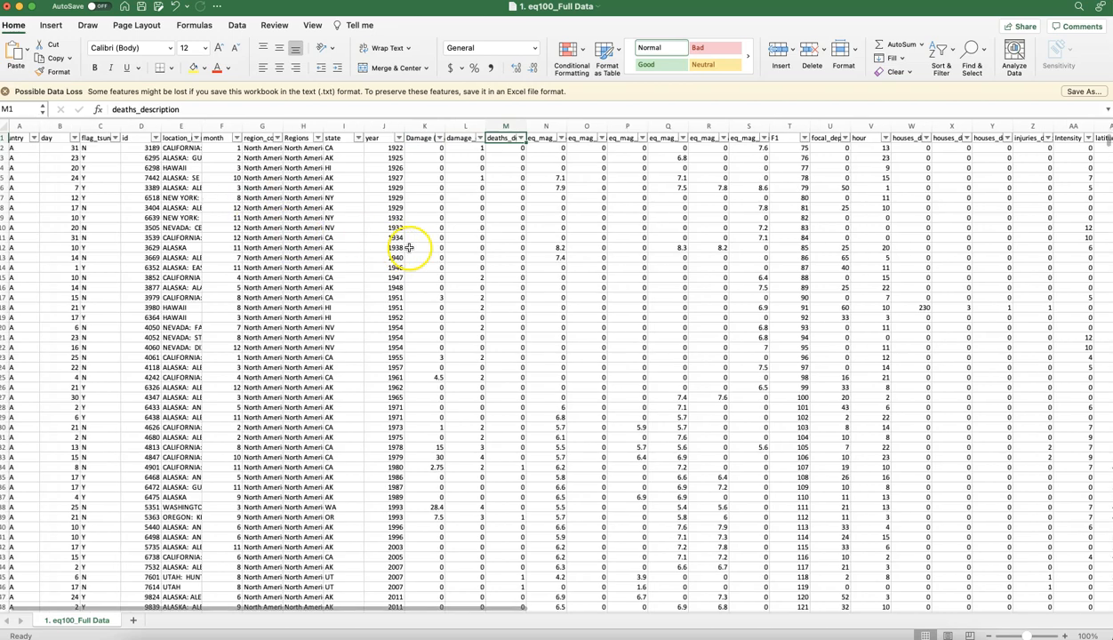
scroll(353, 277, right, 6)
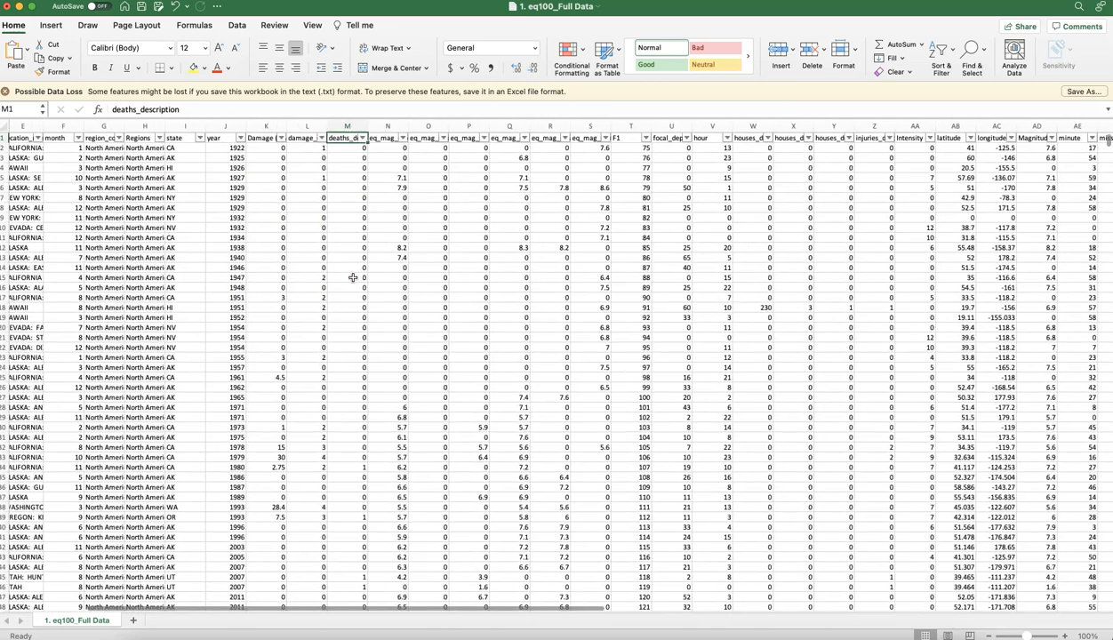
click(591, 140)
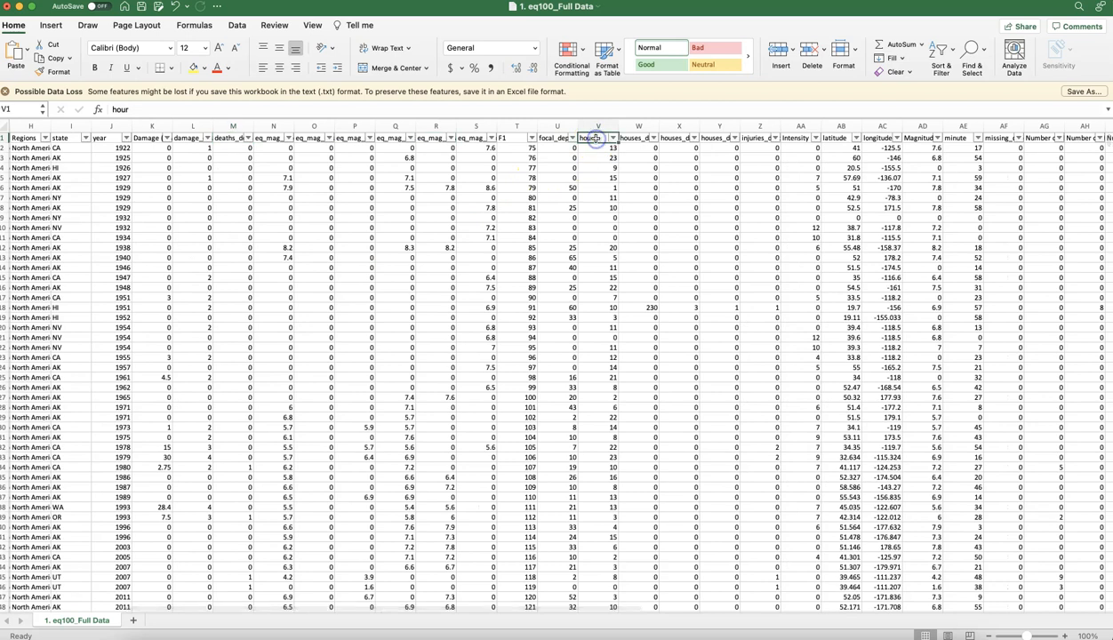
scroll(612, 267, right, 5)
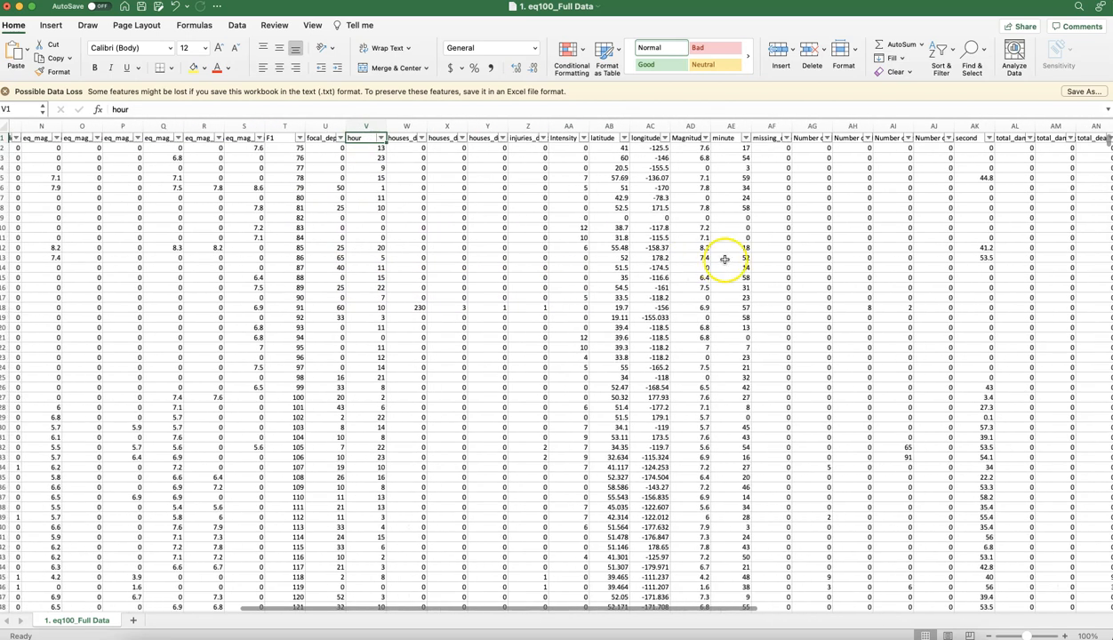
click(725, 139)
click(691, 139)
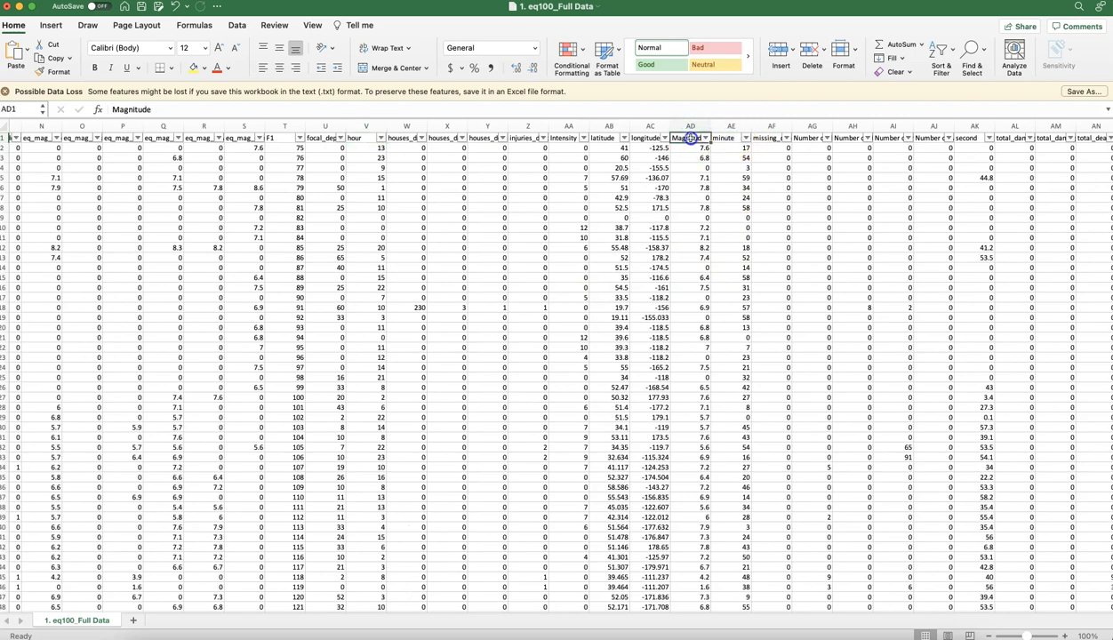
click(609, 138)
click(650, 139)
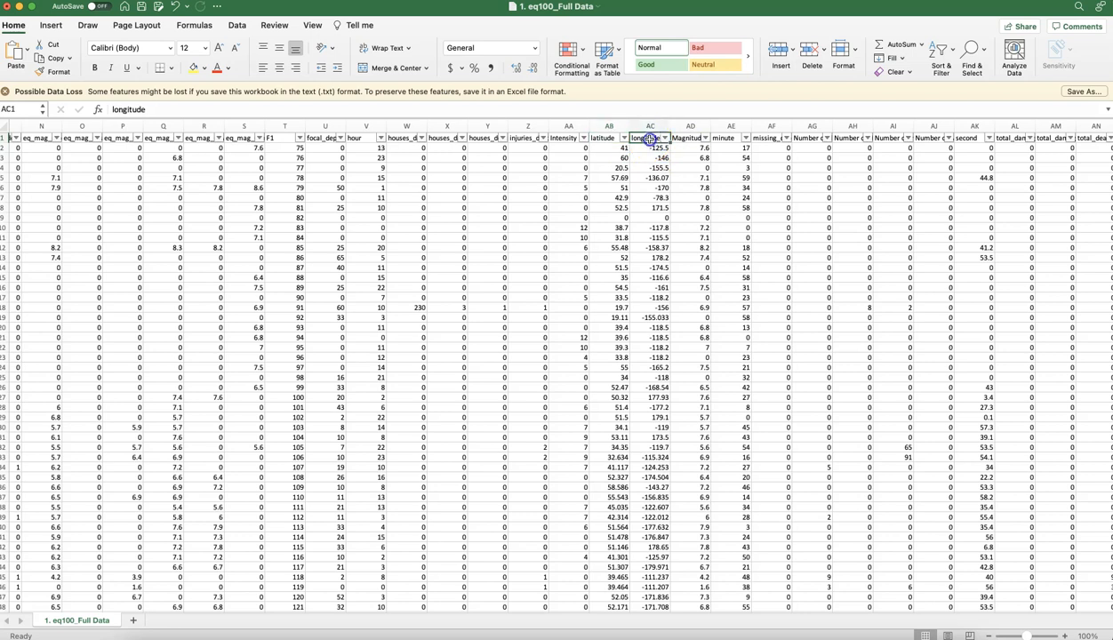
scroll(658, 224, right, 10)
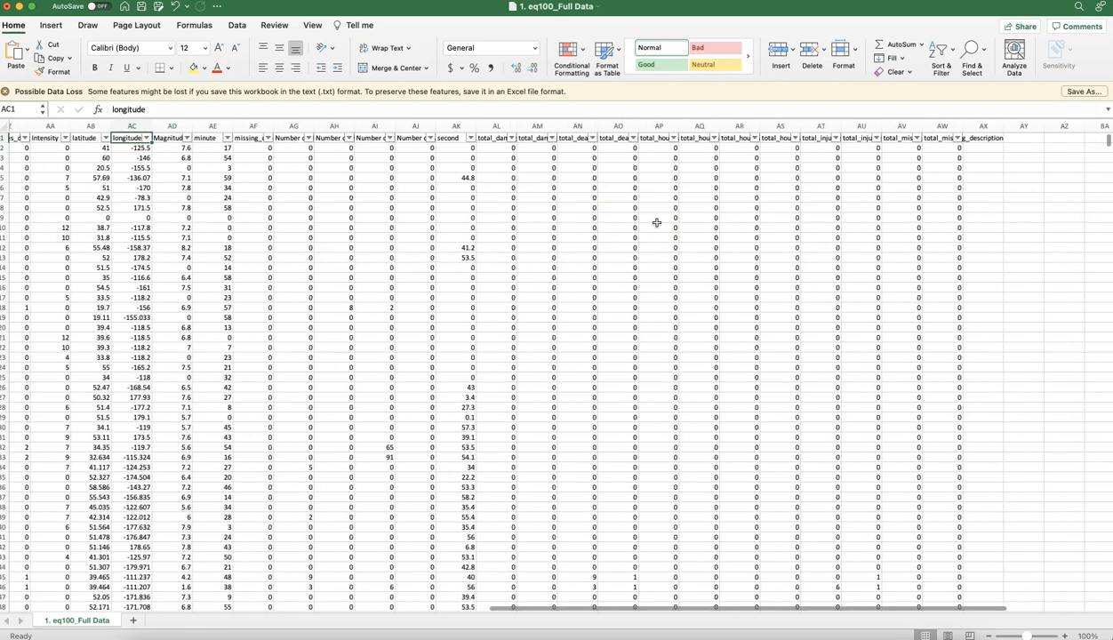
Review the second header and the total deaths, houses, injuries and missing columns that follow it.
click(449, 140)
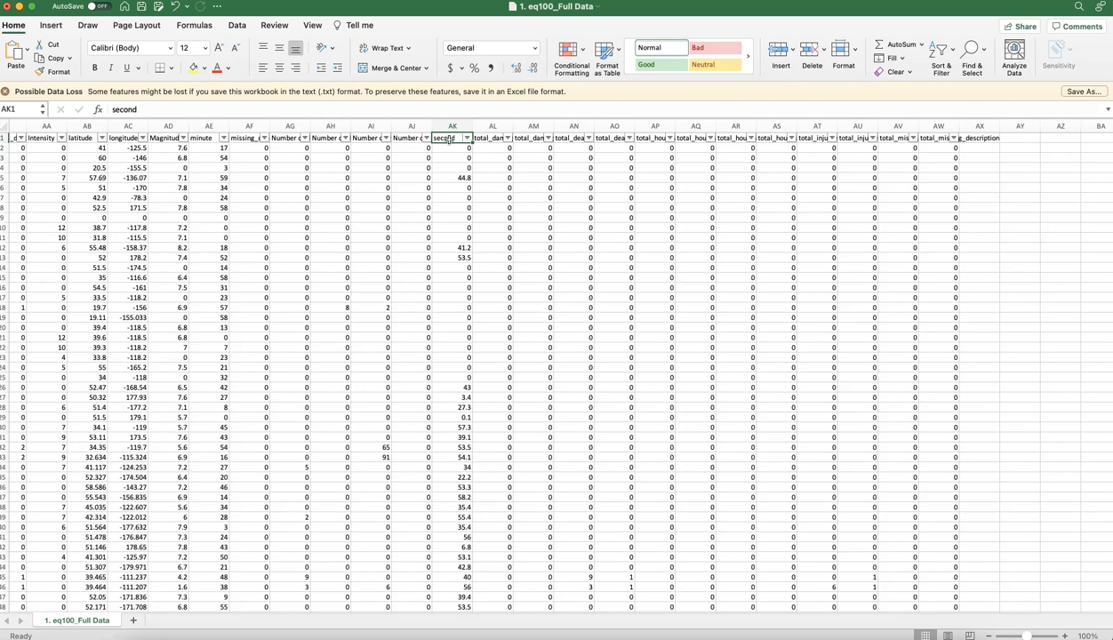
key(Right)
key(Right)
key(Right)
key(Right)
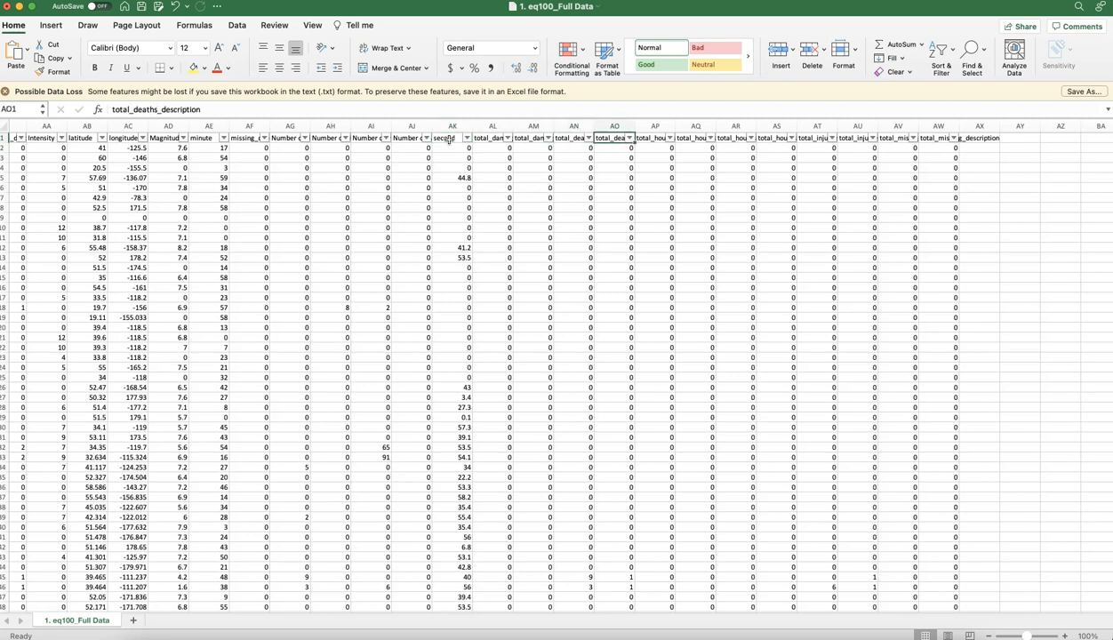
key(Left)
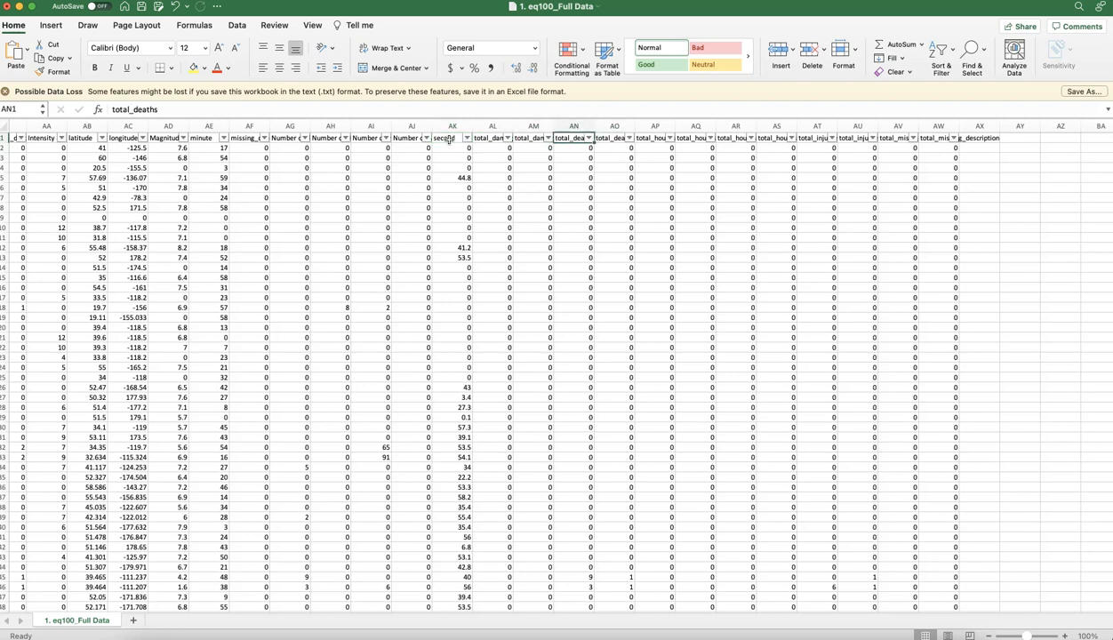
key(Left)
key(Left)
key(Right)
key(Right)
key(Right)
key(Right)
key(Right)
key(Right)
key(Right)
key(Right)
key(Right)
key(Right)
key(Left)
key(Left)
key(Left)
key(Left)
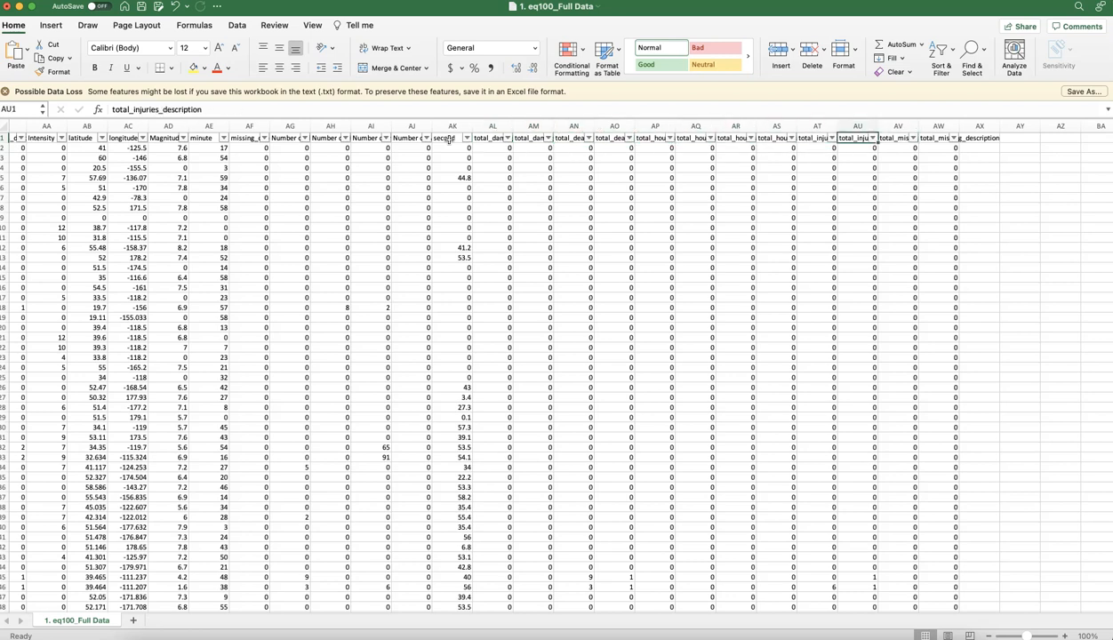
Return along the header row to the country header in cell A1.
key(Left)
key(Left)
key(Left)
key(Left)
key(Left)
key(Left)
key(Left)
key(Left)
key(Left)
key(Left)
key(Left)
key(Left)
key(Left)
key(Left)
key(Left)
key(Left)
key(Left)
key(Left)
key(Left)
key(Left)
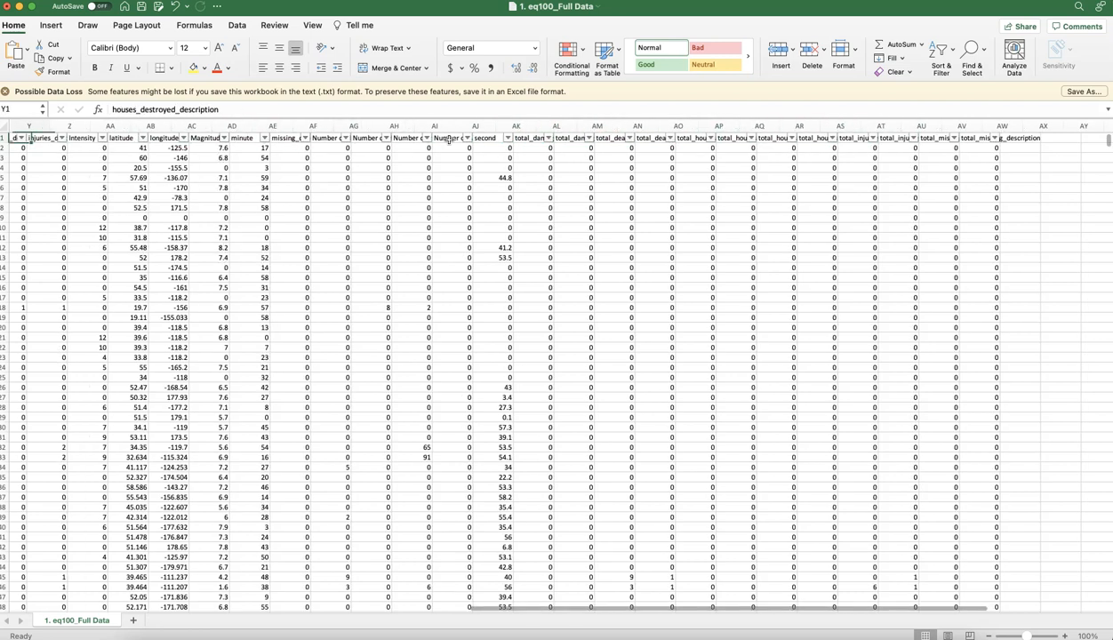
key(Left)
key(Left)
key(Left)
key(Left)
key(Left)
key(Left)
key(Left)
key(Left)
key(Left)
key(Left)
key(Left)
key(Left)
key(Left)
key(Left)
key(Left)
key(Left)
key(Left)
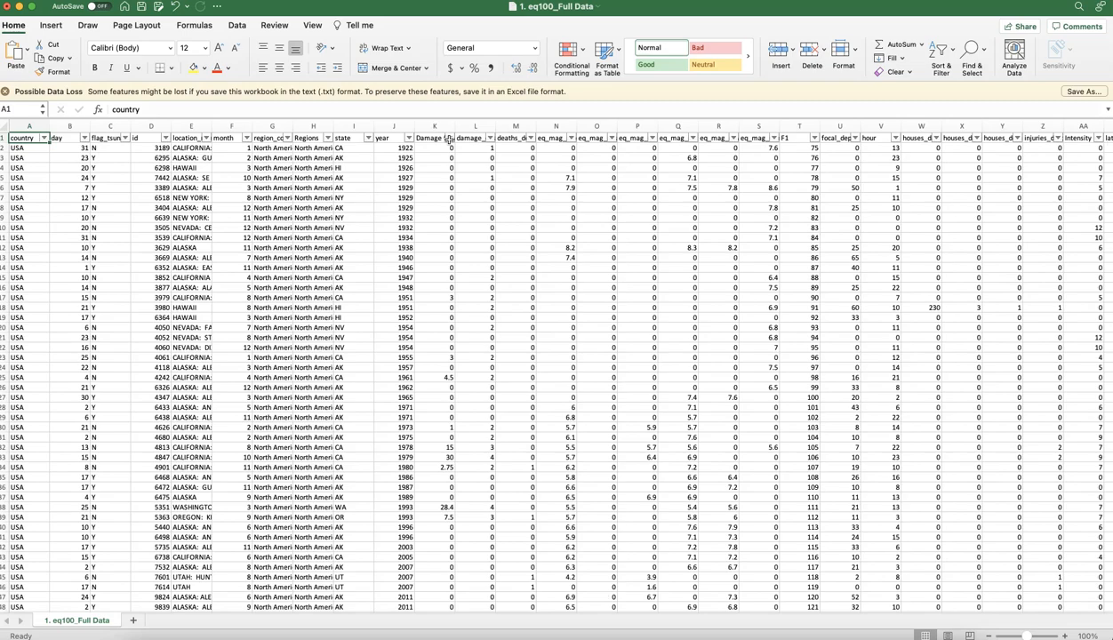
Switch to the browser and open drive.google.com in a new tab.
click(246, 635)
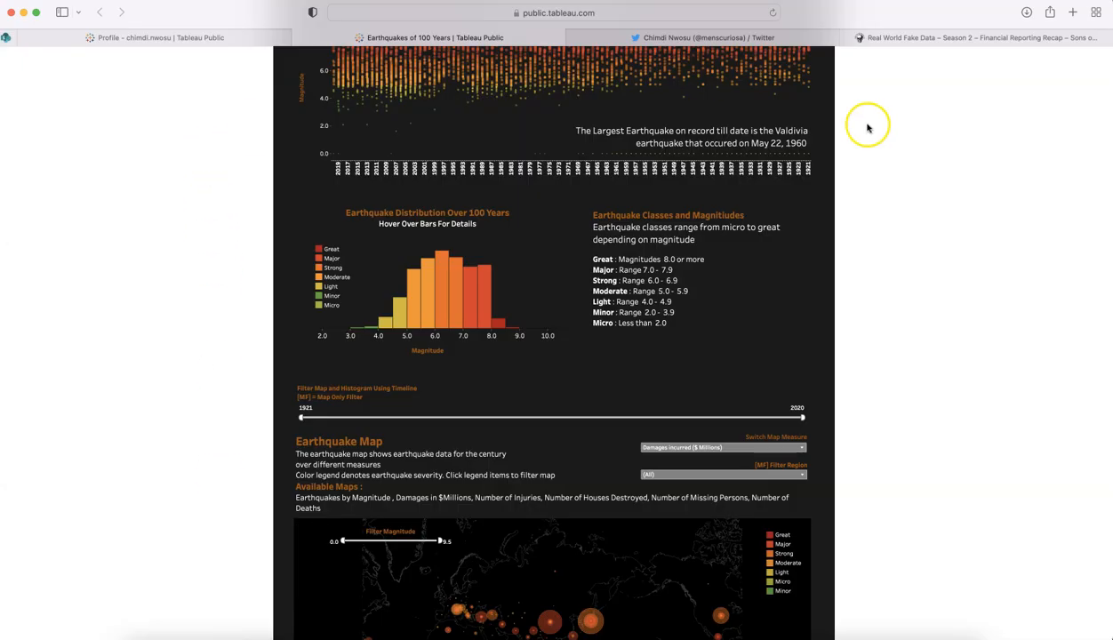
click(1073, 12)
text(drive.google.com)
key(Return)
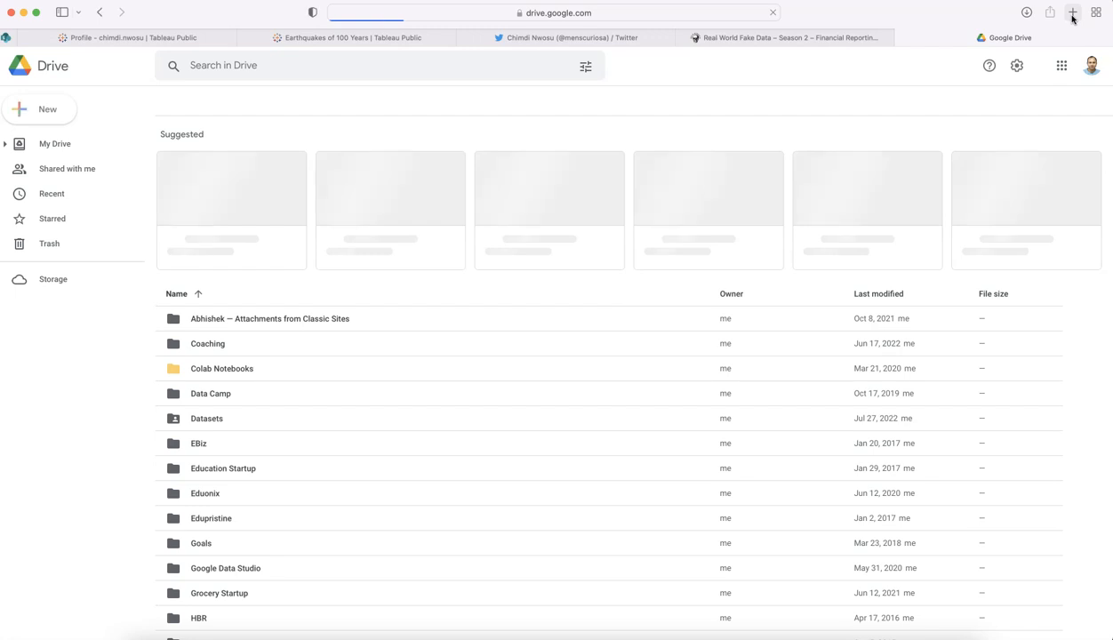
Find the Datasets folder in My Drive and open it.
scroll(528, 397, down, 1)
scroll(529, 397, down, 5)
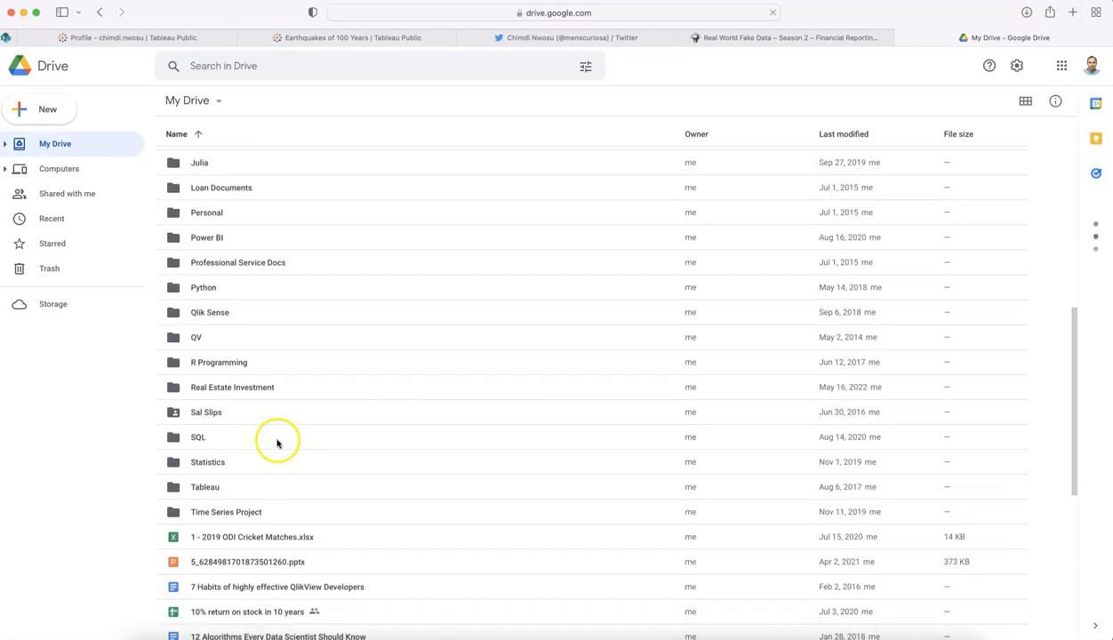
scroll(208, 424, up, 5)
scroll(209, 424, up, 3)
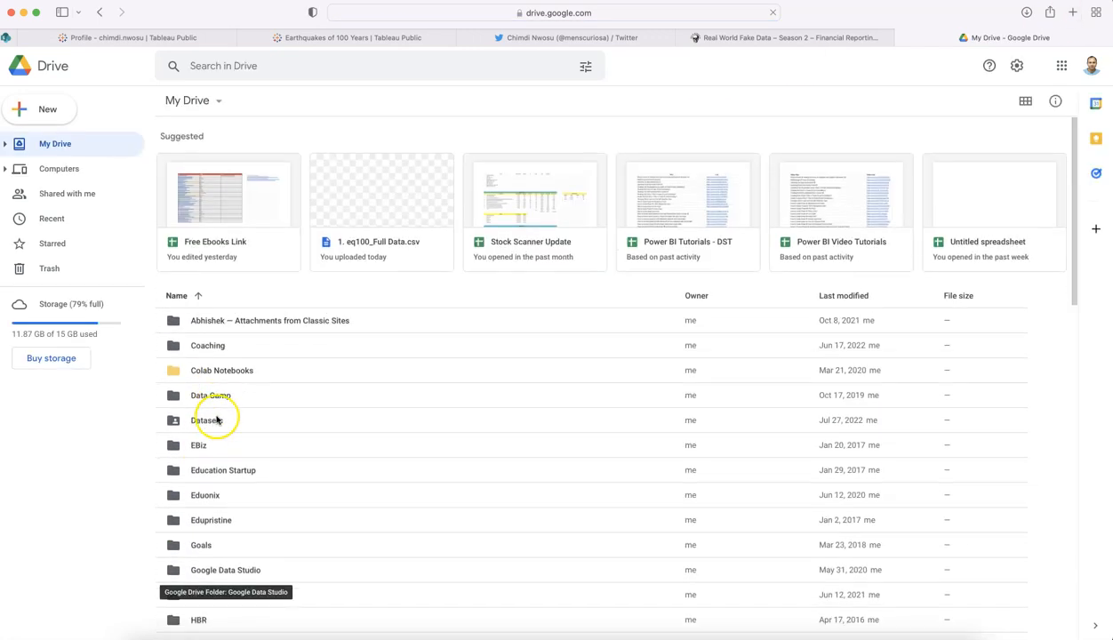
double_click(206, 419)
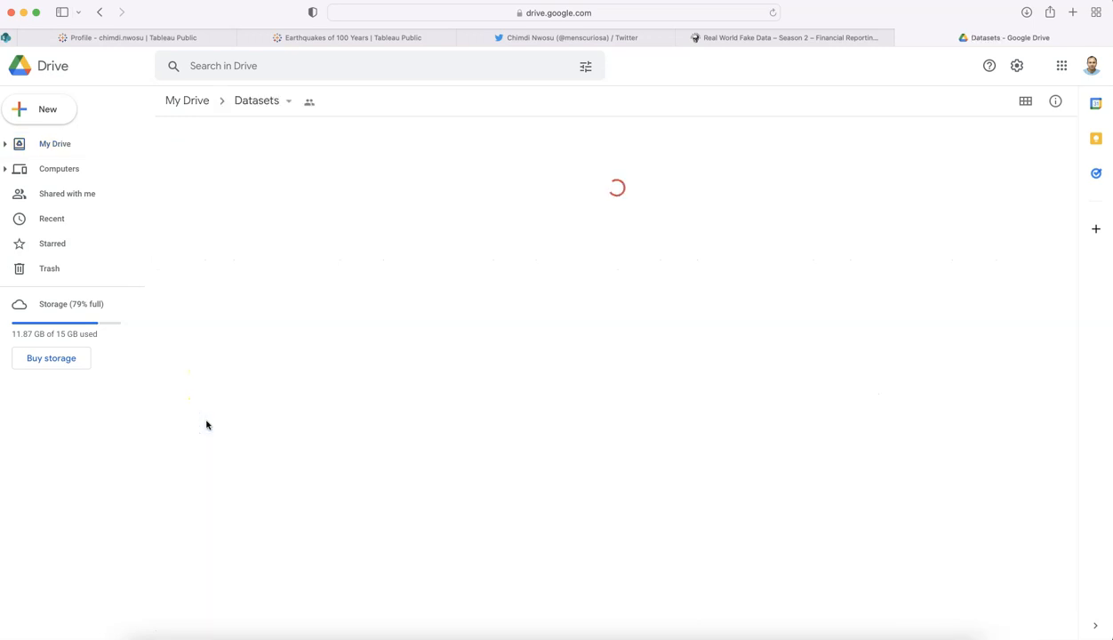
Select 1. eq100_Full Data.csv in the Datasets folder, glance at the same data in Excel and return to the browser.
click(239, 441)
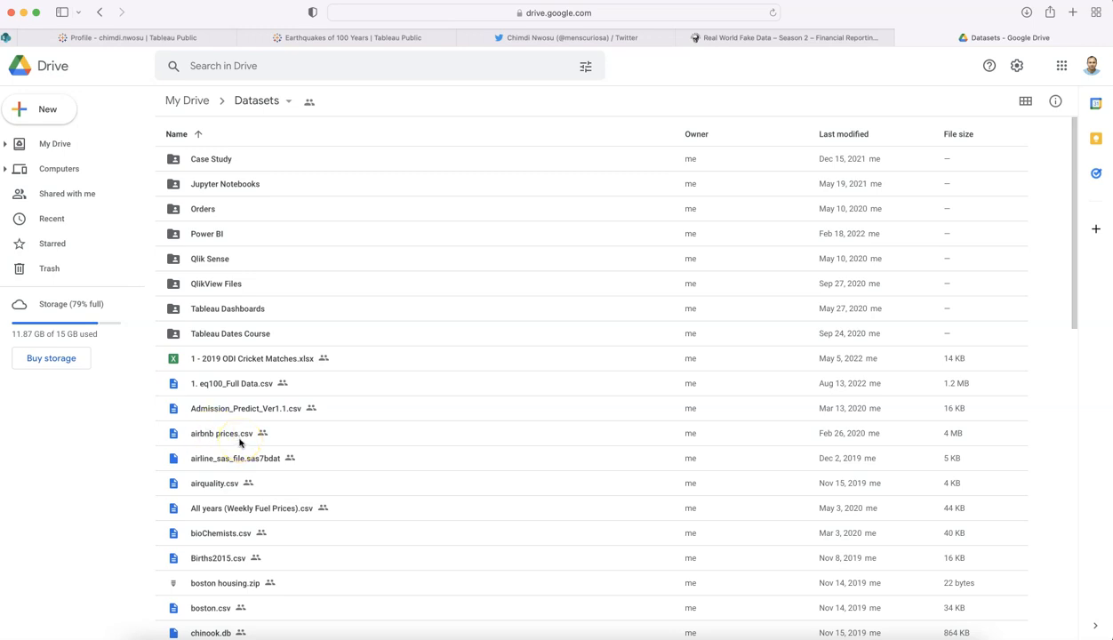
click(248, 391)
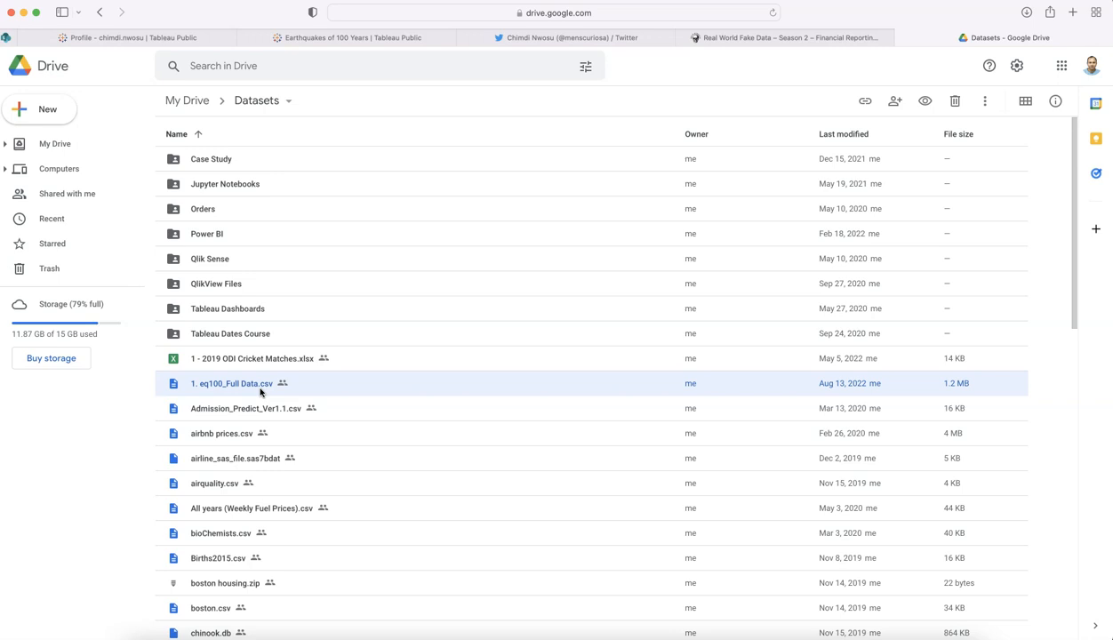
click(293, 633)
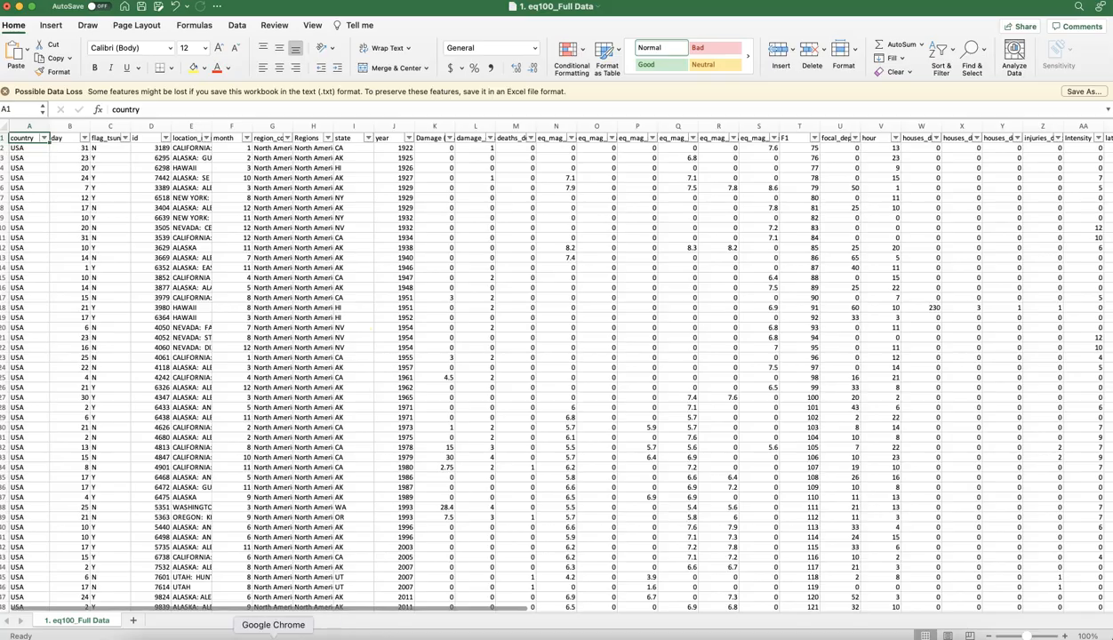
click(273, 633)
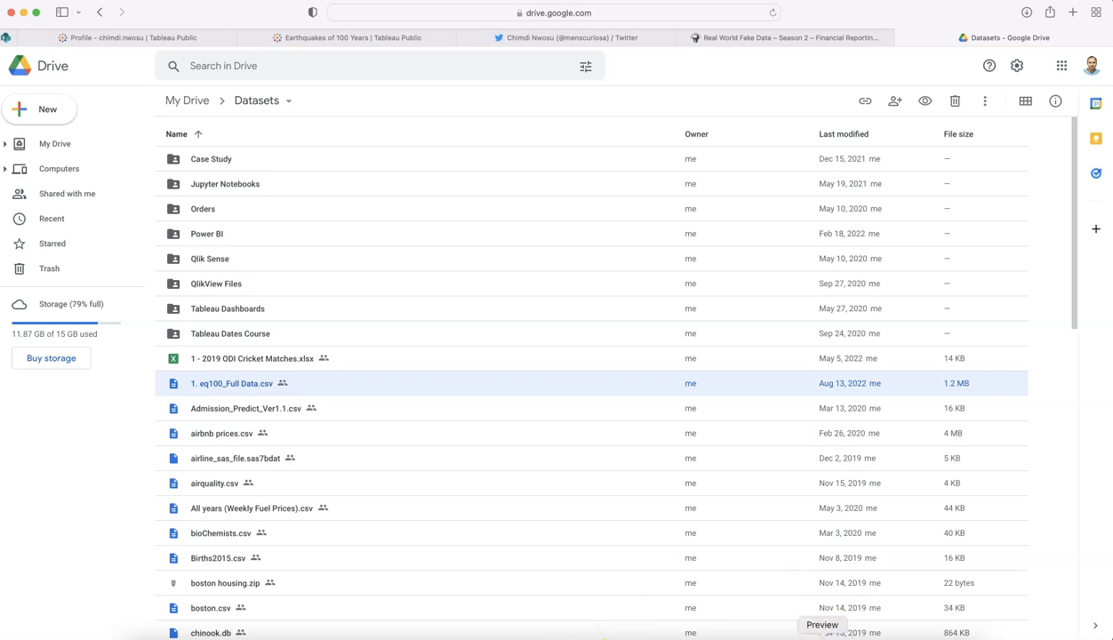
Switch to the blank Book2 workbook in Tableau and start a data connection using the Google Drive connector.
click(849, 634)
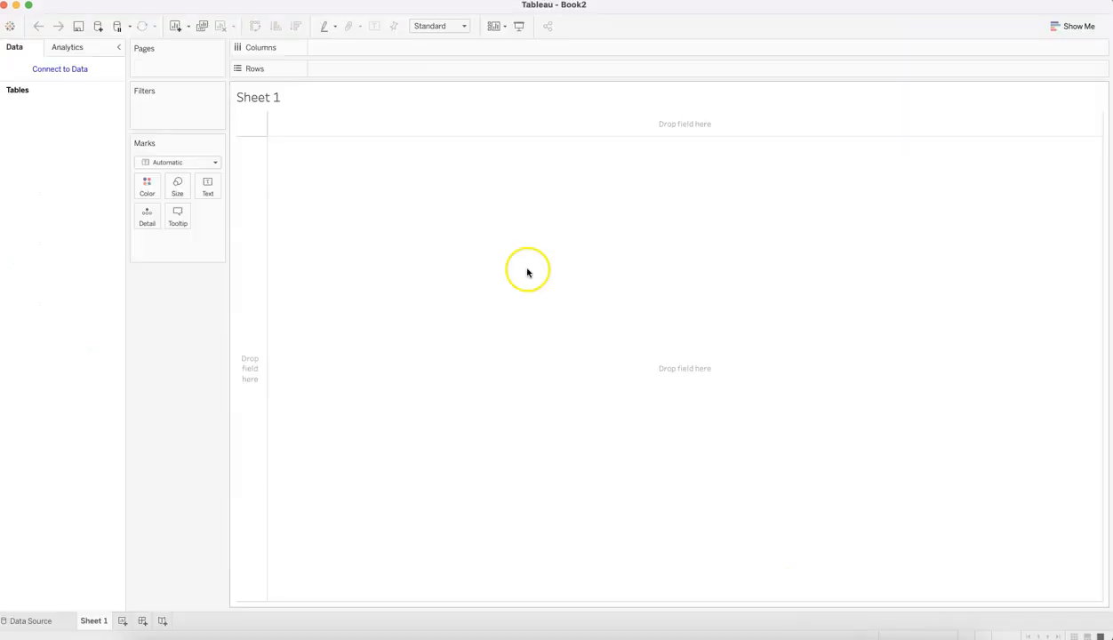
click(74, 74)
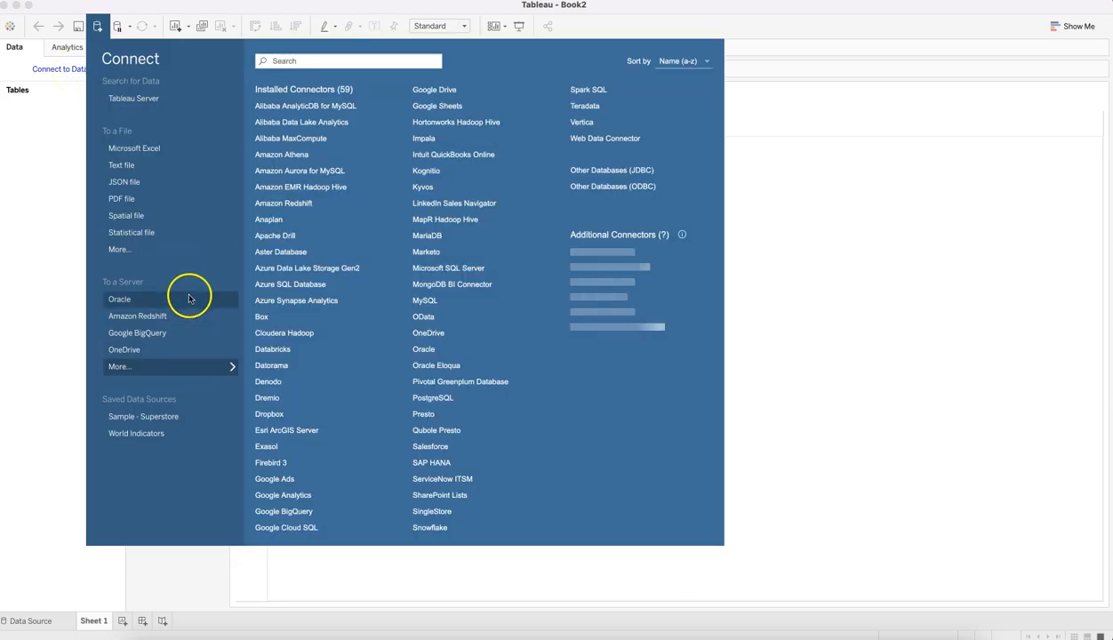
click(211, 252)
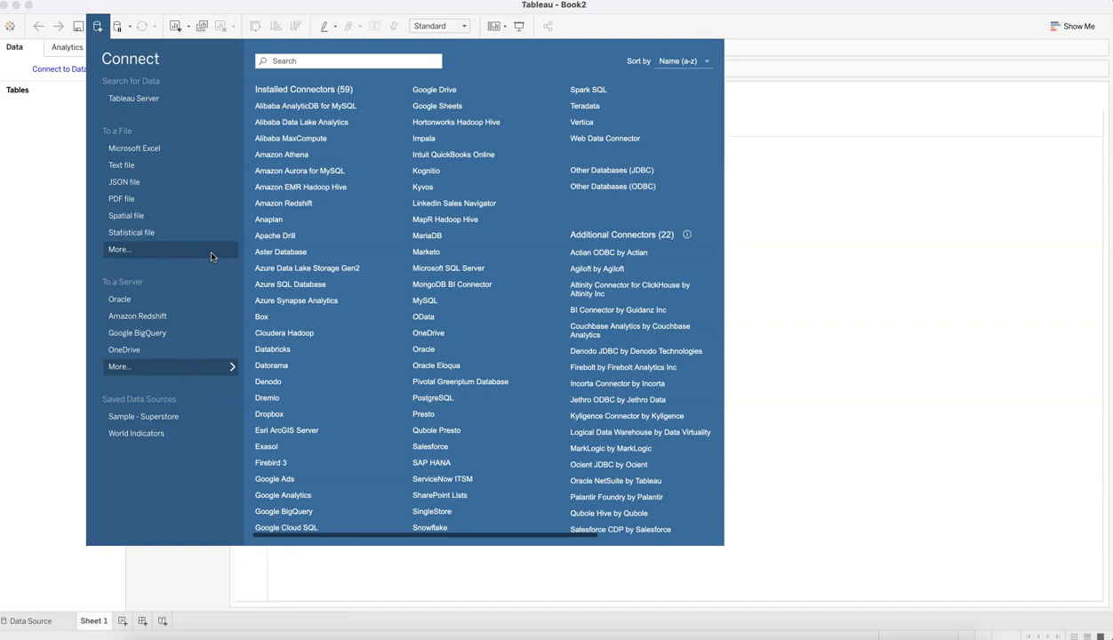
click(301, 60)
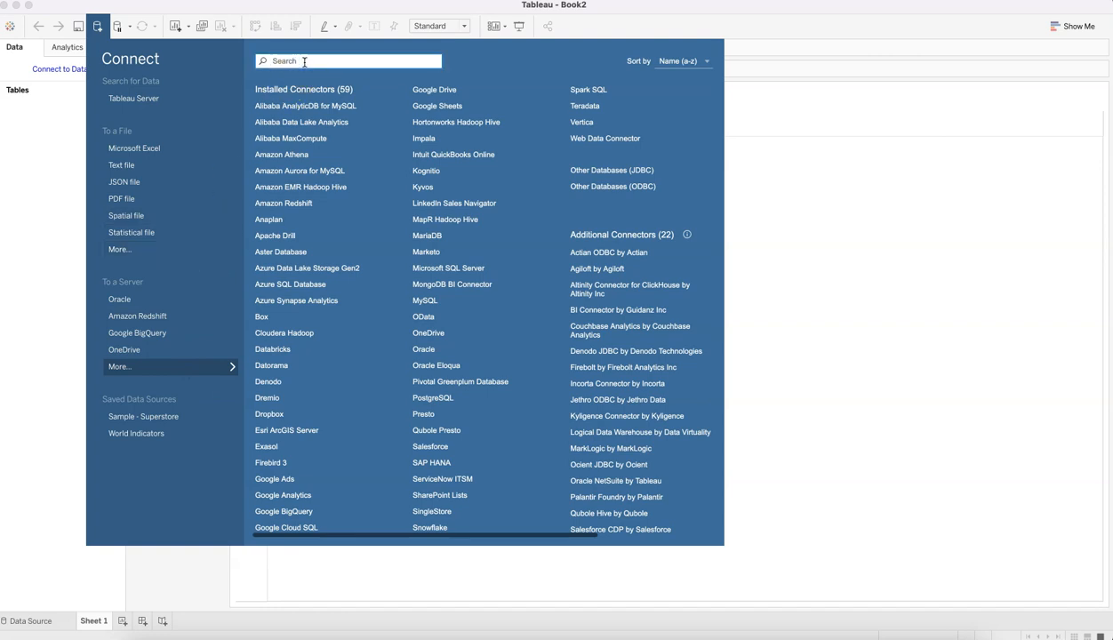
text(goo)
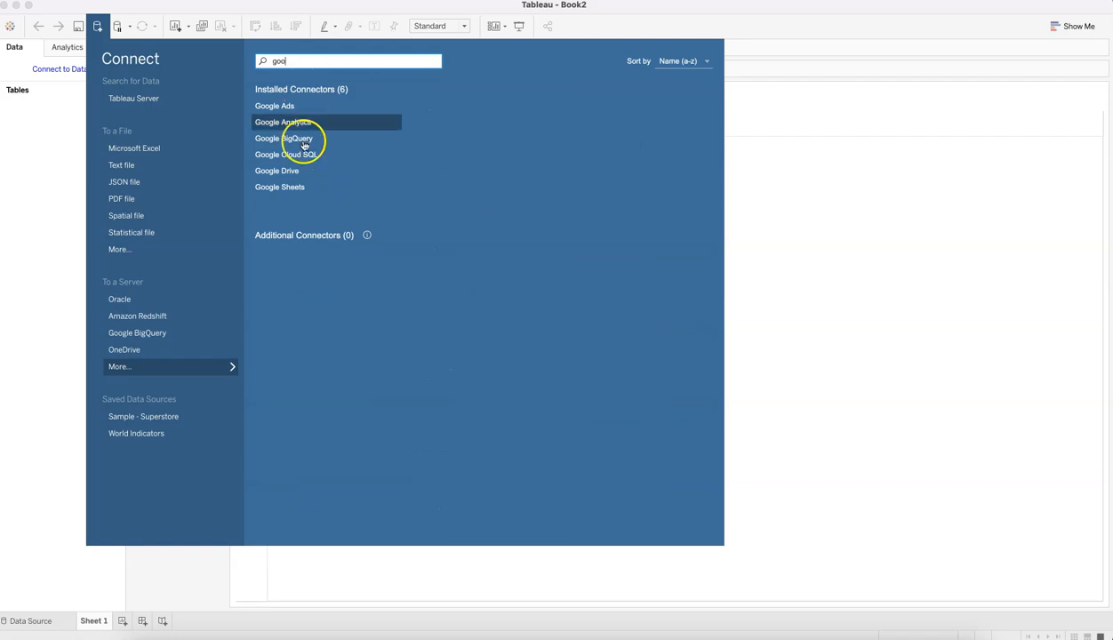
click(286, 172)
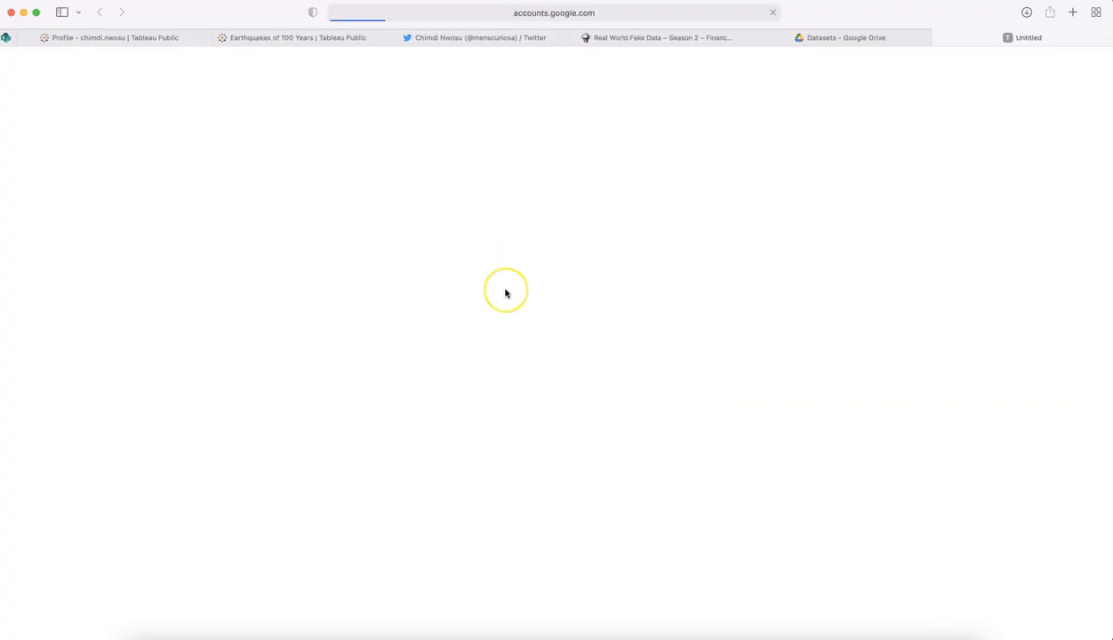
Choose the Google account, allow Tableau to access its Drive files and return to Tableau.
click(503, 212)
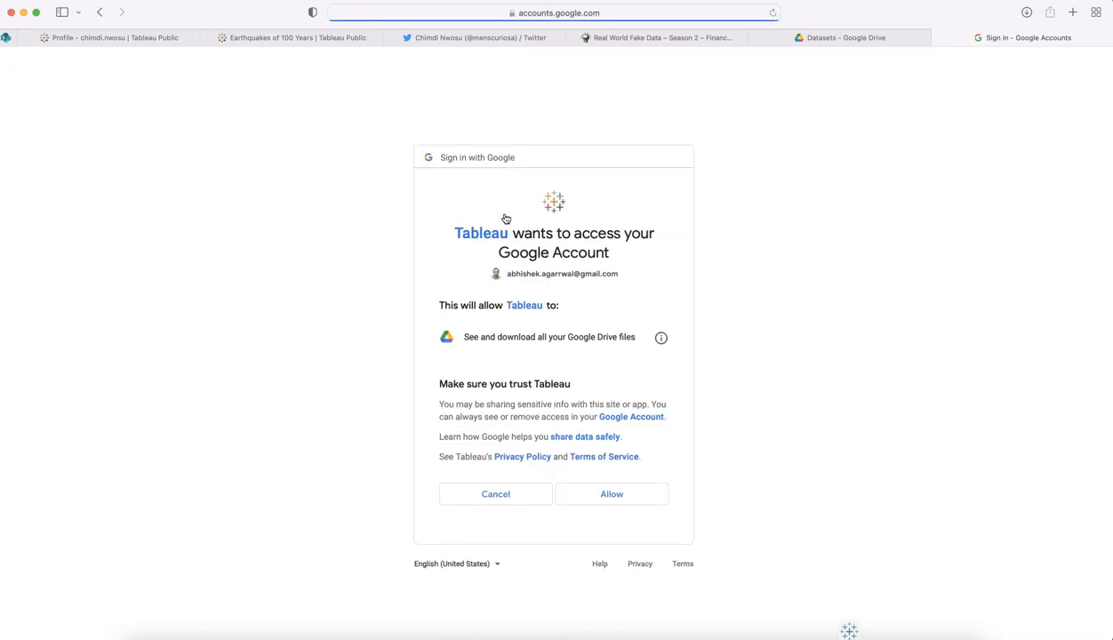
click(605, 495)
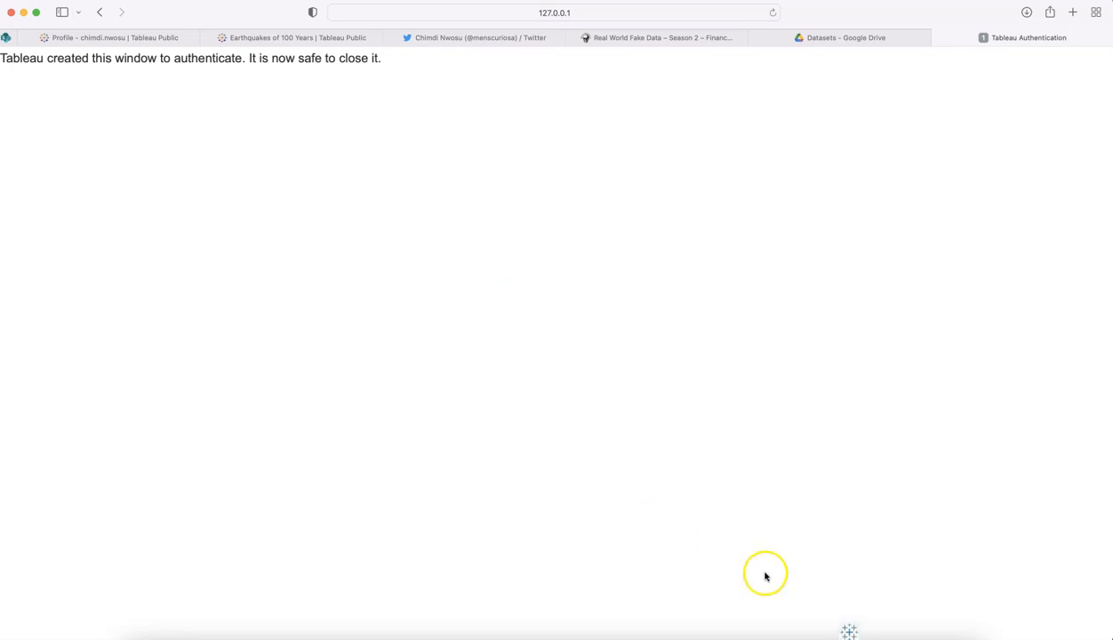
click(840, 630)
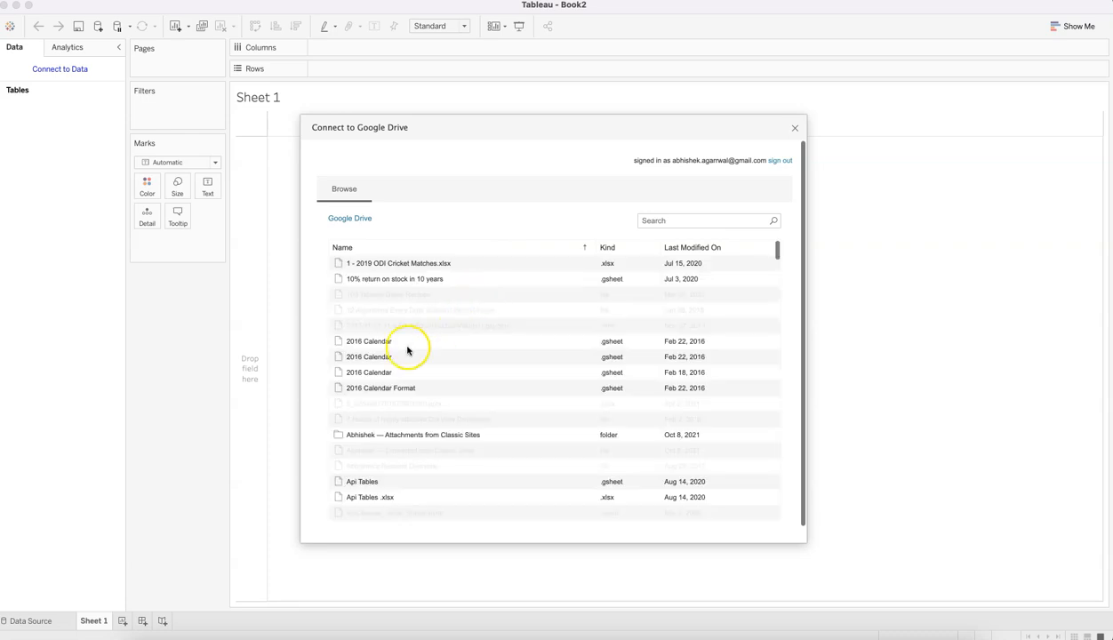
Find the Datasets folder in the Google Drive file listing and open it.
scroll(405, 353, down, 1)
scroll(405, 353, up, 1)
scroll(405, 353, down, 1)
scroll(404, 347, up, 1)
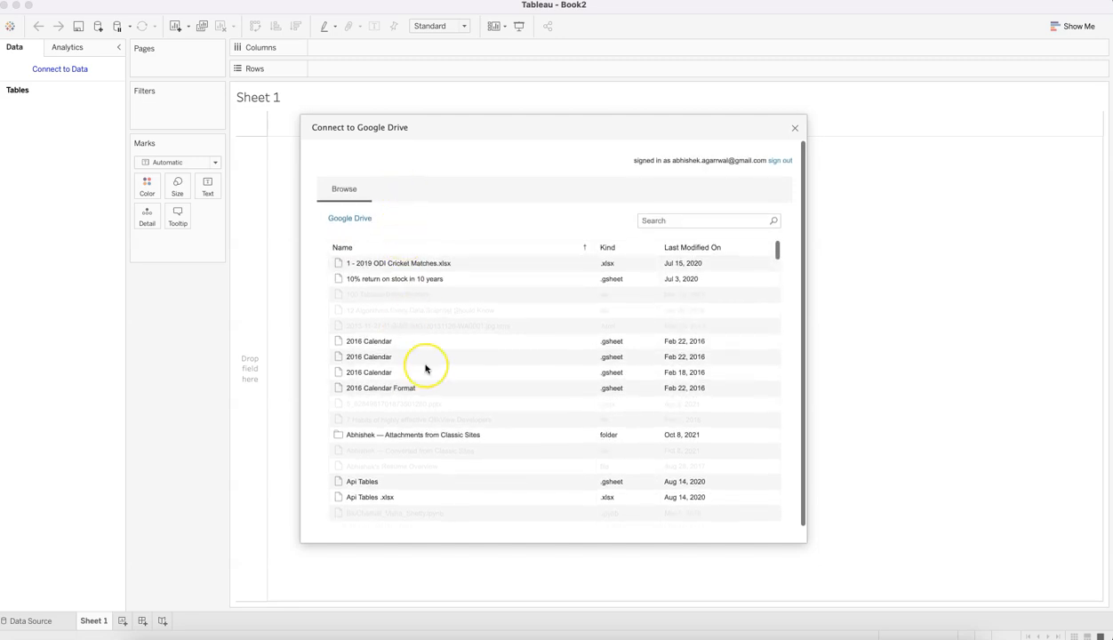
scroll(425, 368, down, 1)
scroll(425, 367, down, 5)
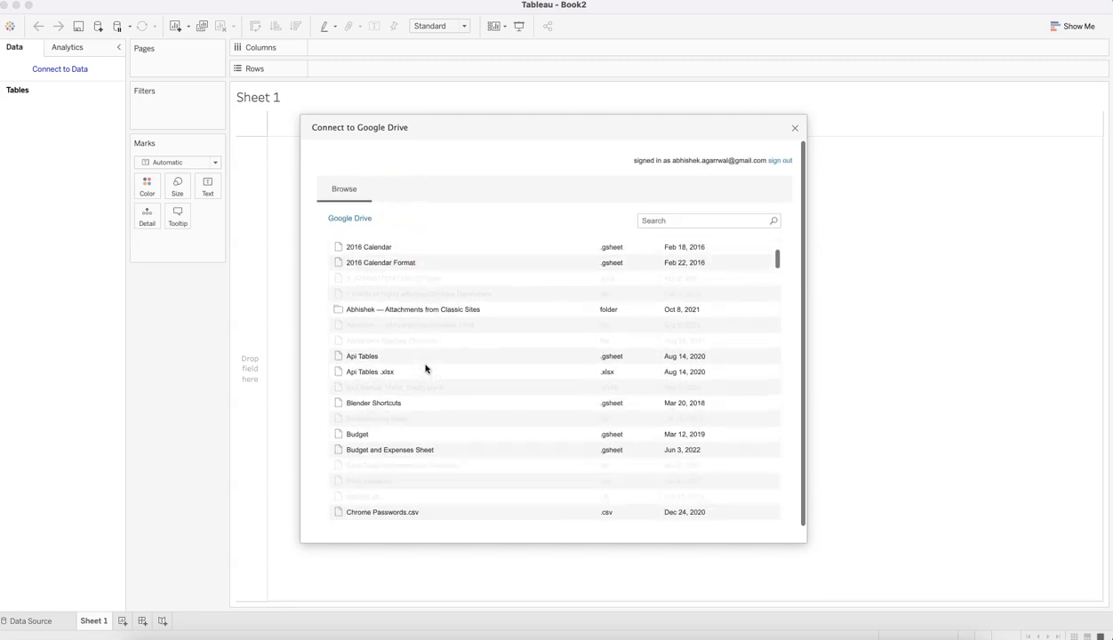
scroll(425, 368, down, 1)
scroll(425, 368, down, 5)
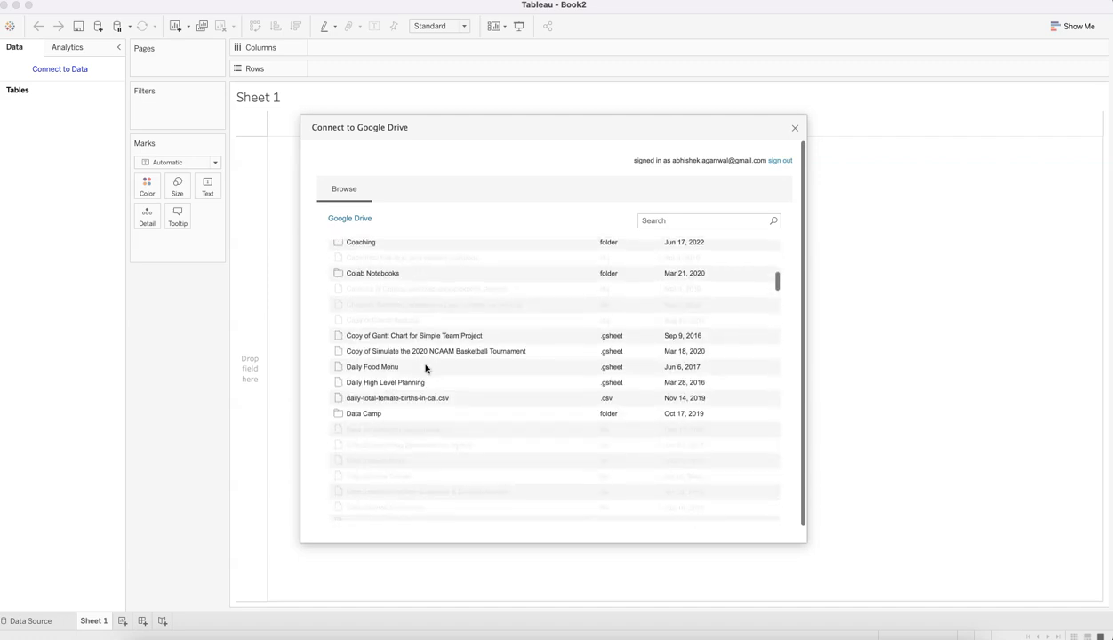
scroll(425, 368, down, 2)
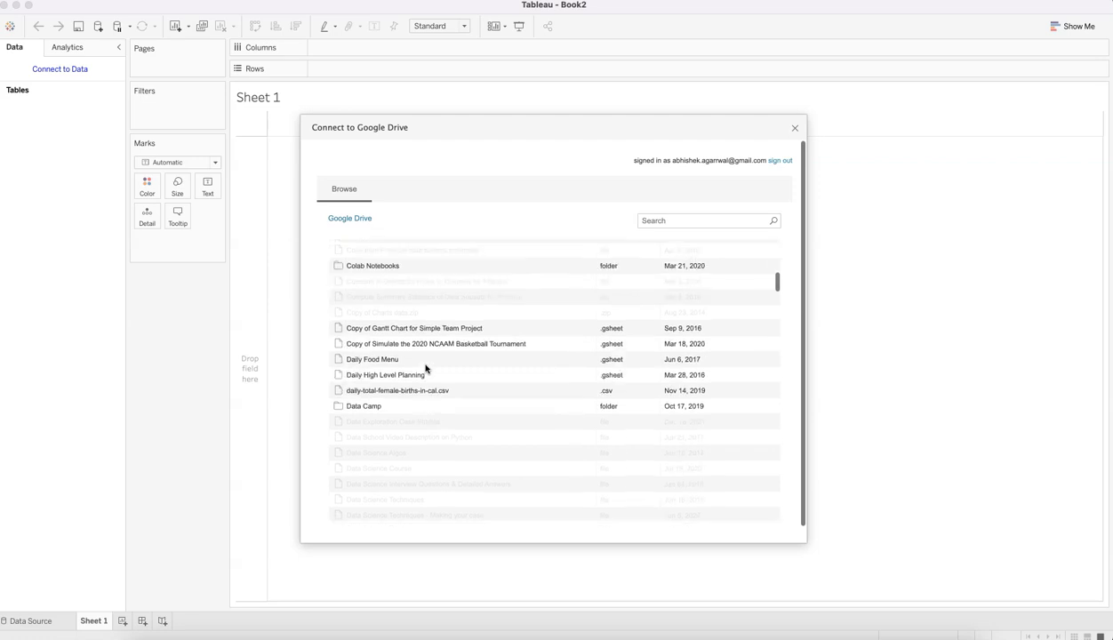
scroll(425, 368, down, 3)
scroll(426, 368, down, 1)
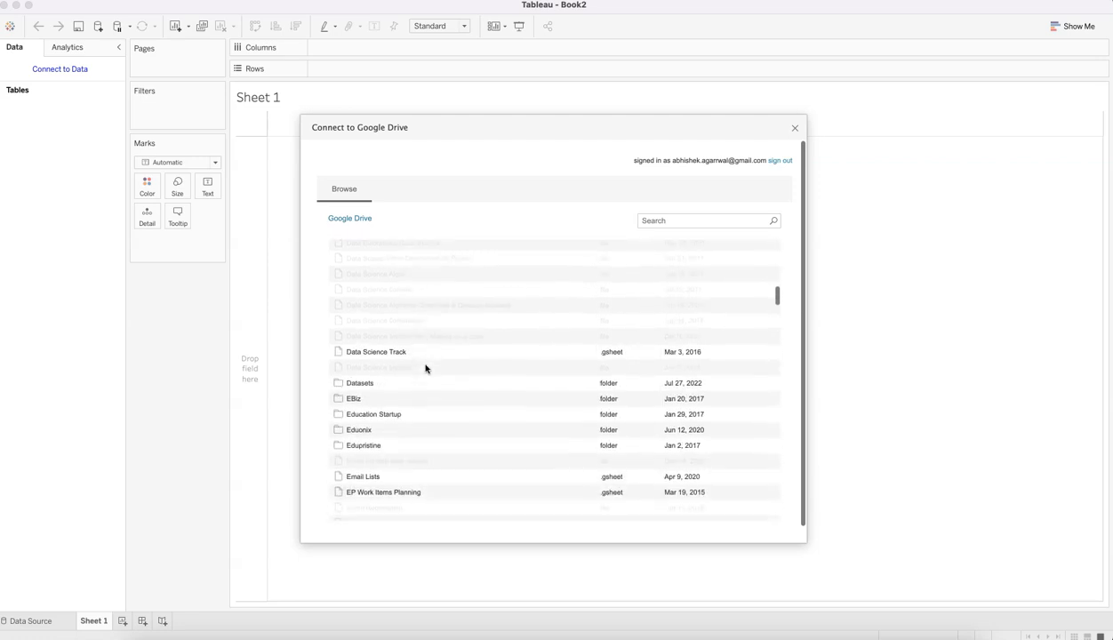
click(359, 378)
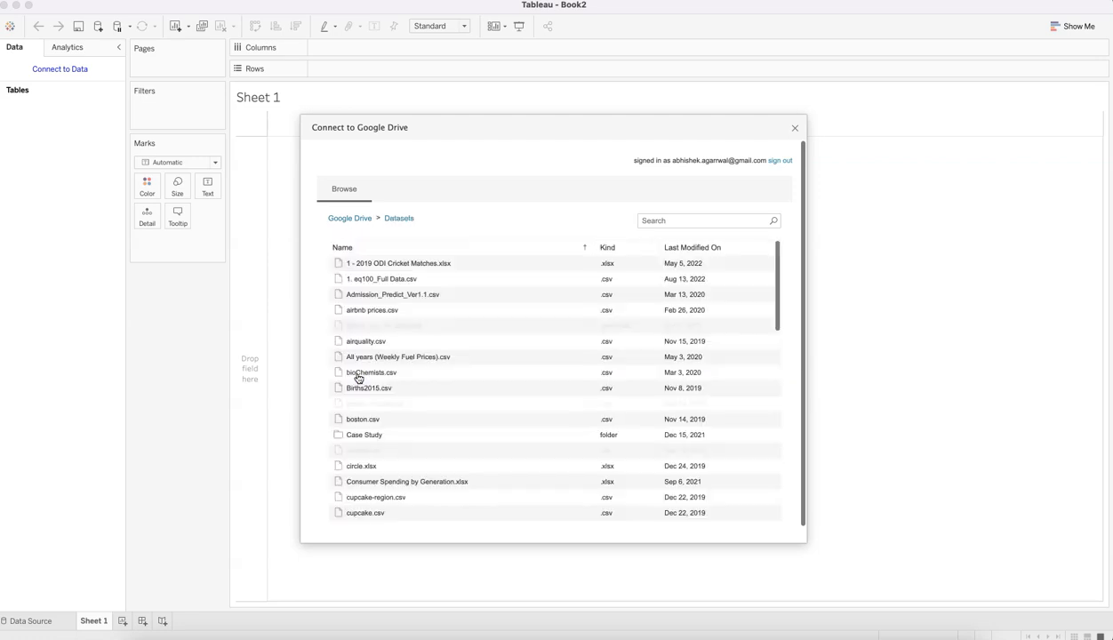
Connect to 1. eq100_Full Data.csv and look through the columns of its data preview.
click(372, 280)
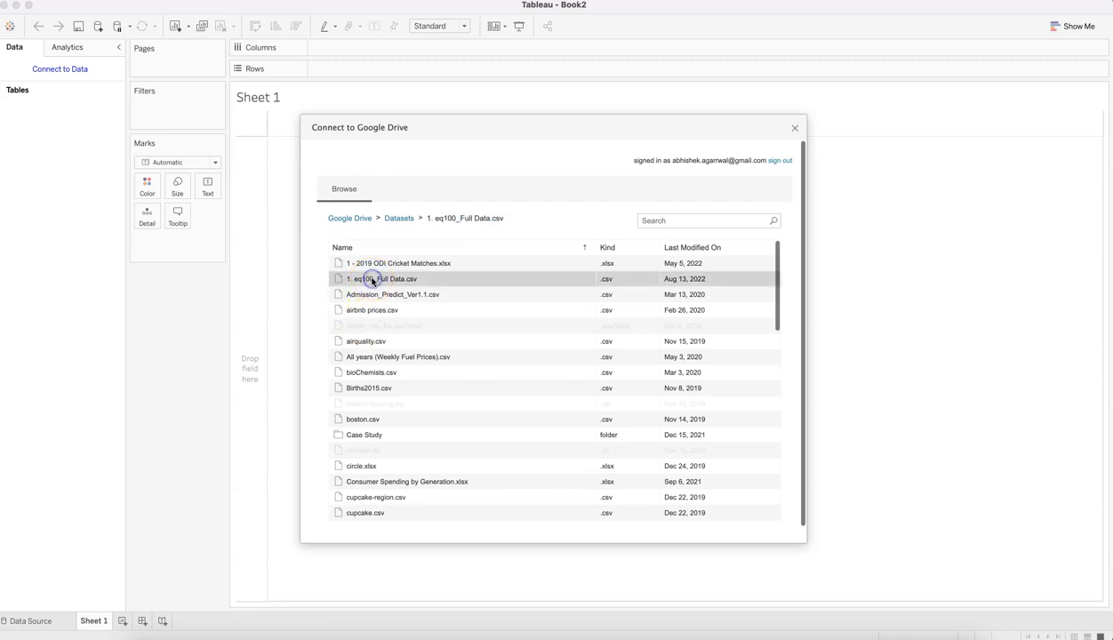
double_click(372, 281)
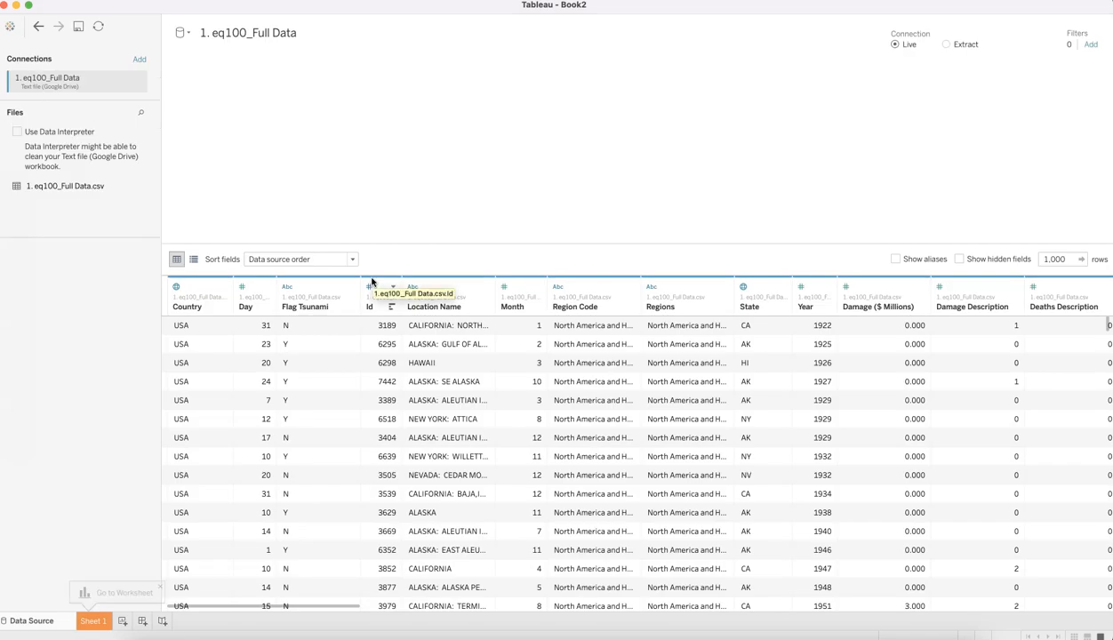
click(503, 405)
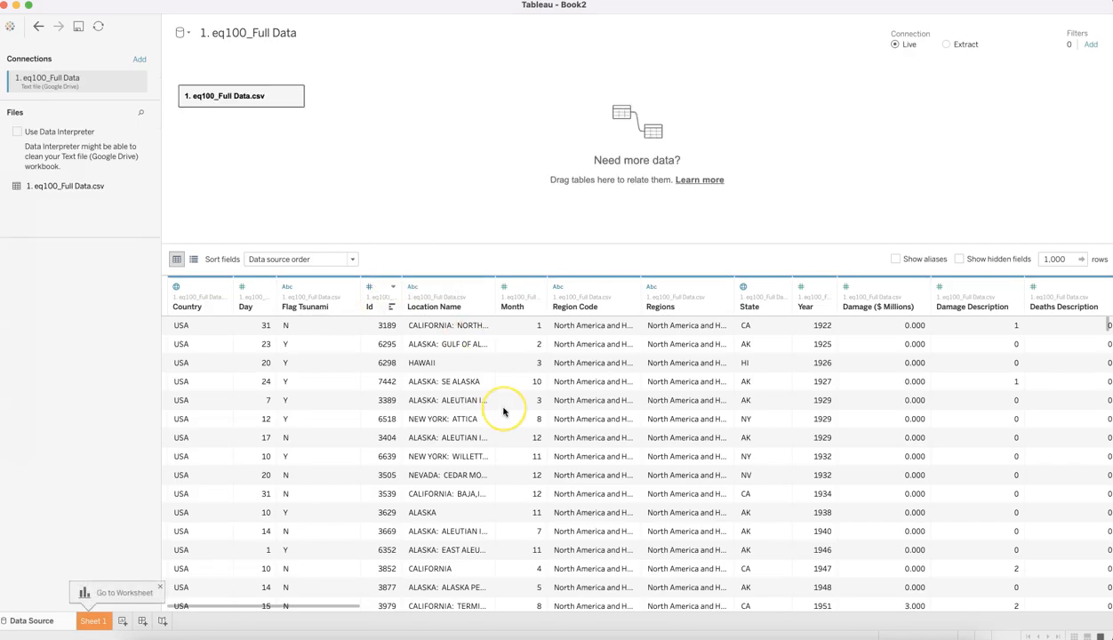
scroll(503, 411, right, 15)
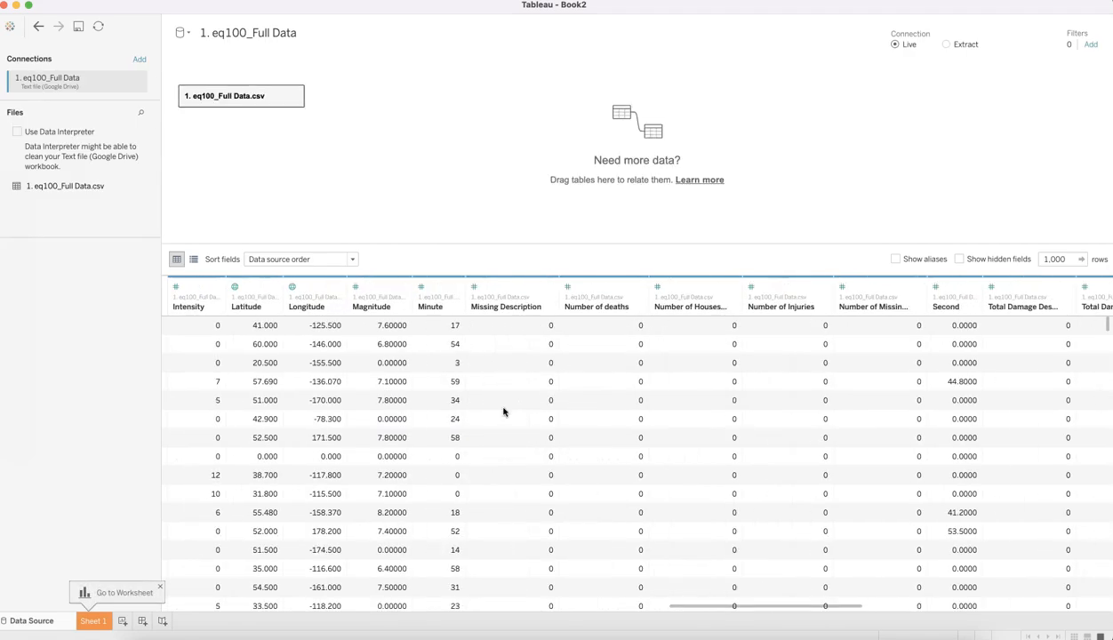
scroll(503, 411, left, 15)
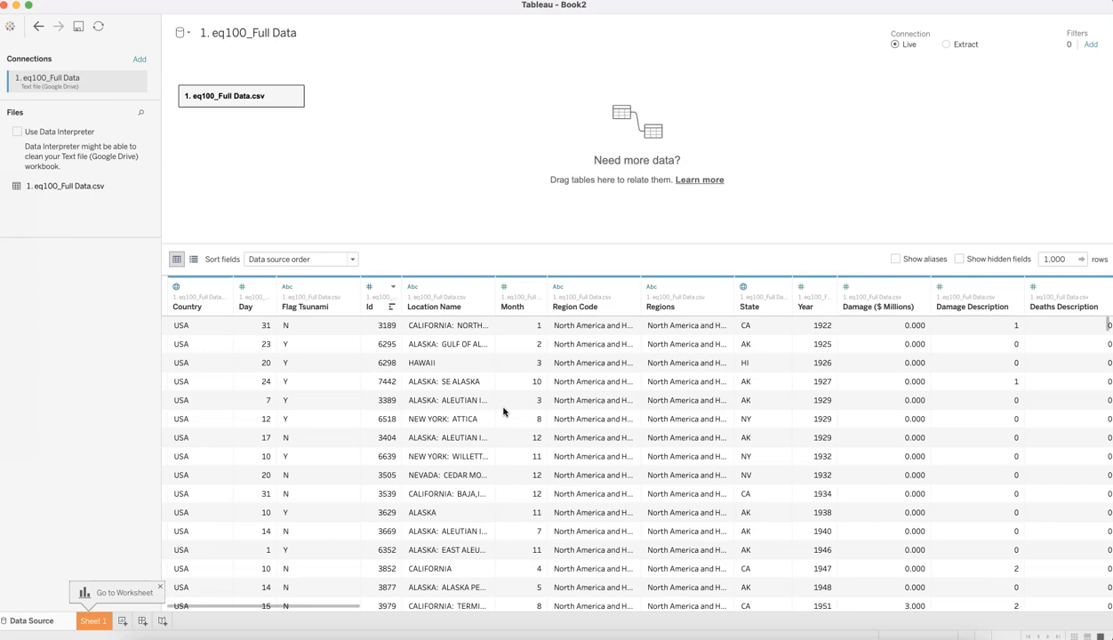
Go to Sheet 1 and place the Year field on Columns as a discrete dimension.
click(160, 588)
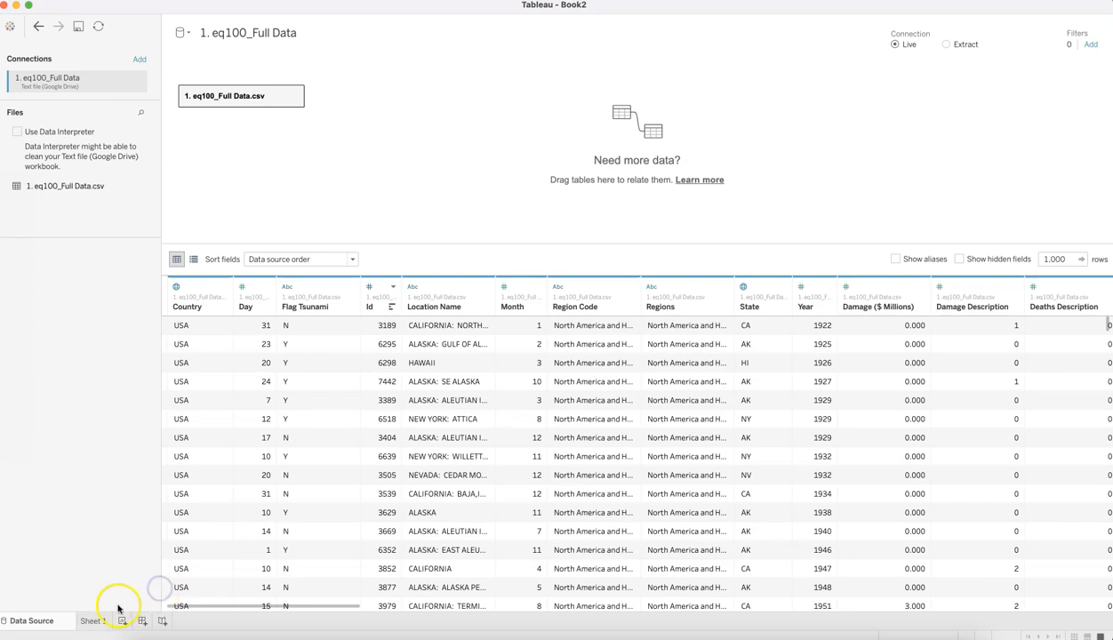
click(93, 622)
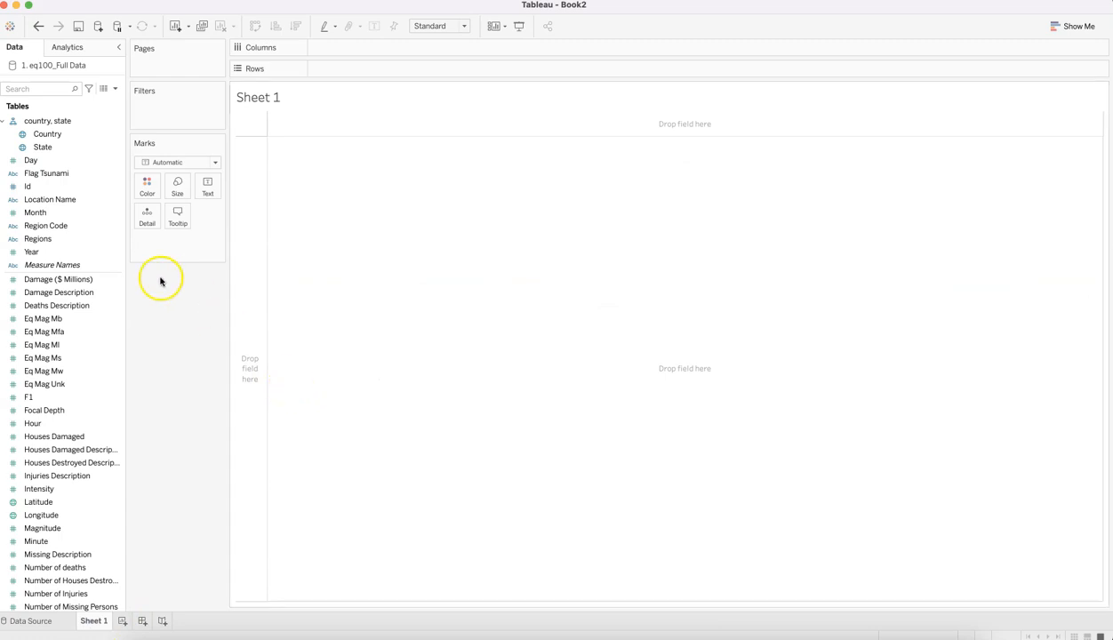
click(93, 253)
drag(92, 255, 363, 54)
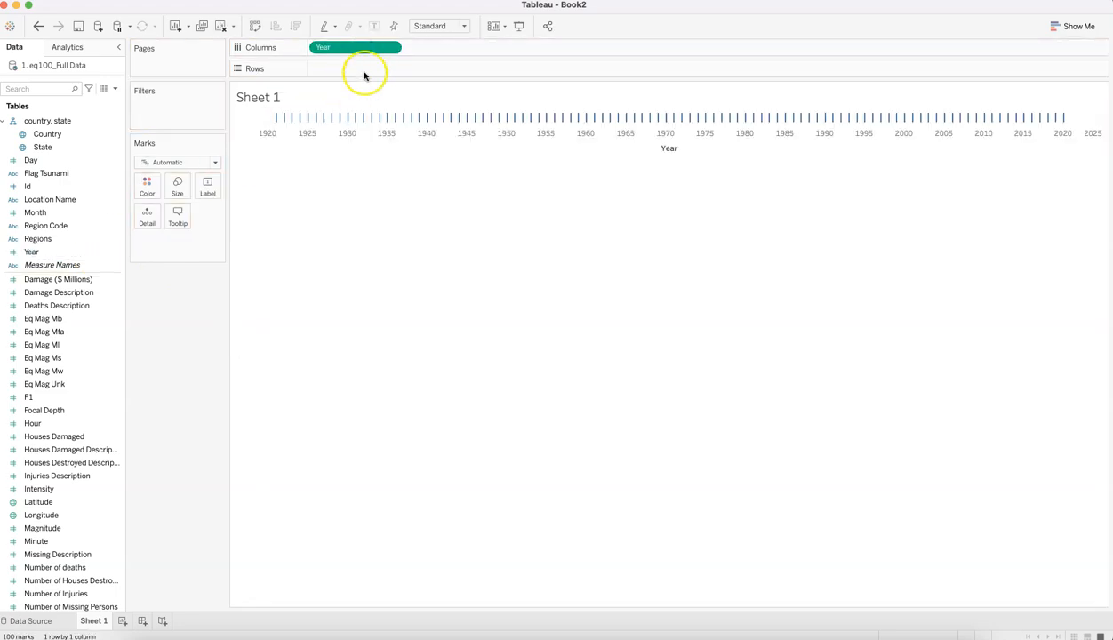
click(390, 48)
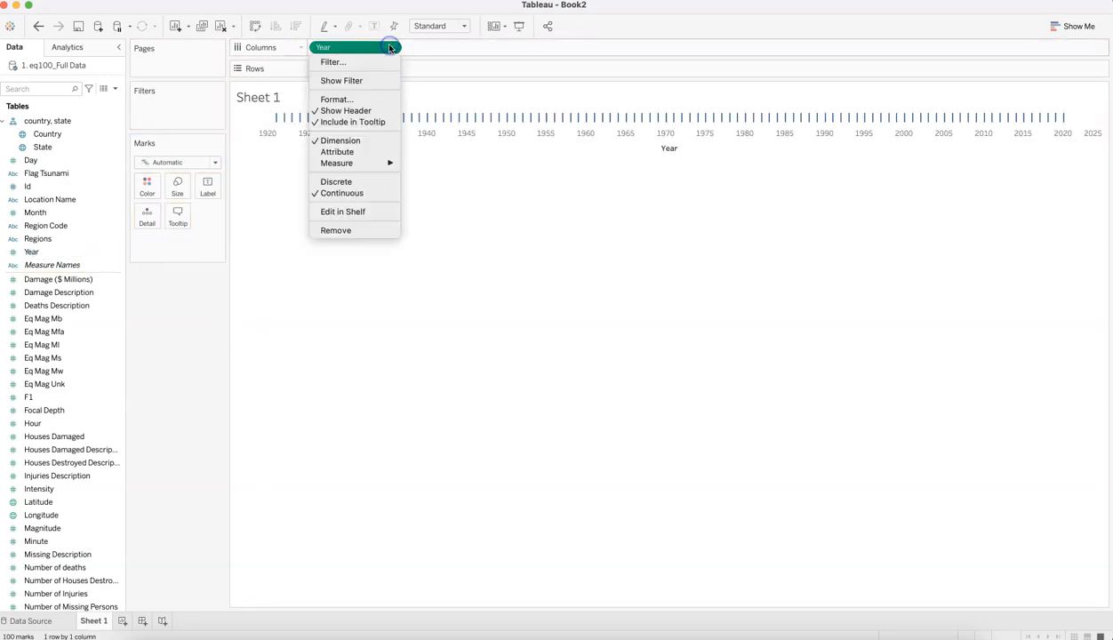
click(360, 181)
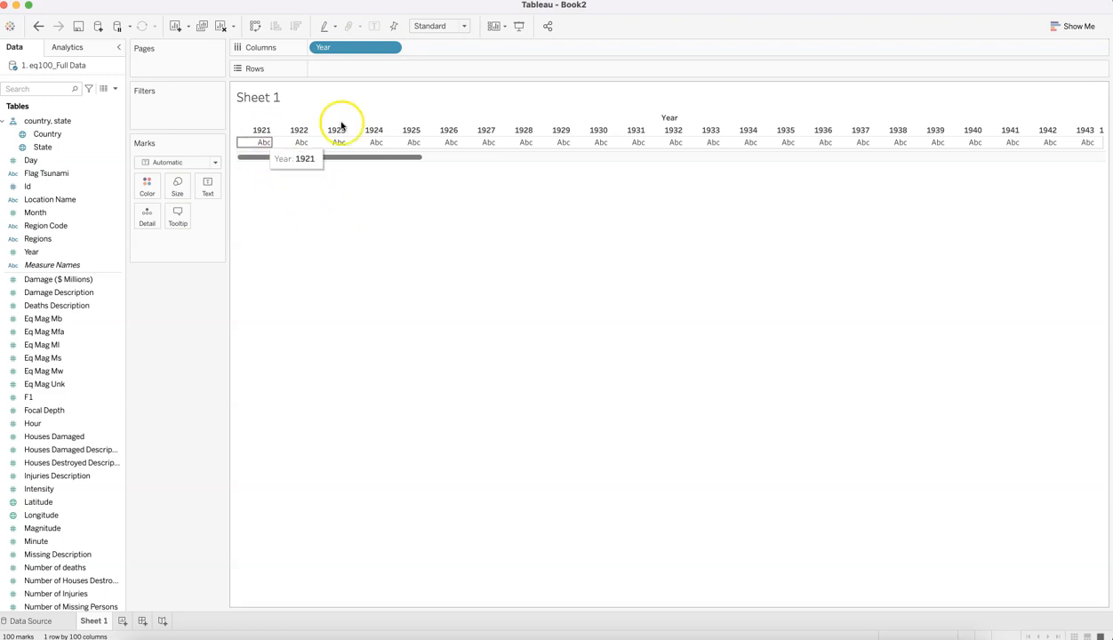
Add the Magnitude measure to Rows on Sheet 1.
click(103, 233)
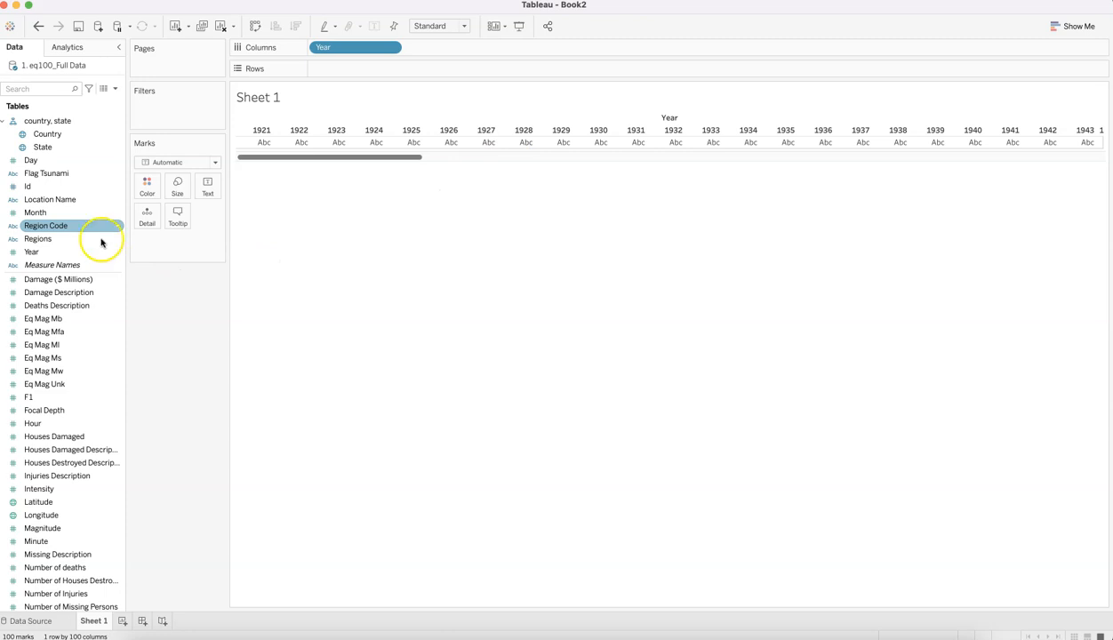
scroll(100, 442, down, 1)
click(100, 437)
click(82, 489)
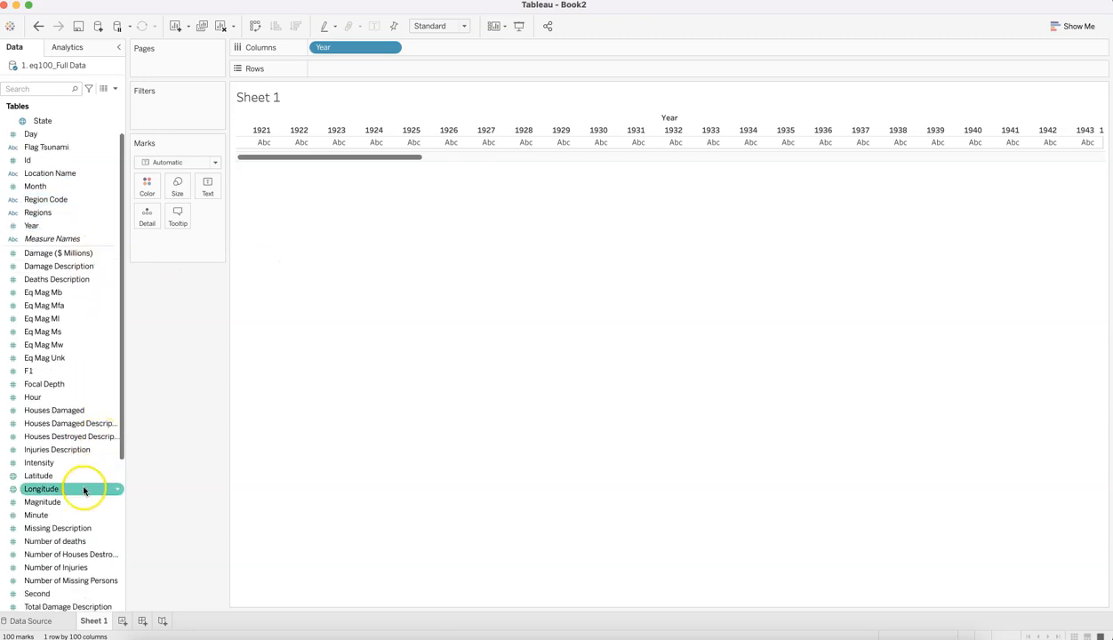
drag(82, 502, 388, 71)
click(391, 71)
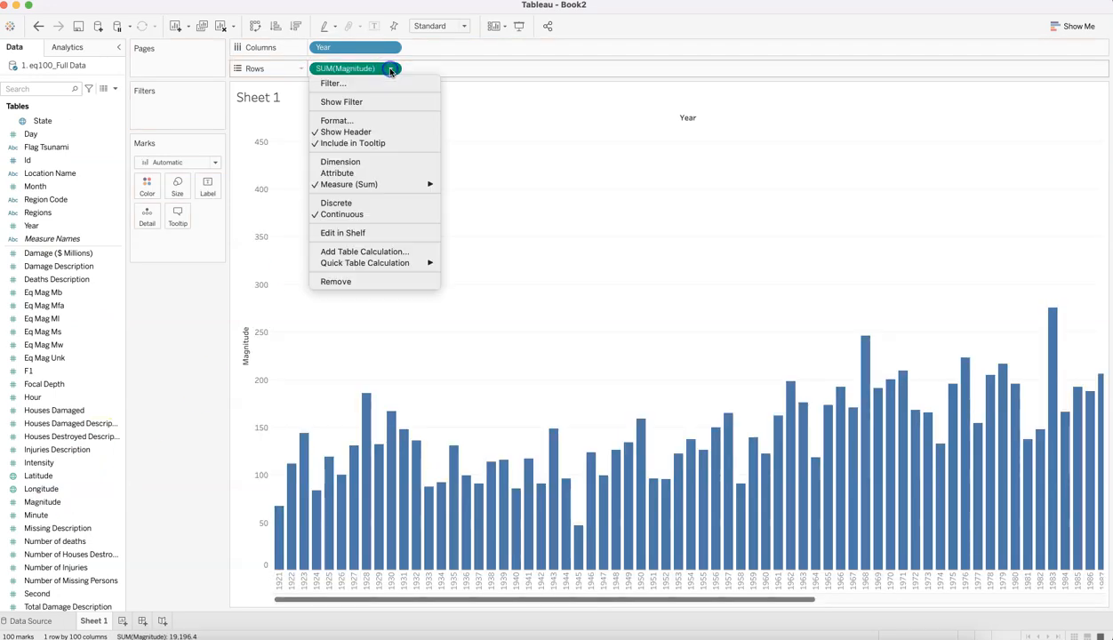
mouse_move(420, 185)
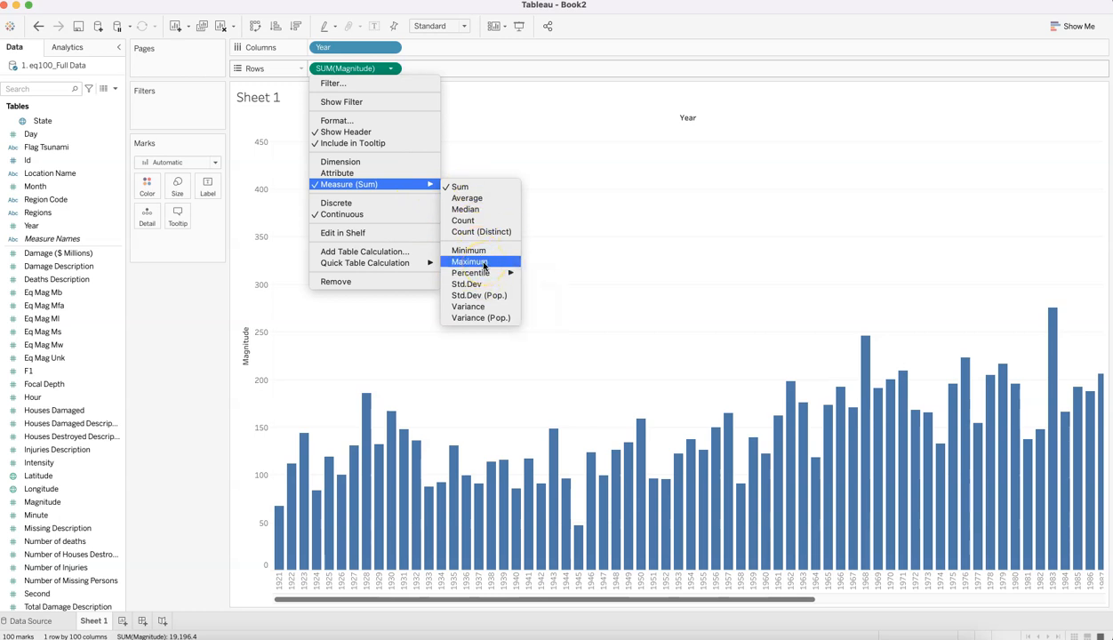
click(207, 316)
Change the mark type of the Magnitude by Year chart to Shape.
click(201, 162)
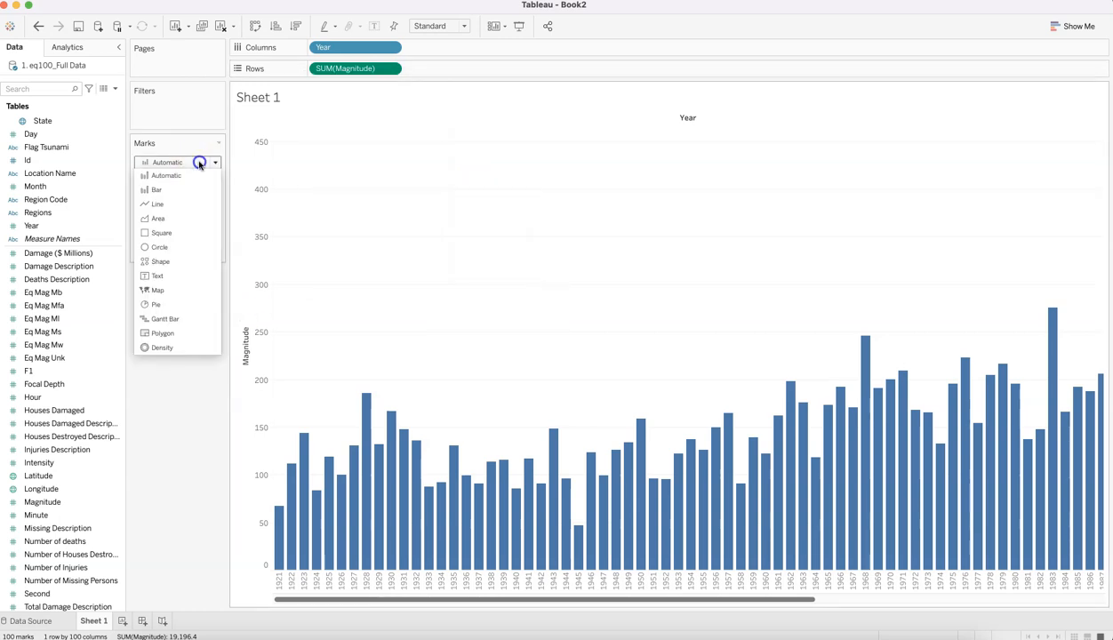
click(176, 263)
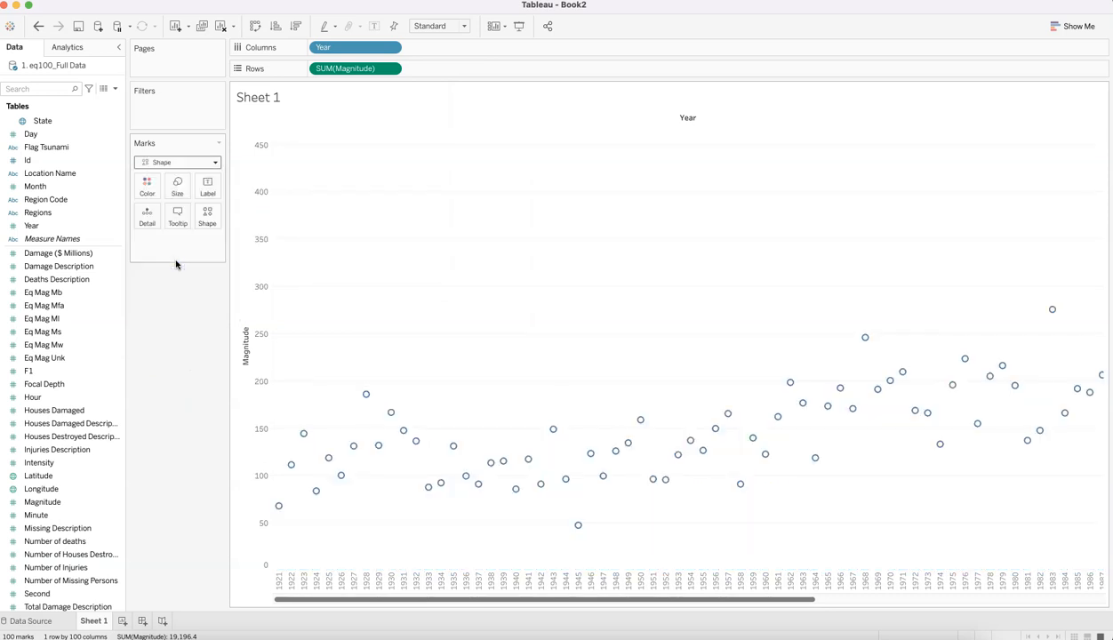
click(390, 68)
mouse_move(406, 264)
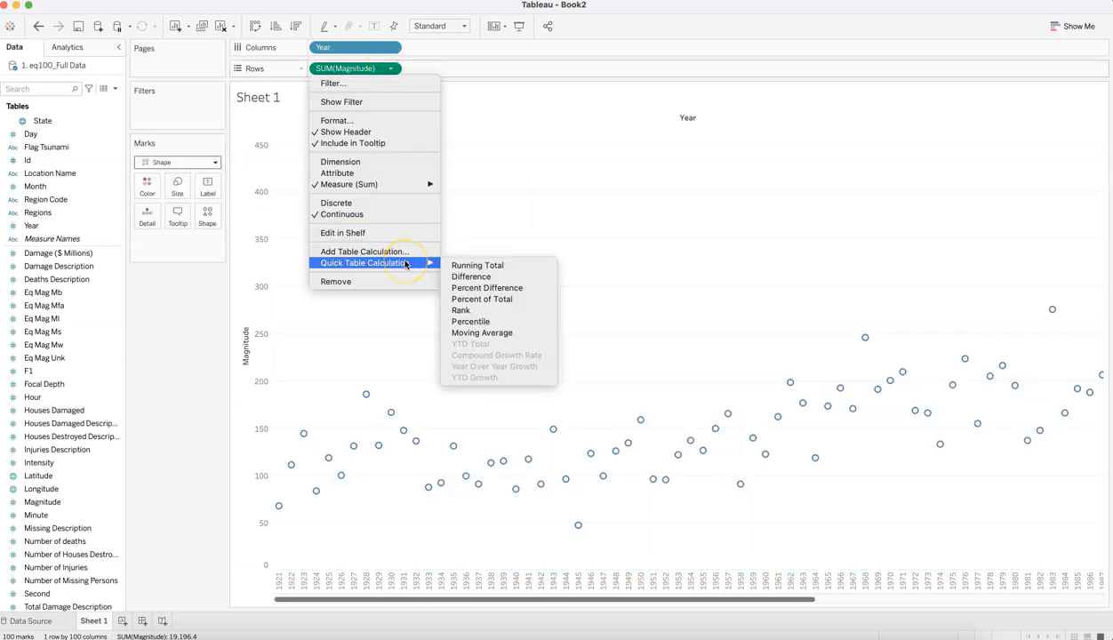
click(183, 385)
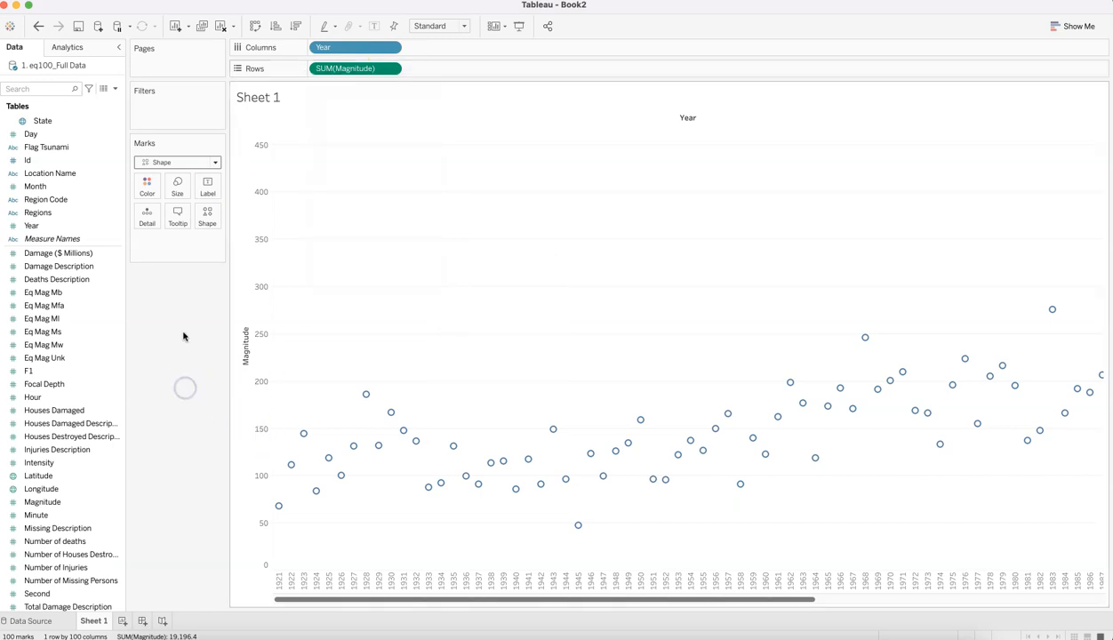
Change the aggregation of Magnitude on Rows to Maximum.
click(391, 68)
mouse_move(417, 185)
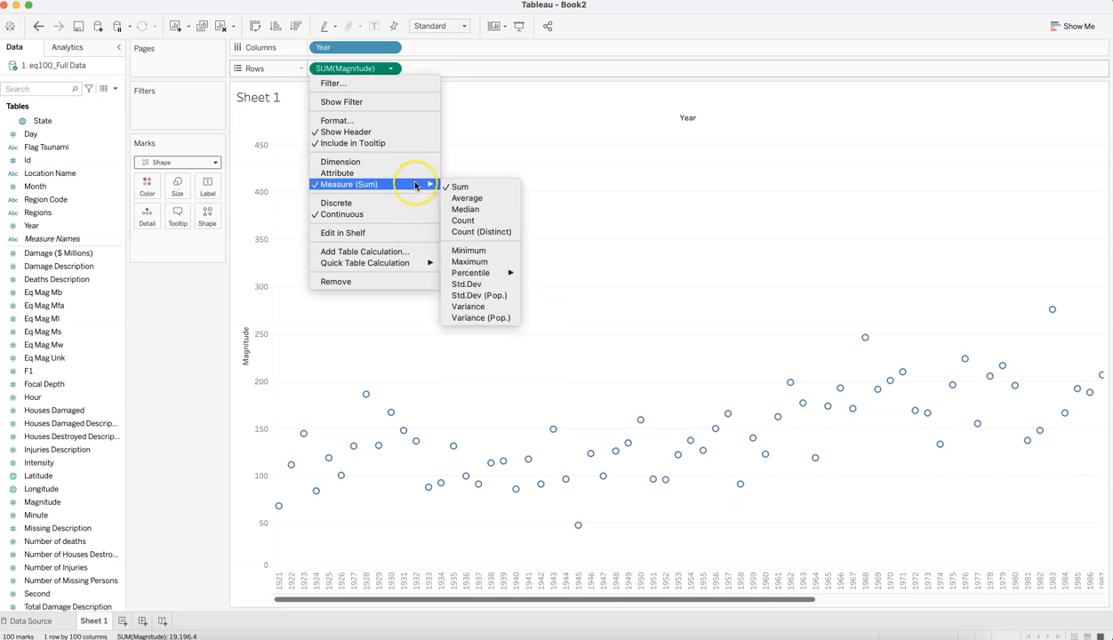
click(500, 263)
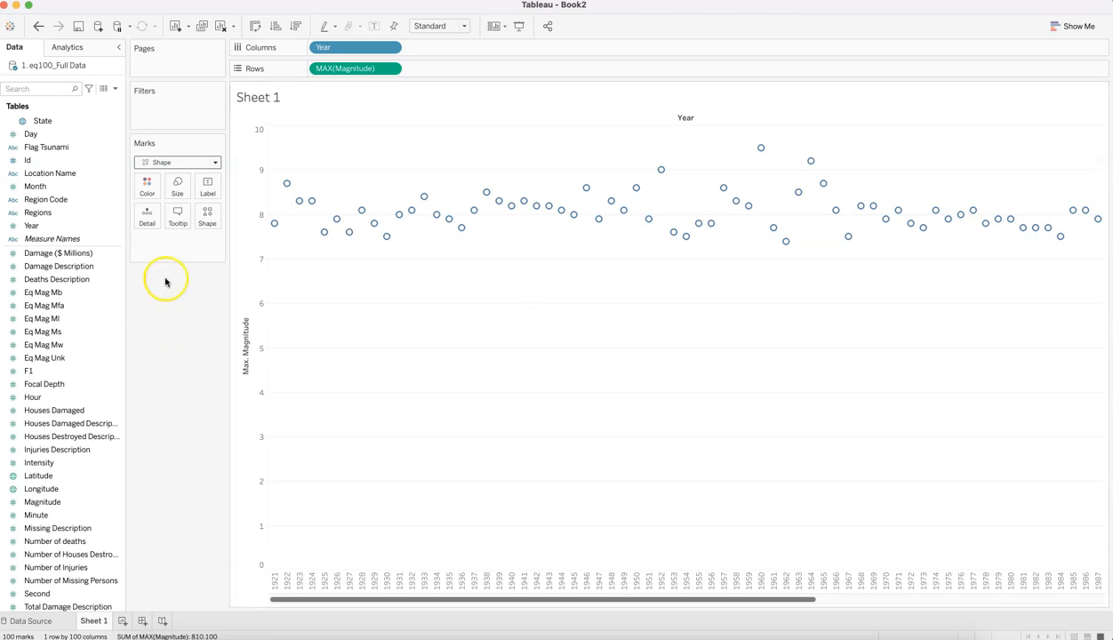
mouse_move(351, 240)
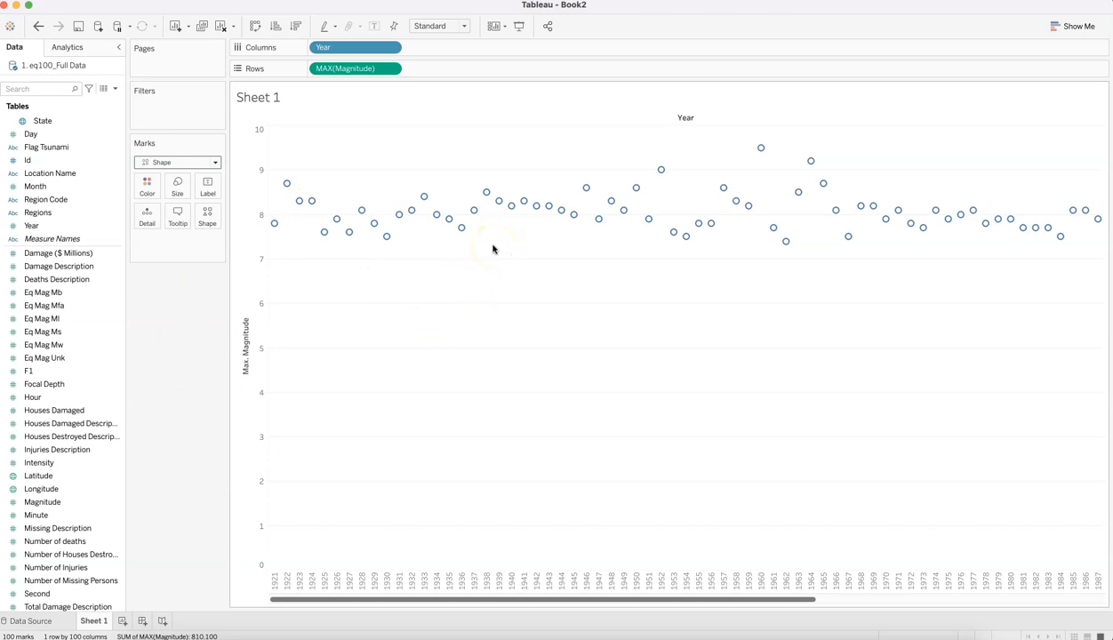
mouse_move(460, 235)
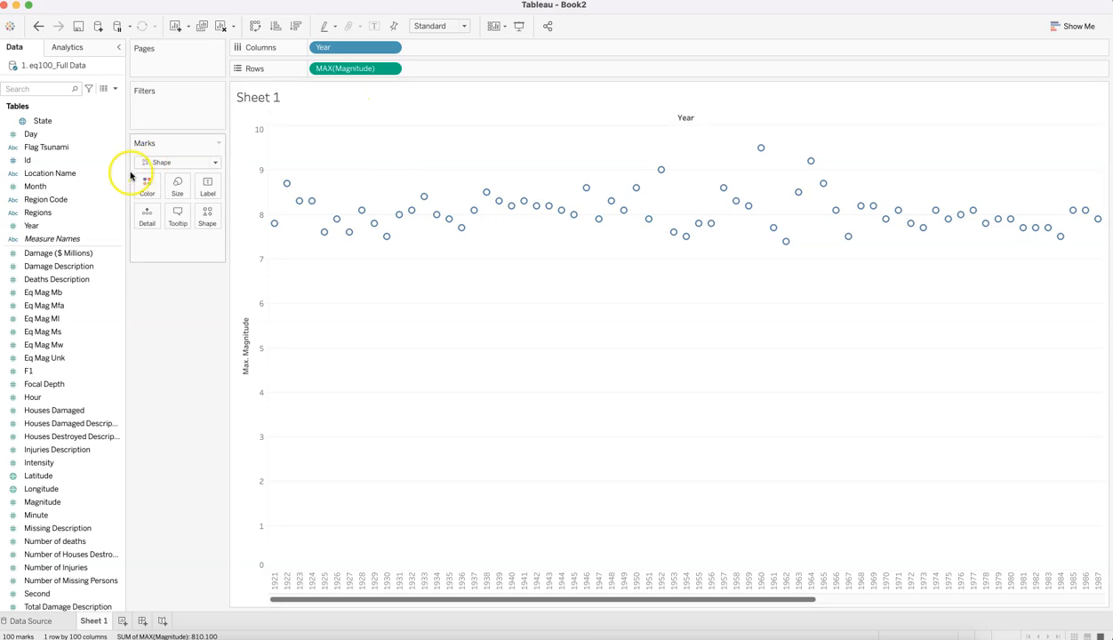
Add Location Name to the marks as a label field and turn off the display of mark labels.
click(82, 174)
click(73, 175)
drag(73, 175, 207, 190)
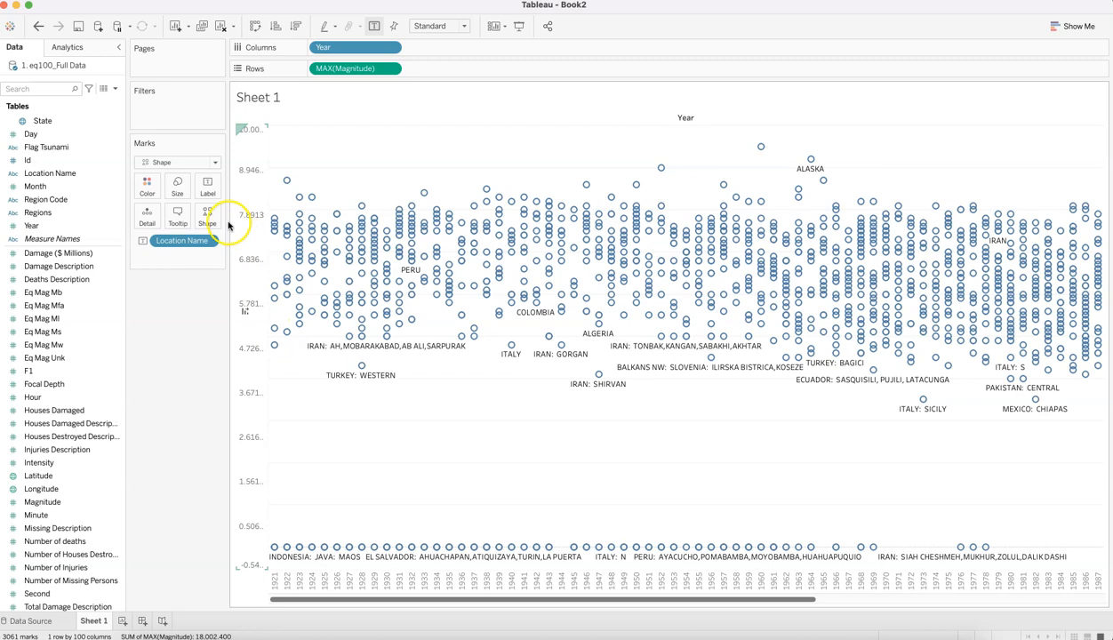
click(208, 186)
click(238, 216)
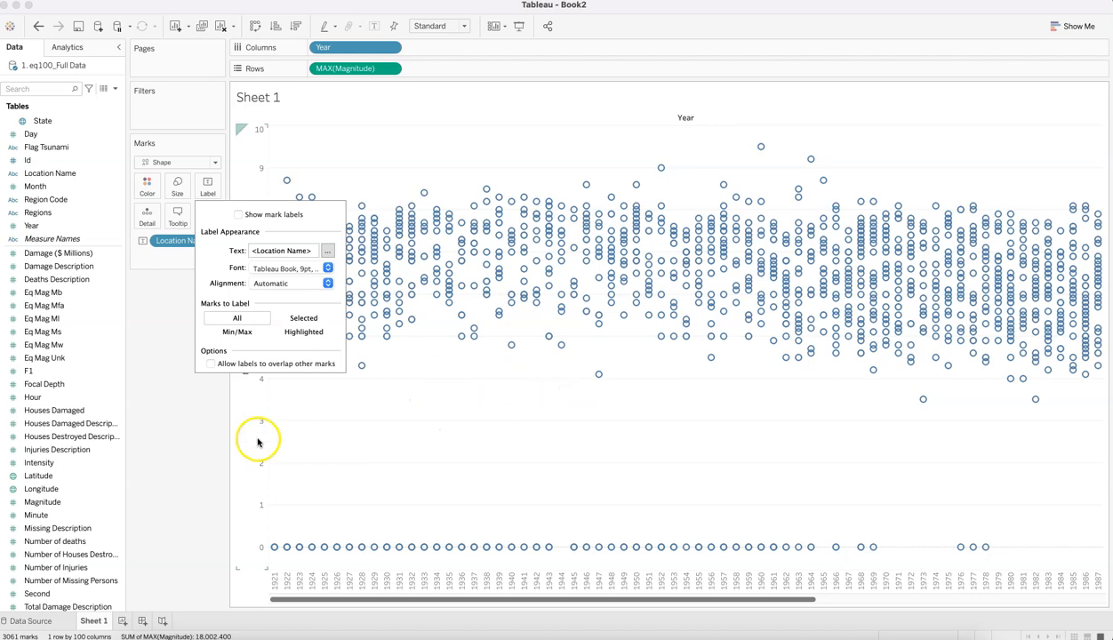
click(198, 421)
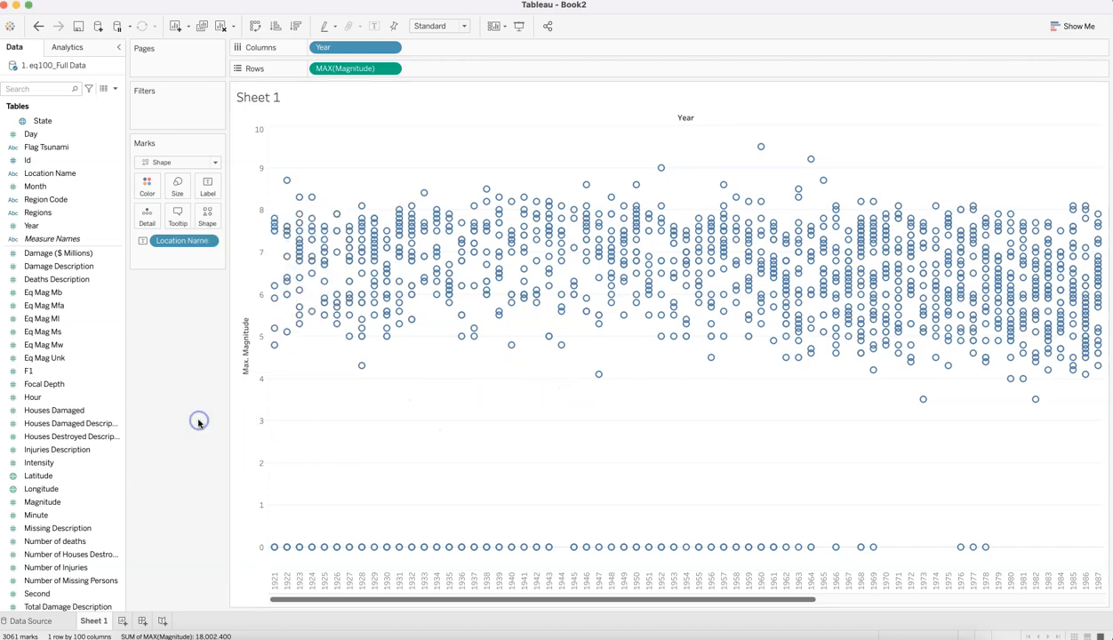
Change the shape of the chart's marks to a filled circle.
click(215, 163)
click(215, 163)
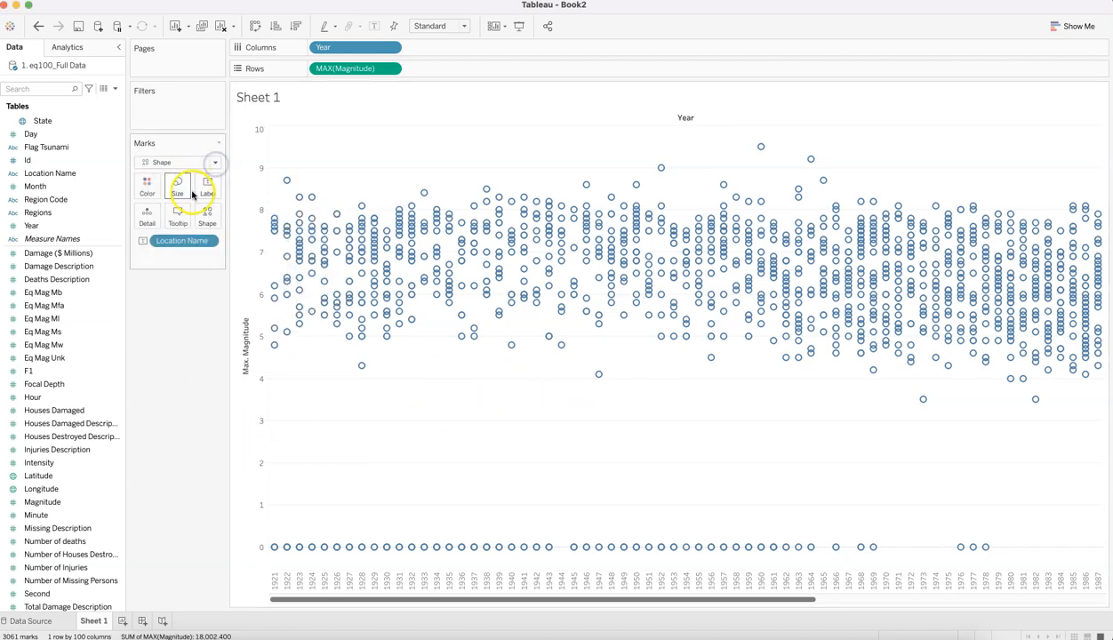
click(206, 215)
click(204, 271)
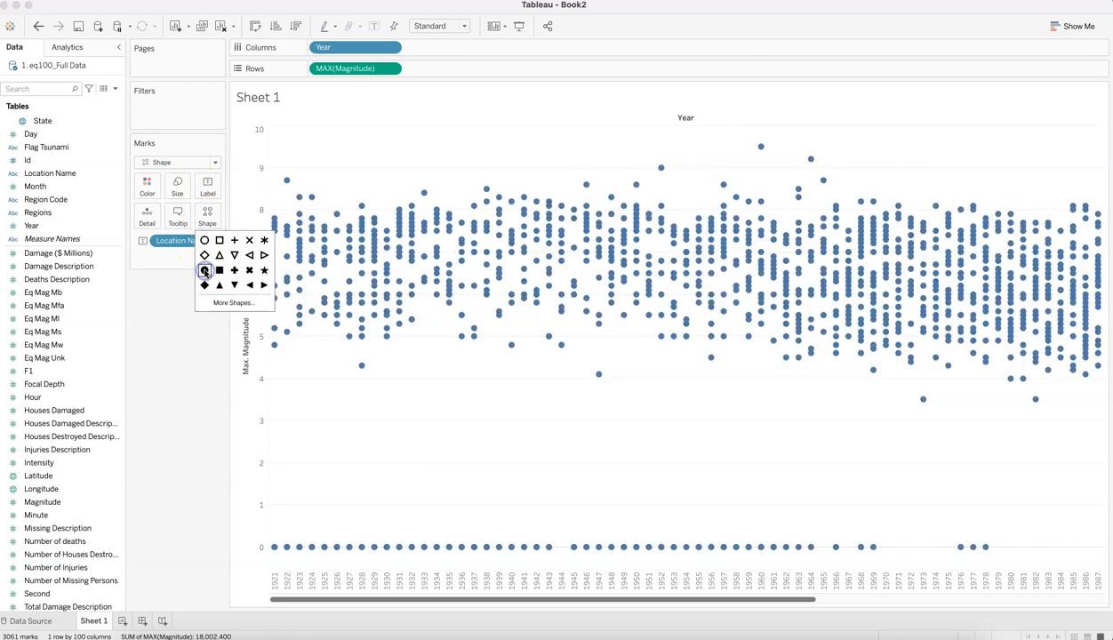
click(187, 380)
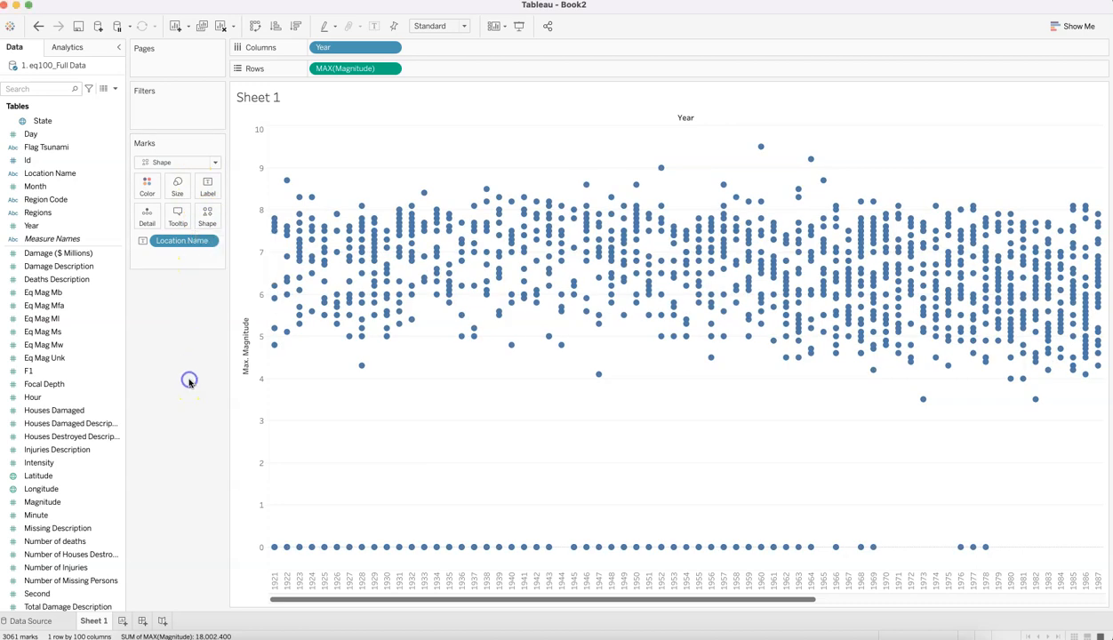
click(194, 260)
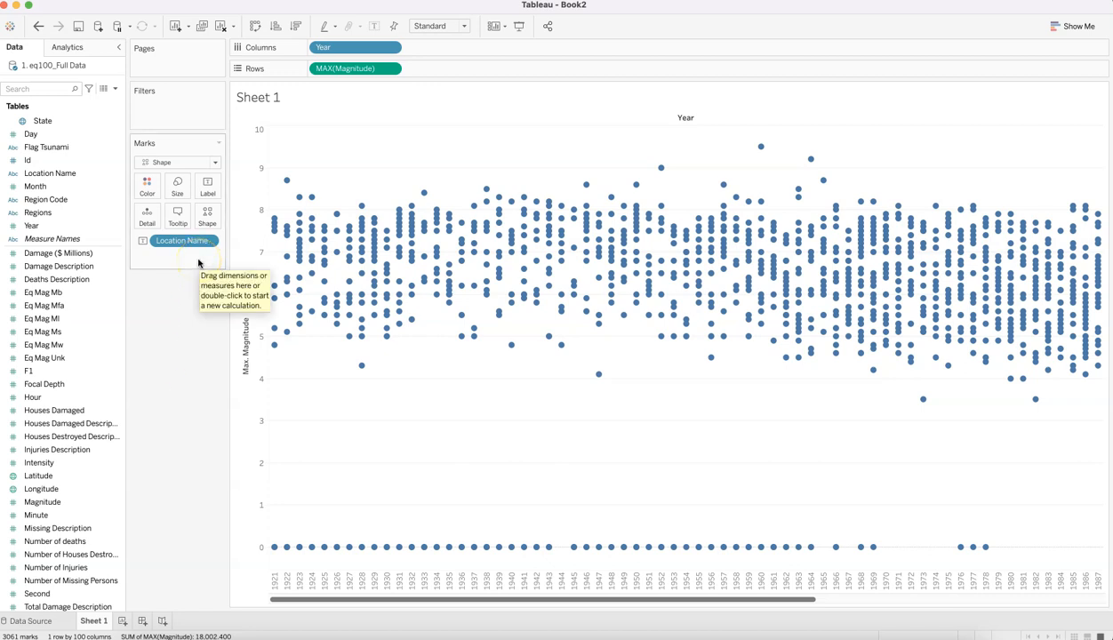
Add Magnitude to the marks as a size field and change its aggregation to Maximum.
click(93, 423)
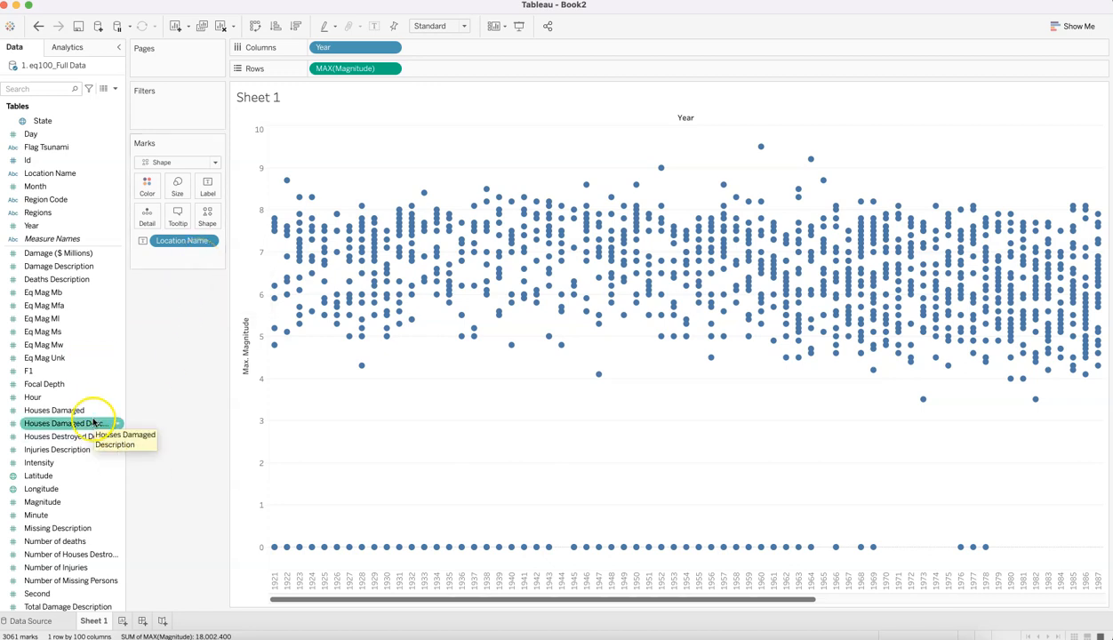
drag(89, 501, 177, 188)
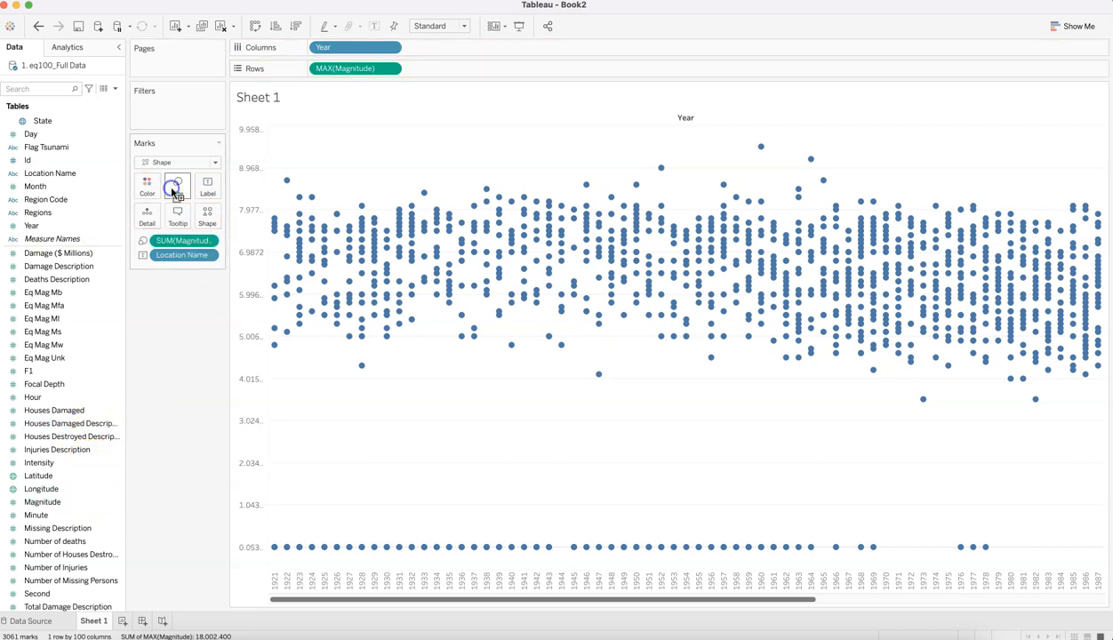
click(210, 242)
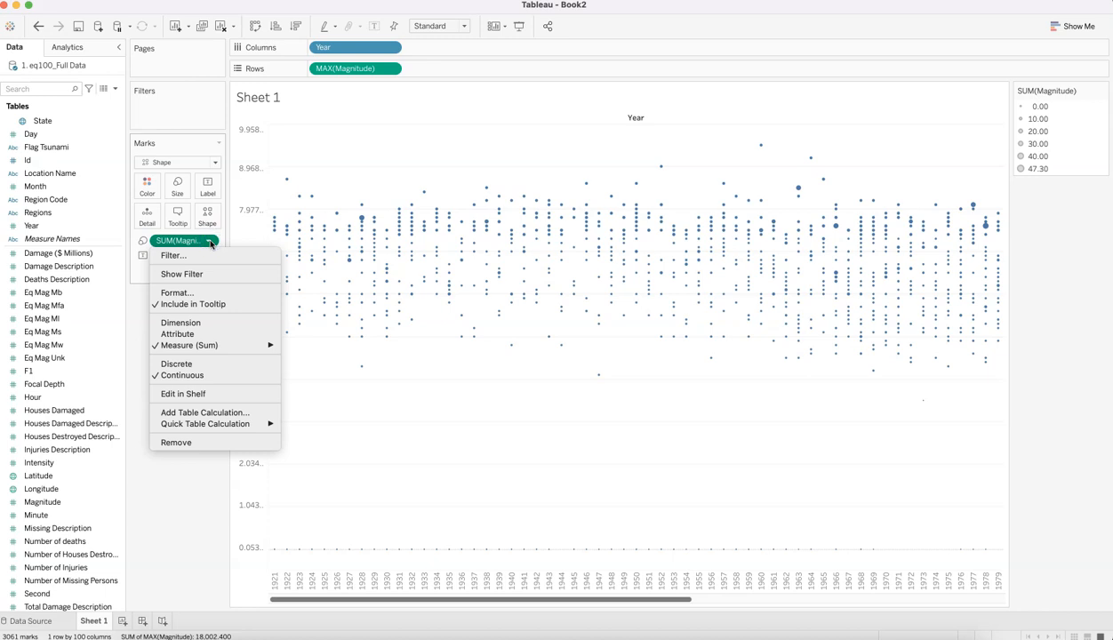
mouse_move(236, 345)
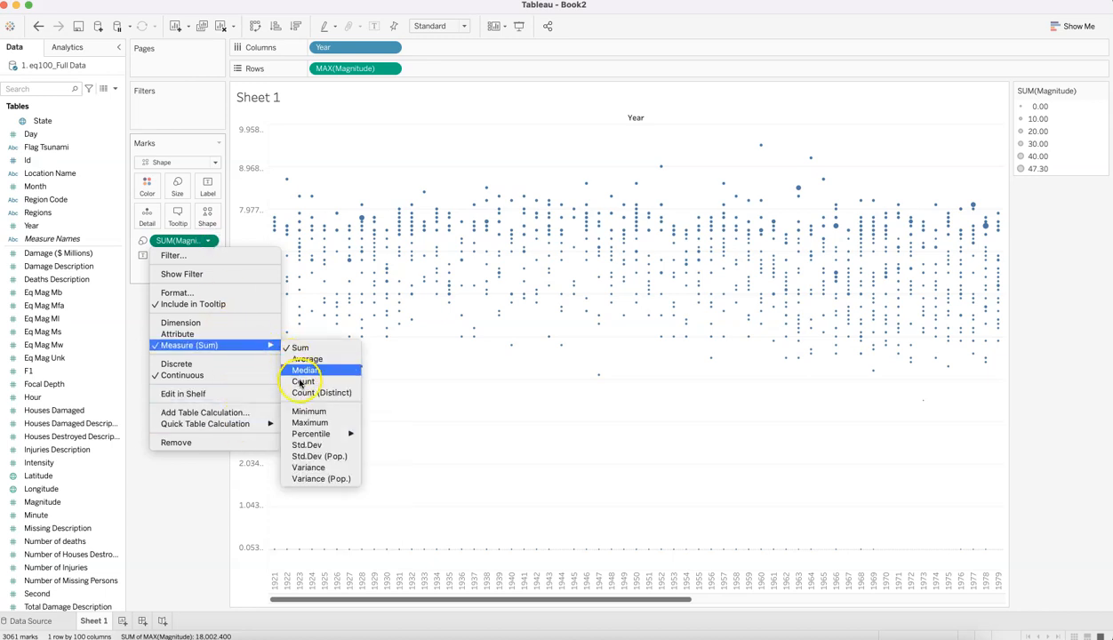
click(307, 422)
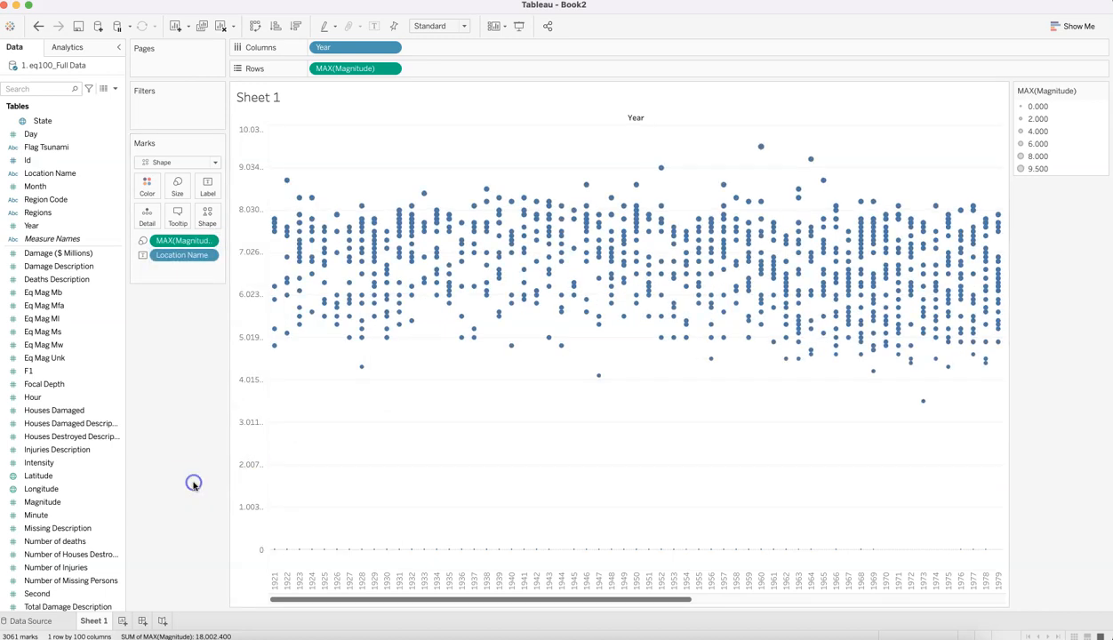
click(178, 189)
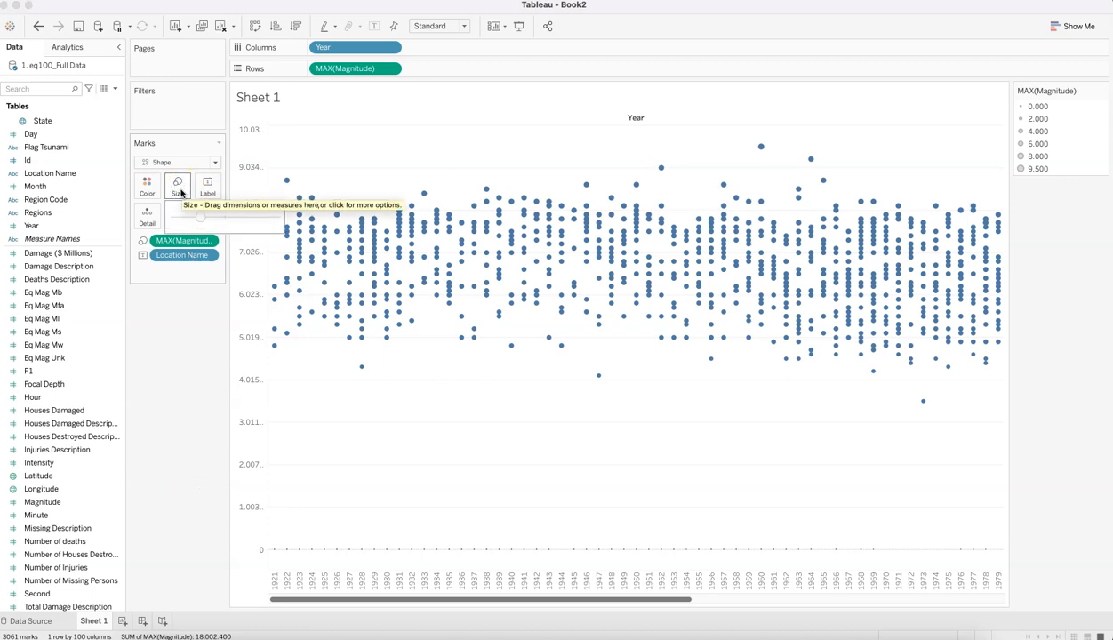
click(188, 371)
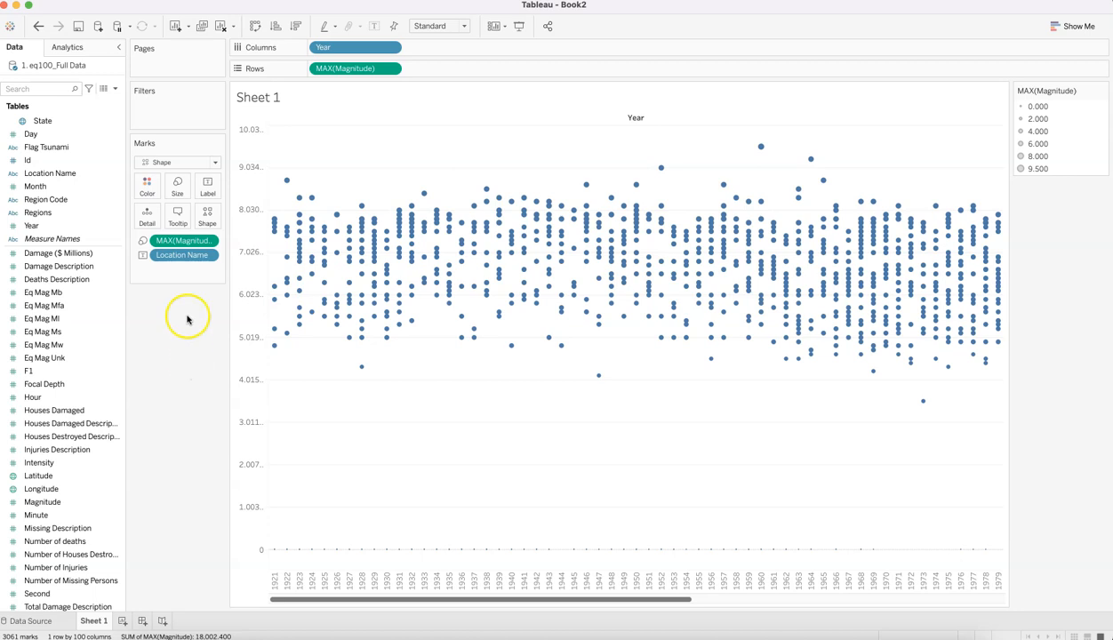
click(88, 240)
mouse_move(71, 254)
mouse_down()
mouse_move(199, 268)
mouse_move(178, 248)
mouse_move(187, 256)
mouse_move(76, 258)
mouse_up()
scroll(75, 257, up, 1)
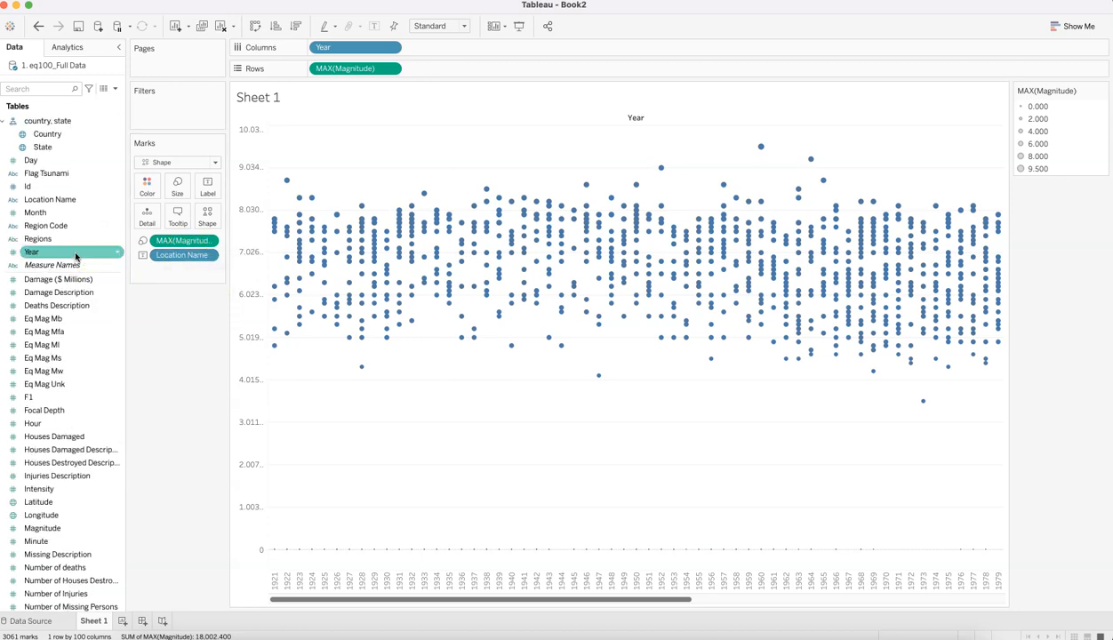
Consult the original workbook's mark fields, add a second maximum Magnitude as a label field in Book2, and turn off mark labels.
key(super+Tab)
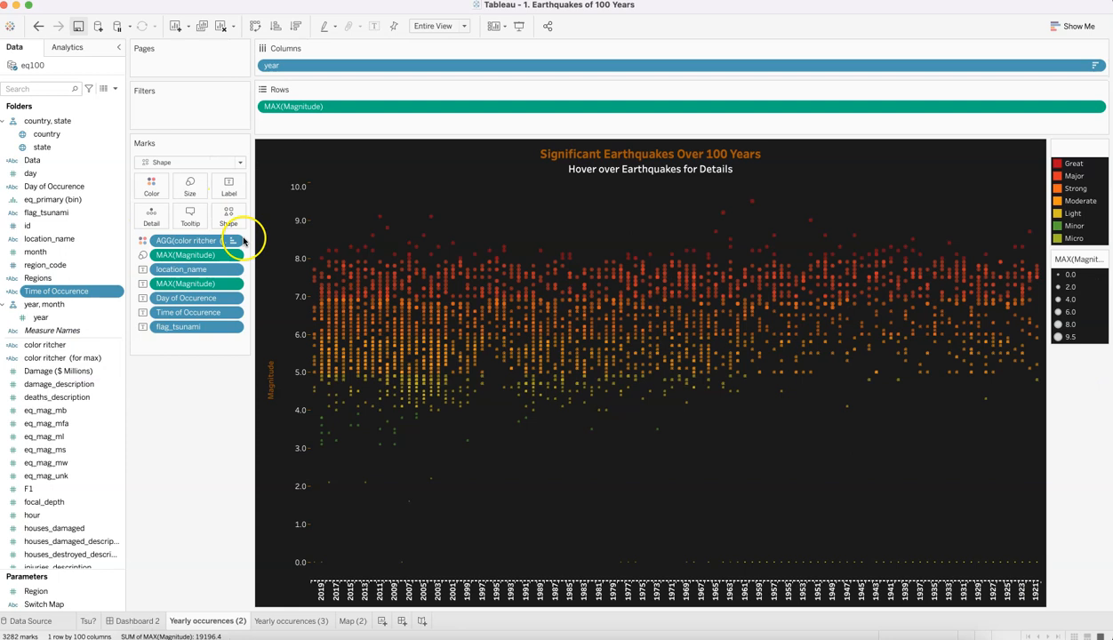
mouse_move(196, 273)
mouse_down()
mouse_move(151, 251)
mouse_move(188, 188)
mouse_move(197, 286)
mouse_move(174, 271)
mouse_move(182, 289)
mouse_move(185, 279)
mouse_up()
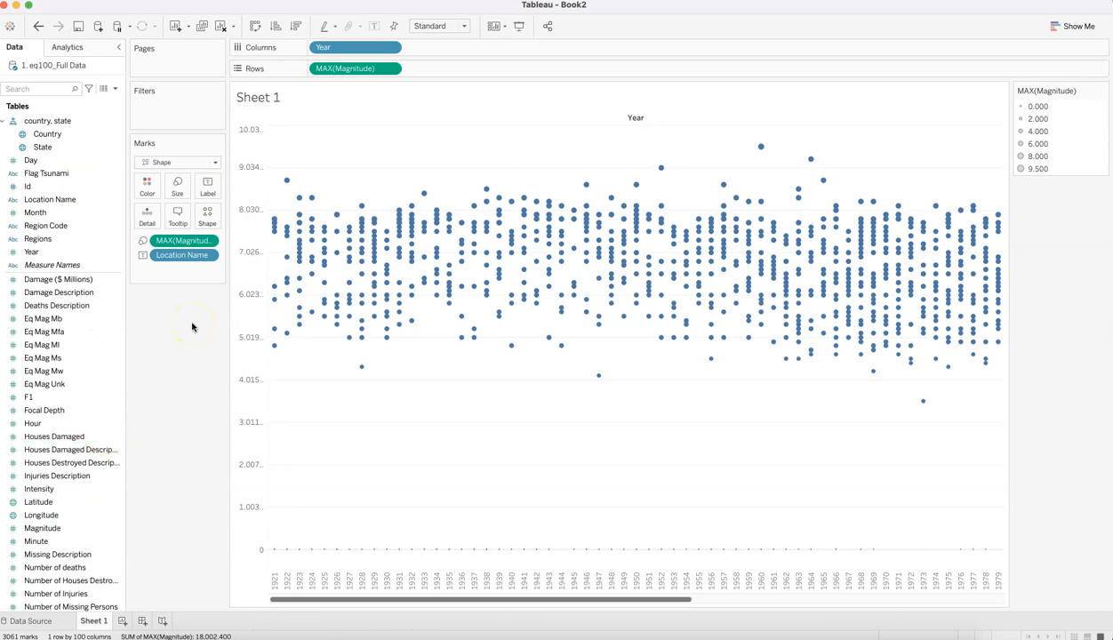
drag(180, 241, 209, 190)
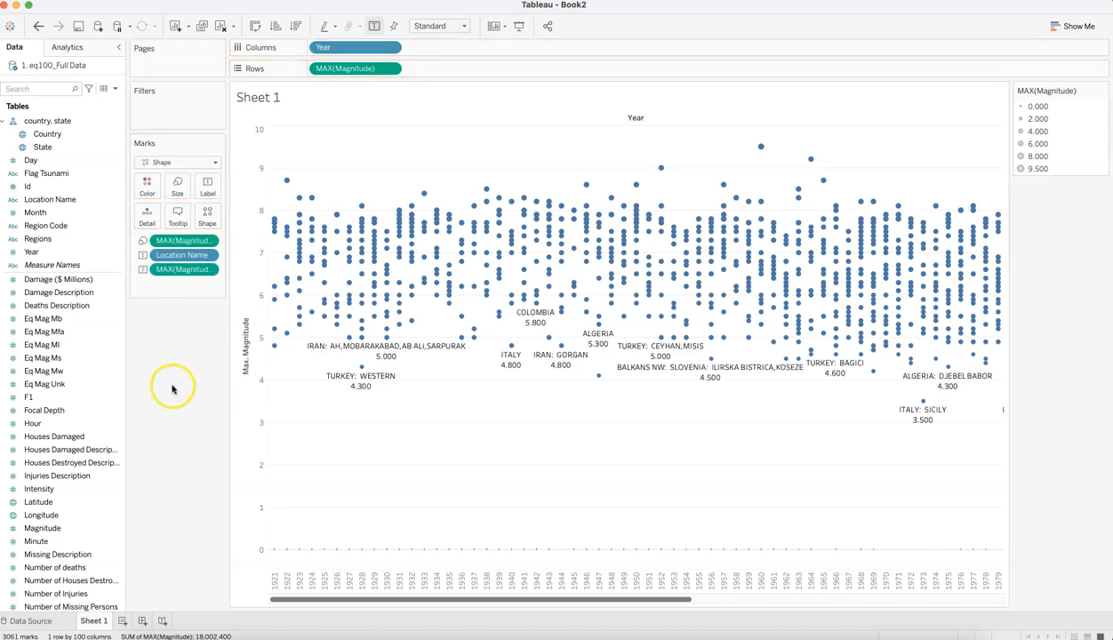
click(207, 189)
click(239, 215)
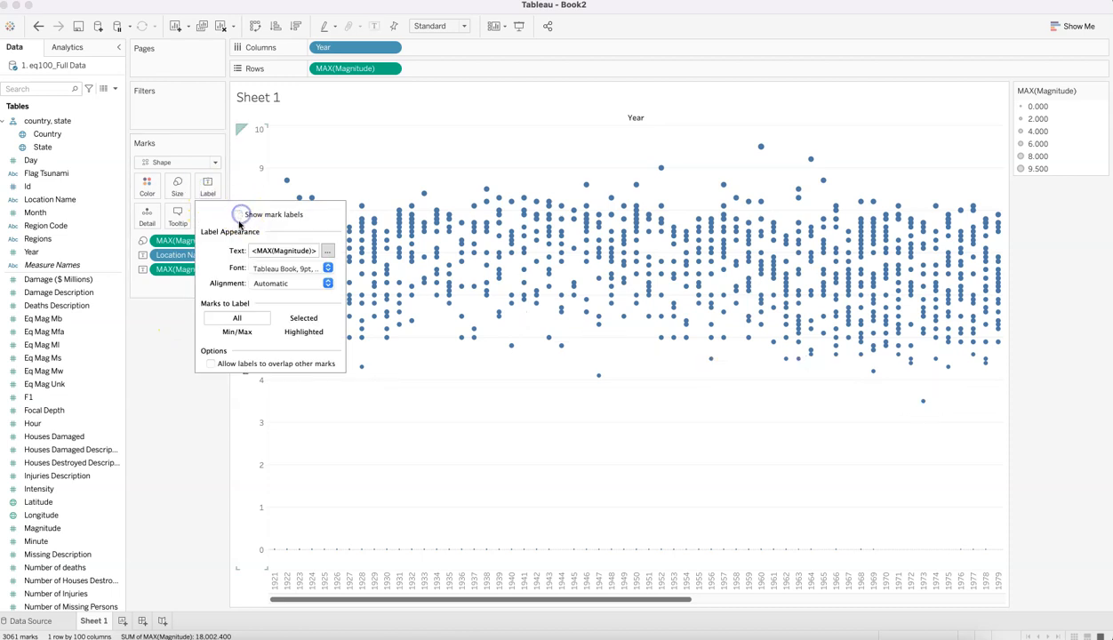
click(171, 448)
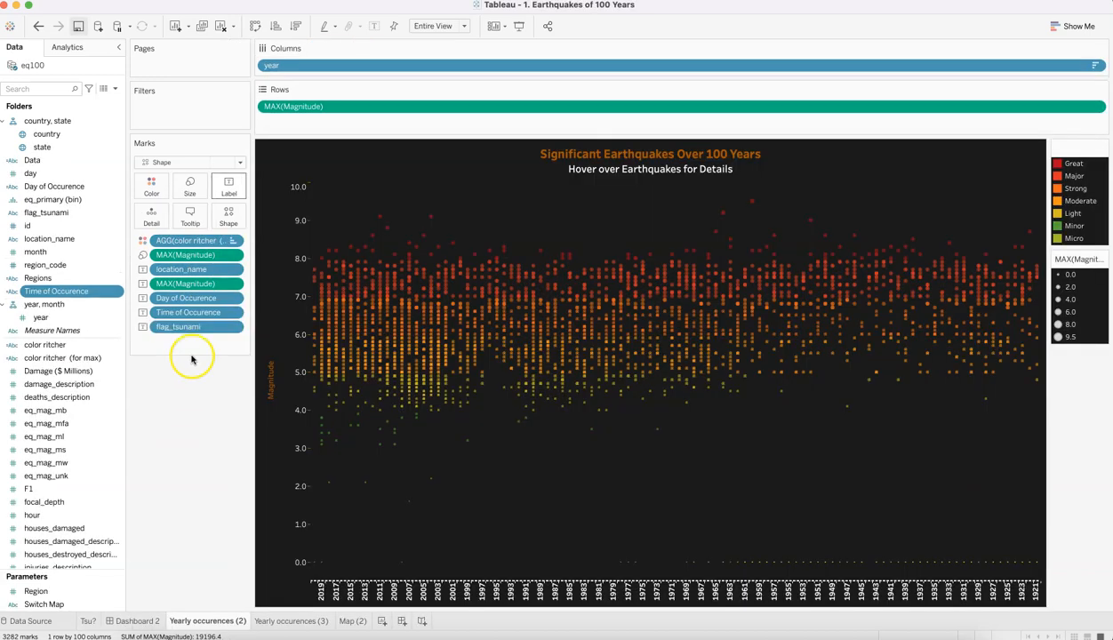
Examine the Day of Occurence and Time of Occurence label fields and their source fields in the original Earthquakes of 100 Years workbook.
drag(194, 356, 187, 299)
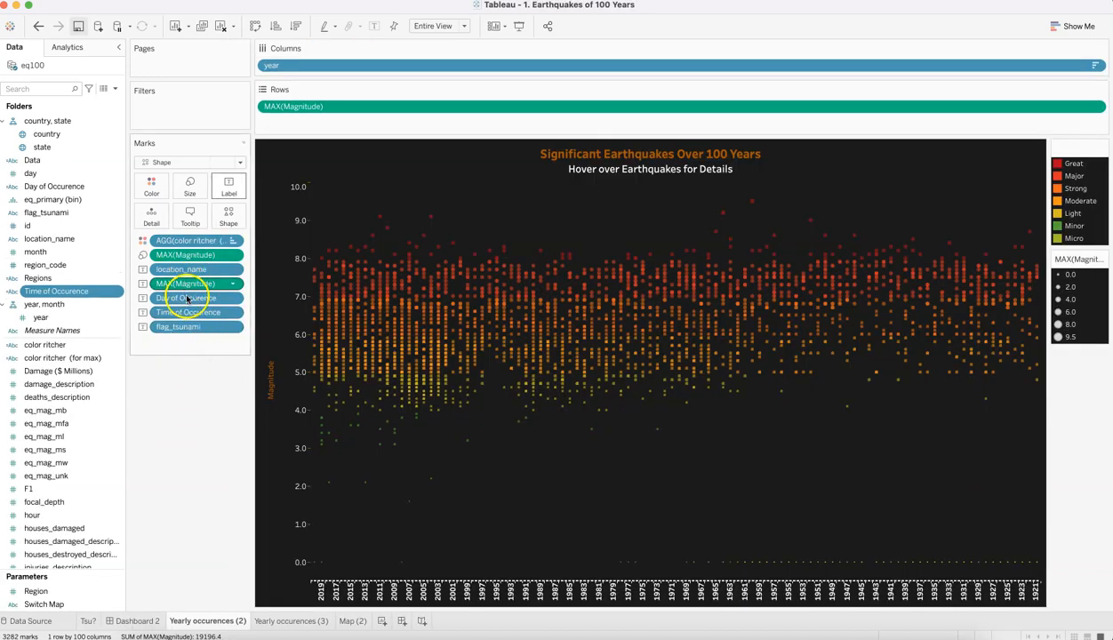
mouse_move(351, 297)
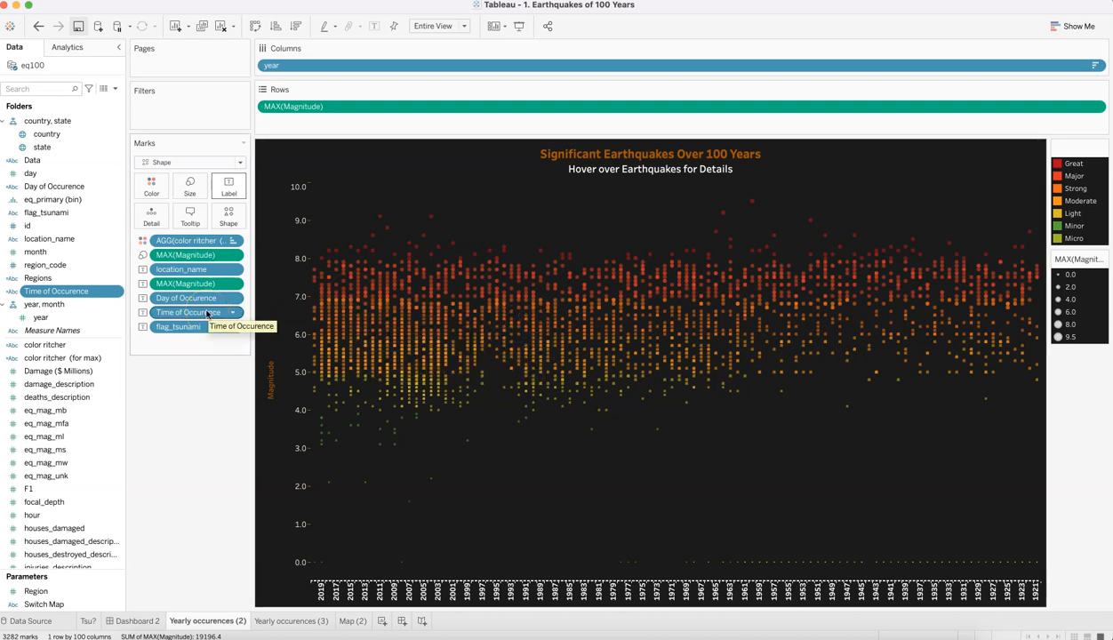
mouse_move(363, 344)
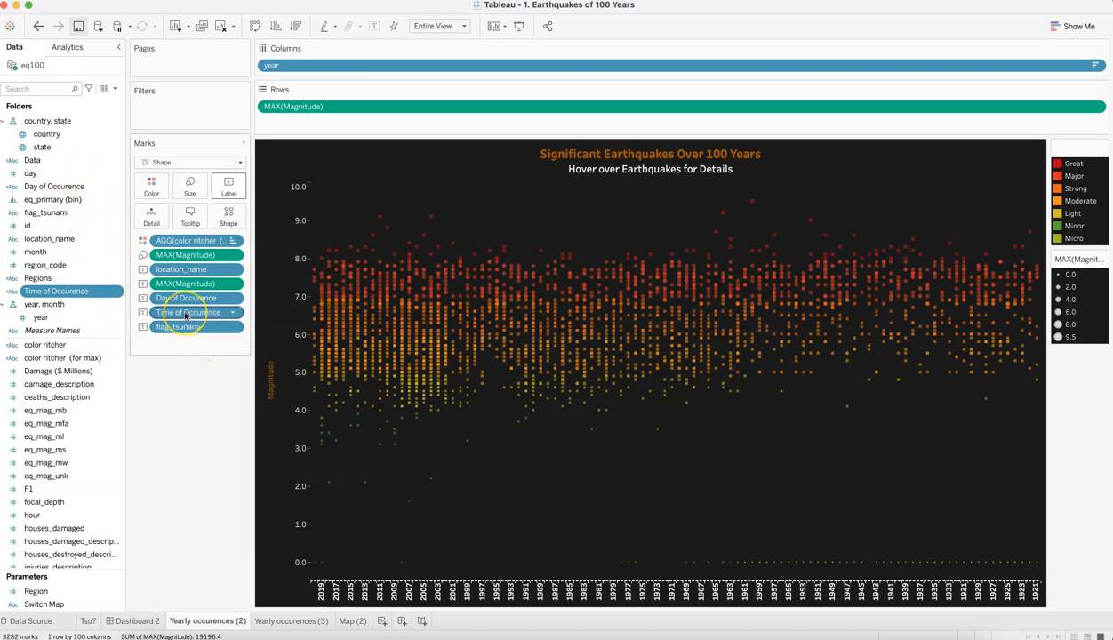
mouse_move(407, 370)
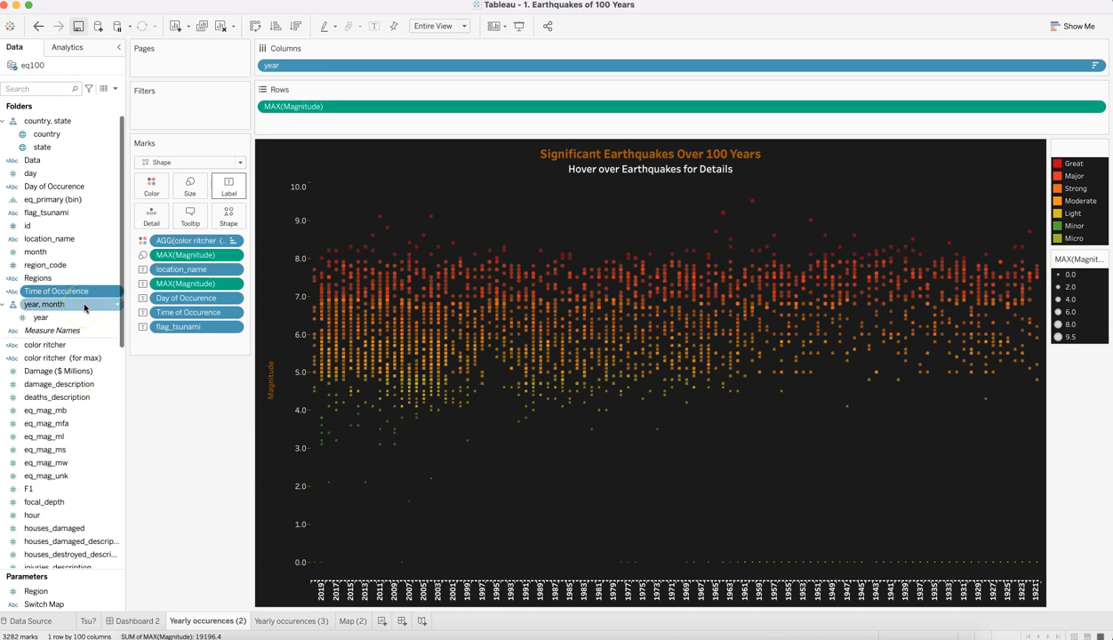
click(55, 516)
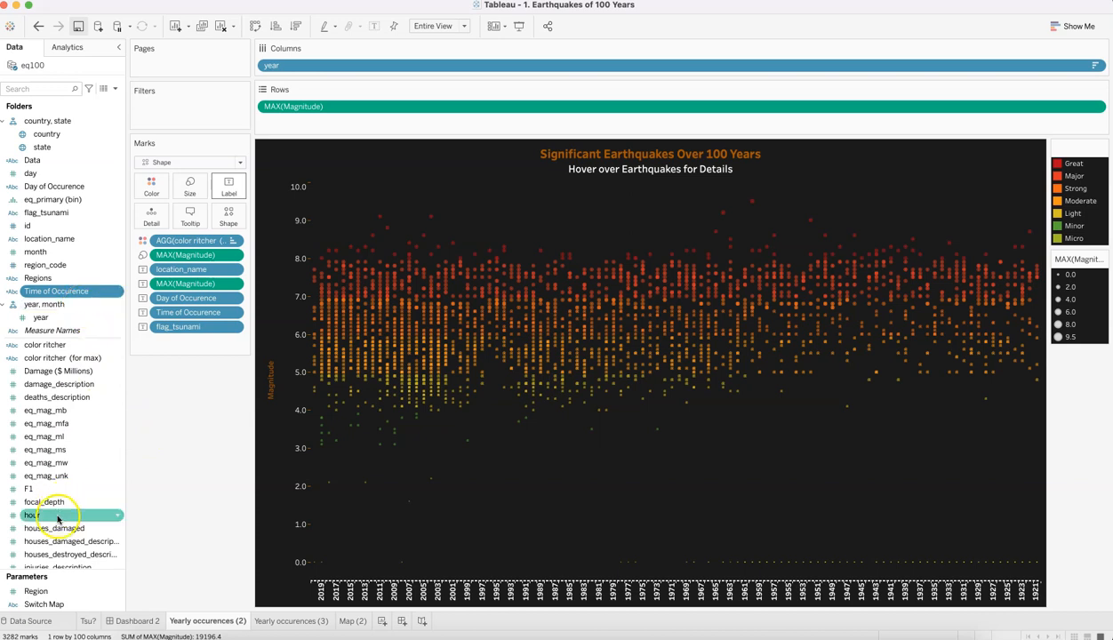
click(211, 468)
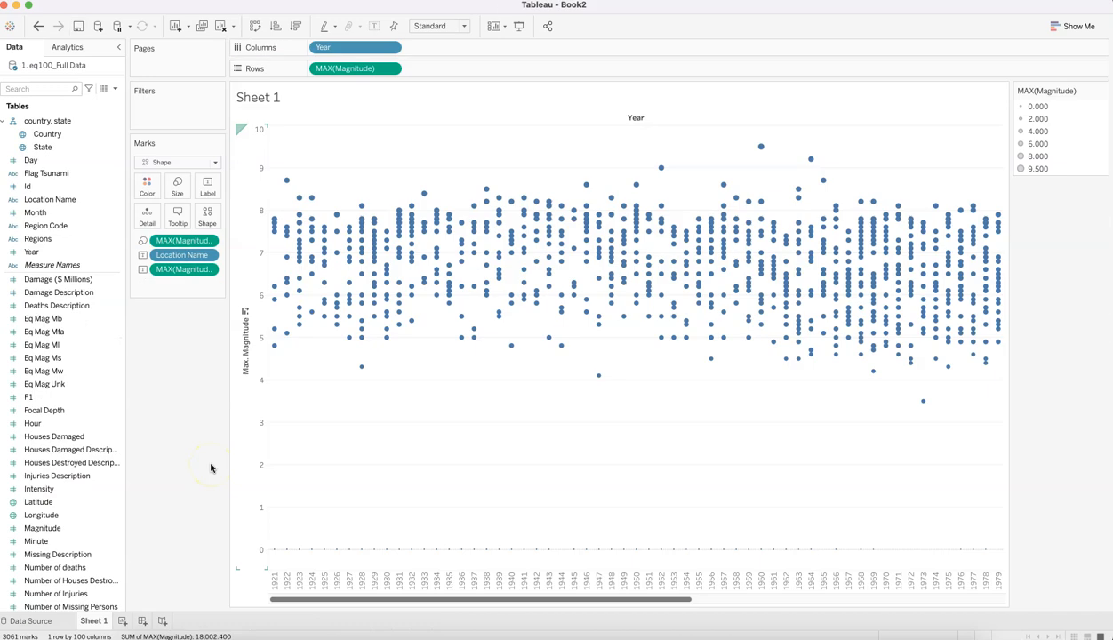
Create a calculated field named Day of Occurence in Book2 and start its formula with the MAKEDATE function.
click(115, 89)
click(108, 98)
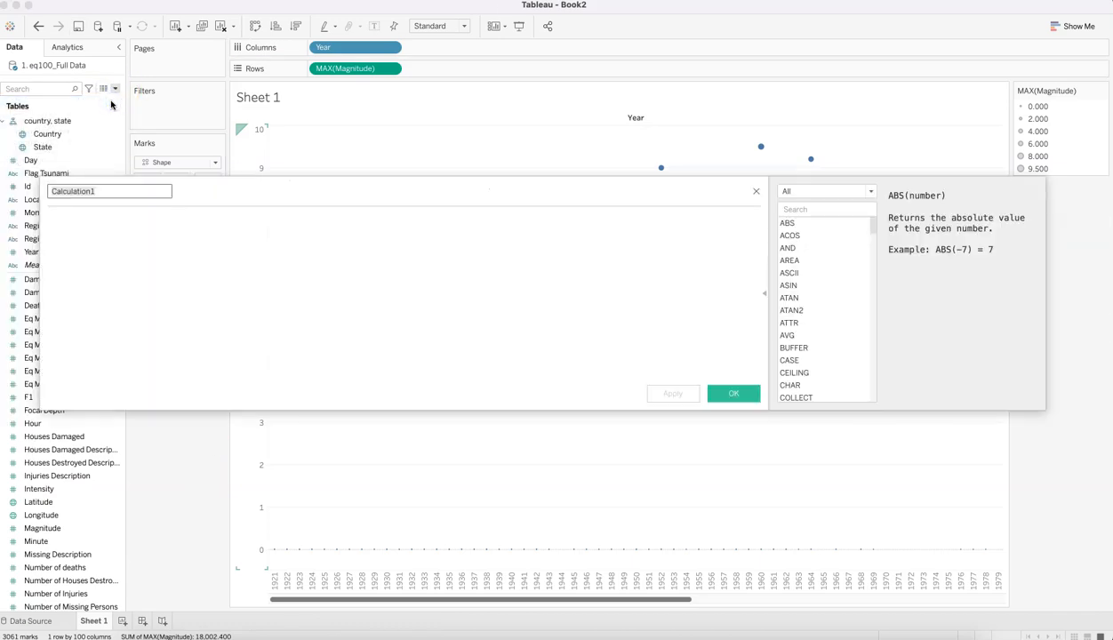
text(Day )
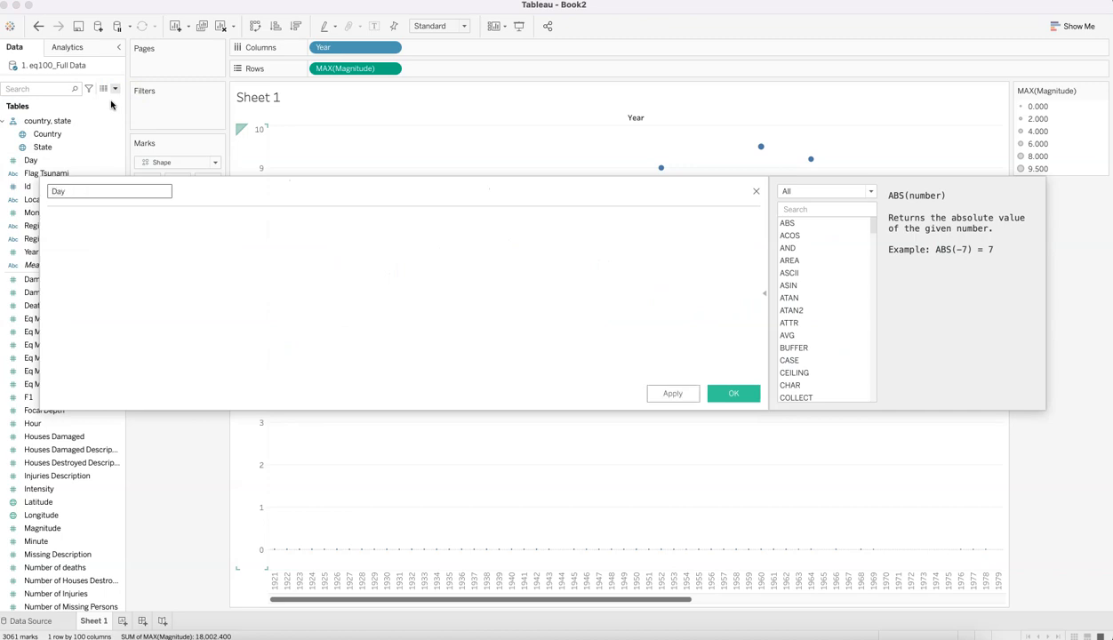
text(of Occurence)
key(Tab)
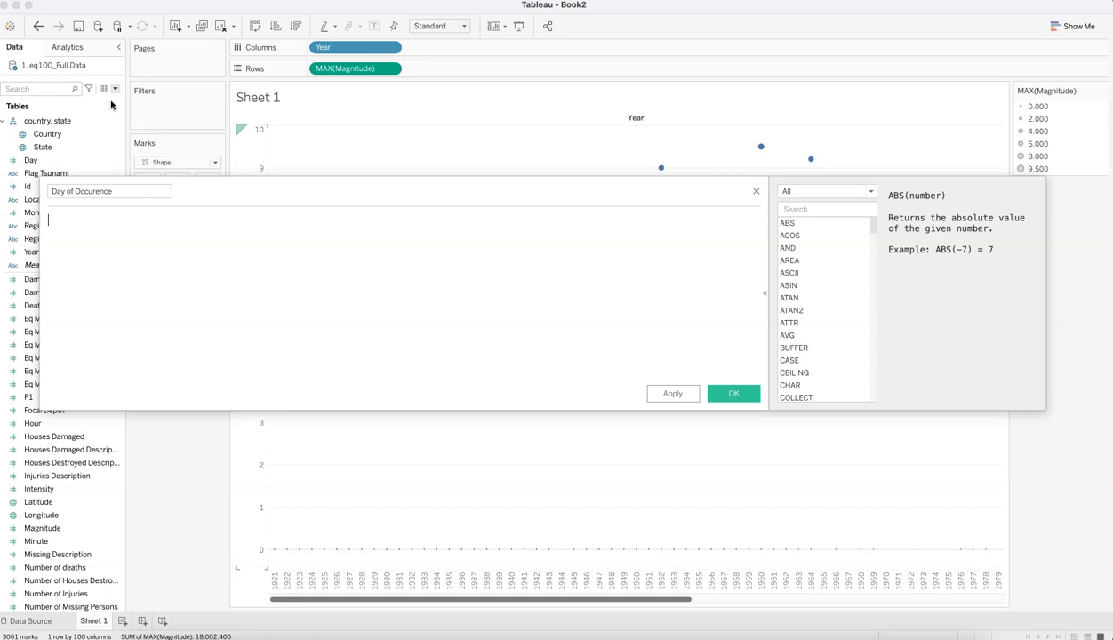
text(make)
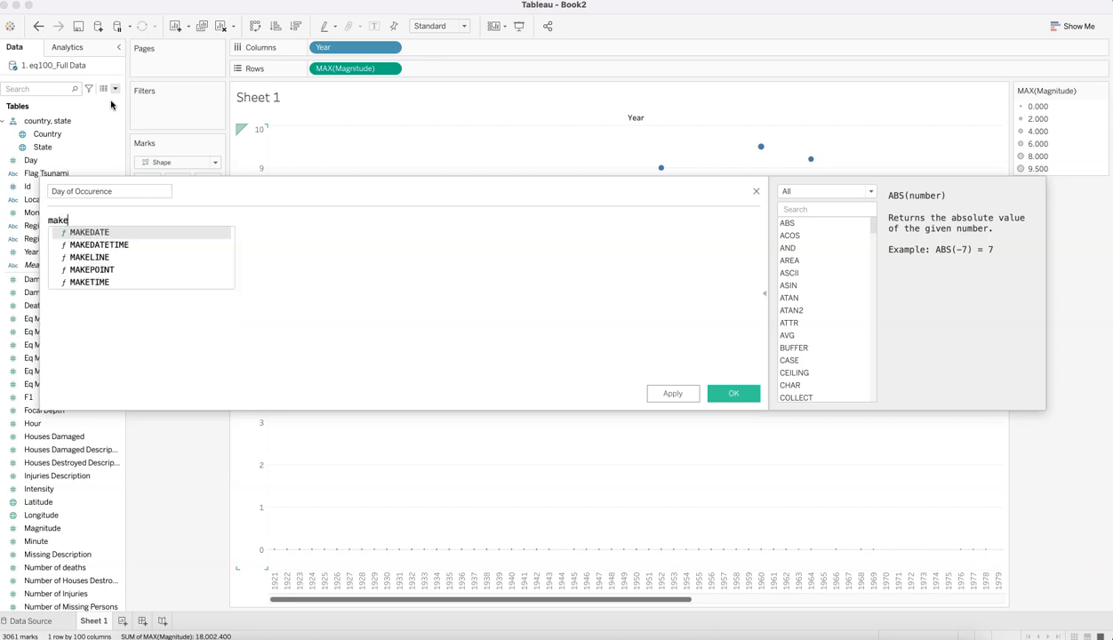
key(Return)
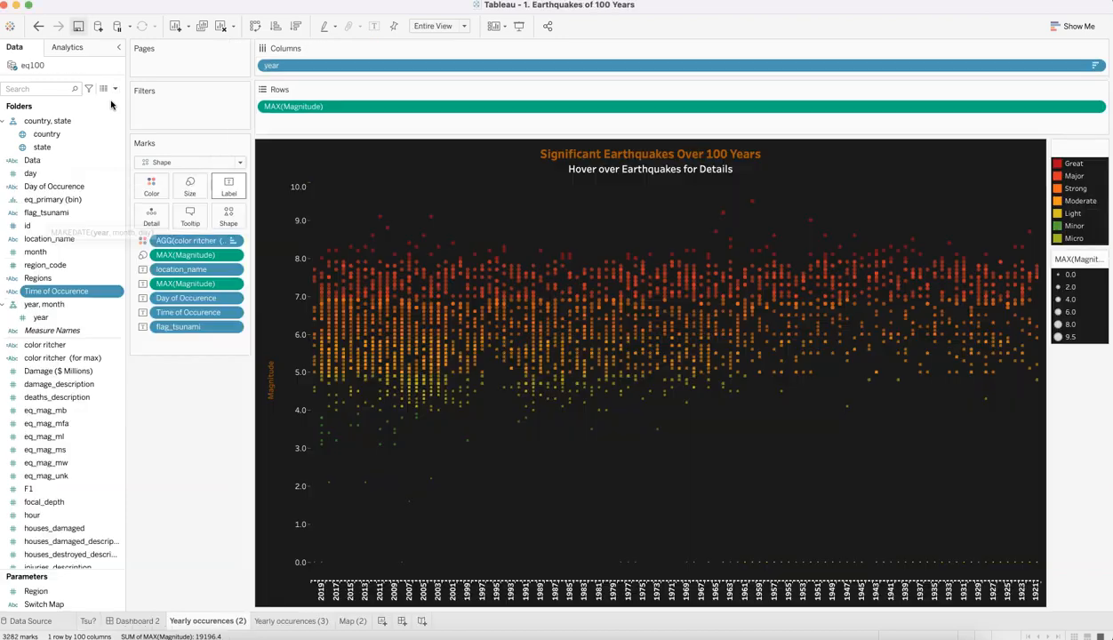
Examine the formula of the Day of Occurence calculated field in the original Earthquakes of 100 Years workbook and close its editor.
right_click(116, 294)
click(95, 241)
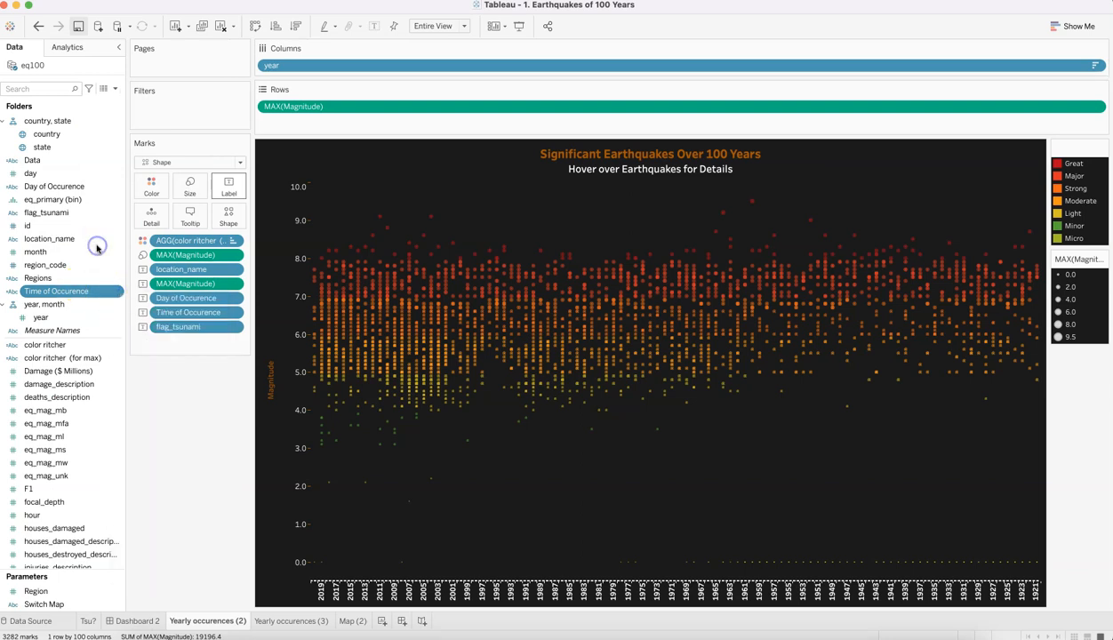
click(120, 191)
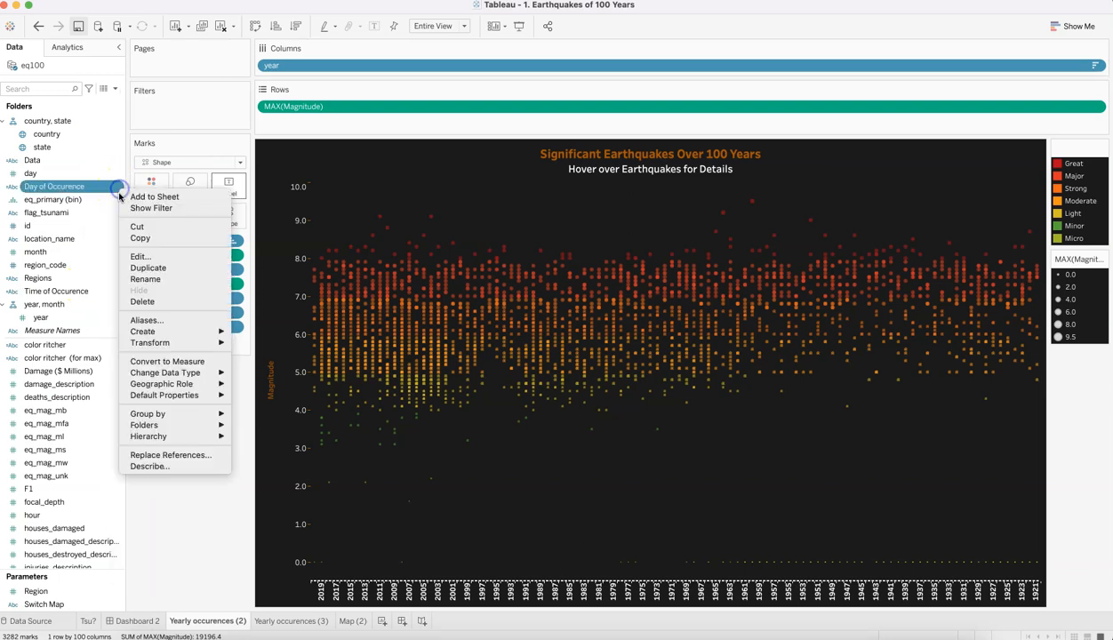
click(144, 256)
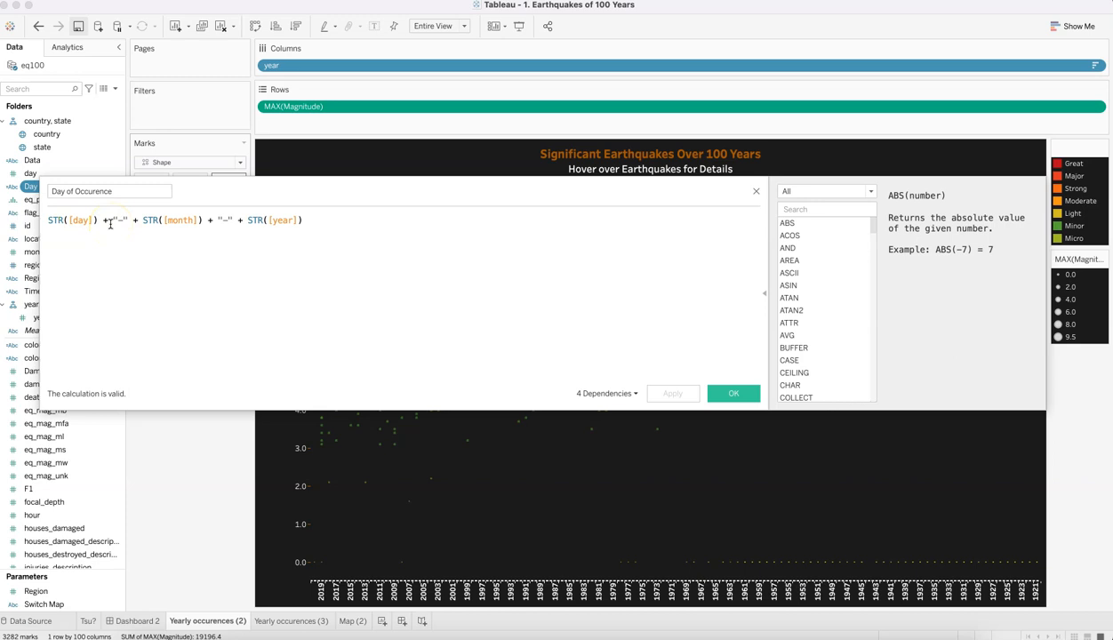
click(745, 199)
click(306, 233)
click(756, 193)
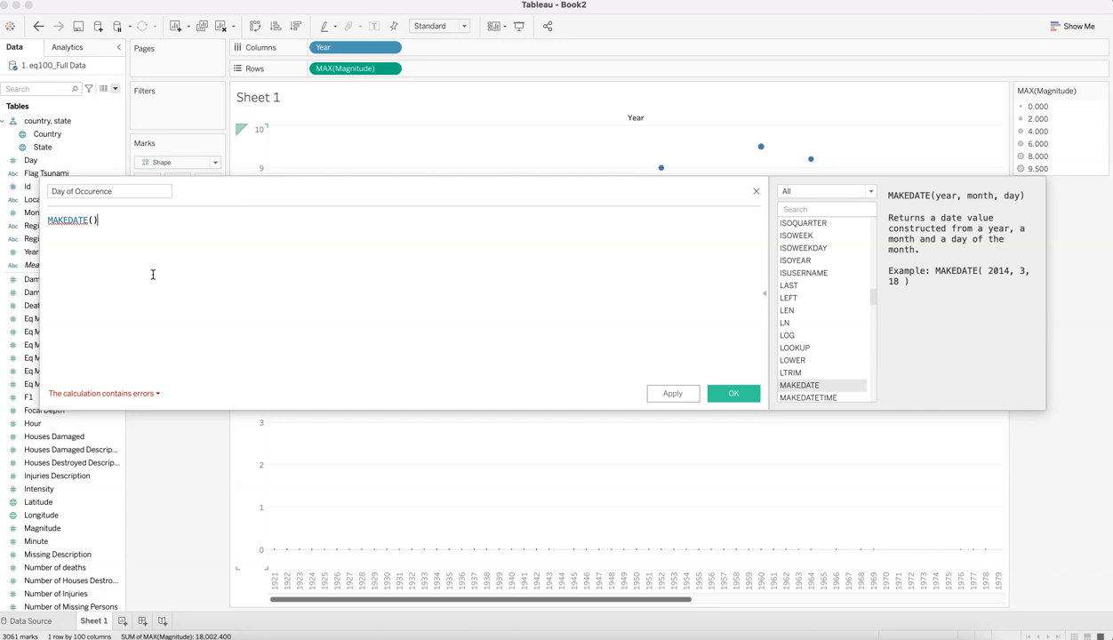
Complete the Day of Occurence formula in Book2 as MAKEDATE([Year],[Month],[Day]) and save the calculated field.
key(BackSpace)
text(year)
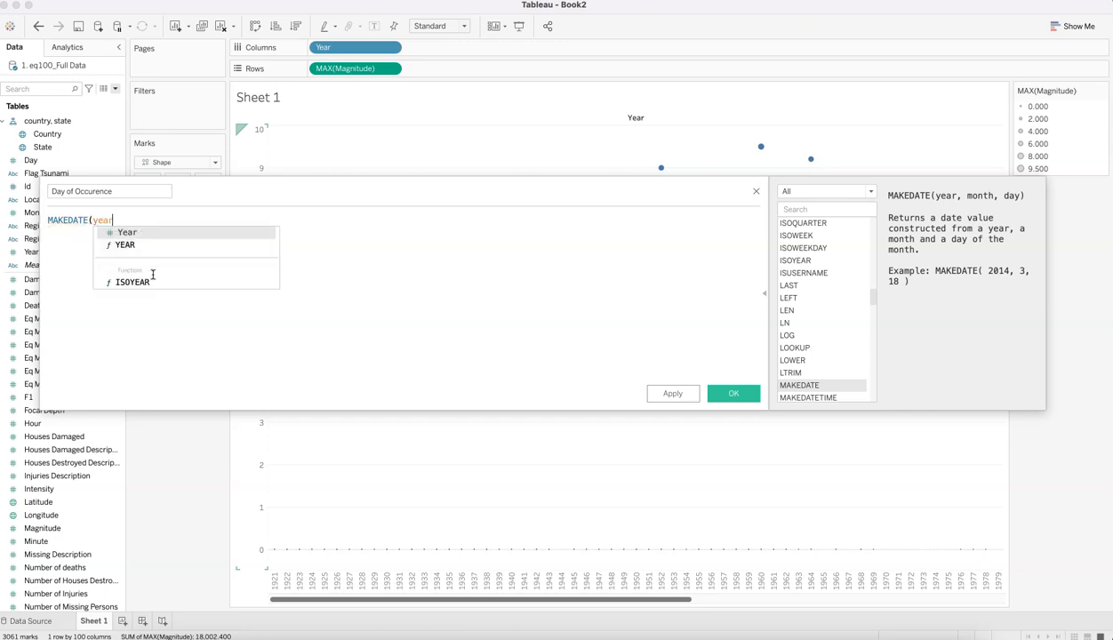
key(Return)
text(,mon)
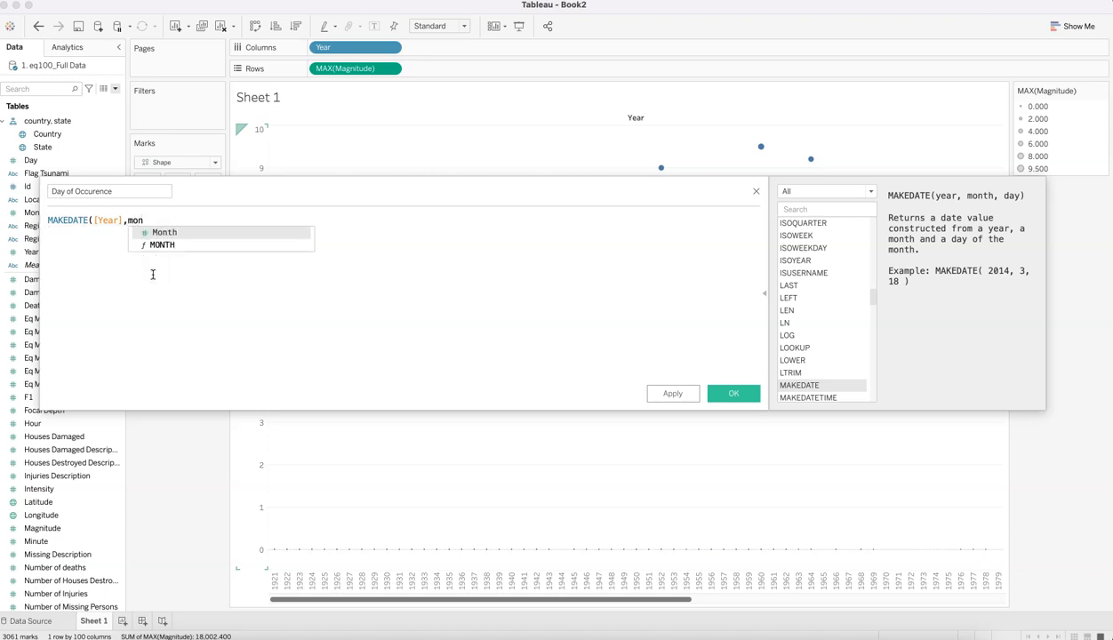
key(Return)
text(,day)
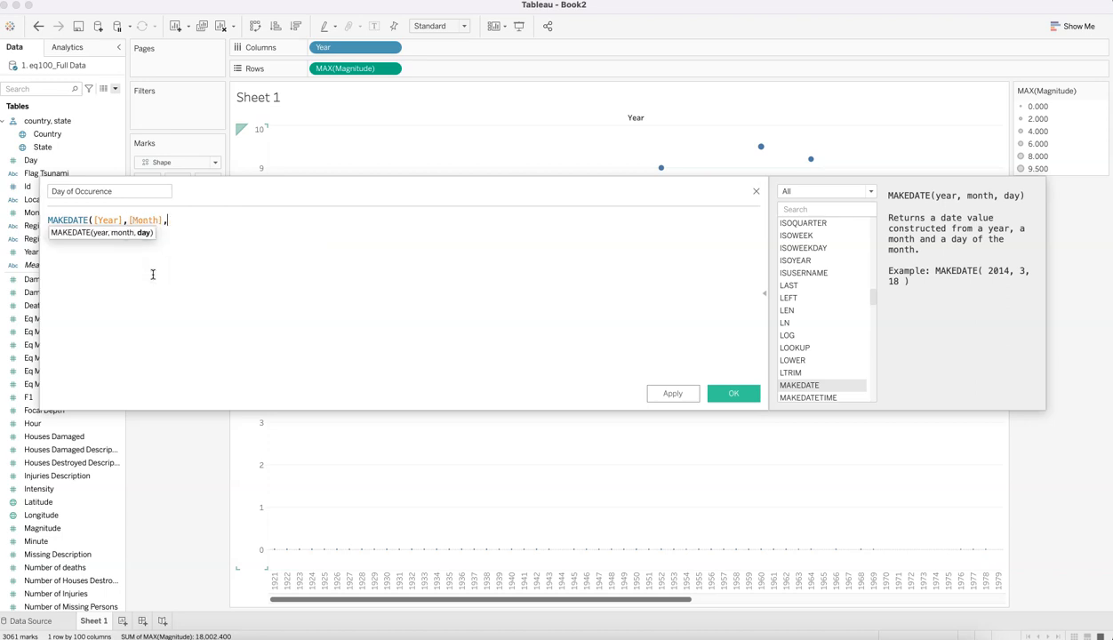
key(Return)
text())
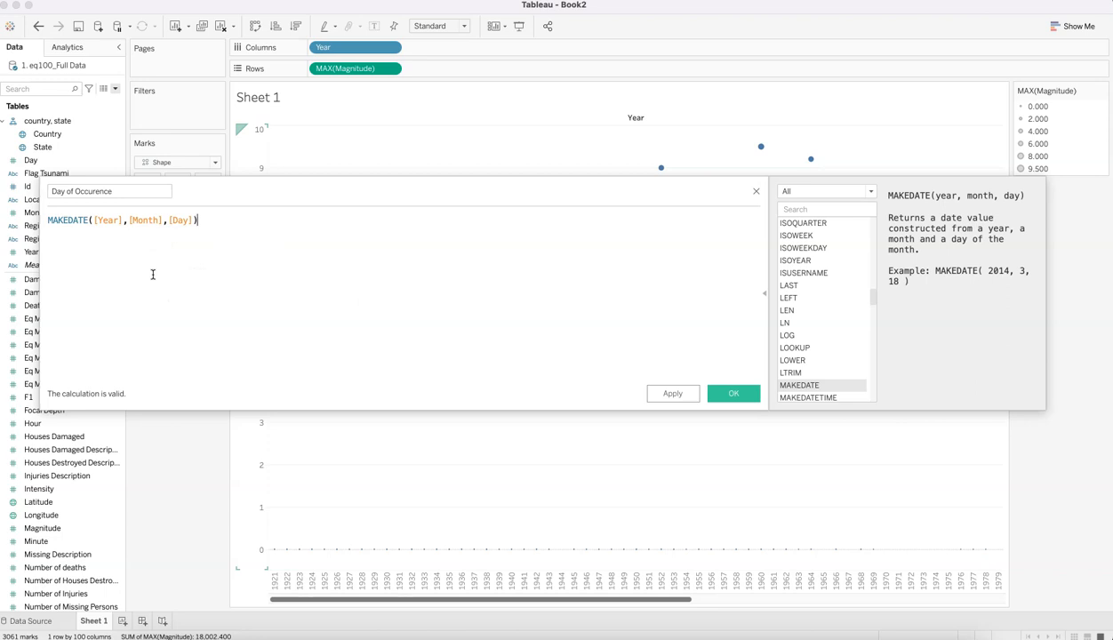
click(734, 393)
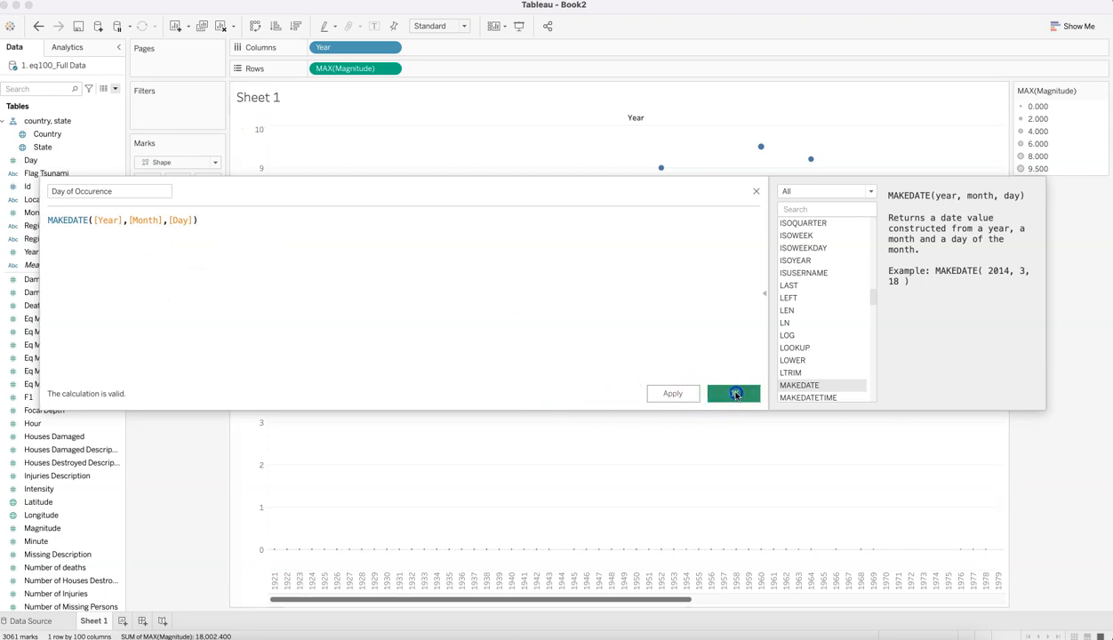
Add the Day of Occurence field to the mark labels as a discrete exact date.
drag(75, 172, 208, 185)
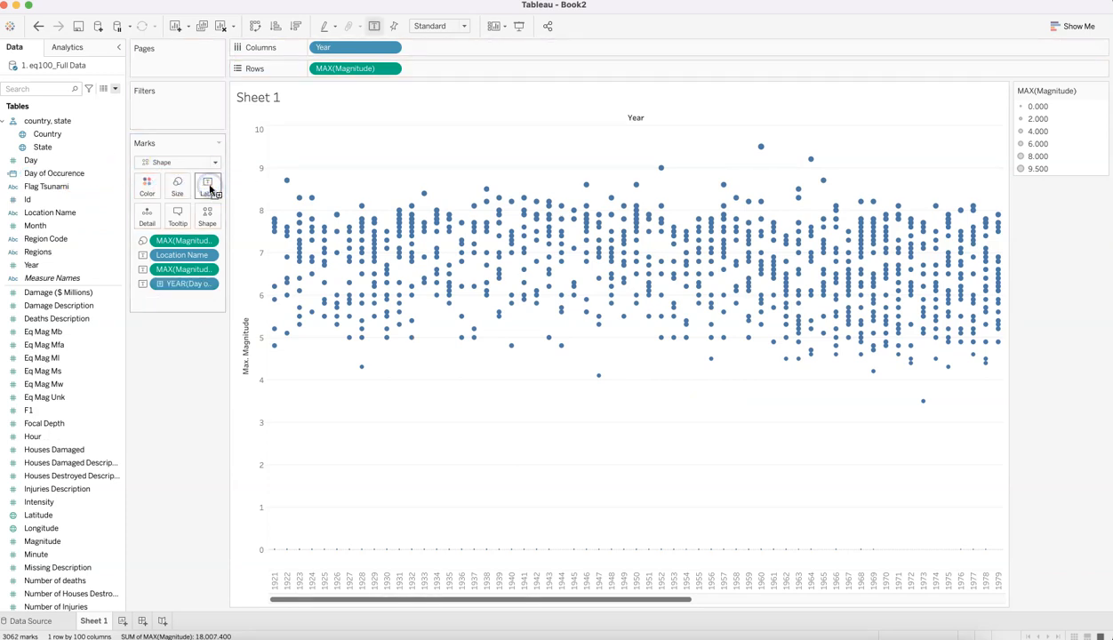
click(208, 284)
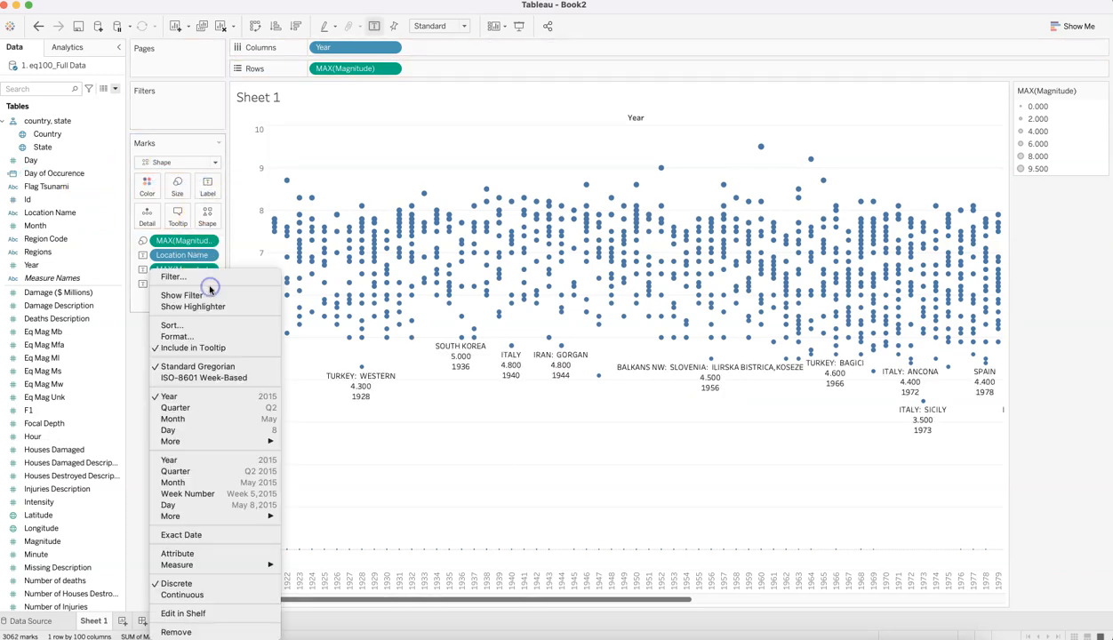
click(197, 534)
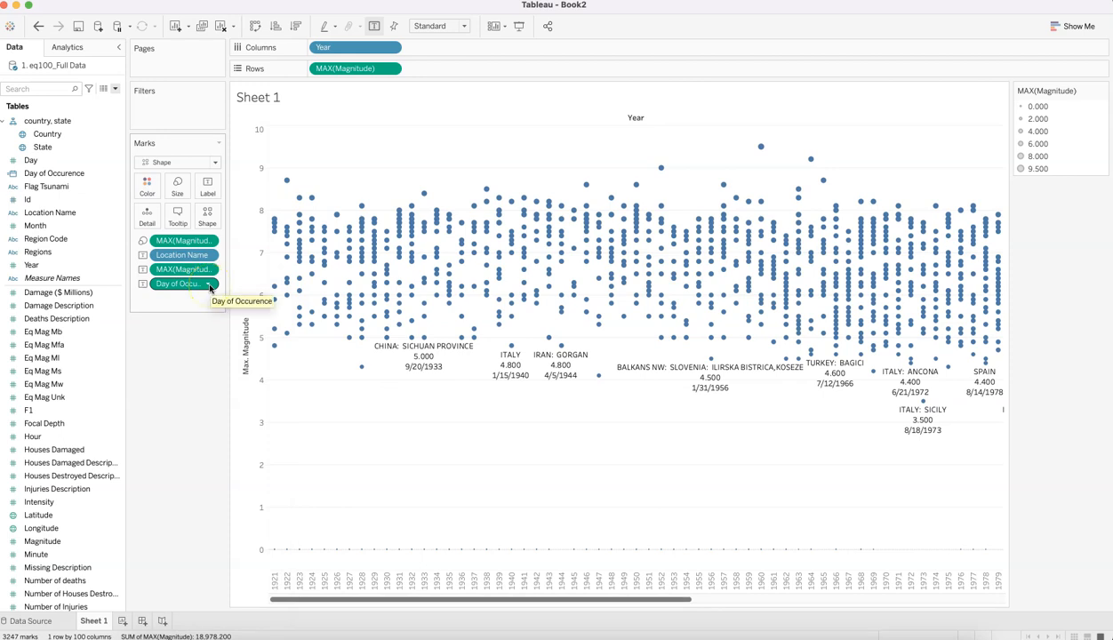
click(210, 285)
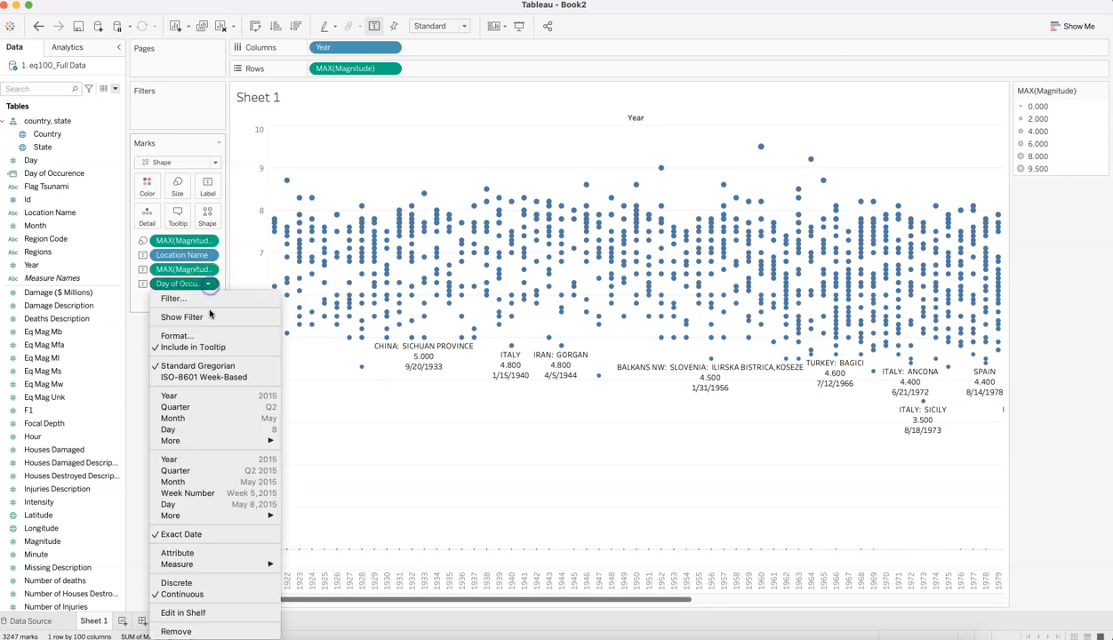
click(213, 583)
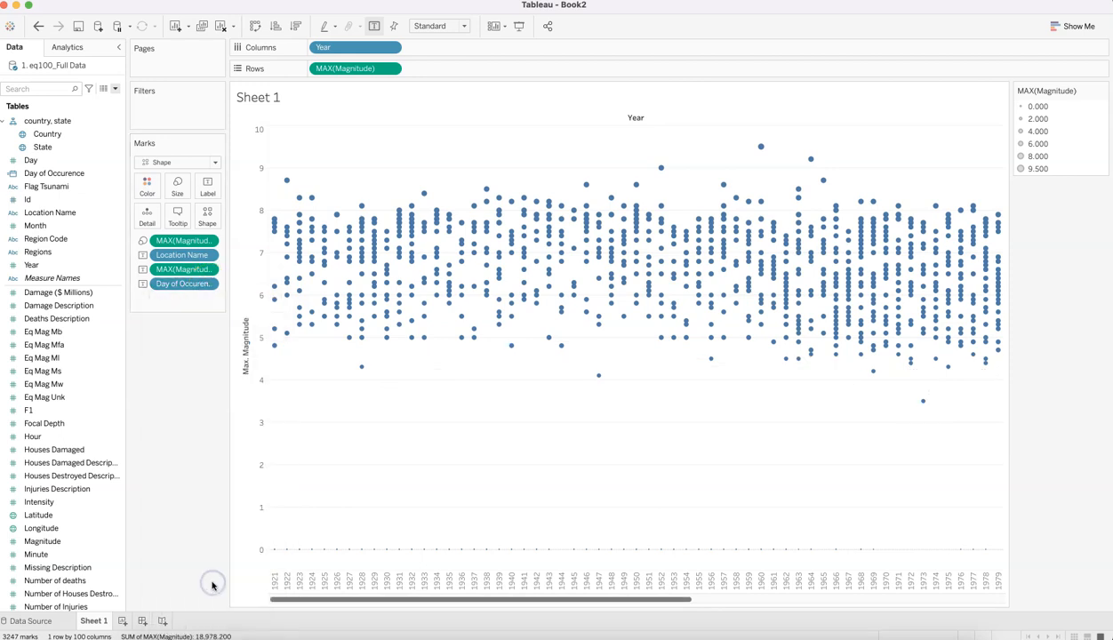
Hide the mark labels on the magnitude by year chart.
click(210, 185)
click(237, 215)
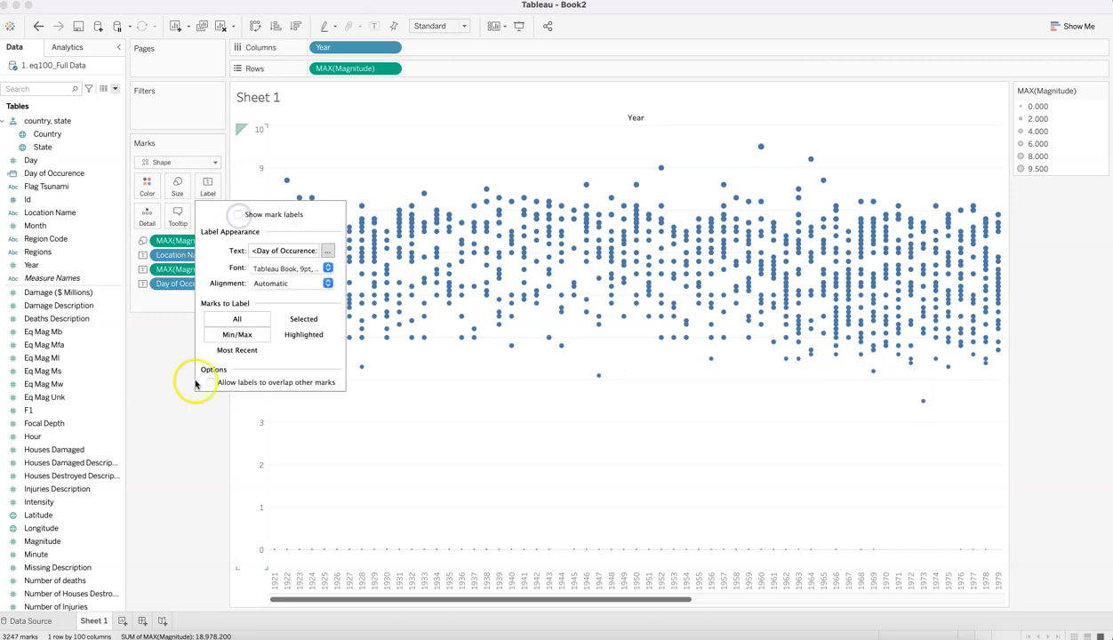
click(182, 457)
mouse_move(355, 316)
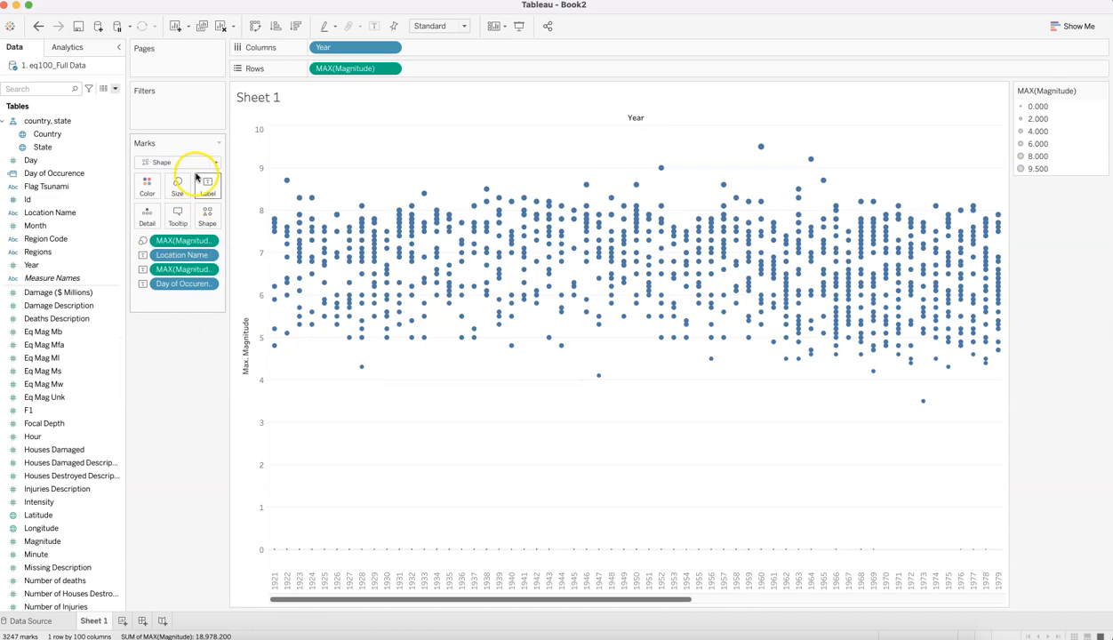
Add the prefix (MM/DD/YYY) before the Day of Occurence field in the mark label text and apply it.
click(208, 190)
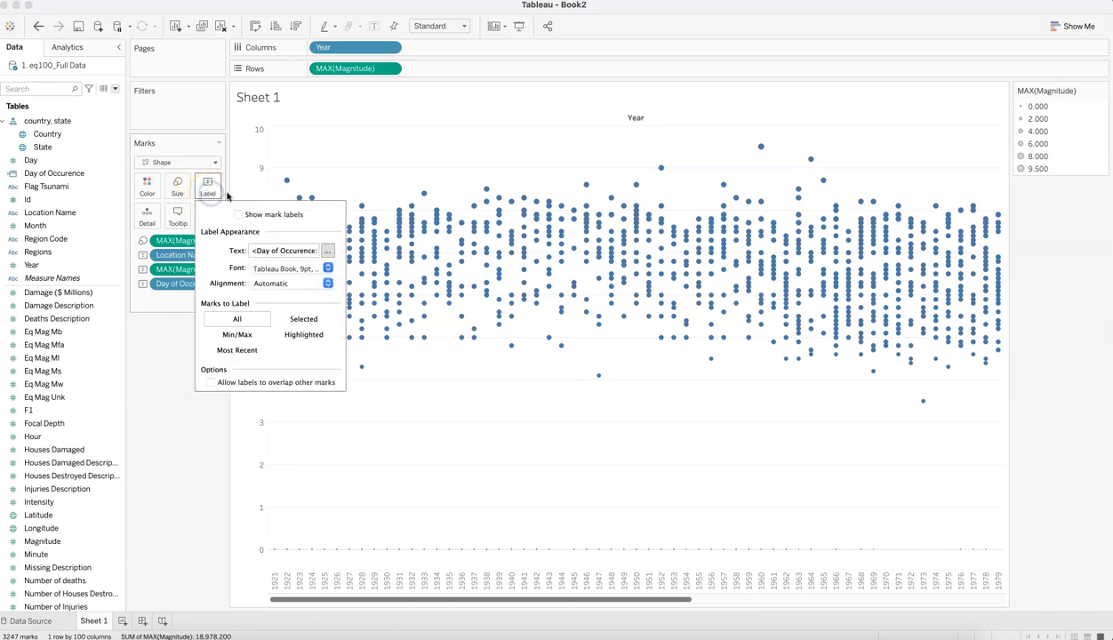
click(327, 253)
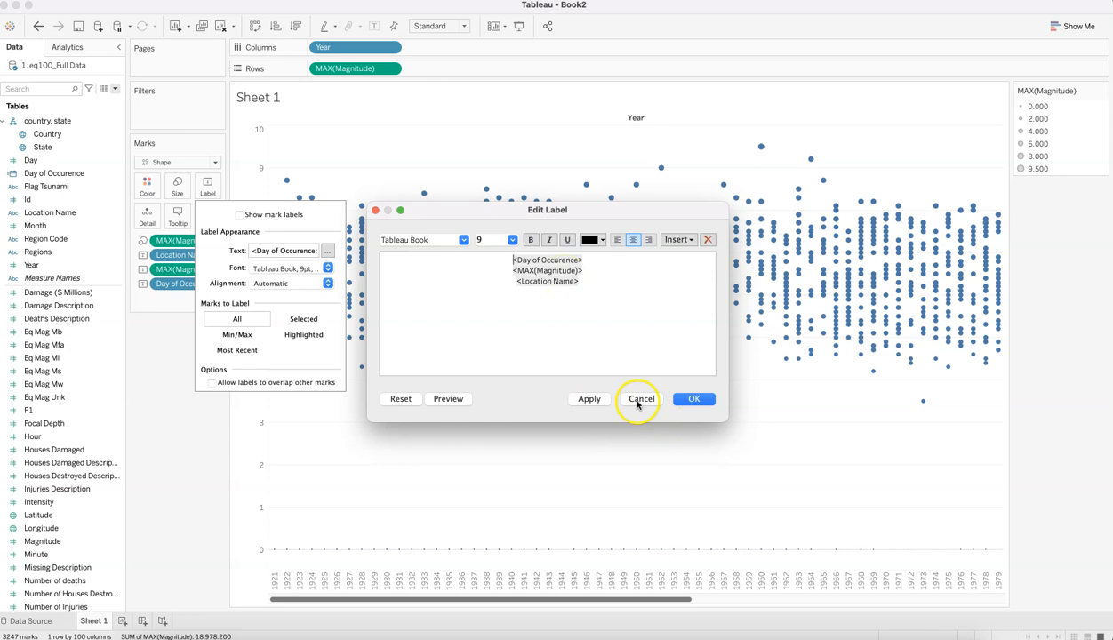
click(684, 402)
mouse_move(463, 319)
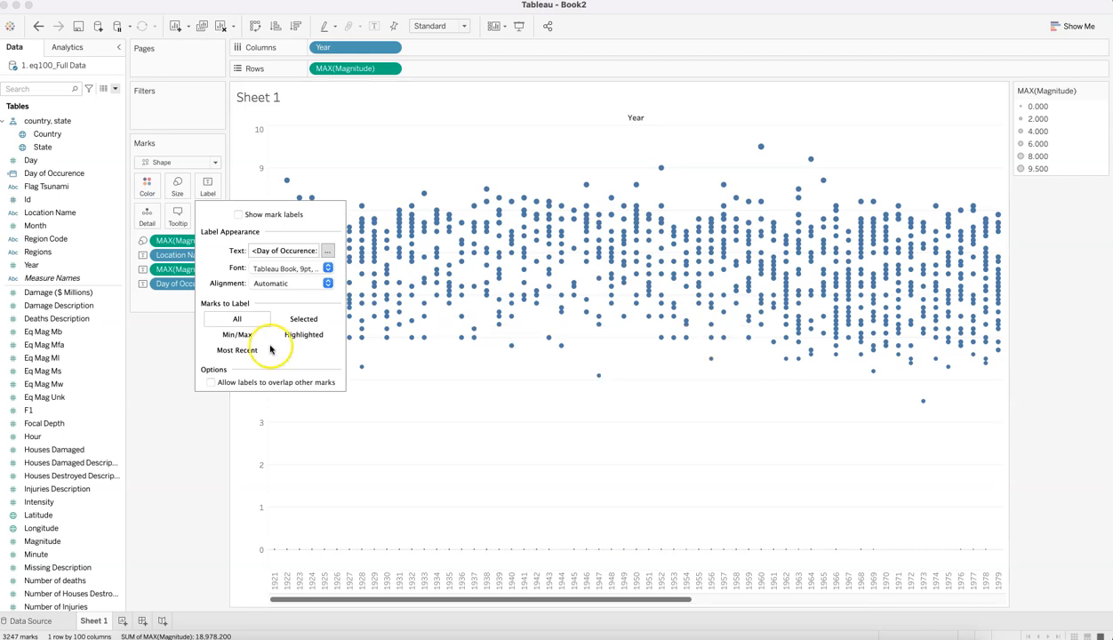
click(328, 251)
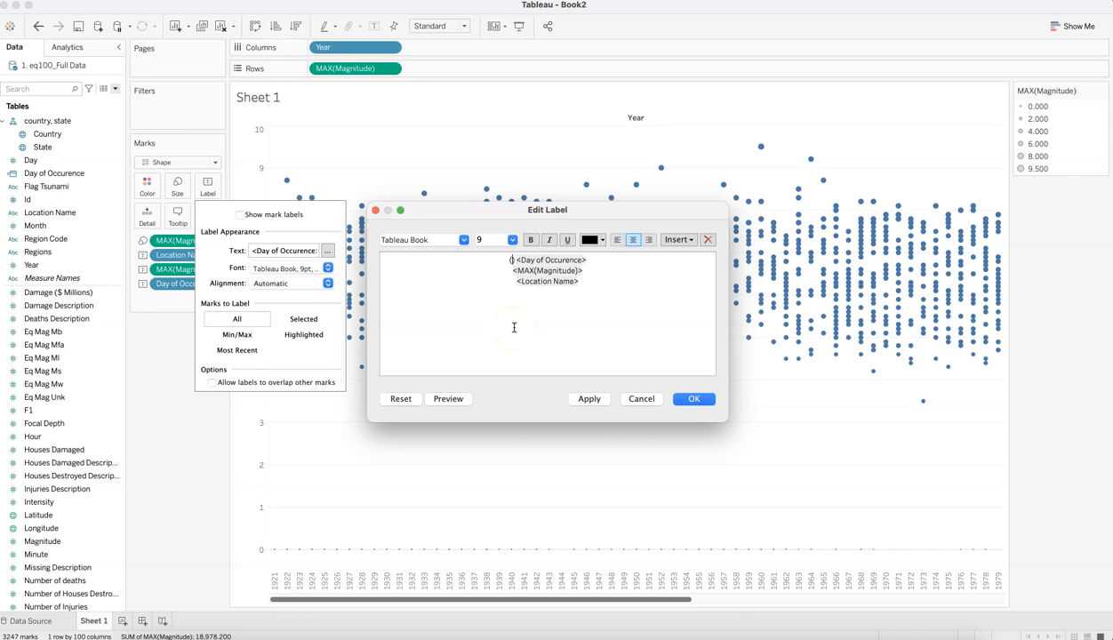
text((MM/DD/))
text(YYYY)
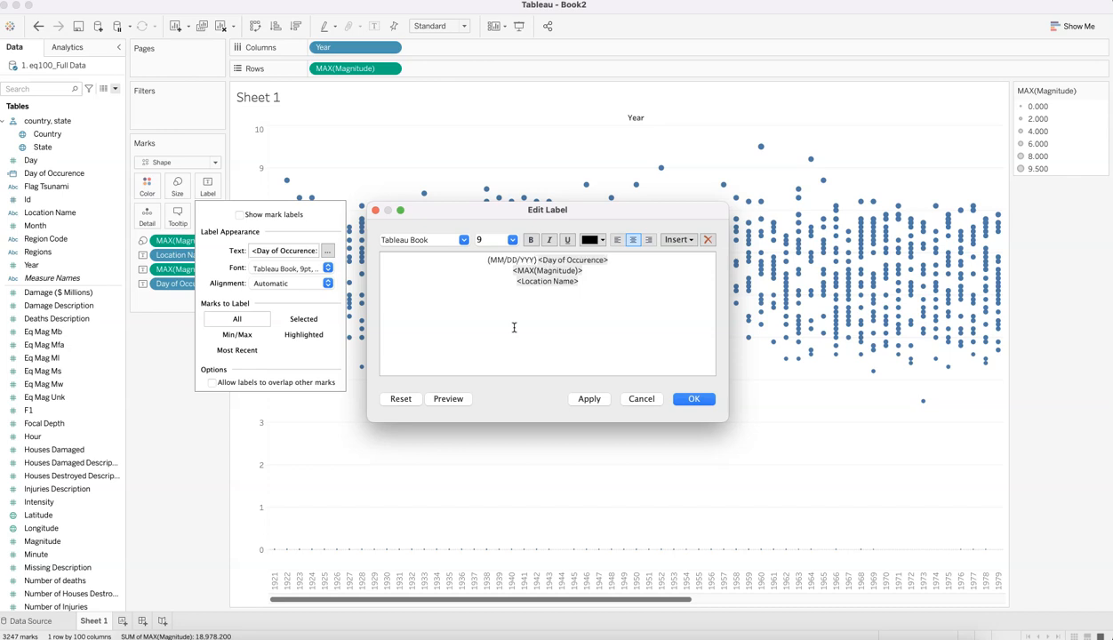
click(590, 398)
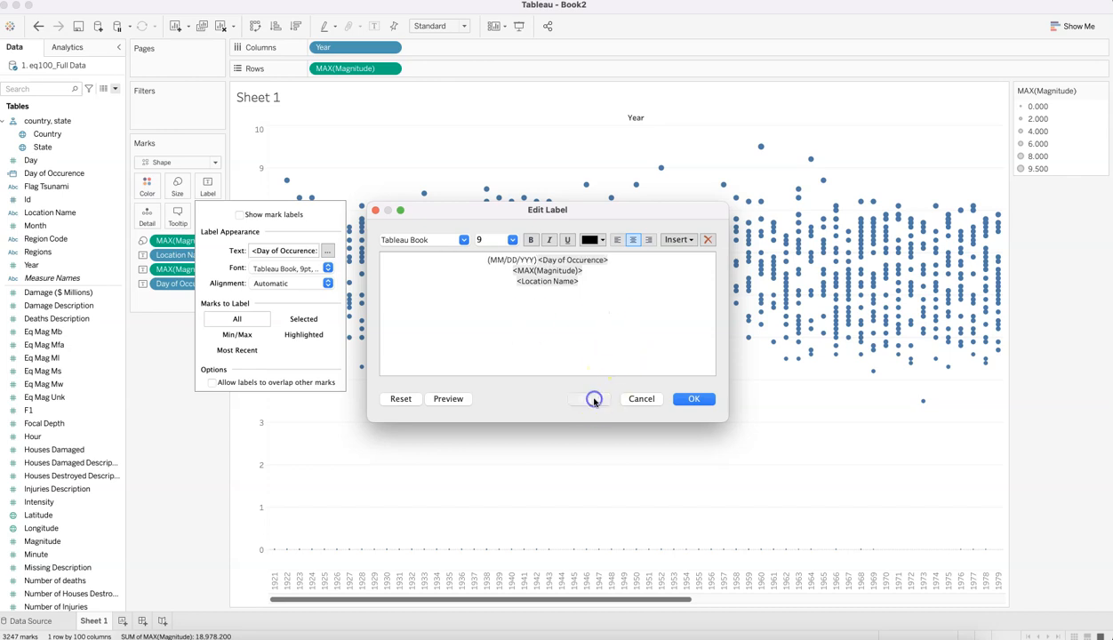
click(684, 399)
mouse_move(449, 298)
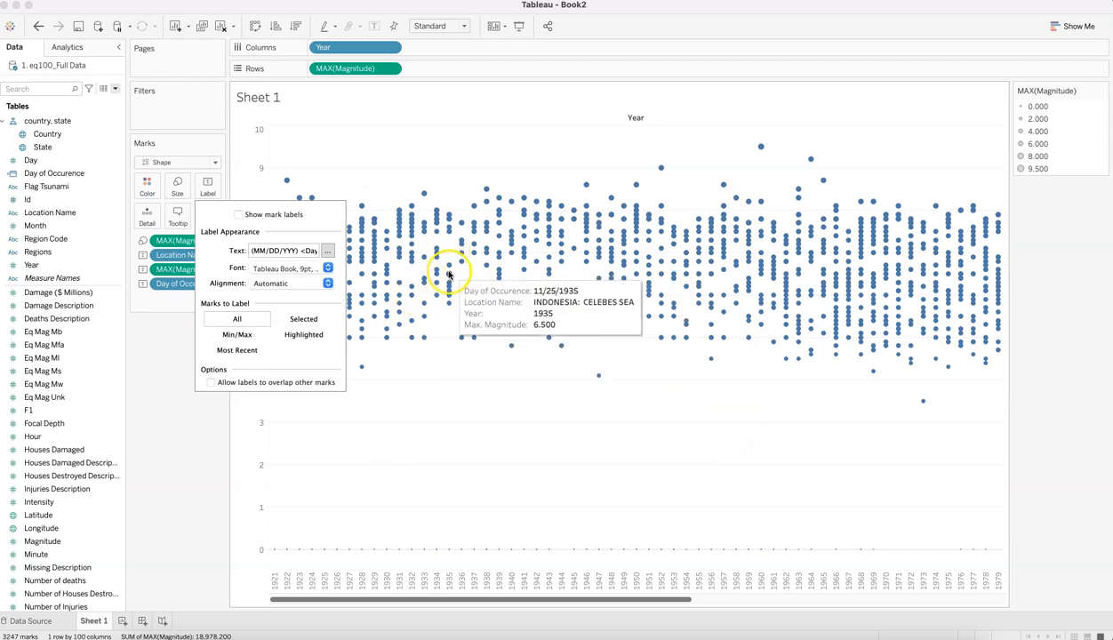
mouse_move(449, 269)
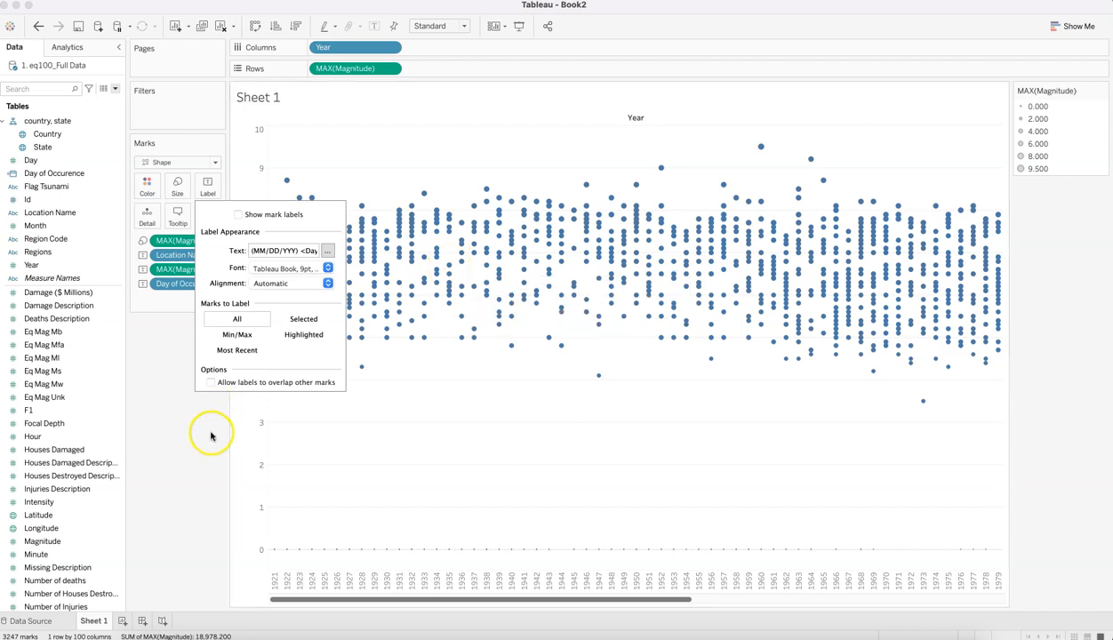
Show the mark labels briefly to check the date prefix on the chart and hide them again.
click(239, 215)
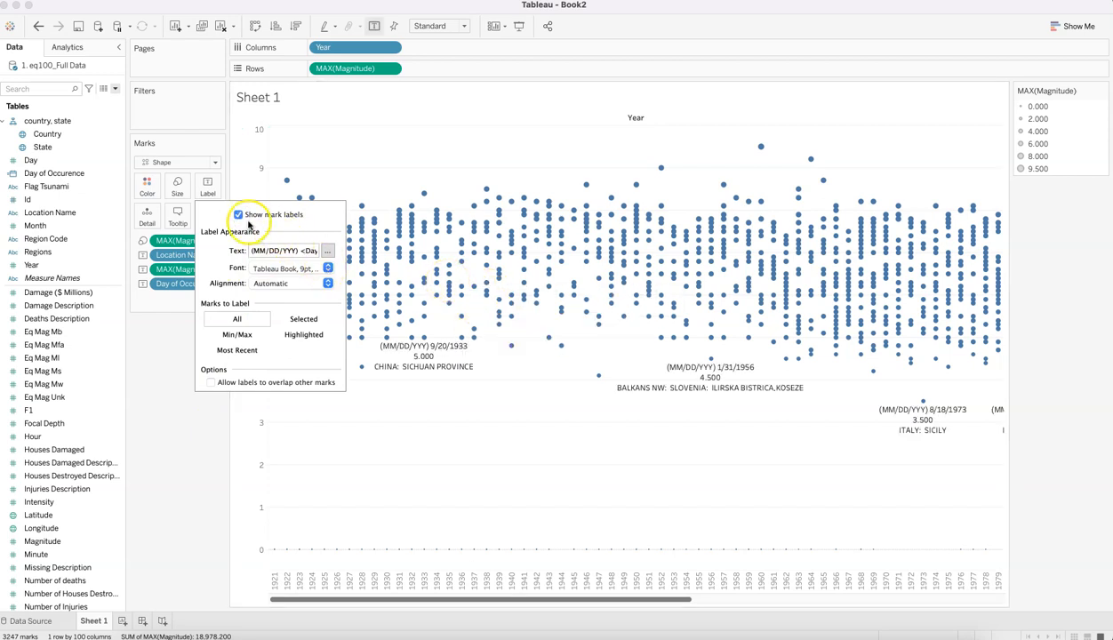
mouse_move(414, 318)
mouse_move(703, 372)
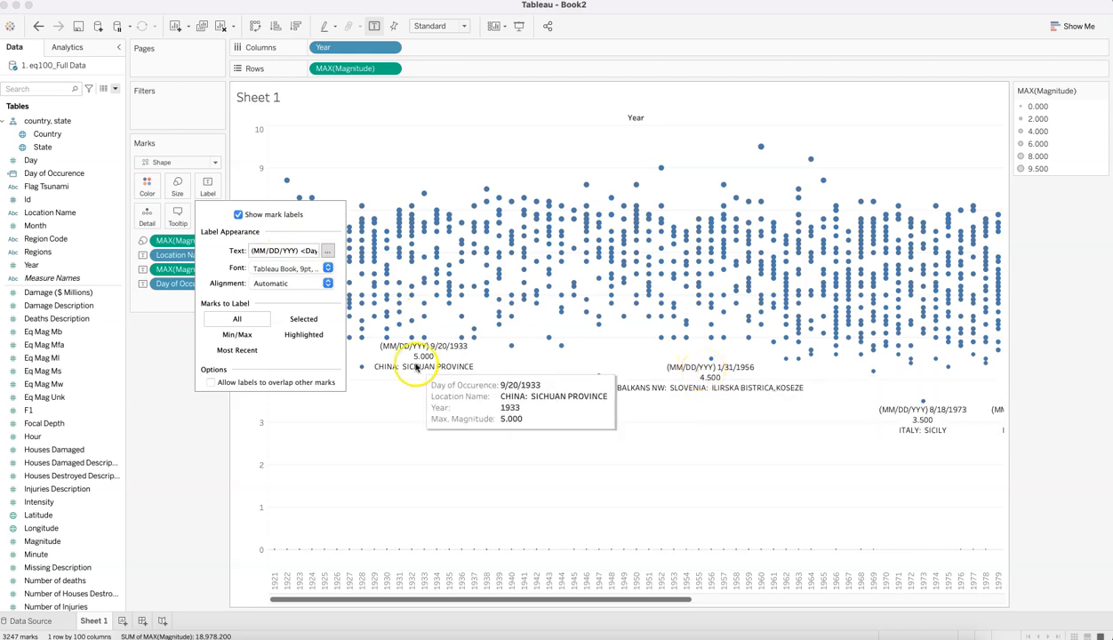
click(238, 216)
click(164, 505)
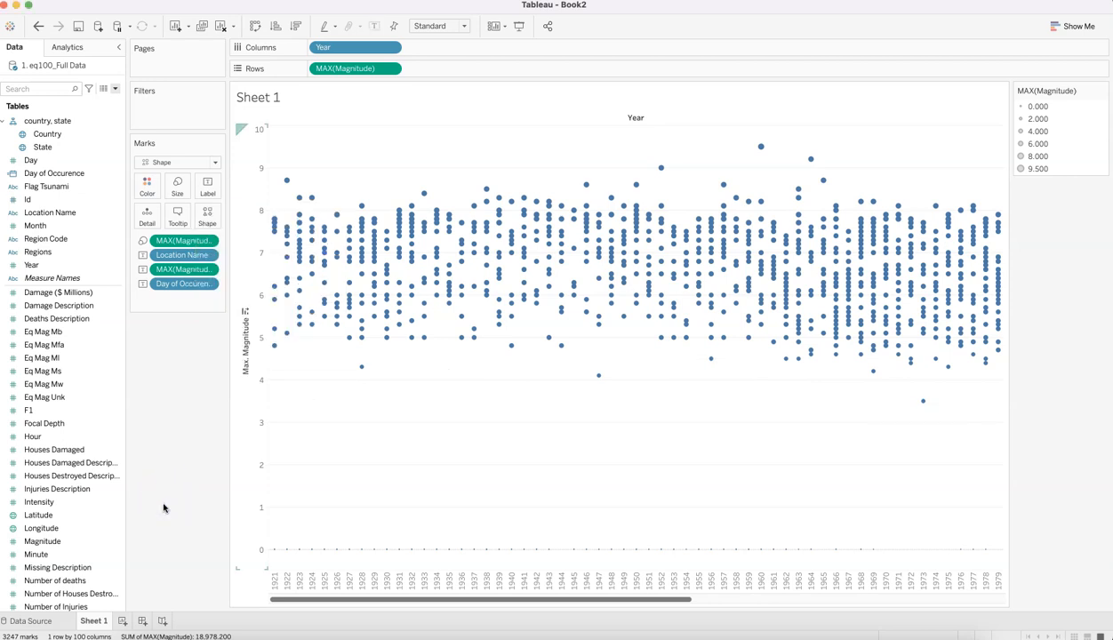
Remove the (MM/DD/YYY) prefix from the mark label text and save the label.
click(207, 184)
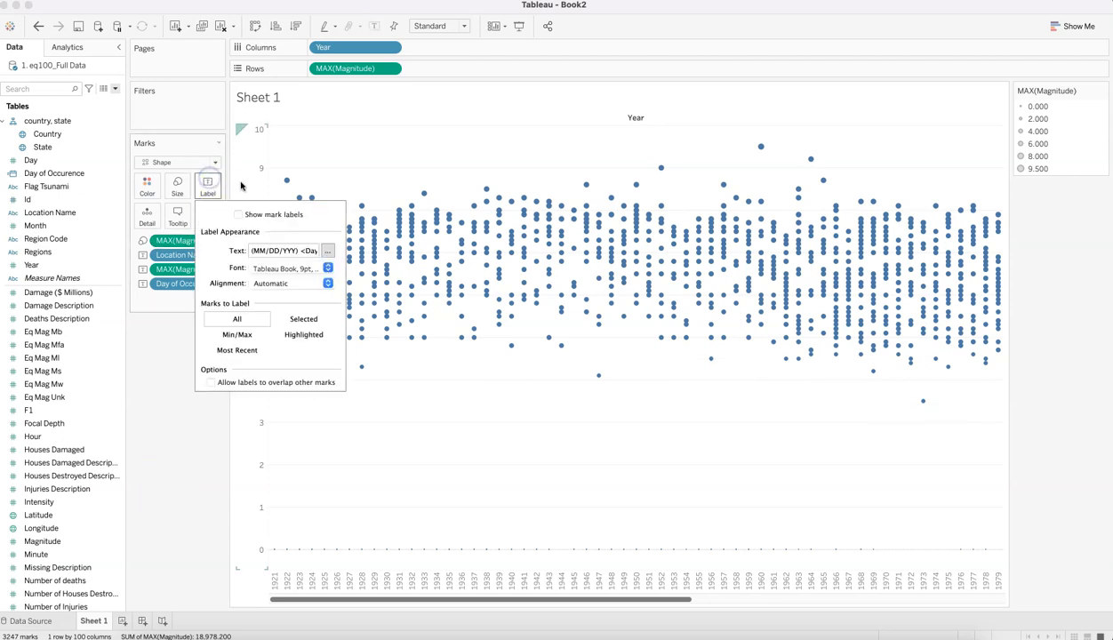
click(325, 250)
drag(536, 259, 466, 265)
key(BackSpace)
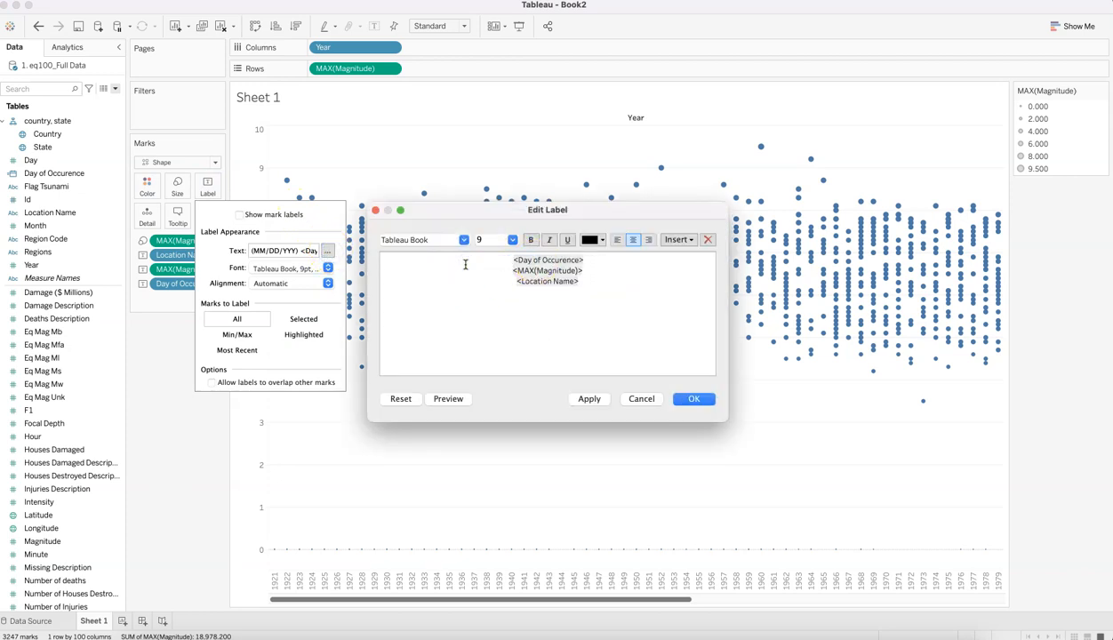
click(481, 265)
click(591, 401)
click(592, 401)
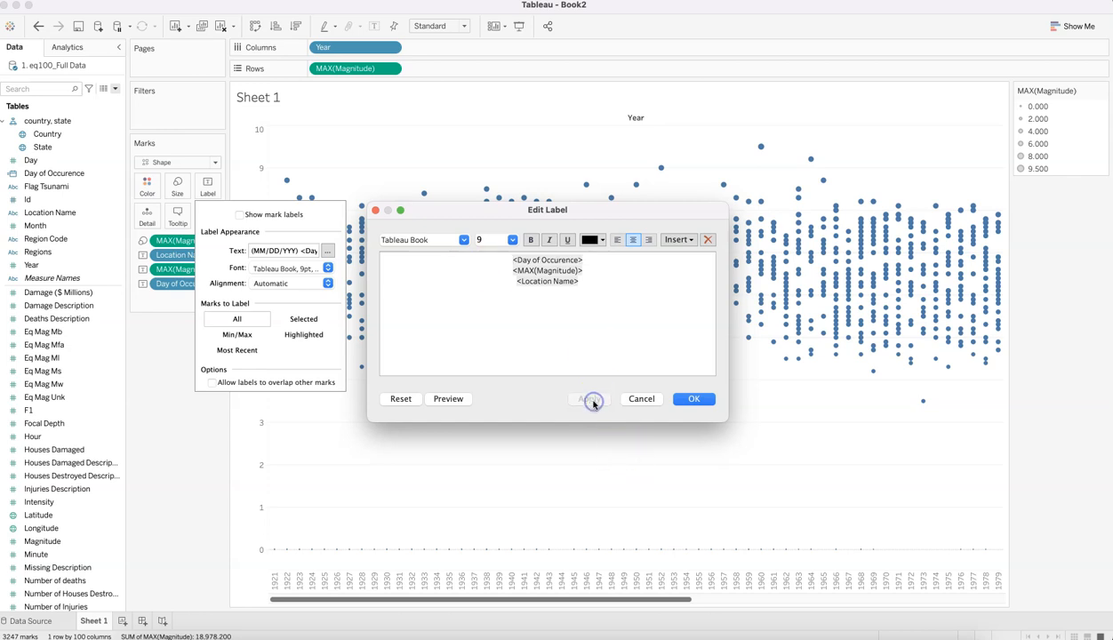
click(693, 402)
click(331, 465)
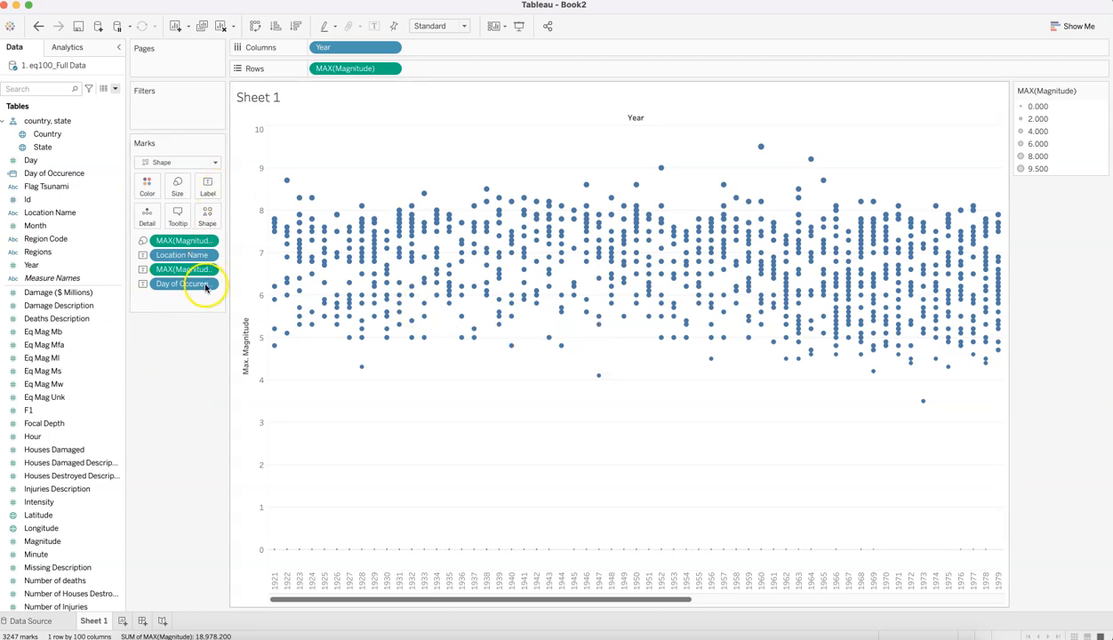
Change the tooltip's date caption to Day of Occurence (MM/DD/YYYY): and check the tooltip on the chart.
click(177, 217)
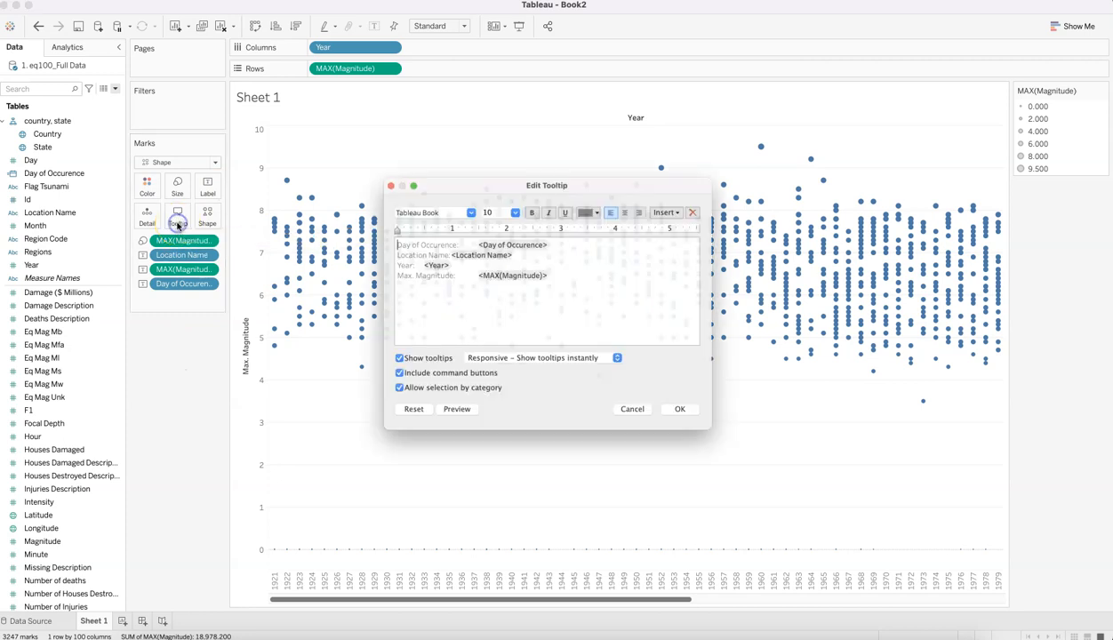
click(447, 238)
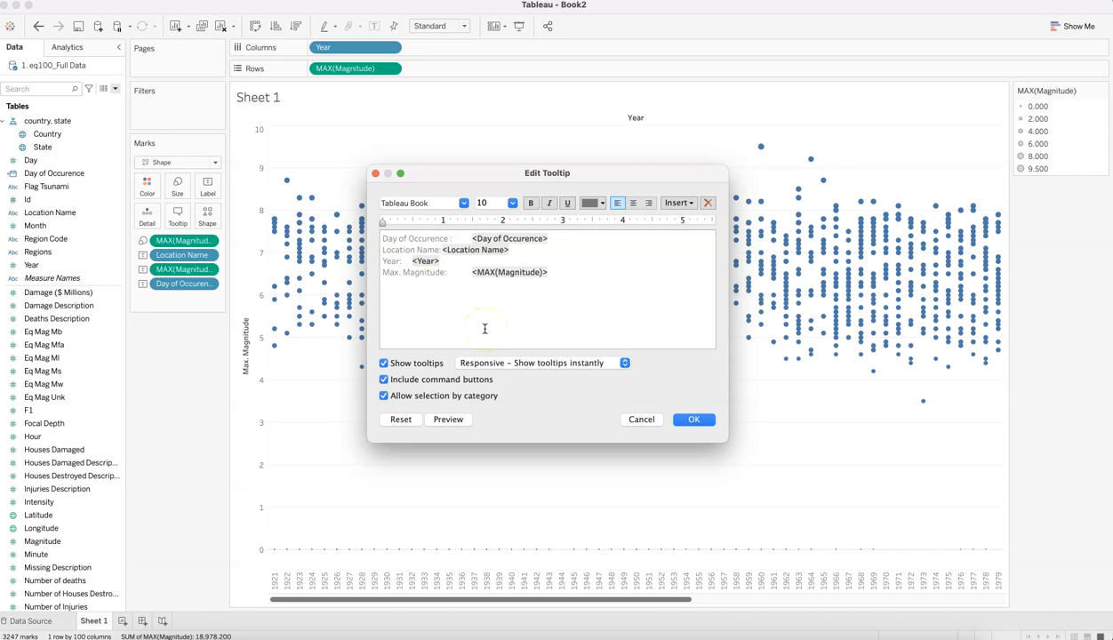
text((MM/DD/YYYY)
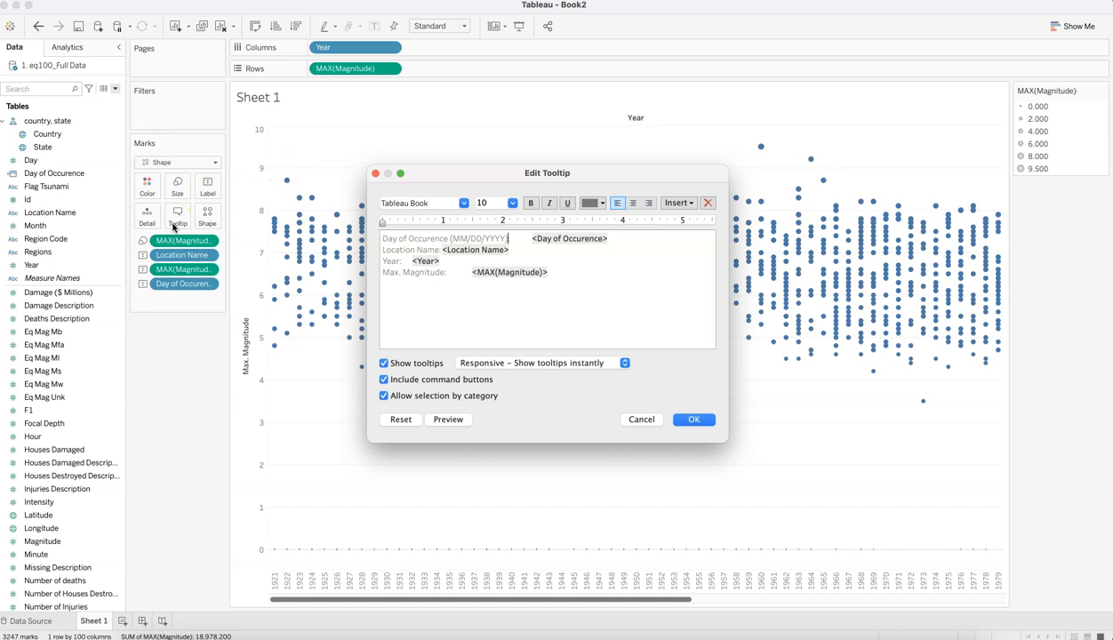
click(451, 420)
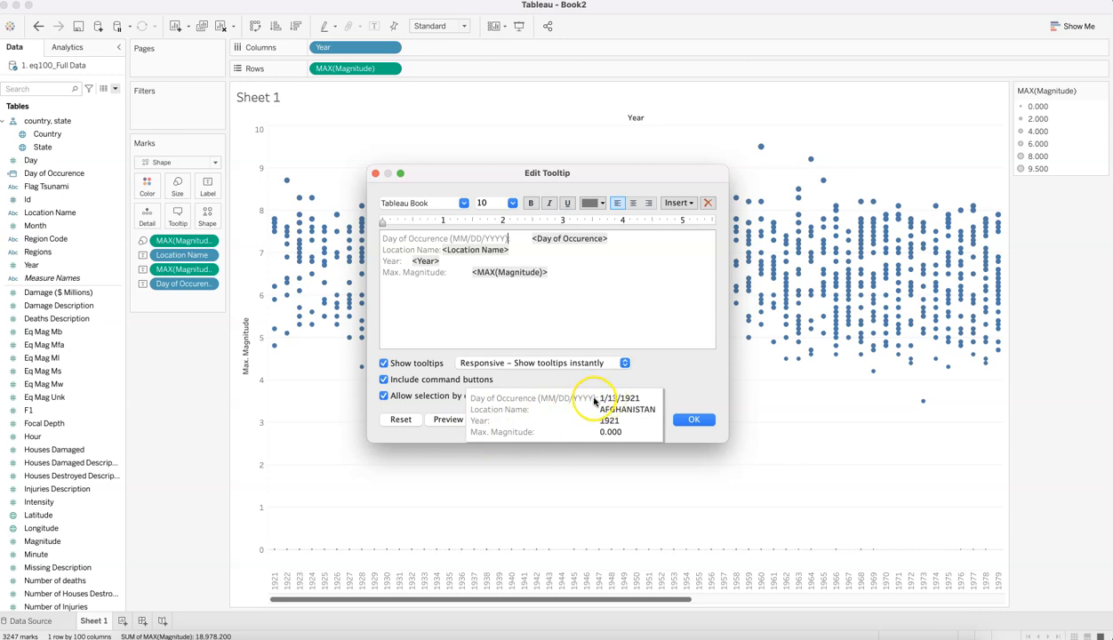
click(695, 418)
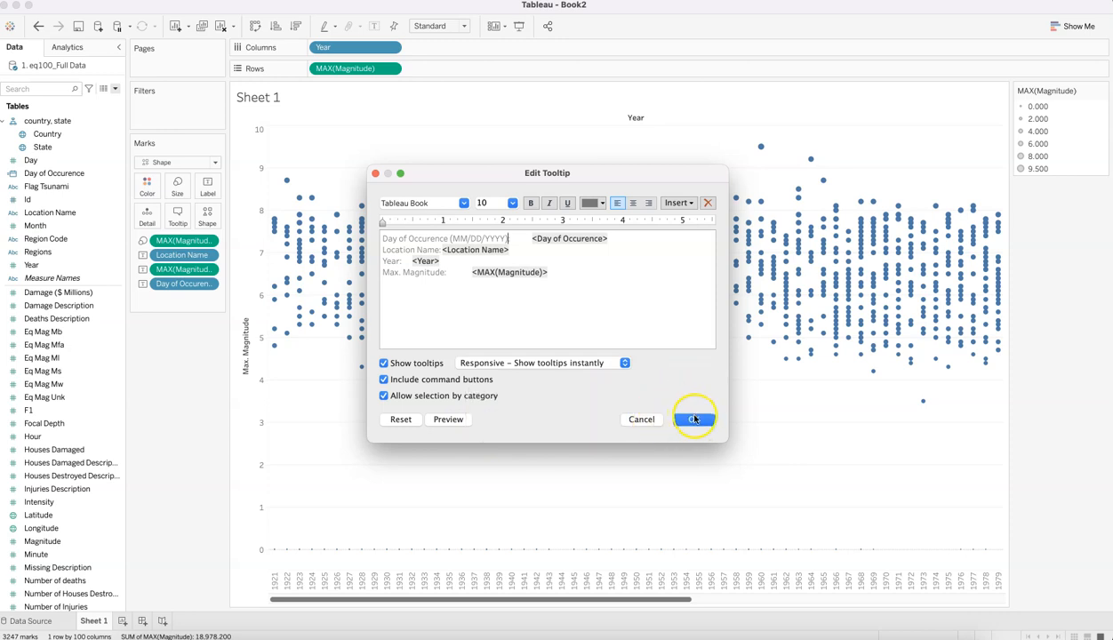
drag(510, 238, 383, 242)
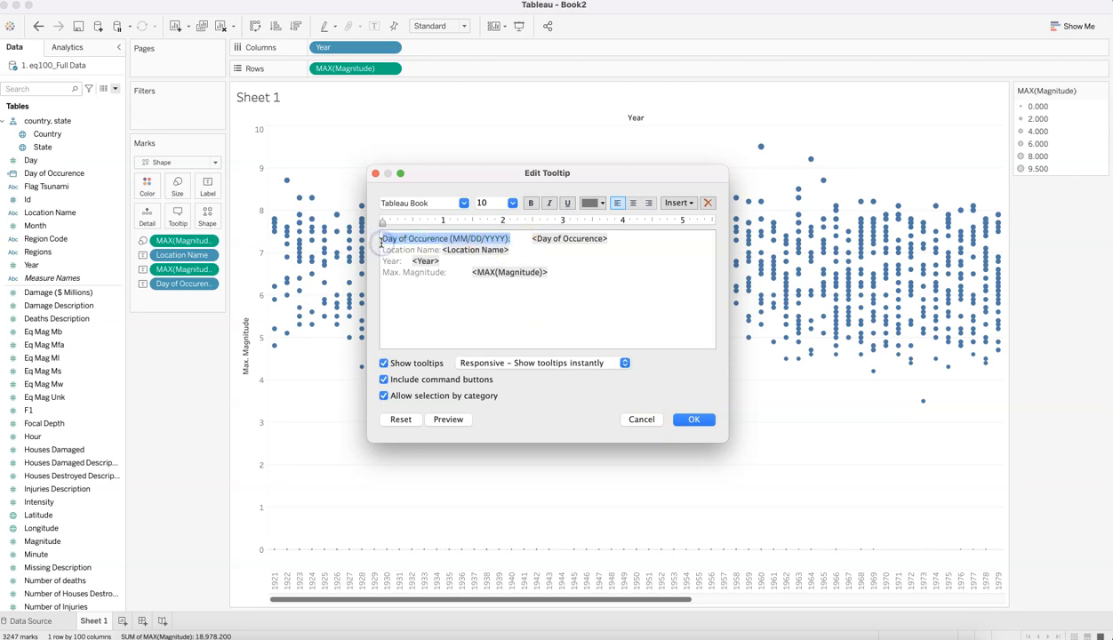
click(695, 421)
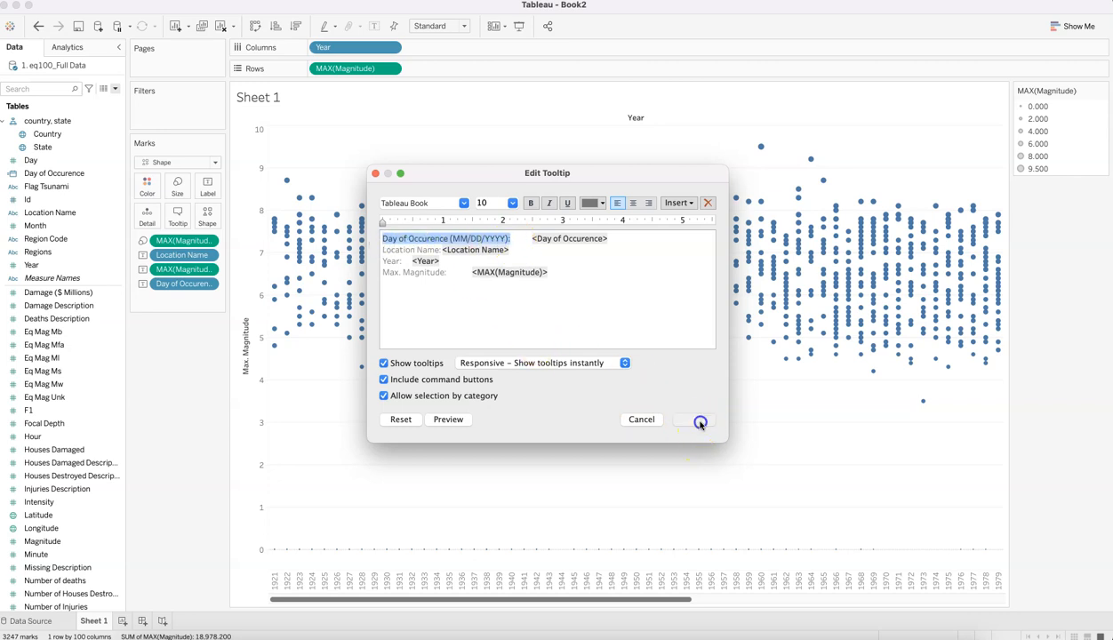
mouse_move(400, 328)
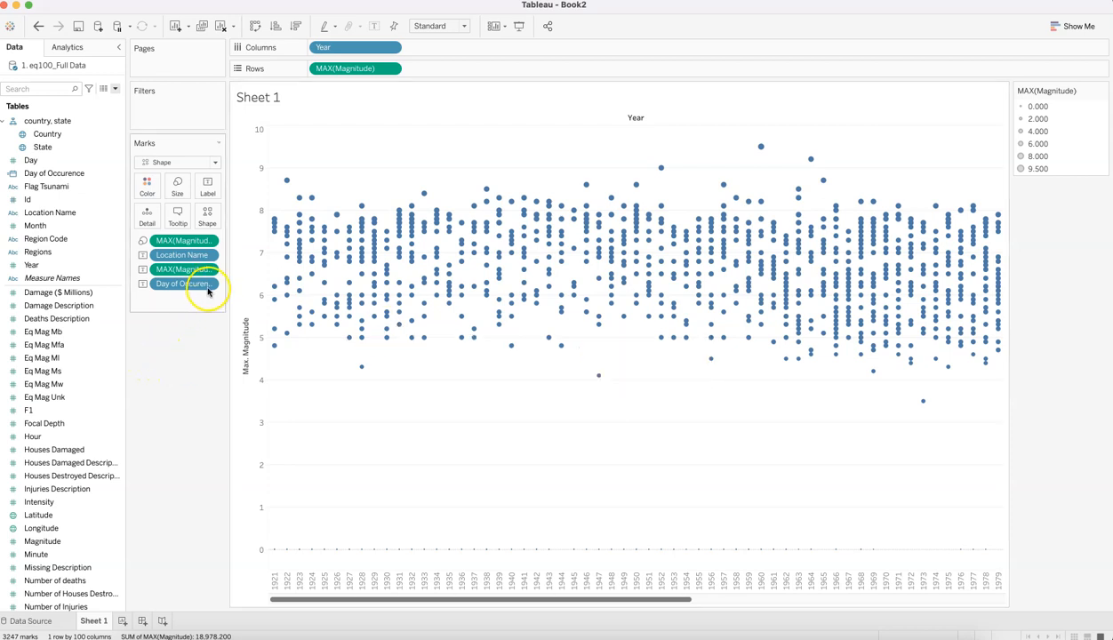
mouse_move(333, 326)
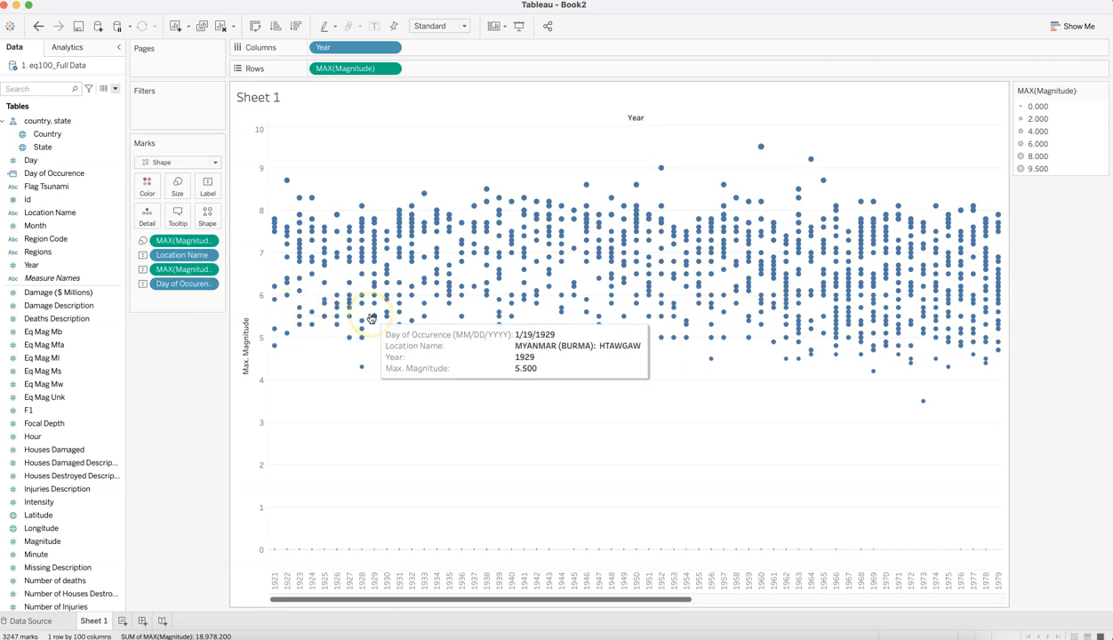
click(207, 285)
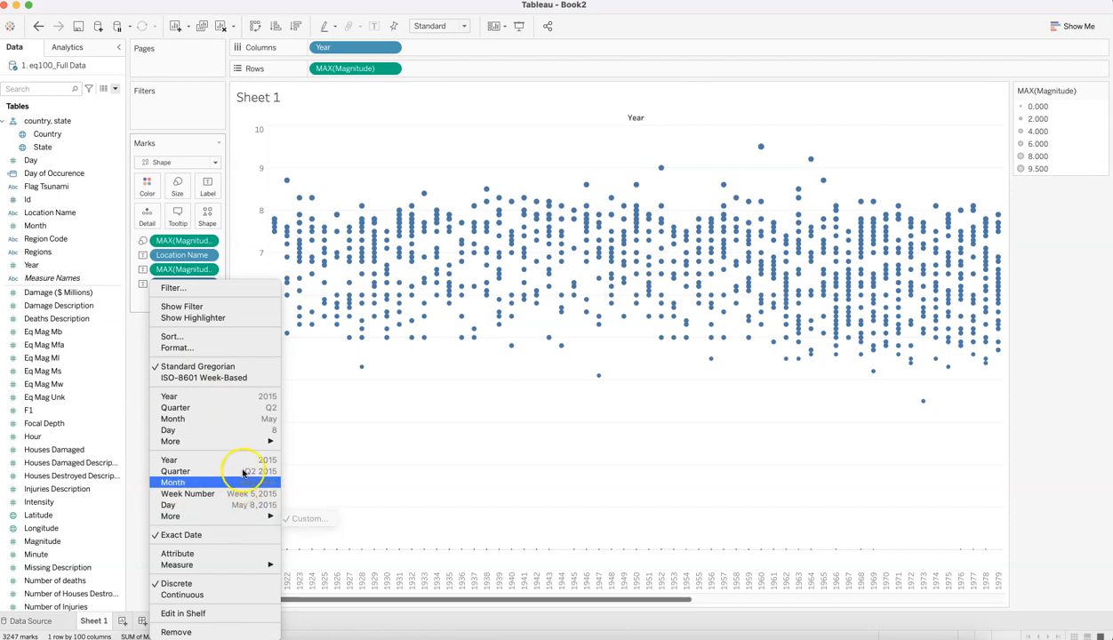
mouse_move(249, 516)
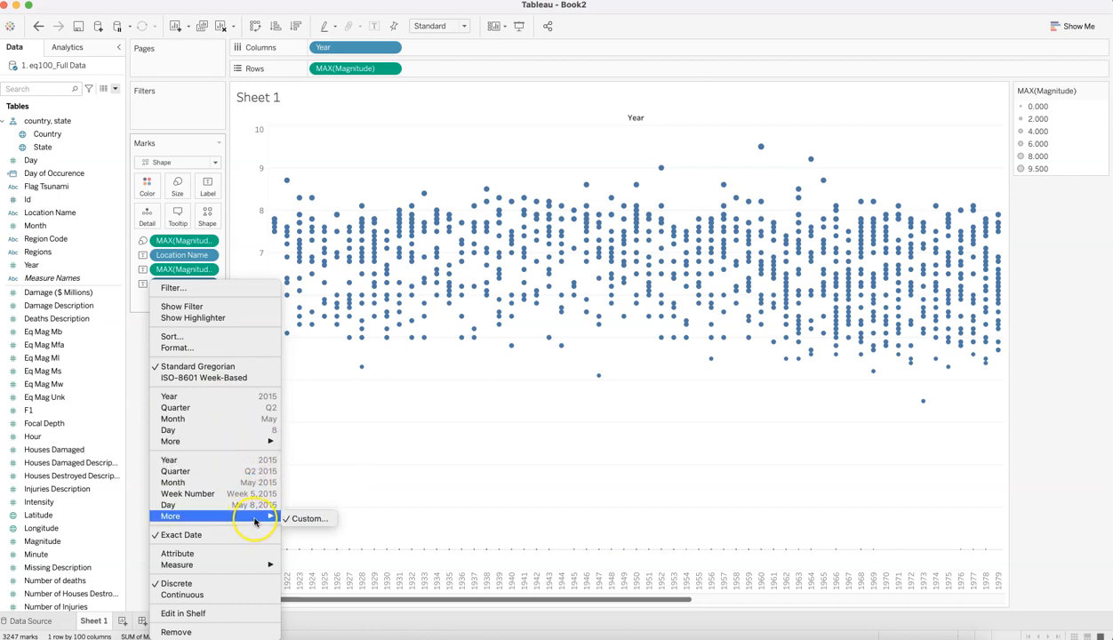
click(310, 524)
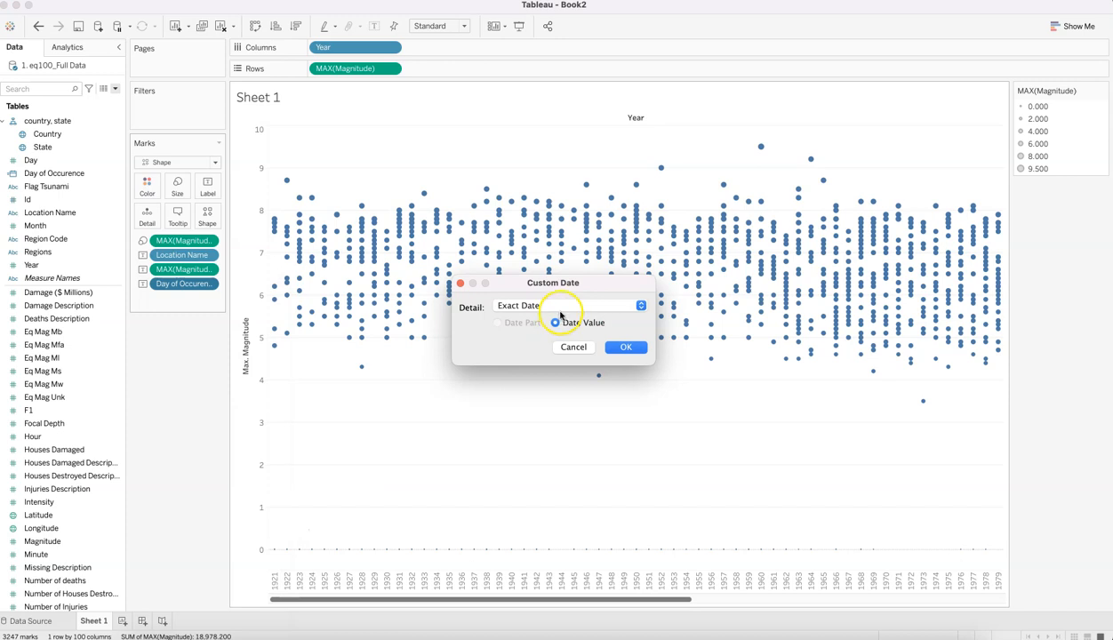
click(561, 307)
click(647, 331)
click(571, 347)
Look through the date format options for the Day of Occurence mark field, including Custom, without entering a format.
right_click(210, 284)
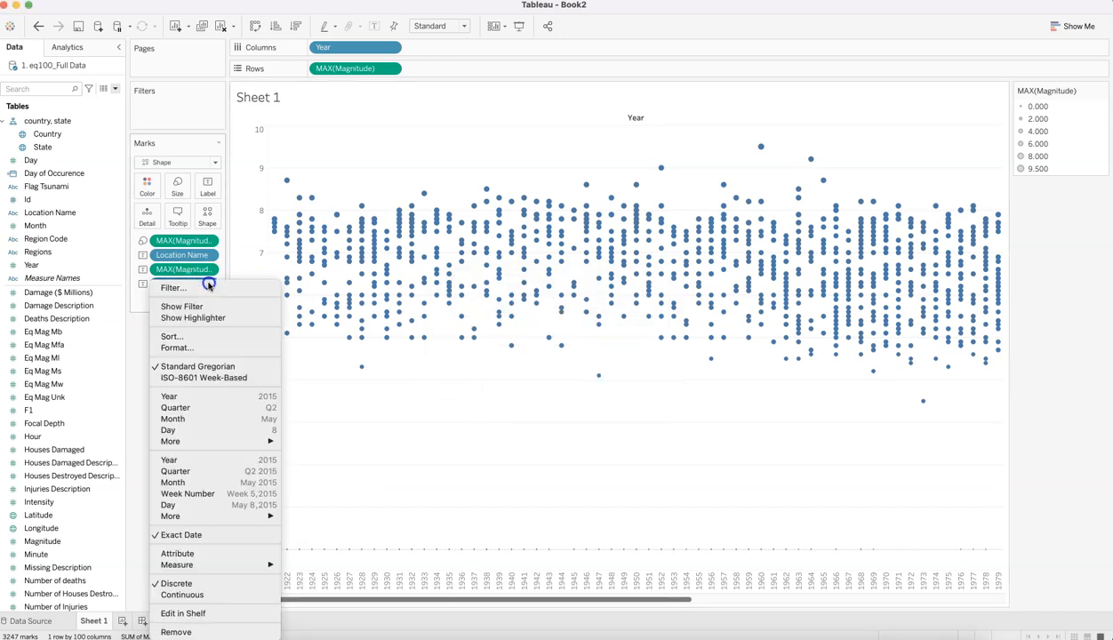
click(201, 347)
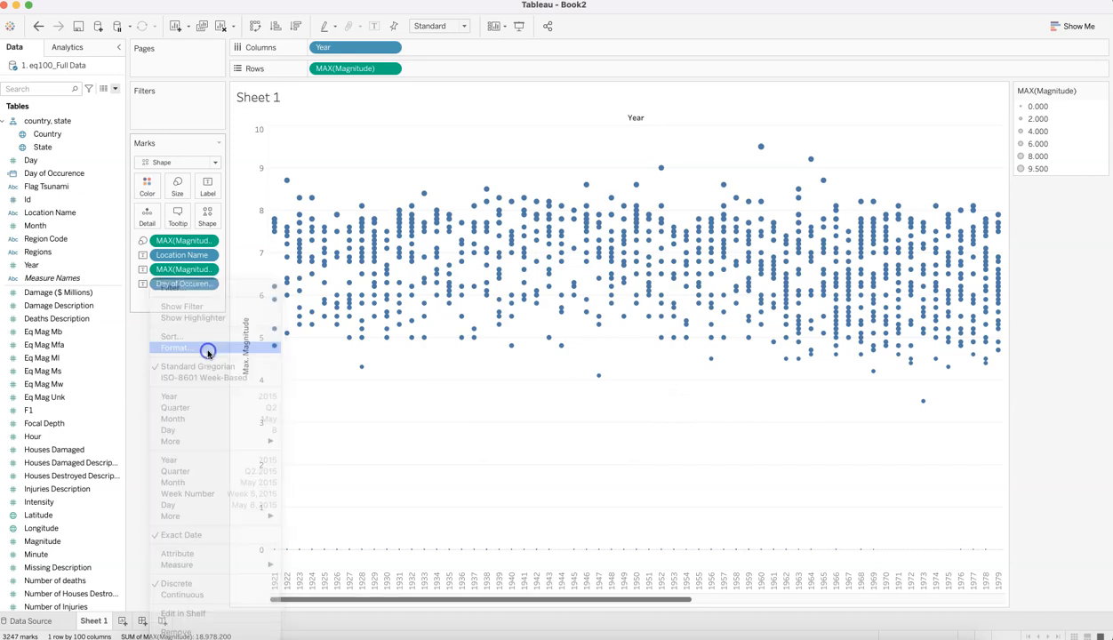
click(87, 89)
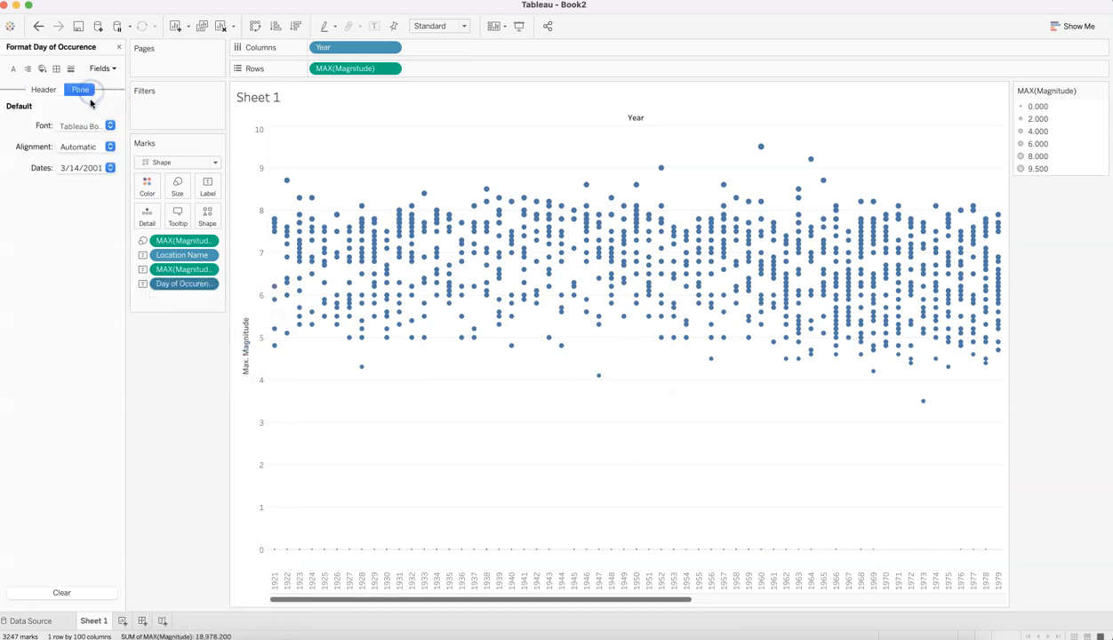
click(93, 166)
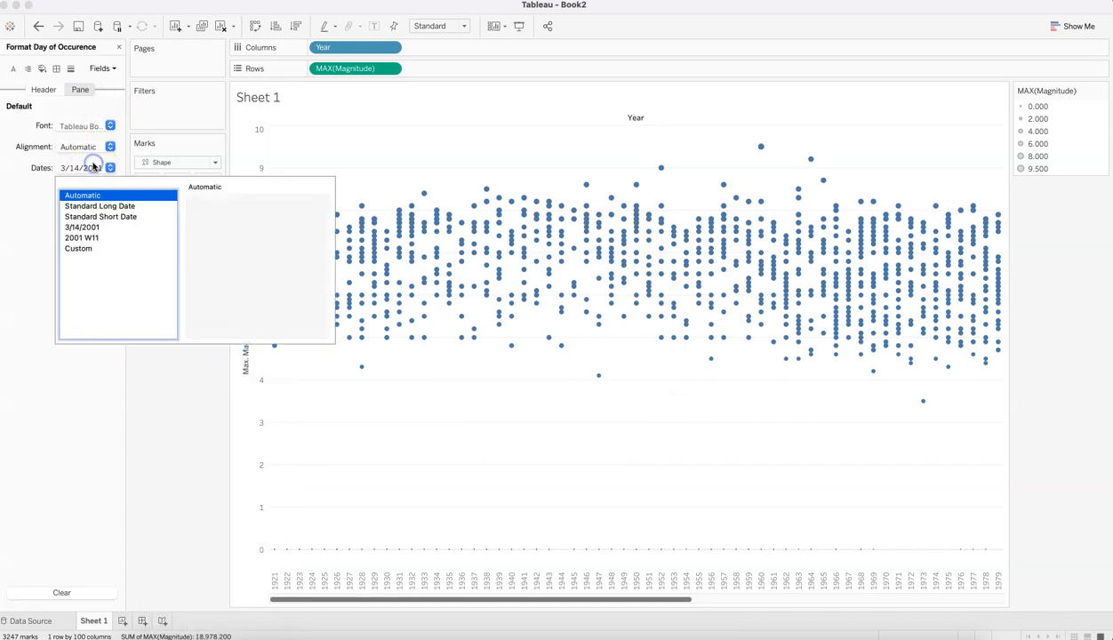
click(87, 248)
click(206, 215)
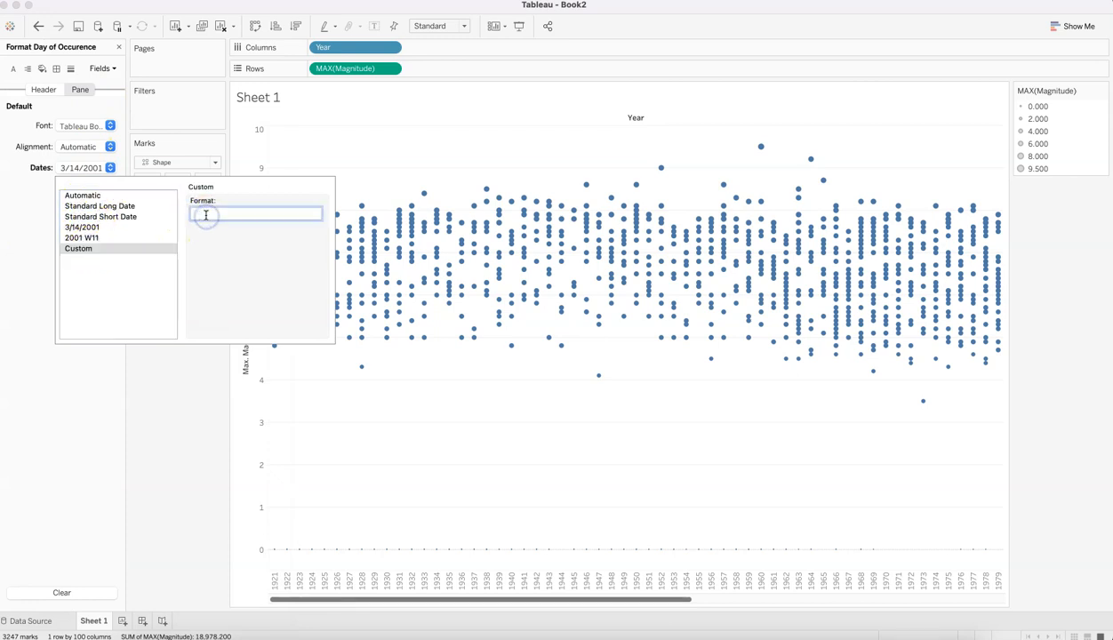
click(191, 389)
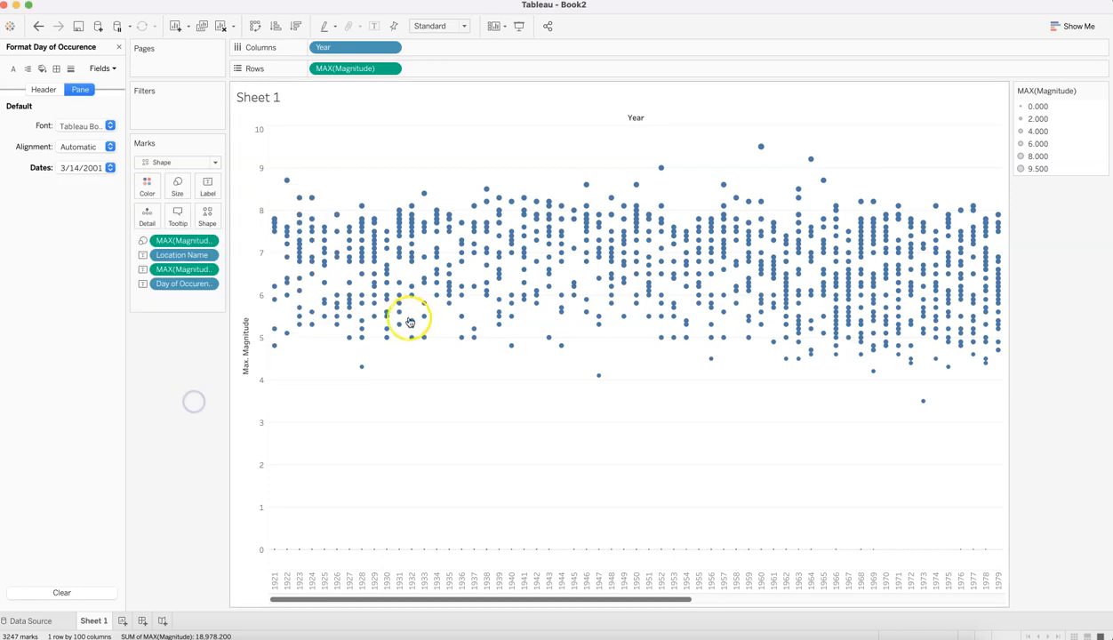
click(190, 423)
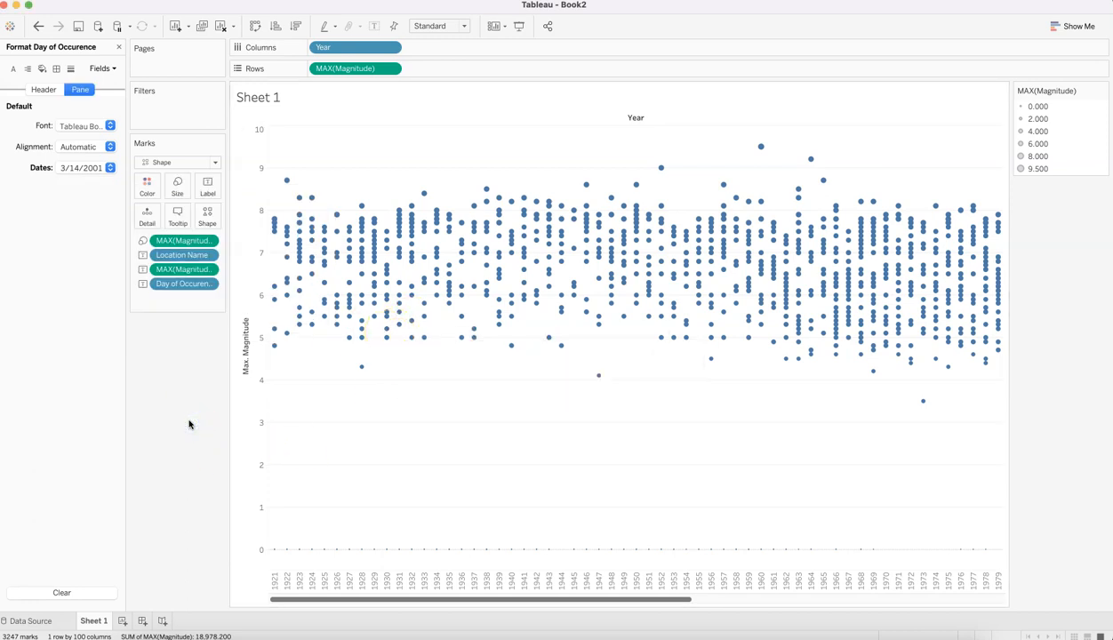
click(119, 47)
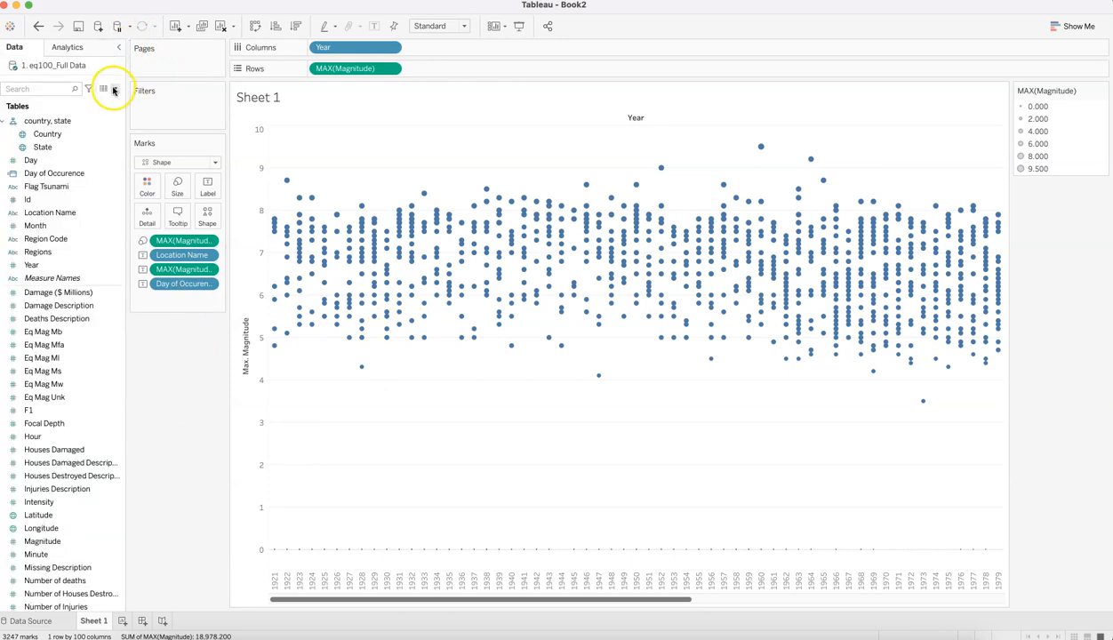
Create a calculated field named Time of Occurence with the formula MAKETIME([Hour],[Minute],[Second]).
click(114, 90)
click(104, 101)
text(Time of Occurence)
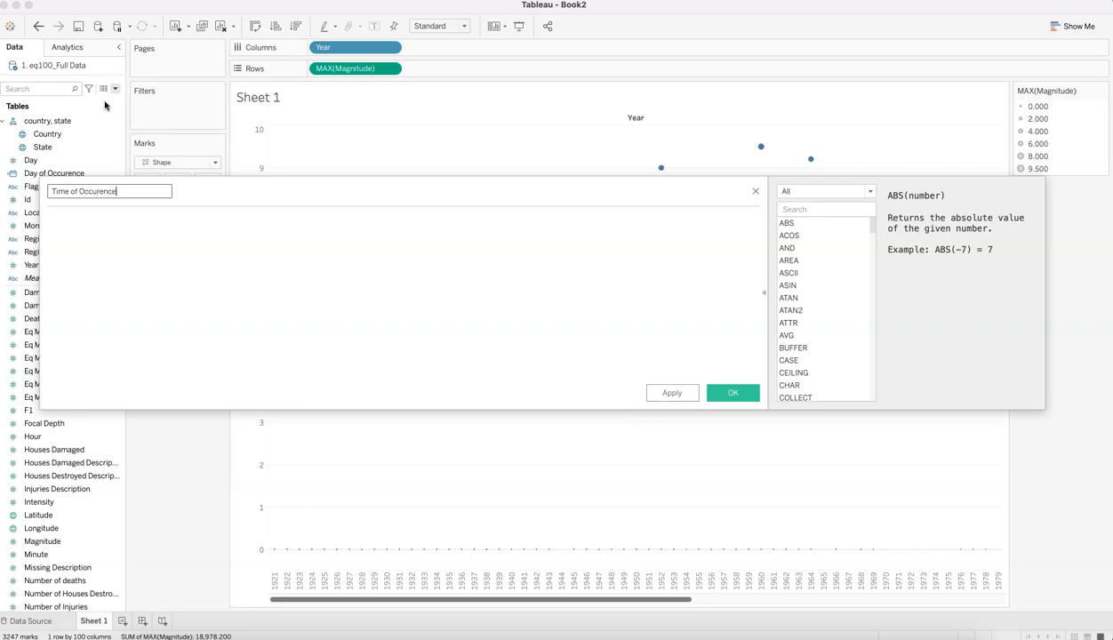
key(Tab)
text(maket)
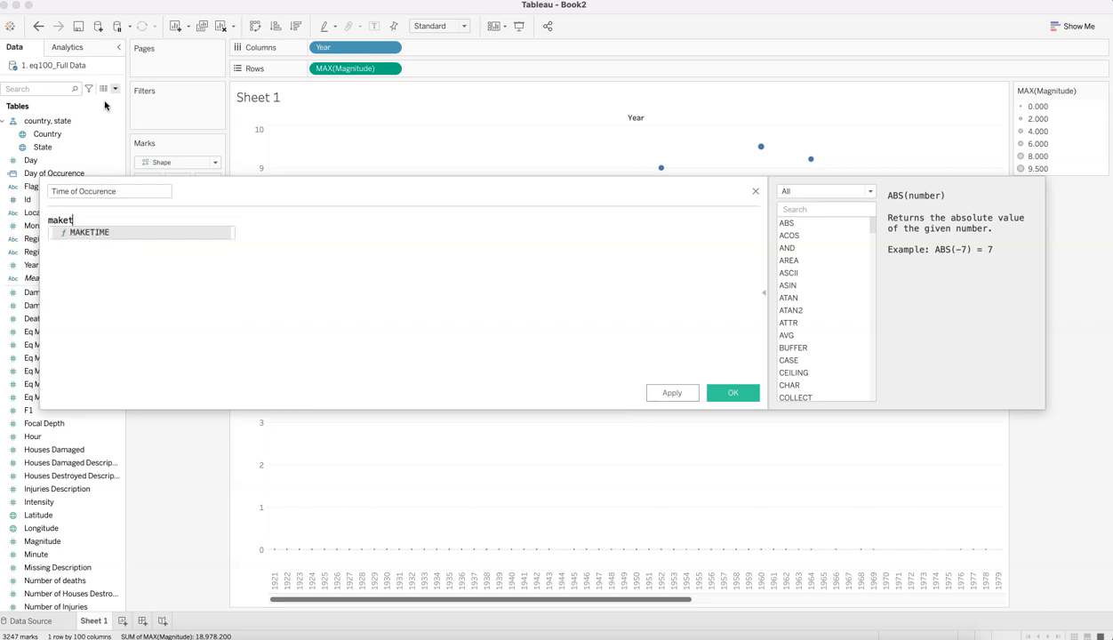
key(Return)
text(hou)
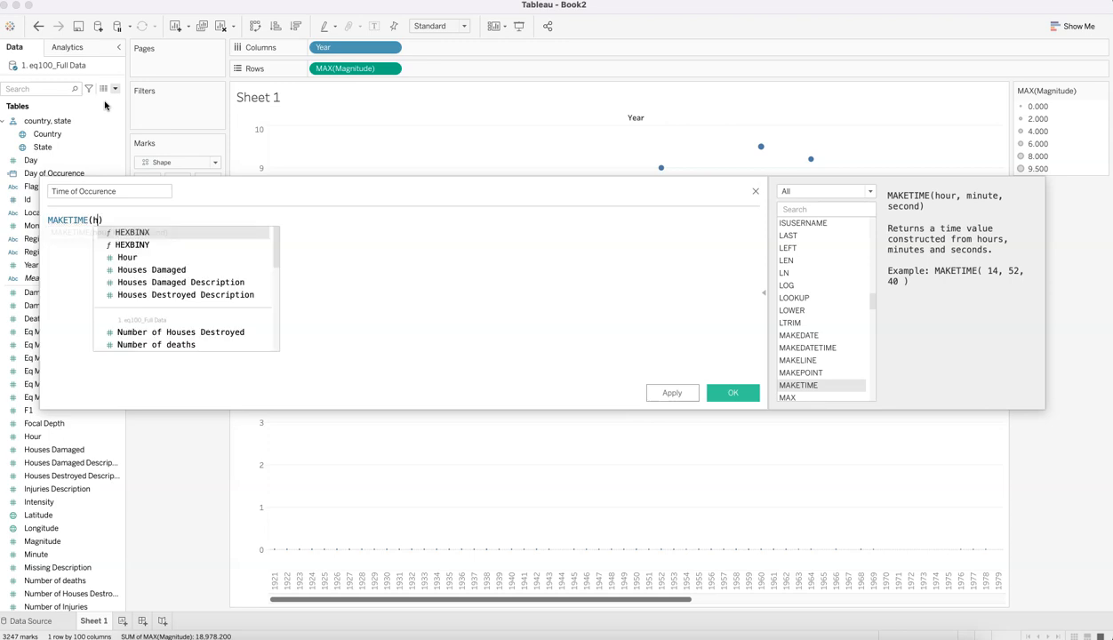
key(Return)
text(,)
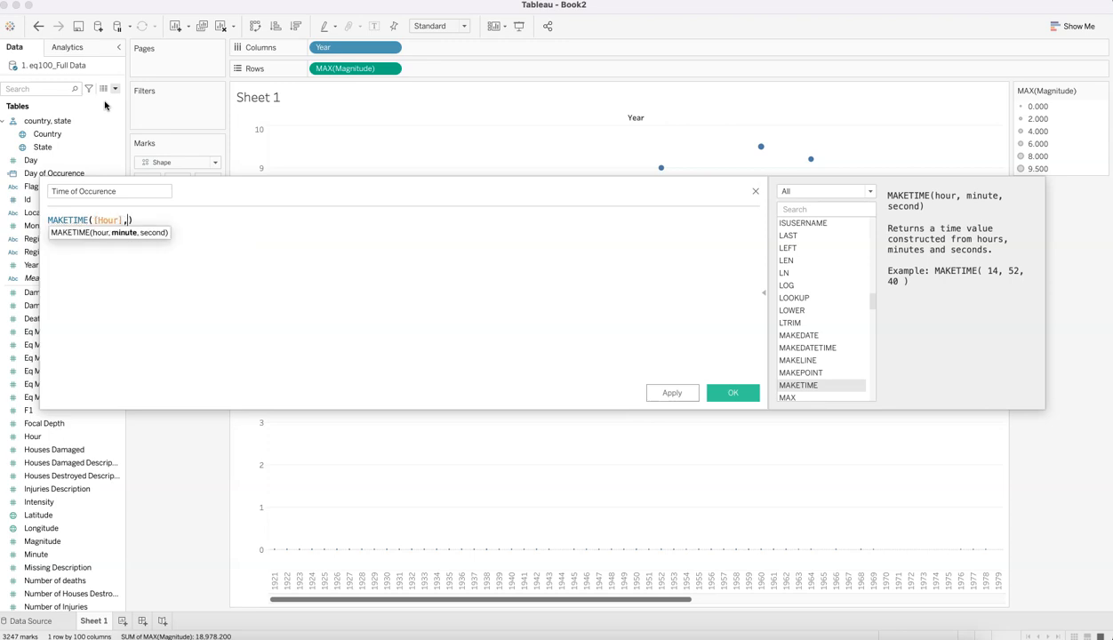
text(min)
key(Return)
text(,se)
key(Return)
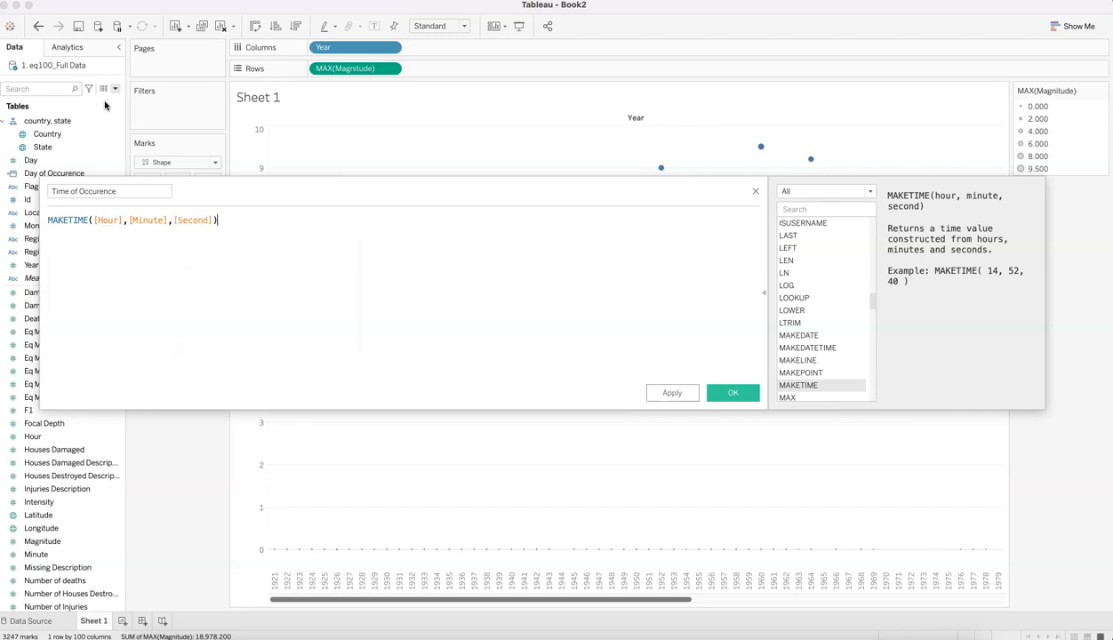
Check the calculation's error details and save the Time of Occurence field with its formula as it is.
click(239, 225)
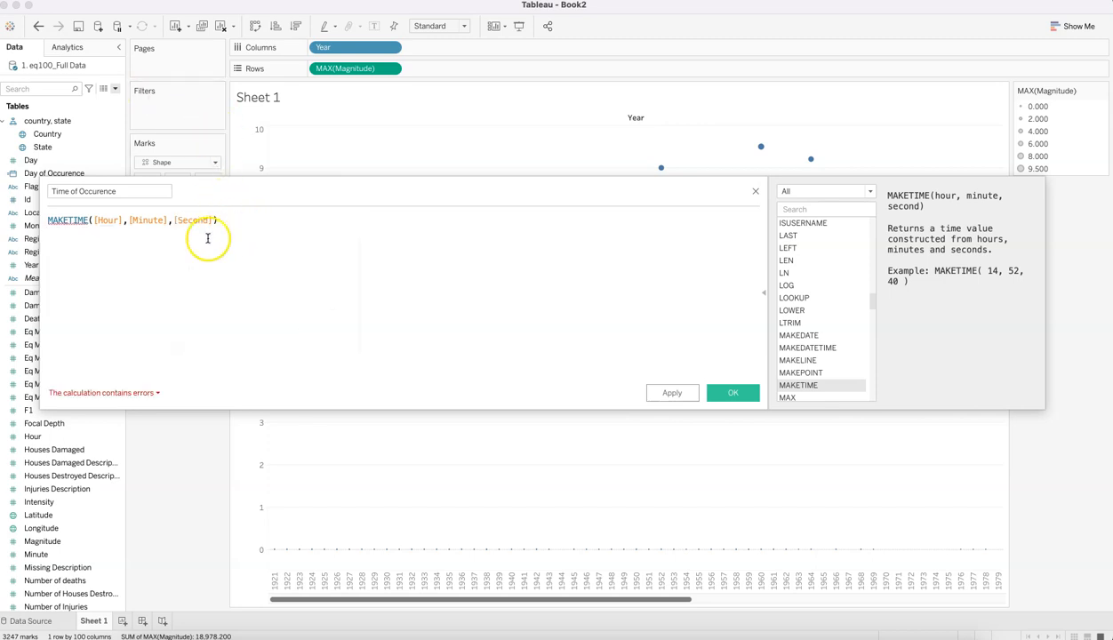
click(154, 393)
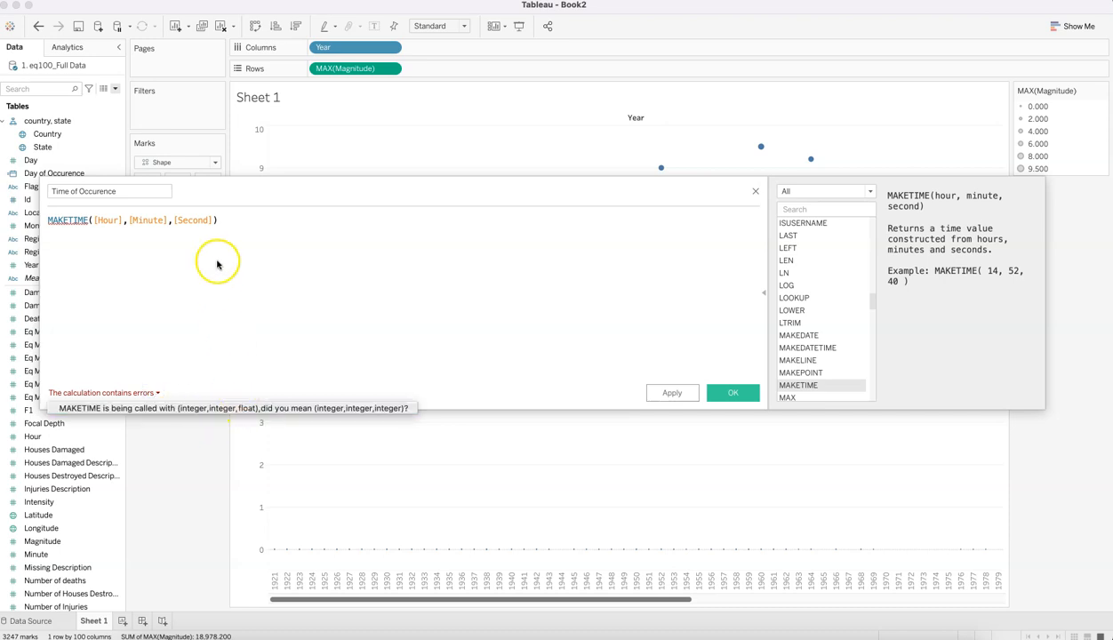
click(725, 392)
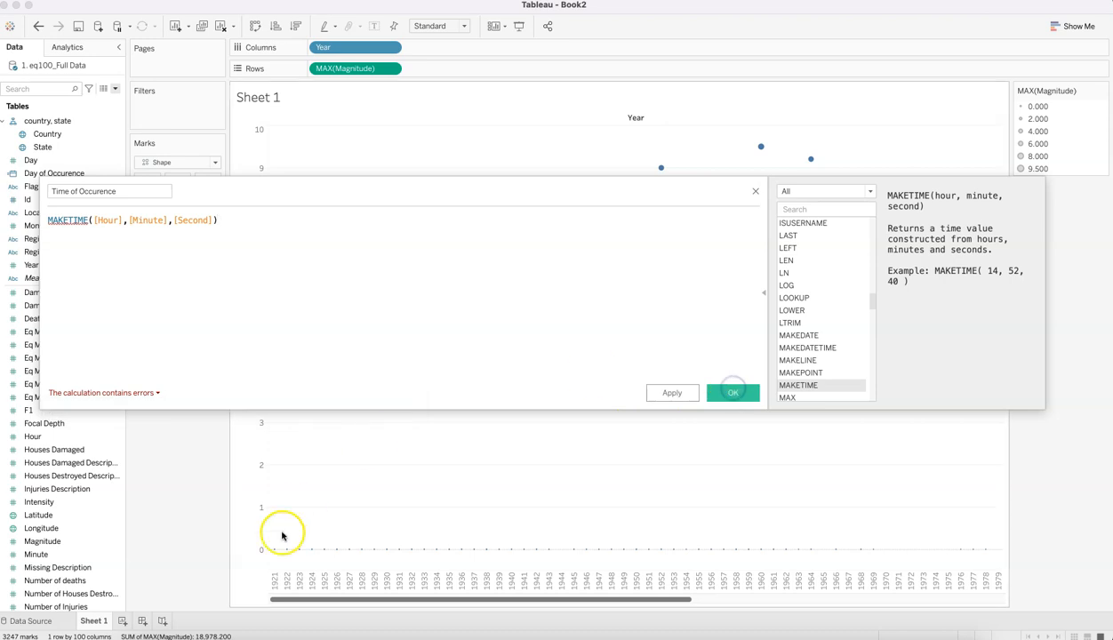
click(735, 391)
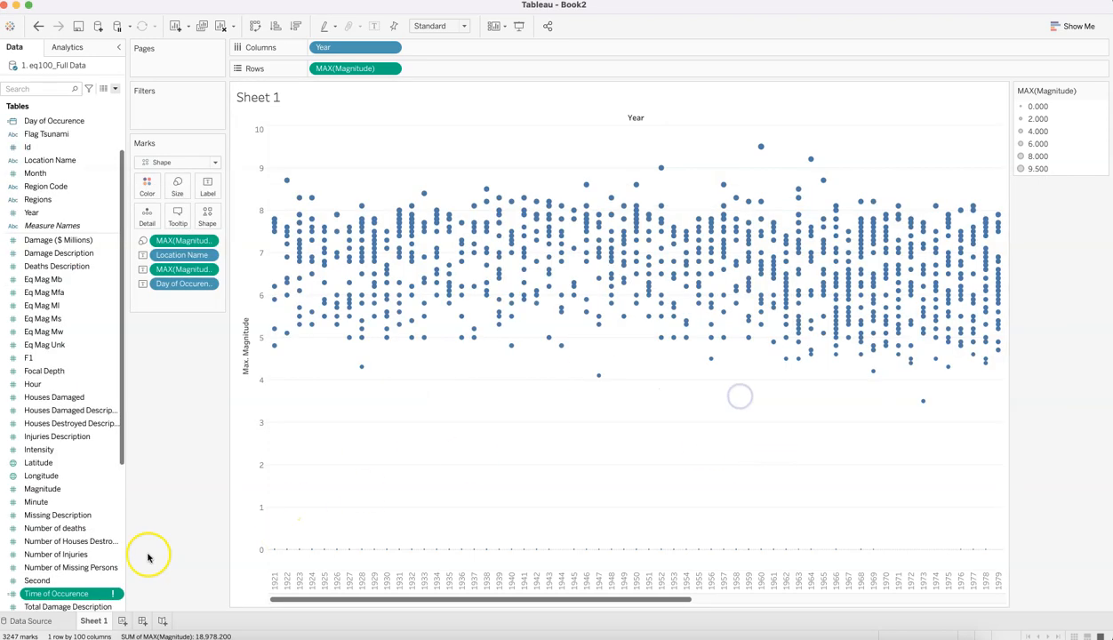
Change the data type of the Second field to Number (whole).
scroll(115, 547, down, 3)
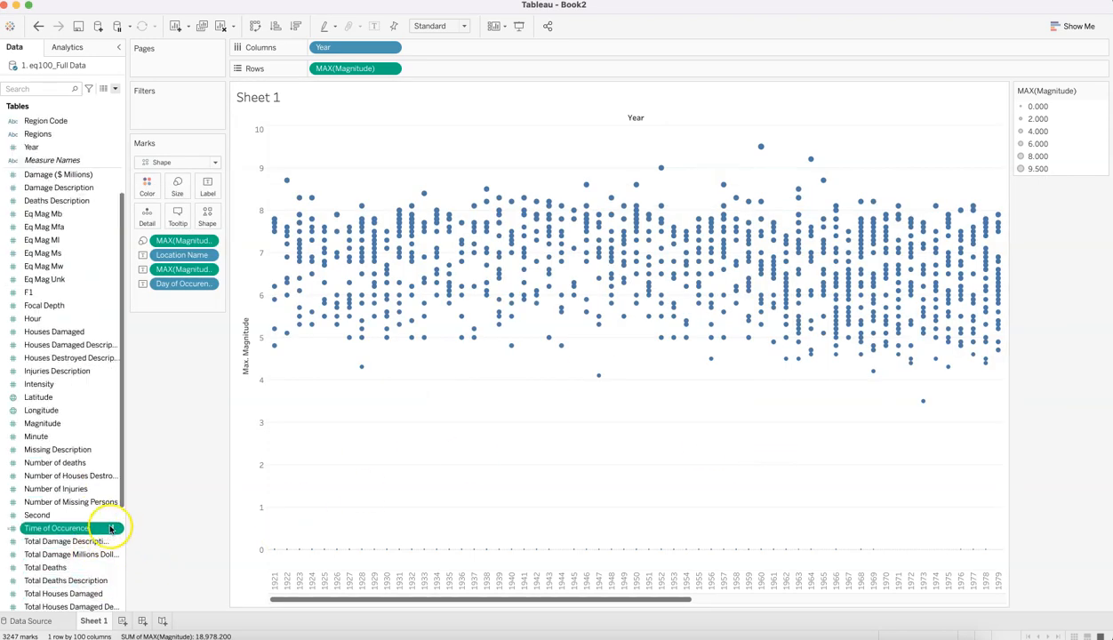
right_click(119, 514)
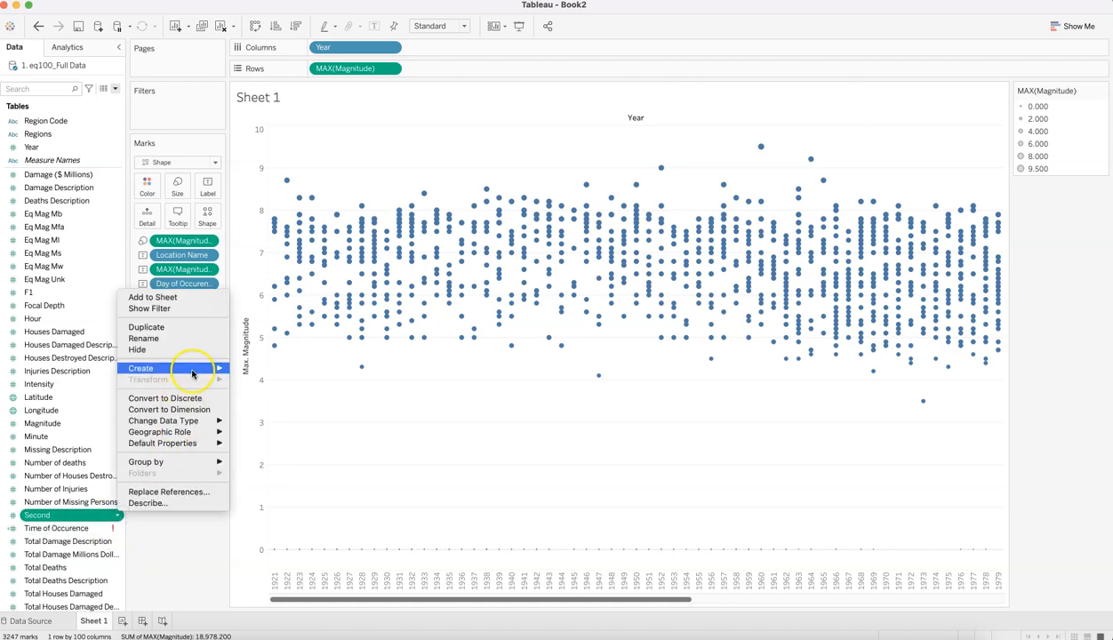
mouse_move(203, 421)
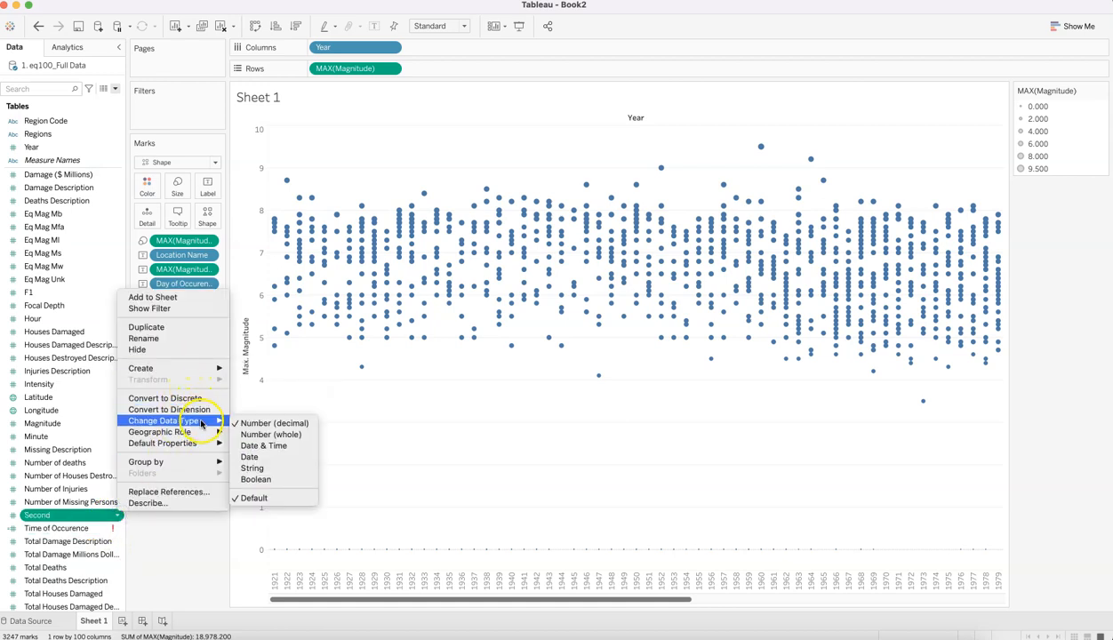
click(281, 434)
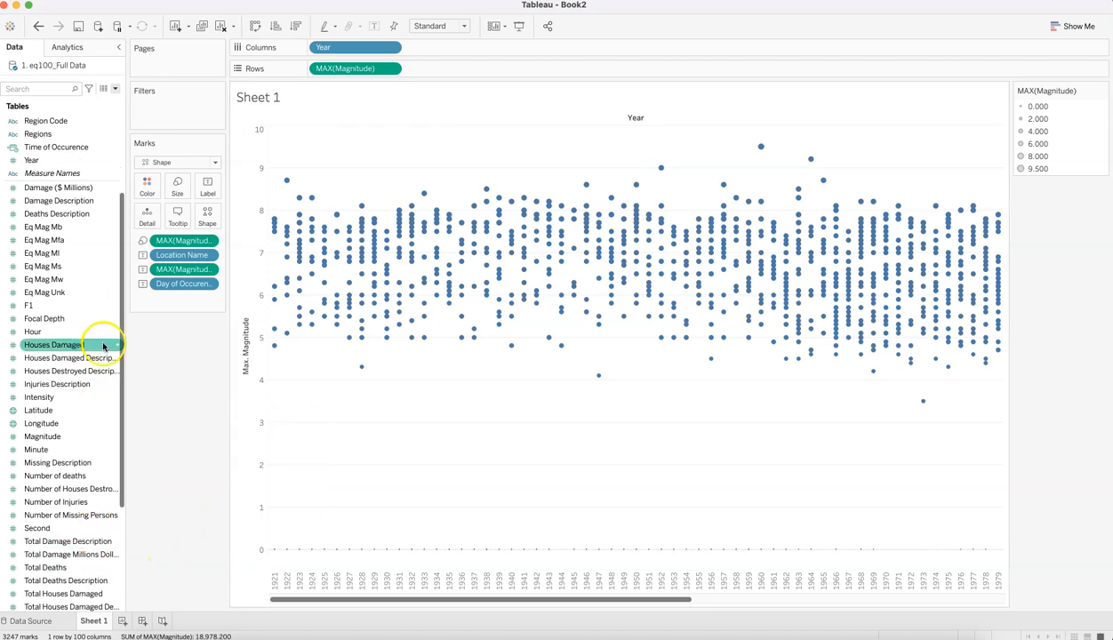
Add Time of Occurence to the mark label and set it to a discrete exact date.
scroll(103, 347, up, 4)
drag(95, 241, 207, 186)
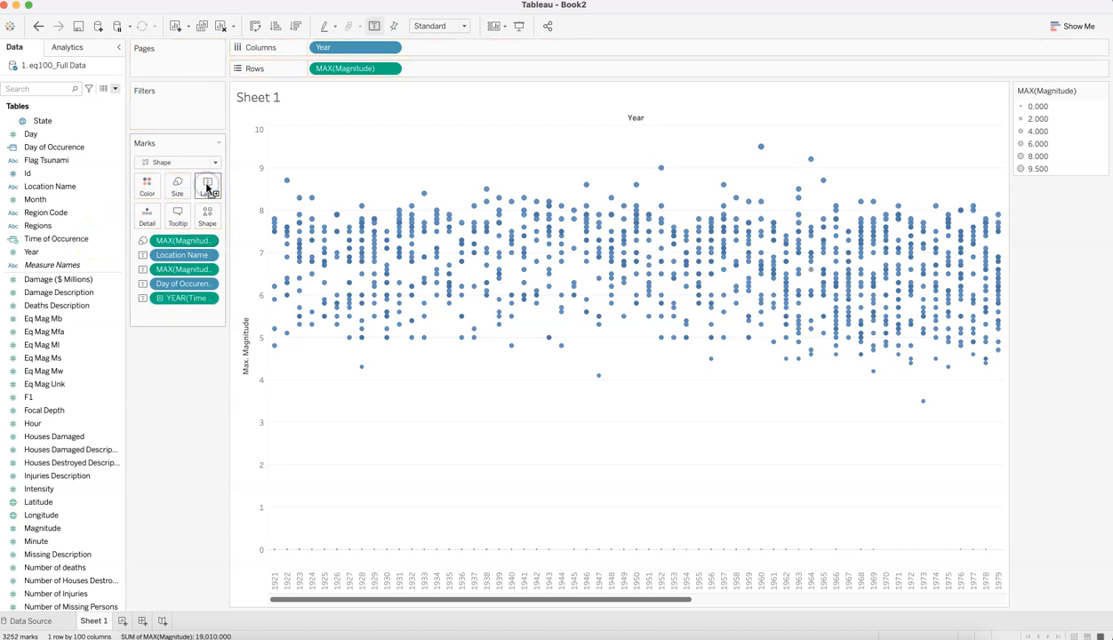
click(209, 298)
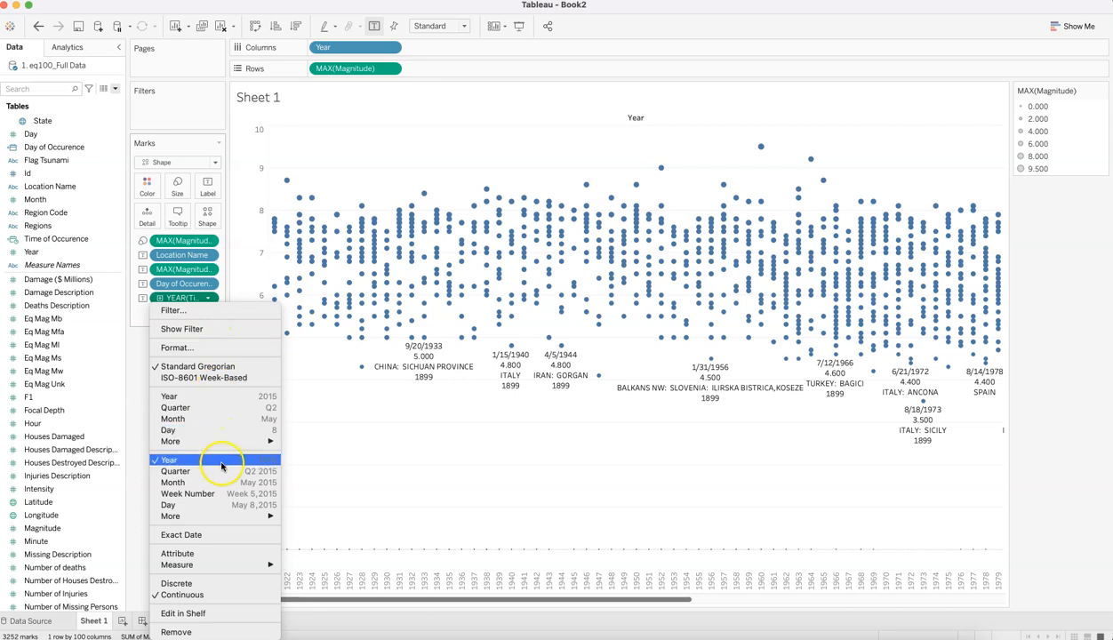
mouse_move(228, 513)
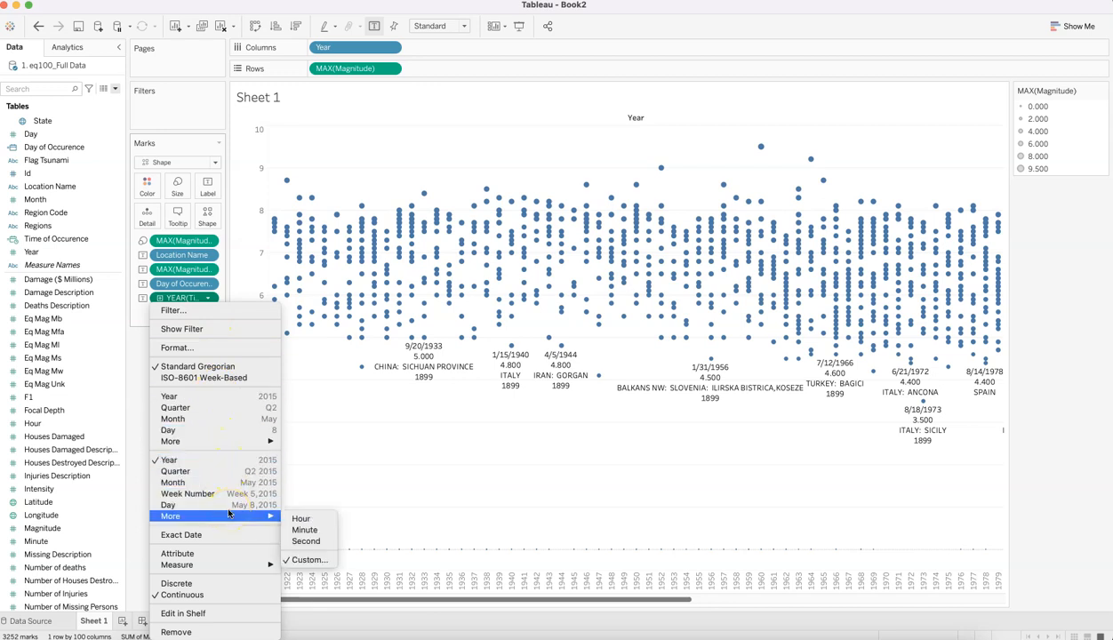
click(210, 583)
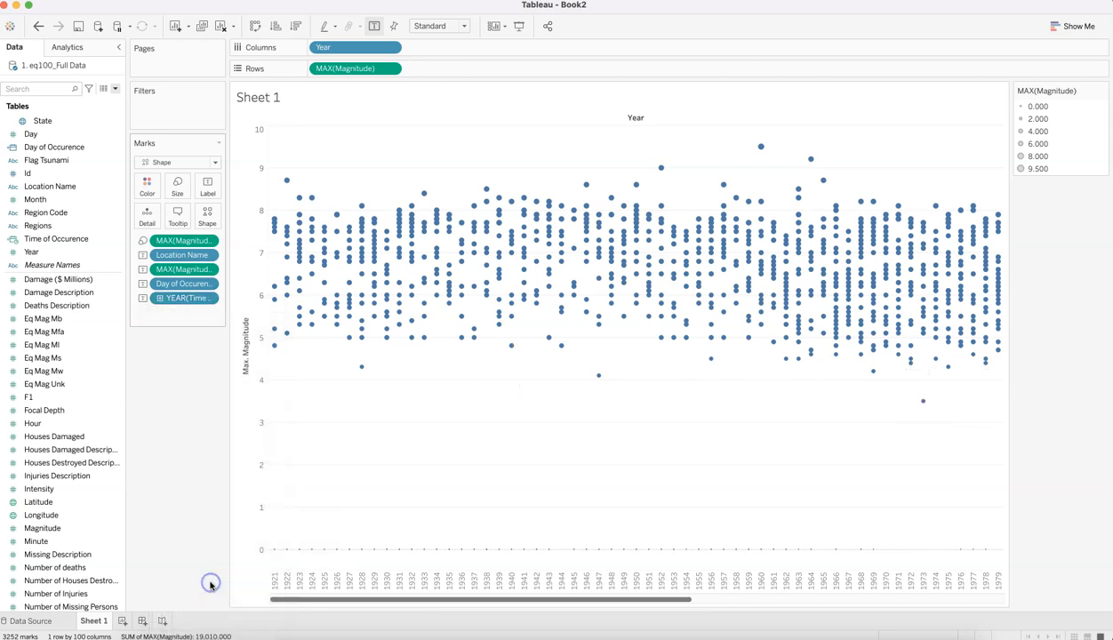
click(209, 298)
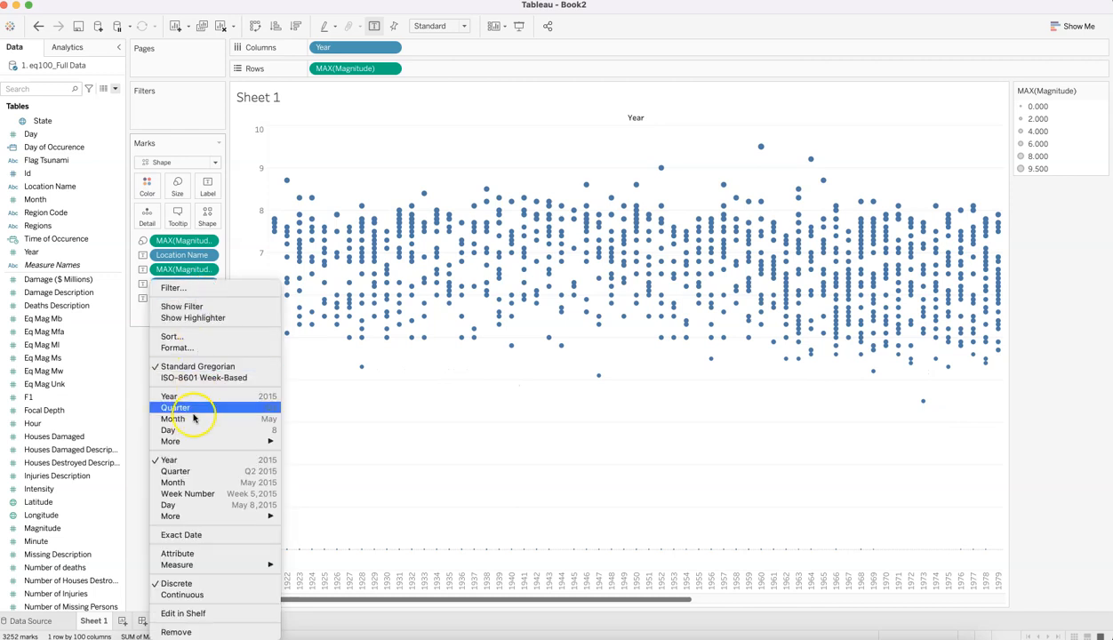
mouse_move(205, 442)
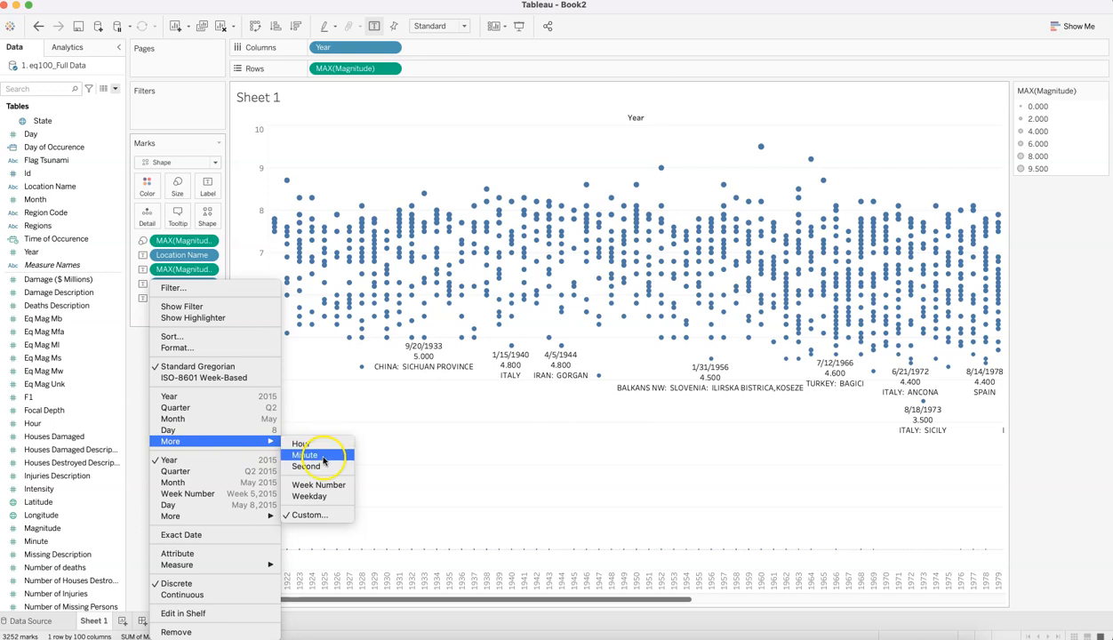
click(217, 537)
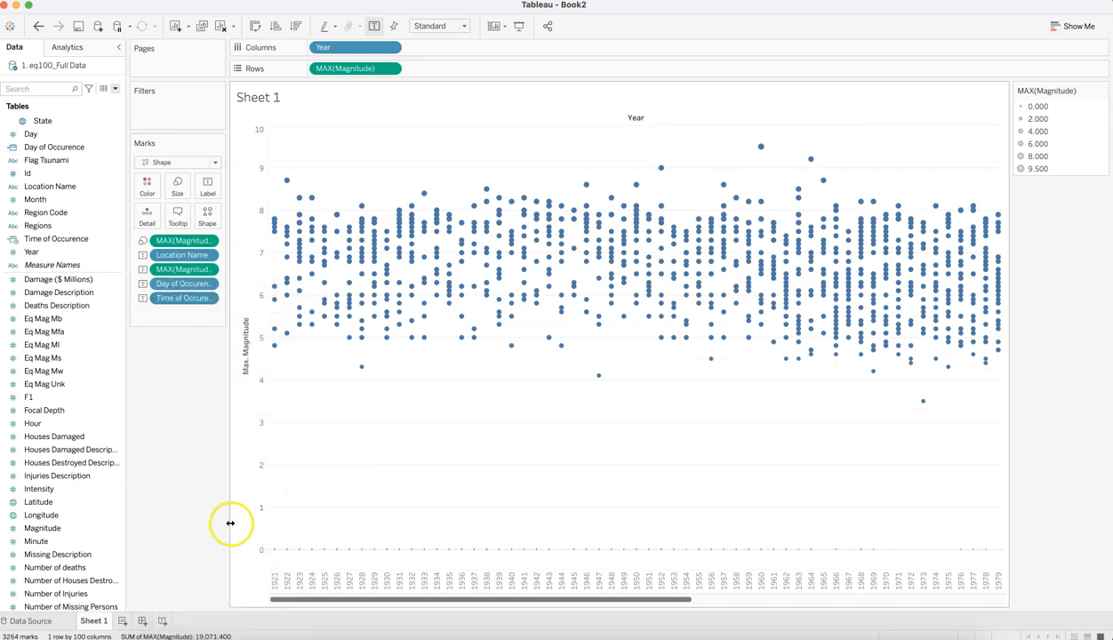
Hide the mark labels on the chart and check the tooltips of several marks.
mouse_move(363, 372)
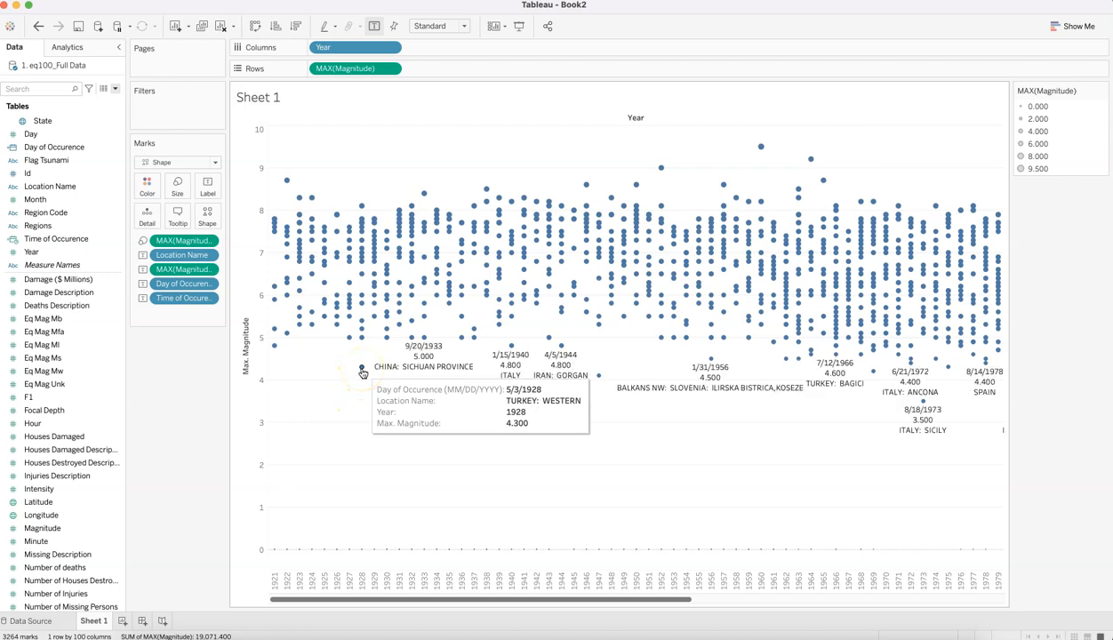
mouse_move(389, 331)
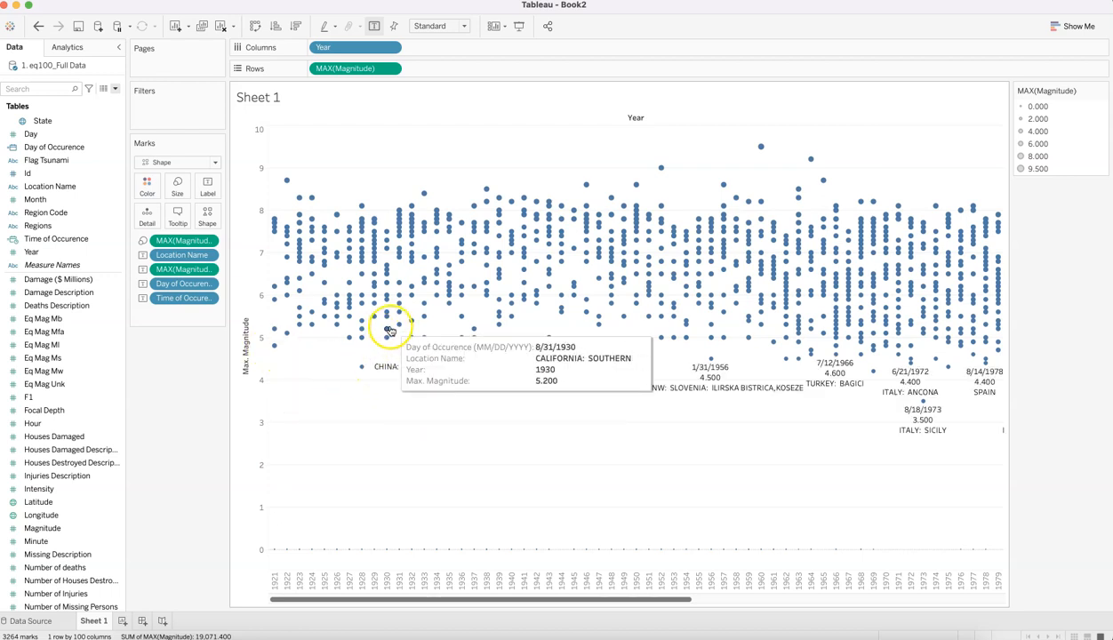
click(207, 187)
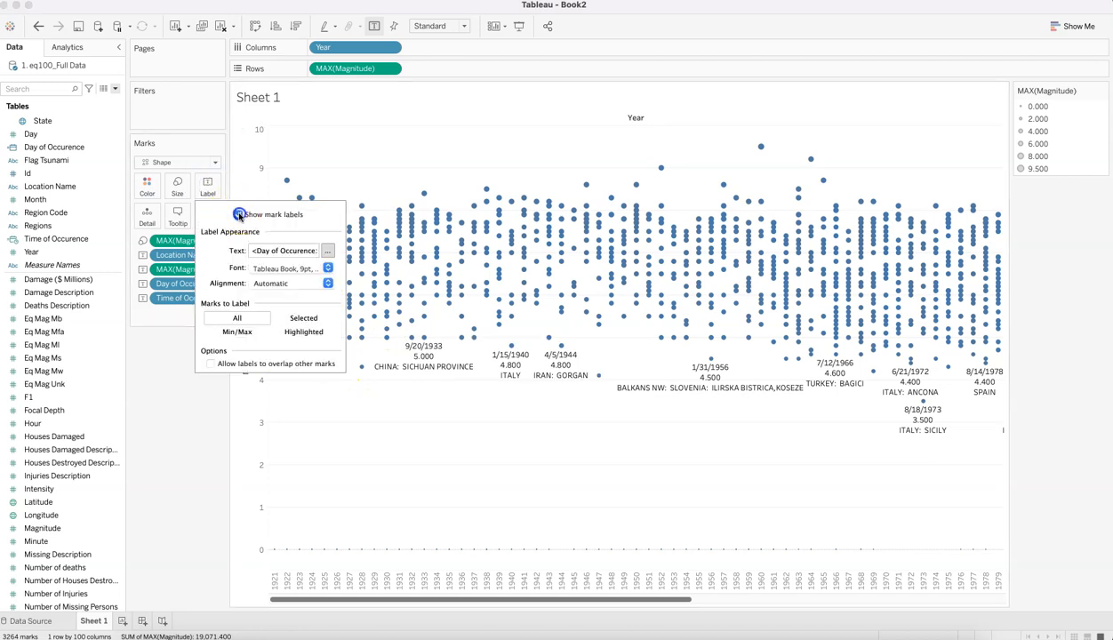
click(239, 216)
click(174, 497)
mouse_move(361, 344)
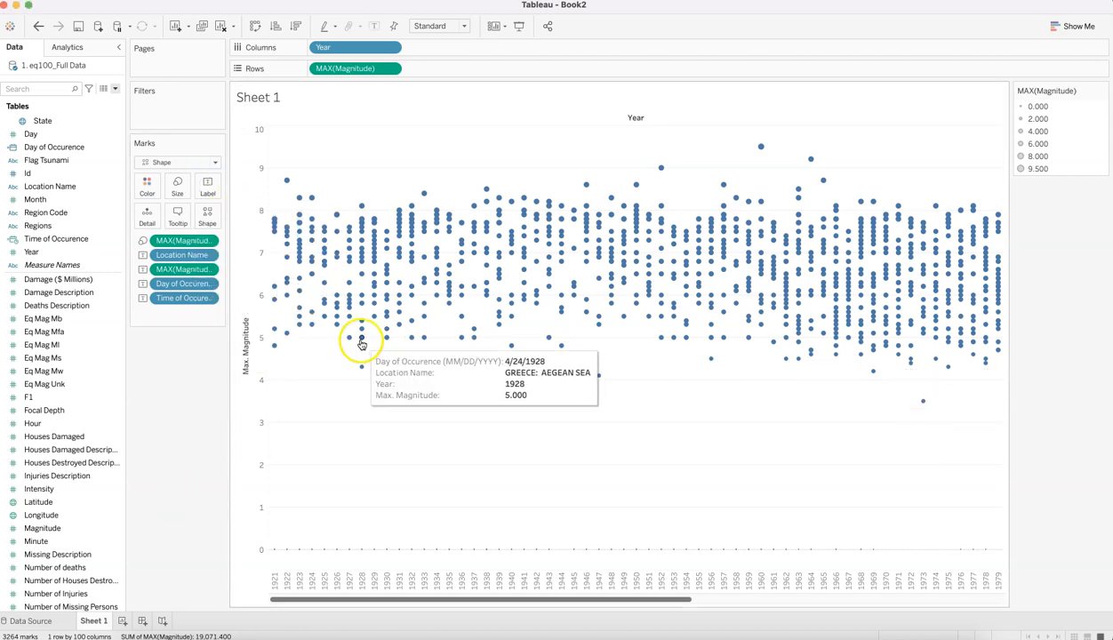
Insert the Time of Occurence field on a new line below Day of Occurence in the chart's tooltip.
click(183, 219)
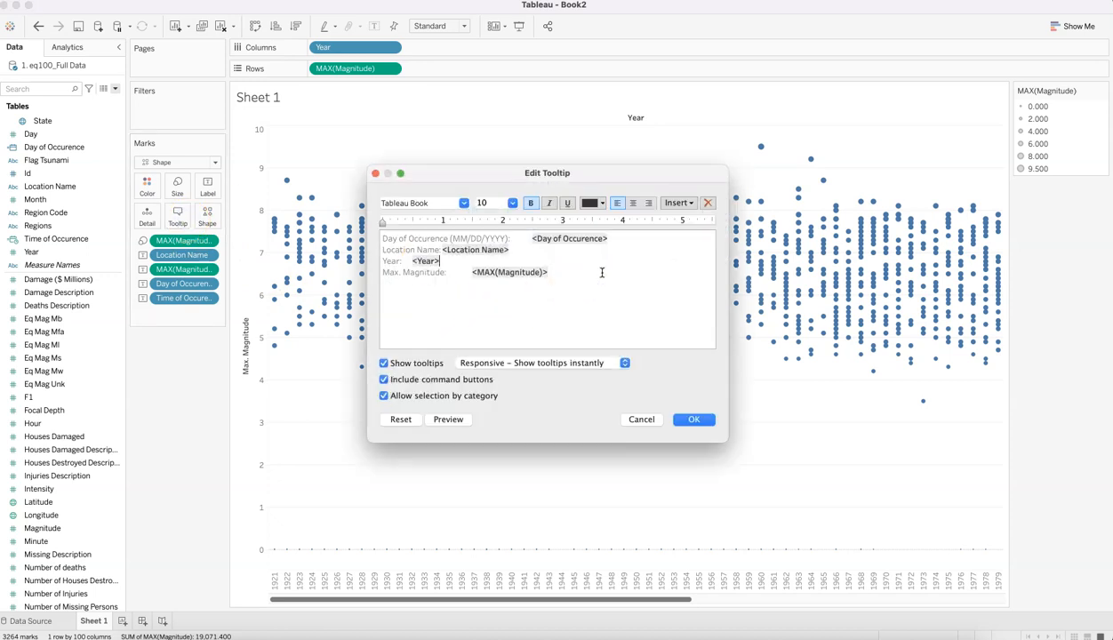
key(Up)
key(Up)
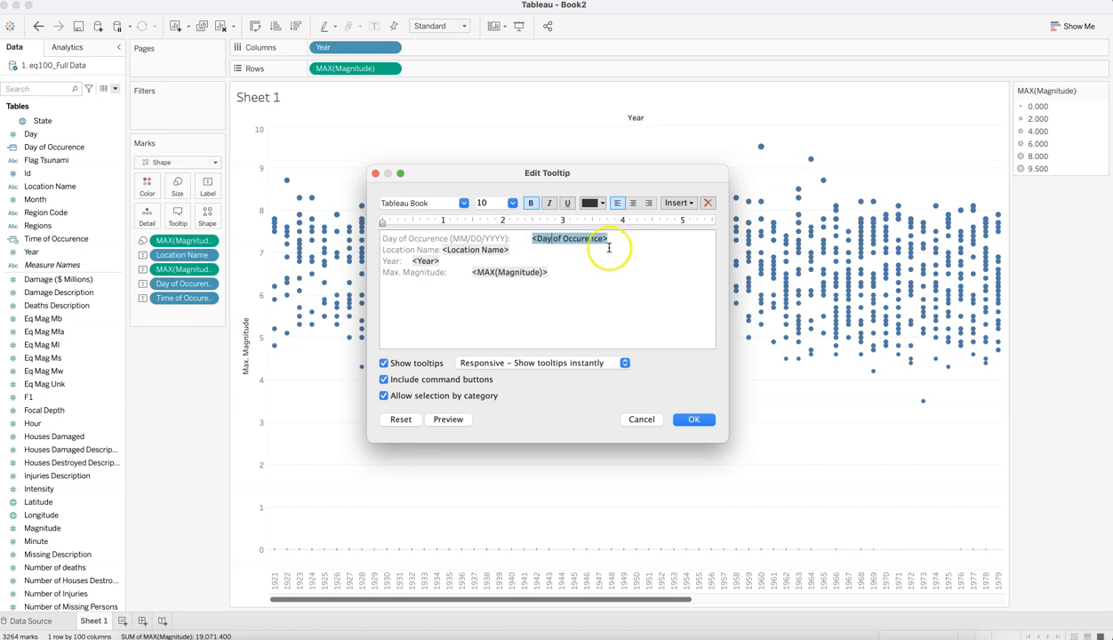
click(614, 239)
key(Return)
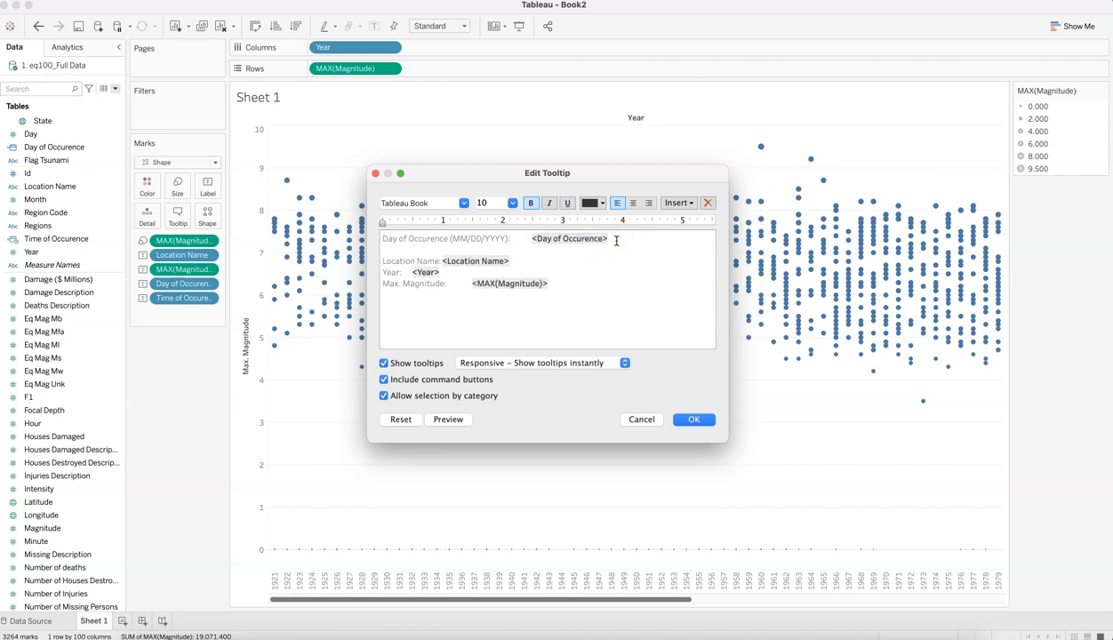
click(685, 204)
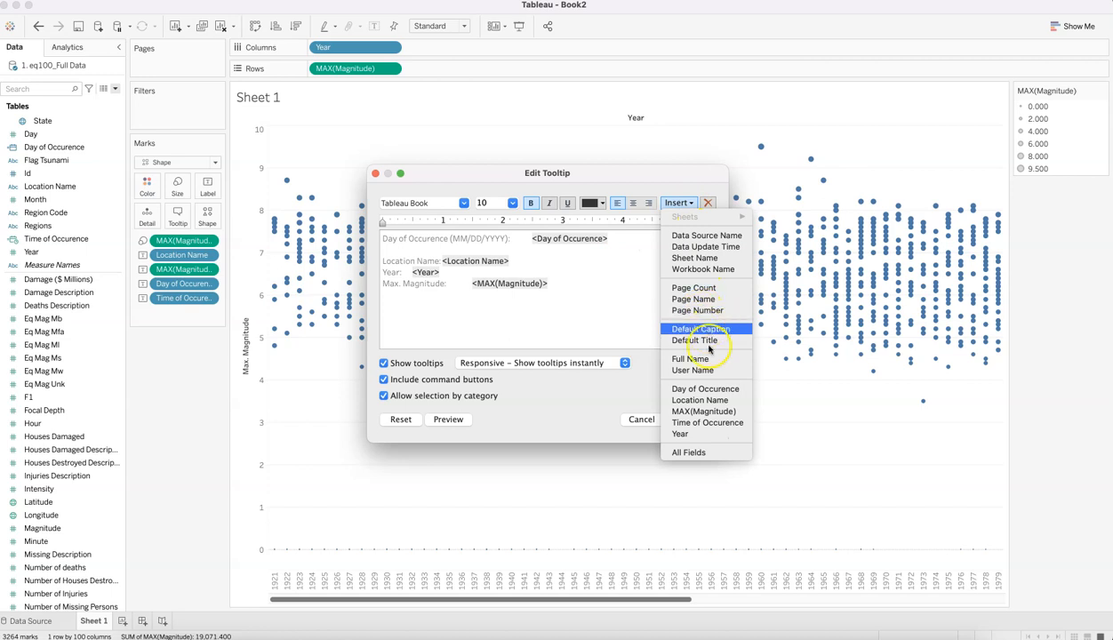
click(720, 423)
click(540, 285)
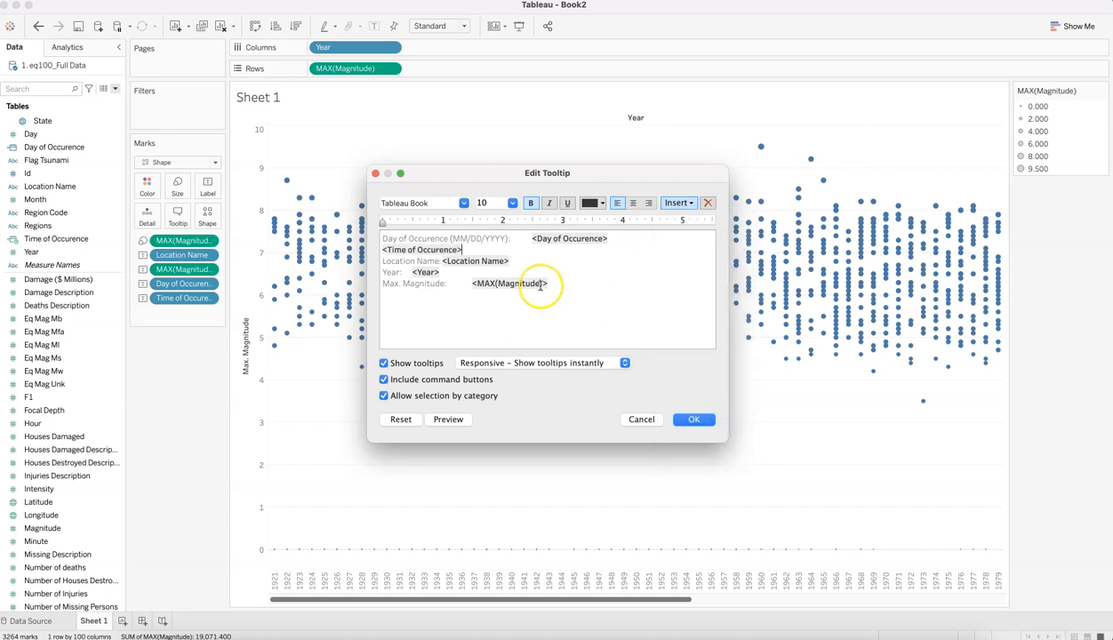
text(Time of)
key(BackSpace)
key(BackSpace)
key(BackSpace)
key(BackSpace)
key(BackSpace)
key(BackSpace)
key(BackSpace)
key(BackSpace)
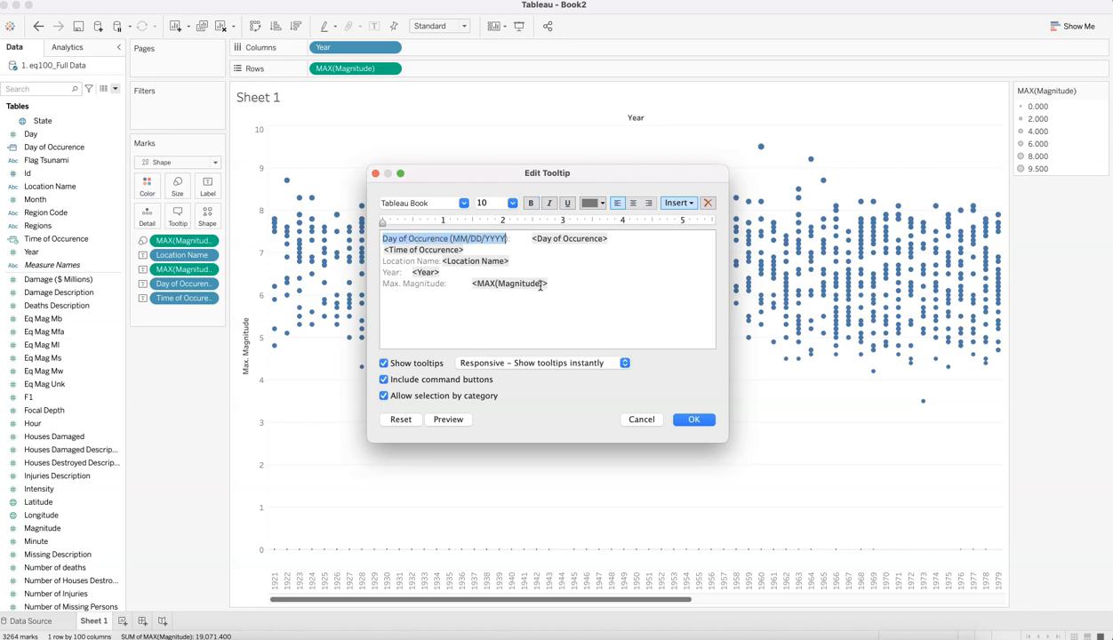
Label the new tooltip line "Time of Occurence (HH:MM:SS):", reusing the Day of Occurence label's text and formatting.
key(Down)
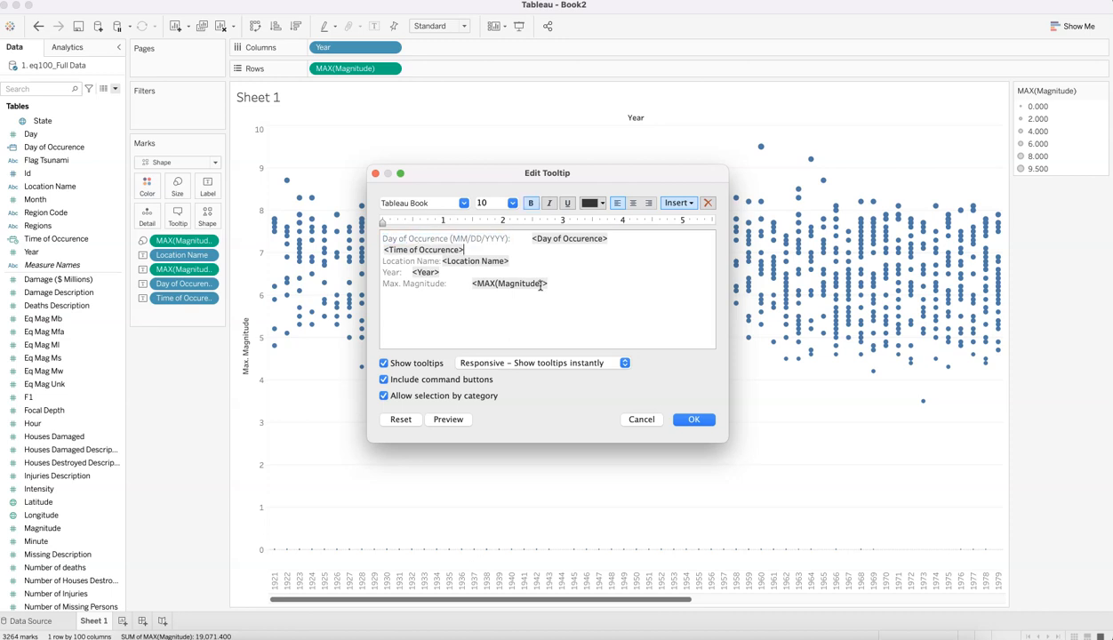
text(Day of Occurence (MM/DD/YYYY):)
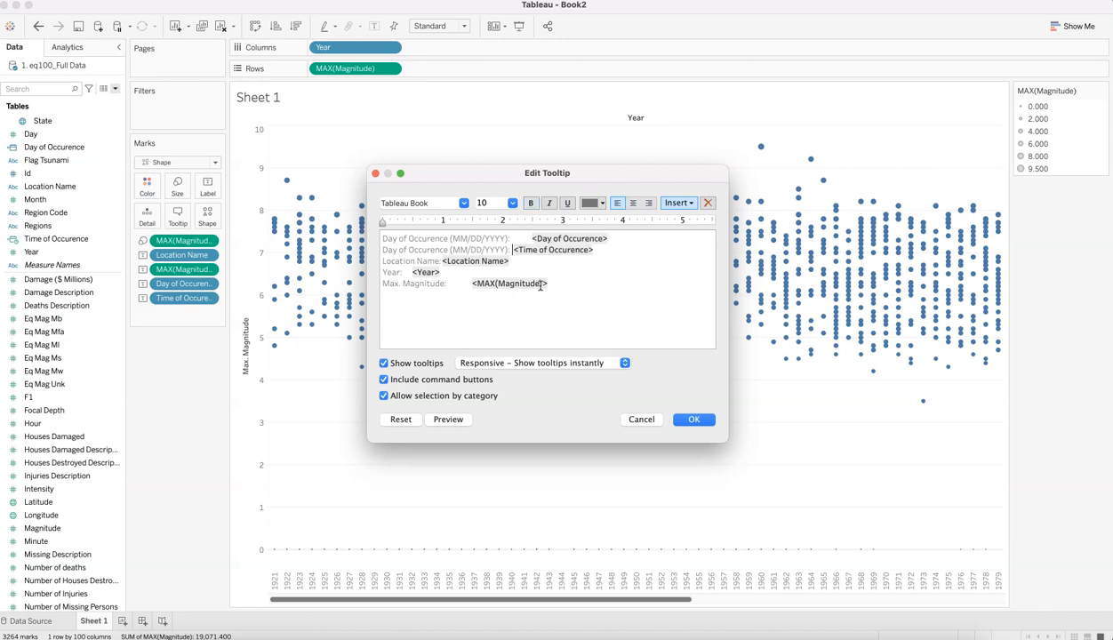
click(395, 246)
key(BackSpace)
key(BackSpace)
key(BackSpace)
text(Time)
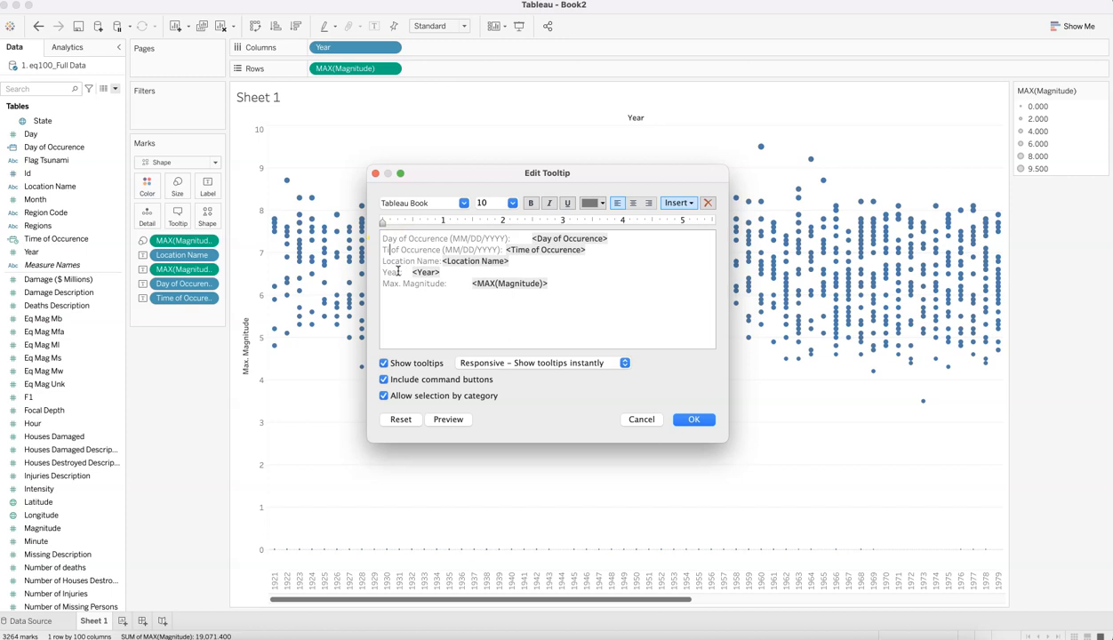
drag(457, 250, 502, 252)
text(HH)
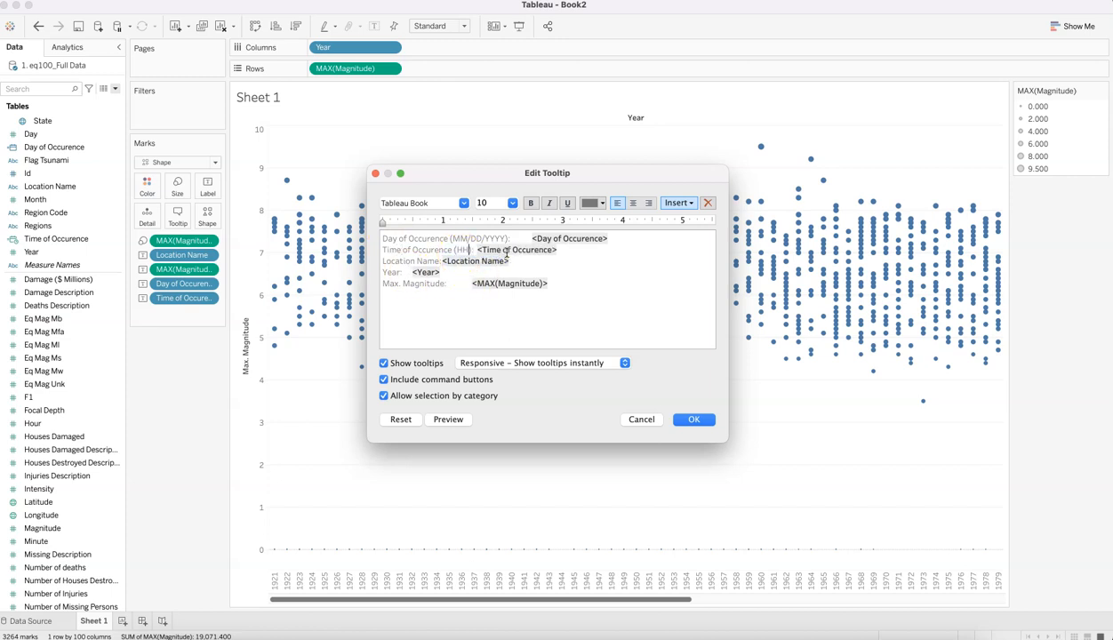
text(:MM:SS)
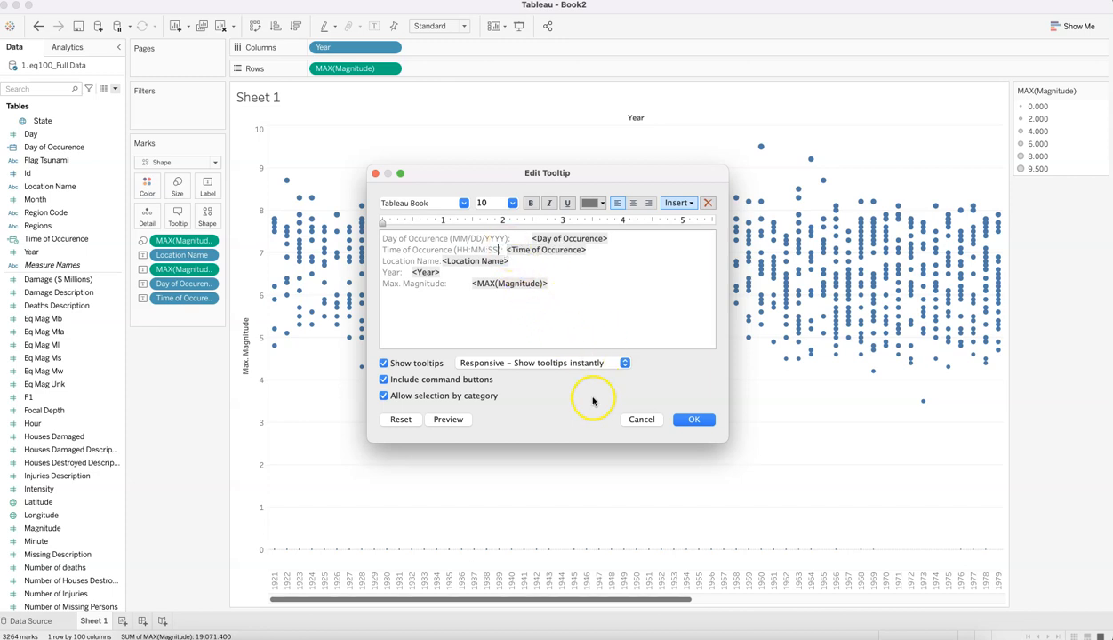
Preview the edited tooltip and apply its changes to the chart.
click(450, 420)
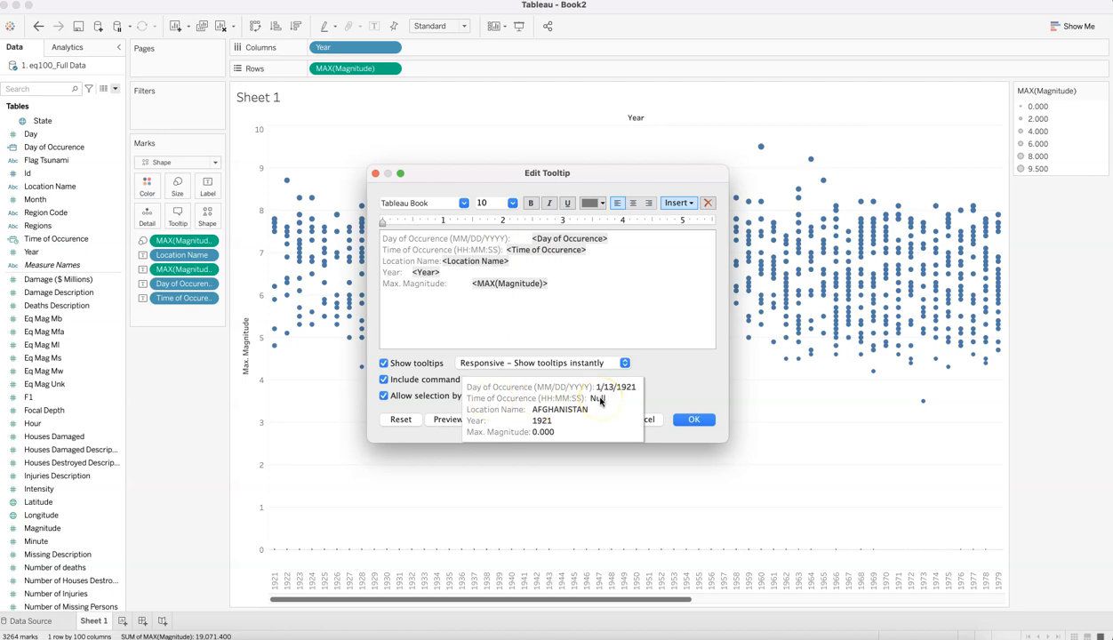
click(587, 269)
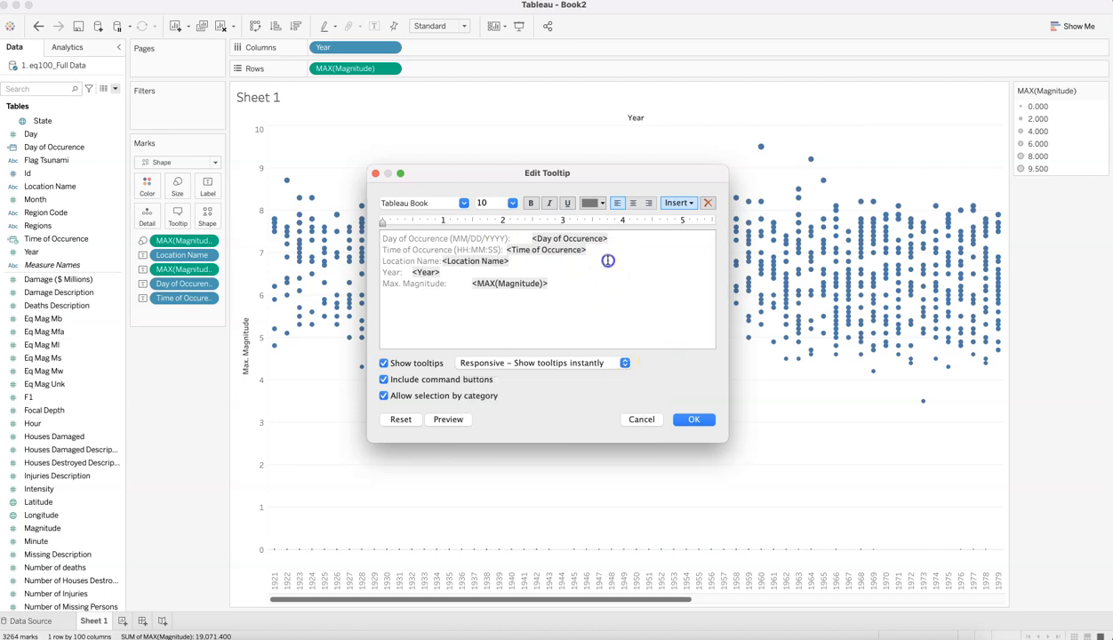
click(693, 422)
drag(401, 251, 563, 248)
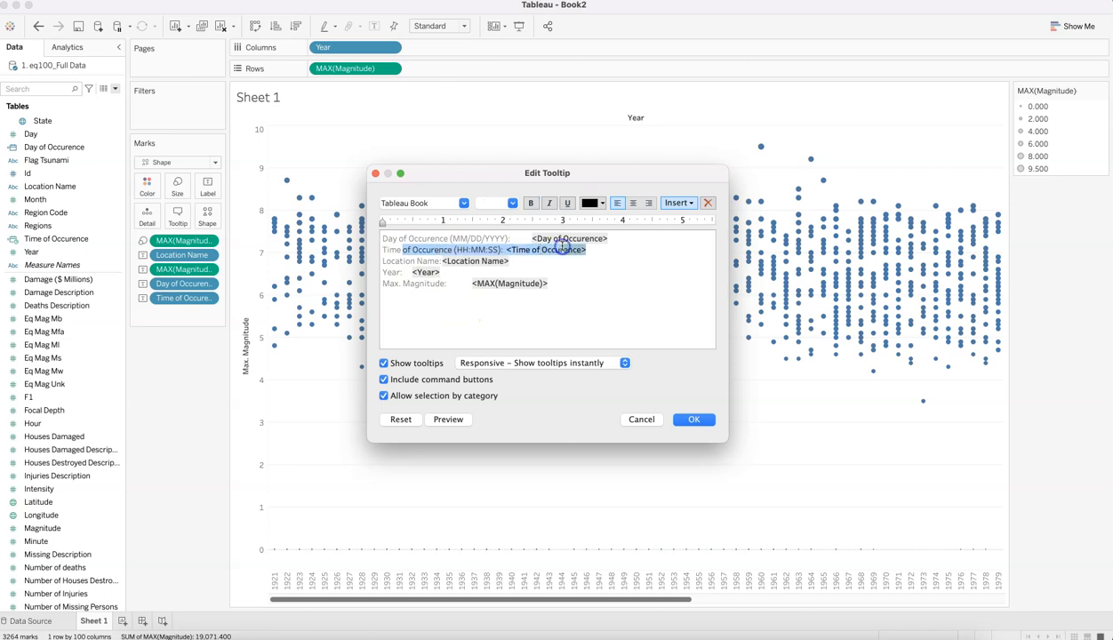
click(610, 254)
click(688, 420)
click(684, 421)
Create a new worksheet and place Time of Occurence on its rows.
click(206, 468)
click(103, 261)
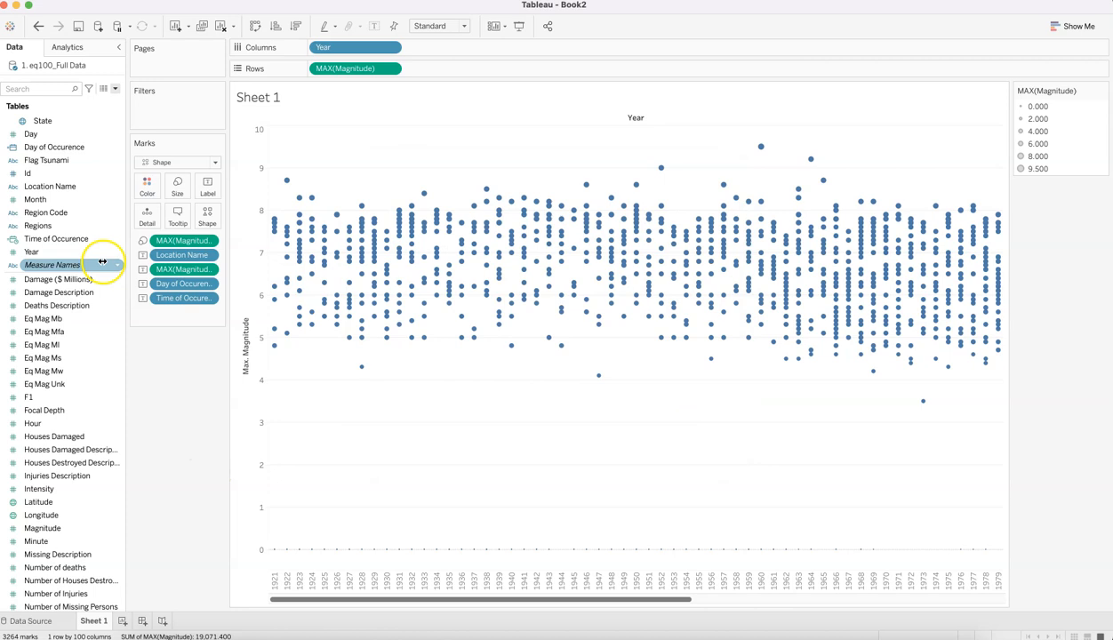
click(114, 240)
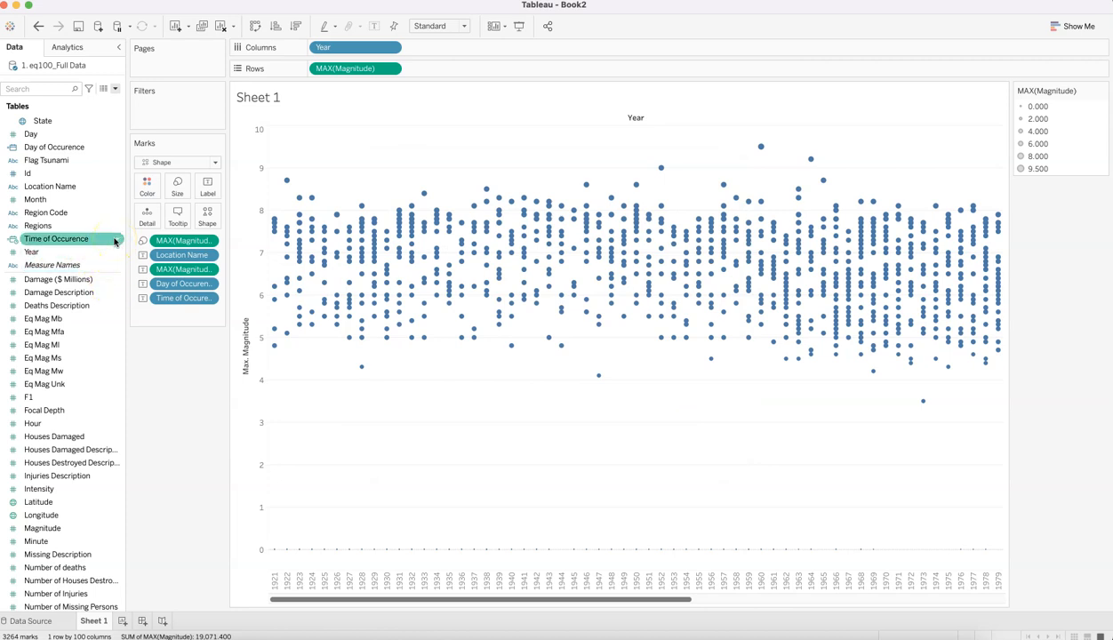
click(123, 621)
click(87, 213)
drag(89, 237, 368, 71)
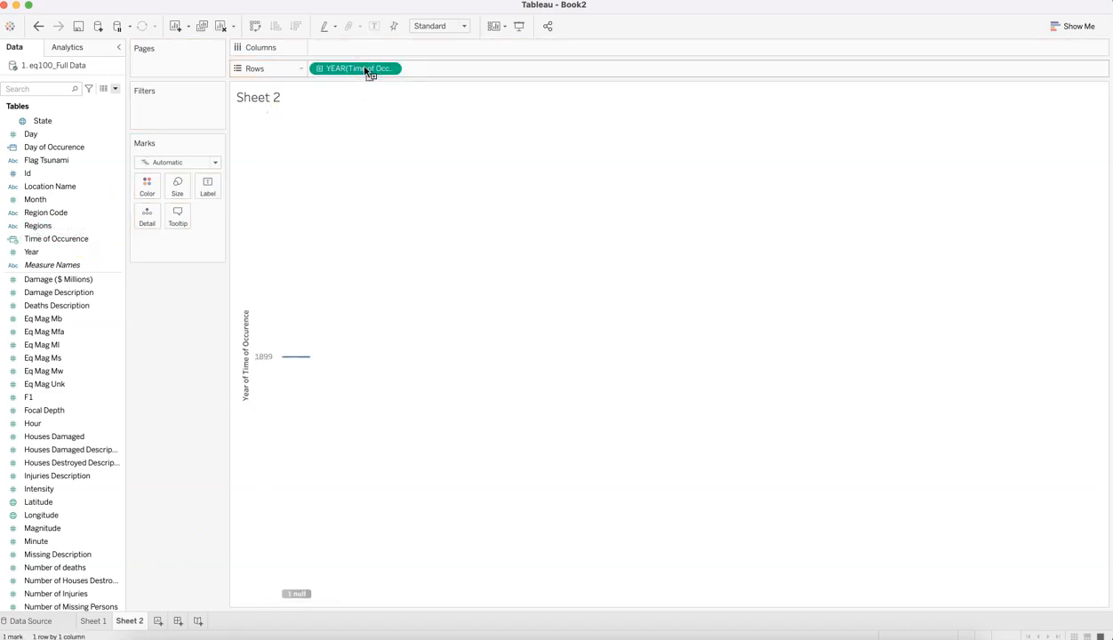
Set Time of Occurence on the rows to a discrete exact date.
click(390, 68)
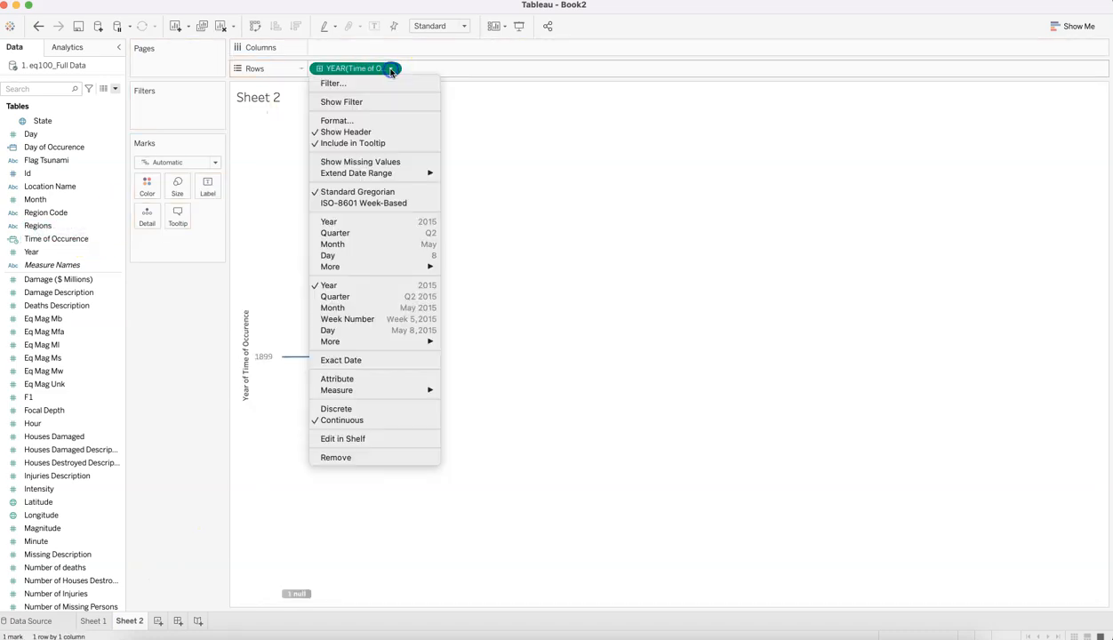
click(384, 409)
click(390, 68)
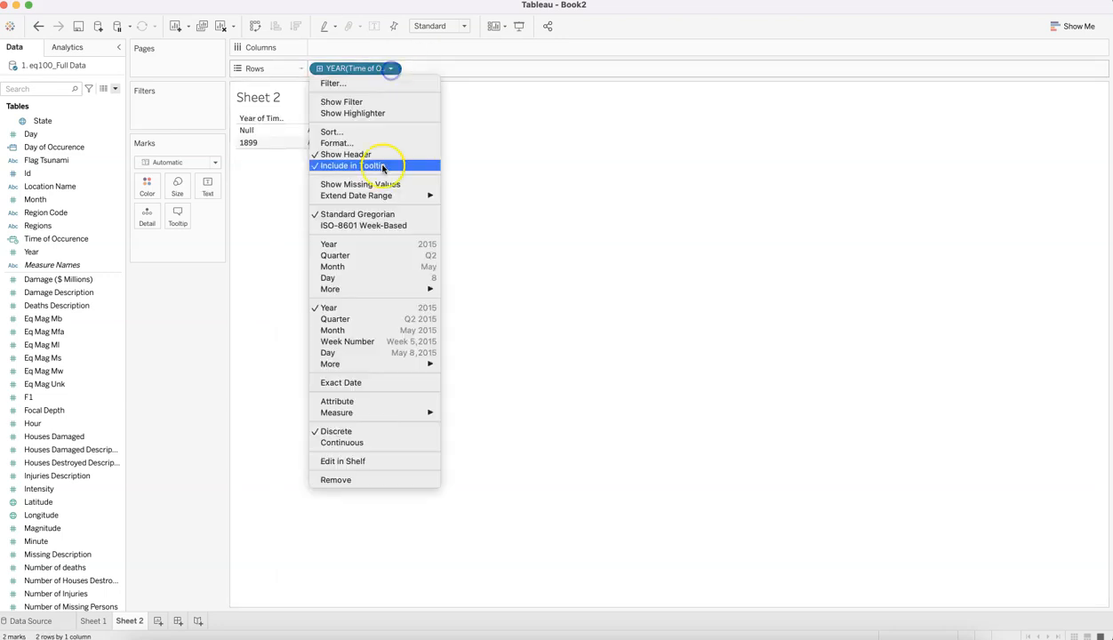
click(367, 382)
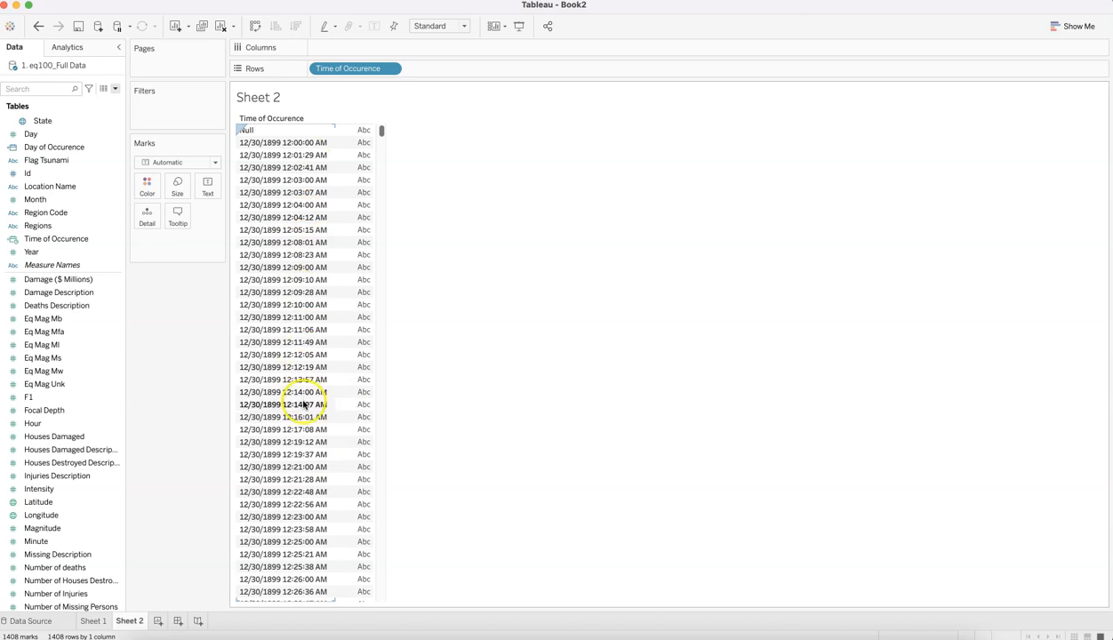
Try showing Time of Occurence on the rows by its hour date part.
click(392, 69)
click(384, 258)
click(458, 263)
Set the row field's custom date detail to Exact Date and make it discrete.
click(391, 68)
click(393, 278)
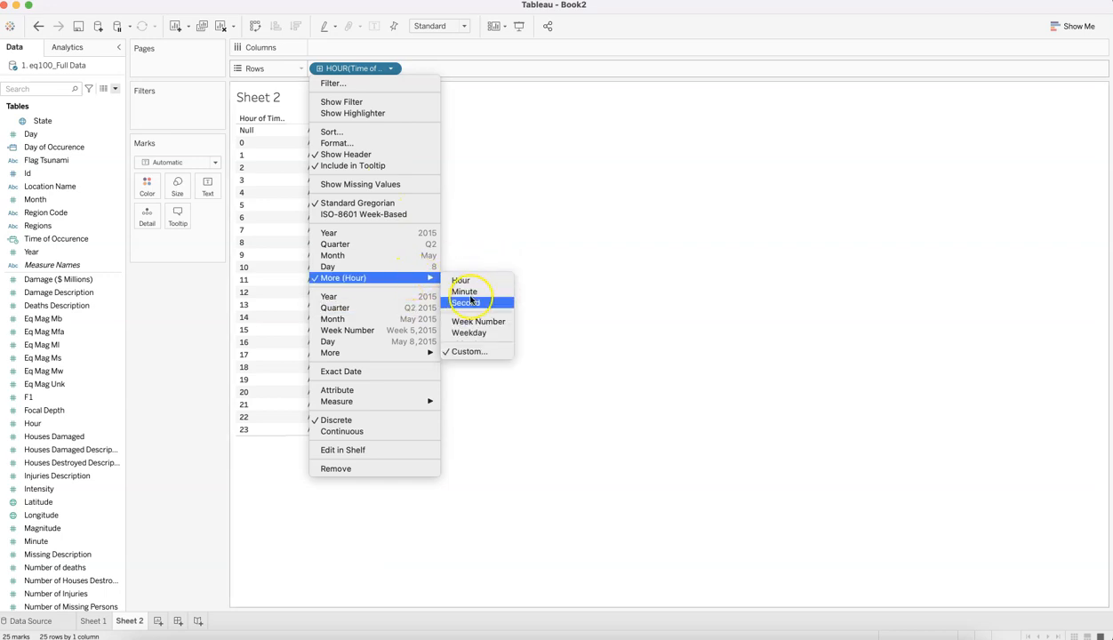
click(474, 352)
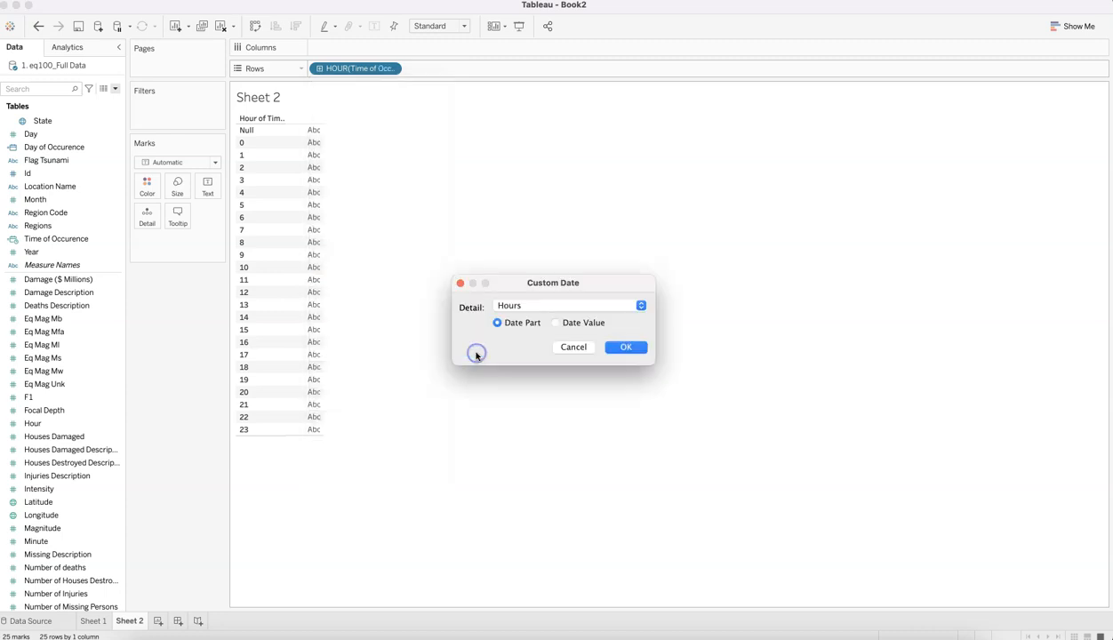
click(579, 307)
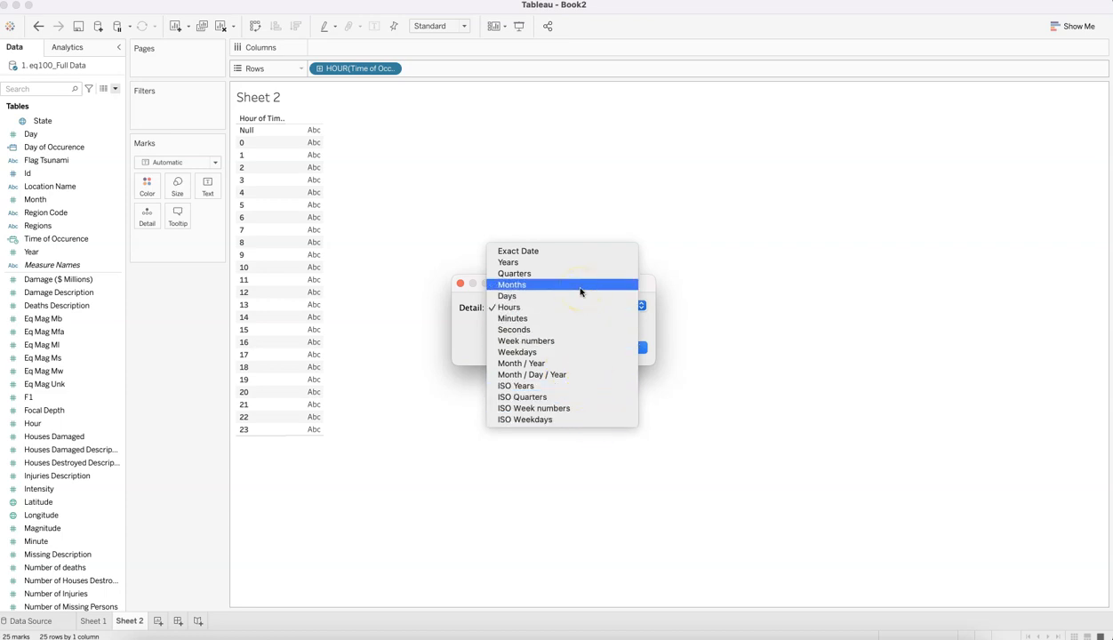
click(573, 250)
click(626, 348)
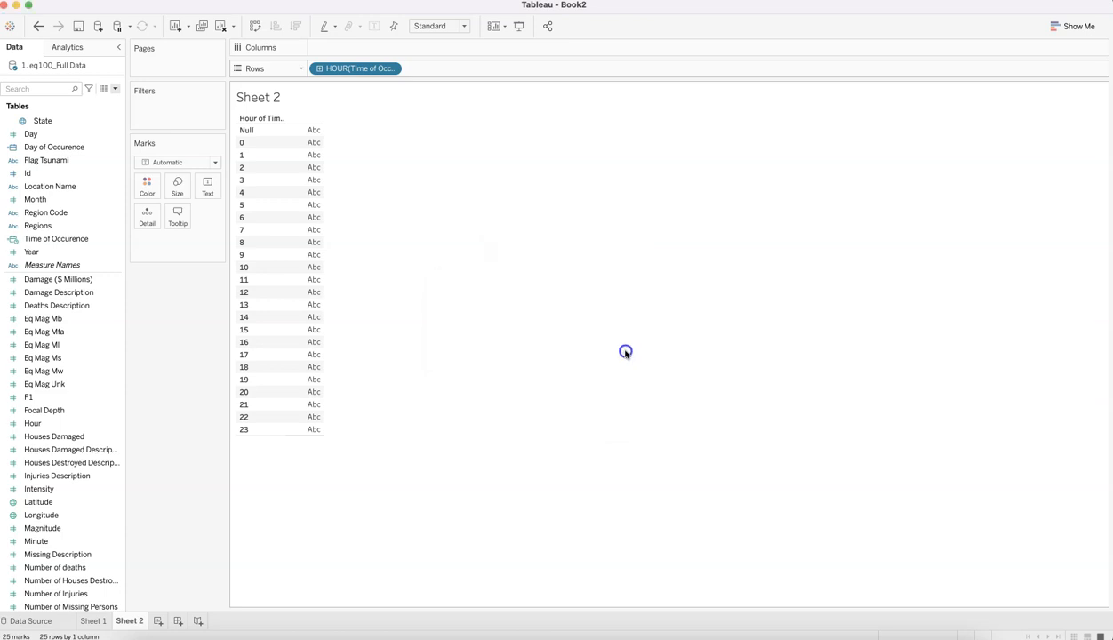
click(393, 70)
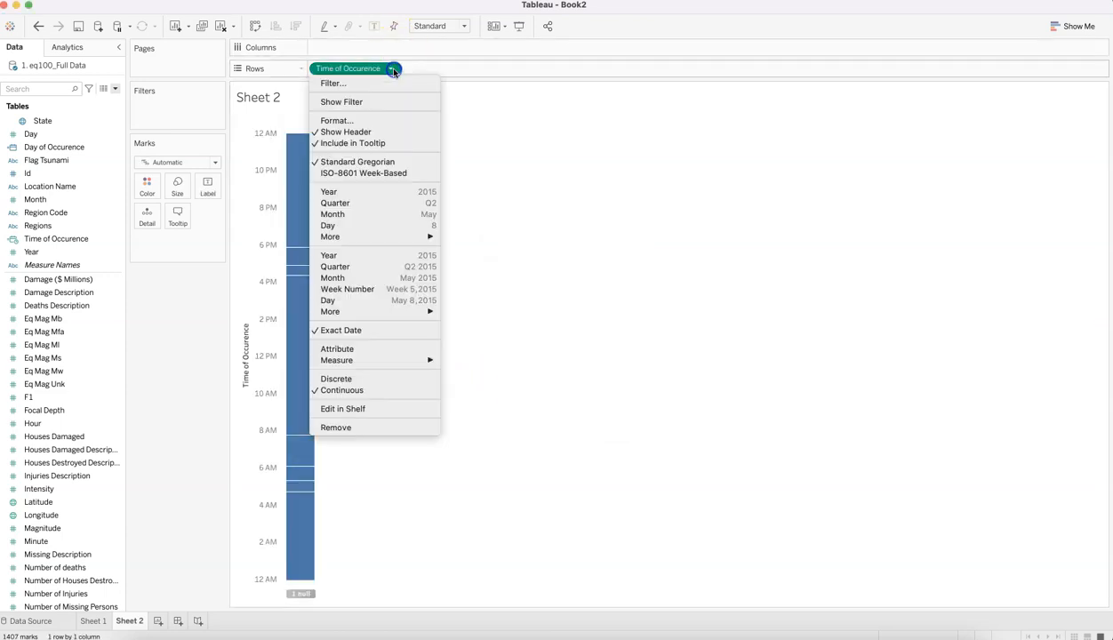
click(377, 379)
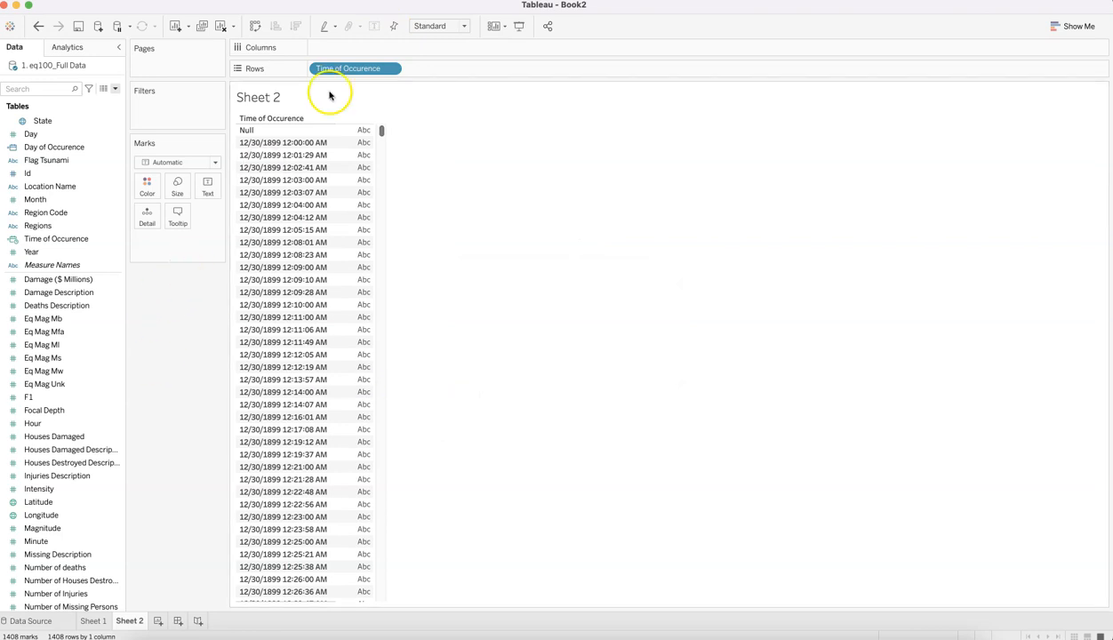
Give Time of Occurence the custom pane date format HH:MM:SS.
click(391, 69)
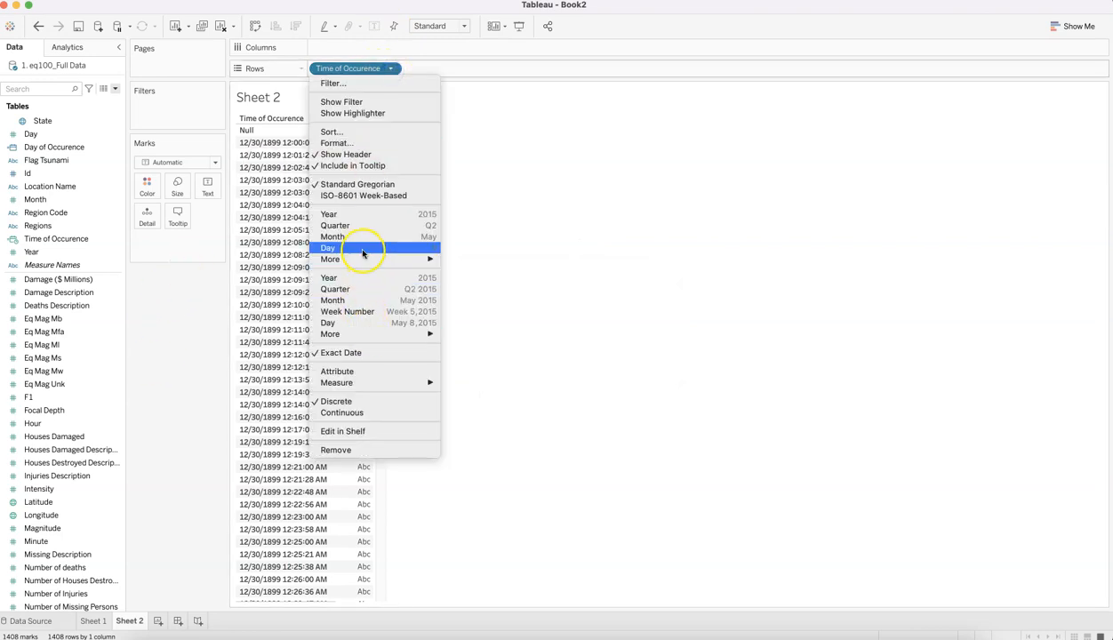
click(378, 143)
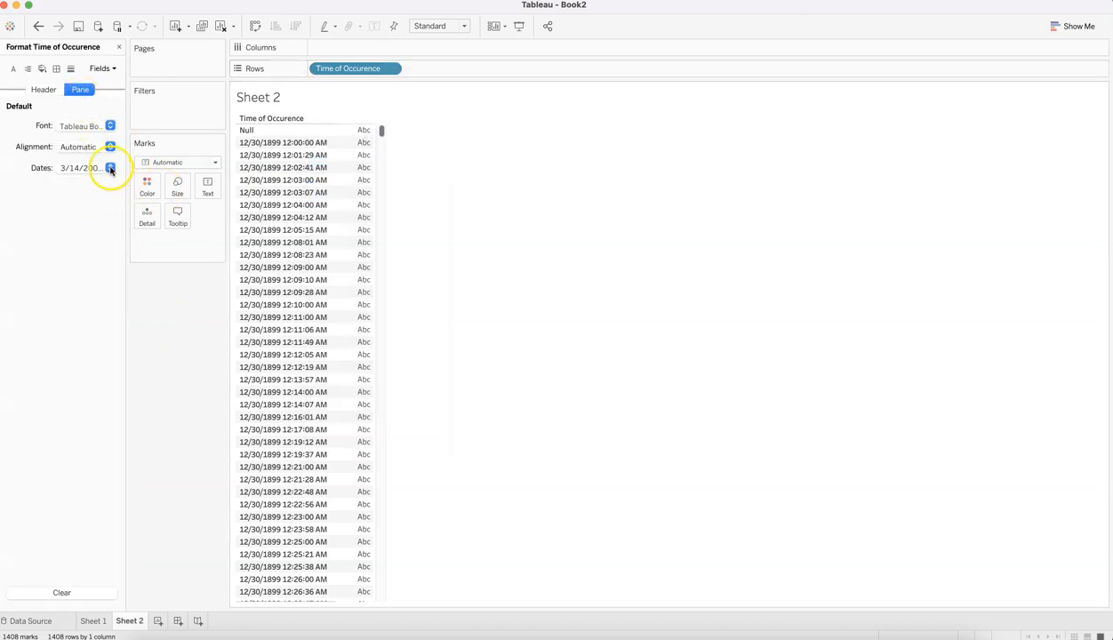
click(110, 168)
click(100, 249)
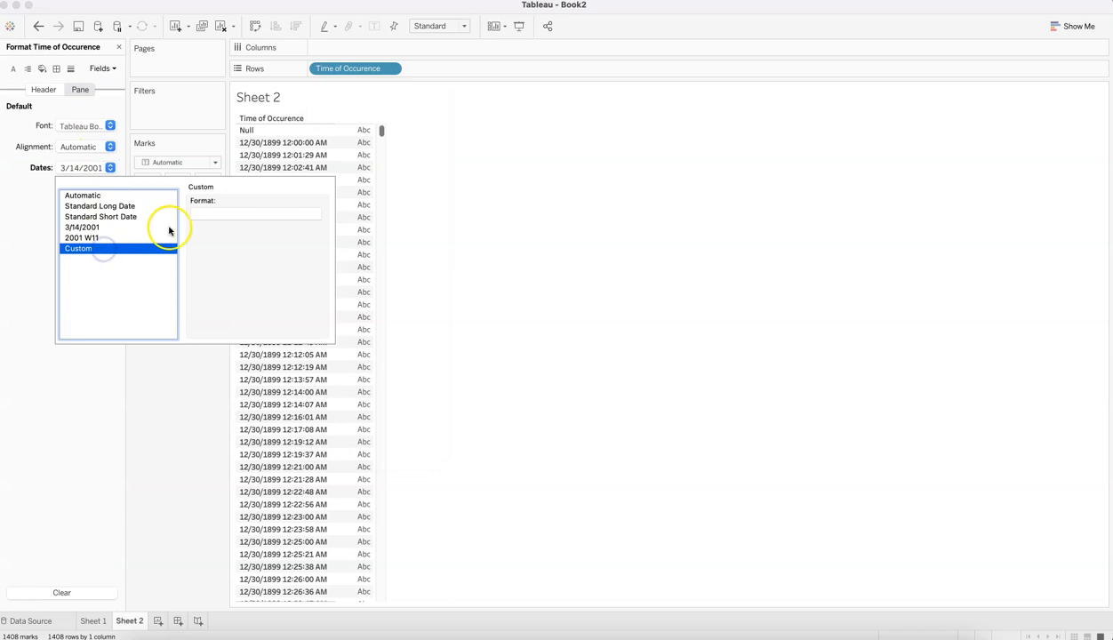
click(208, 213)
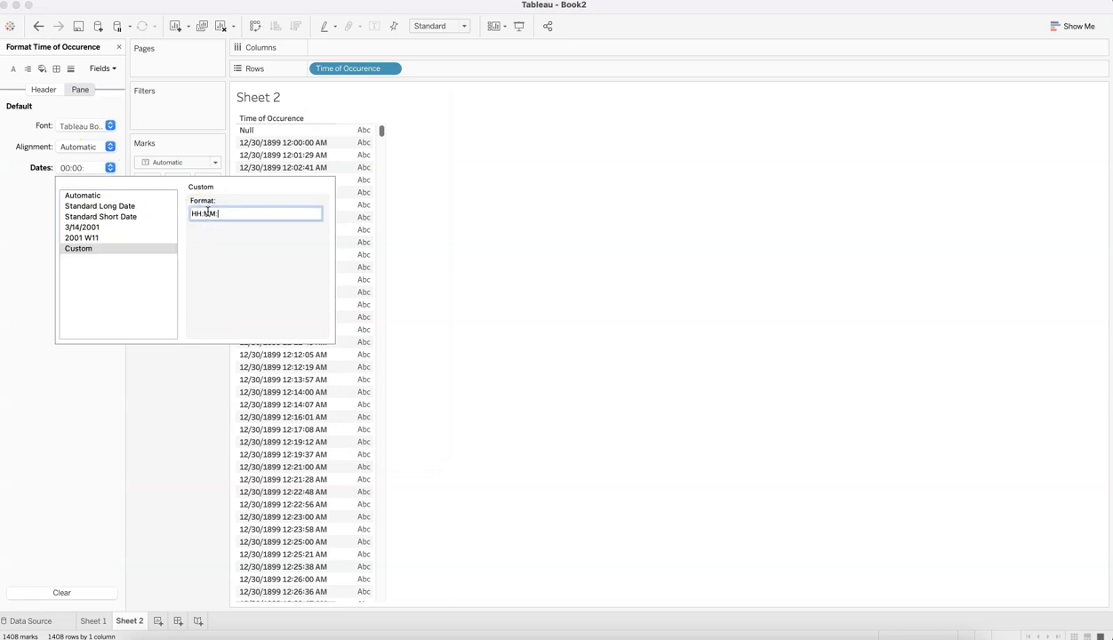
key(Return)
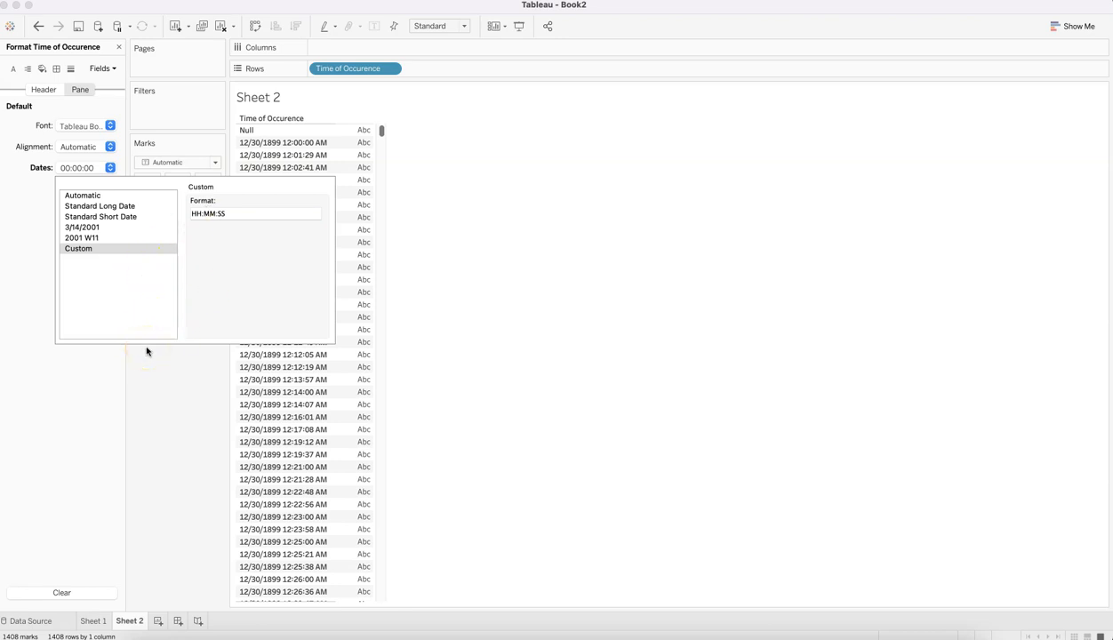
click(150, 247)
click(248, 217)
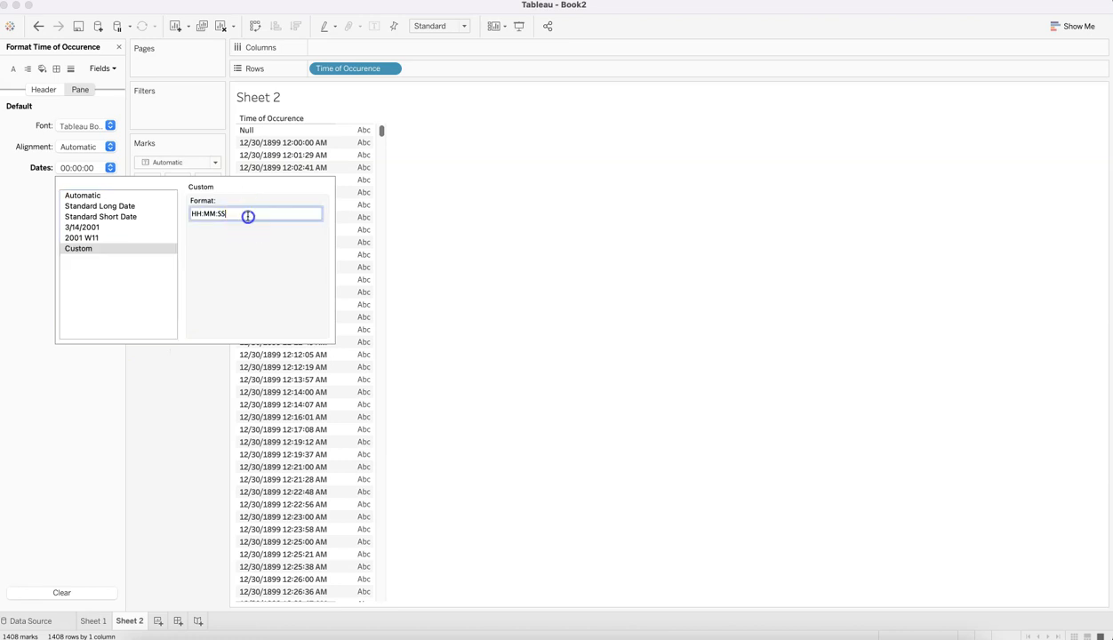
click(180, 402)
Set the header date format of Time of Occurence on Sheet 2 to Custom with the format string left blank.
click(48, 88)
click(84, 90)
click(45, 91)
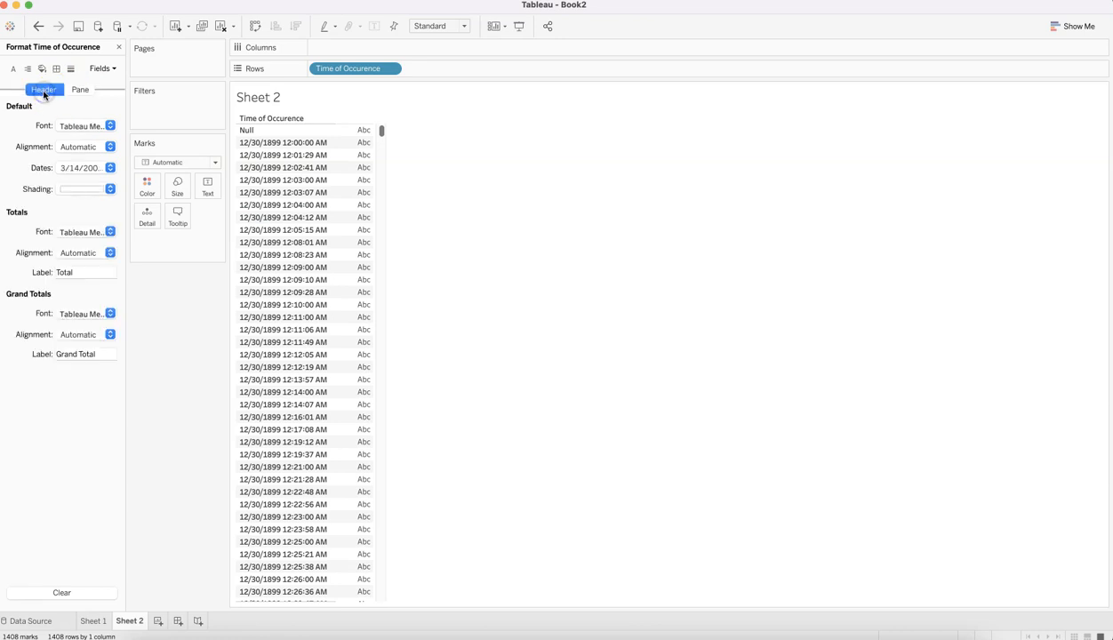
click(110, 169)
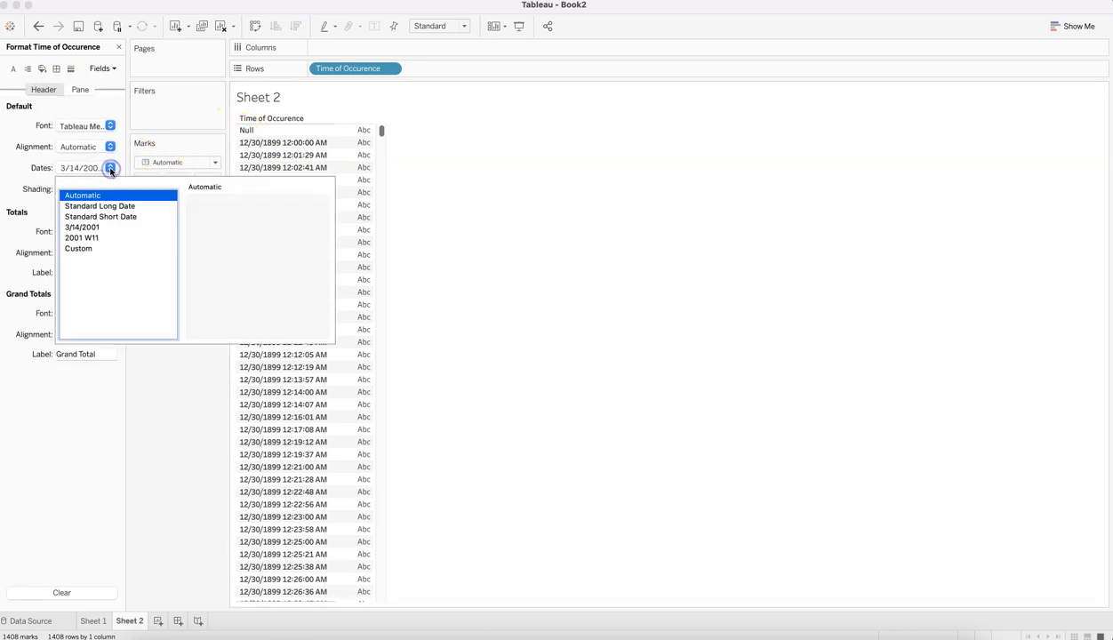
click(99, 248)
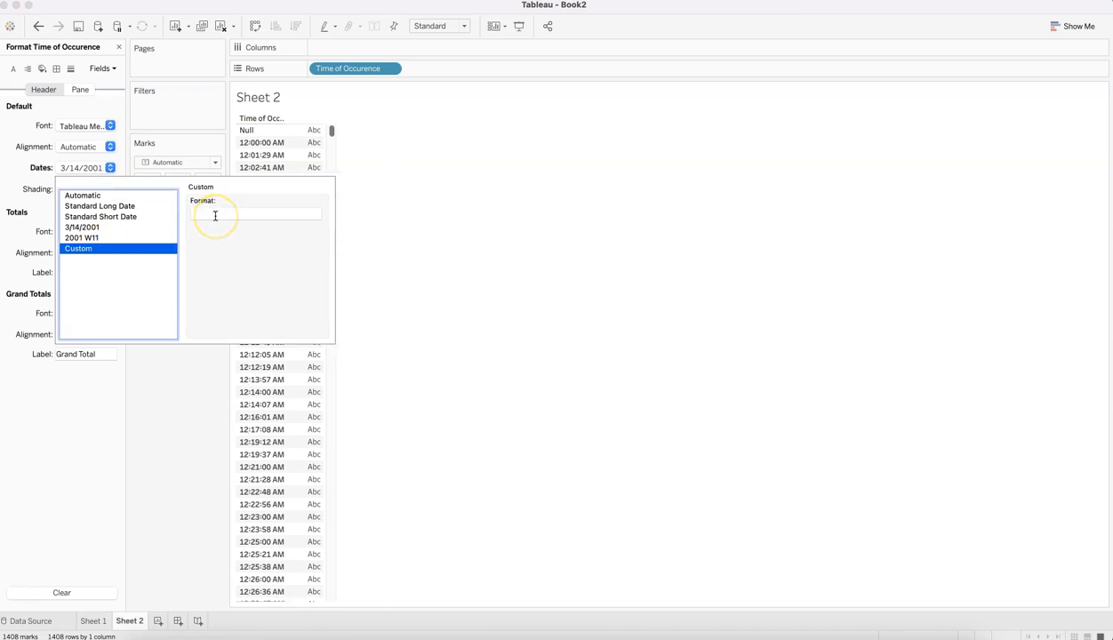
click(156, 491)
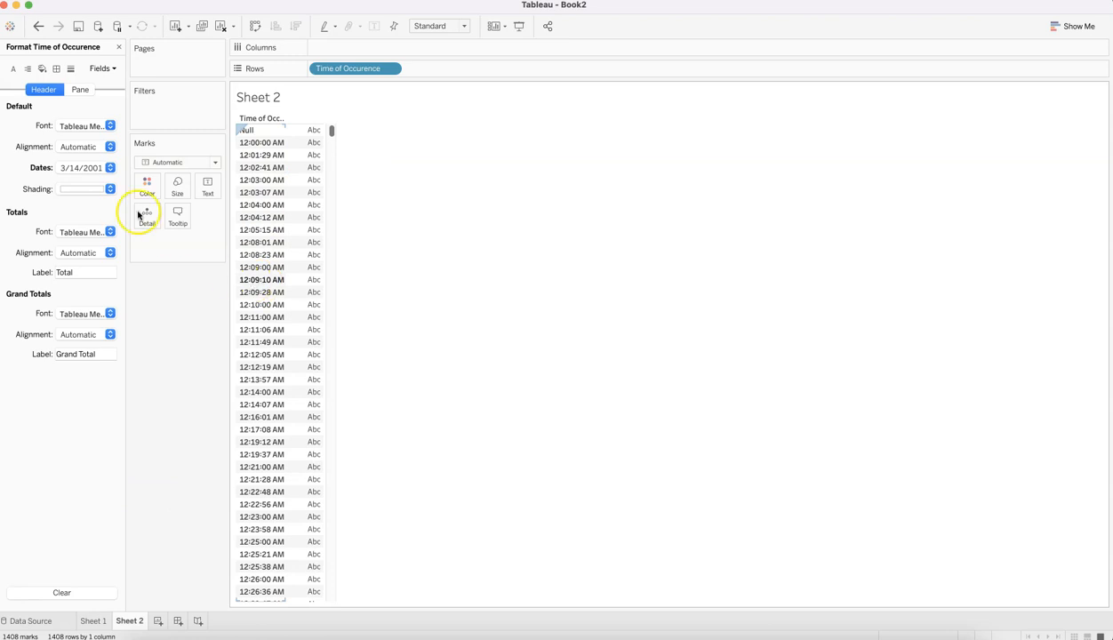
click(91, 169)
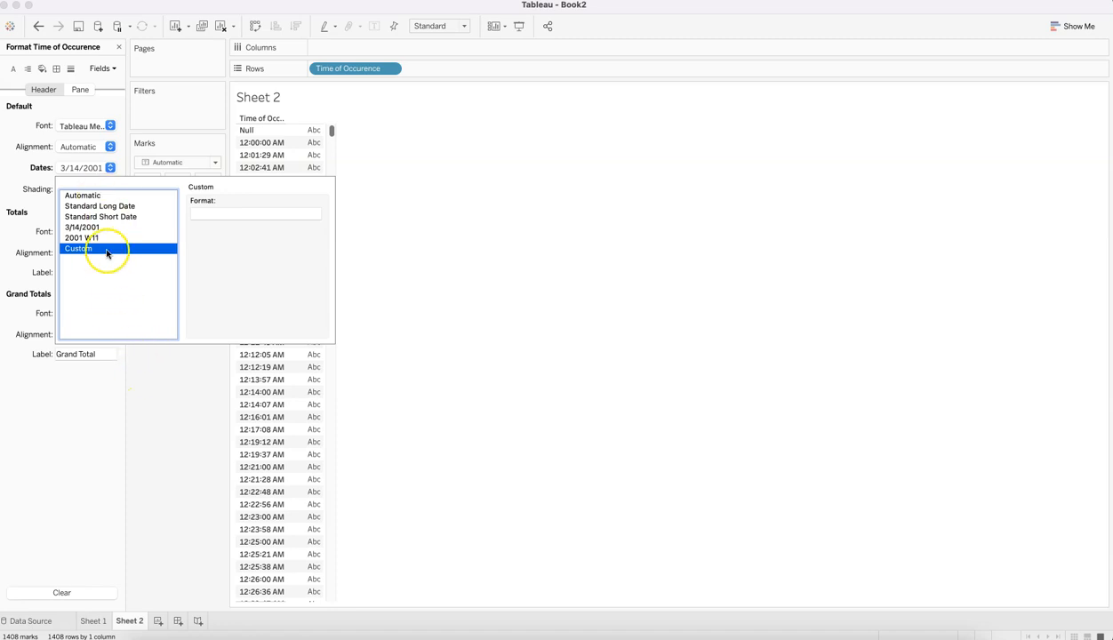
click(166, 432)
Give Time of Occurence on Sheet 1's magnitude chart the custom pane date format HH:MM:SS.
click(99, 623)
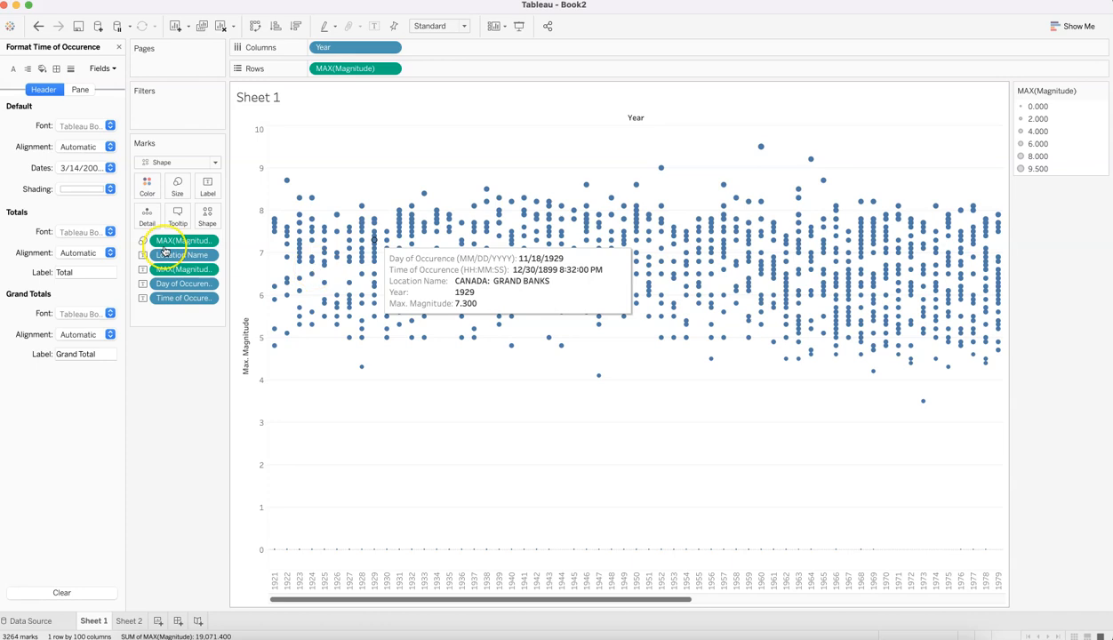
click(207, 301)
click(210, 350)
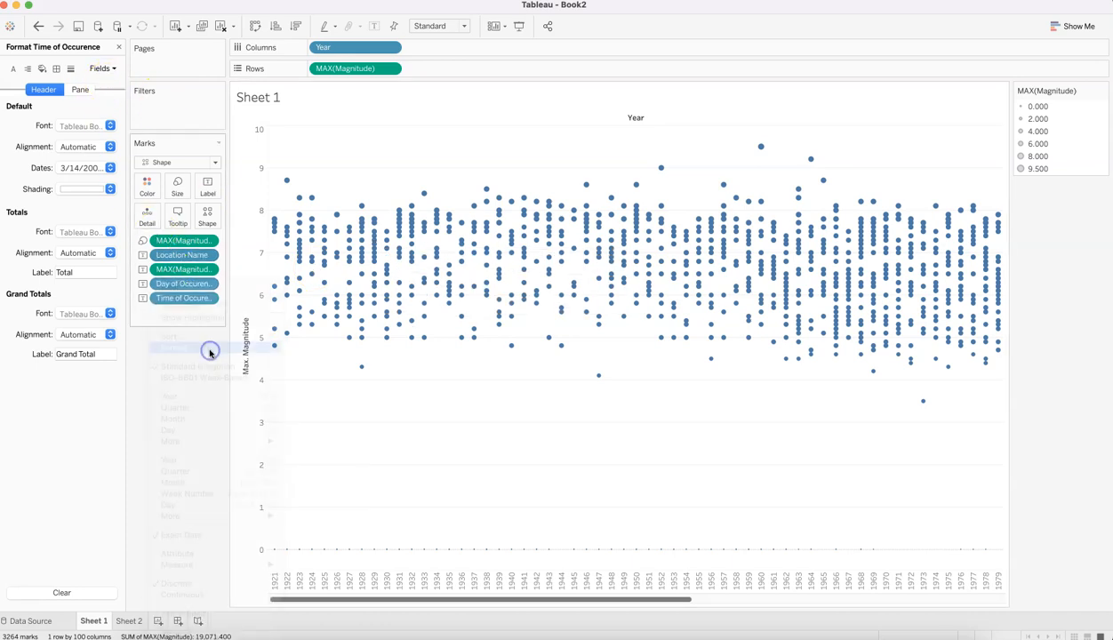
click(80, 90)
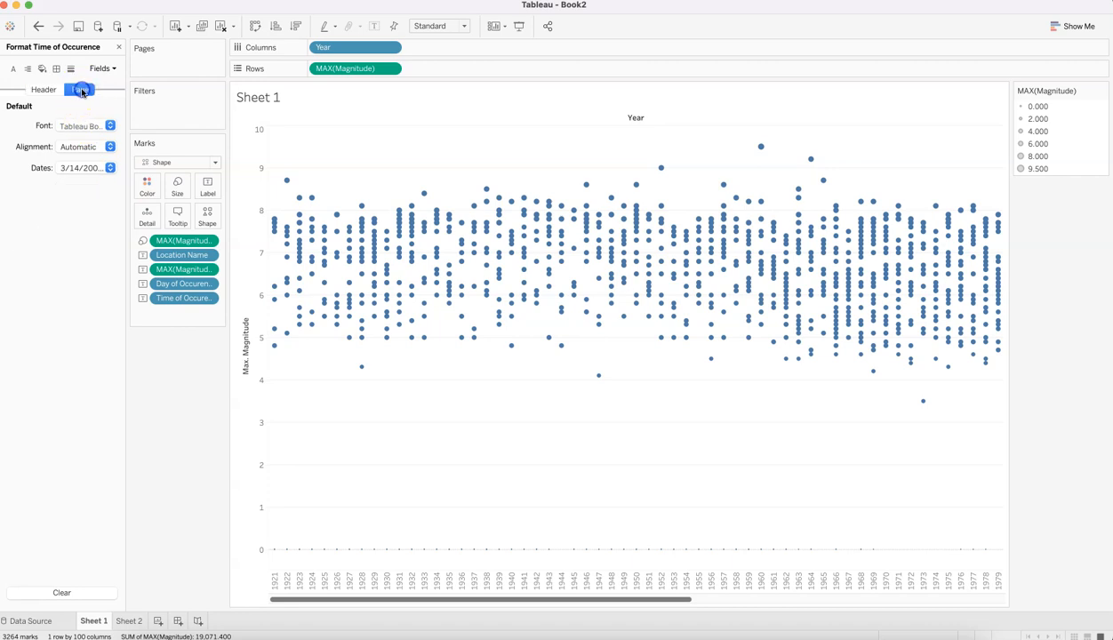
click(109, 168)
click(99, 250)
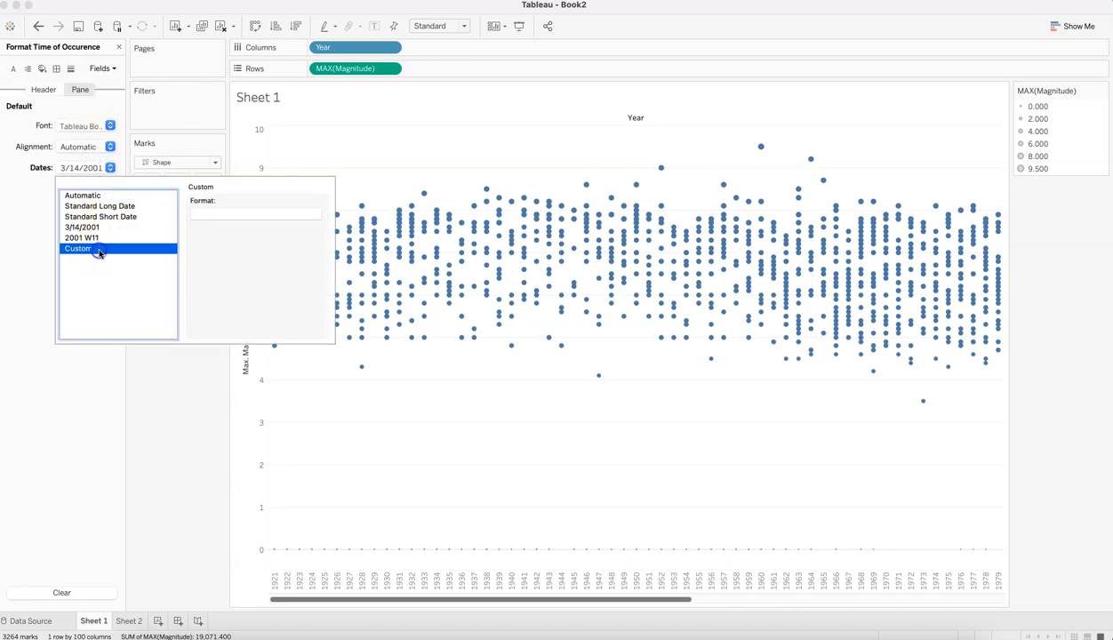
click(208, 215)
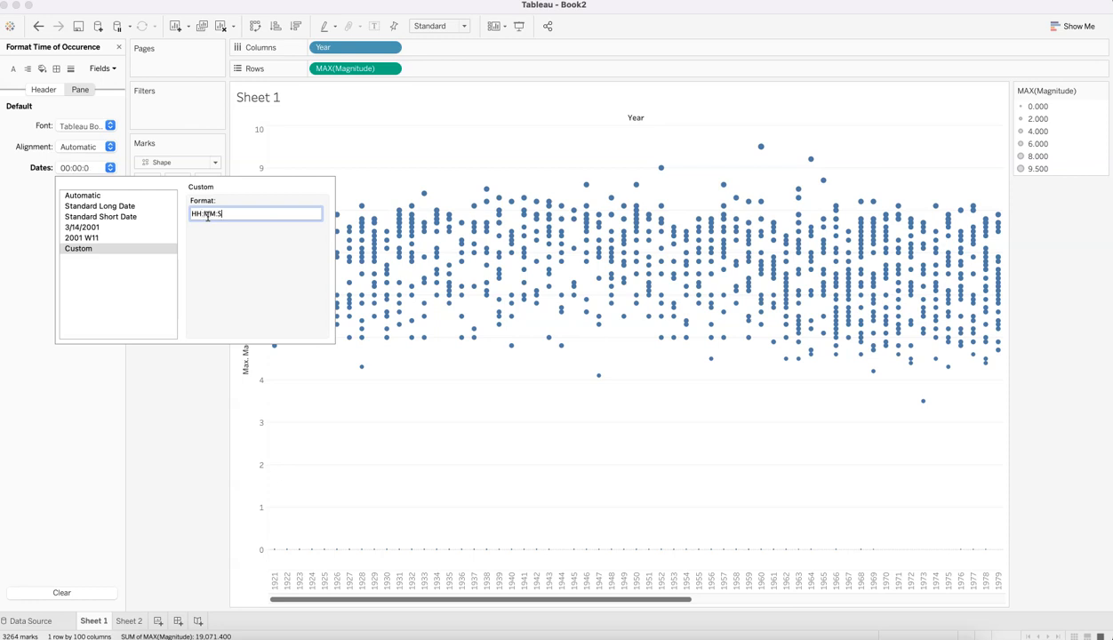
click(175, 376)
click(157, 396)
click(157, 393)
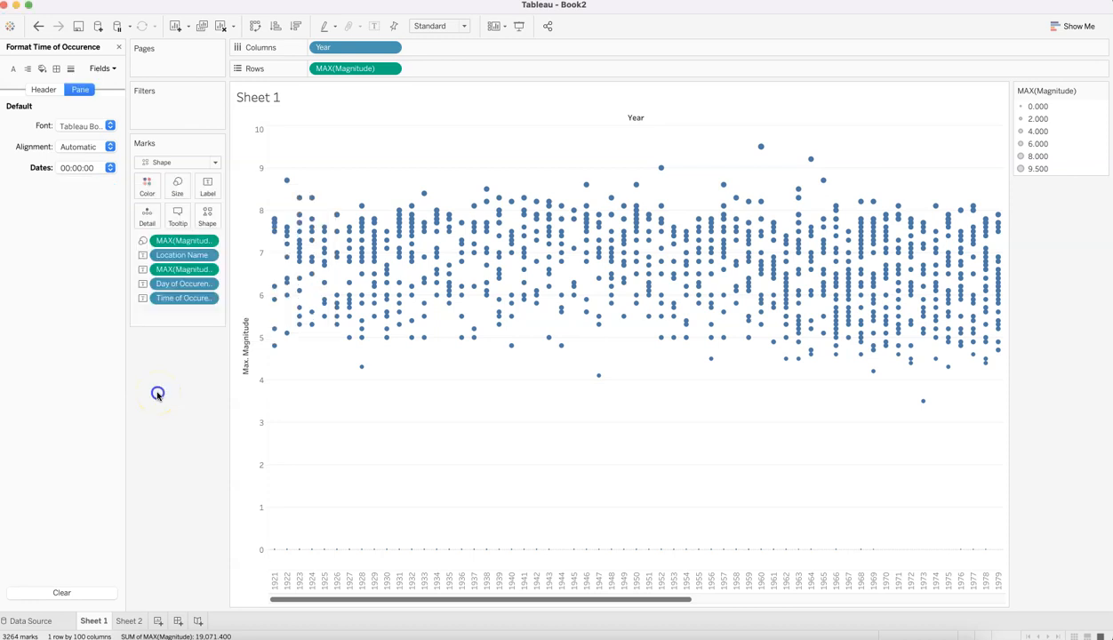
Check the time of occurrence in the tooltips of several earthquake marks, and close the formatting options.
click(70, 263)
click(50, 91)
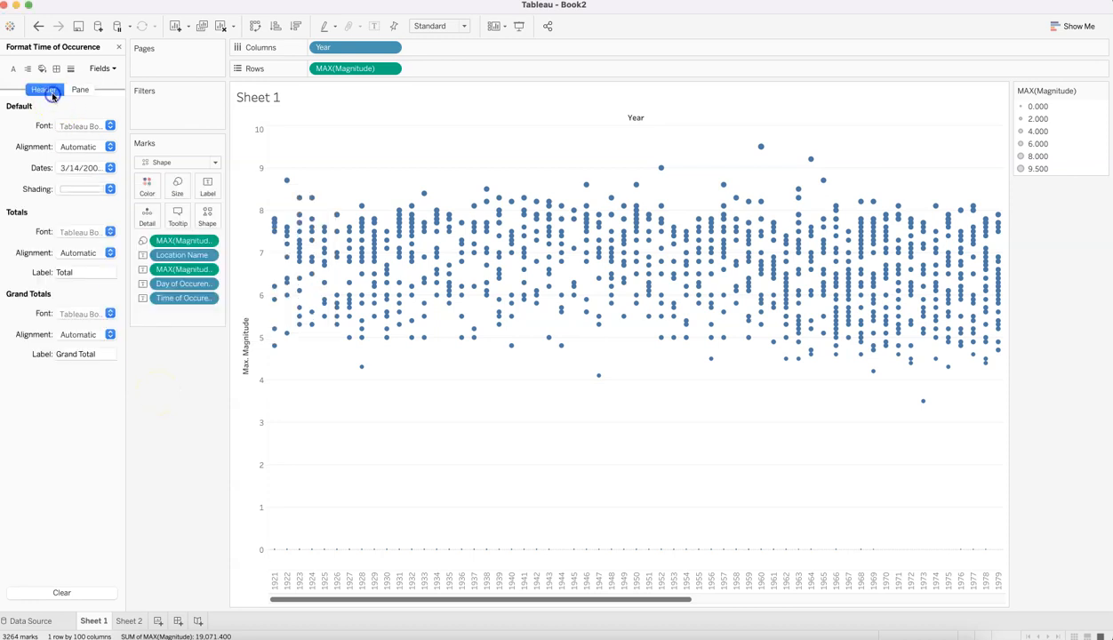
mouse_move(306, 309)
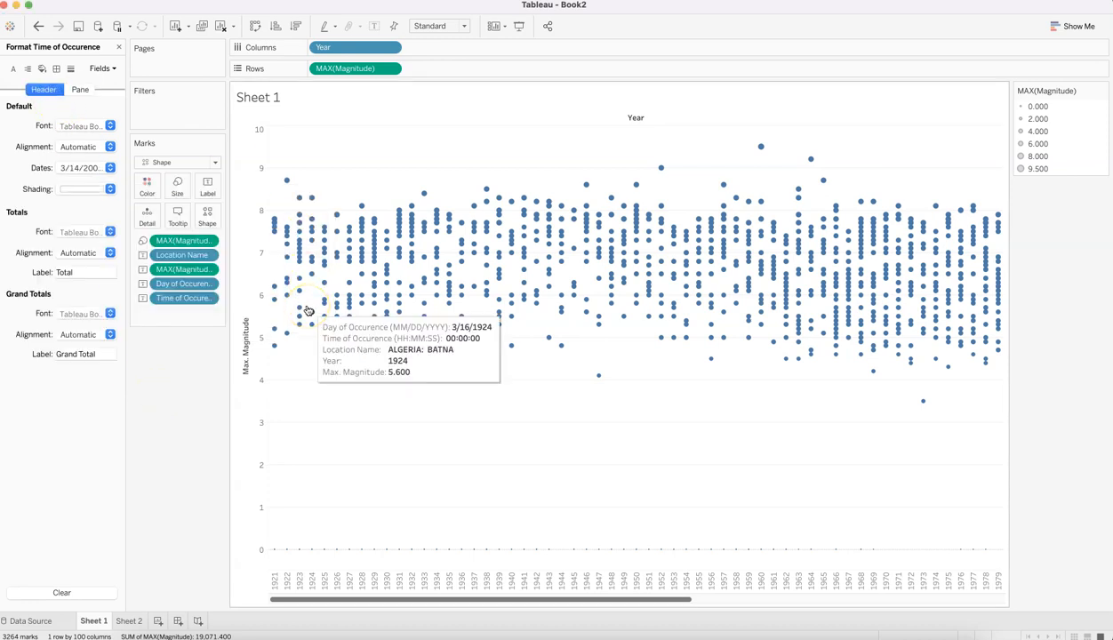
mouse_move(351, 299)
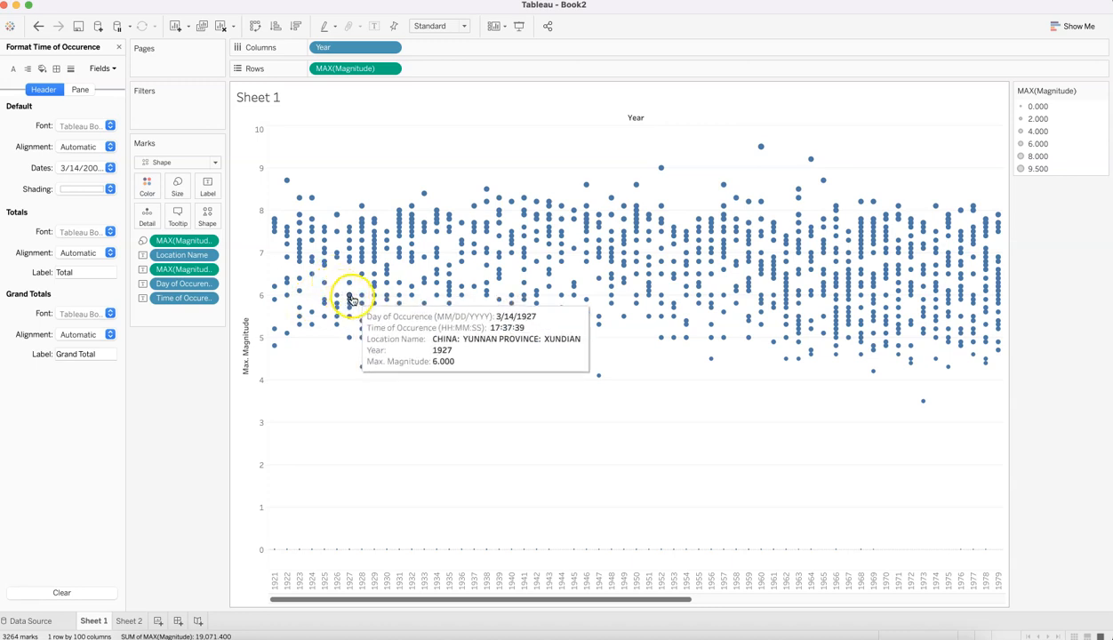
mouse_move(371, 269)
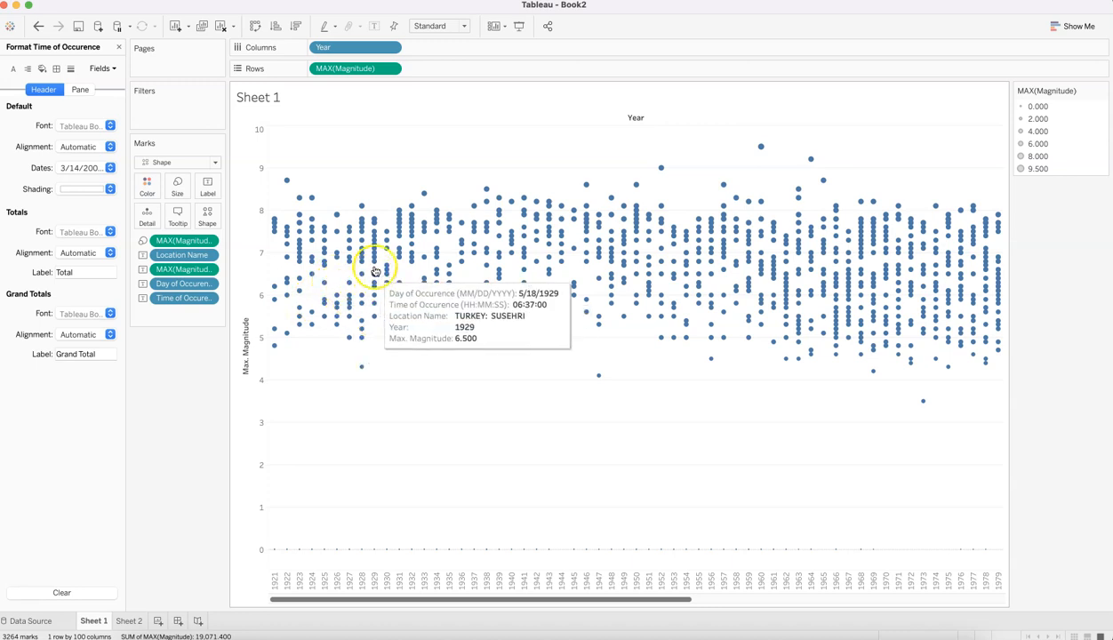
mouse_move(401, 227)
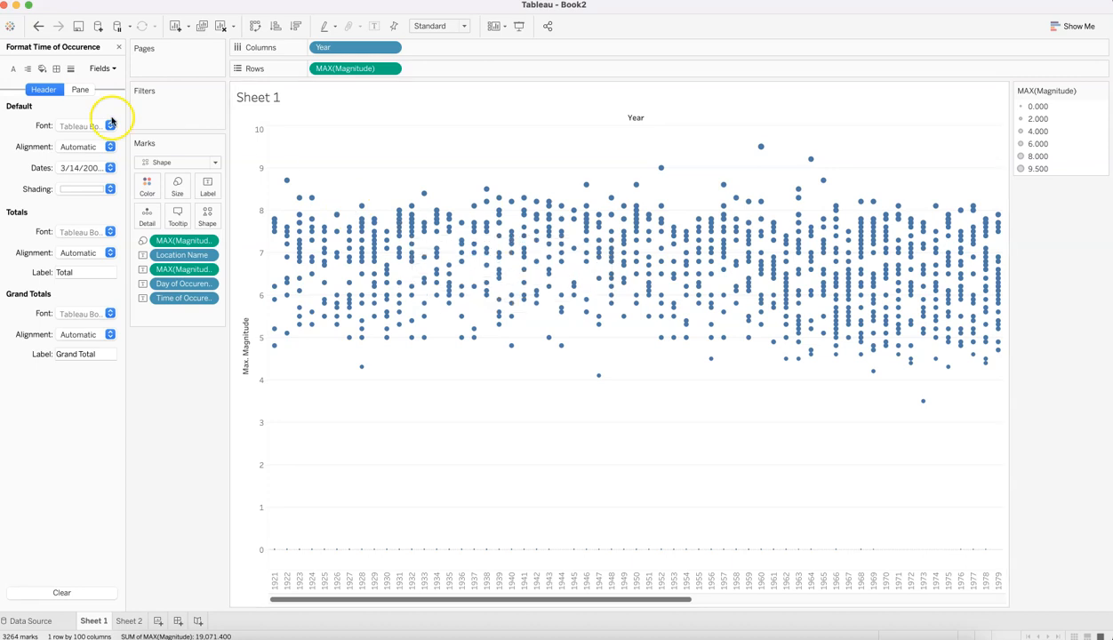
click(118, 47)
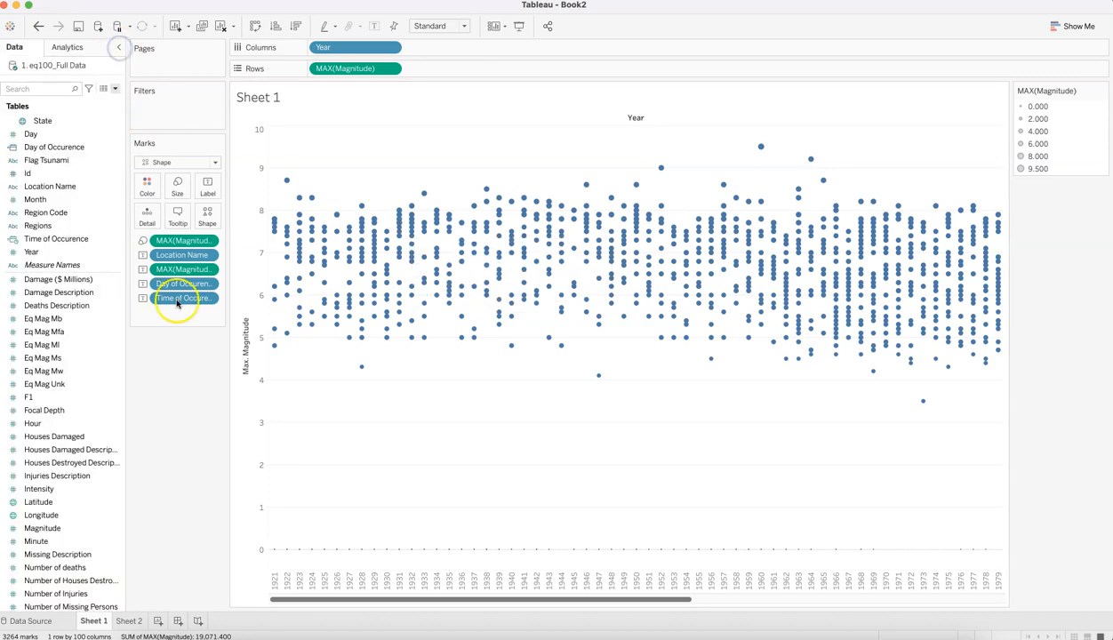
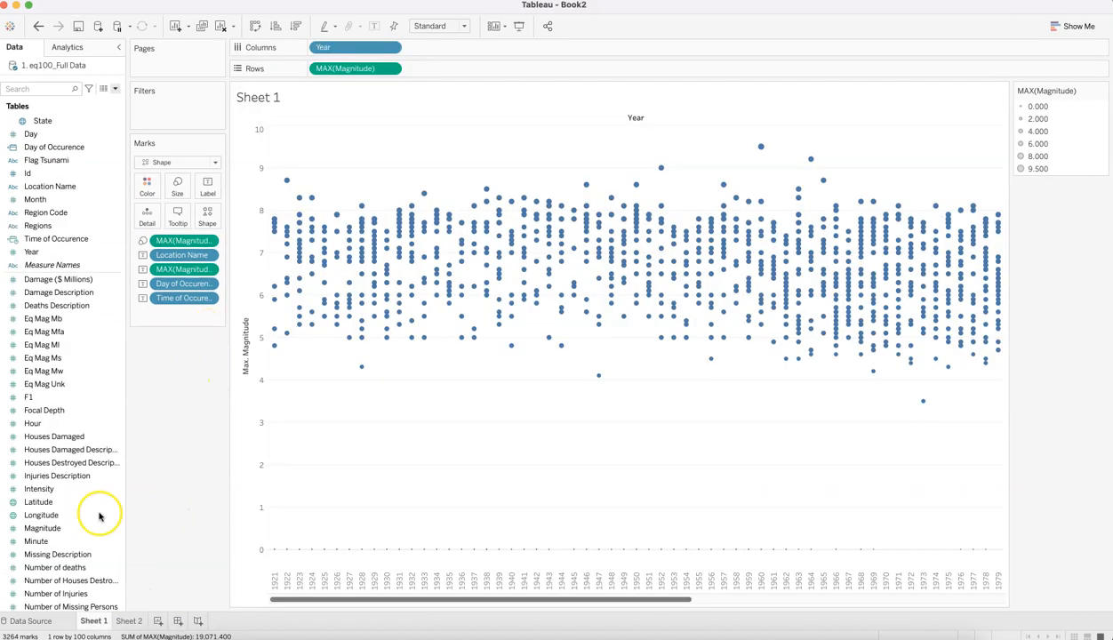
Add the Flag Tsunami field to the magnitude chart's mark labels.
click(98, 516)
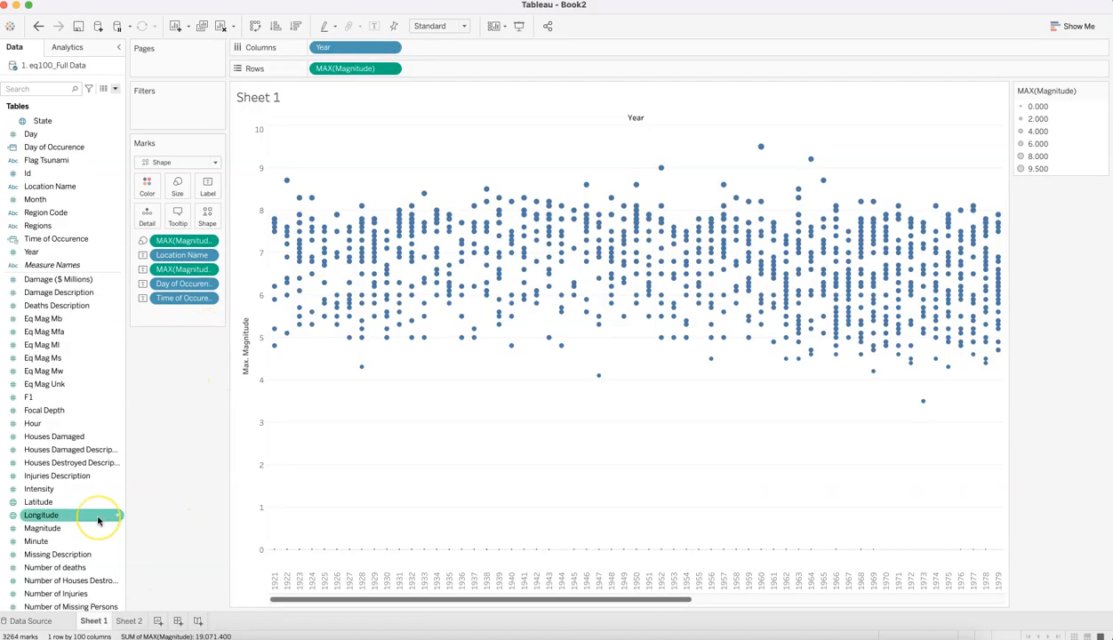
scroll(97, 520, down, 2)
click(91, 402)
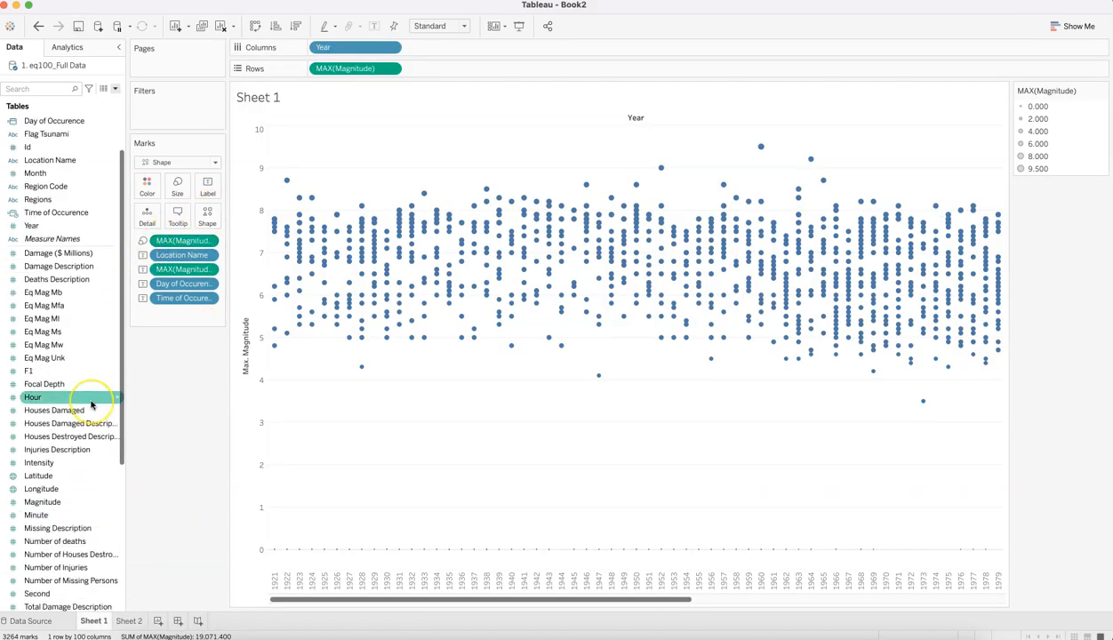
scroll(91, 404, down, 5)
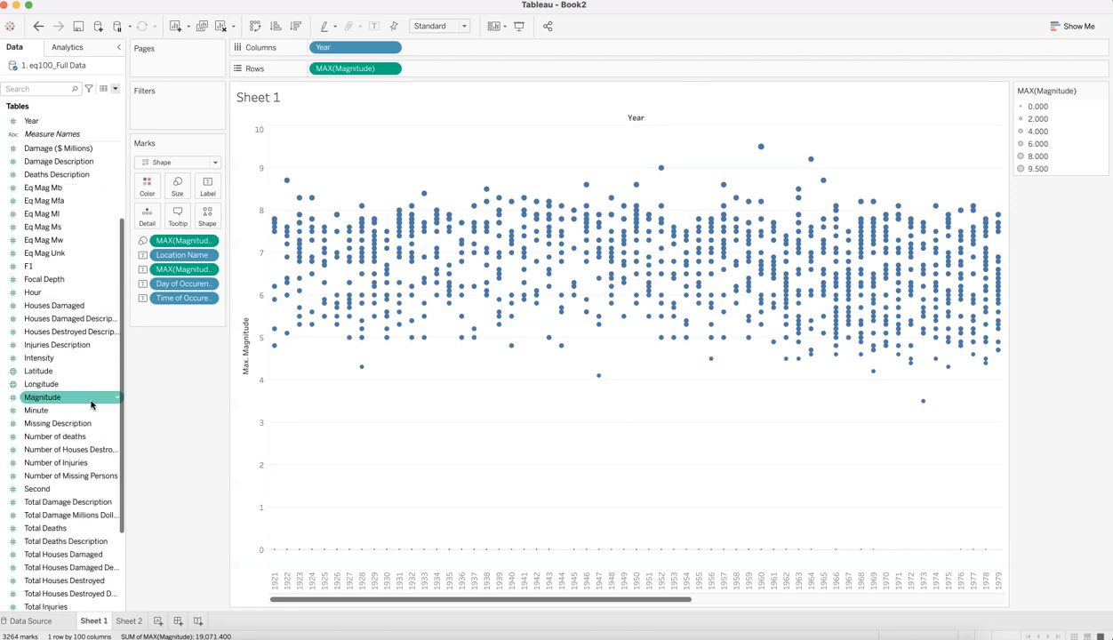
scroll(91, 405, up, 8)
scroll(90, 405, up, 2)
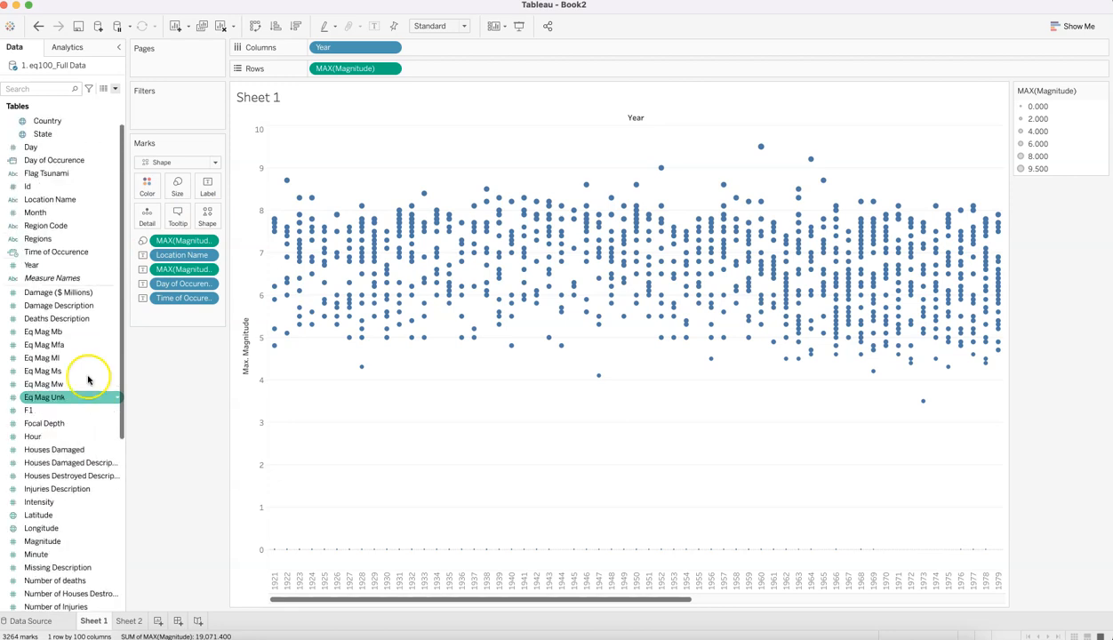
click(98, 176)
drag(97, 177, 204, 194)
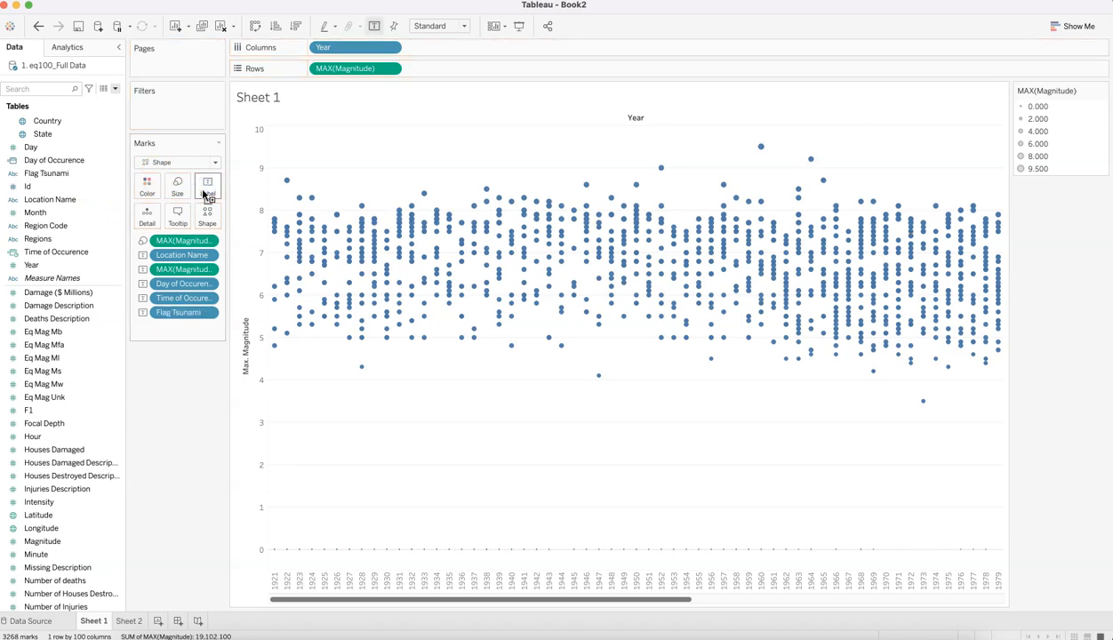
Hide the mark labels on the magnitude chart while keeping the label fields assigned.
click(204, 194)
click(234, 214)
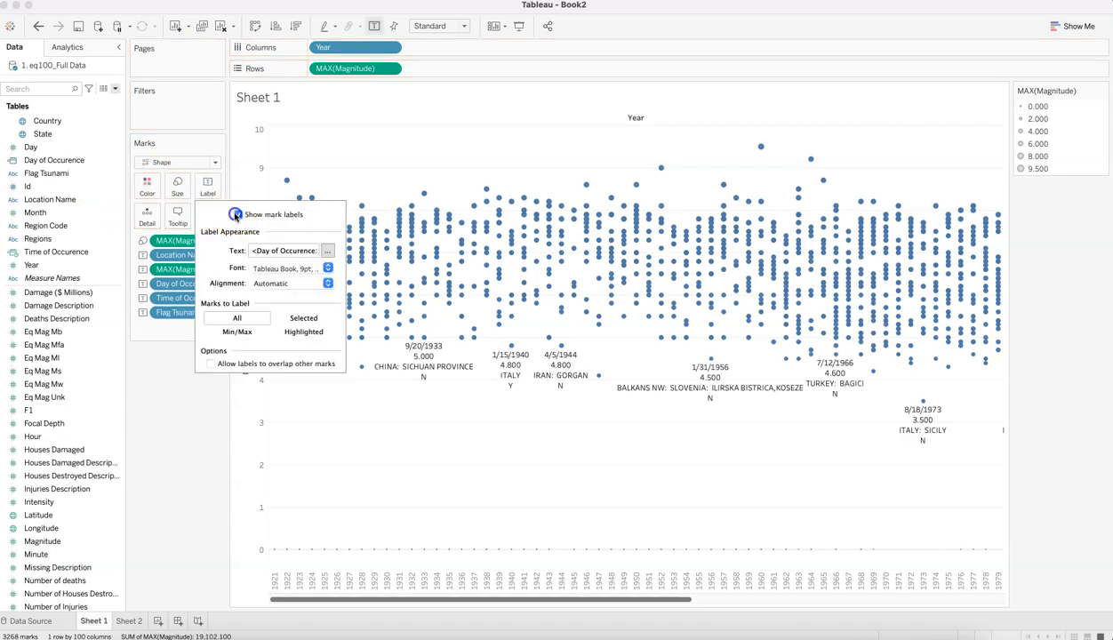
click(234, 215)
click(180, 448)
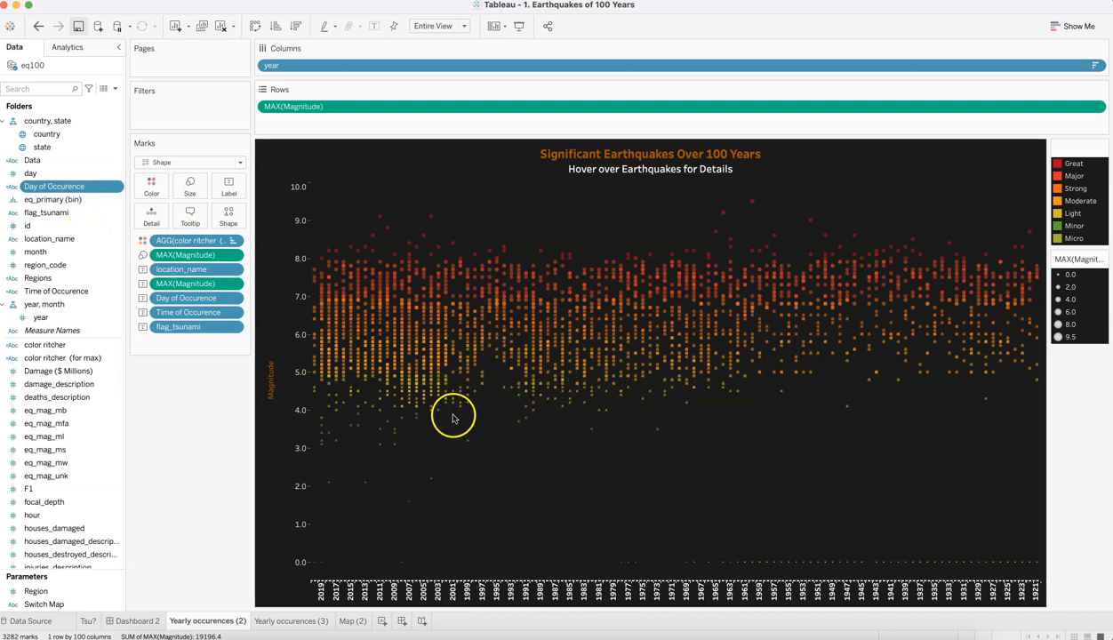
Switch to the Earthquakes of 100 Years workbook and examine the formula of the color ritcher calculated field.
mouse_move(426, 421)
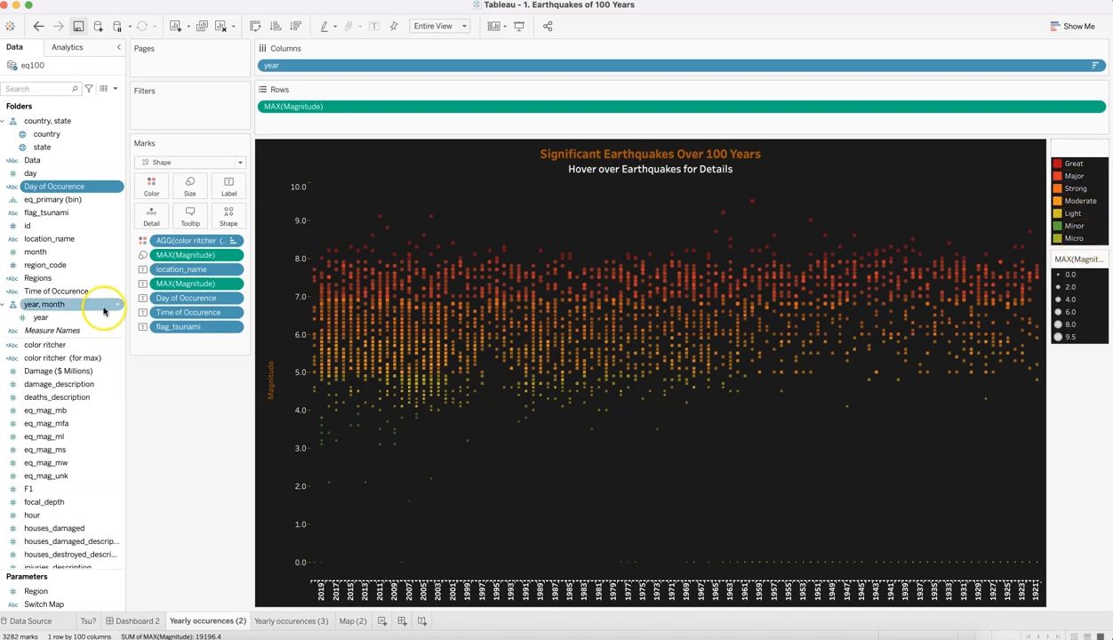
click(84, 192)
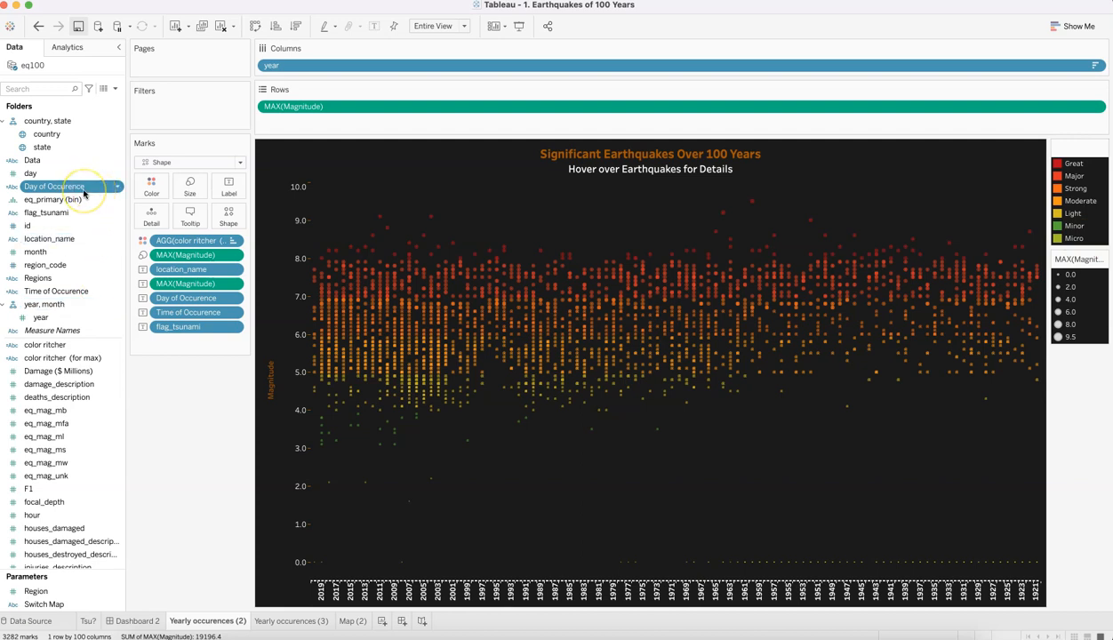
click(199, 256)
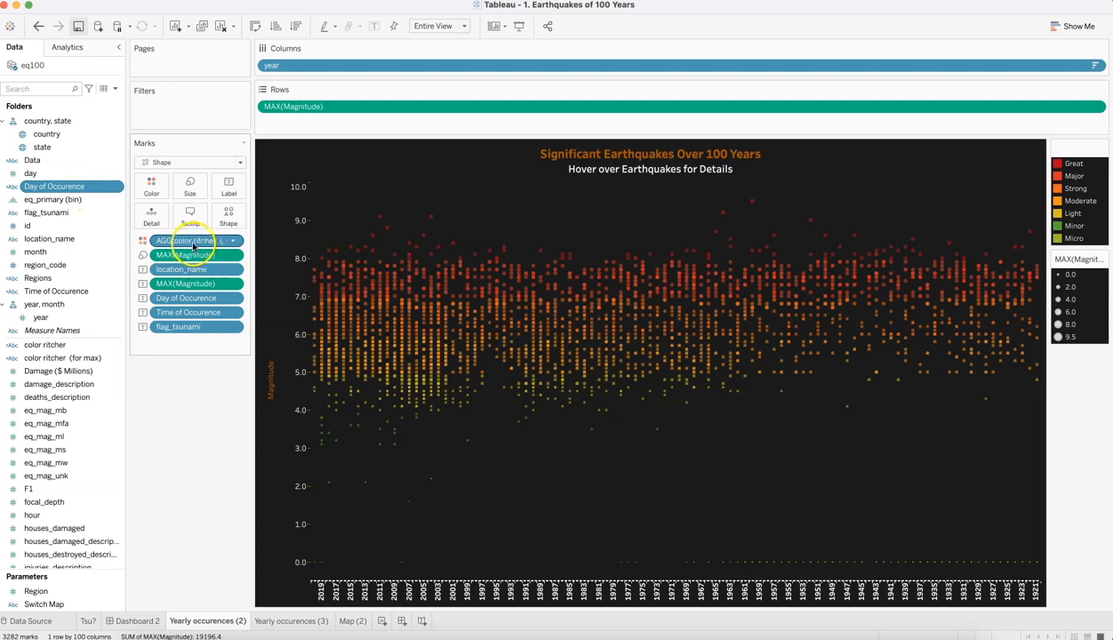
click(89, 238)
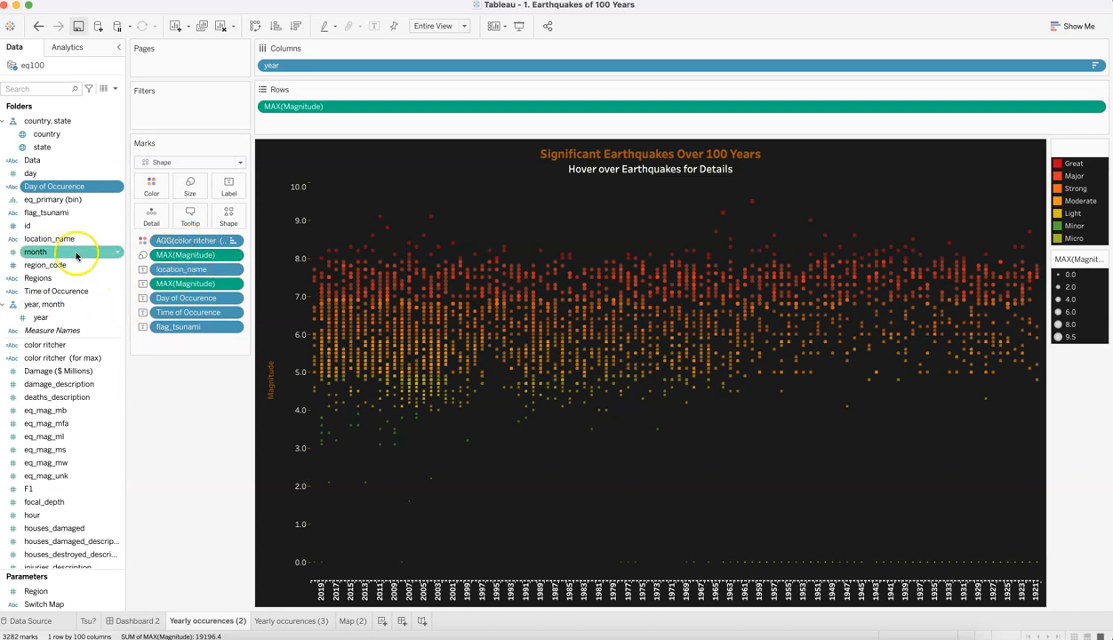
right_click(115, 346)
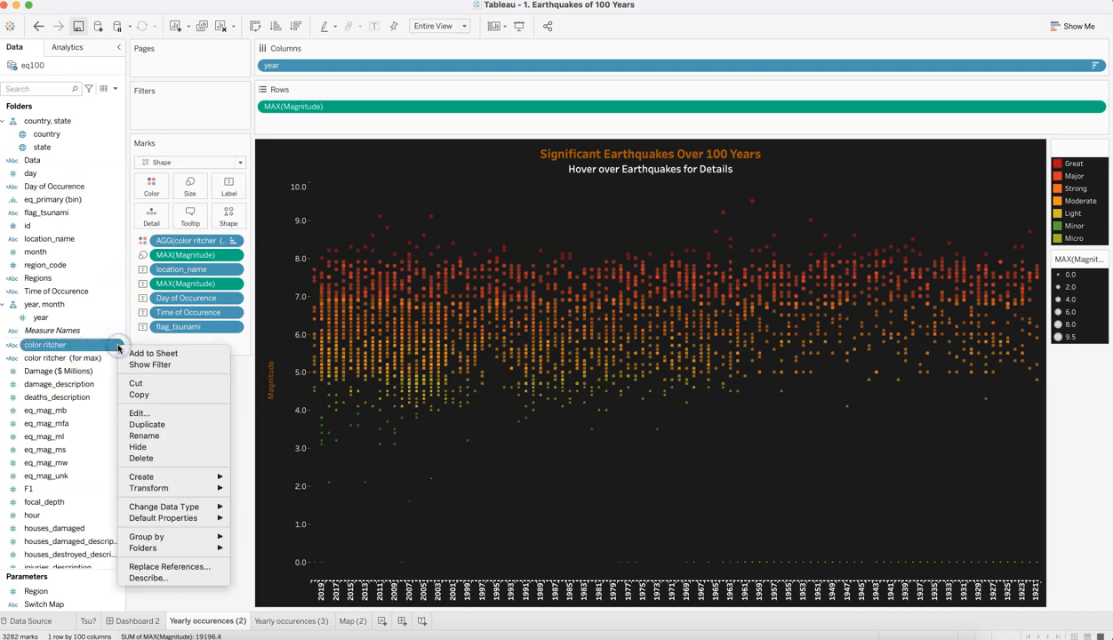
click(143, 413)
drag(212, 195, 435, 220)
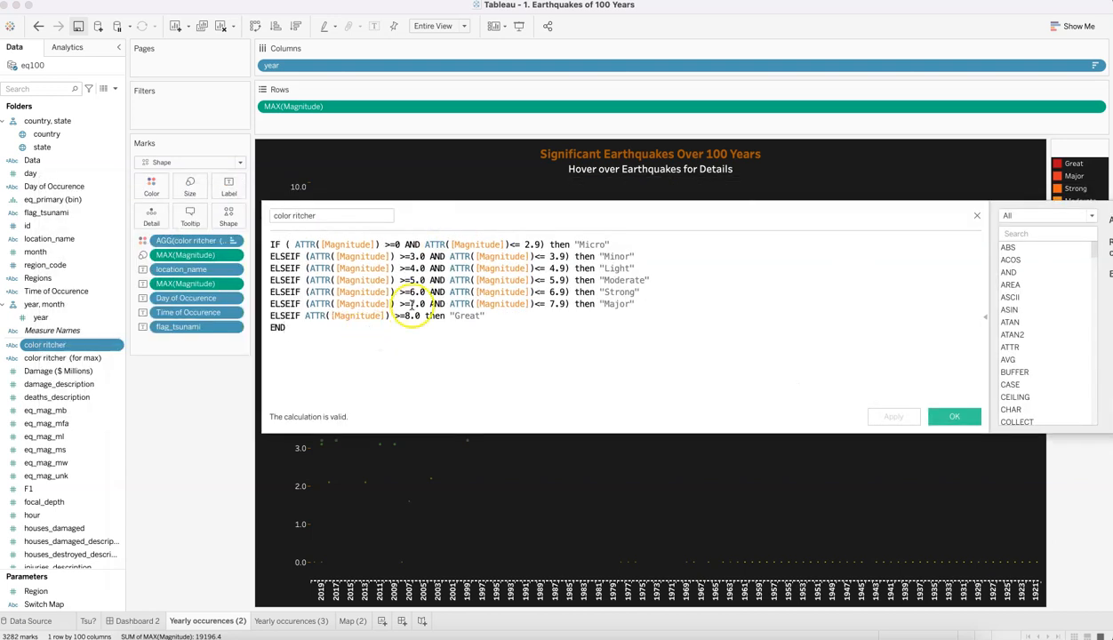
click(975, 219)
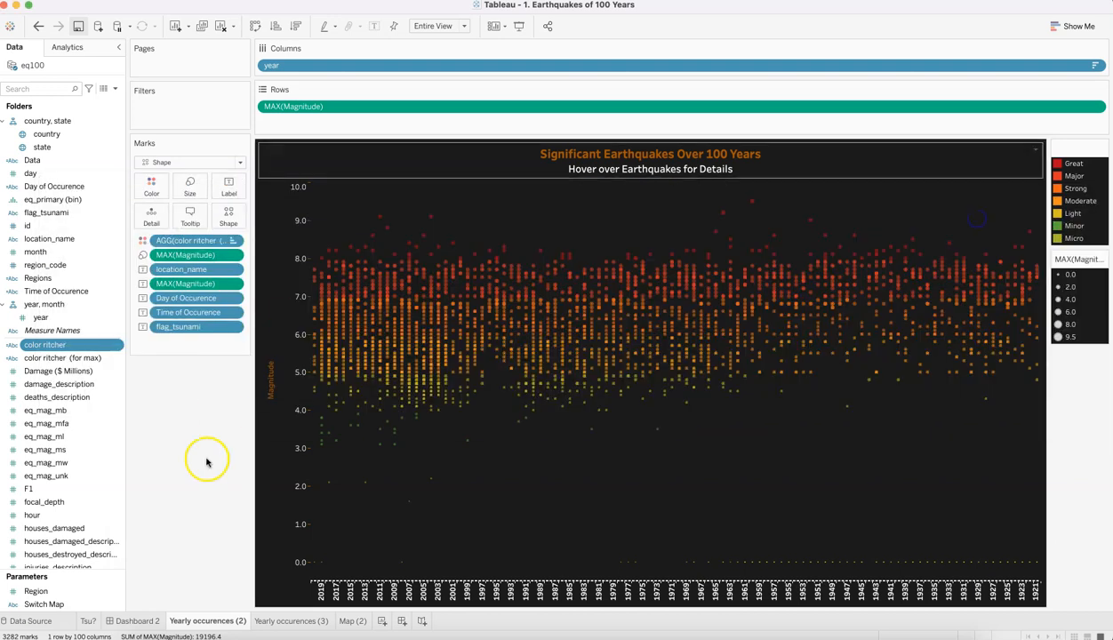
Open the color ritcher (for max) calculation for viewing and move its editor lower over the chart.
click(100, 358)
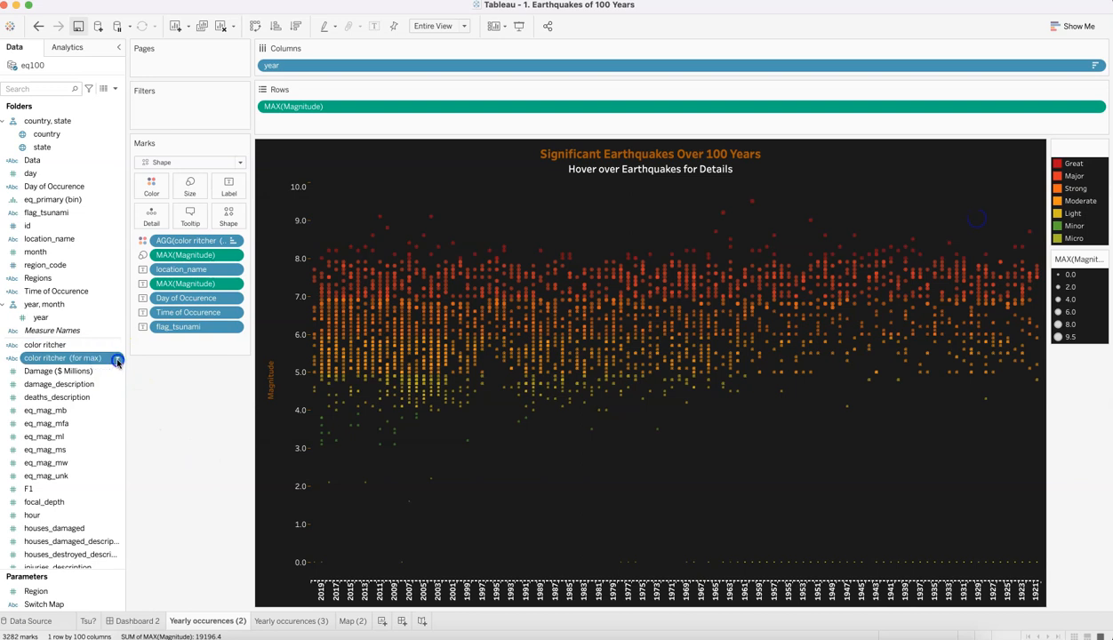
click(117, 360)
click(152, 425)
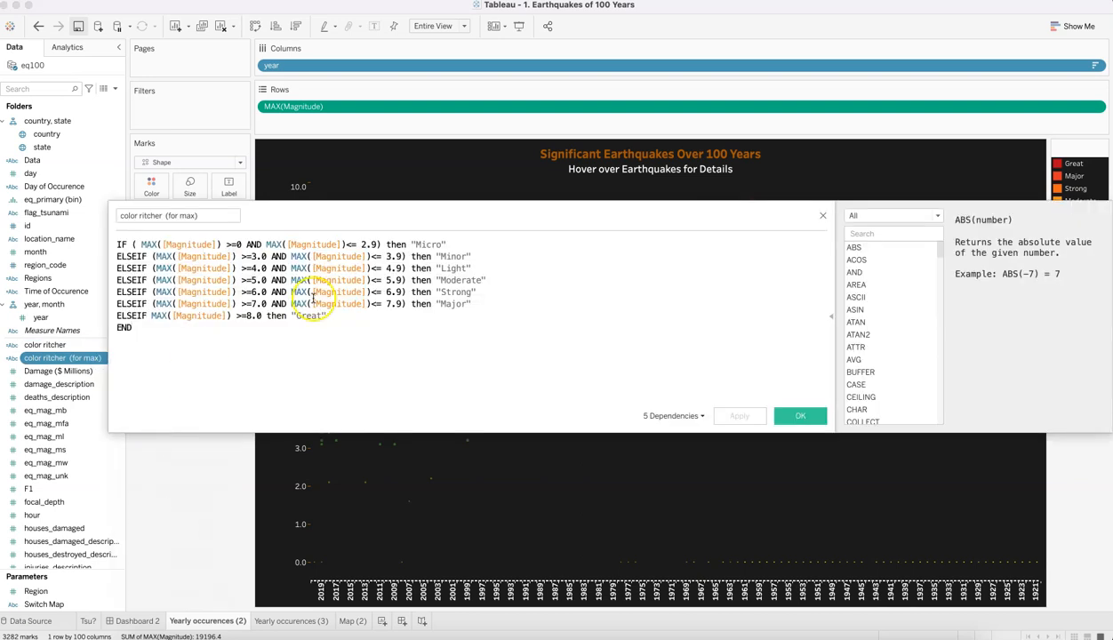
drag(300, 220, 402, 326)
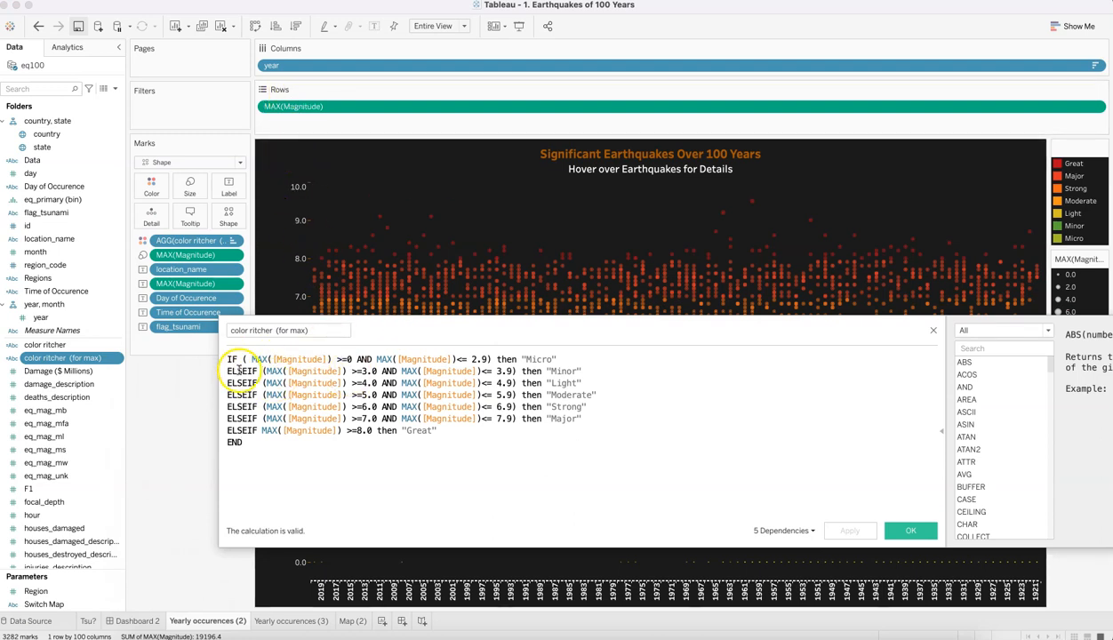
Examine the color ritcher (for max) formula, focusing on the magnitude limits and names of the Micro and Minor categories.
drag(226, 359, 268, 439)
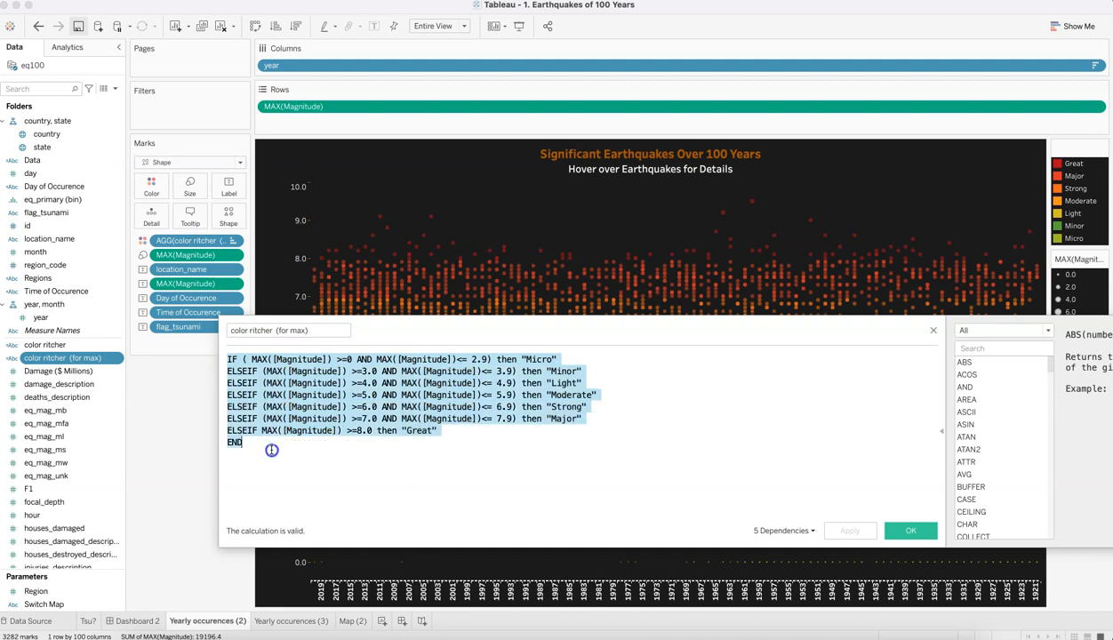
click(271, 449)
drag(253, 360, 359, 360)
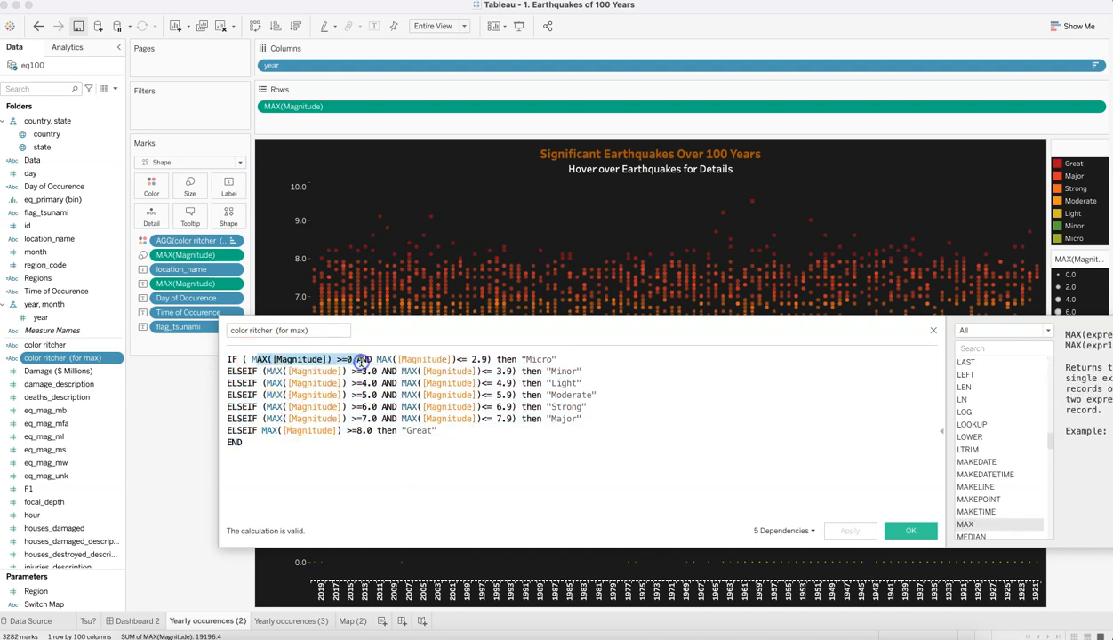
click(476, 362)
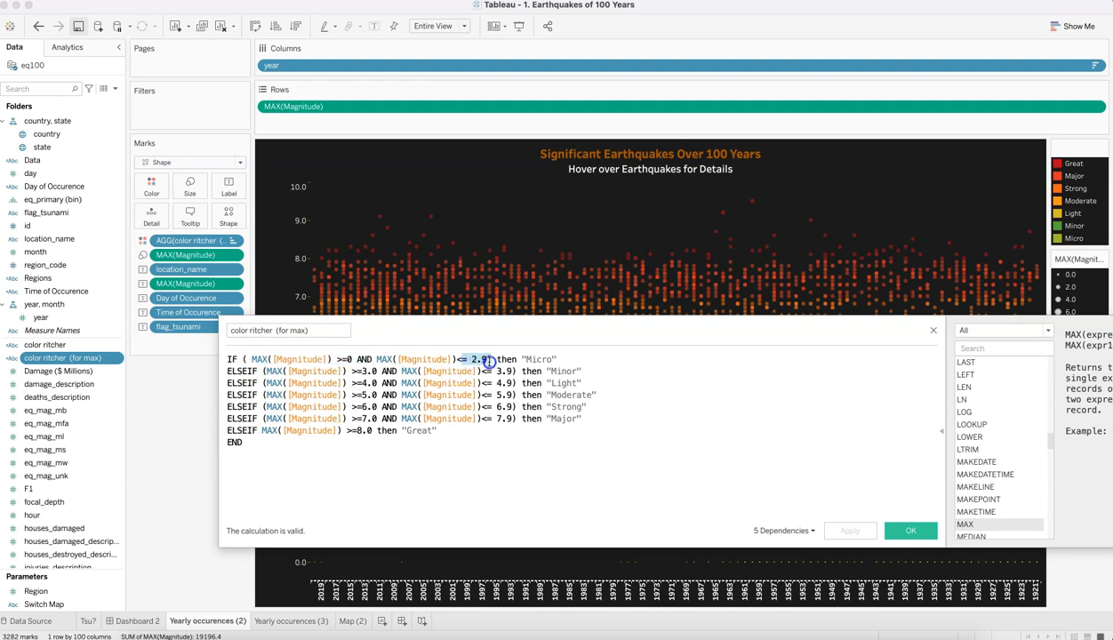
drag(533, 361, 545, 361)
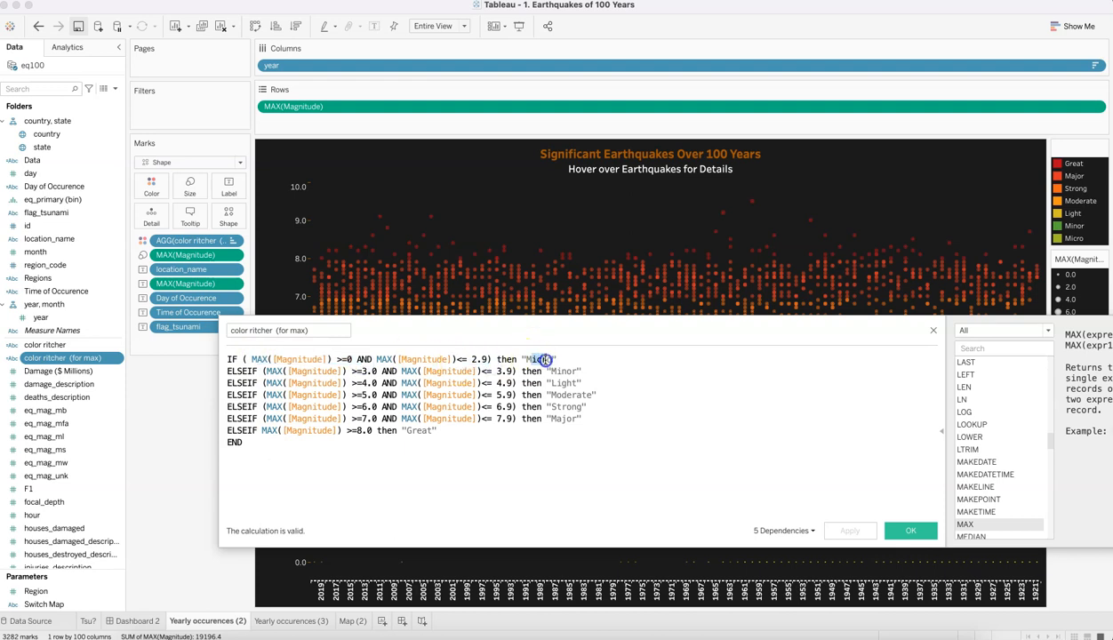
click(363, 372)
drag(375, 371, 377, 371)
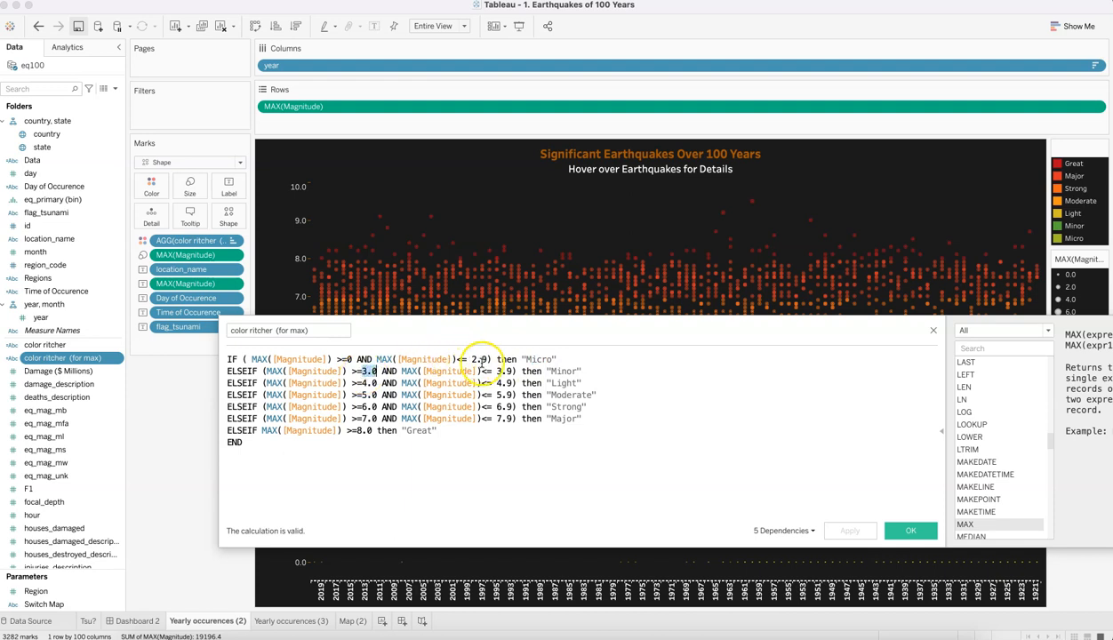
click(509, 374)
click(555, 373)
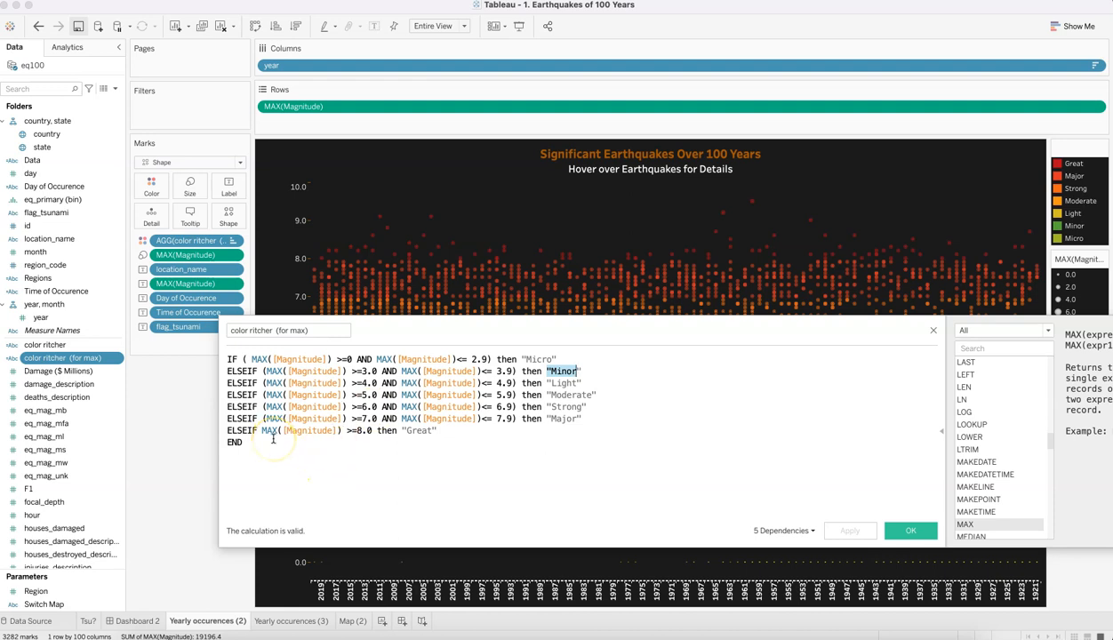
Copy the entire color ritcher (for max) formula and close its calculation editor.
drag(252, 442, 182, 334)
key(super+c)
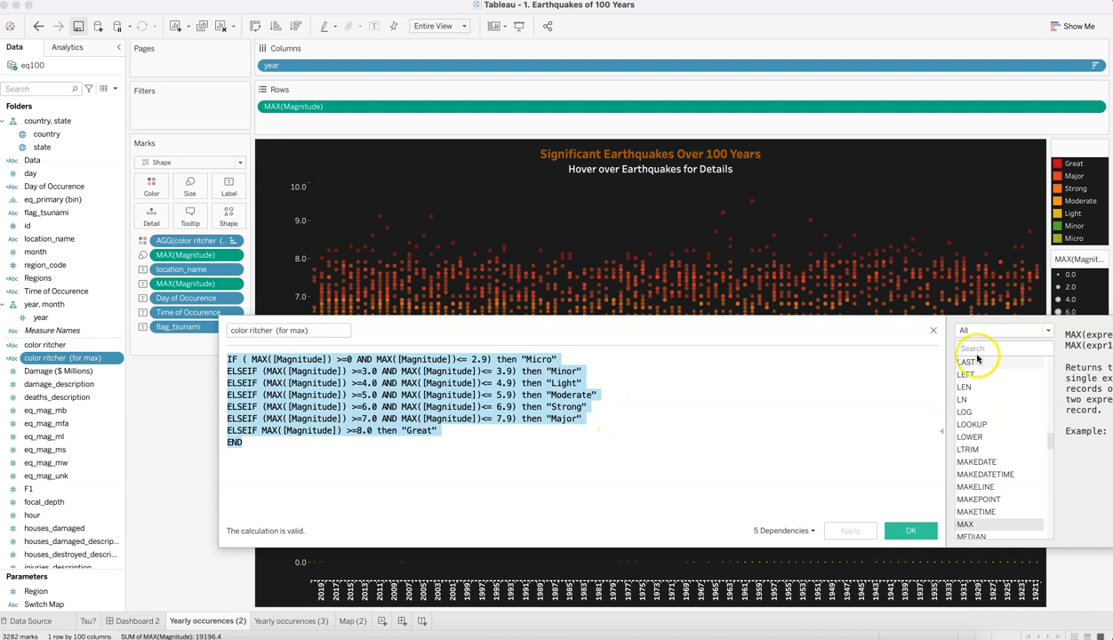
click(934, 330)
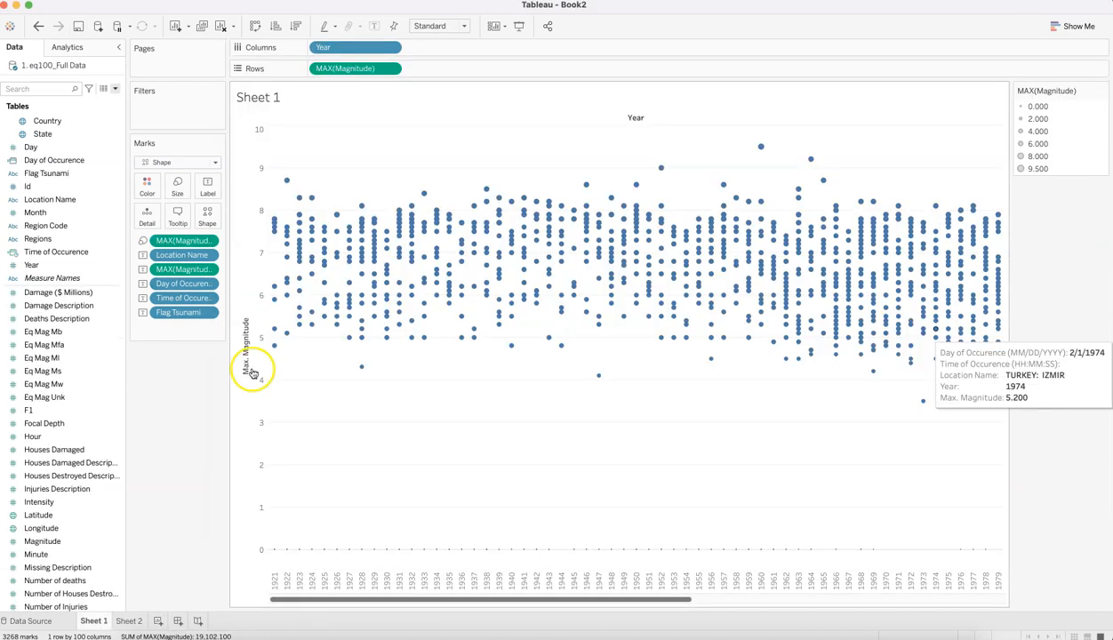
click(115, 88)
click(106, 102)
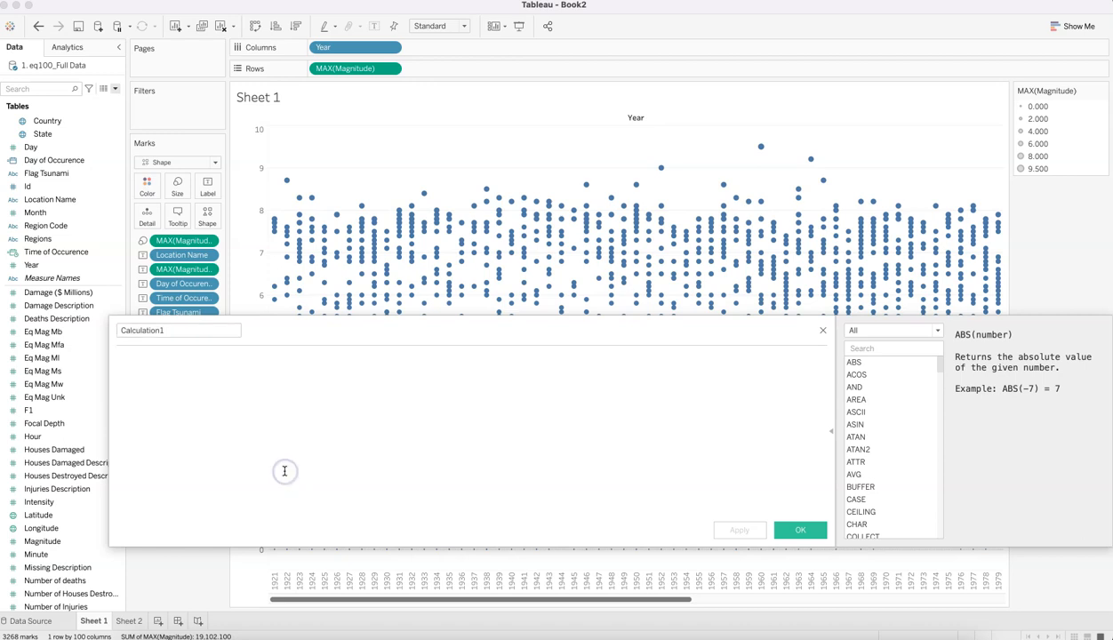
key(super+v)
click(192, 333)
click(190, 330)
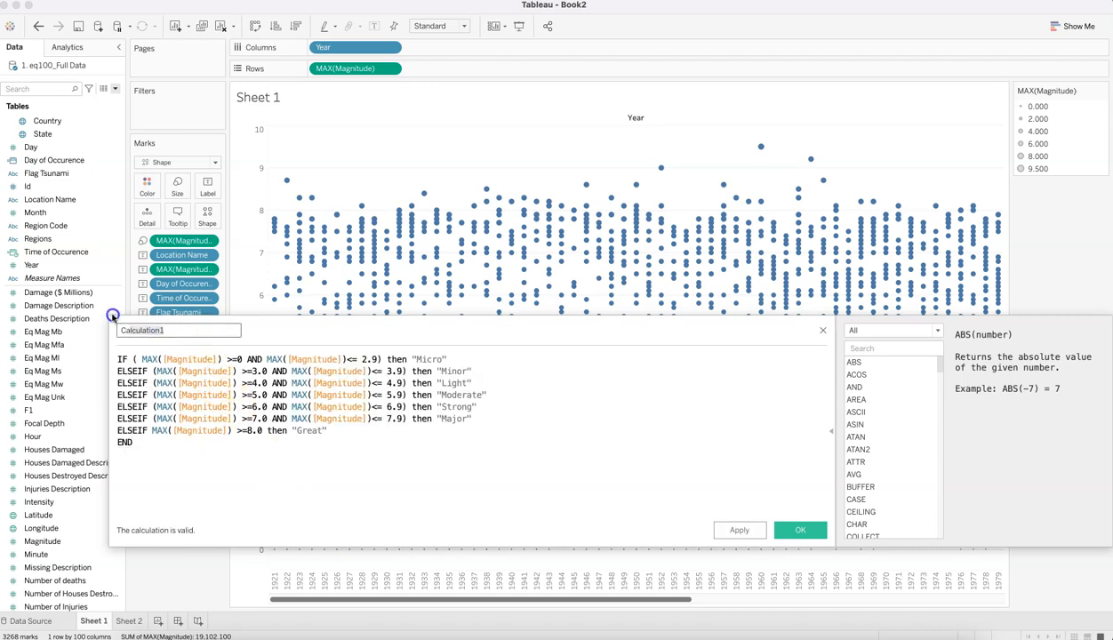
text(Color Ricther)
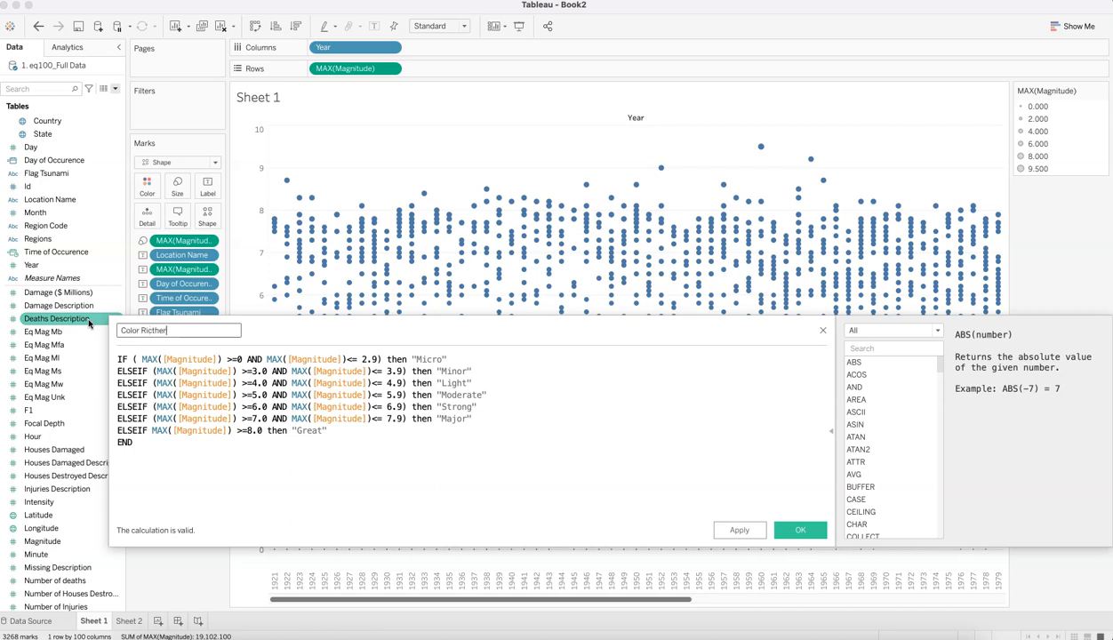
click(198, 397)
click(141, 360)
drag(140, 360, 219, 360)
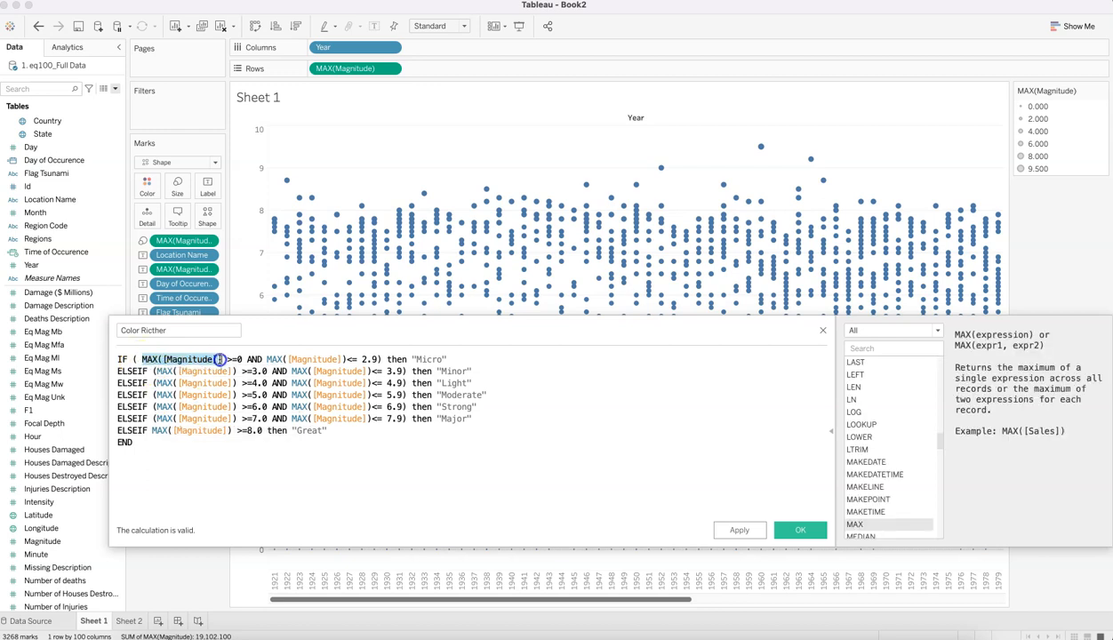
key(super+z)
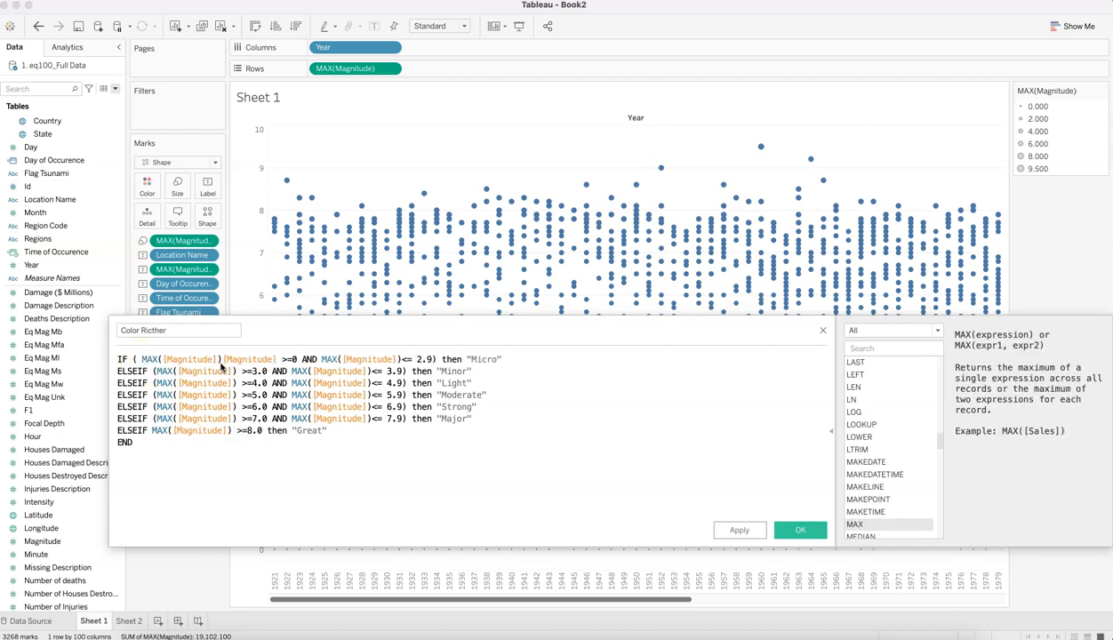
key(super+z)
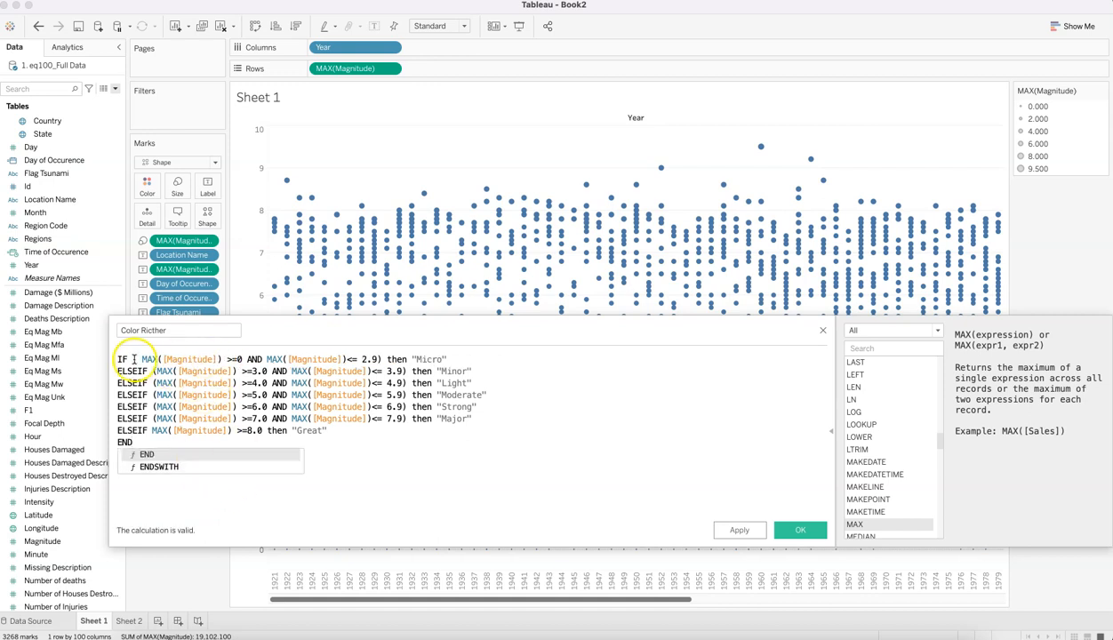
click(235, 359)
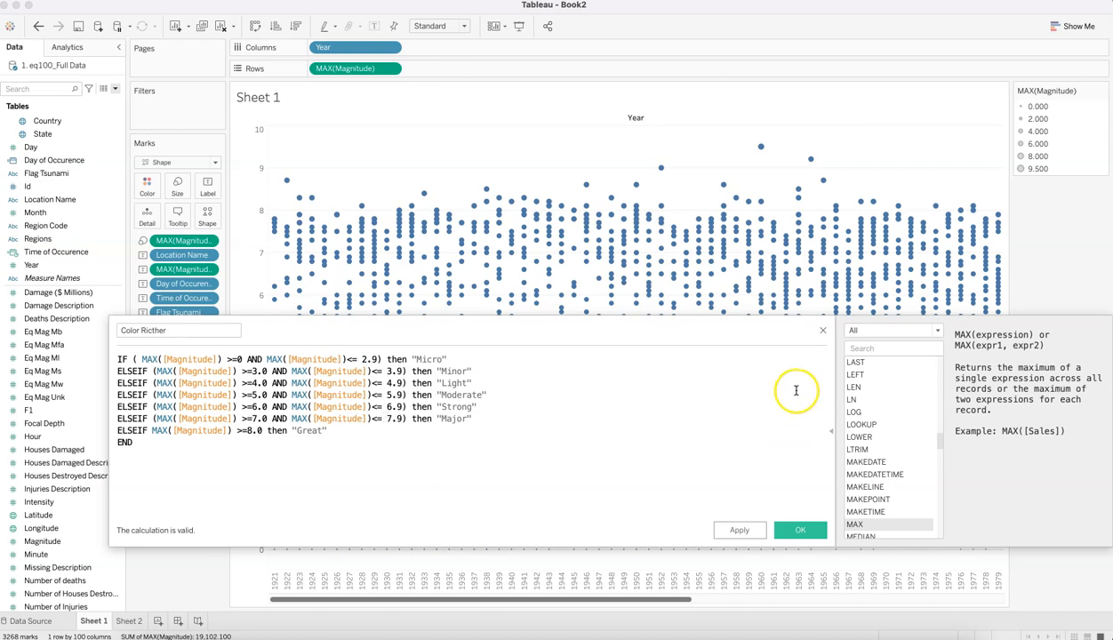
click(823, 331)
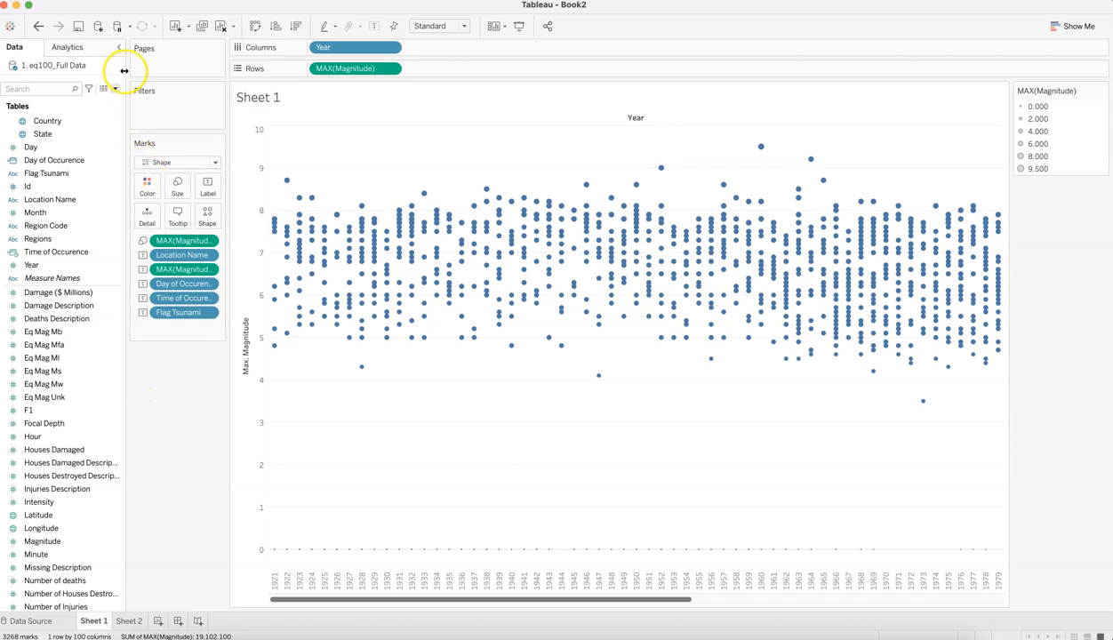
Search the data fields for "colo" and clear the search.
click(72, 90)
text(colo)
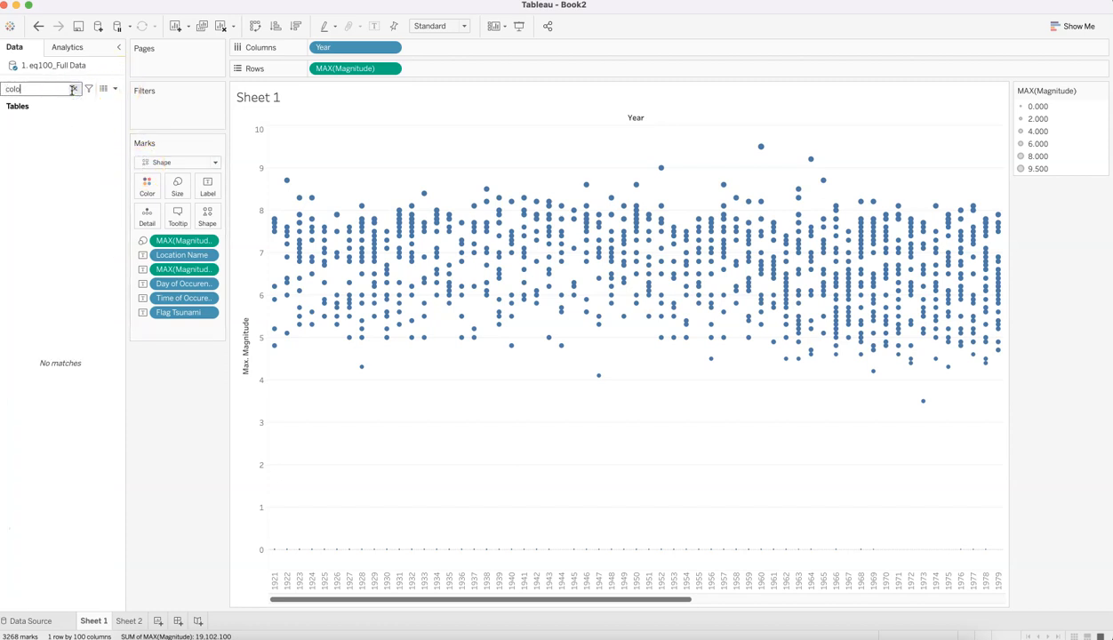
click(72, 90)
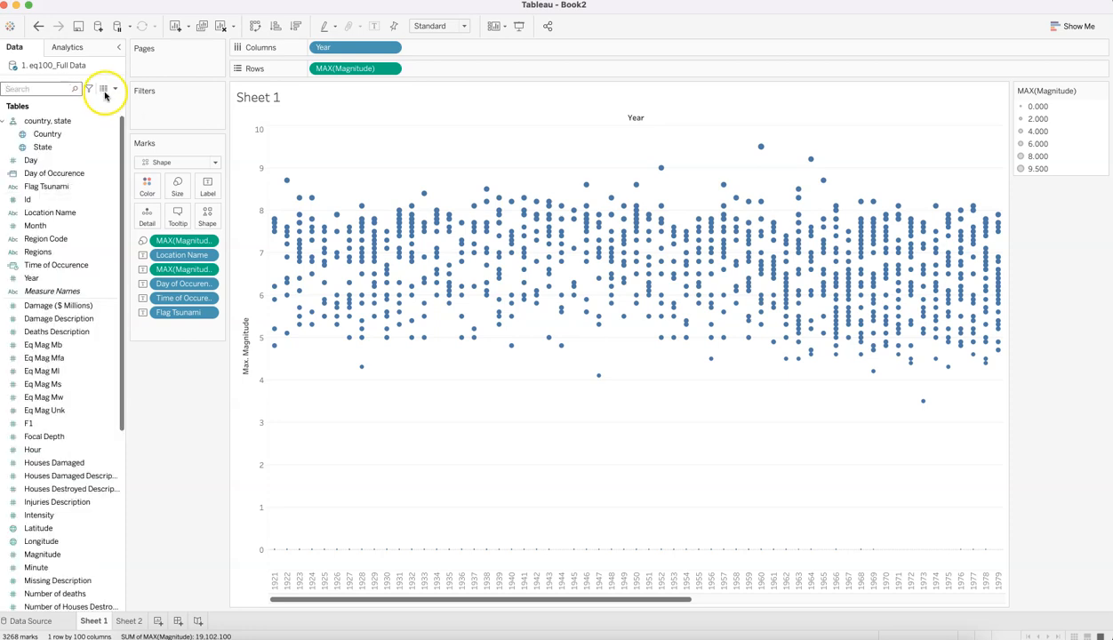
Create a calculated field named Color Ricther from the copied formula that classifies MAX([Magnitude]) into categories from Micro to Great.
click(116, 91)
click(106, 96)
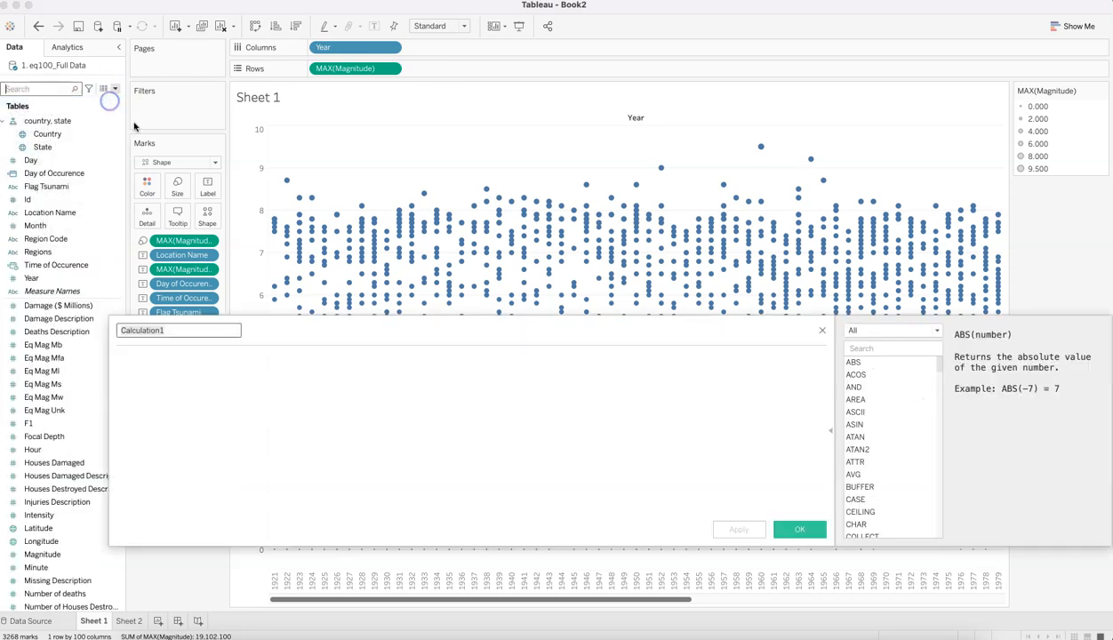
text(IF ( MAX([Magnitude]) >=0 AND MAX([Magnitude])<= 2.9) then "Micro" ELSEIF (MAX([Magnitude]) >=3.0 AND MAX([Magnitude])<= 3.9) then "Minor" ELSEIF (MAX([Magnitude]) >=4.0 AND MAX([Magnitude])<= 4.9) then "Light" ELSEIF (MAX([Magnitude]) >=5.0 AND MAX([Magnitude])<= 5.9) then "Moderate" ELSEIF (MAX([Magnitude]) >=6.0 AND MAX([Magnitude])<= 6.9) then "Strong" ELSEIF (MAX([Magnitude]) >=7.0 AND MAX([Magnitude])<= 7.9) then "Major" ELSEIF MAX([Magnitude]) >=8.0 then "Great" END)
click(164, 329)
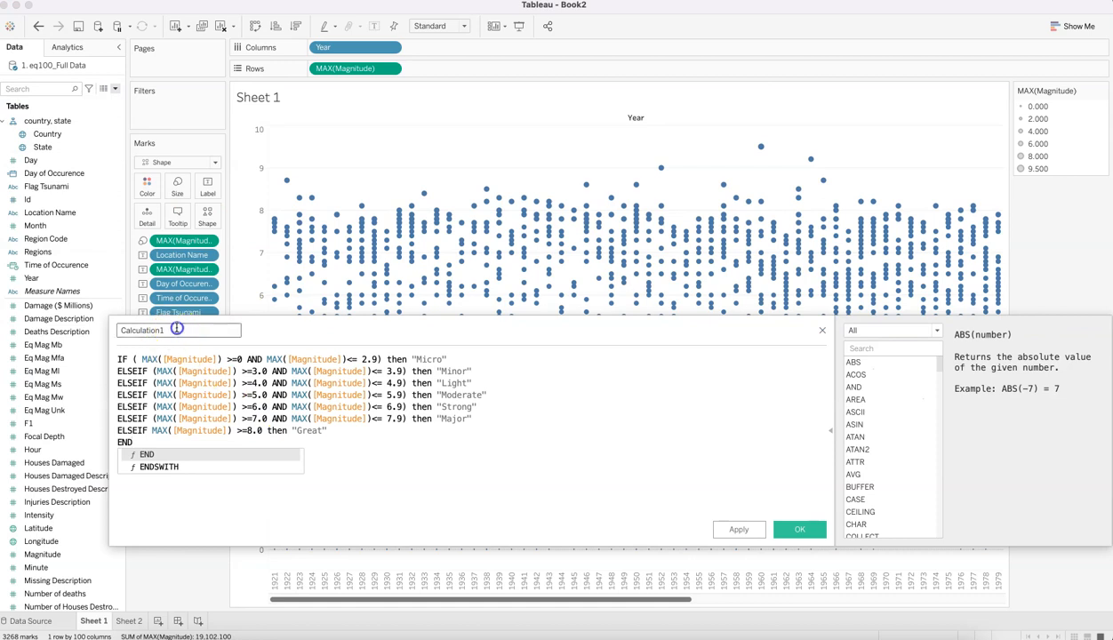
key(BackSpace)
key(BackSpace)
key(BackSpace)
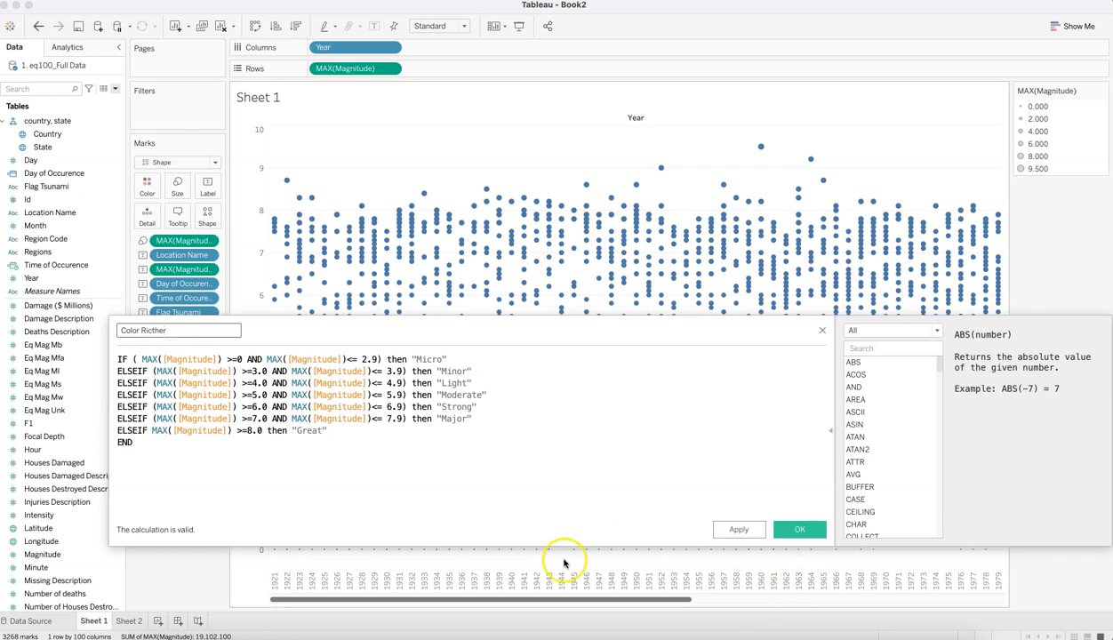
click(653, 472)
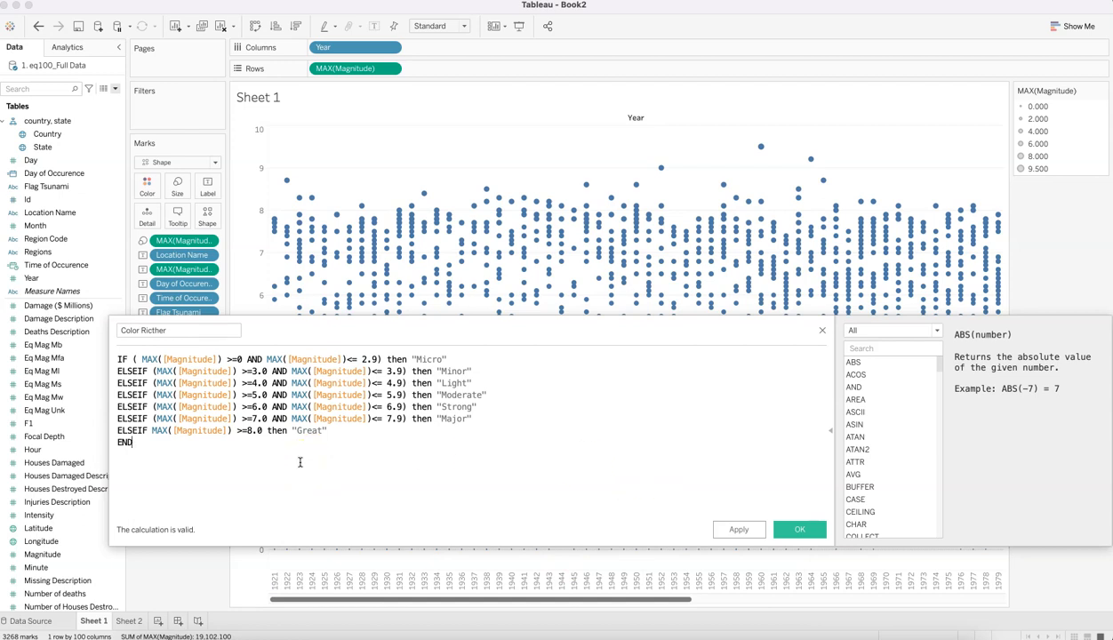
click(803, 527)
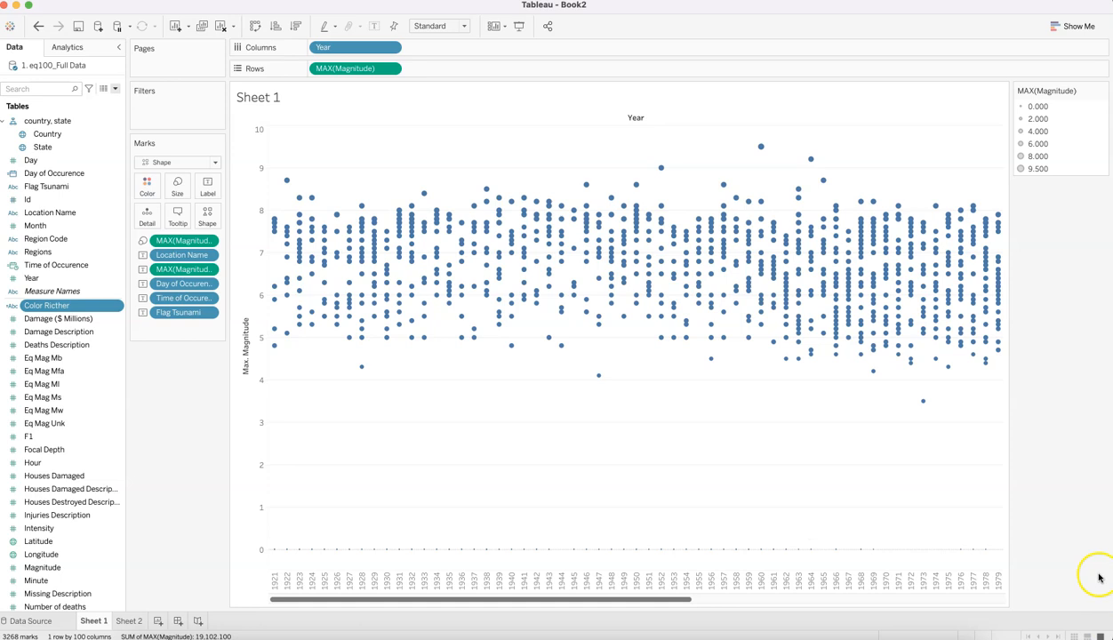
Color the chart's marks by Color Ricther and reorder its legend to start with Great, Strong, Major, Moderate.
drag(81, 305, 151, 191)
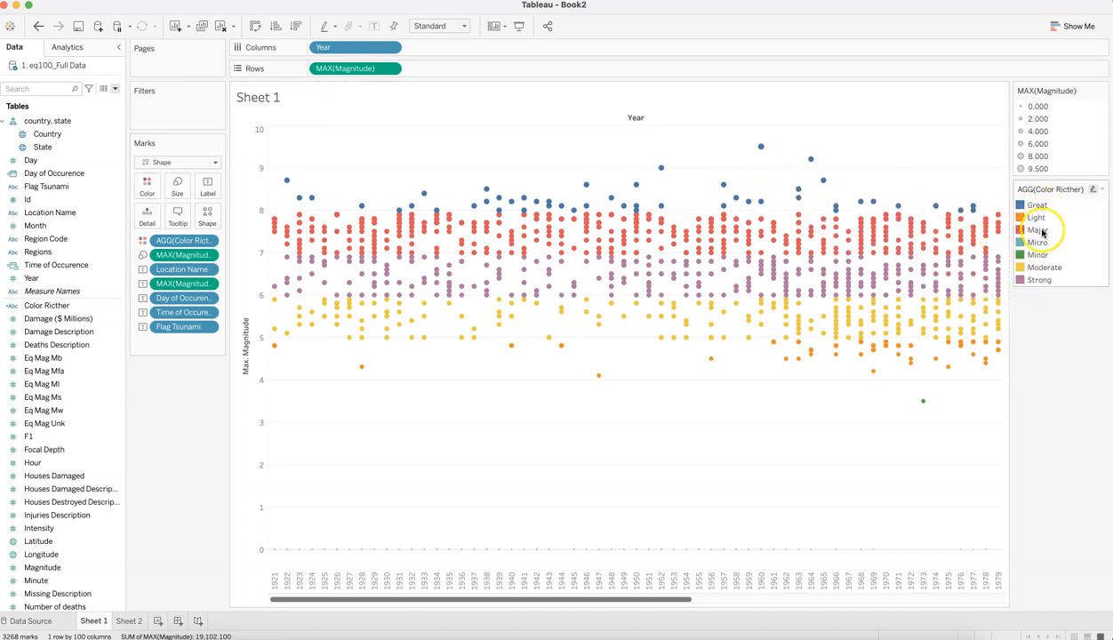
click(1040, 280)
drag(1040, 280, 1047, 215)
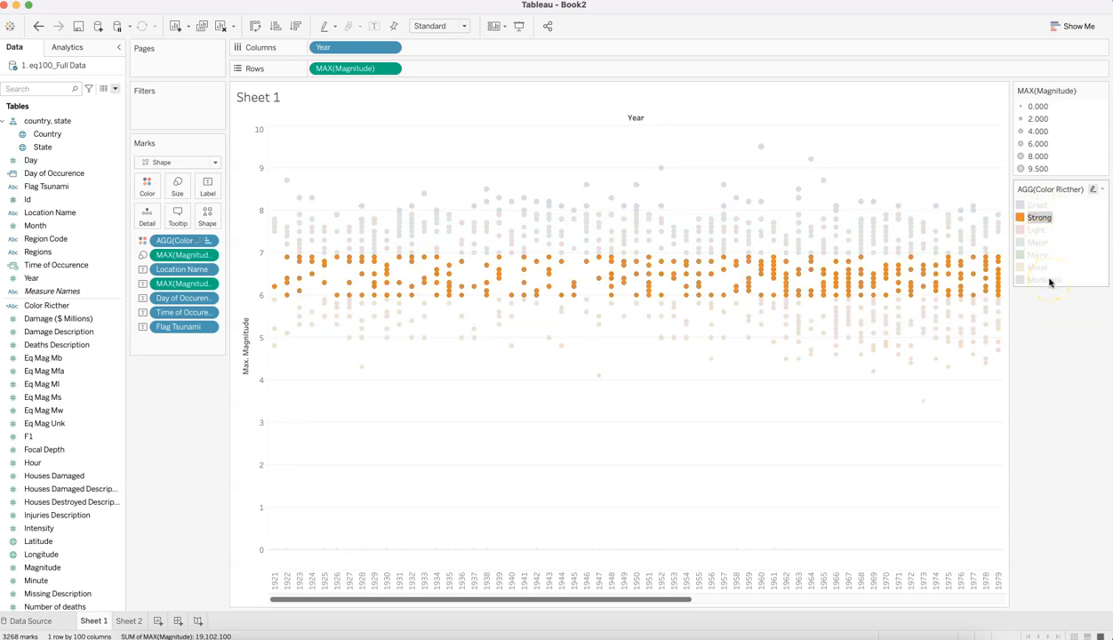
drag(1049, 276, 1057, 229)
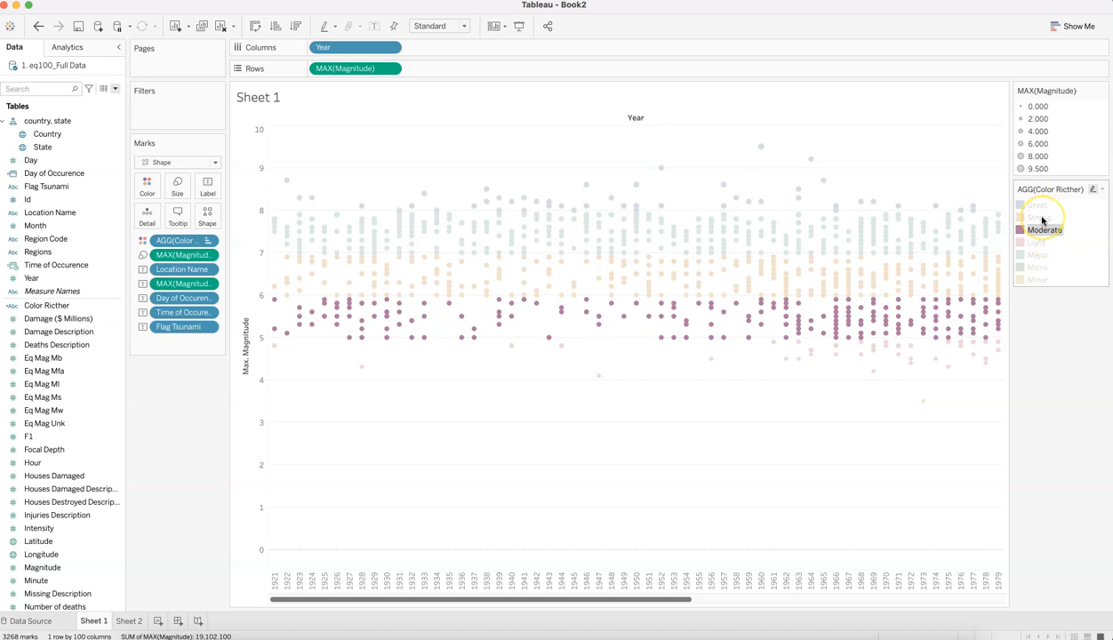
click(1041, 256)
drag(1042, 256, 1058, 227)
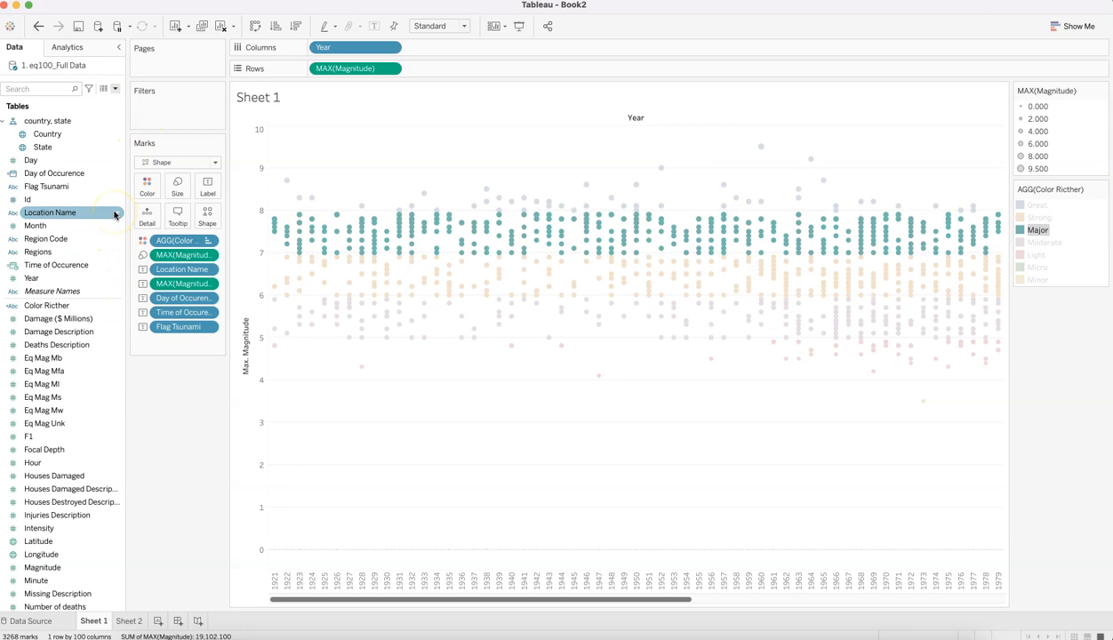
Search the data fields for "color" and review the category ranges in the Color Ricther formula.
click(60, 89)
text(color)
click(115, 130)
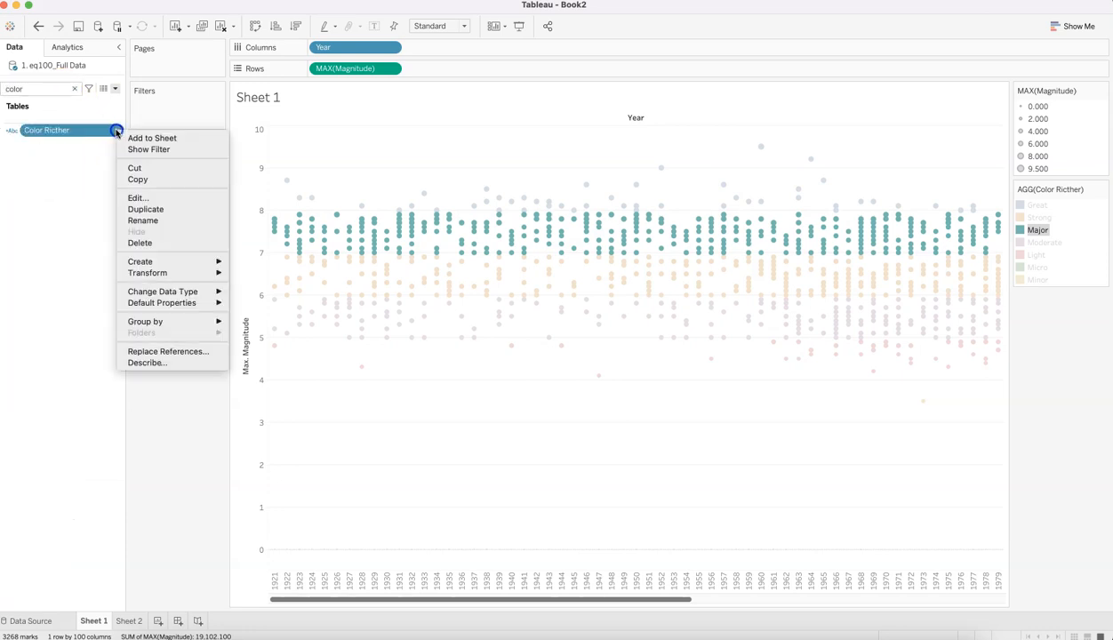
click(146, 201)
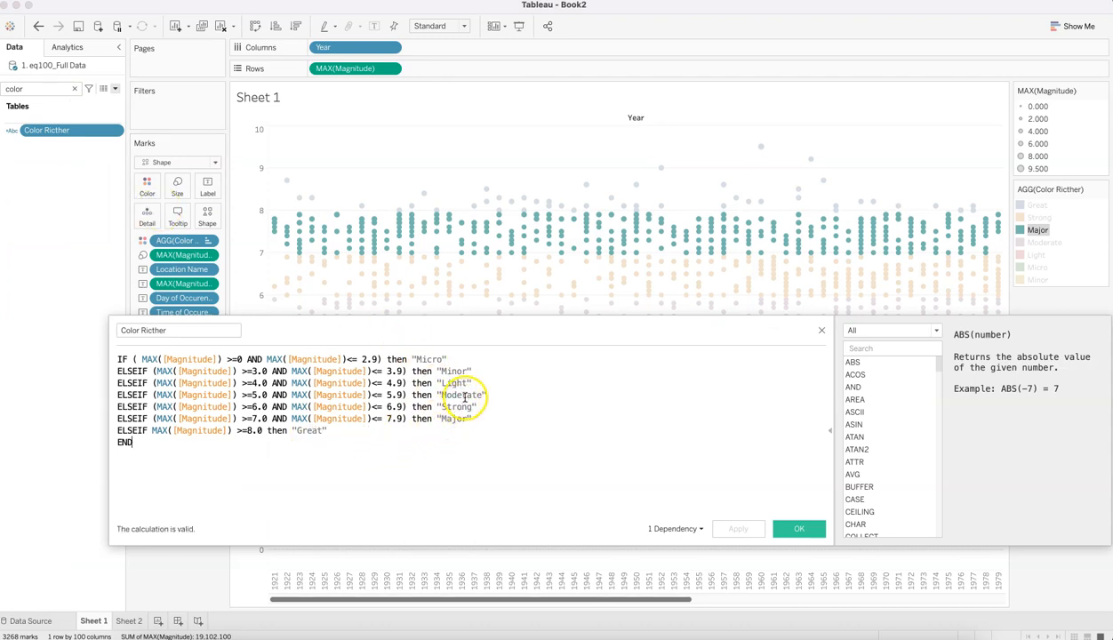
click(822, 330)
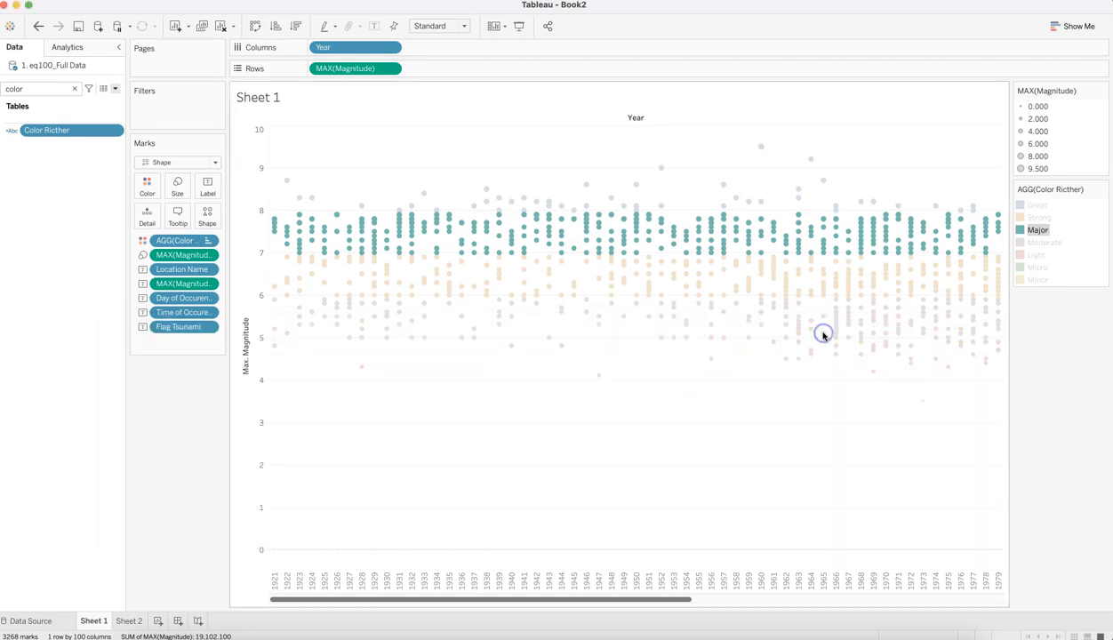
Recheck the Color Ricther formula and arrange the color legend as Great, Major, Strong, Moderate, Light, Minor, Micro, with no category highlighted.
mouse_move(1039, 231)
mouse_down()
mouse_move(1058, 214)
mouse_move(1057, 227)
mouse_up()
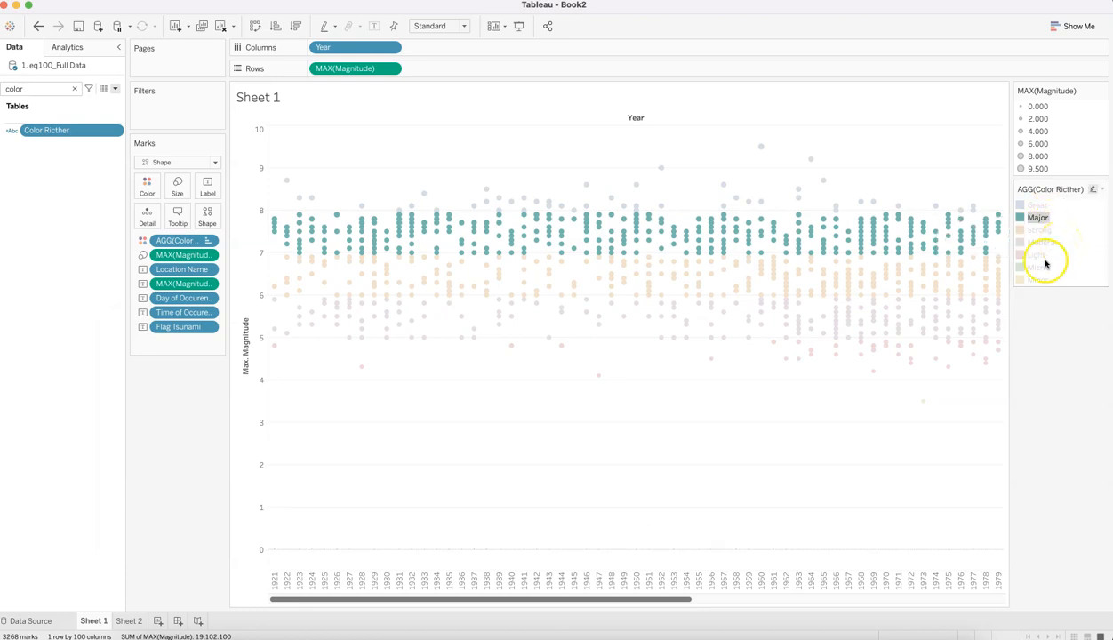
drag(1039, 282, 1058, 253)
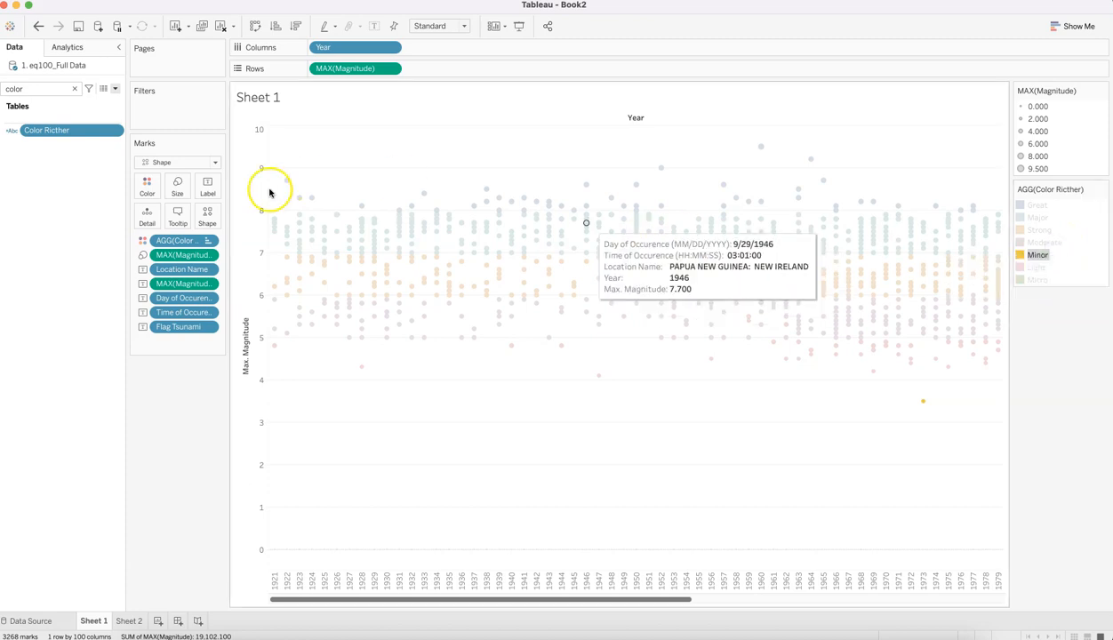
click(120, 133)
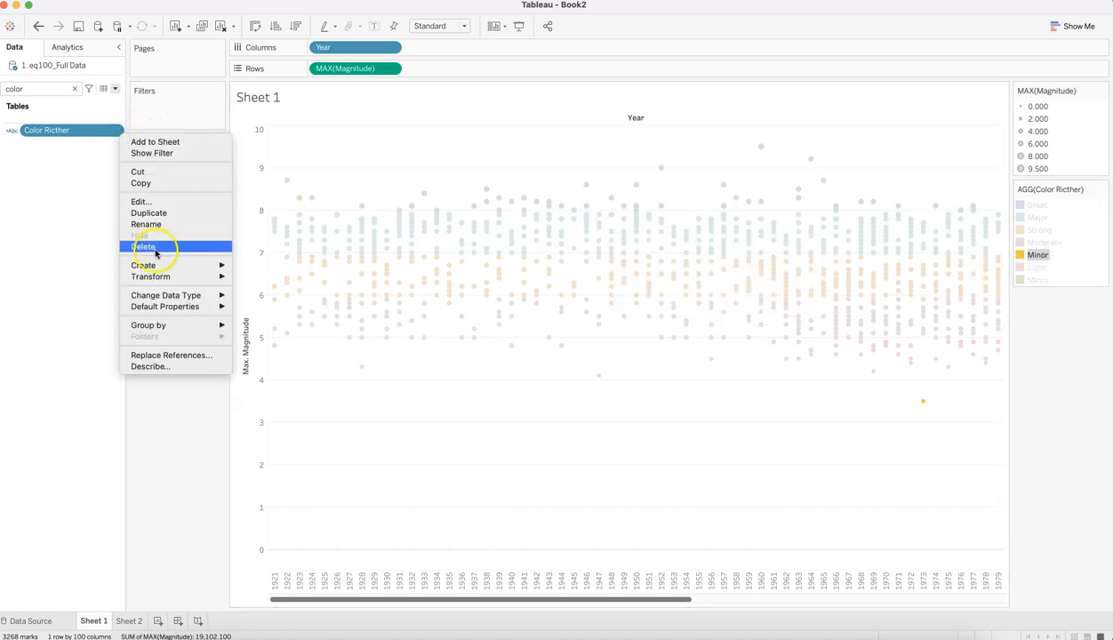
click(160, 202)
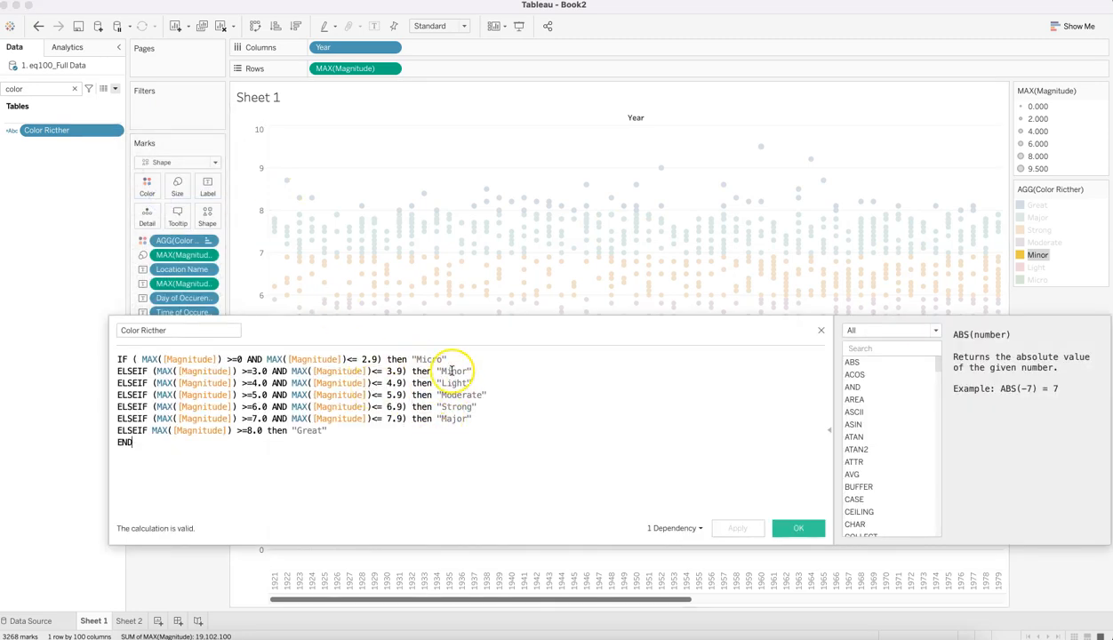
click(820, 329)
click(1038, 267)
drag(1038, 268, 1060, 251)
click(1063, 285)
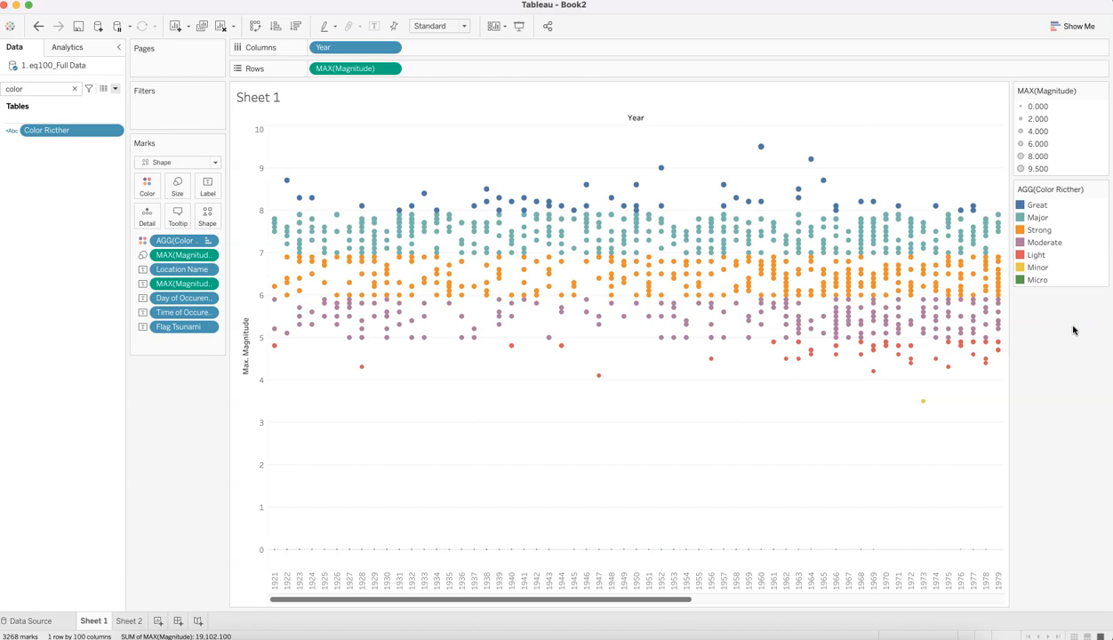
Edit the Color Ricther colors and assign the Maraschino red pencil color to the Great category.
click(147, 184)
click(192, 229)
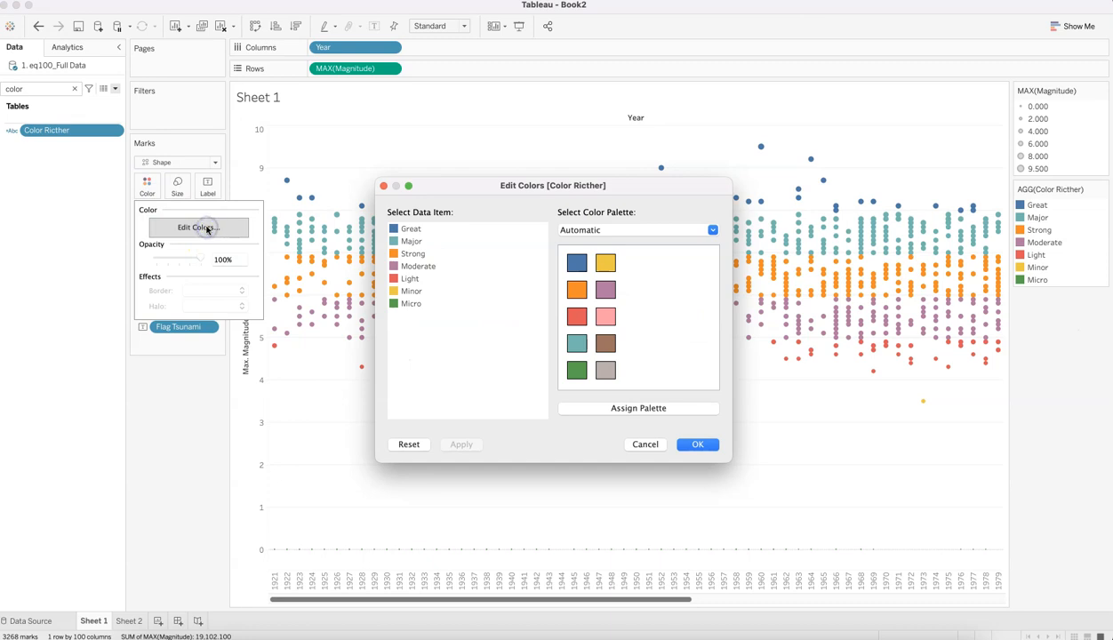
double_click(396, 233)
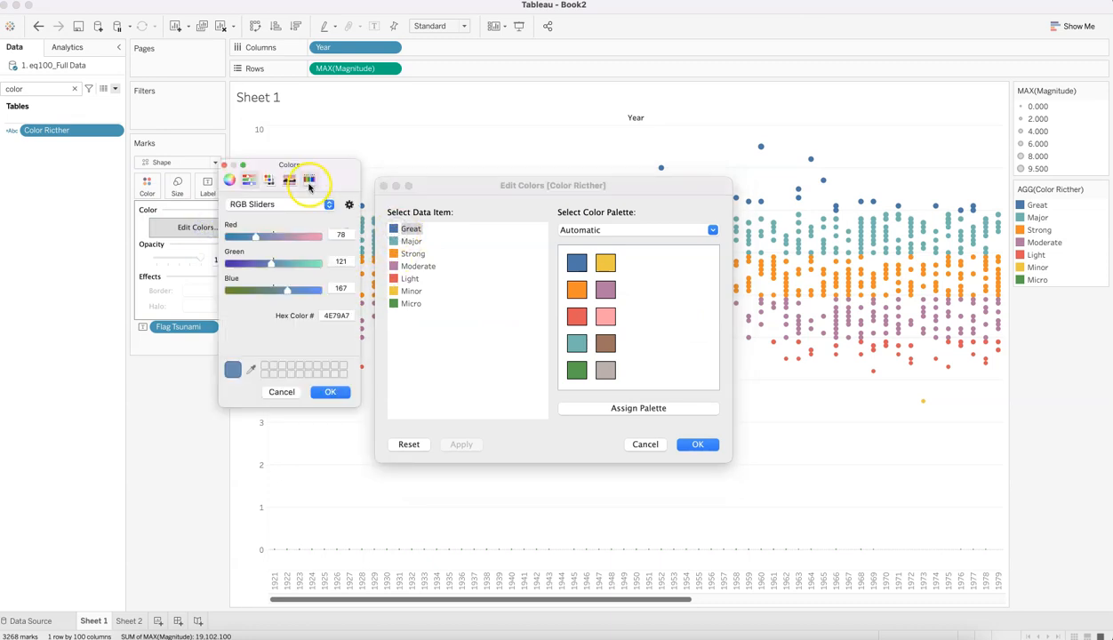
click(309, 182)
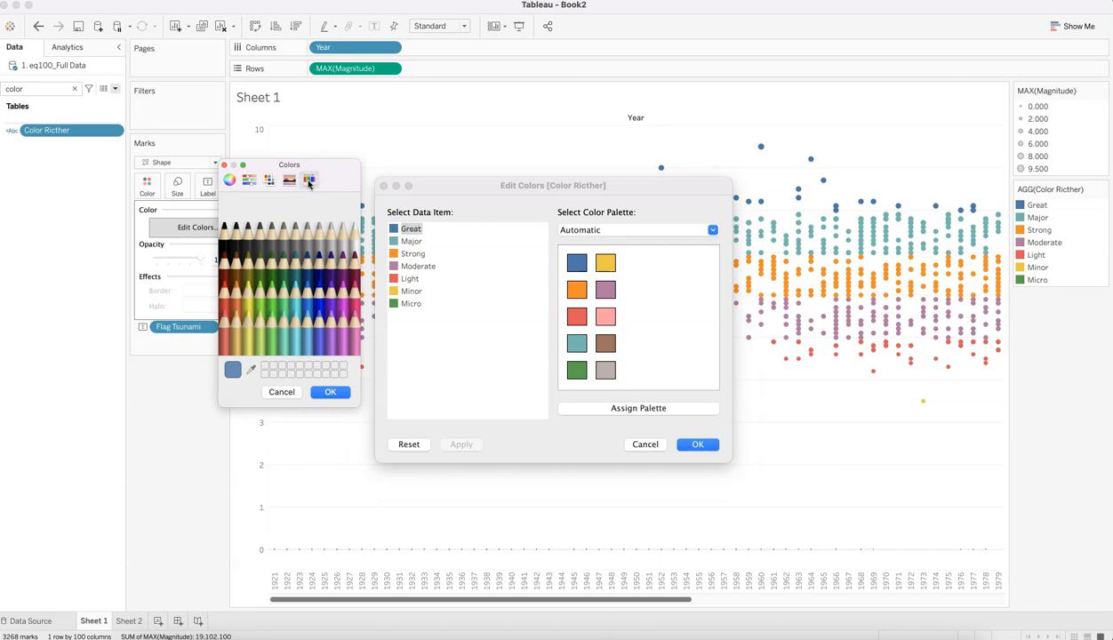
click(224, 298)
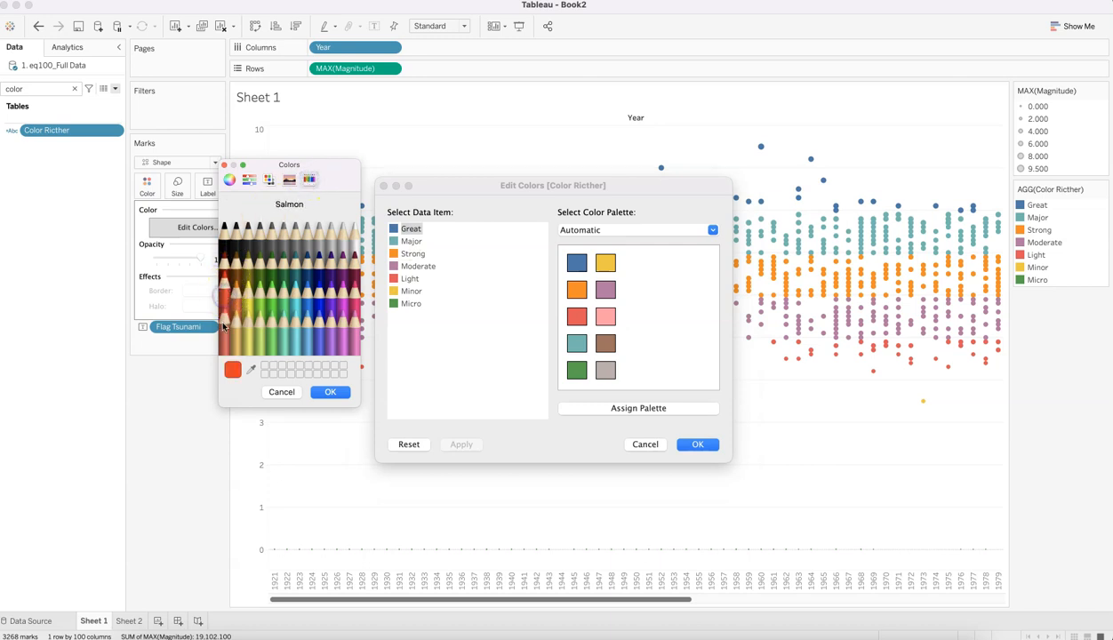
click(328, 396)
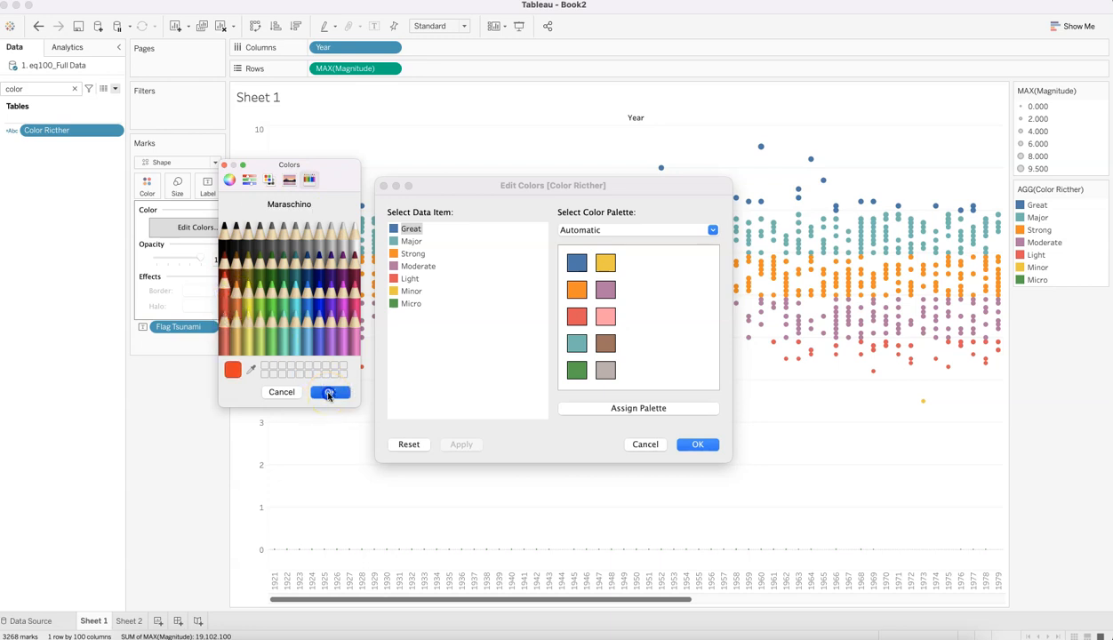
Assign the Major category an orange-red with RGB values 255, 104, 0 (hex FF6800), starting from Maraschino.
click(399, 242)
double_click(399, 241)
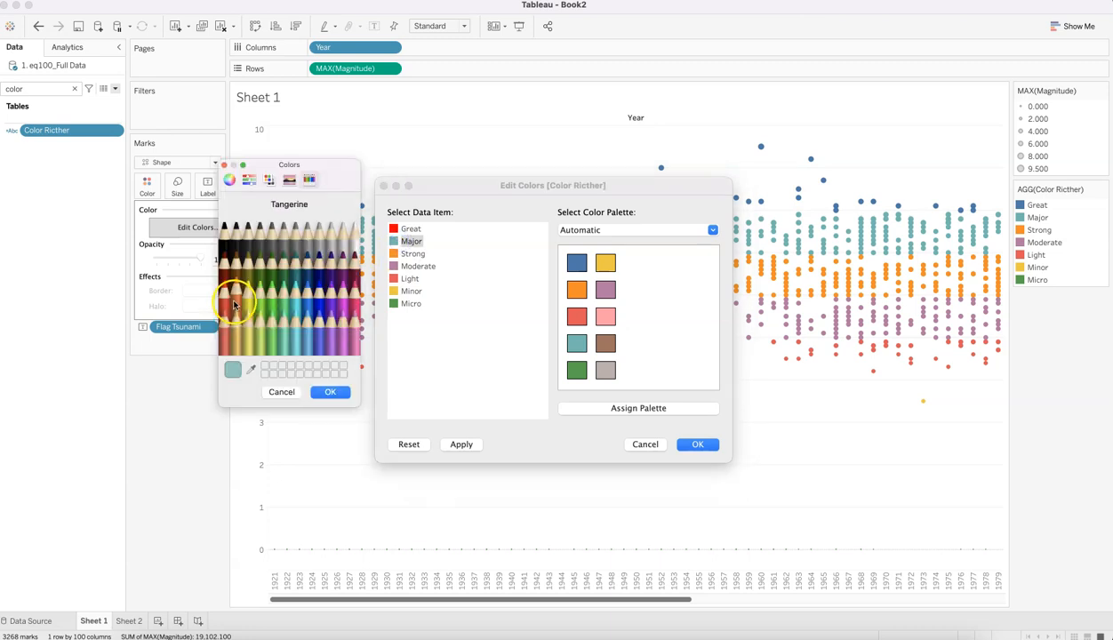
click(224, 331)
click(224, 332)
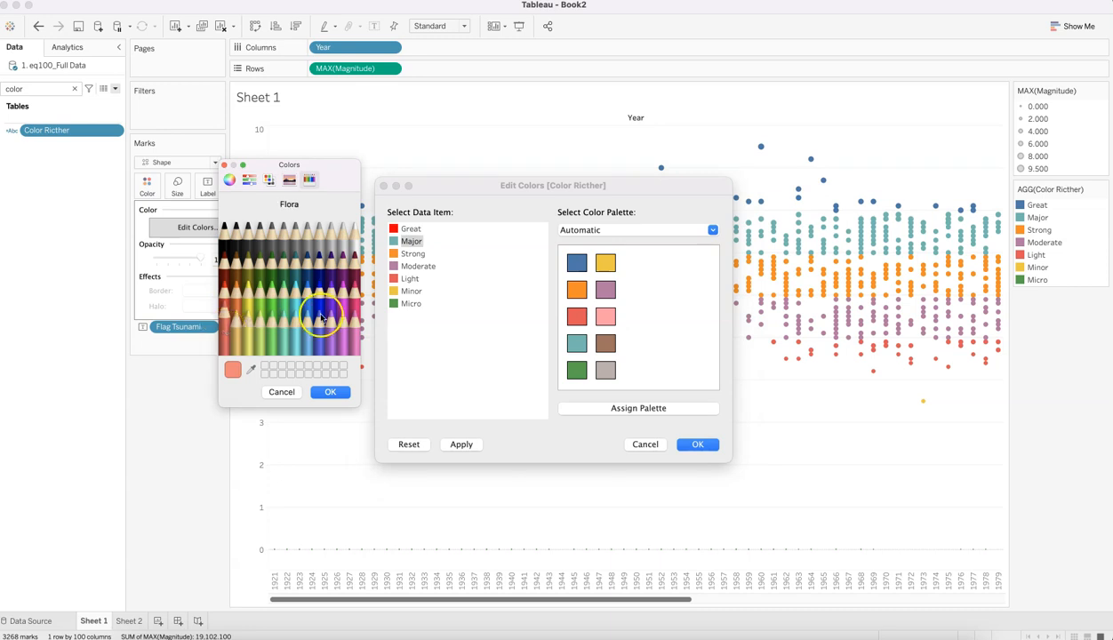
click(352, 286)
click(228, 307)
click(227, 307)
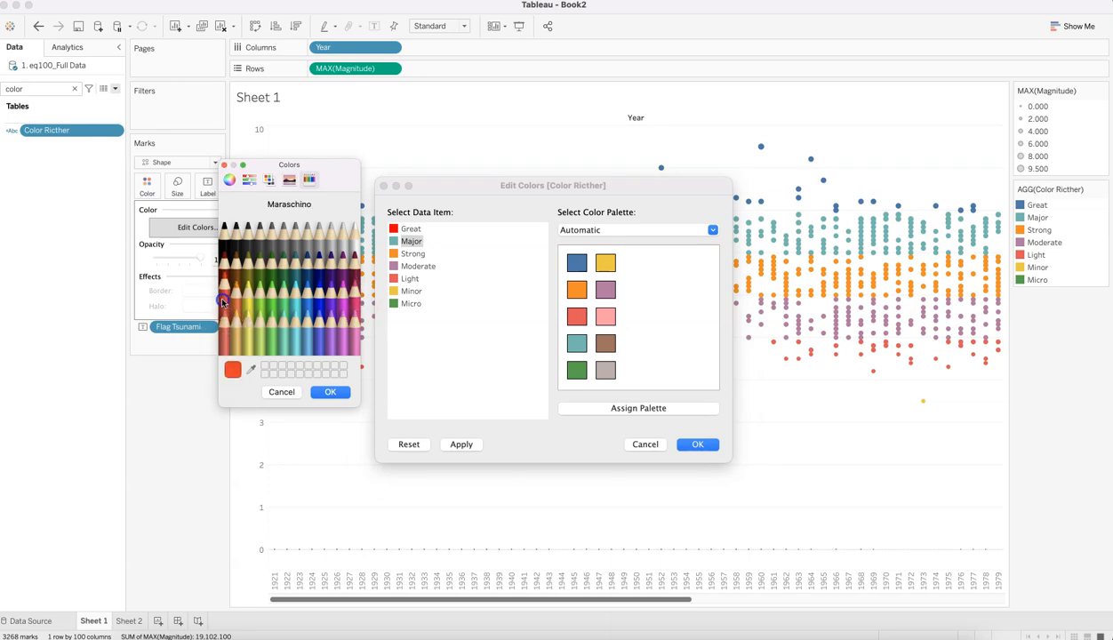
click(250, 182)
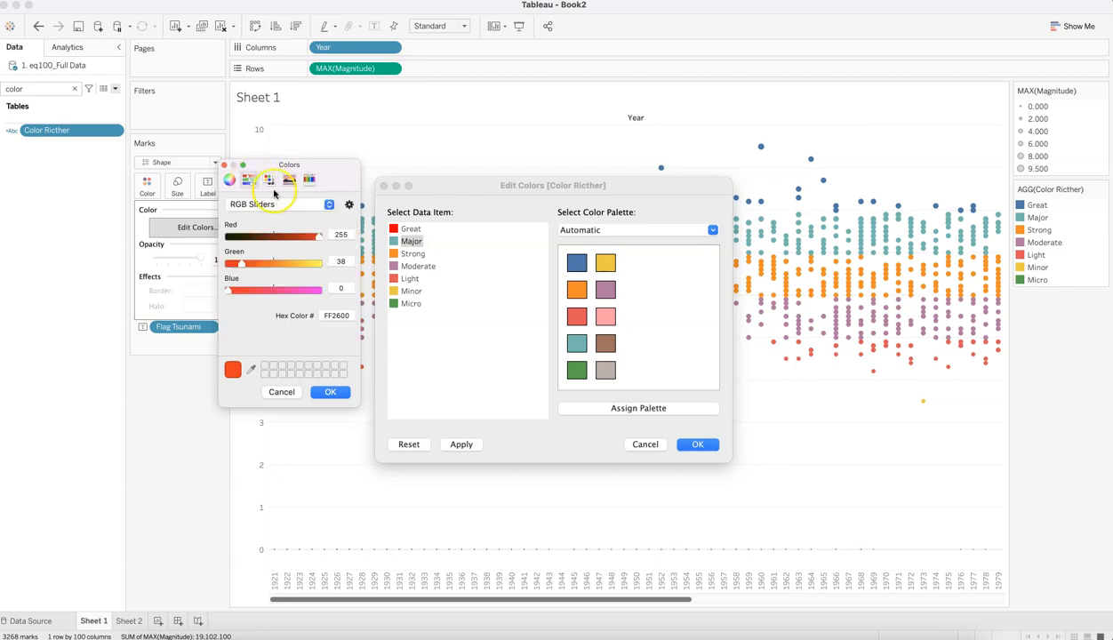
drag(242, 267, 258, 268)
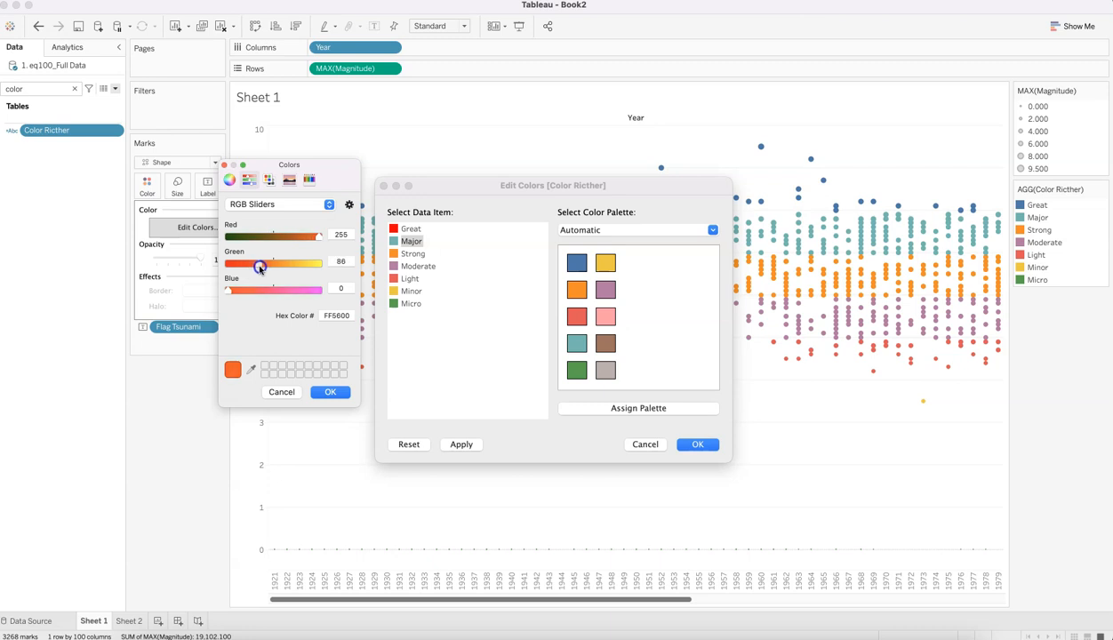
drag(261, 267, 265, 269)
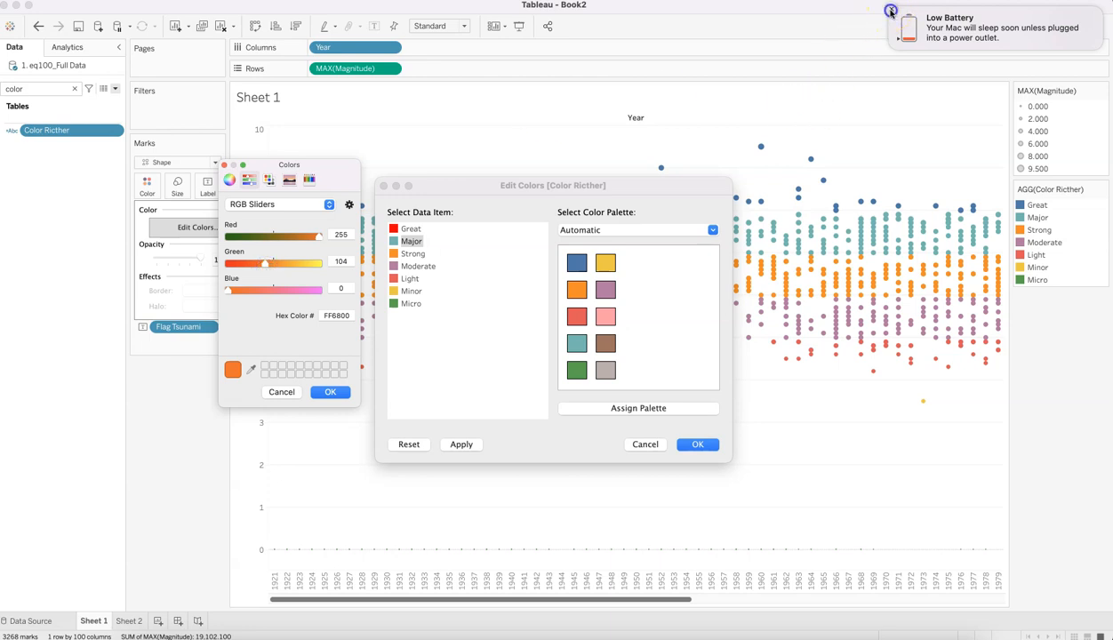
click(891, 11)
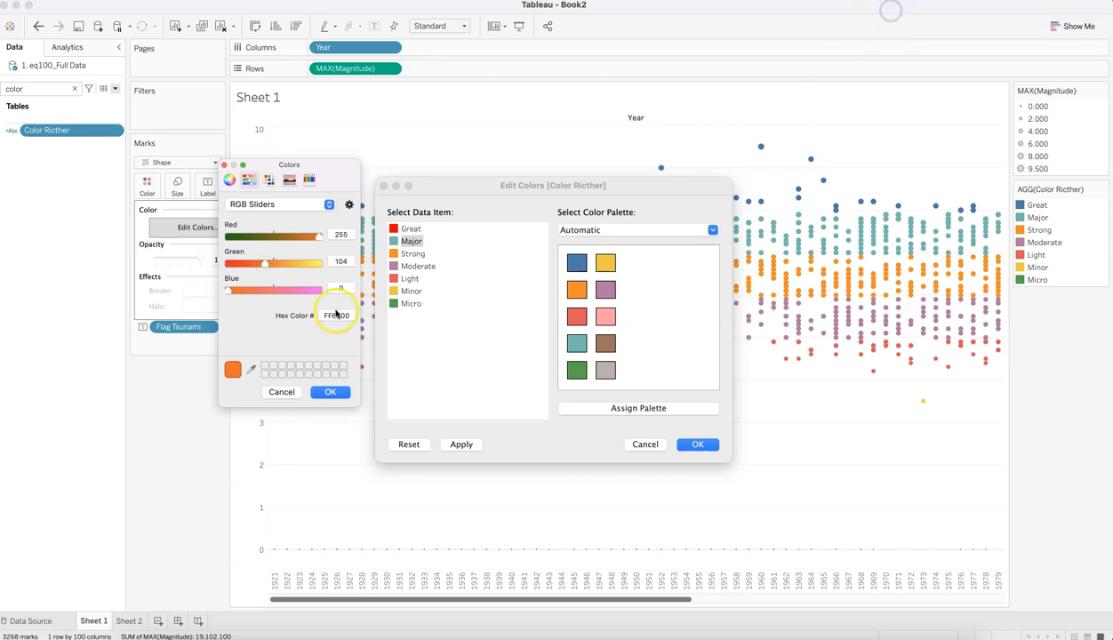
click(331, 392)
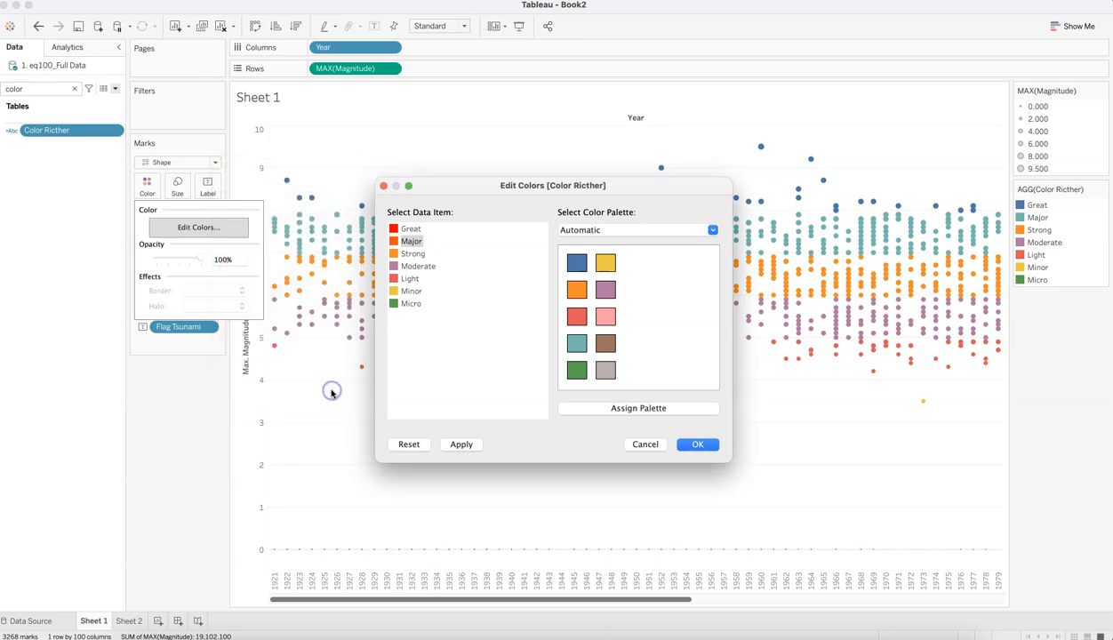
Assign the Salmon pencil color to the Strong category and Tangerine to the Moderate category.
double_click(395, 256)
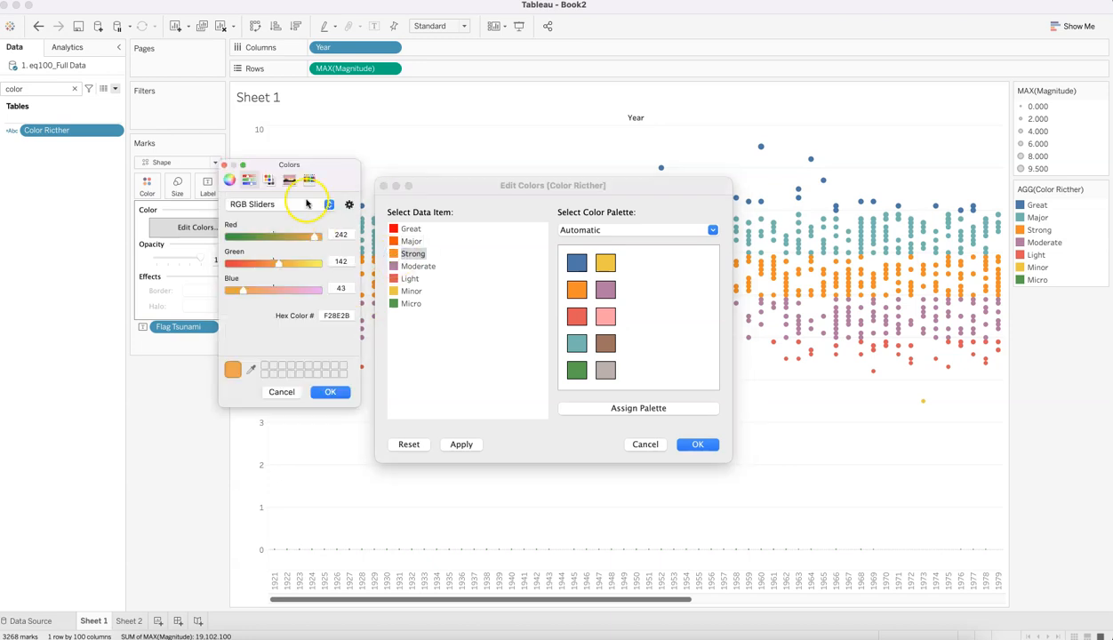
click(310, 179)
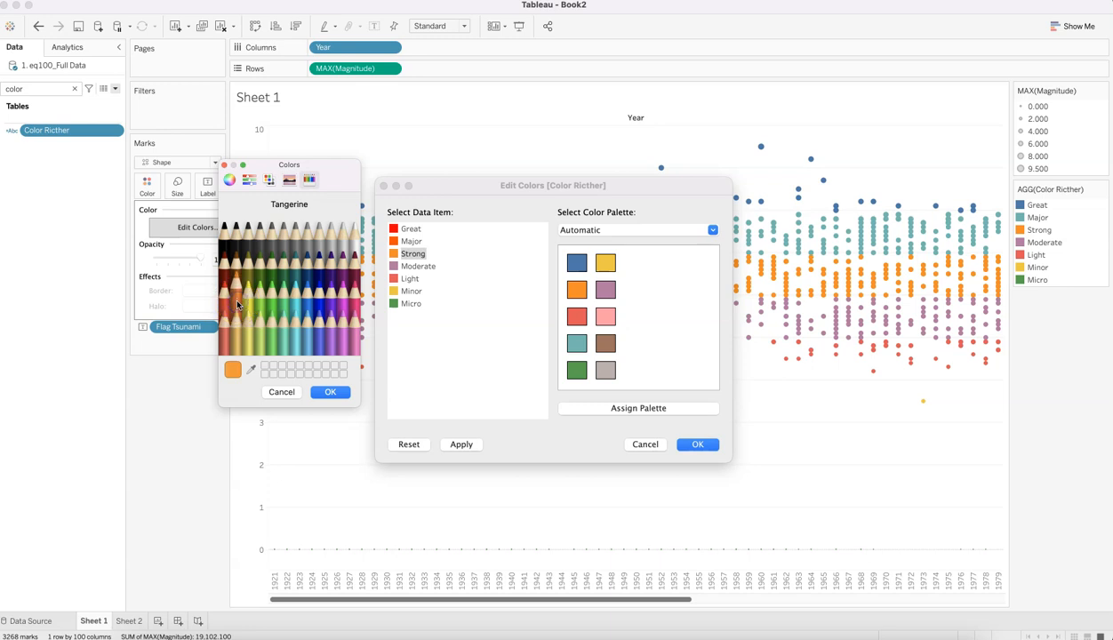
click(222, 344)
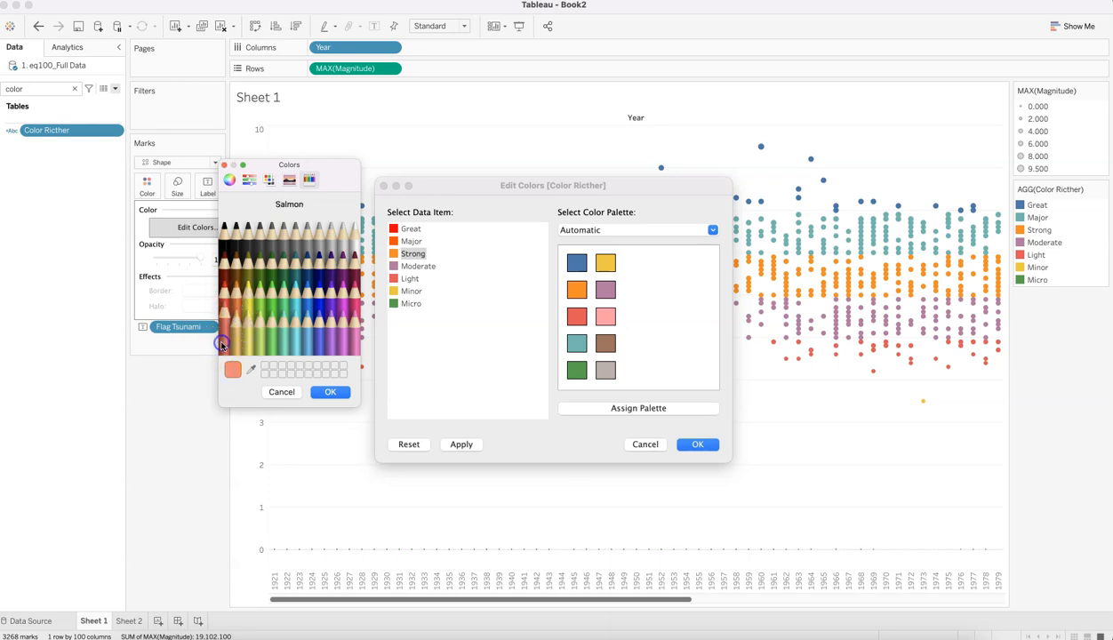
click(329, 393)
double_click(416, 266)
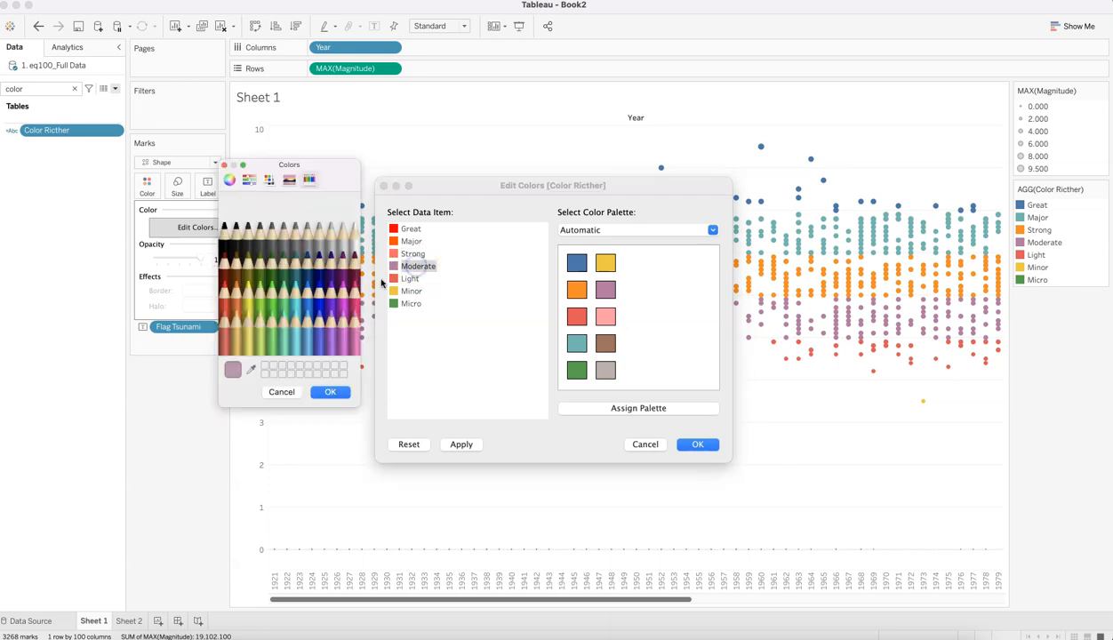
click(233, 289)
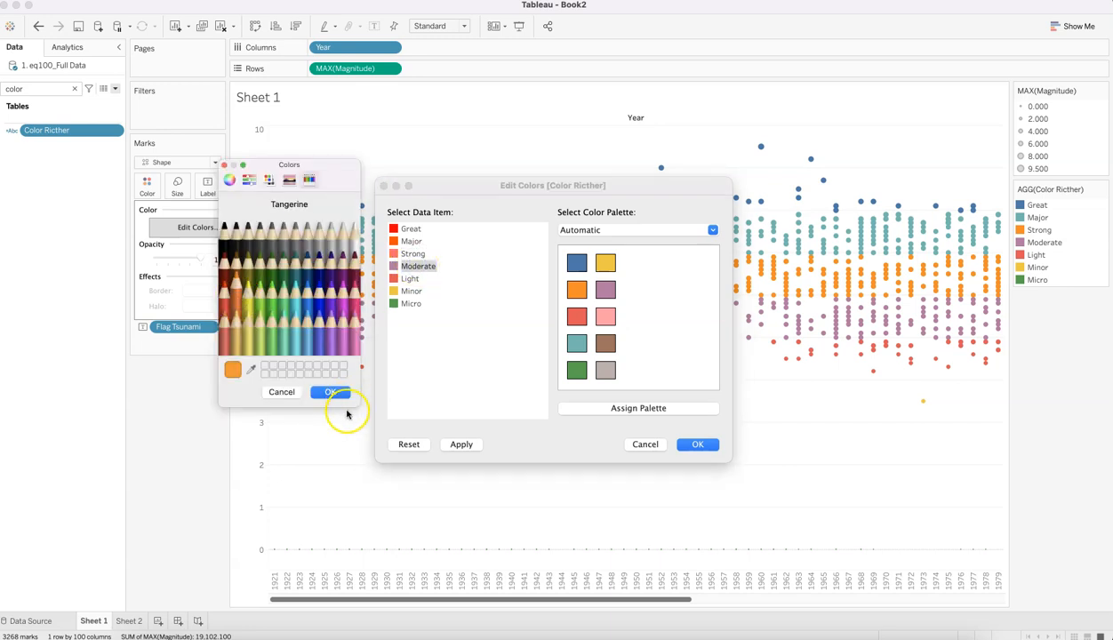
click(327, 392)
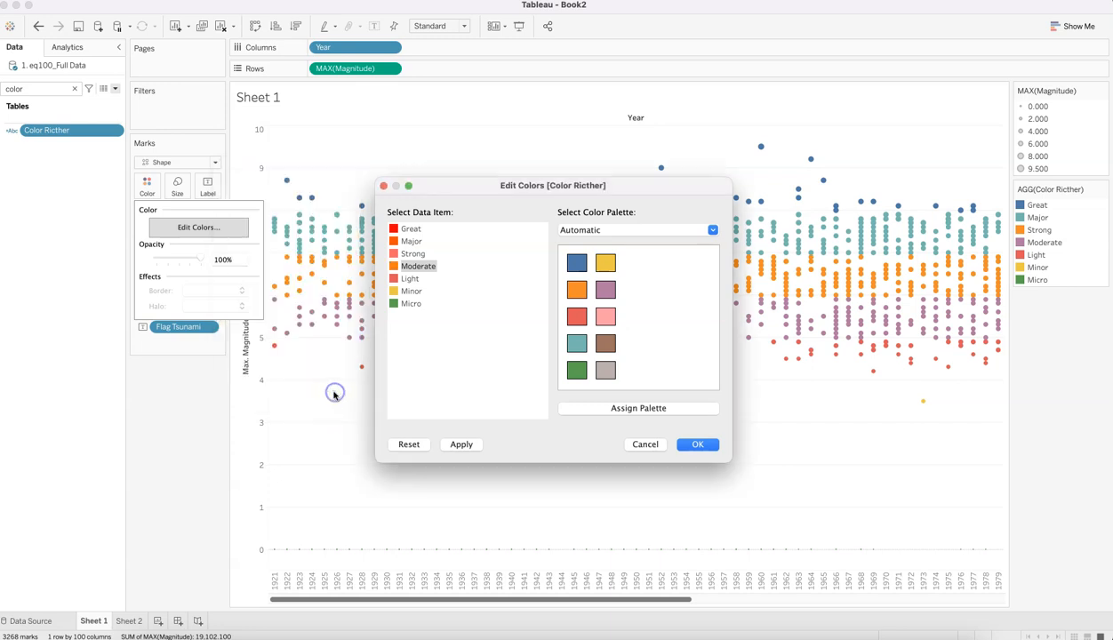
Try several pencil colors for the Light category and assign it a bright green.
double_click(410, 279)
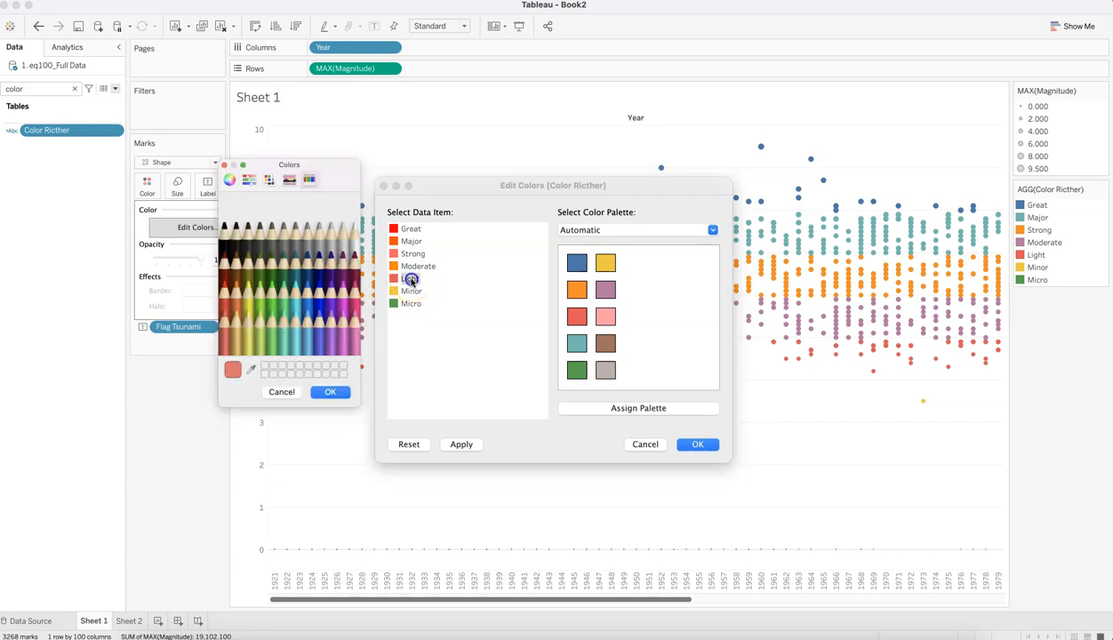
click(246, 325)
click(254, 322)
click(273, 334)
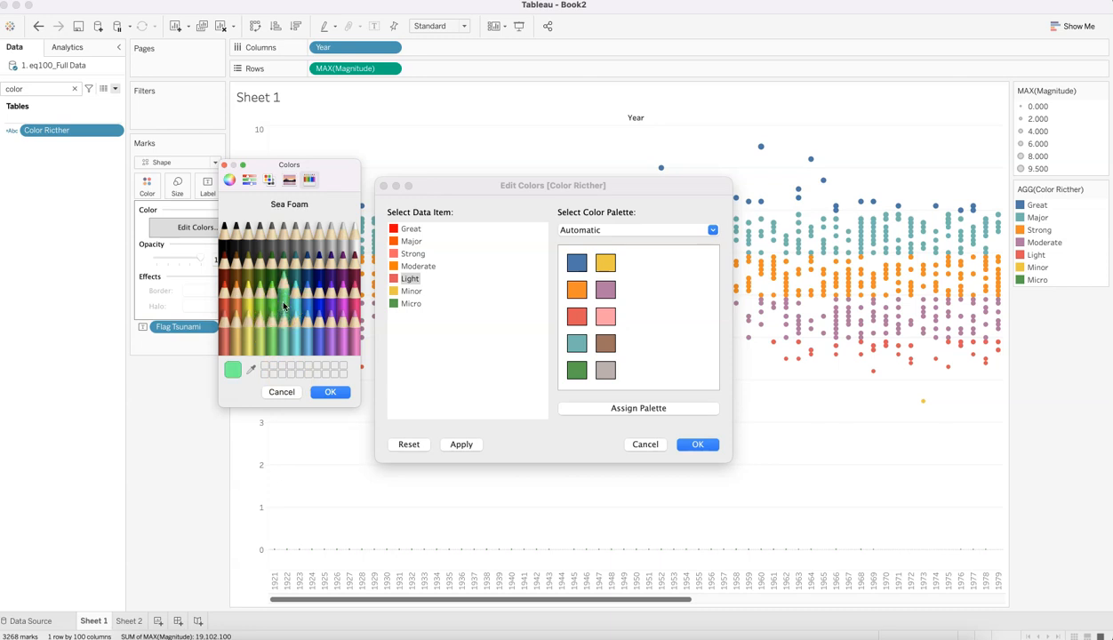
click(264, 334)
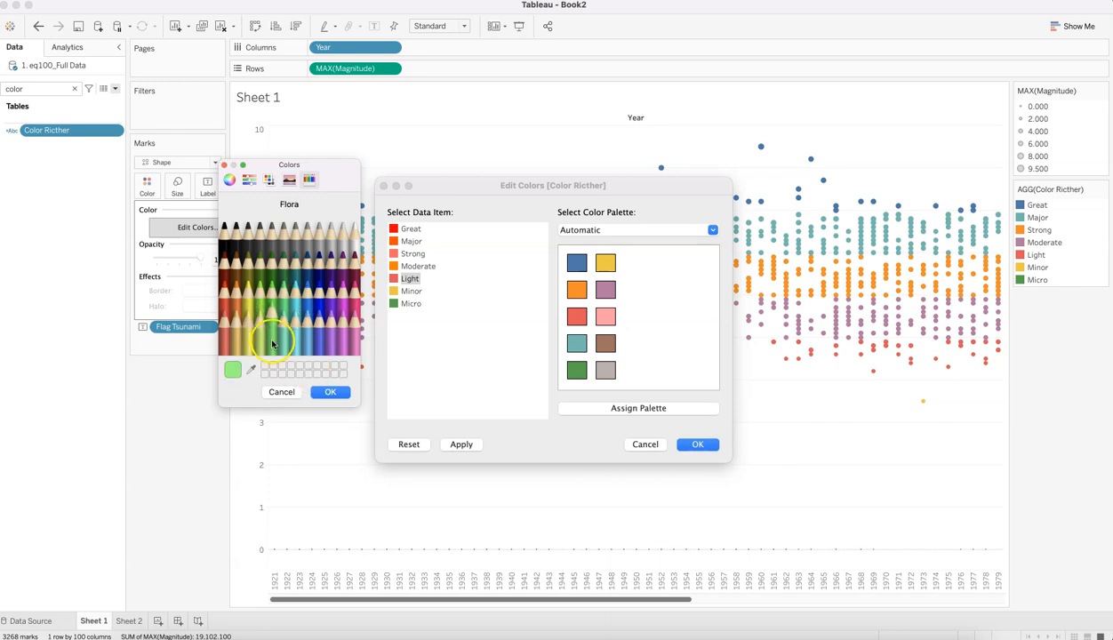
click(272, 286)
click(275, 329)
click(325, 391)
Assign the Honeydew pencil color to the Minor category.
double_click(395, 293)
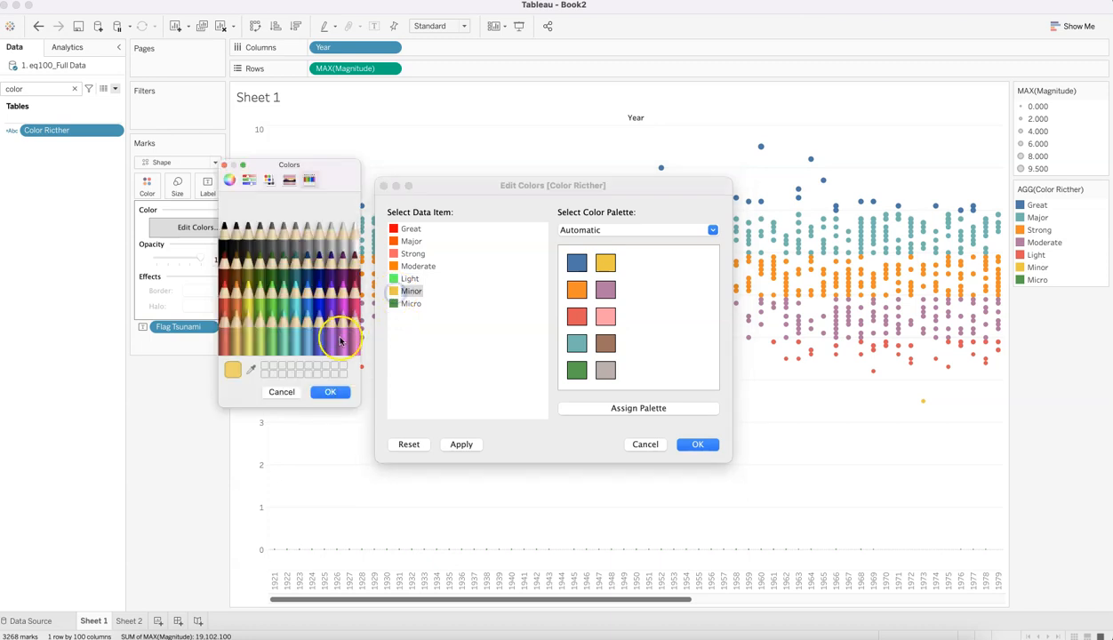
click(259, 336)
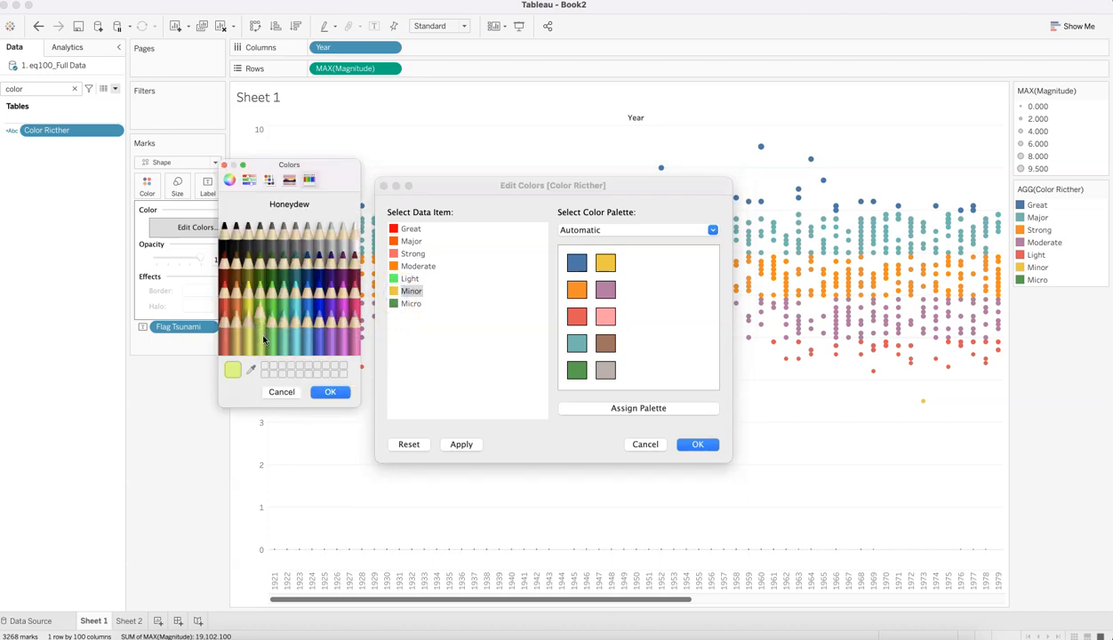
click(326, 392)
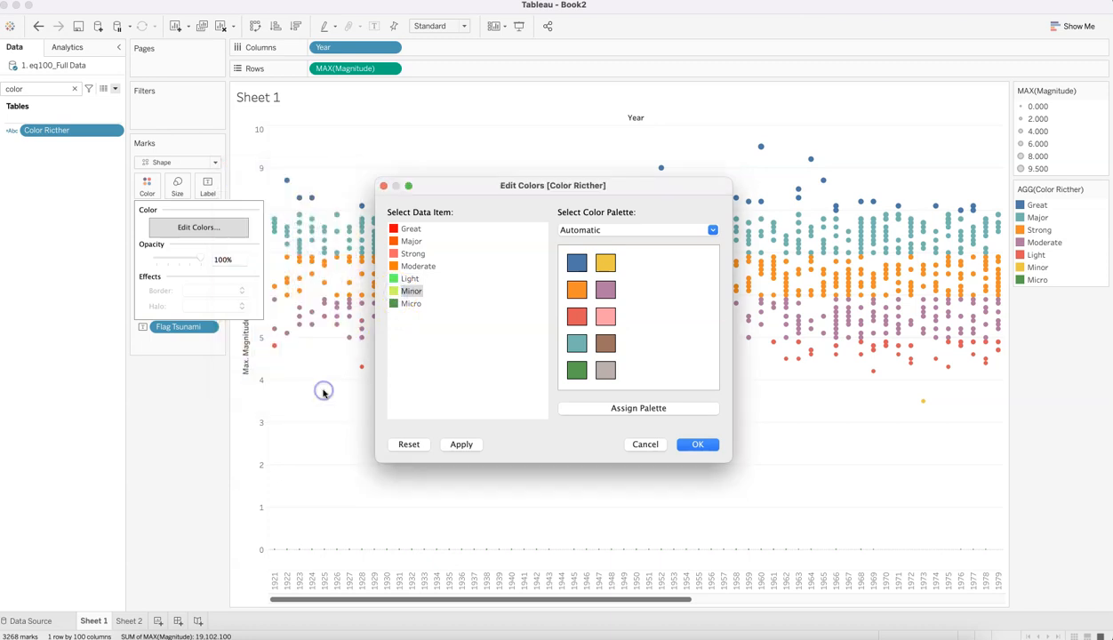
Assign the Micro category a pale green of about RGB 192, 250, 190 (hex C0FABE), lightened from the Flora pencil color.
double_click(395, 305)
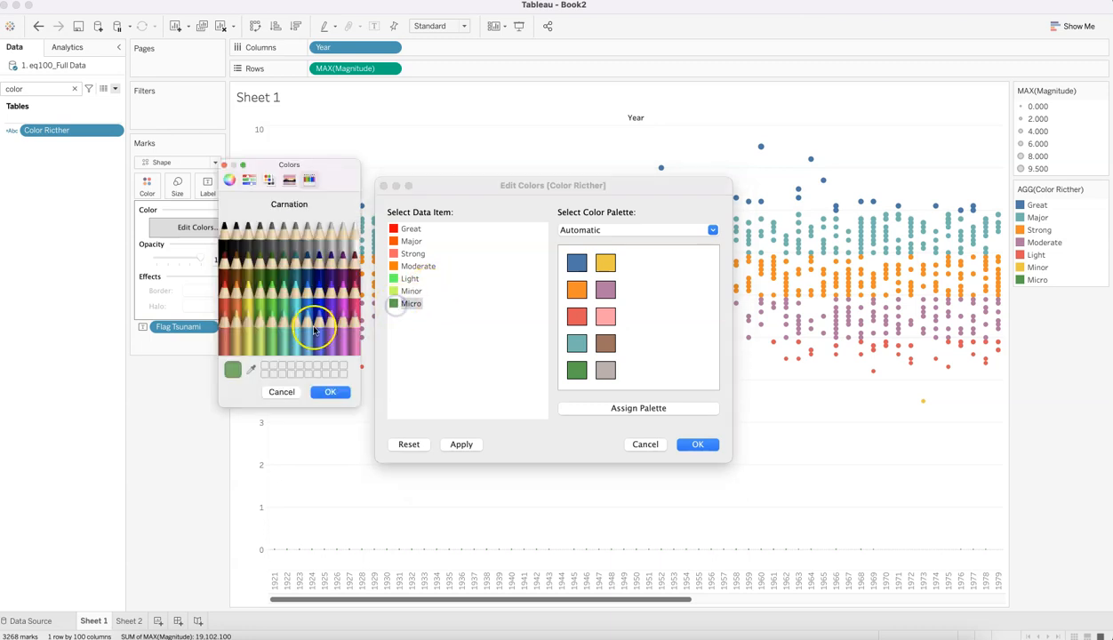
click(250, 304)
click(250, 295)
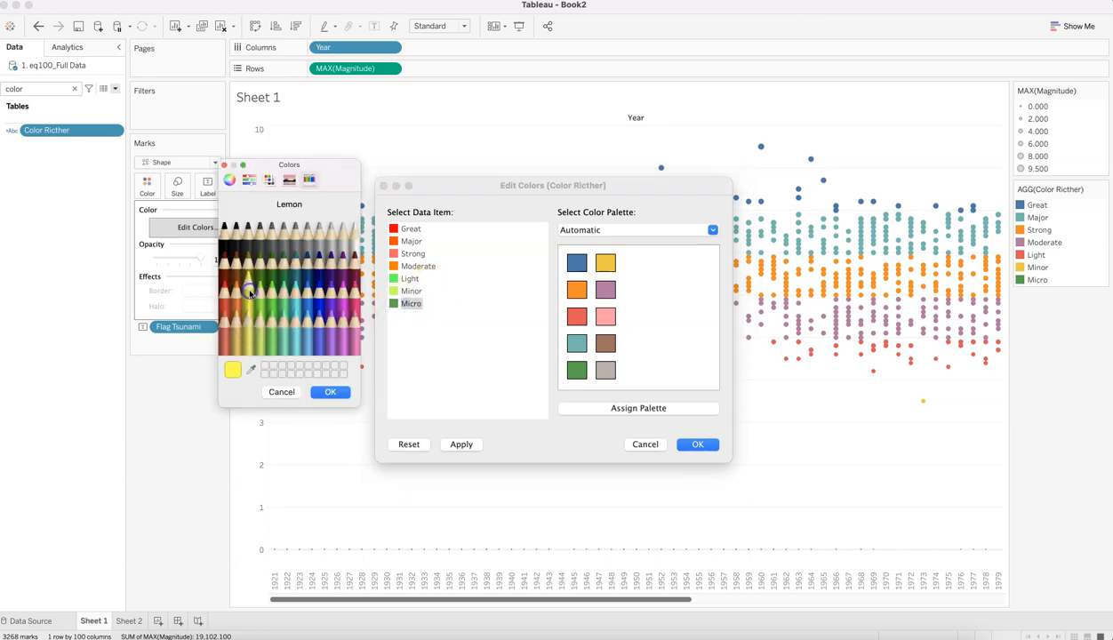
click(261, 294)
click(269, 299)
click(287, 299)
click(267, 338)
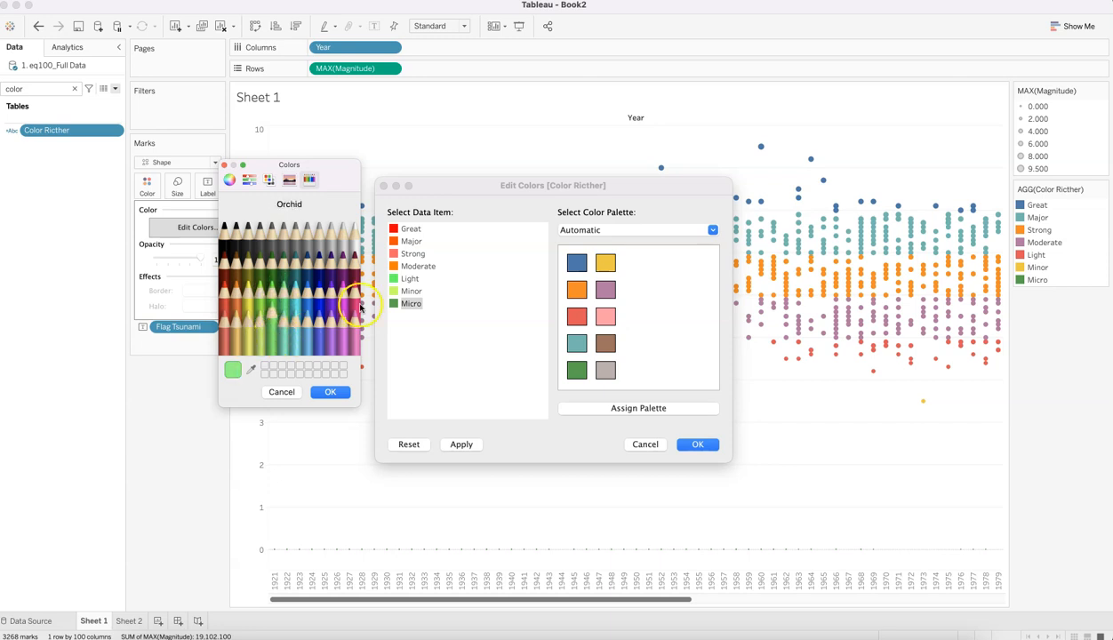
click(251, 181)
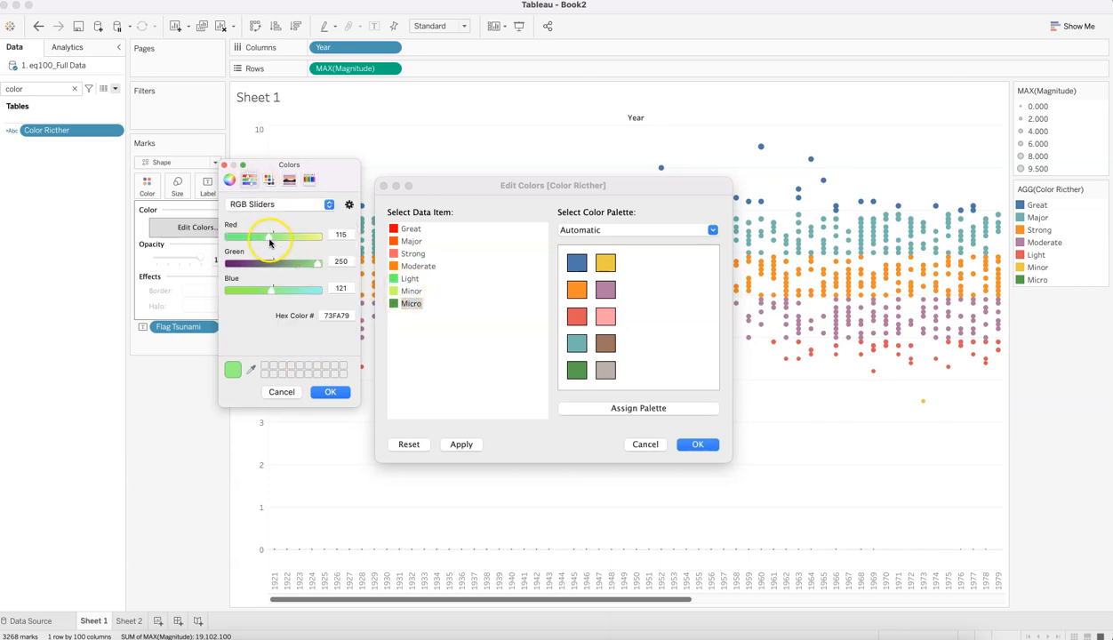
drag(270, 240, 297, 240)
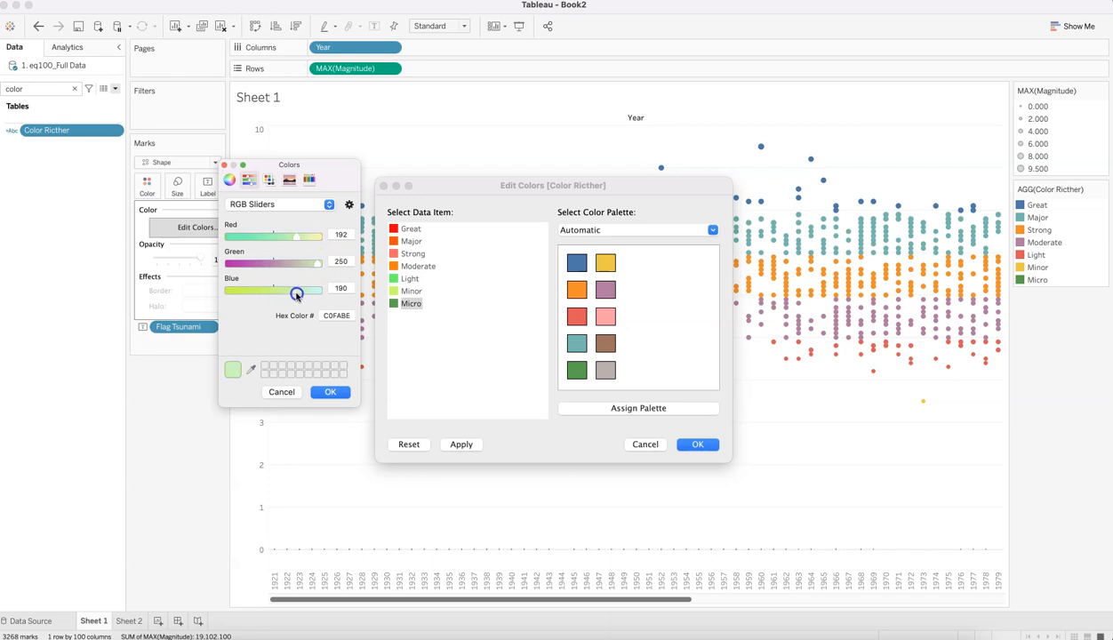
click(333, 392)
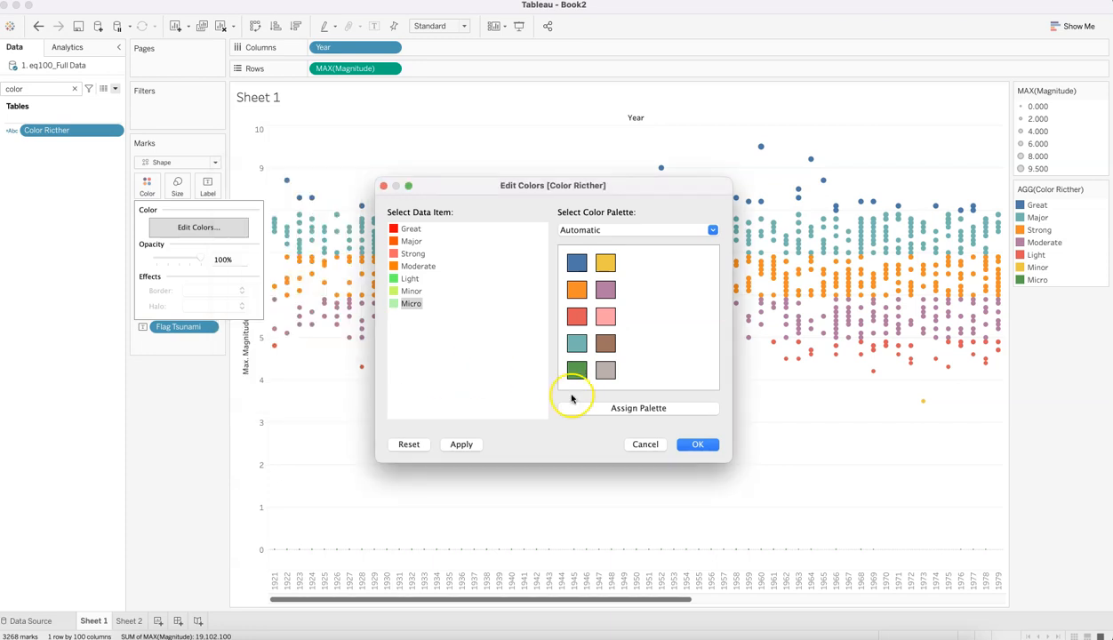
Apply the assigned colors of the Color Ricther categories to the chart and close the color editor.
click(479, 448)
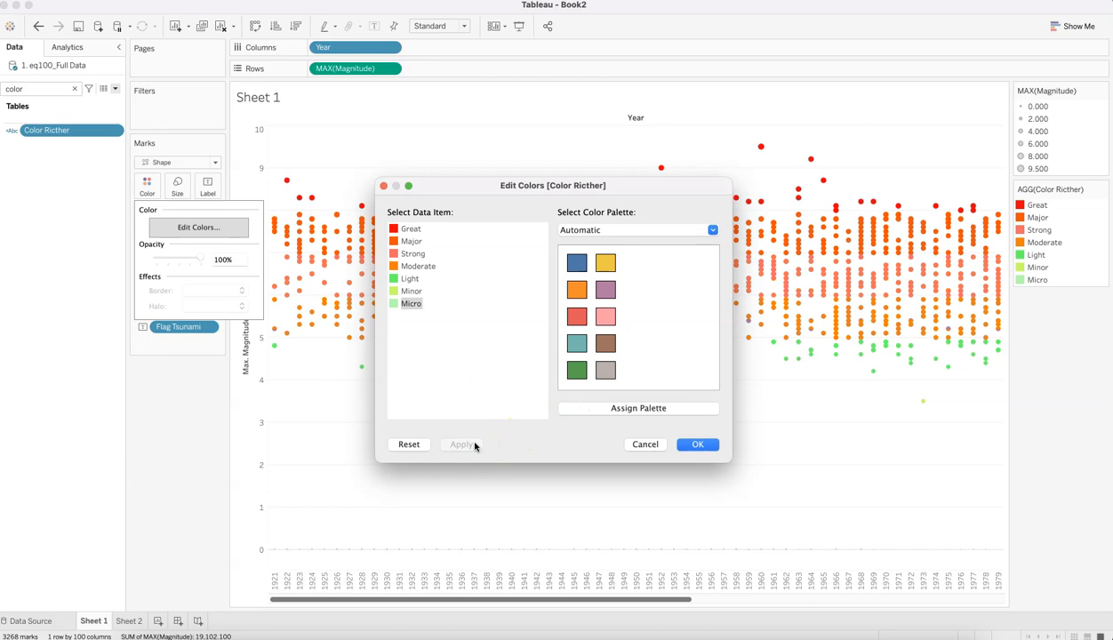
click(696, 444)
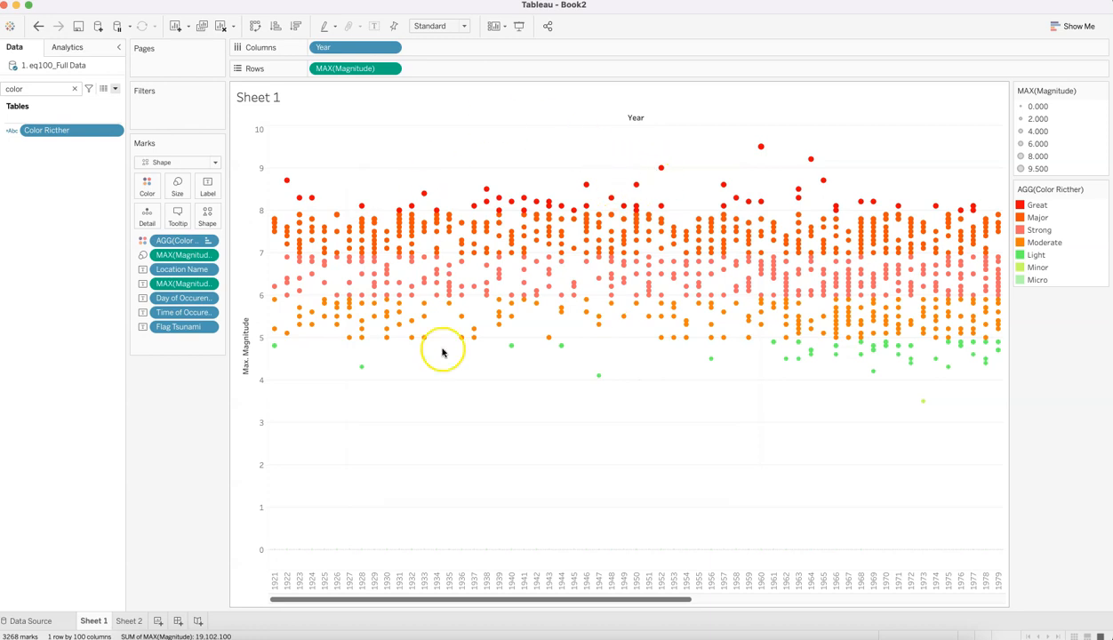
Format the worksheet's default shading to black.
right_click(529, 439)
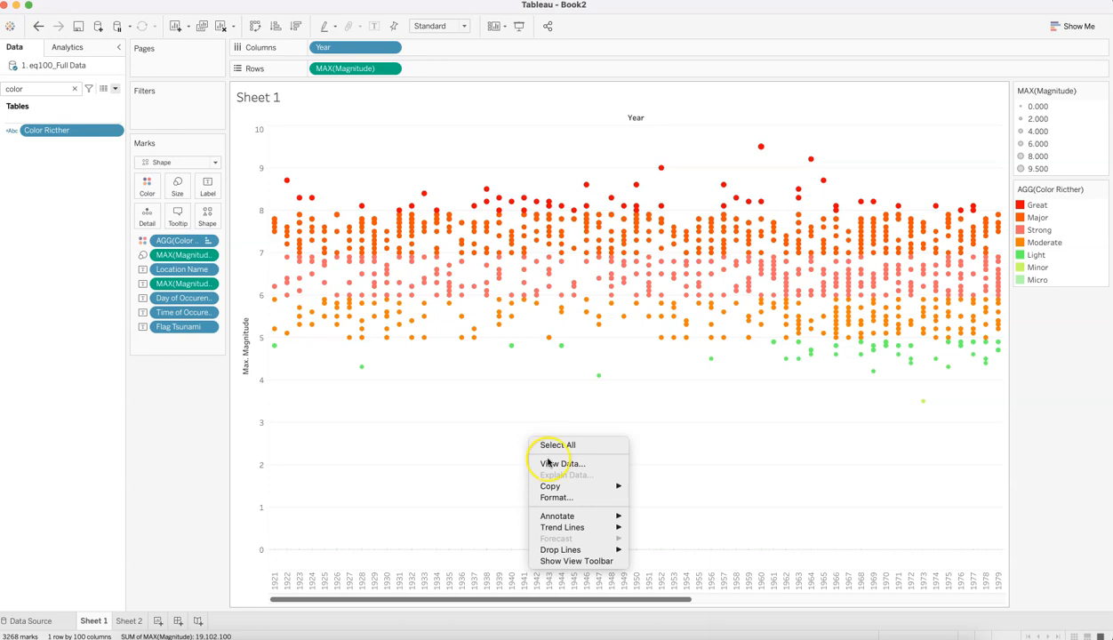
click(560, 497)
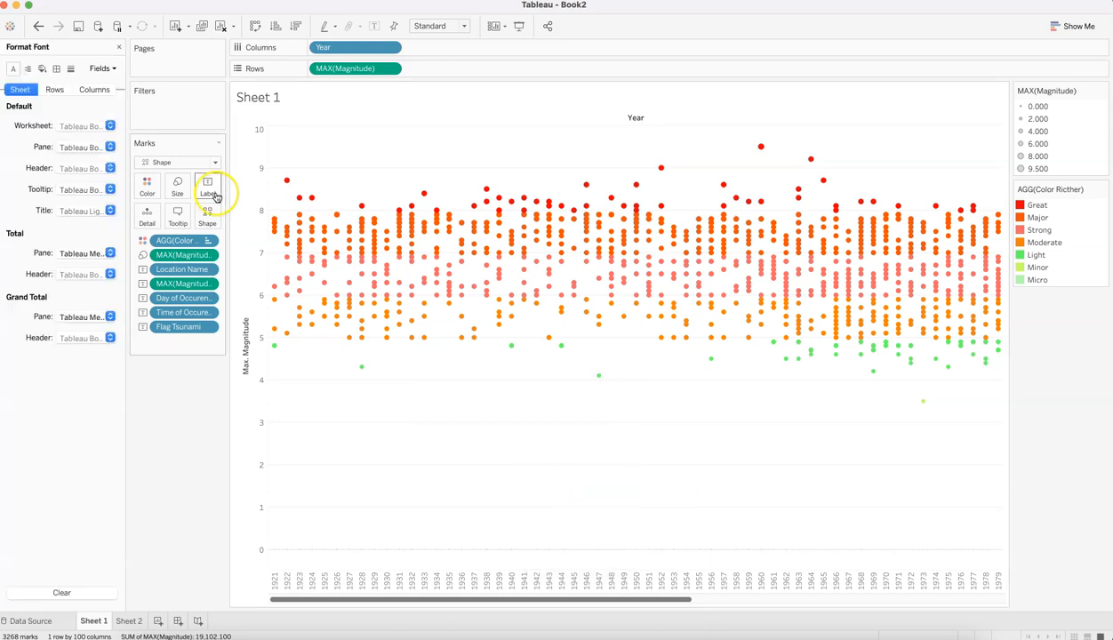
click(42, 69)
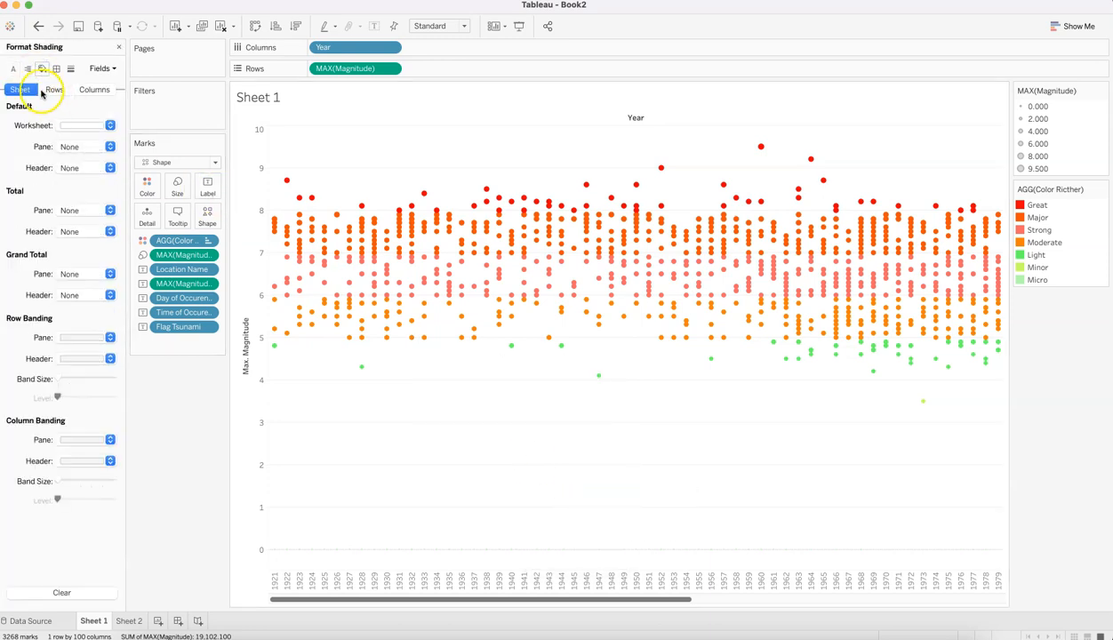
click(85, 125)
click(63, 165)
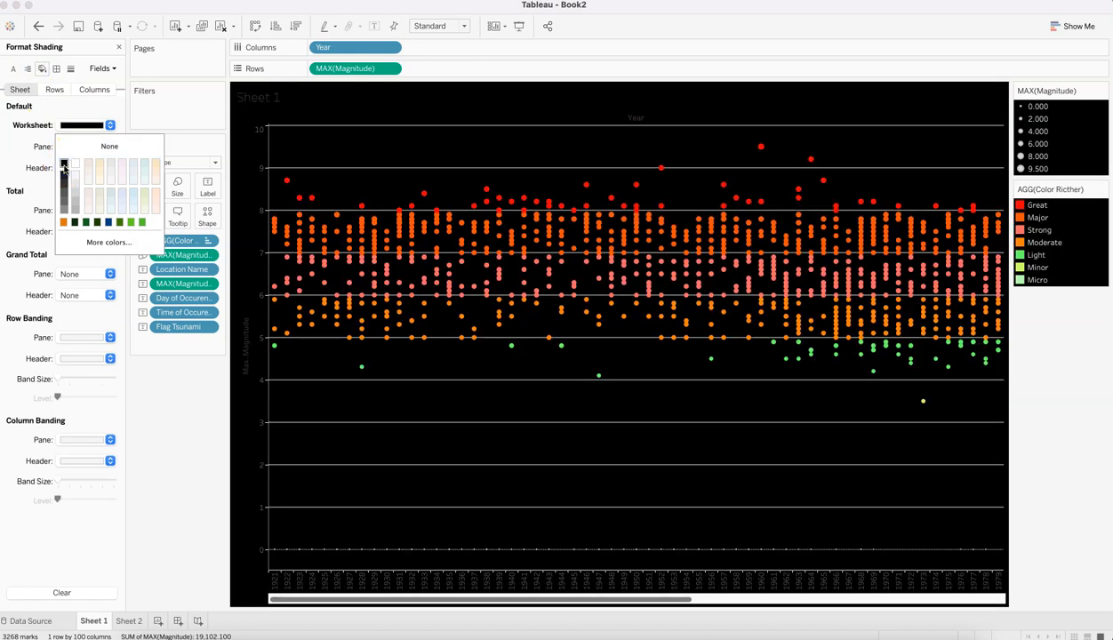
mouse_move(470, 235)
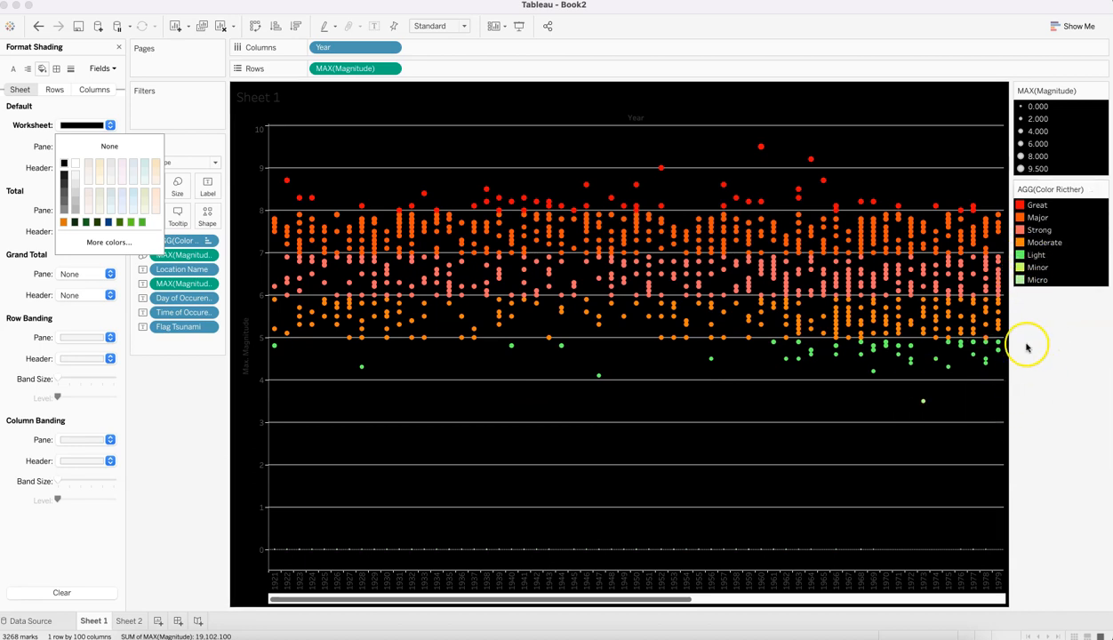
mouse_move(924, 402)
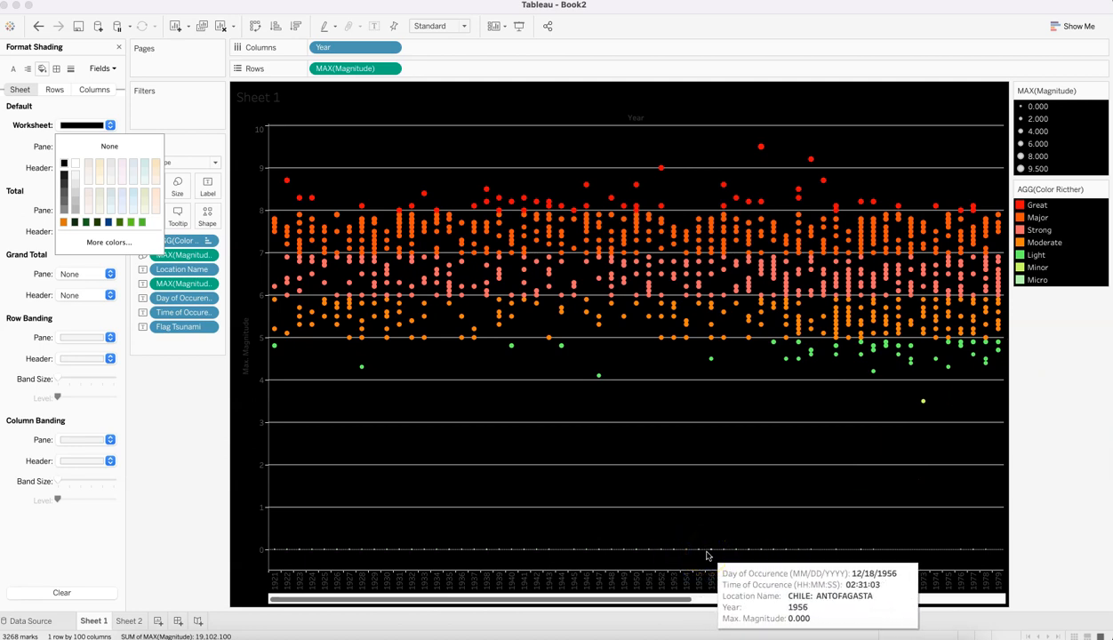
click(572, 409)
click(528, 142)
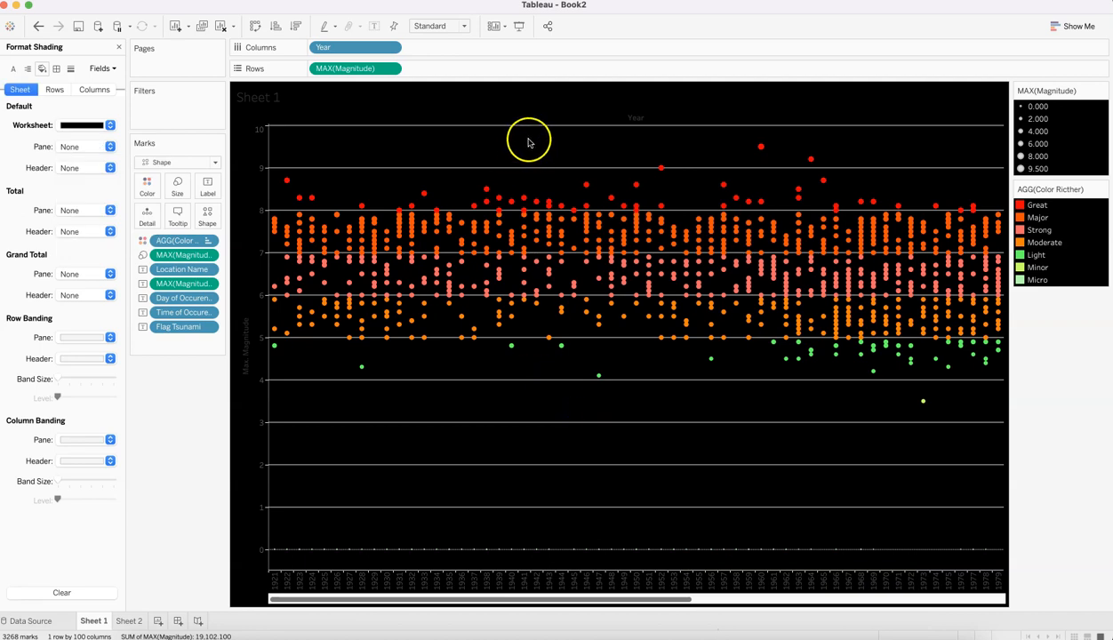
Remove the chart's row grid lines by setting them to None.
click(71, 71)
click(54, 89)
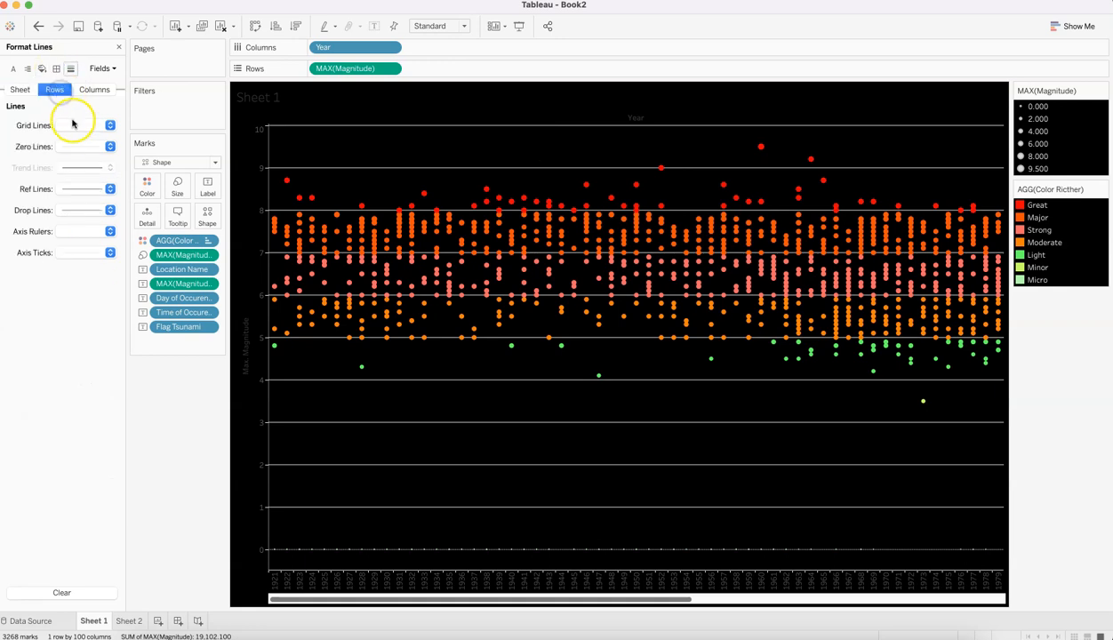
click(74, 125)
click(83, 142)
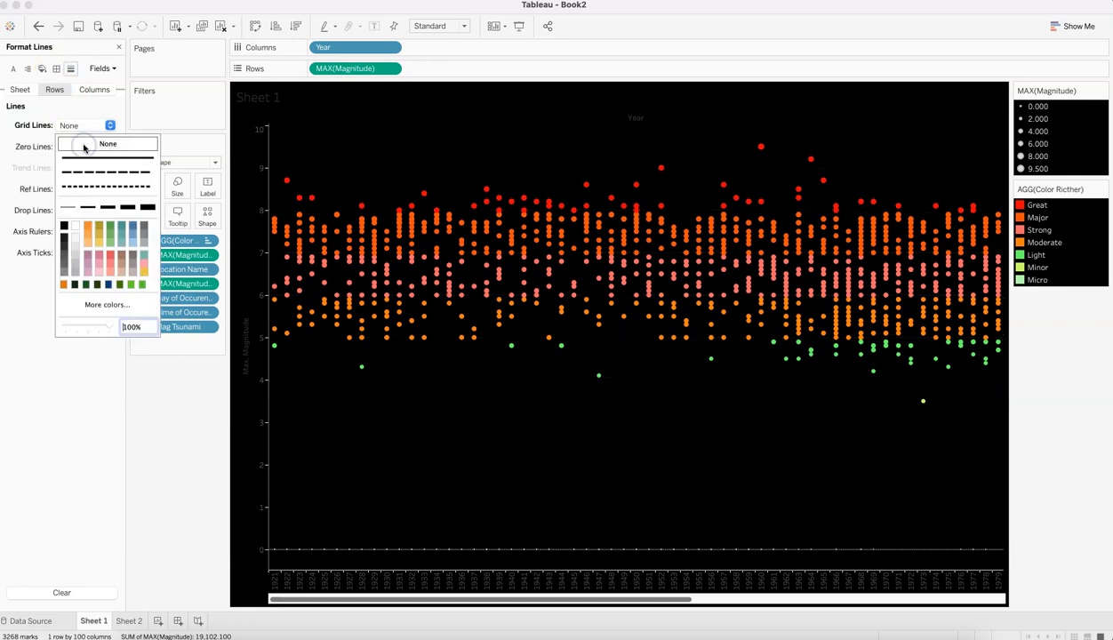
click(36, 132)
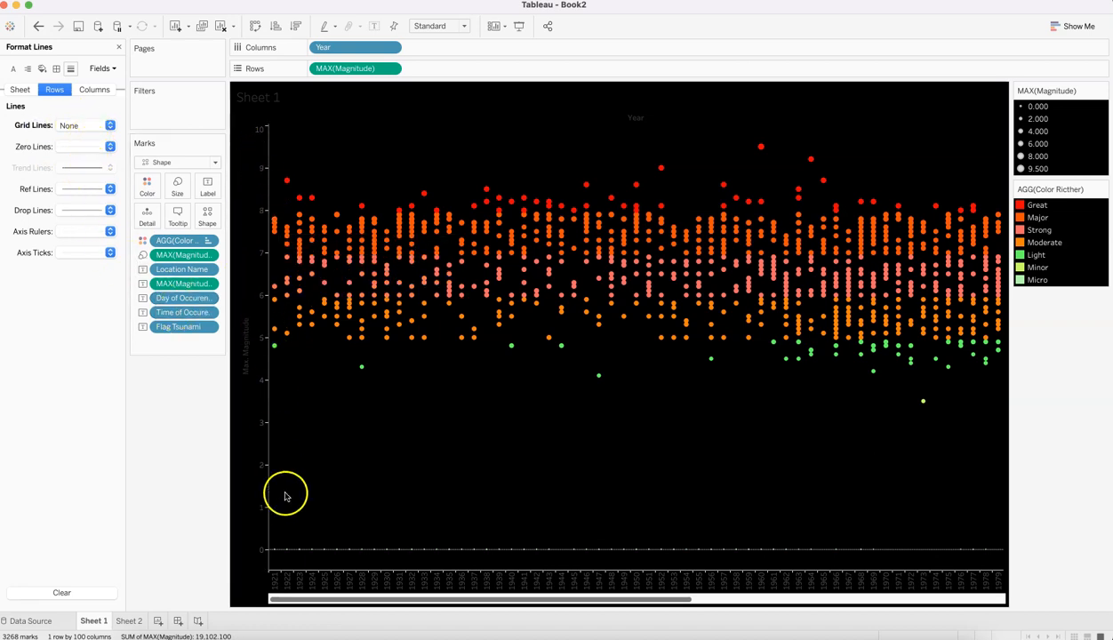
click(89, 91)
click(65, 72)
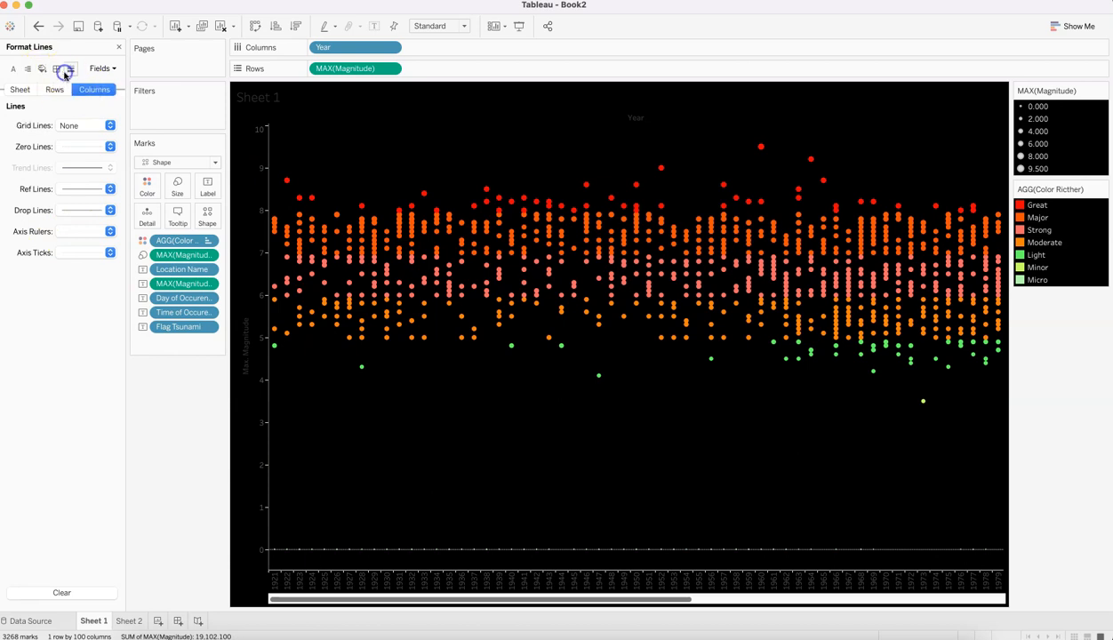
click(56, 69)
click(54, 89)
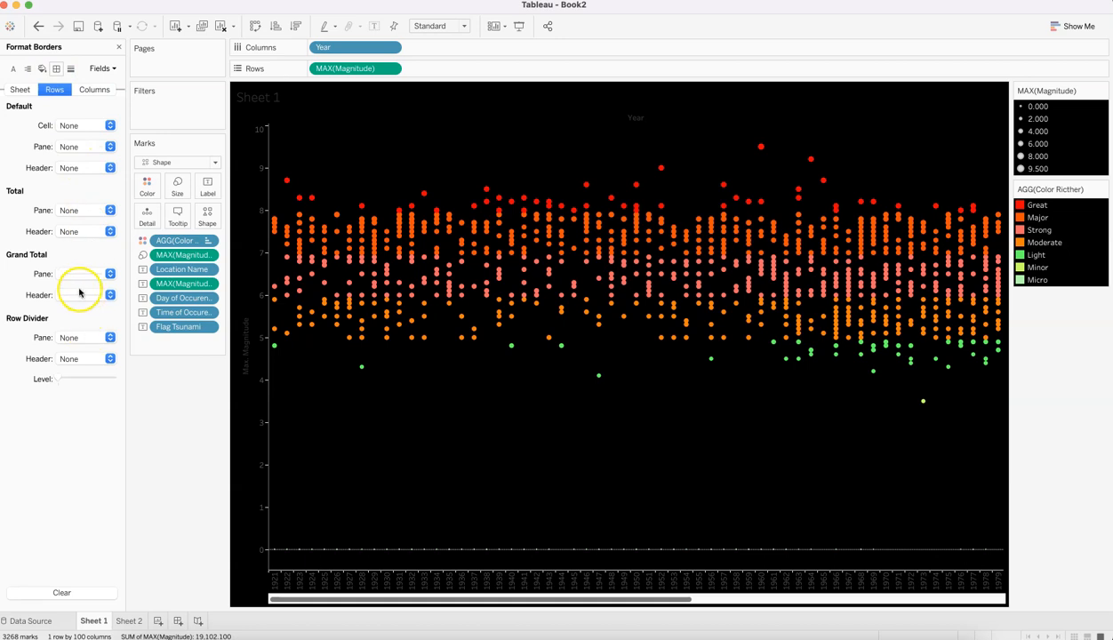
click(21, 89)
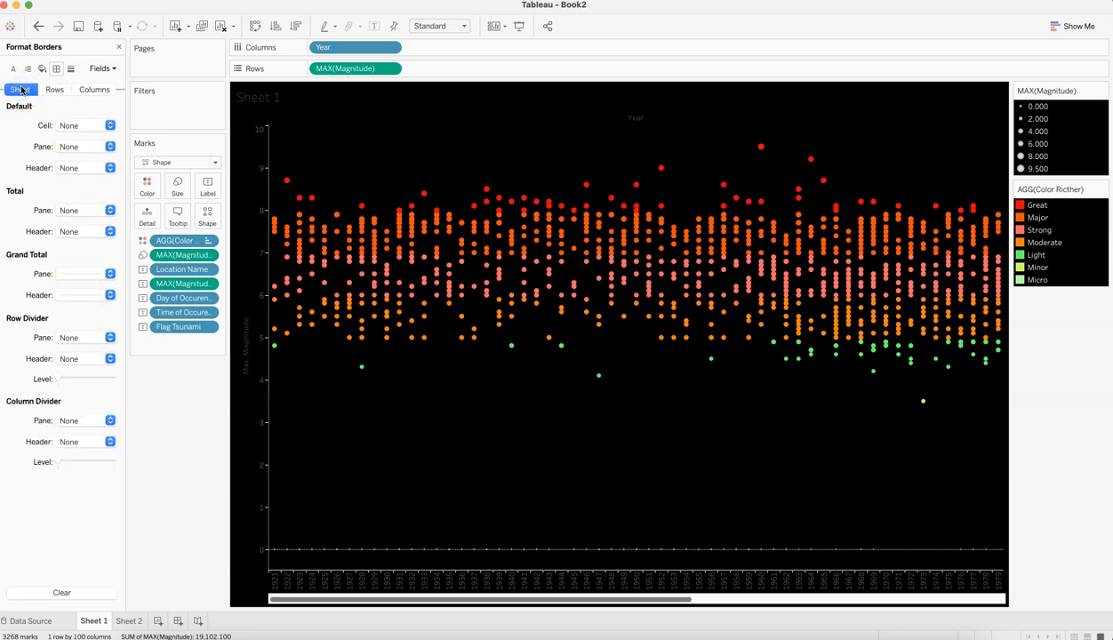
click(92, 90)
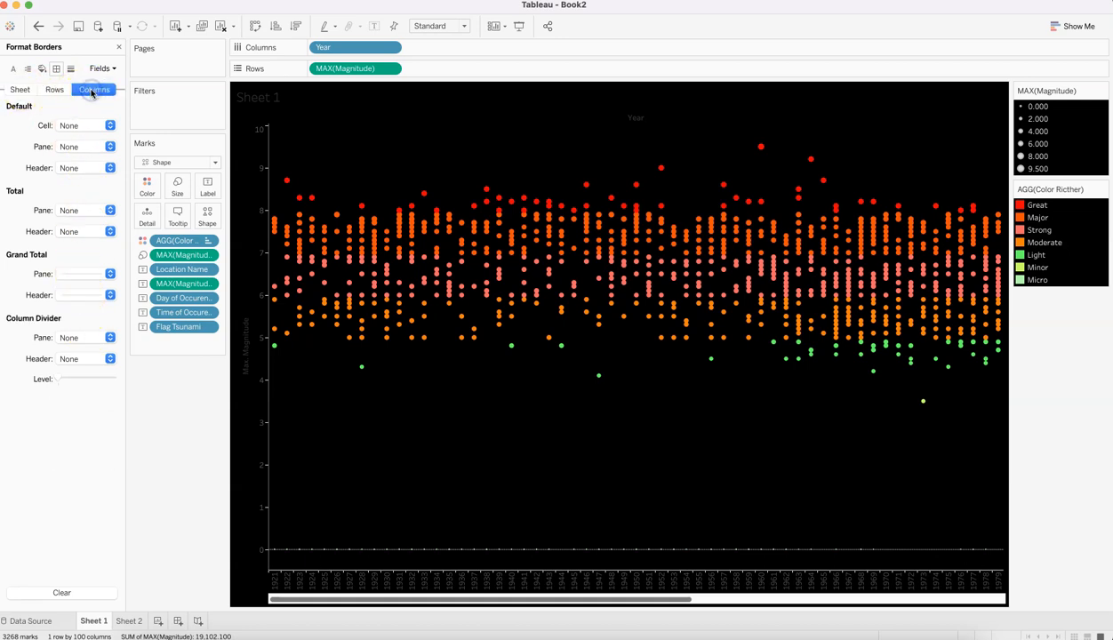
Set the zero lines to None for the columns and for the whole sheet.
click(71, 70)
click(106, 147)
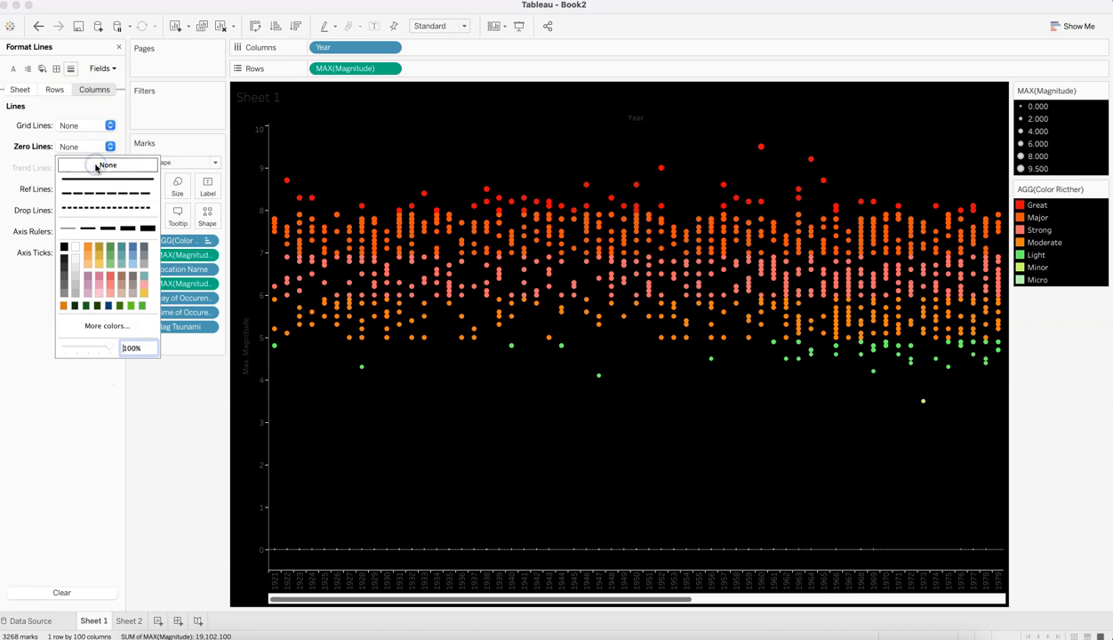
click(30, 155)
click(26, 90)
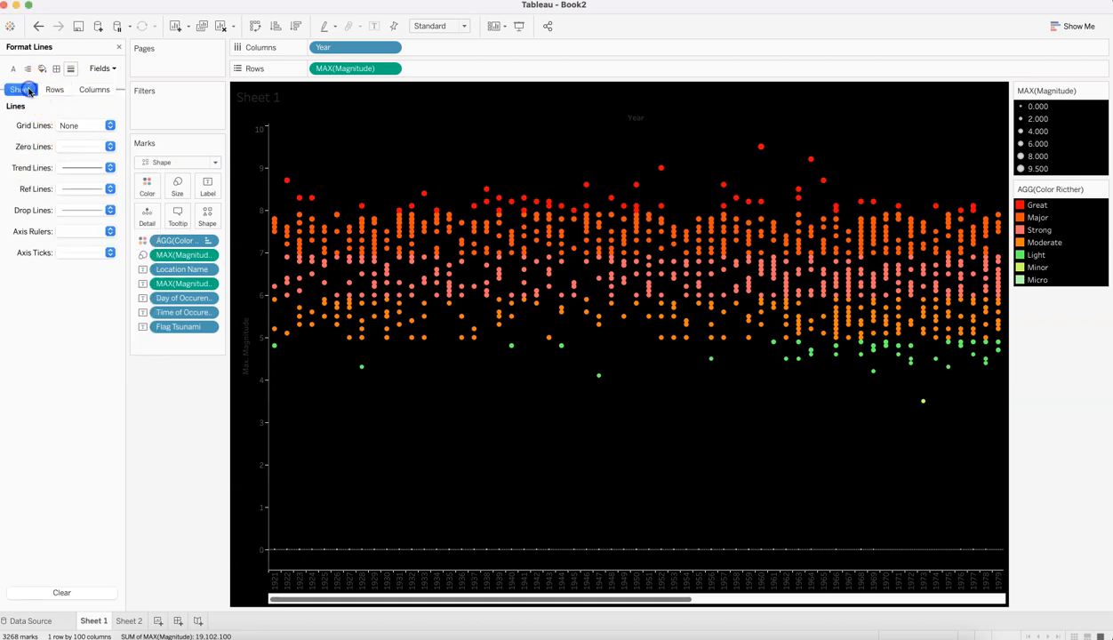
click(92, 146)
click(93, 167)
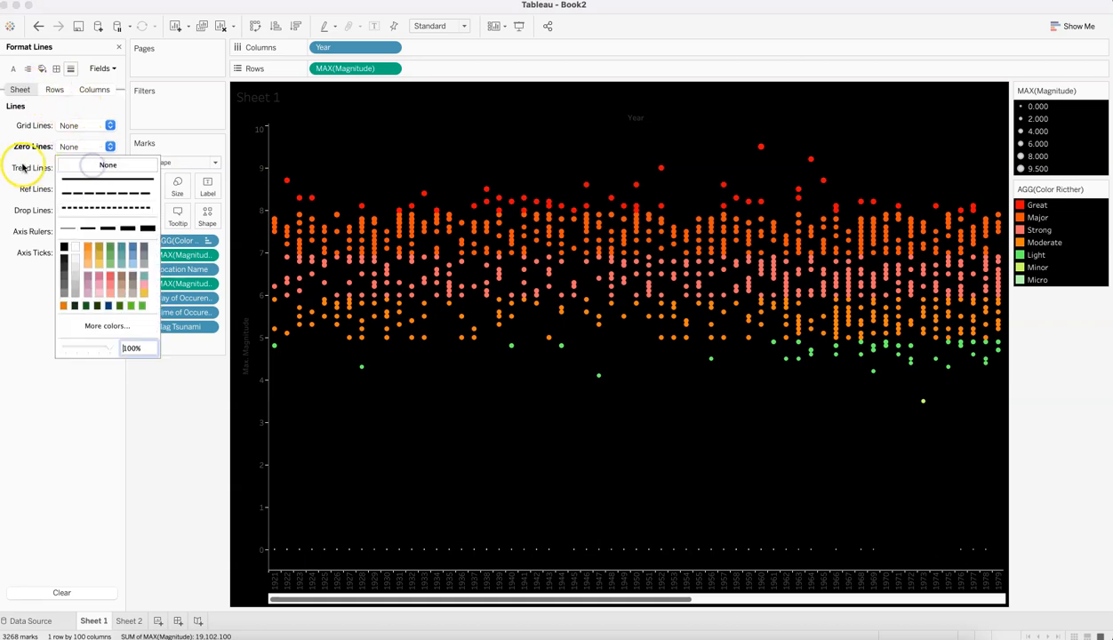
click(24, 167)
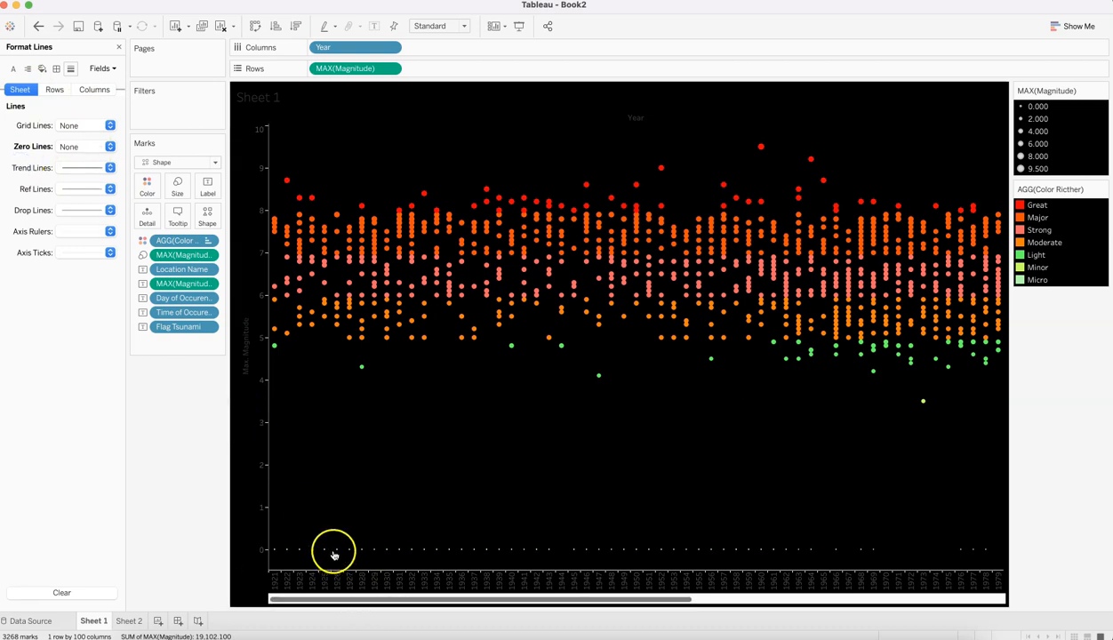
Set the sheet's axis rulers and axis ticks to None.
click(83, 231)
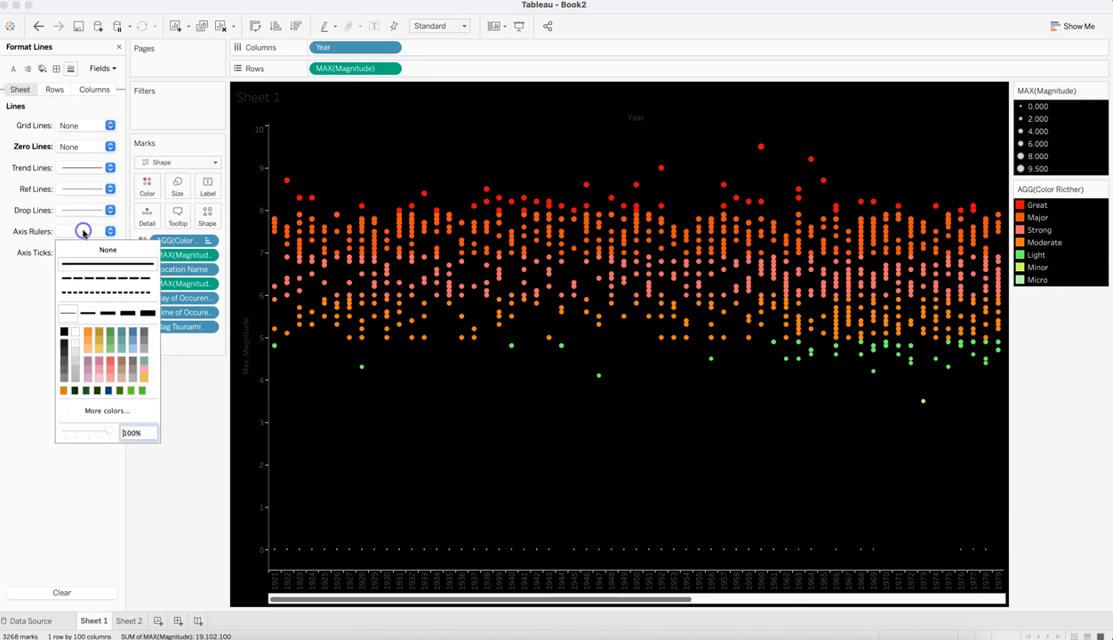
click(89, 250)
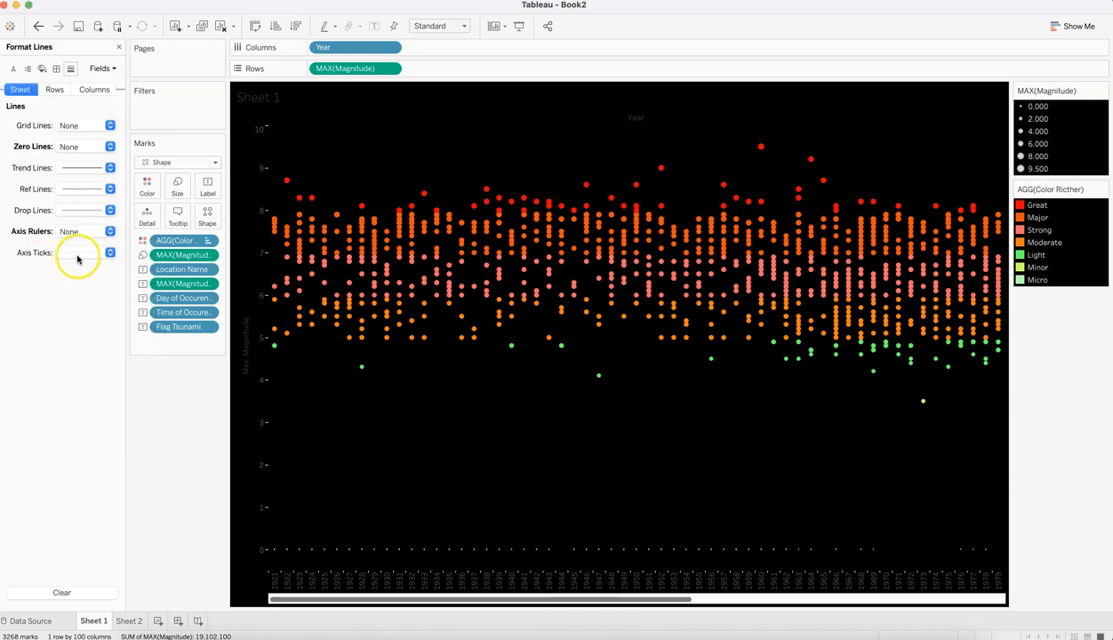
click(77, 255)
click(87, 434)
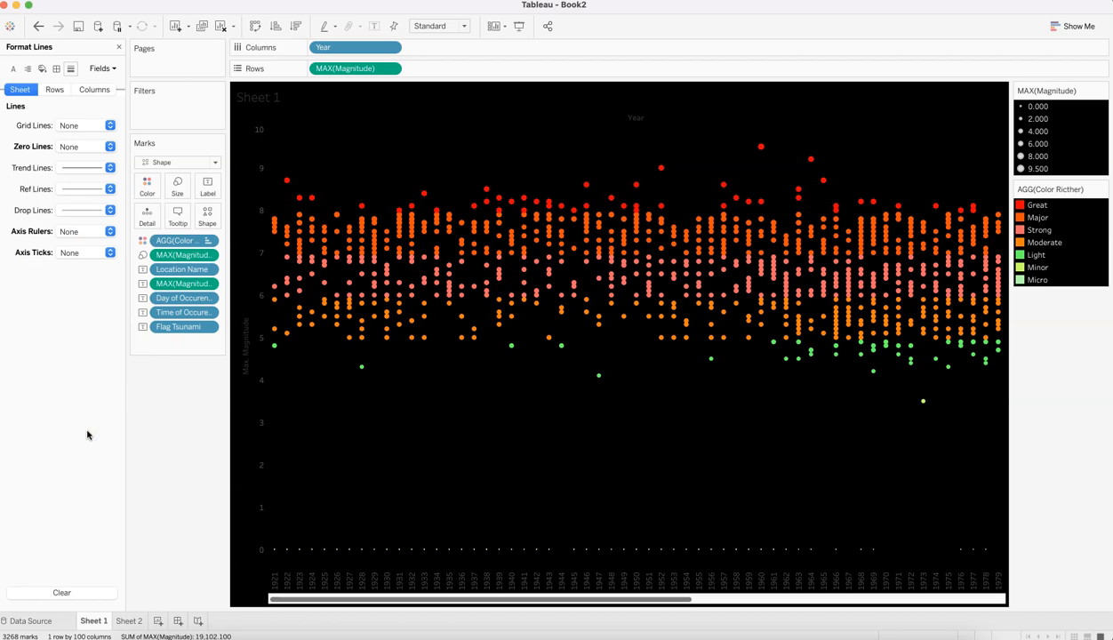
Change the default pane font color of the MAX(Magnitude) field to light gray.
click(251, 354)
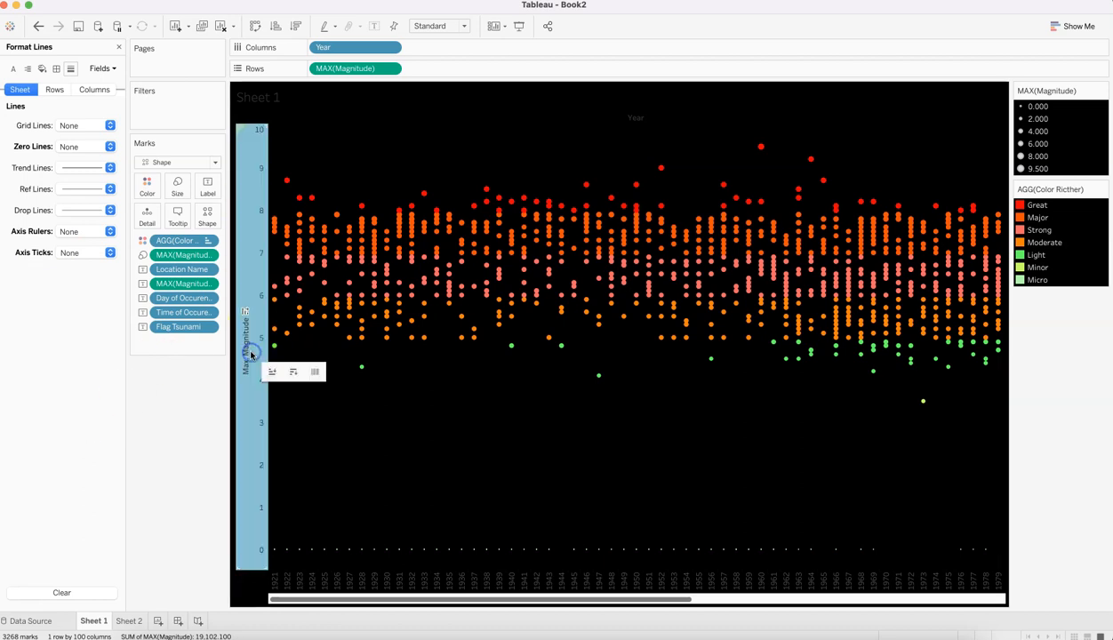
right_click(251, 354)
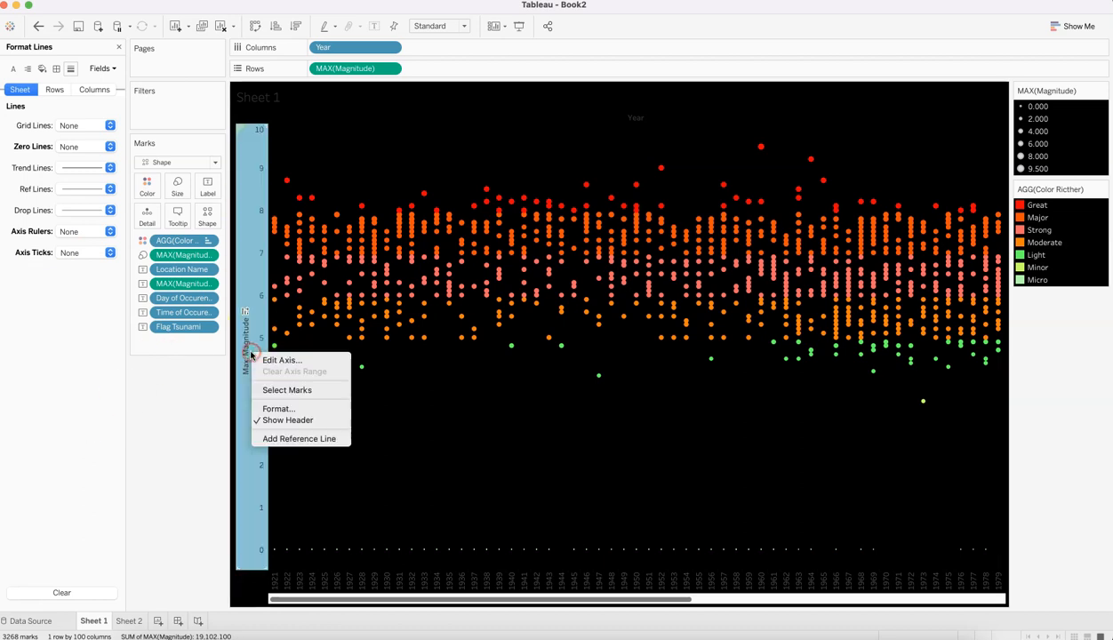
click(279, 409)
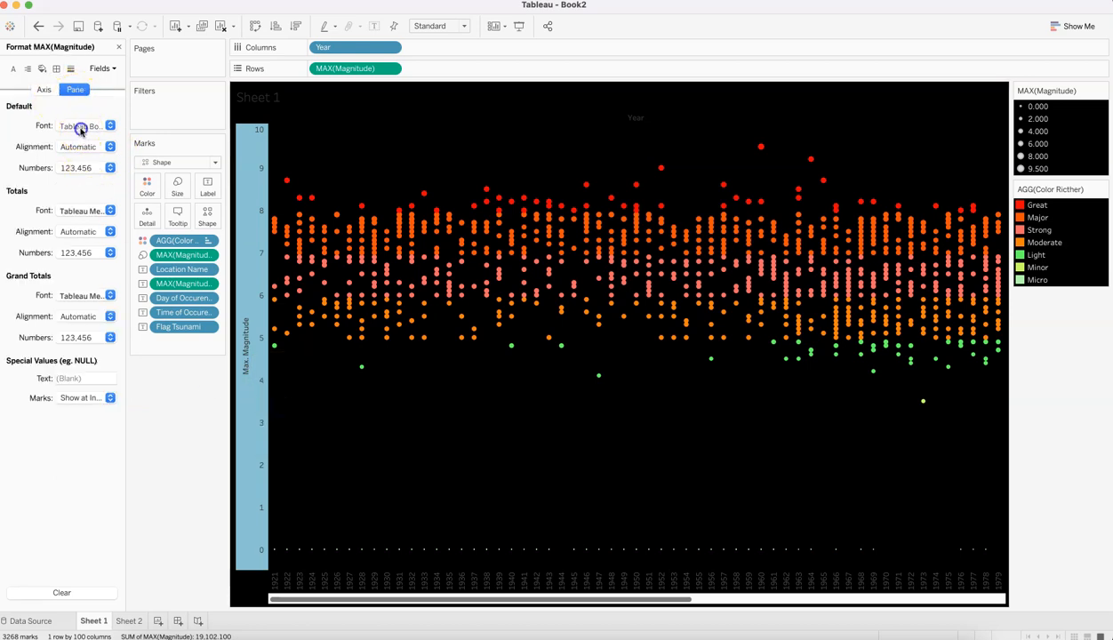
click(80, 127)
click(77, 201)
click(194, 447)
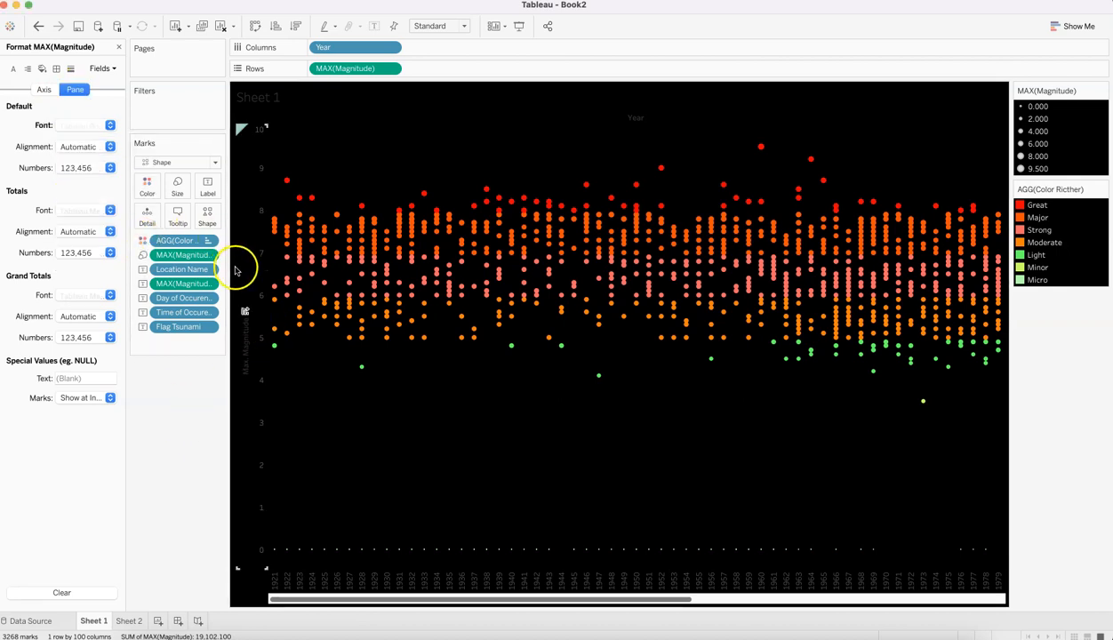
Change the default pane font color of the MAX(Magnitude) field to white.
right_click(254, 219)
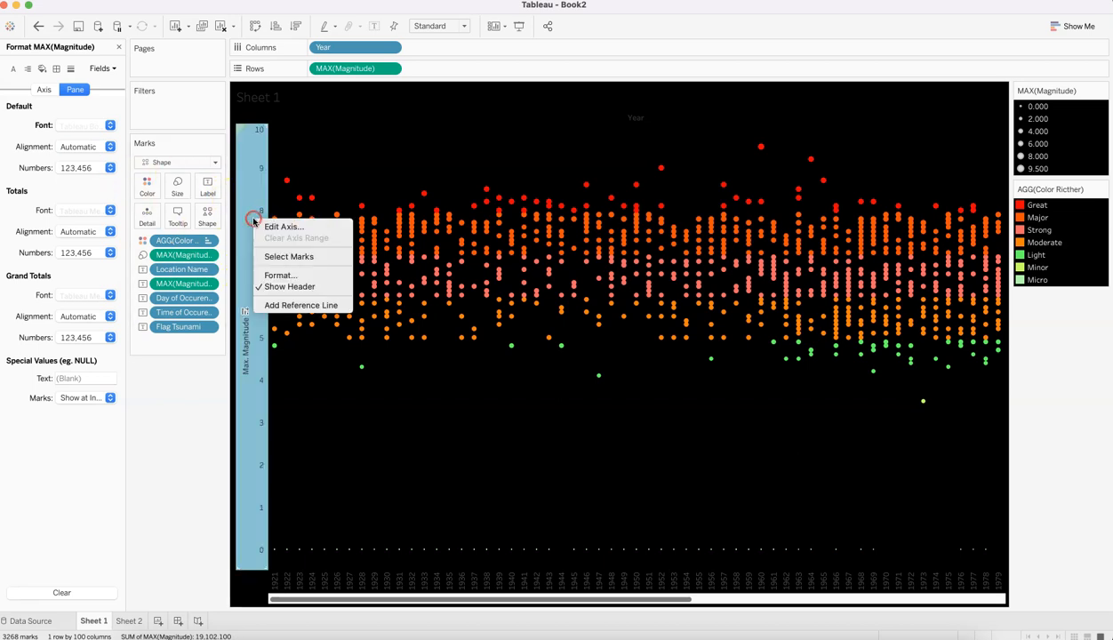
click(281, 275)
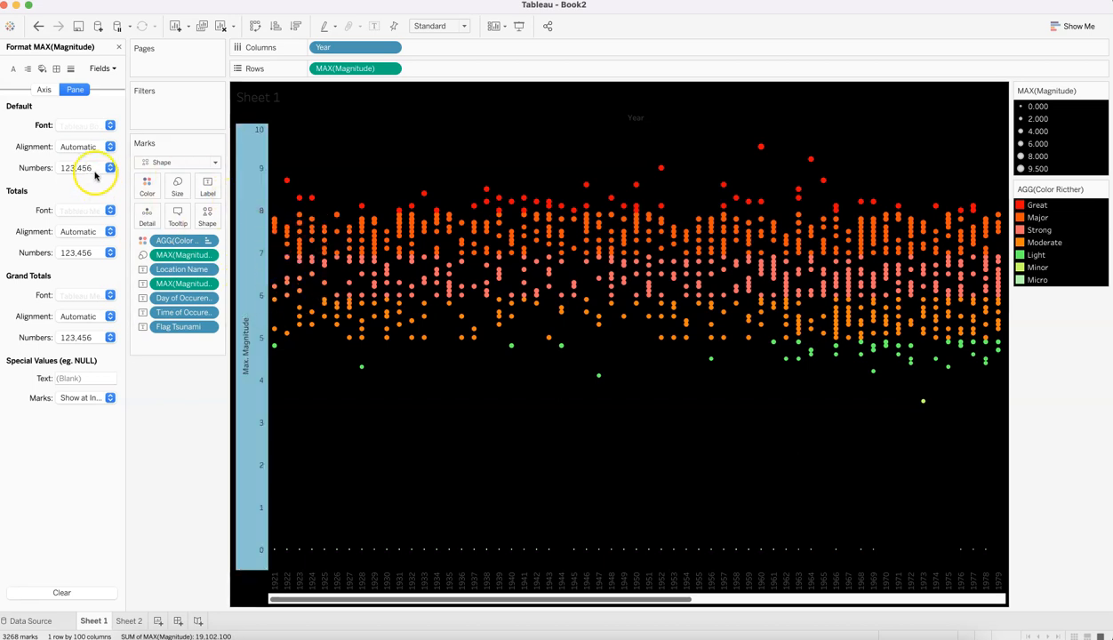
click(107, 168)
click(76, 147)
click(78, 126)
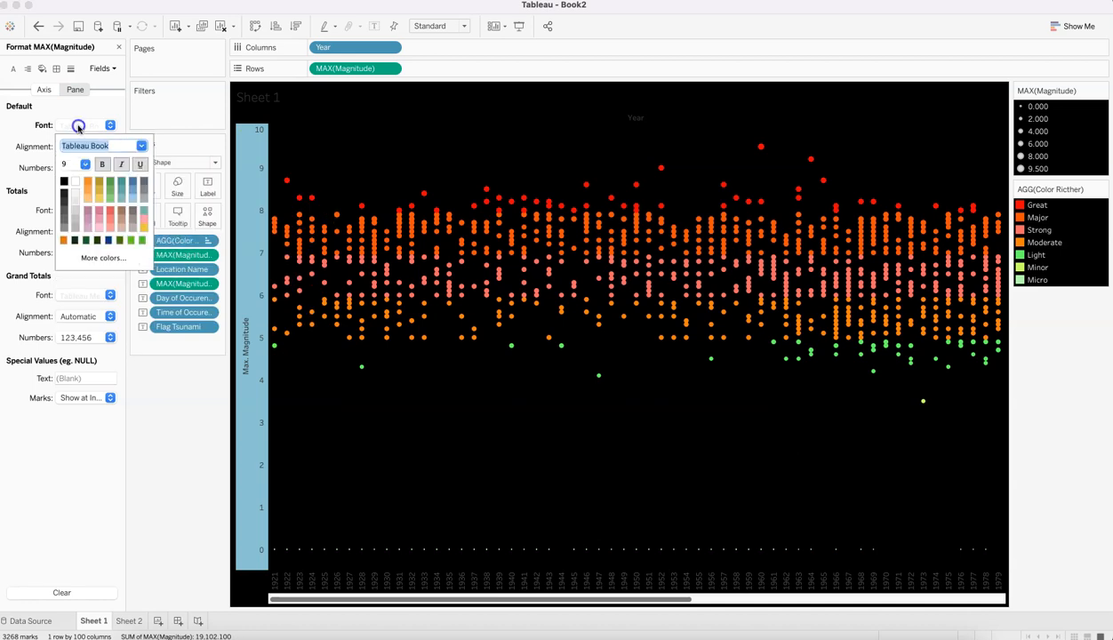
click(64, 181)
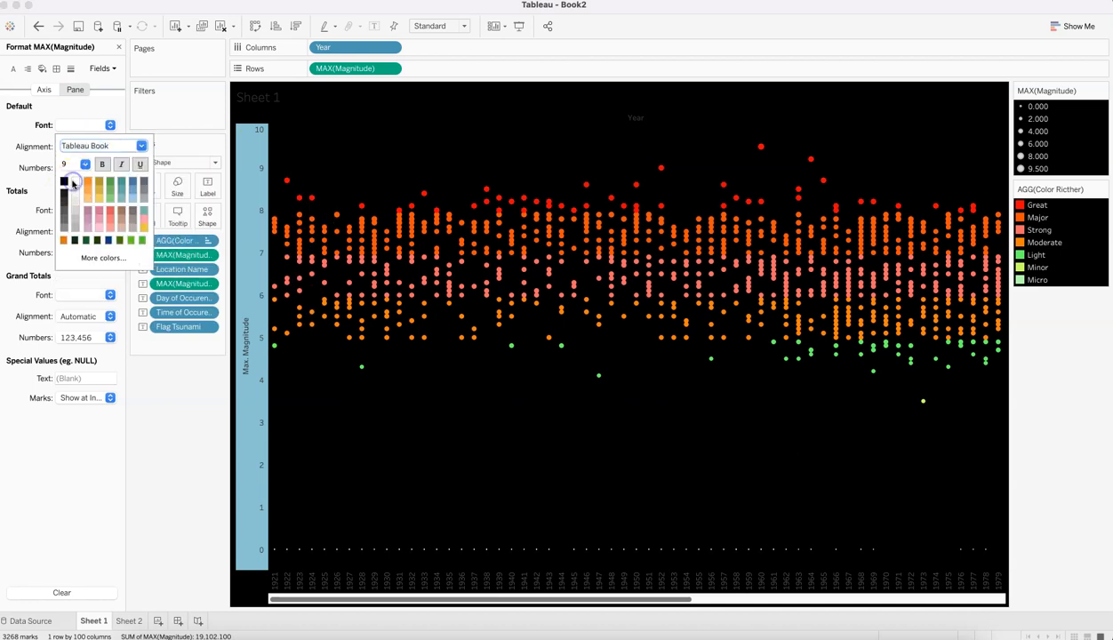
click(181, 457)
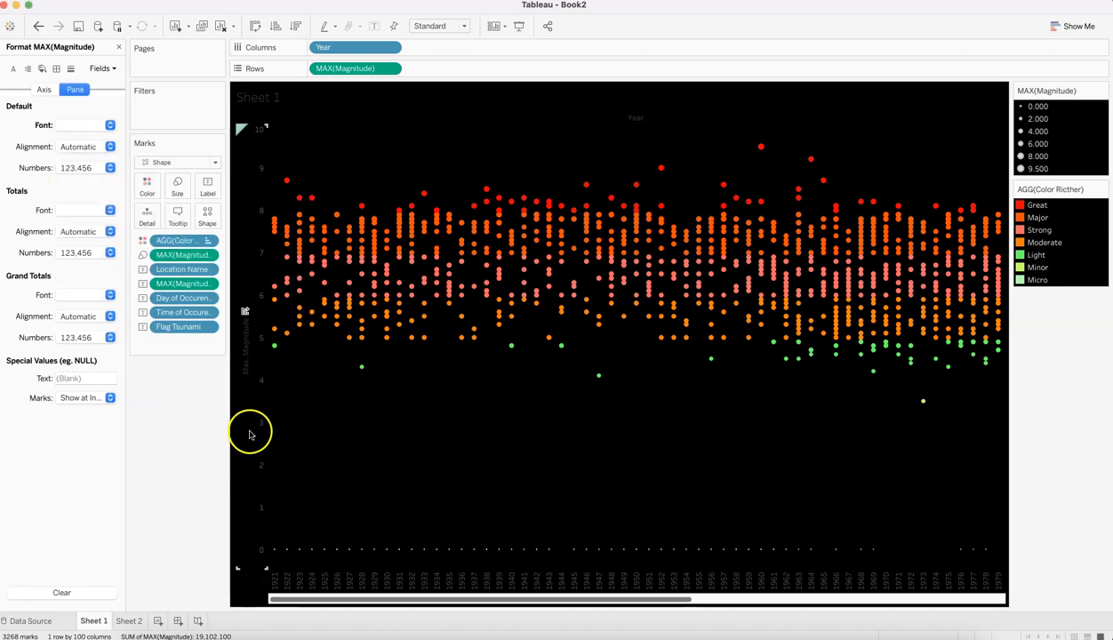
Change the default axis font color of the MAX(Magnitude) field to a light gray.
click(47, 90)
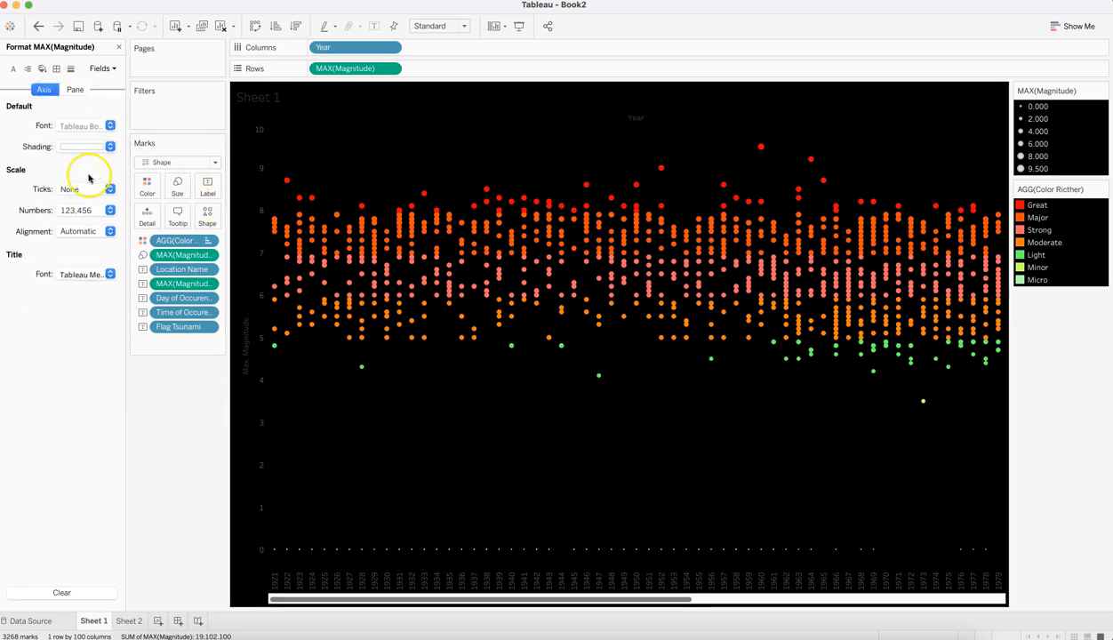
click(88, 125)
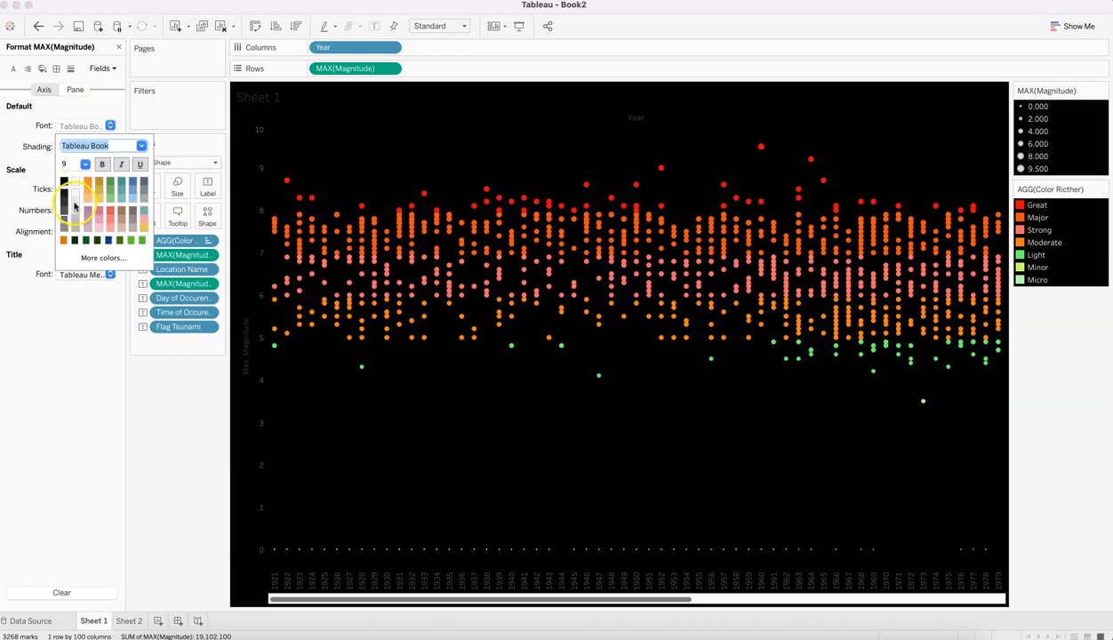
click(75, 197)
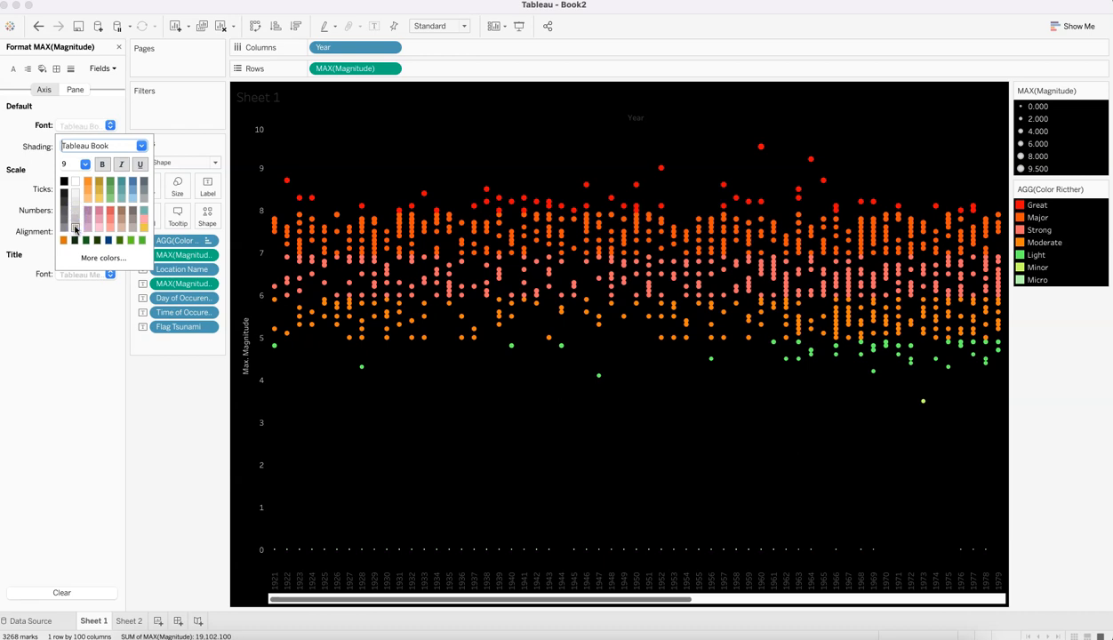
Make the default axis font of the MAX(Magnitude) field bold.
click(100, 166)
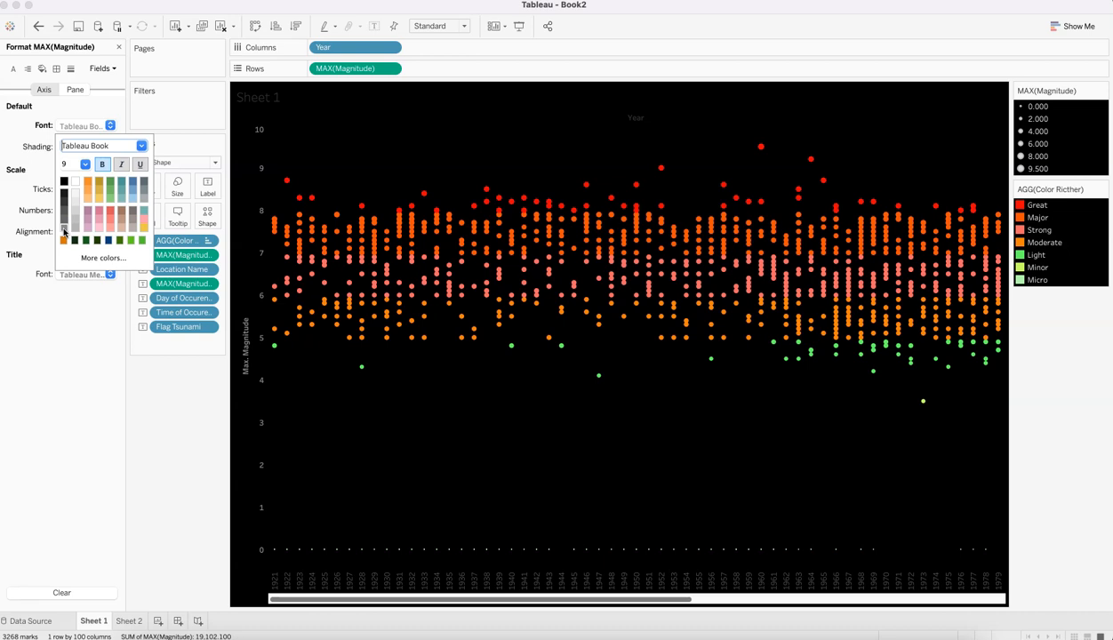
Set the default header font of the Year field to bold and gray.
click(337, 580)
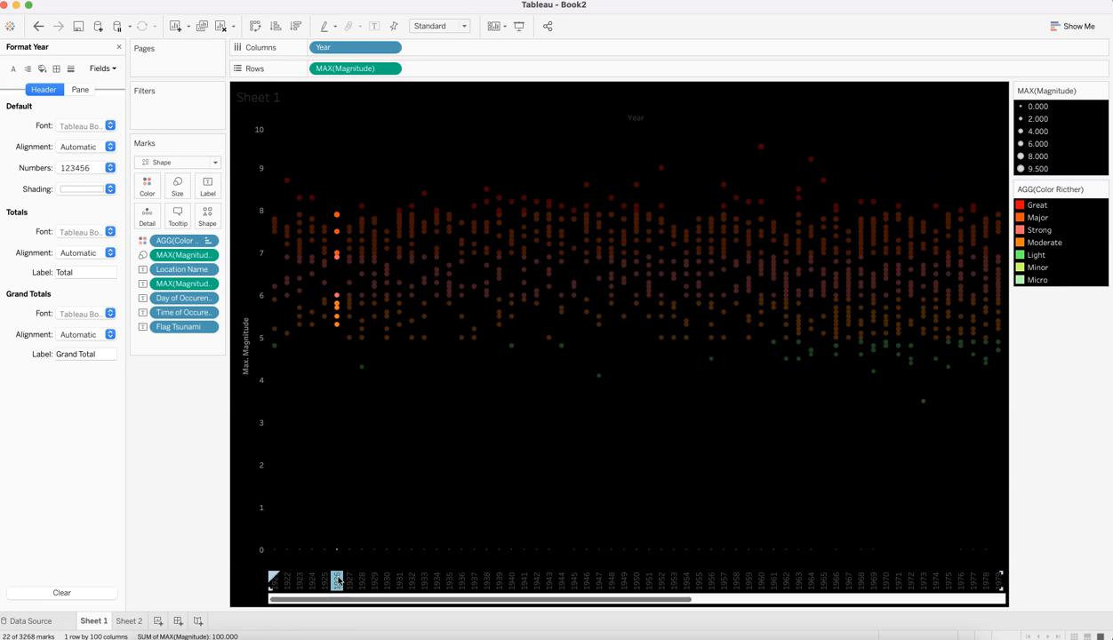
click(337, 581)
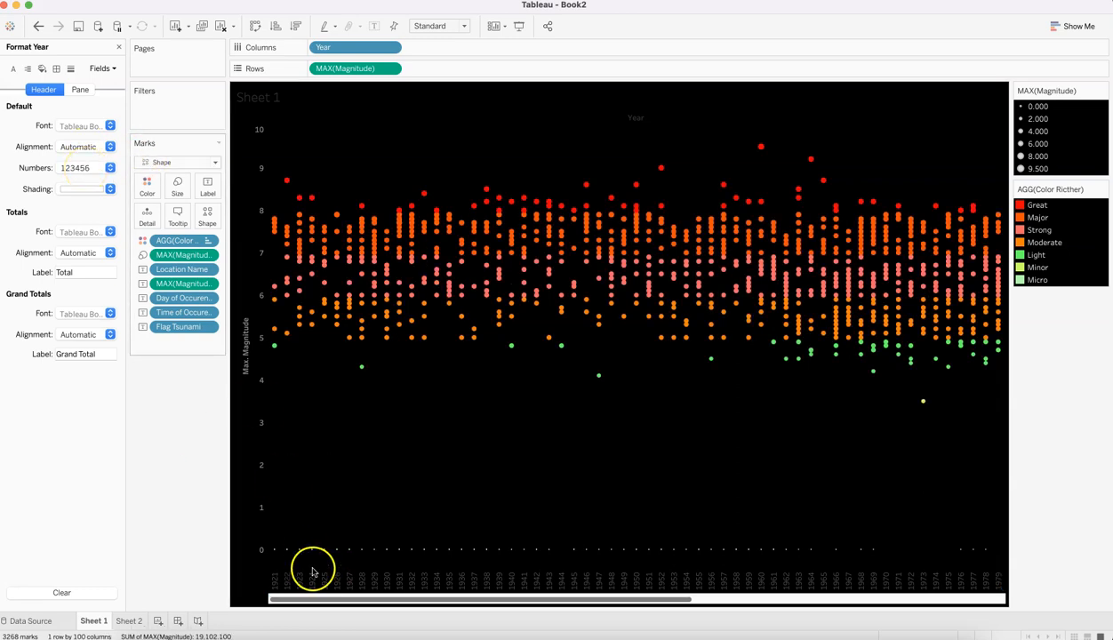
right_click(286, 581)
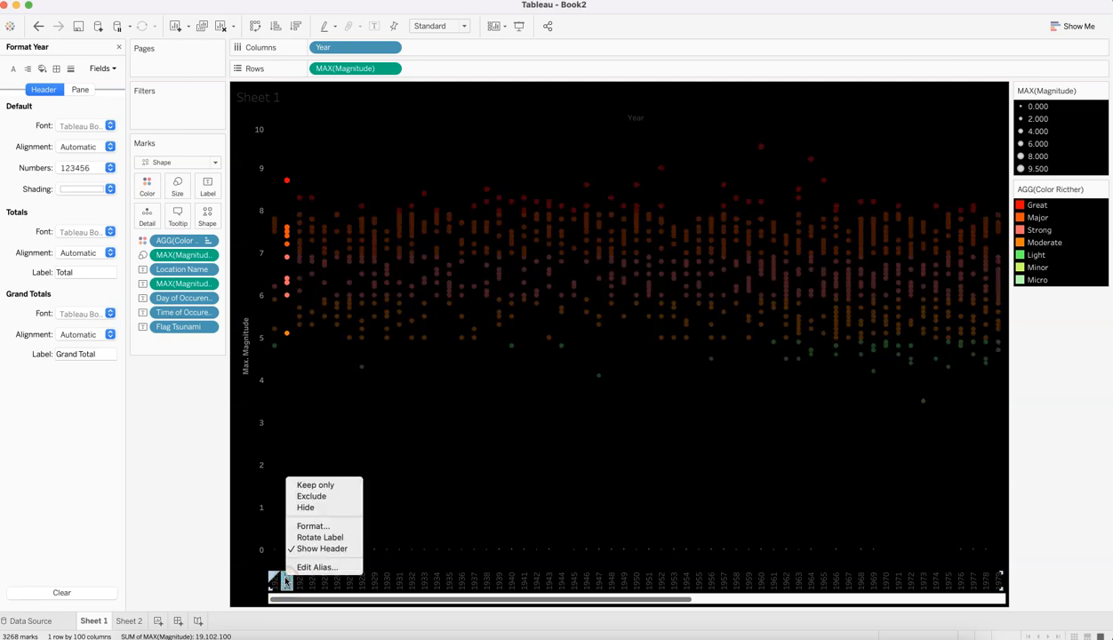
click(288, 580)
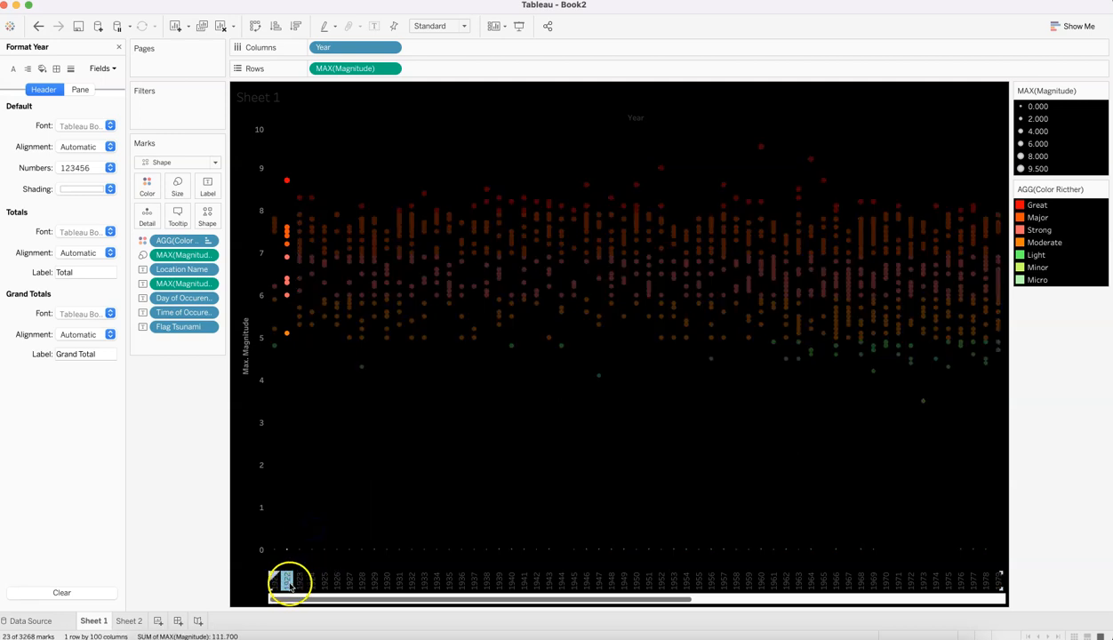
click(287, 582)
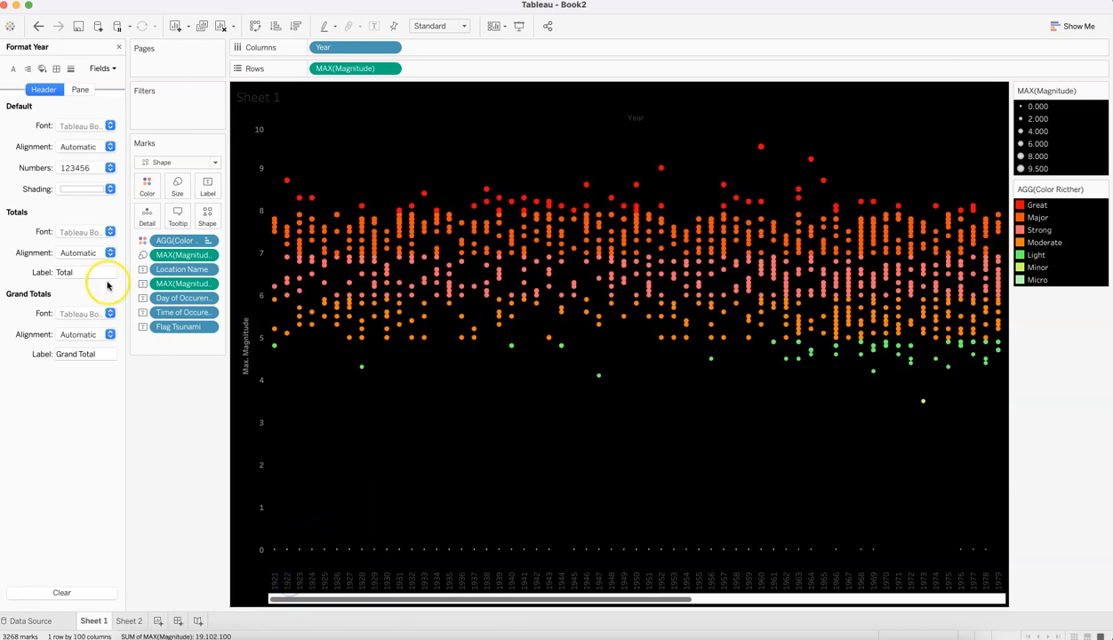
click(90, 127)
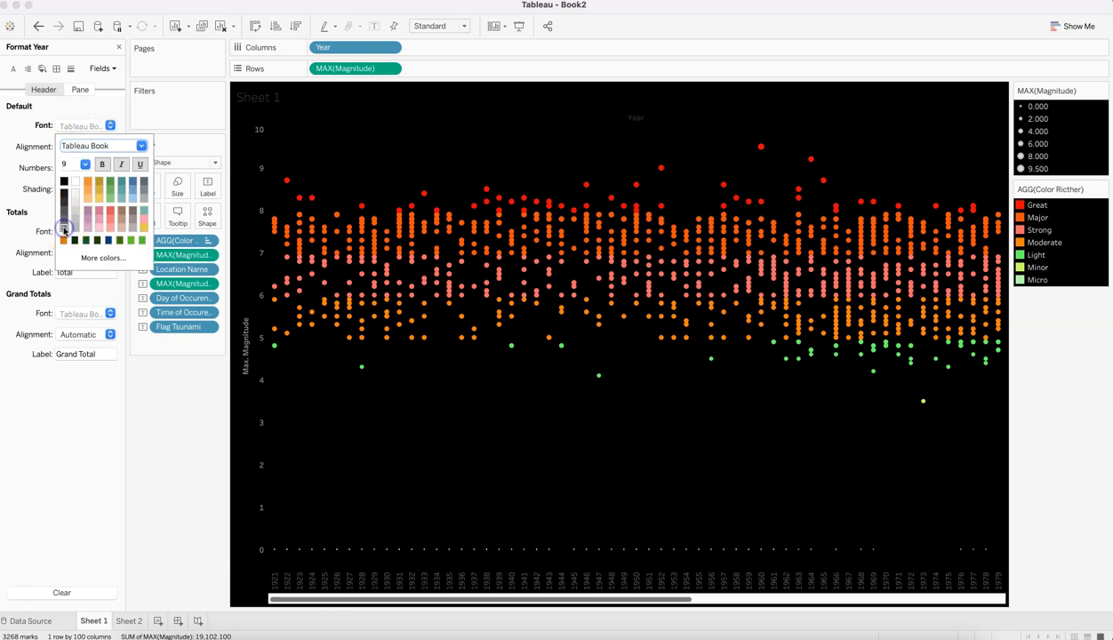
click(103, 166)
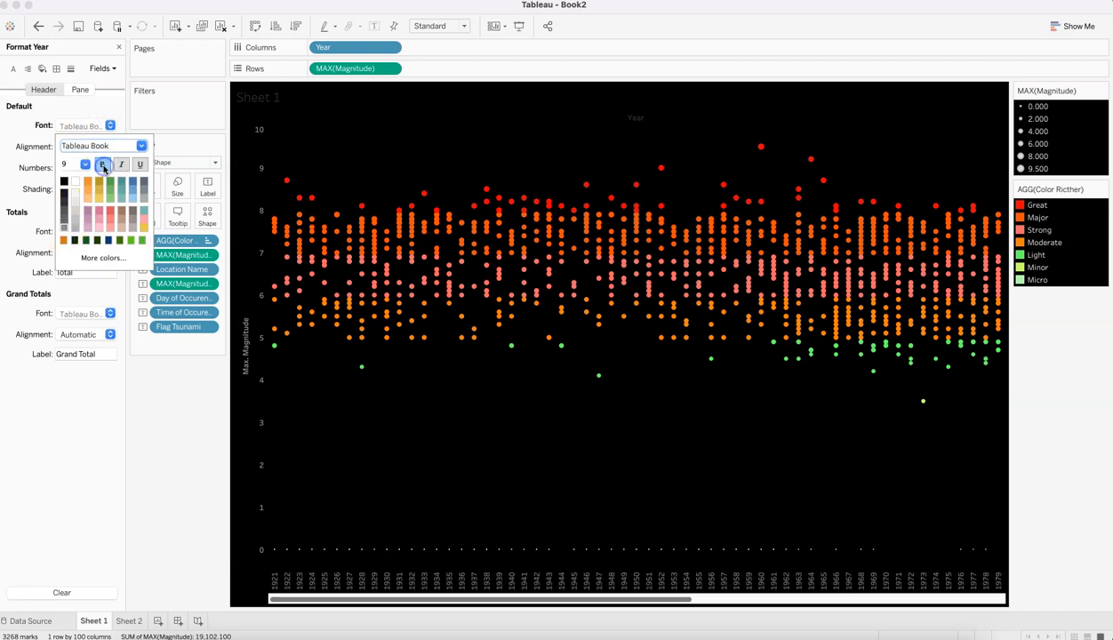
click(132, 525)
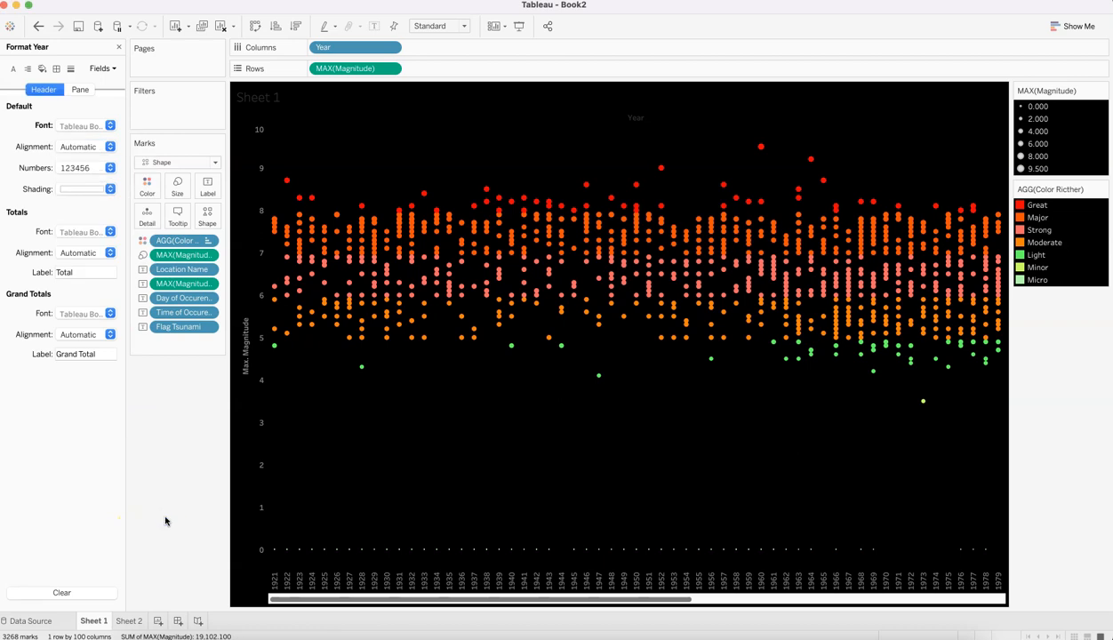
Switch to the 1. Earthquakes of 100 Years workbook and examine the earthquake marks and their tooltips in the finished chart.
click(698, 347)
click(649, 391)
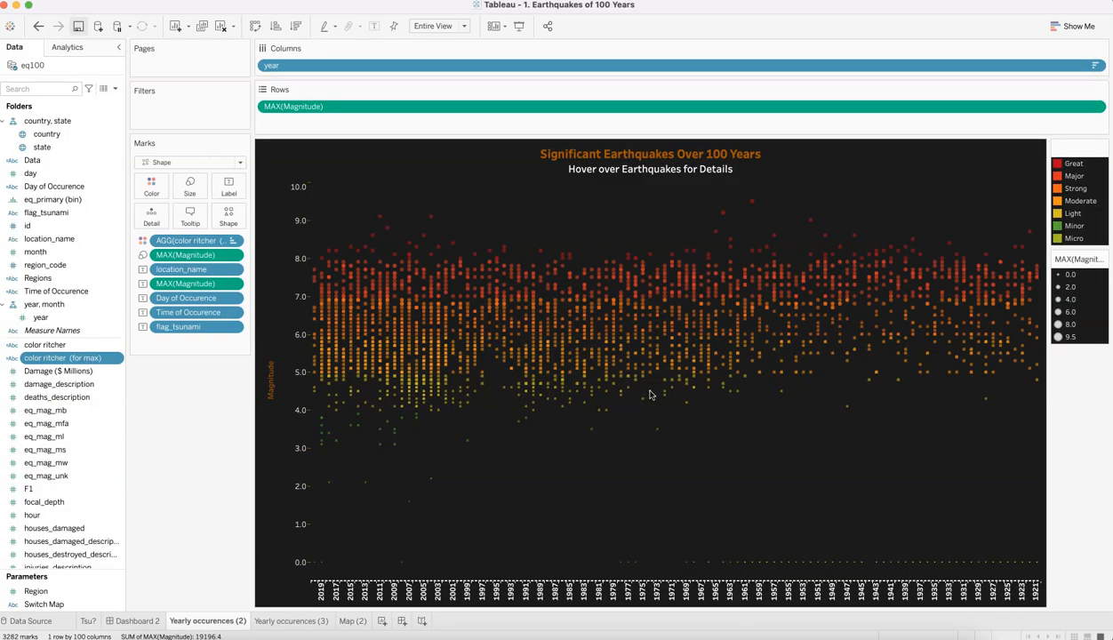
click(562, 325)
click(497, 330)
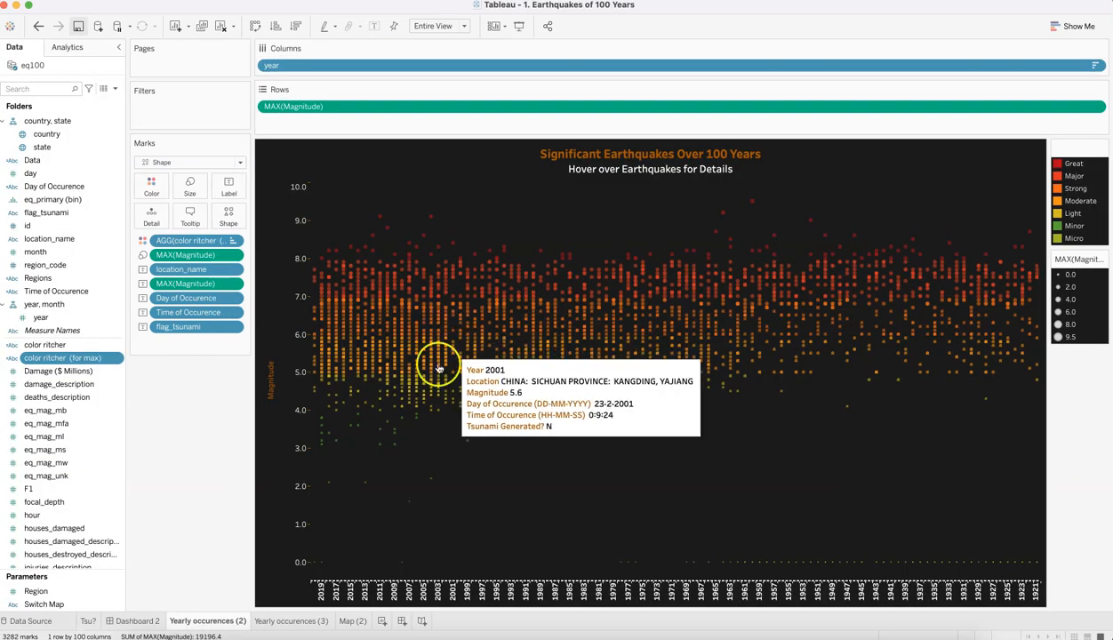
mouse_move(427, 373)
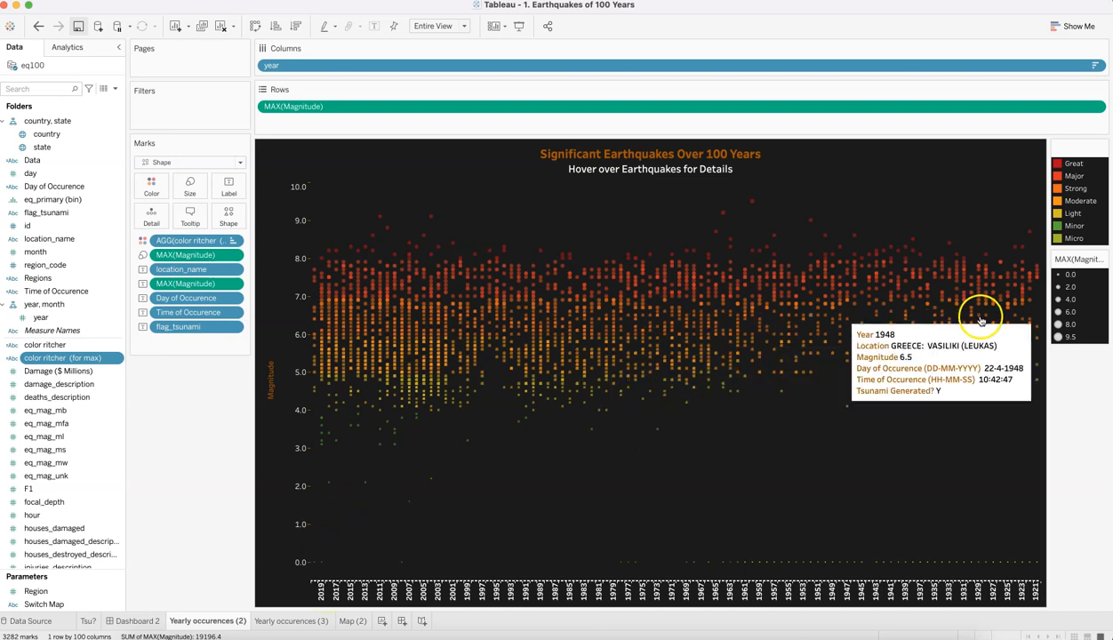
mouse_move(1019, 333)
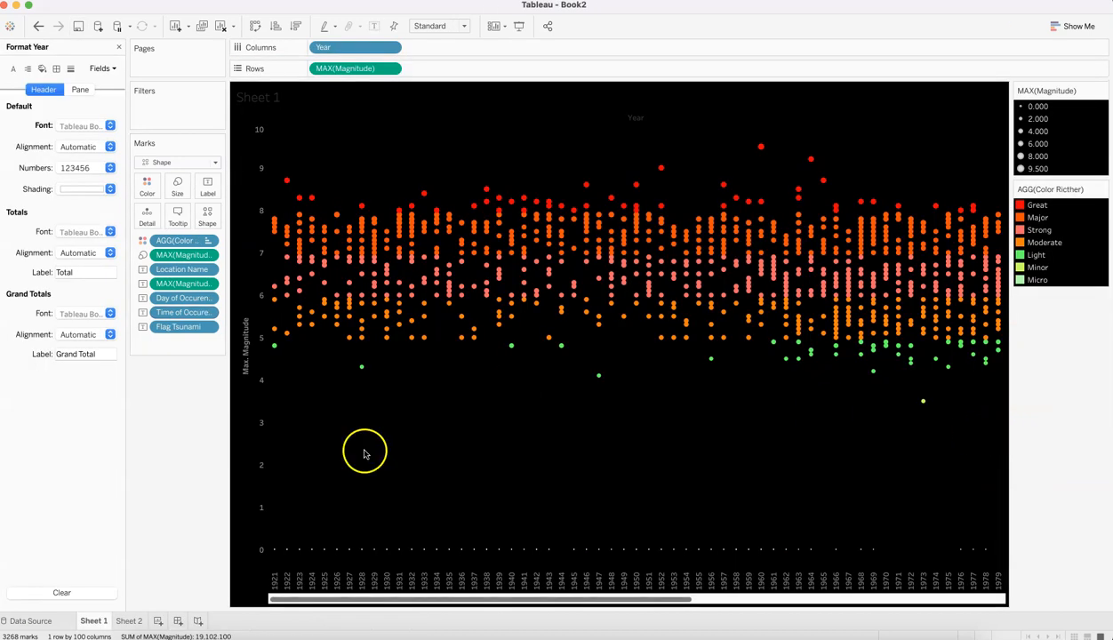
click(275, 580)
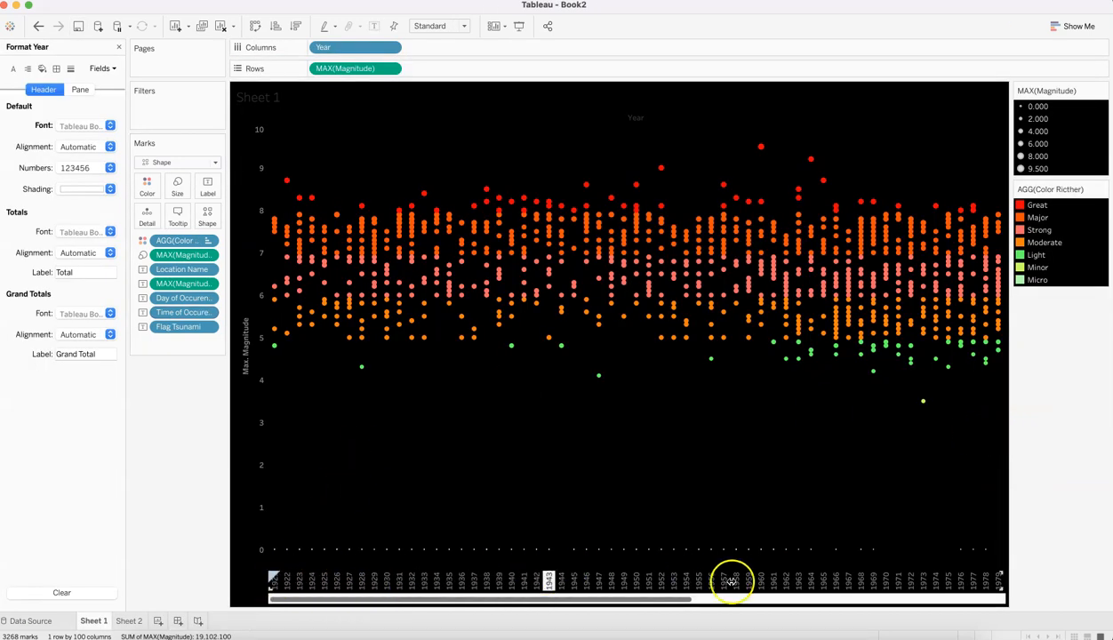
click(973, 580)
click(984, 489)
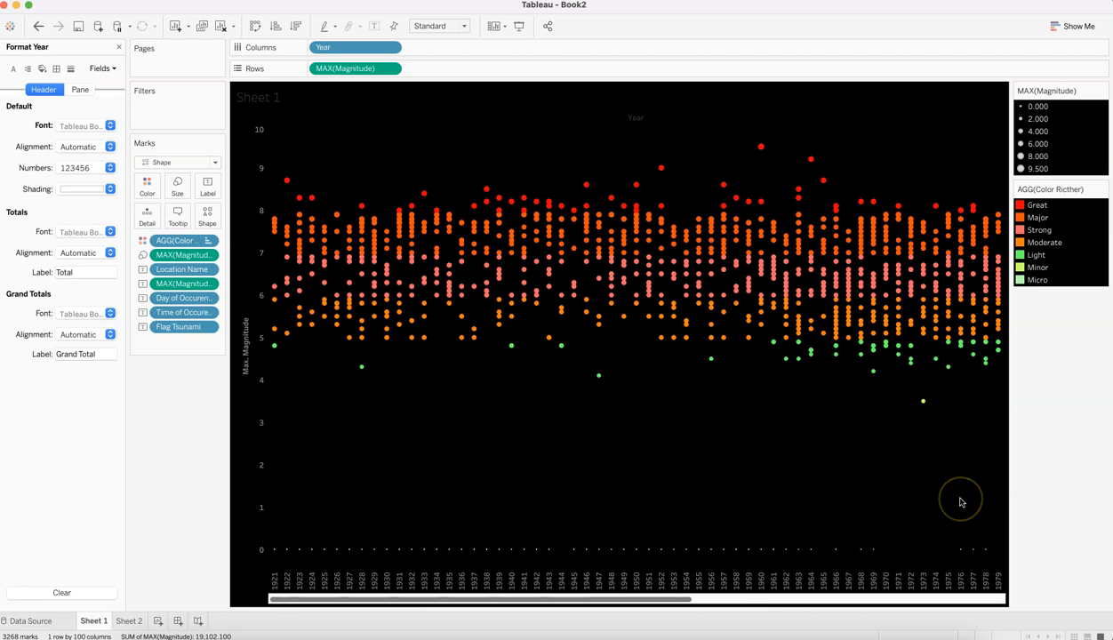
Reduce the overall size of the earthquake marks slightly.
click(178, 187)
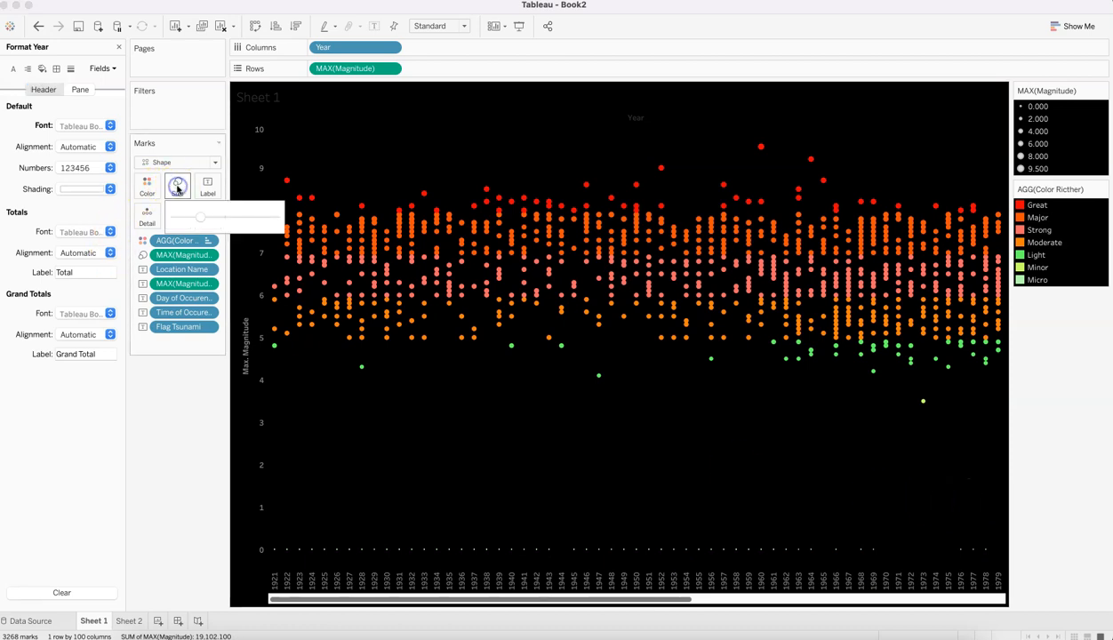
drag(201, 219, 193, 219)
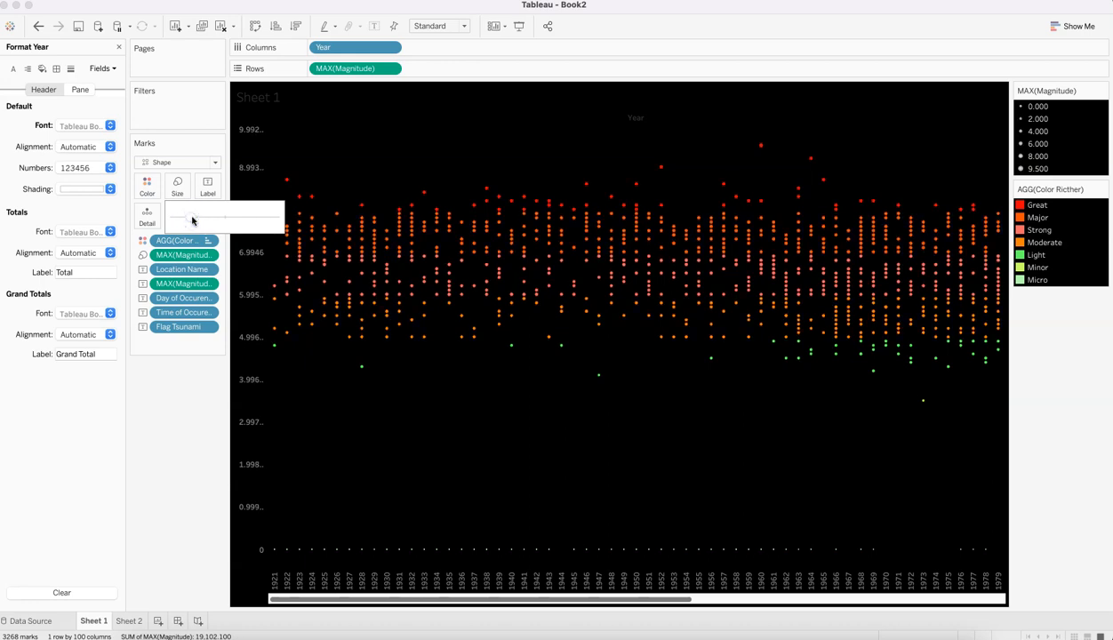
click(188, 415)
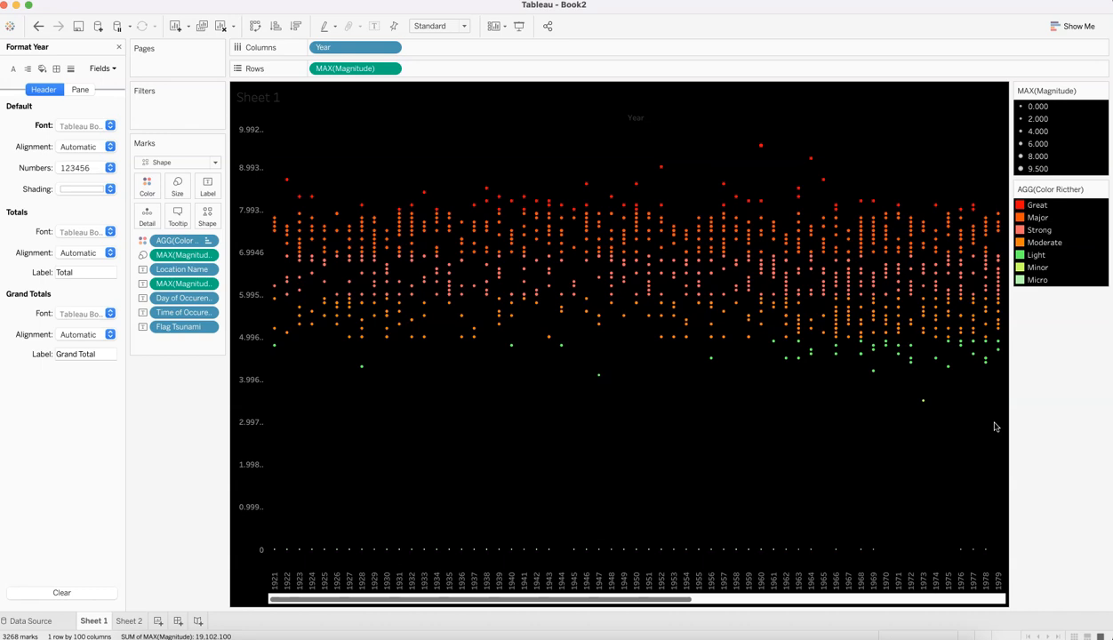
Open Book2's sheet title for editing and copy the full title text from the 1. Earthquakes of 100 Years workbook.
double_click(291, 104)
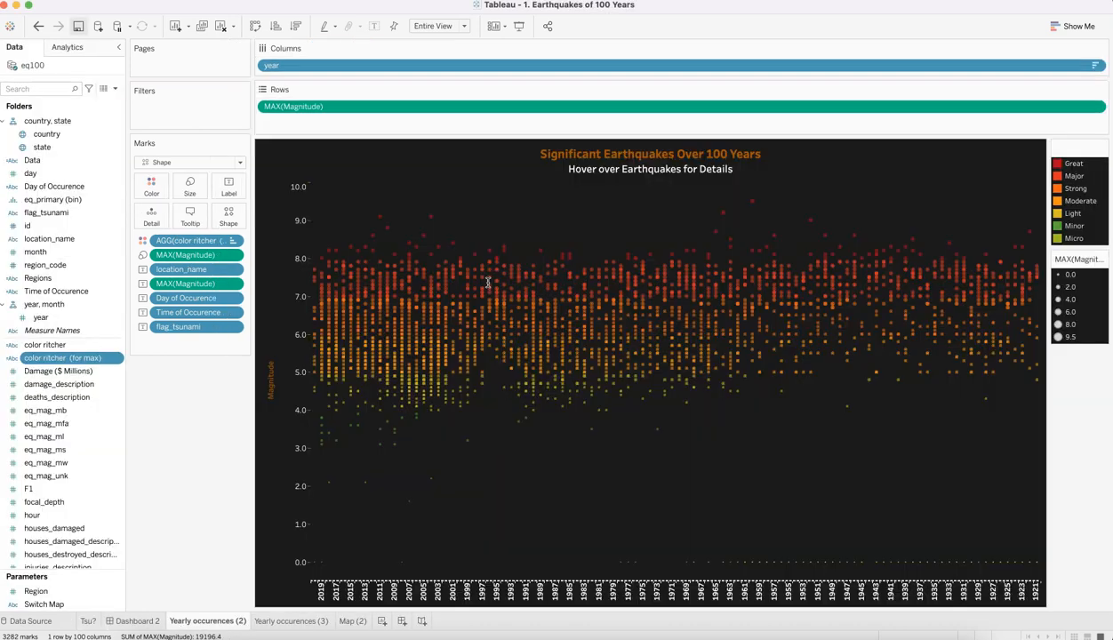
double_click(608, 165)
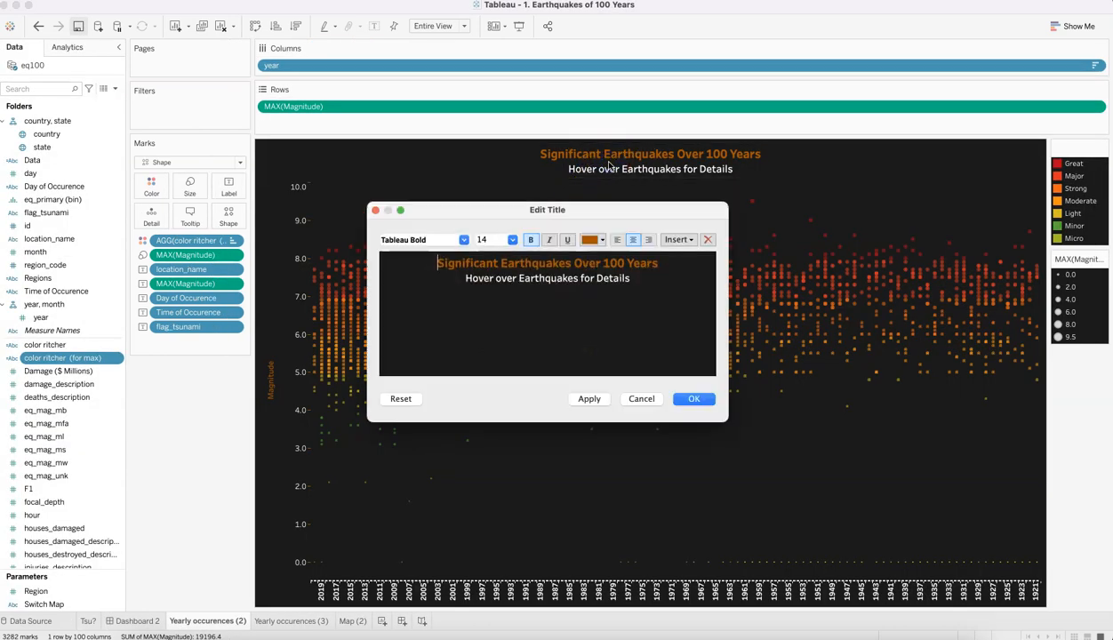
key(super+a)
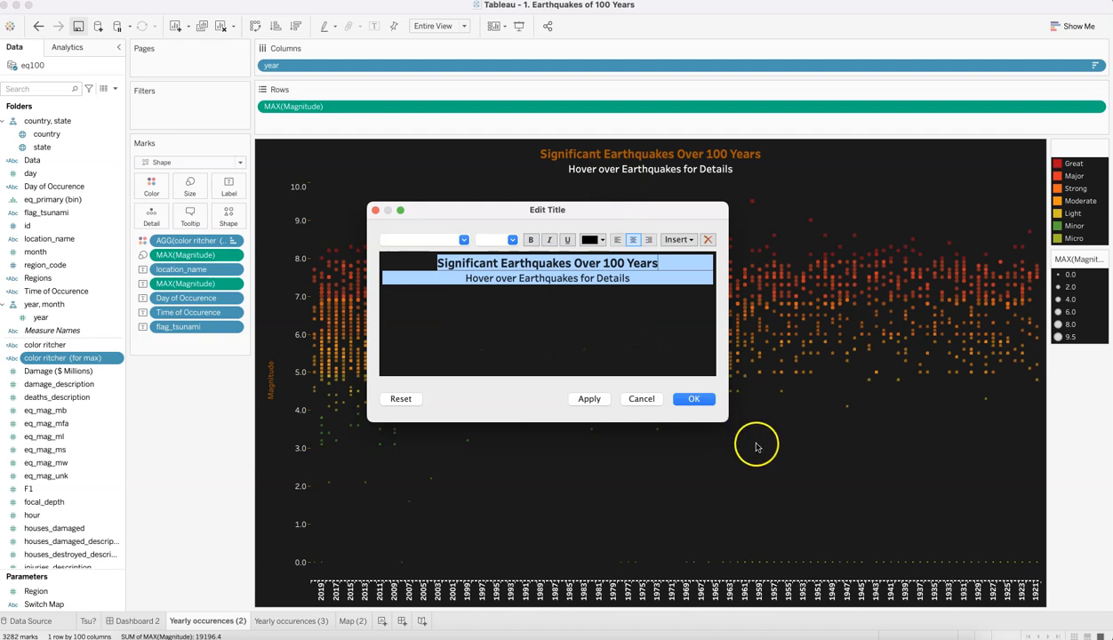
click(694, 398)
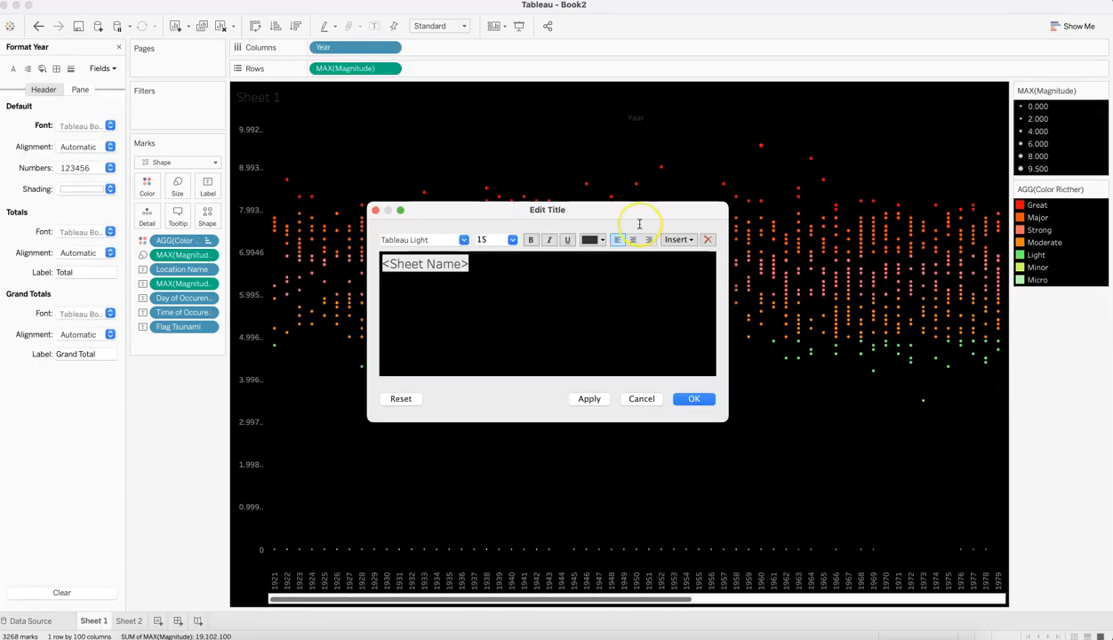
Replace the sheet name placeholder in Book2's title with the copied, centered lines "Significant Earthquakes Over 100 Years" and "Hover over Earthquakes for Details".
text(Significant Earthquakes Over 100 Years  <Sheet Name>)
drag(616, 315, 537, 300)
click(483, 310)
key(BackSpace)
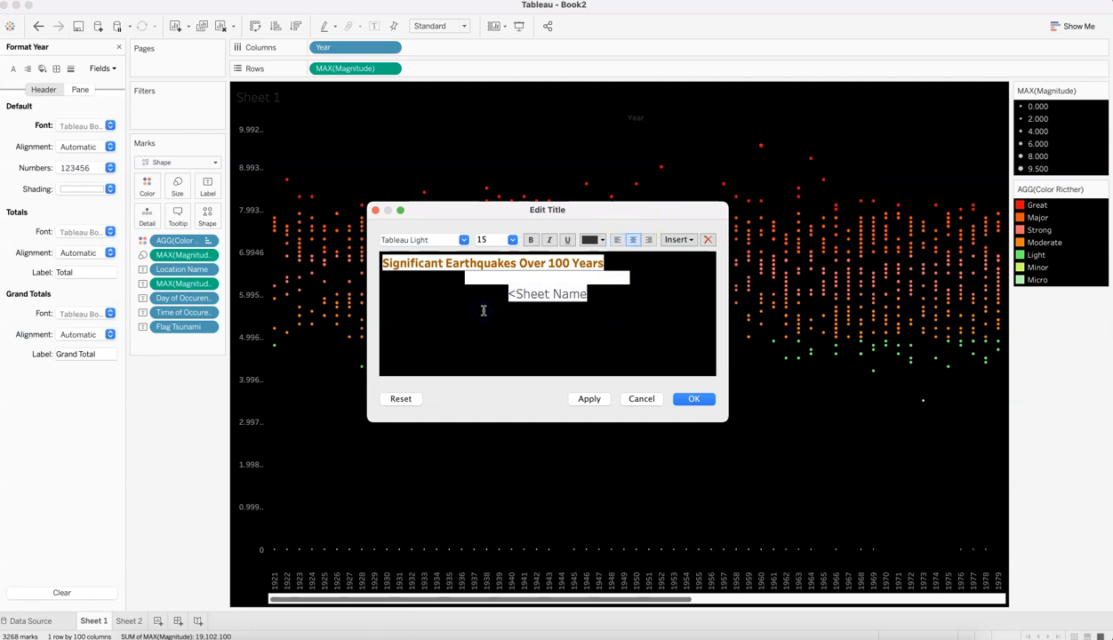
key(super+a)
click(633, 240)
click(598, 294)
triple_click(606, 298)
key(BackSpace)
click(589, 400)
click(695, 399)
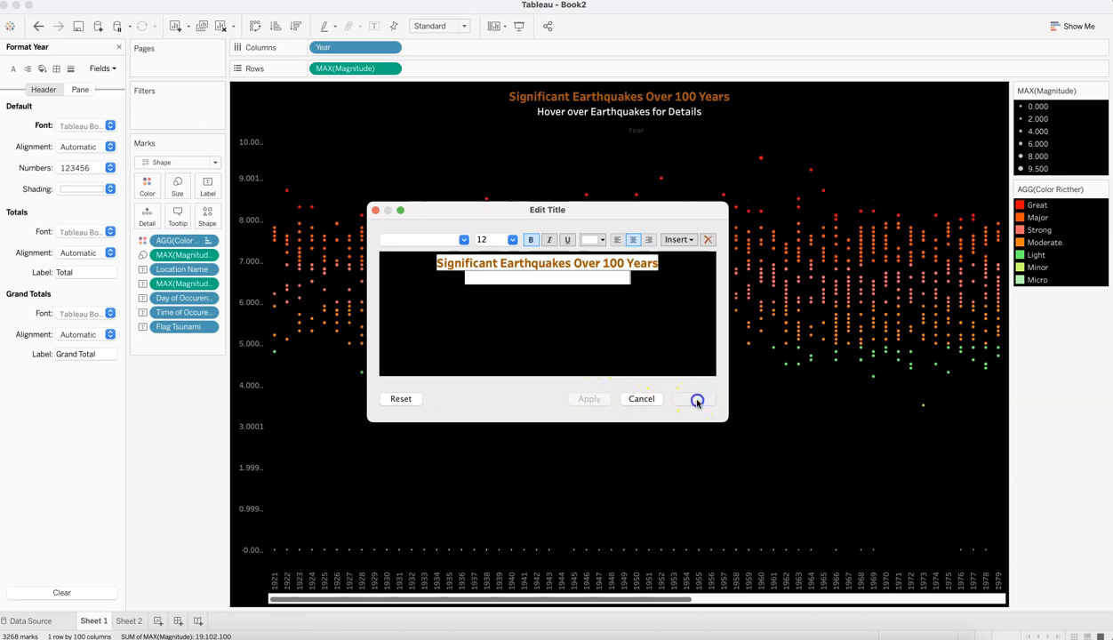
Hide the column field label Year above the chart.
right_click(635, 133)
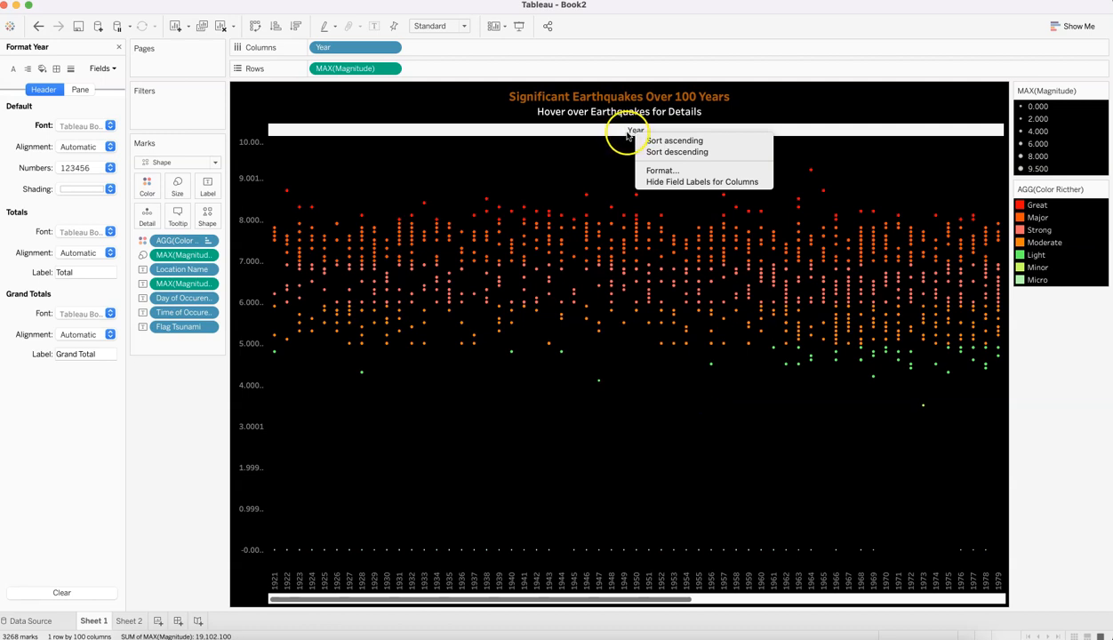
click(677, 182)
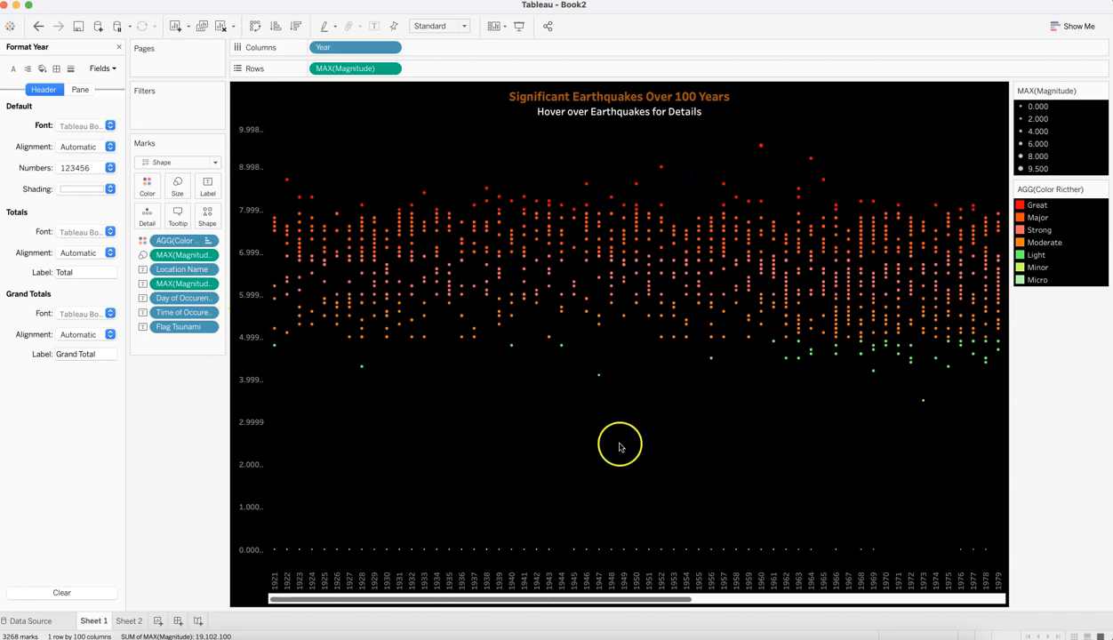
click(645, 116)
click(283, 301)
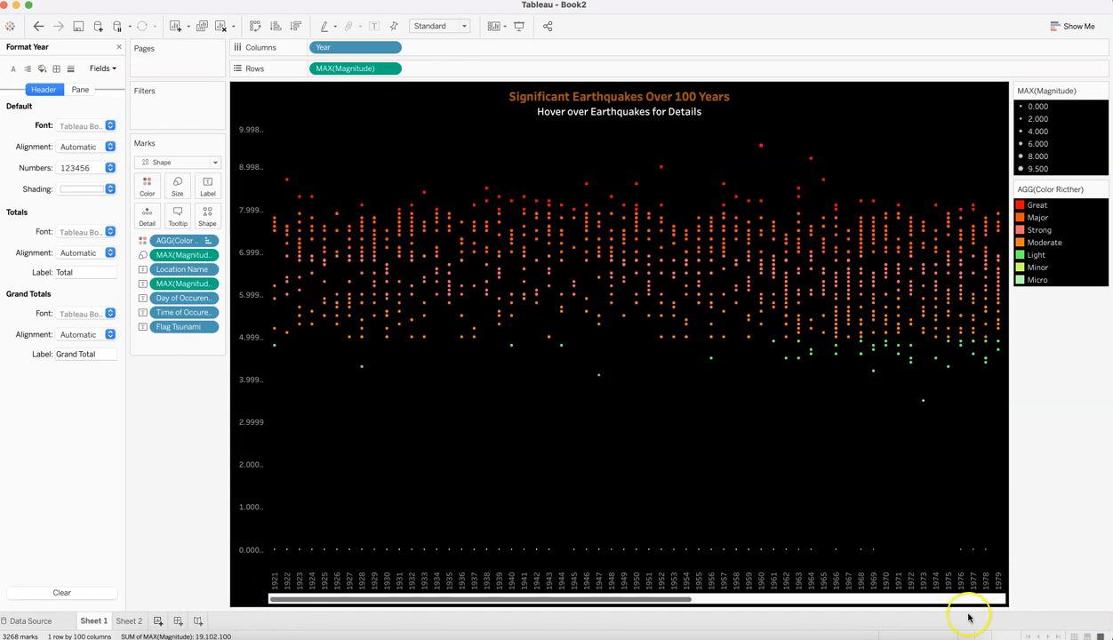
Set the sheet's fit to Entire View so all years fit in the chart.
drag(679, 615, 1029, 627)
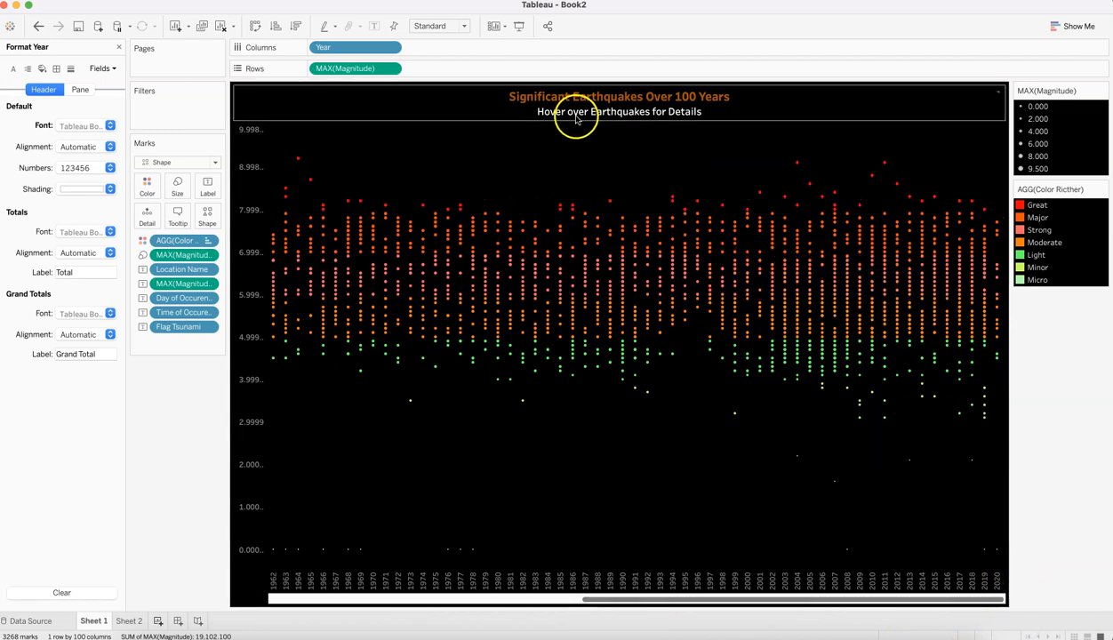
mouse_move(569, 227)
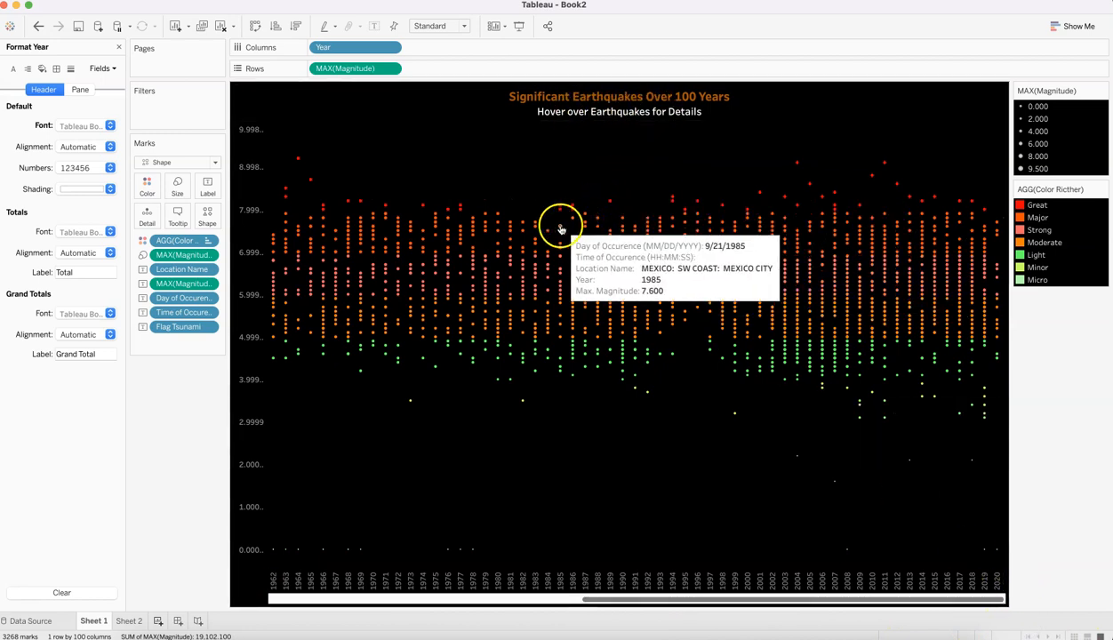
mouse_move(564, 317)
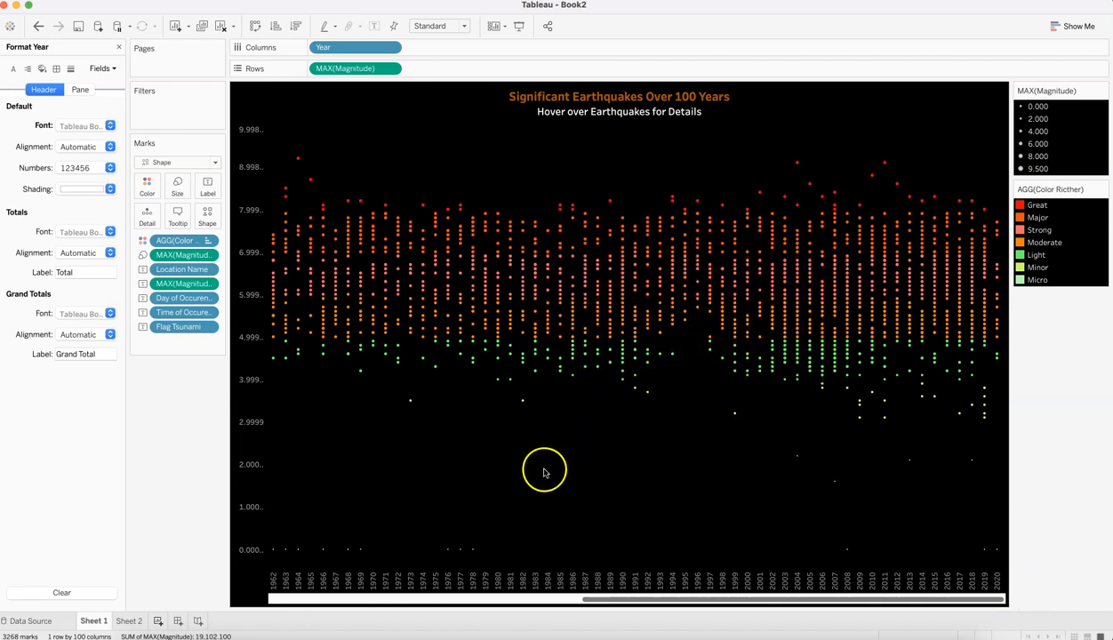
drag(602, 602, 238, 589)
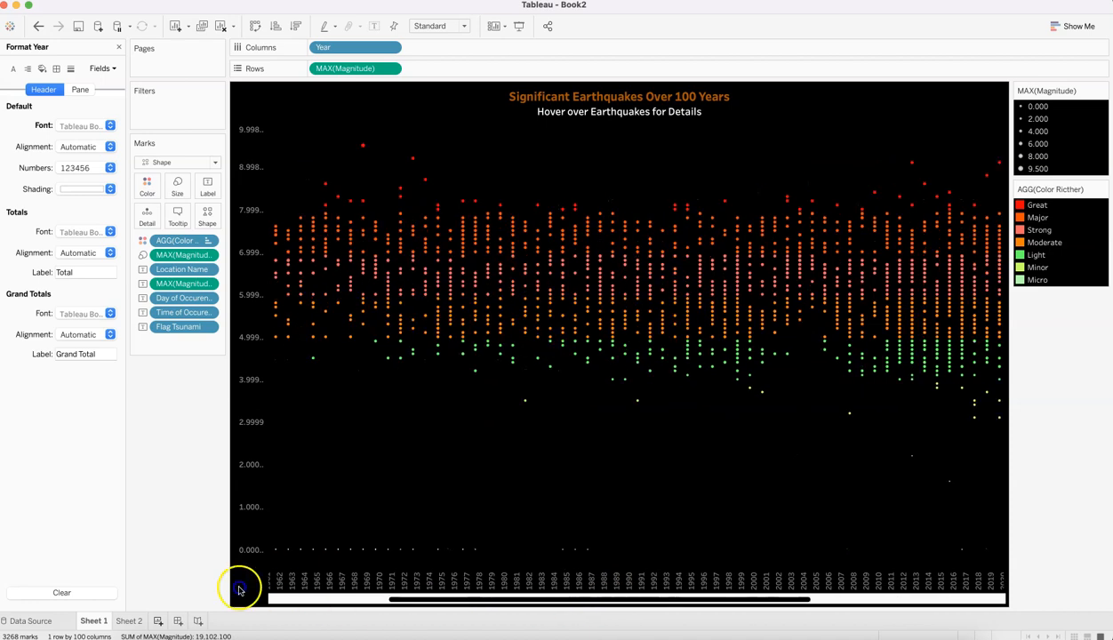
click(436, 26)
click(432, 67)
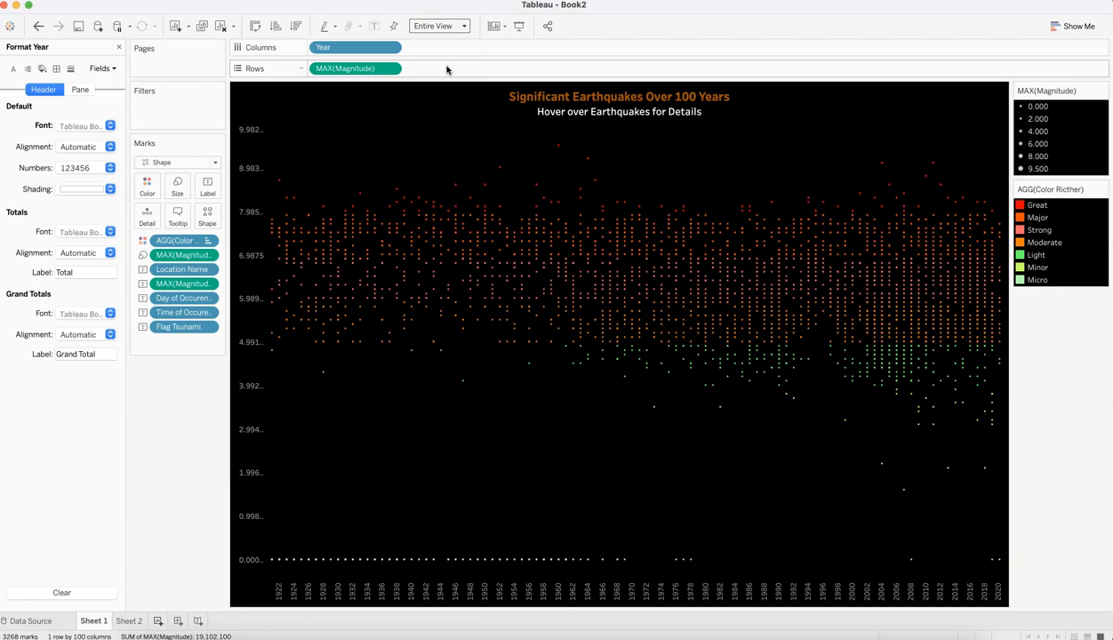
Compare with the reference workbook's yearly chart, and hide Book2's MAX(Magnitude) size legend and Color Ricther color legend.
key(super+Tab)
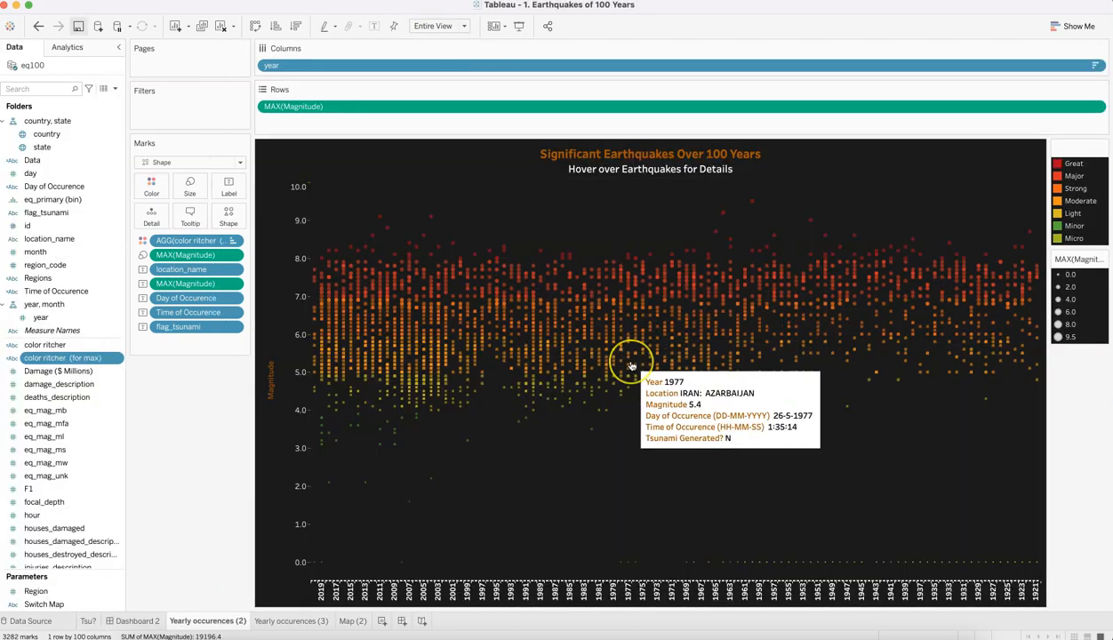
key(super+Tab)
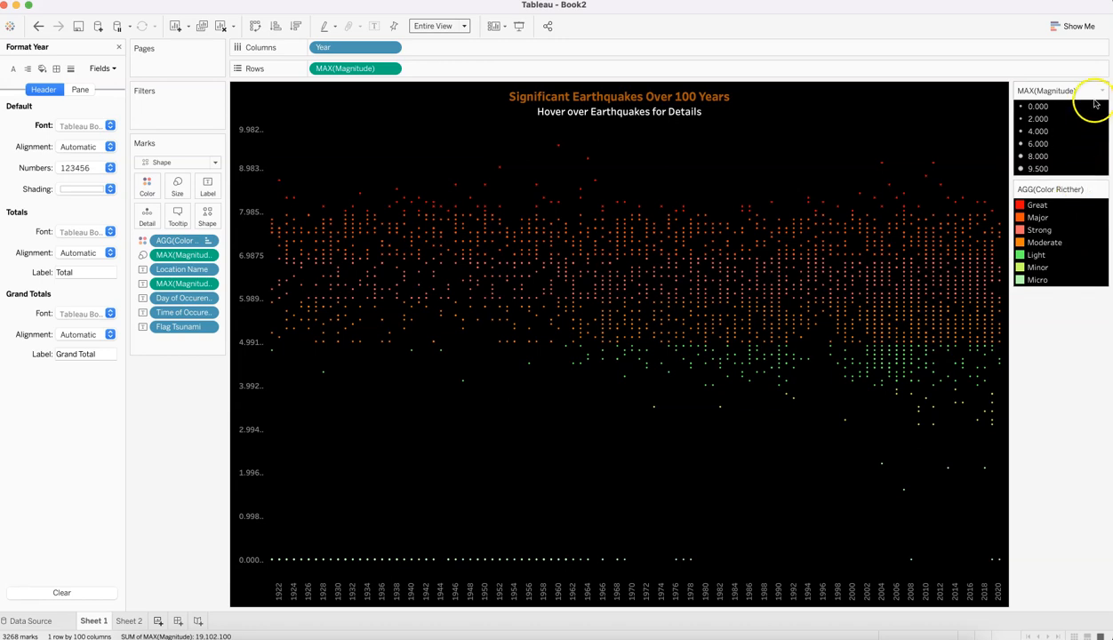
click(1102, 91)
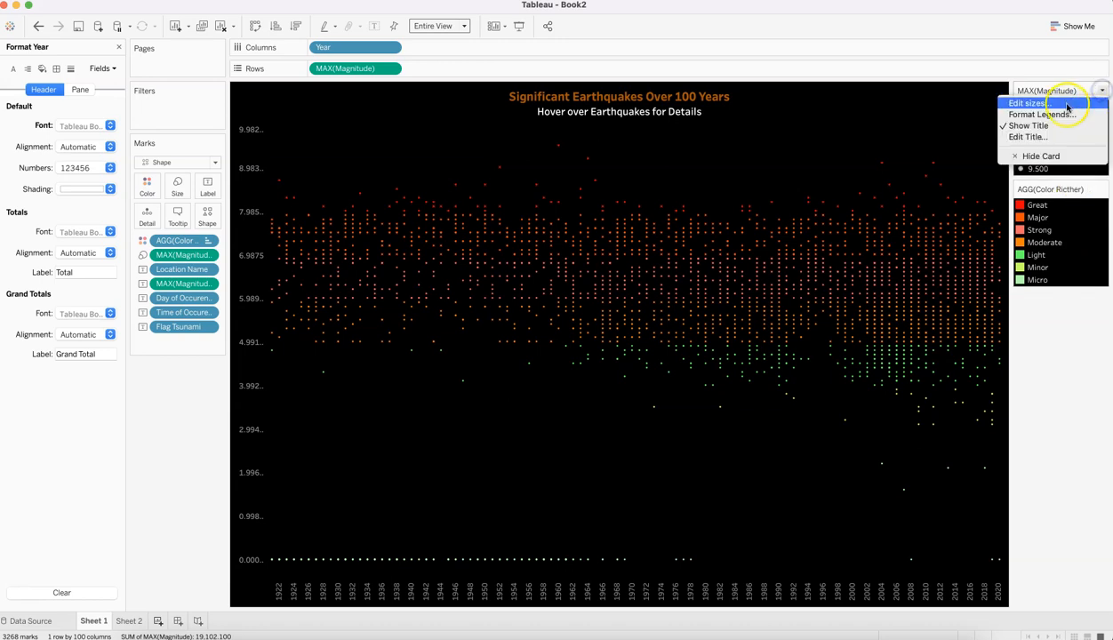
click(1070, 155)
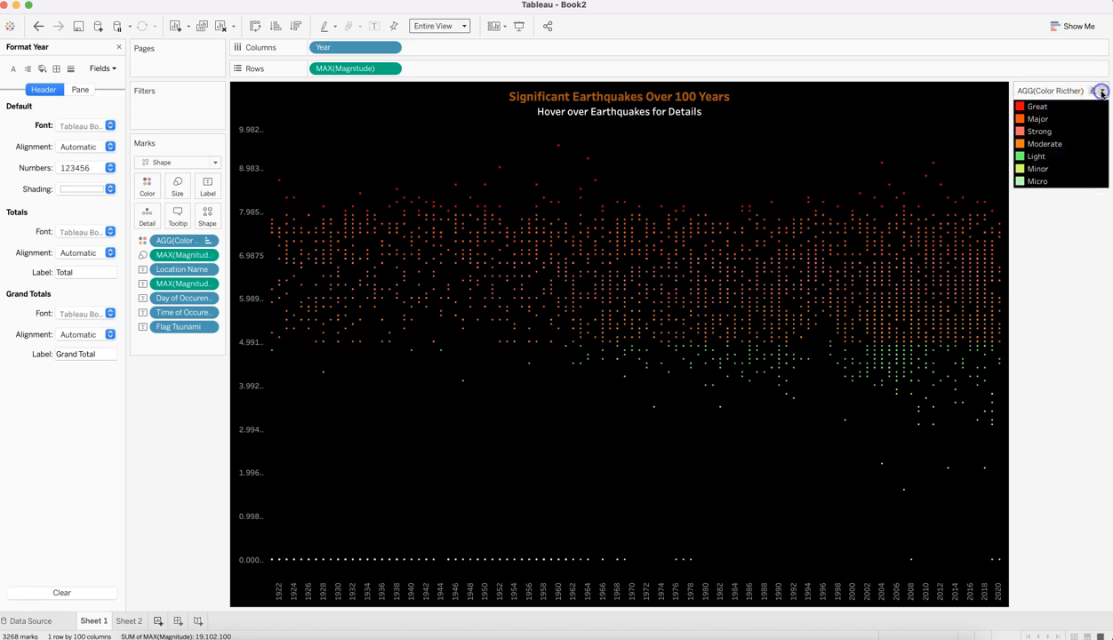
click(1101, 91)
click(1067, 198)
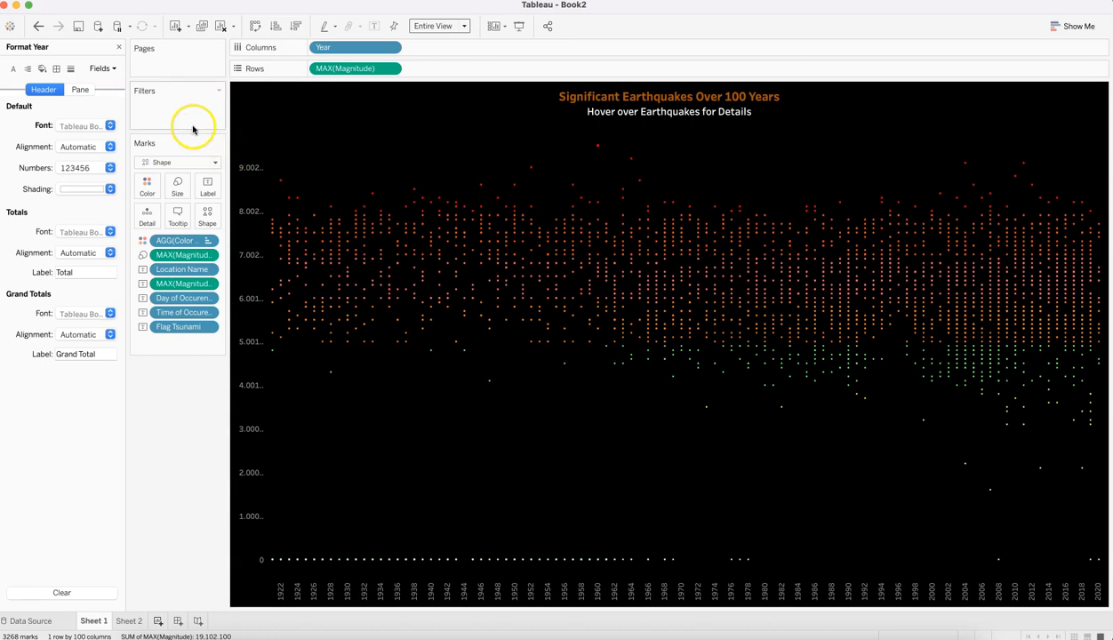
Save the workbook as Earthquake_yt in the Chmdi folder in Tableau Workbook (*.twb) format.
click(79, 33)
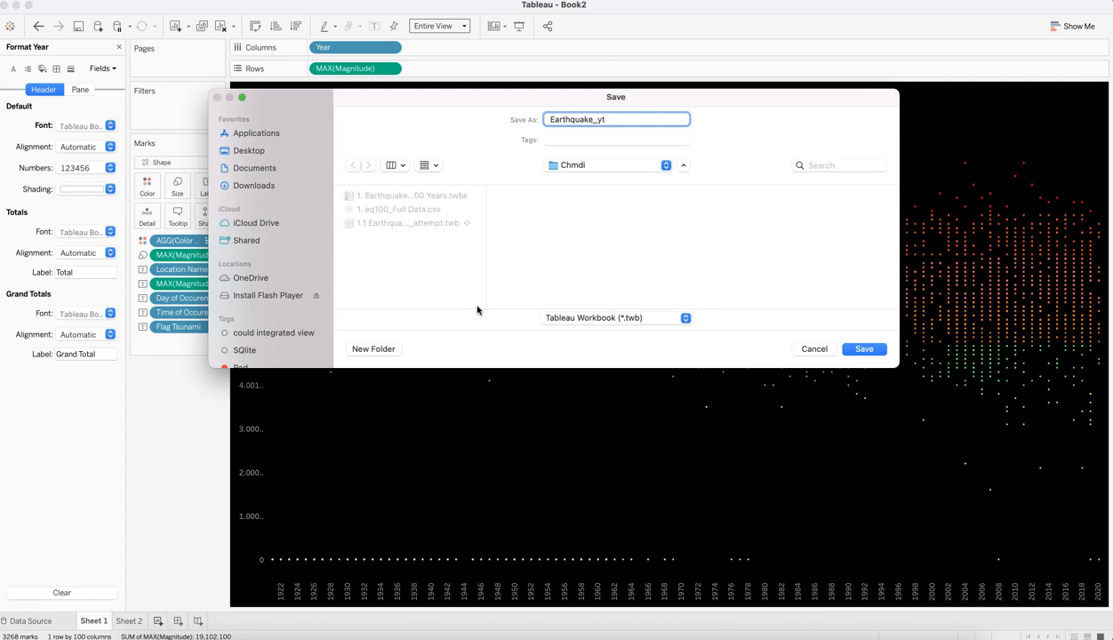
click(862, 353)
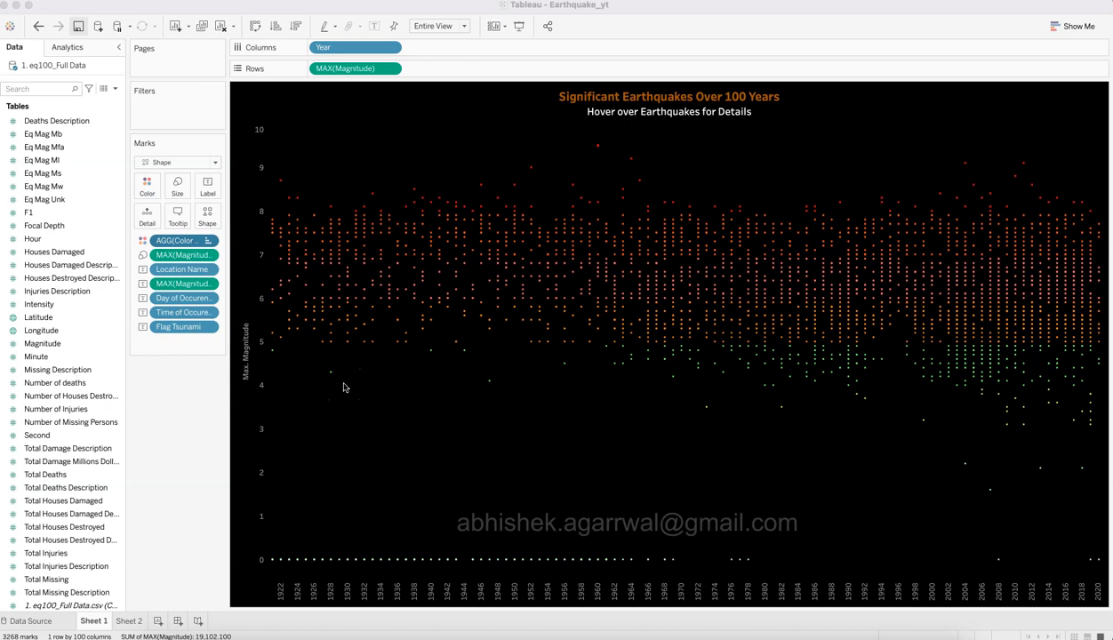
Review Dashboard 2 of the 1. Earthquakes of 100 Years workbook, examining the Earthquake Distribution histogram and its magnitude class legend.
key(super+Tab)
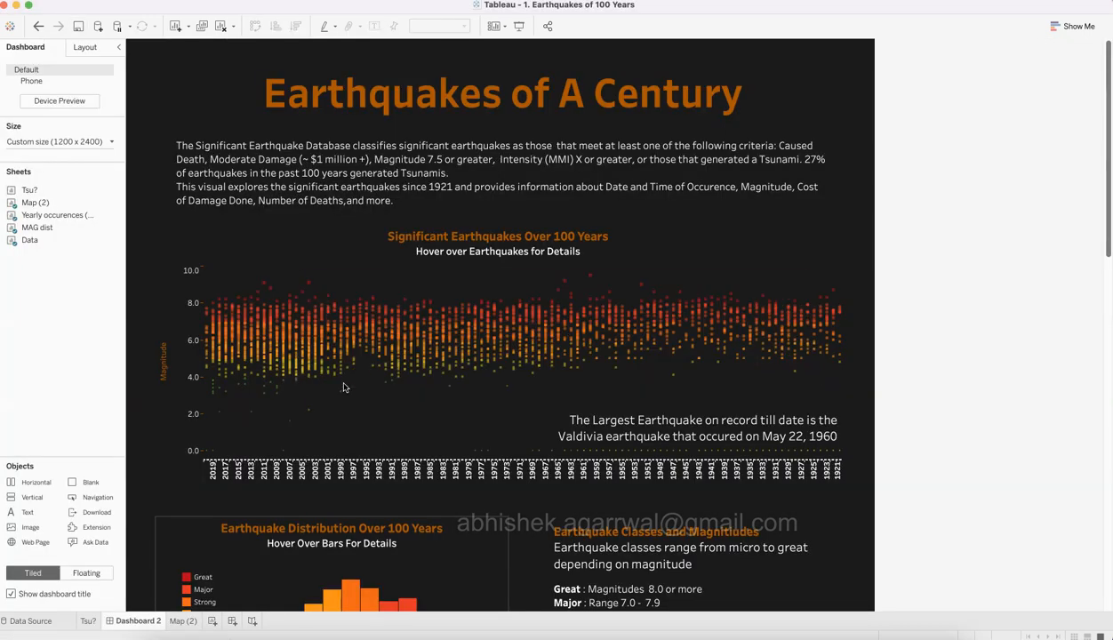
scroll(447, 235, down, 3)
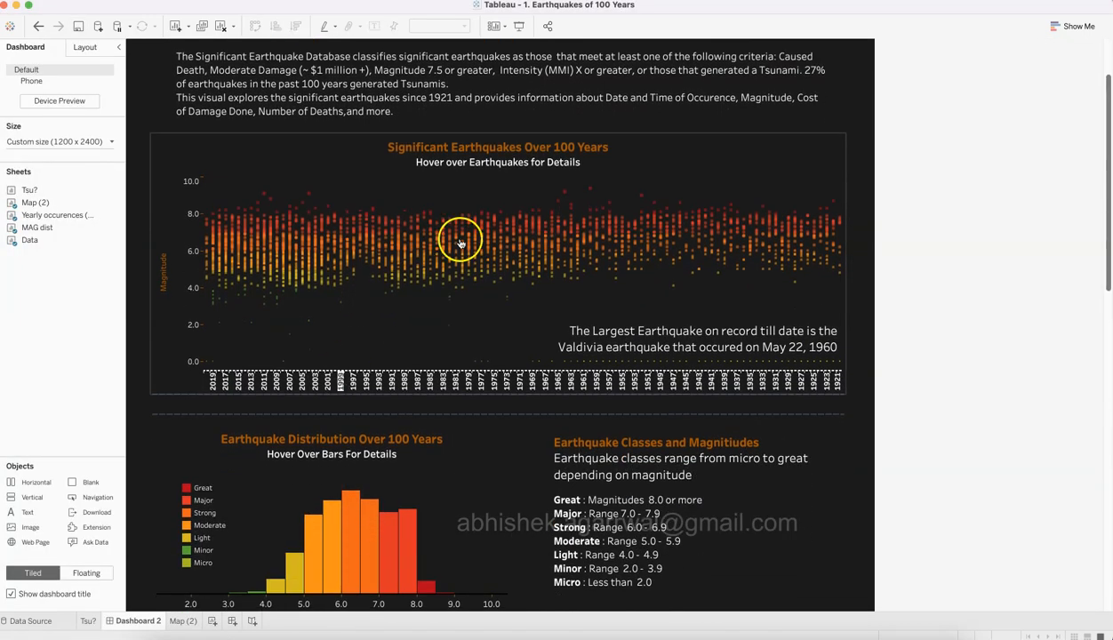
mouse_move(455, 241)
scroll(454, 241, down, 5)
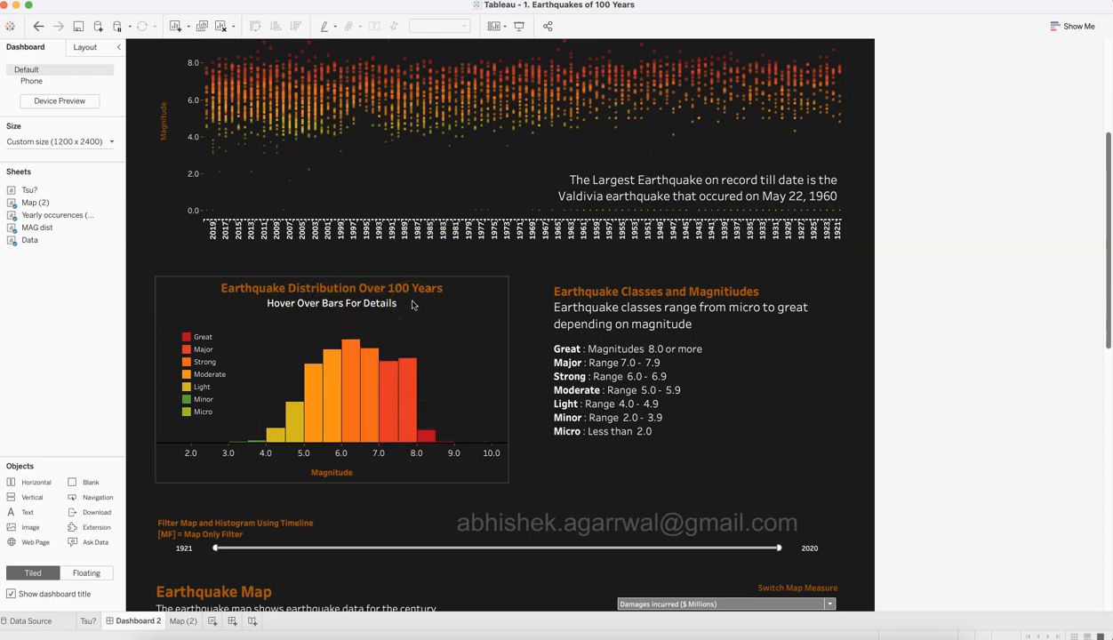
mouse_move(341, 425)
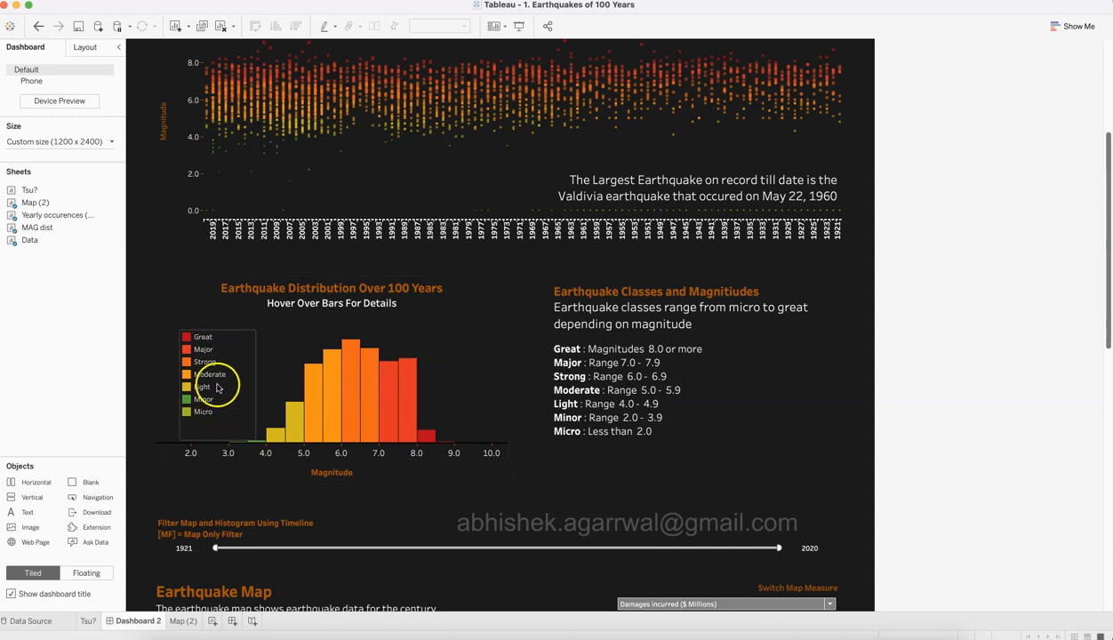
mouse_move(352, 129)
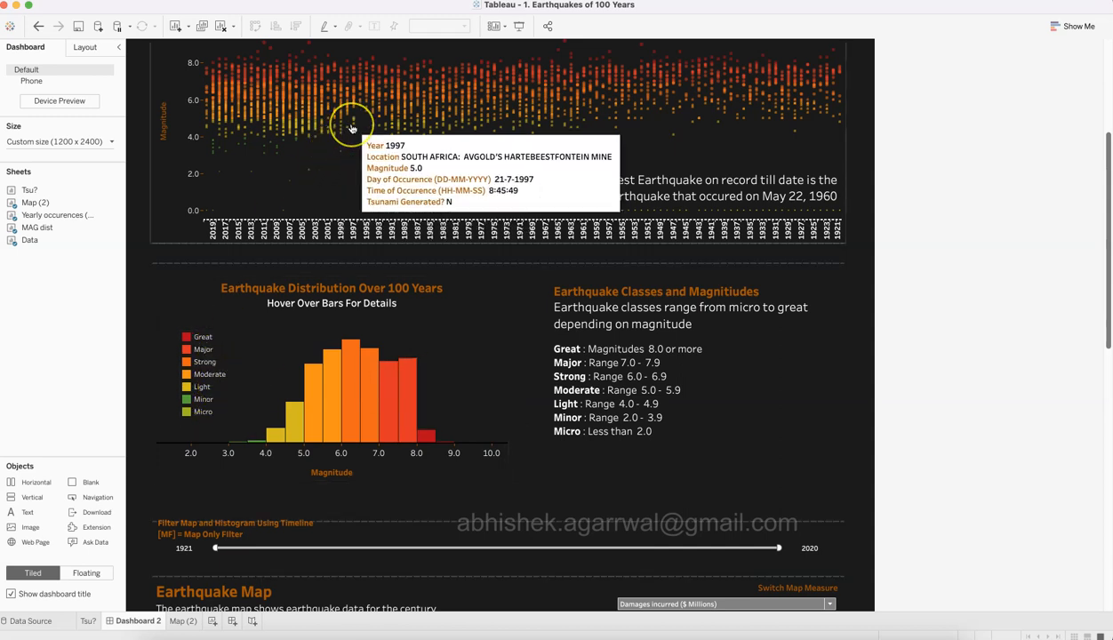
mouse_move(328, 382)
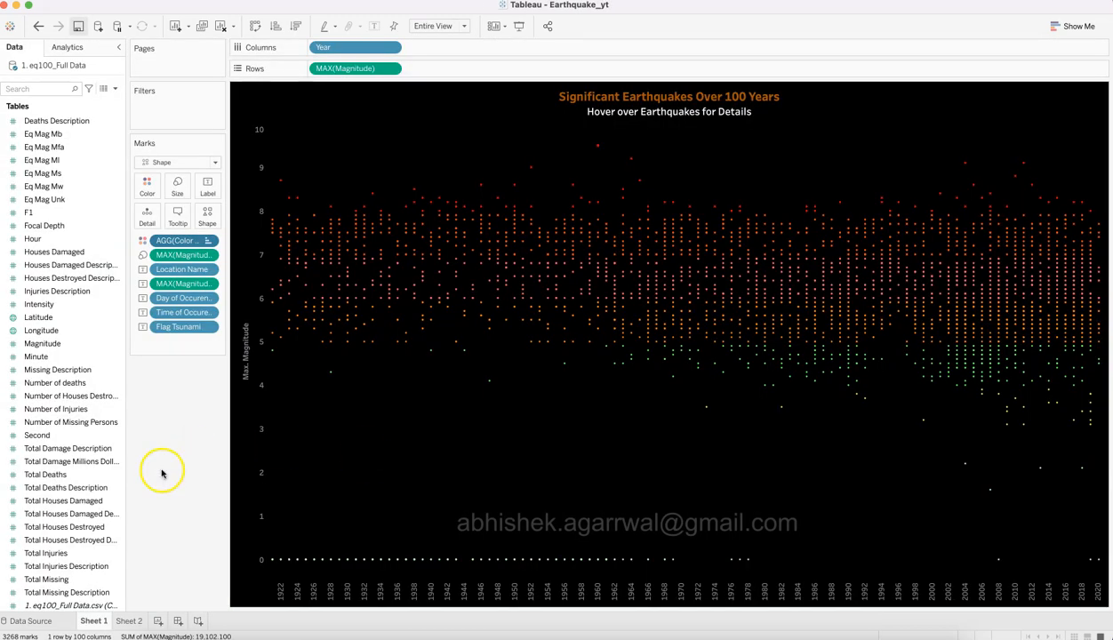
Clear Sheet 2 of the Earthquake_yt workbook by removing Time of Occurence from the rows.
click(84, 435)
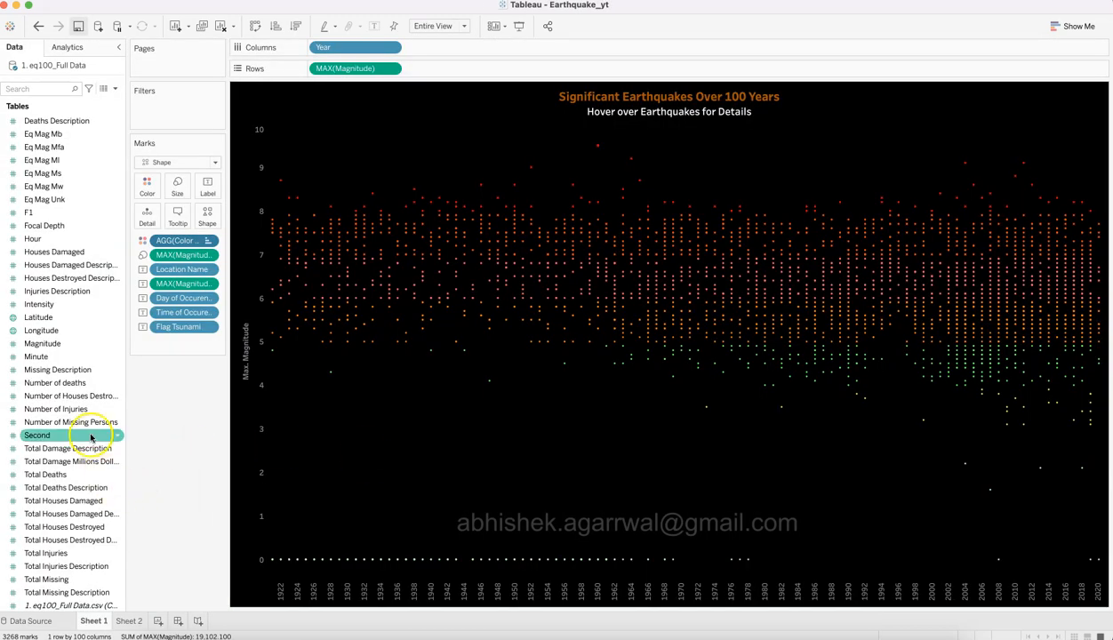
click(130, 621)
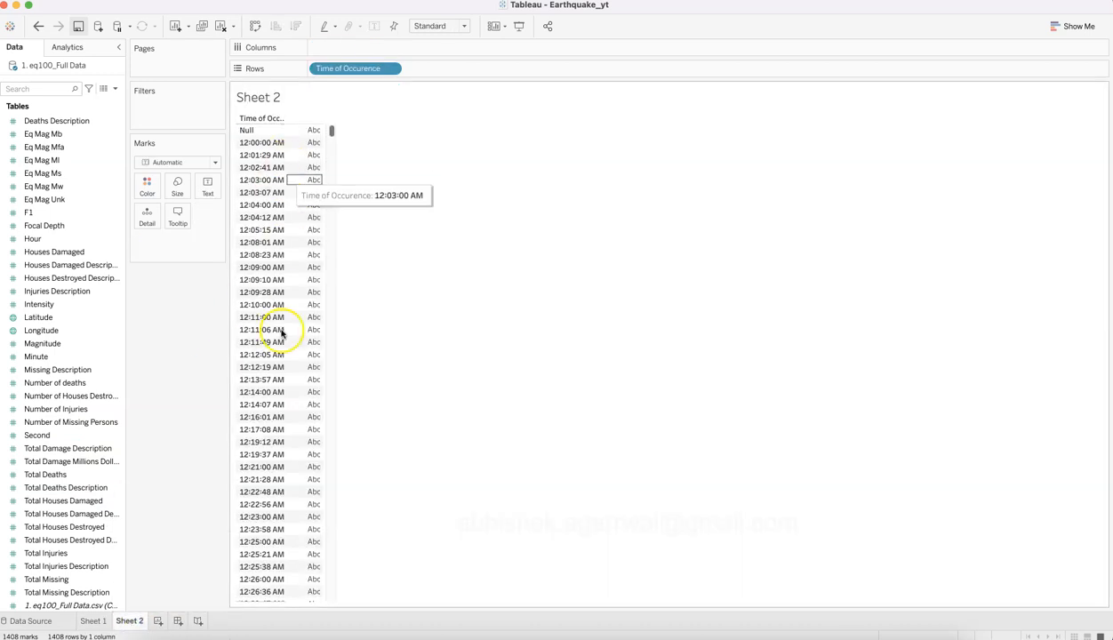
drag(368, 70, 191, 350)
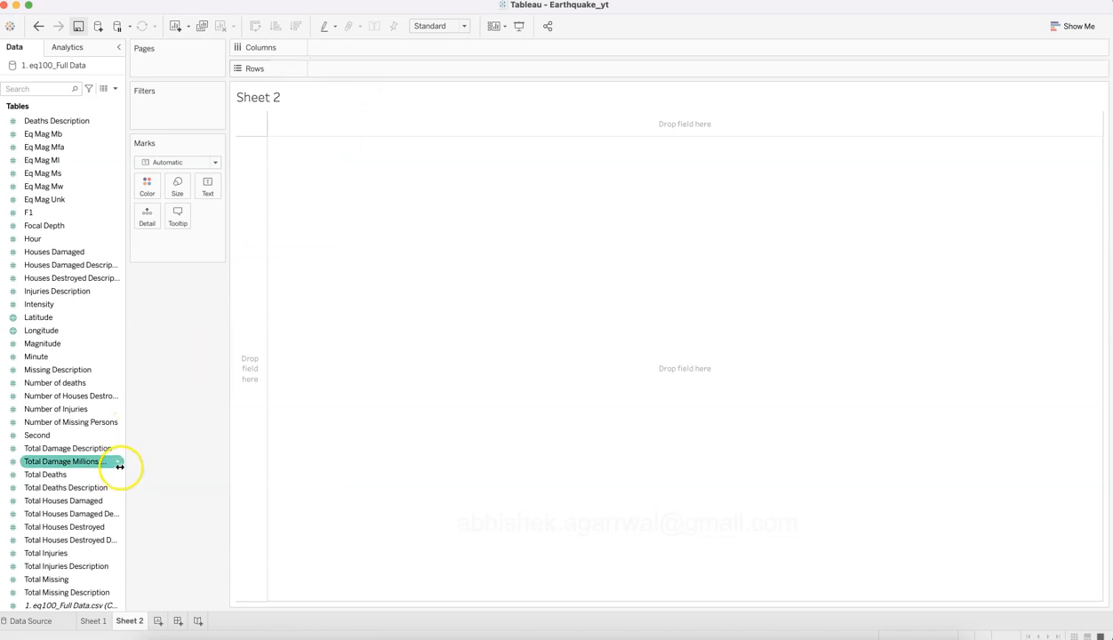
Build a histogram of Magnitude on Sheet 2 using the Show Me histogram chart type.
click(74, 349)
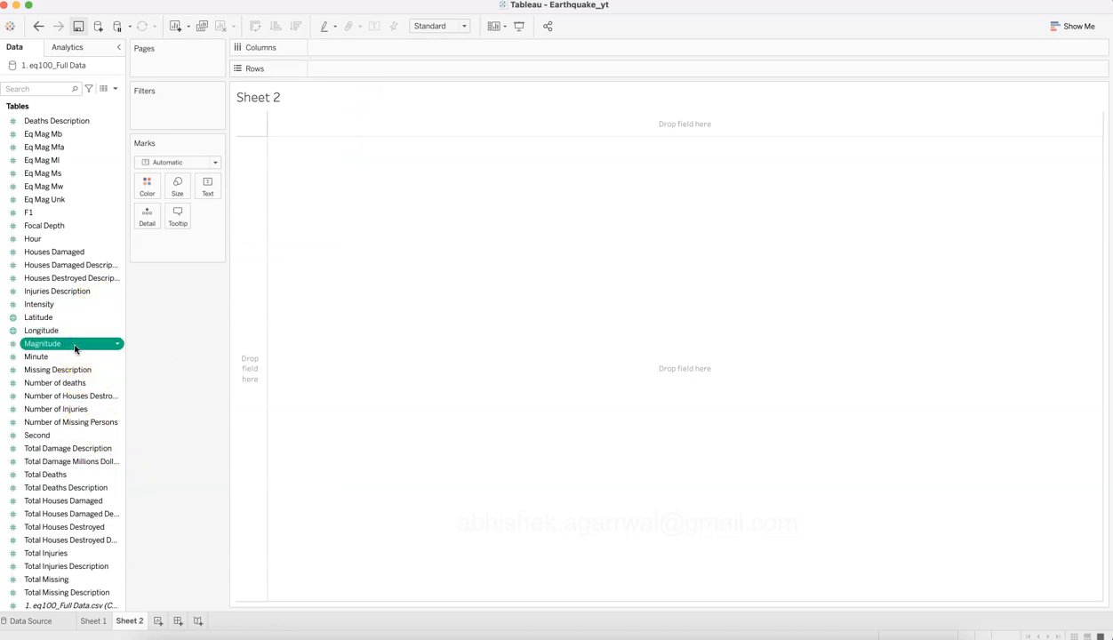
click(1072, 31)
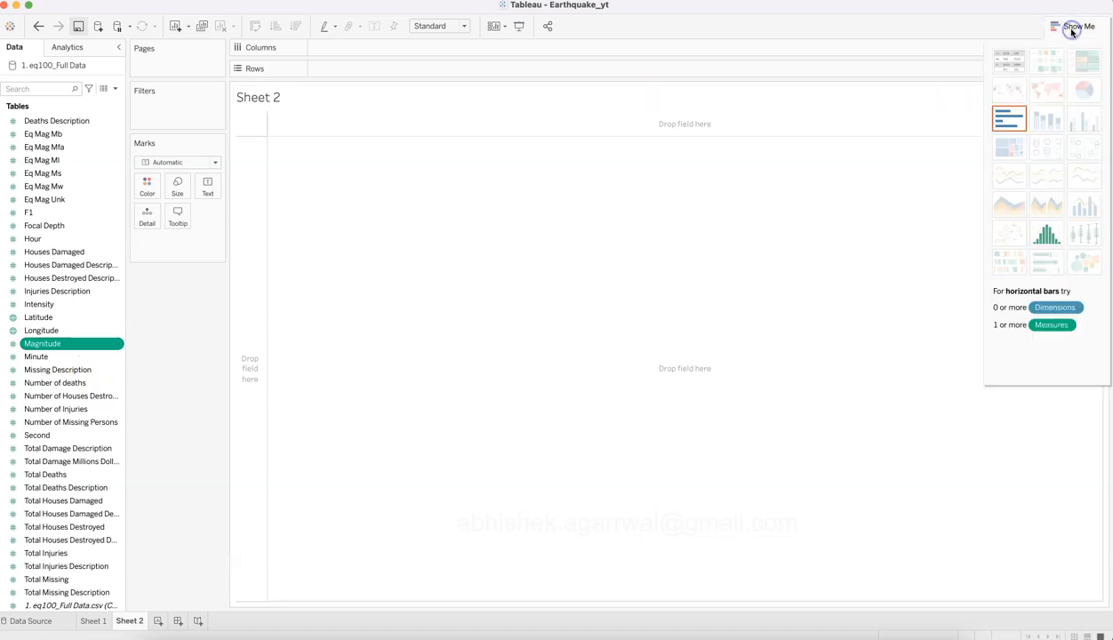
click(1050, 238)
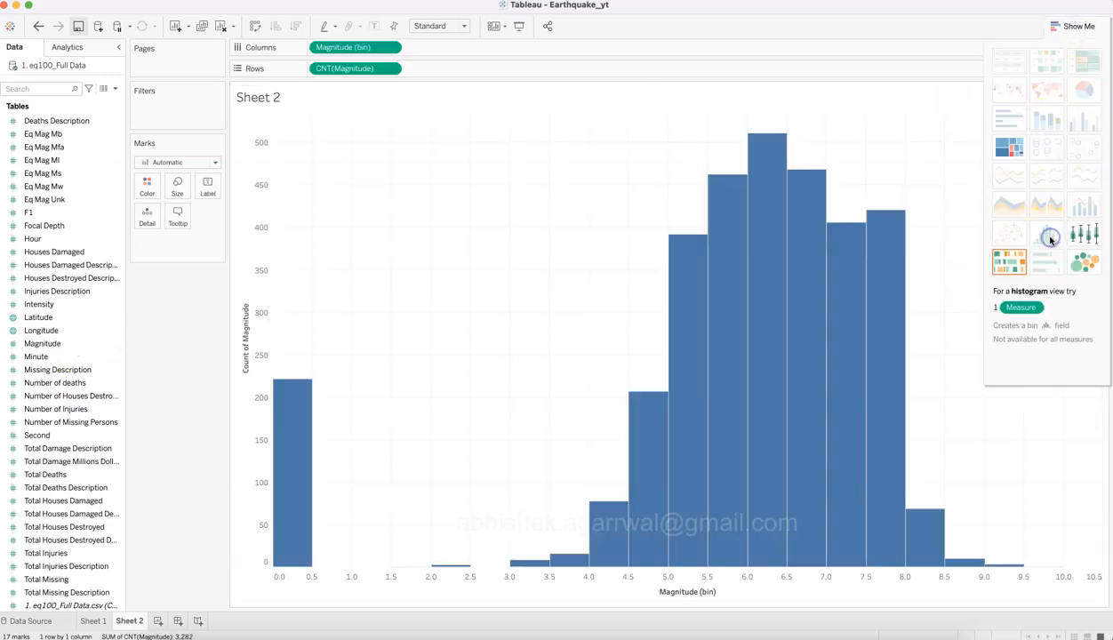
click(1079, 25)
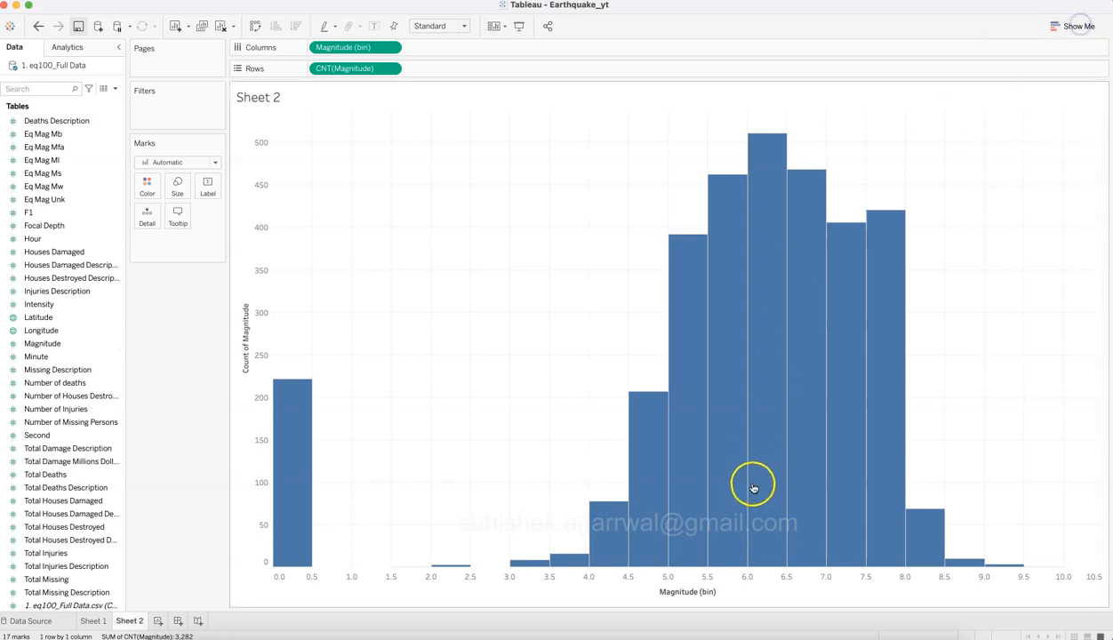
mouse_move(753, 495)
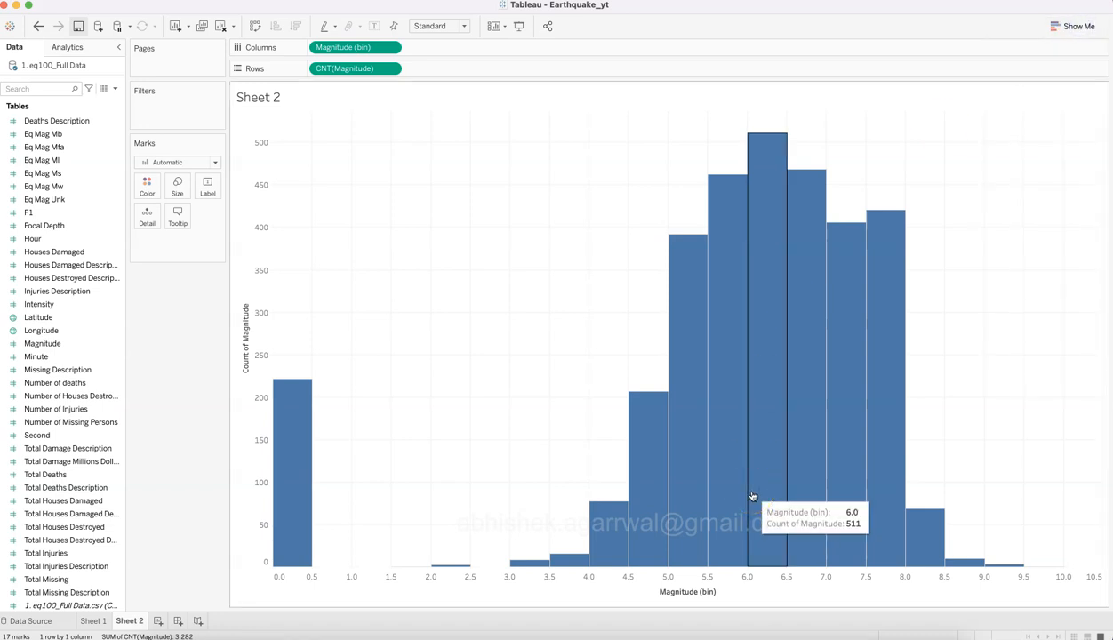
click(435, 474)
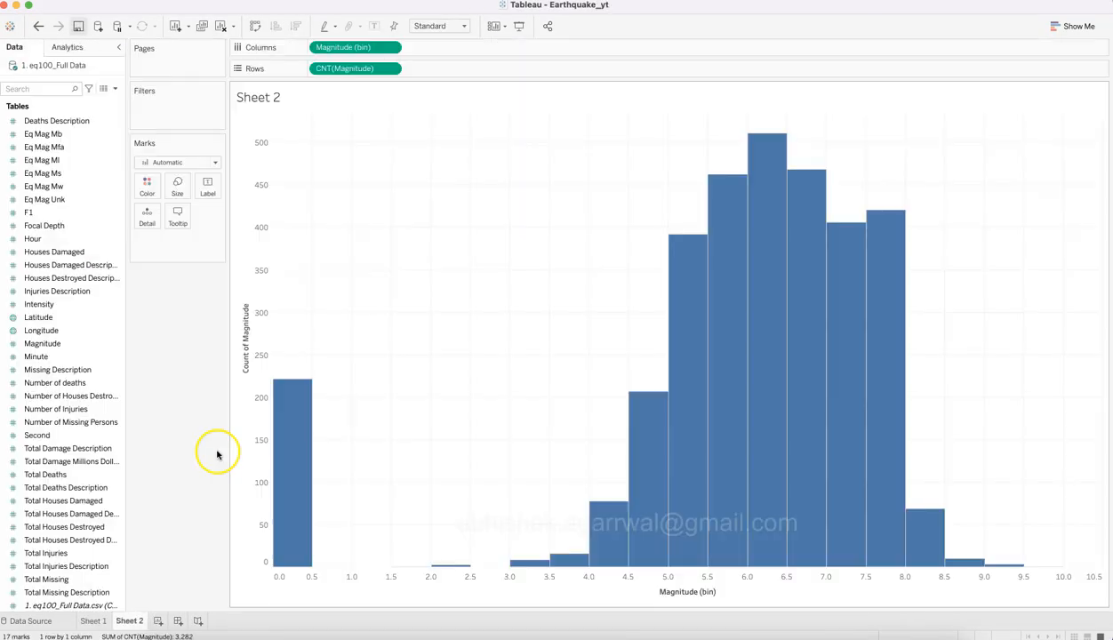
Exclude the 0.0 magnitude bin from the Sheet 2 histogram.
mouse_move(298, 487)
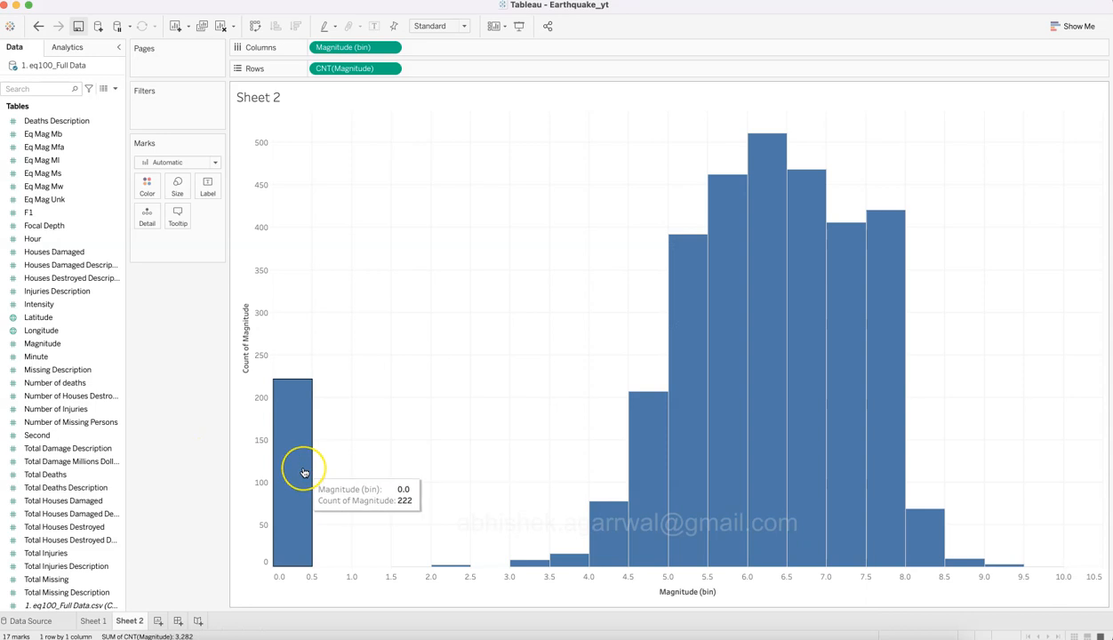
right_click(305, 473)
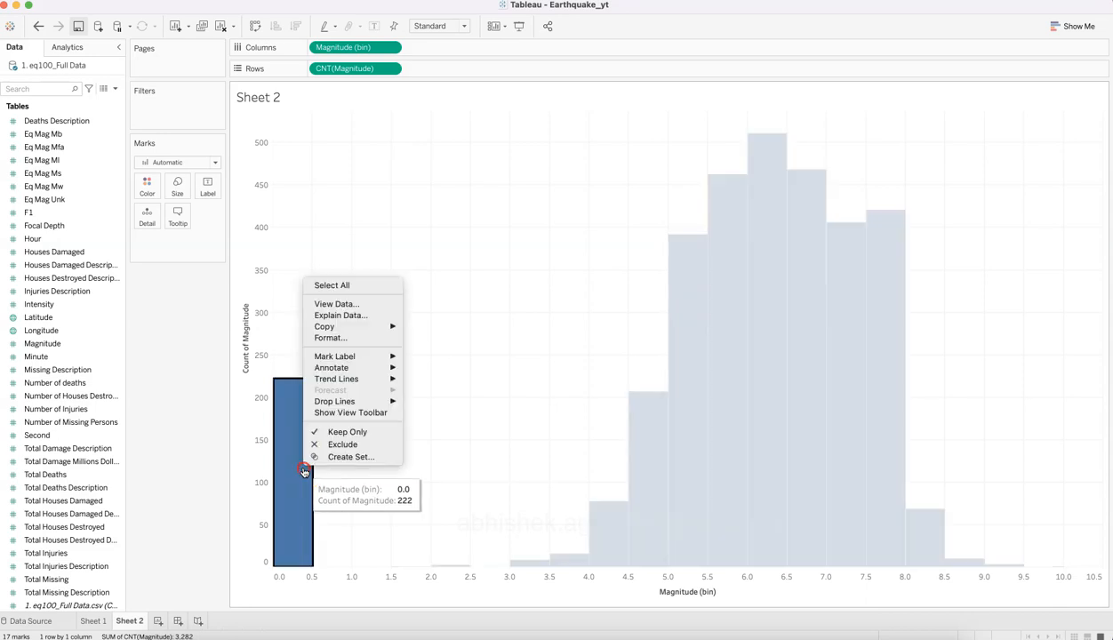
click(325, 446)
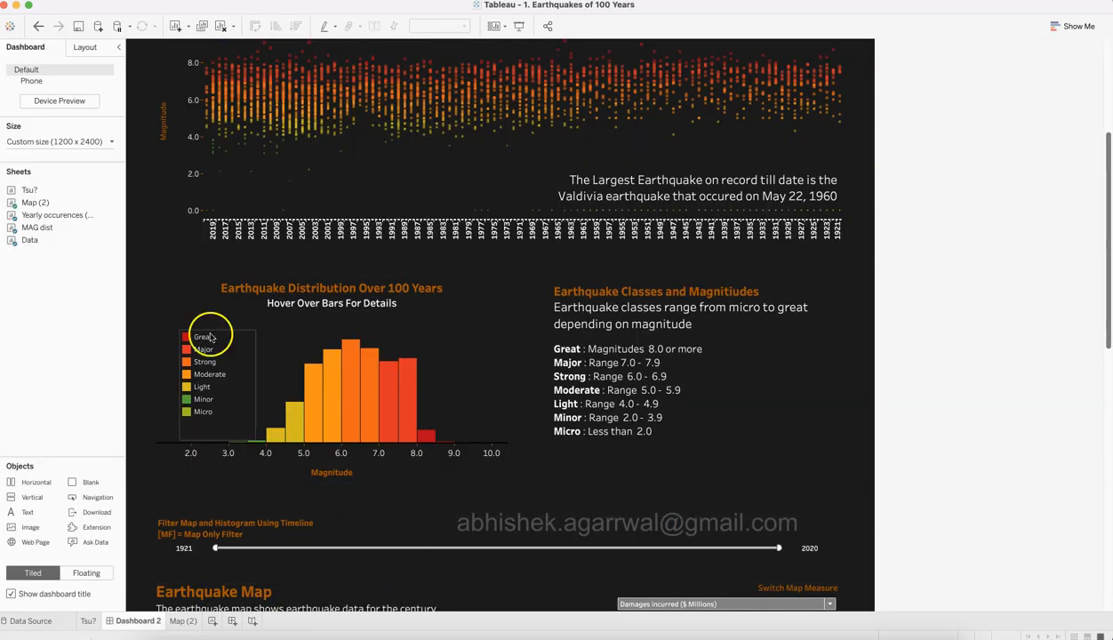
Check the bin size of eq_primary (bin) on the reference workbook's MAG dist sheet without changing it.
click(471, 347)
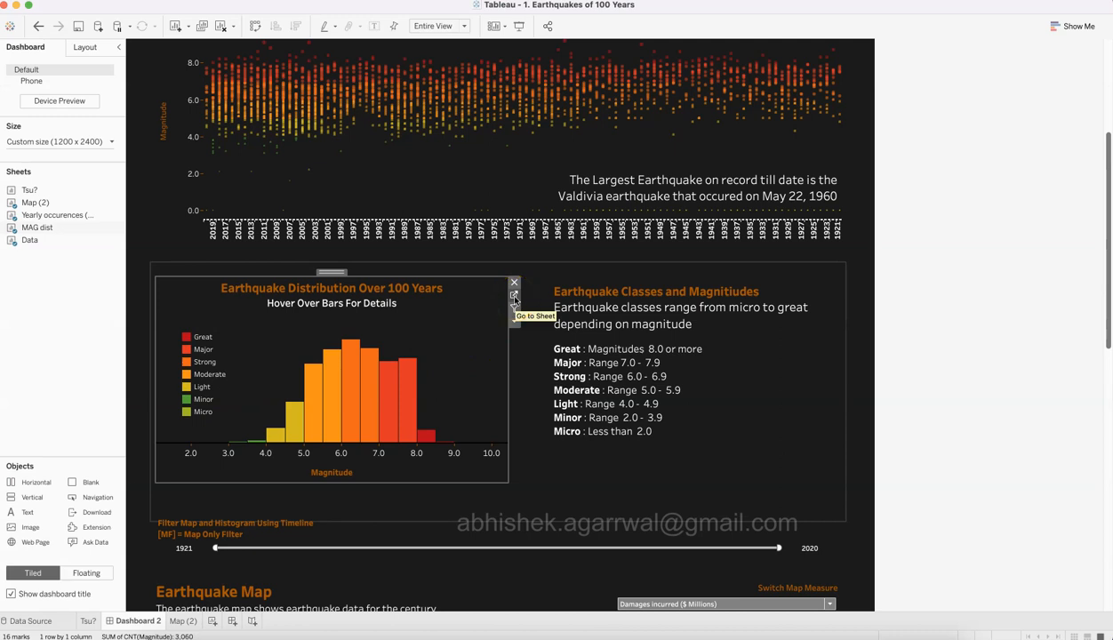
click(514, 297)
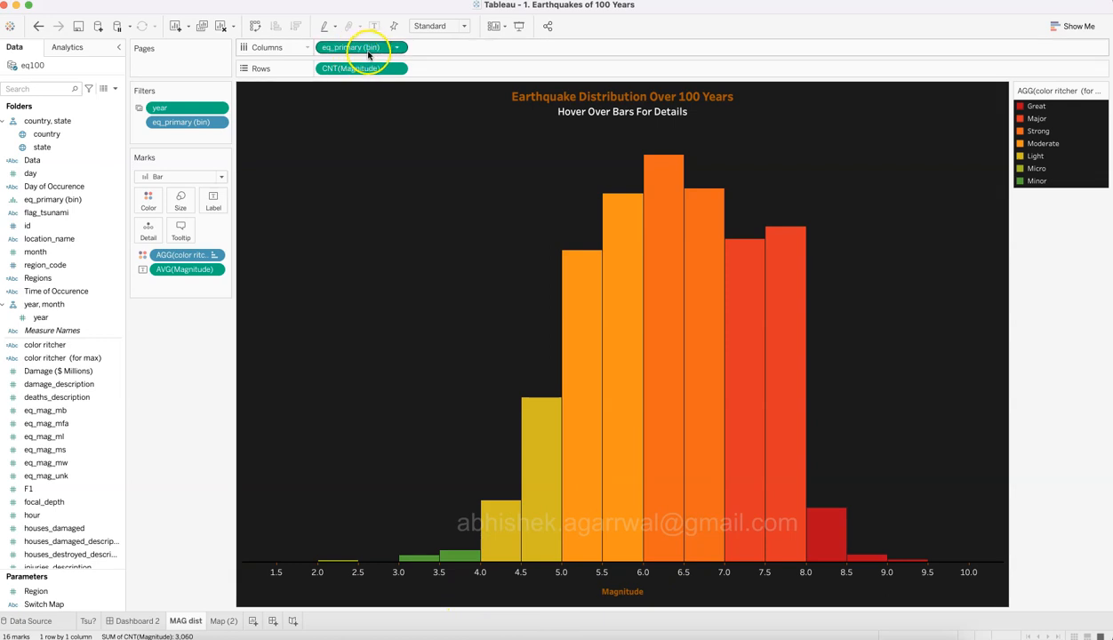
right_click(116, 204)
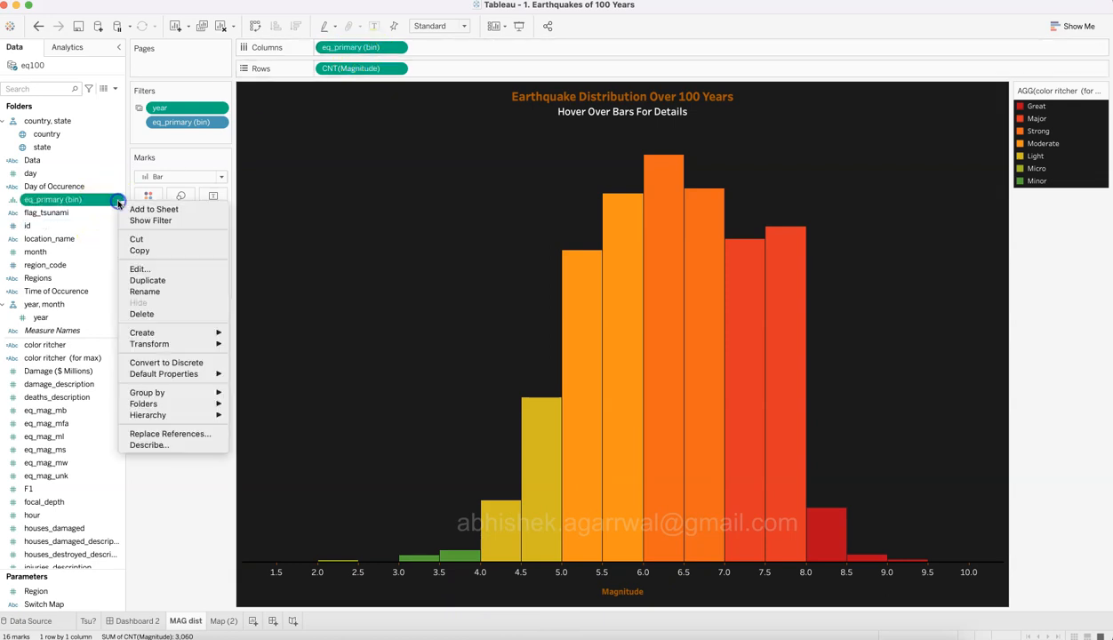
click(151, 268)
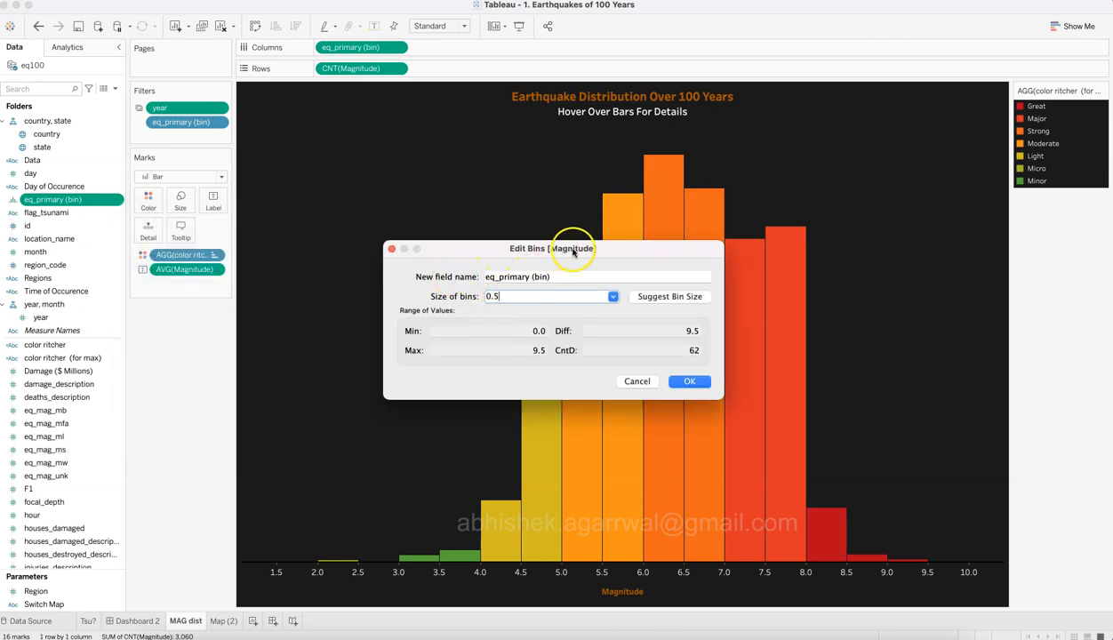
click(638, 381)
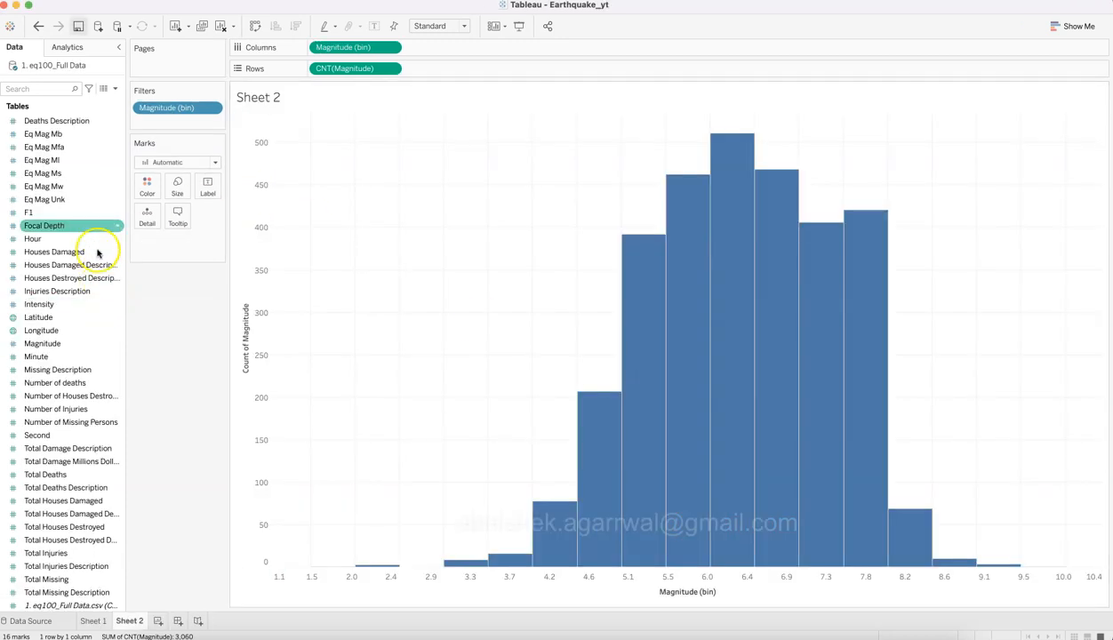
Edit the Magnitude (bin) field in the Earthquake_yt workbook and apply a bin size of 0.5.
scroll(95, 302, up, 10)
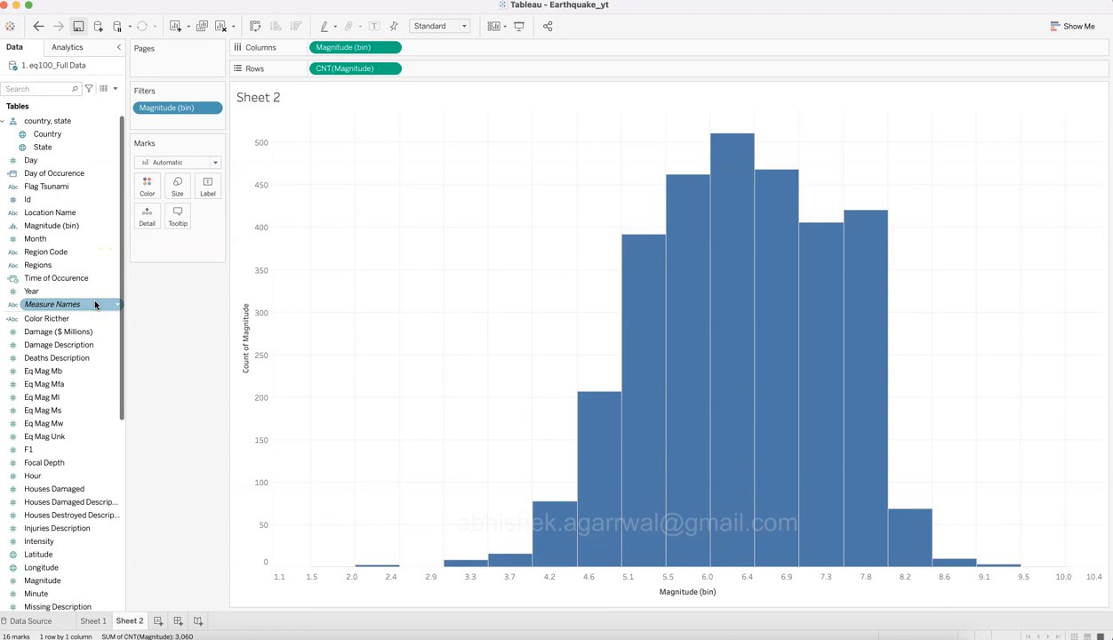
click(114, 227)
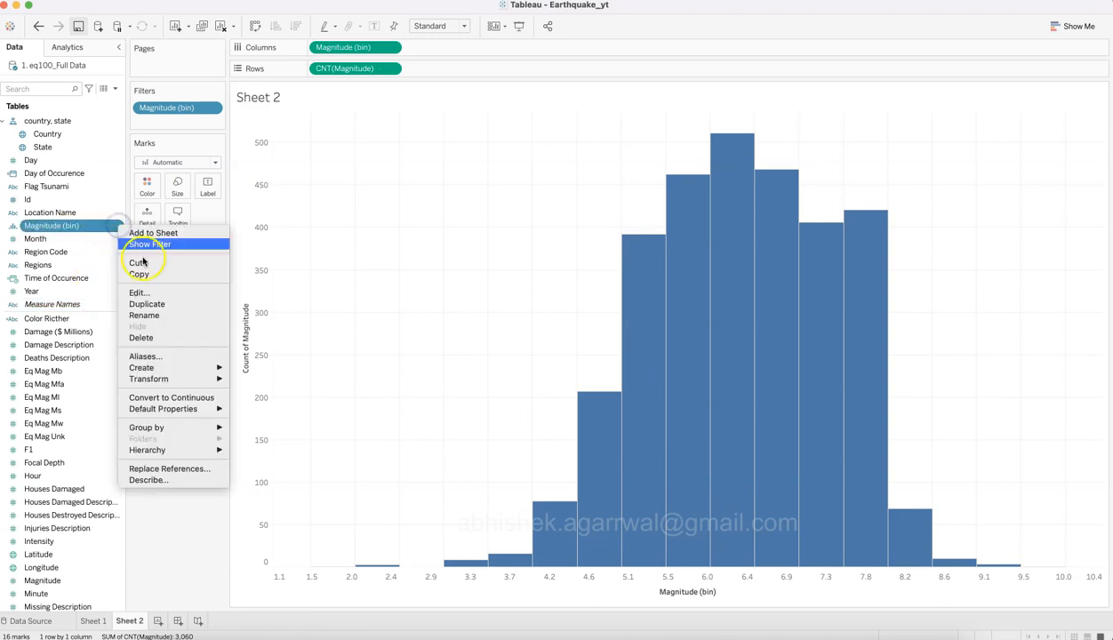
click(157, 292)
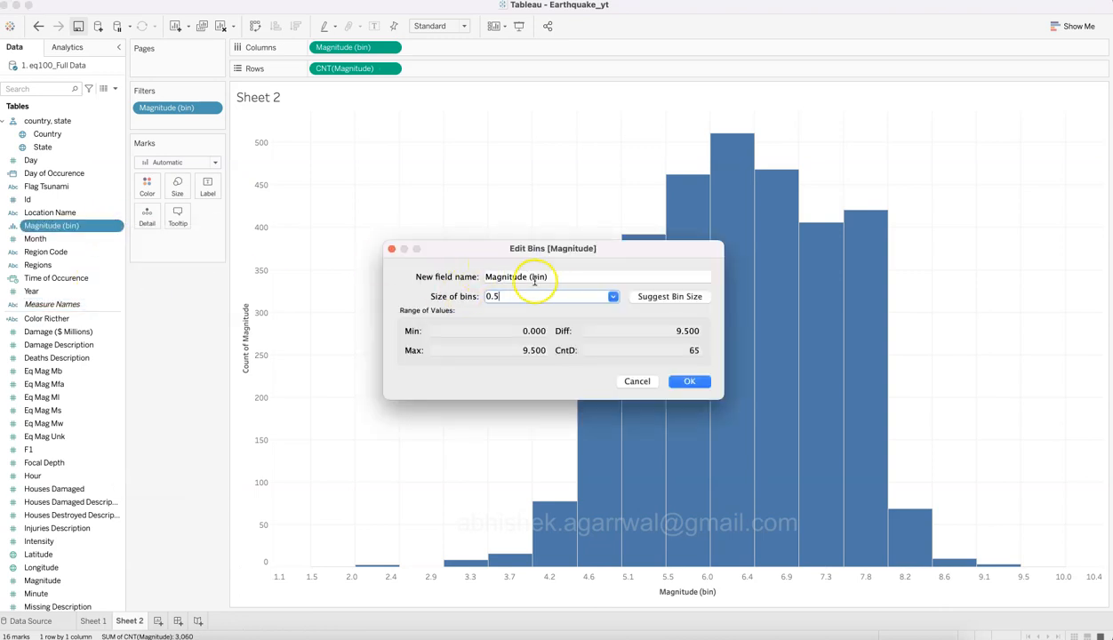
click(505, 272)
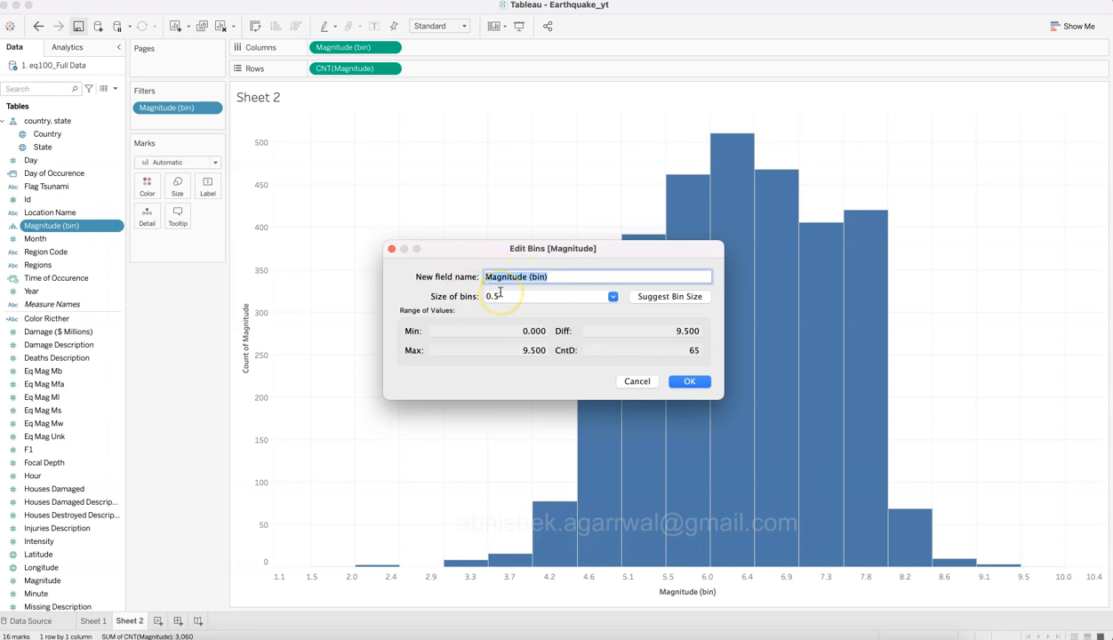
click(687, 383)
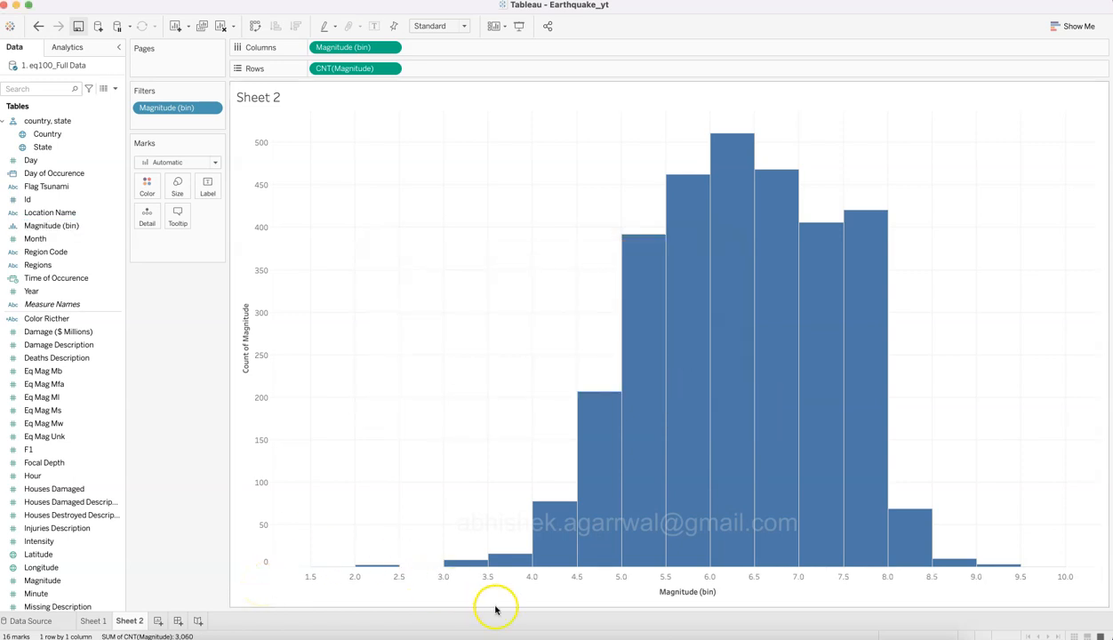
Compare the histogram with the reference MAG dist sheet and color the Sheet 2 bars by Color Ricther.
mouse_move(632, 413)
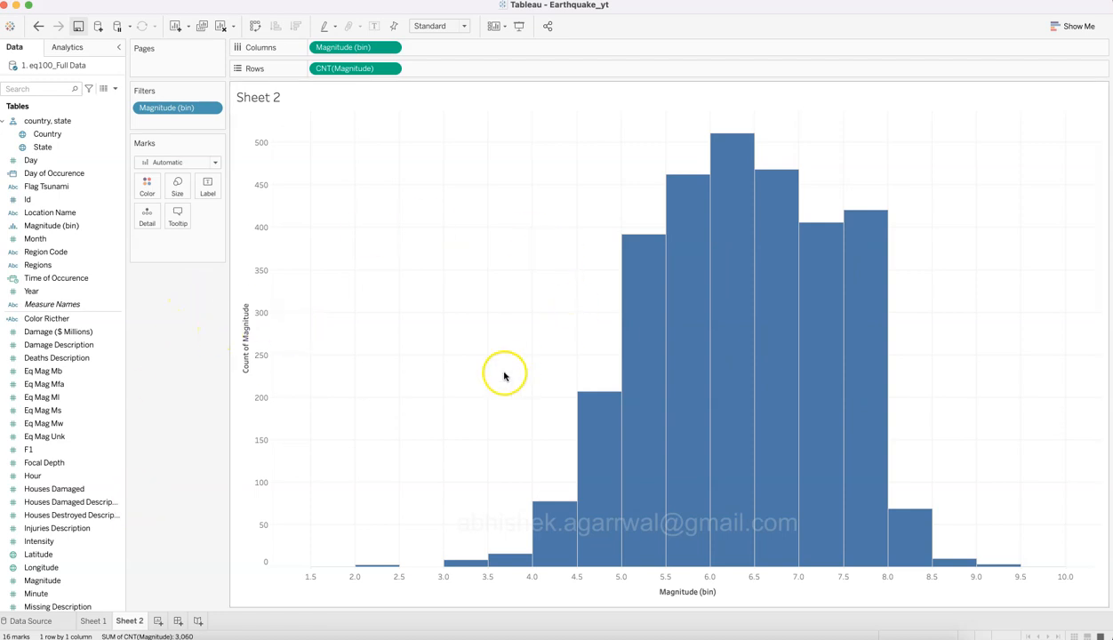
key(super+Tab)
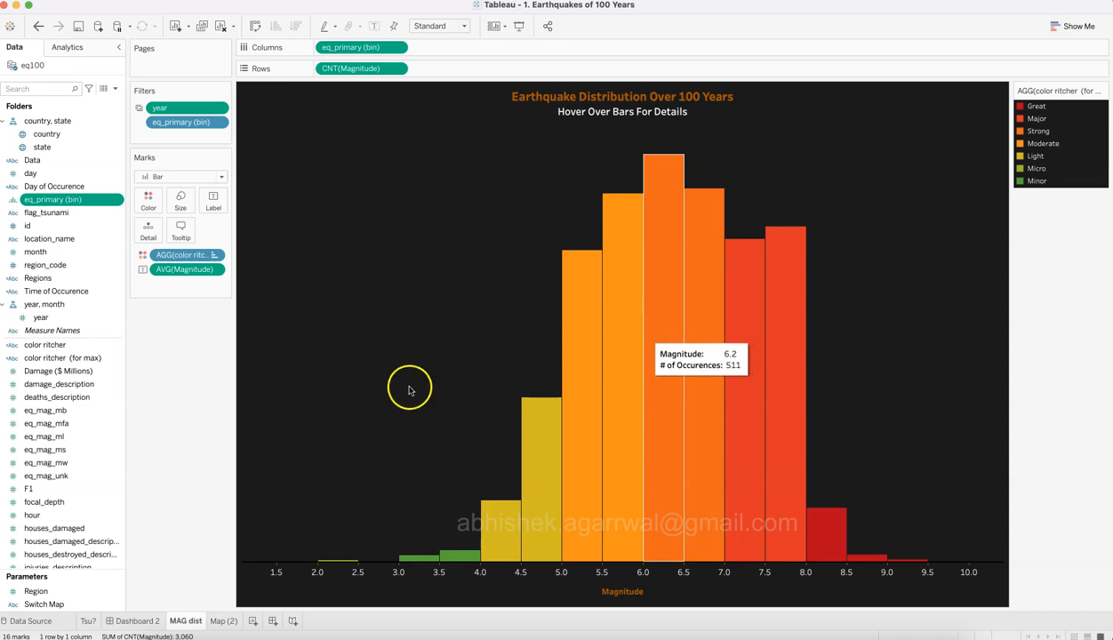
key(super+Tab)
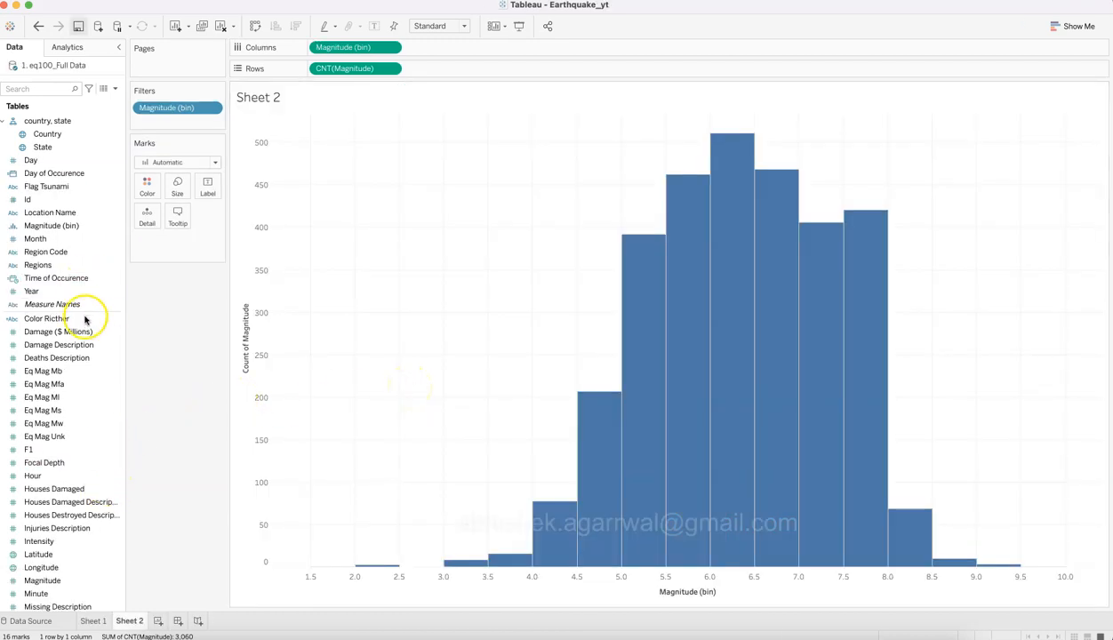
drag(87, 320, 146, 184)
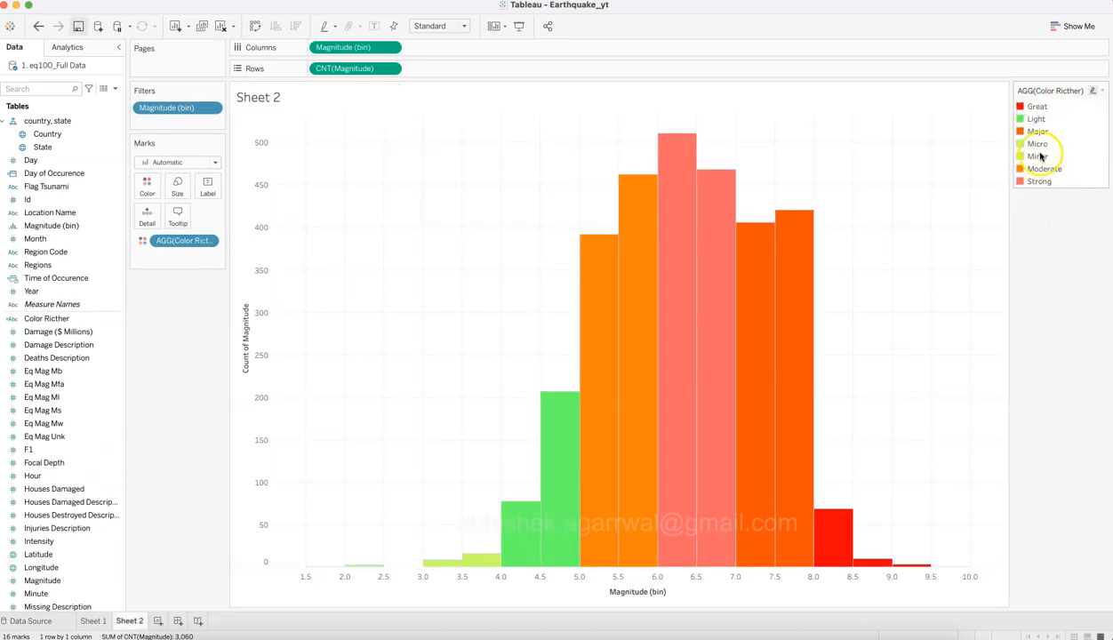
Reorder the Color Ricther legend to Great, Major, Strong, Moderate, Light, Micro, Minor, matching the reference workbook.
drag(1041, 134, 1048, 113)
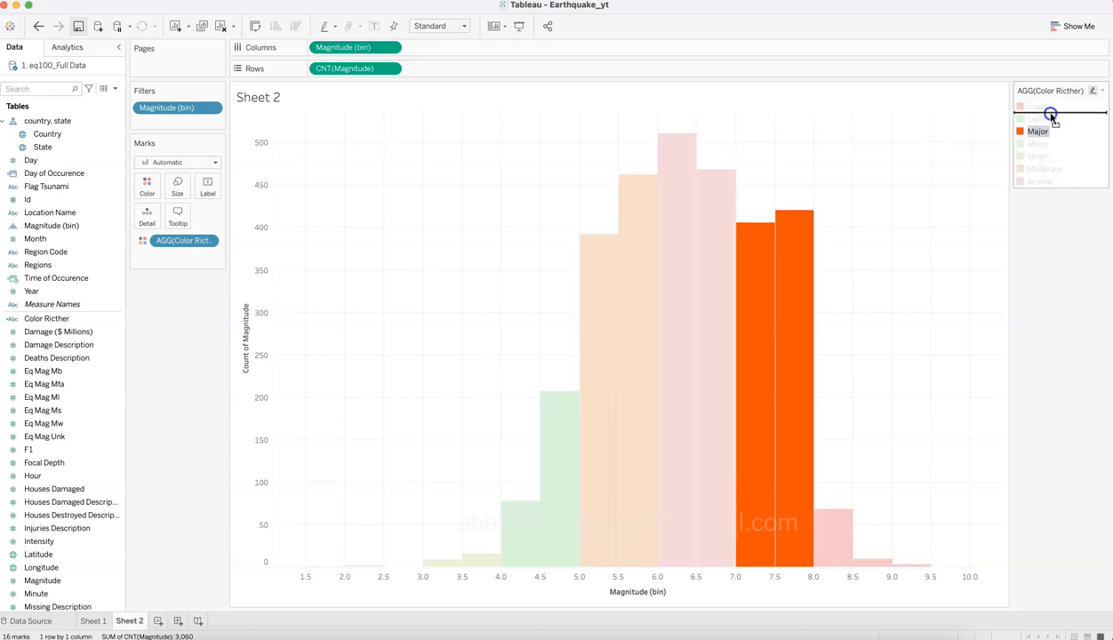
click(1038, 180)
drag(1039, 181, 1053, 125)
drag(1044, 181, 1066, 142)
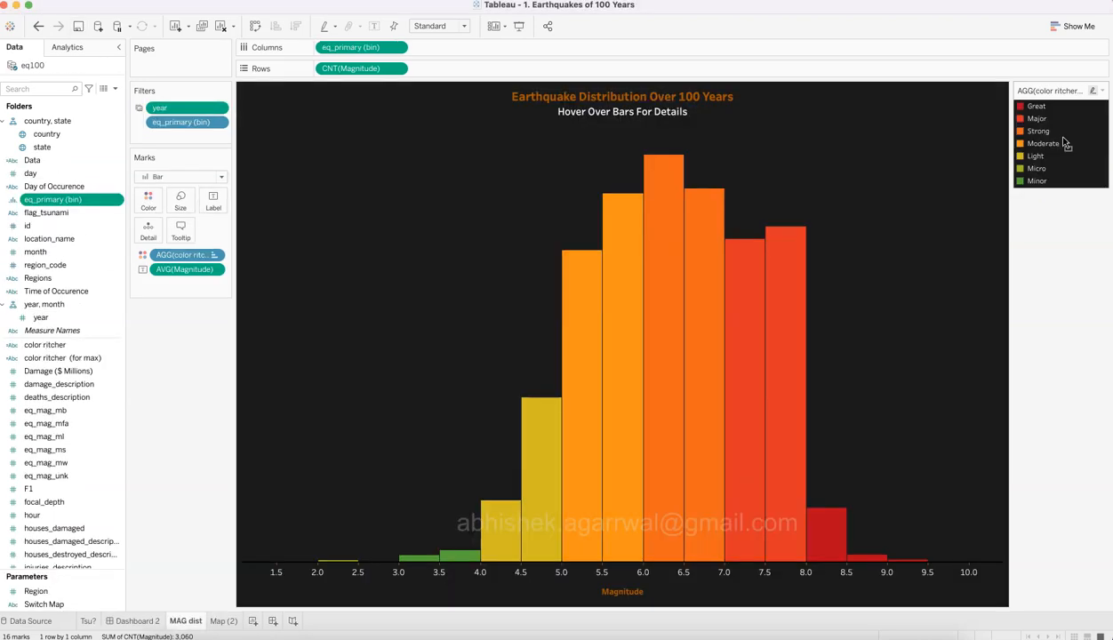
drag(1038, 168, 1042, 187)
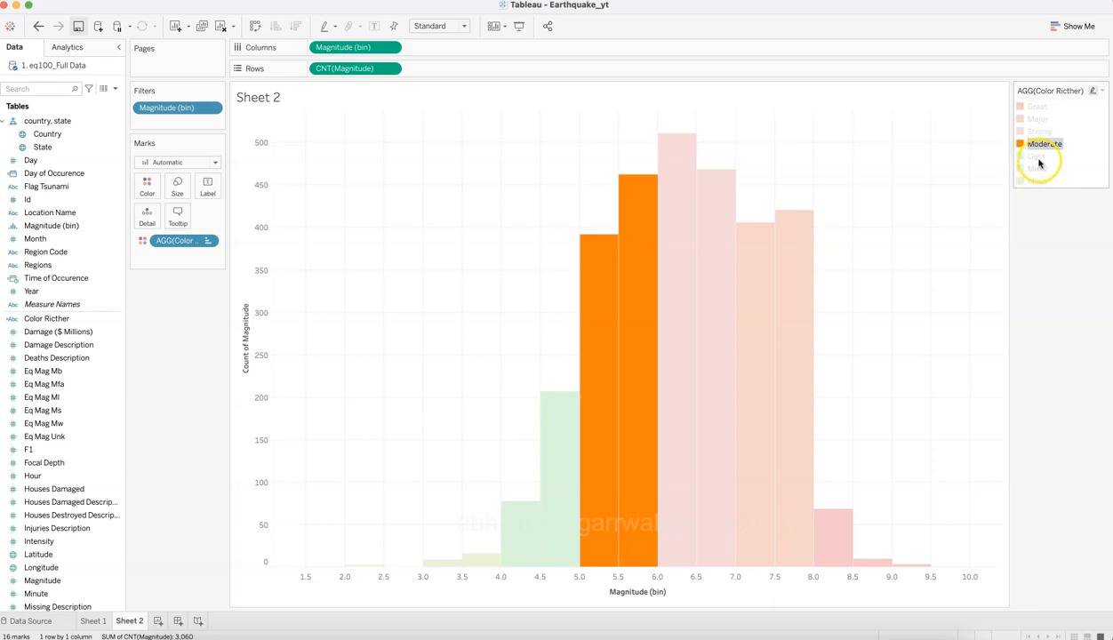
click(1047, 224)
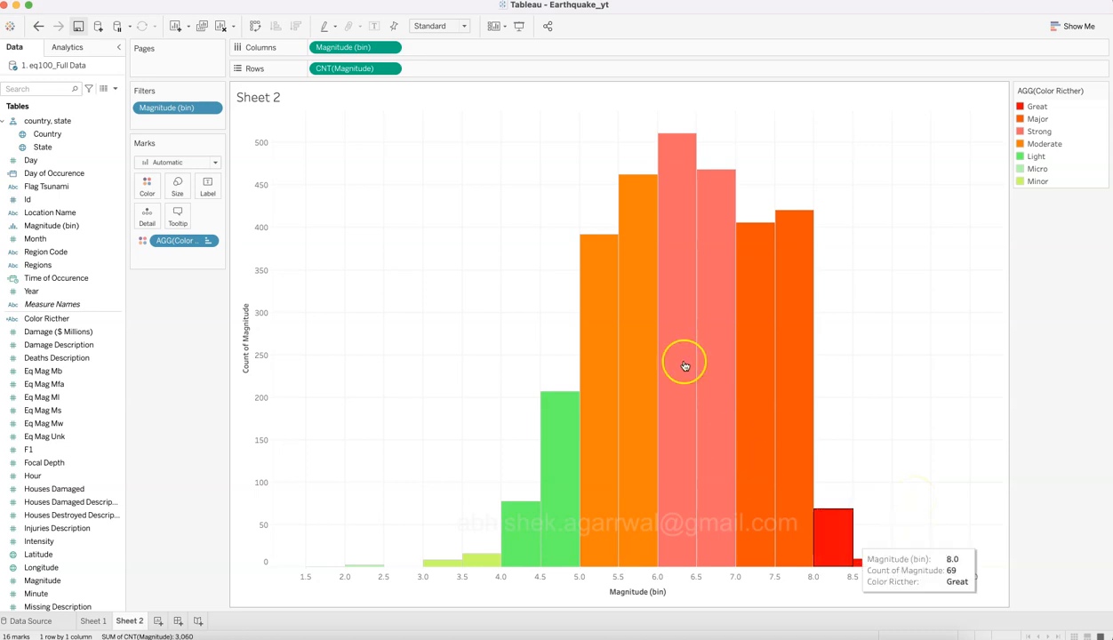
Add Magnitude to the histogram's tooltip and aggregate it as an average.
click(86, 579)
drag(86, 579, 176, 215)
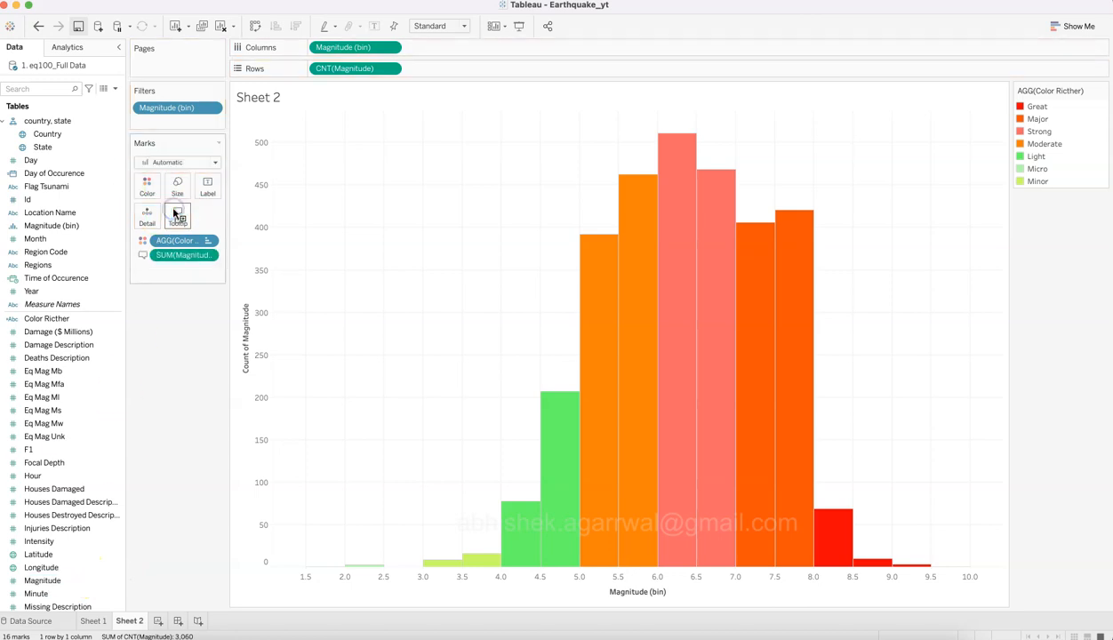
click(209, 255)
mouse_move(233, 362)
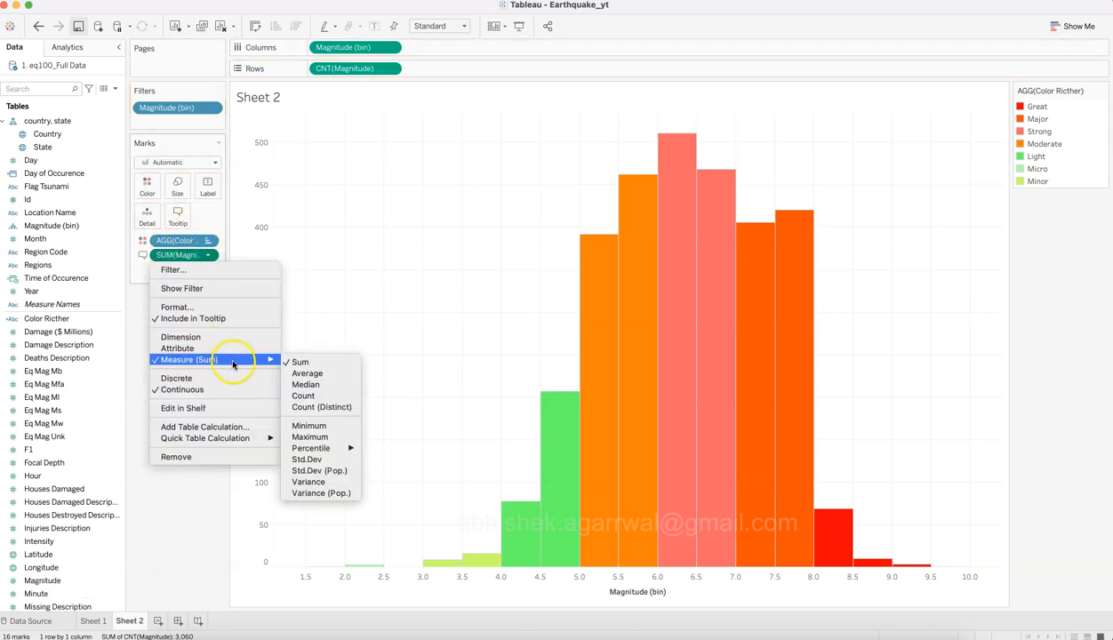
click(307, 373)
Edit the tooltip text to remove the Magnitude (bin) and Color Ricther lines and the leftover blank line.
click(180, 217)
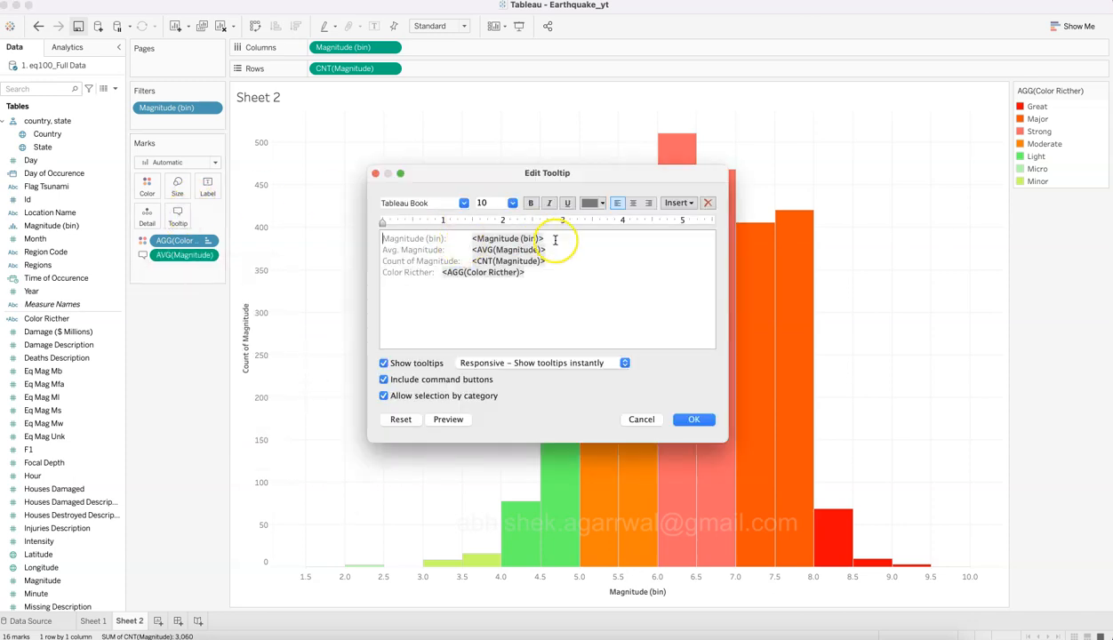
triple_click(433, 242)
key(BackSpace)
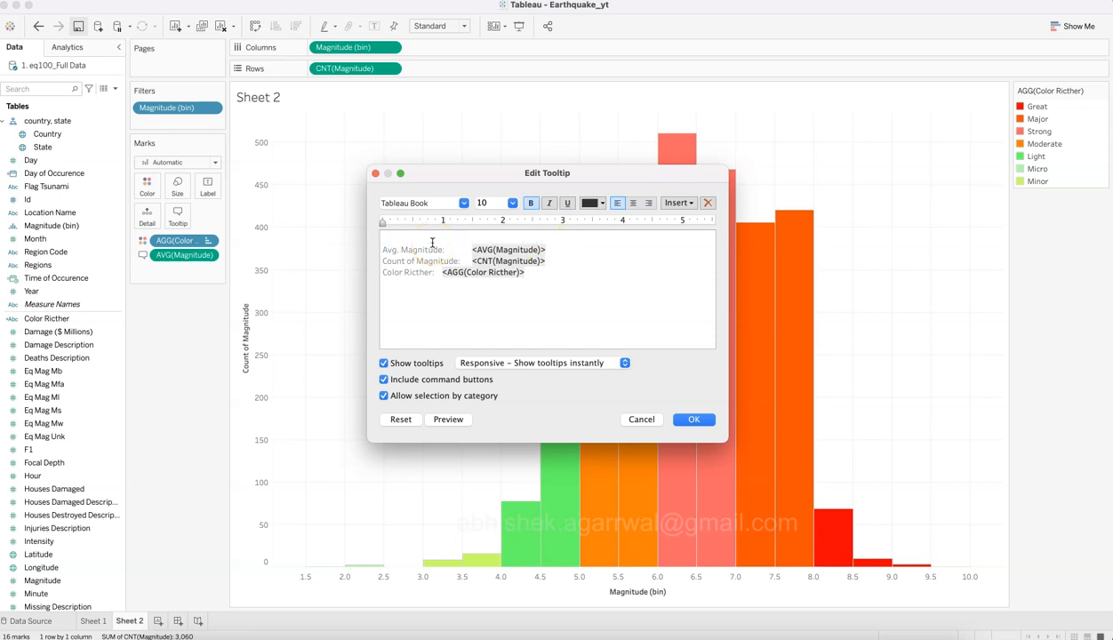
key(shift+Down)
key(BackSpace)
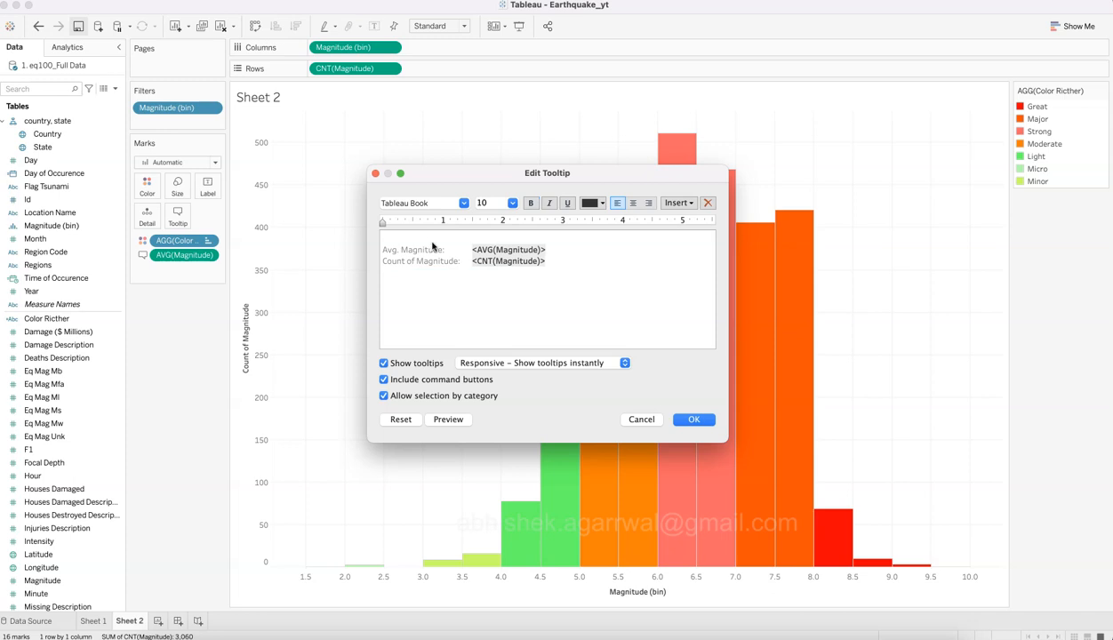
click(387, 250)
key(BackSpace)
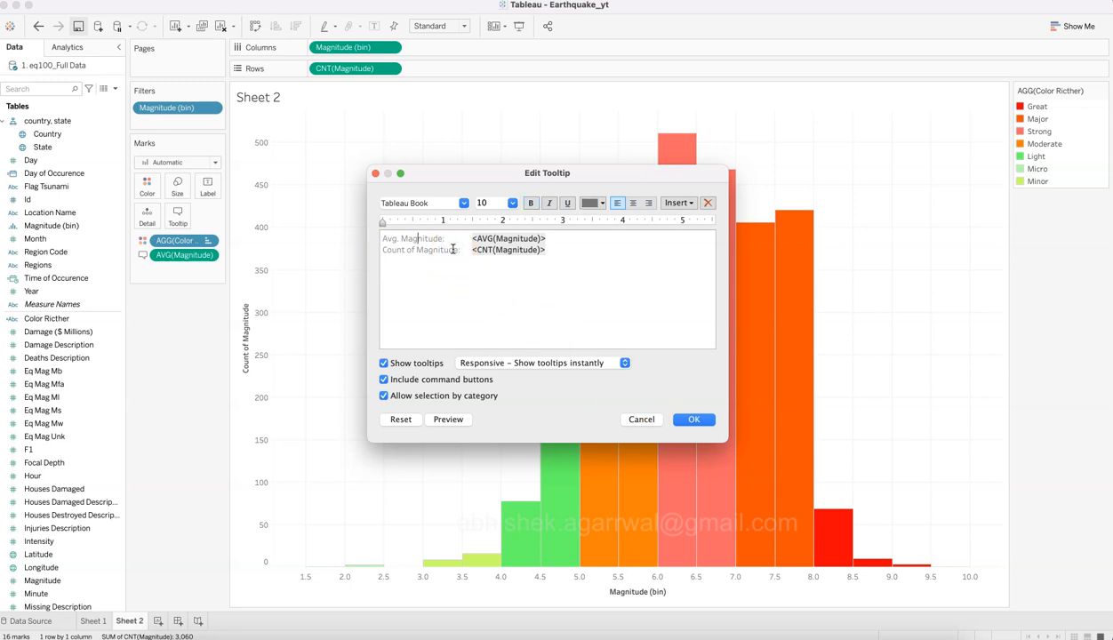
Relabel the two remaining tooltip lines "Magnitude:" and "# of Occurence" and apply the tooltip.
key(BackSpace)
key(BackSpace)
key(BackSpace)
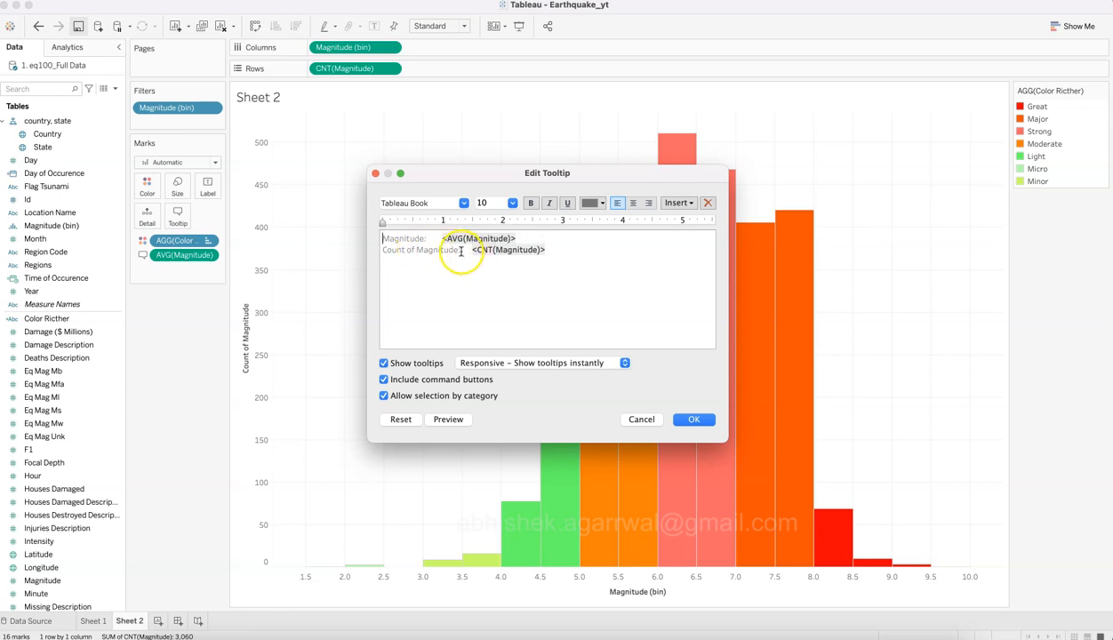
key(shift+super+Left)
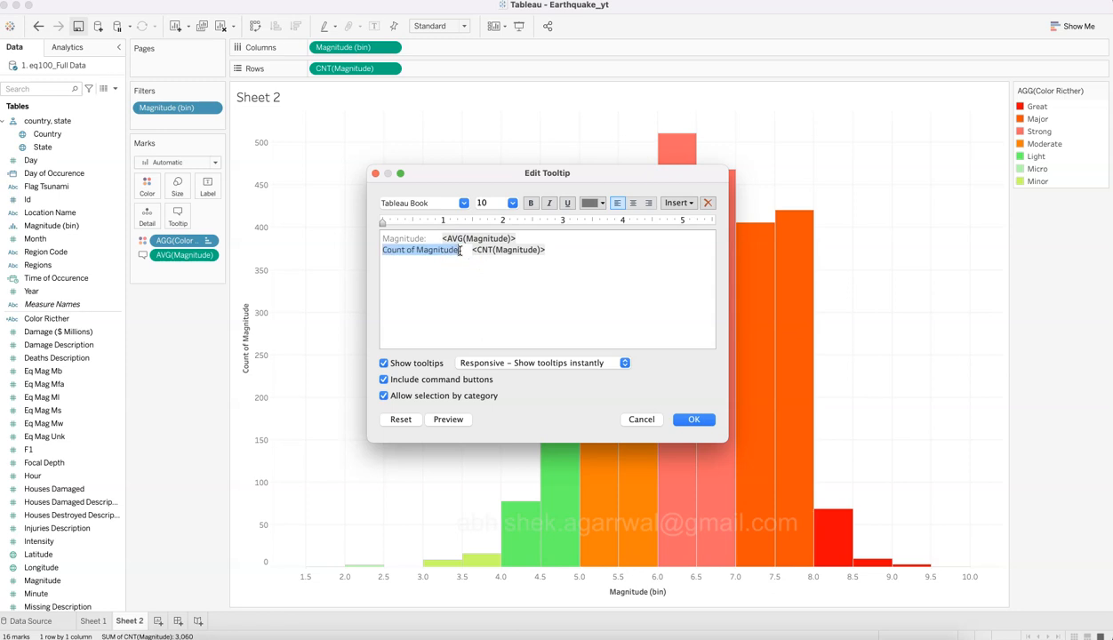
text(# of Occurenc)
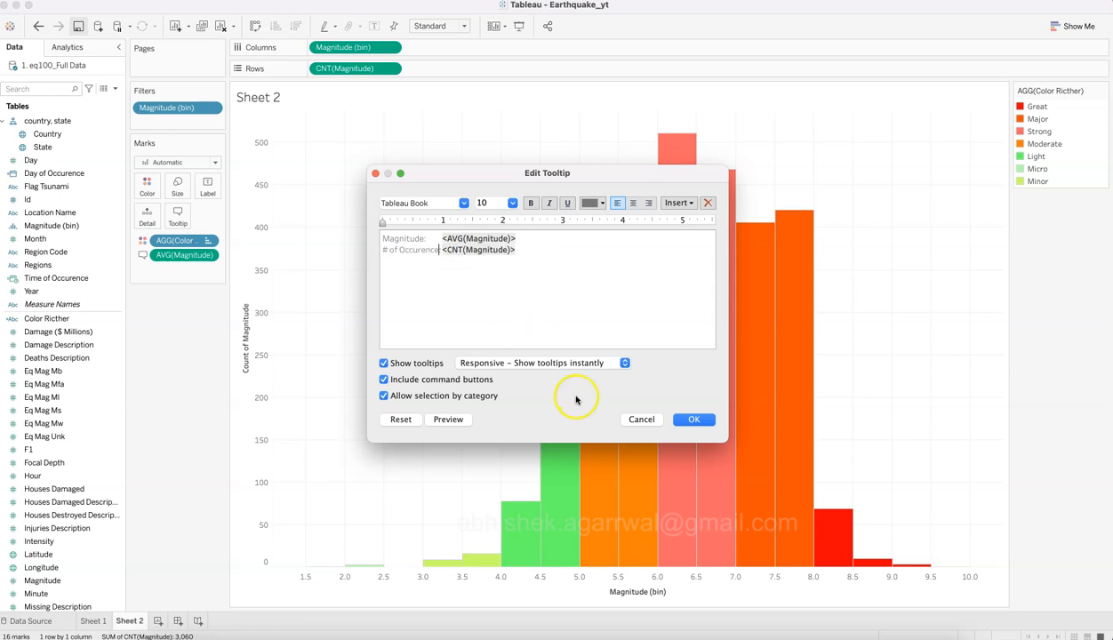
click(680, 420)
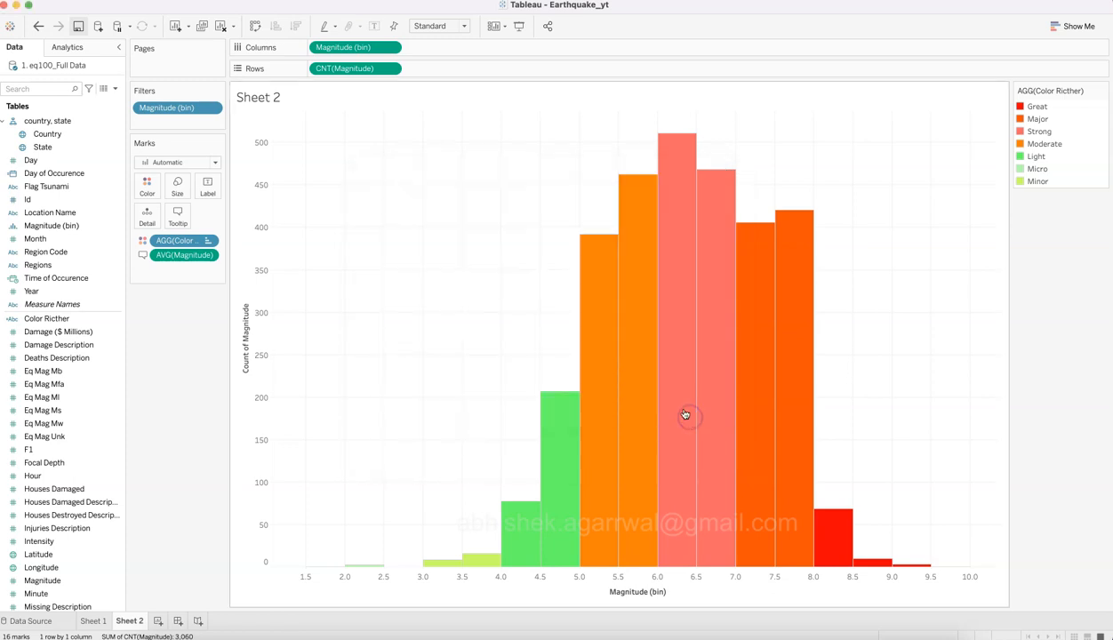
Format AVG(Magnitude) in the pane as Number (Custom) with 0 decimal places and check the tooltips on the bars.
mouse_move(747, 271)
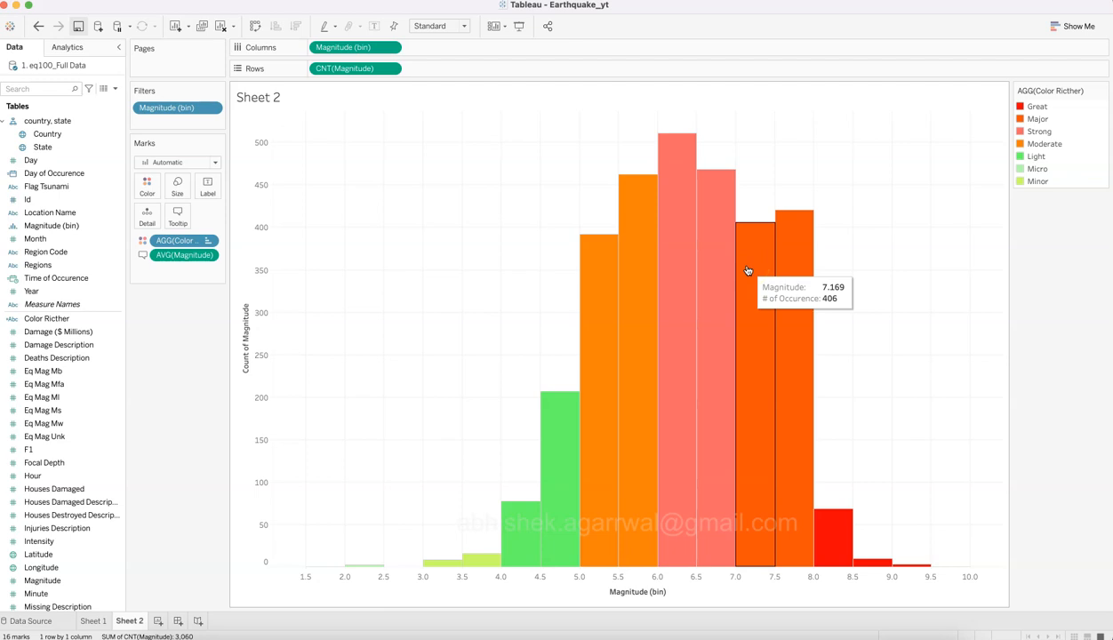
click(209, 255)
click(201, 306)
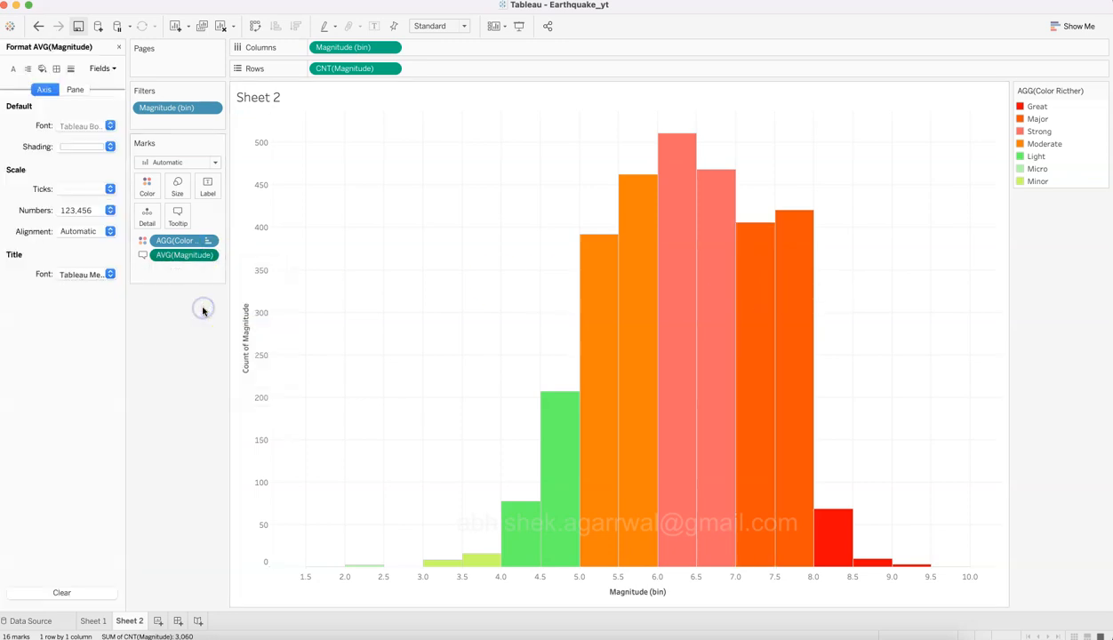
click(76, 89)
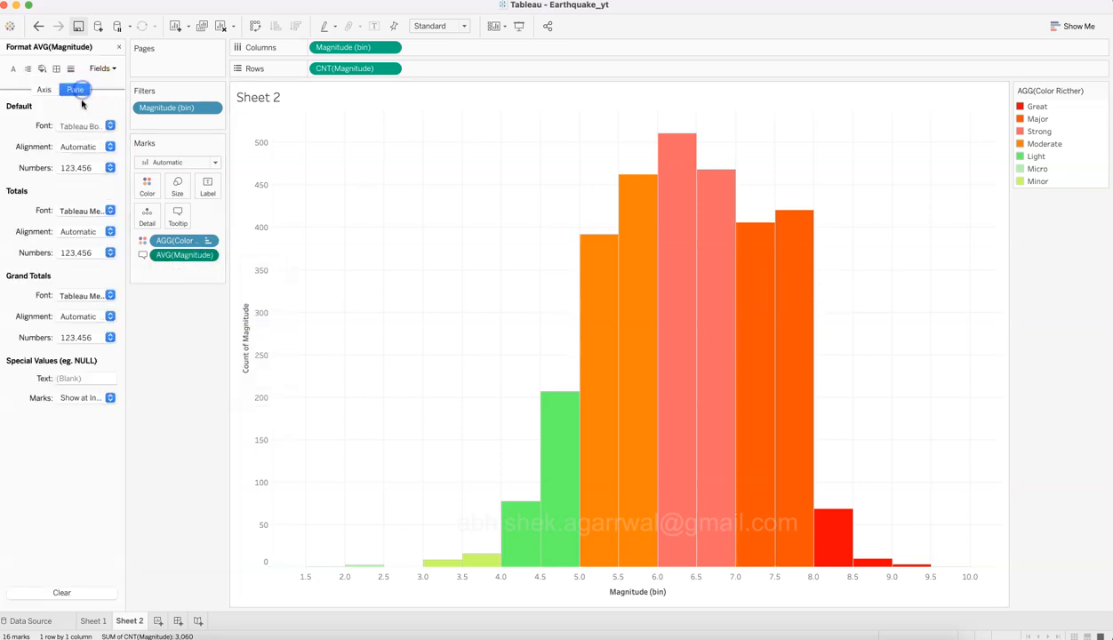
click(79, 168)
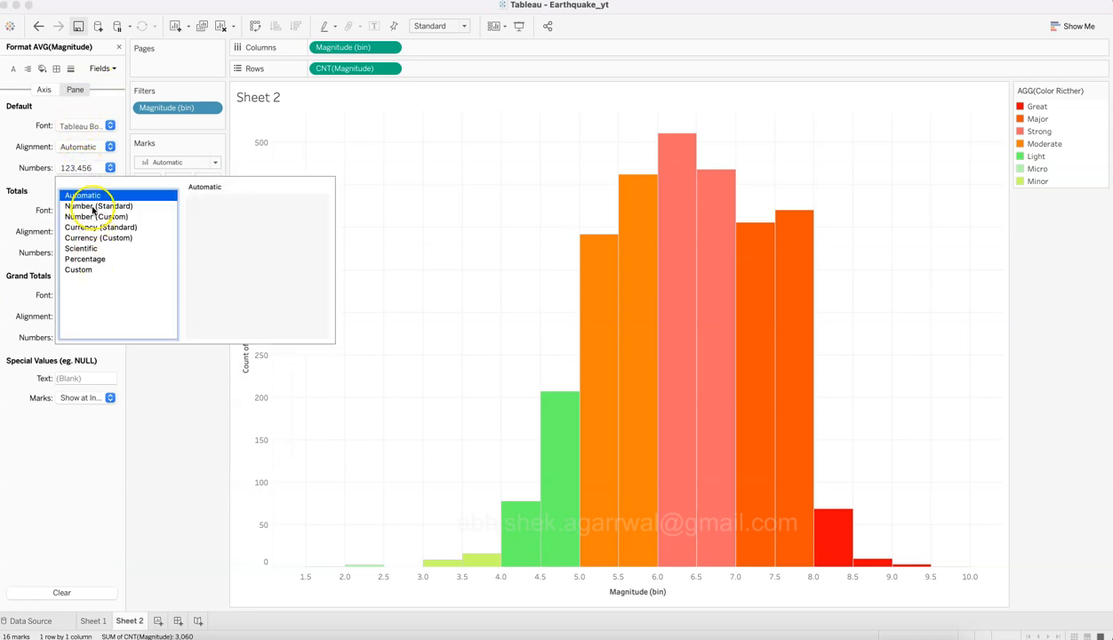
click(93, 216)
click(228, 221)
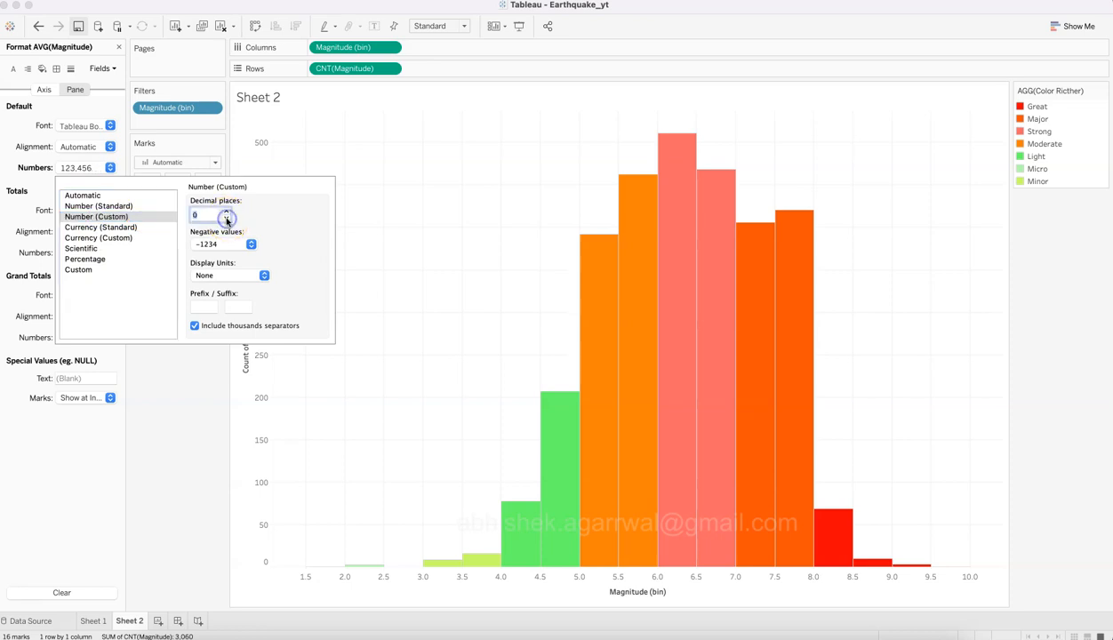
click(185, 398)
mouse_move(675, 242)
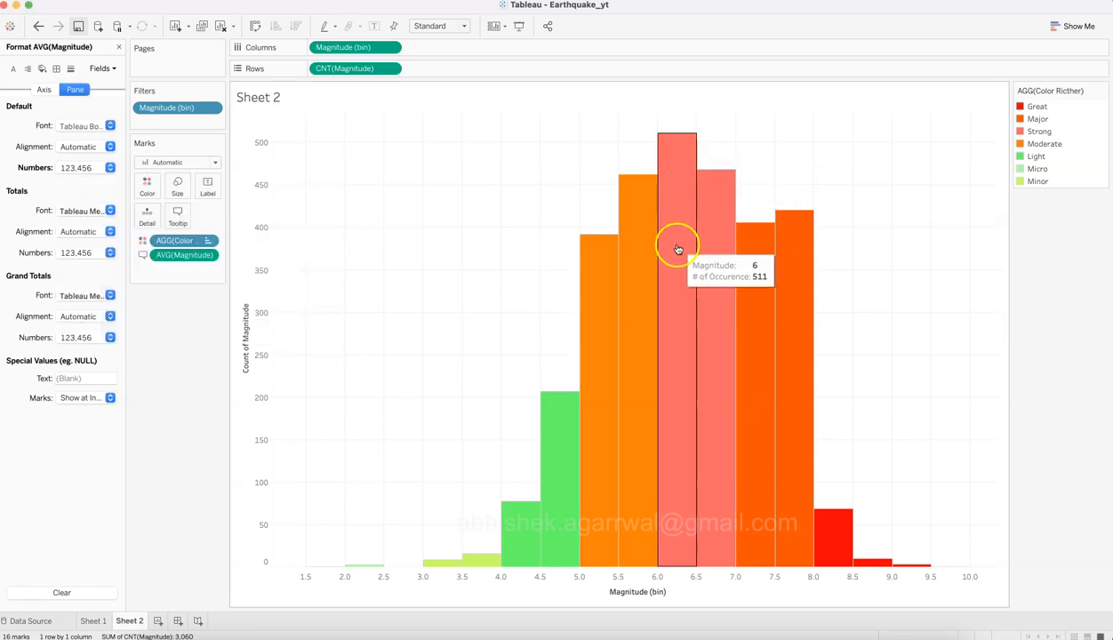
mouse_move(729, 311)
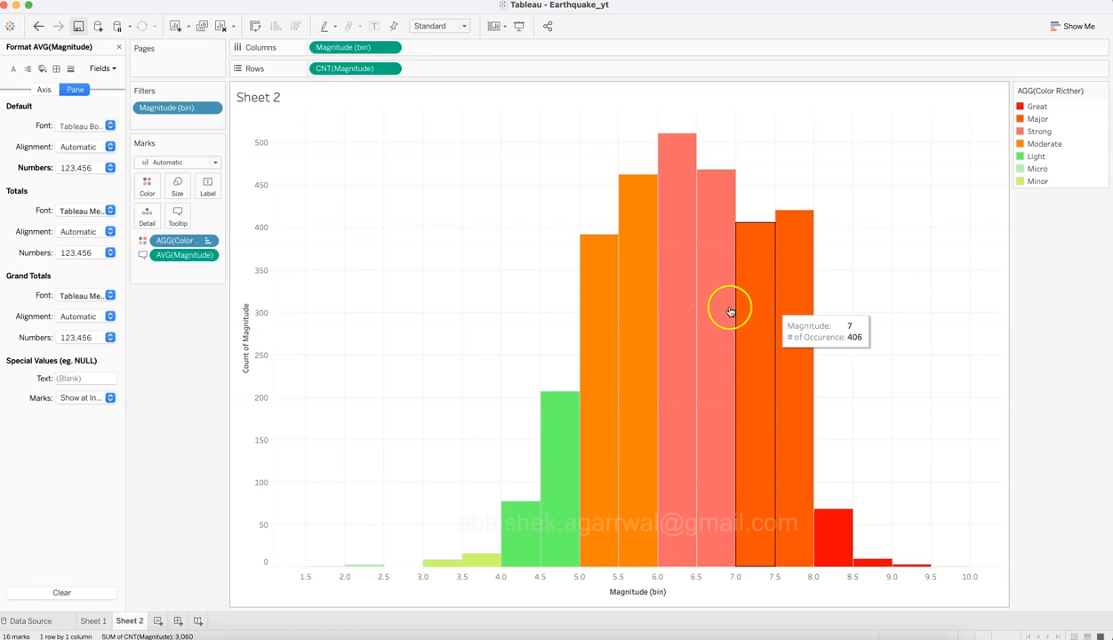
mouse_move(625, 461)
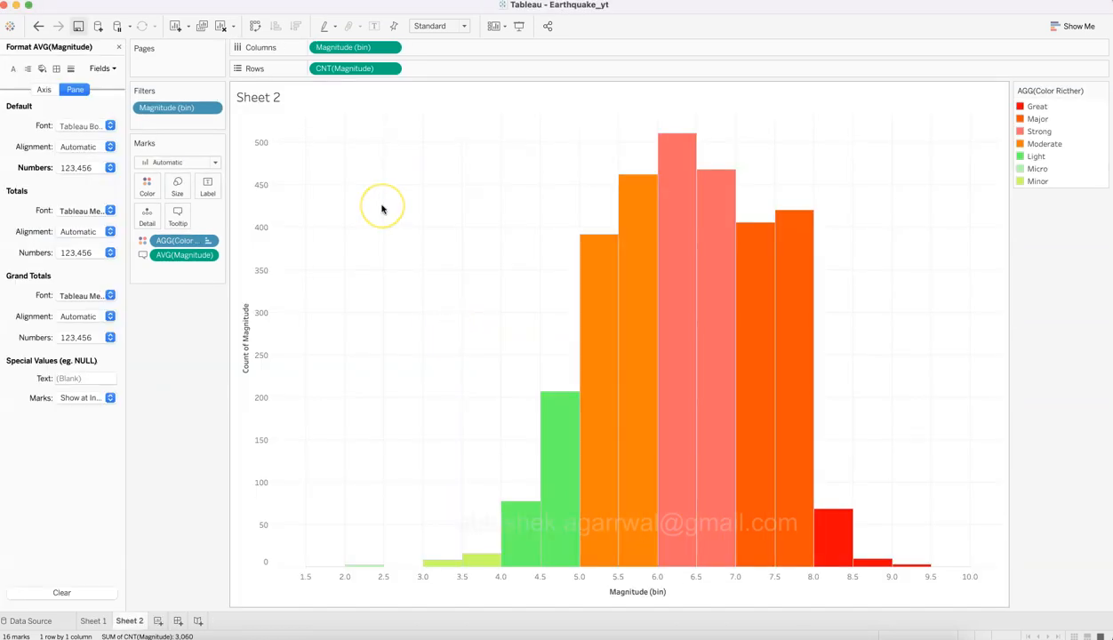
Set the Sheet 2 worksheet shading to black.
right_click(383, 209)
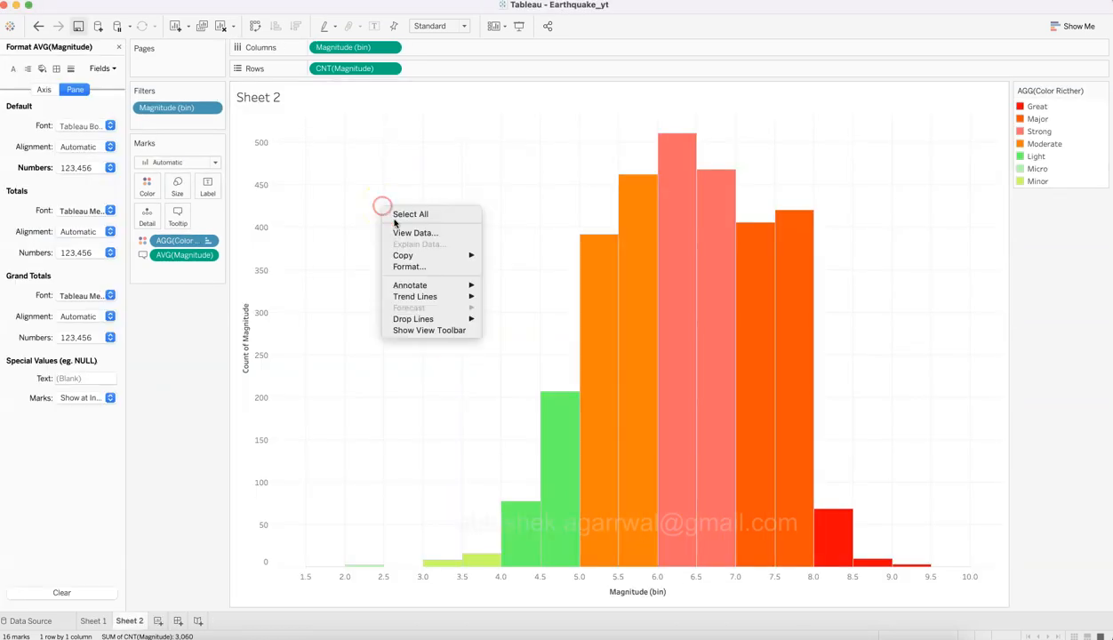
click(413, 270)
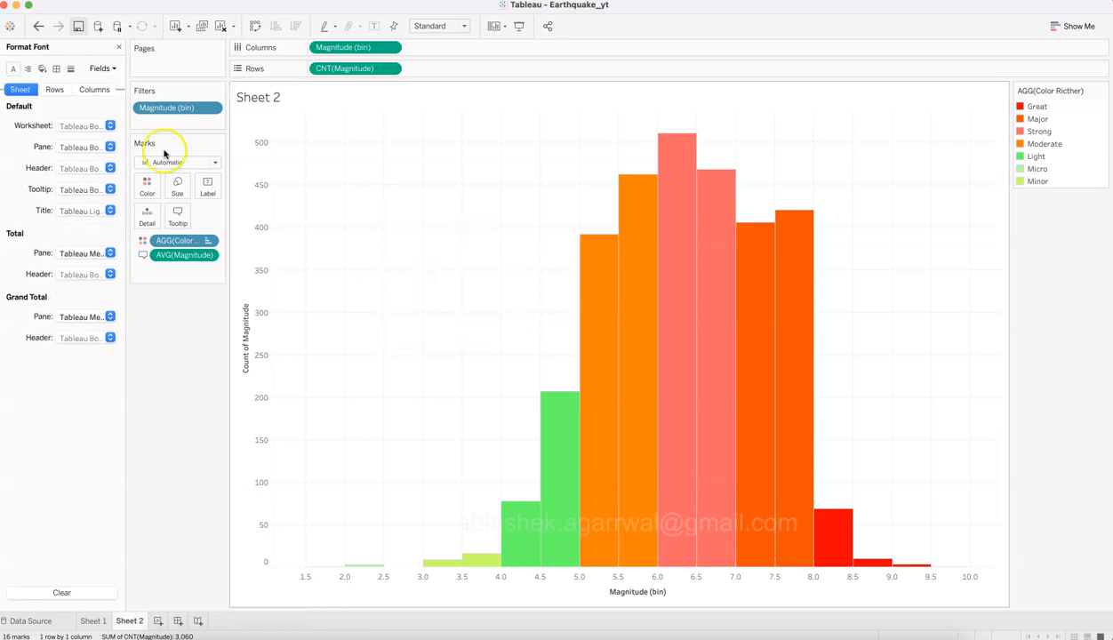
click(42, 68)
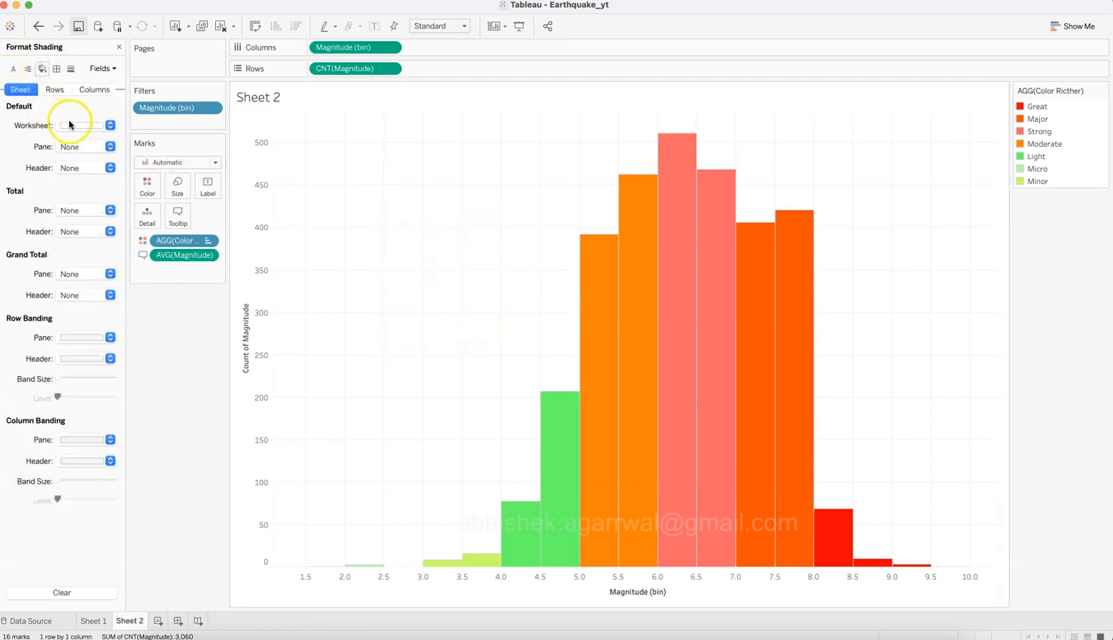
click(69, 125)
click(65, 165)
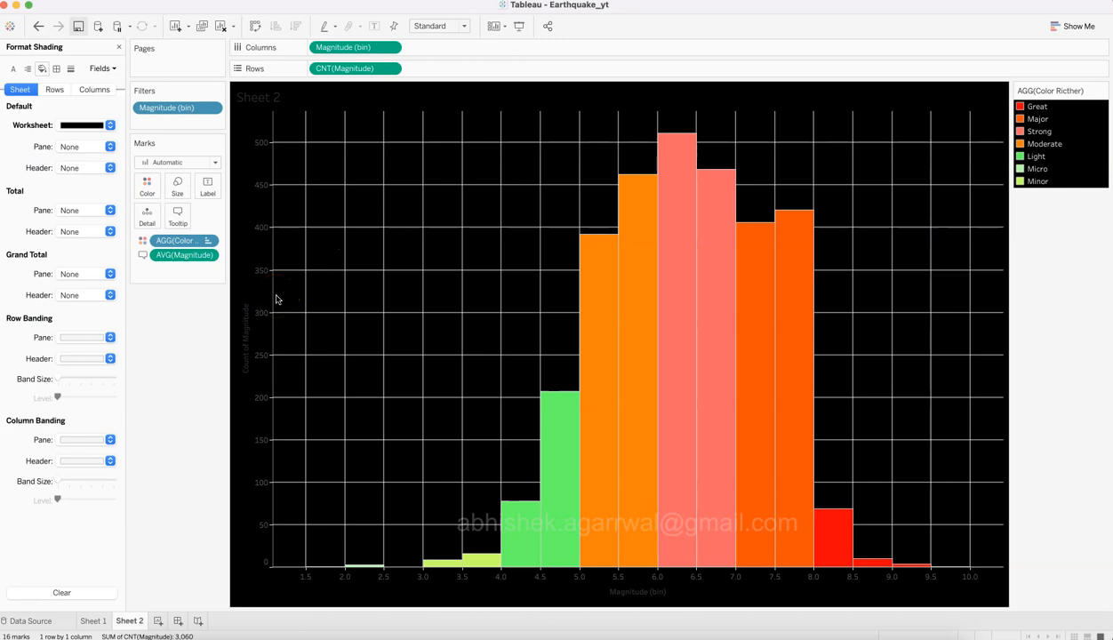
Set the grid lines to None for both the columns and the rows of Sheet 2.
click(57, 70)
click(54, 90)
click(94, 90)
click(72, 70)
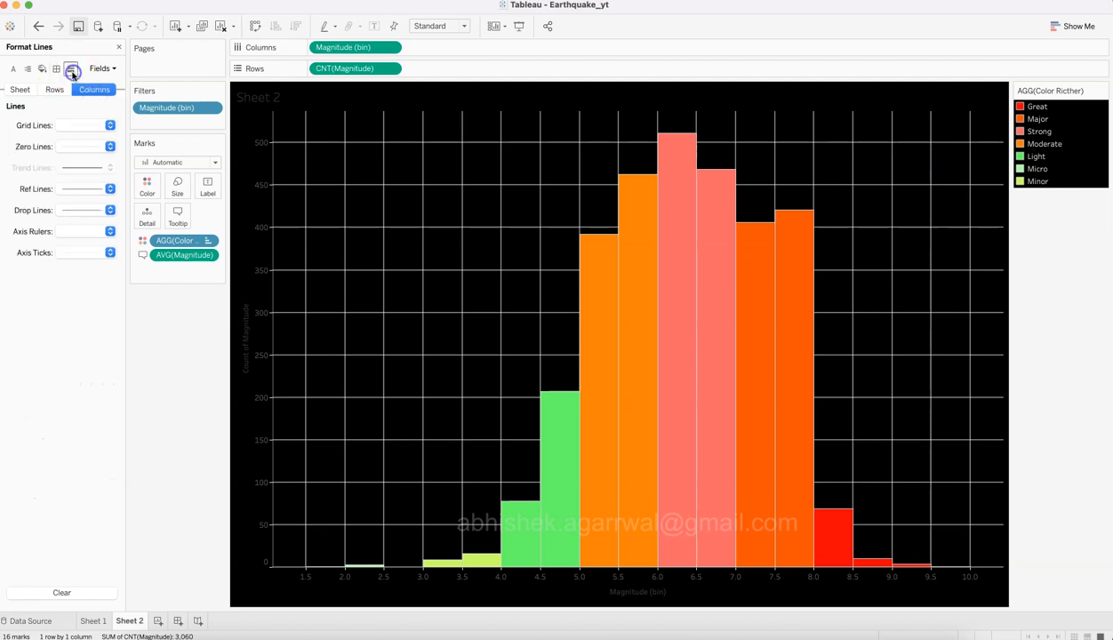
click(76, 125)
click(81, 145)
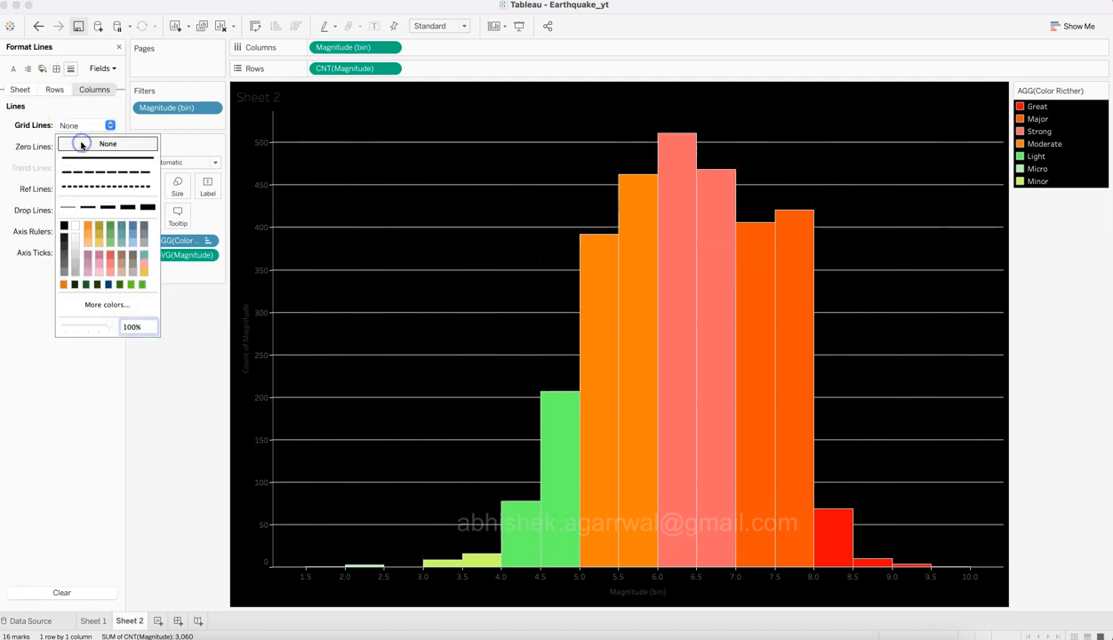
click(55, 91)
click(73, 129)
click(80, 143)
click(75, 127)
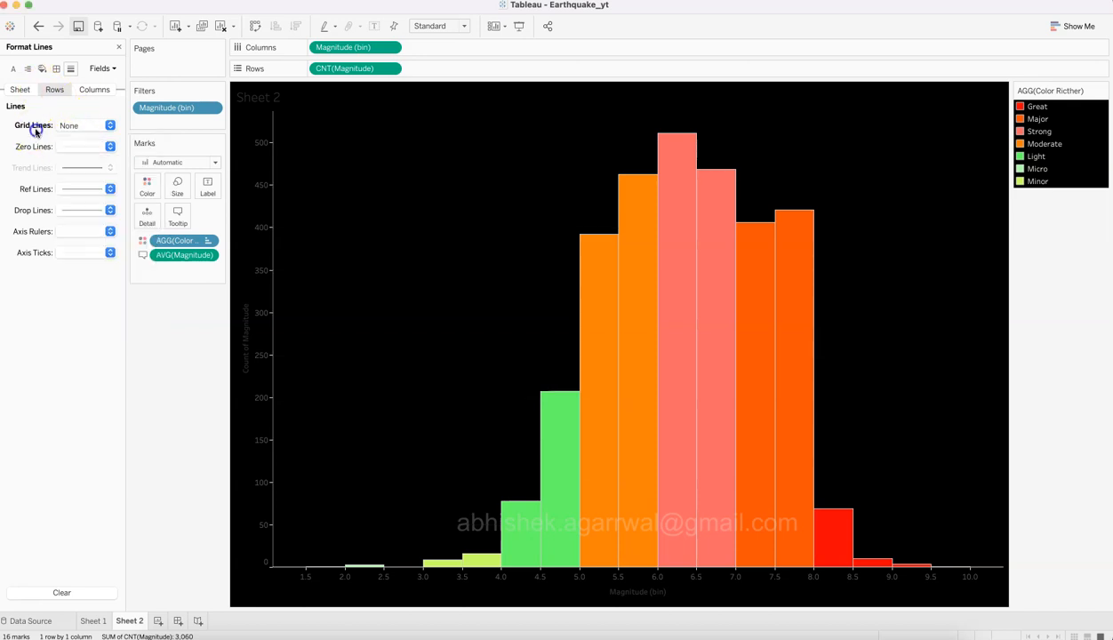
Set the axis rulers to None for both the rows and the columns of Sheet 2.
click(79, 232)
click(94, 89)
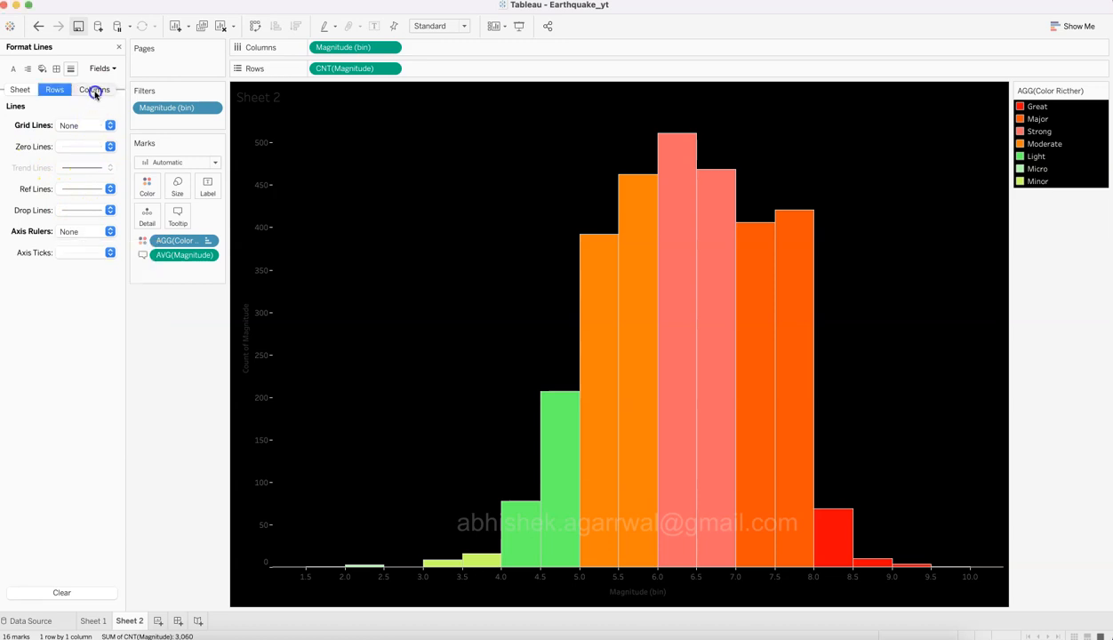
click(86, 233)
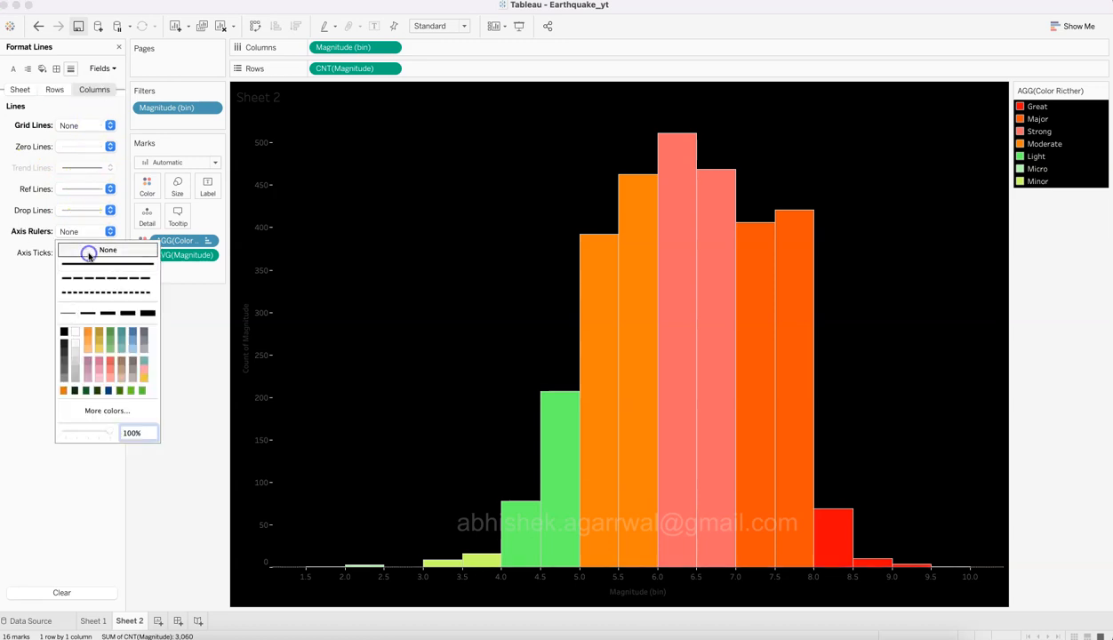
Set the axis ticks to None for both the columns and the rows of Sheet 2.
click(42, 233)
click(78, 252)
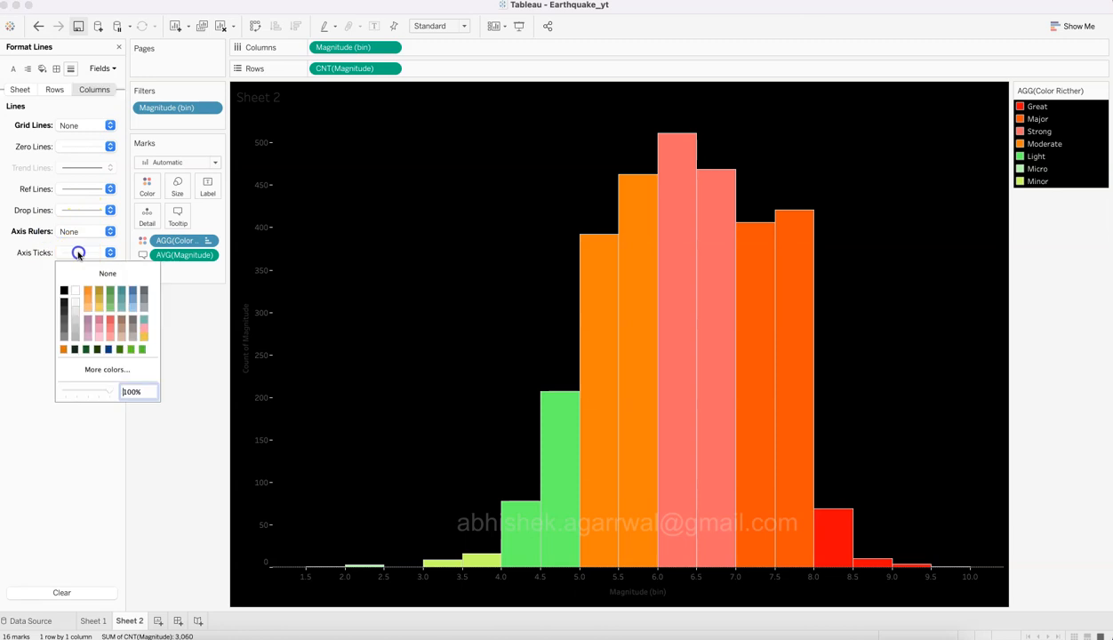
click(59, 89)
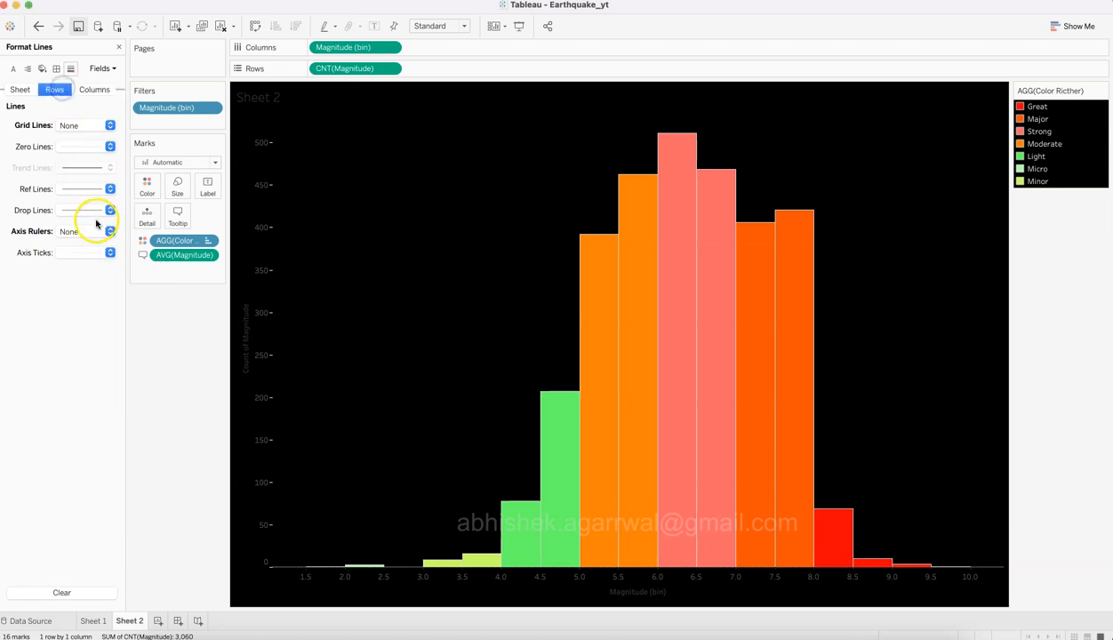
click(87, 253)
click(92, 275)
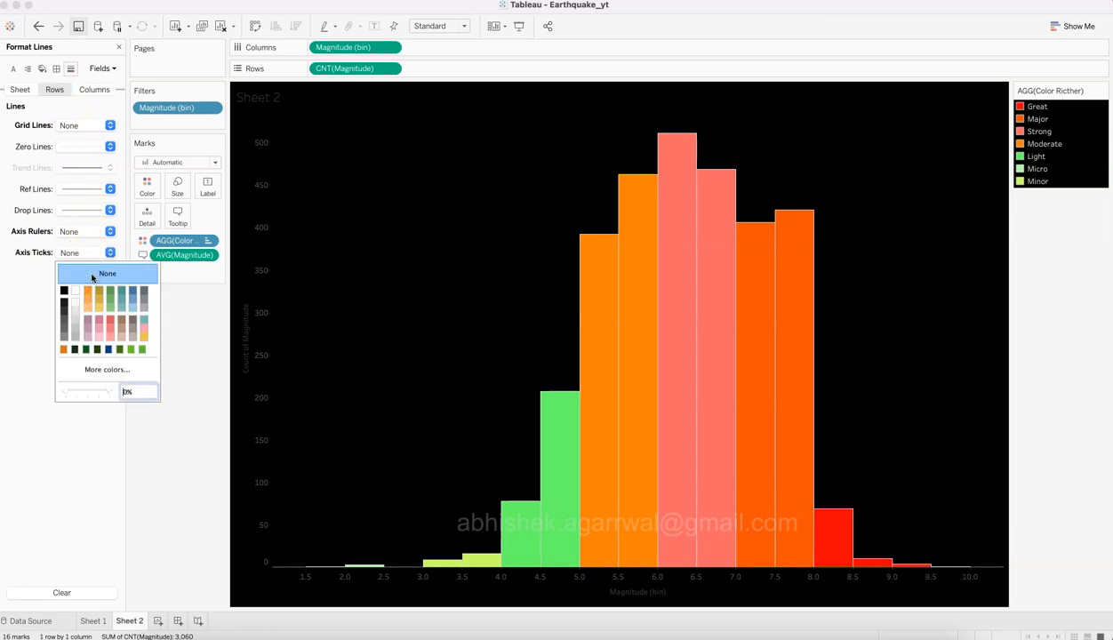
click(298, 573)
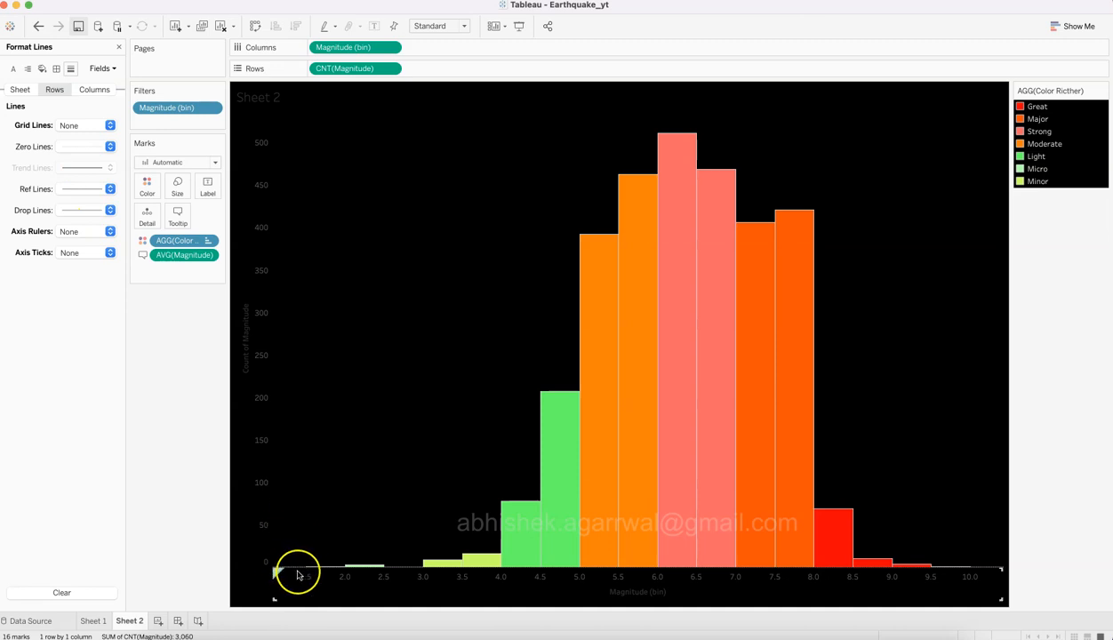
click(144, 313)
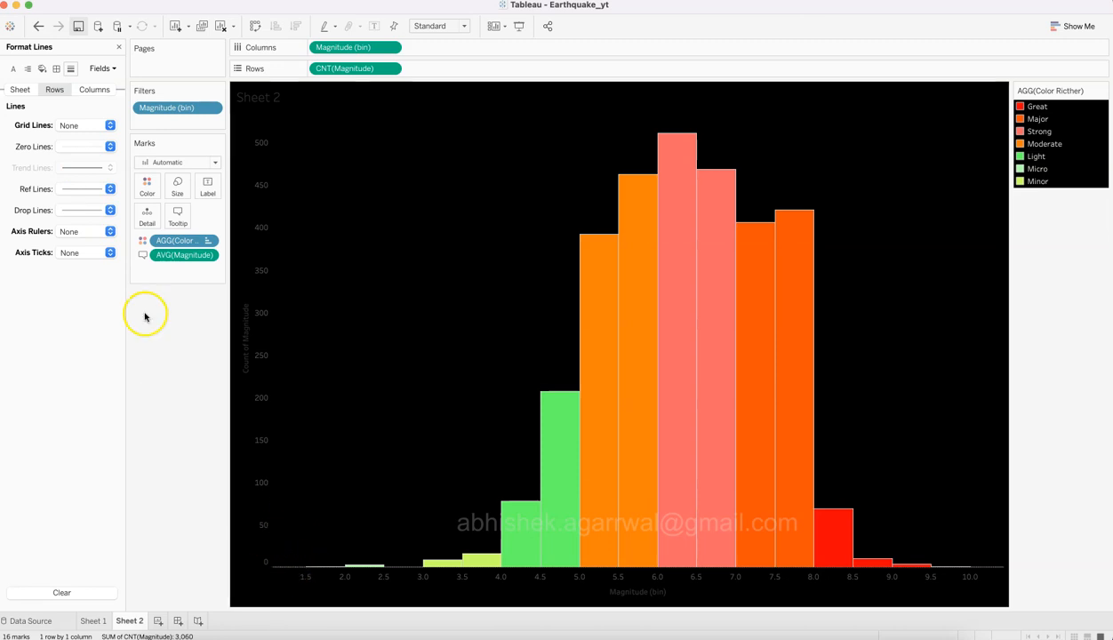
Set the zero lines to None for the rows of Sheet 2.
click(79, 147)
click(80, 167)
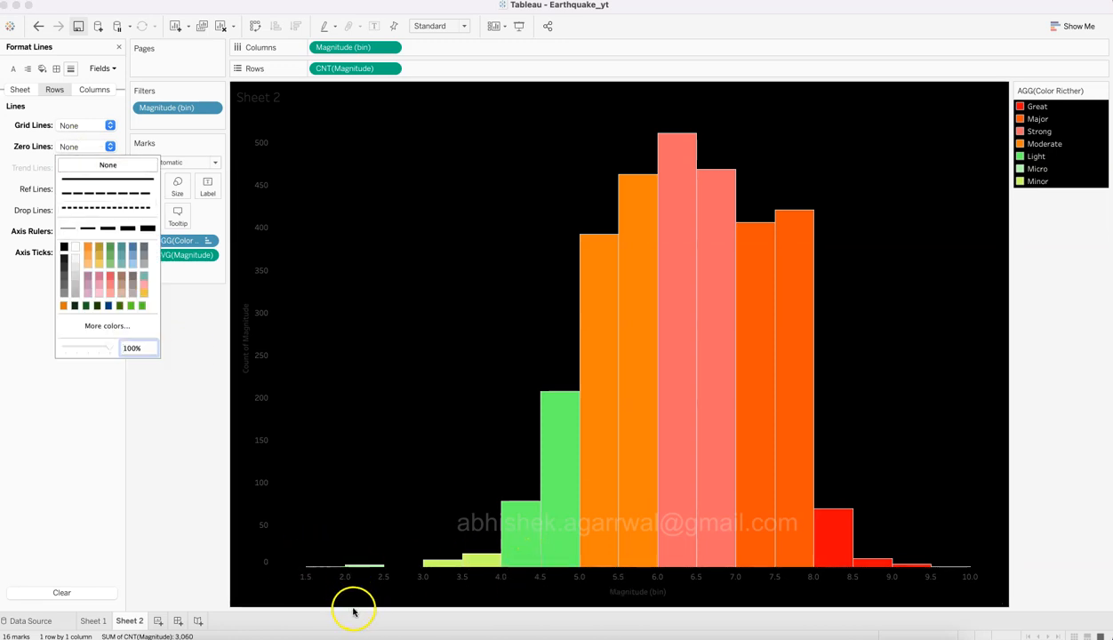
click(150, 436)
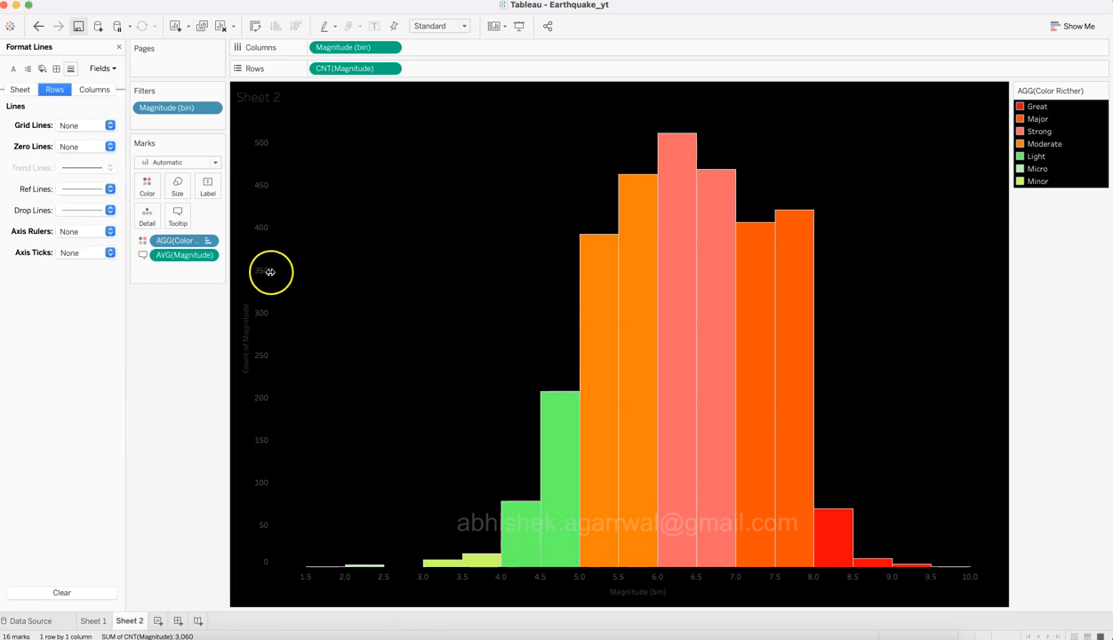
Format the Count of Magnitude axis font as bold light gray.
right_click(271, 278)
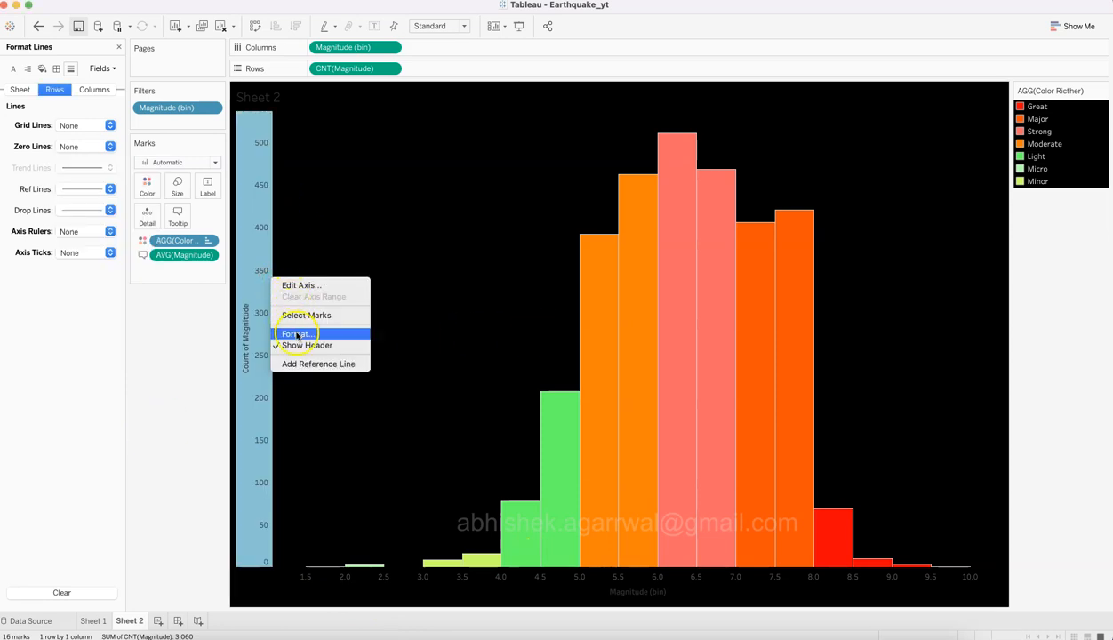
click(293, 329)
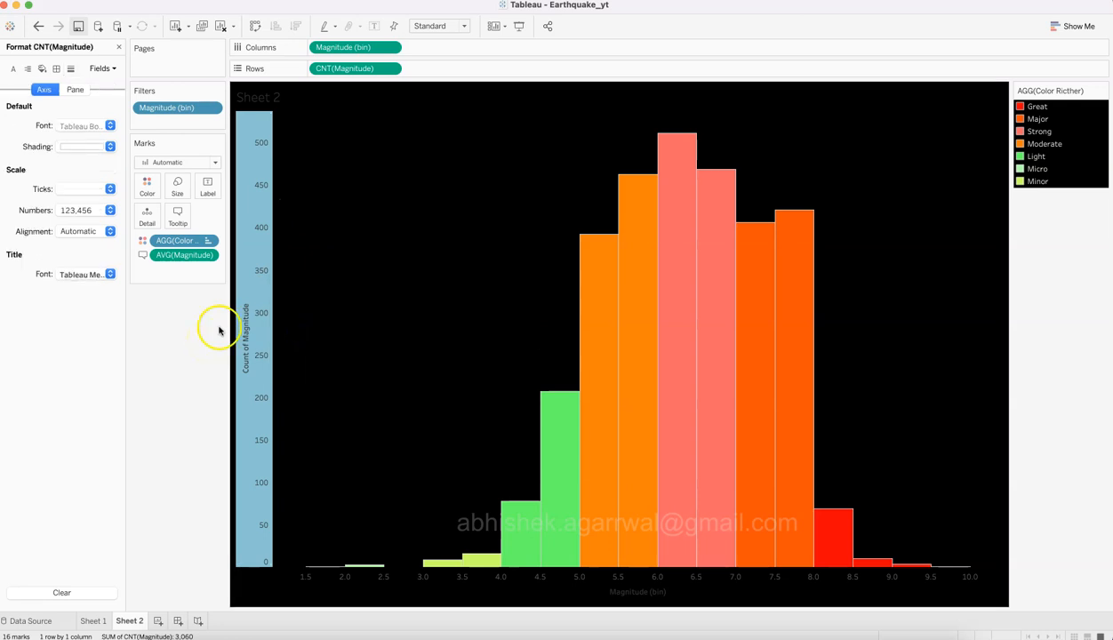
click(77, 90)
click(90, 126)
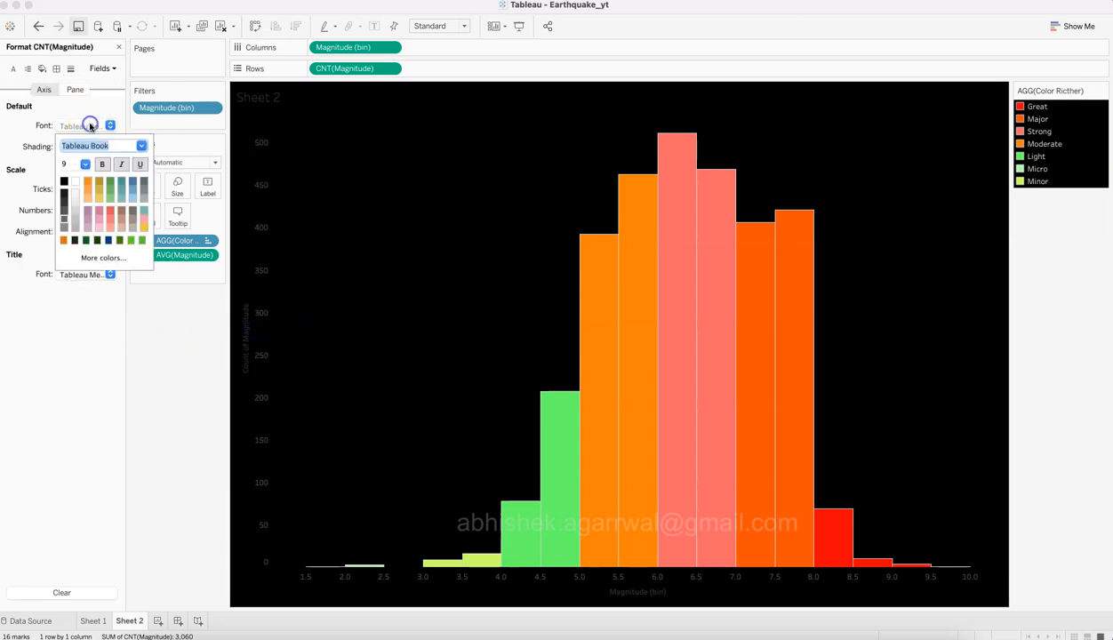
click(64, 230)
click(76, 227)
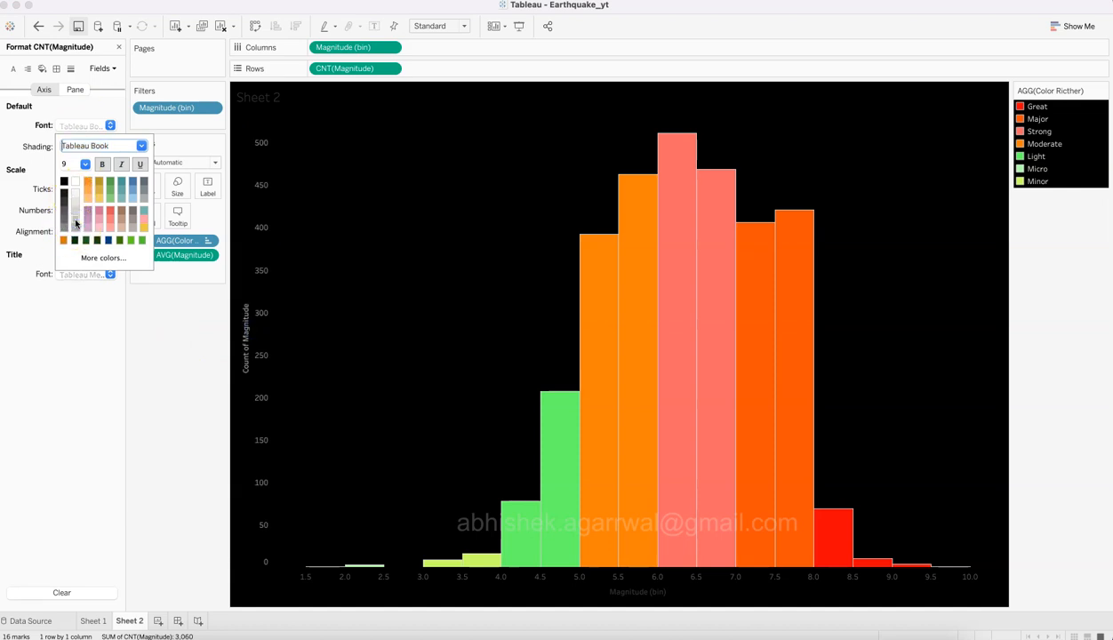
click(101, 165)
click(65, 230)
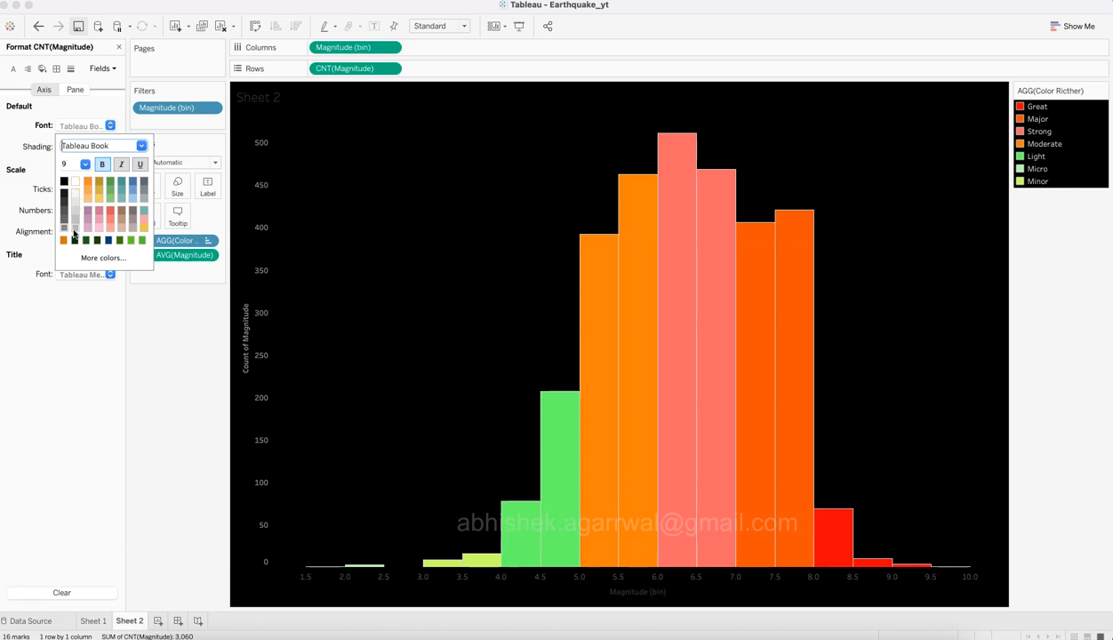
click(74, 229)
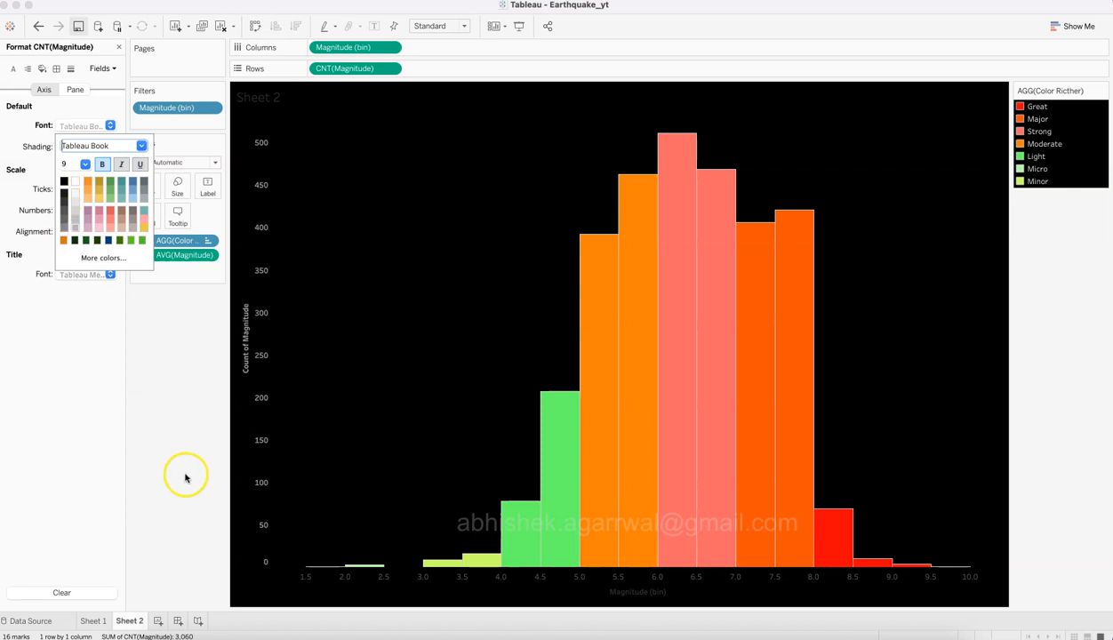
Format the Magnitude (bin) axis font as bold light gray.
click(324, 585)
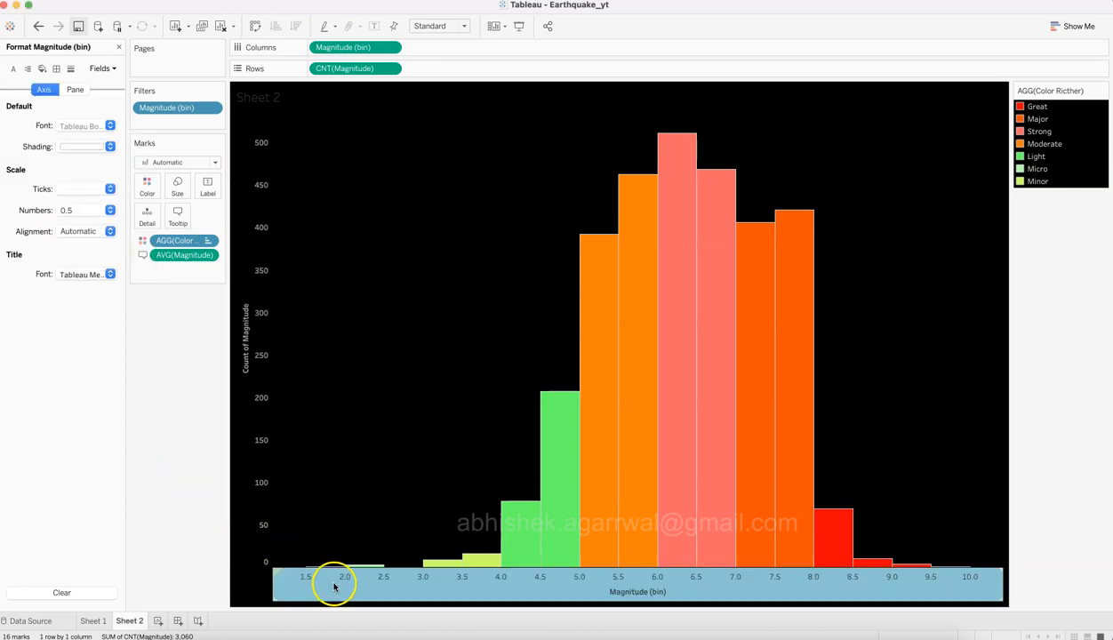
right_click(334, 585)
click(353, 562)
click(192, 487)
click(94, 126)
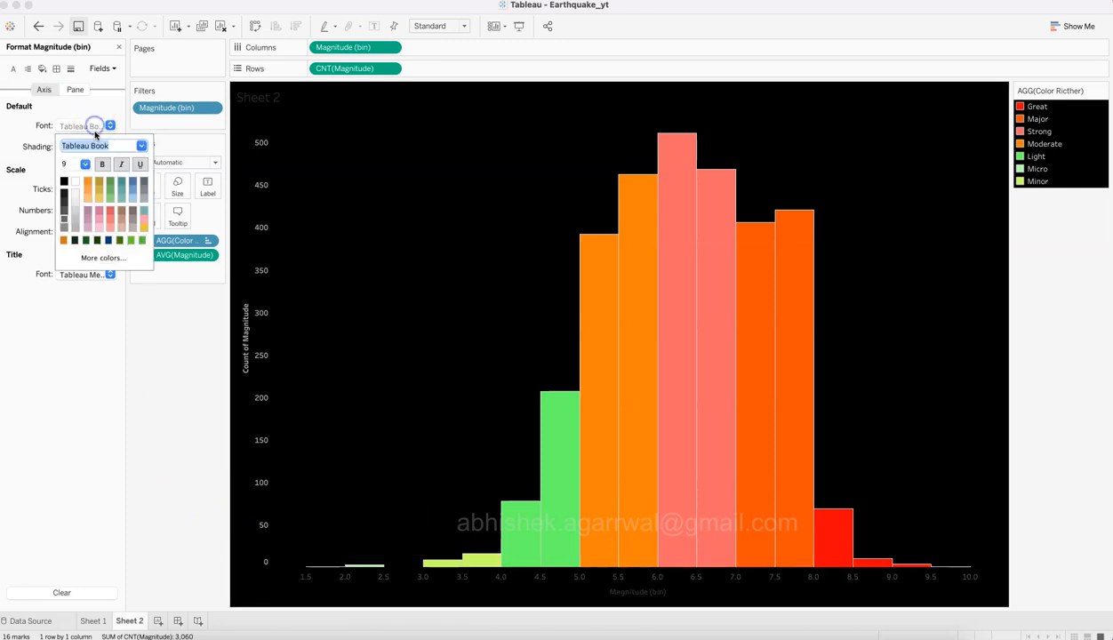
click(76, 231)
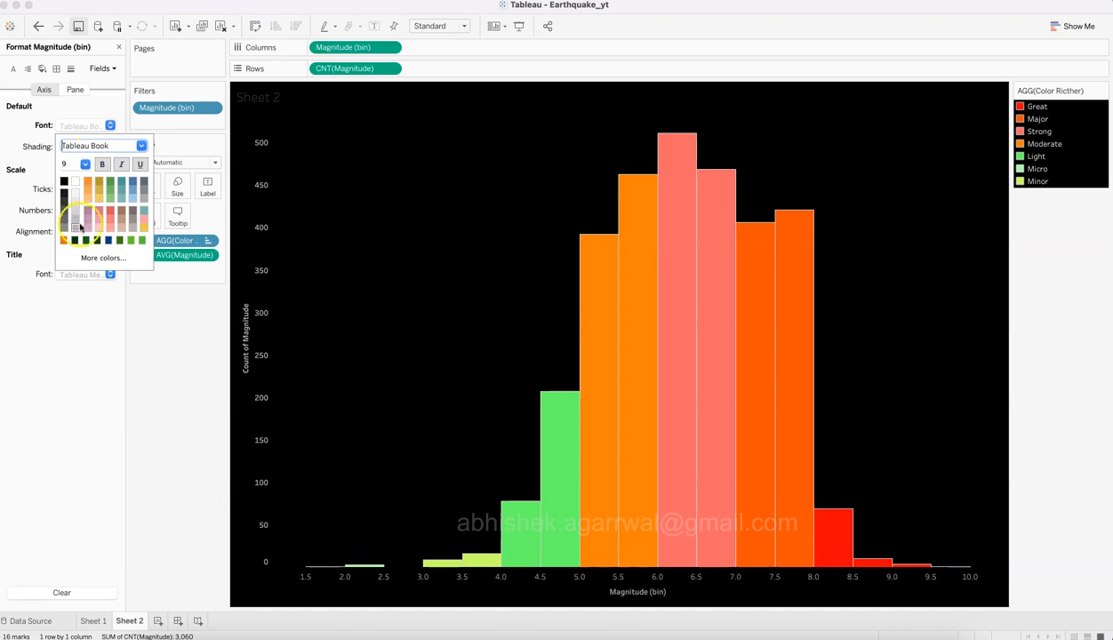
click(102, 164)
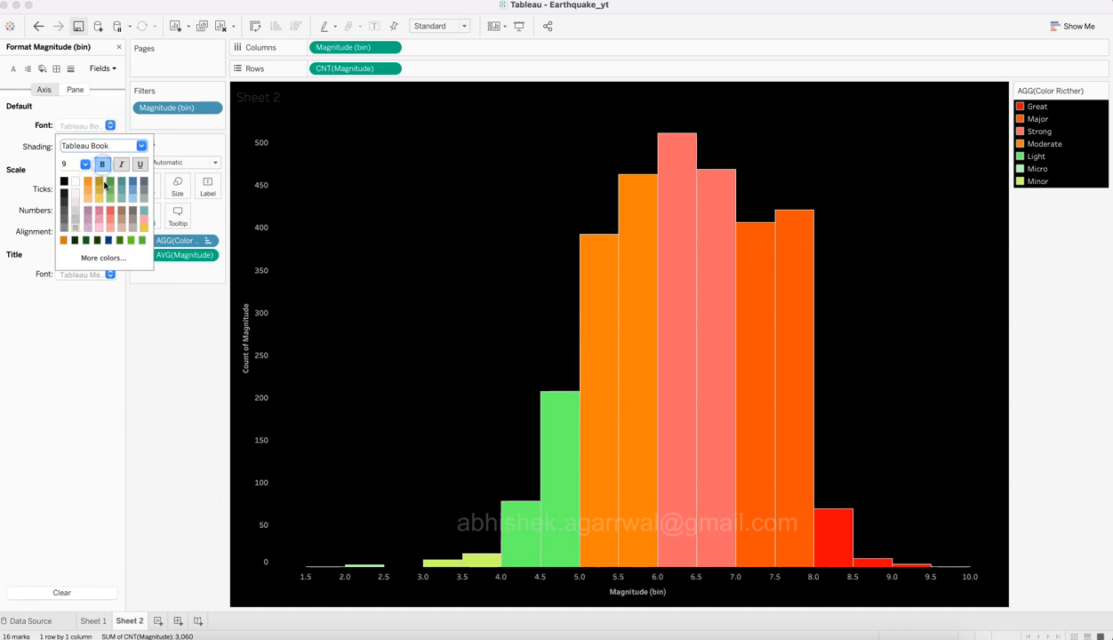
click(145, 495)
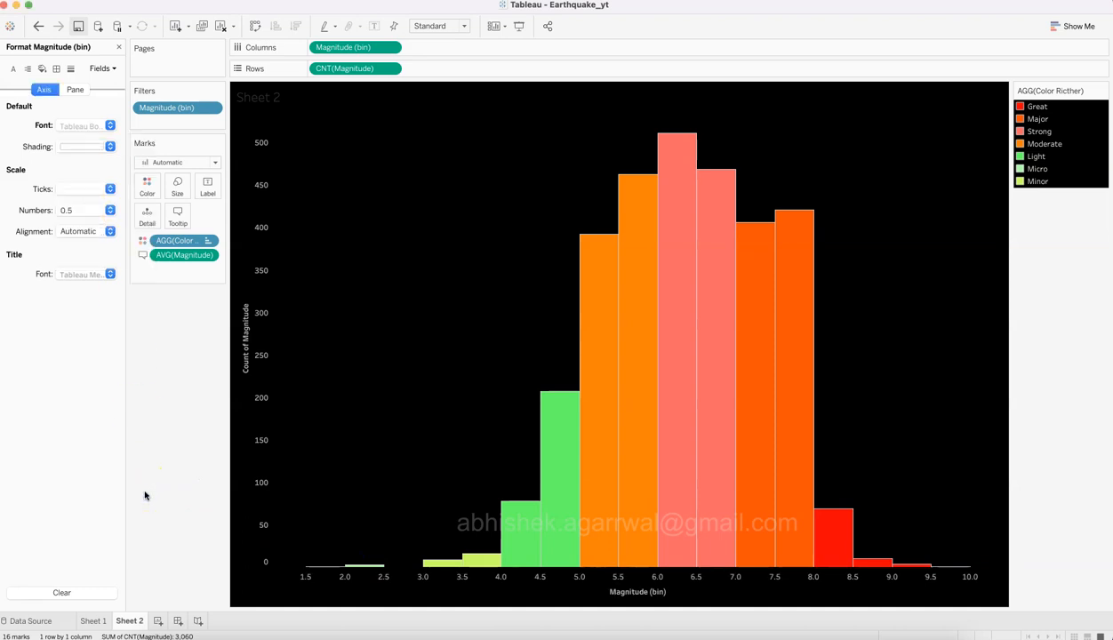
Remove the title of the Count of Magnitude axis.
click(244, 347)
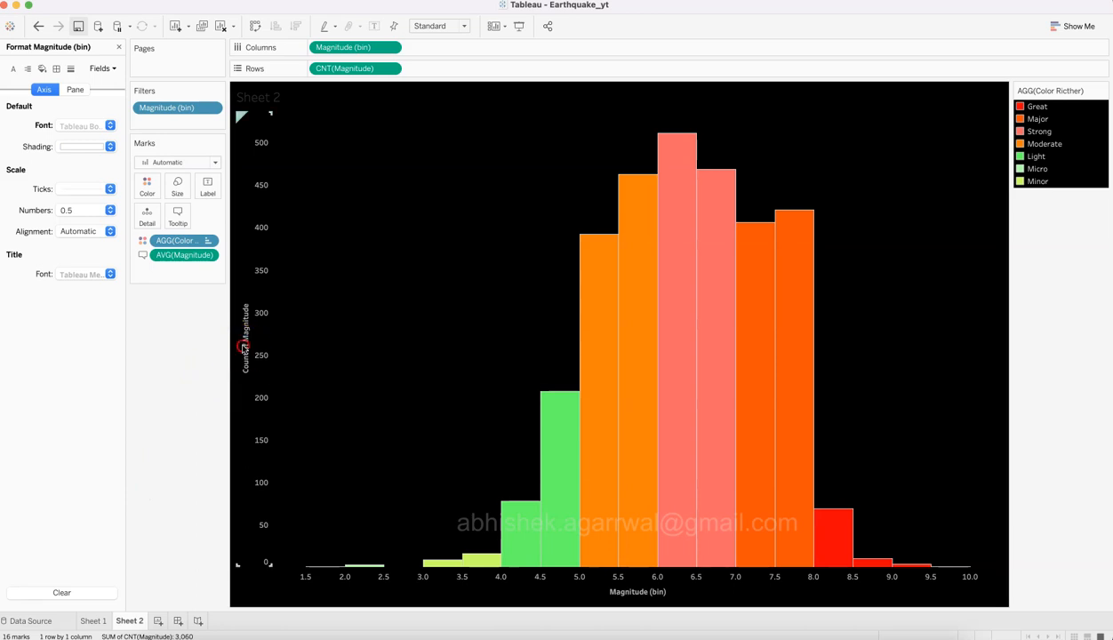
right_click(244, 348)
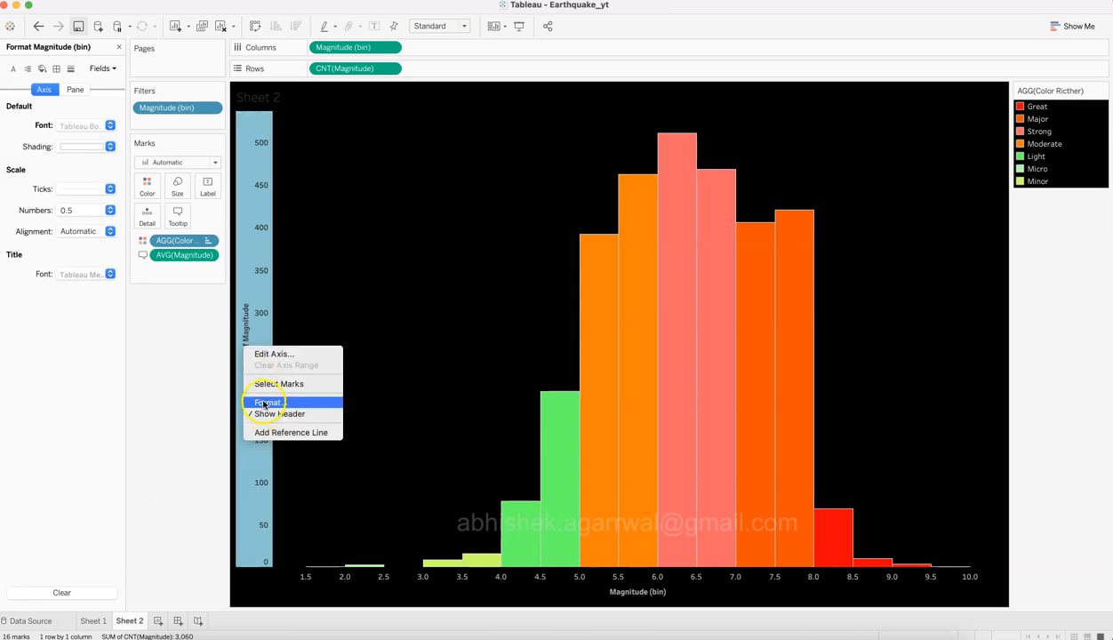
click(285, 356)
triple_click(539, 428)
key(BackSpace)
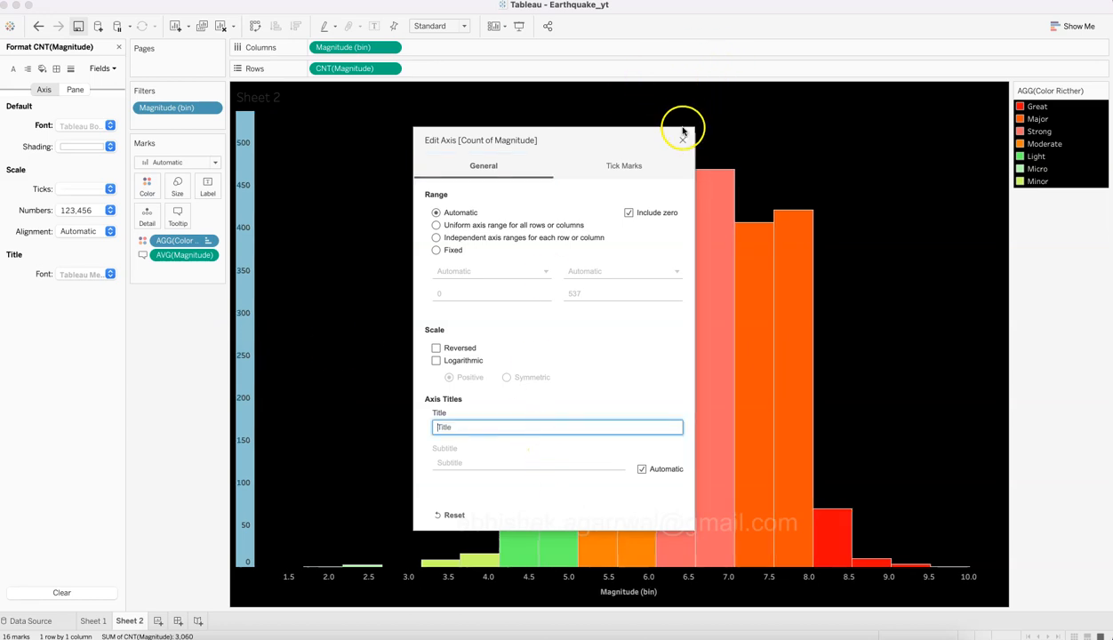
click(682, 140)
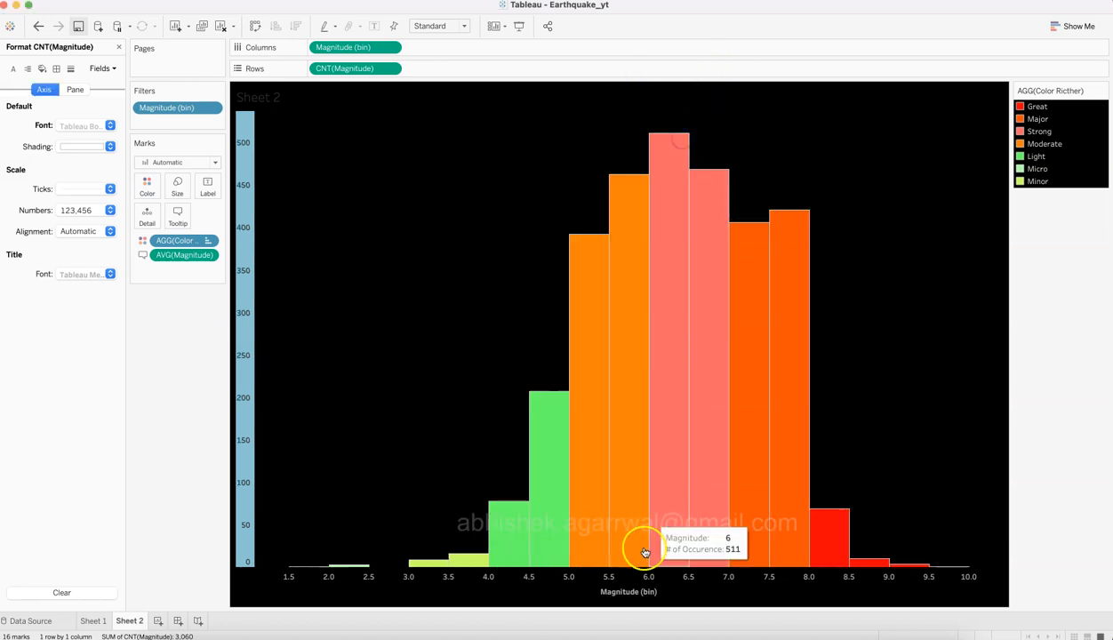
Clear the Magnitude (bin) axis title so the horizontal axis has no title.
right_click(620, 596)
click(648, 525)
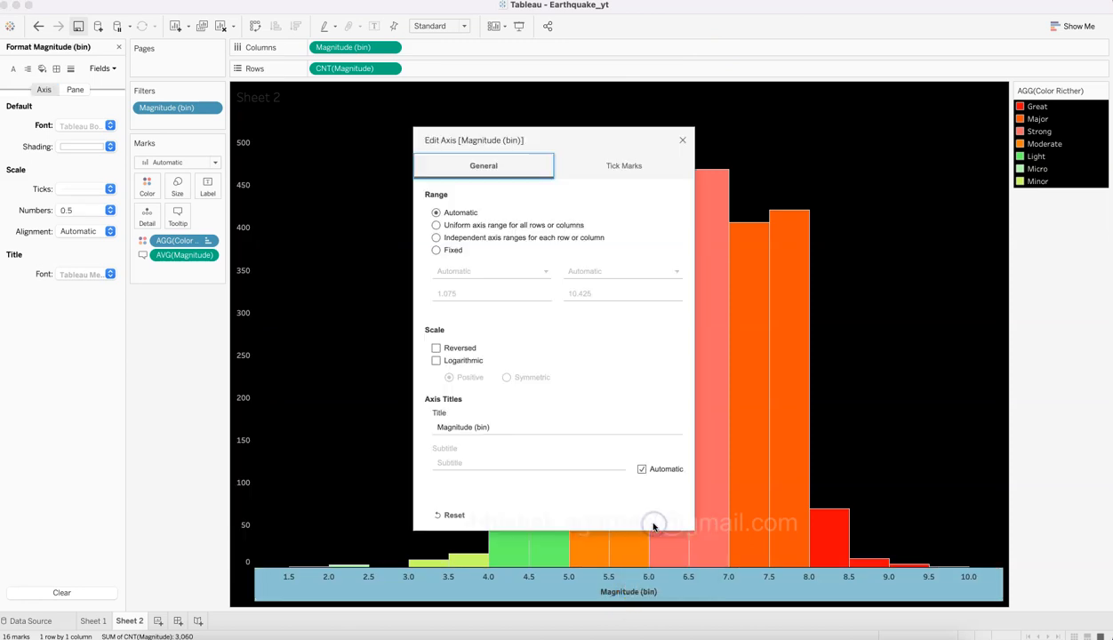
double_click(516, 423)
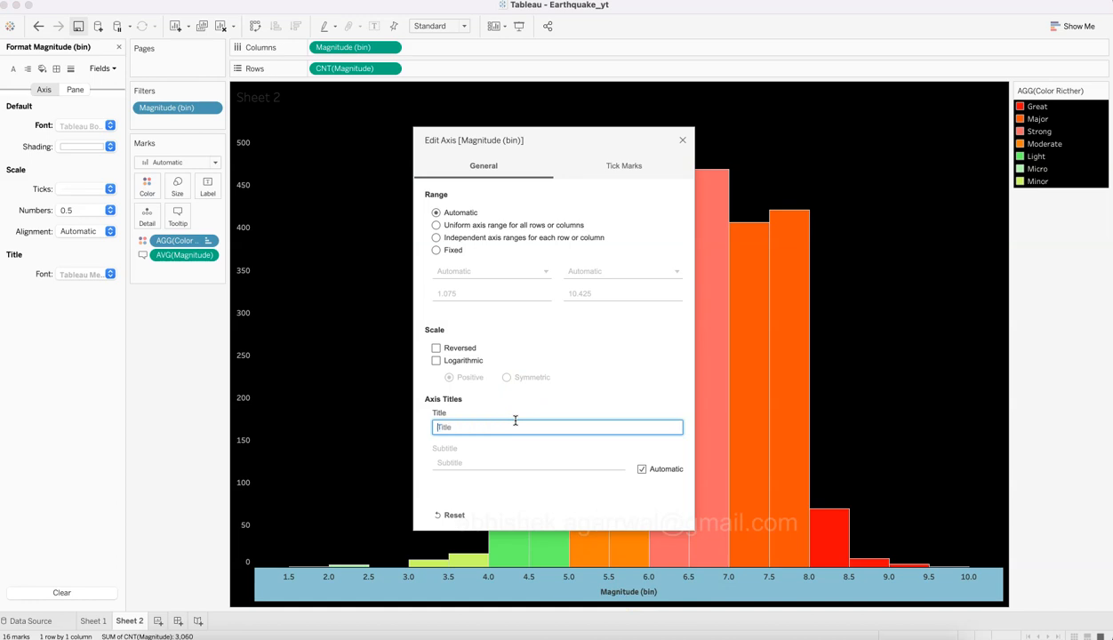
click(682, 139)
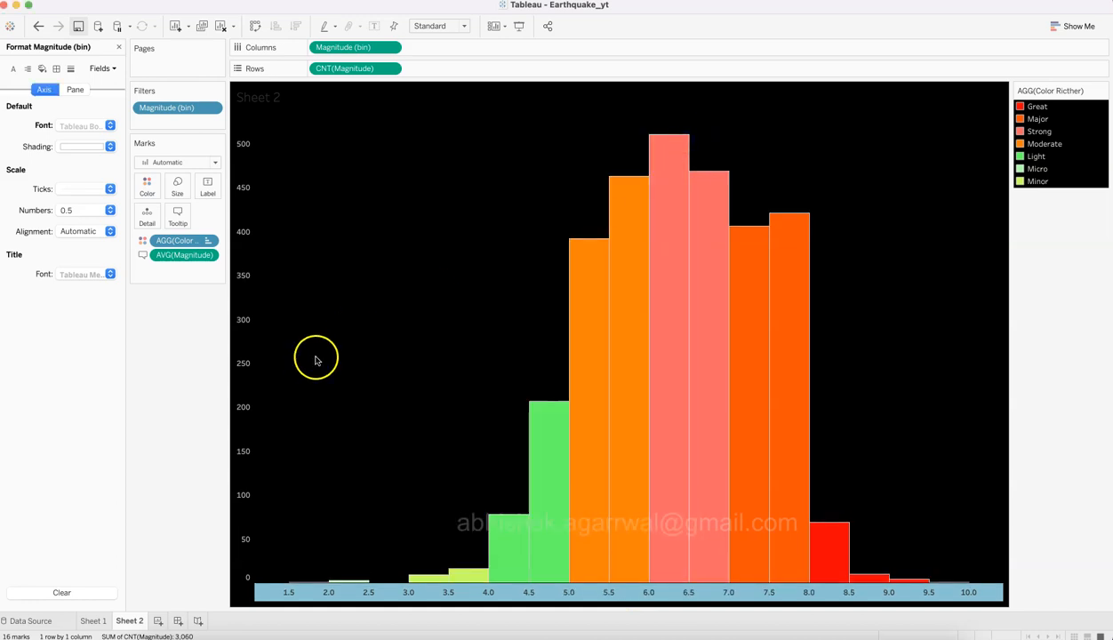
click(180, 489)
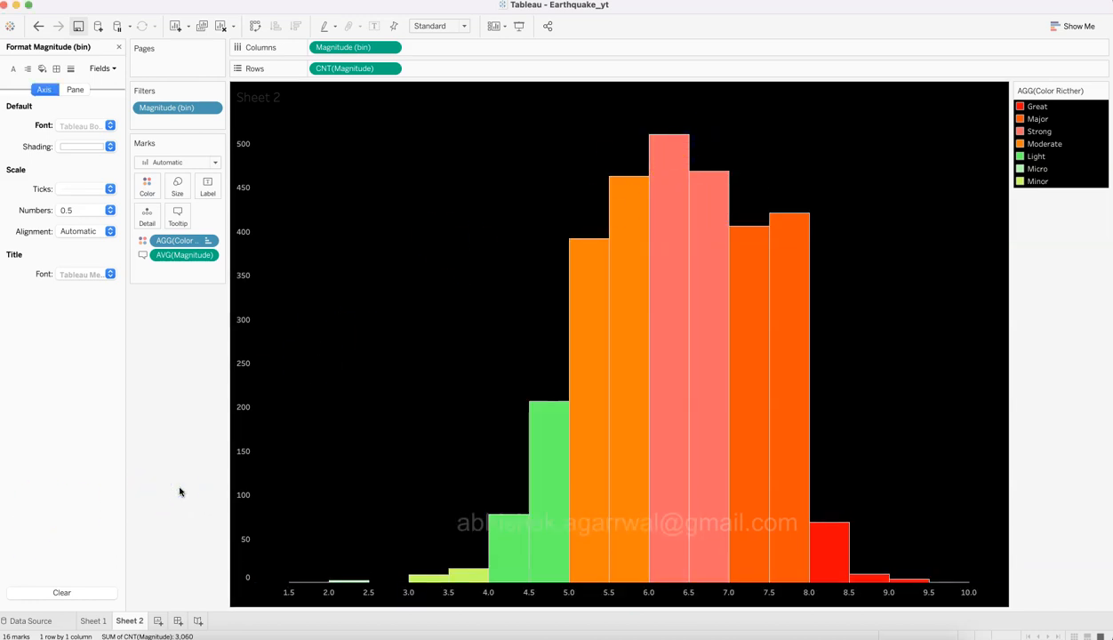
Switch to the reference workbook 1. Earthquakes of 100 Years and examine the earthquake map on Dashboard 2, including the Turkey and Italy tooltips.
key(super+Tab)
key(super+Tab)
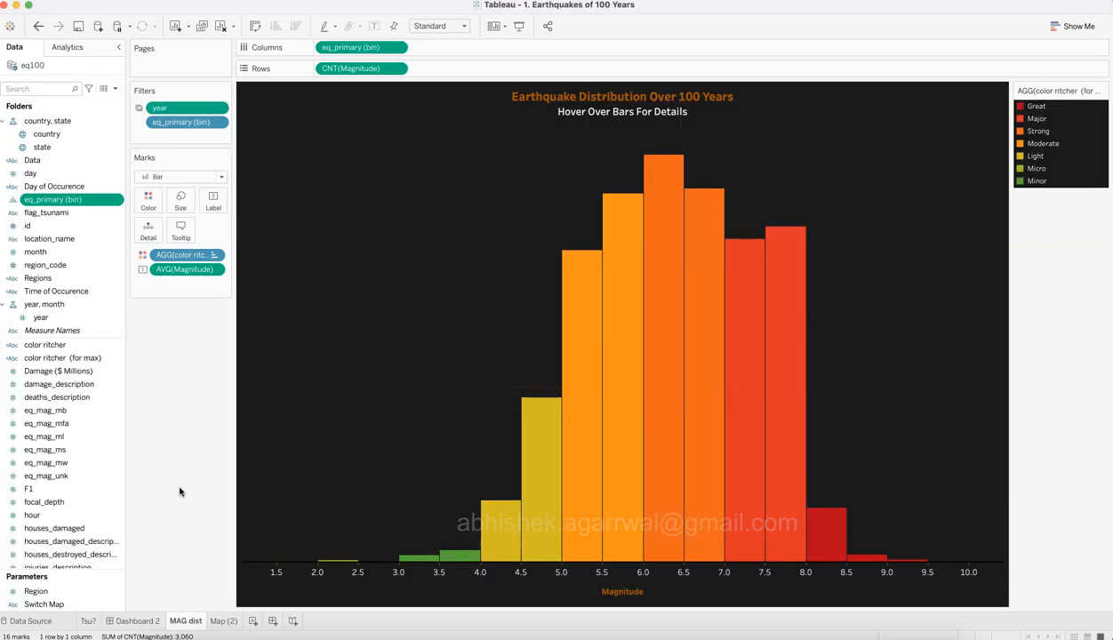
click(143, 620)
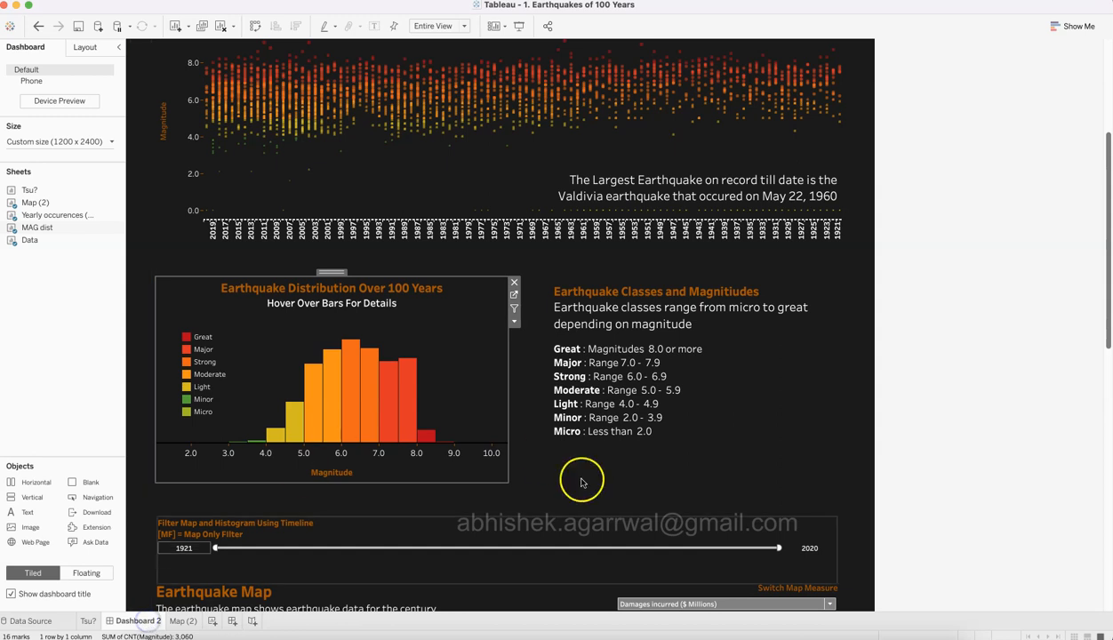
click(819, 456)
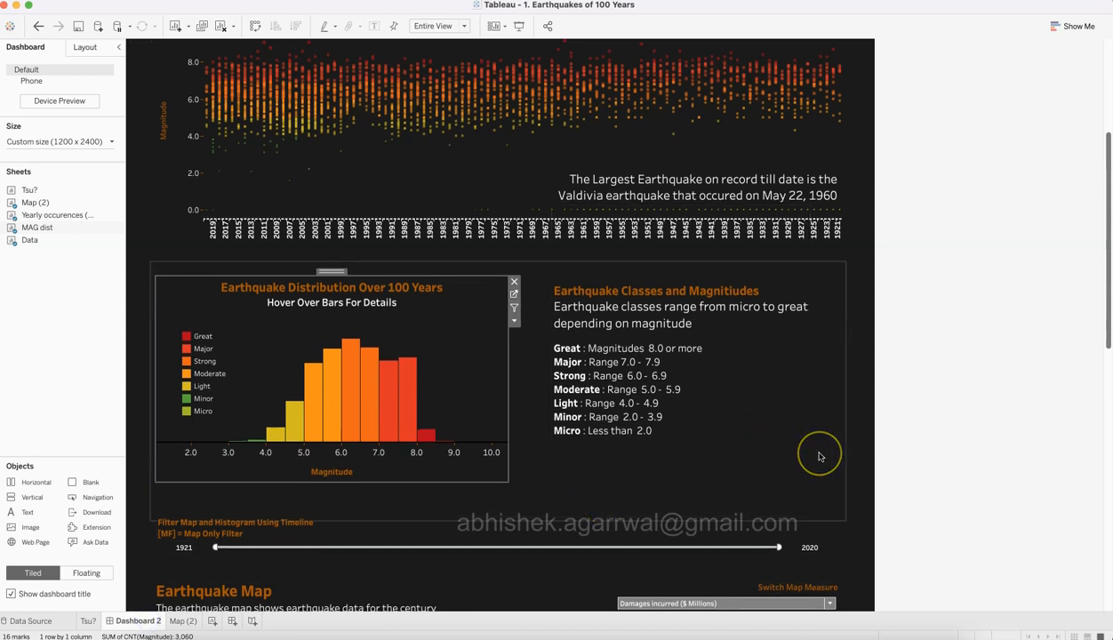
scroll(820, 457, down, 10)
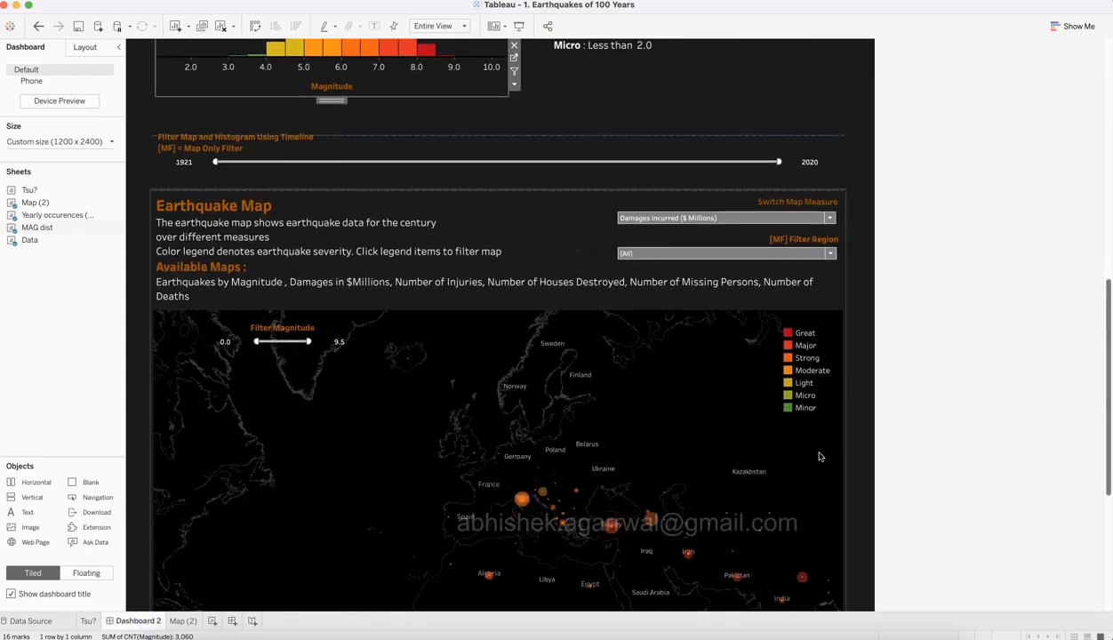
click(850, 447)
scroll(869, 452, down, 2)
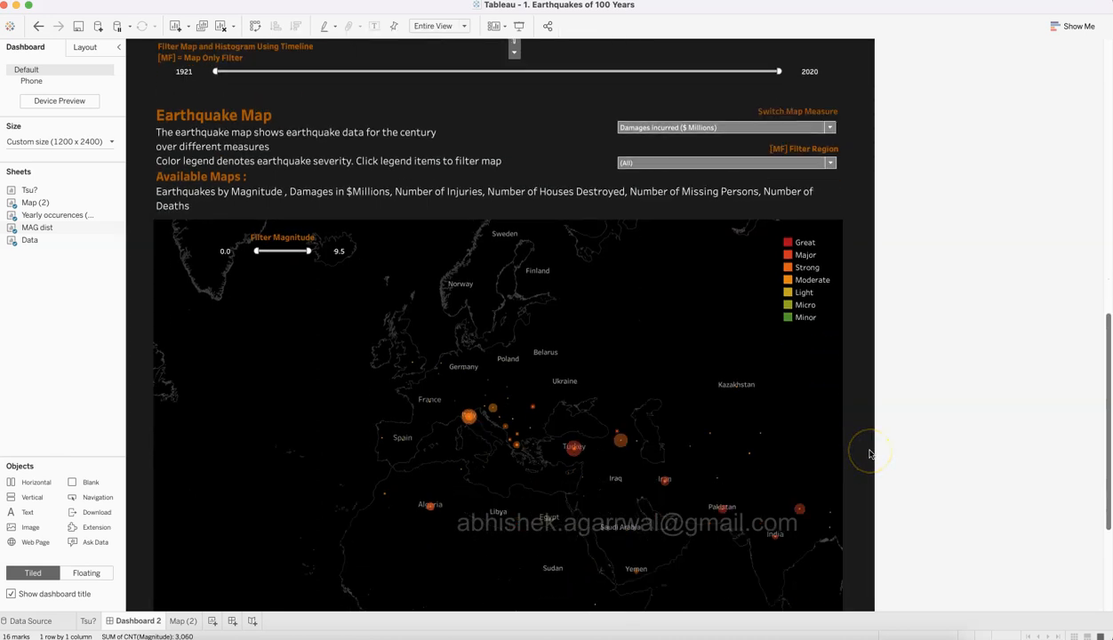
scroll(871, 454, down, 1)
scroll(583, 449, down, 2)
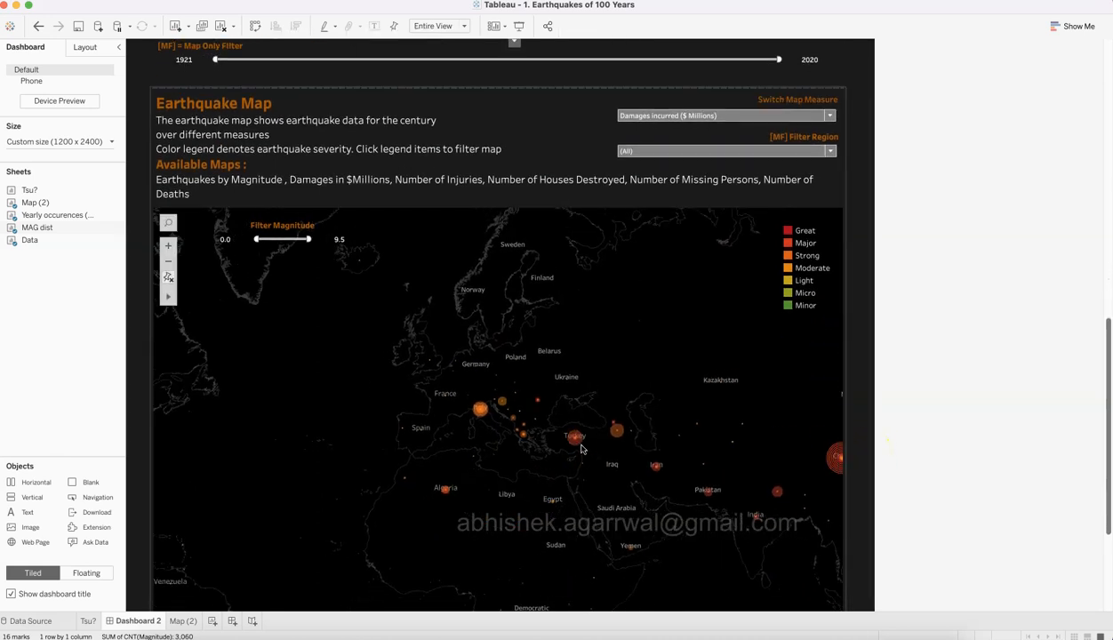
click(168, 248)
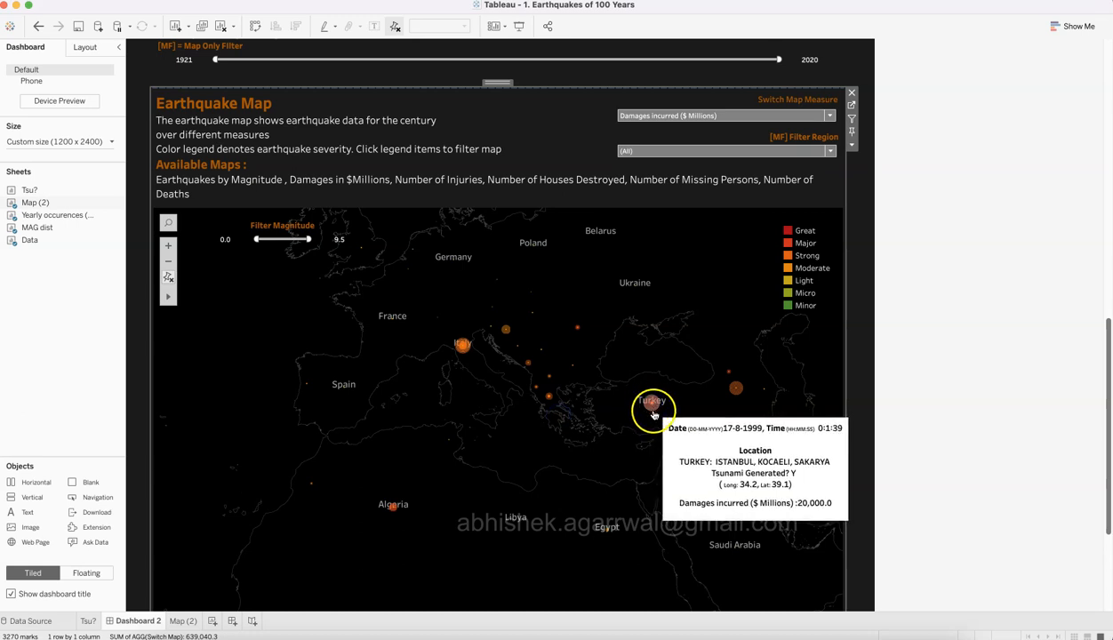
mouse_move(462, 356)
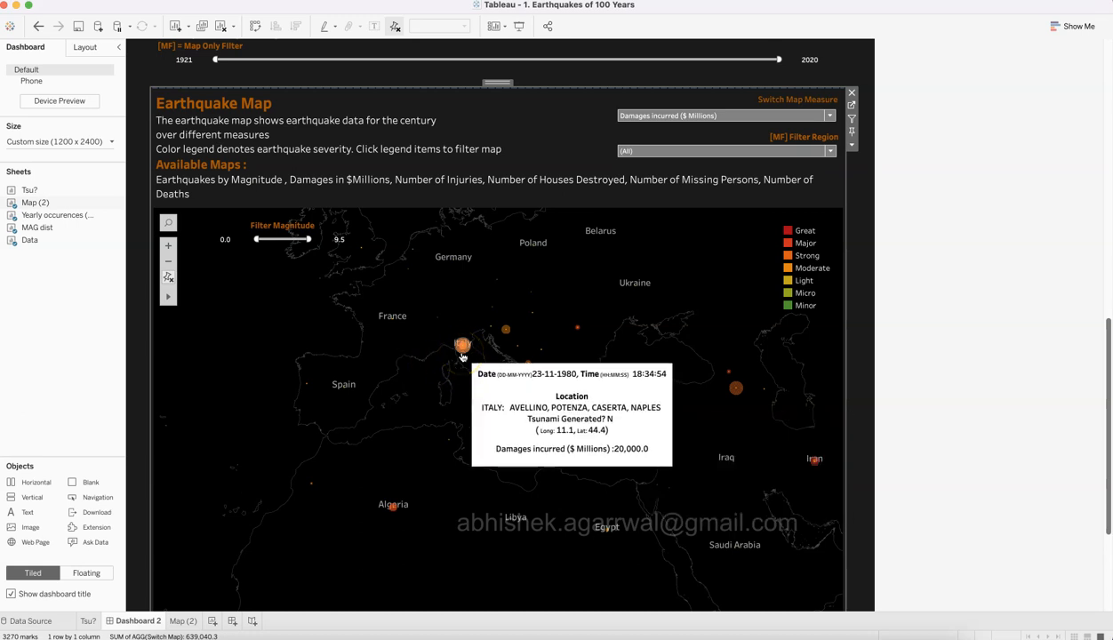
Switch to Safari and search the web for "earthquake icon".
click(259, 636)
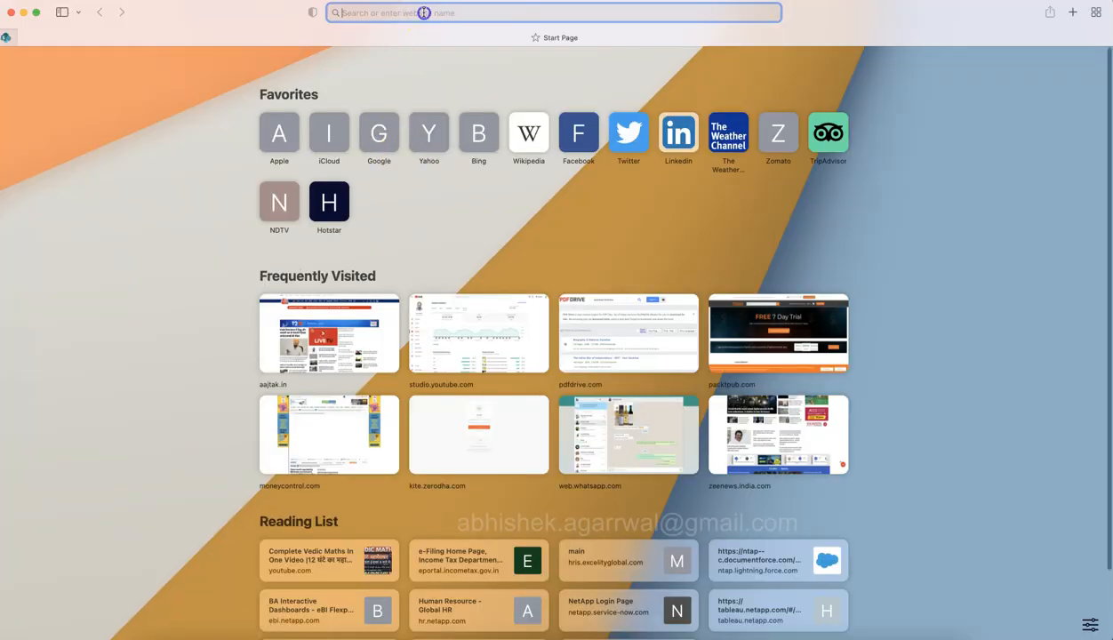
text(netapp.sharepoint.com)
key(super+a)
key(BackSpace)
text(ear)
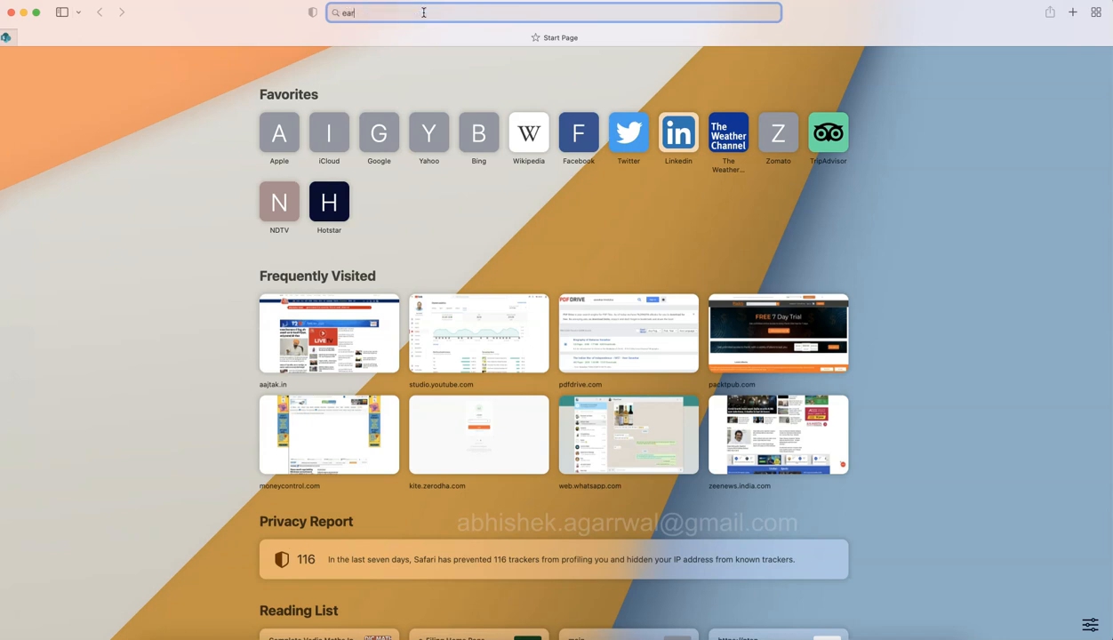
text(thquake icon)
key(Return)
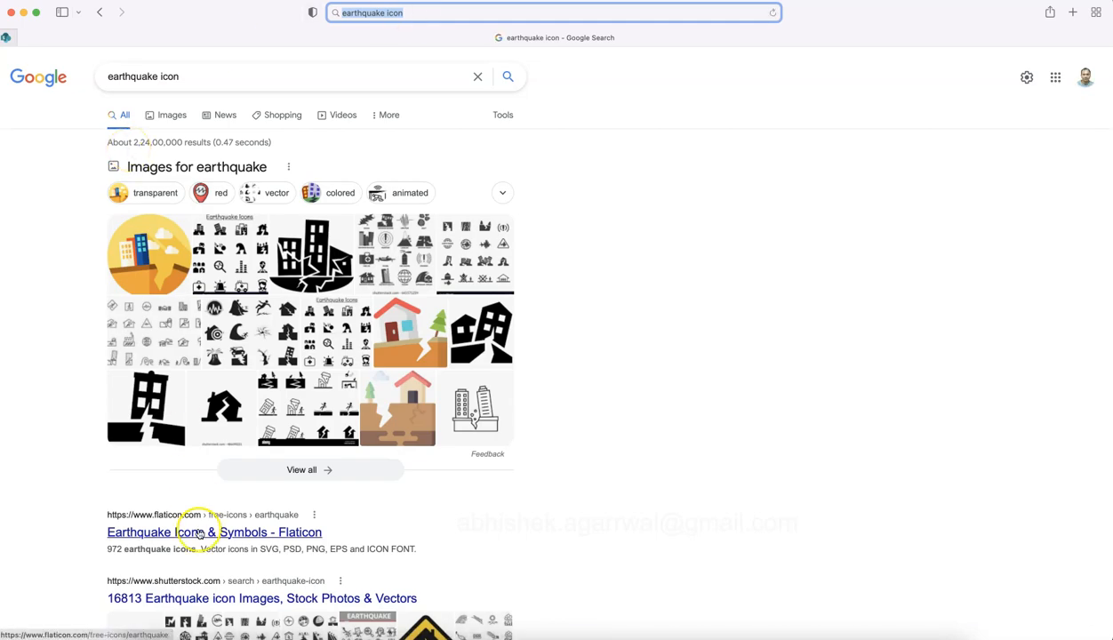
Open Flaticon's earthquake icons result in a new tab, close the pop-up window, and look through the available icons.
right_click(201, 537)
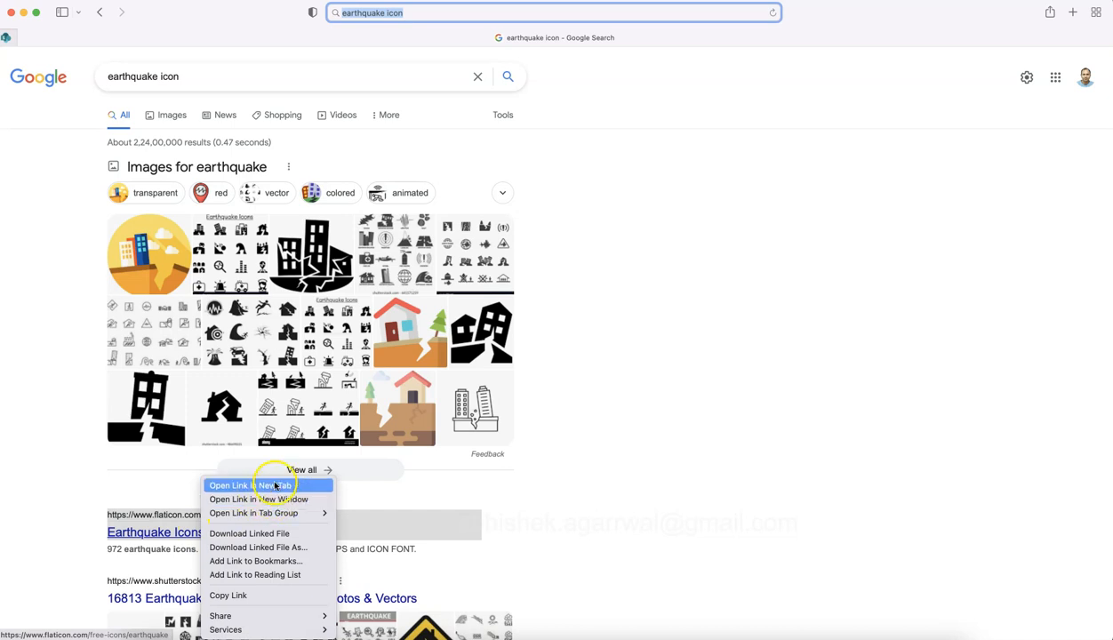
click(267, 485)
click(874, 39)
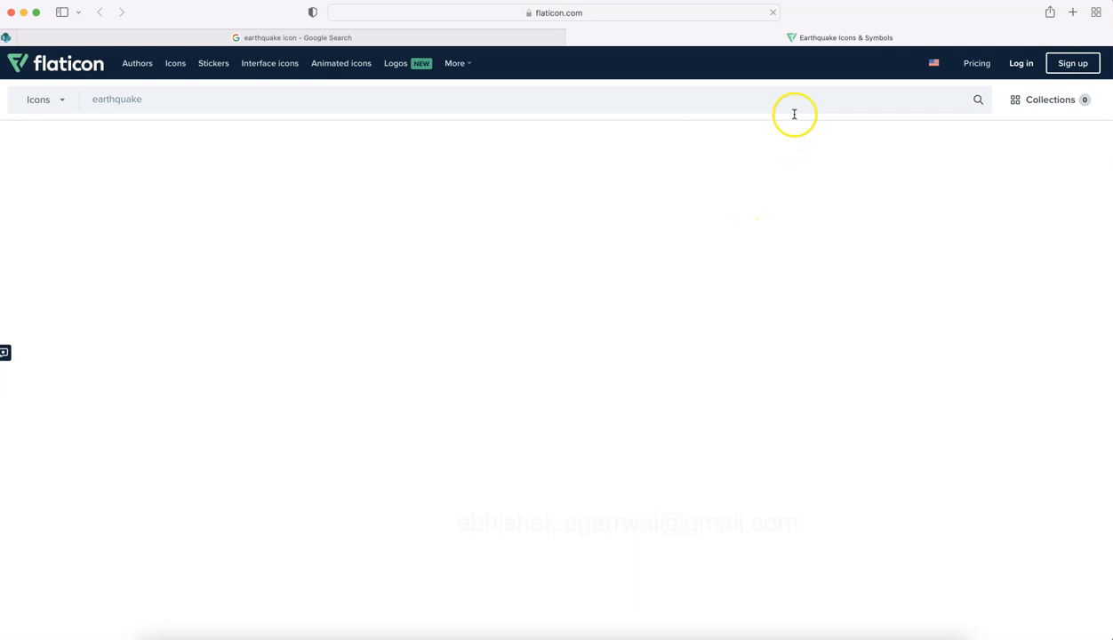
click(978, 103)
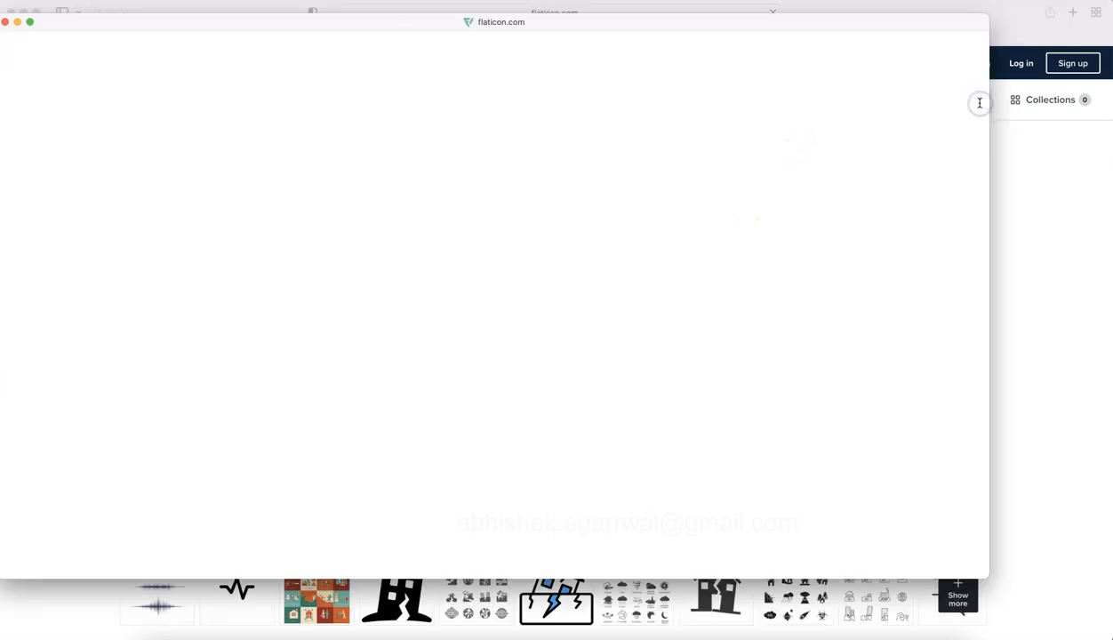
drag(218, 19, 424, 76)
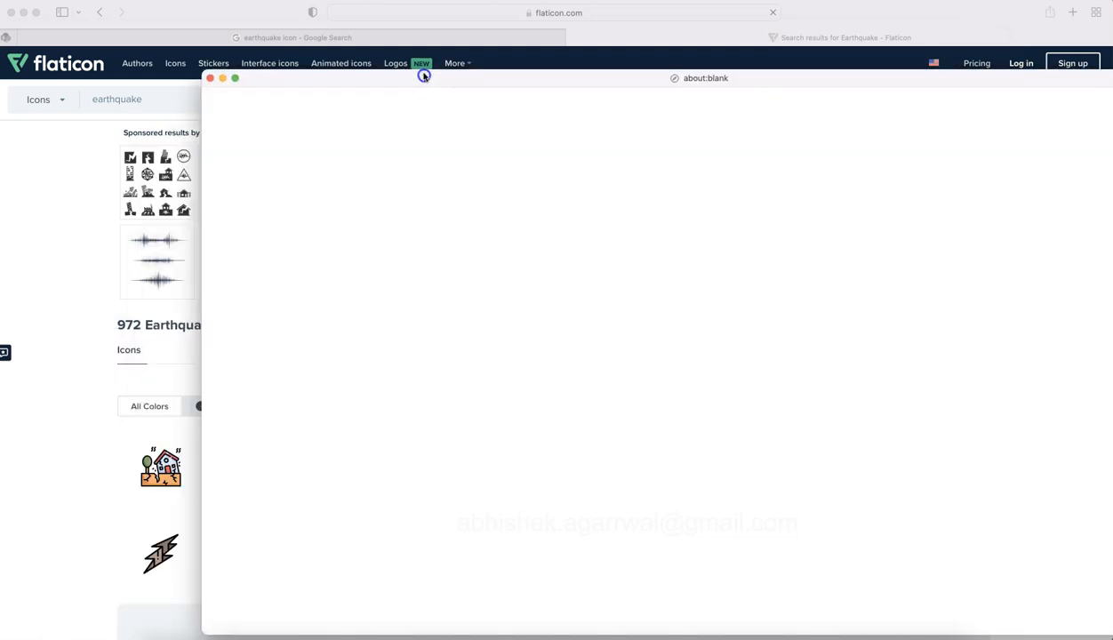
click(211, 77)
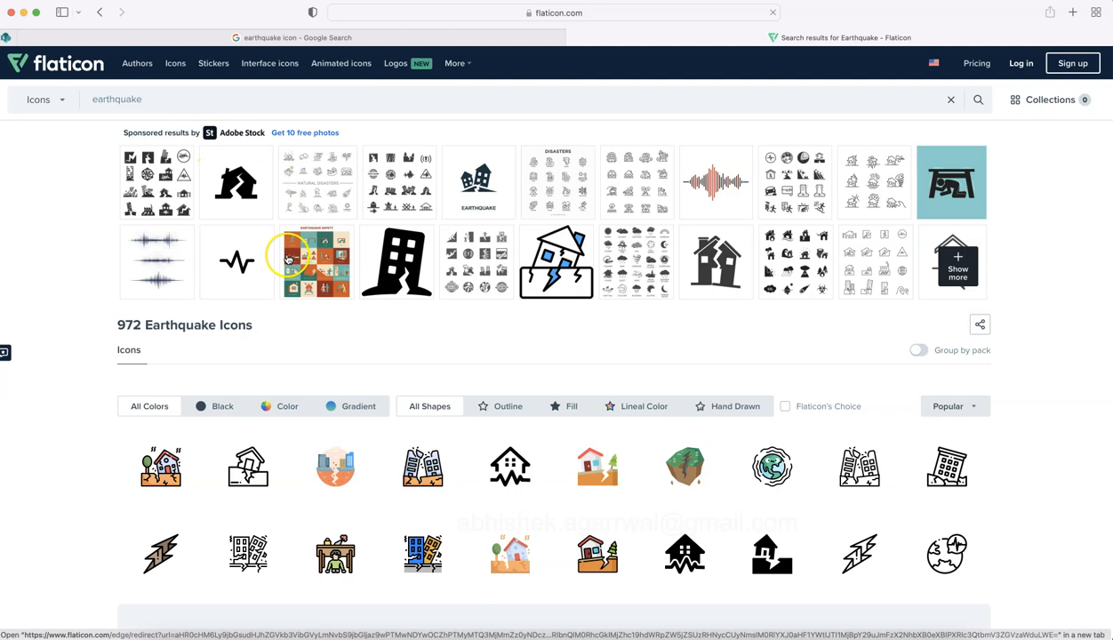
scroll(281, 307, down, 5)
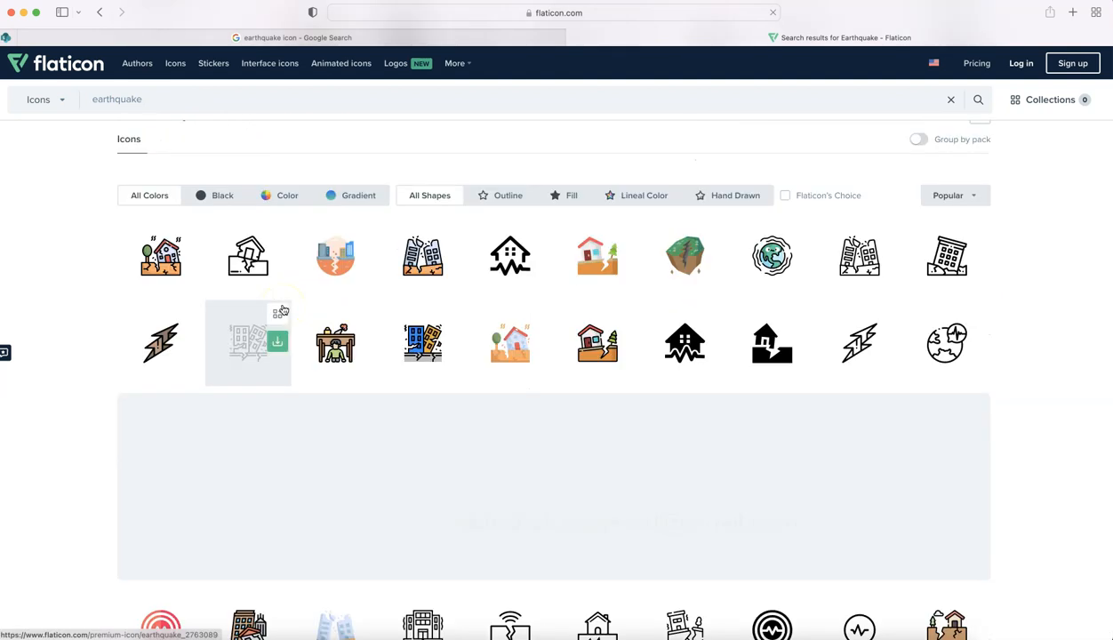
scroll(281, 310, up, 3)
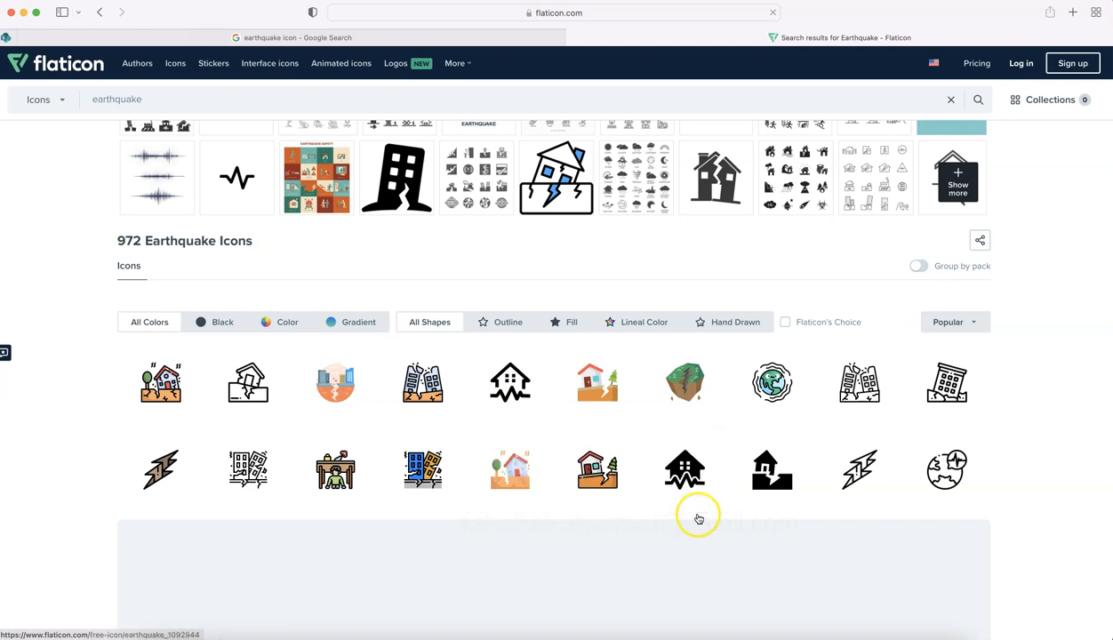
scroll(351, 532, down, 5)
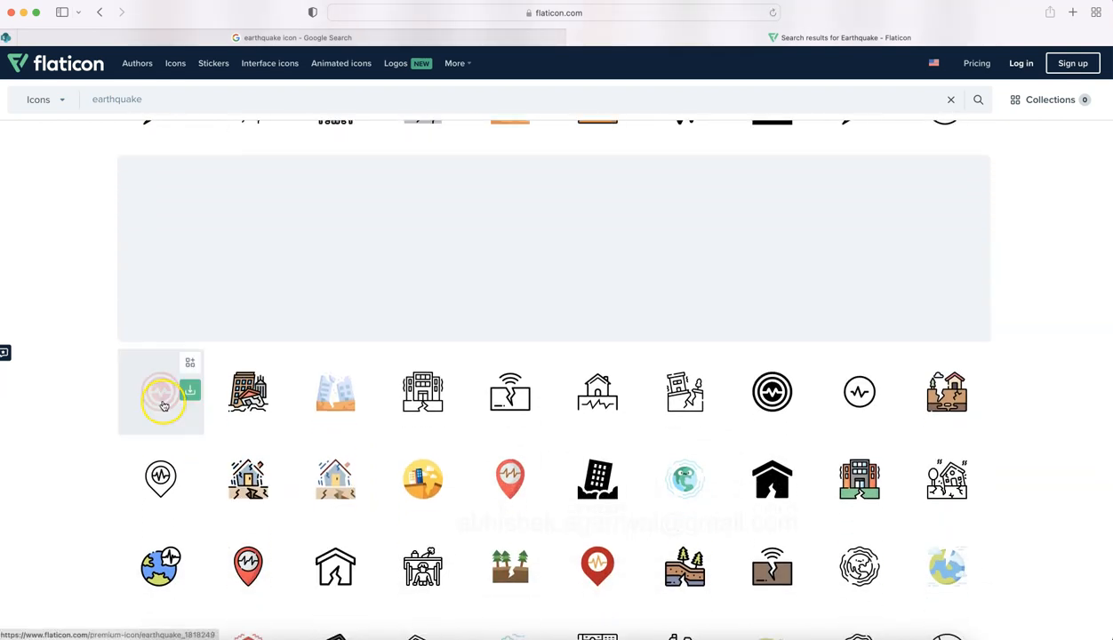
scroll(302, 543, down, 4)
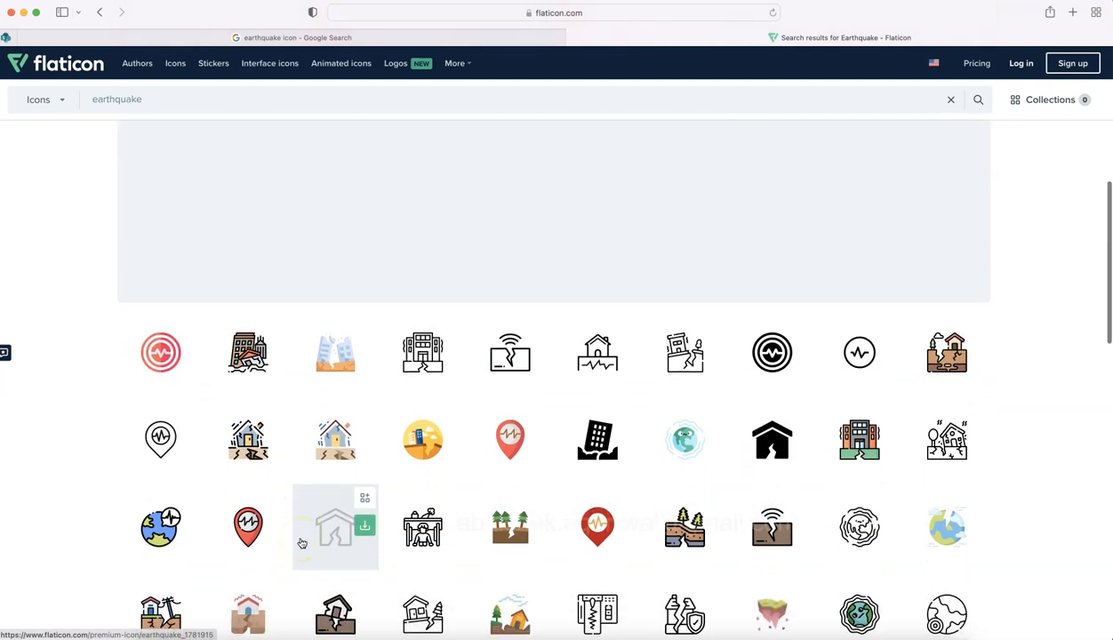
scroll(302, 543, down, 5)
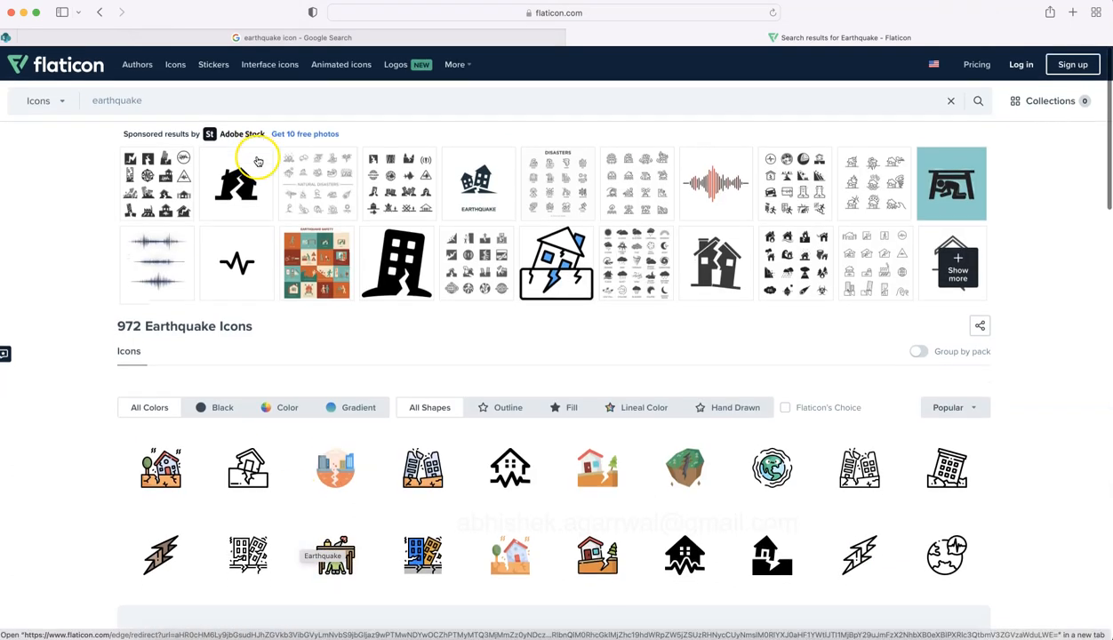
Browse the Google image results for "earthquake icon" and open the orange concentric-rings earthquake symbol from PNGkit.
click(414, 39)
click(172, 114)
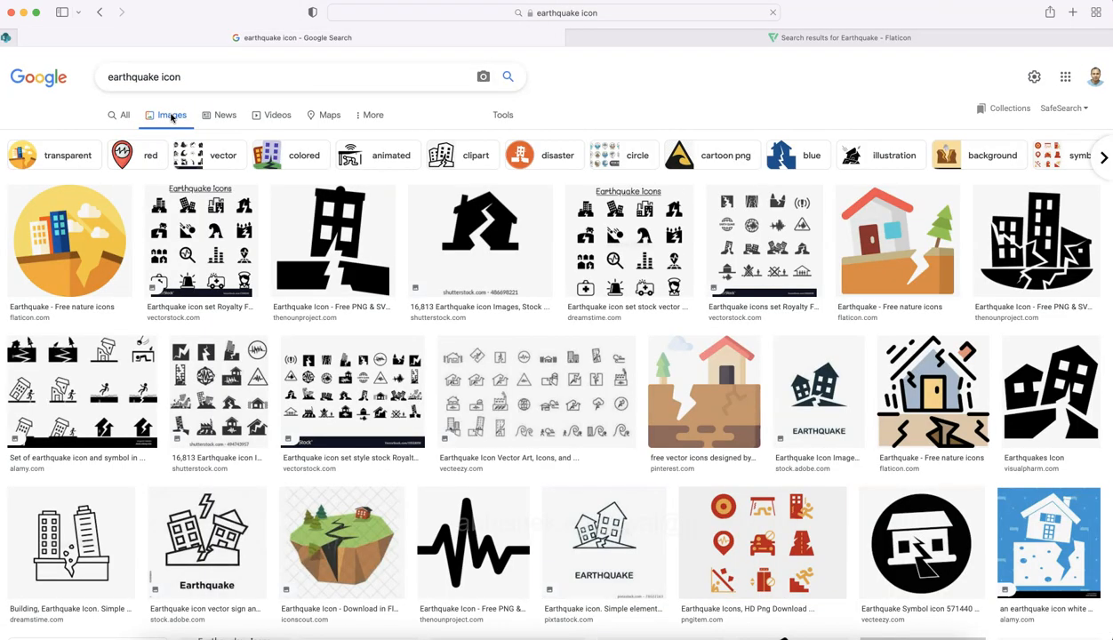
scroll(397, 348, down, 5)
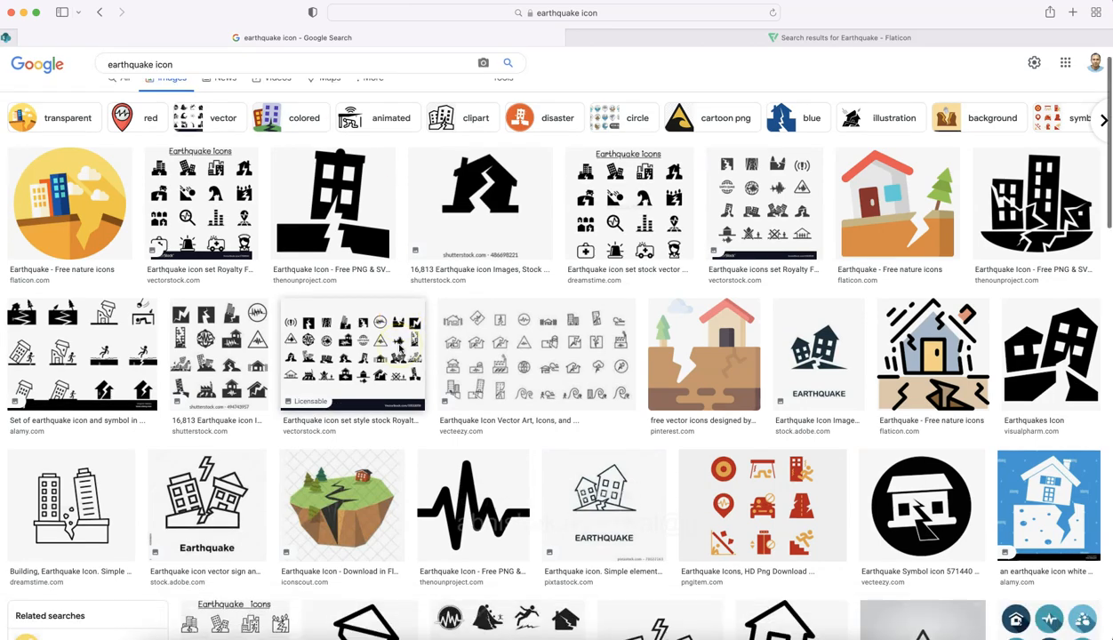
scroll(400, 348, down, 5)
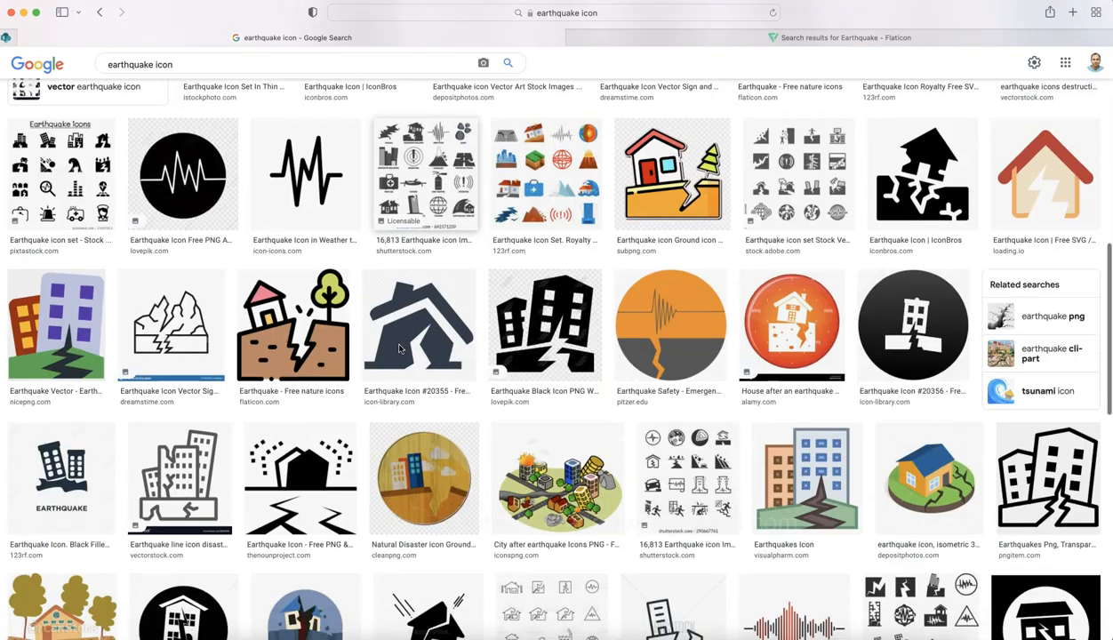
scroll(399, 348, down, 2)
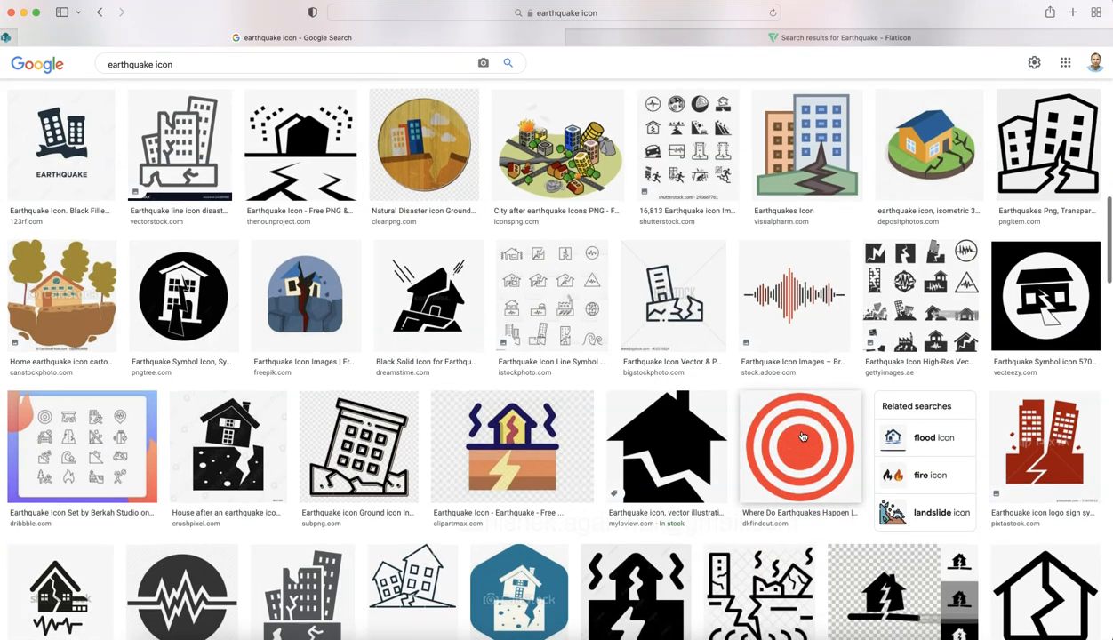
scroll(803, 436, down, 5)
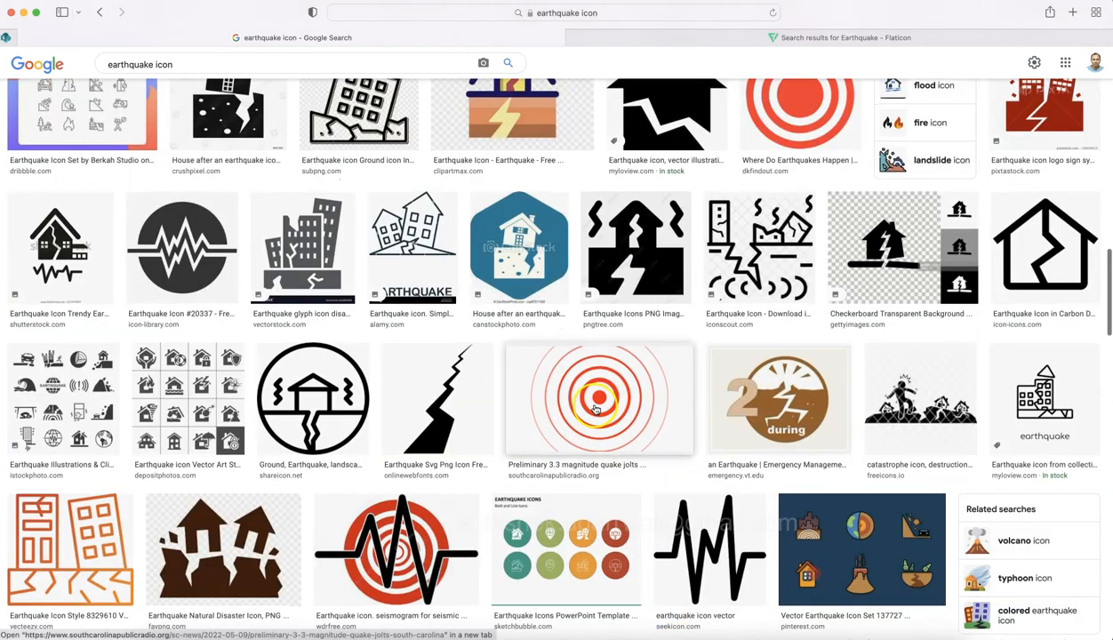
click(581, 395)
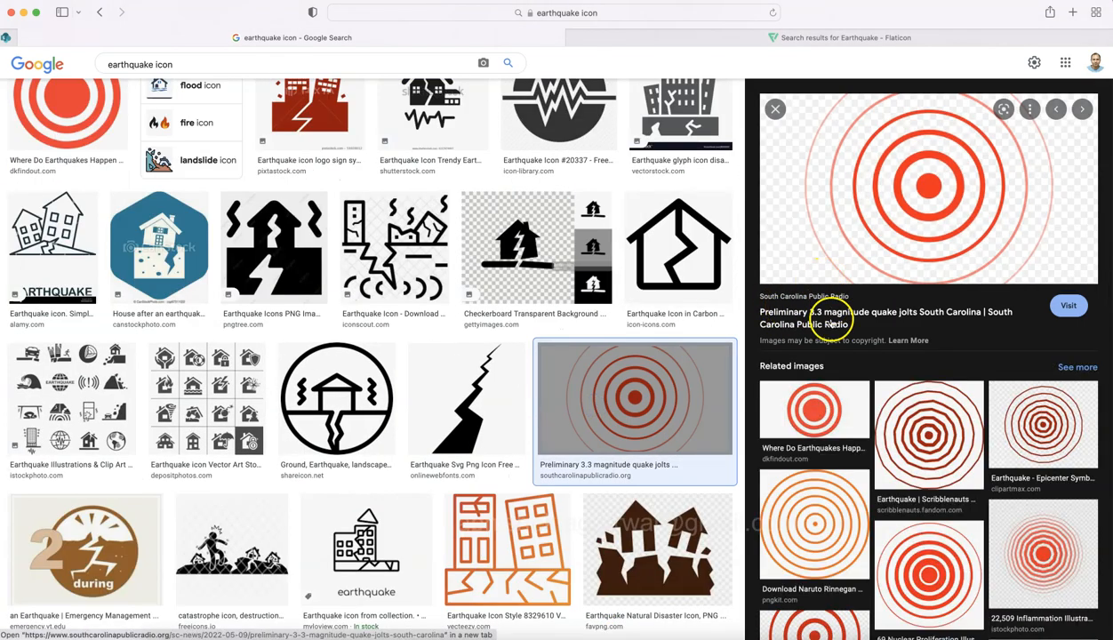
click(812, 528)
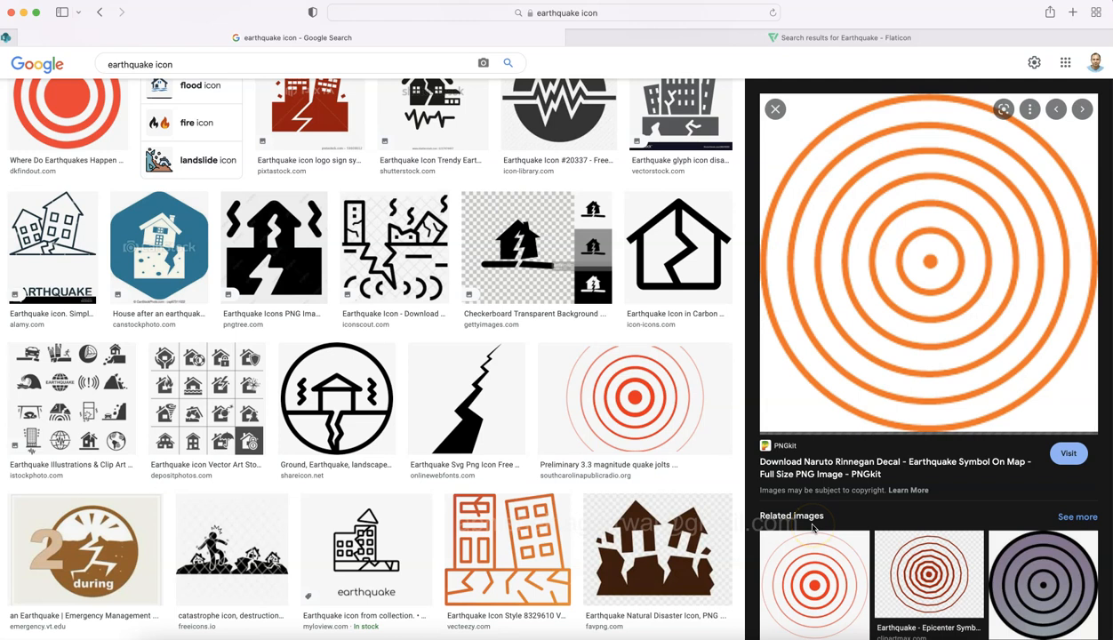
Save the orange rings image as "earthquake icon" in Documents > My Tableau Repository > Shapes > Proportions.
right_click(896, 254)
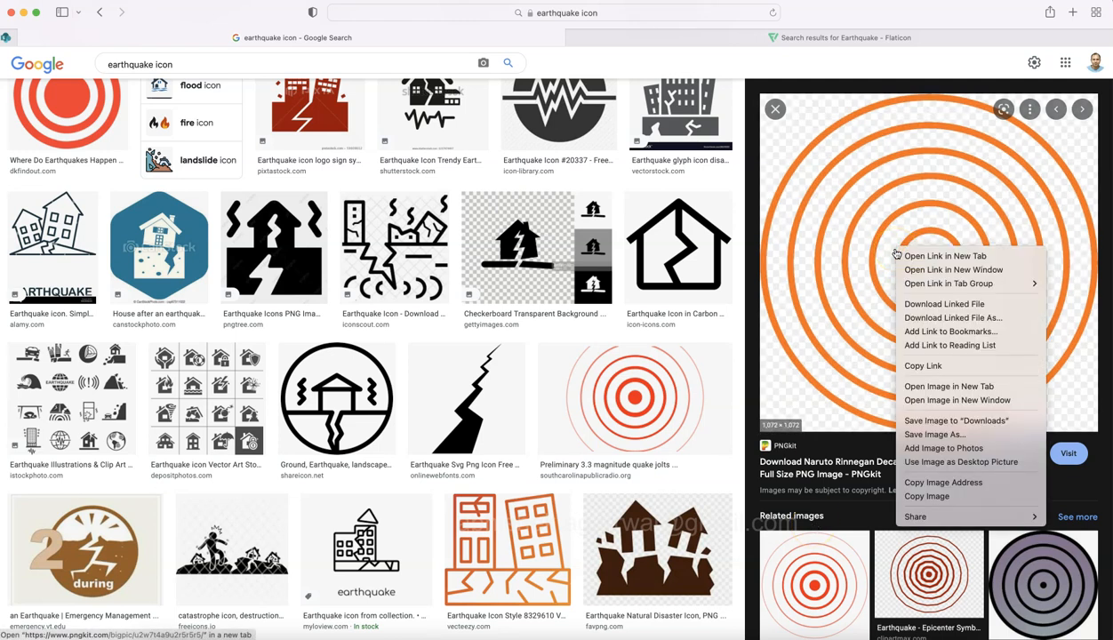
click(933, 434)
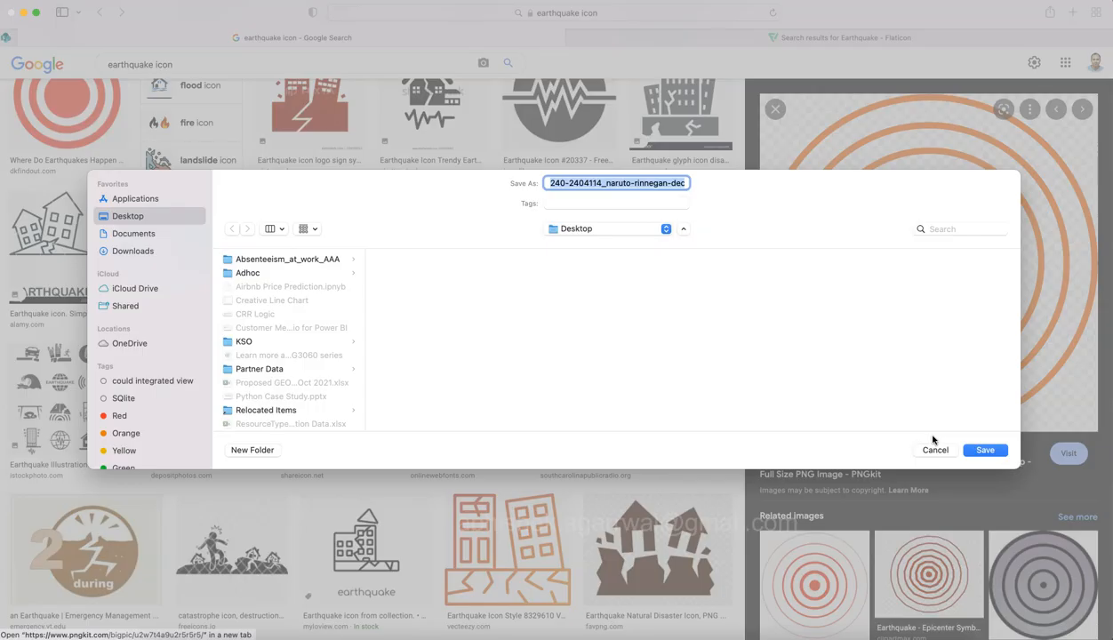
key(Right)
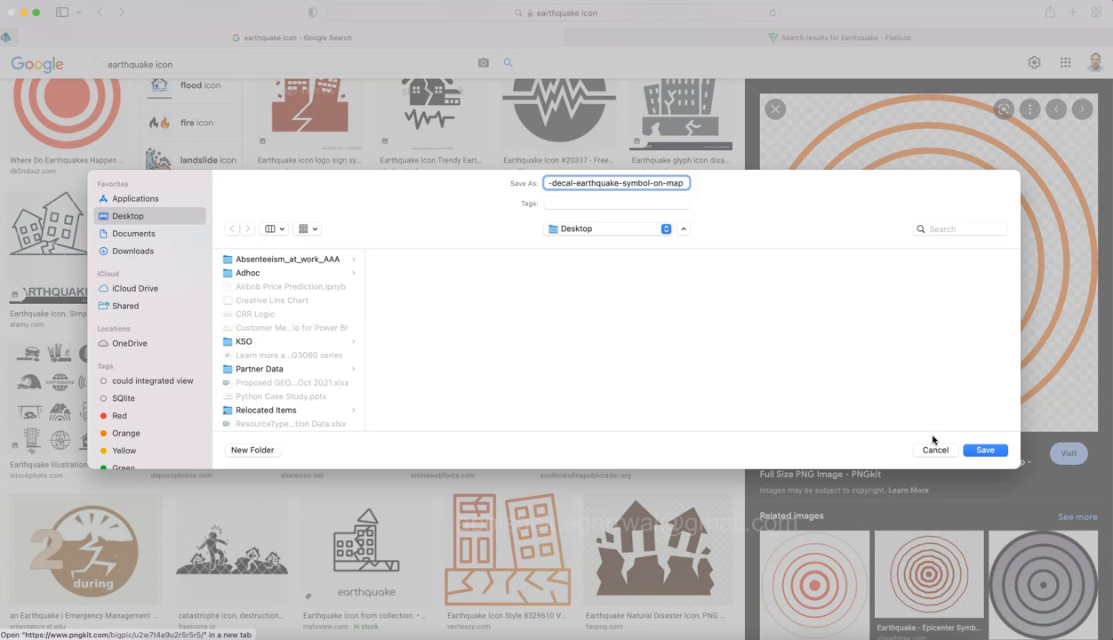
key(super+a)
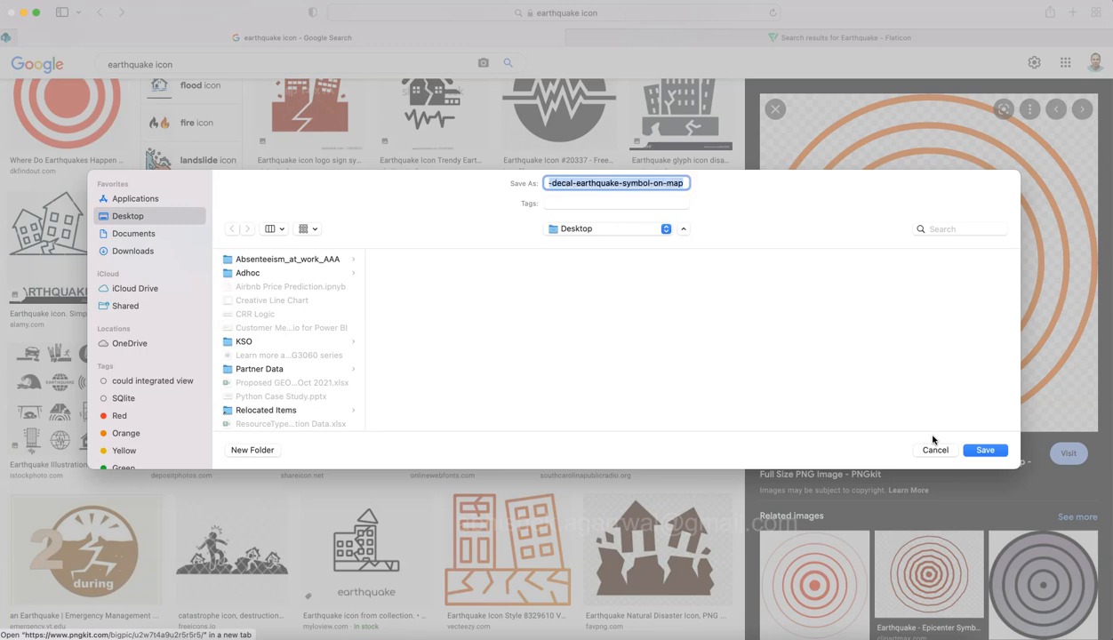
text(earthquake icon)
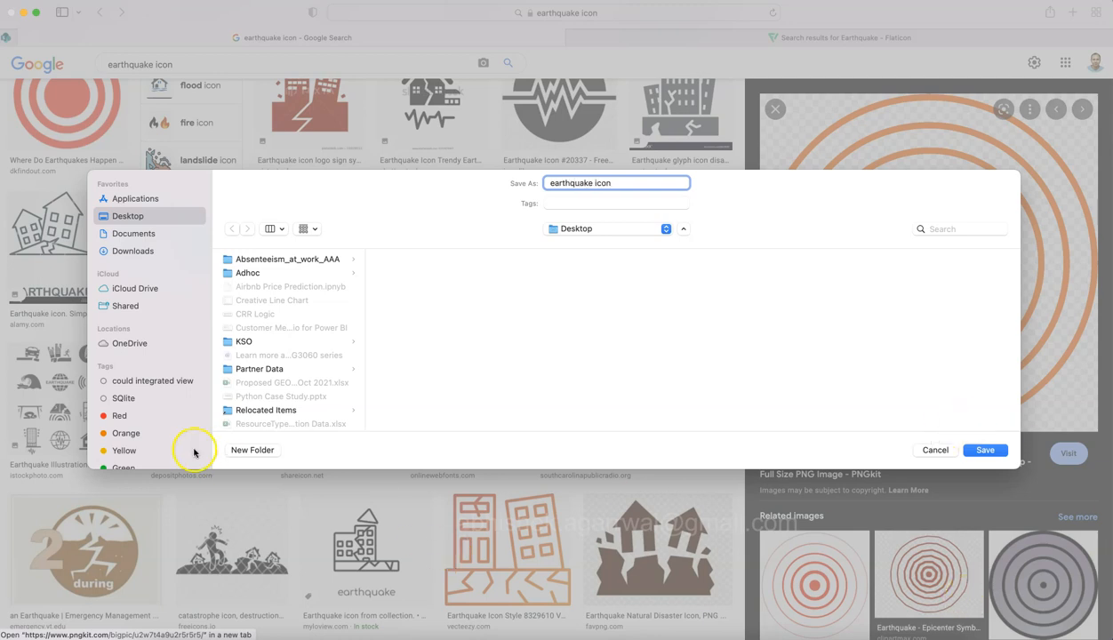
click(147, 235)
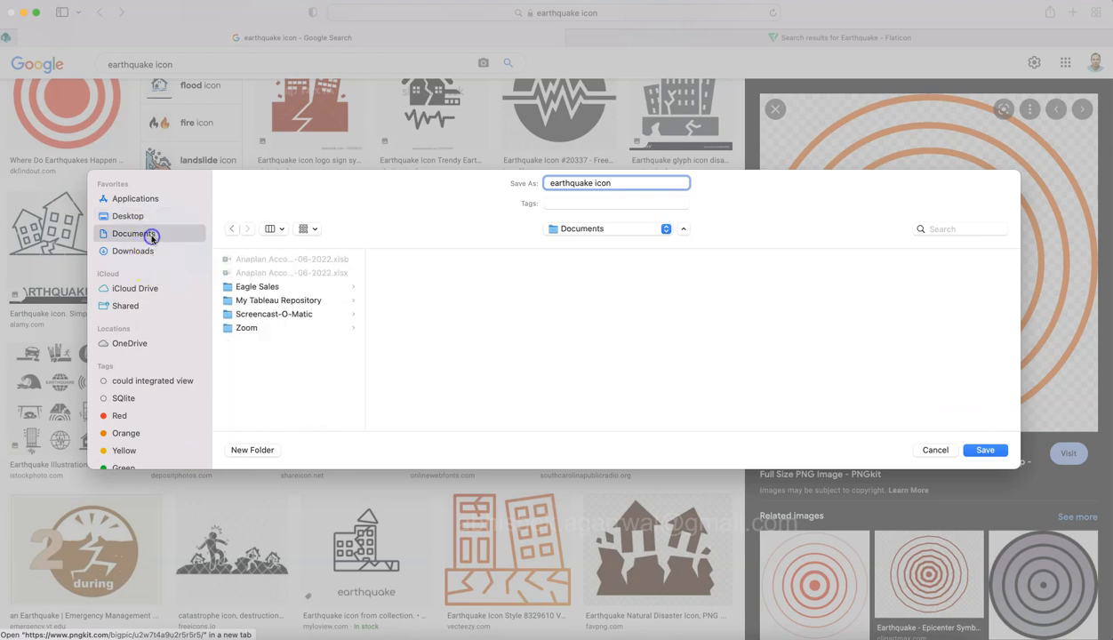
click(283, 315)
click(280, 301)
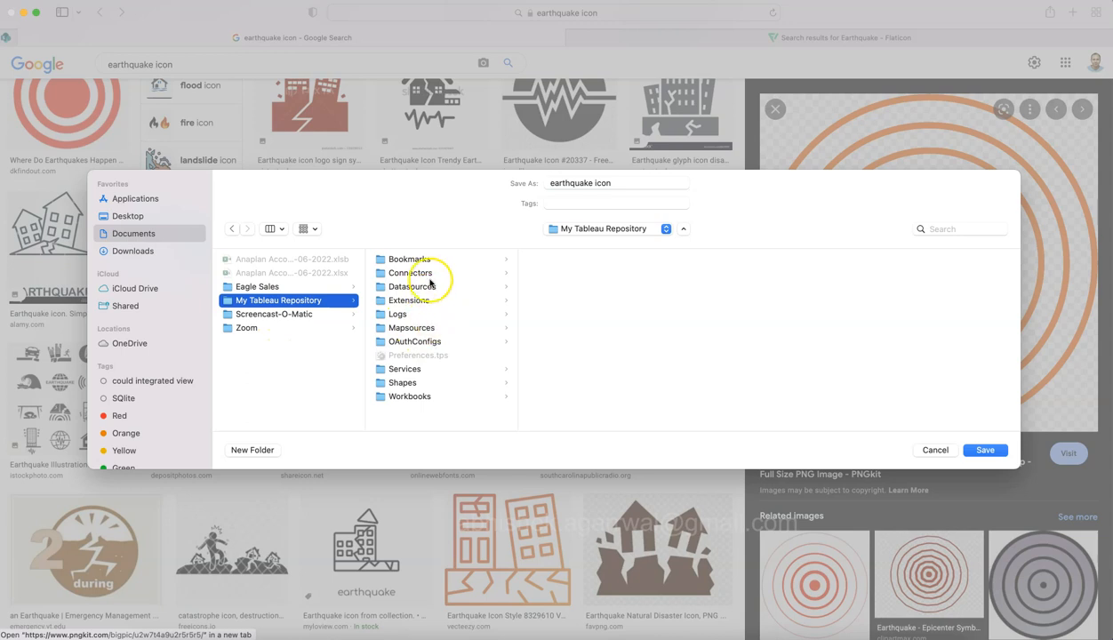
click(418, 382)
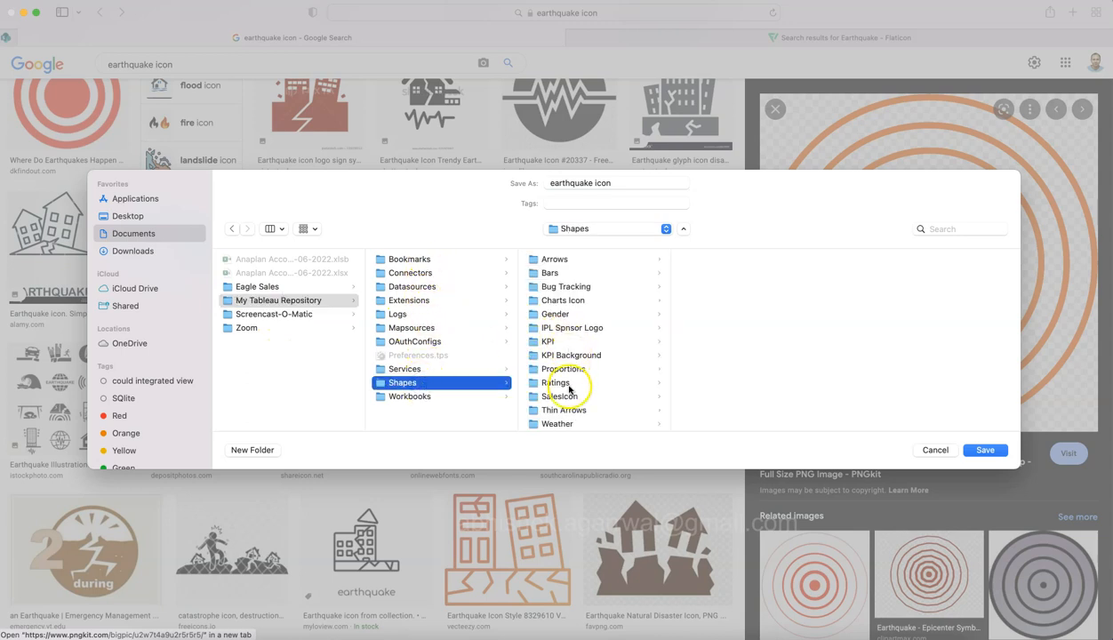
click(562, 370)
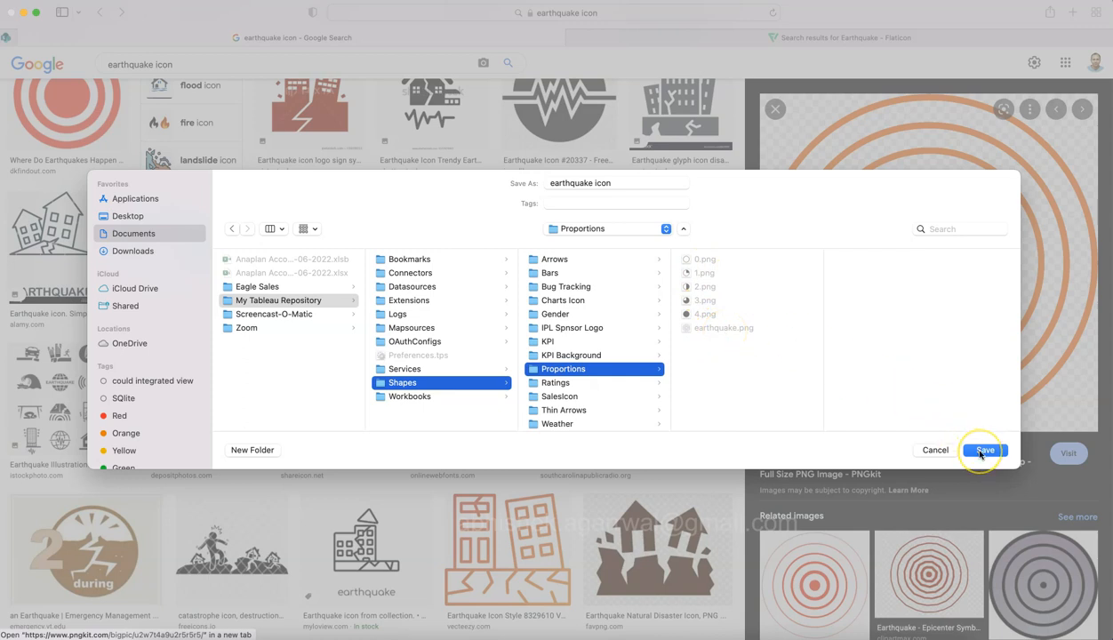
click(983, 451)
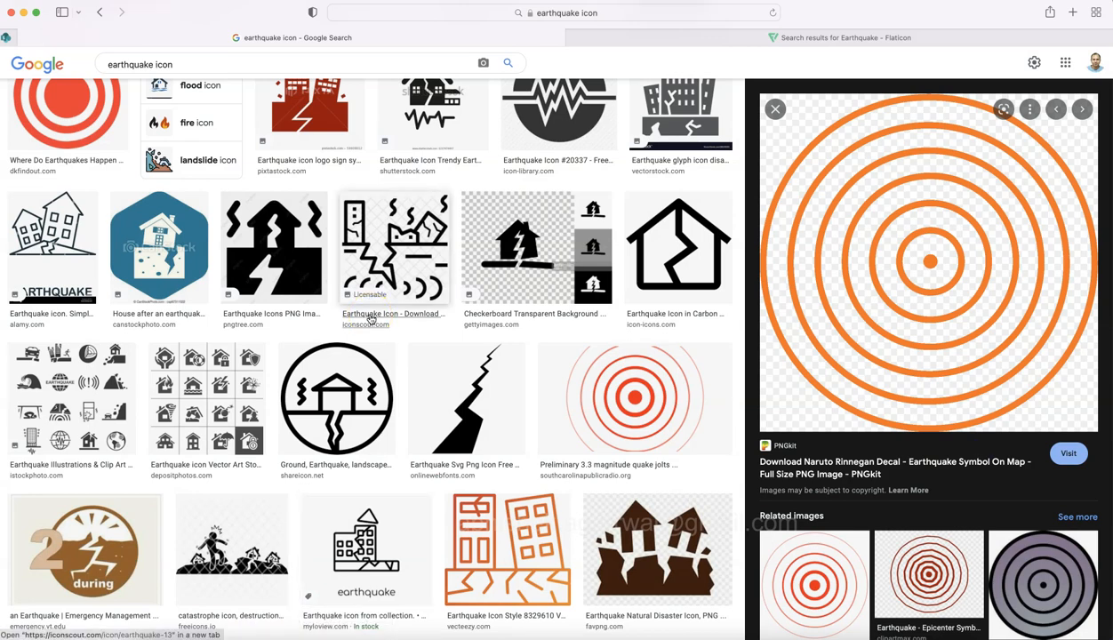
Switch to PowerPoint and create a blank presentation, expanding its window to full screen.
scroll(371, 318, down, 3)
click(328, 527)
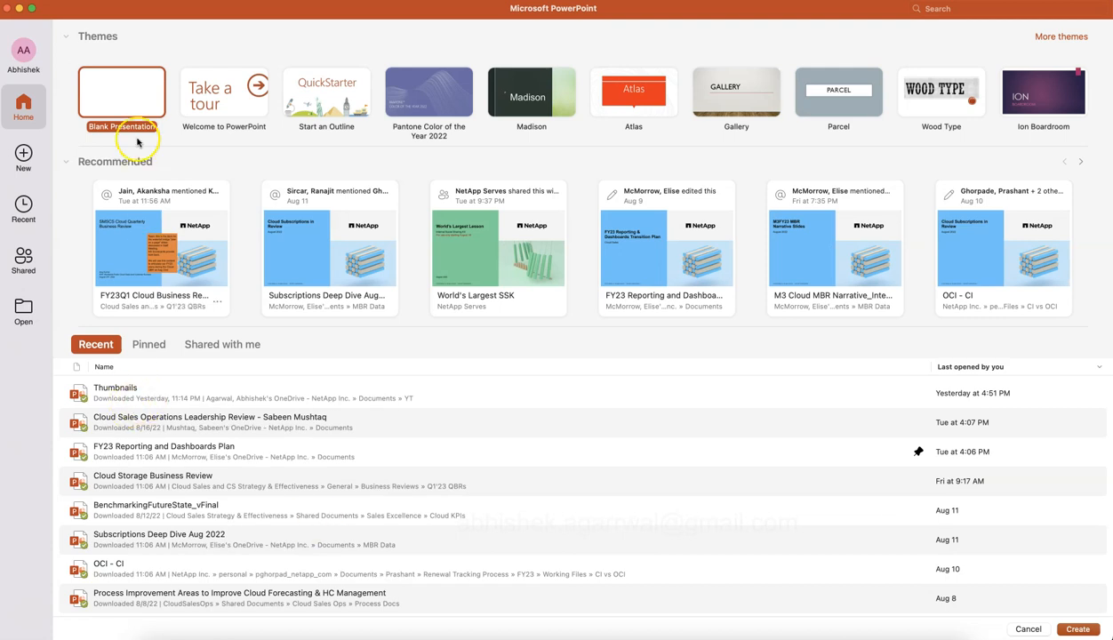
click(117, 110)
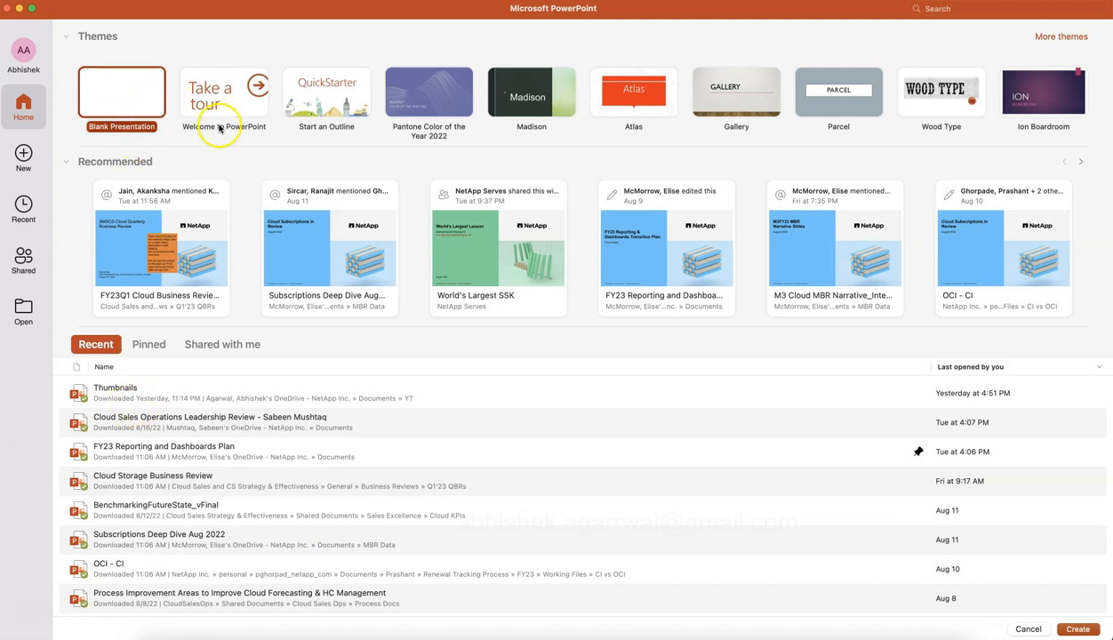
double_click(148, 86)
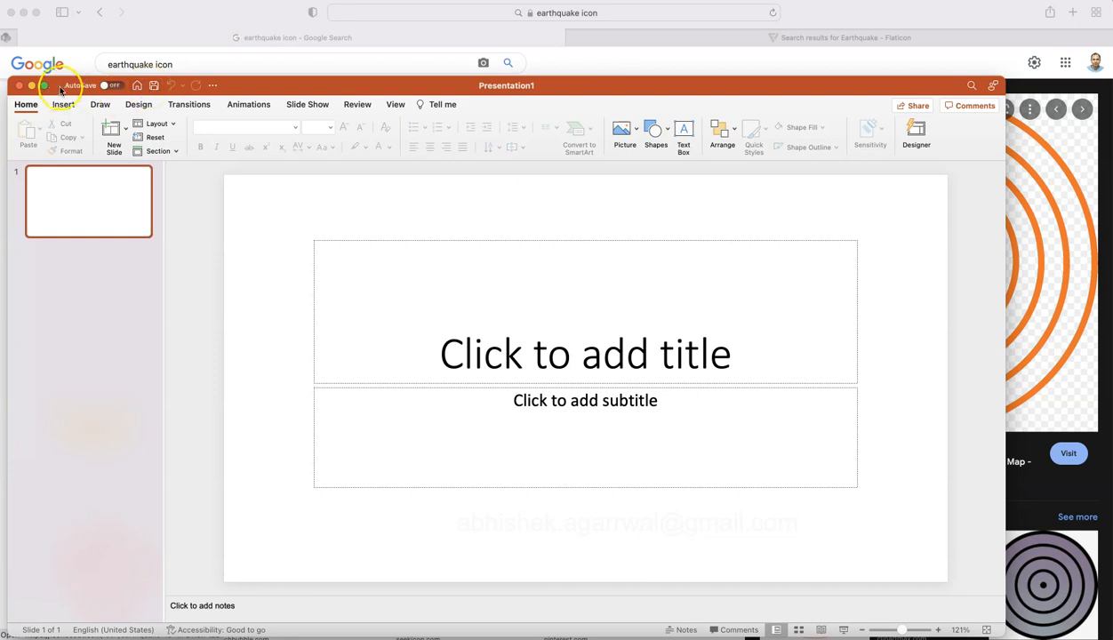
click(46, 86)
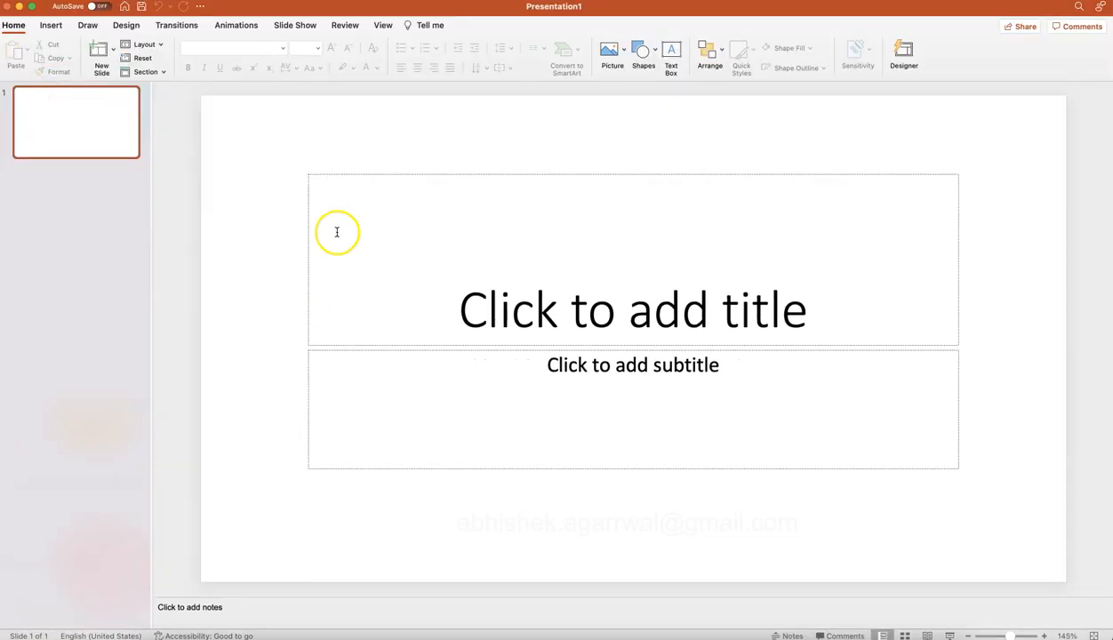
Delete the title and subtitle placeholders from the slide and open the choice of shapes for an oval.
click(366, 176)
key(Delete)
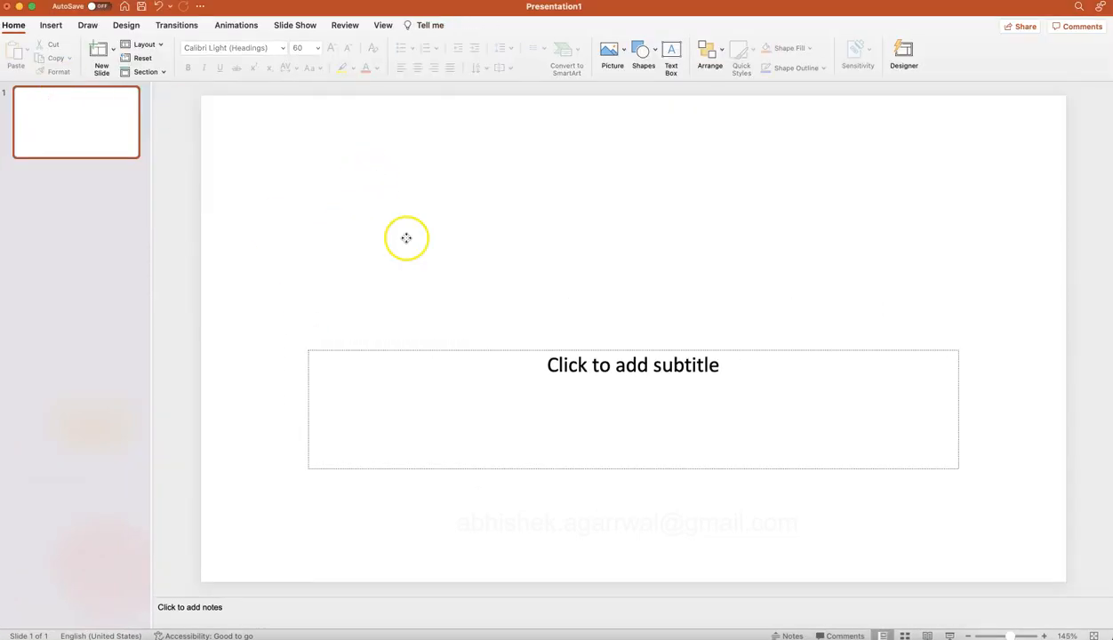
click(461, 350)
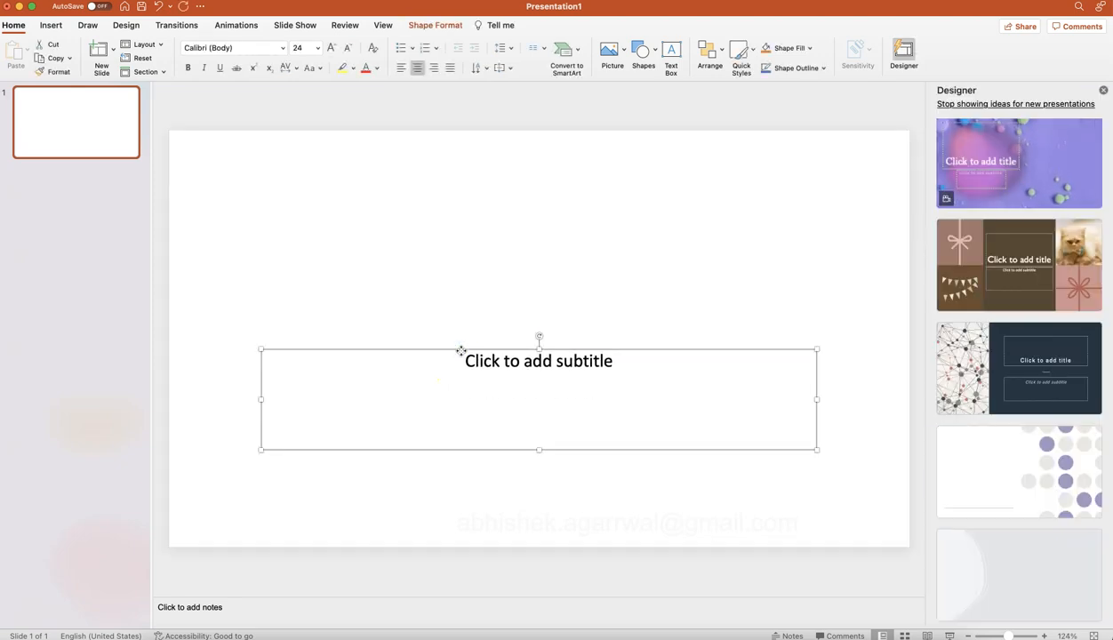
key(Delete)
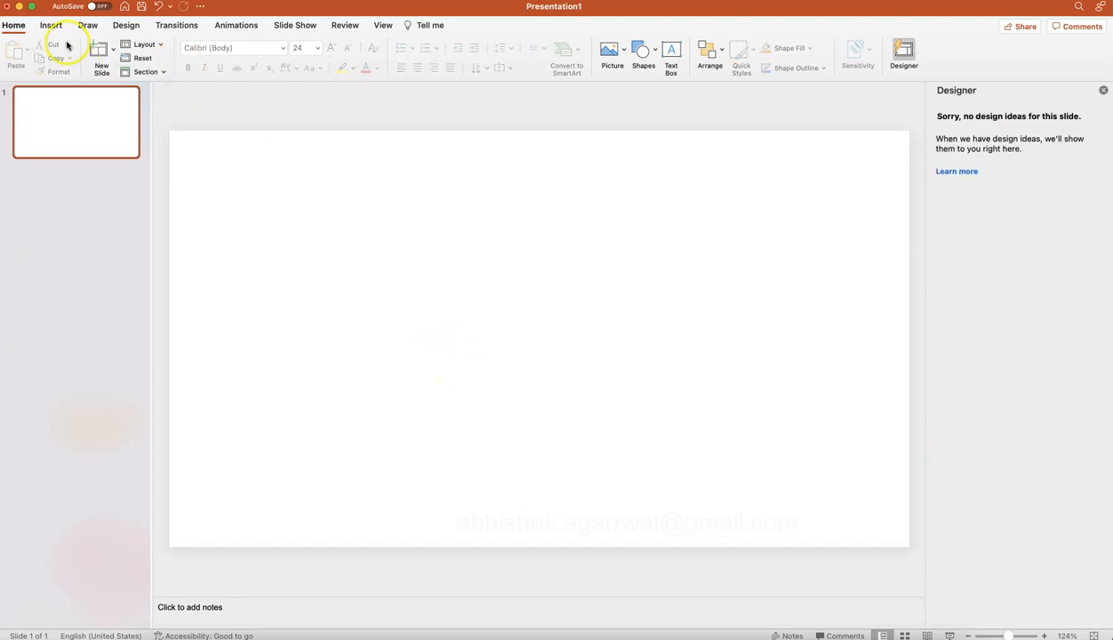
click(641, 52)
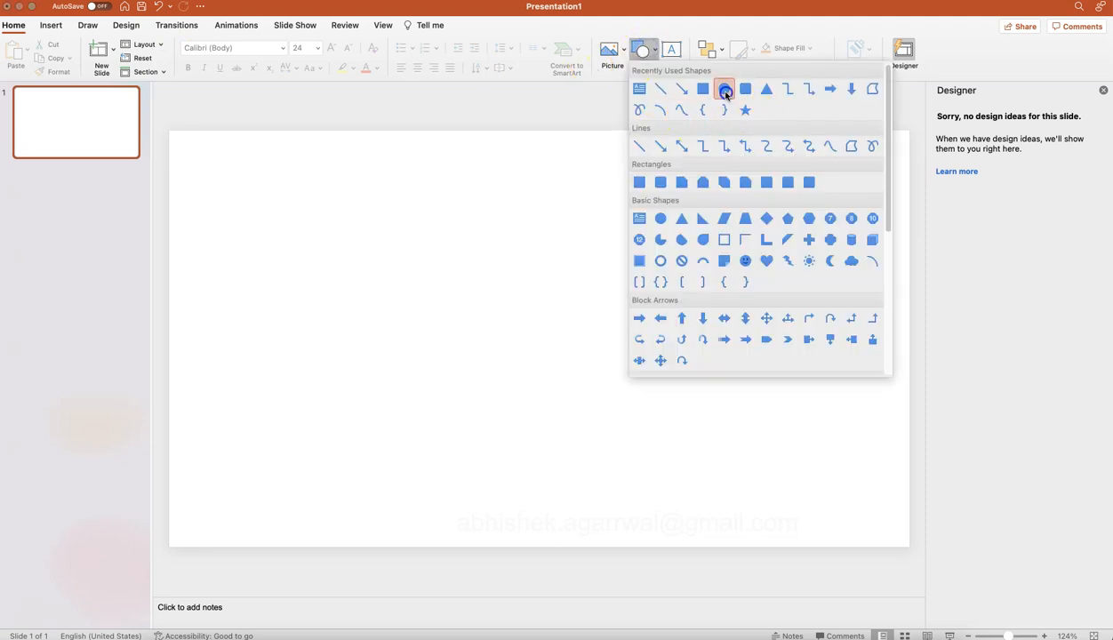
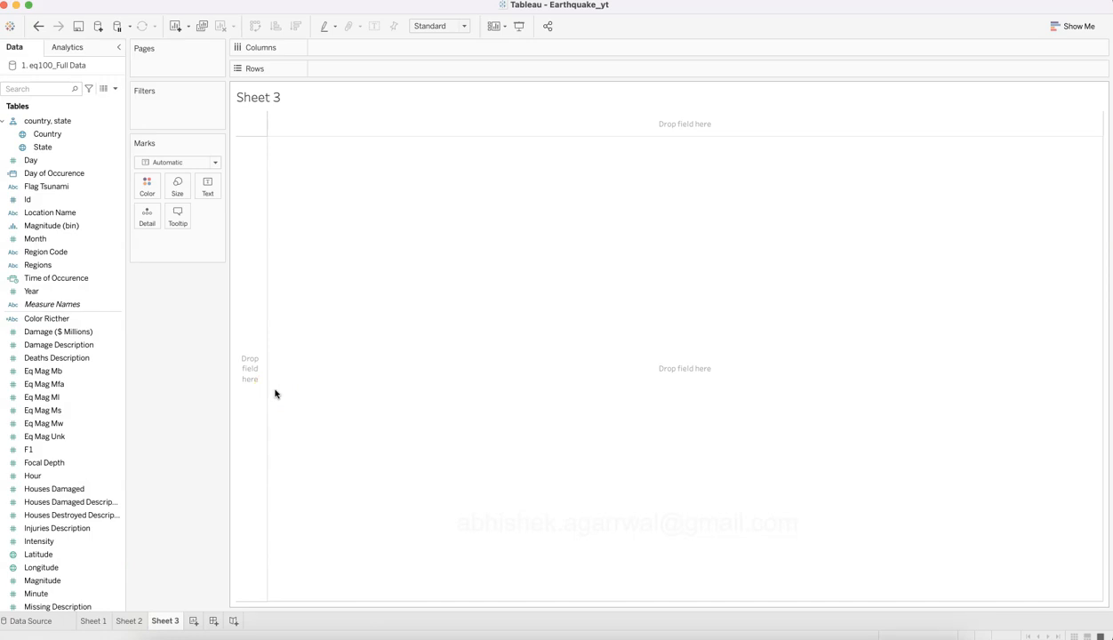
Switch to the 1. Earthquakes of 100 Years workbook, open the dashboard's earthquake map sheet, and shrink its Columns and Rows shelves.
key(super+Tab)
key(super+Tab)
key(super+Tab)
key(super+Tab)
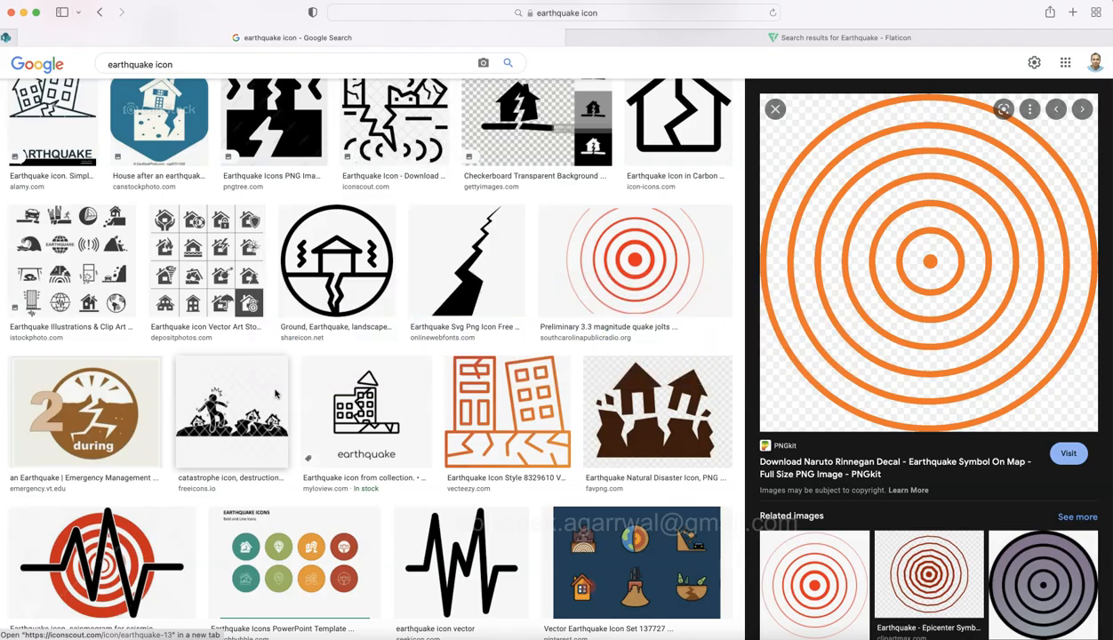
click(609, 637)
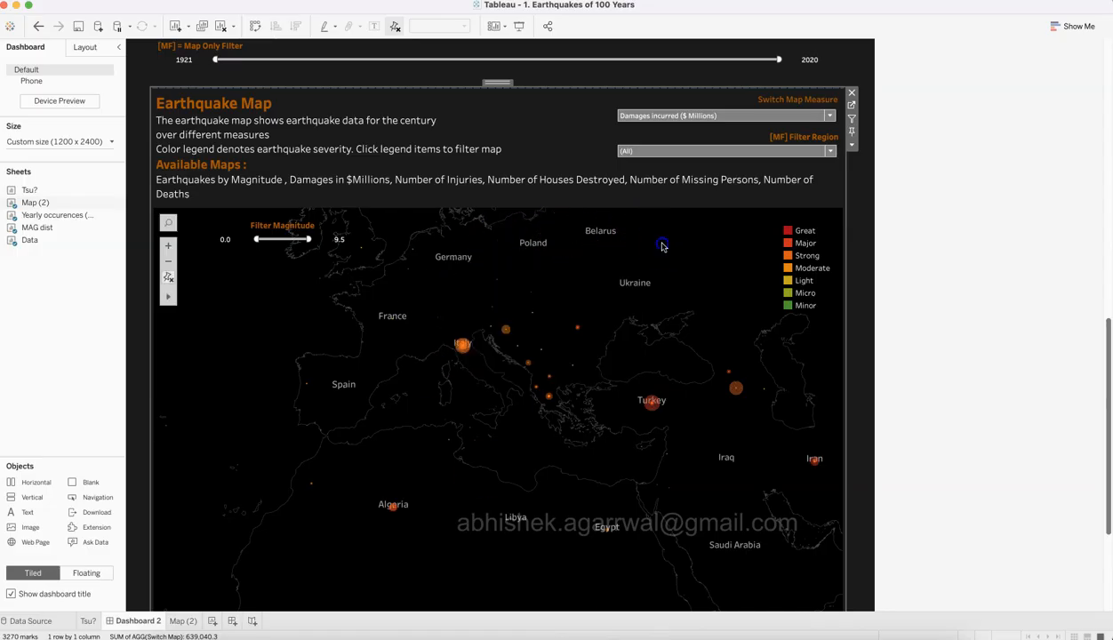
click(561, 308)
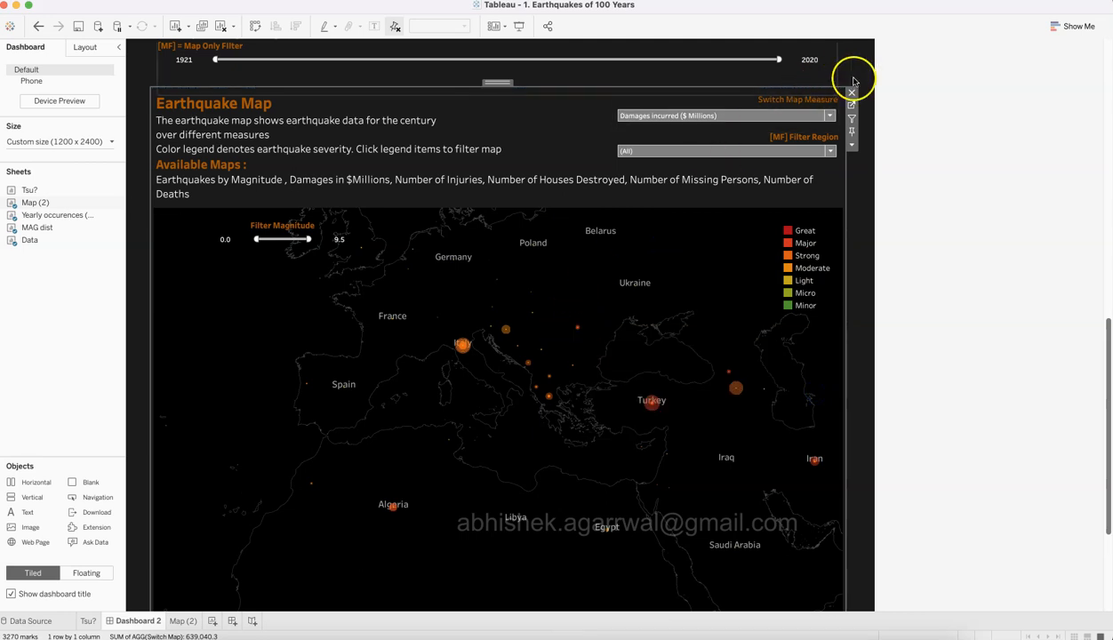
click(852, 105)
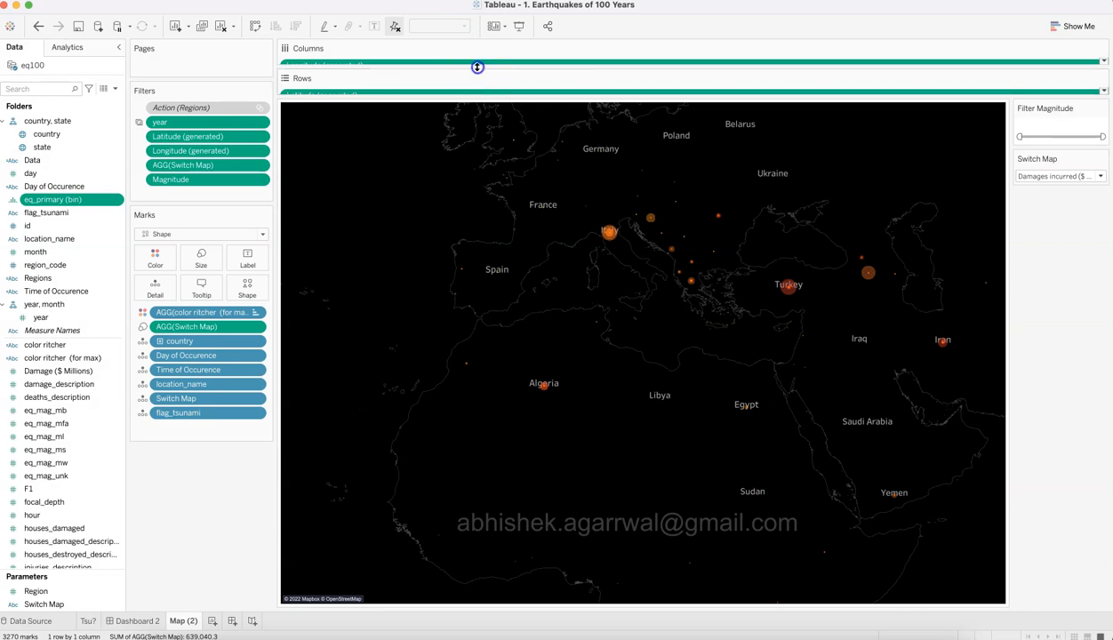
drag(475, 65, 484, 52)
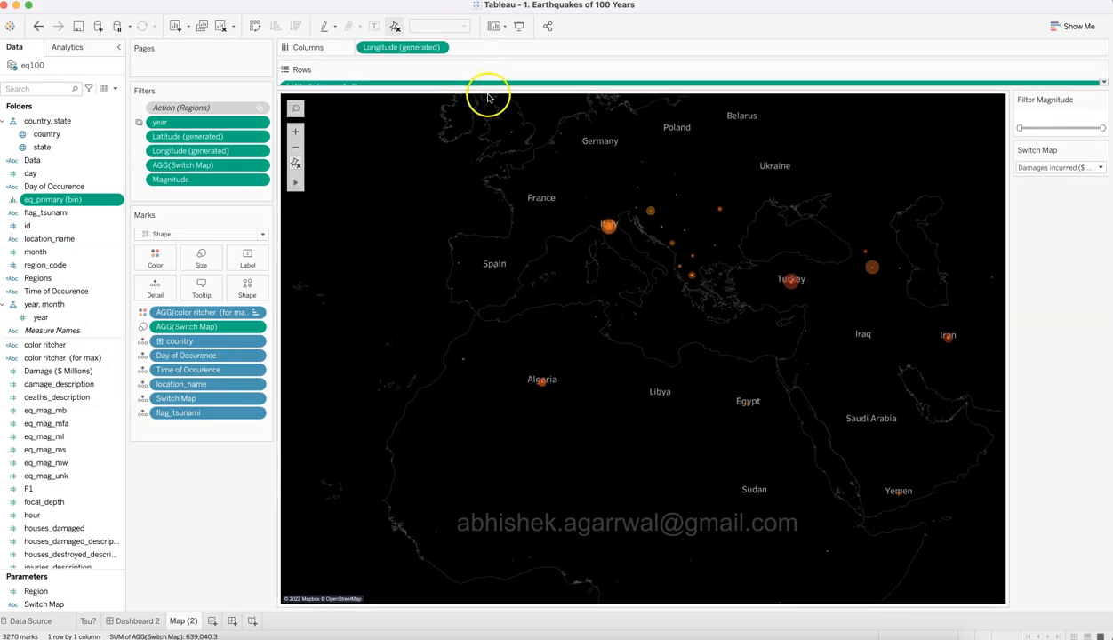
drag(489, 82, 493, 77)
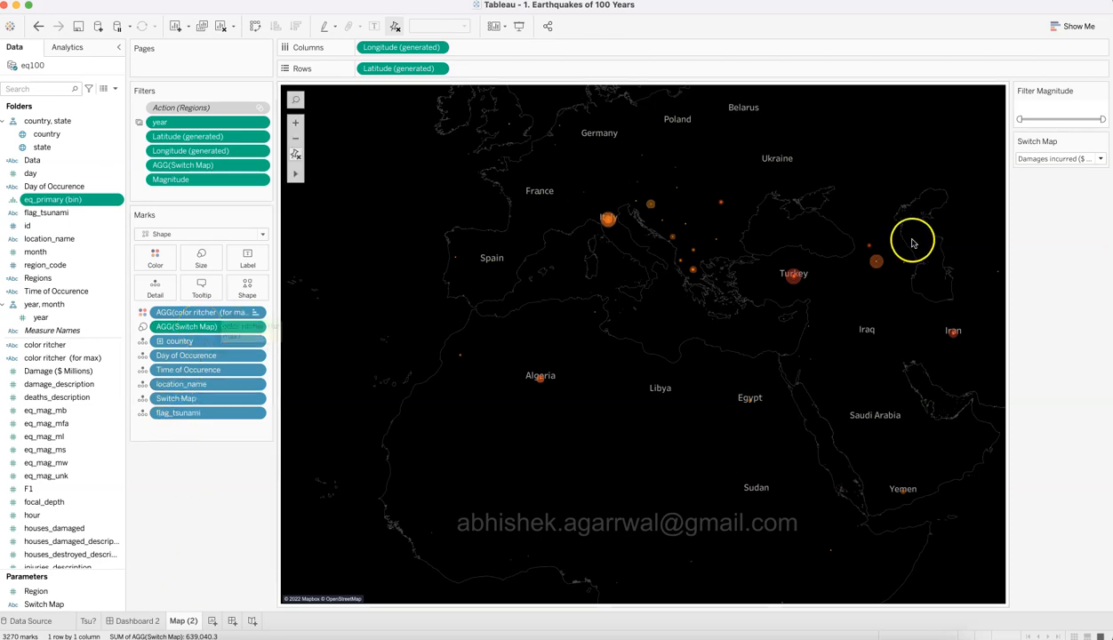
Examine how the reference map changes across the Switch Map measures for damages, deaths, houses destroyed, injuries, magnitude and missing persons.
click(1072, 160)
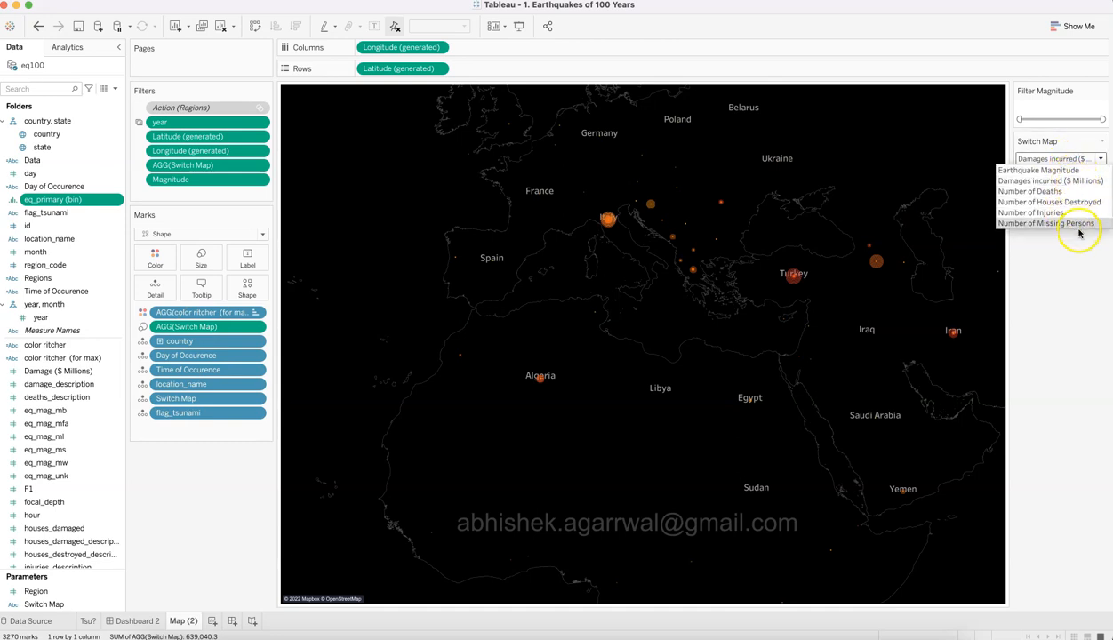
click(1074, 182)
click(1074, 160)
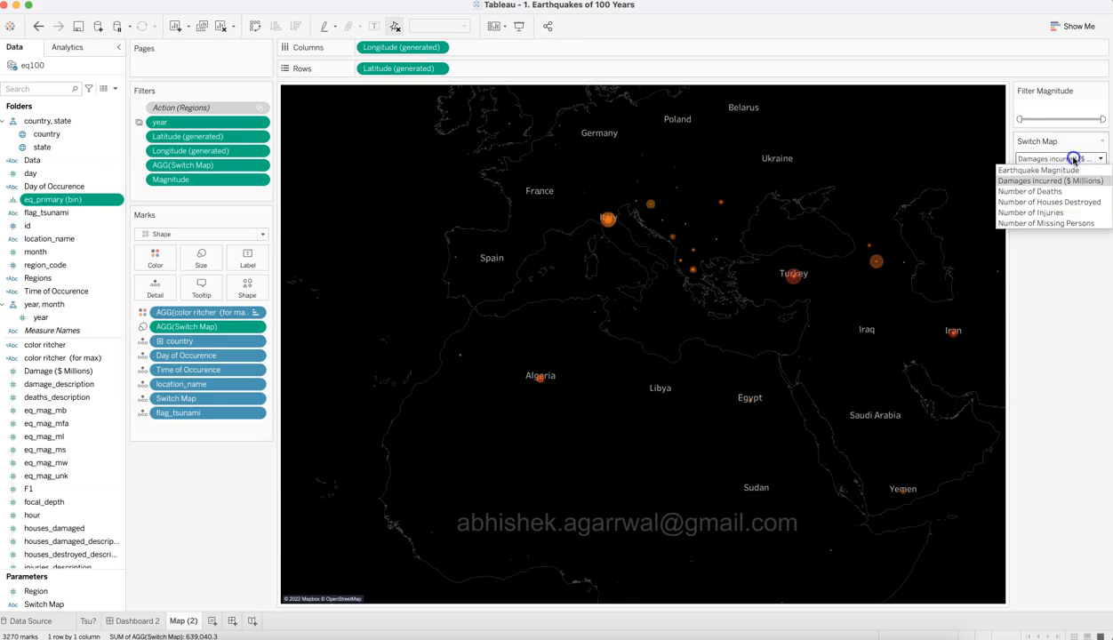
click(1063, 191)
click(1065, 162)
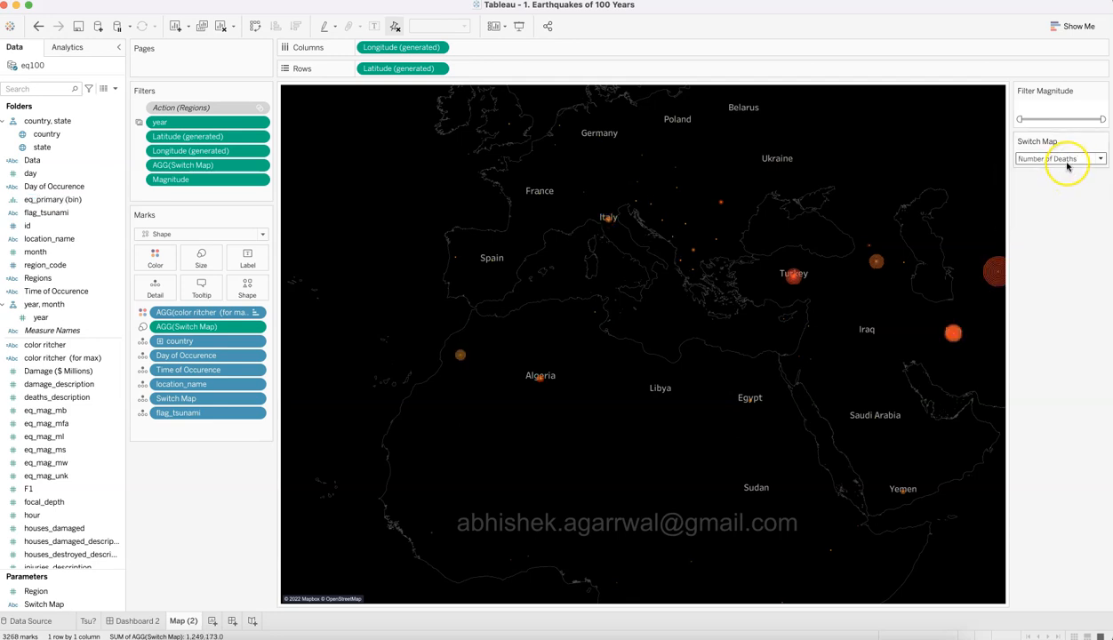
click(1063, 201)
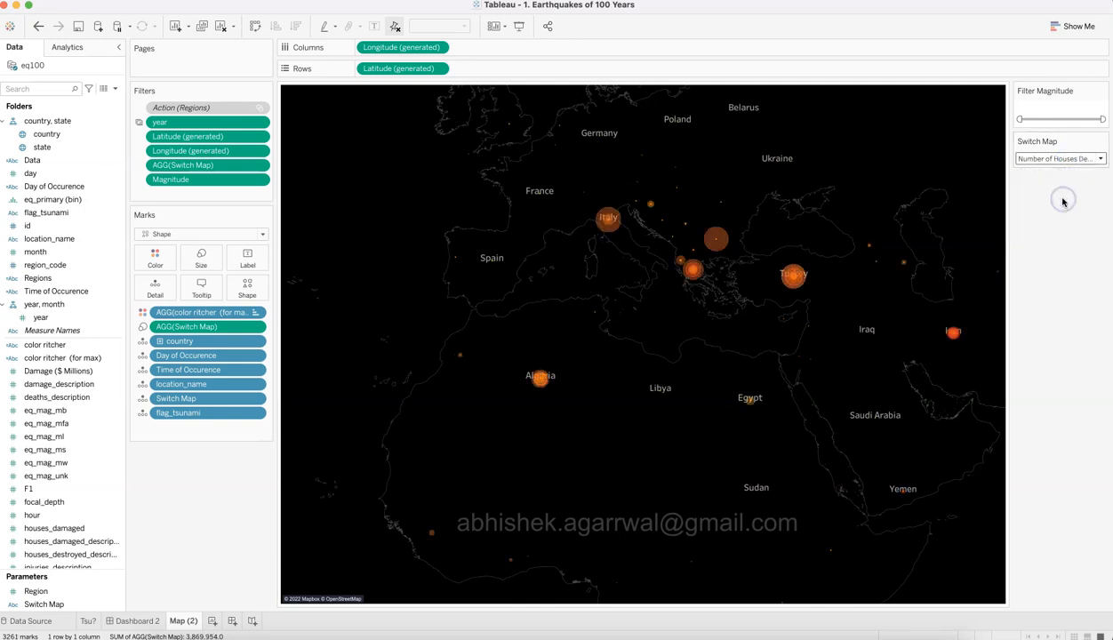
click(1056, 160)
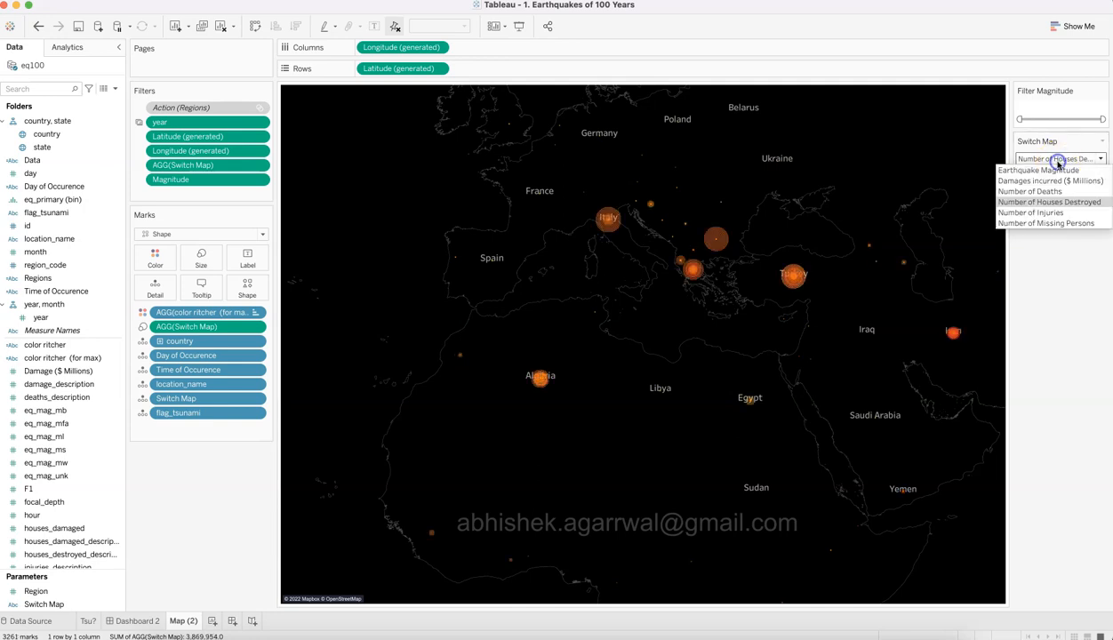
click(1055, 213)
click(1058, 160)
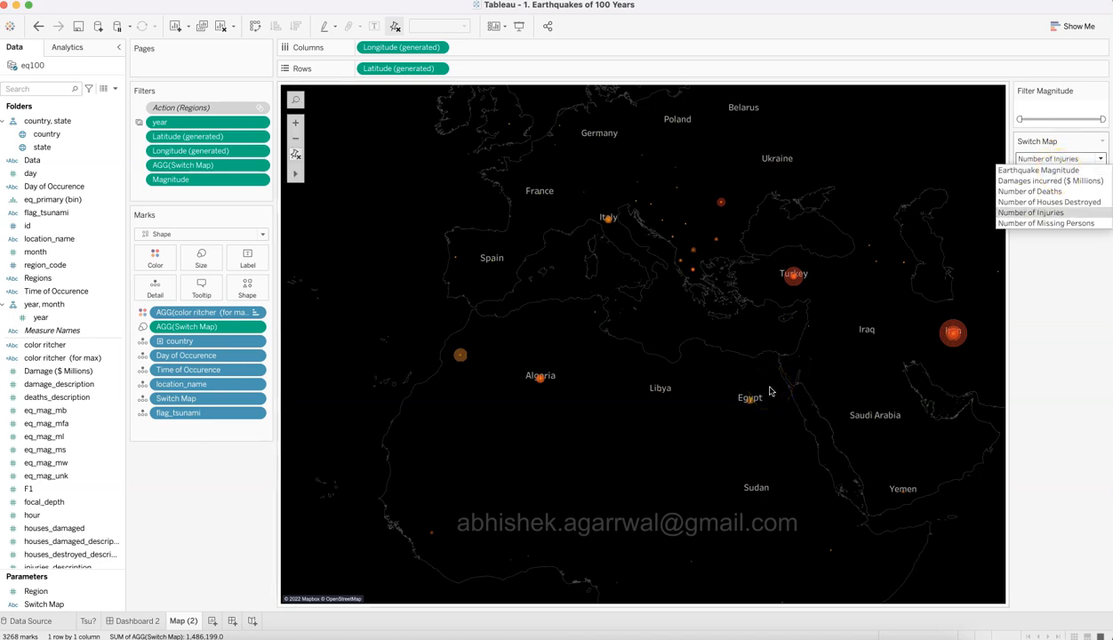
click(1071, 172)
click(1072, 160)
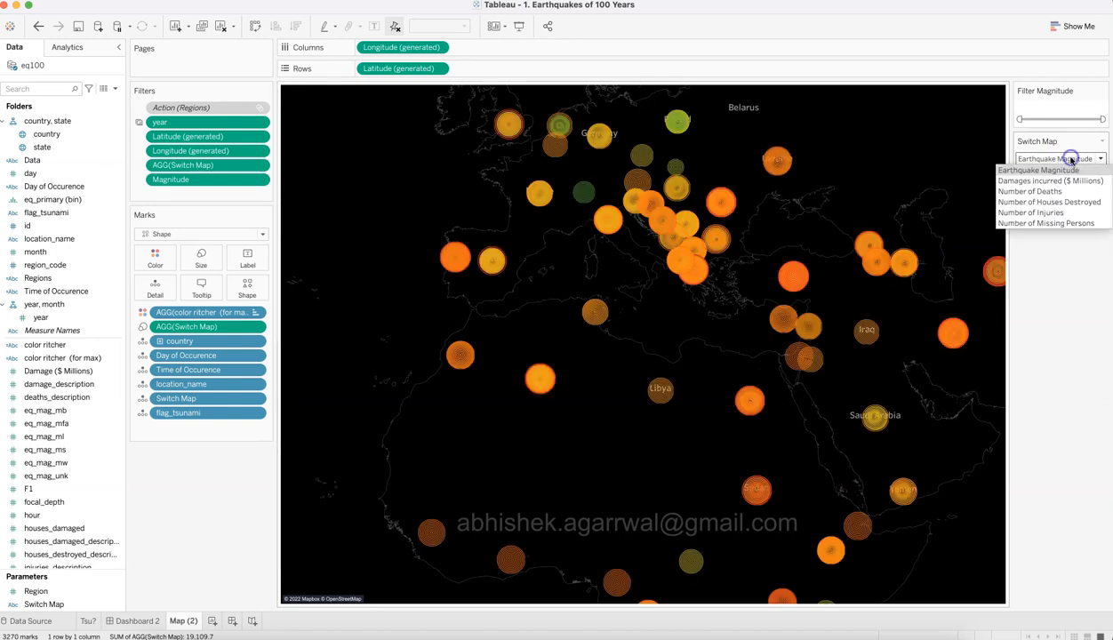
click(1071, 225)
click(807, 343)
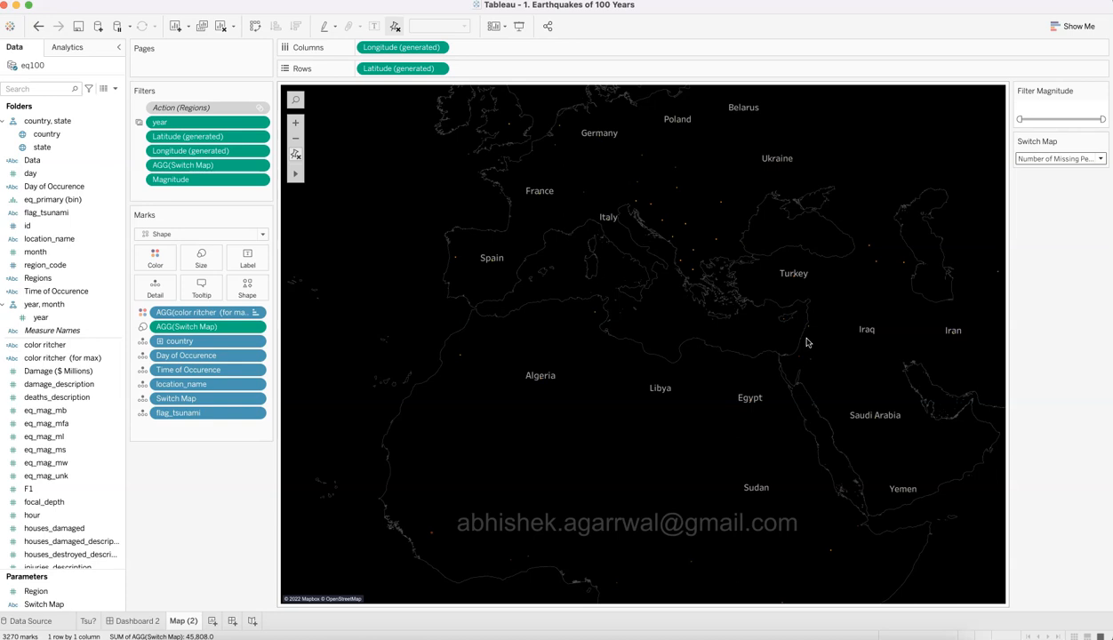
Return to the Earthquake_yt workbook and set up a new String parameter named Switch Map that allows a list of values.
click(304, 448)
key(super+Tab)
mouse_move(345, 254)
mouse_down()
mouse_move(322, 184)
mouse_move(269, 306)
mouse_up()
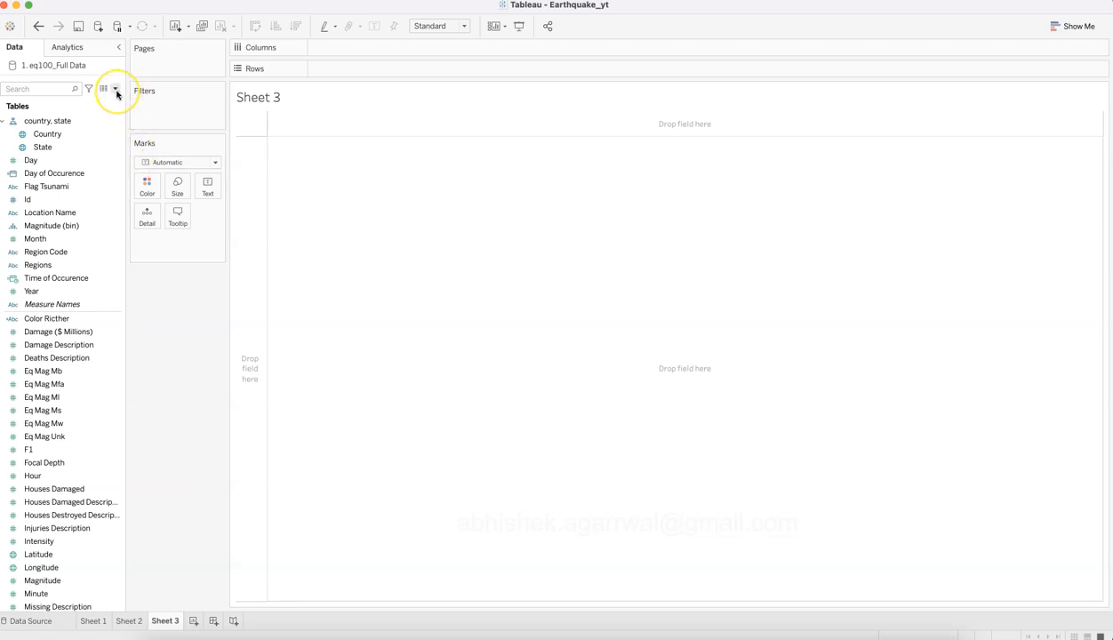
click(116, 94)
click(103, 114)
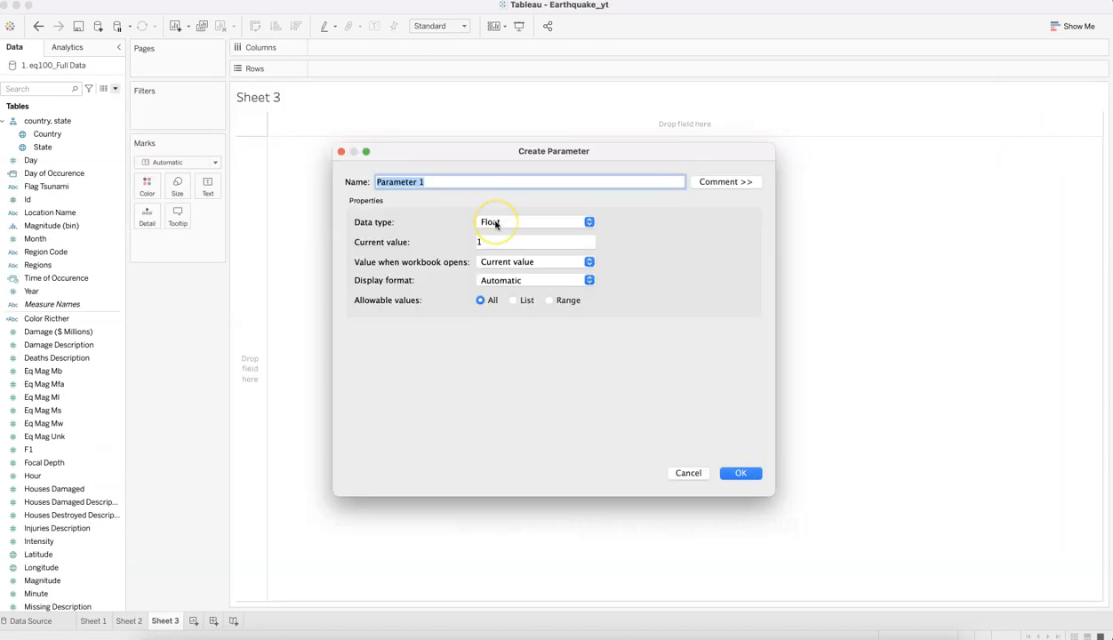
text(Switch Map)
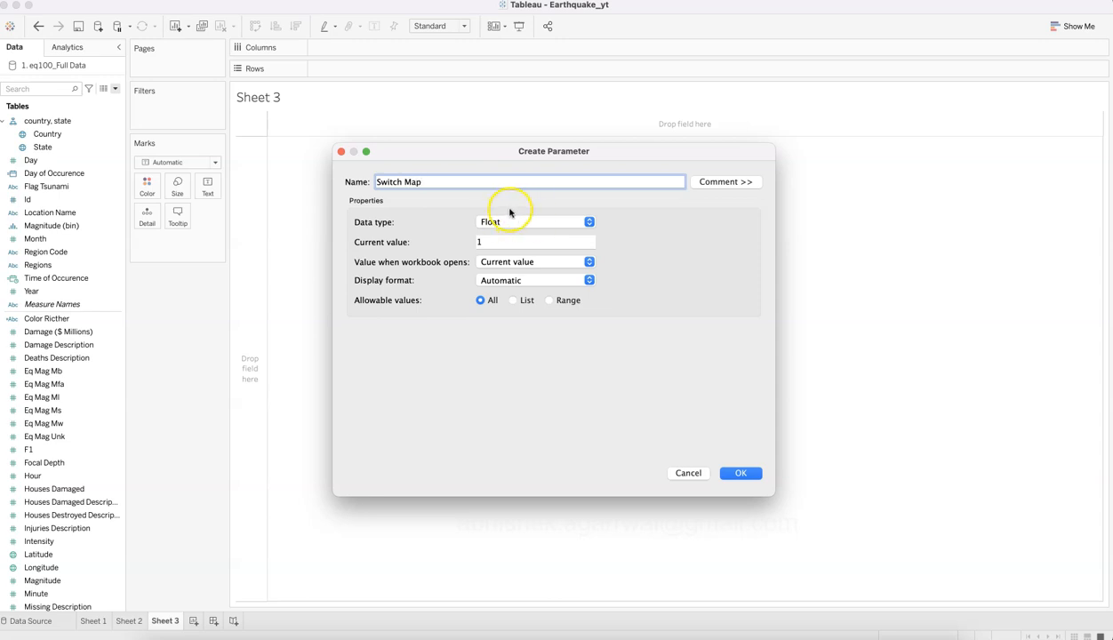
click(519, 223)
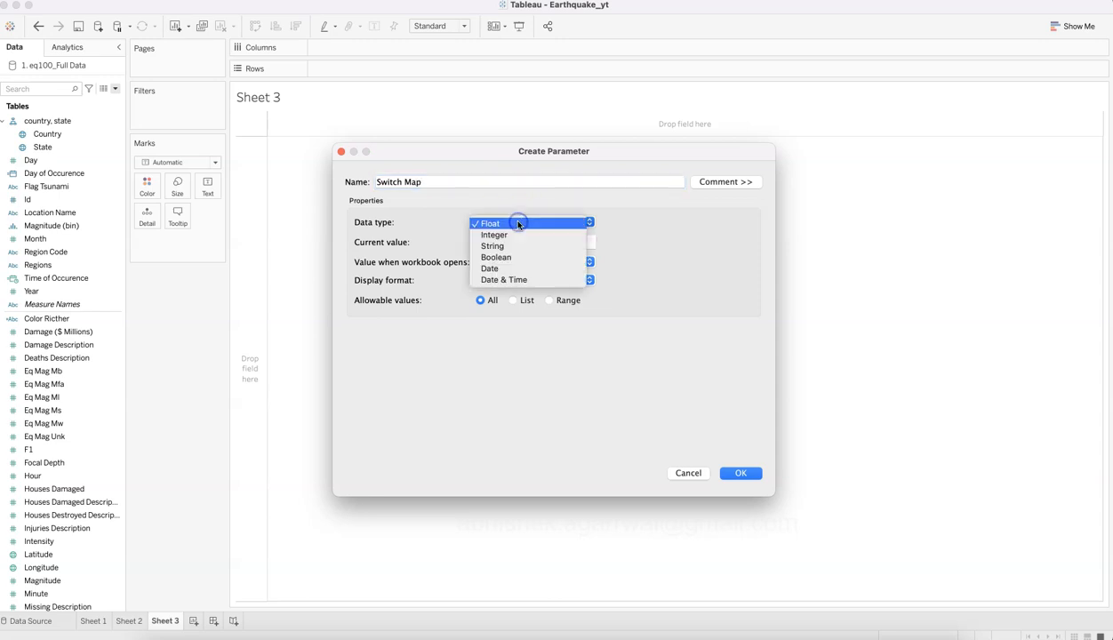
click(522, 246)
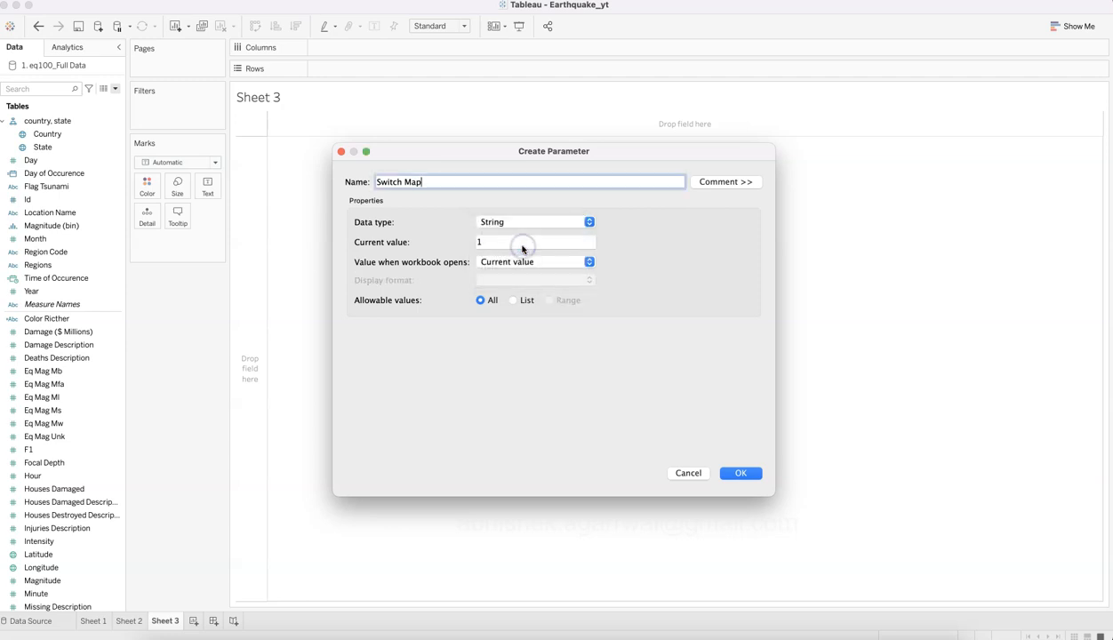
click(522, 261)
click(521, 279)
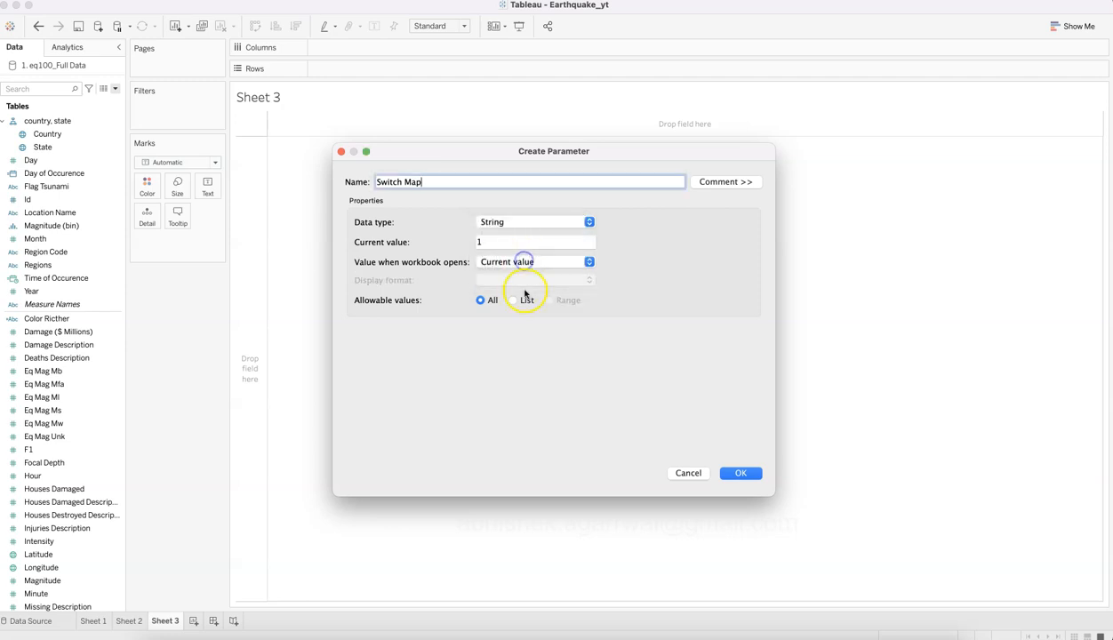
click(516, 301)
Check the Switch Map options in the reference workbook and add Earthquake Magnitude as the parameter's first list value.
click(454, 368)
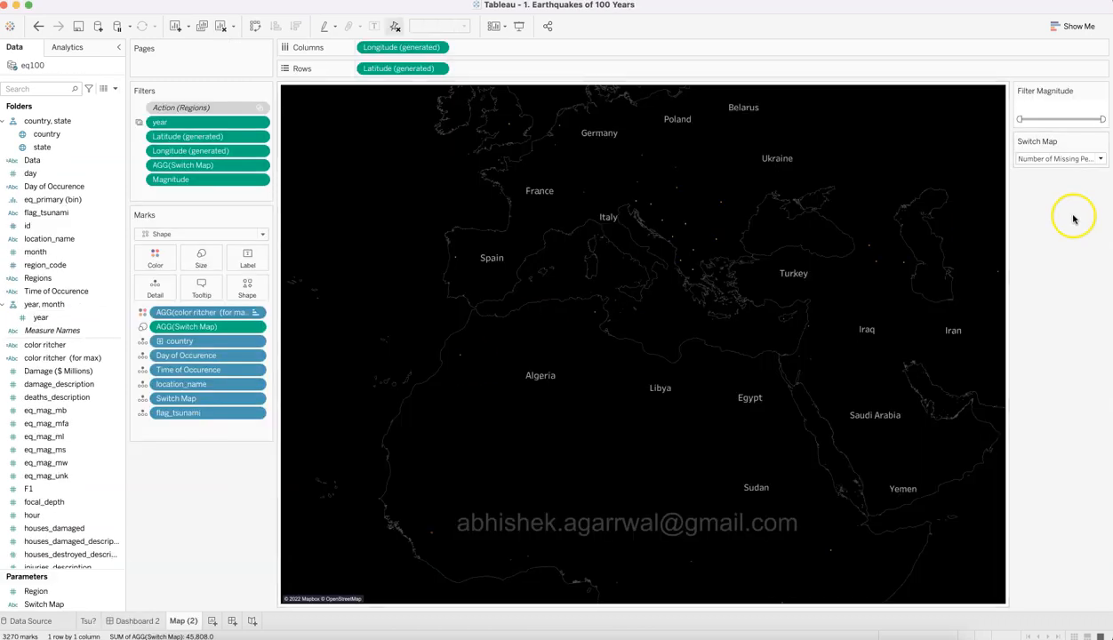
click(1072, 158)
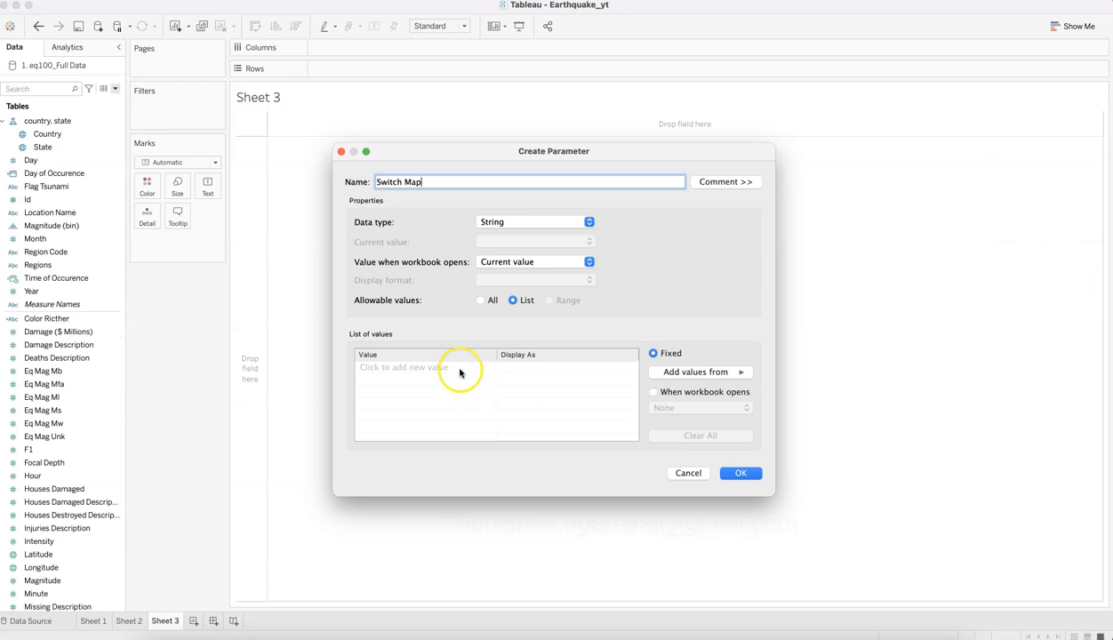
click(460, 373)
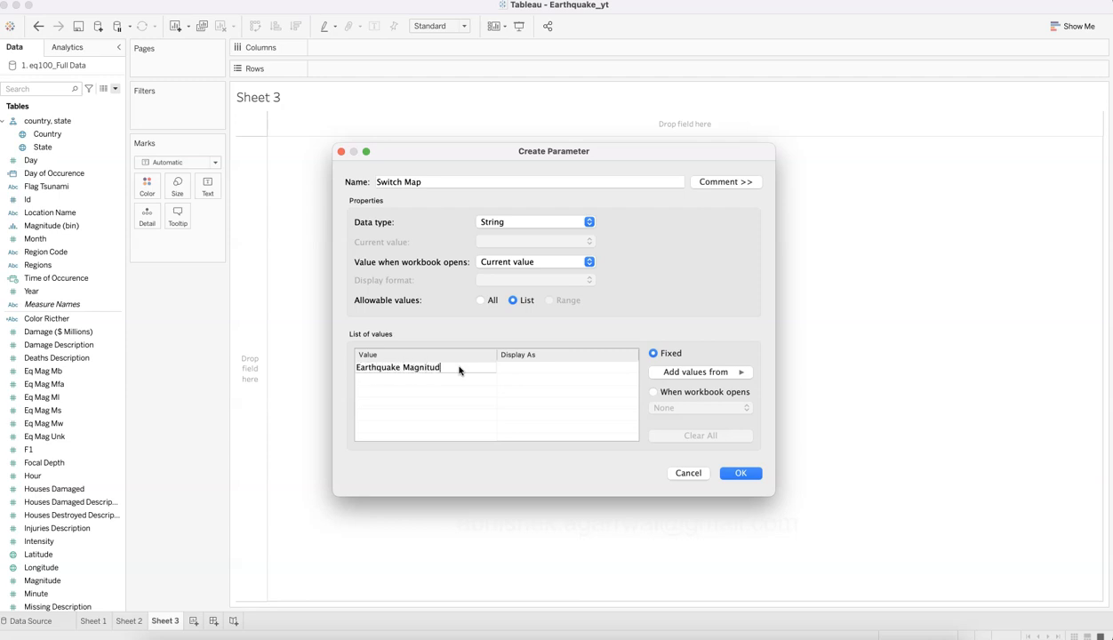
key(Tab)
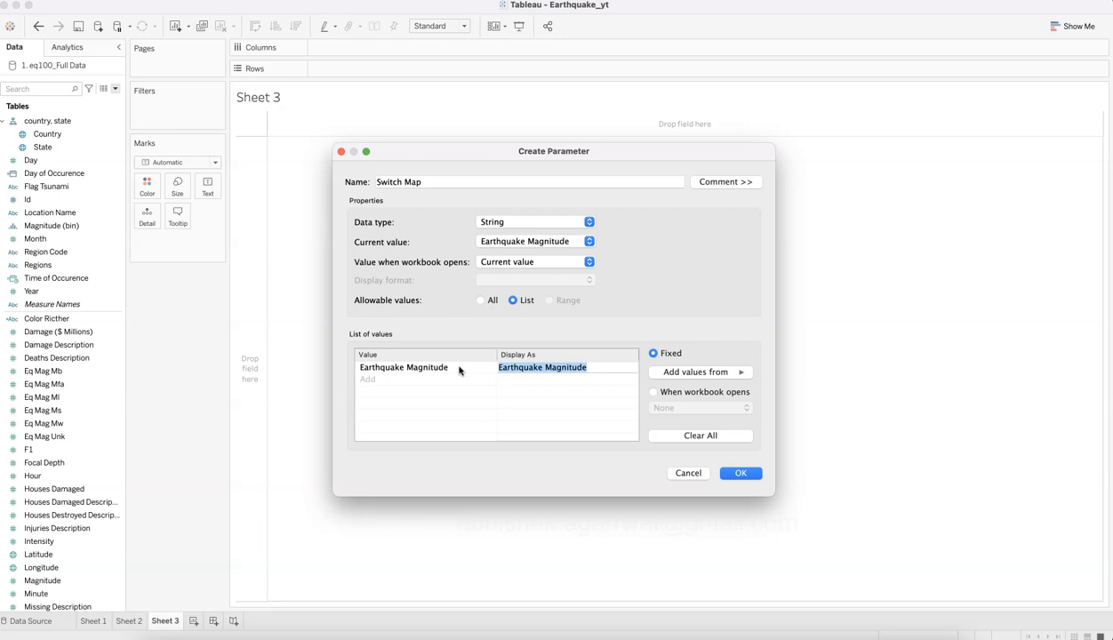
Shorten the first list value of the Switch Map parameter to Magnitude.
click(454, 368)
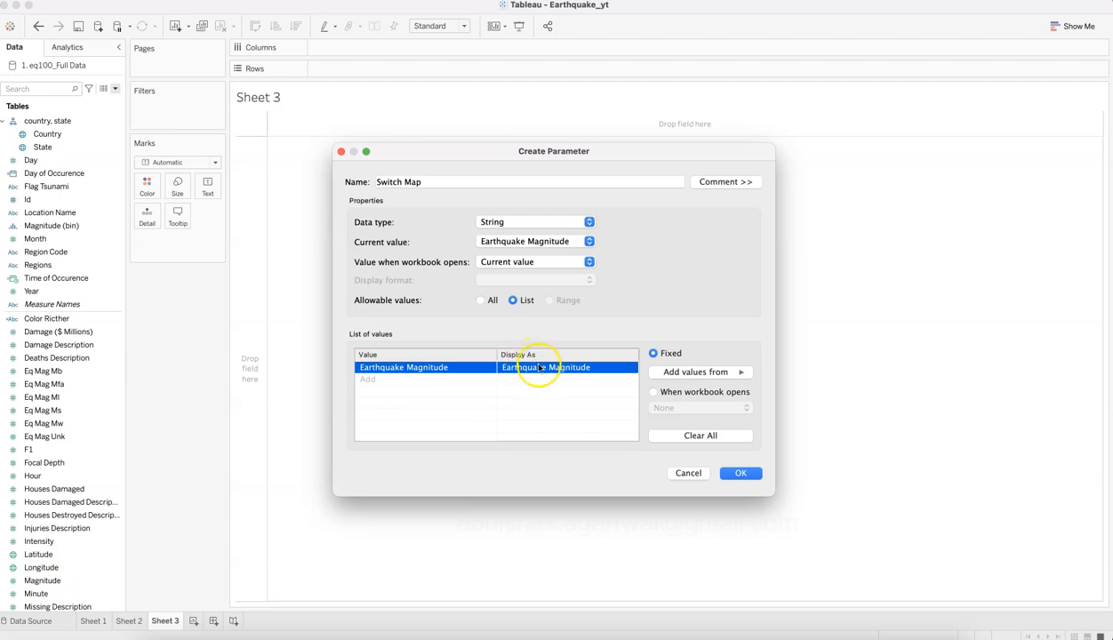
click(408, 368)
click(407, 368)
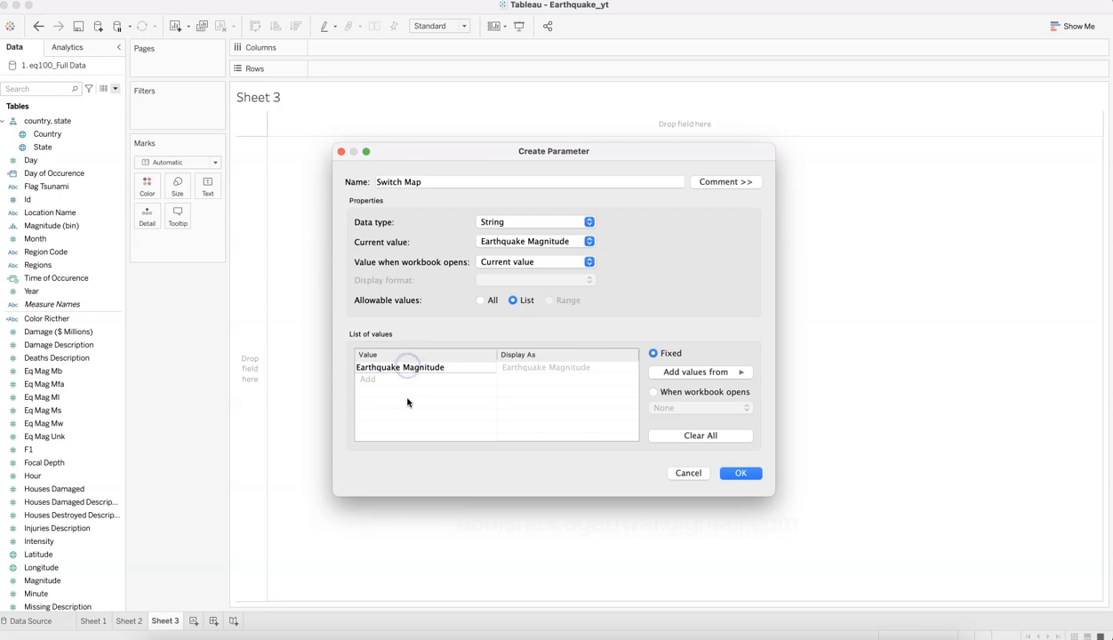
key(BackSpace)
key(BackSpace)
key(BackSpace)
key(BackSpace)
key(BackSpace)
key(BackSpace)
key(BackSpace)
key(BackSpace)
key(BackSpace)
key(BackSpace)
key(BackSpace)
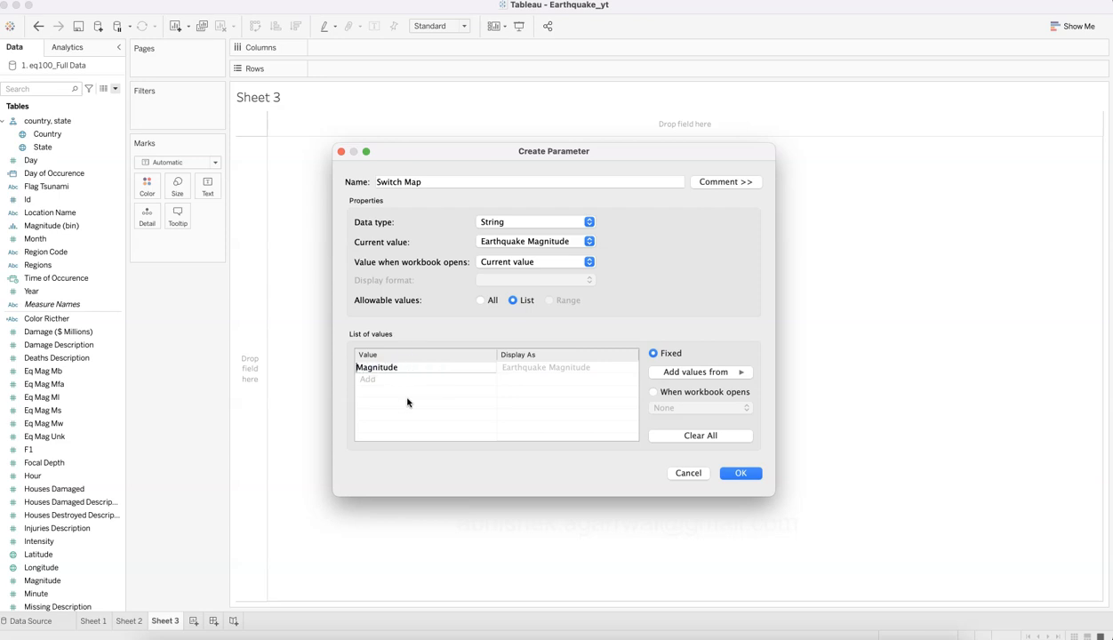
key(Tab)
Recheck the reference workbook's Switch Map options and set the Magnitude value's display name to Earthquake Magnitude.
click(500, 369)
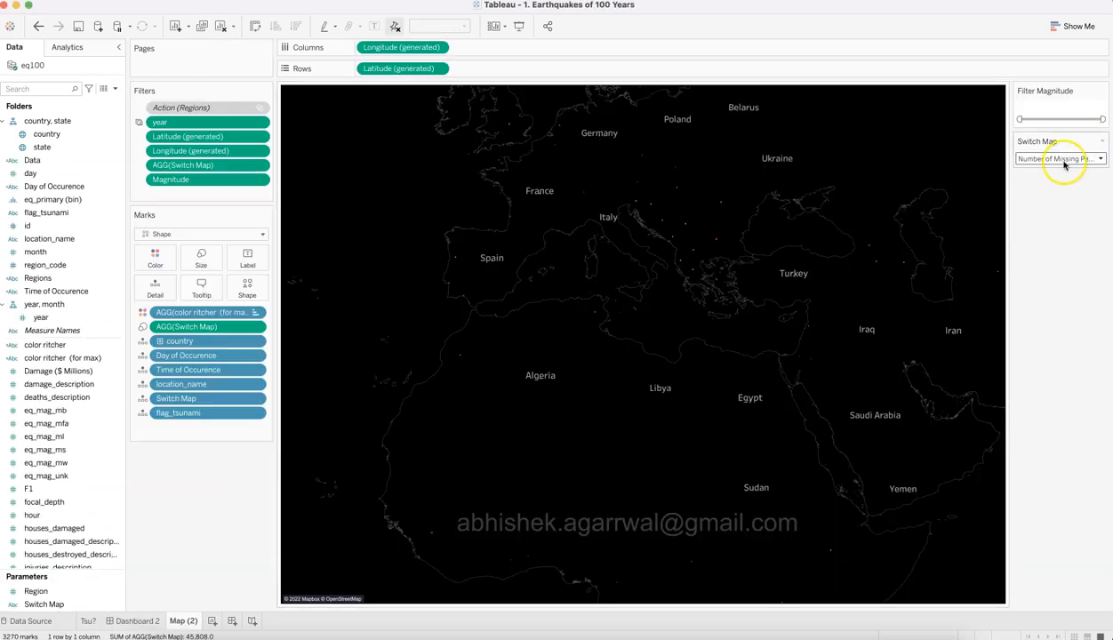
click(1062, 159)
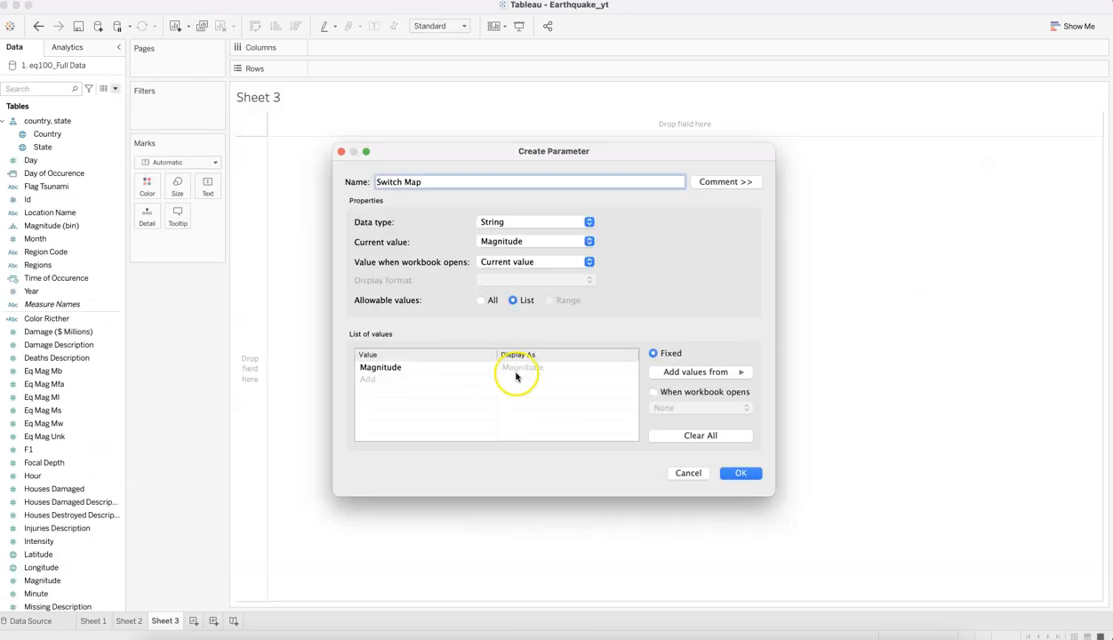
click(516, 376)
click(516, 372)
key(Right)
click(517, 368)
key(Left)
text(Earthquake)
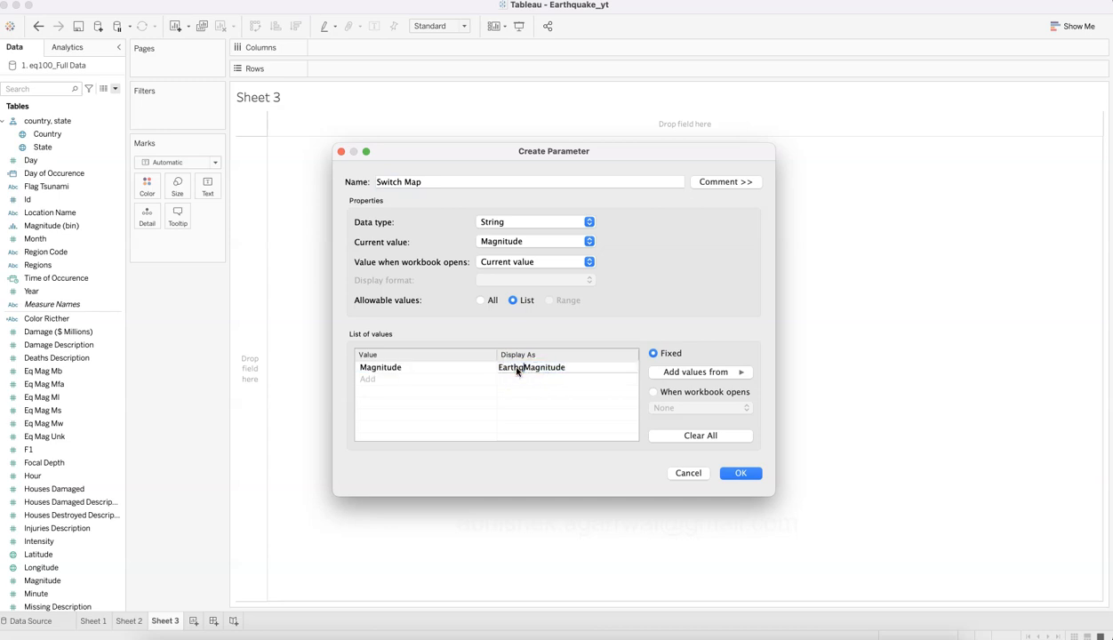
Add the list value Damage ($ Millions) to the Switch Map parameter with the display name Damages Incurred ($ Millions).
click(460, 387)
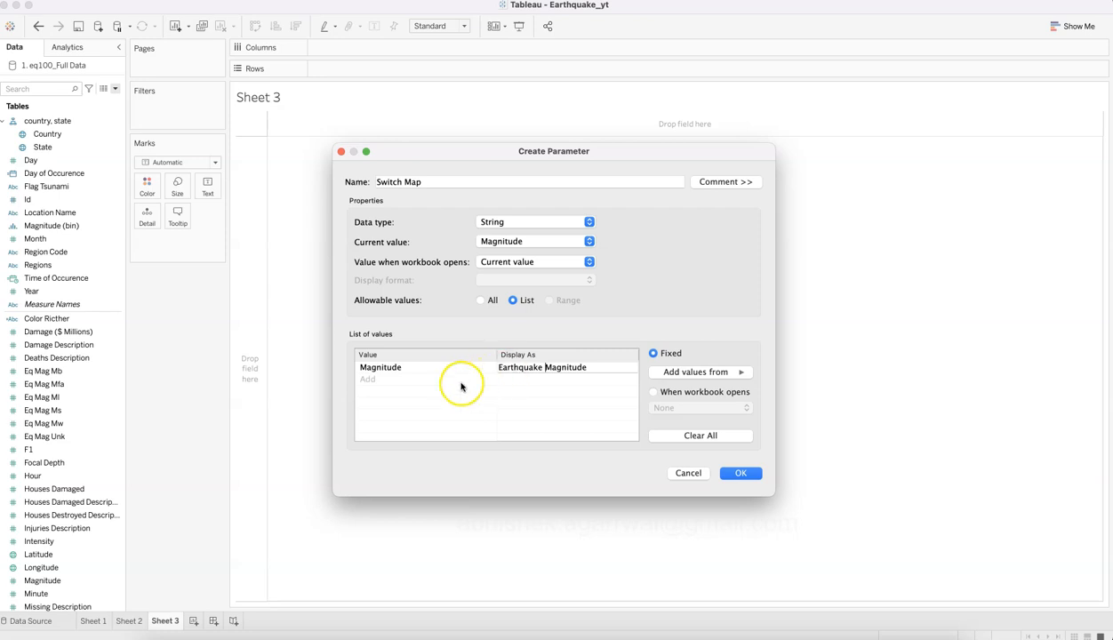
click(461, 387)
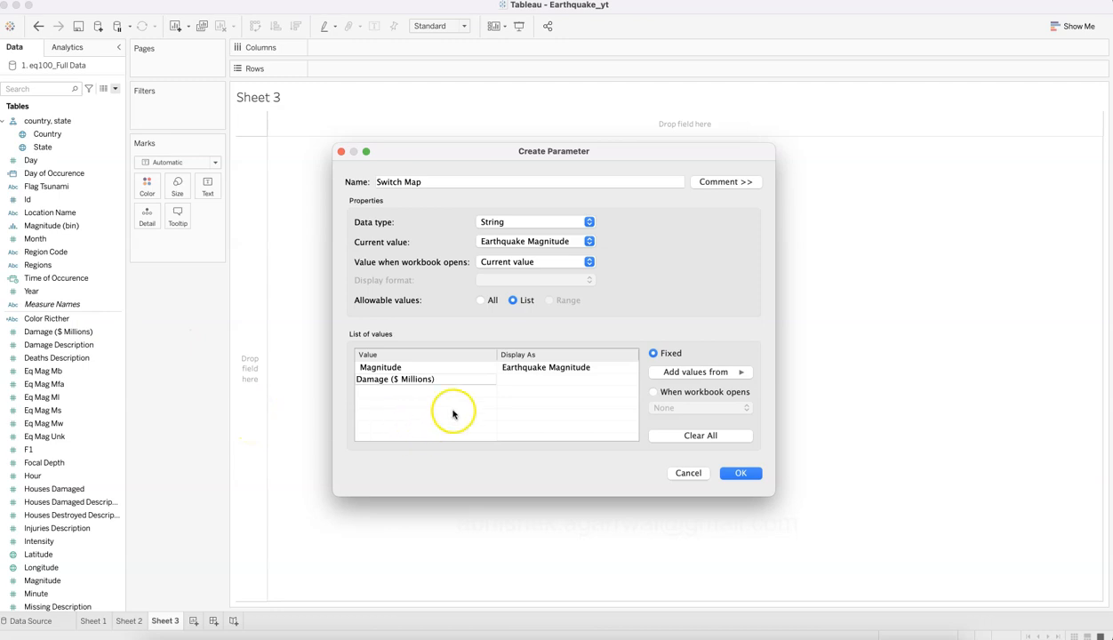
click(523, 380)
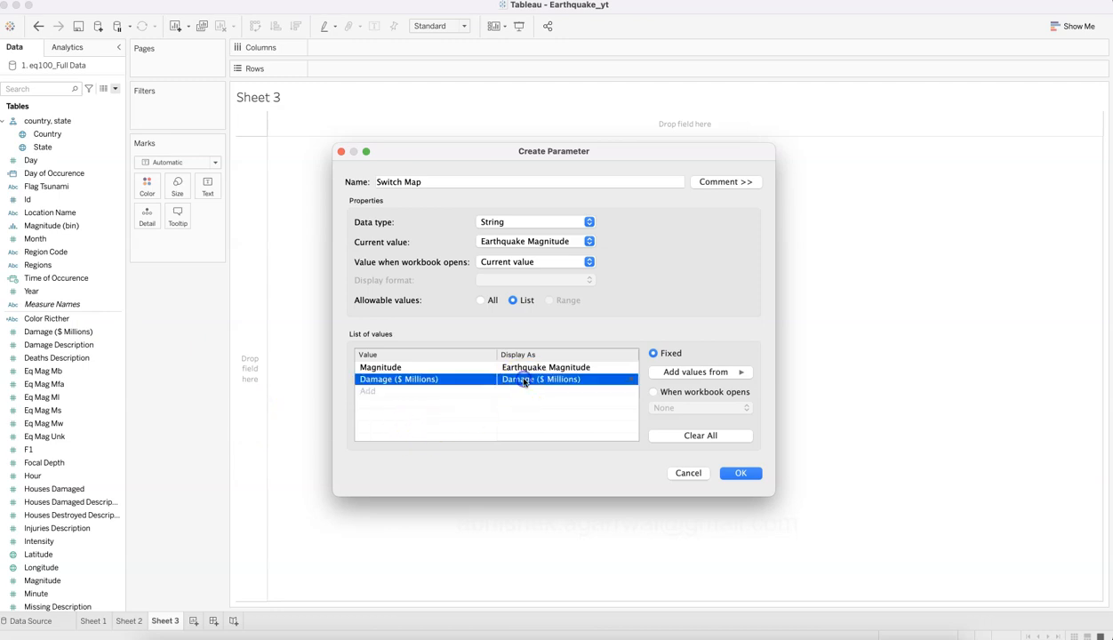
click(523, 380)
click(533, 379)
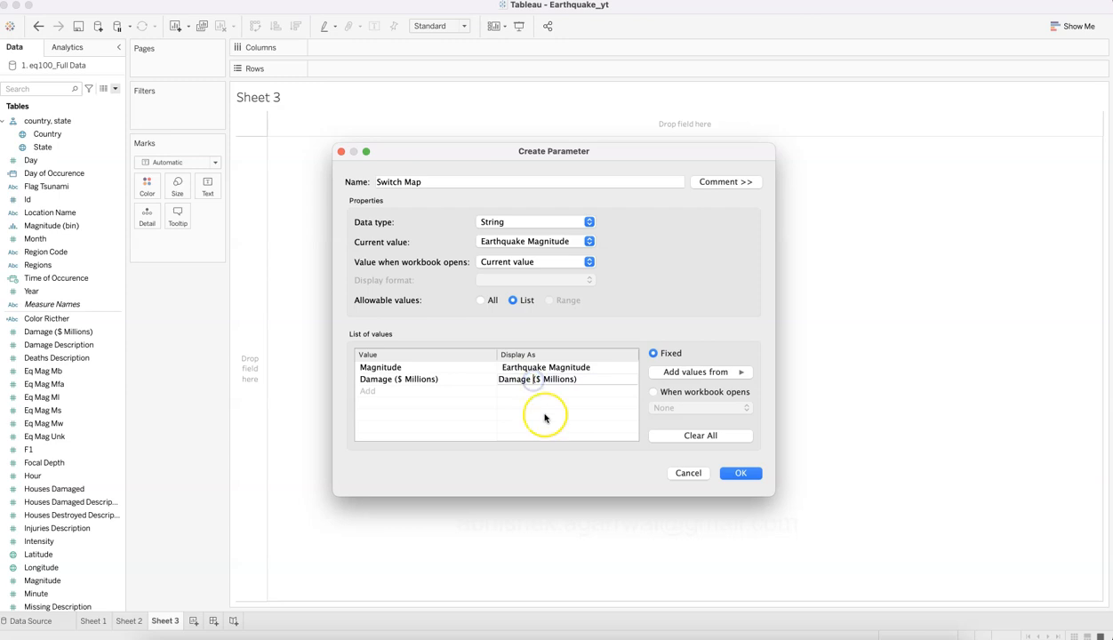
text(s Incurred)
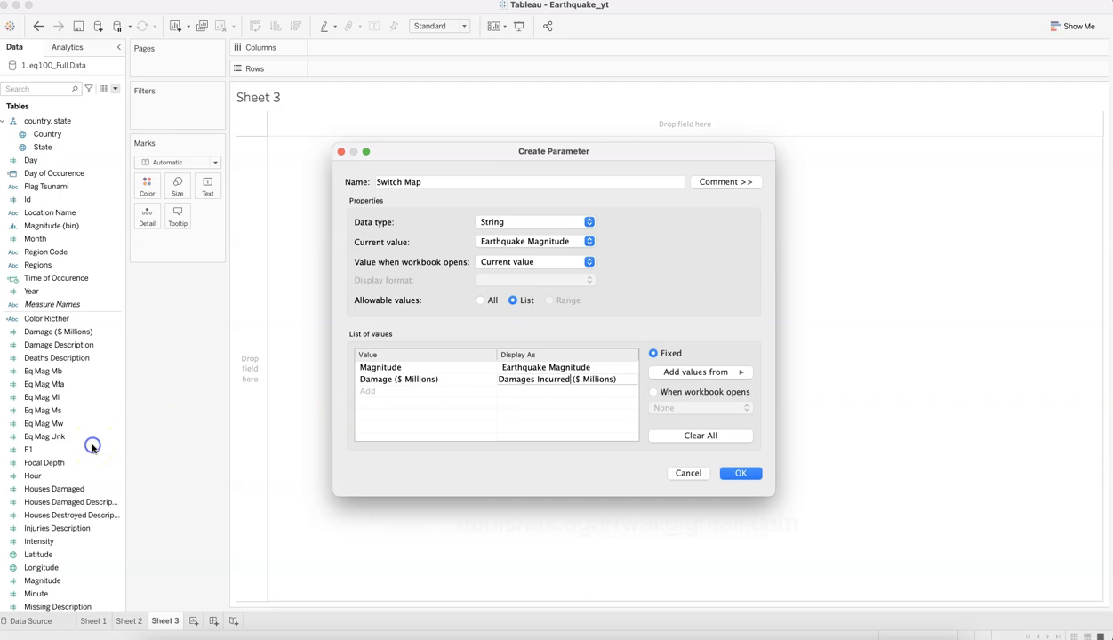
Add Number of Deaths and Number of Houses Destroyed to the parameter's list, keeping their default display names.
click(385, 391)
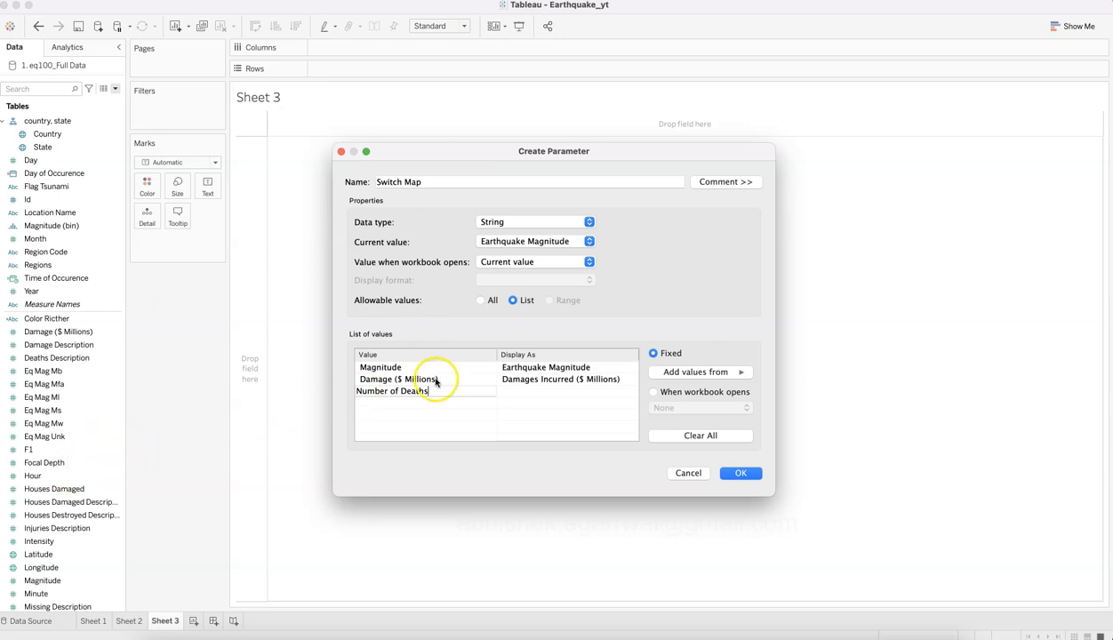
click(538, 395)
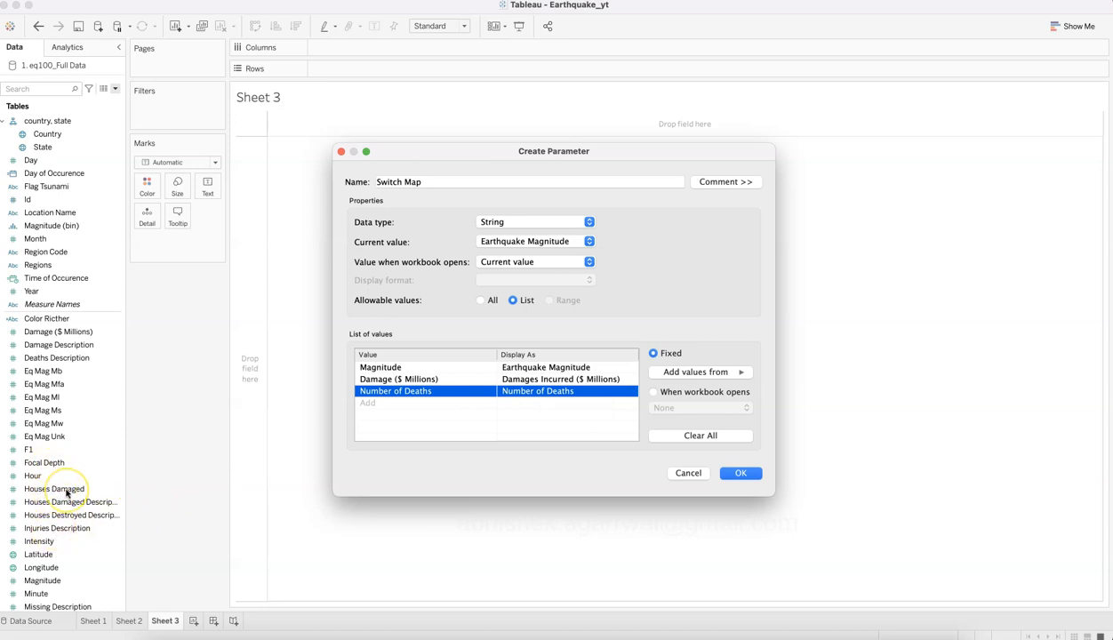
click(388, 402)
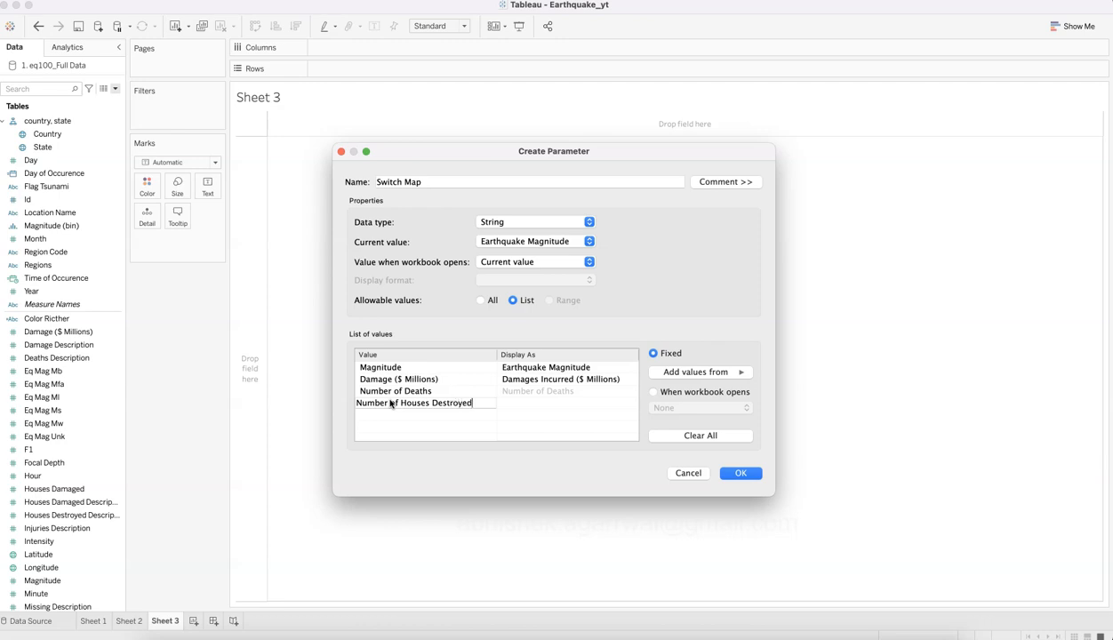
key(Return)
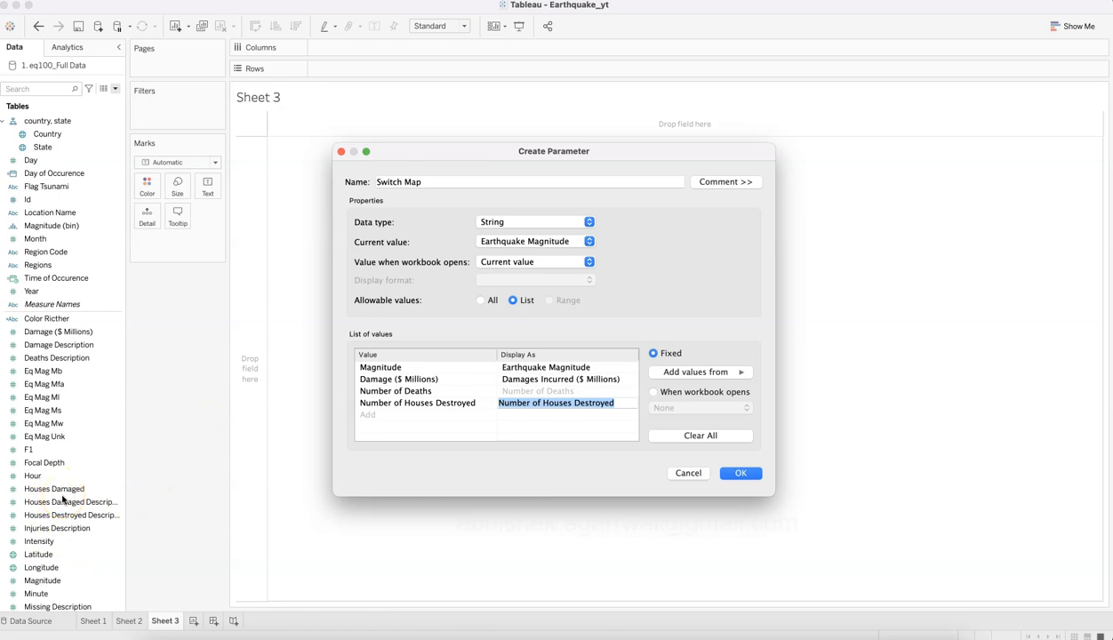
Add Number of Injuries and Number of Missing Person to the list and create the Switch Map parameter.
click(432, 415)
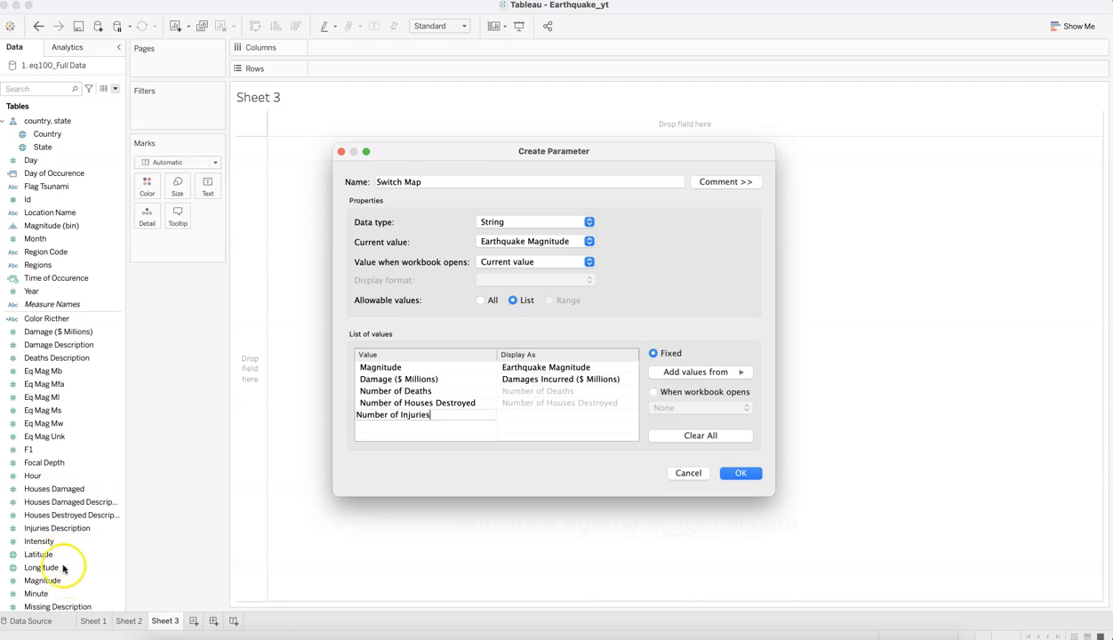
click(396, 426)
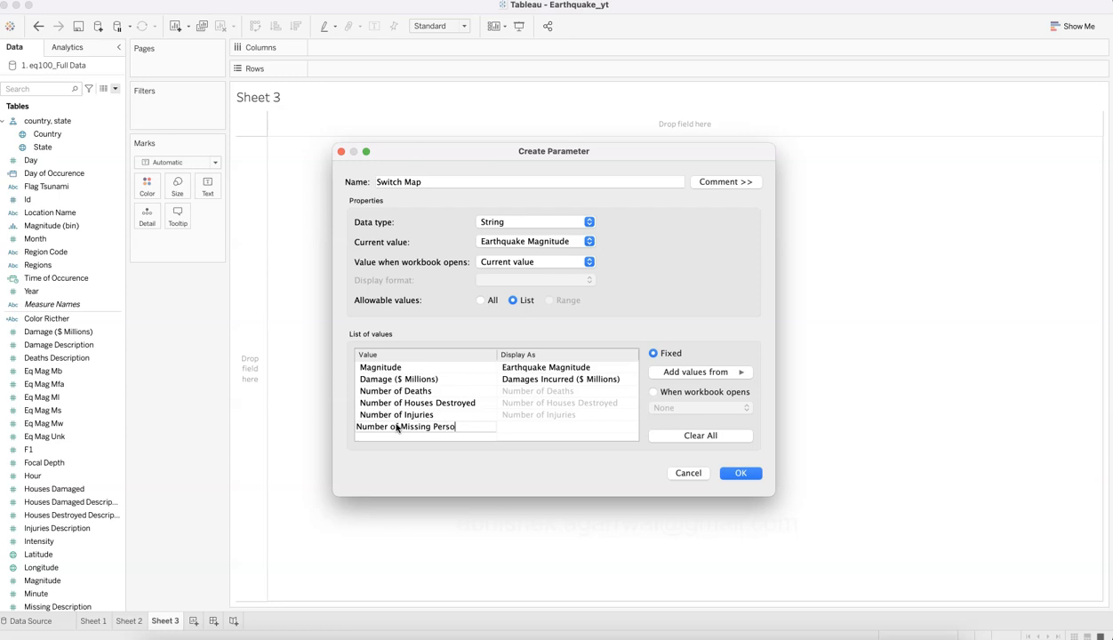
key(Tab)
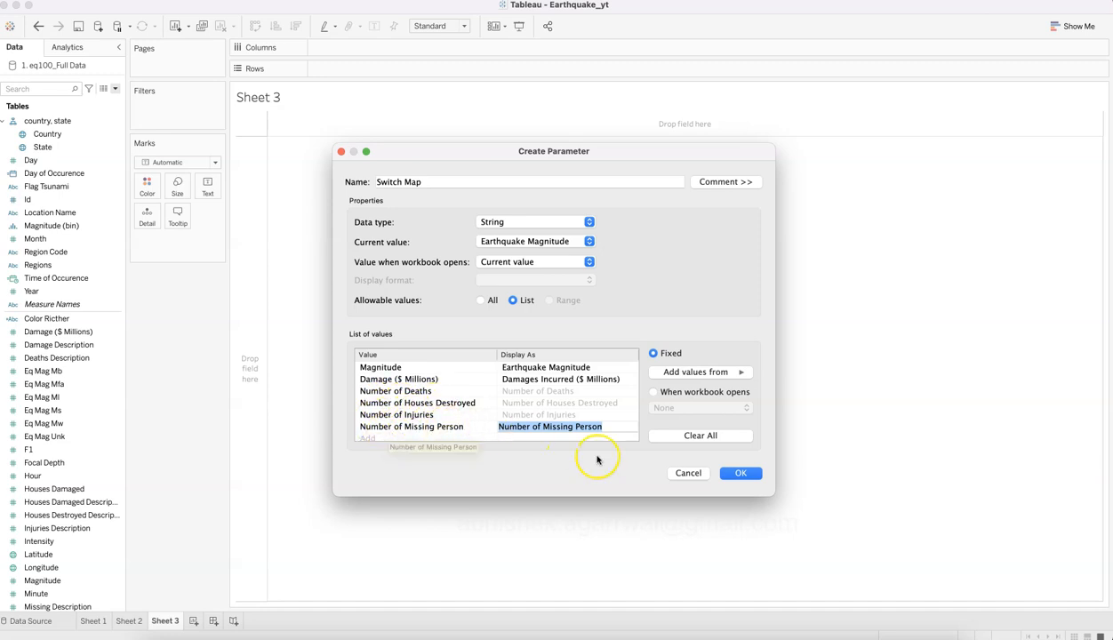
click(738, 473)
Widen the data pane so the full names of the Number of Houses Destroyed and neighbouring fields can be read.
scroll(108, 475, down, 5)
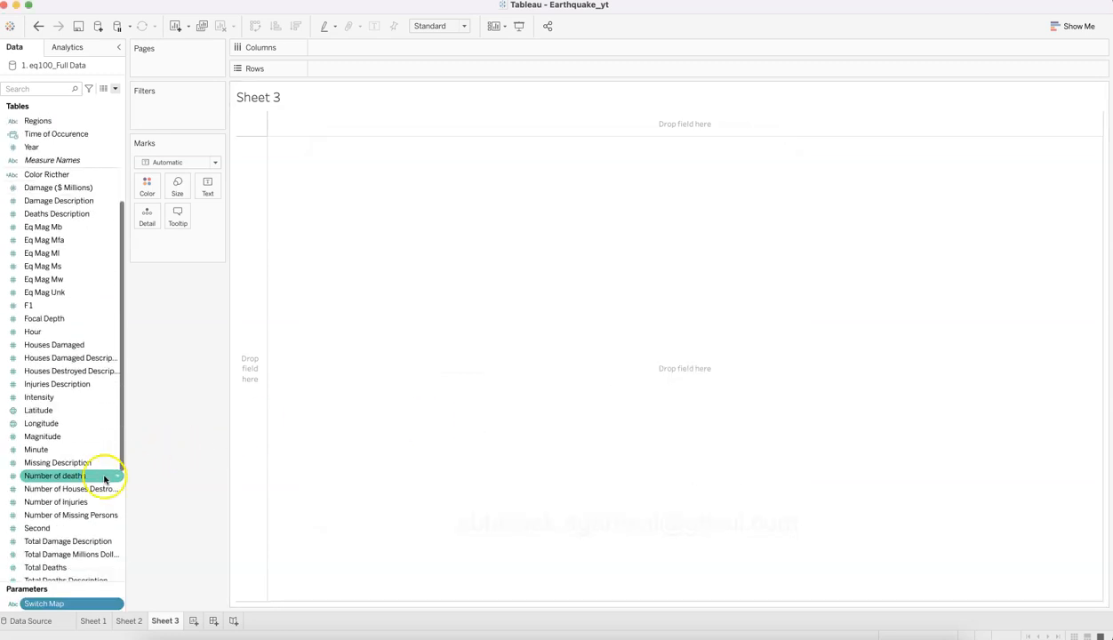
scroll(104, 480, down, 2)
drag(126, 460, 179, 460)
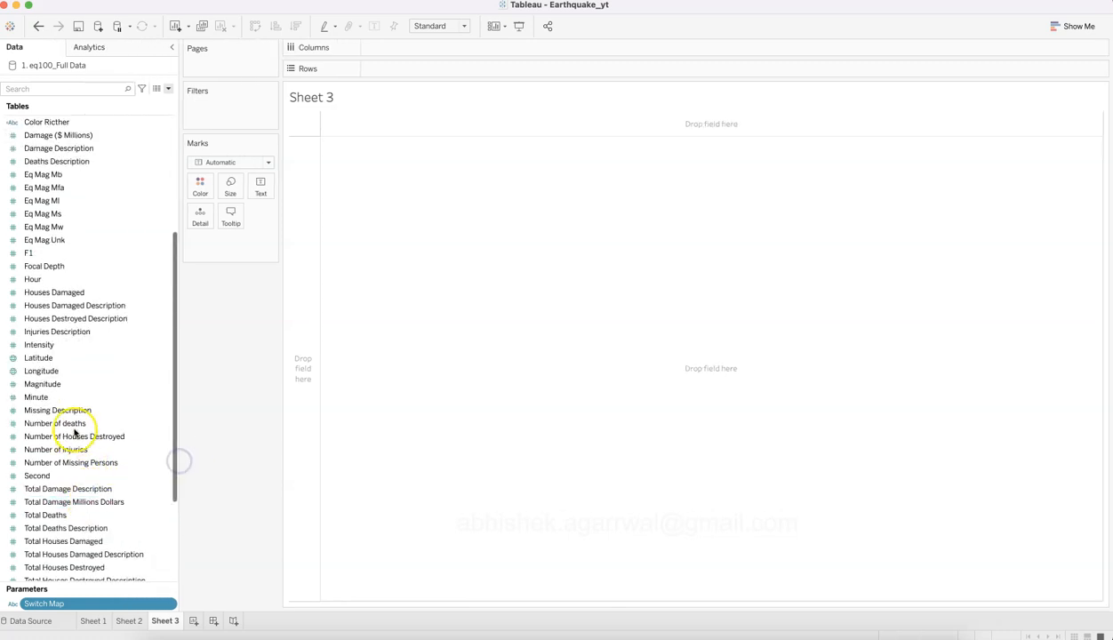
Edit the Switch Map parameter so its Number of Deaths list value reads Number of deaths, and save it.
click(167, 604)
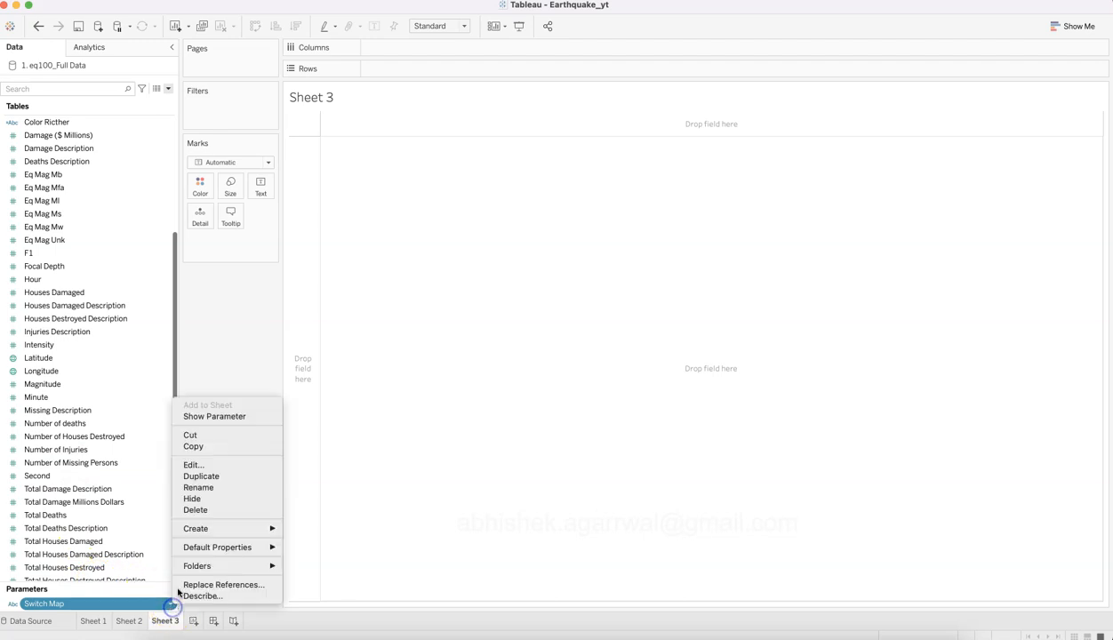
click(215, 466)
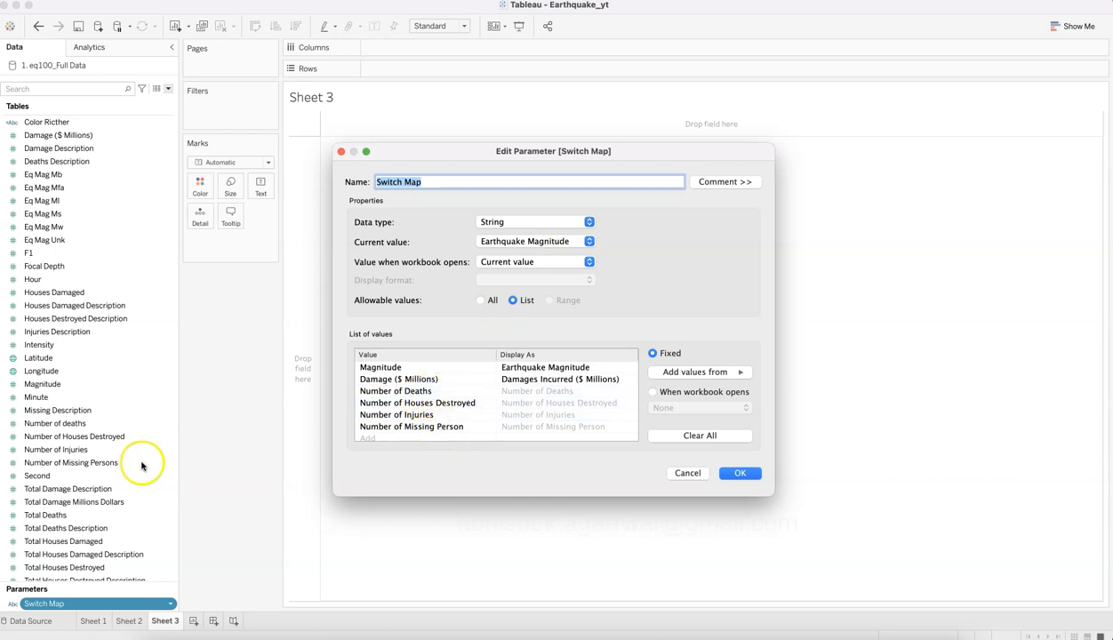
double_click(398, 391)
key(Right)
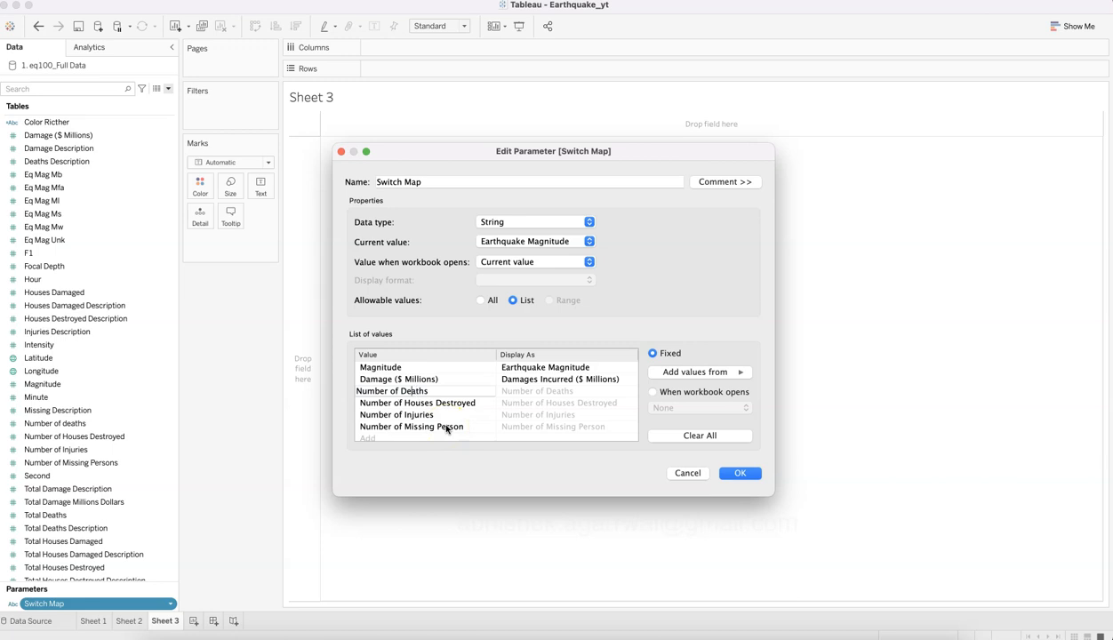
key(Return)
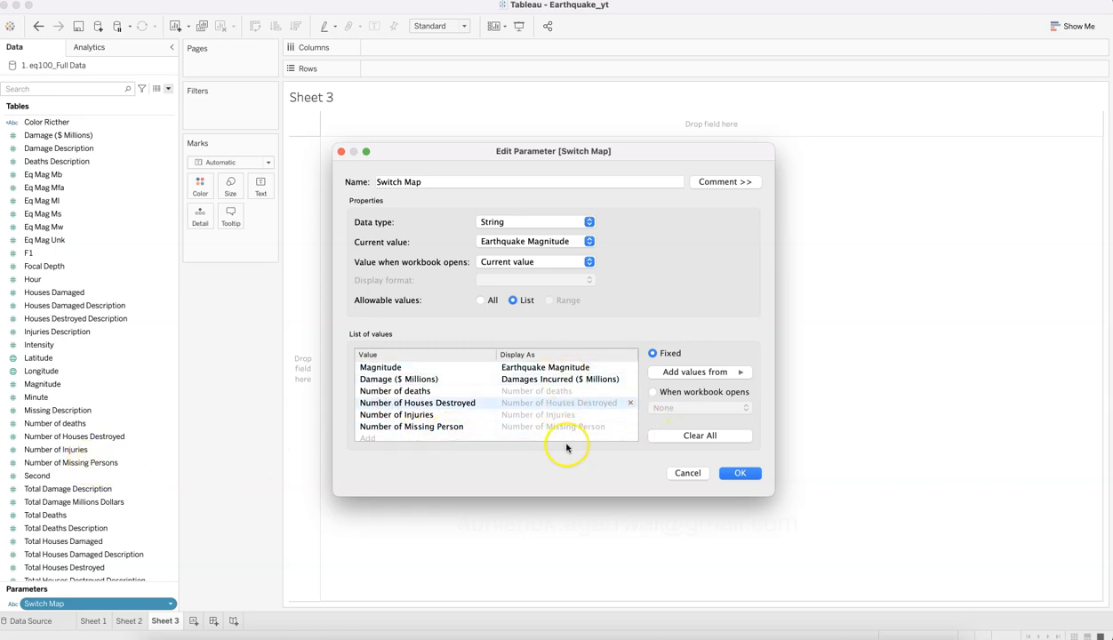
click(742, 473)
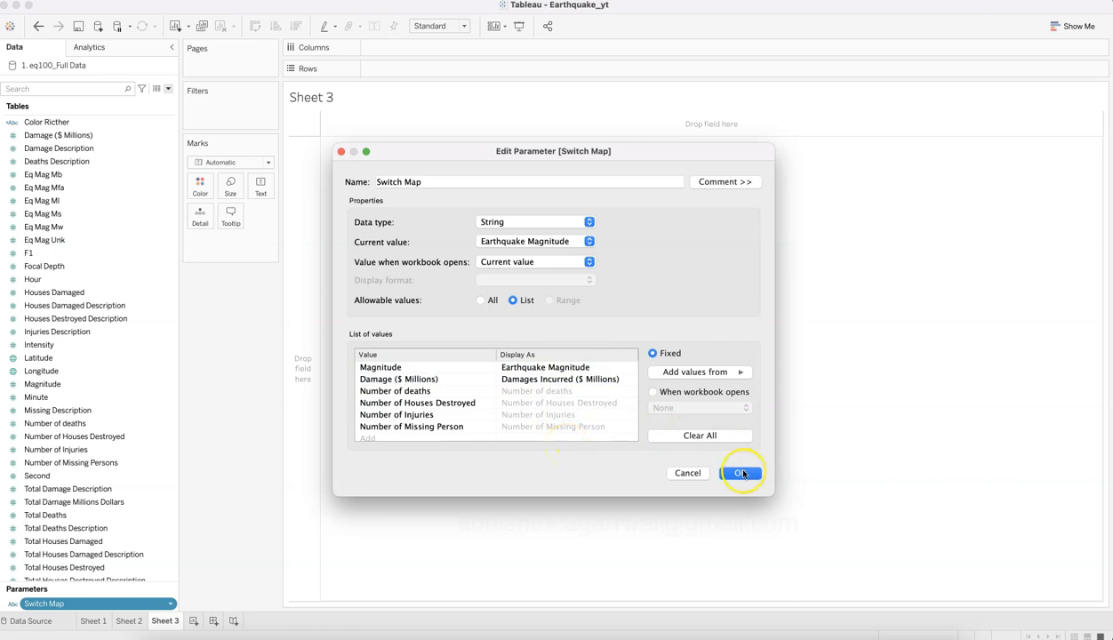
click(743, 472)
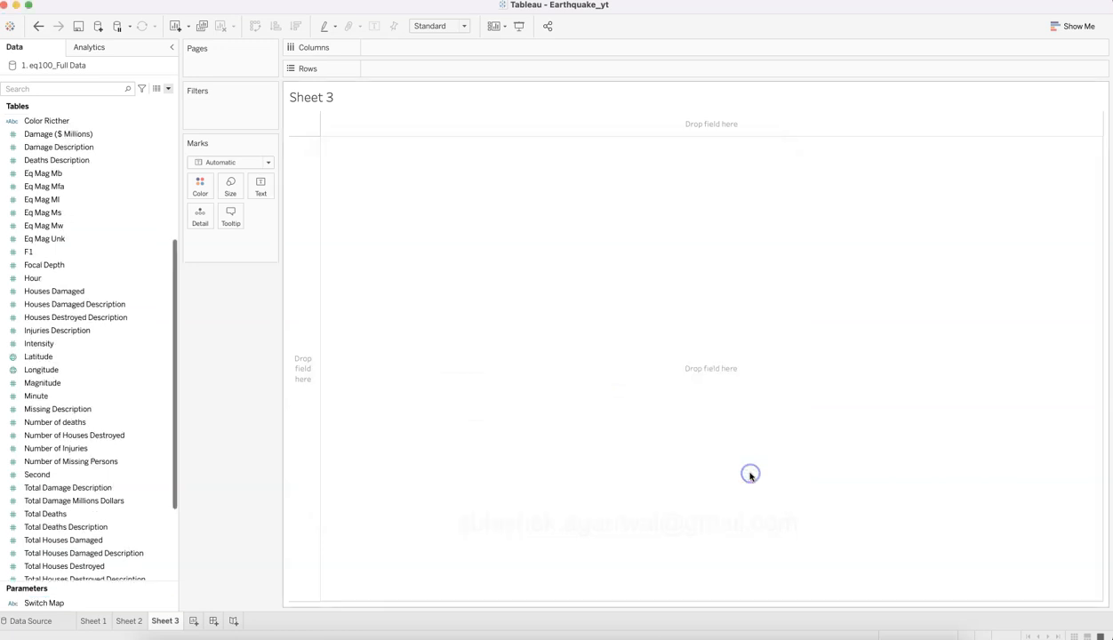
Show the Switch Map parameter control on Sheet 3 and review its list of options.
click(172, 604)
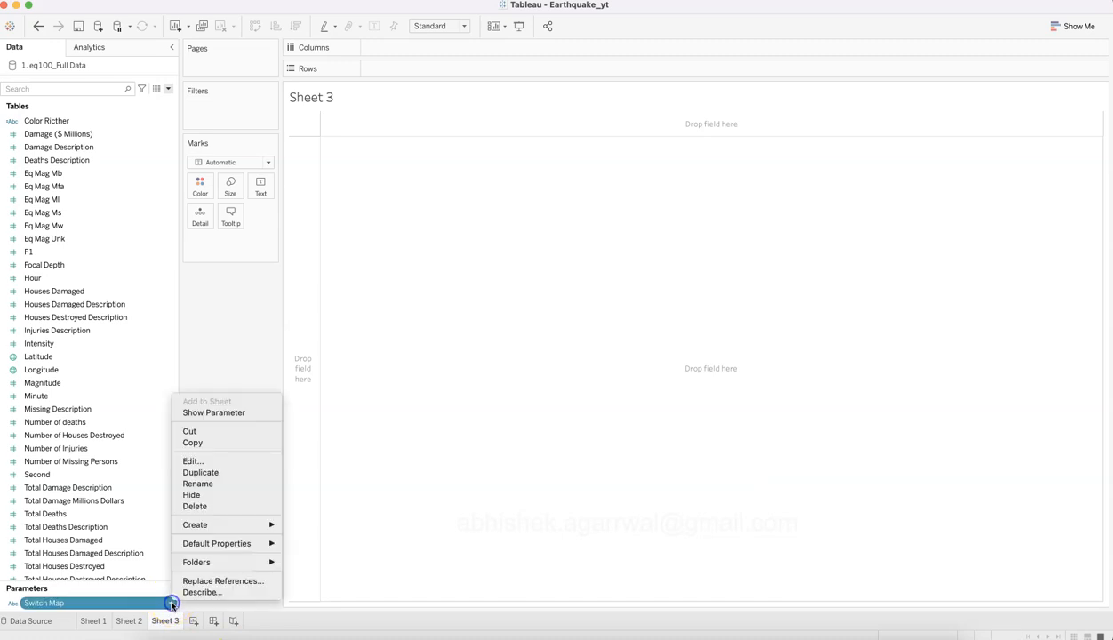
click(213, 413)
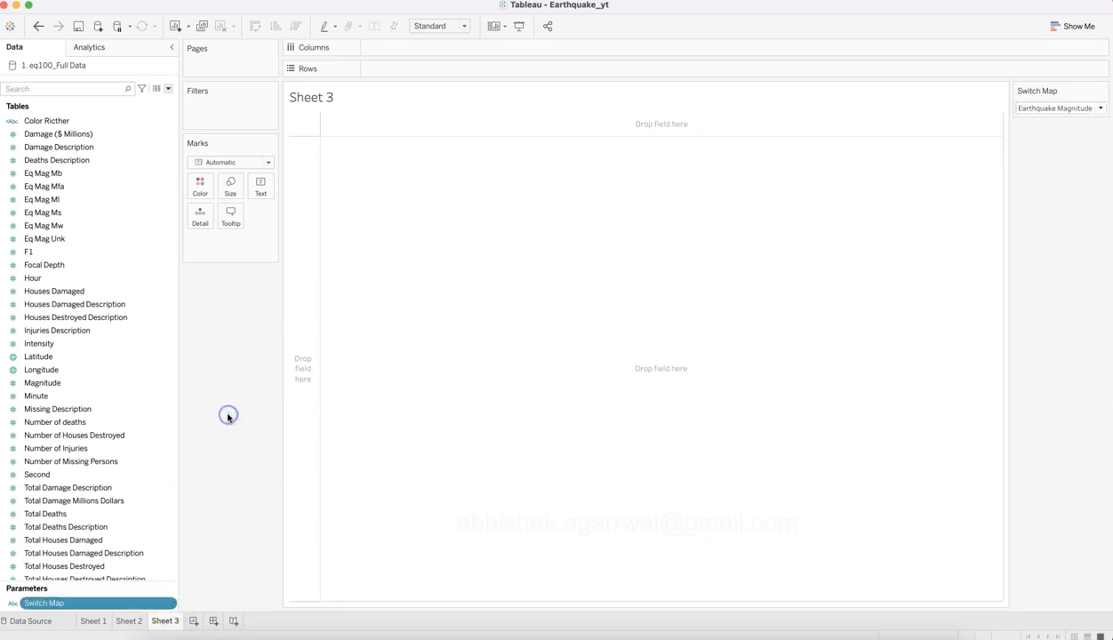
click(1050, 107)
click(1041, 254)
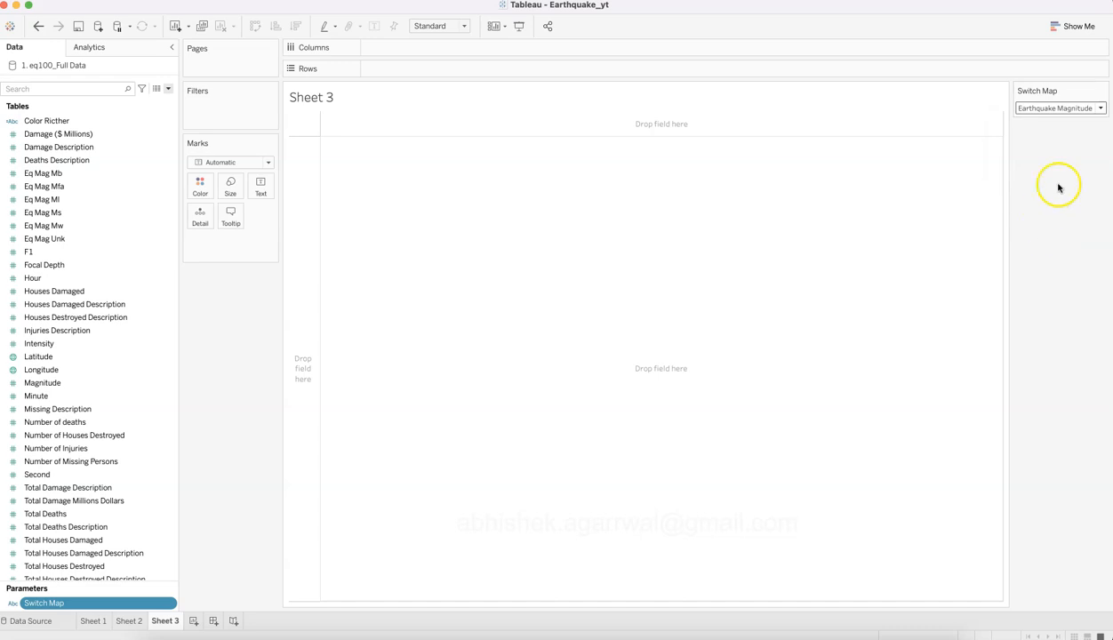
click(1076, 108)
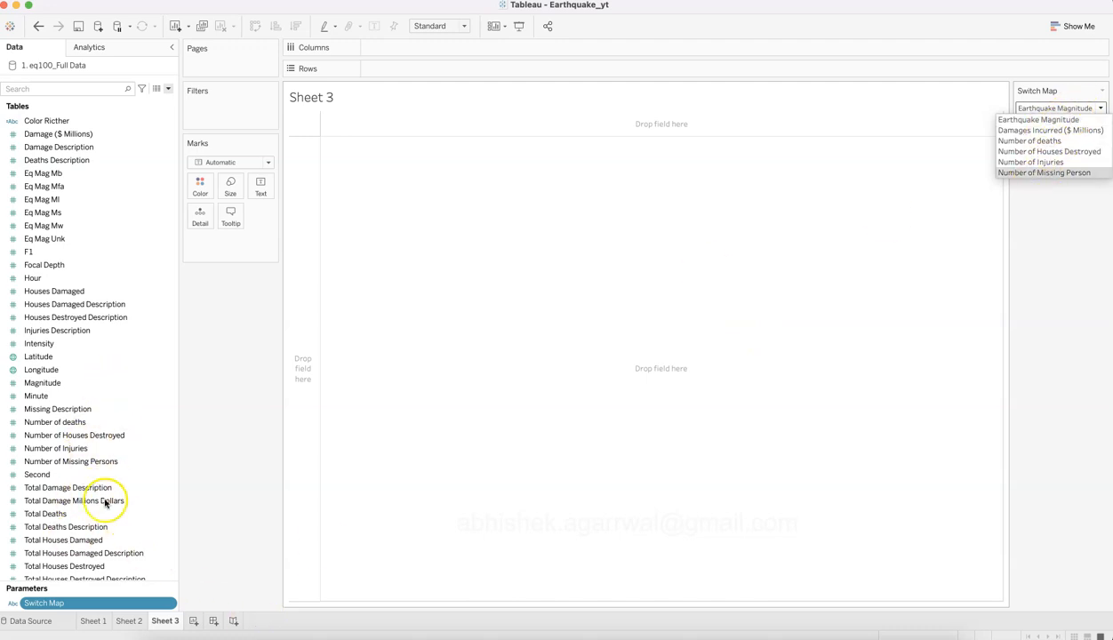
click(286, 381)
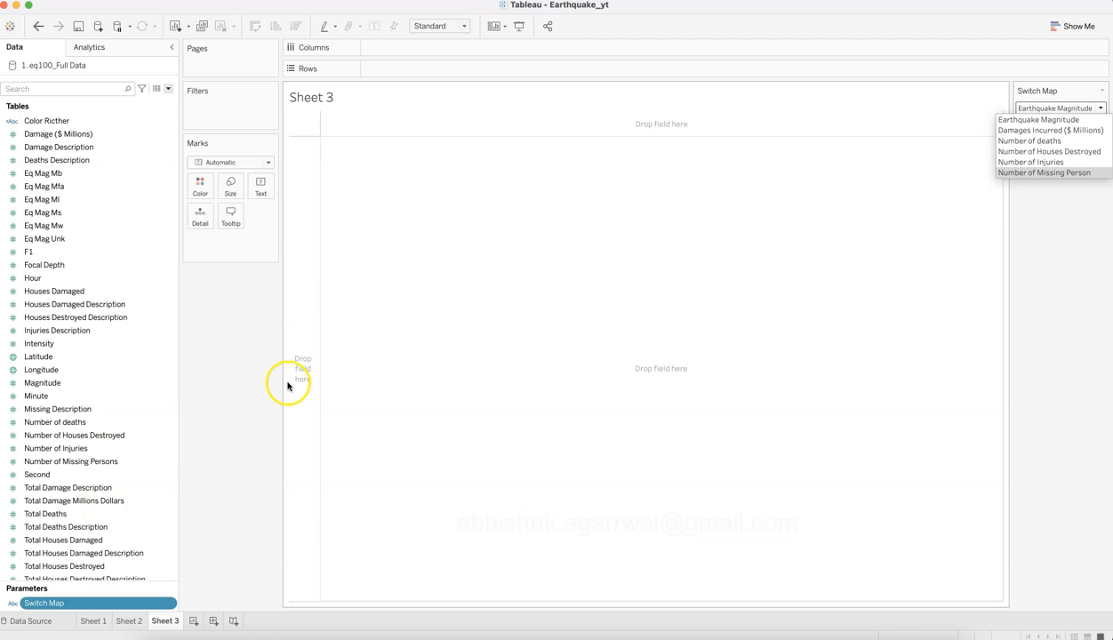
Create a calculated field named Switch Map and begin its formula with CASE [Switch Map], referencing the parameter.
click(169, 91)
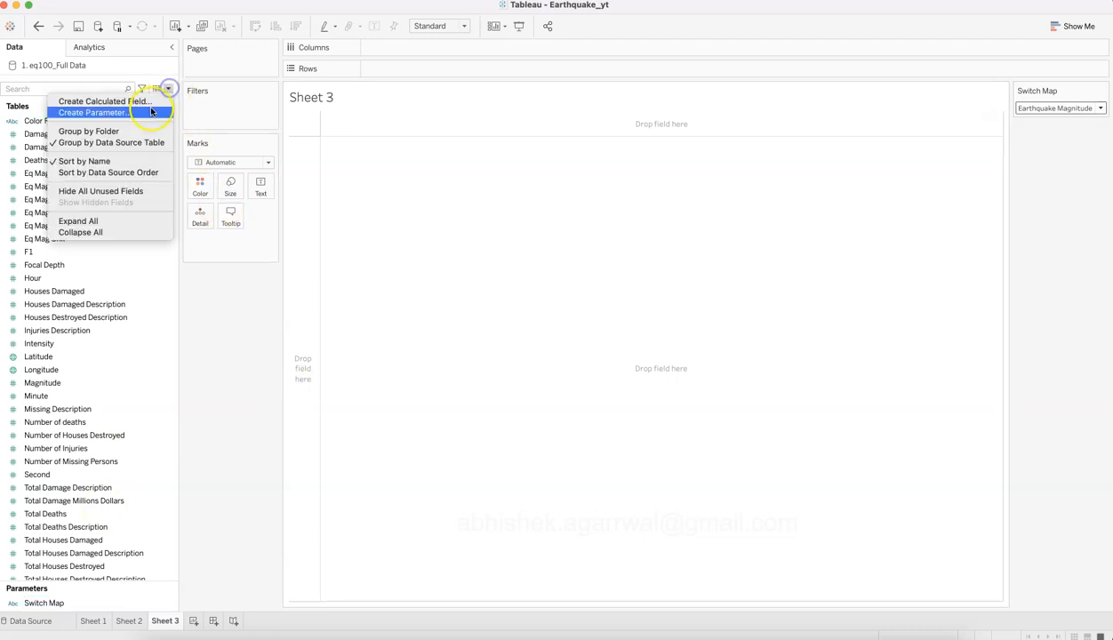
click(152, 104)
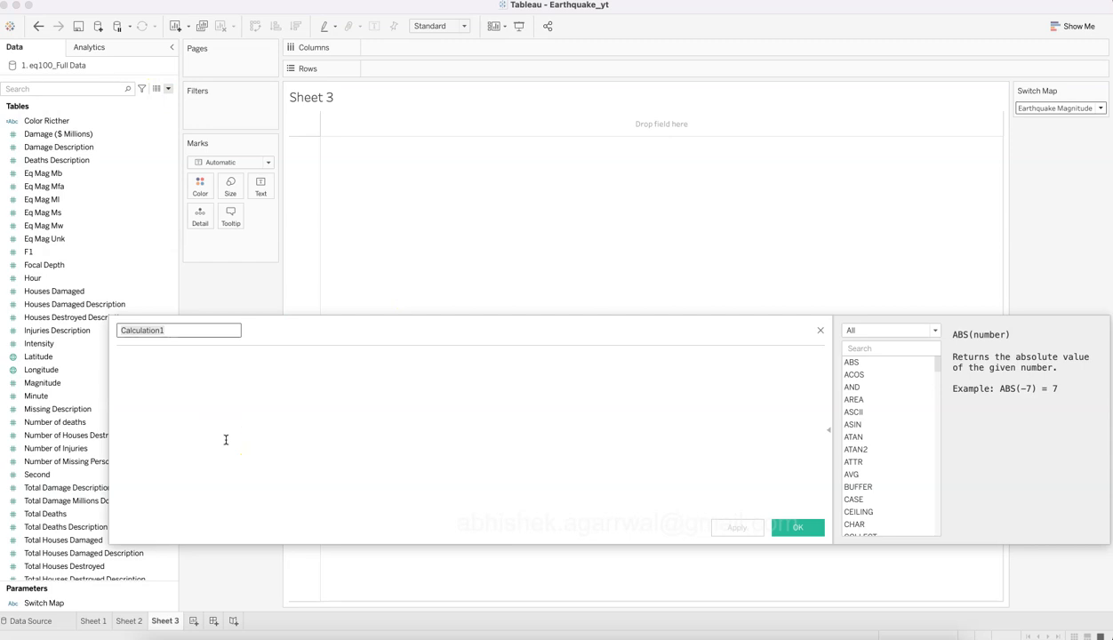
text(Switch Map)
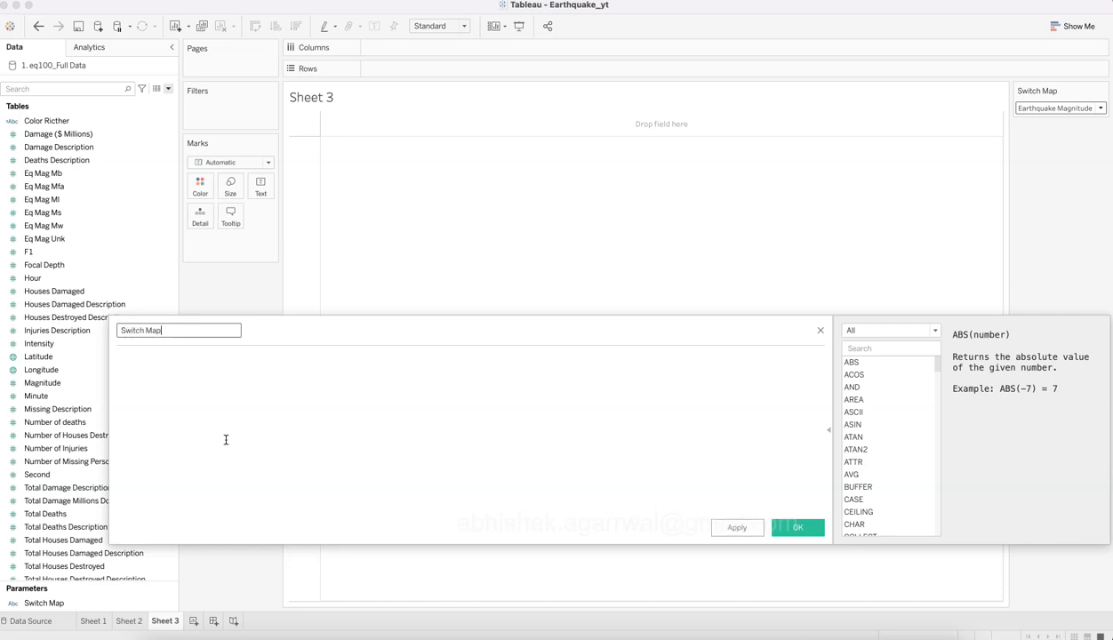
click(226, 441)
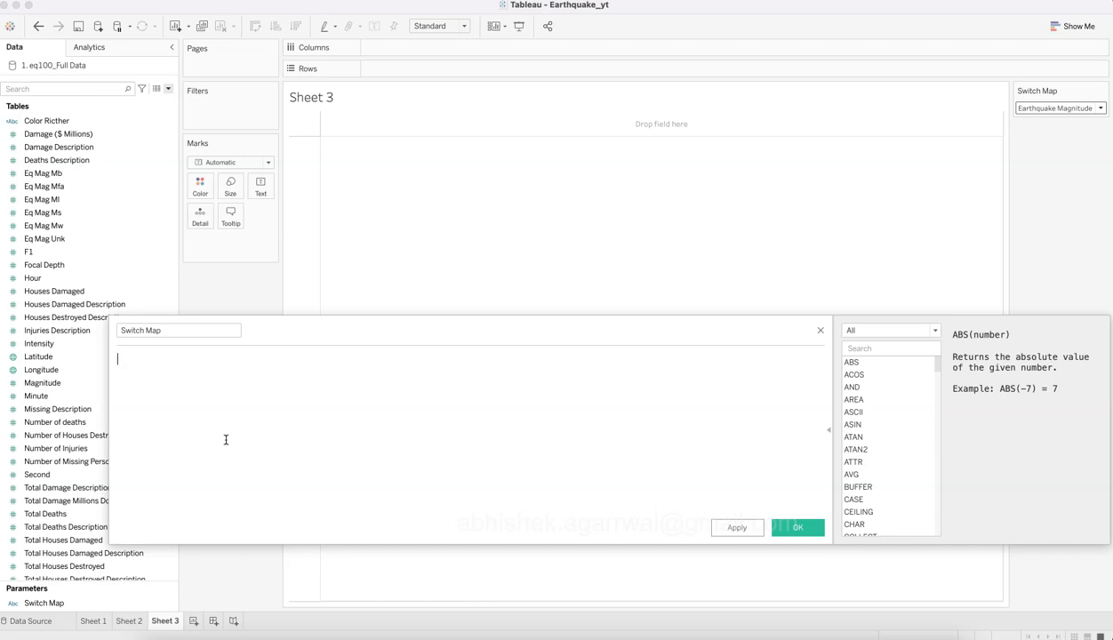
text(CASE)
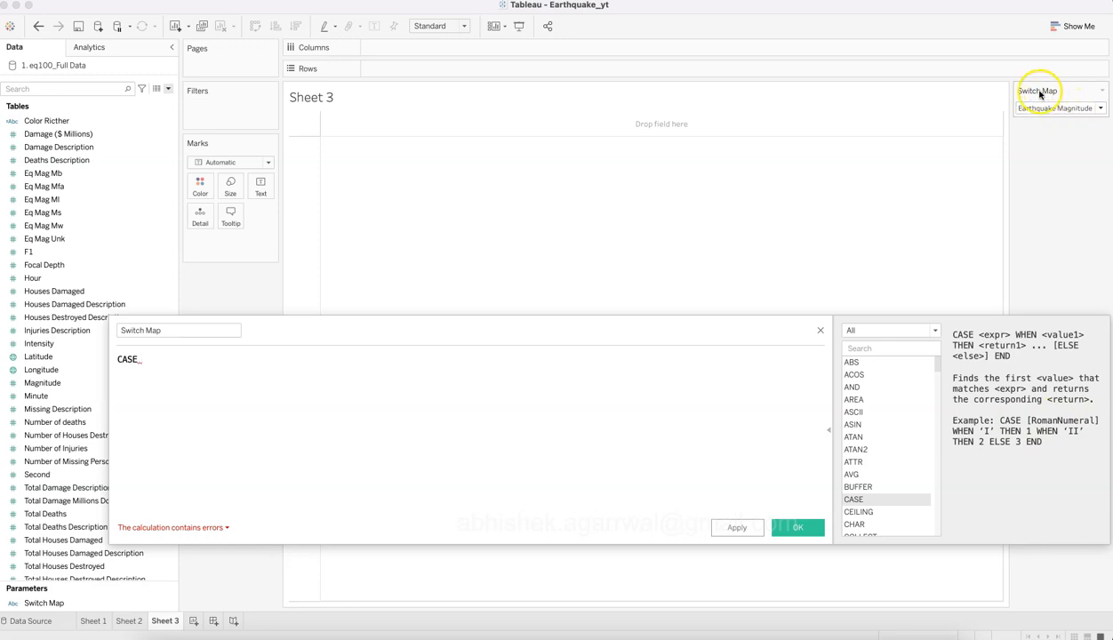
text(w)
key(BackSpace)
text(swit)
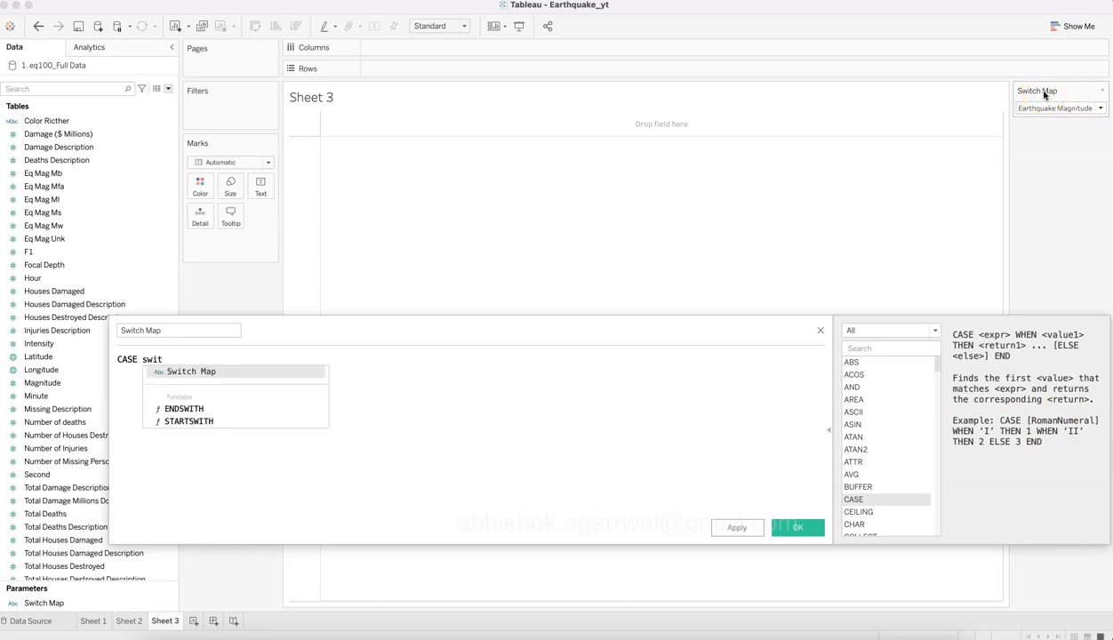
key(Return)
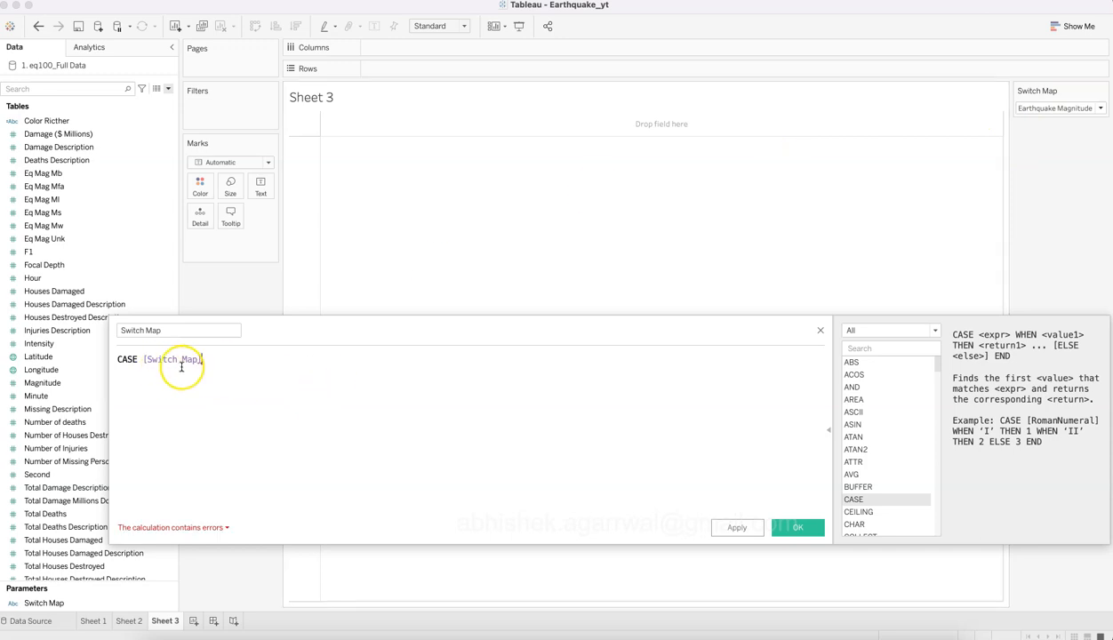
Add a line WHEN "Earthquake Magnitude" THEN [Magnitude] to the Switch Map formula.
key(Return)
text(wh)
key(Return)
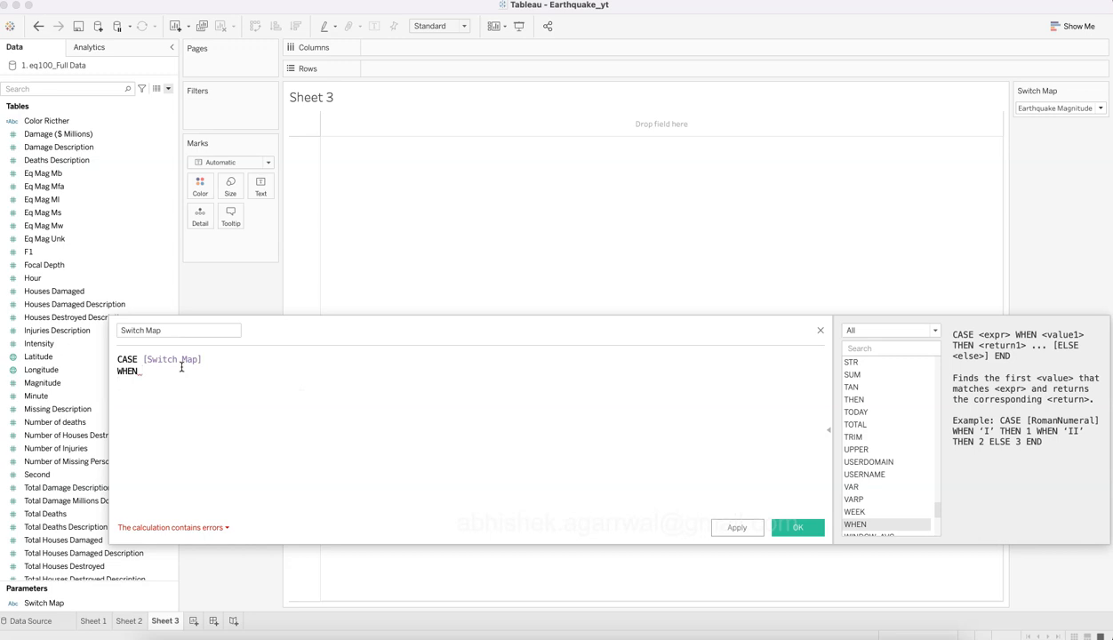
text("Earthquake Ma)
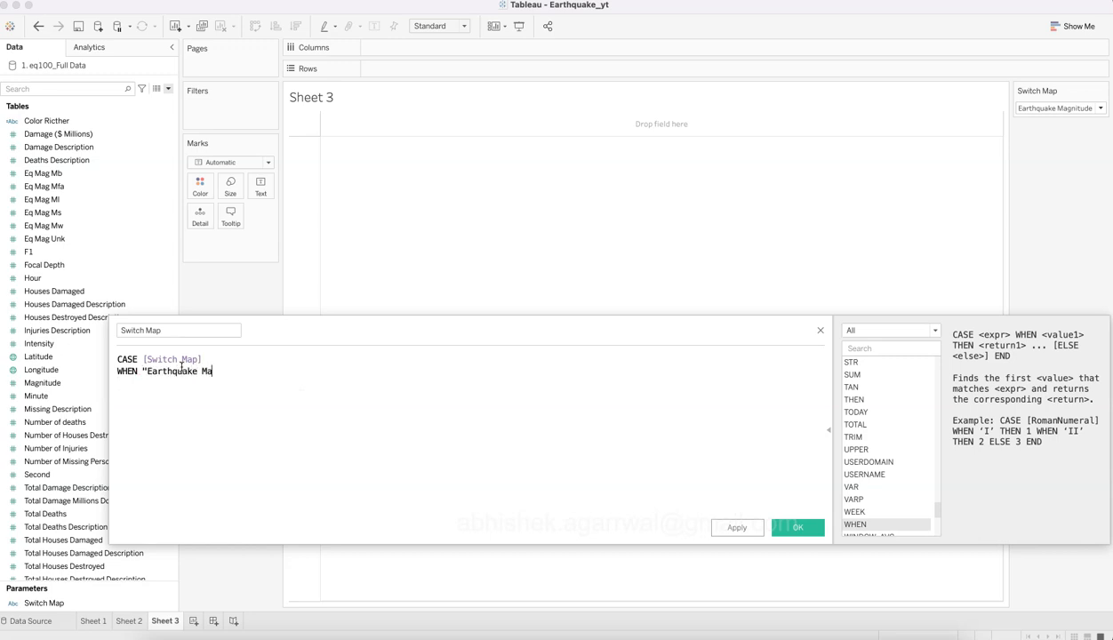
text(gnitude" )
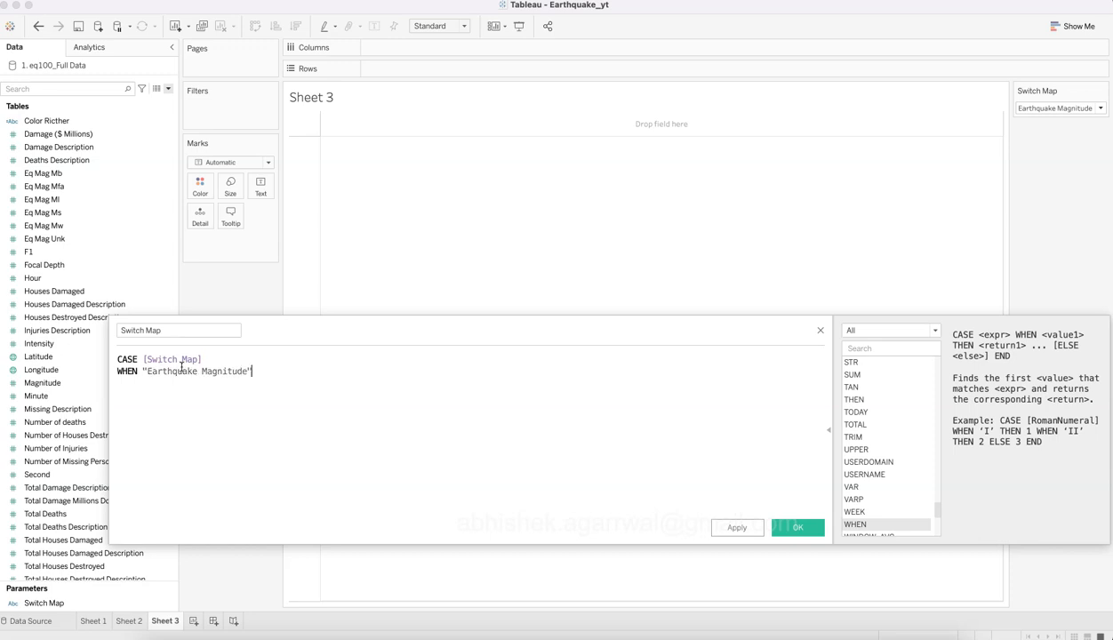
text(THEN mag)
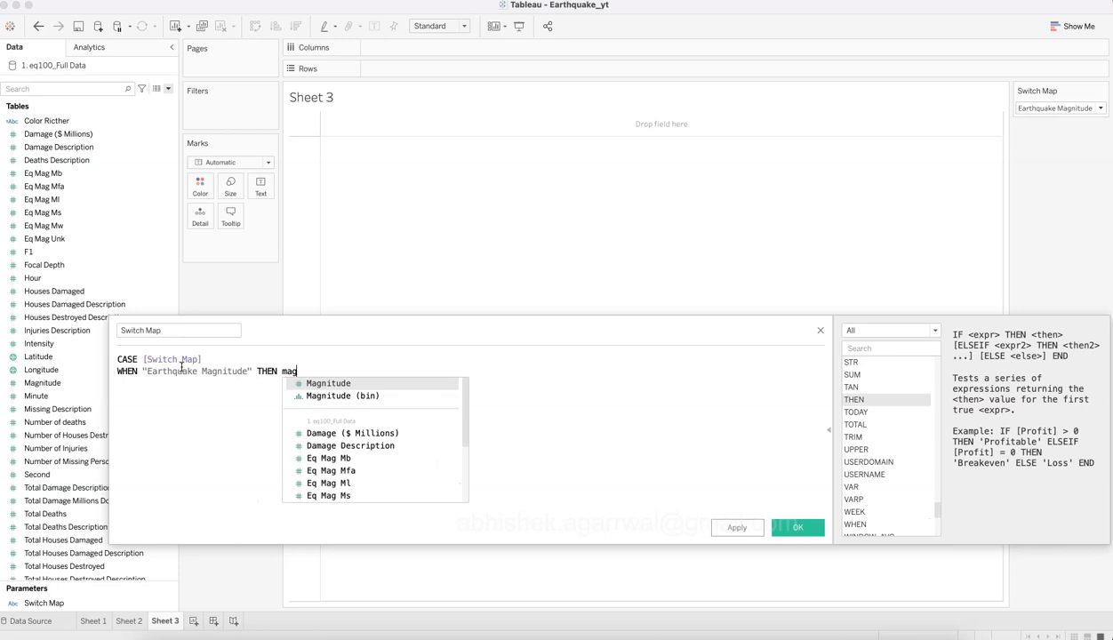
key(Return)
Add a second case, WHEN "Damages Incurred ($Millions)" THEN [Damage ($ Millions)], to the Switch Map formula.
text(when)
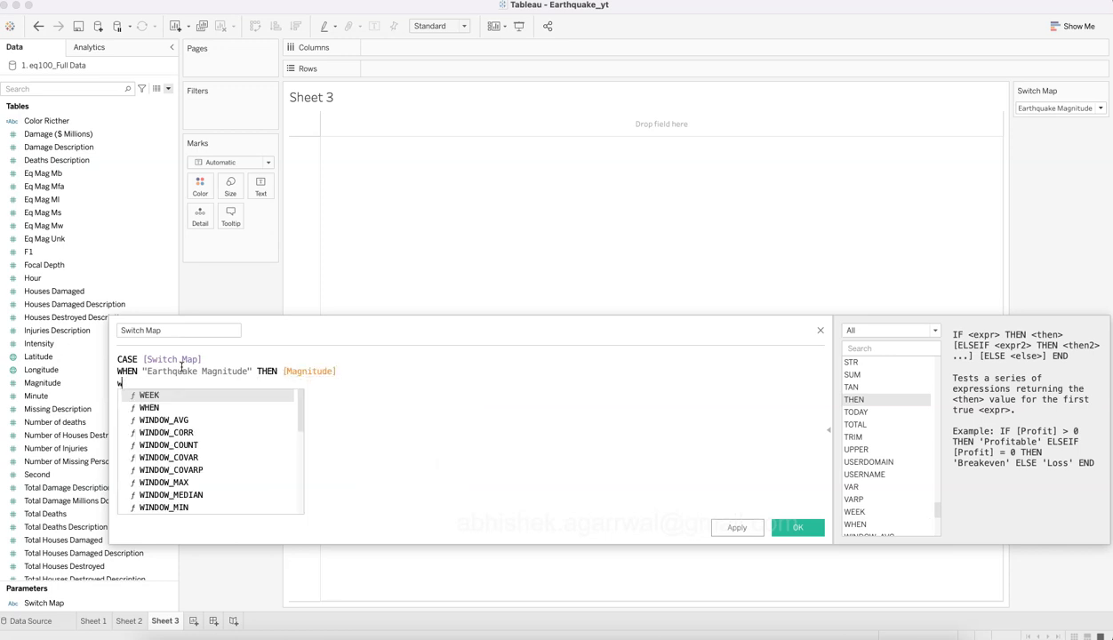
key(Return)
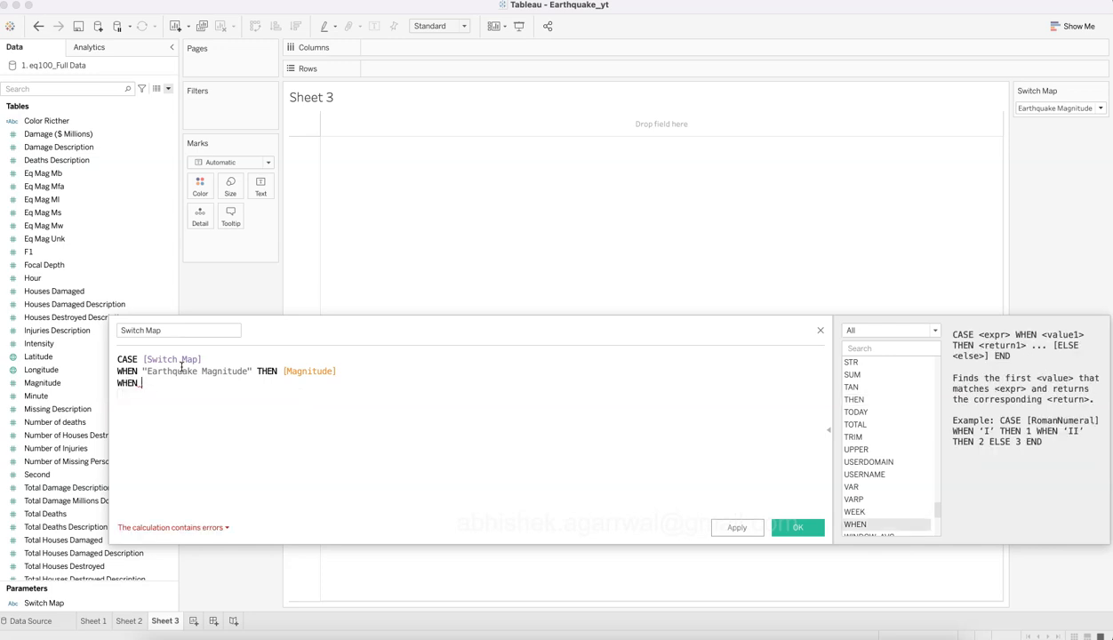
text("Damages)
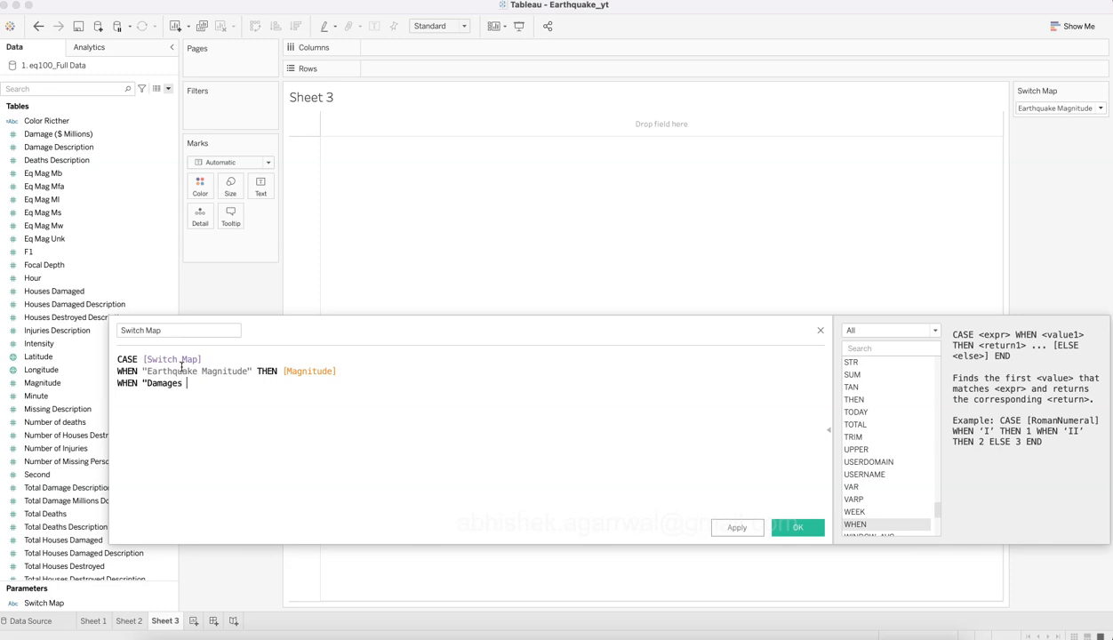
text( Incurred ($Millions)")
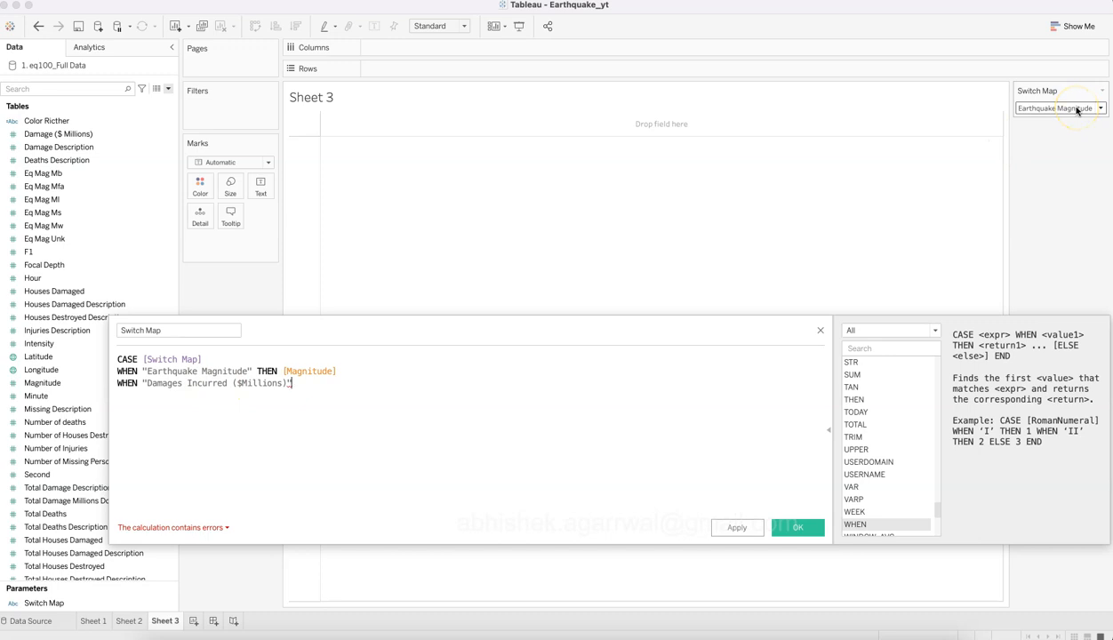
text( th)
key(Return)
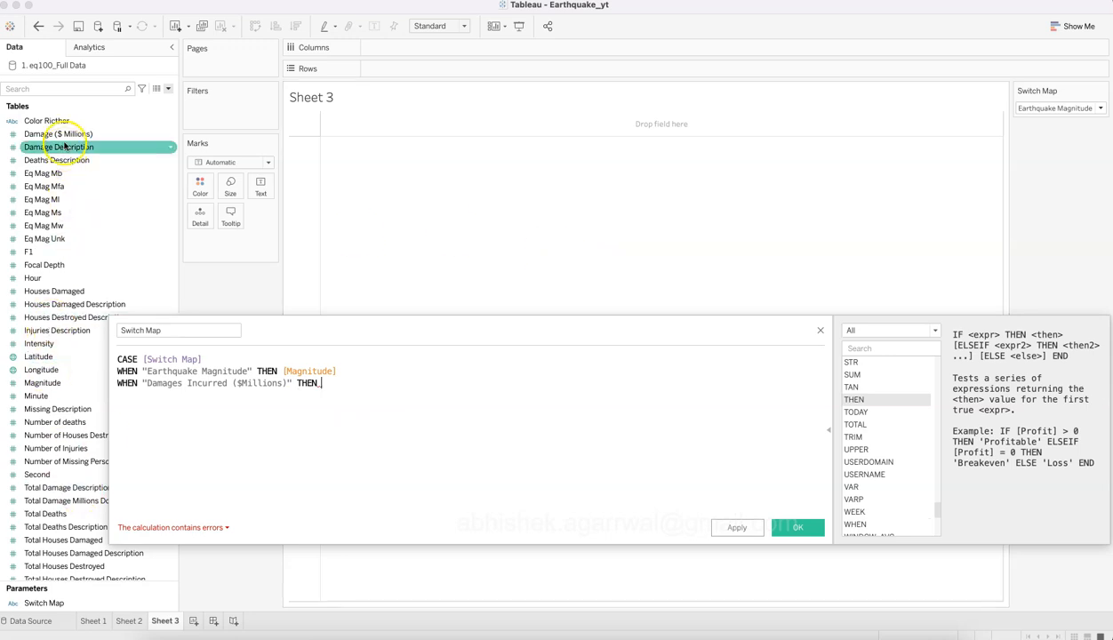
text(dam)
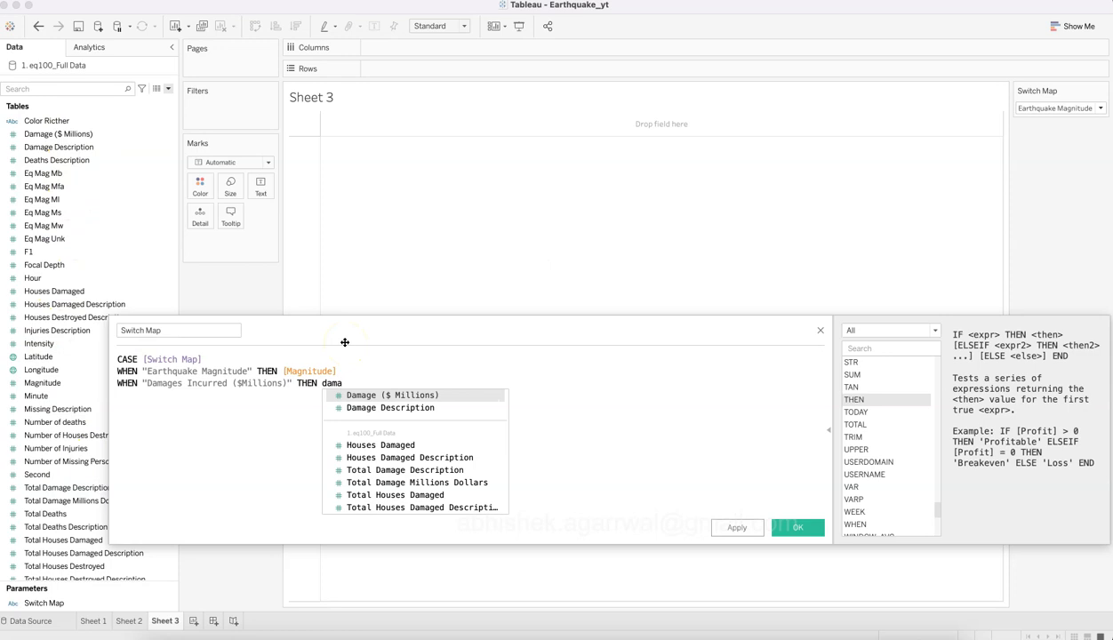
text(a)
key(Return)
Add a third case, WHEN "Number of Deaths" THEN [Number of deaths], to the Switch Map formula.
text(wh)
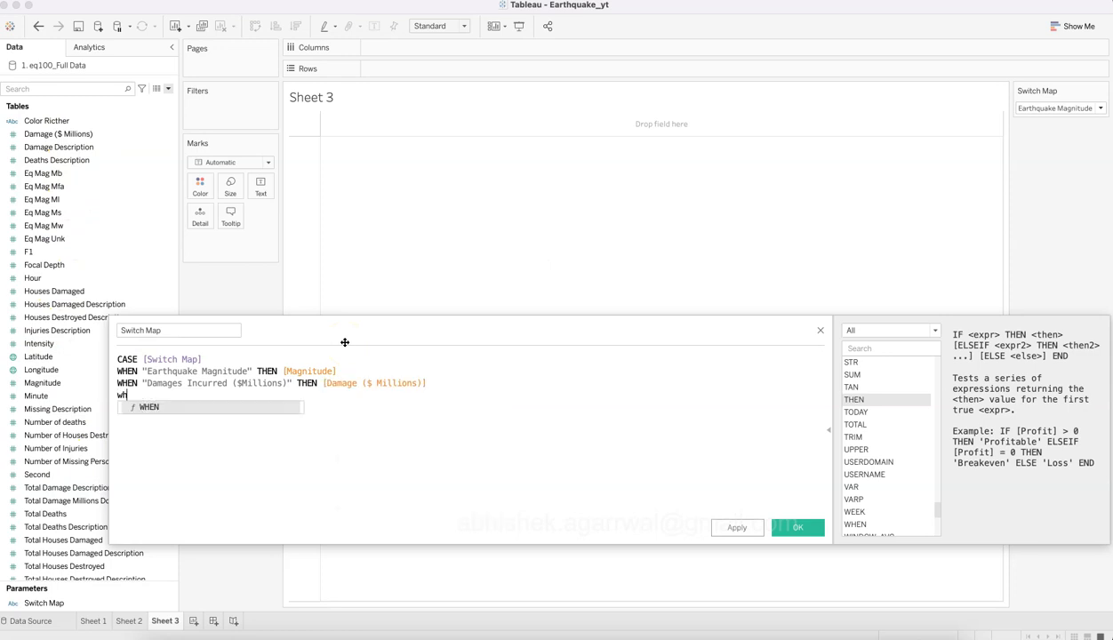
key(Return)
text(")
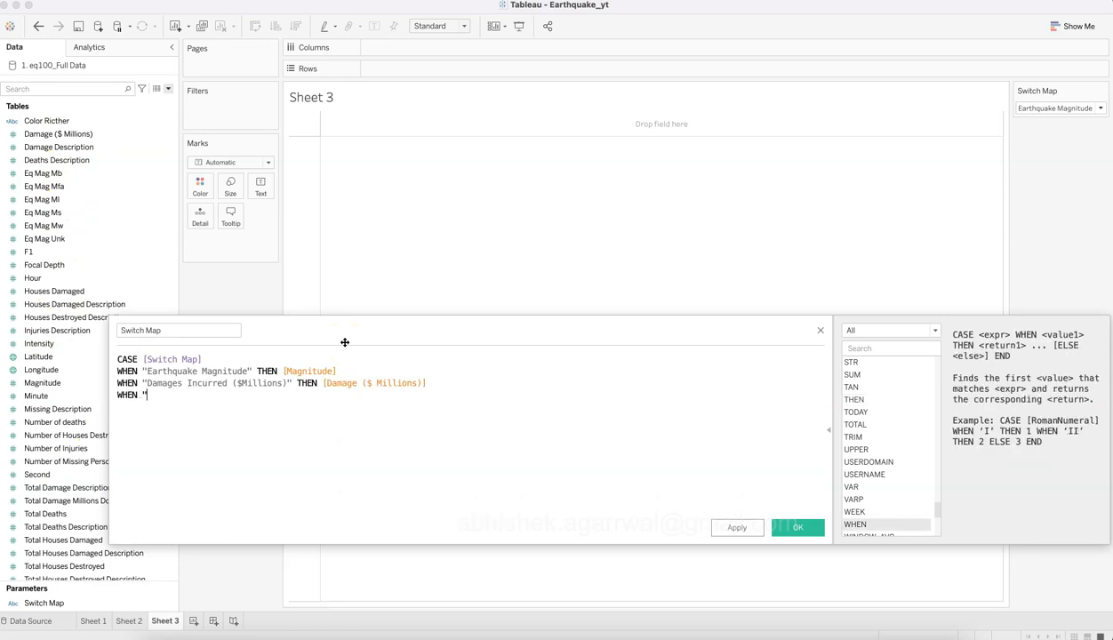
text(Number of Deaths" THEN numb)
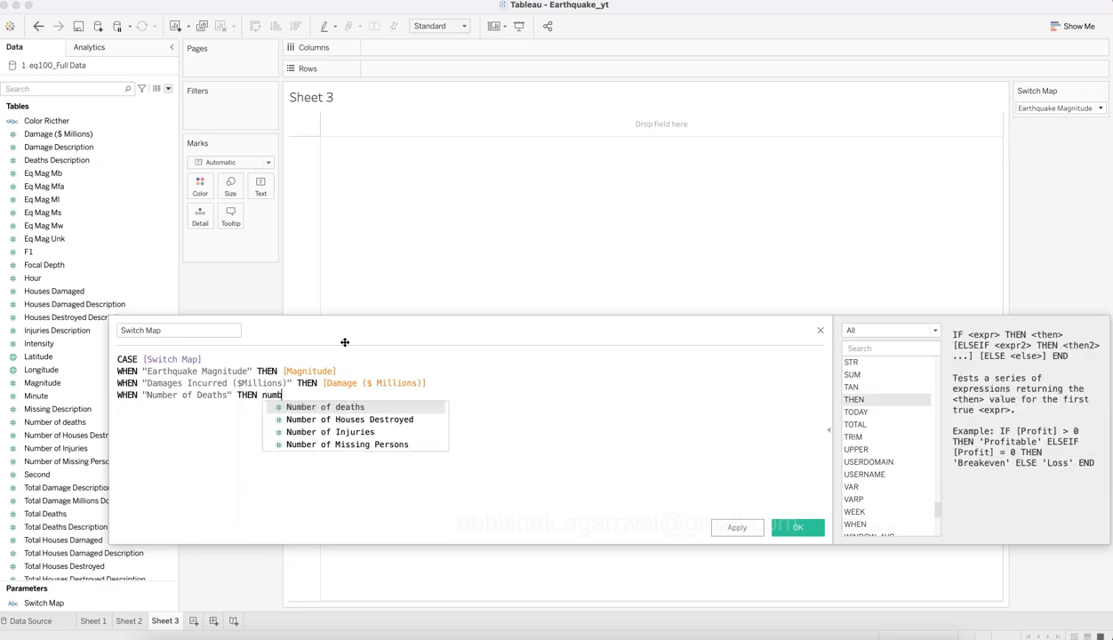
key(Return)
key(Return)
Add a fourth case, WHEN "Number of Houses Destroyed" THEN [Number of Houses Destroyed], to the formula.
text(WHEN)
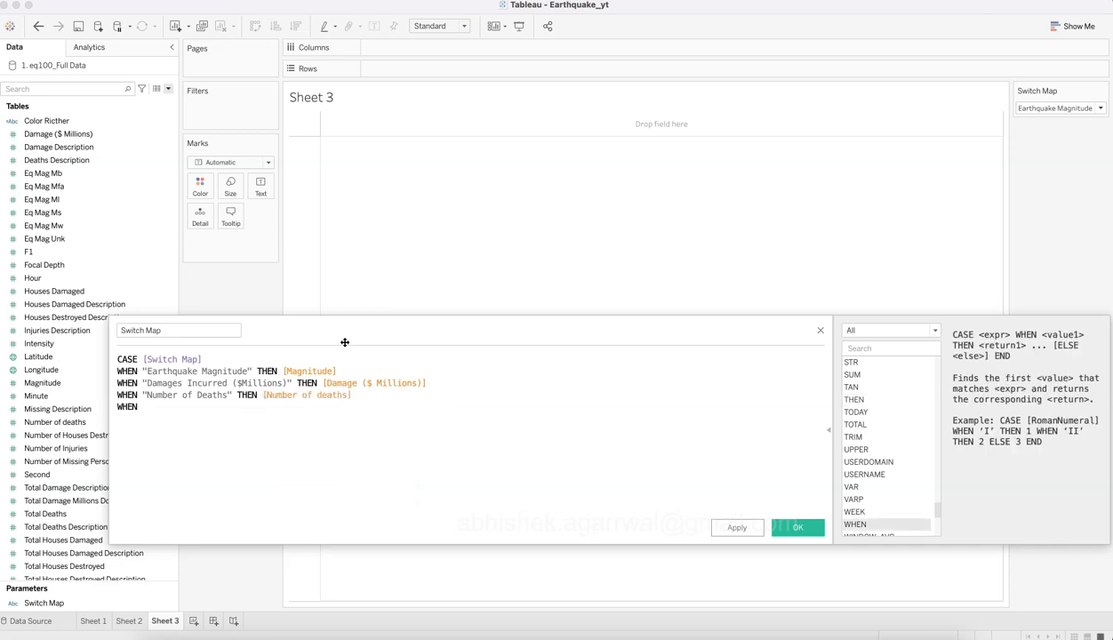
text( "Number of houses)
key(BackSpace)
key(BackSpace)
key(BackSpace)
text(ouses Dest)
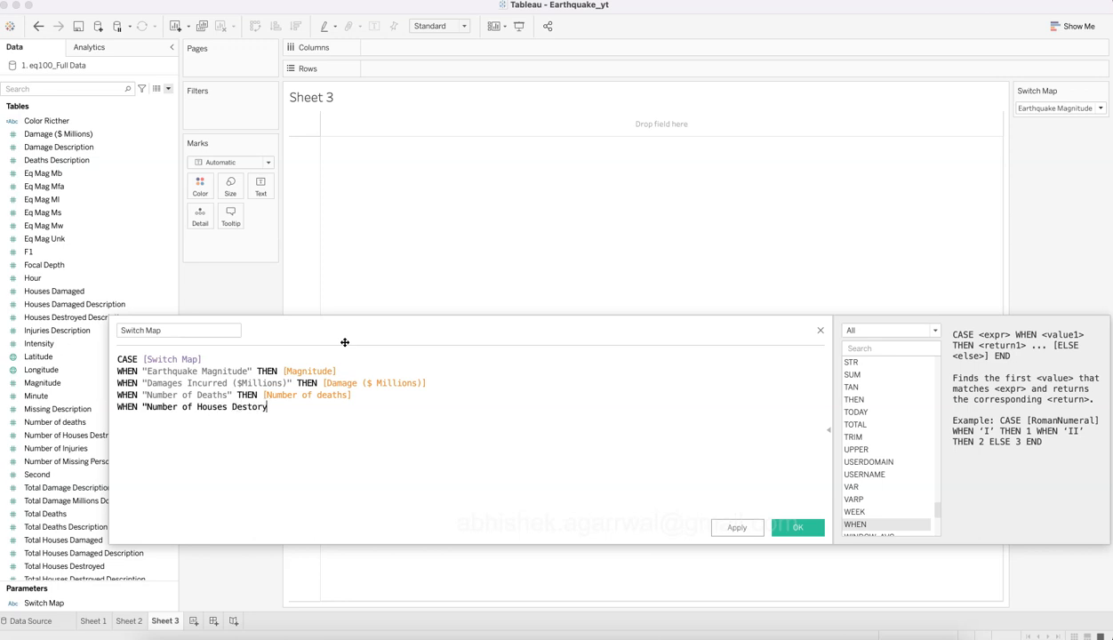
text(royed" THEN)
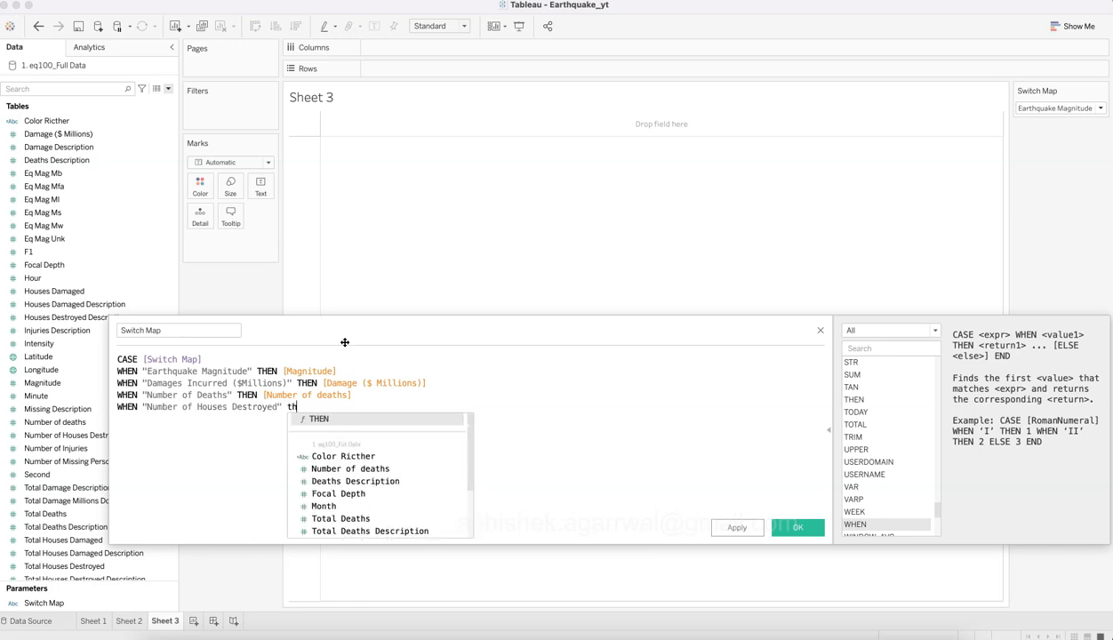
text(num)
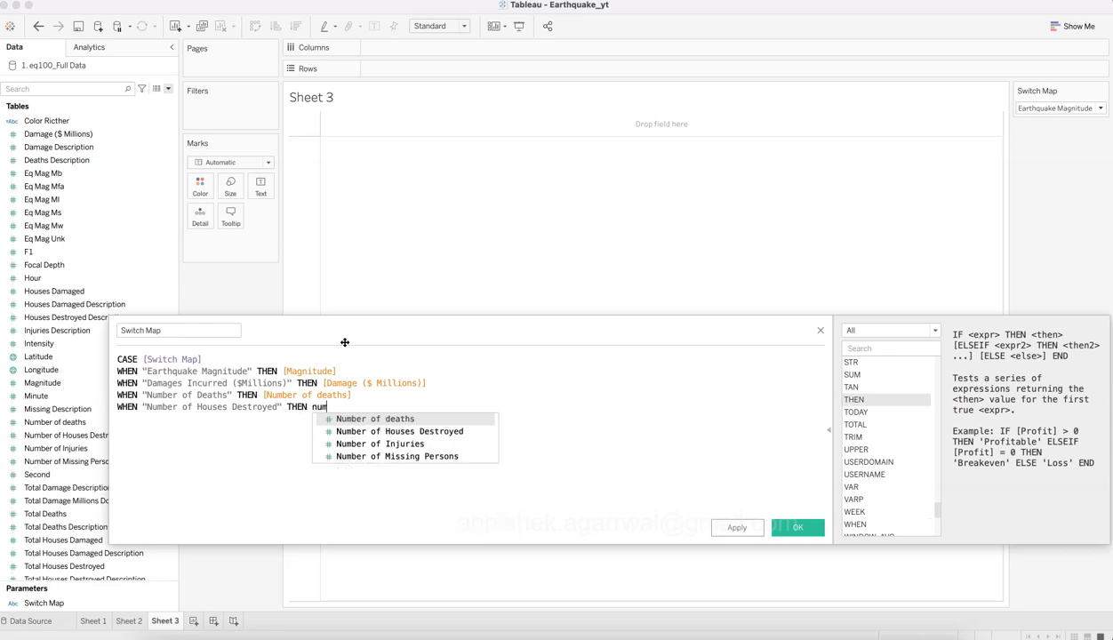
key(Down)
key(Return)
Add a fifth case, WHEN "Number of Injuries" THEN [Number of Injuries], to the formula.
text(WHEN)
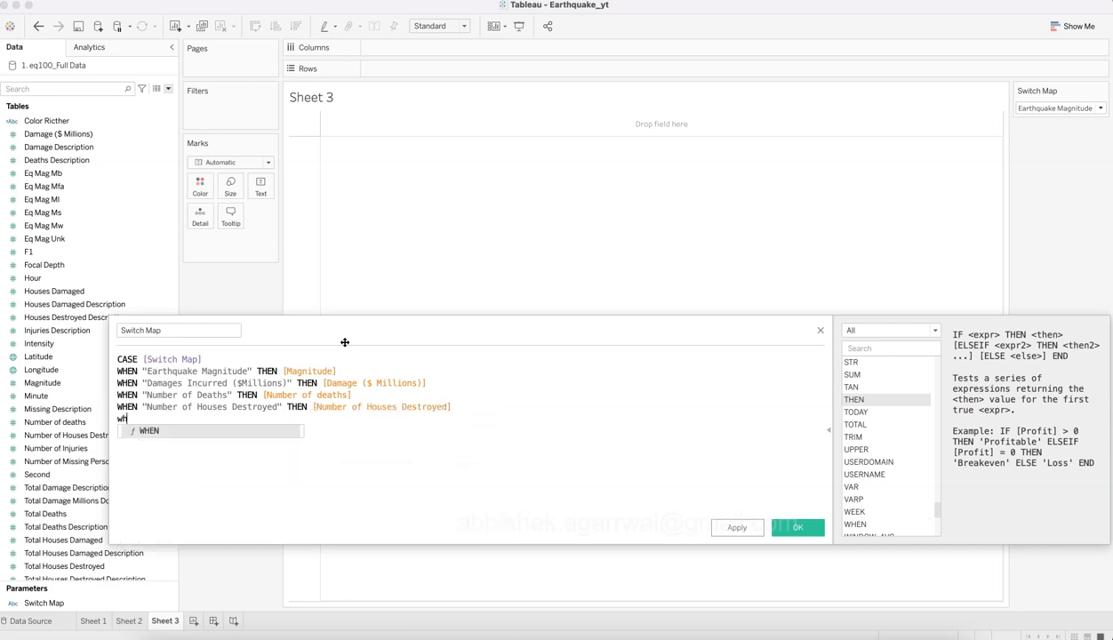
text( ")
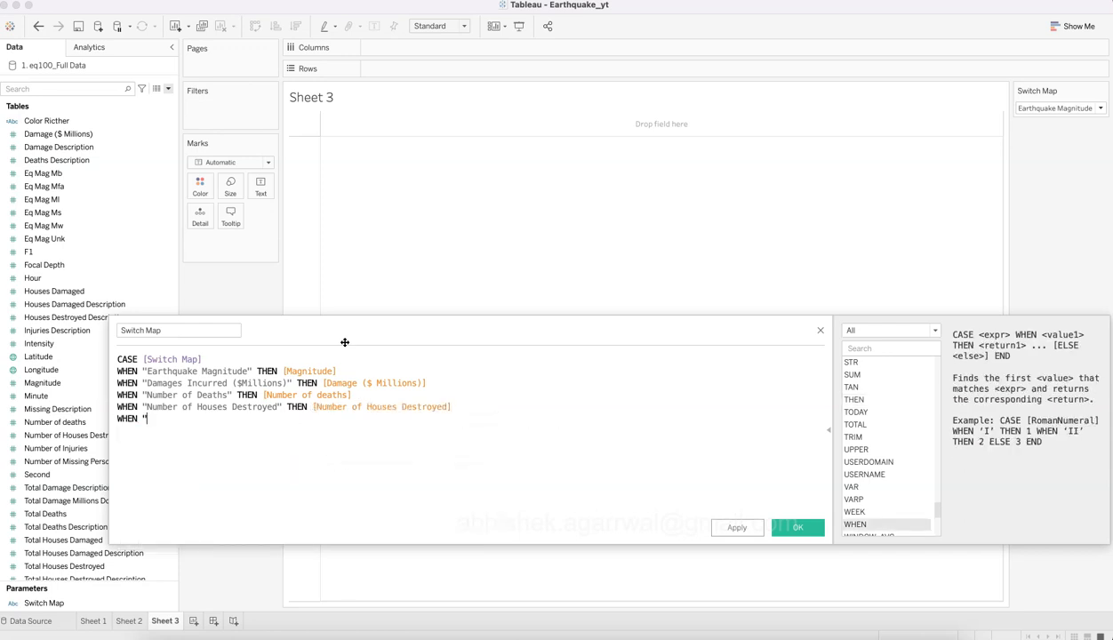
text(Number of Injuries")
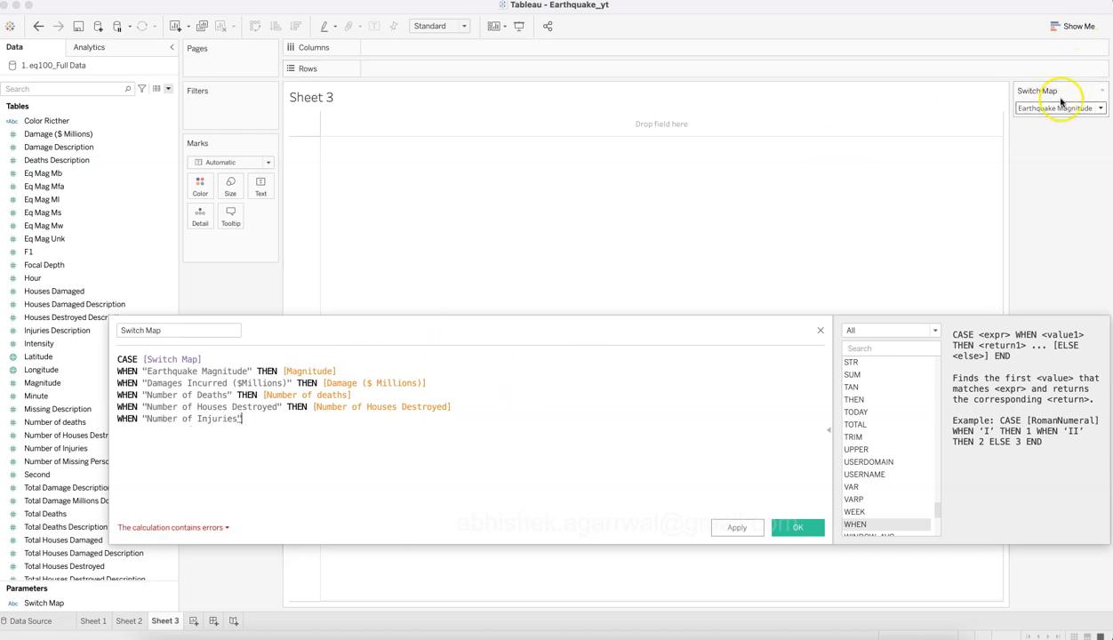
text( THEN )
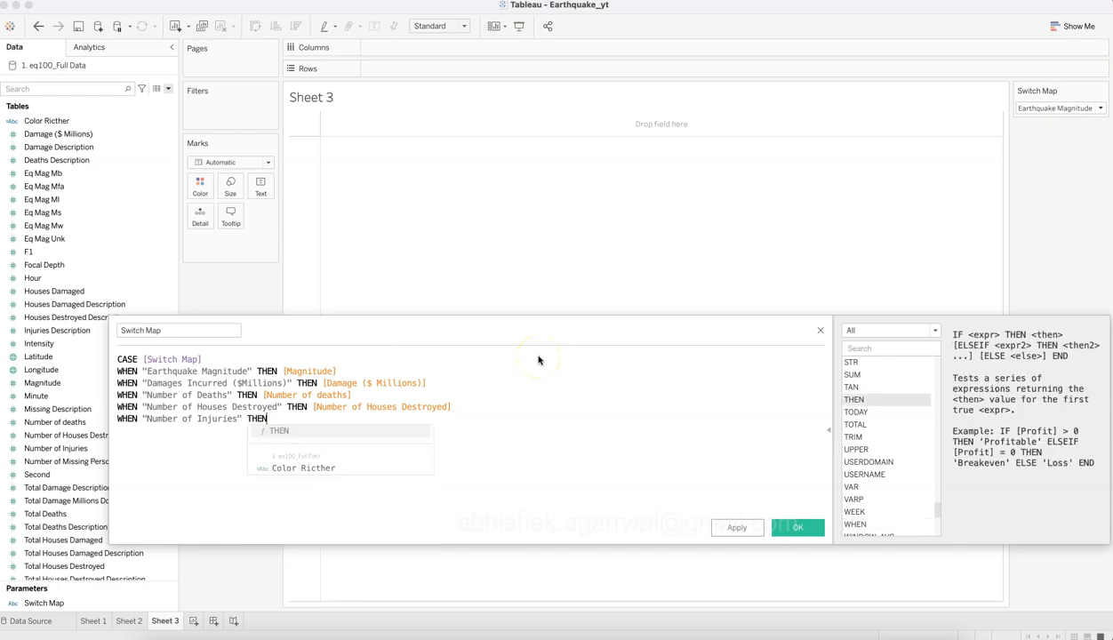
text([N)
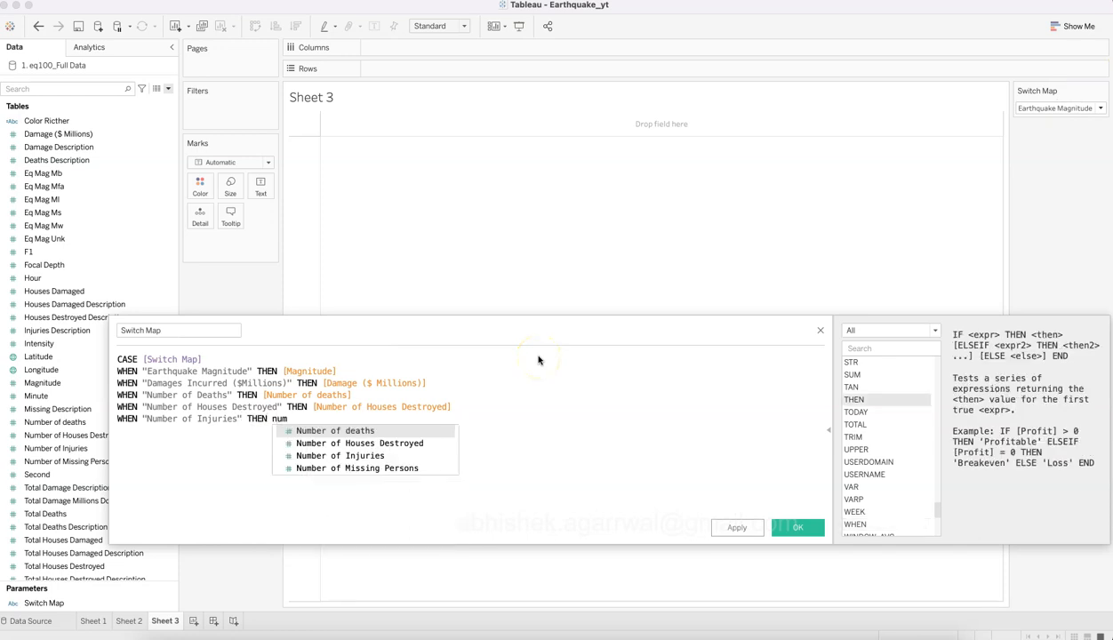
key(Down)
key(Down)
key(Return)
key(Return)
Add a sixth case, WHEN "Number of Missing Persons" THEN [Number of Missing Persons], to the formula.
text(WHEN)
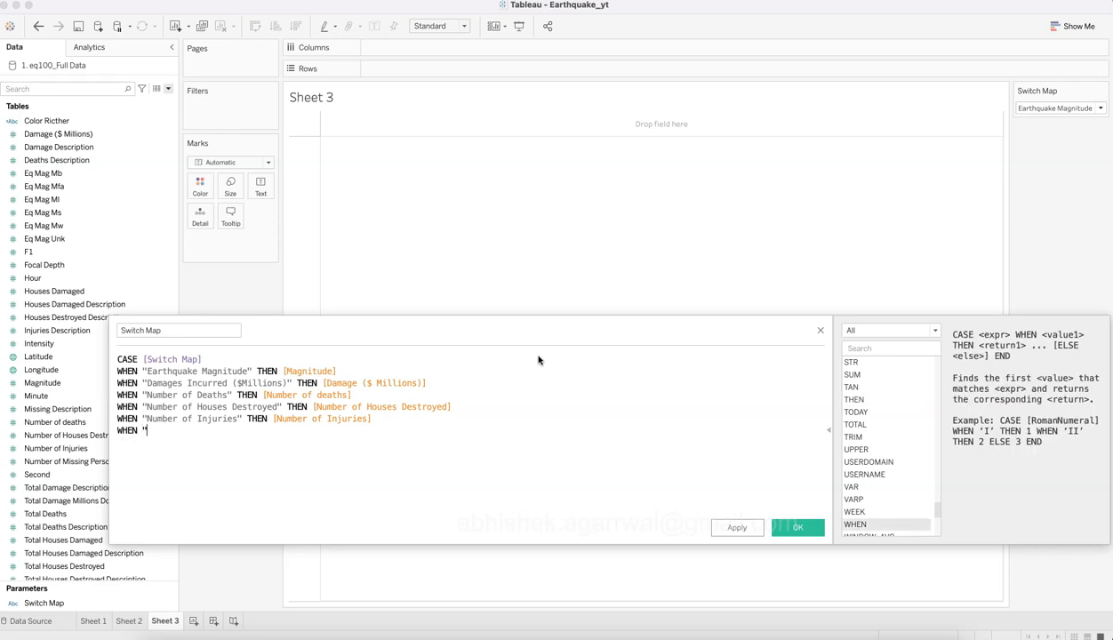
text( "Number of Missing Person" THEN )
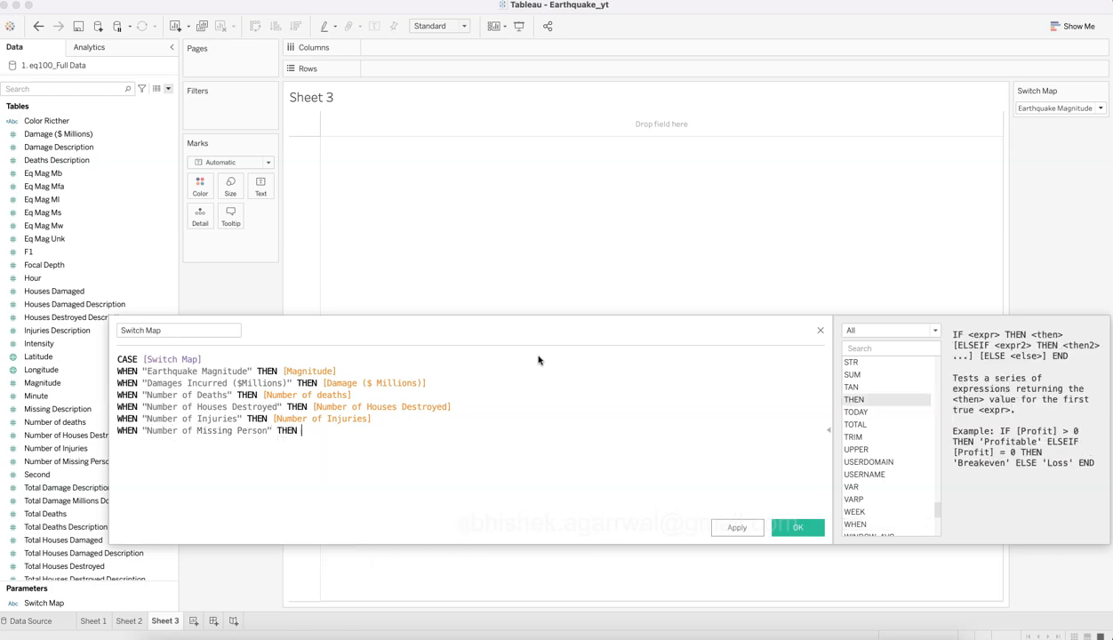
text(number)
key(Down)
key(Down)
key(Down)
key(Return)
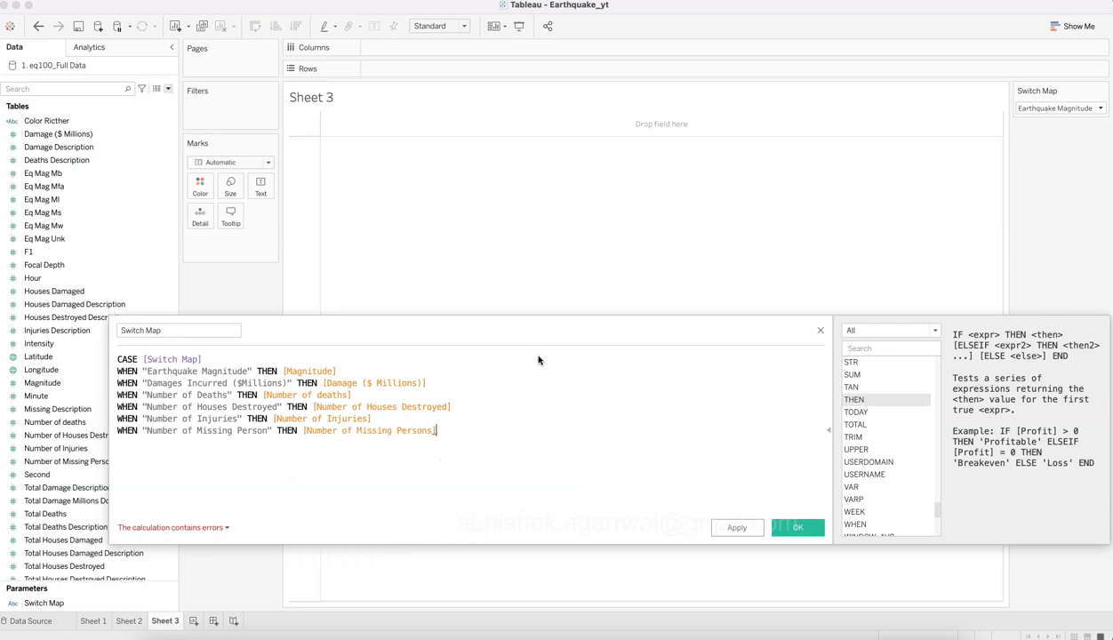
click(268, 431)
text(s)
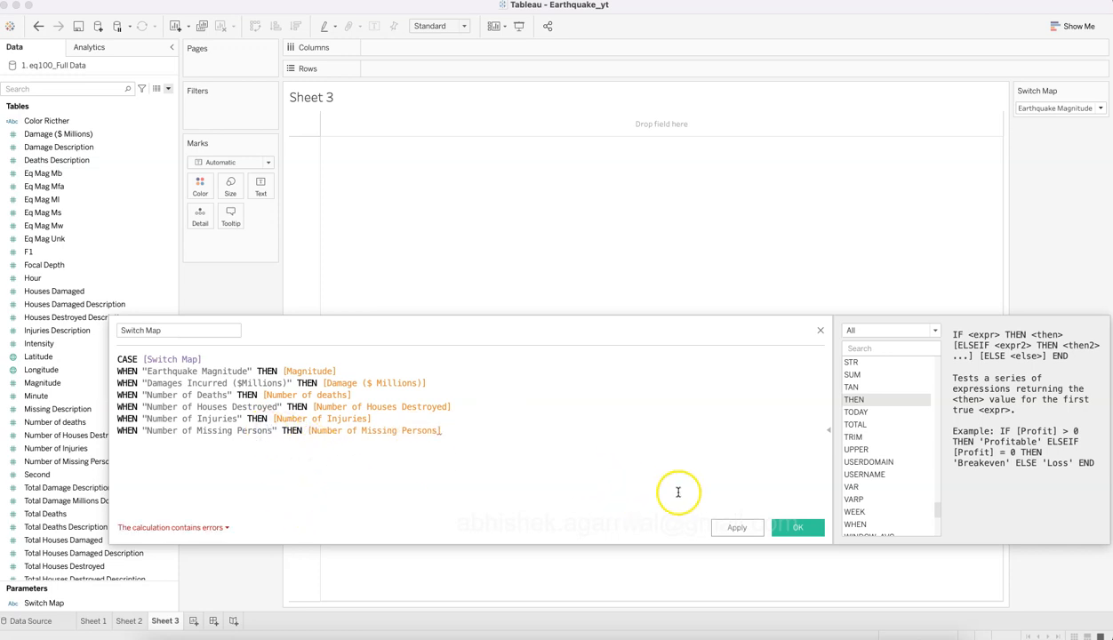
Close the CASE formula with END on a new line and save the Switch Map calculated field.
click(478, 423)
click(479, 427)
key(Return)
text(END)
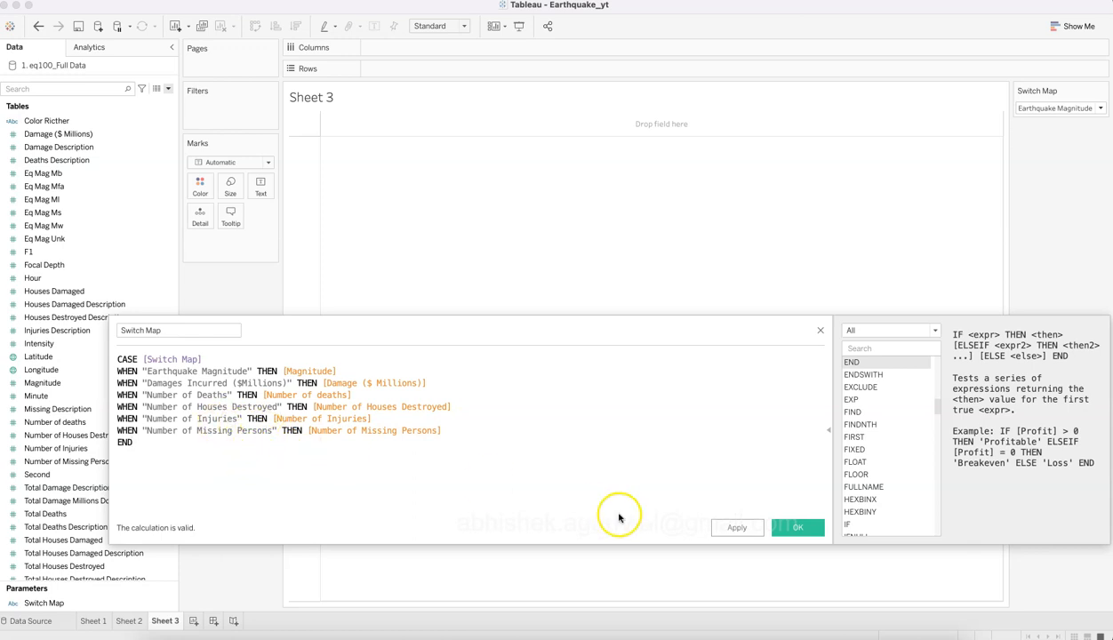
click(780, 528)
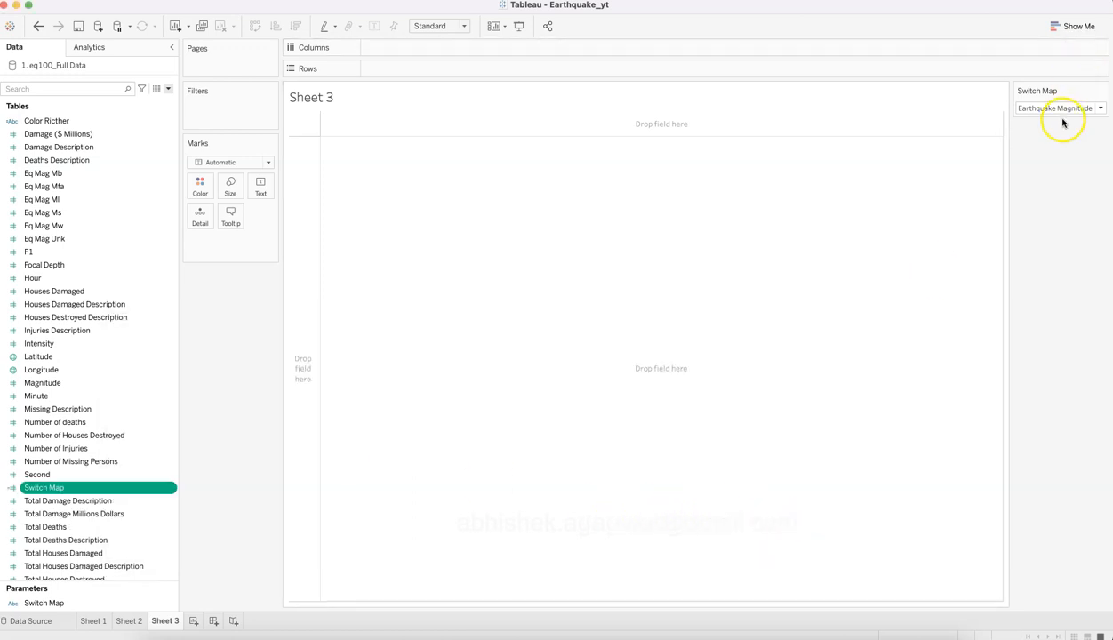
Change the last case value in the Switch Map calculation to "Number of Missing Person", save it, and check it against the parameter's option list.
click(1063, 108)
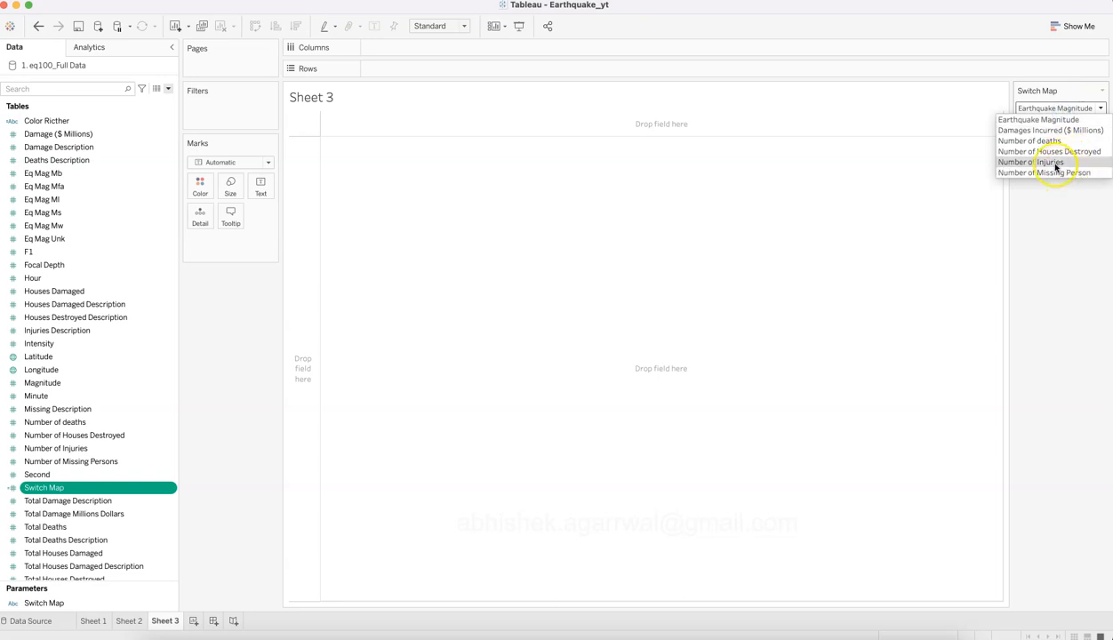
click(171, 487)
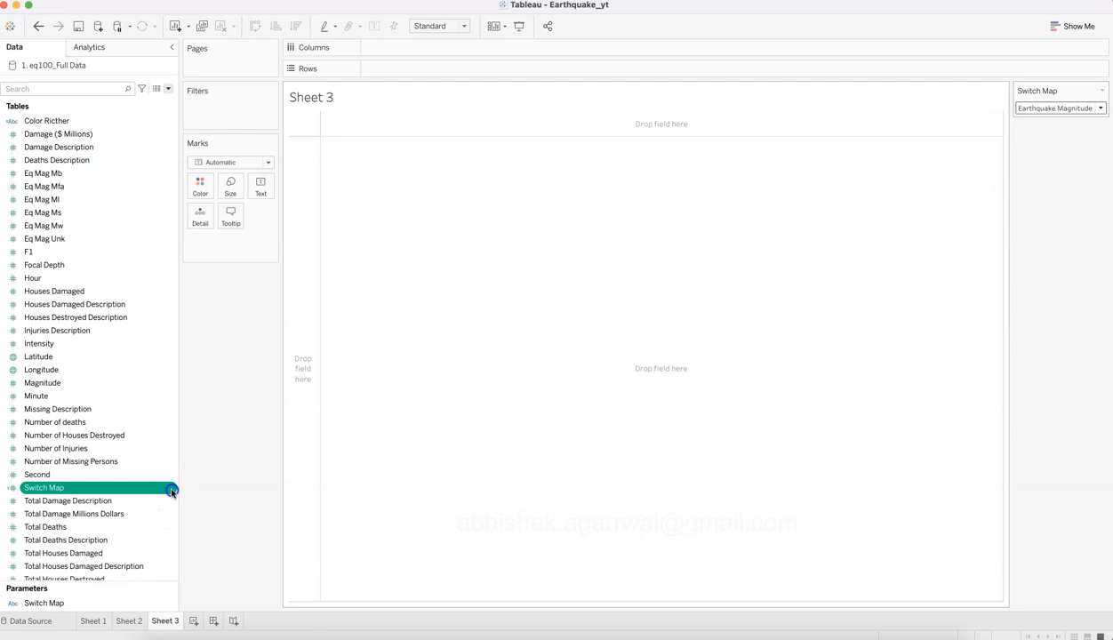
click(169, 488)
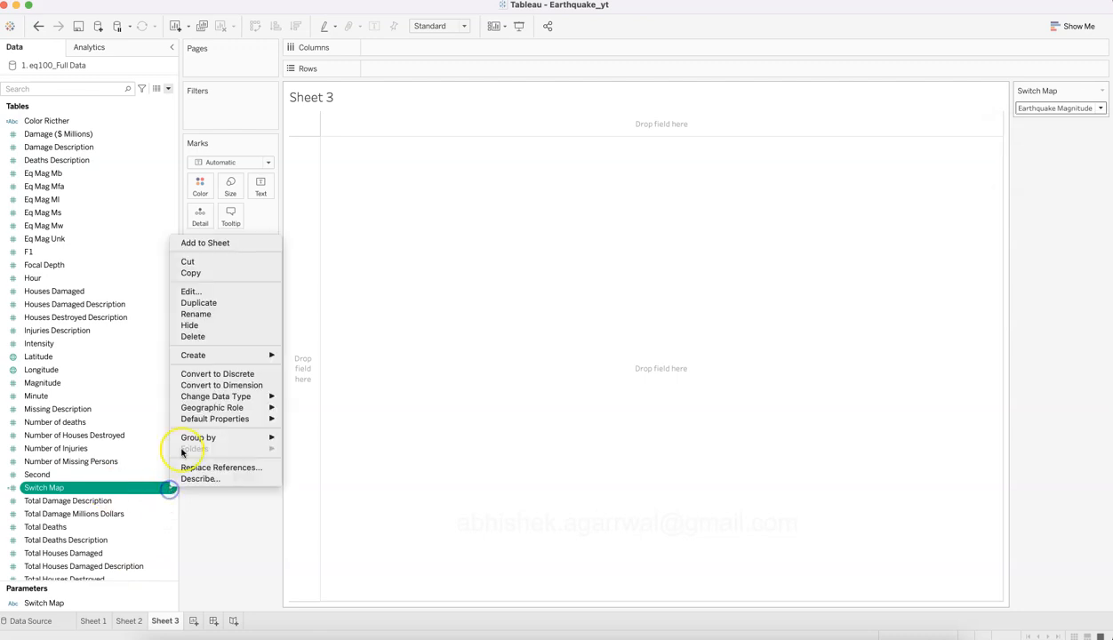
click(210, 293)
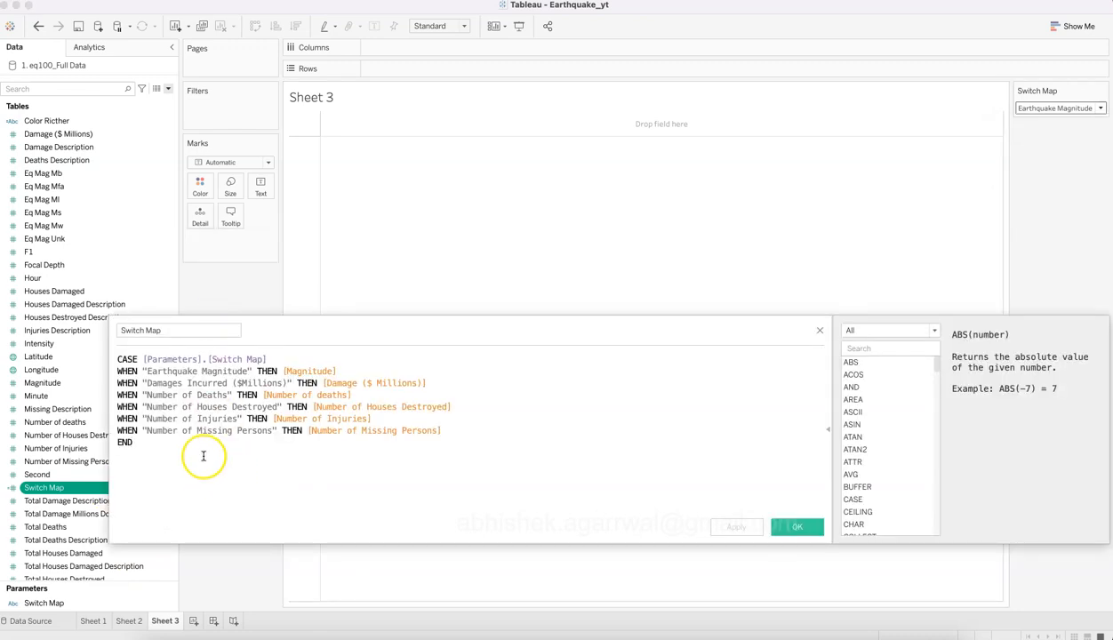
click(271, 430)
key(BackSpace)
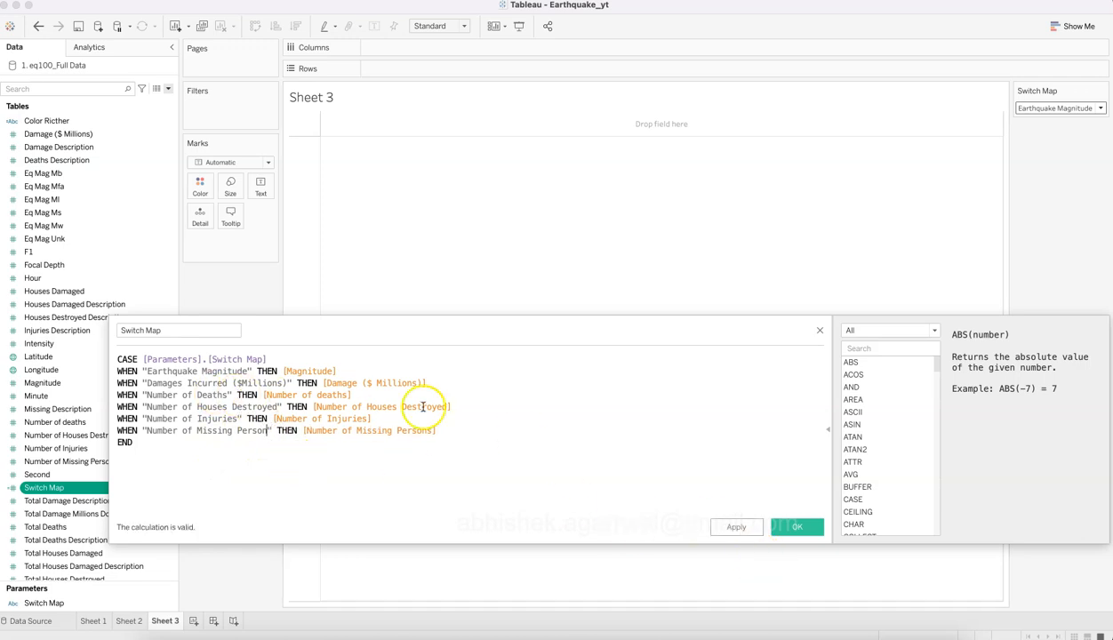
click(803, 528)
click(1052, 110)
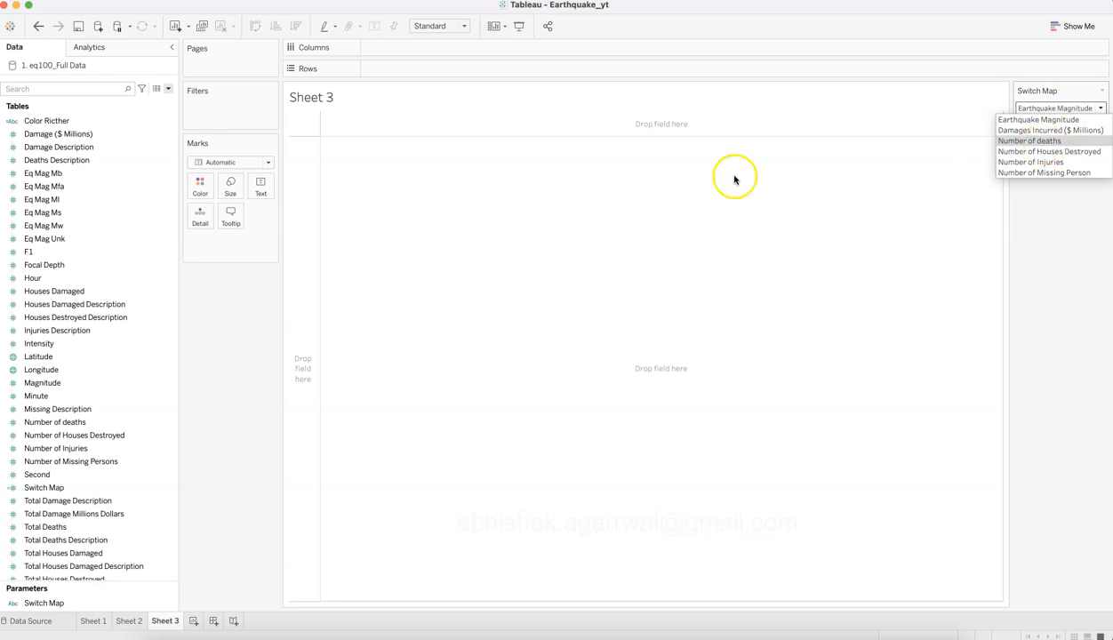
click(101, 490)
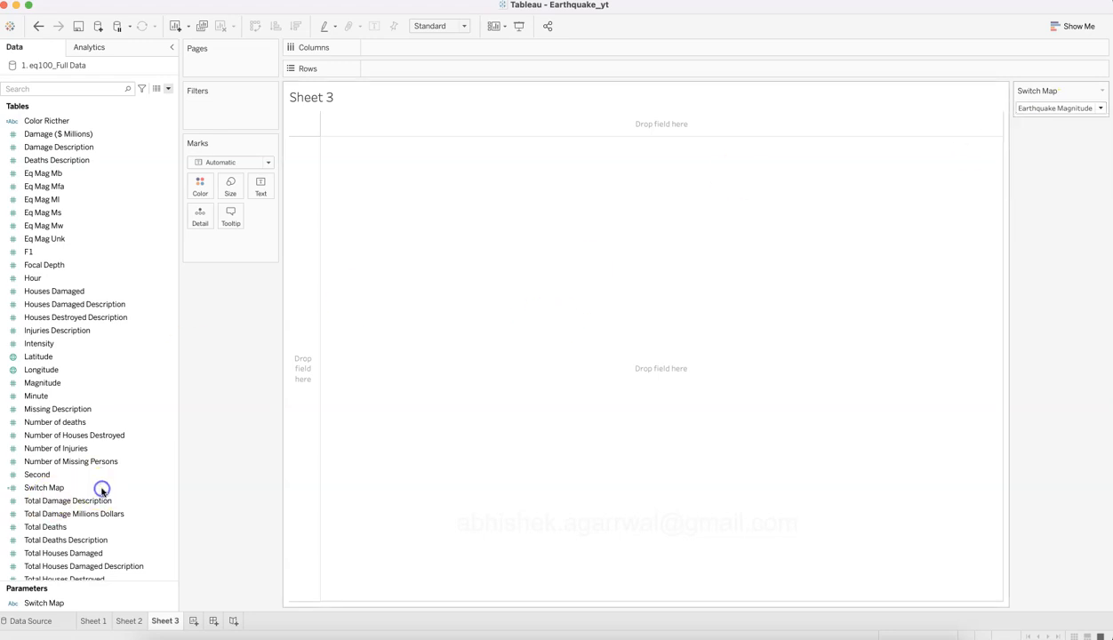
Edit the Switch Map calculation so the deaths case value reads "Number of deaths".
click(169, 488)
click(220, 289)
click(203, 395)
key(BackSpace)
text(deaths" THEN [Number of deaths)
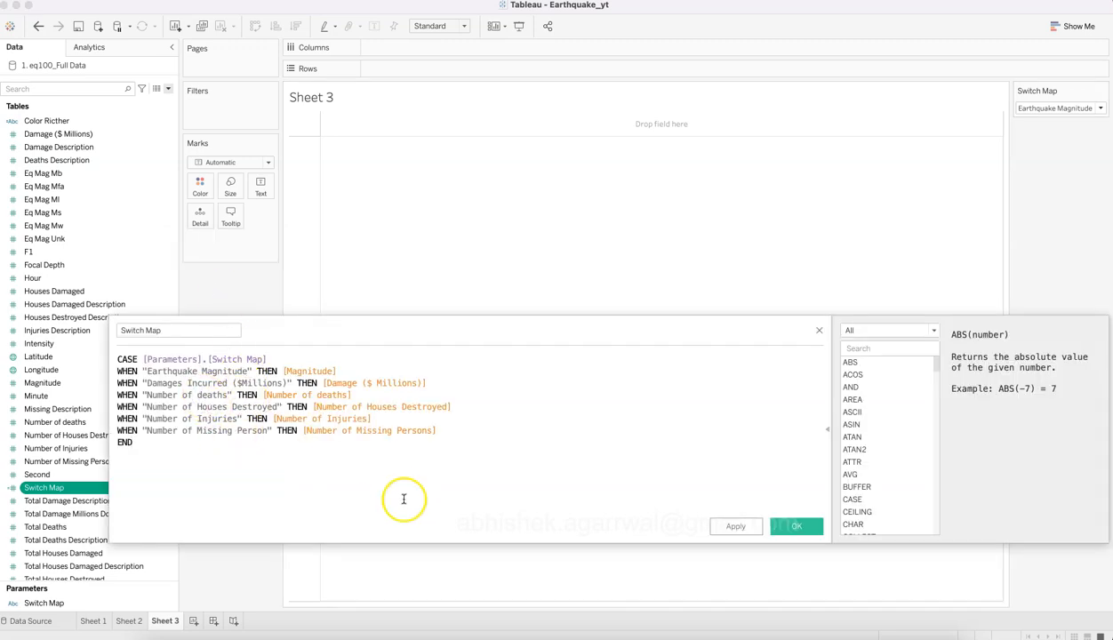
Match the damages case value to the parameter option "Damages Incurred ($ Millions)" and save the Switch Map calculation.
click(1056, 108)
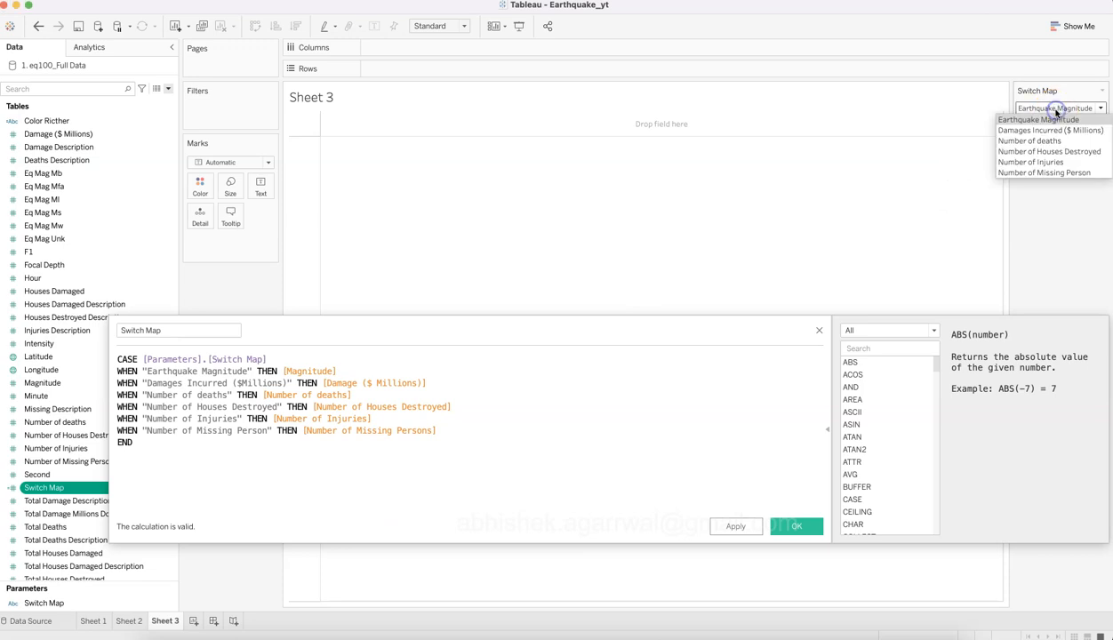
click(1045, 124)
click(1049, 131)
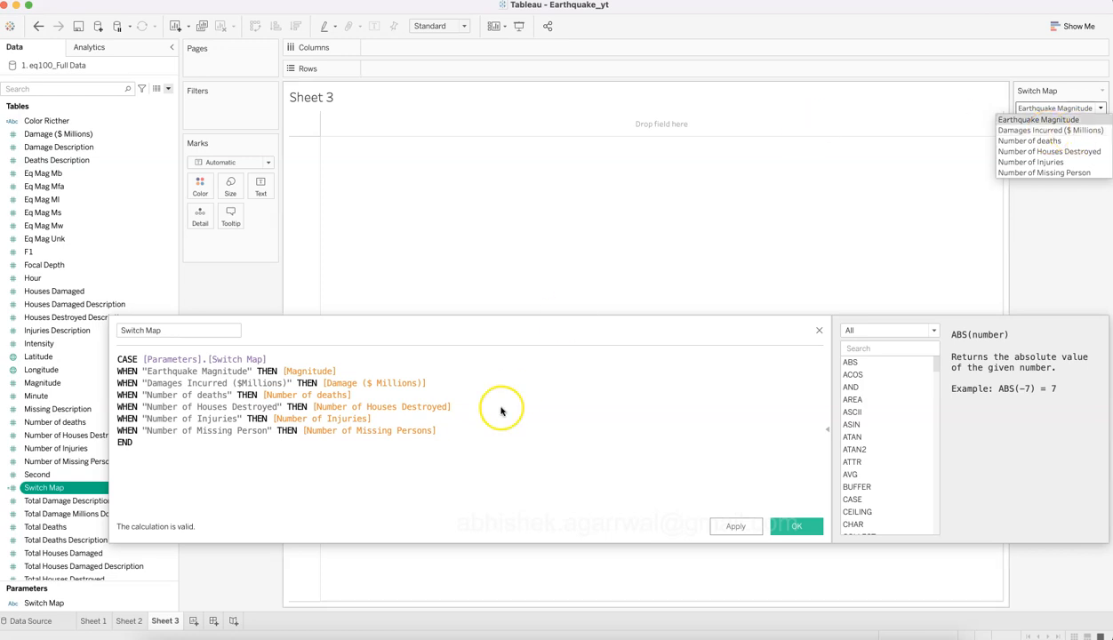
click(241, 383)
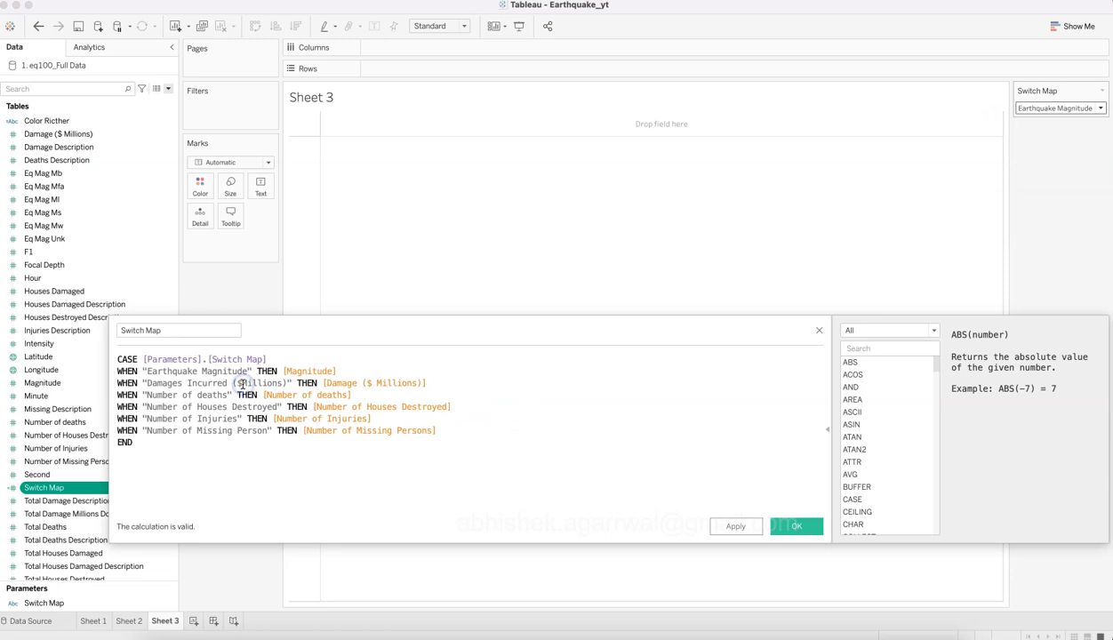
click(1031, 107)
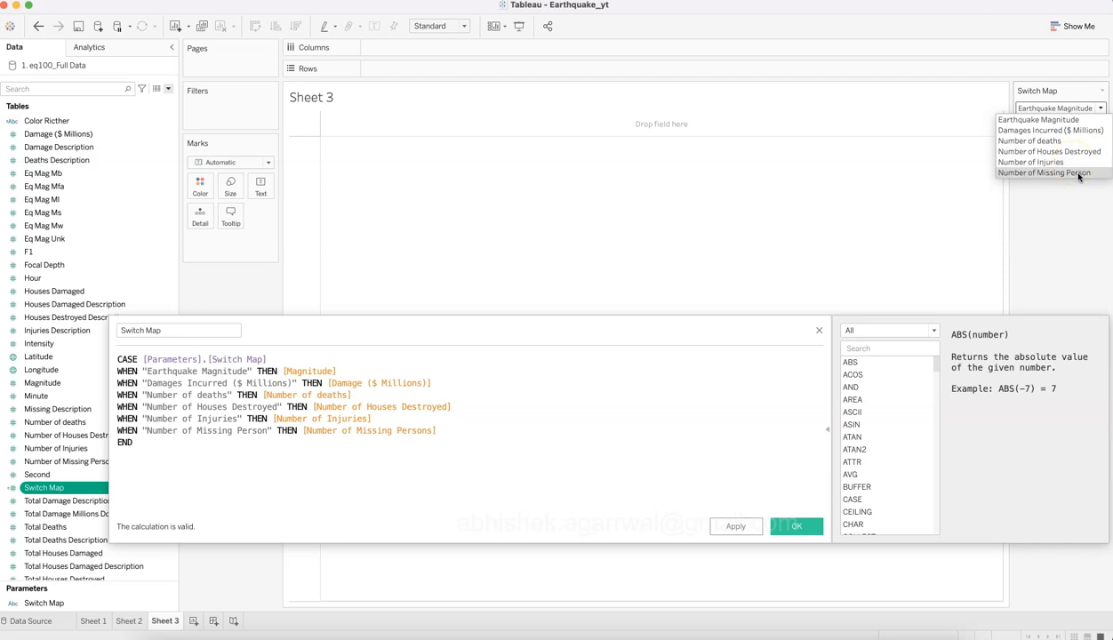
click(797, 527)
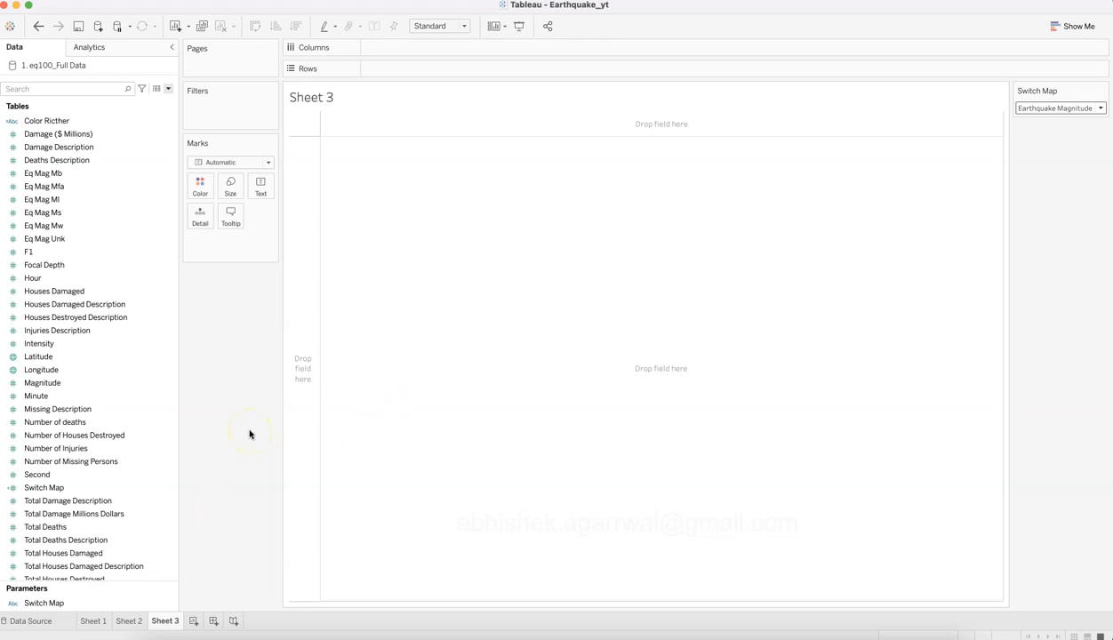
Build a symbol map on Sheet 3 from the Country field and the Switch Map measure.
click(156, 514)
scroll(157, 514, down, 2)
scroll(157, 514, up, 2)
scroll(157, 514, up, 5)
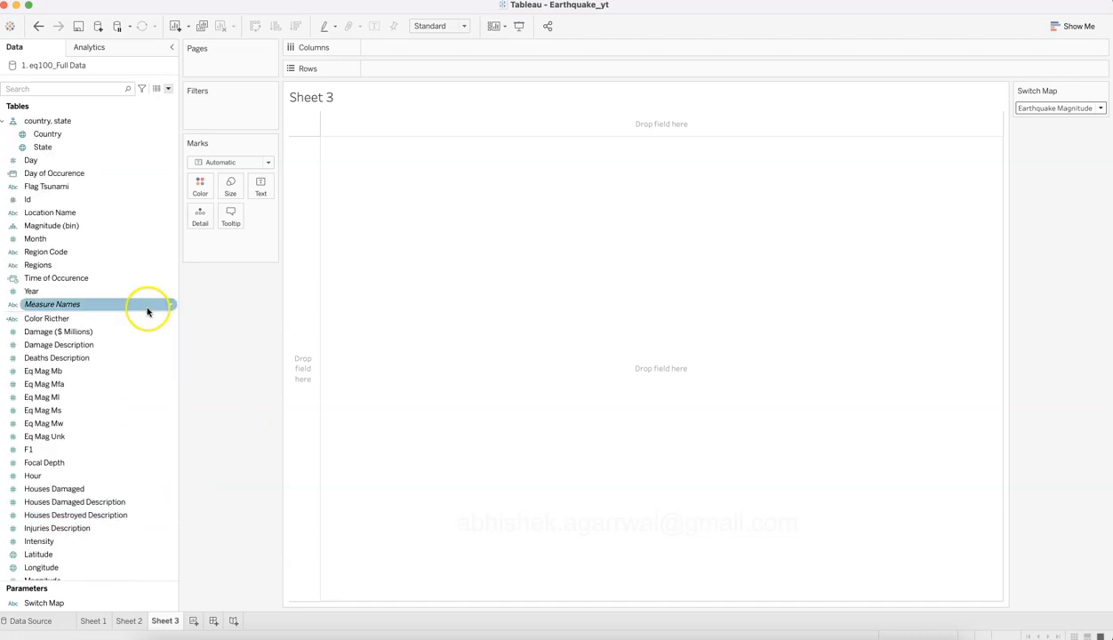
click(95, 136)
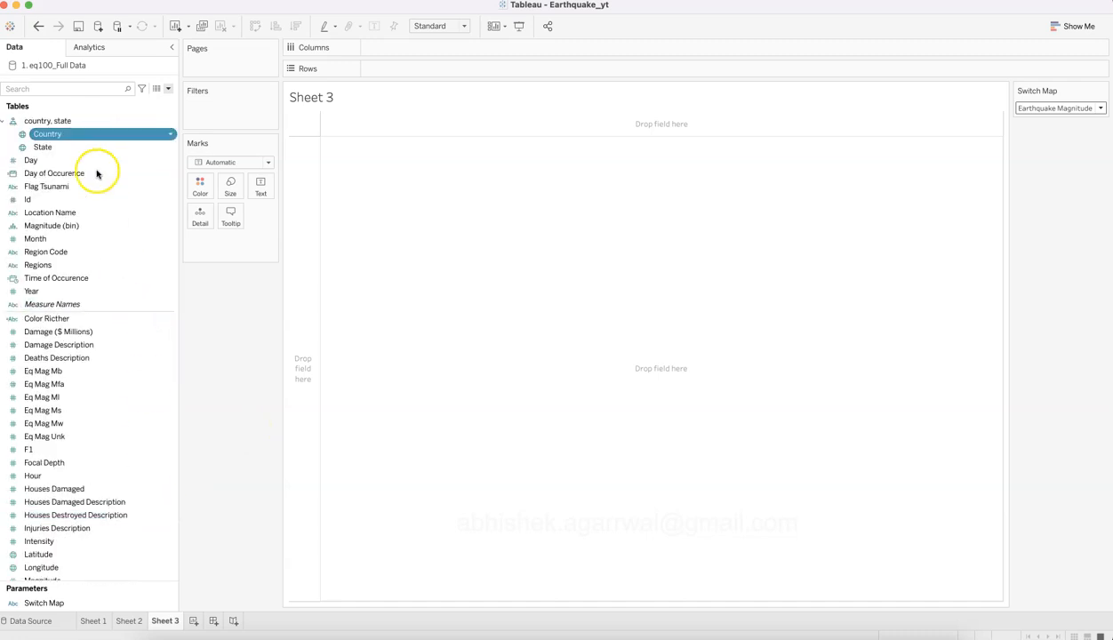
super+click(104, 460)
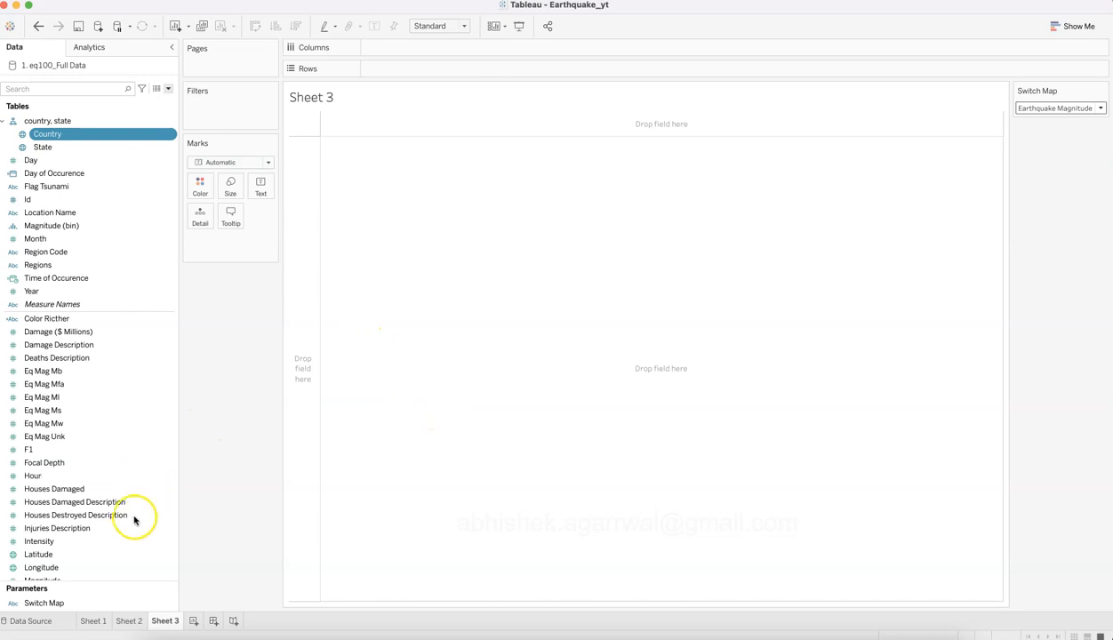
scroll(133, 521, down, 1)
scroll(134, 522, down, 2)
scroll(133, 523, up, 2)
scroll(133, 523, down, 1)
scroll(133, 523, down, 5)
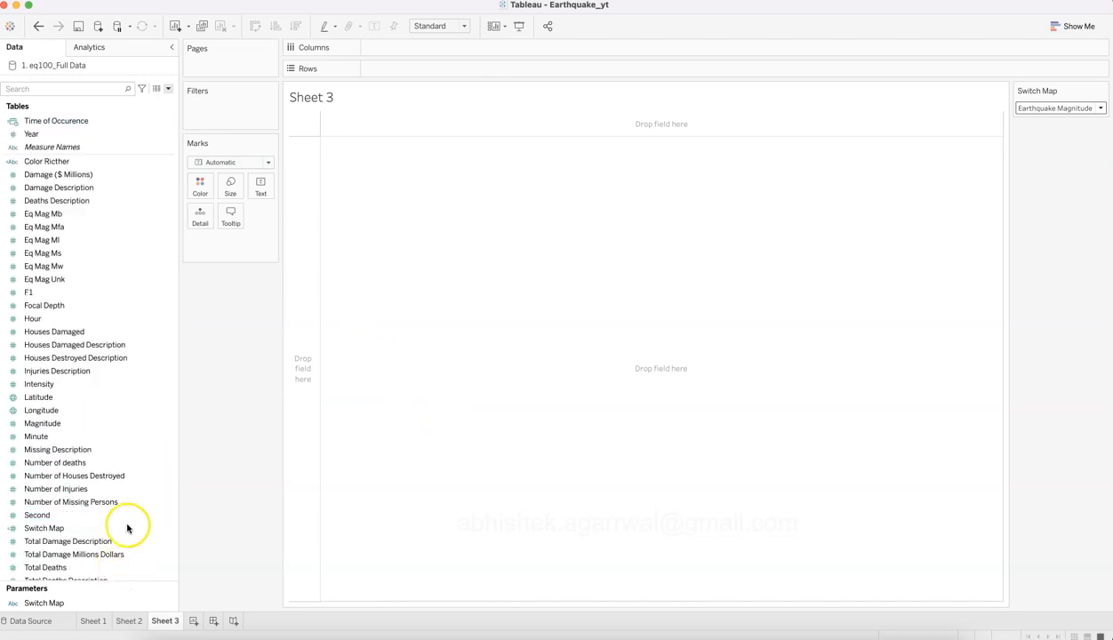
click(115, 532)
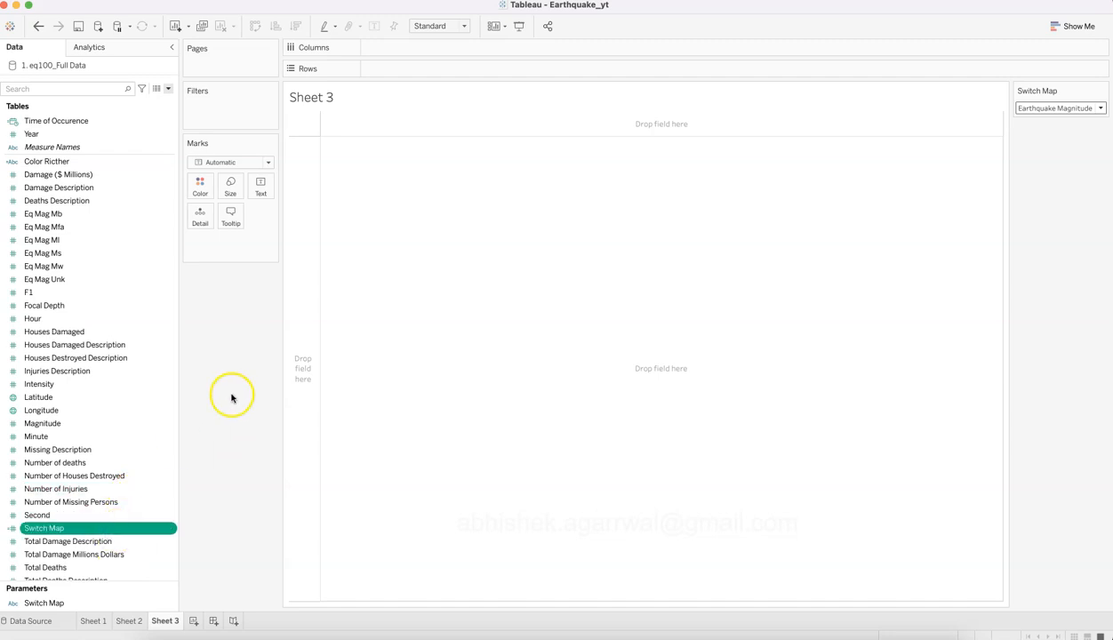
scroll(89, 311, up, 5)
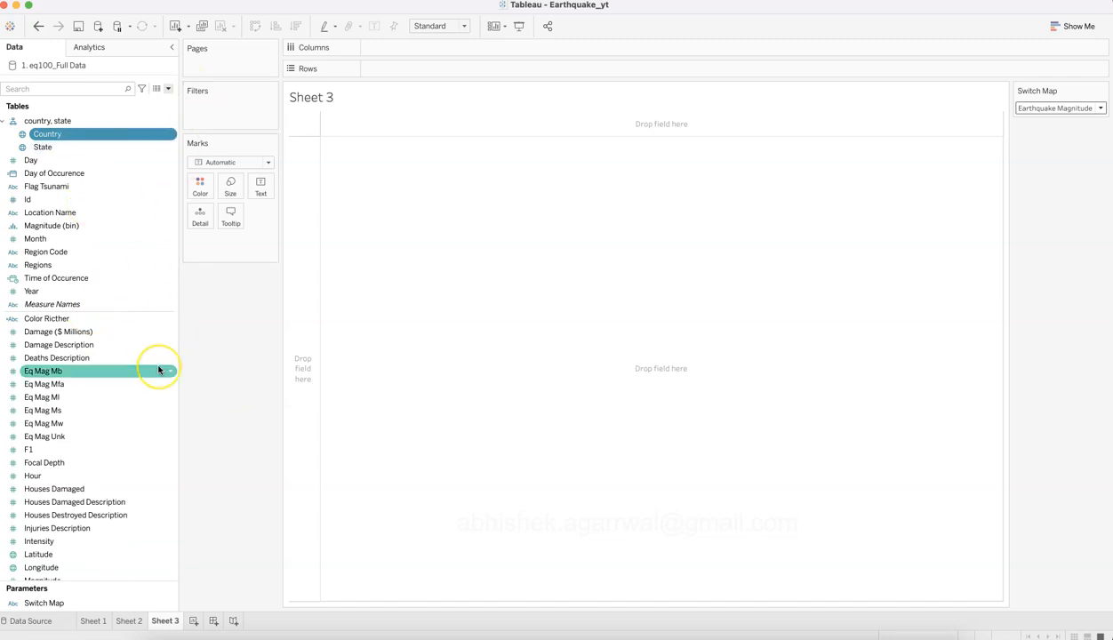
scroll(158, 370, down, 5)
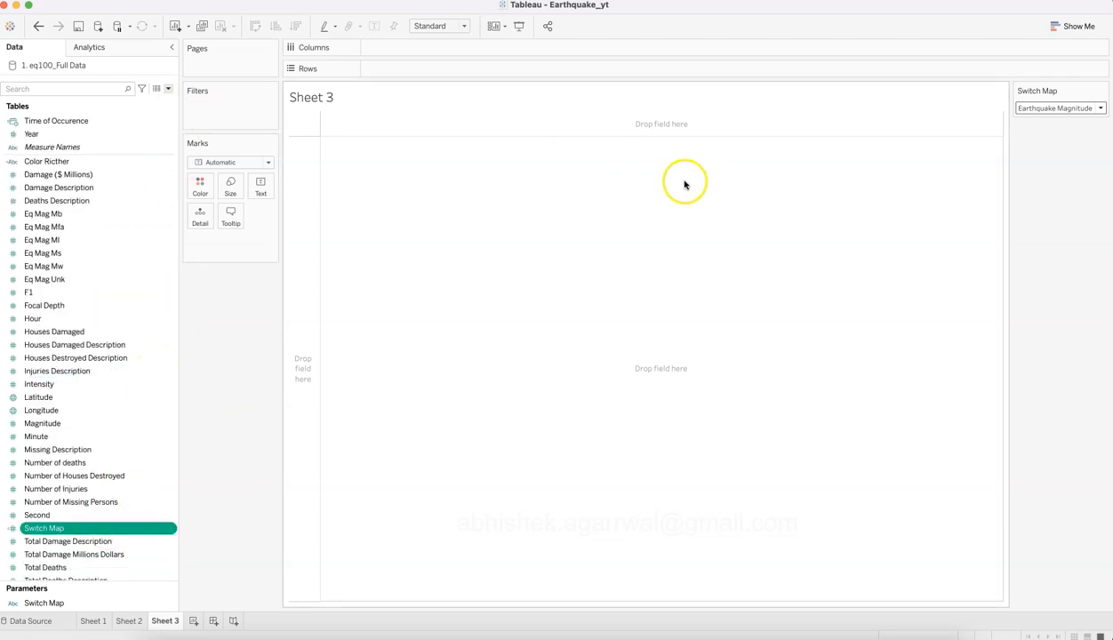
click(1059, 31)
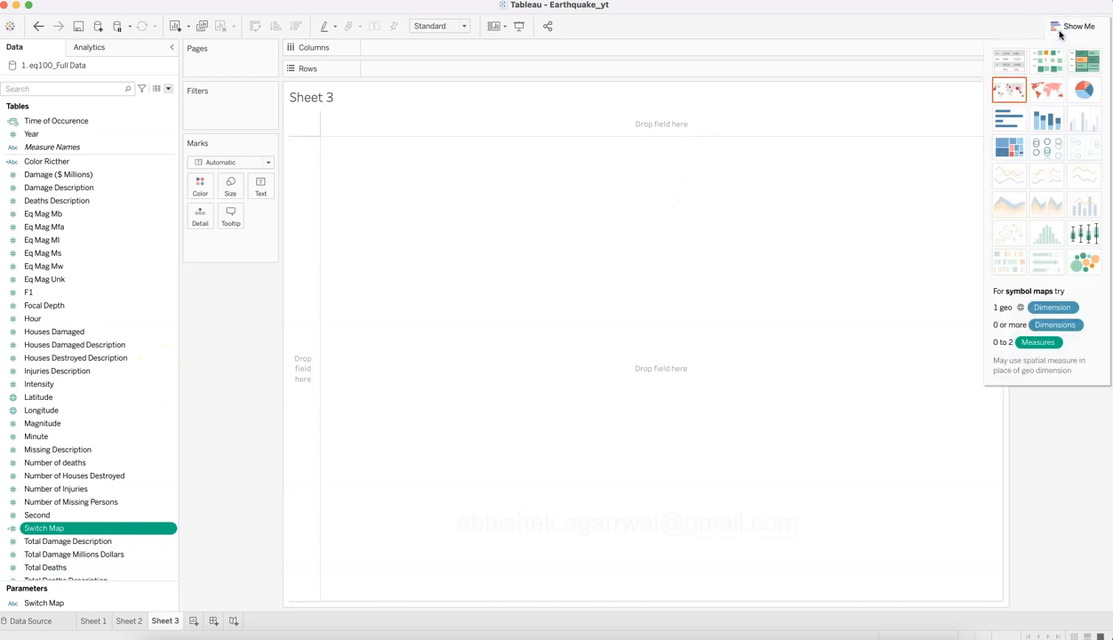
click(1008, 92)
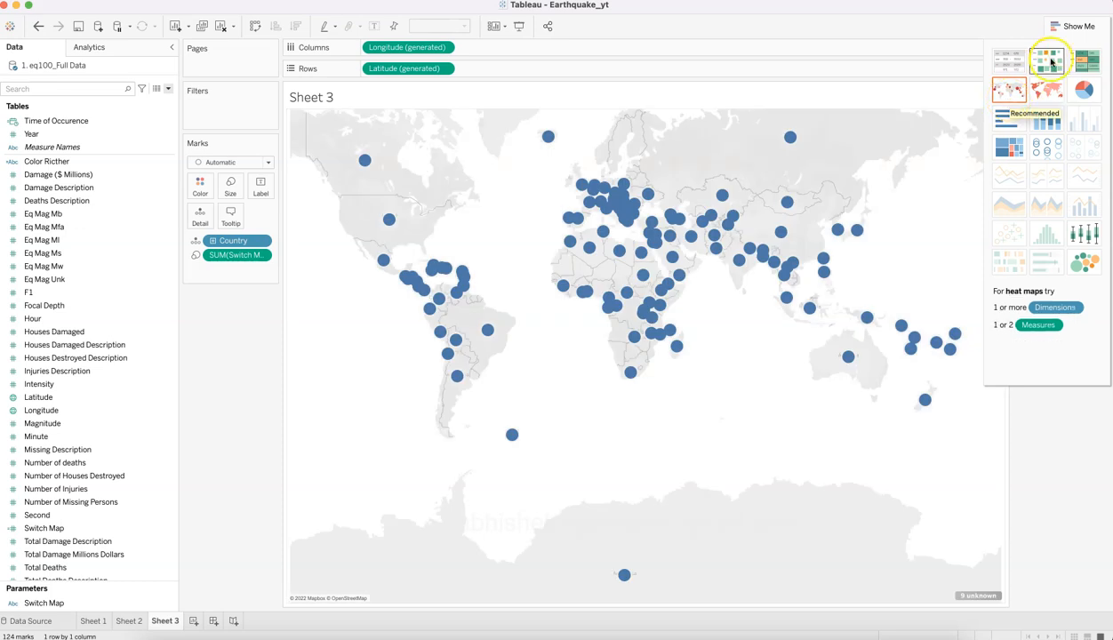
click(1067, 26)
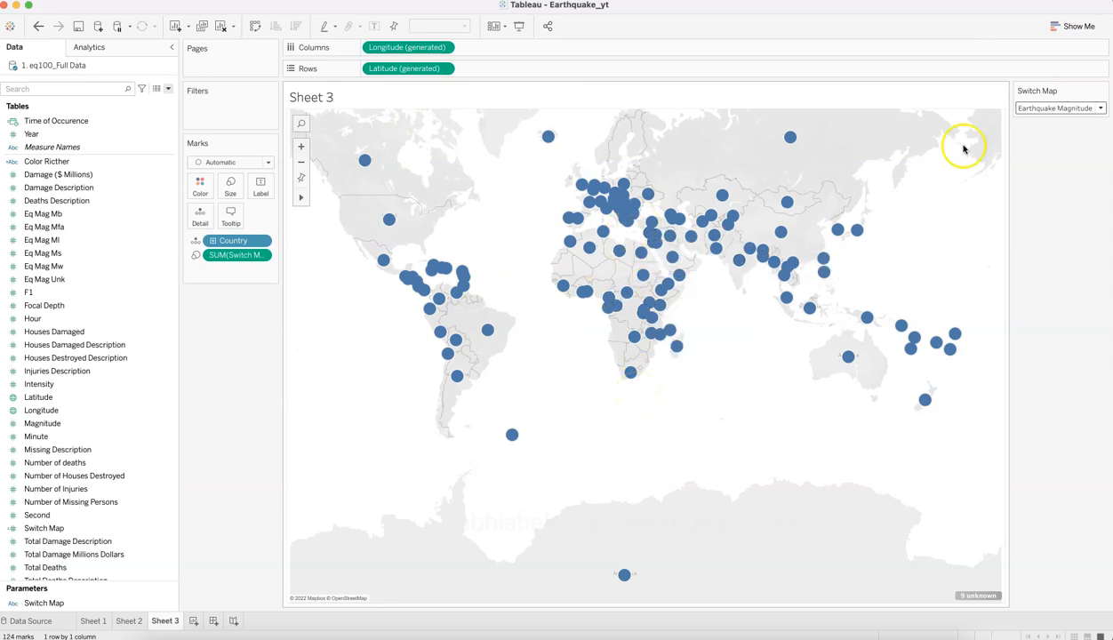
Test the map with the Switch Map parameter on damages, deaths, houses destroyed, injuries and missing persons in turn.
click(1099, 107)
click(1049, 130)
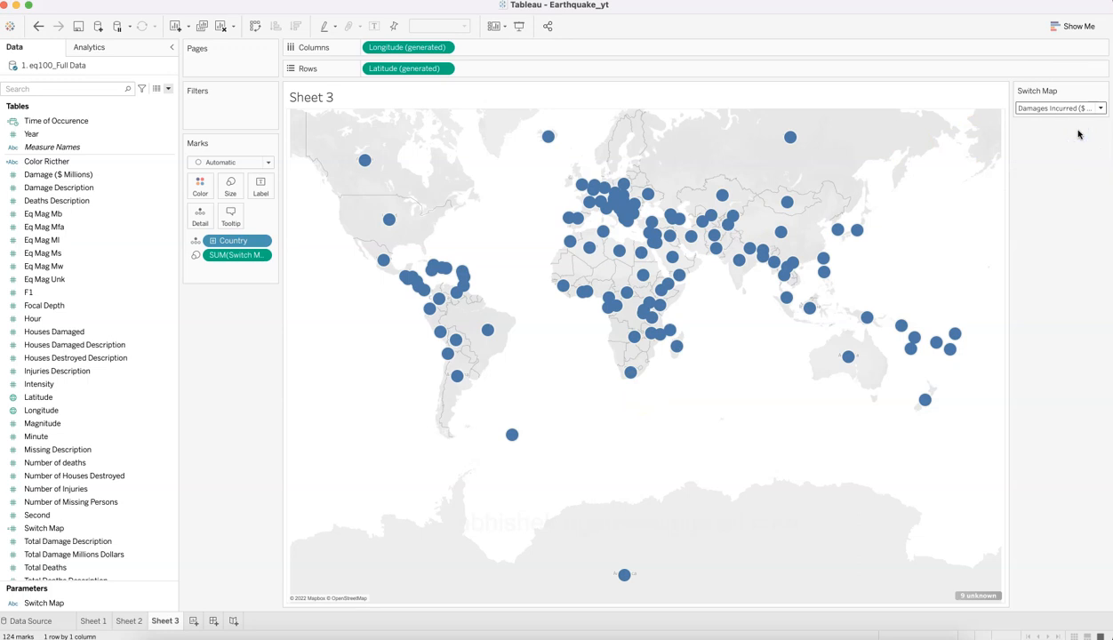
click(1067, 108)
click(1067, 137)
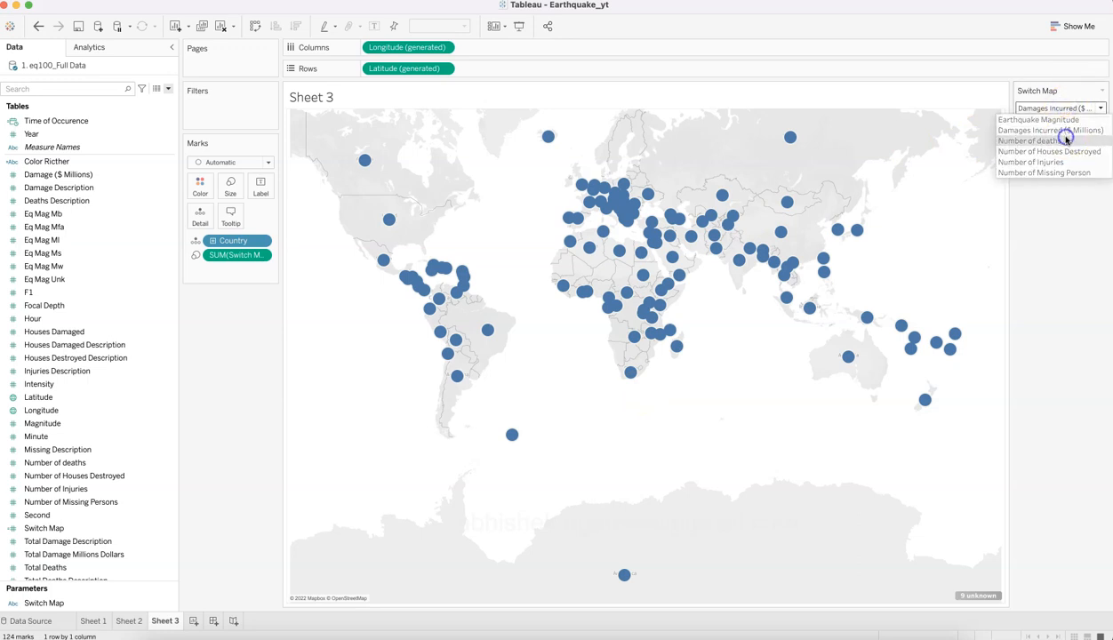
click(1061, 109)
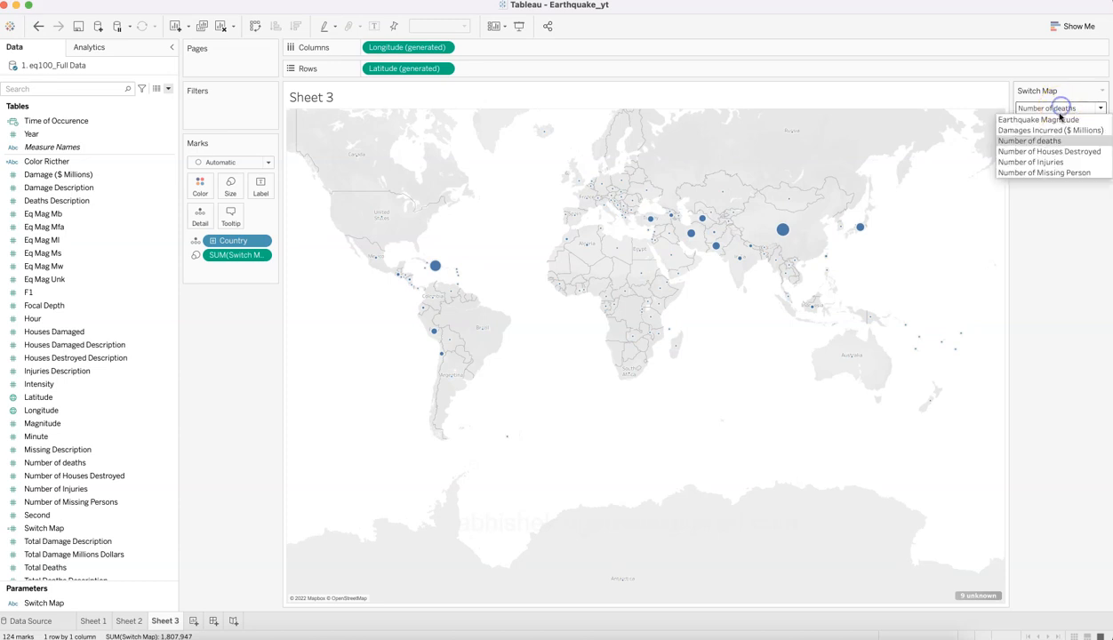
click(1061, 148)
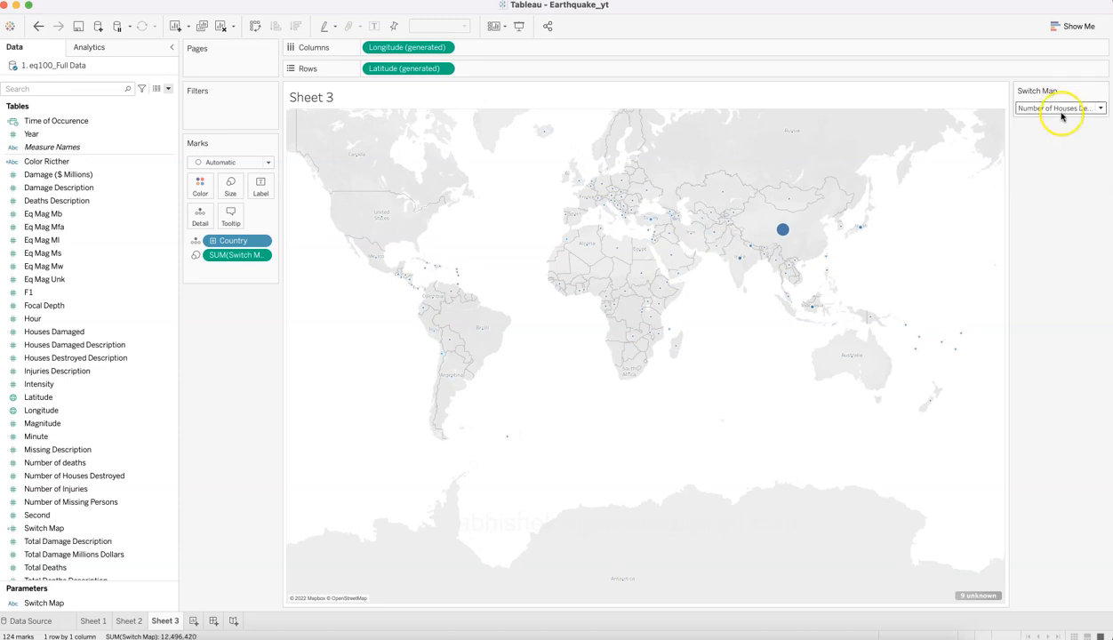
click(1062, 111)
click(1058, 159)
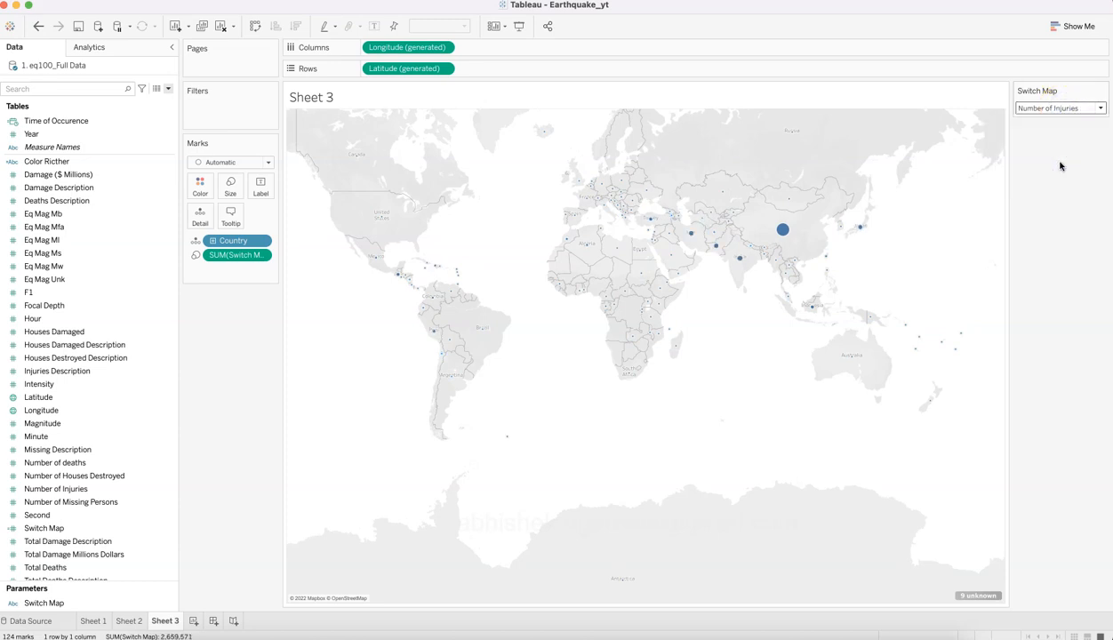
click(1061, 108)
click(1060, 174)
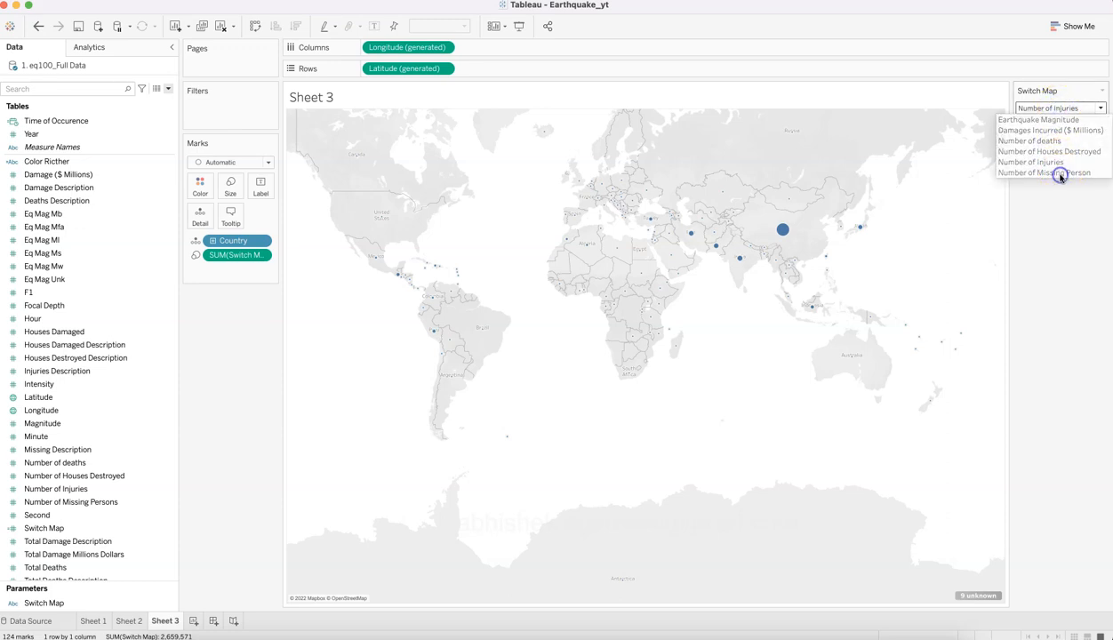
Recheck the map with Earthquake Magnitude, and set the Switch Map parameter to Damages Incurred ($ Millions).
click(1063, 109)
click(1062, 119)
click(1060, 108)
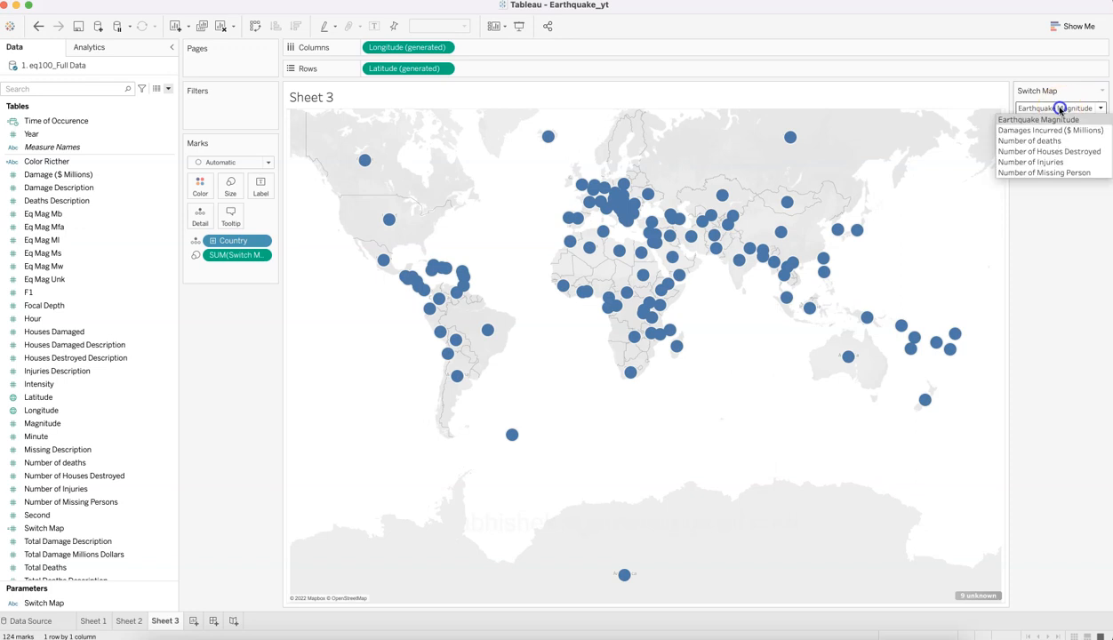
click(1061, 132)
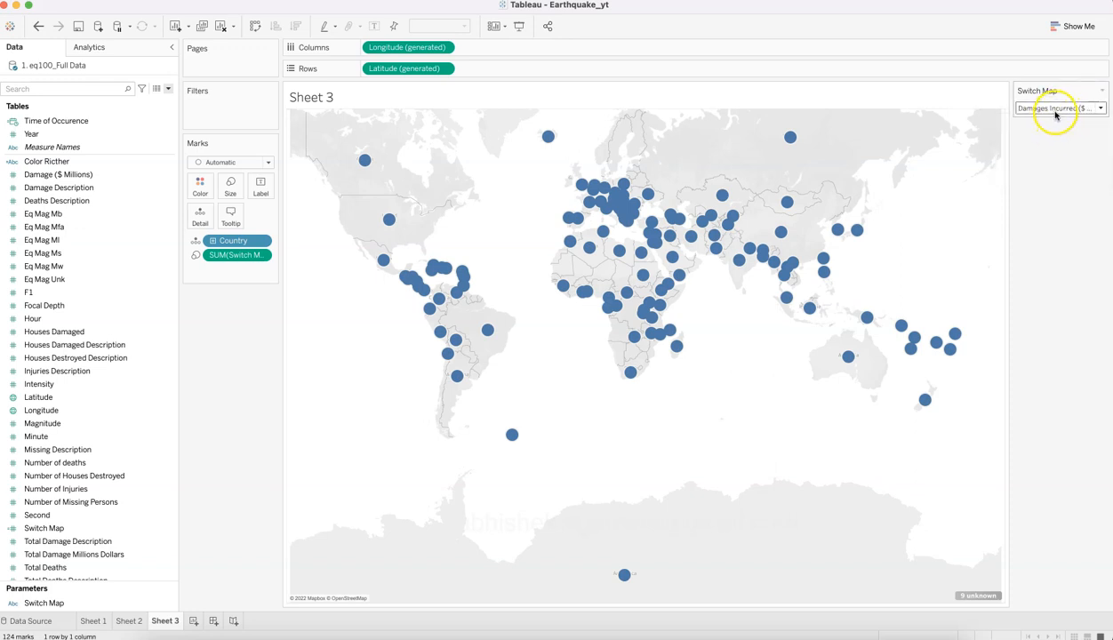
click(1055, 109)
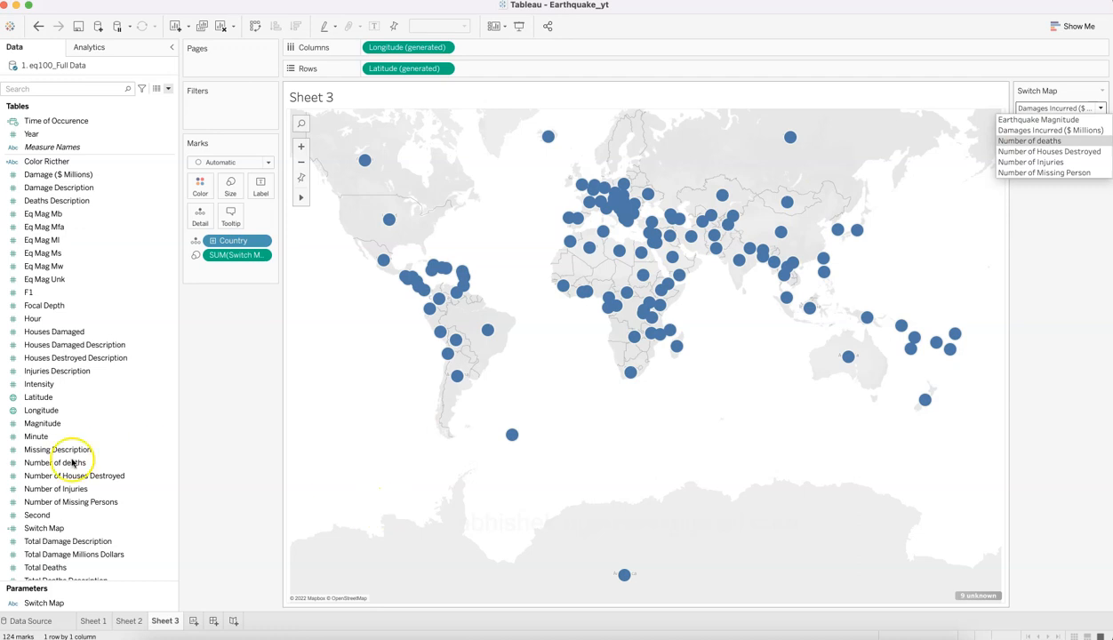
click(278, 358)
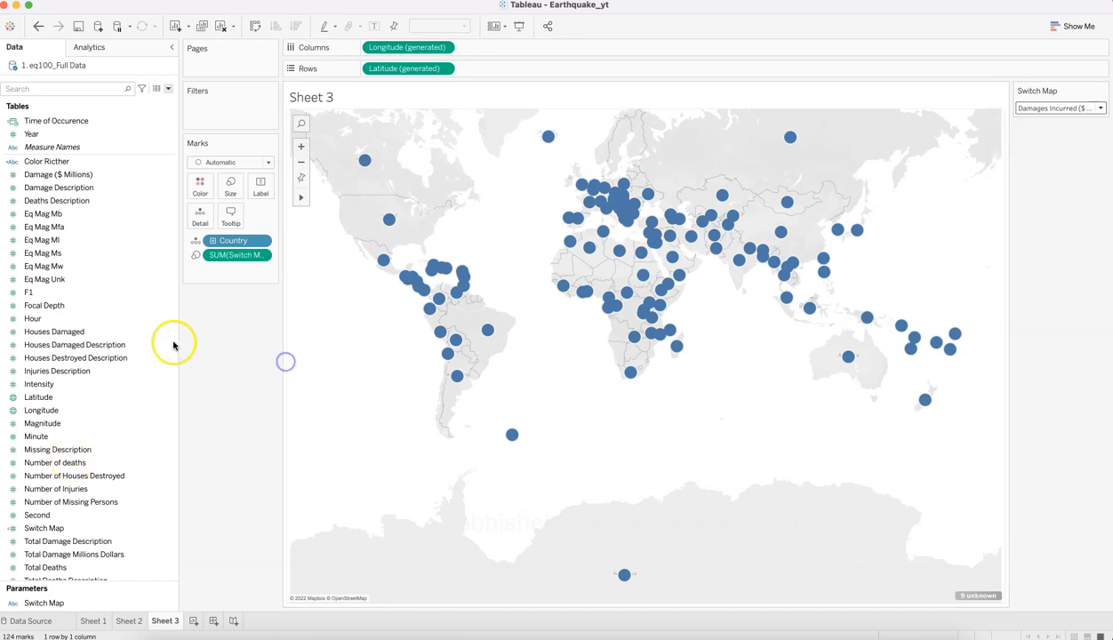
Review the Switch Map parameter's list of values and their display names.
scroll(112, 219, up, 1)
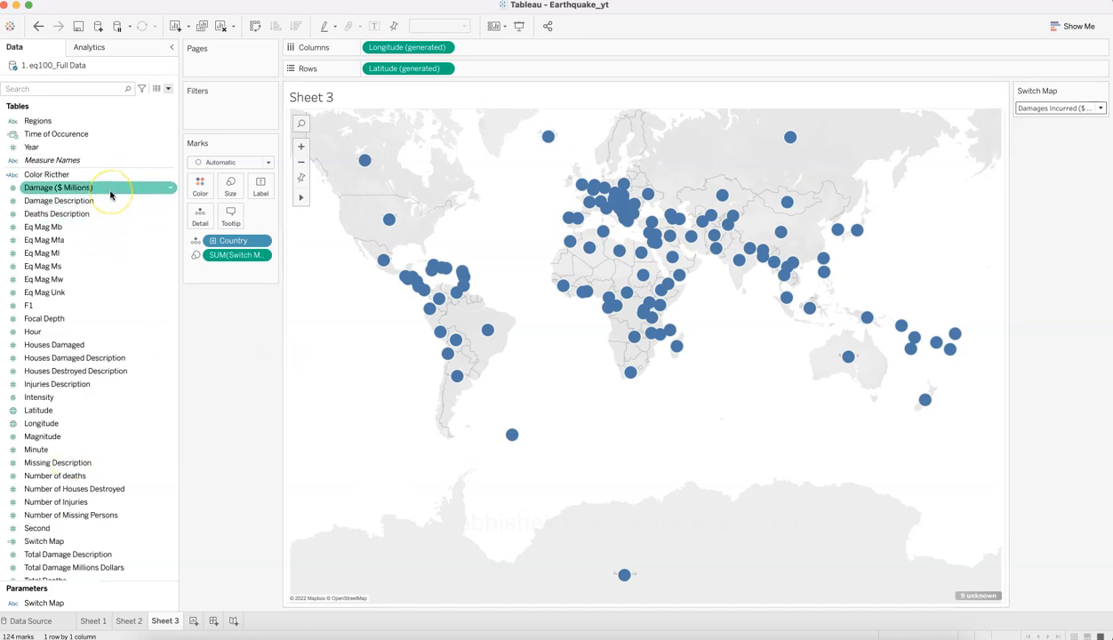
right_click(161, 601)
click(211, 464)
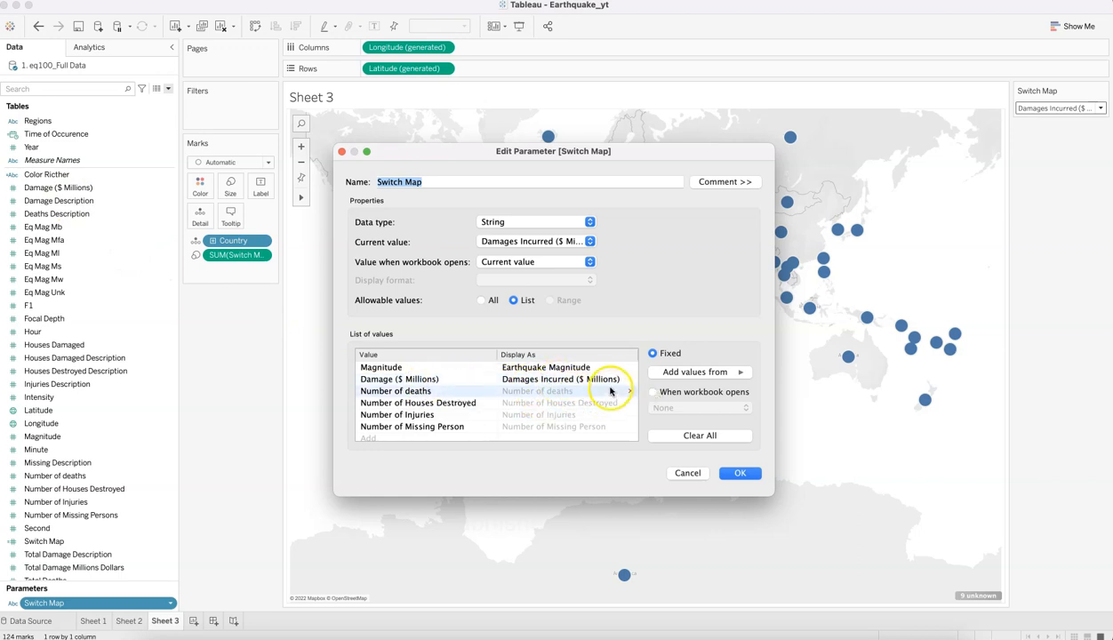
click(735, 474)
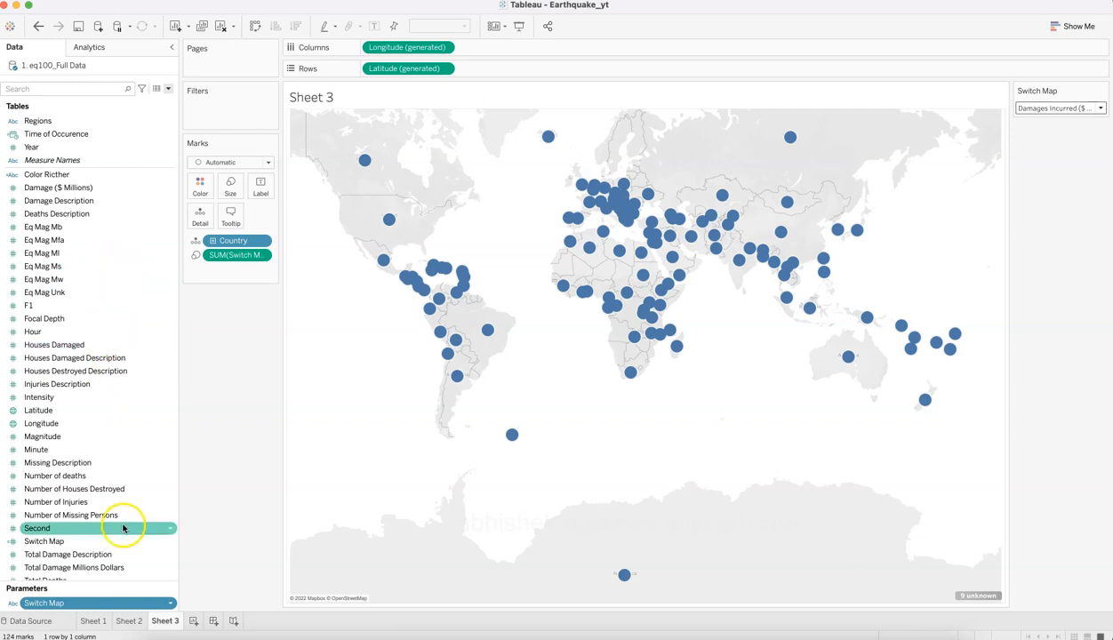
Edit the Switch Map calculation so its damages case reads "Damages Incurred($ Millions)" without a space before the parenthesis, and save it.
click(171, 544)
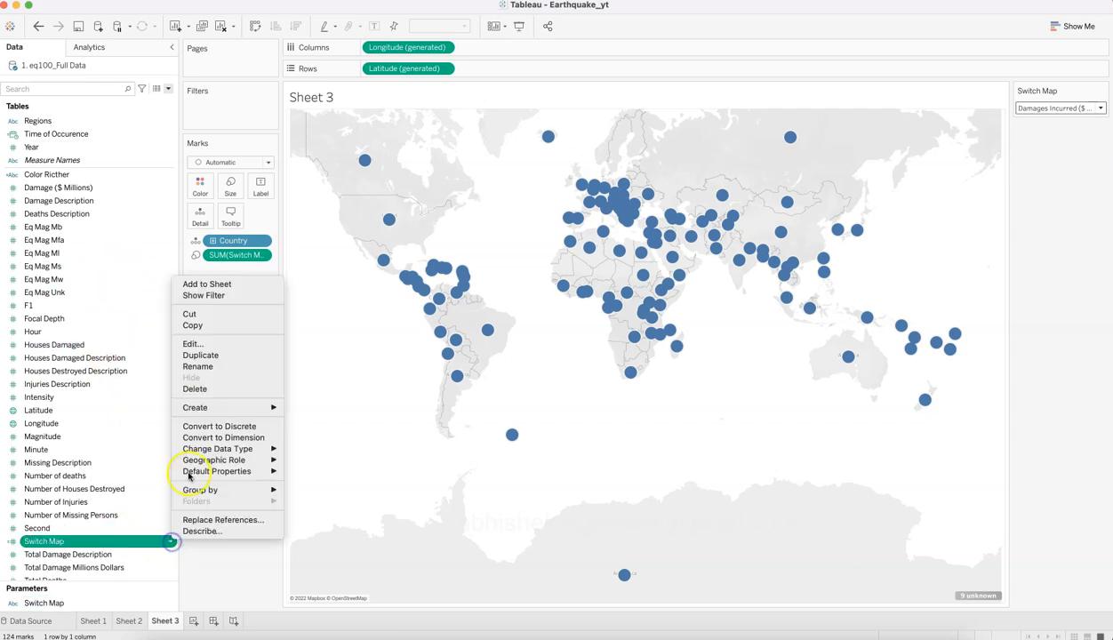
click(205, 344)
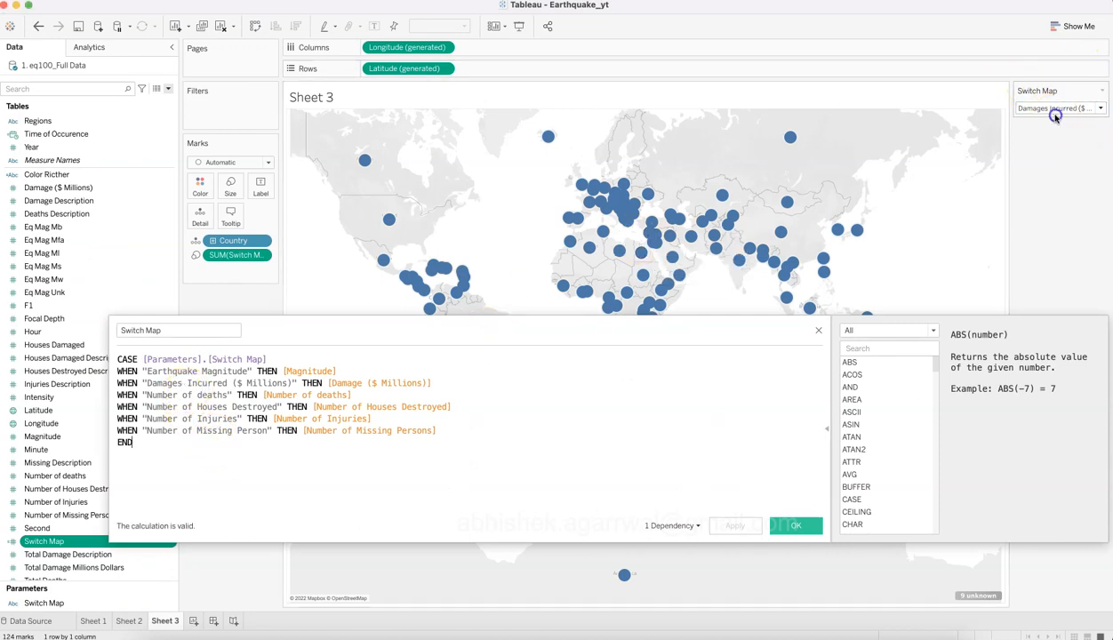
click(1056, 108)
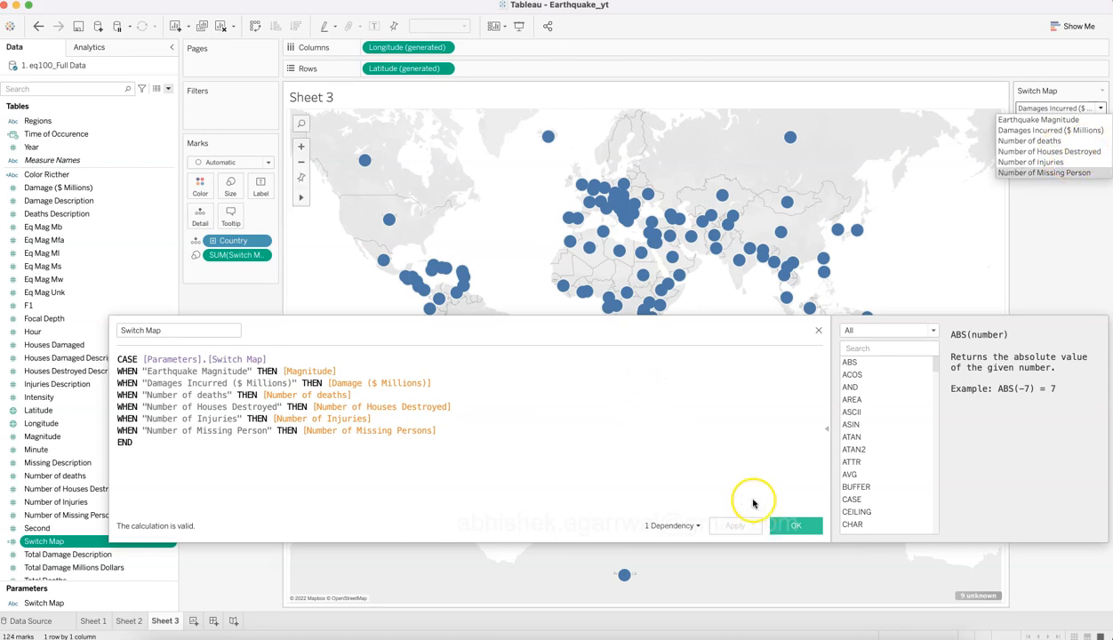
click(234, 385)
key(Delete)
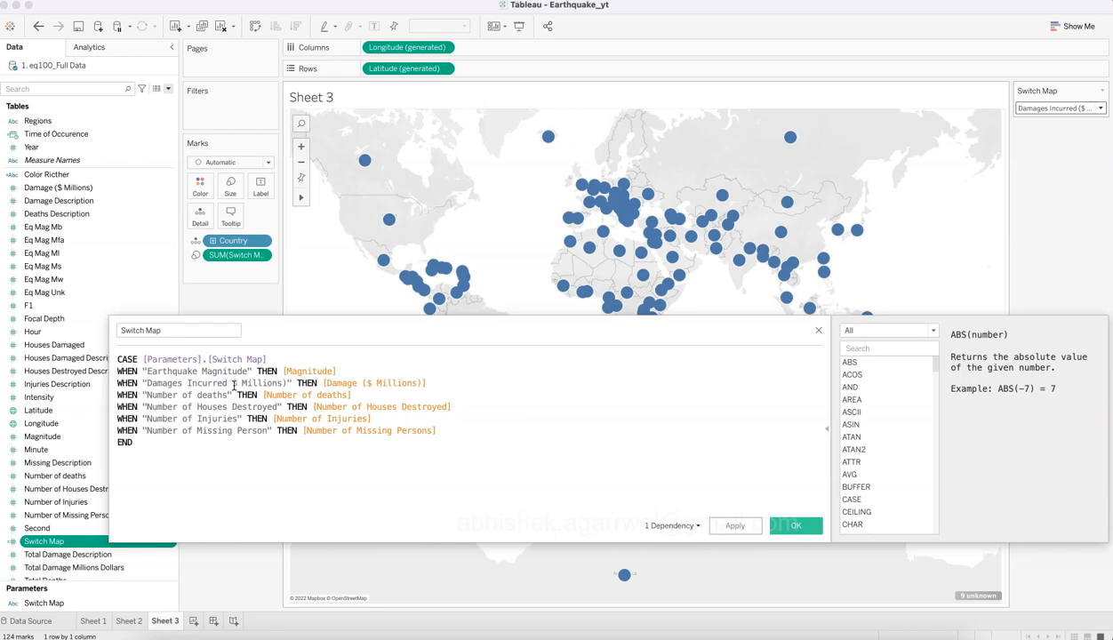
click(233, 384)
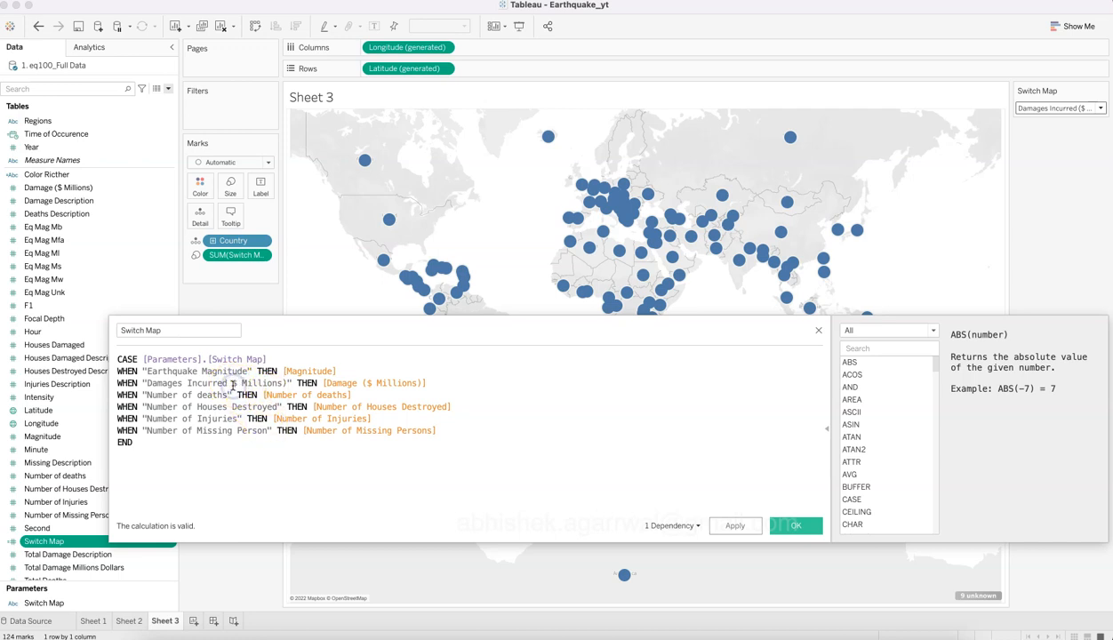
text(()
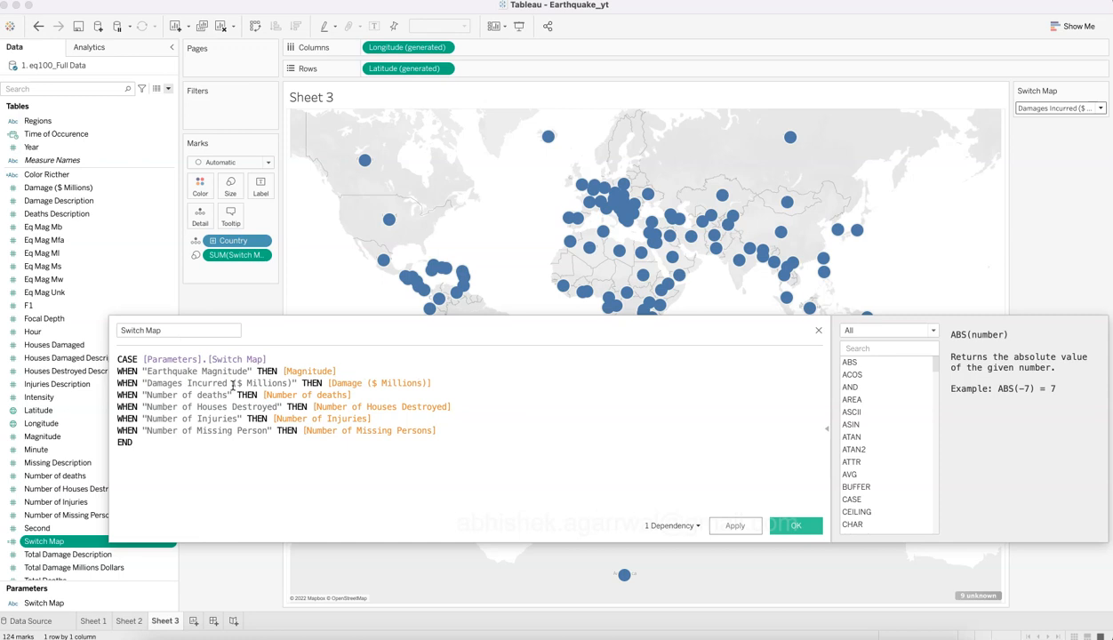
key(BackSpace)
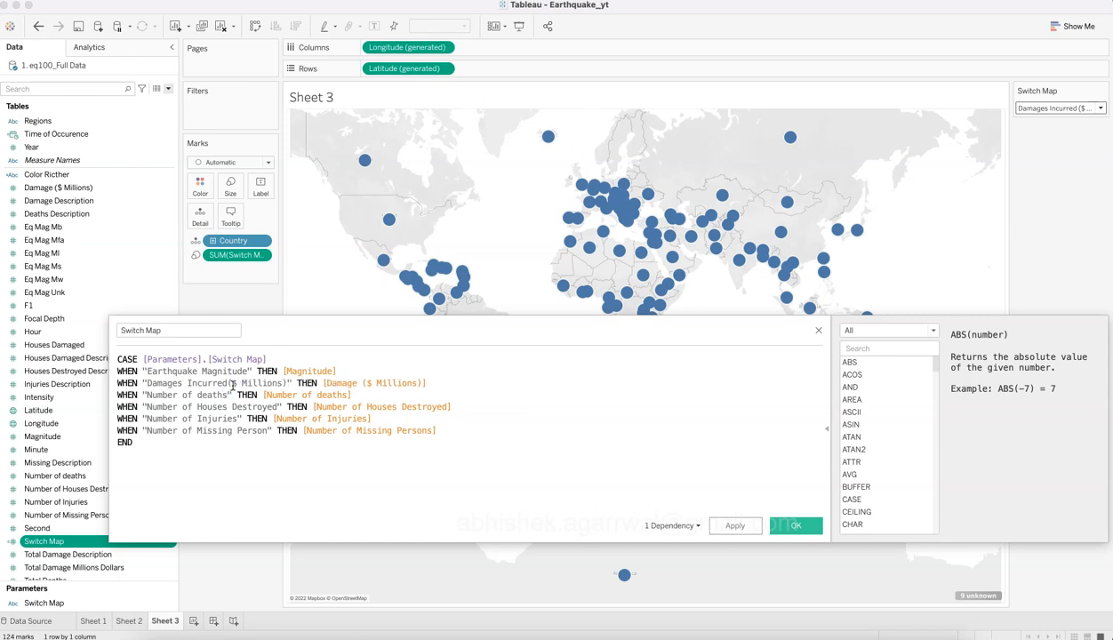
click(731, 525)
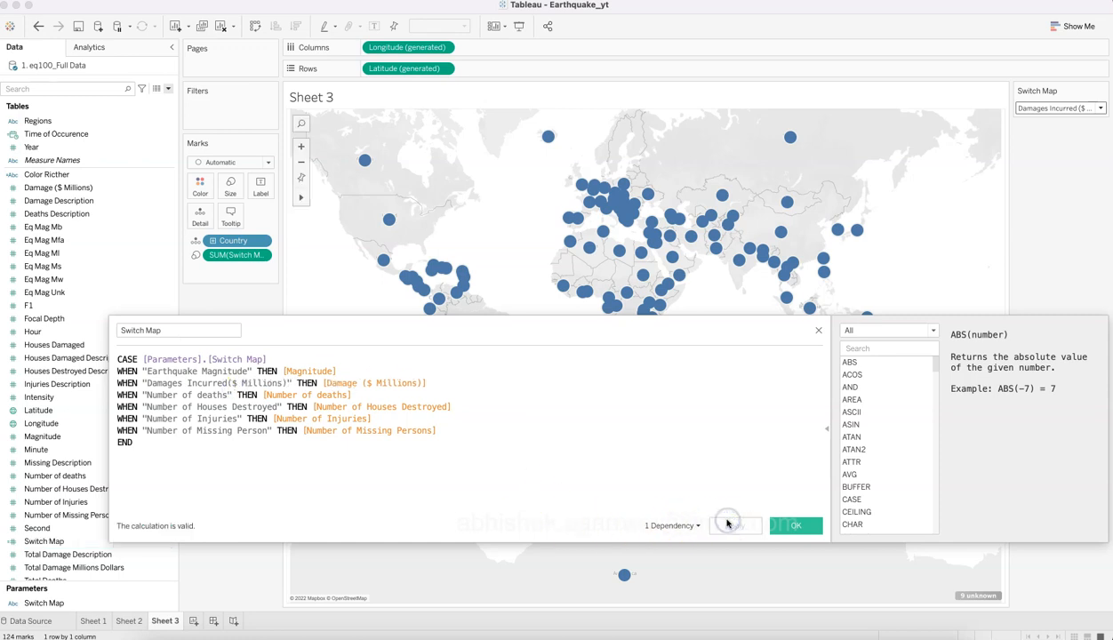
click(783, 526)
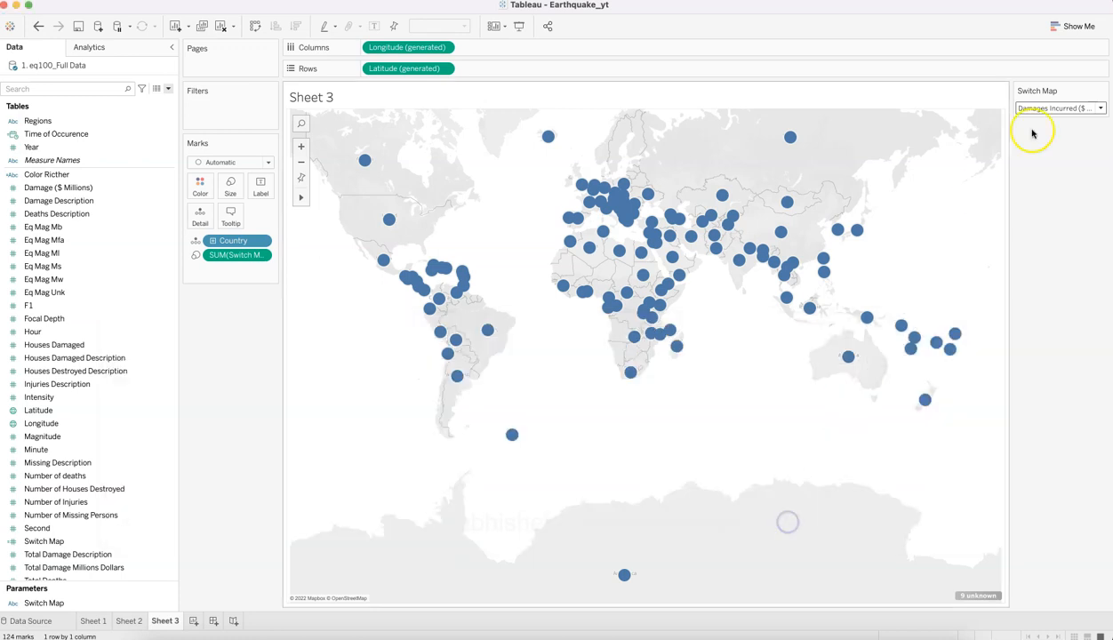
Test the map with the Switch Map parameter on Damages Incurred ($ Millions) and on Earthquake Magnitude.
click(1048, 111)
click(1048, 132)
click(1049, 110)
click(1049, 119)
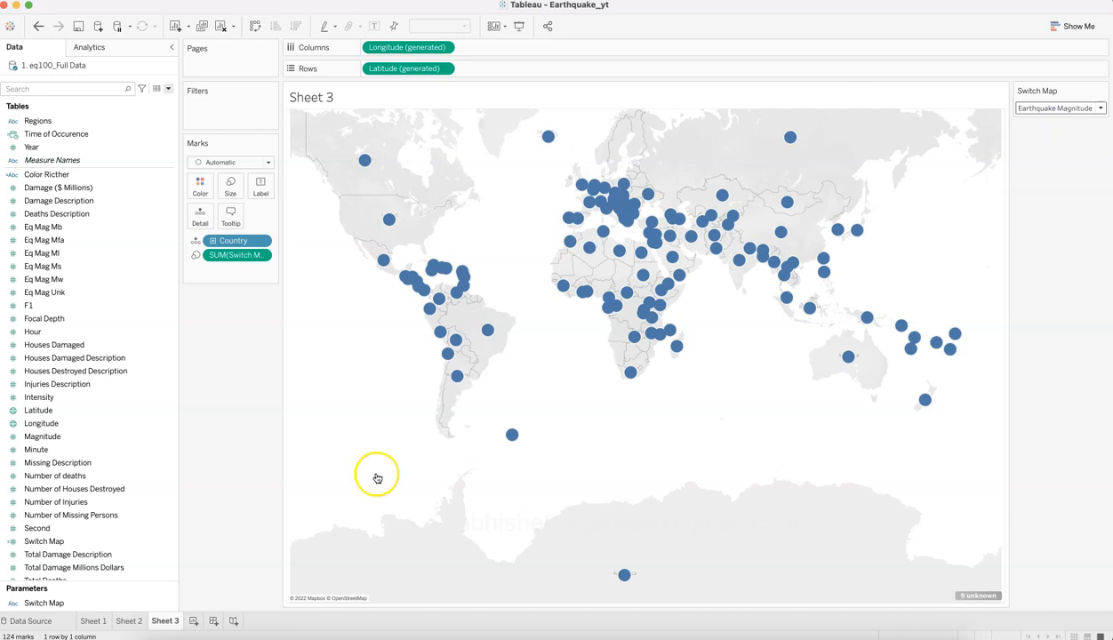
Inspect the display name of the Damage ($ Millions) value in the Switch Map parameter, leaving the parameter unedited.
right_click(169, 604)
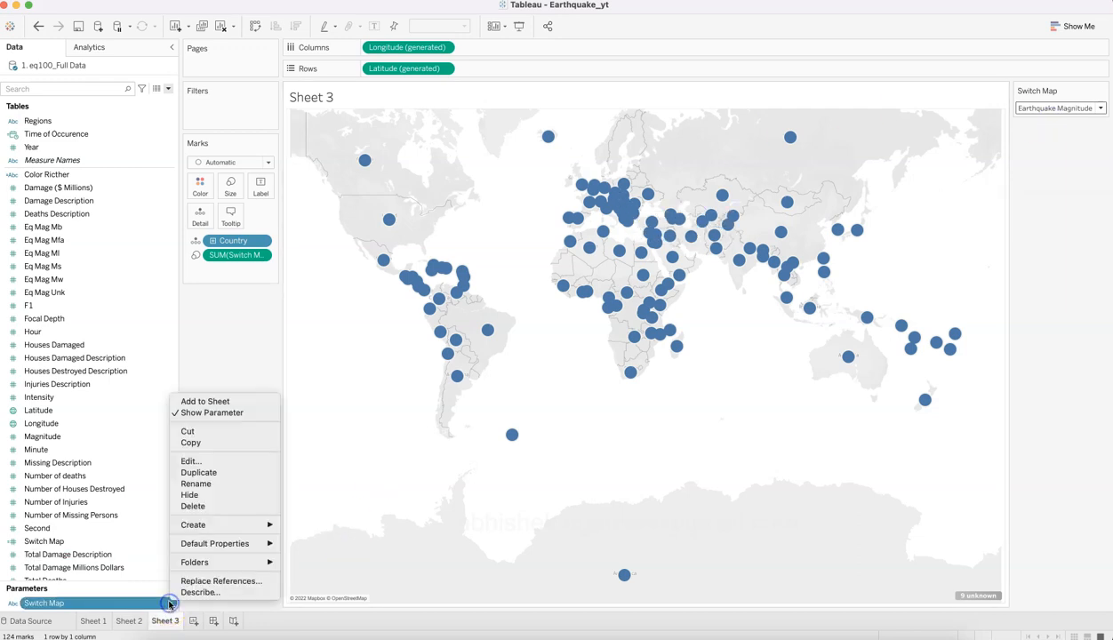
click(211, 459)
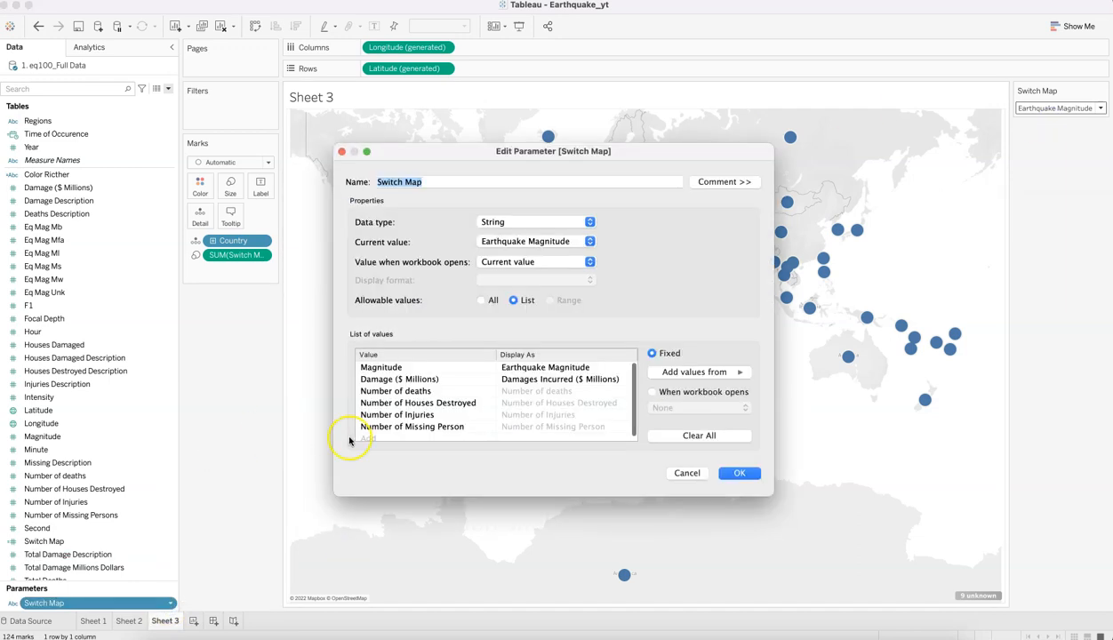
click(567, 379)
click(566, 379)
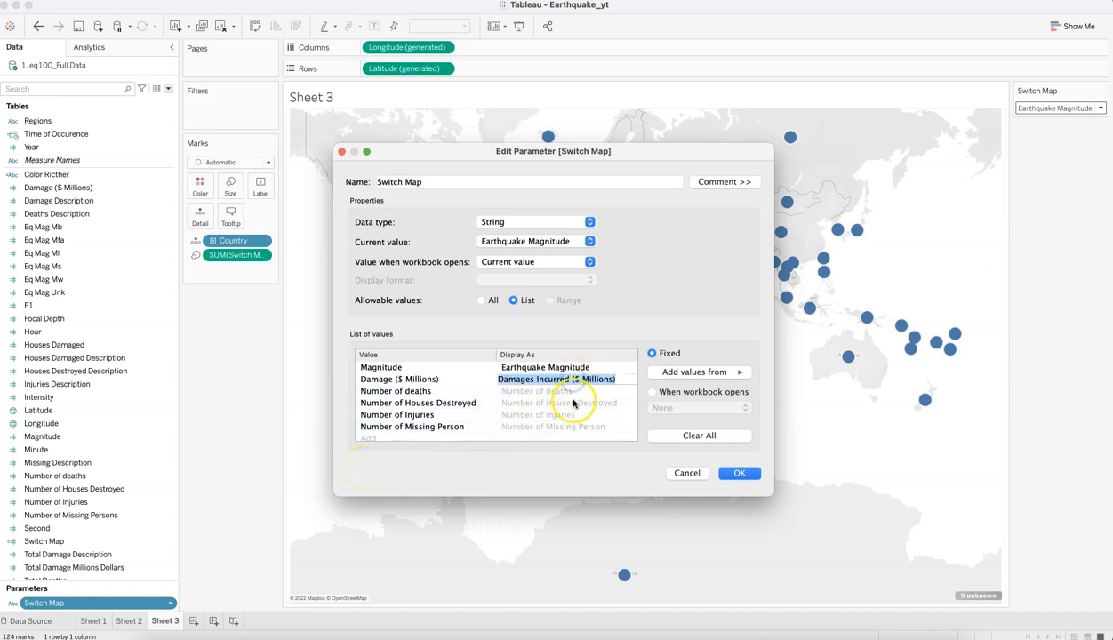
click(572, 379)
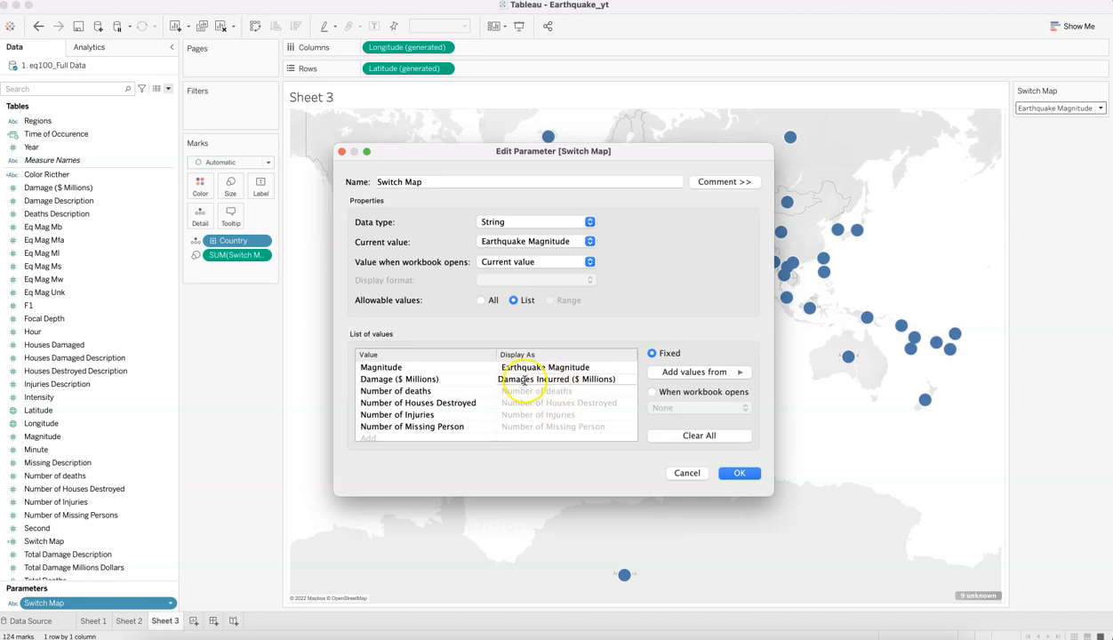
click(685, 475)
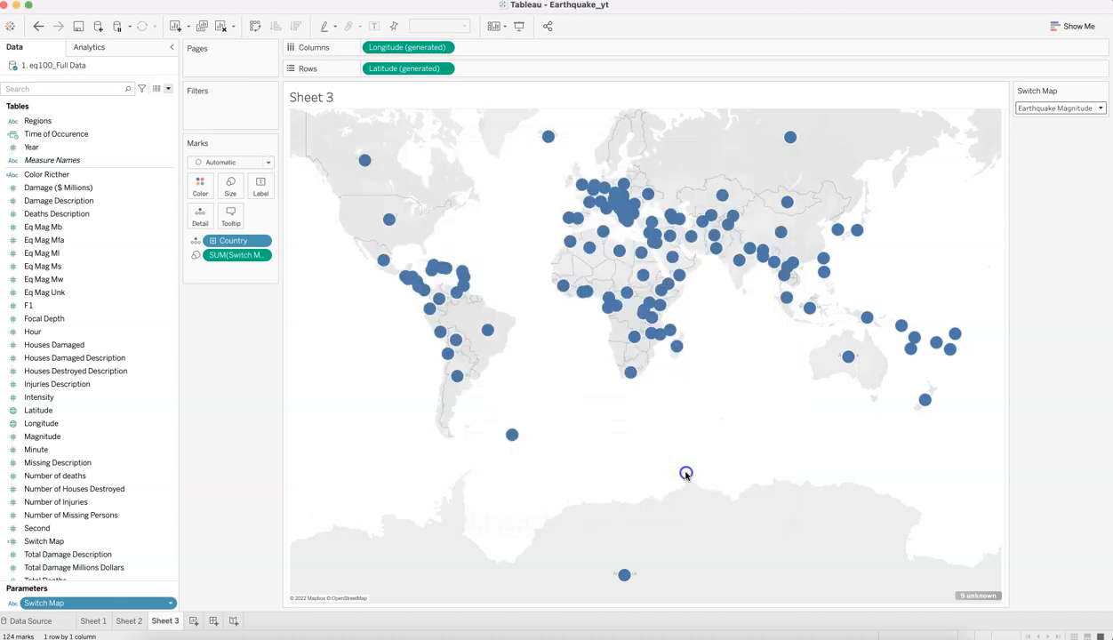
click(173, 604)
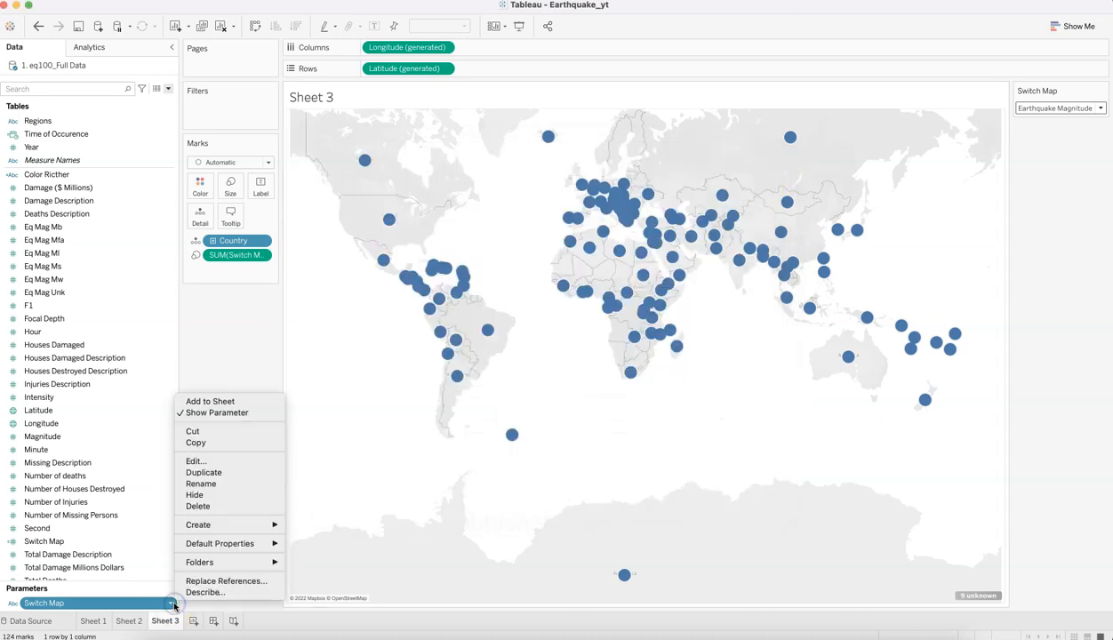
click(251, 352)
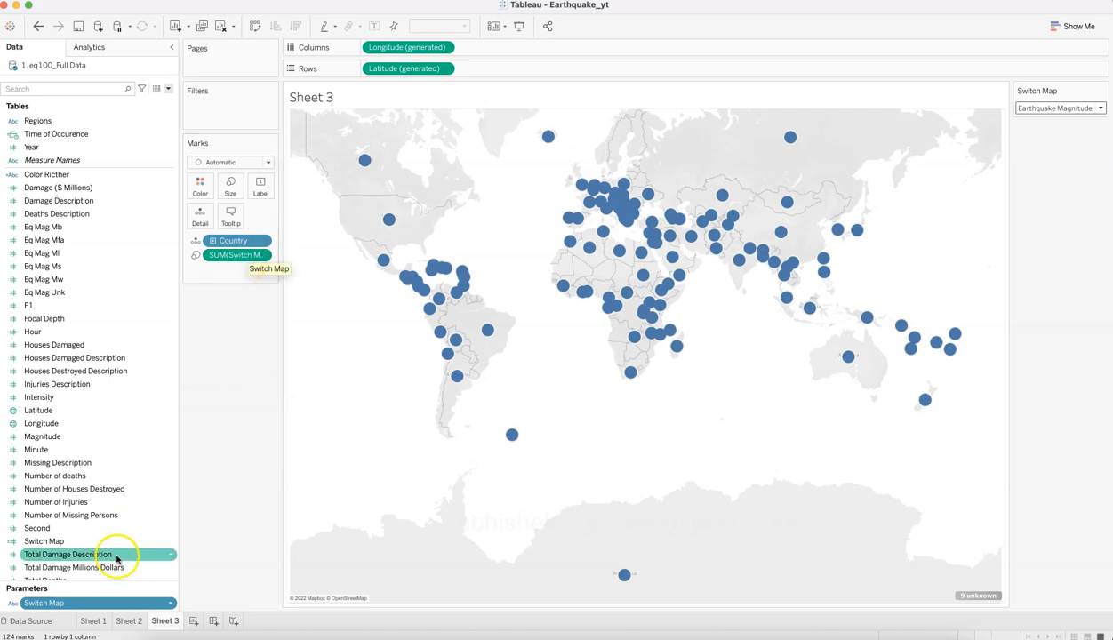
Add the Switch Map measure to the map marks' tooltip and check it on the Dominican Republic.
drag(98, 542, 233, 217)
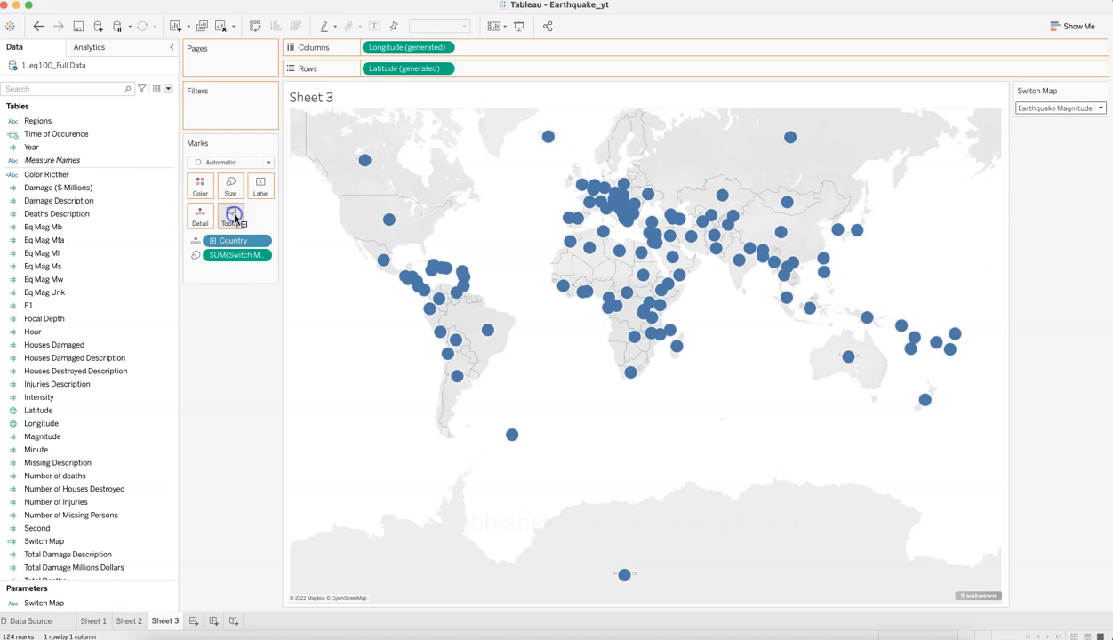
mouse_move(445, 269)
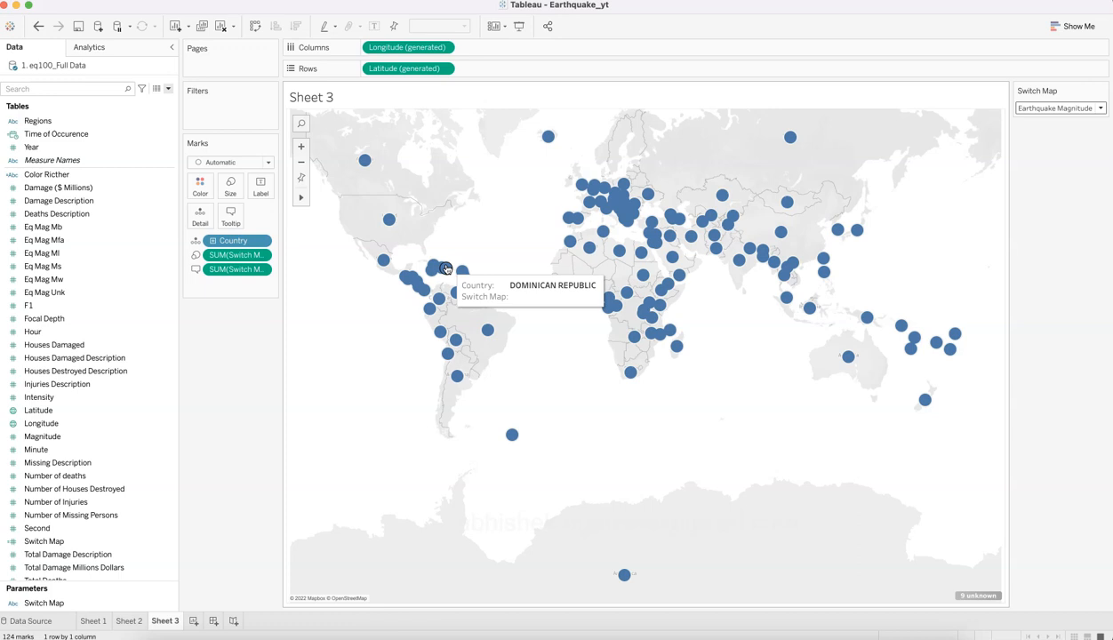
Switch the parameter to Damages Incurred ($ Millions), then to Number of deaths, and check the tooltips of several Asian countries.
click(1022, 107)
click(1044, 131)
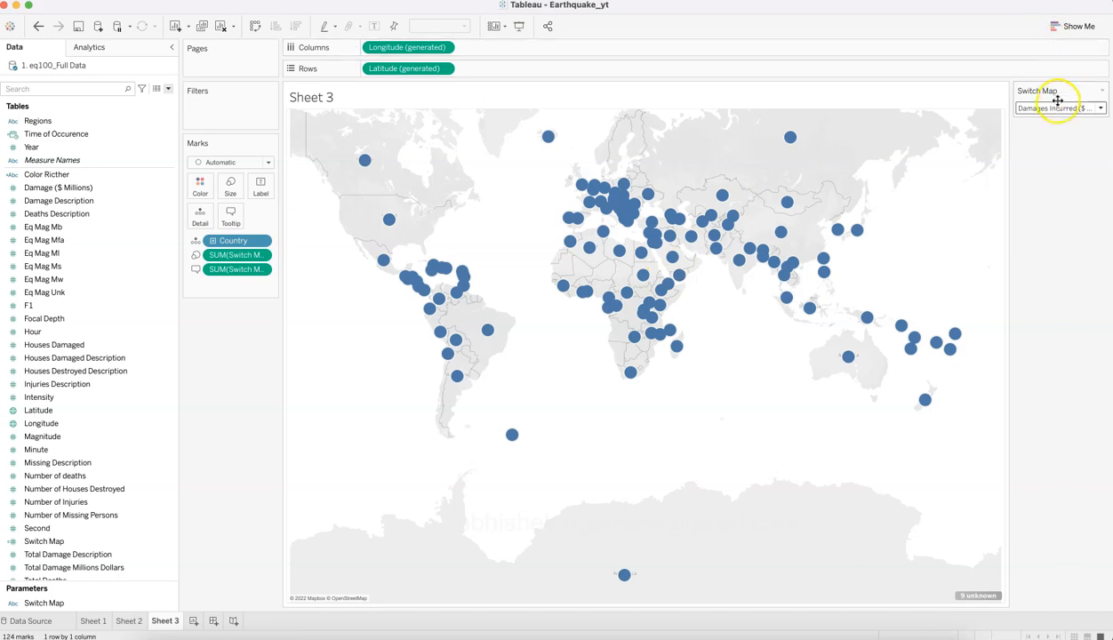
click(1057, 106)
click(1056, 141)
mouse_move(740, 263)
mouse_move(717, 249)
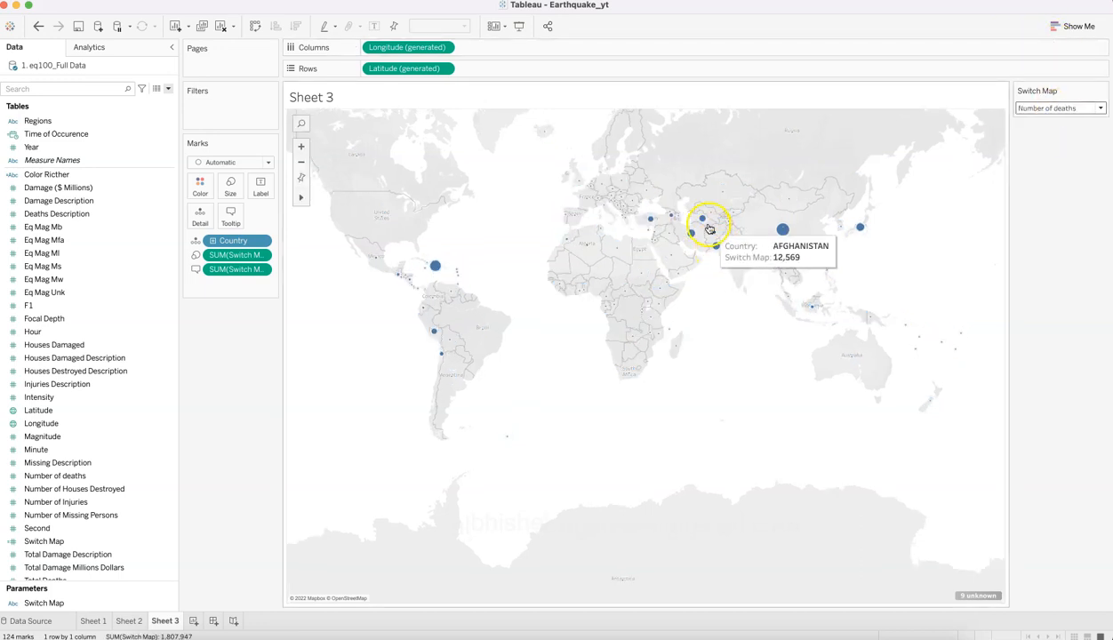
mouse_move(783, 229)
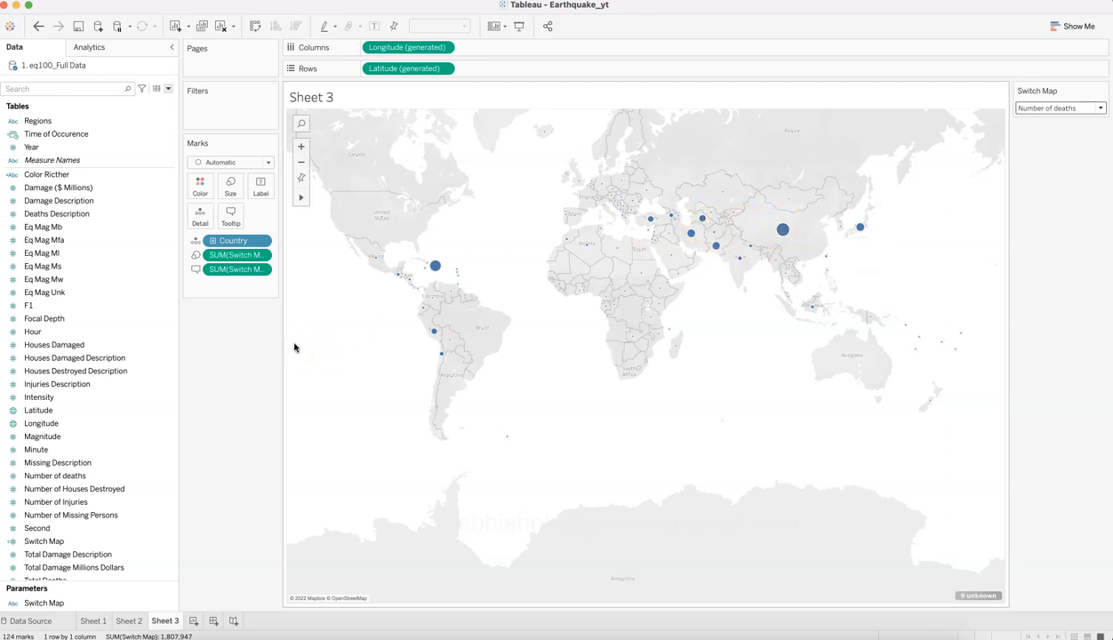
Check the option names offered by the Switch Map parameter, keeping Number of deaths selected.
click(1058, 107)
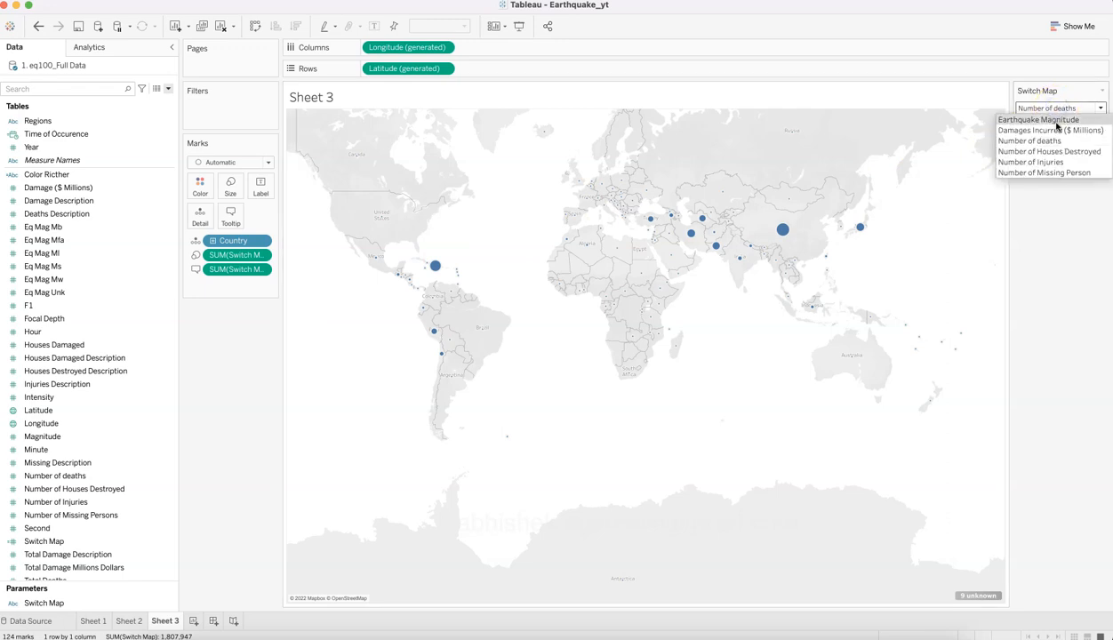
click(1061, 136)
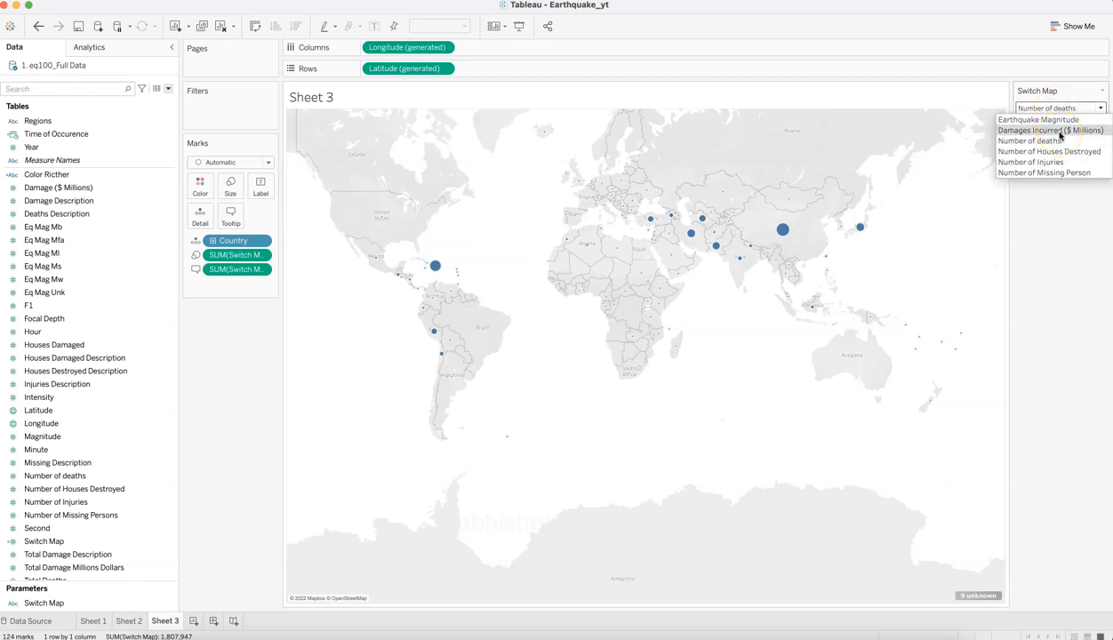
click(164, 603)
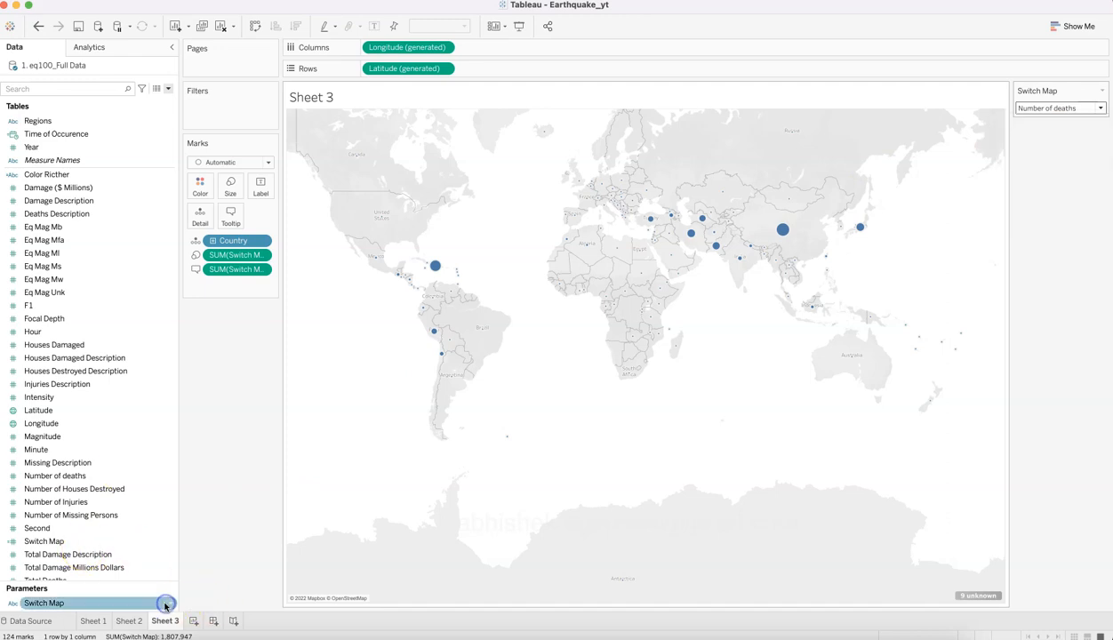
click(169, 604)
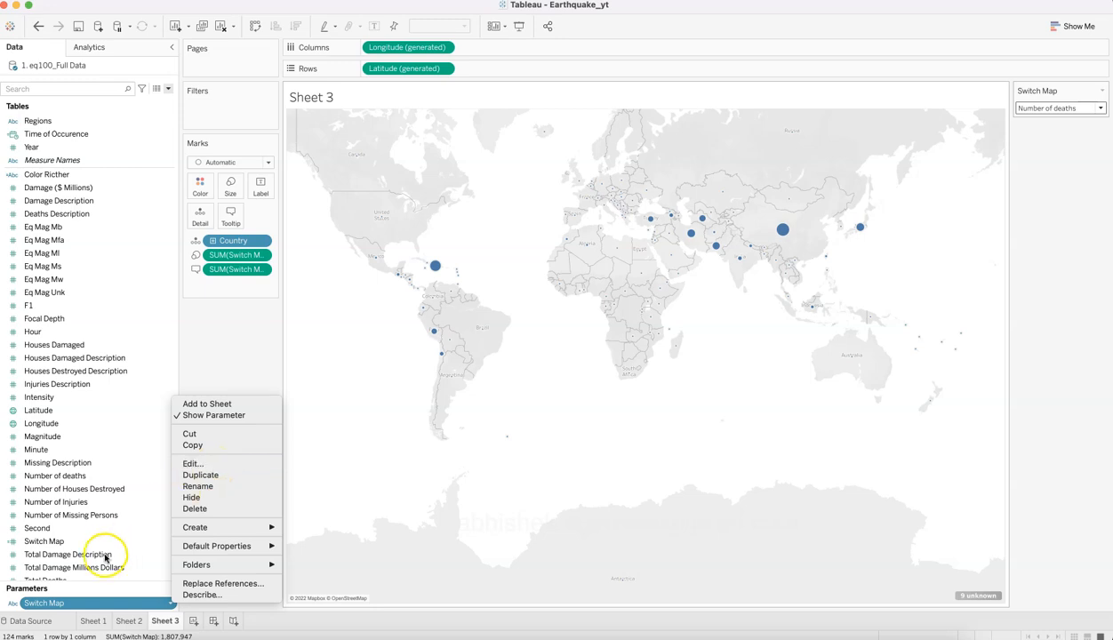
click(74, 603)
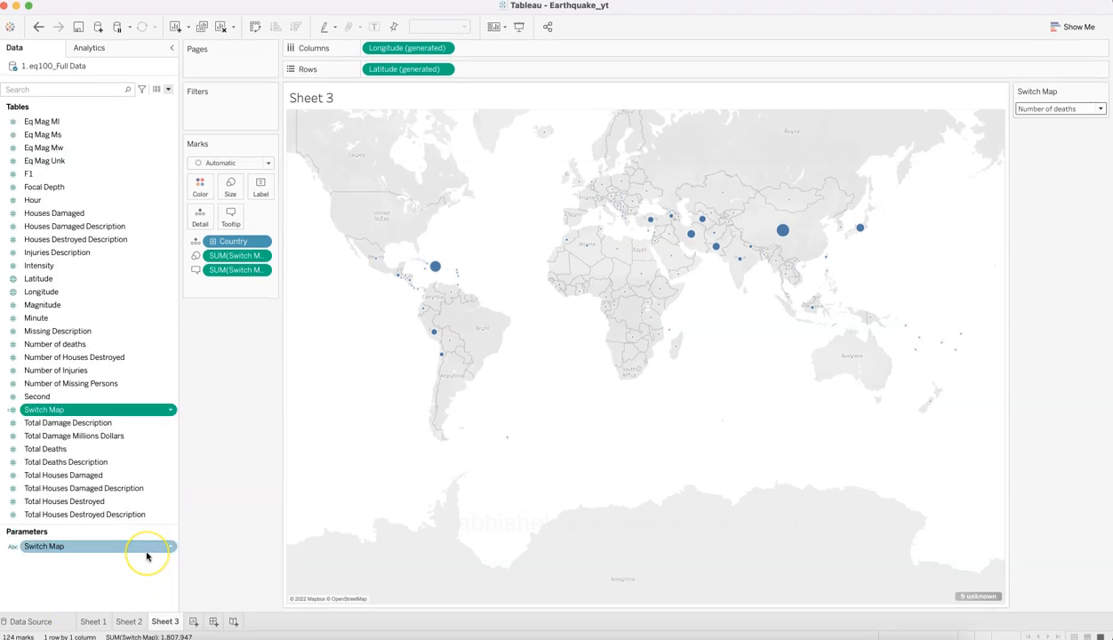
Change the "Earthquake Magnitude" case in the Switch Map calculation to "Magnitude".
click(172, 411)
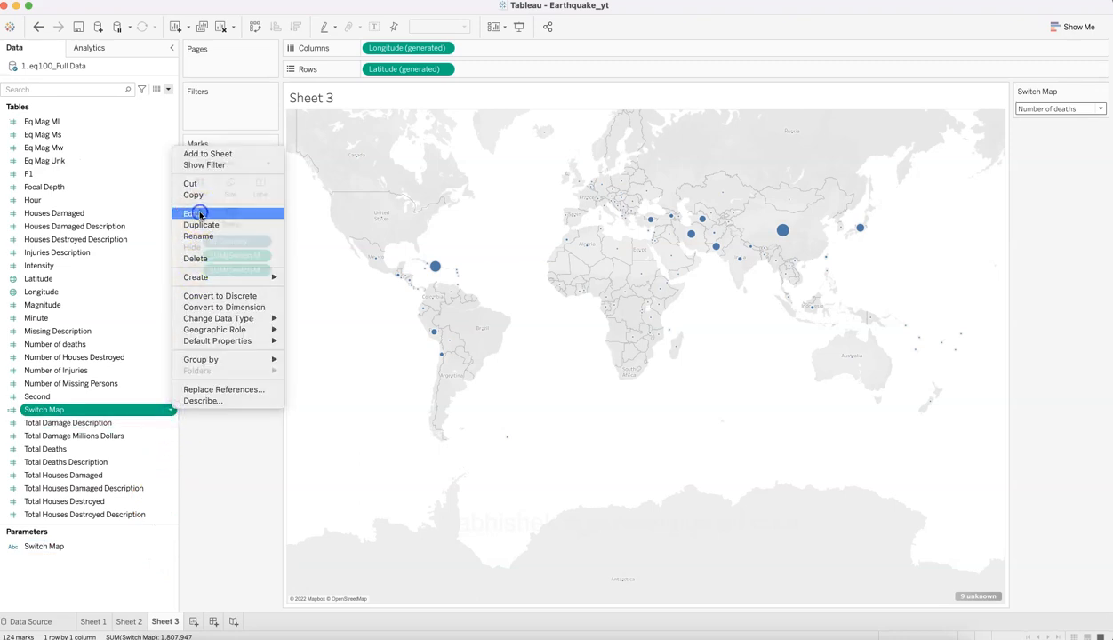
click(195, 214)
click(203, 372)
key(BackSpace)
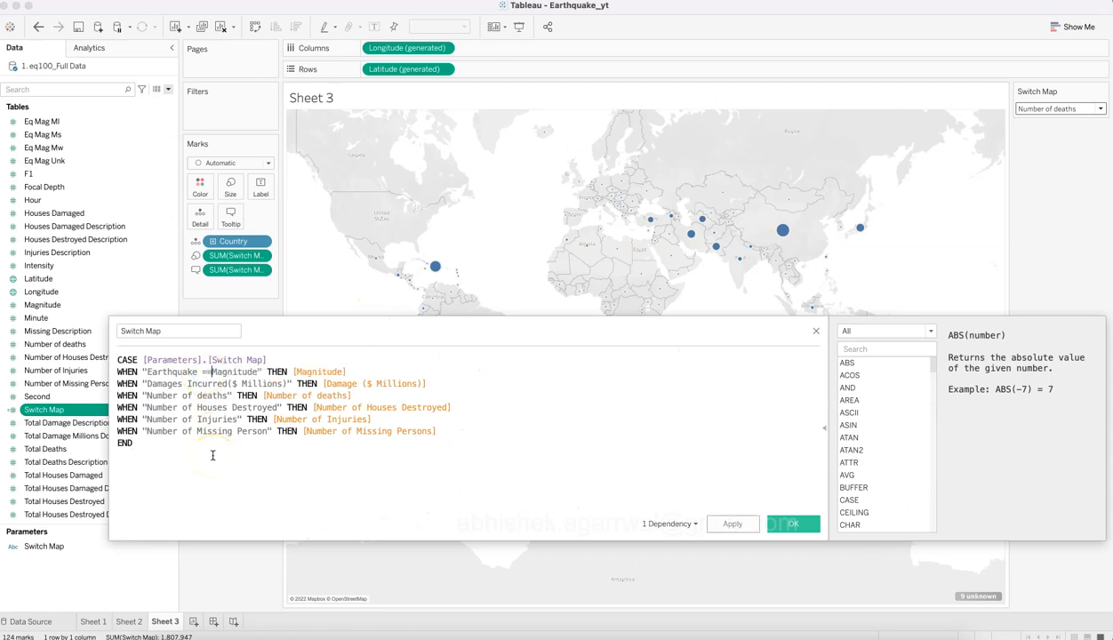
key(BackSpace)
key(BackSpace)
key(BackSpace)
key(BackSpace)
key(BackSpace)
key(BackSpace)
key(BackSpace)
key(BackSpace)
key(BackSpace)
key(BackSpace)
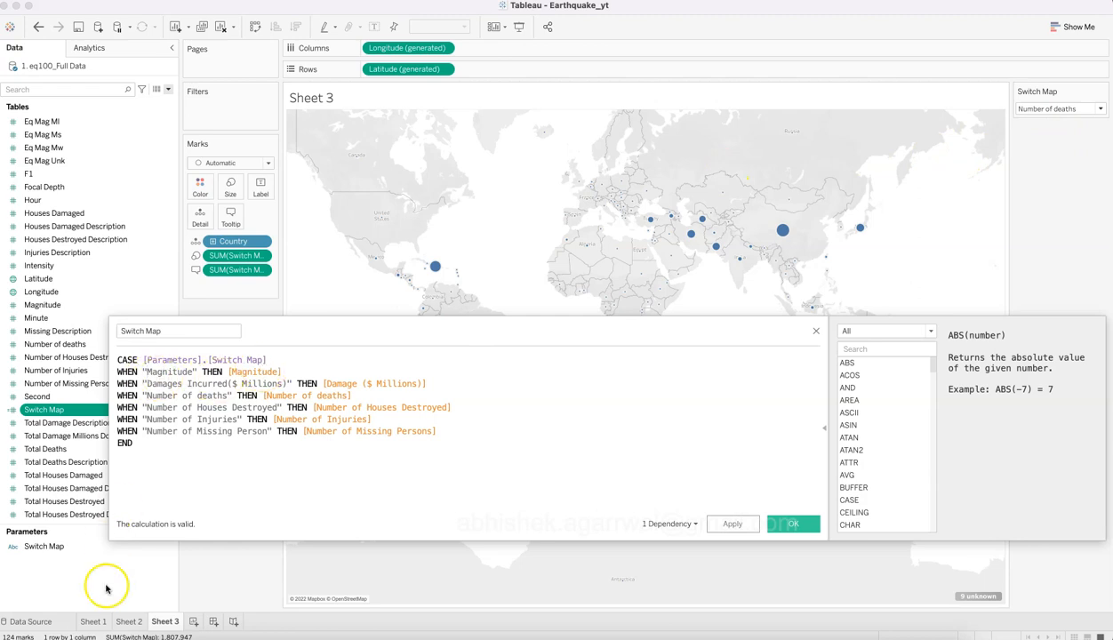
In the Switch Map calculation, change the second WHEN label to "Damages ($ Millions)" and save the formula.
click(70, 554)
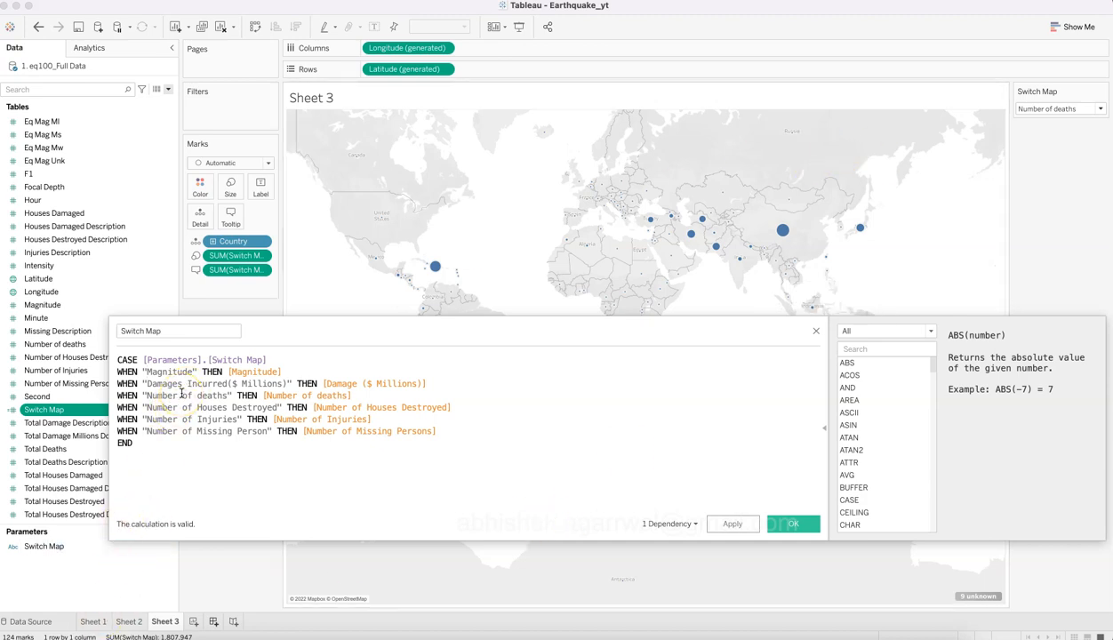
click(78, 334)
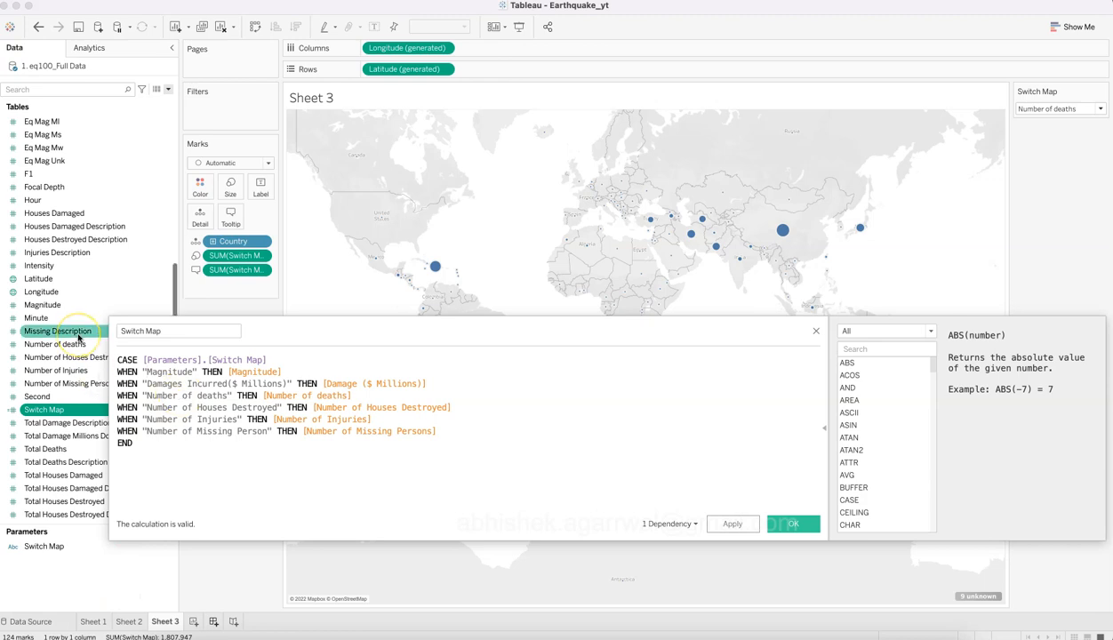
scroll(80, 331, up, 10)
click(92, 255)
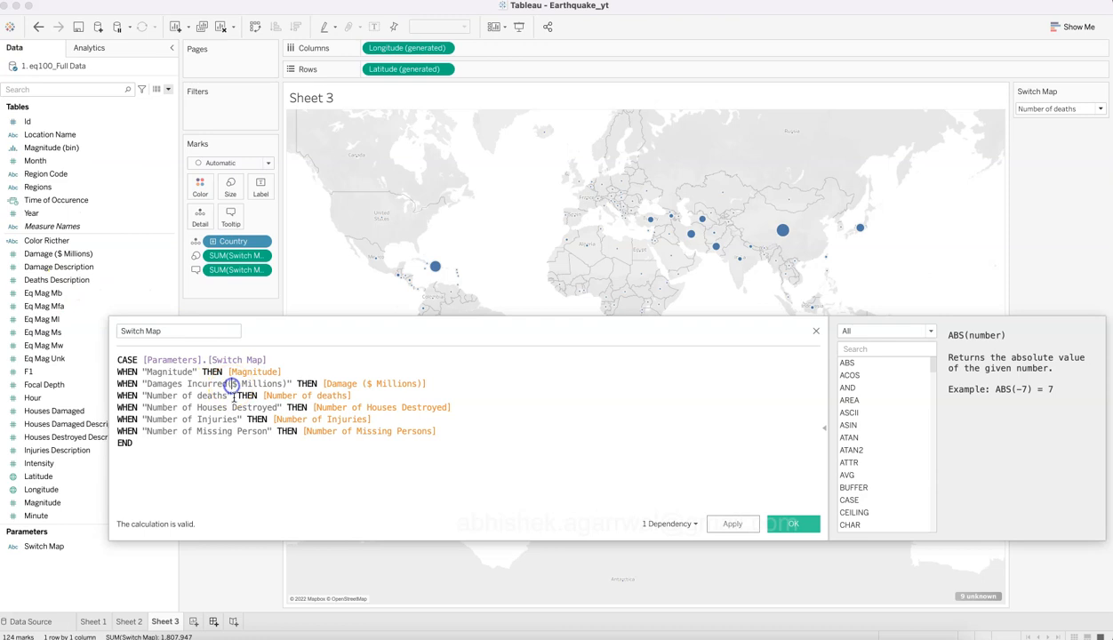
key(BackSpace)
key(BackSpace)
key(BackSpace)
key(BackSpace)
key(BackSpace)
key(BackSpace)
key(BackSpace)
key(BackSpace)
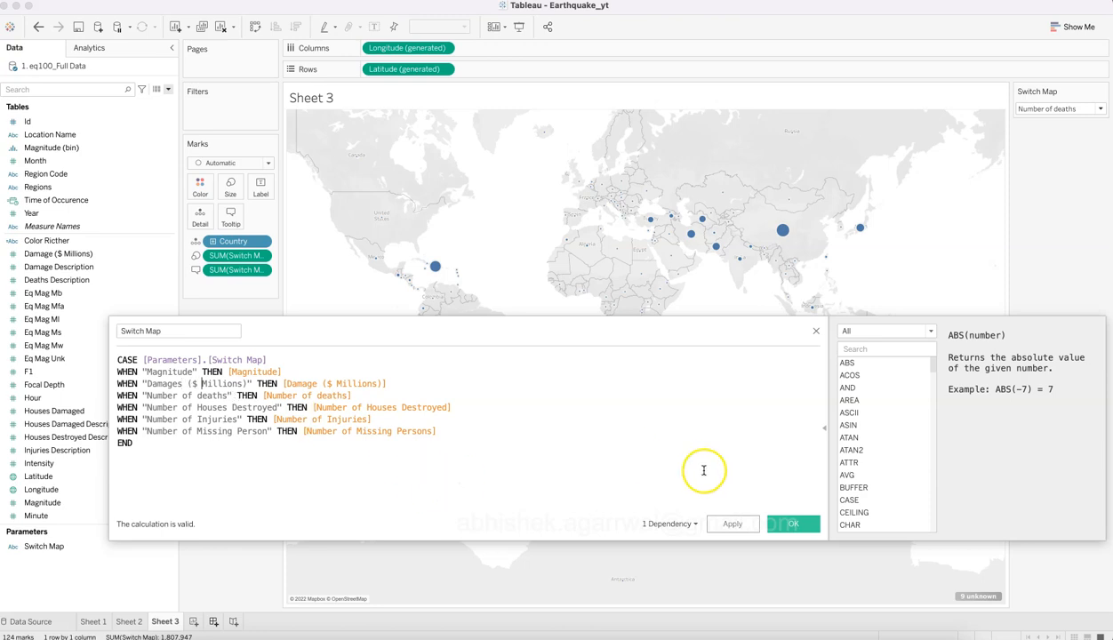
click(728, 526)
click(789, 525)
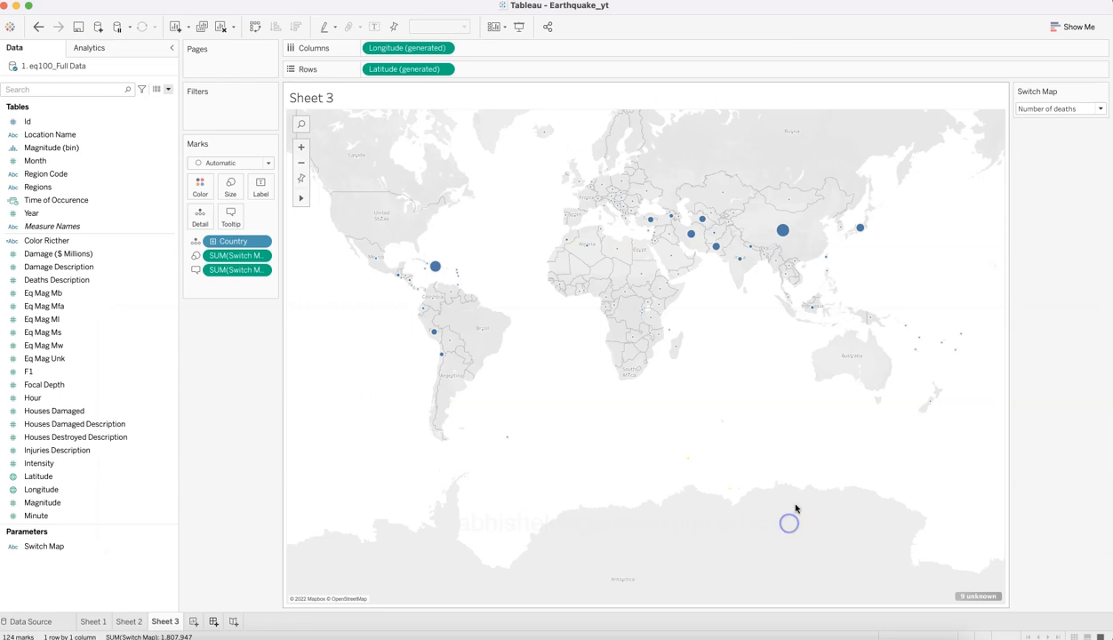
Test the Switch Map parameter with Earthquake Magnitude, Damages Incurred ($ Millions) and Number of deaths, ending on Earthquake Magnitude.
click(1057, 109)
click(1054, 120)
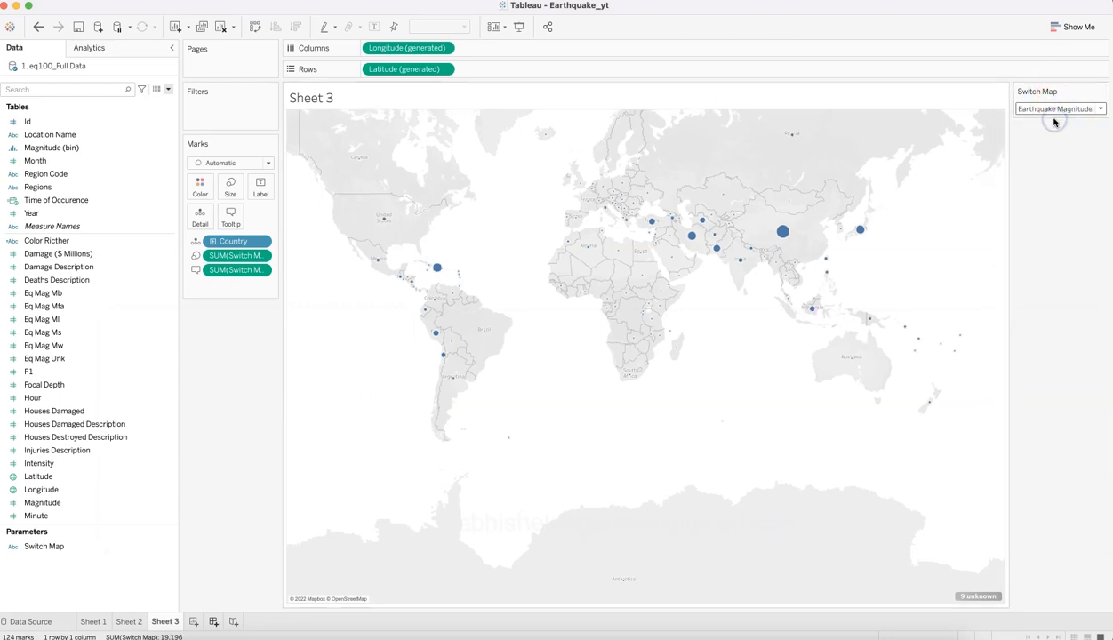
click(1055, 110)
click(1054, 127)
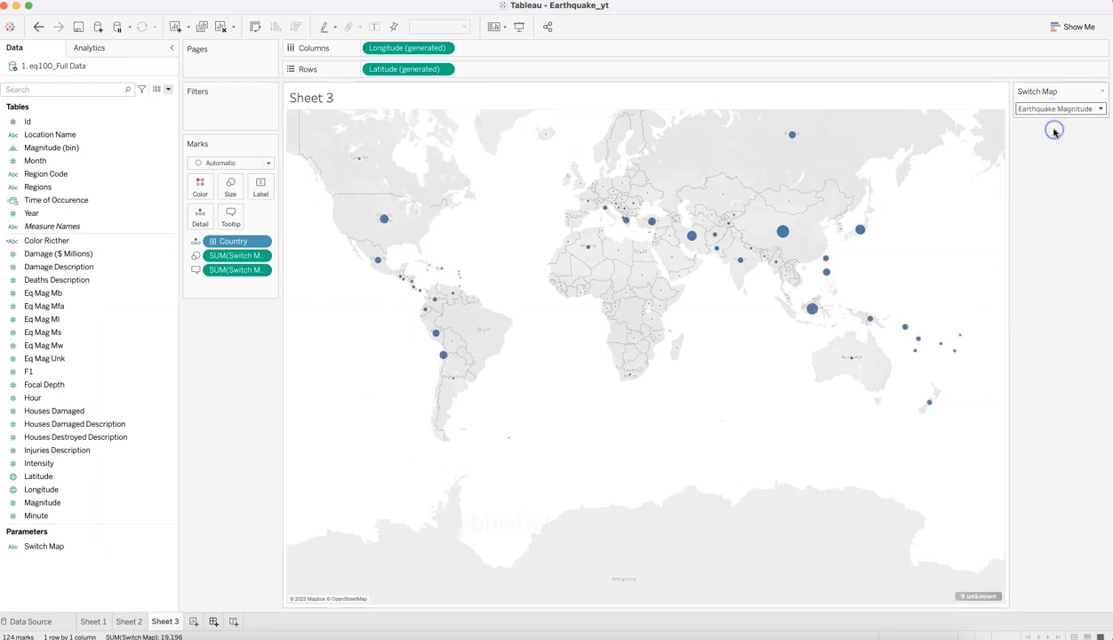
click(1057, 112)
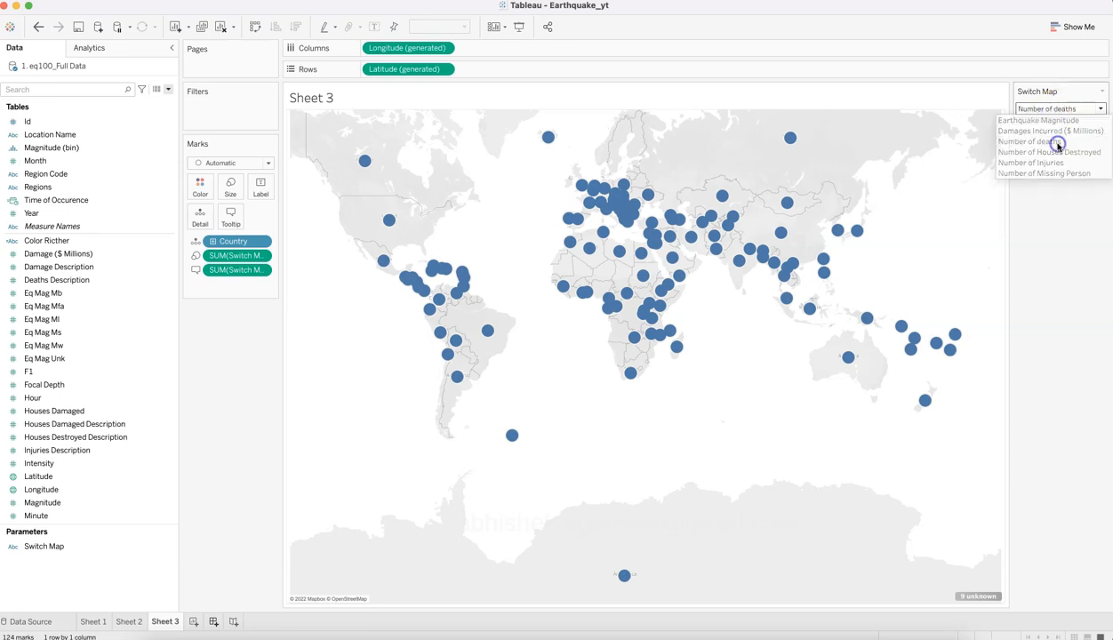
click(1056, 139)
click(1058, 111)
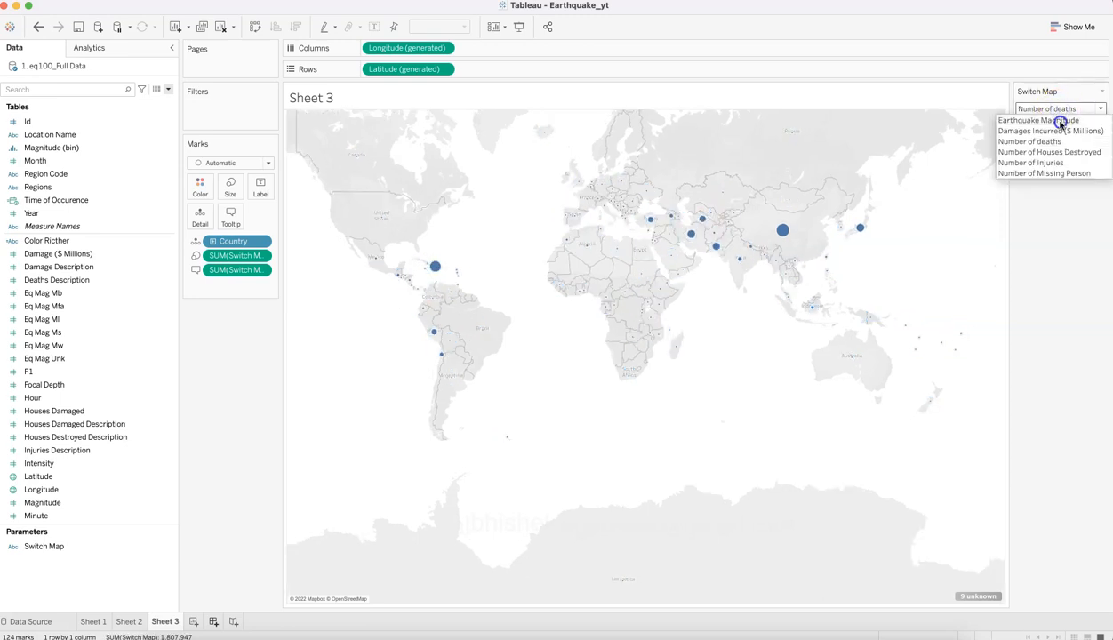
click(1062, 118)
click(295, 459)
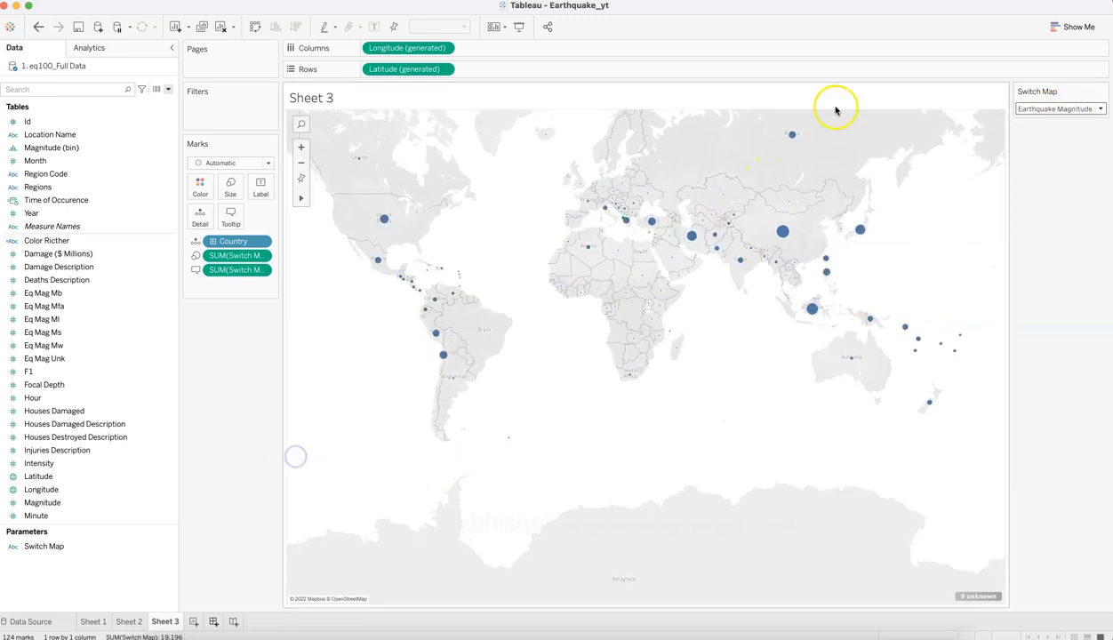
Review the Switch Map parameter's list of values and display names, and leave it without changes.
click(1100, 108)
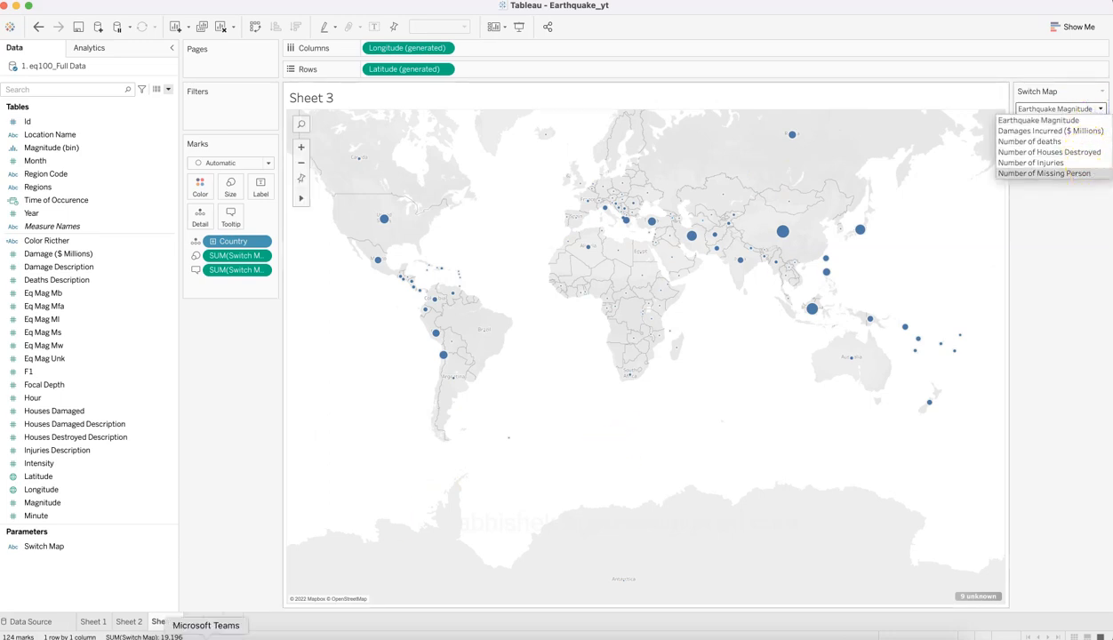
click(162, 540)
click(132, 547)
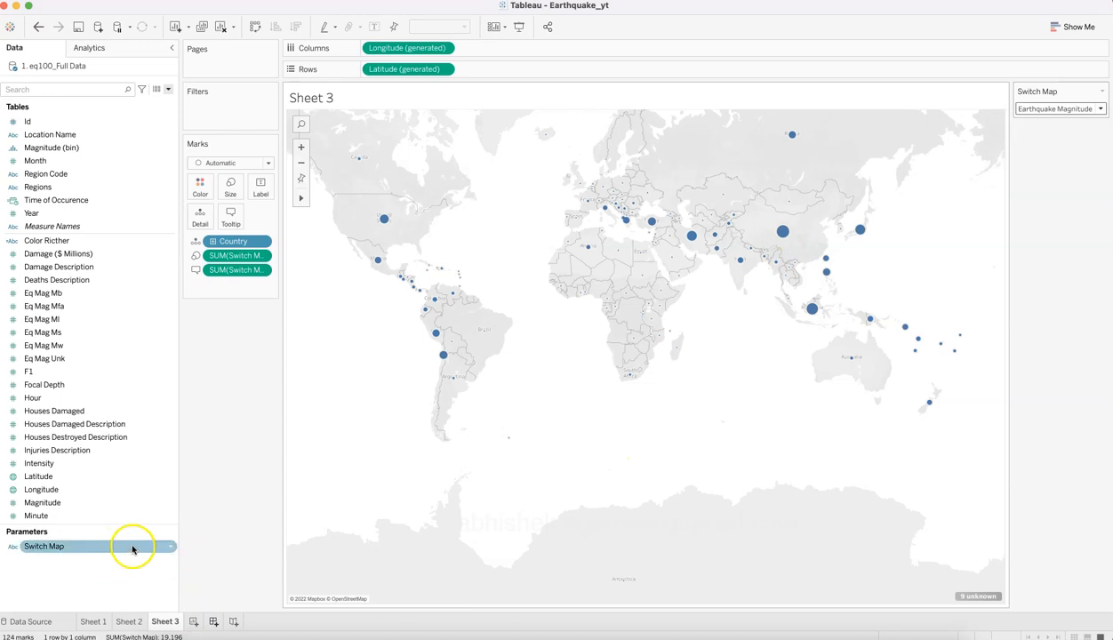
click(168, 547)
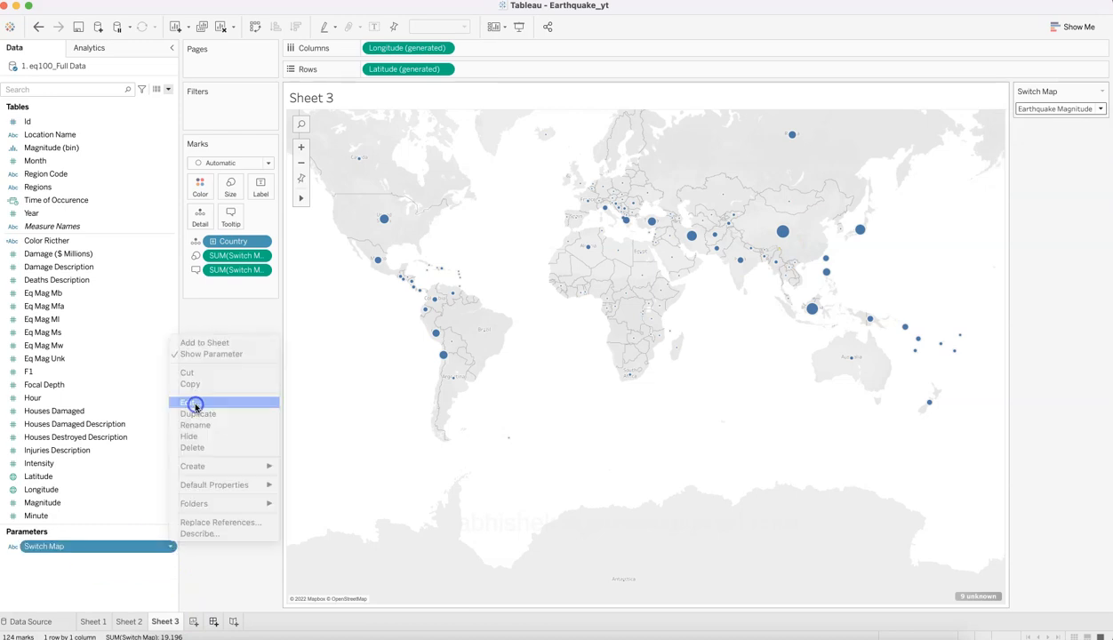
click(195, 405)
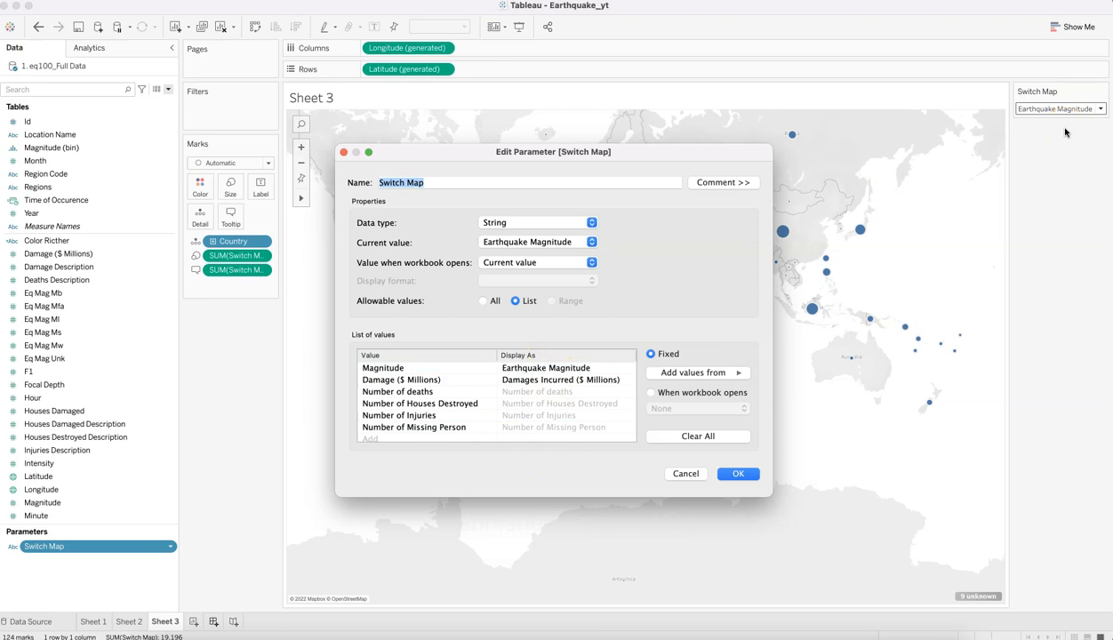
click(691, 478)
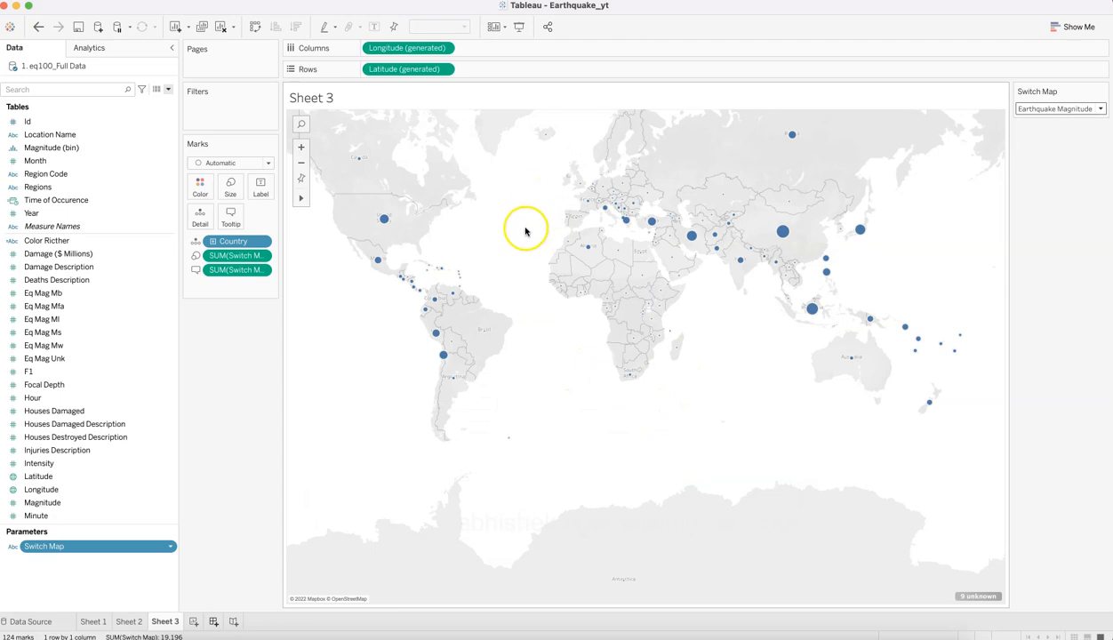
Switch to the "1. Earthquakes of 100 Years" workbook and try its Switch Map parameter, starting with Earthquake Magnitude.
click(534, 377)
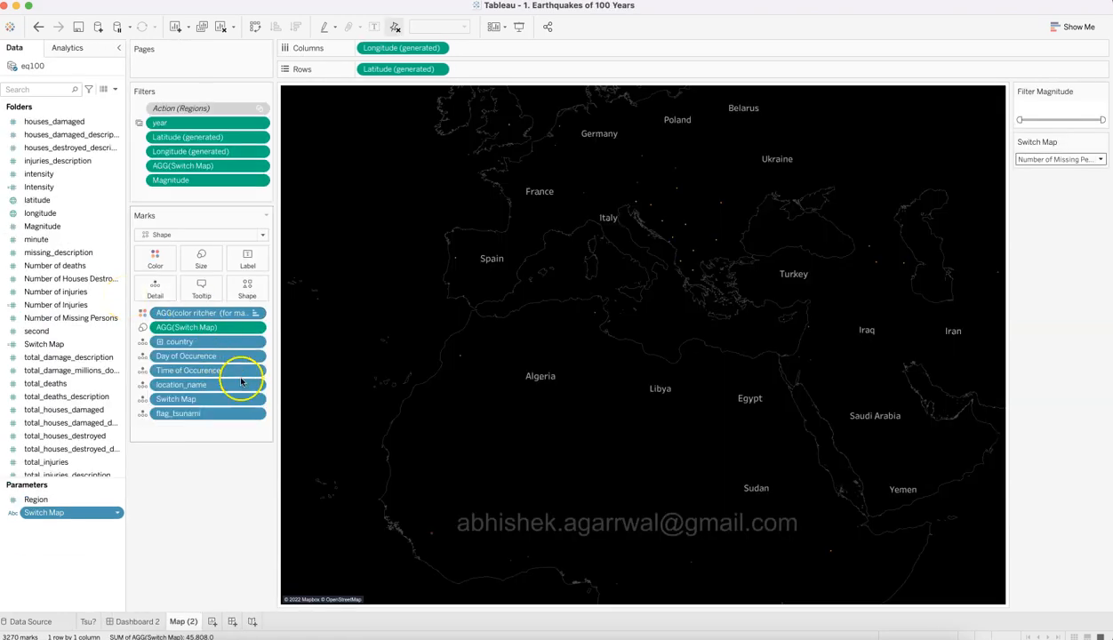
click(1059, 162)
click(1060, 171)
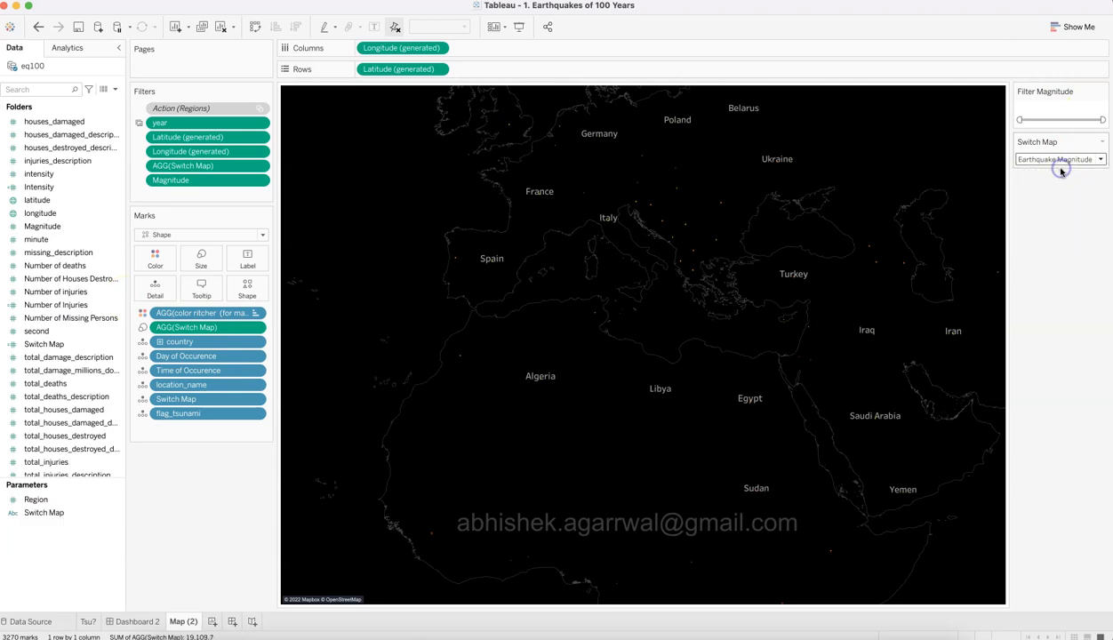
click(1033, 160)
click(1040, 180)
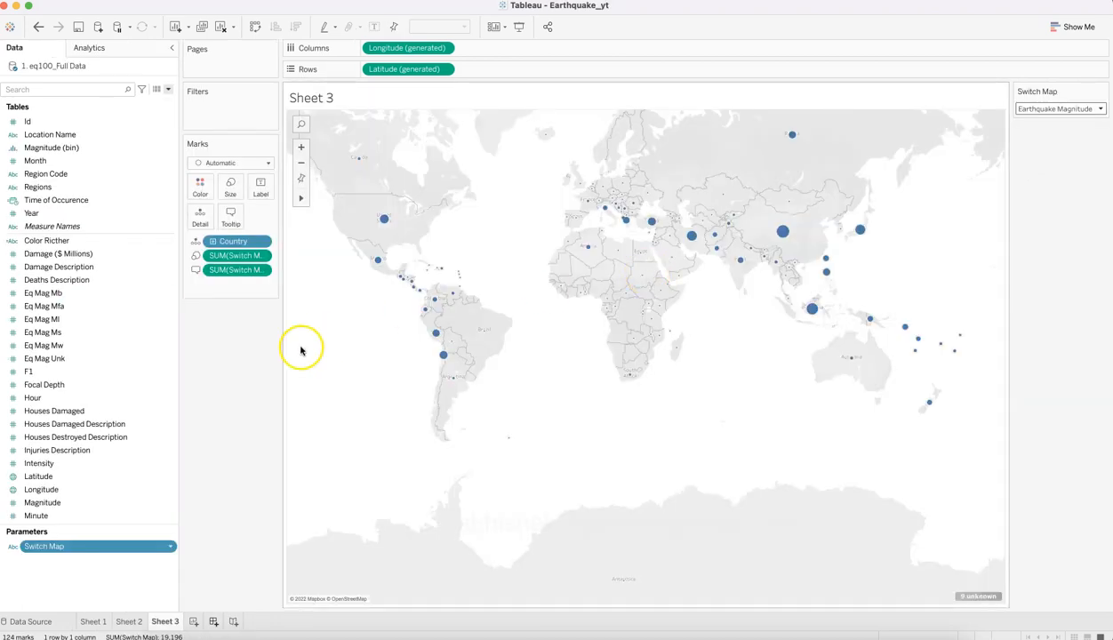
In the Earthquake_yt workbook, set the map's mark type to Shape and assign the orange concentric-circle shape from the reloaded Proportions palette.
click(257, 163)
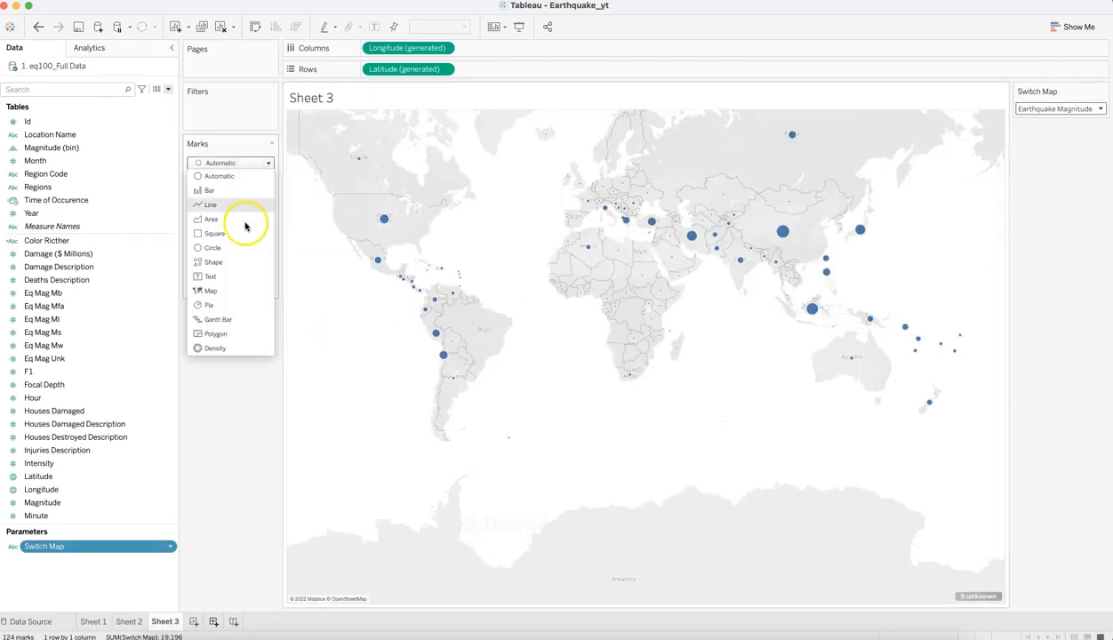
click(241, 258)
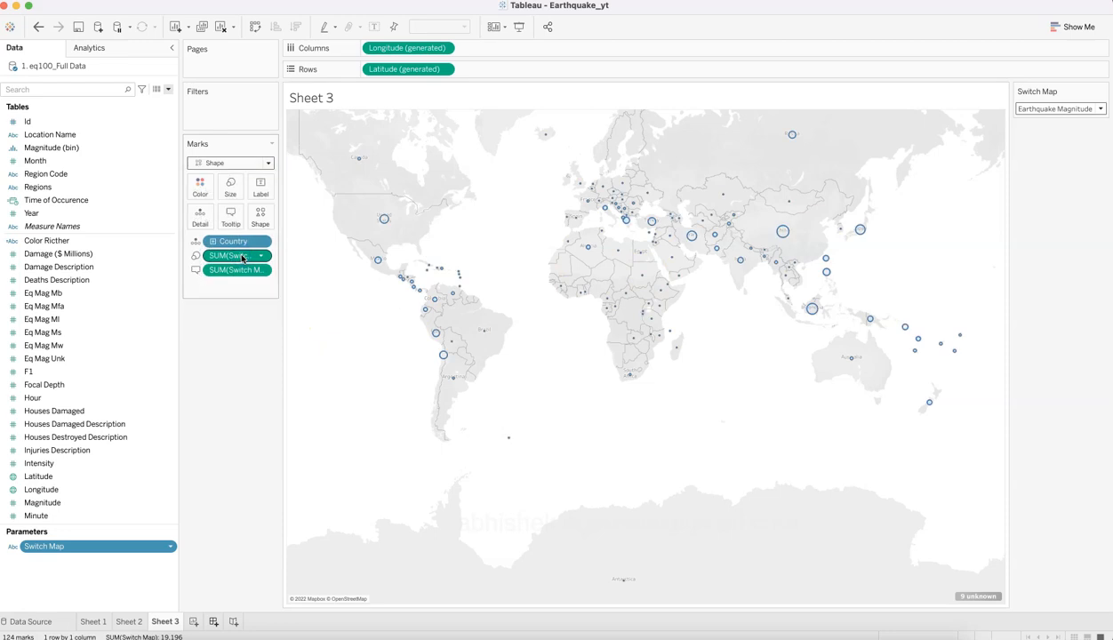
click(259, 215)
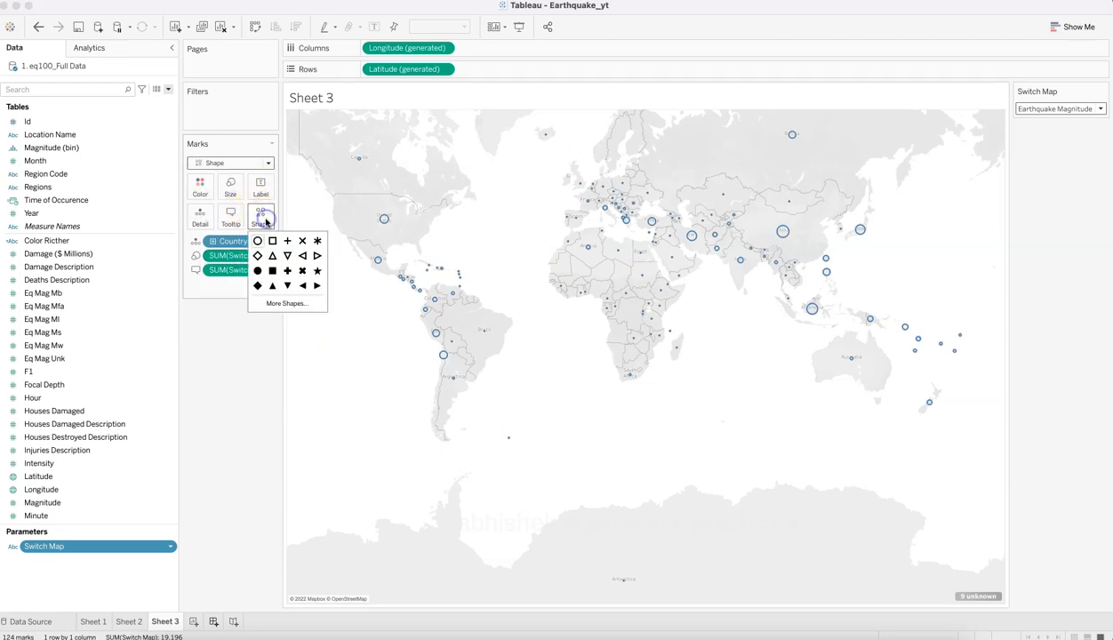
click(297, 305)
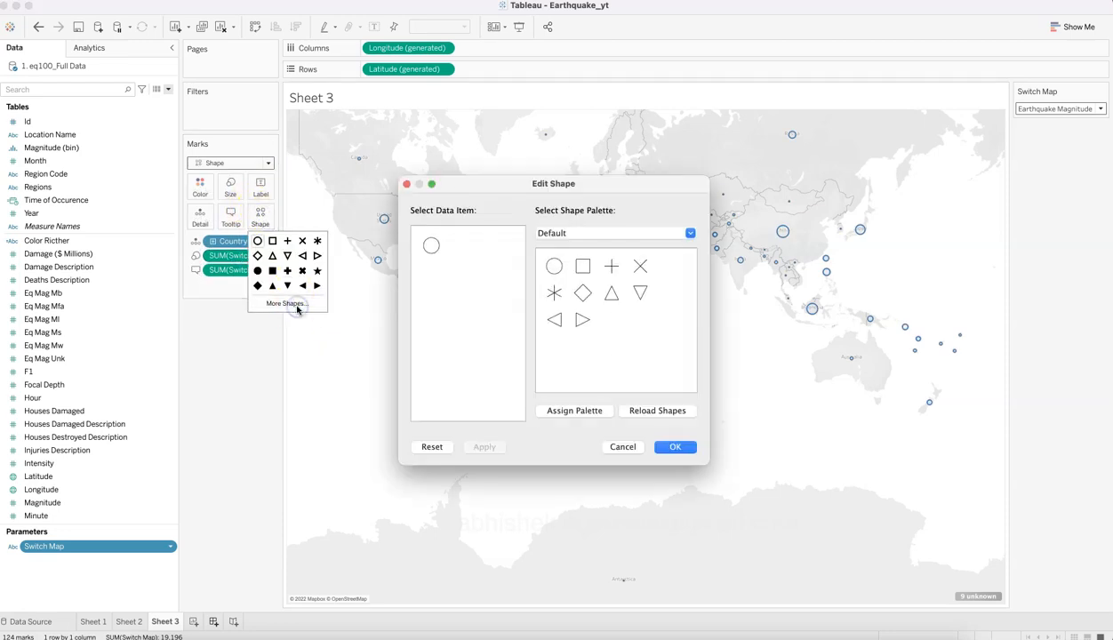
click(614, 235)
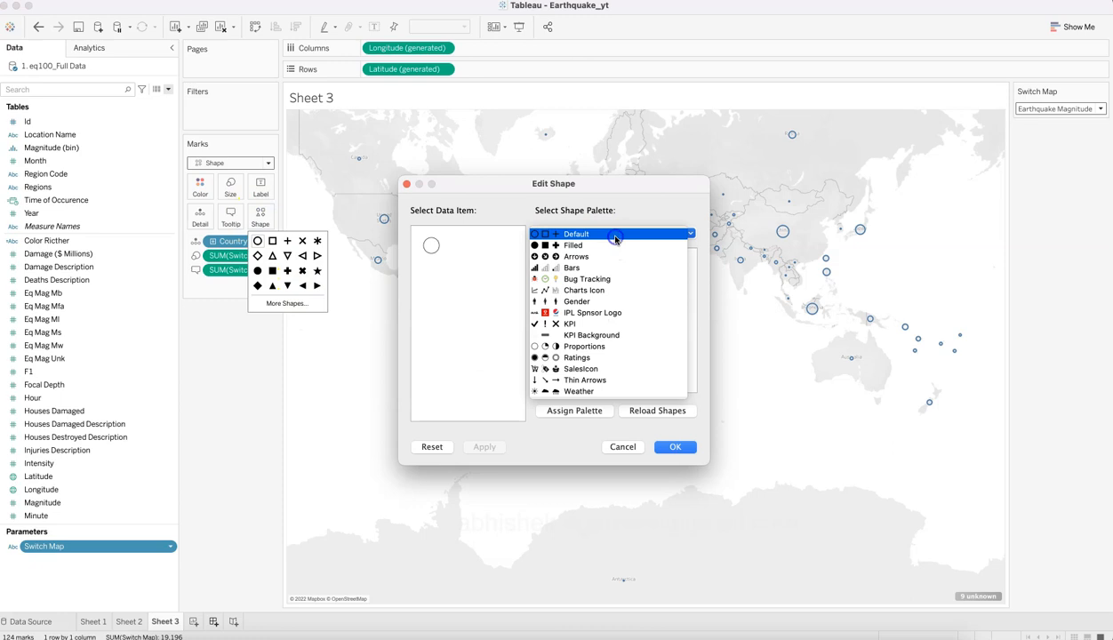
click(606, 347)
click(584, 296)
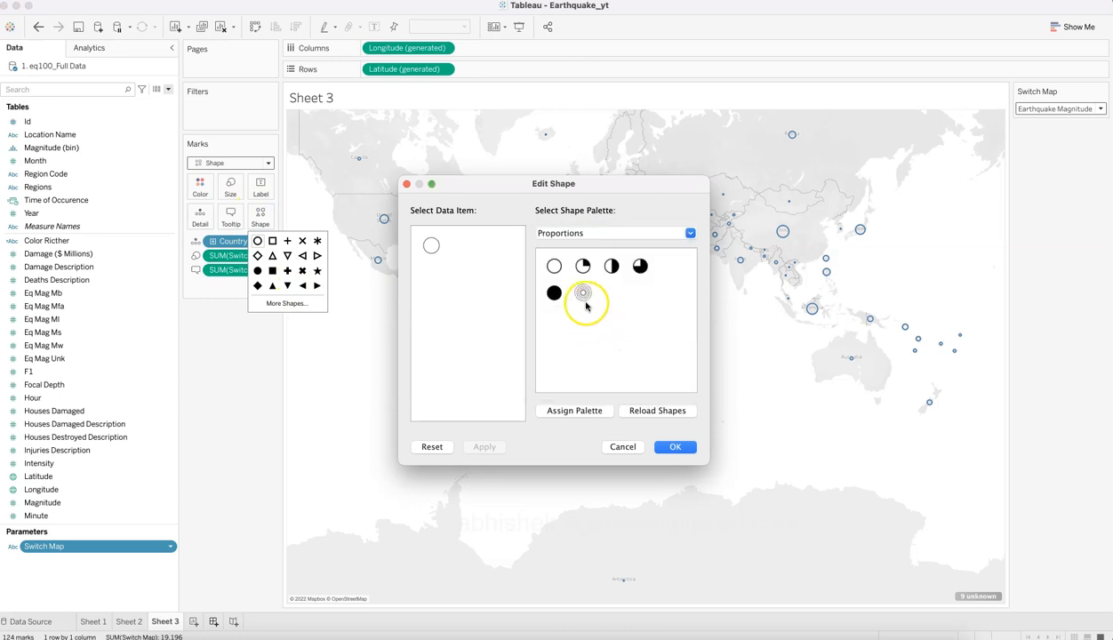
click(648, 412)
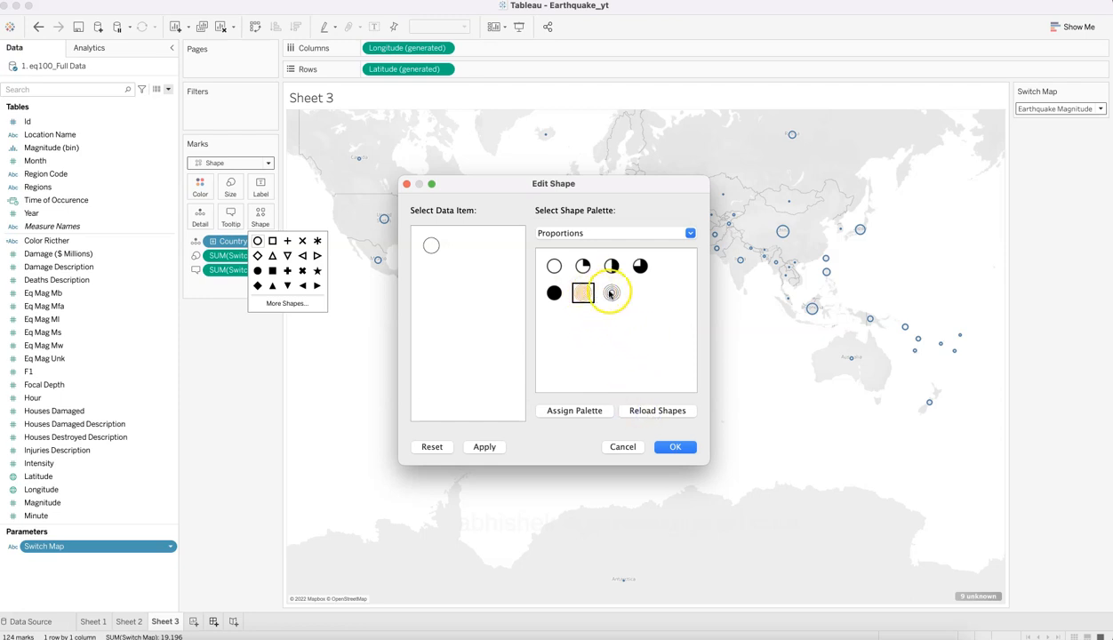
click(582, 294)
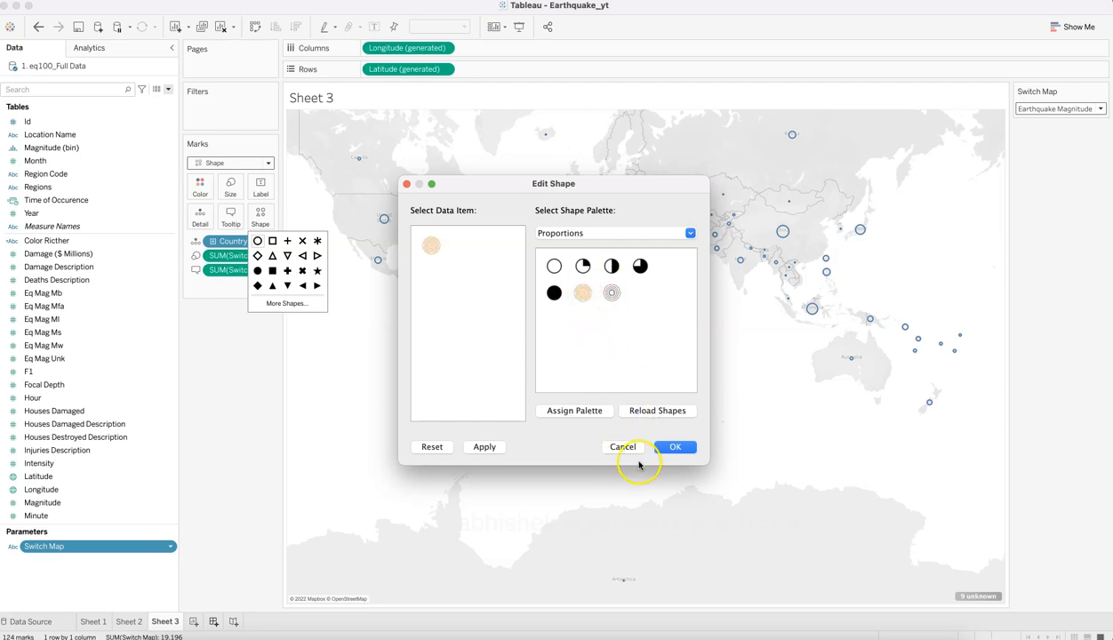
click(484, 447)
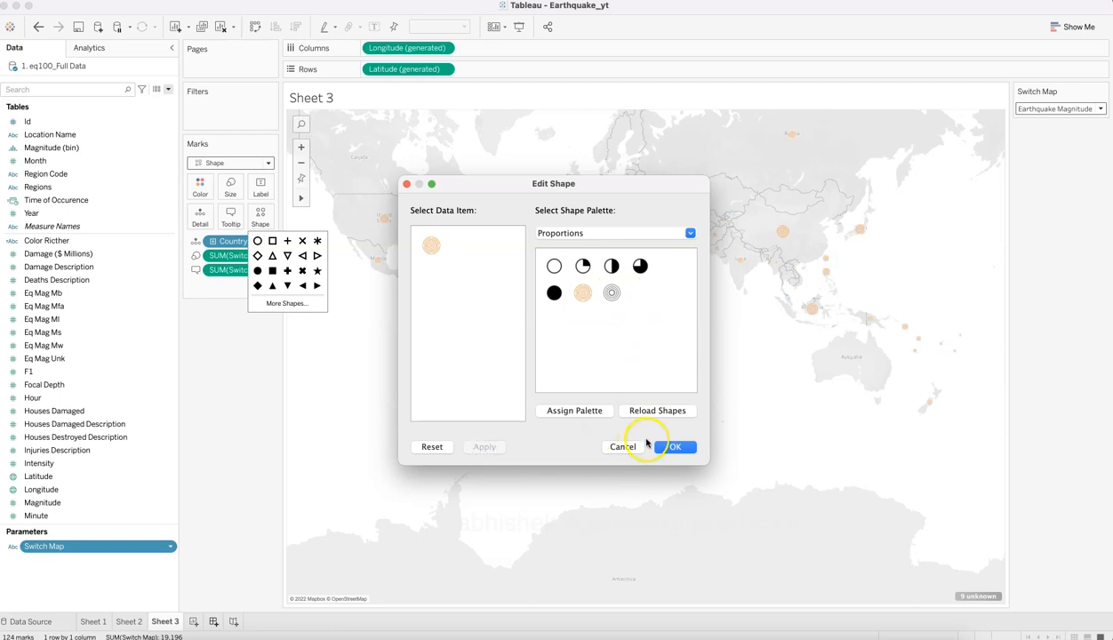
click(673, 447)
click(241, 445)
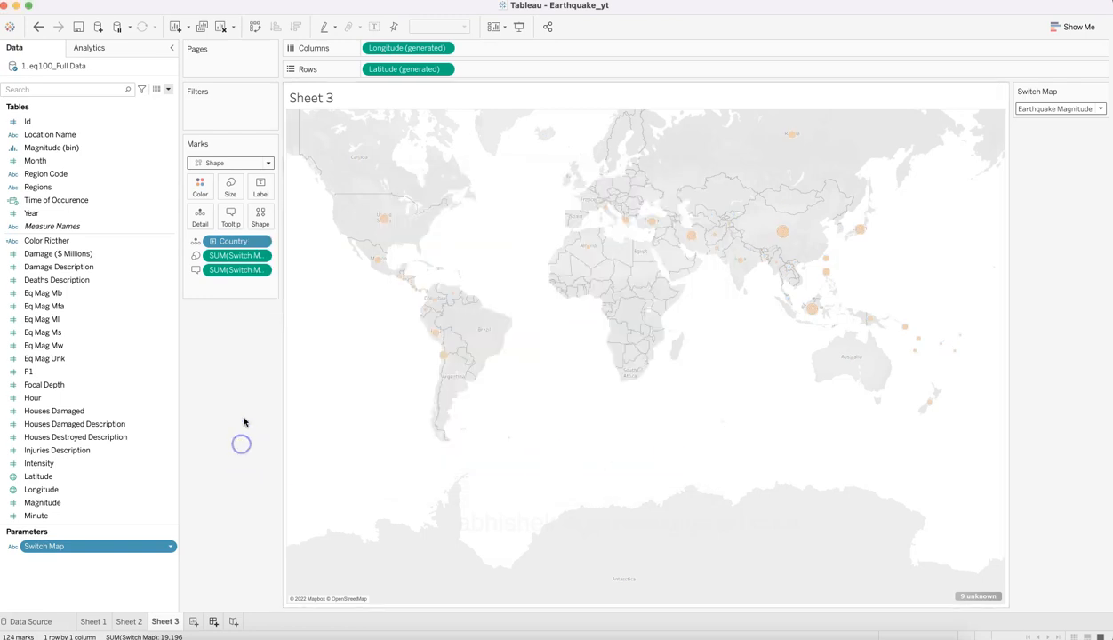
Colour the map marks by Color Ricther and cycle Switch Map through Damages Incurred ($ Millions) and Number of deaths to Number of Houses Destroyed.
drag(105, 241, 195, 199)
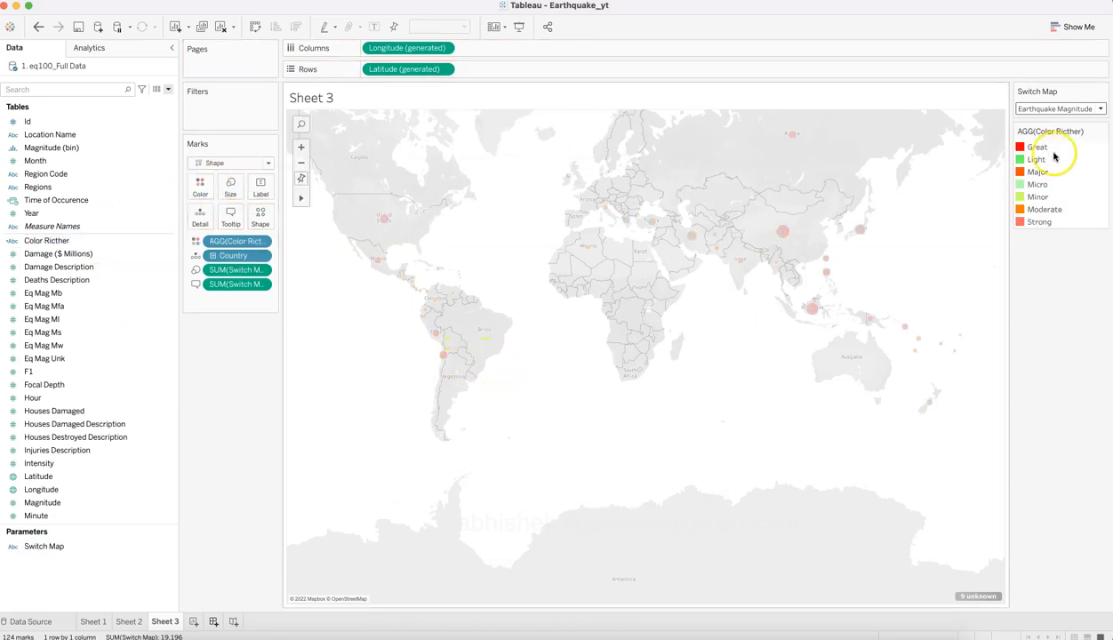
click(1065, 109)
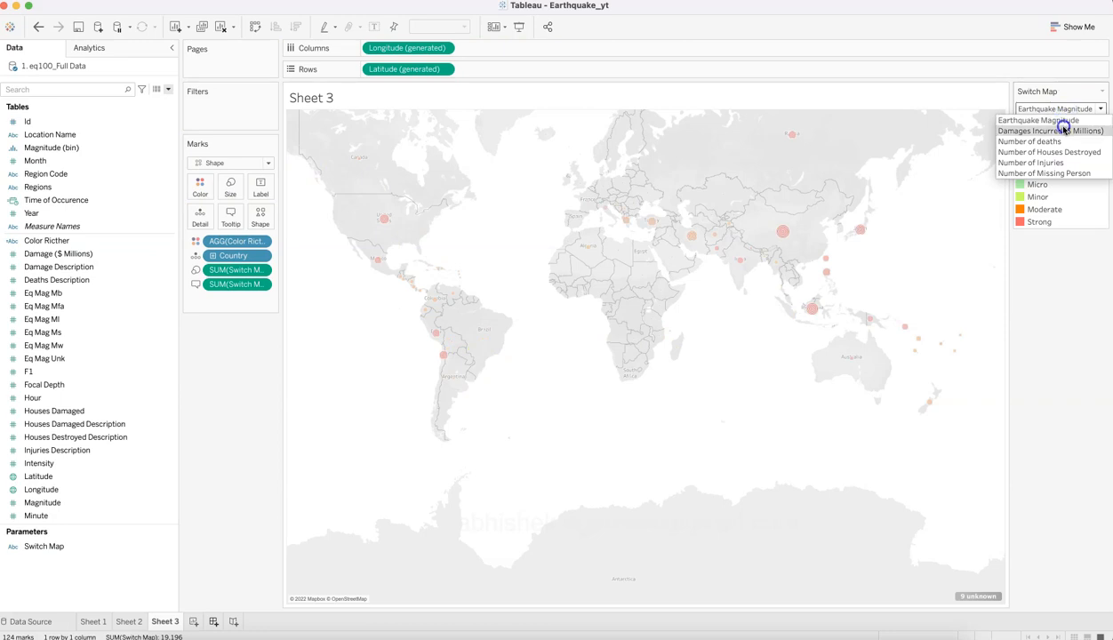
click(1064, 130)
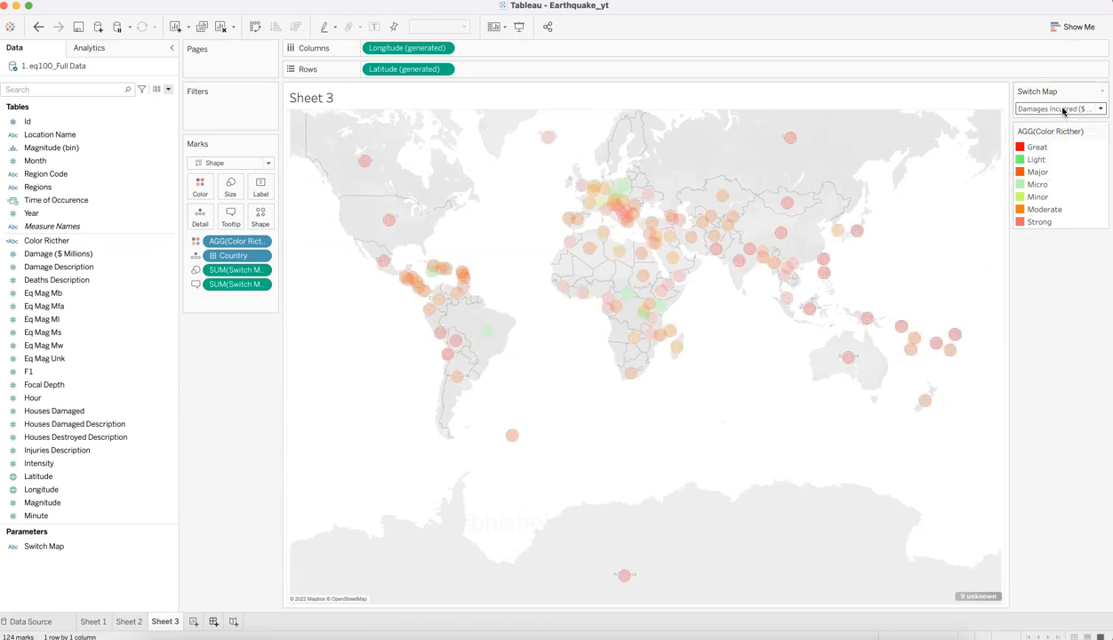
click(1064, 109)
click(1064, 143)
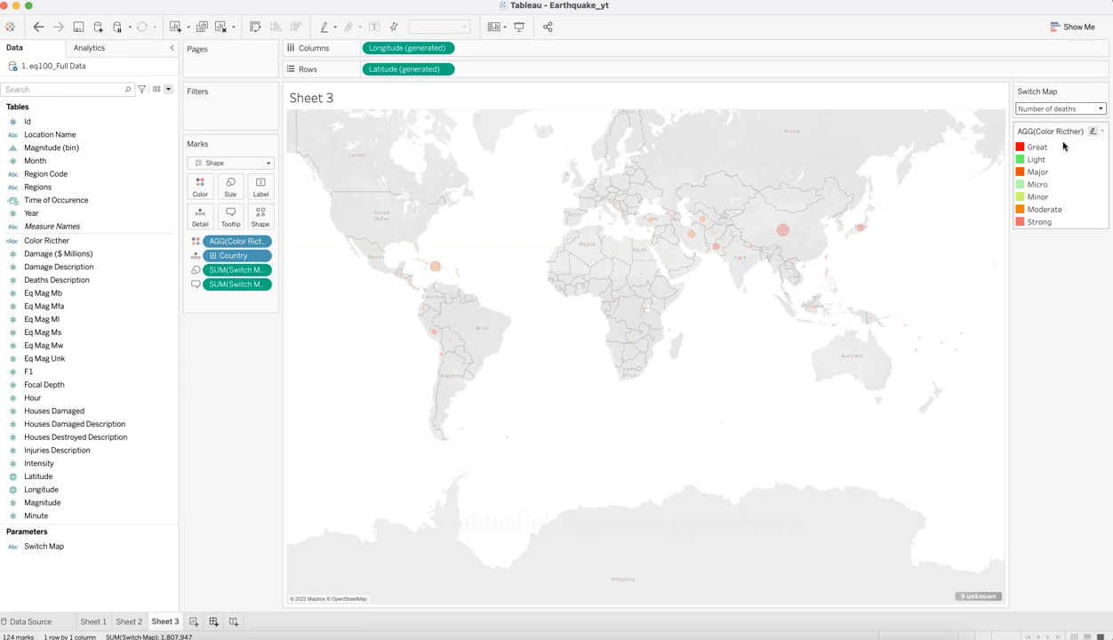
click(1062, 109)
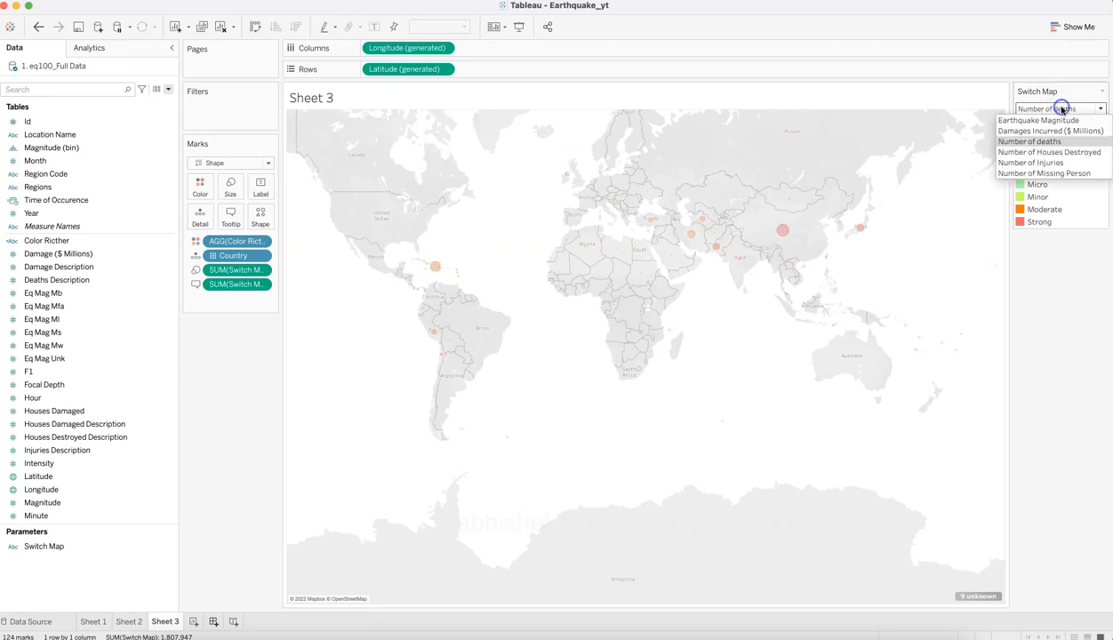
click(1054, 152)
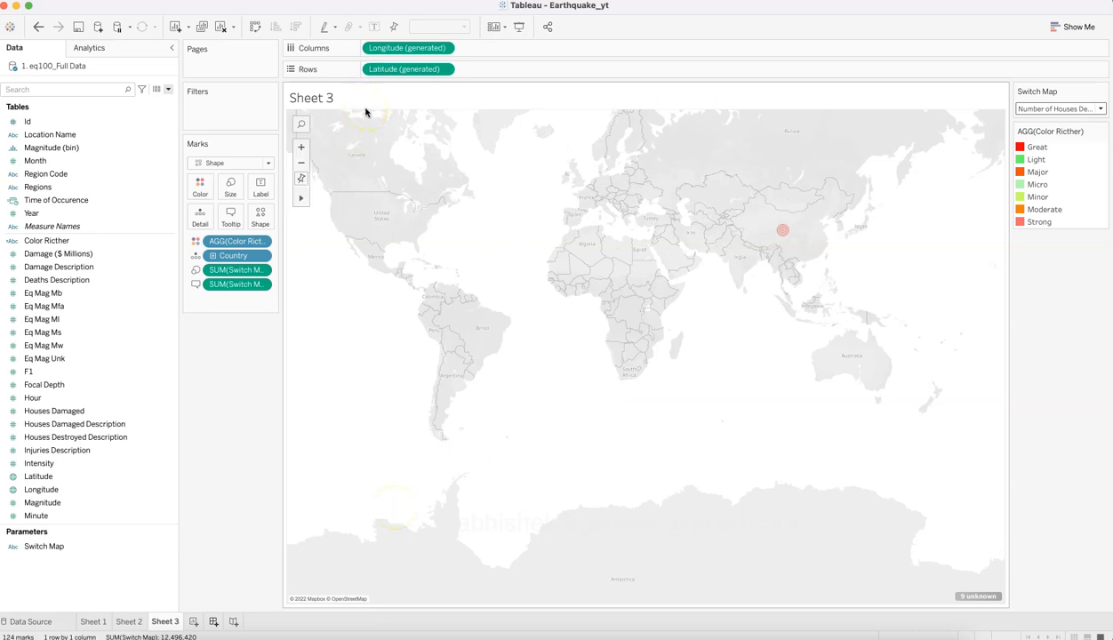
Set the background map of Sheet 3 to the Dark style.
click(351, 1)
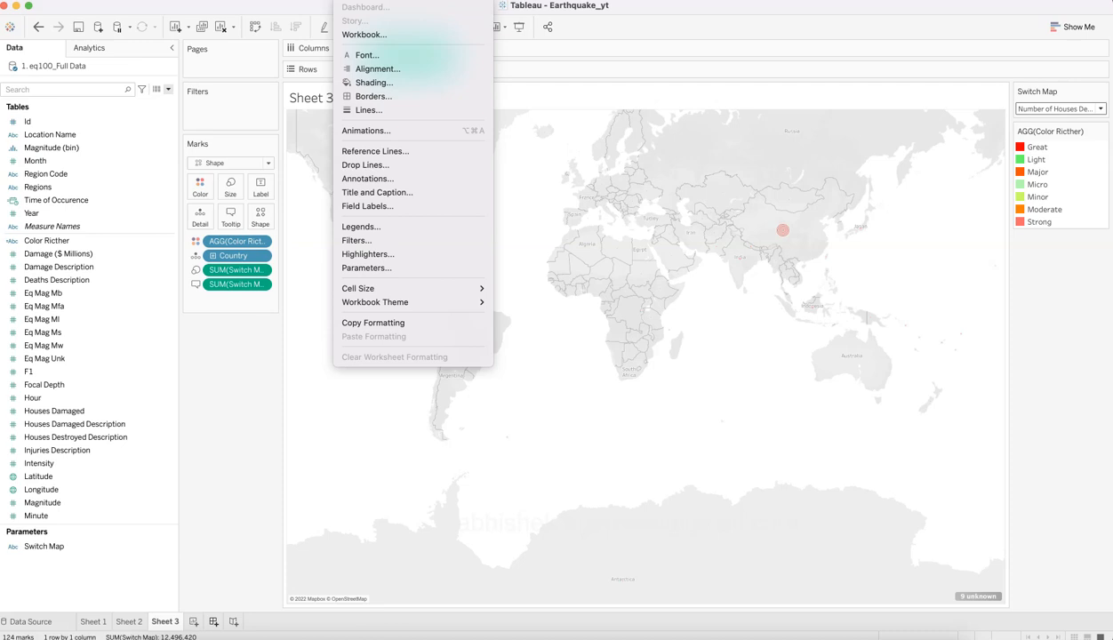
mouse_move(321, 1)
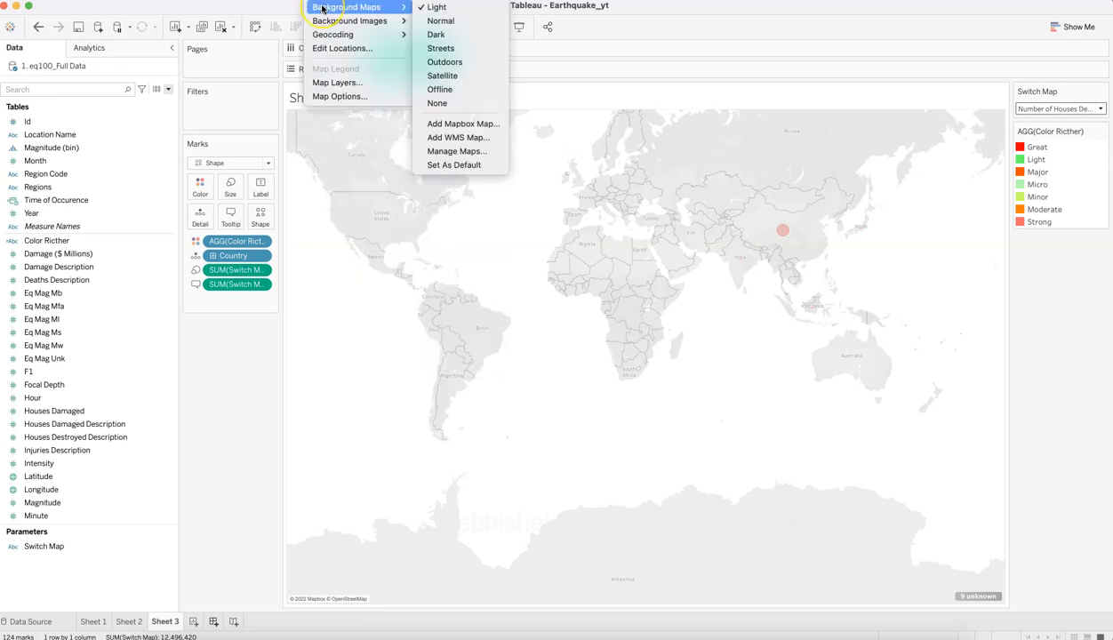
click(440, 35)
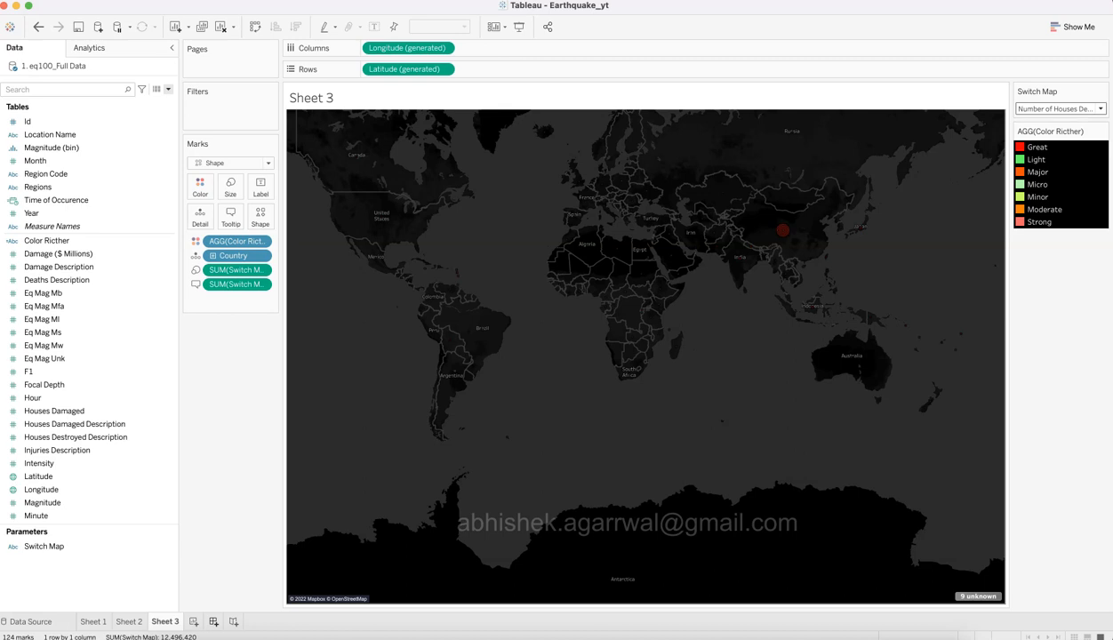
click(321, 0)
mouse_move(360, 12)
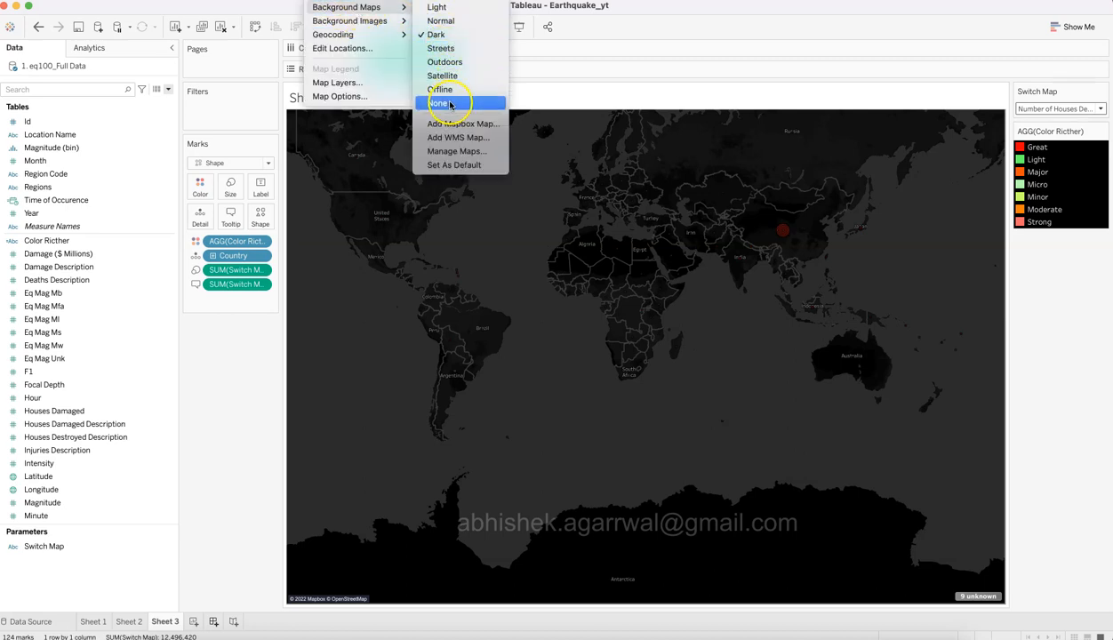
click(376, 366)
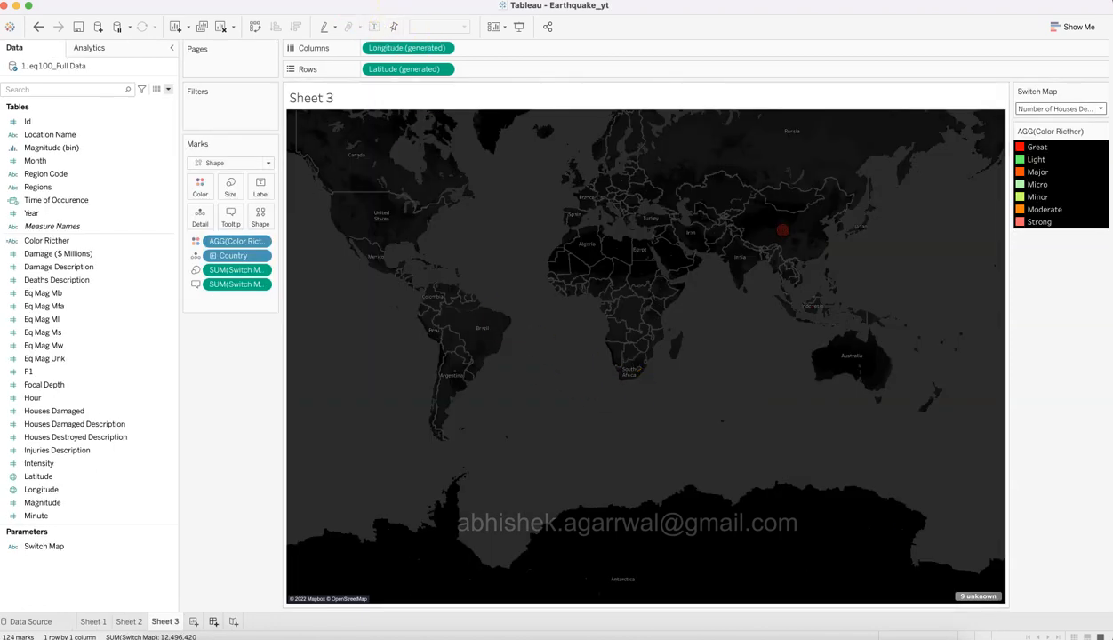
Turn off the Base and Land Cover map layers.
click(352, 0)
mouse_move(320, 0)
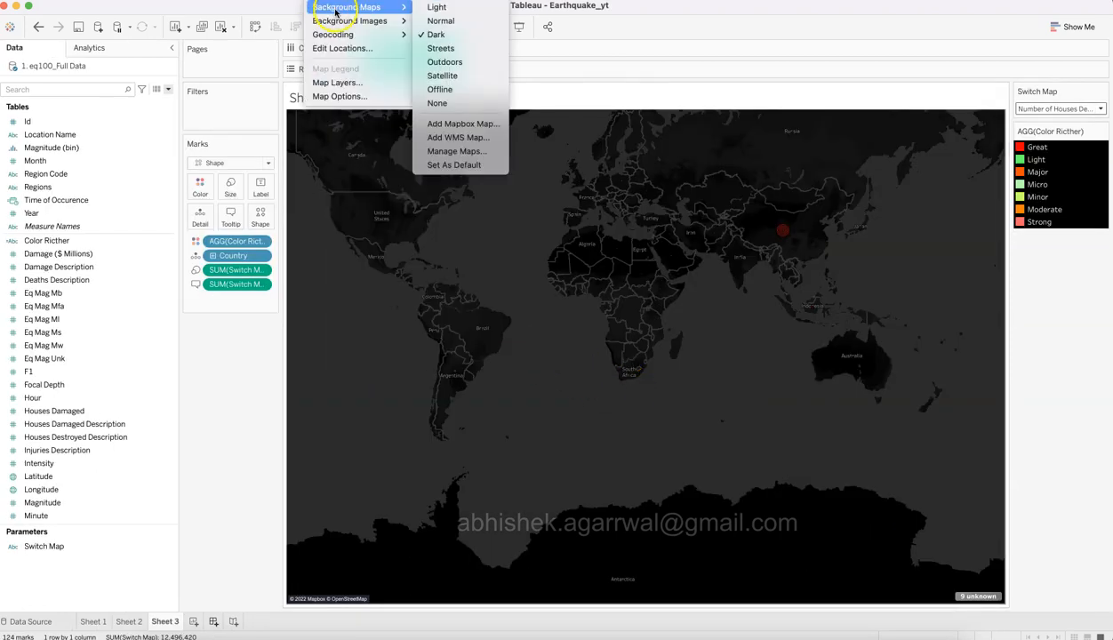
click(354, 83)
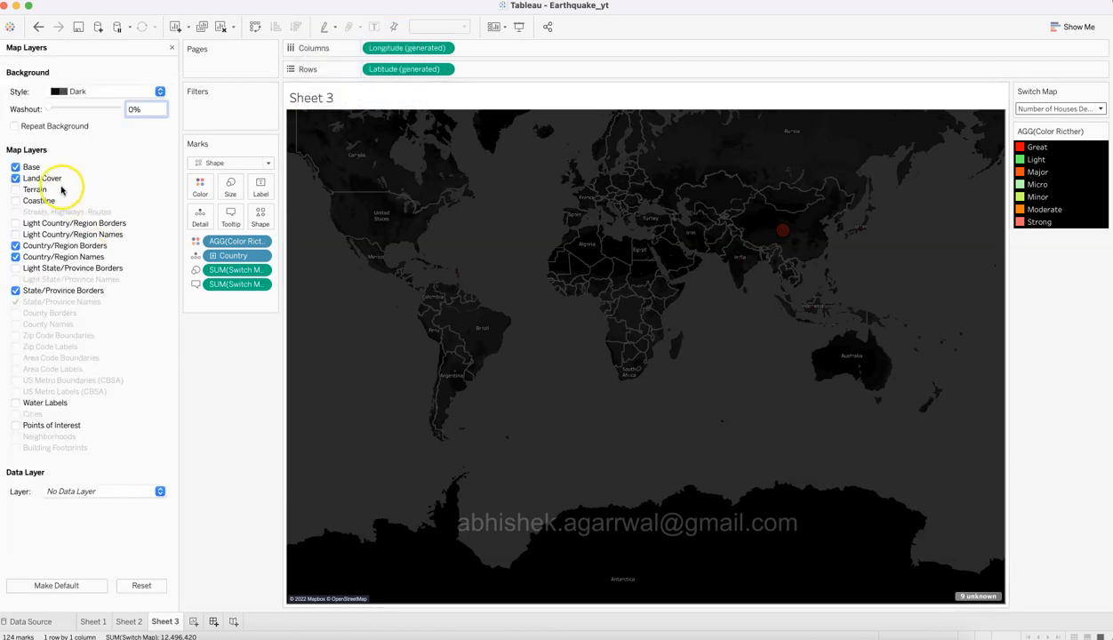
click(51, 181)
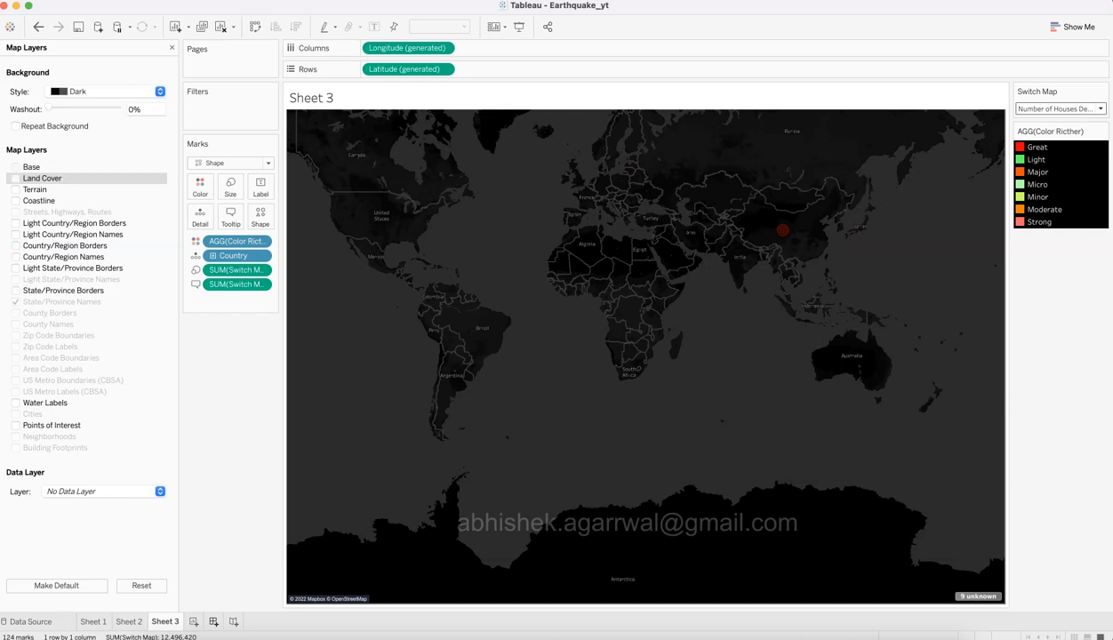
click(16, 167)
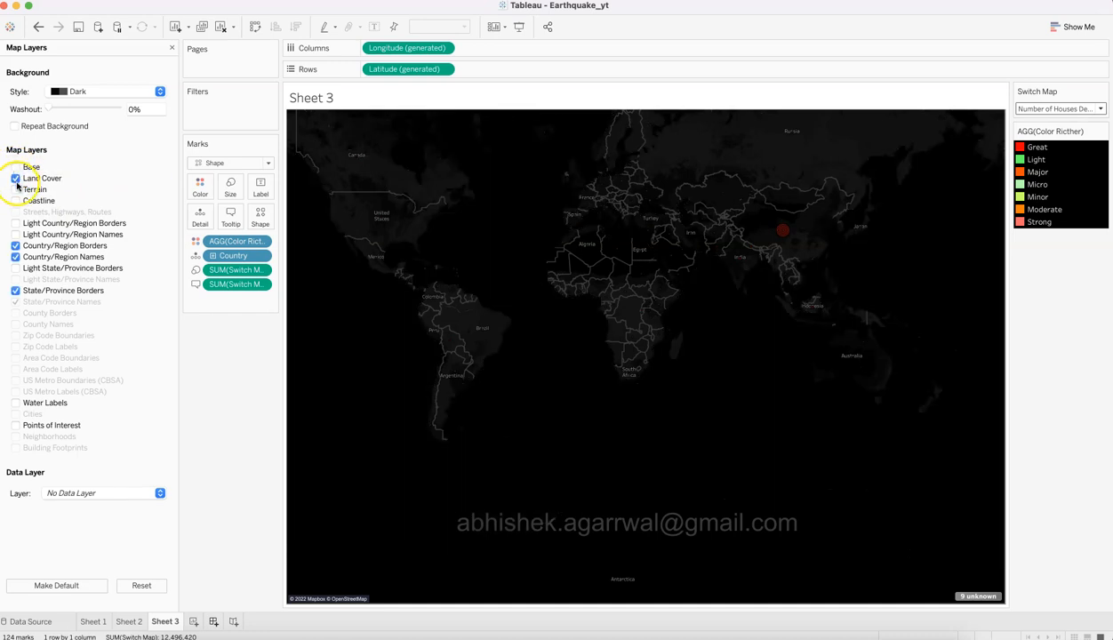
click(15, 178)
click(16, 168)
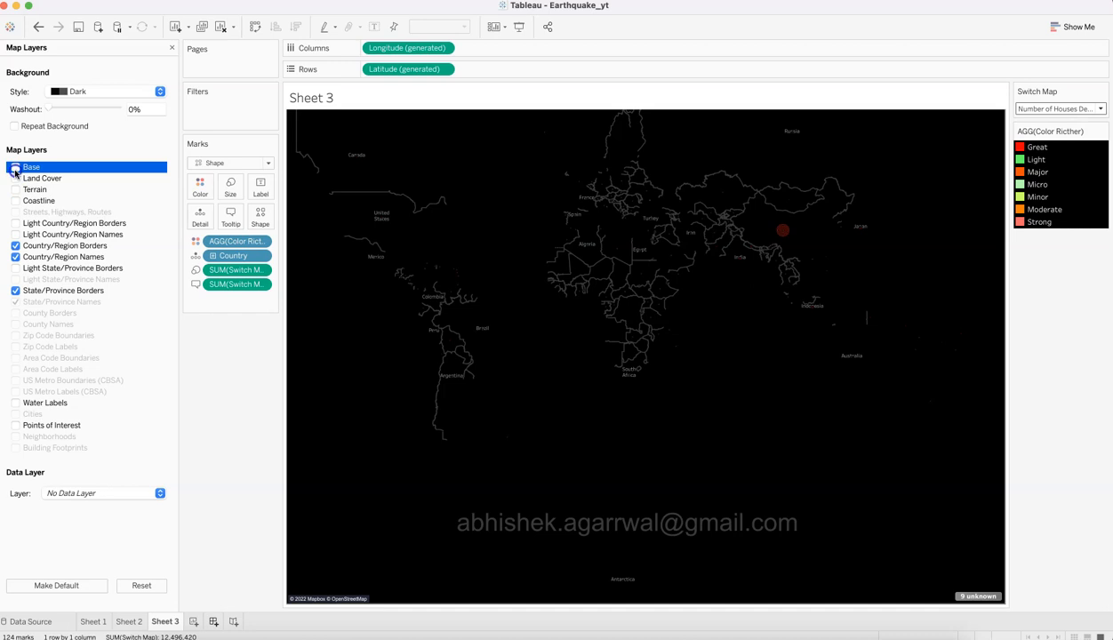
click(15, 169)
click(16, 169)
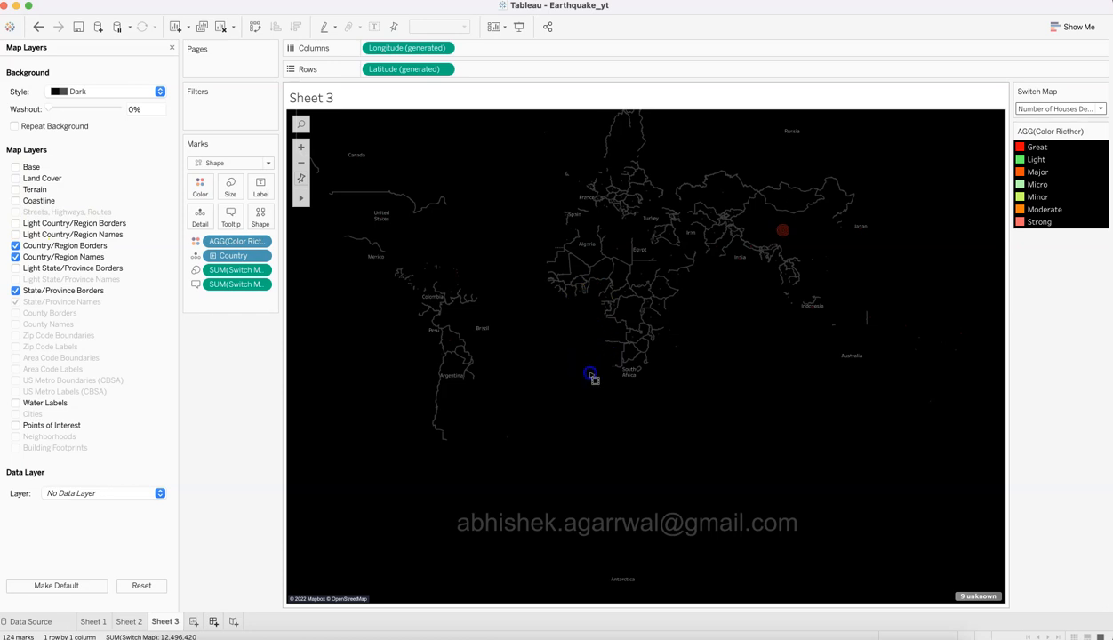
Try the Switch Map parameter on the dark map with Earthquake Magnitude, followed by Damages Incurred ($ Millions).
click(1083, 108)
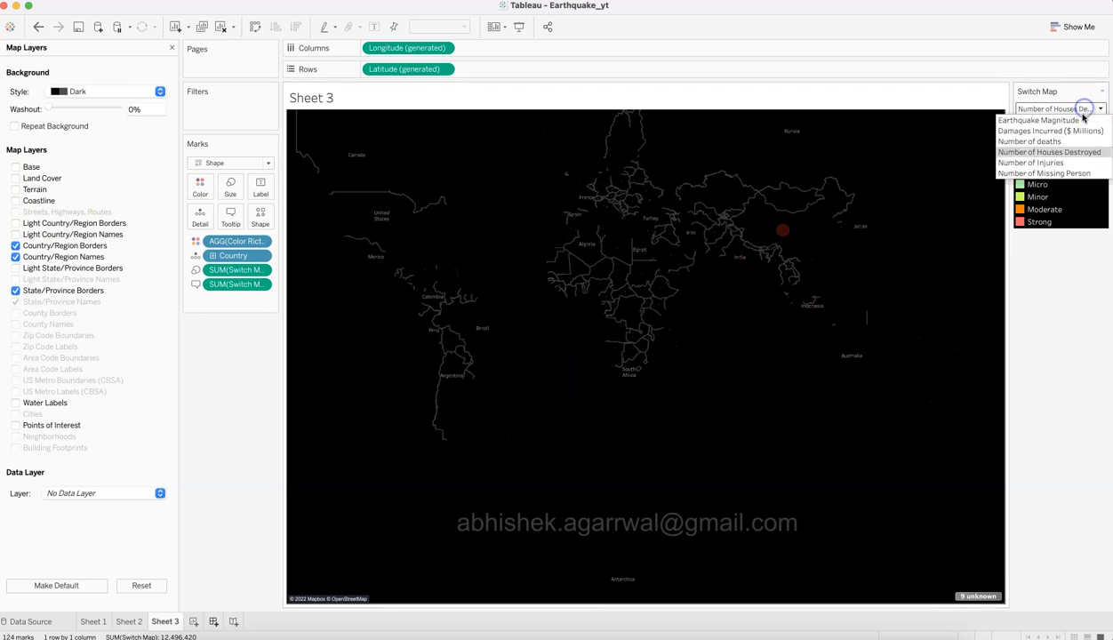
click(1082, 117)
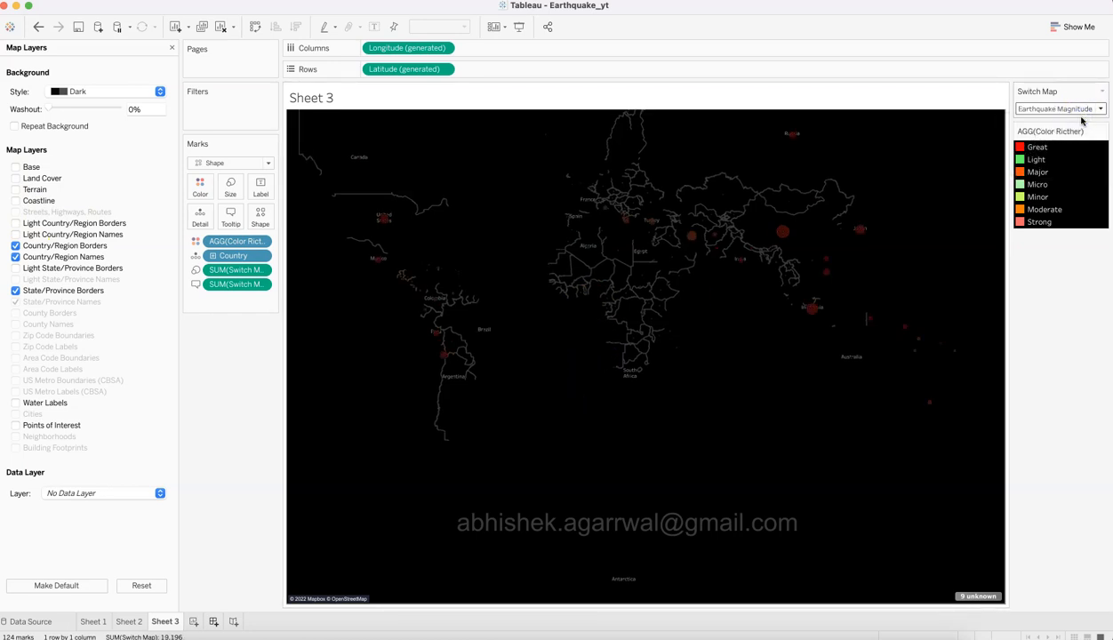
click(1077, 109)
click(1076, 127)
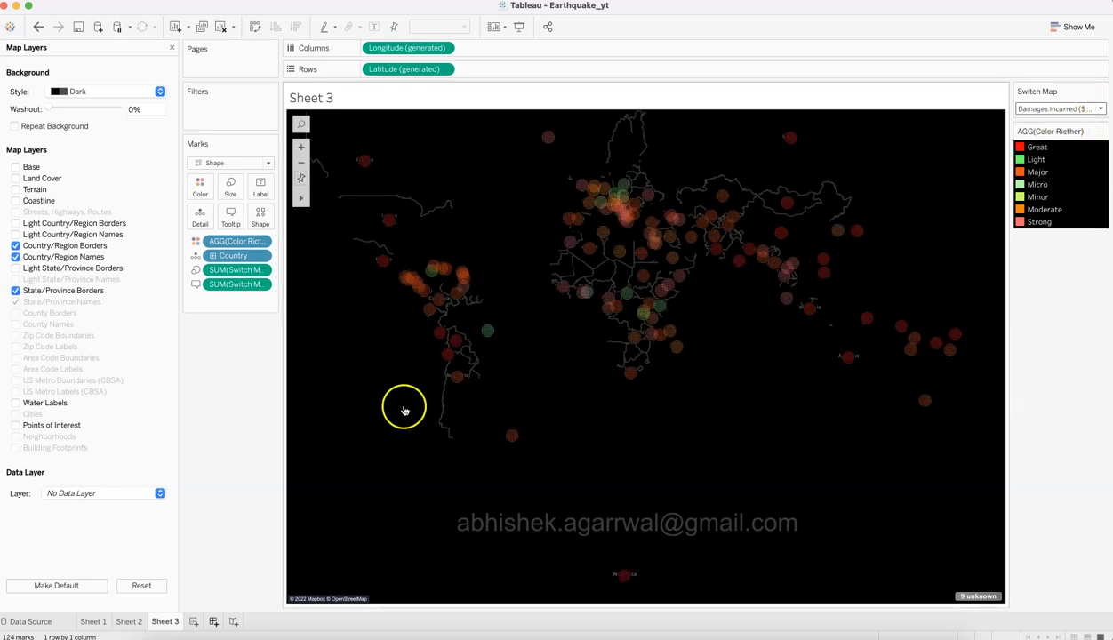
Review the mark opacity and the colours assigned to the Color Ricther categories, leaving them without changes.
click(201, 186)
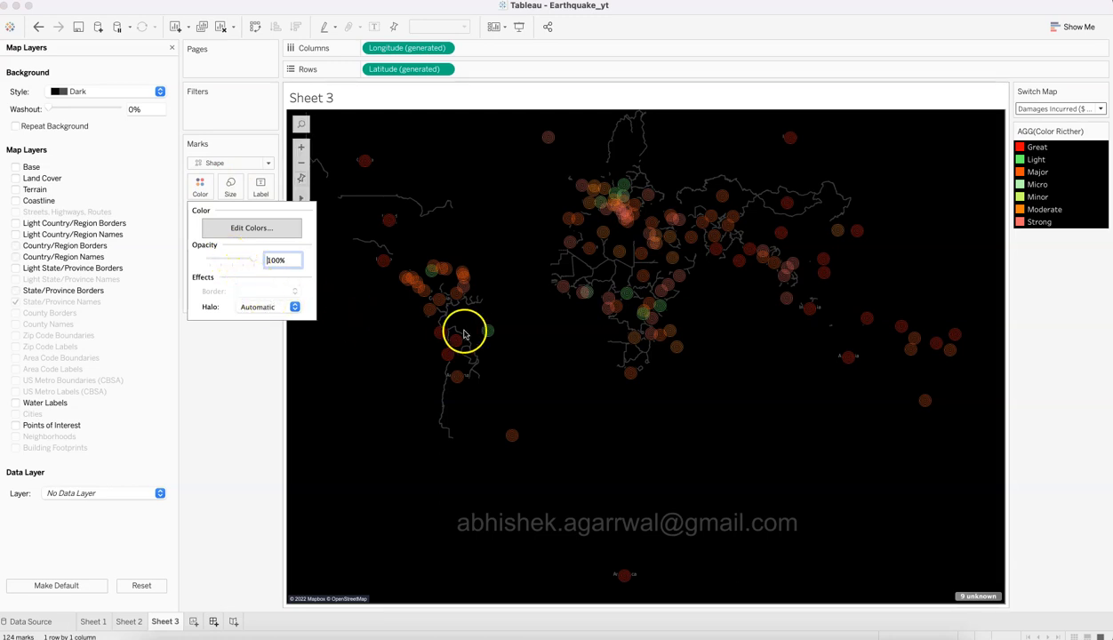
mouse_move(483, 341)
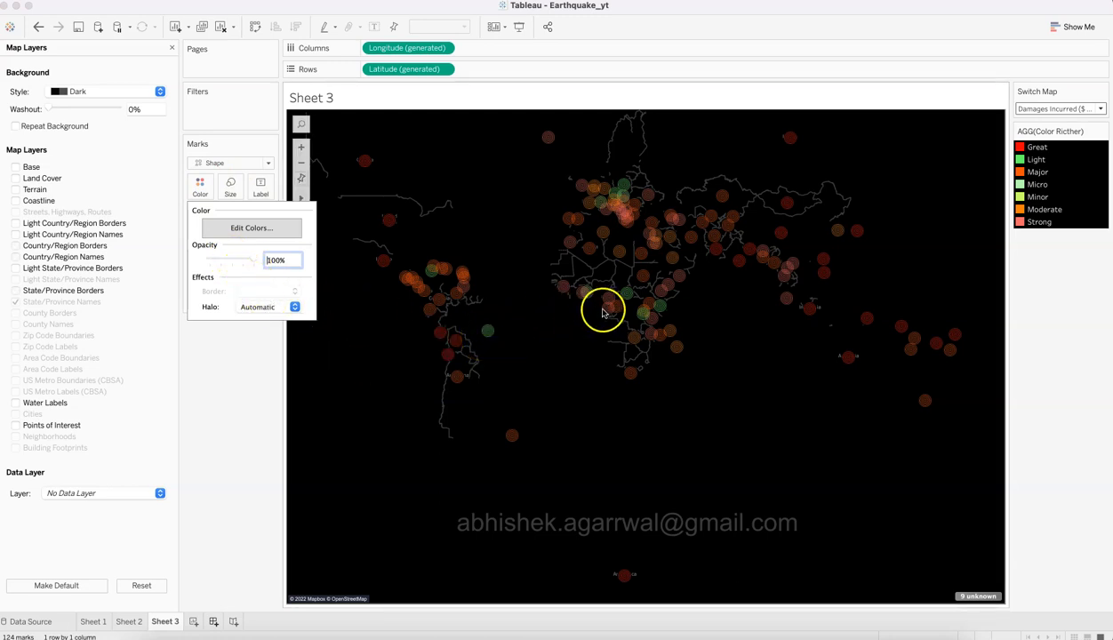
click(270, 228)
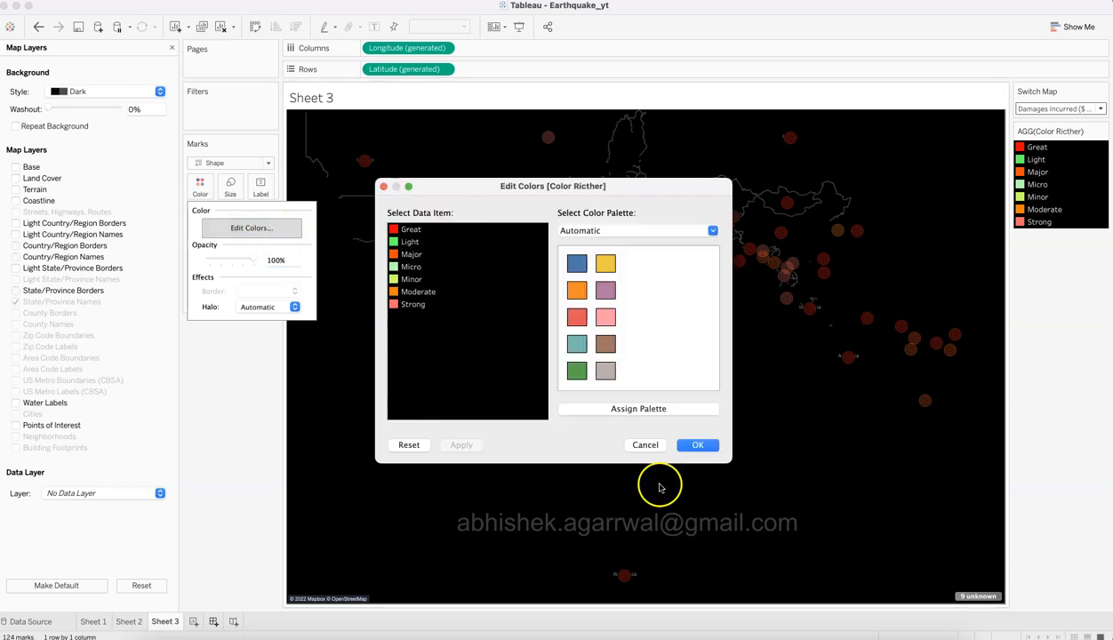
click(698, 444)
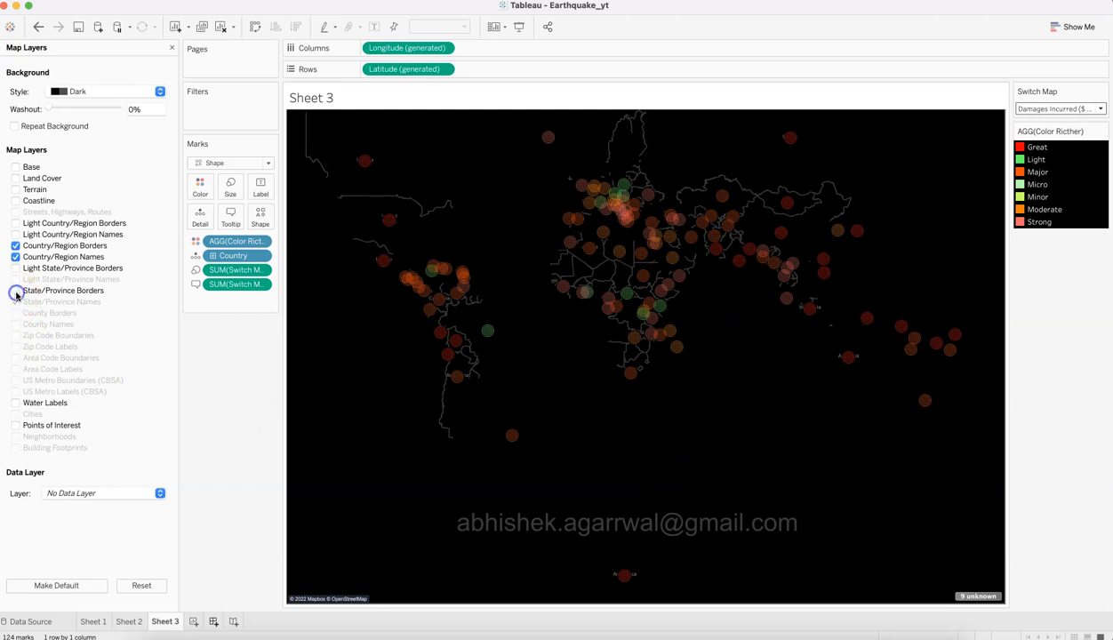
Hide State/Province Borders, try the map without Country/Region Borders, restore those borders and close the map layer settings.
click(15, 246)
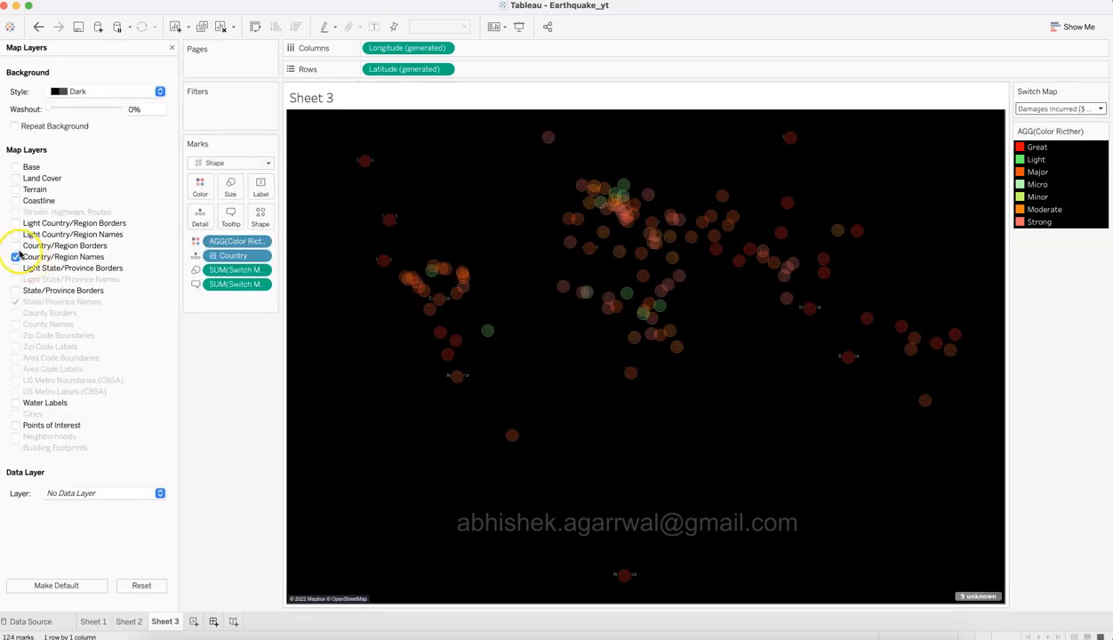
click(16, 246)
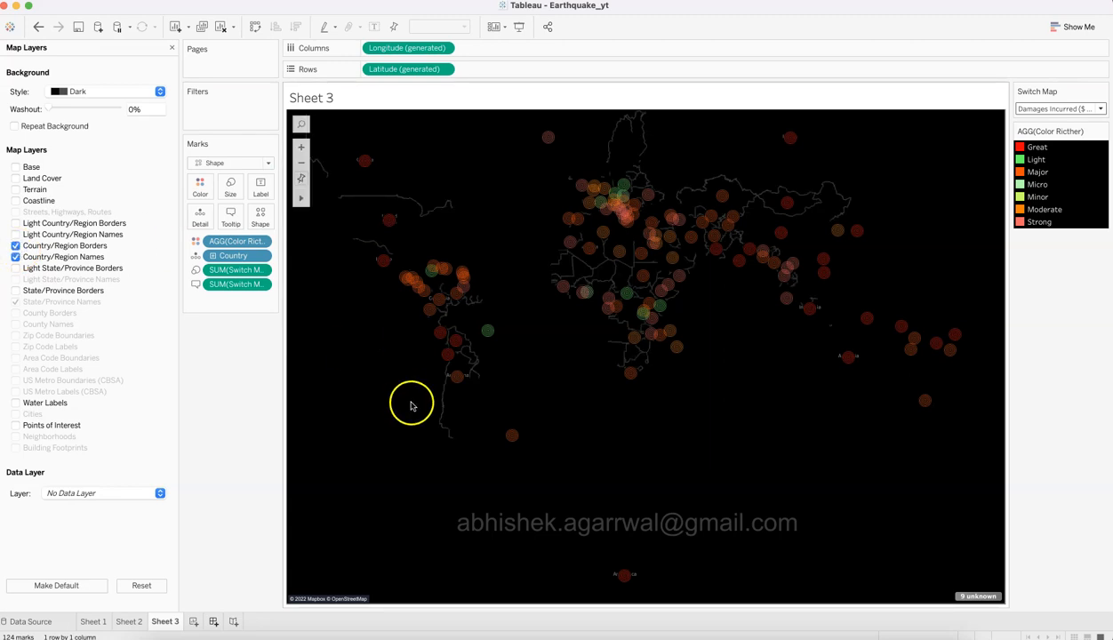
click(171, 47)
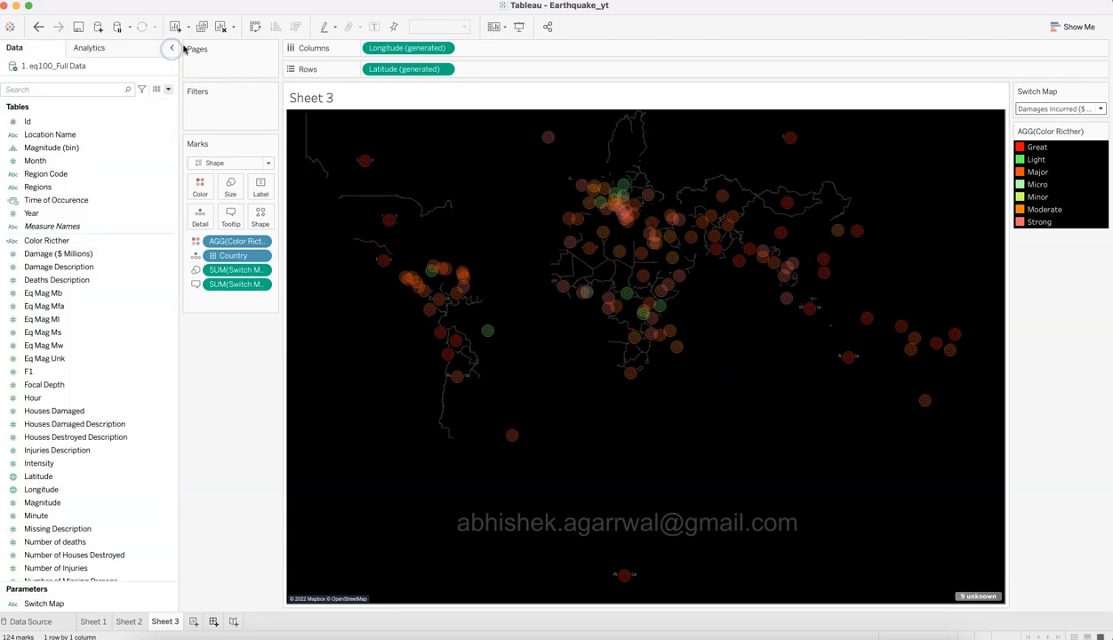
Cycle Switch Map through Earthquake Magnitude, Number of deaths and Number of Houses Destroyed to compare the marks.
click(1054, 109)
click(1057, 122)
click(1058, 109)
click(1059, 141)
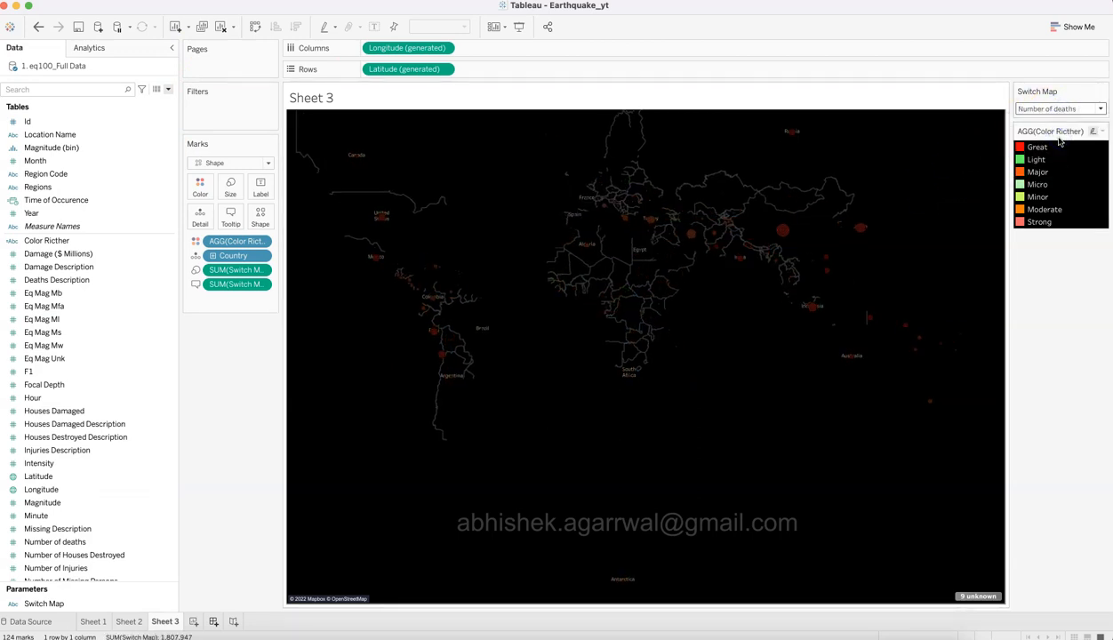
click(1064, 109)
click(1064, 152)
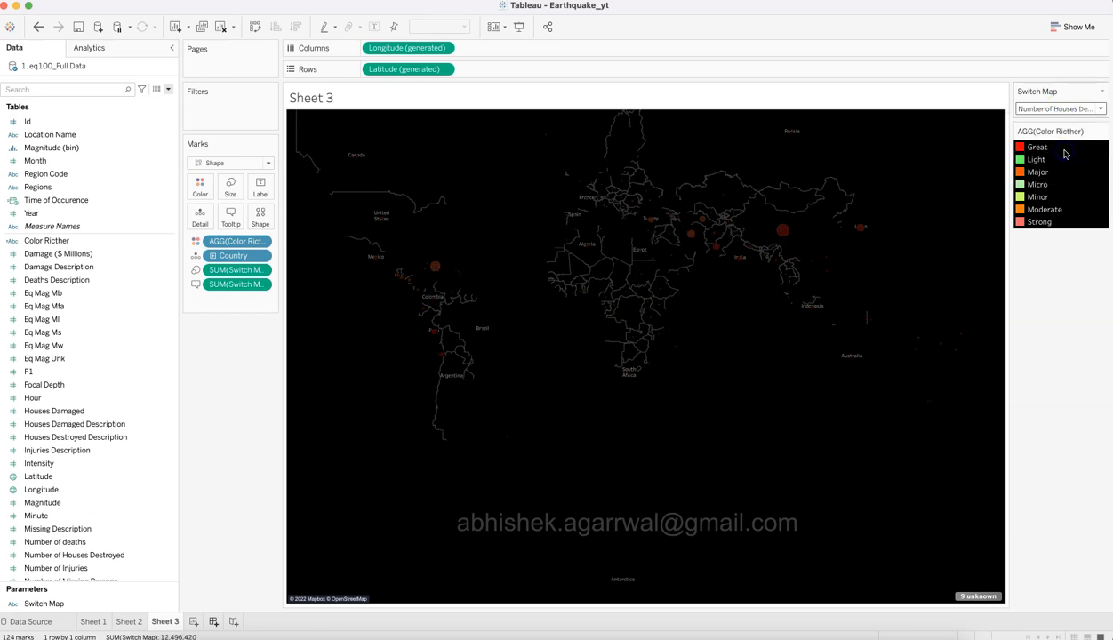
Increase the size of the map marks and examine the enlarged mark over China.
click(229, 186)
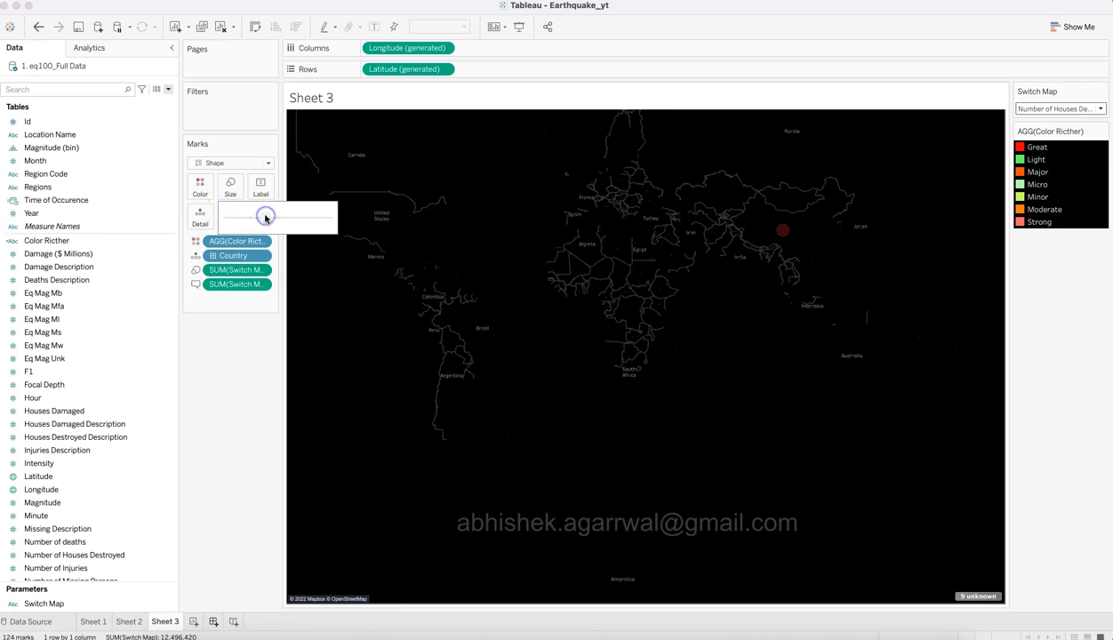
click(1043, 108)
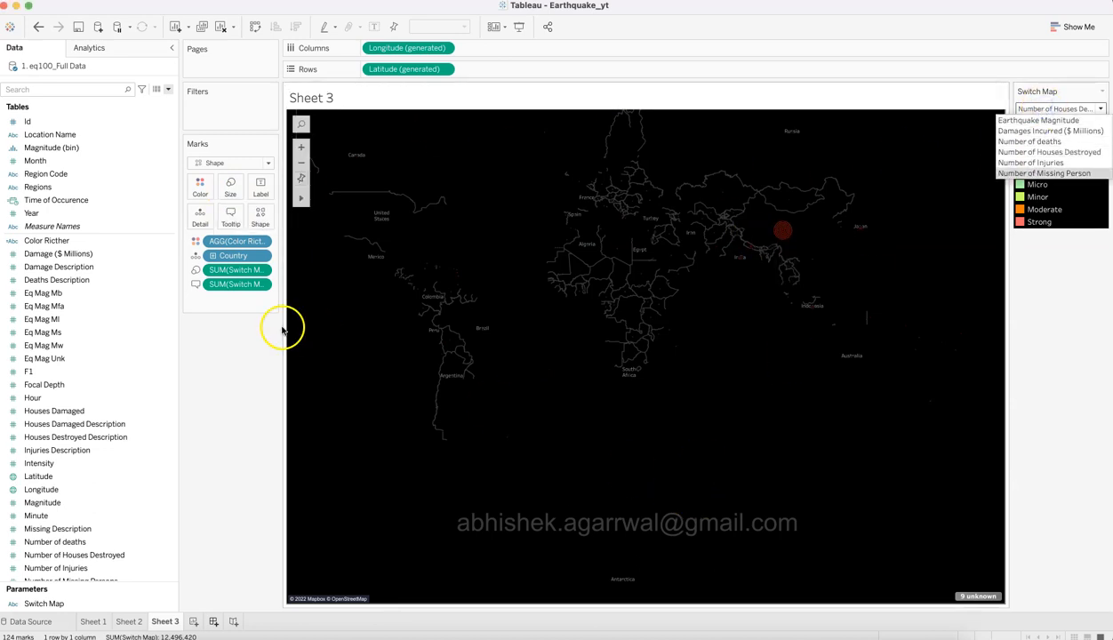
click(264, 222)
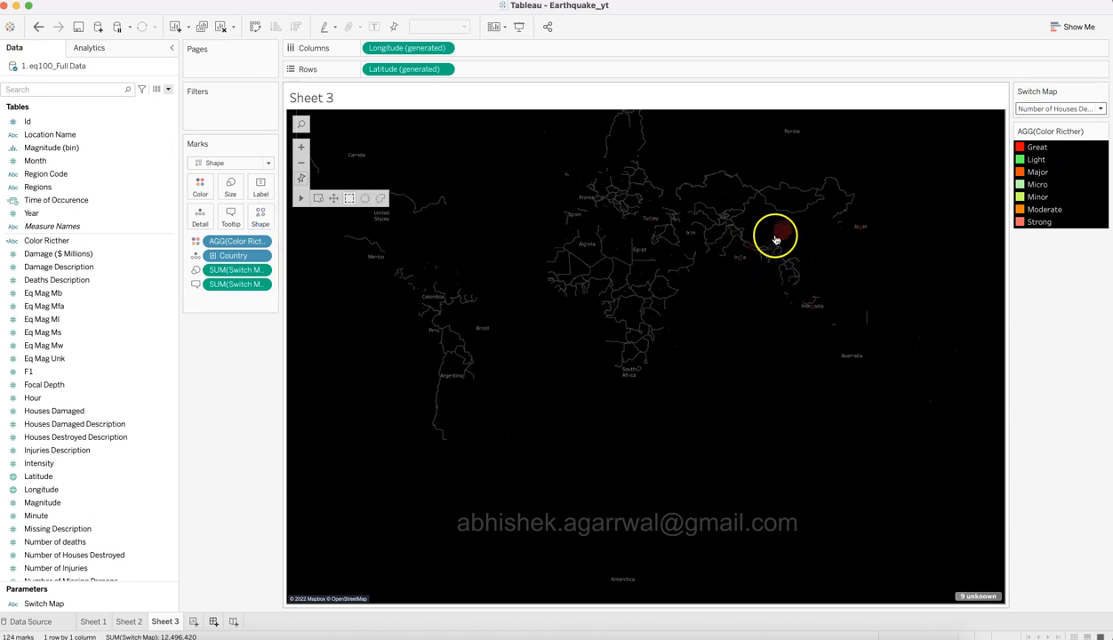
mouse_move(782, 234)
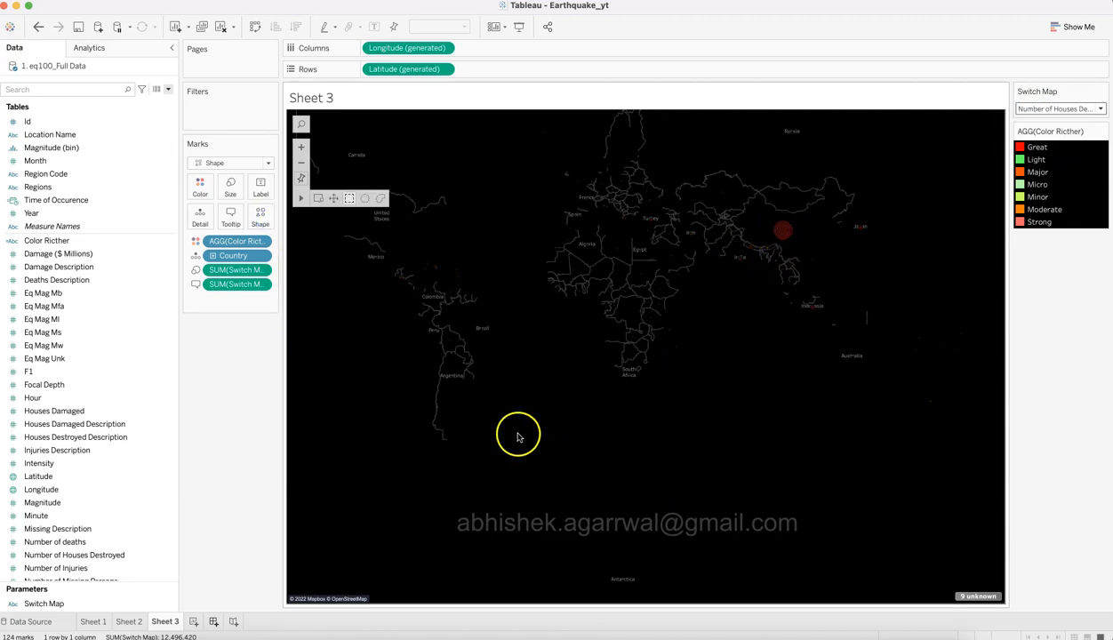
Assign the grey concentric-circle shape from the Proportions palette to the map marks.
click(262, 217)
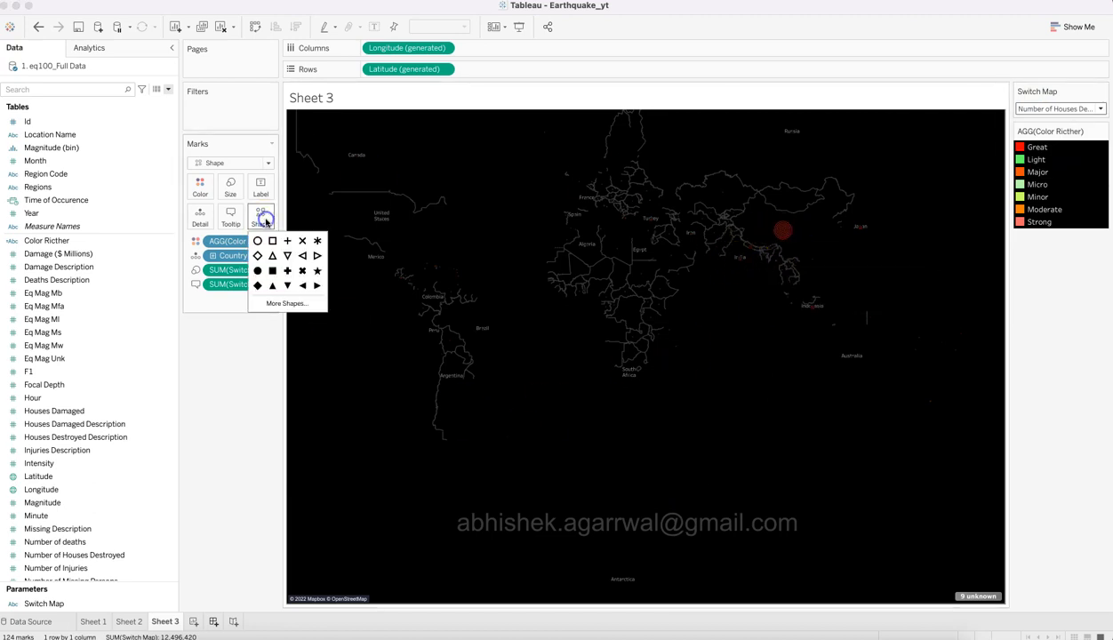
click(295, 304)
click(611, 293)
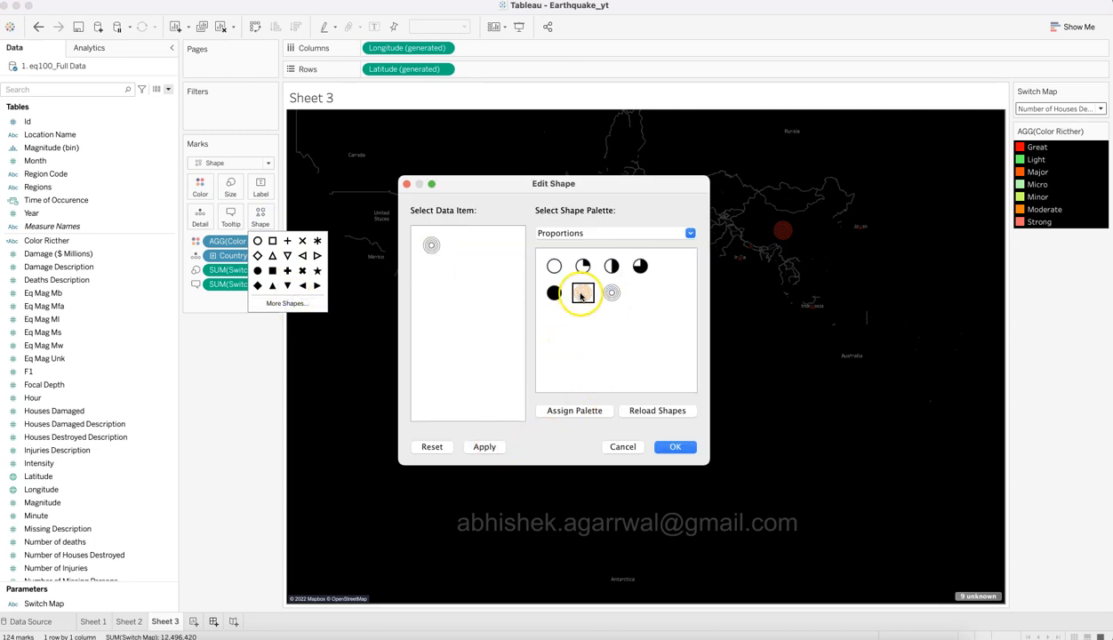
click(489, 447)
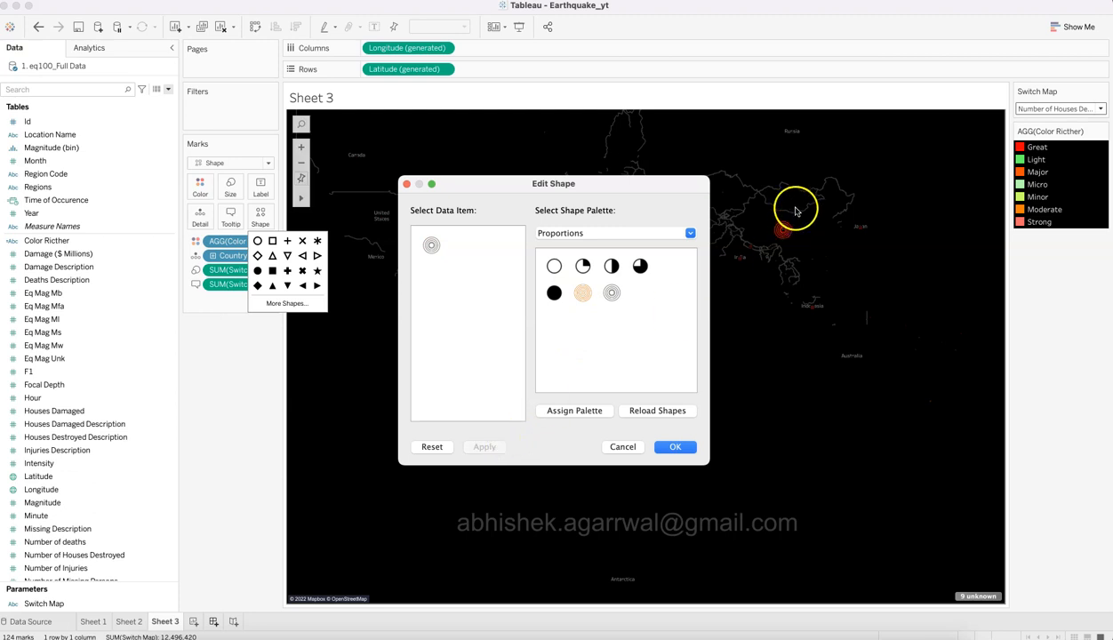
click(678, 448)
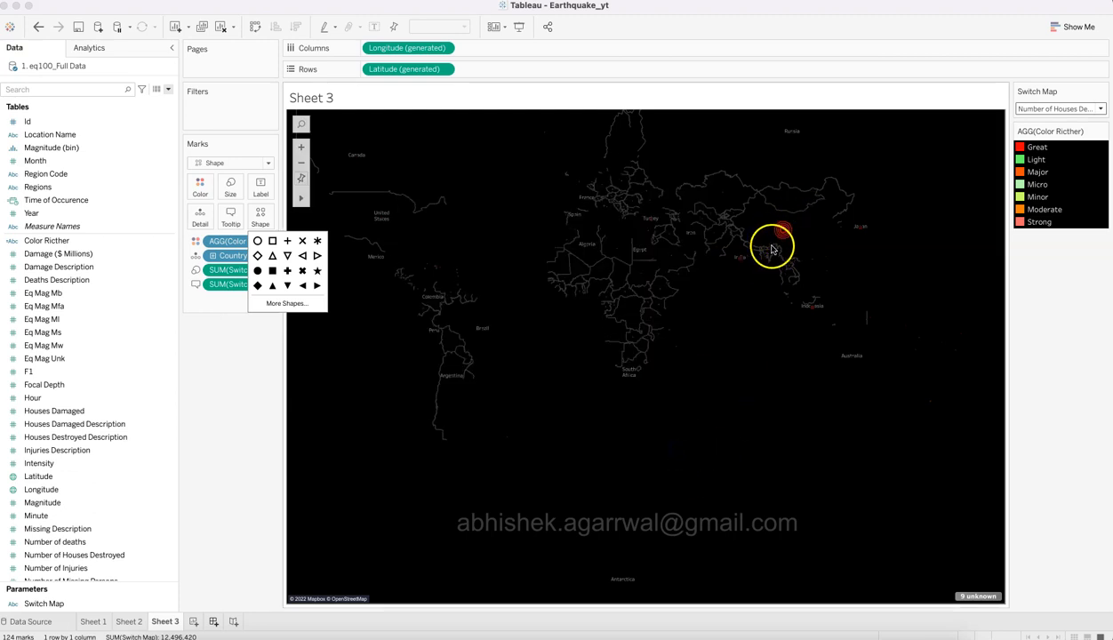
Check the new shape with Switch Map on Damages Incurred ($ Millions), and return the parameter to Earthquake Magnitude.
click(1056, 108)
click(1056, 129)
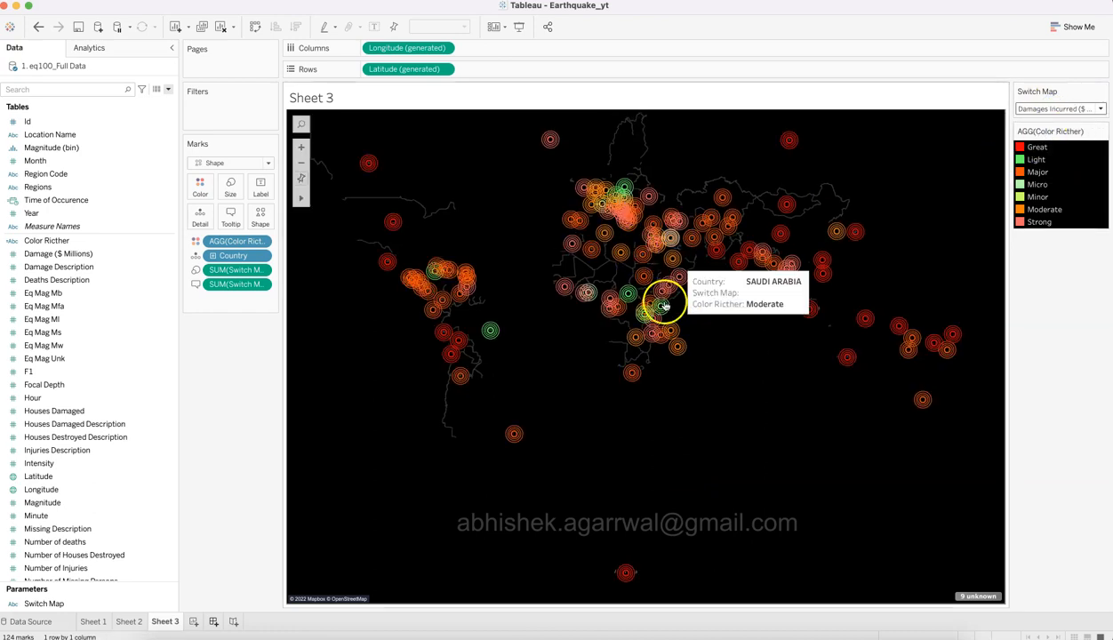
click(1078, 108)
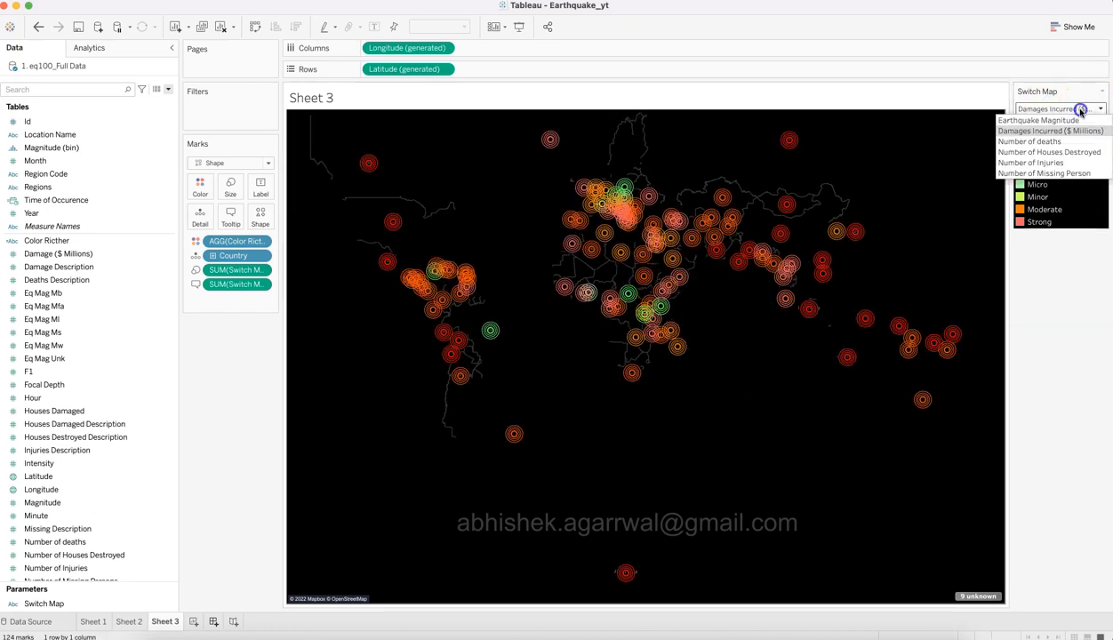
click(1075, 119)
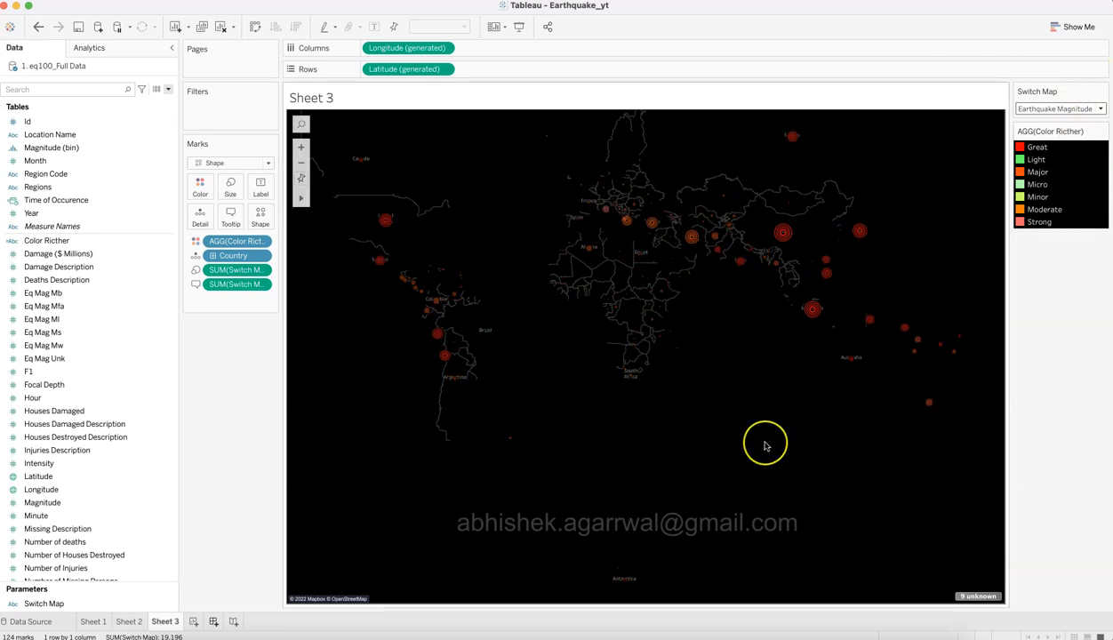
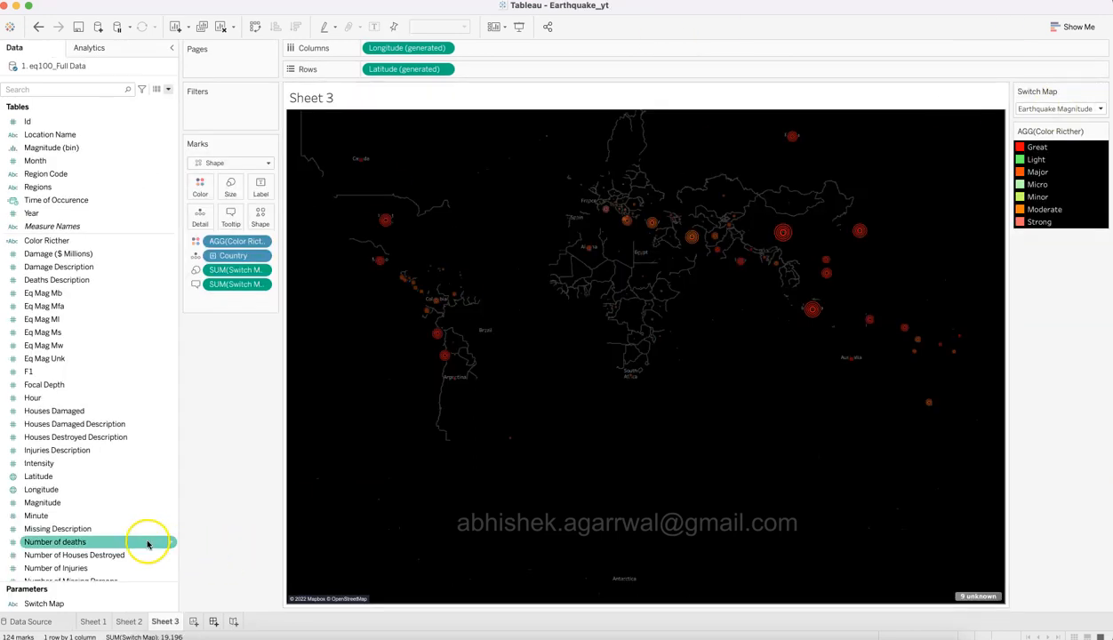
Show a filter for the Magnitude field on the sheet and set its title to Magnitude.
click(165, 505)
right_click(166, 506)
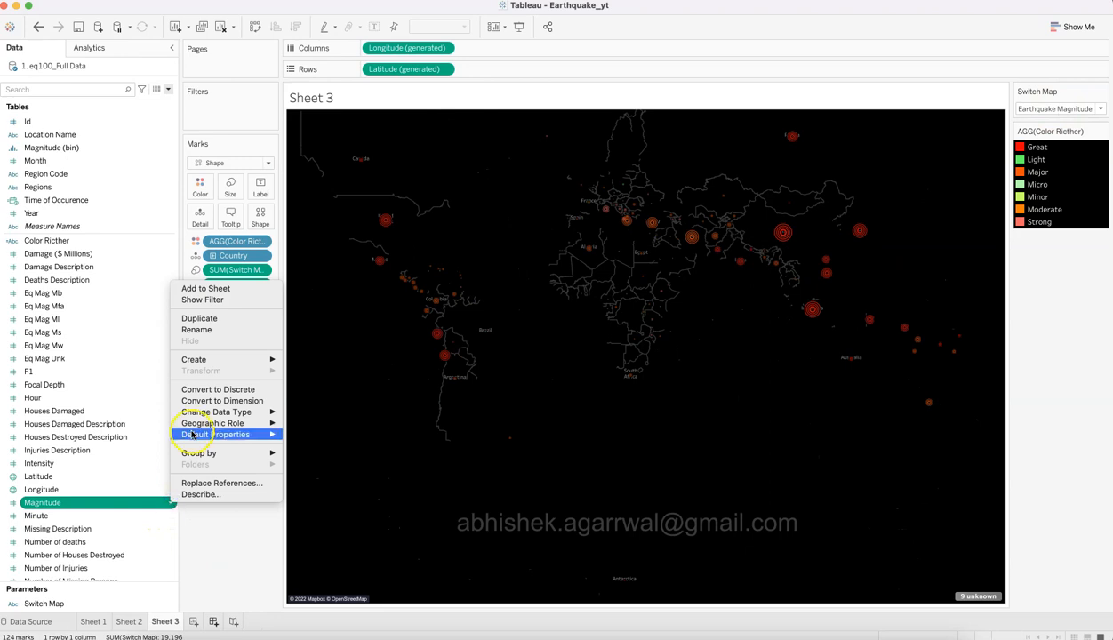
click(213, 299)
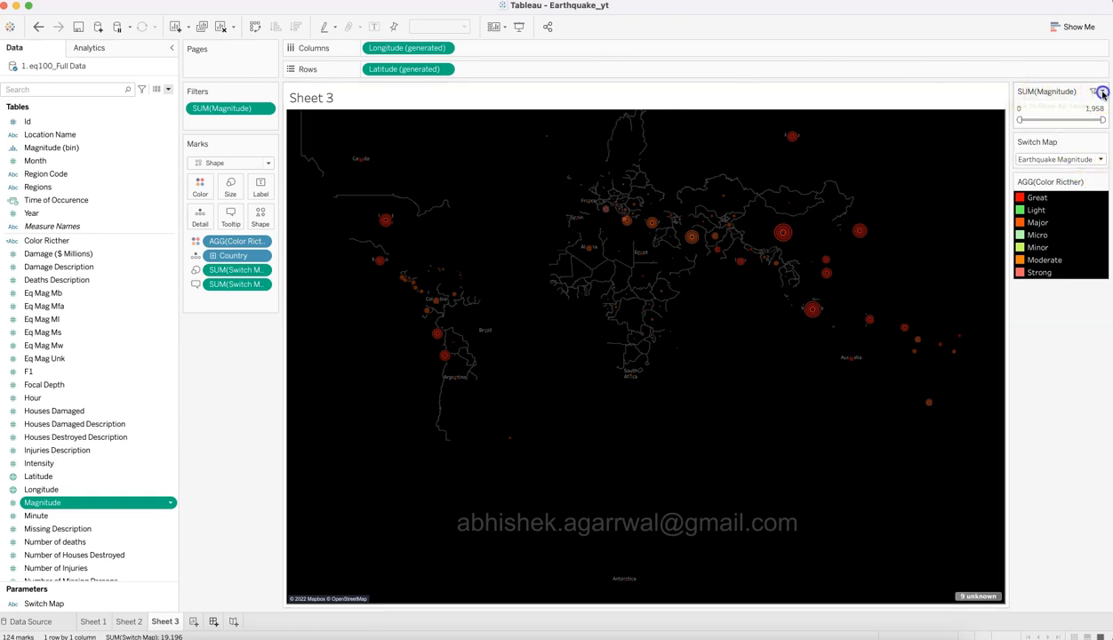
click(1103, 92)
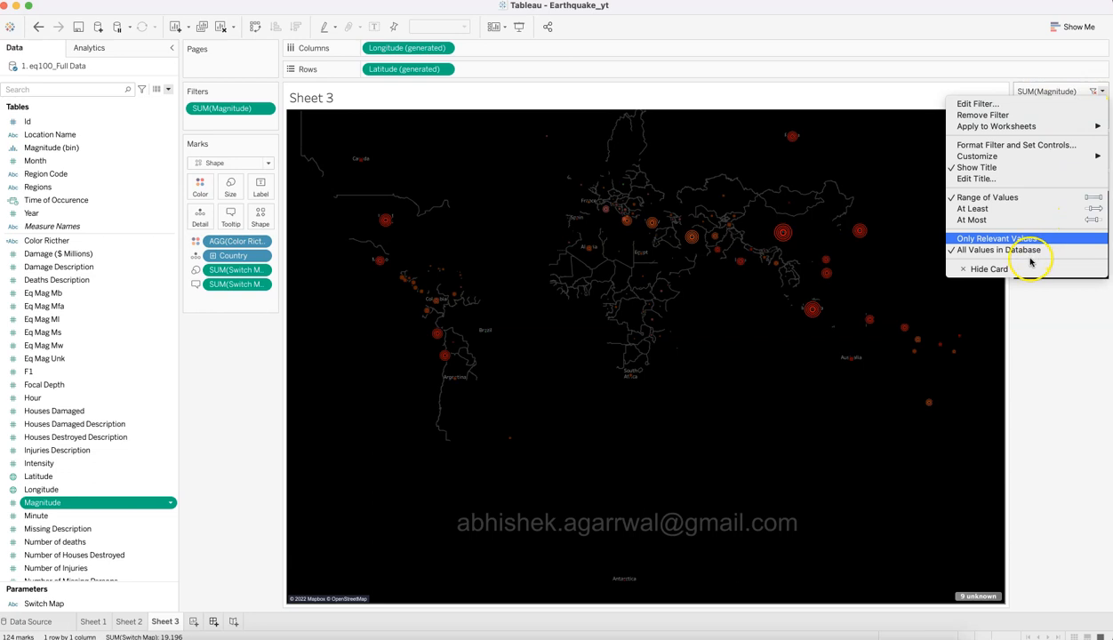
click(1001, 178)
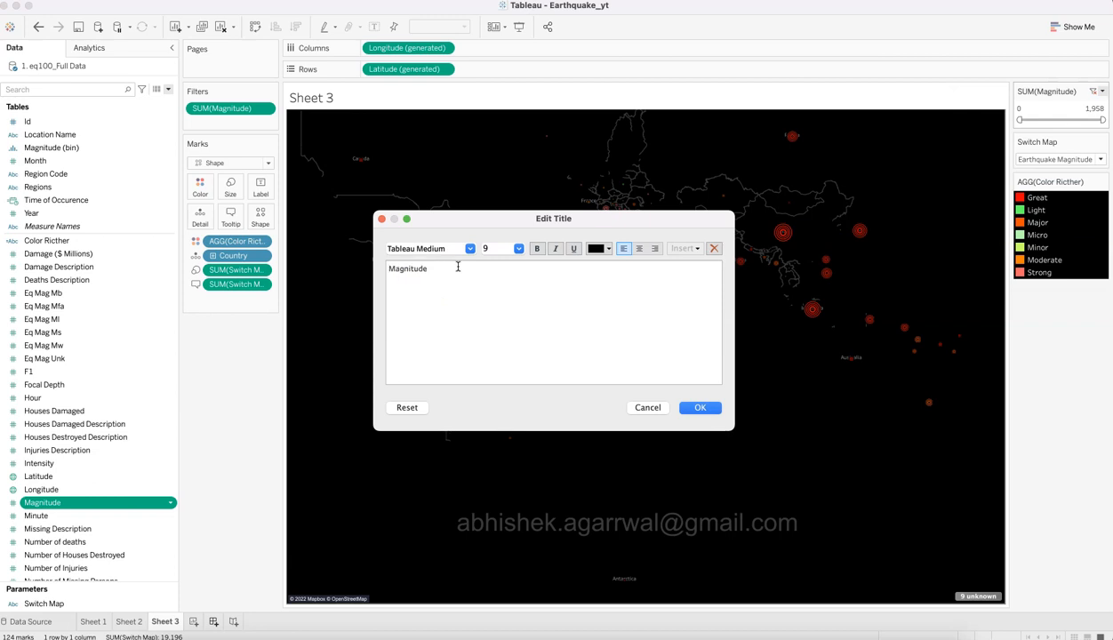
click(701, 408)
Change the Magnitude filter's aggregation to Average over its full range of values, and show its control again.
click(266, 108)
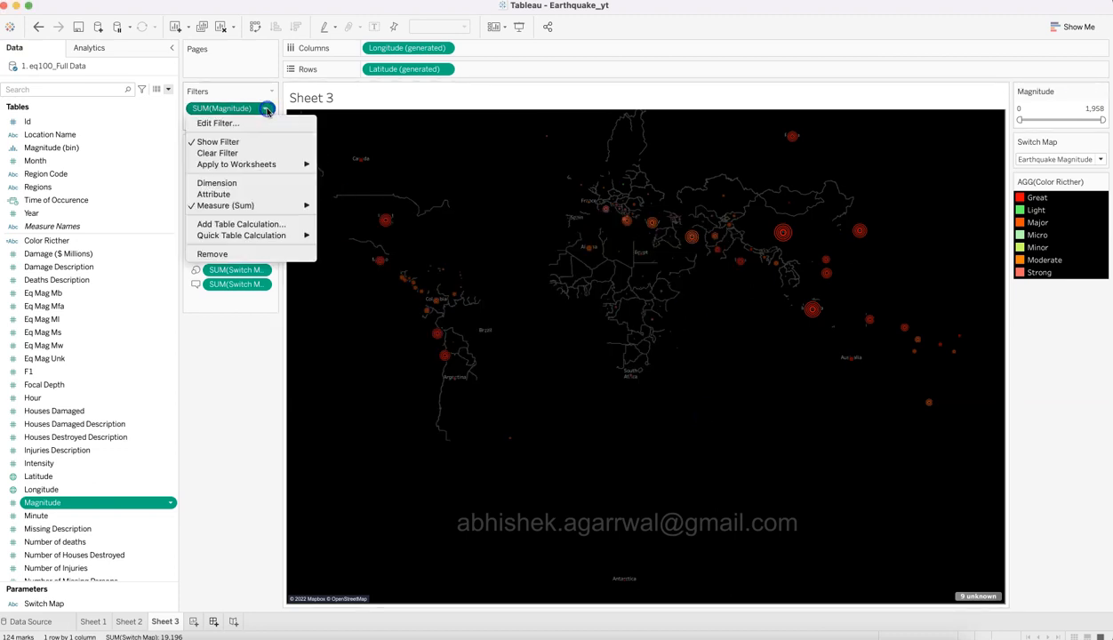
click(287, 165)
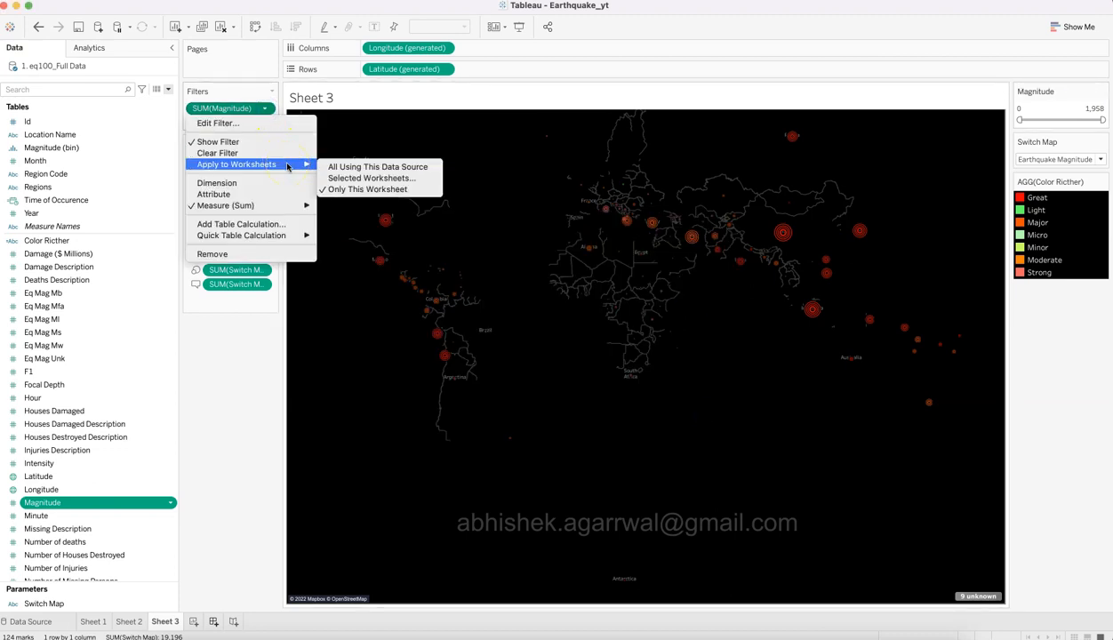
click(294, 205)
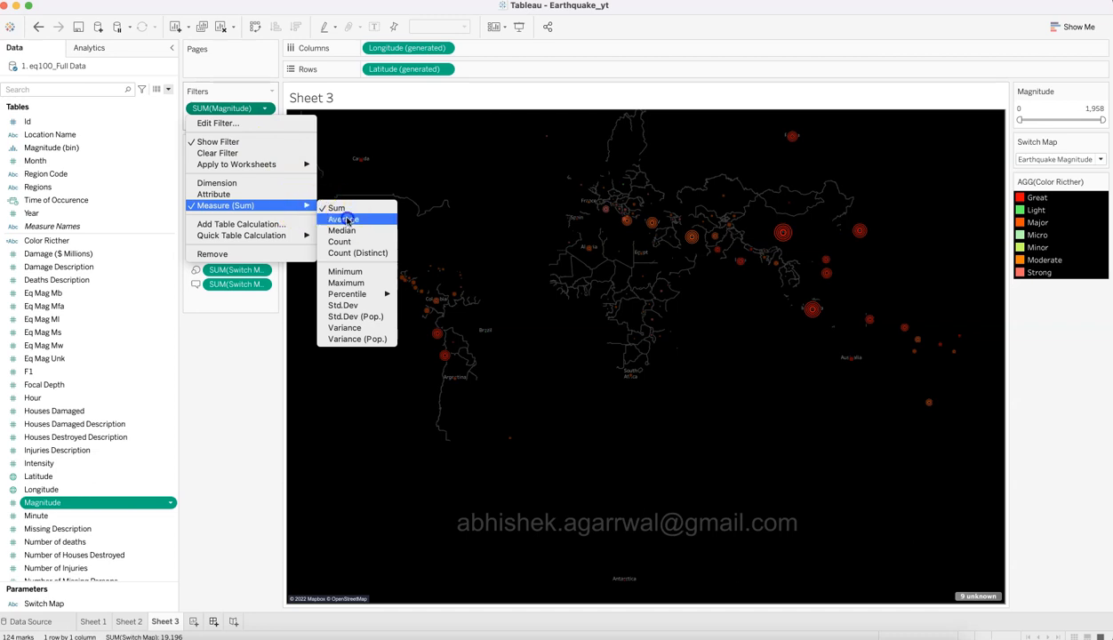
click(343, 219)
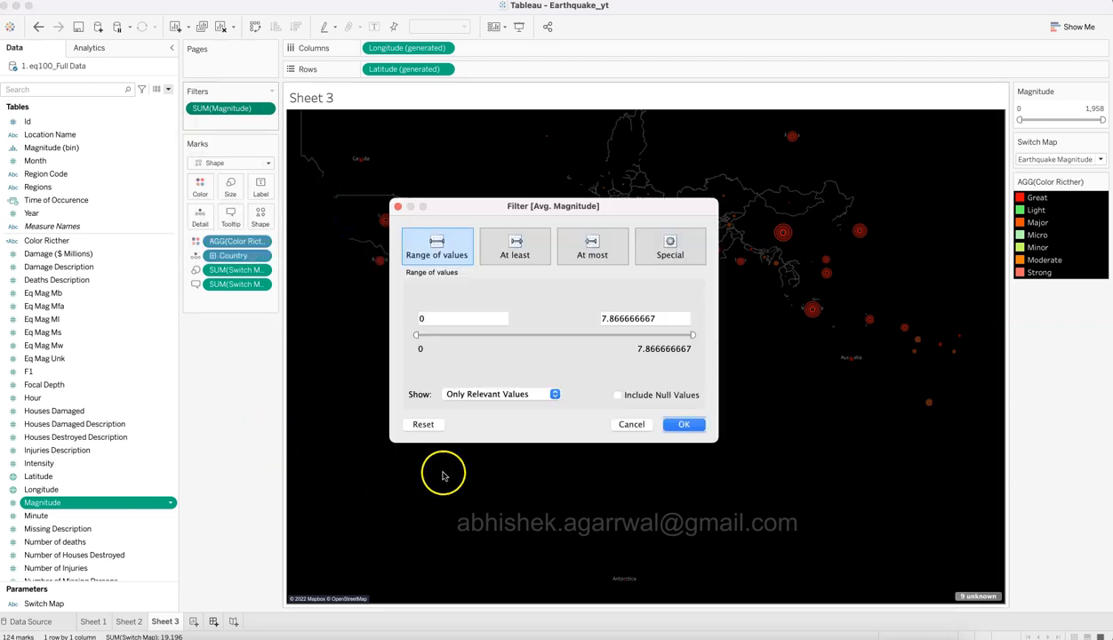
click(685, 427)
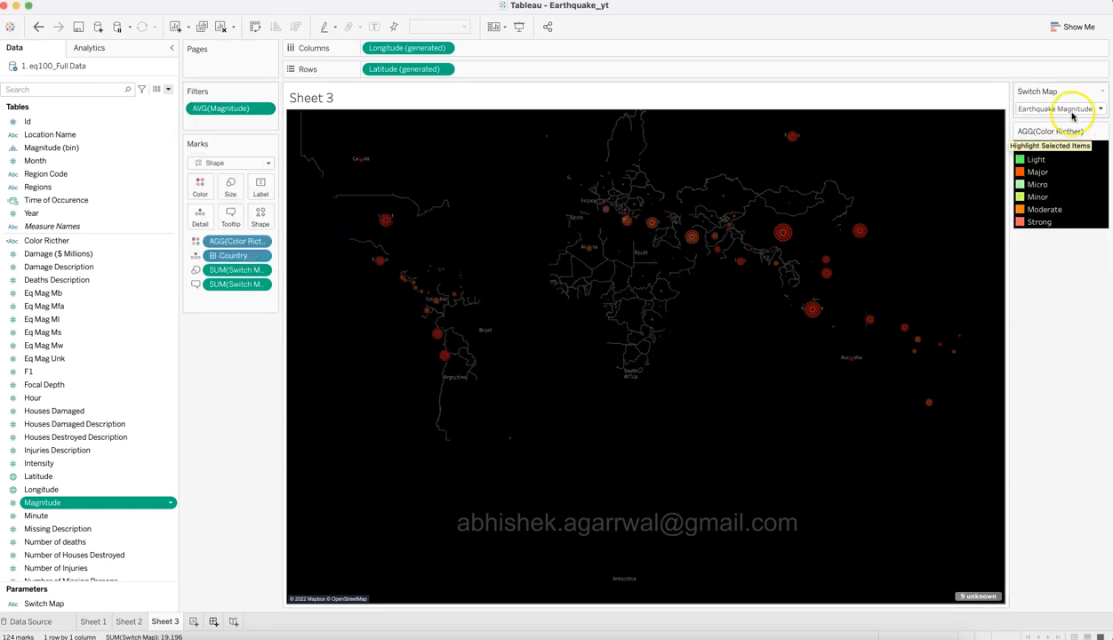
click(267, 109)
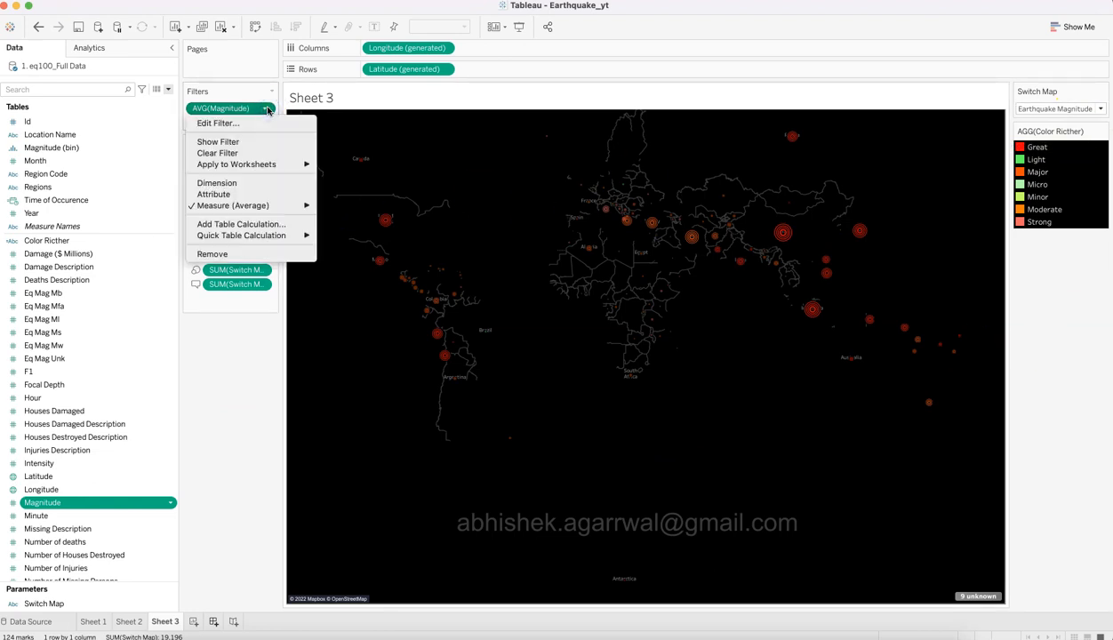
click(217, 143)
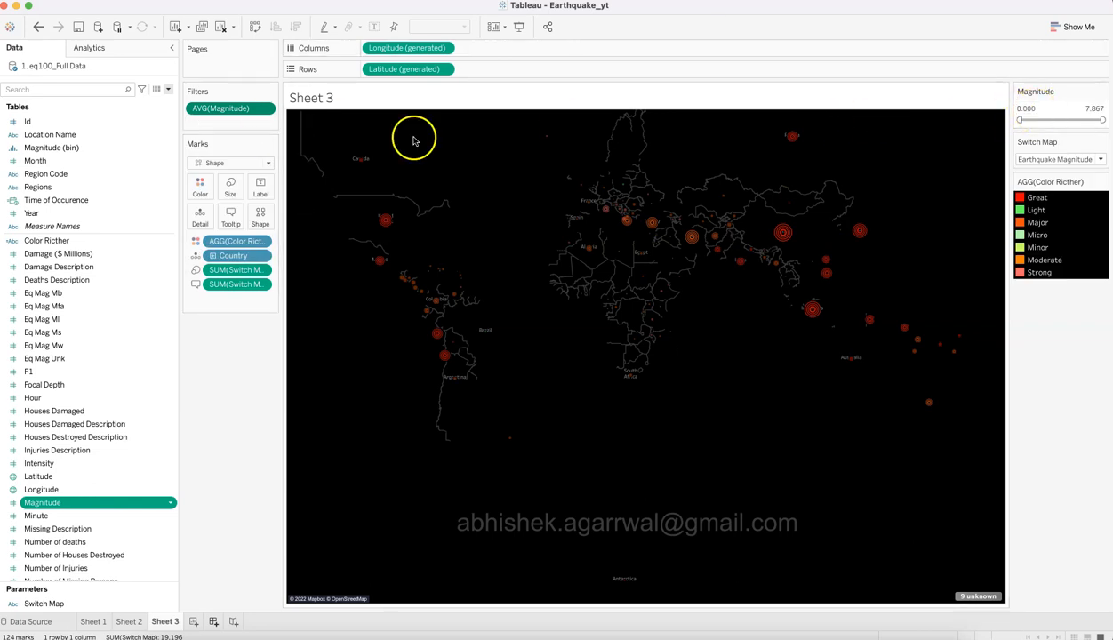
Look through the average Magnitude filter's options and its Format Filter and Set Controls settings.
click(264, 108)
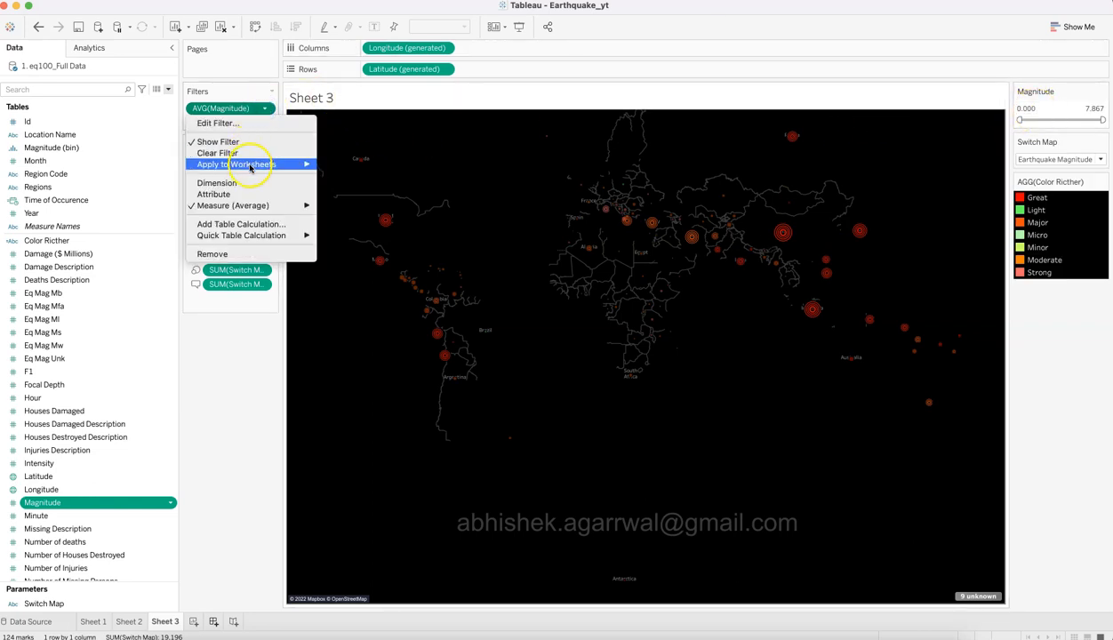
mouse_move(247, 171)
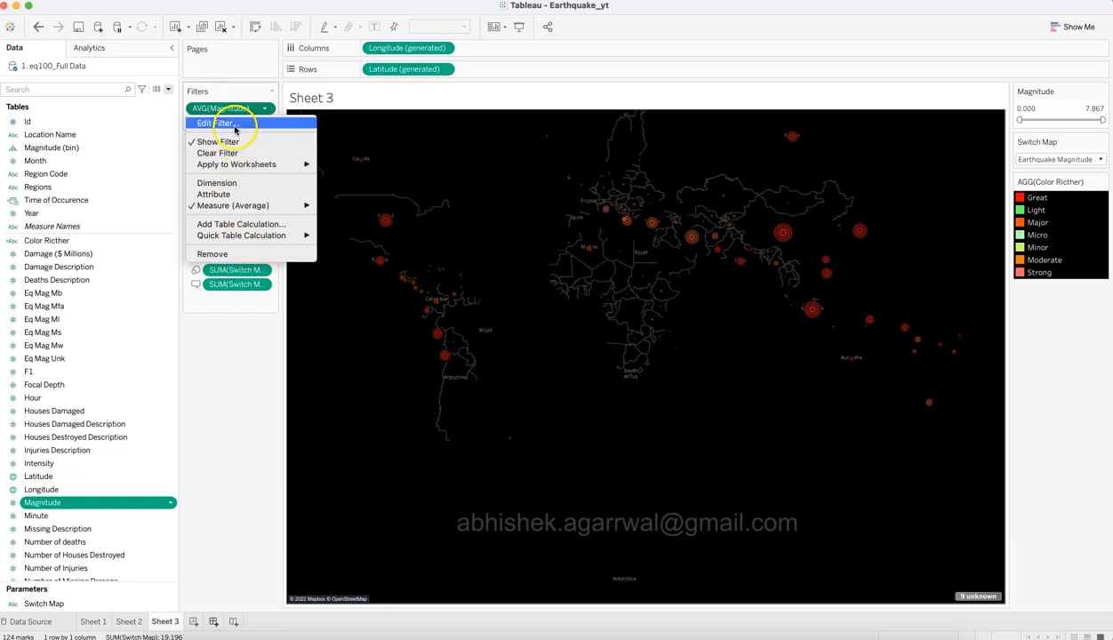
click(1062, 90)
click(1103, 92)
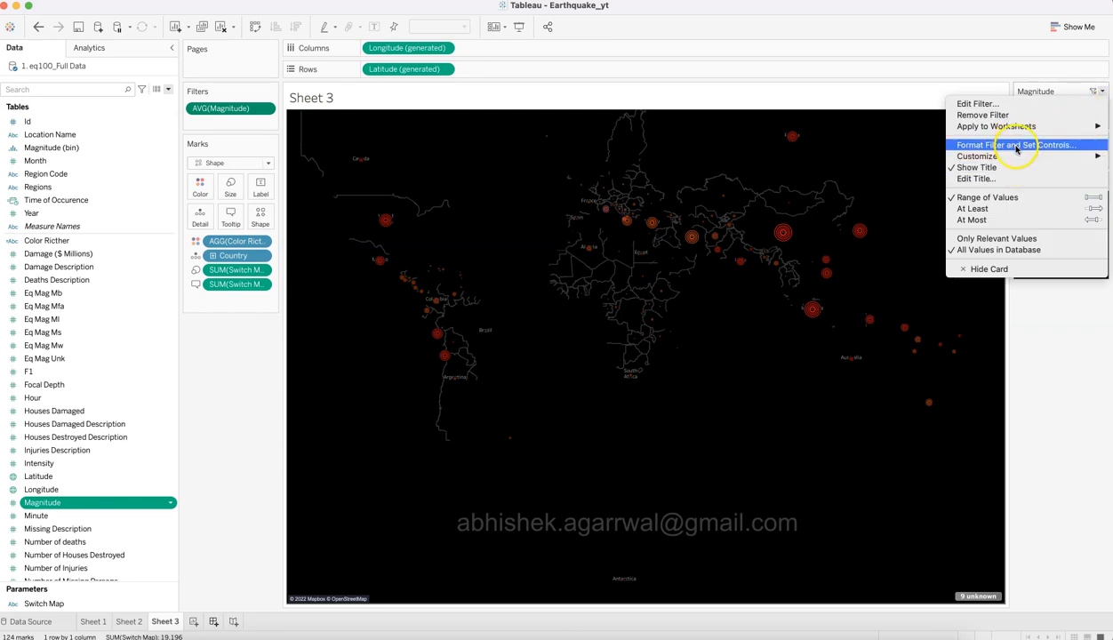
click(1016, 148)
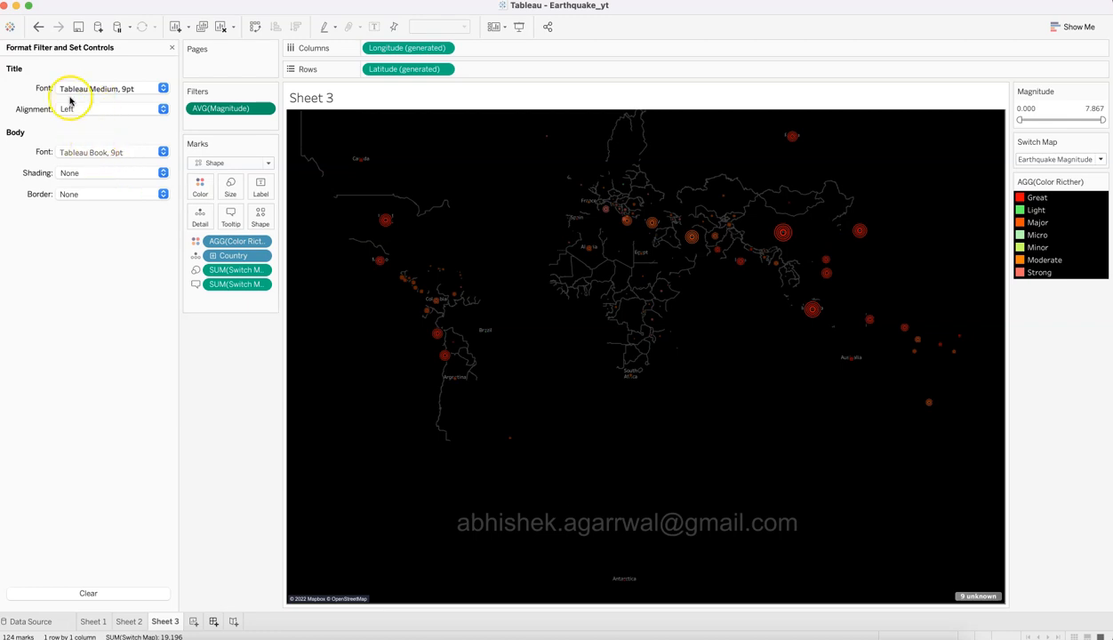
click(170, 49)
Check the average Magnitude filter's measure and worksheet options, and look for the field in the sheet's font formatting.
click(265, 108)
click(273, 208)
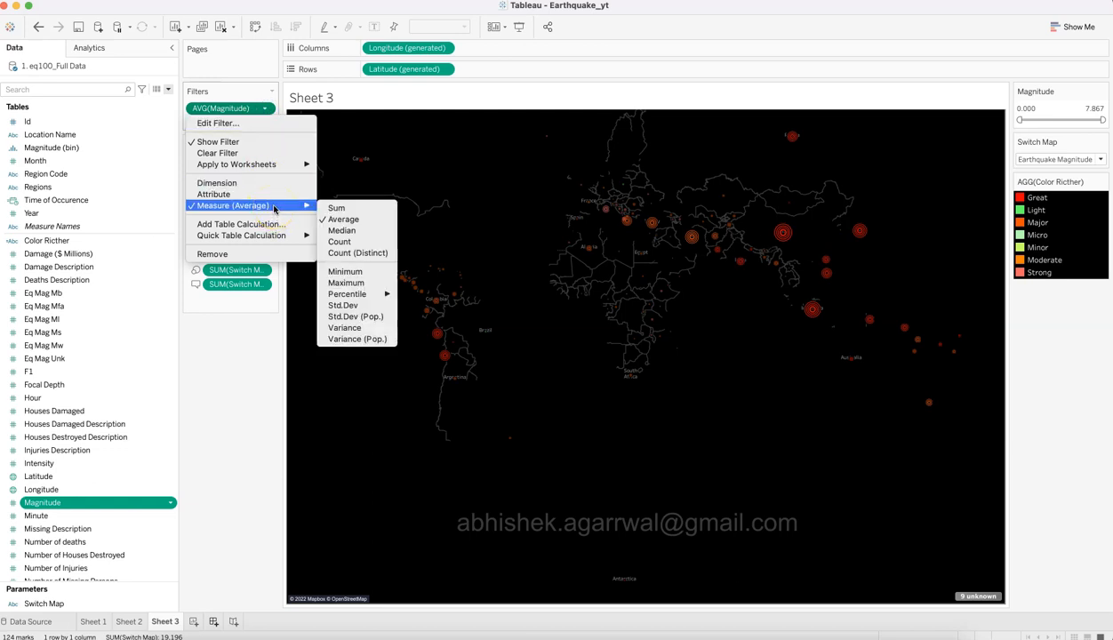
click(283, 165)
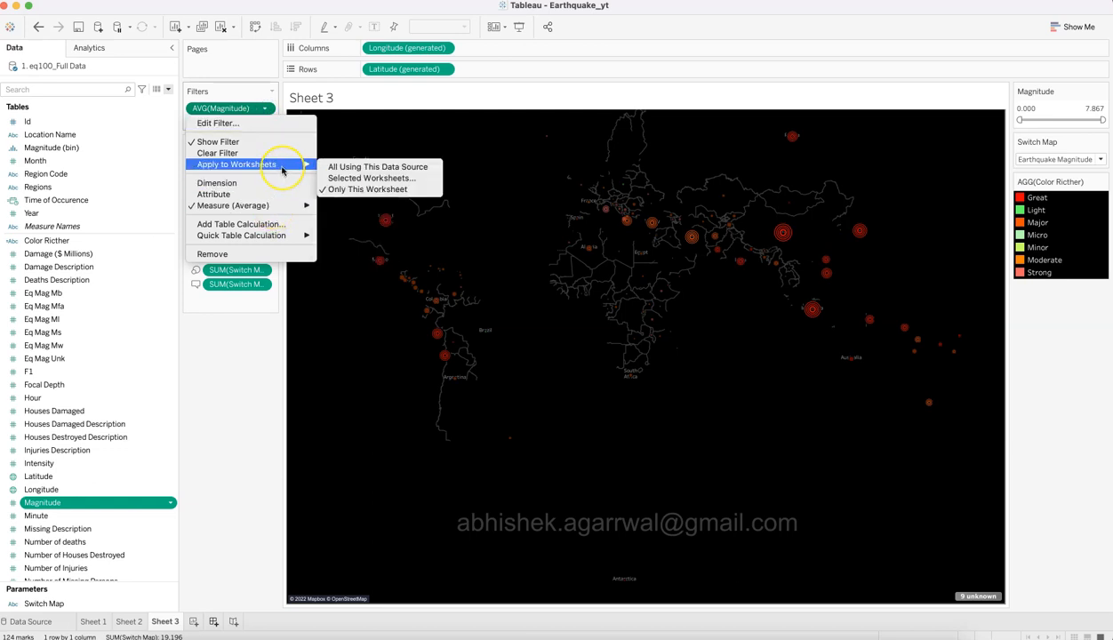
click(264, 109)
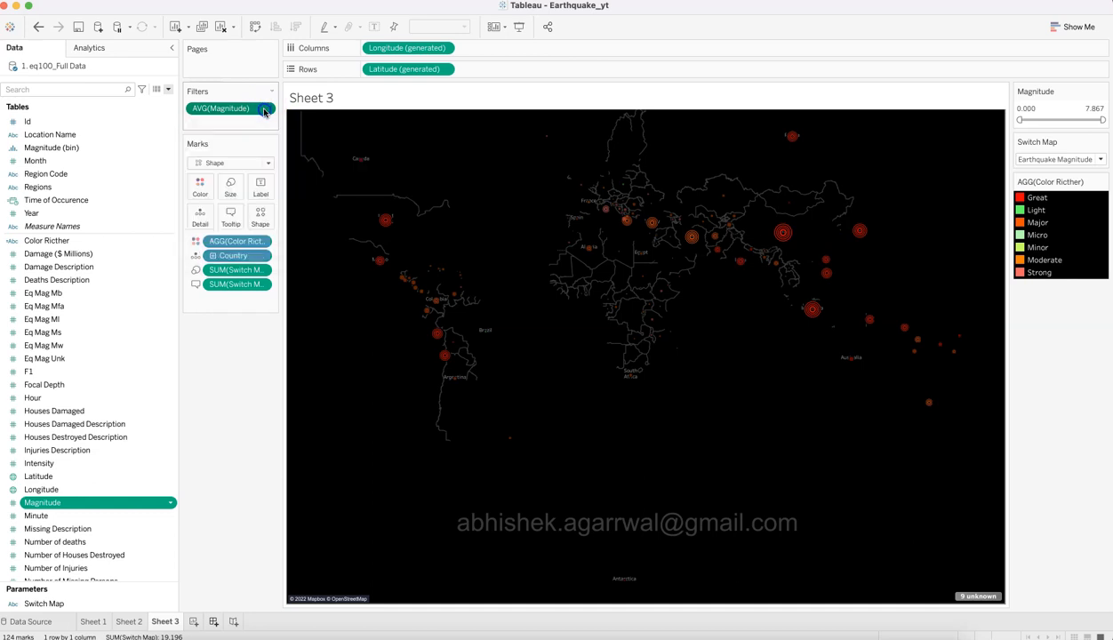
click(264, 109)
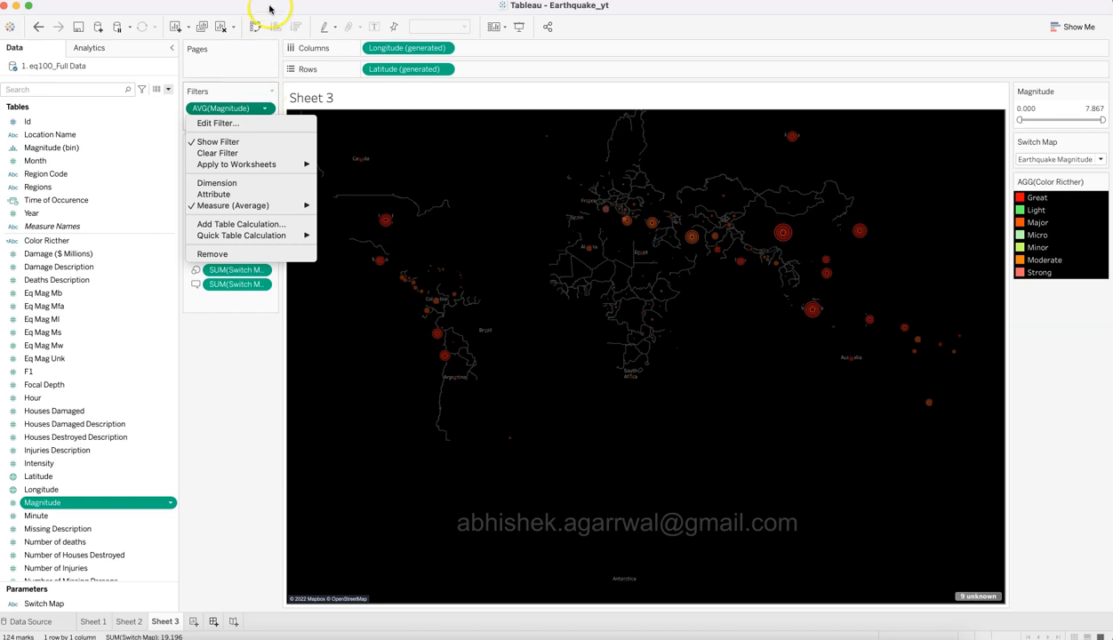
click(352, 1)
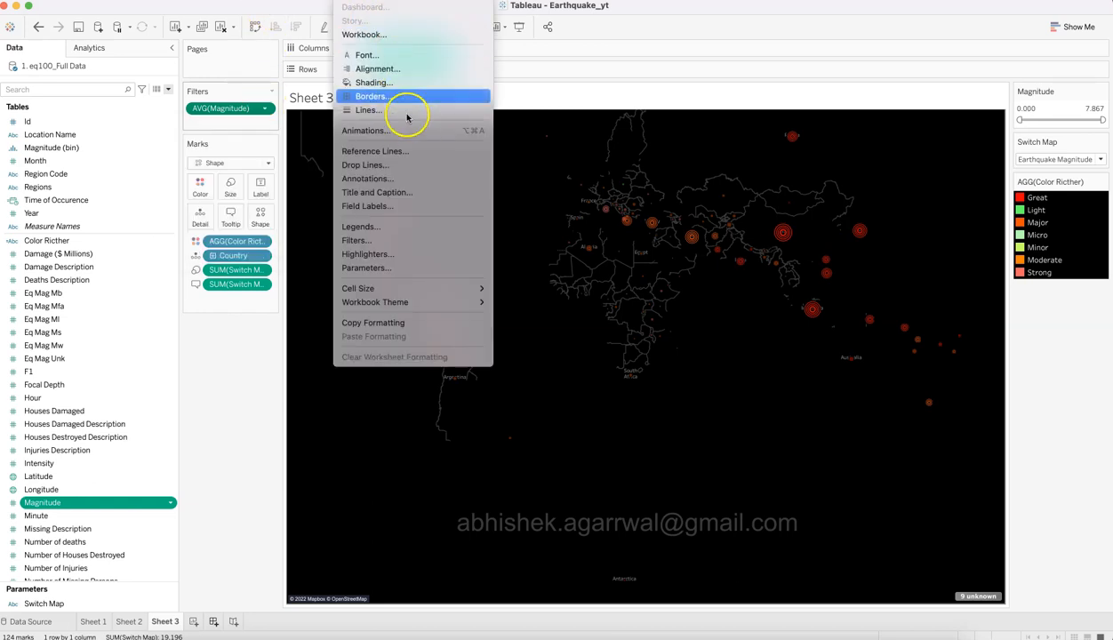
click(406, 56)
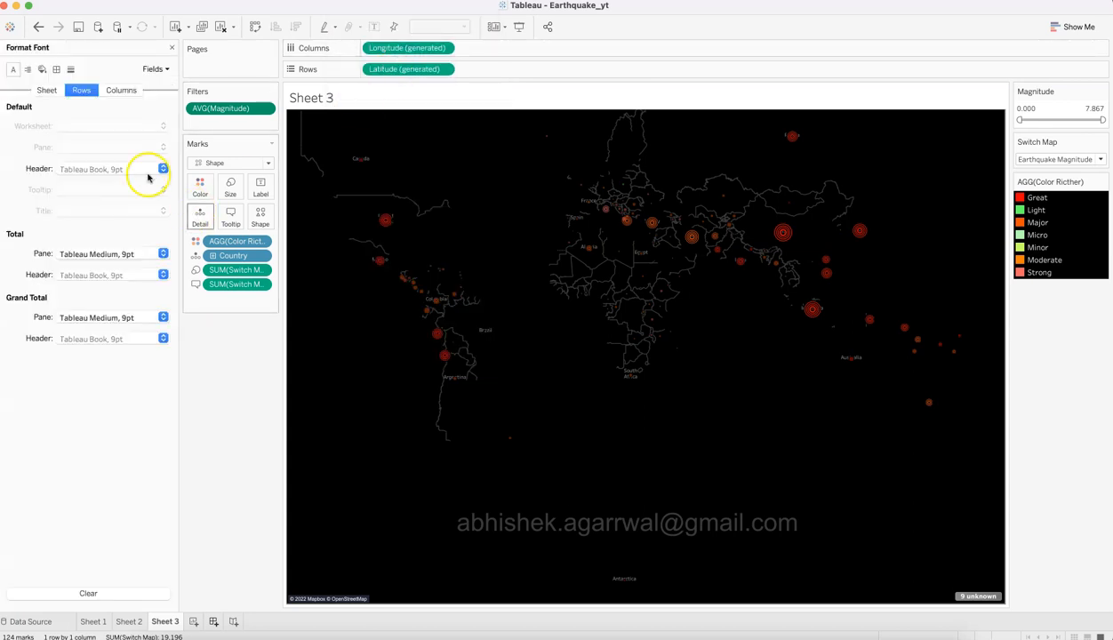
click(155, 69)
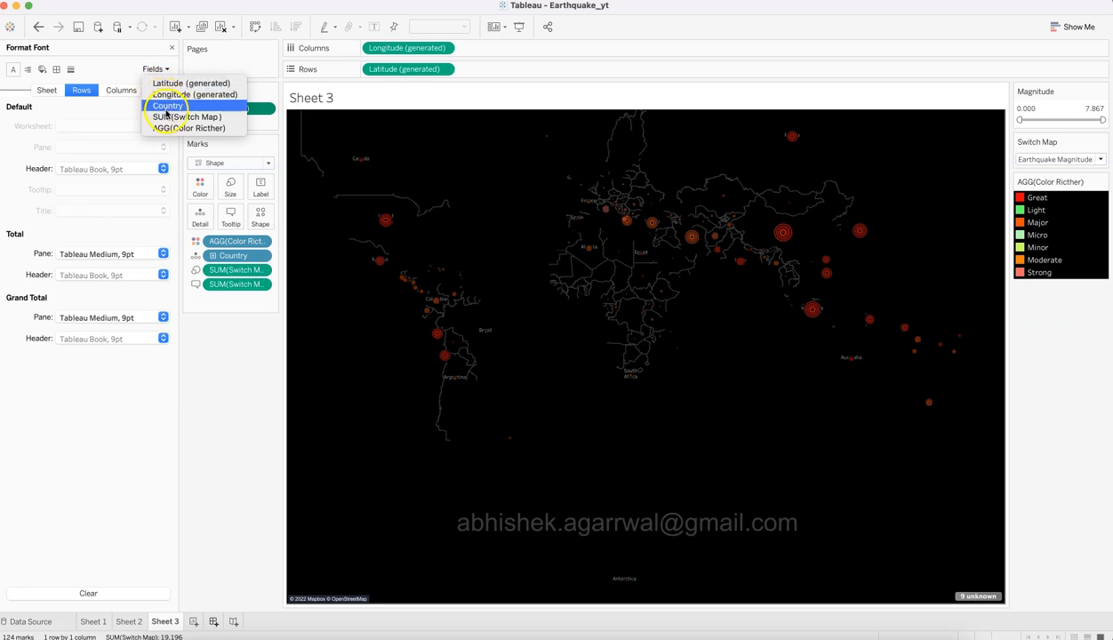
click(237, 300)
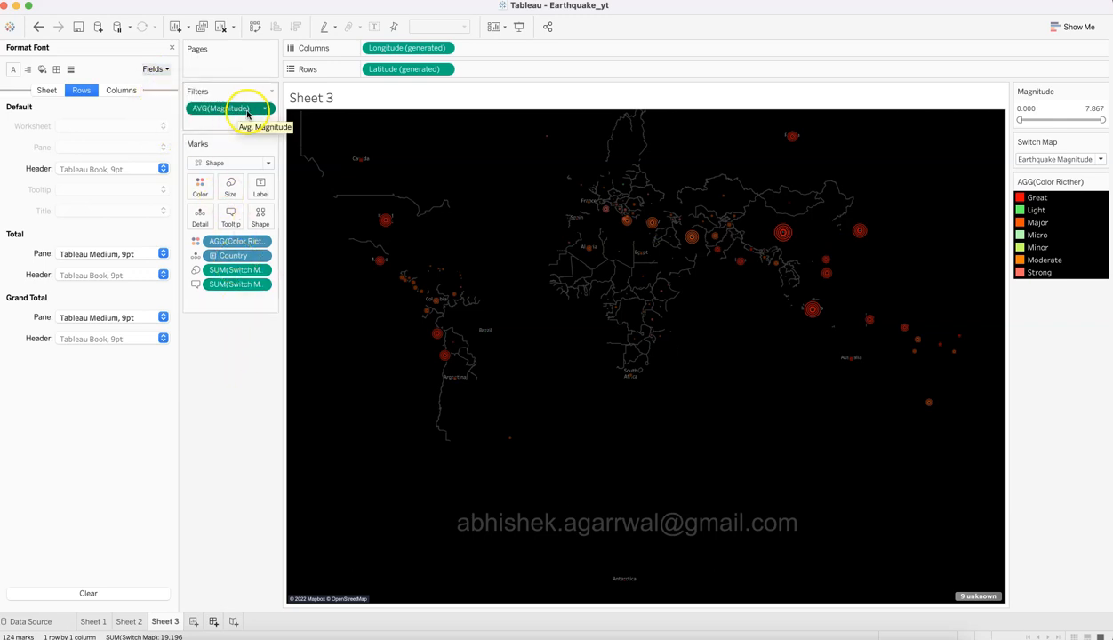
click(167, 69)
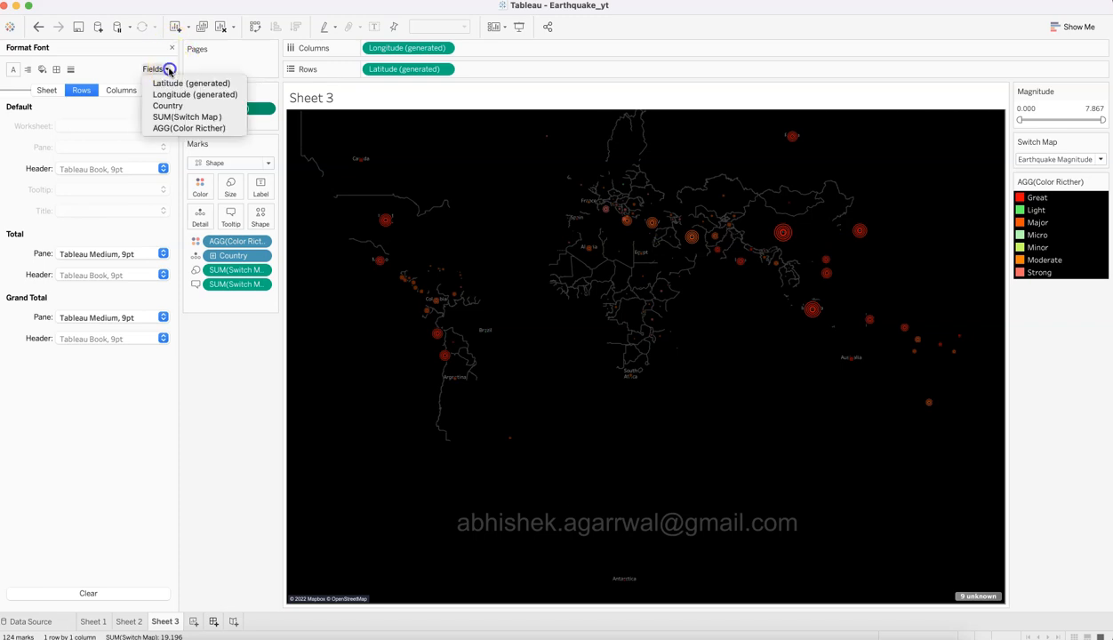
click(170, 50)
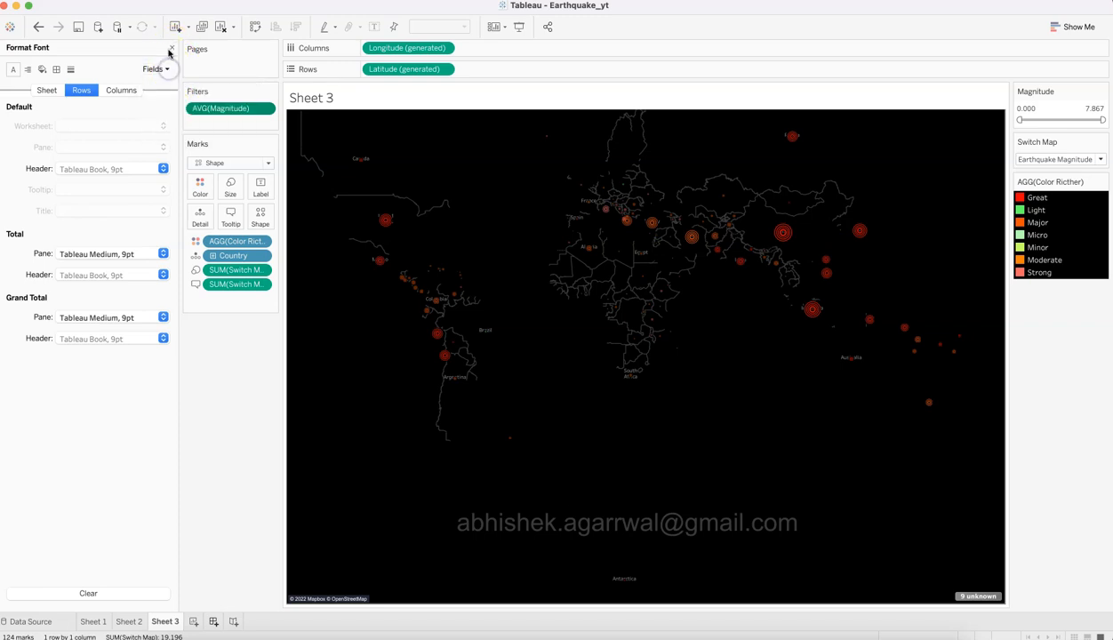
click(172, 47)
Review the Magnitude filter's table calculation options and the body font settings of its control.
click(265, 109)
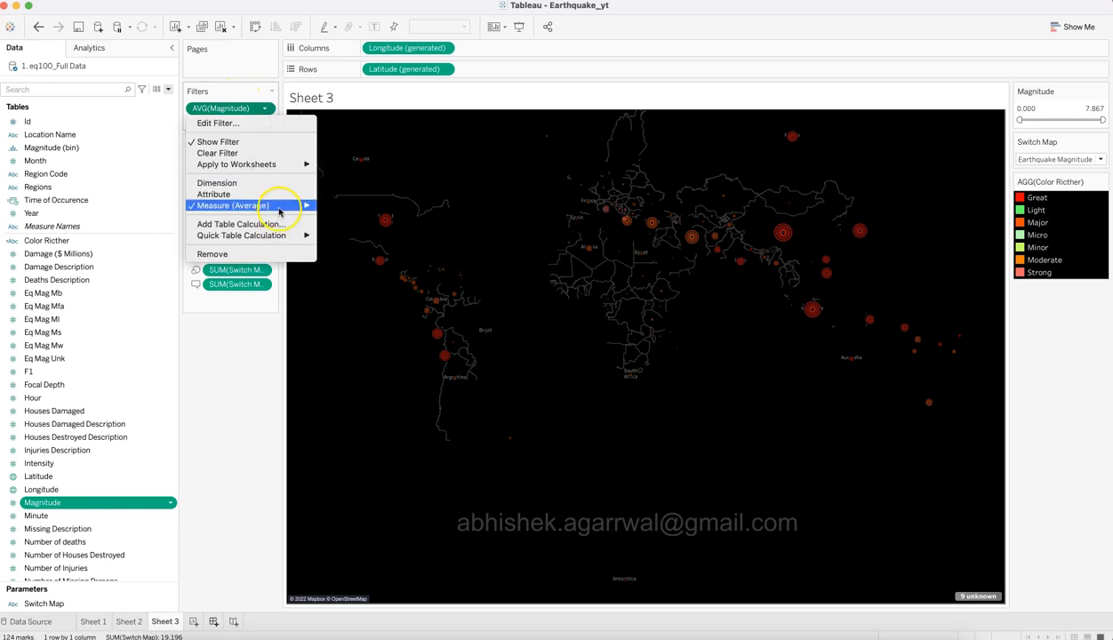
mouse_move(279, 209)
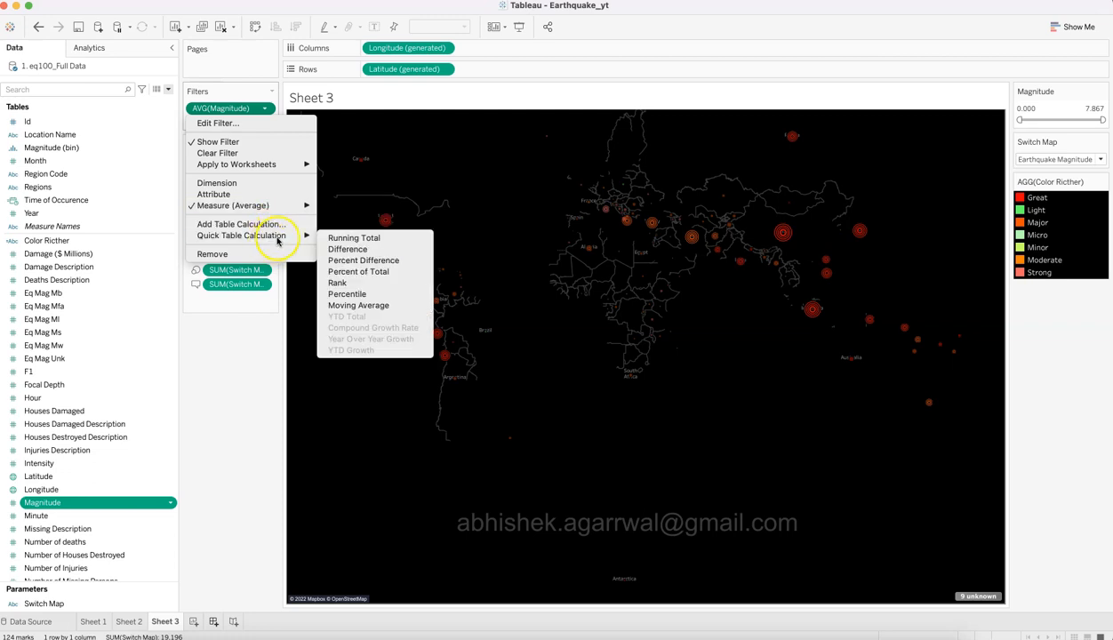
click(1068, 100)
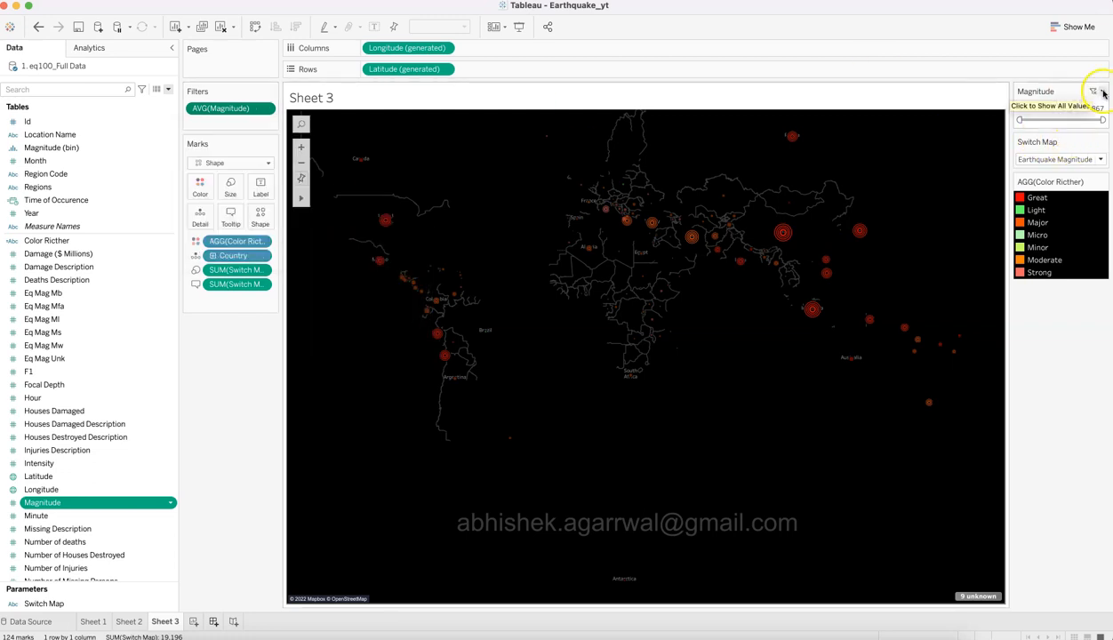
click(1102, 92)
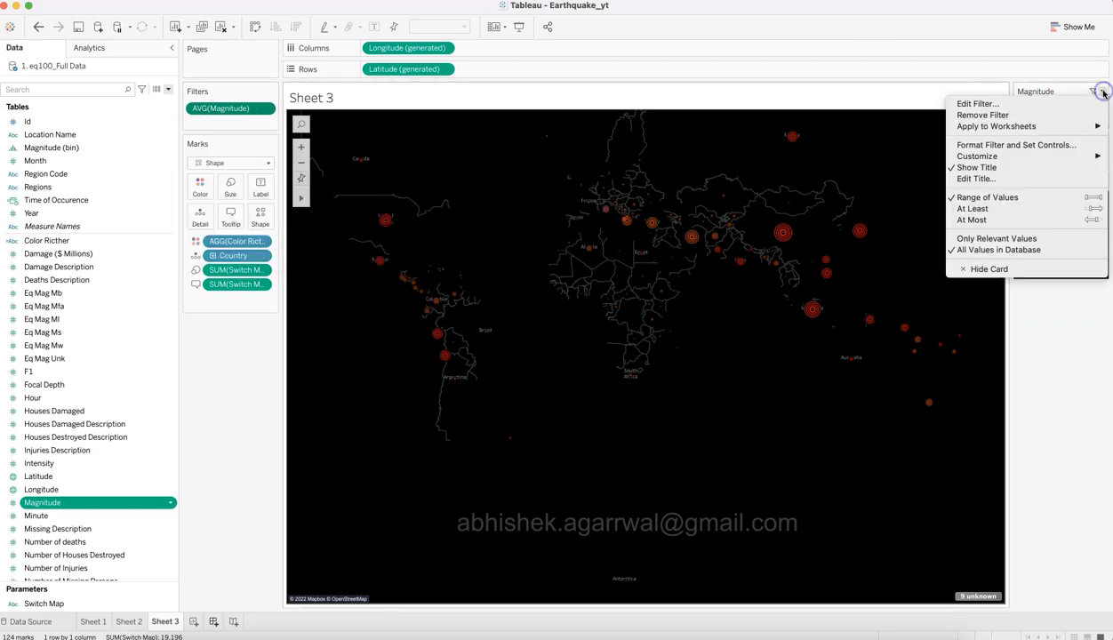
click(1034, 145)
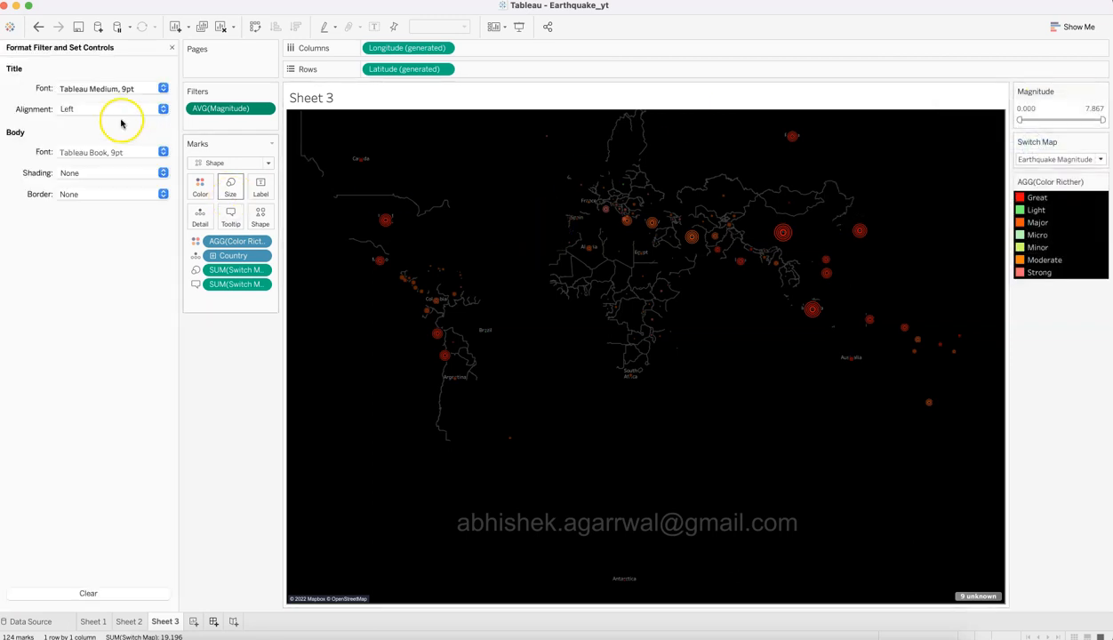
click(123, 151)
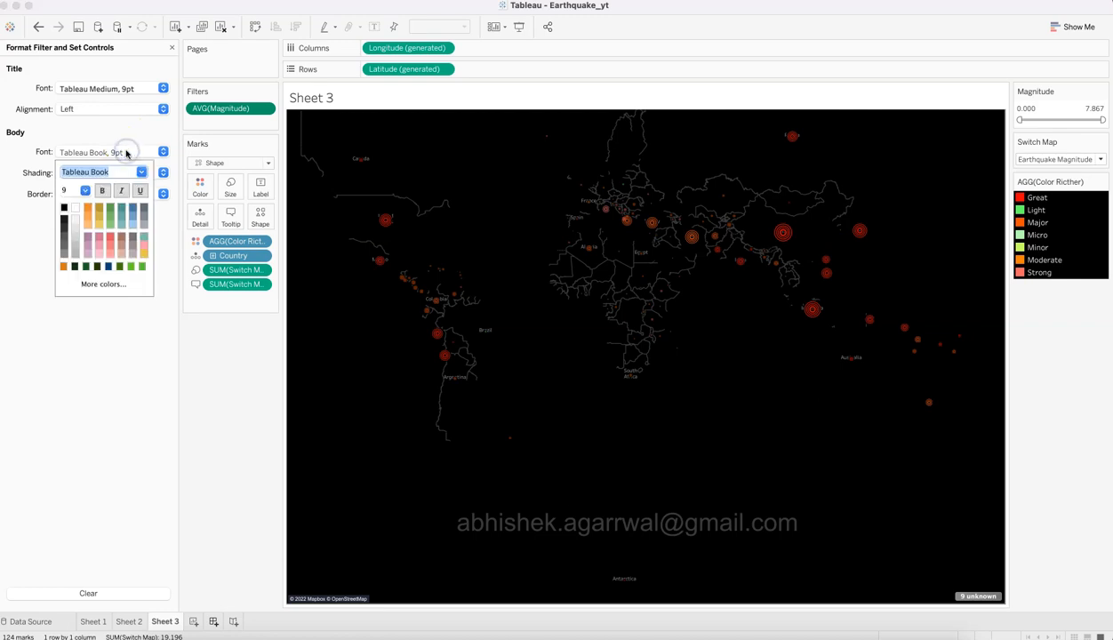
click(125, 152)
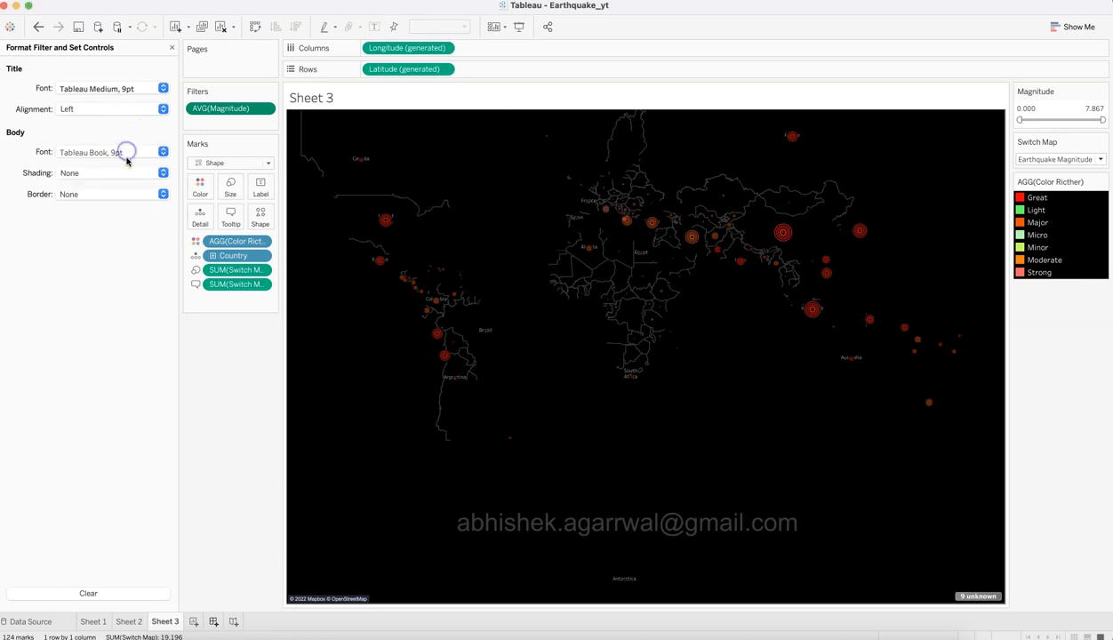
click(172, 47)
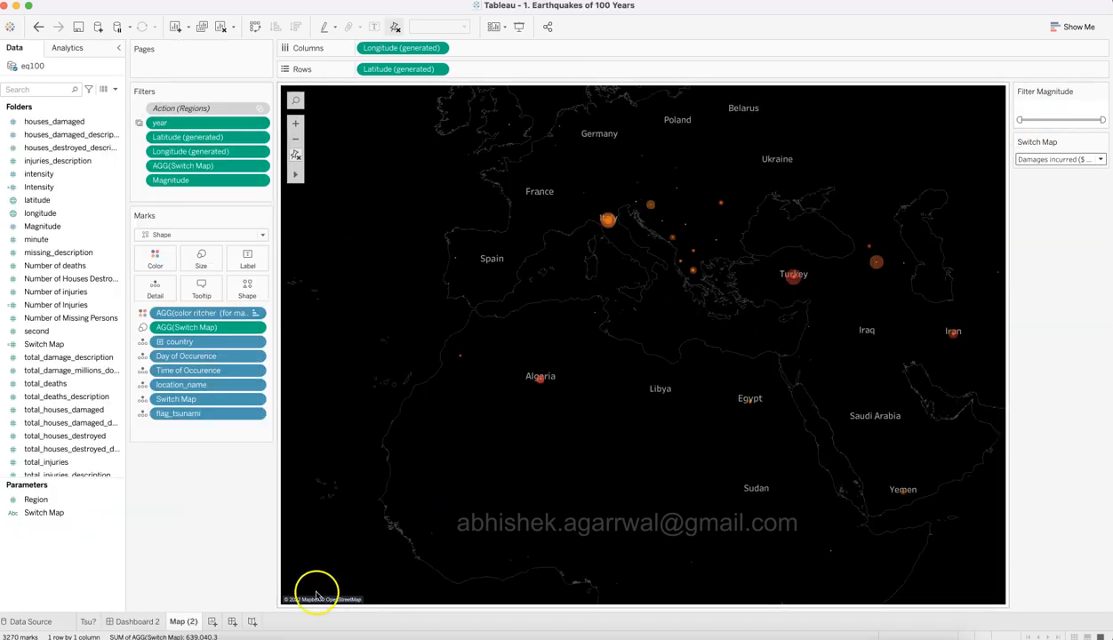
Examine the map controls and Filter Region on Dashboard 2 of the Earthquakes of 100 Years workbook.
click(133, 624)
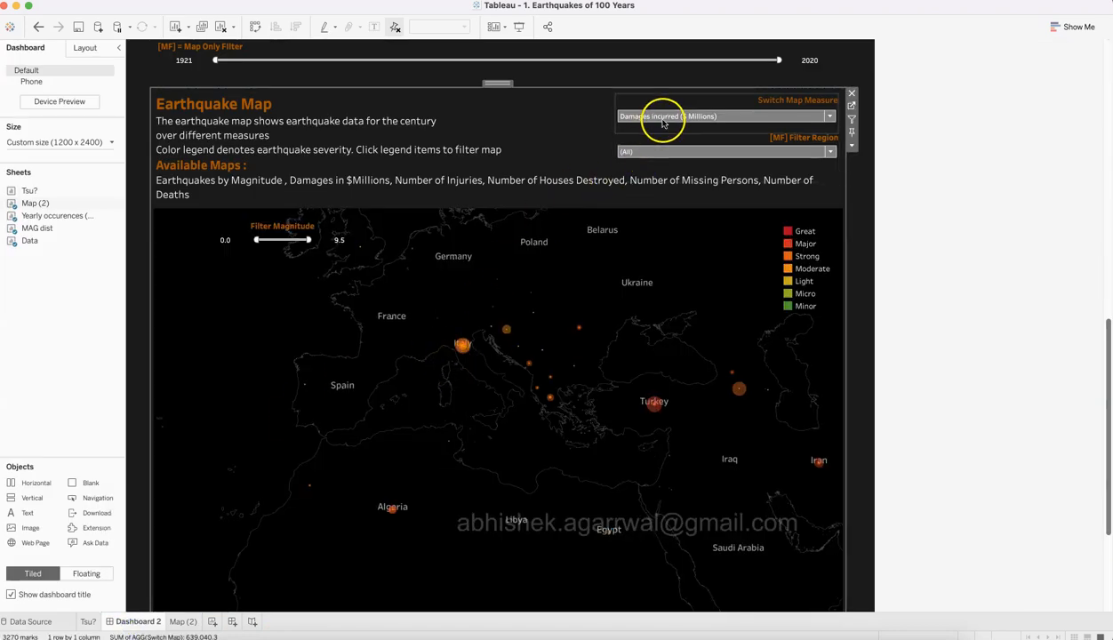
click(809, 151)
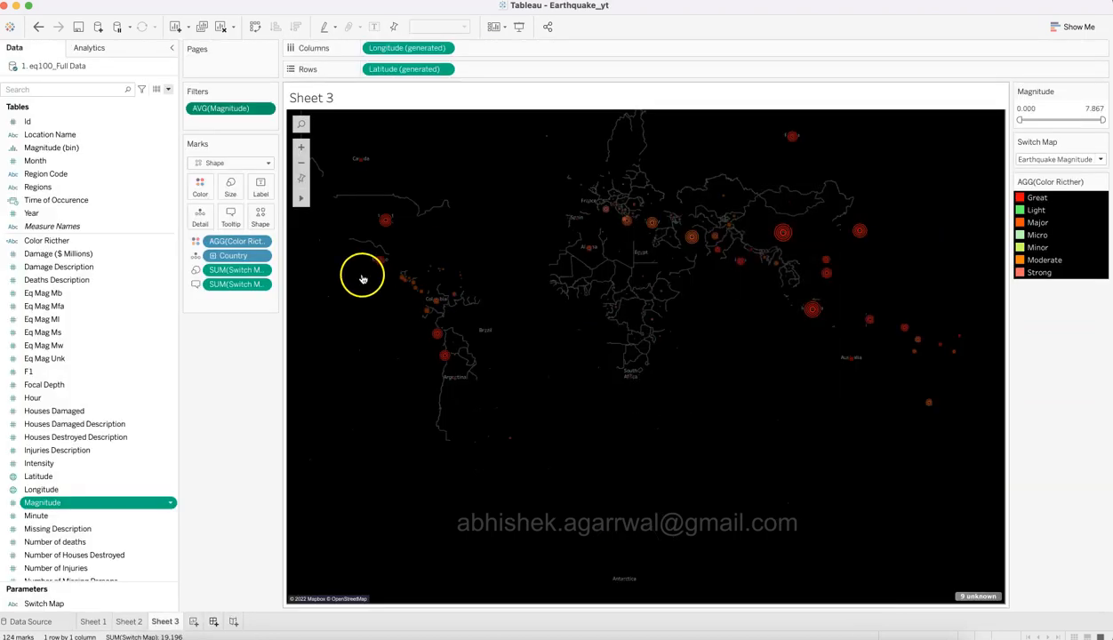
Show a filter for Regions on Sheet 3 and display it as a single-value dropdown.
right_click(149, 191)
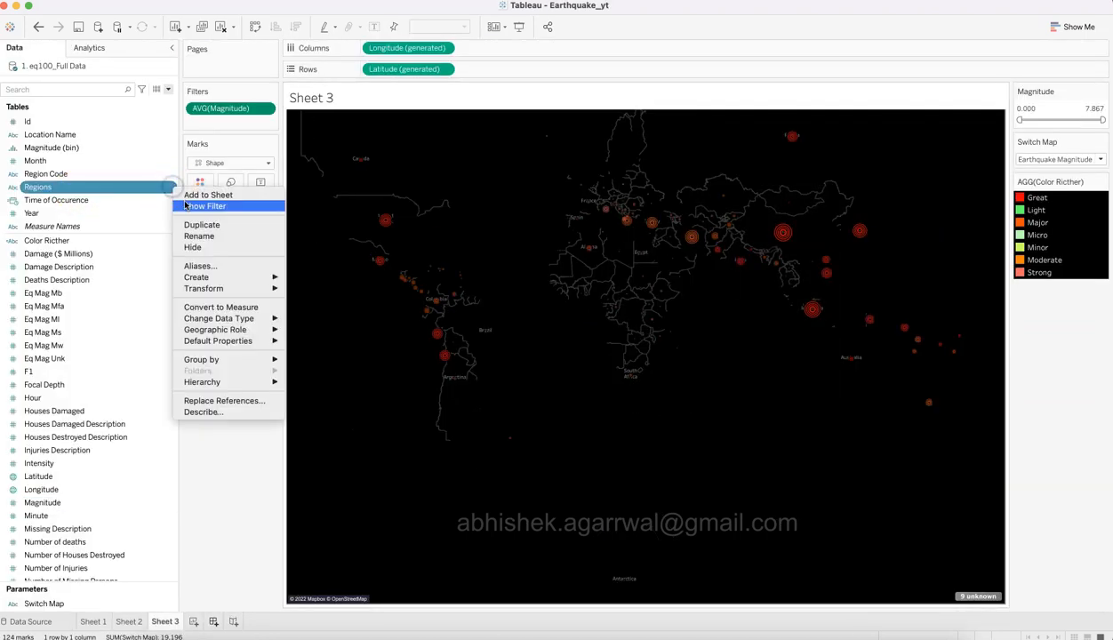
click(205, 206)
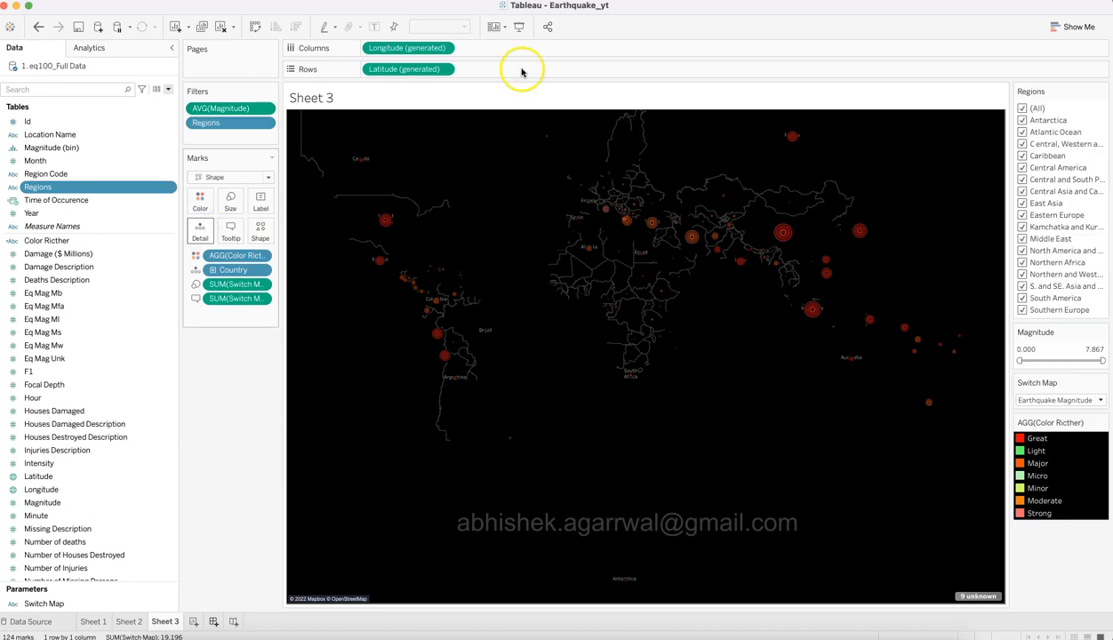
click(1103, 92)
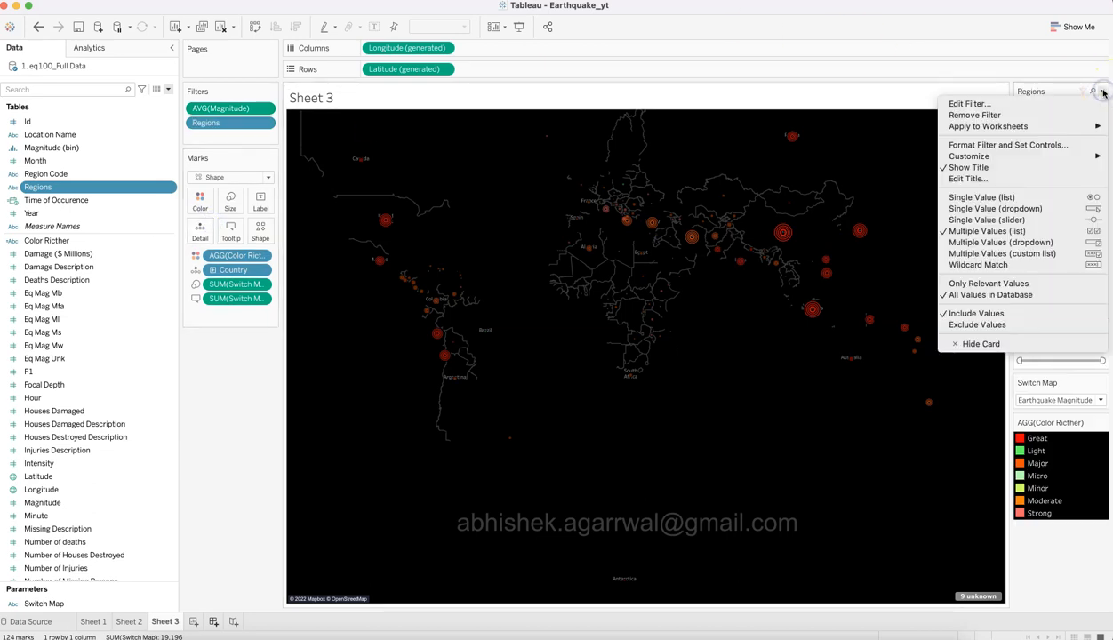
click(1002, 208)
Look through the regions offered by the Regions filter and set it to (All).
click(1056, 110)
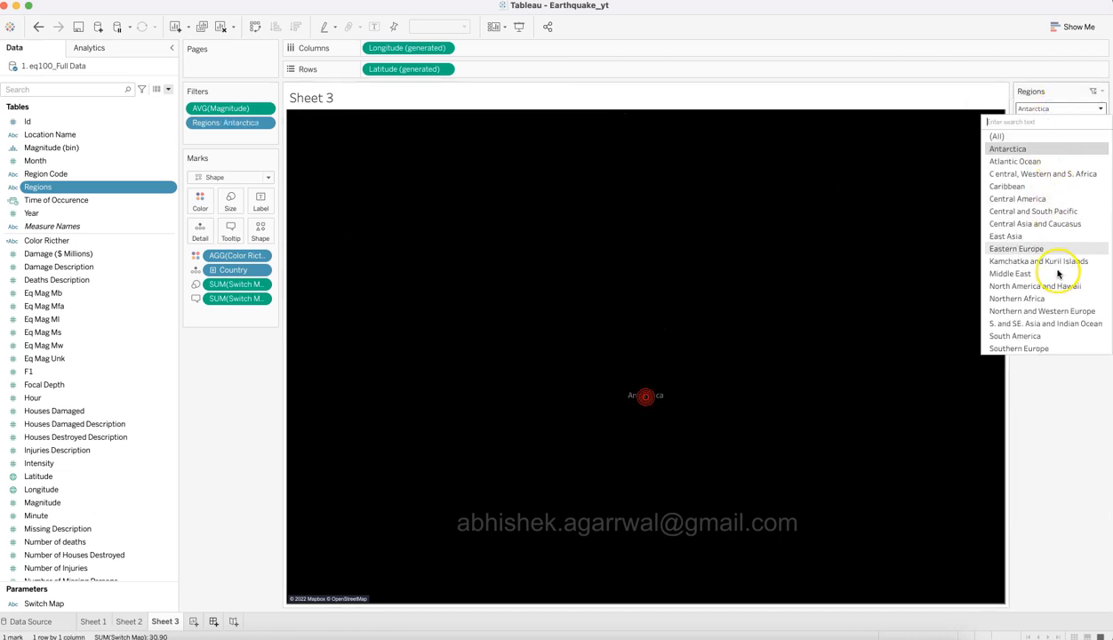
click(1067, 96)
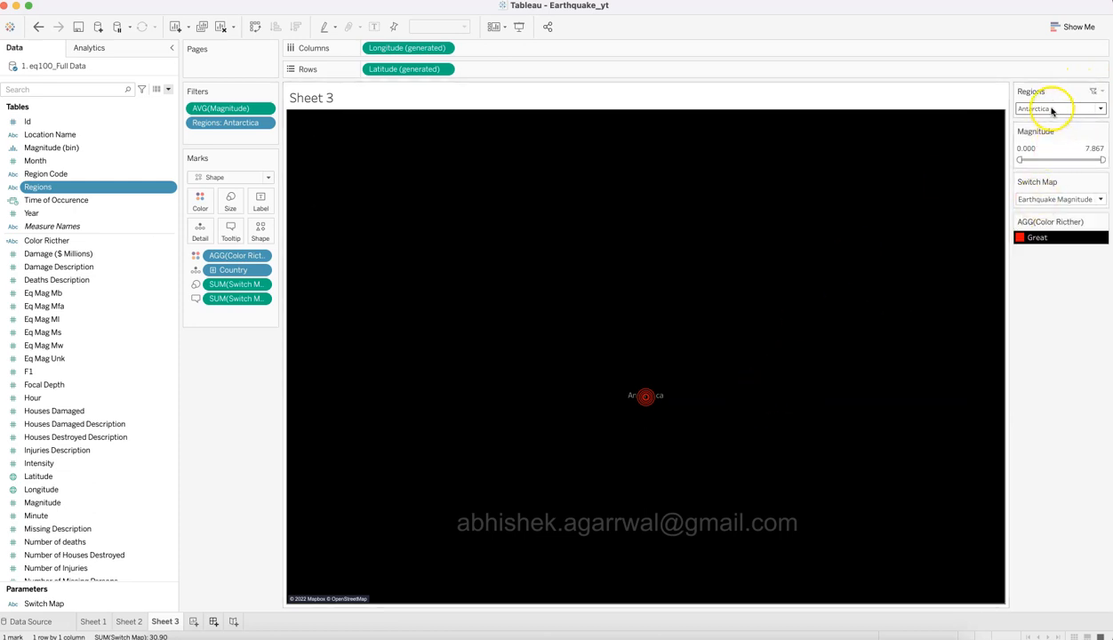
click(1052, 110)
click(1043, 131)
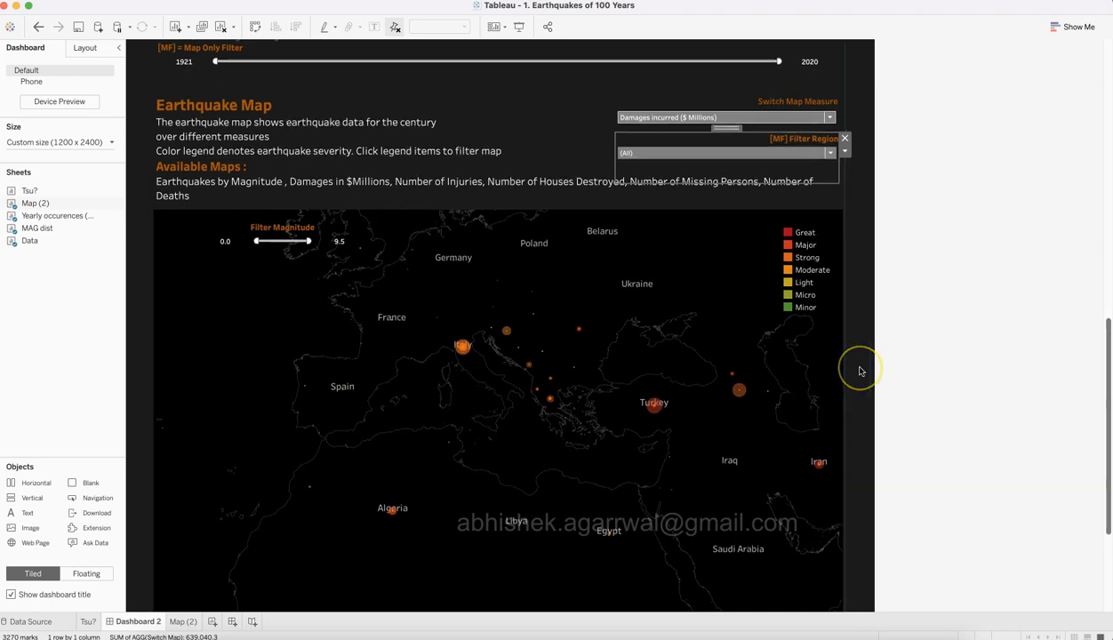
Review the yearly earthquake chart and the distribution section on Dashboard 2 of the Earthquakes of 100 Years workbook.
scroll(860, 372, up, 3)
scroll(860, 371, up, 10)
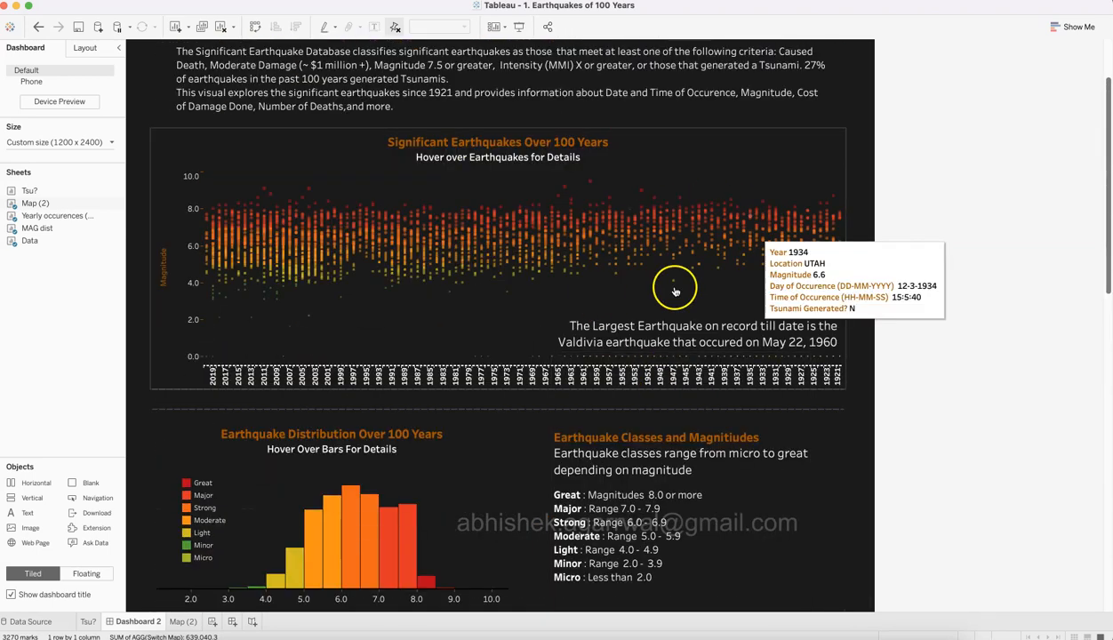
scroll(707, 400, up, 2)
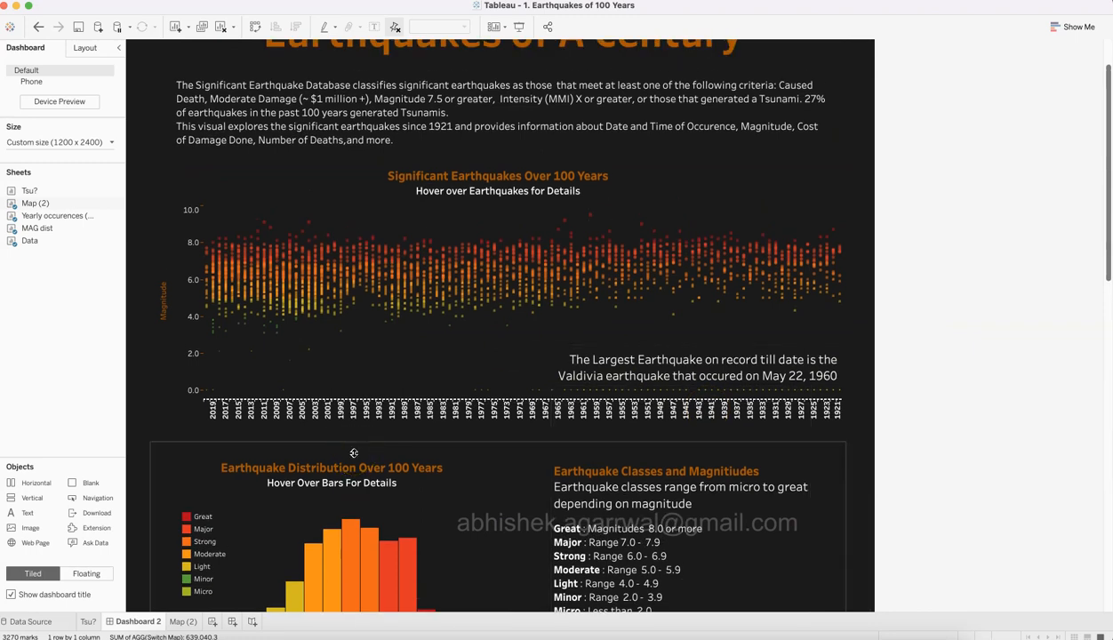
click(336, 471)
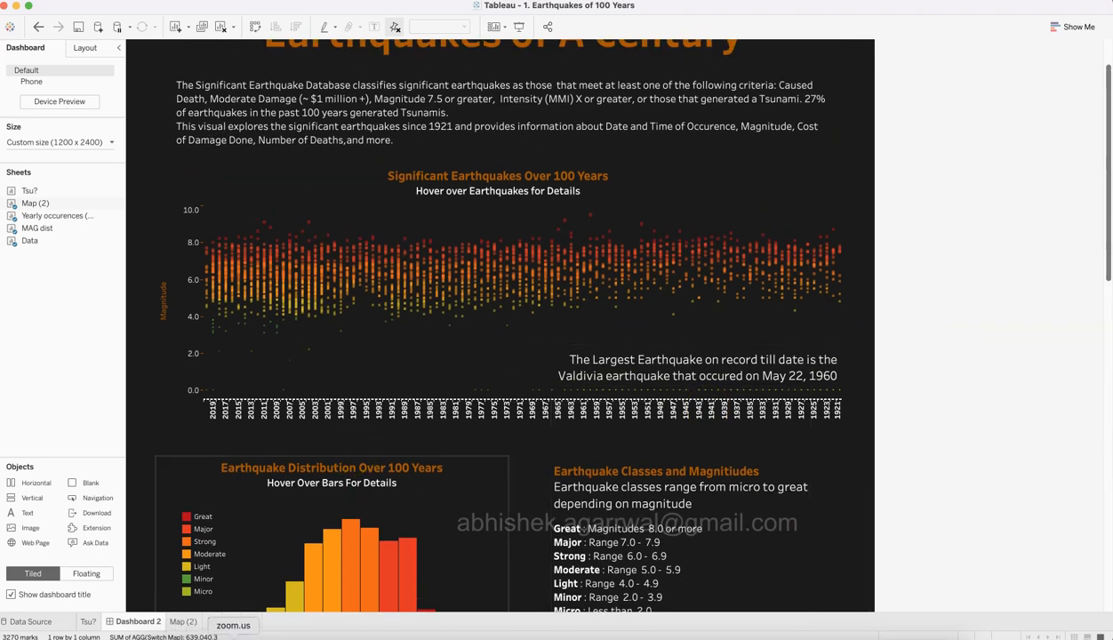
Switch back to the Earthquake_yt workbook and create a new dashboard.
click(183, 299)
click(87, 82)
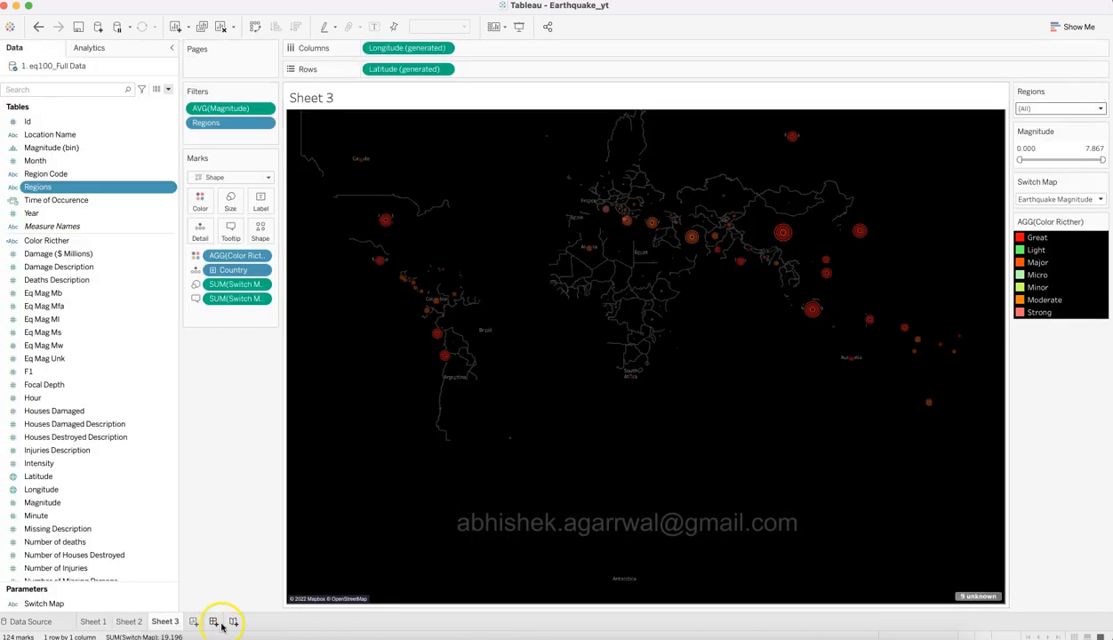
click(213, 623)
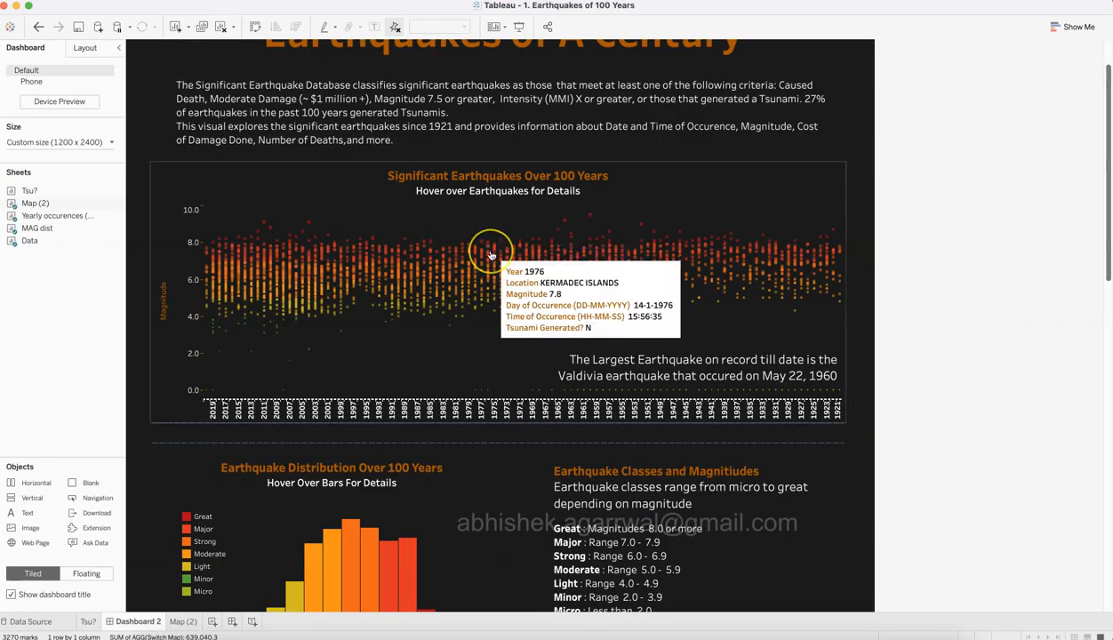
Examine the title text, its container, the side spacers and the outer layout container of Dashboard 2 in the Earthquakes of 100 Years workbook.
scroll(490, 255, up, 2)
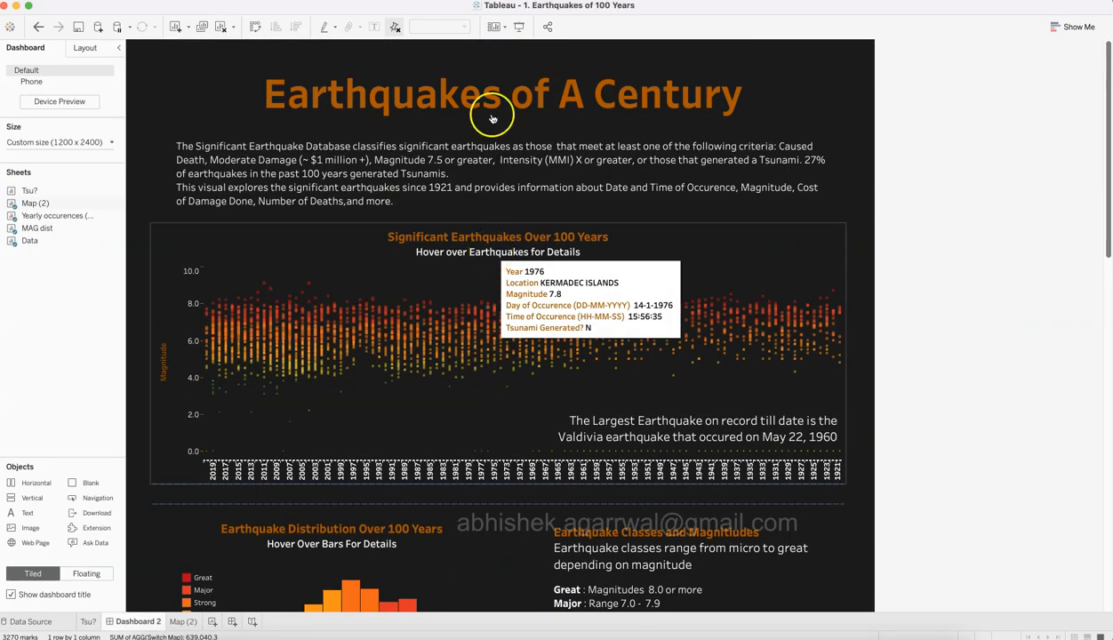
click(459, 70)
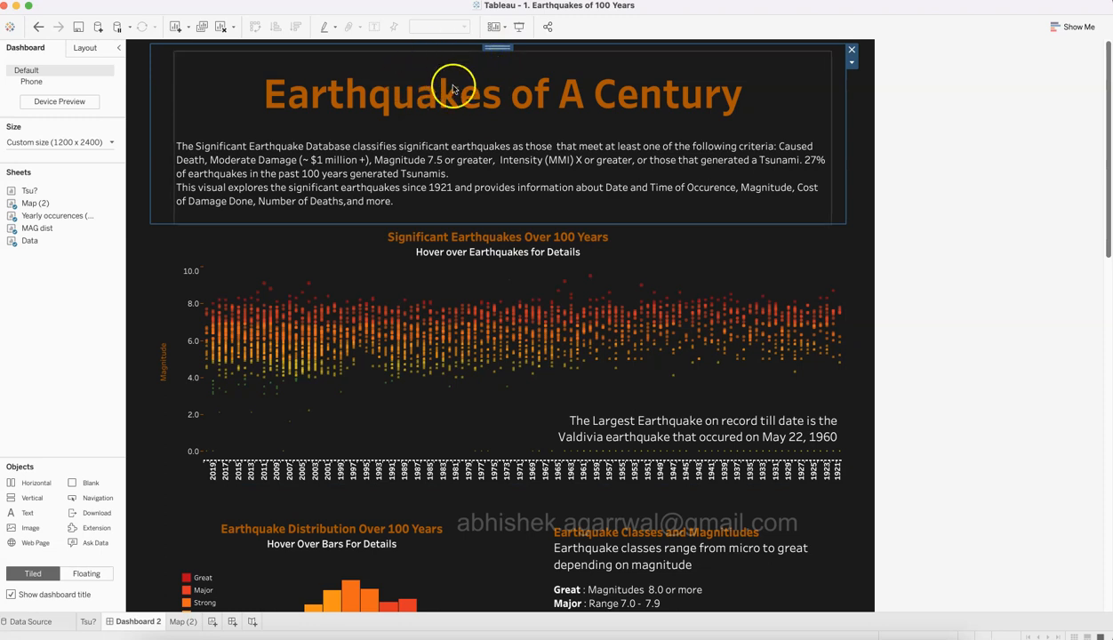
click(227, 80)
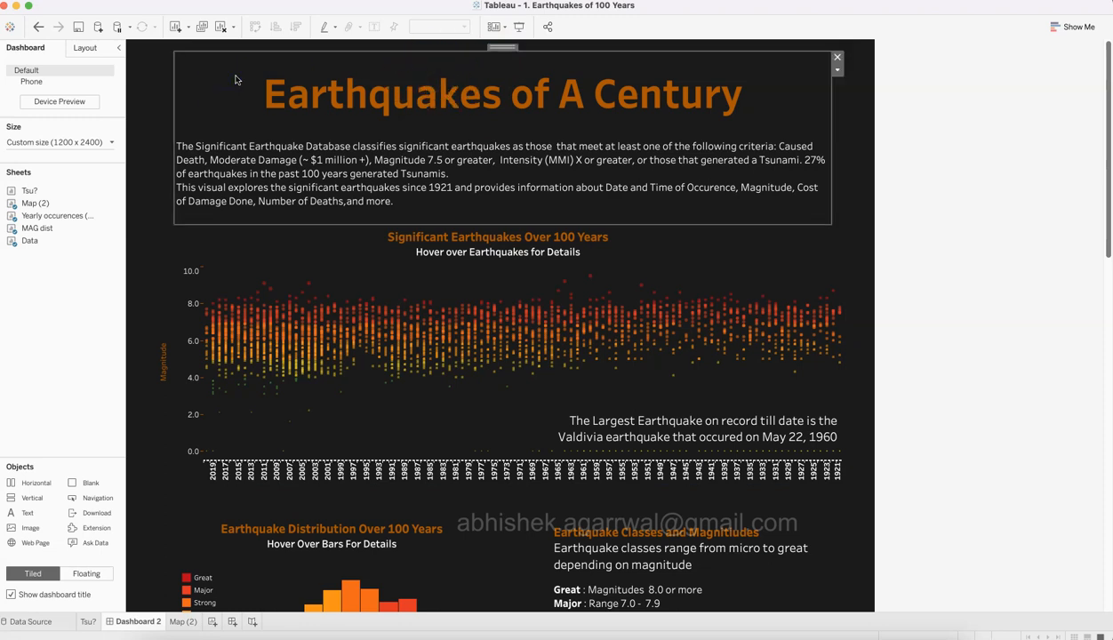
click(161, 100)
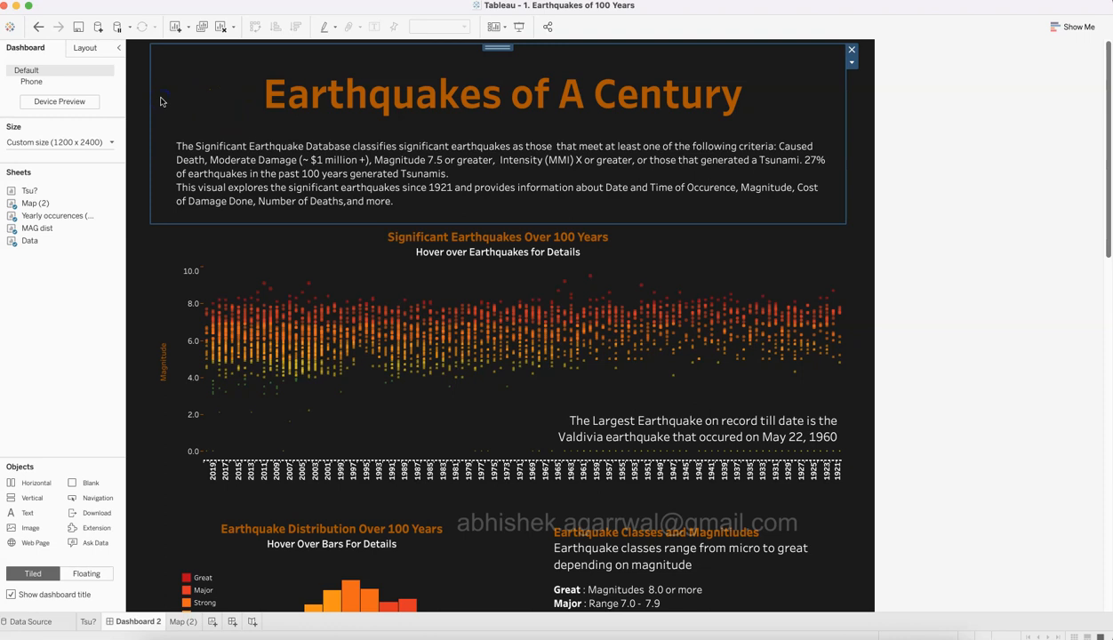
click(434, 75)
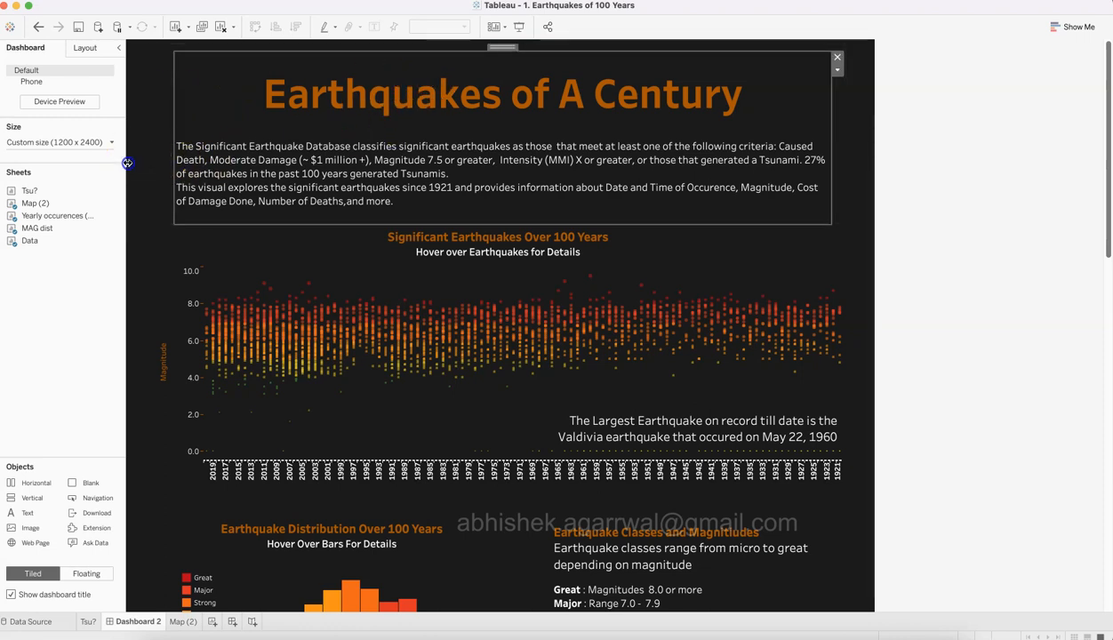
click(140, 167)
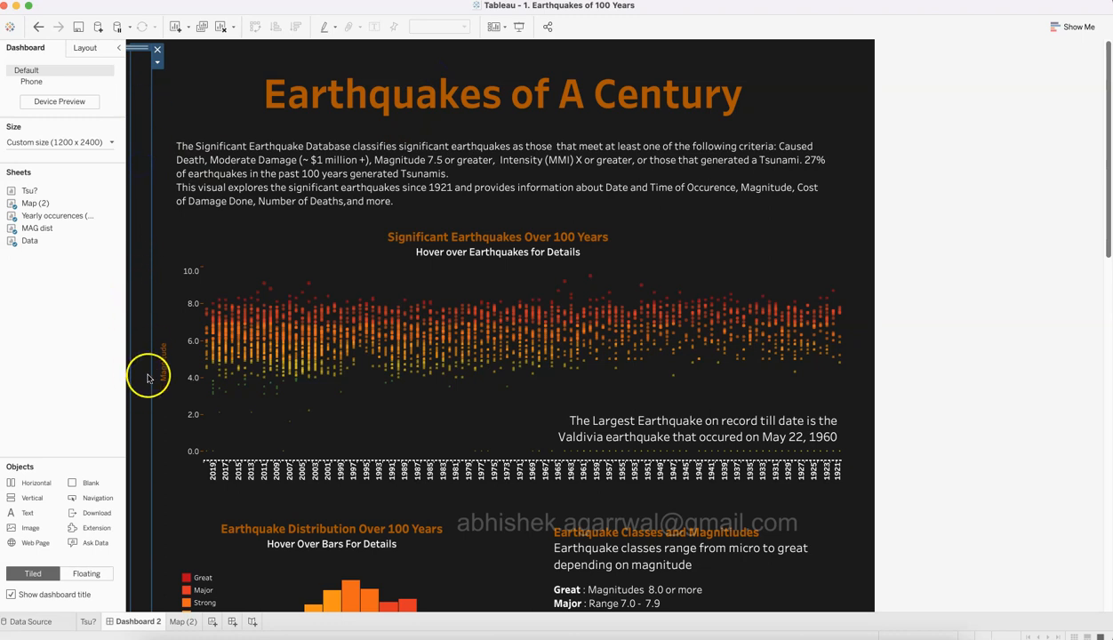
click(866, 194)
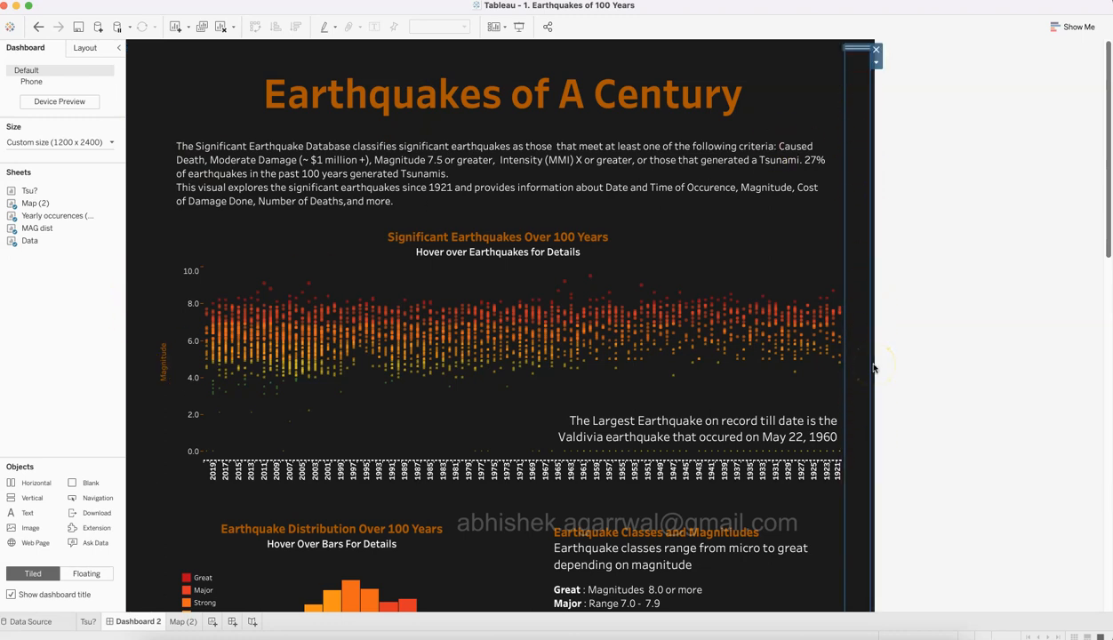
click(498, 56)
double_click(518, 45)
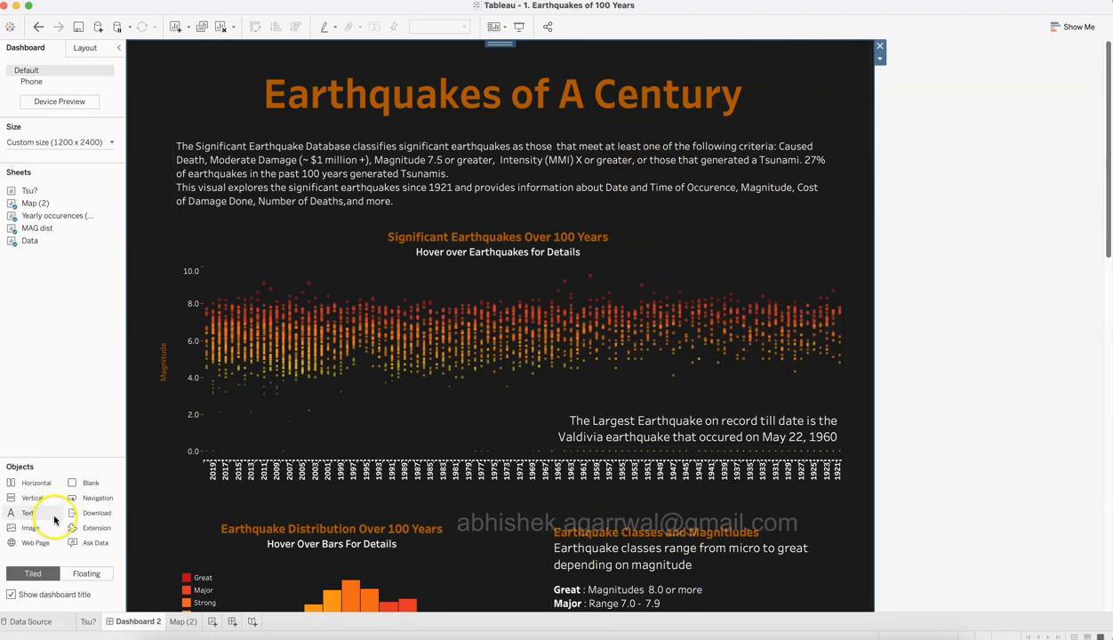
Examine how the divider, earthquake distribution, timeline filter and map sections are laid out on Dashboard 2.
drag(12, 504, 388, 418)
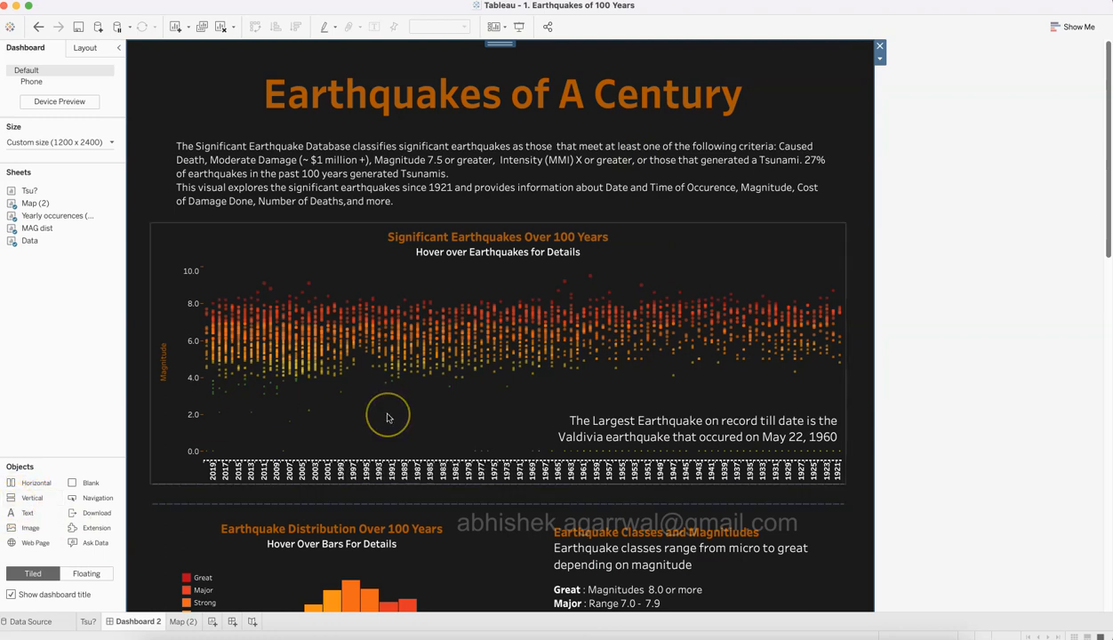
scroll(387, 418, down, 5)
click(391, 244)
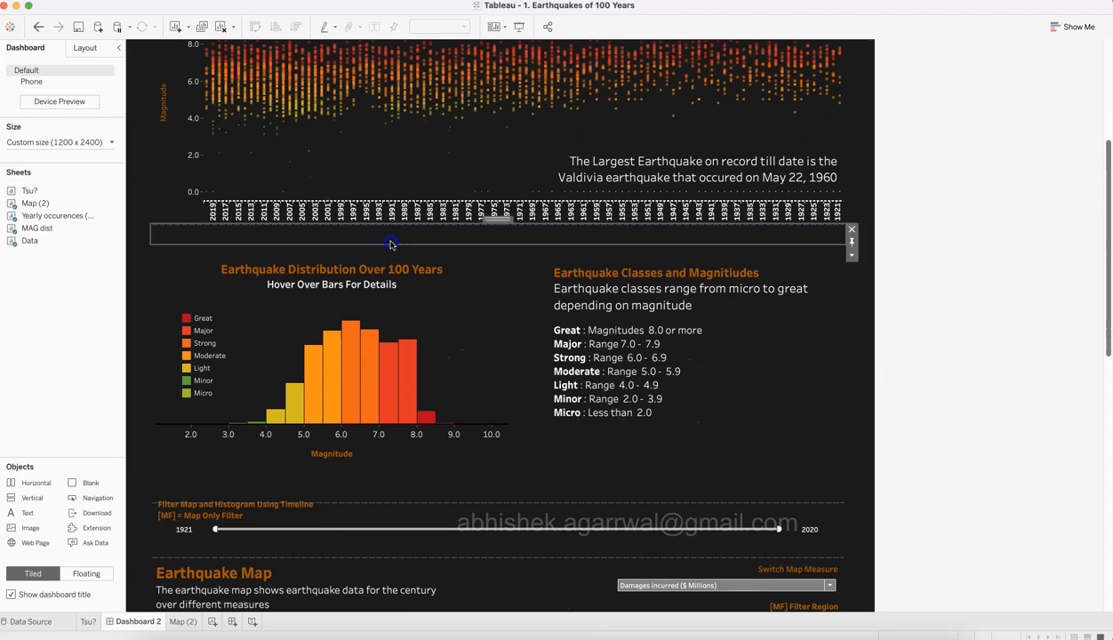
click(392, 254)
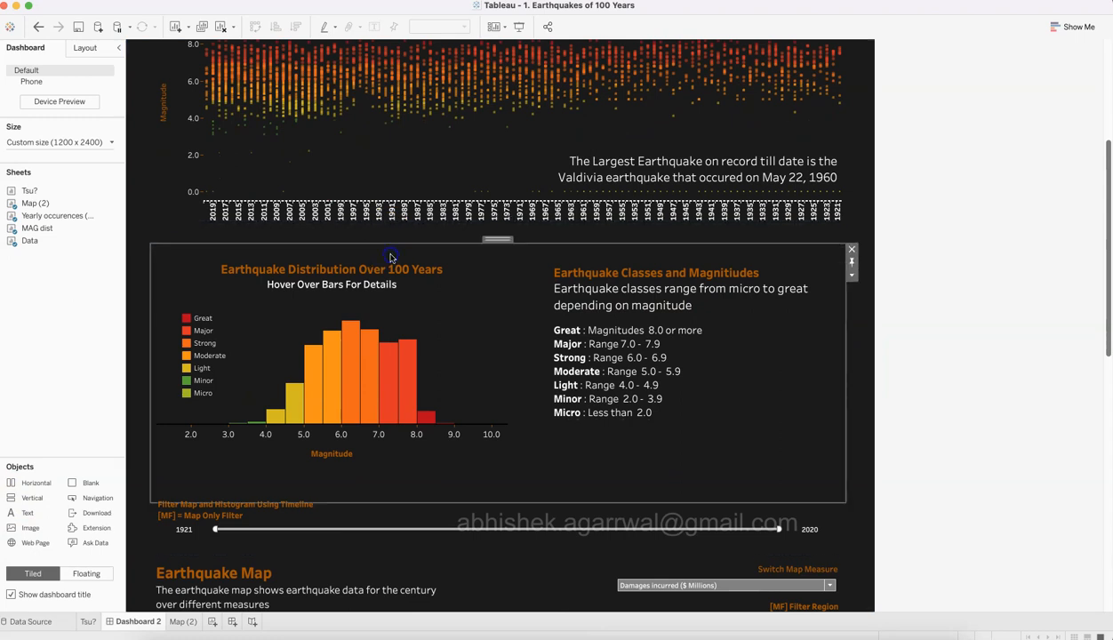
click(386, 528)
click(386, 583)
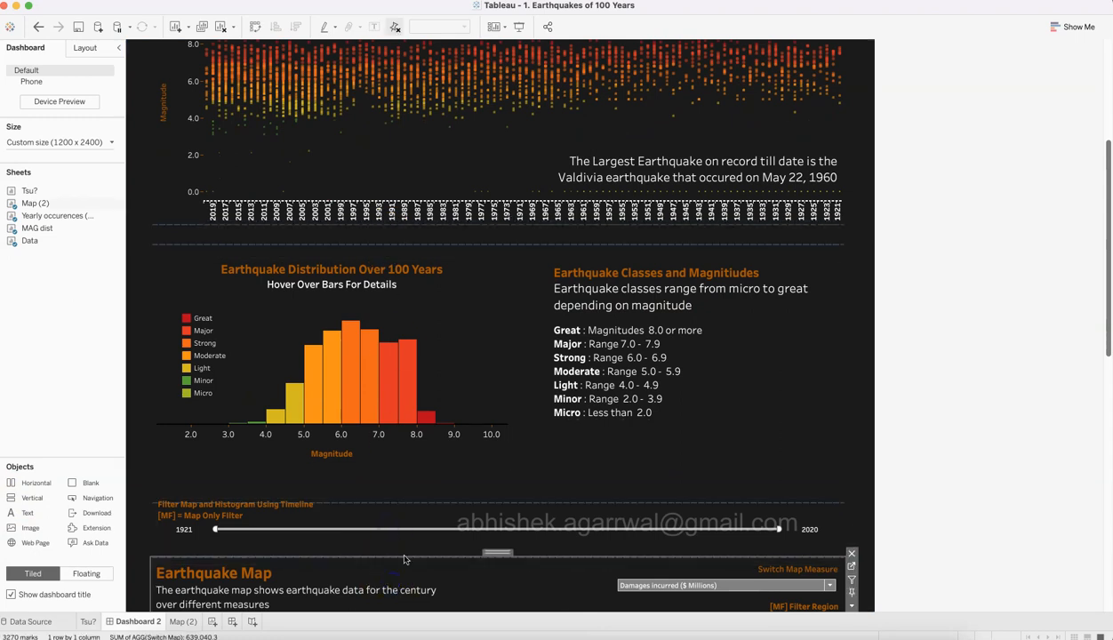
scroll(836, 398, down, 4)
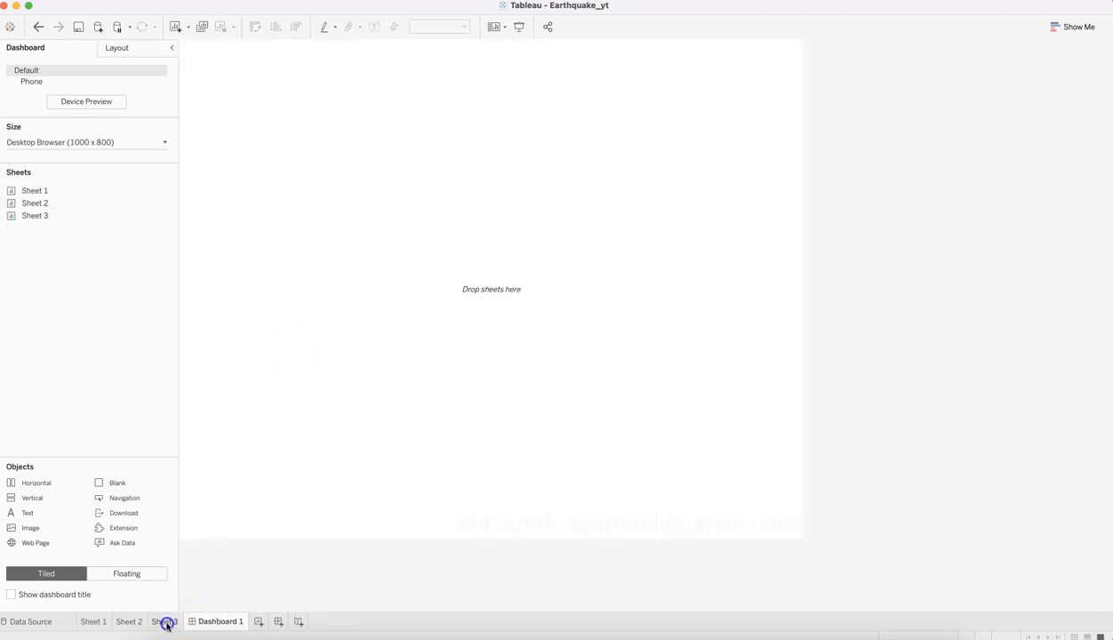
Rename Sheet 3 of the Earthquake_yt workbook as Map and show a filter for Year on it.
click(165, 622)
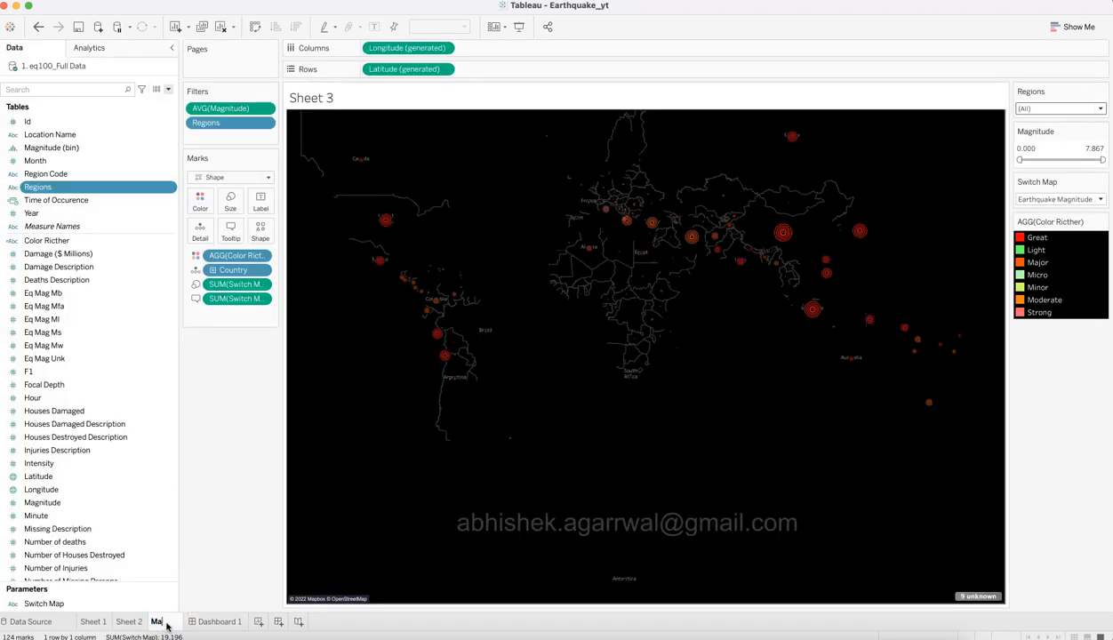
key(Return)
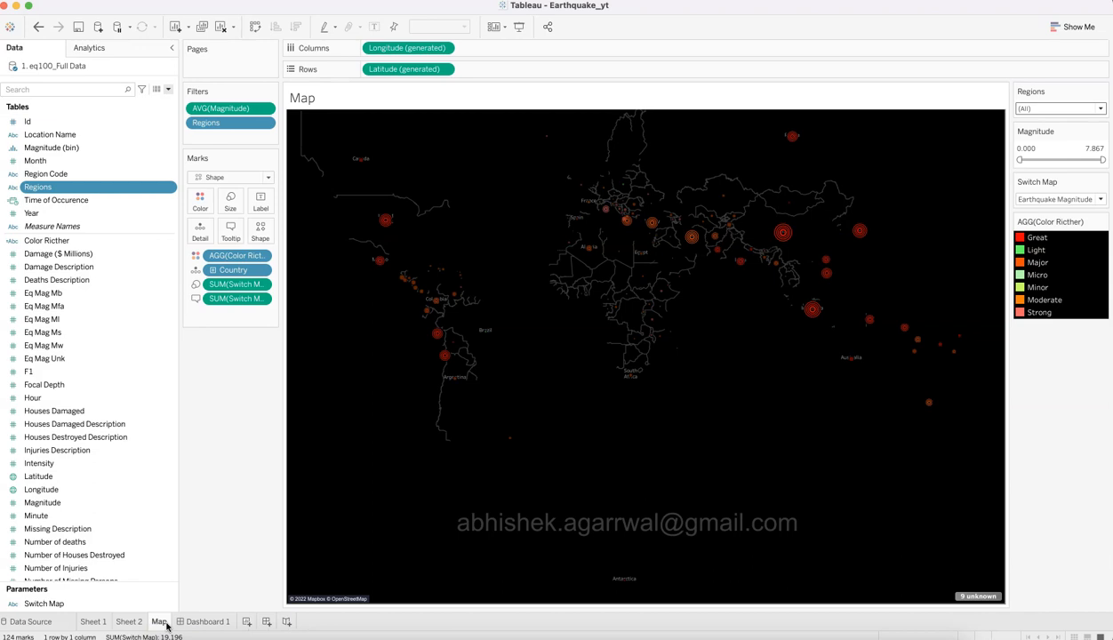
scroll(159, 171, up, 1)
scroll(159, 172, down, 2)
right_click(168, 201)
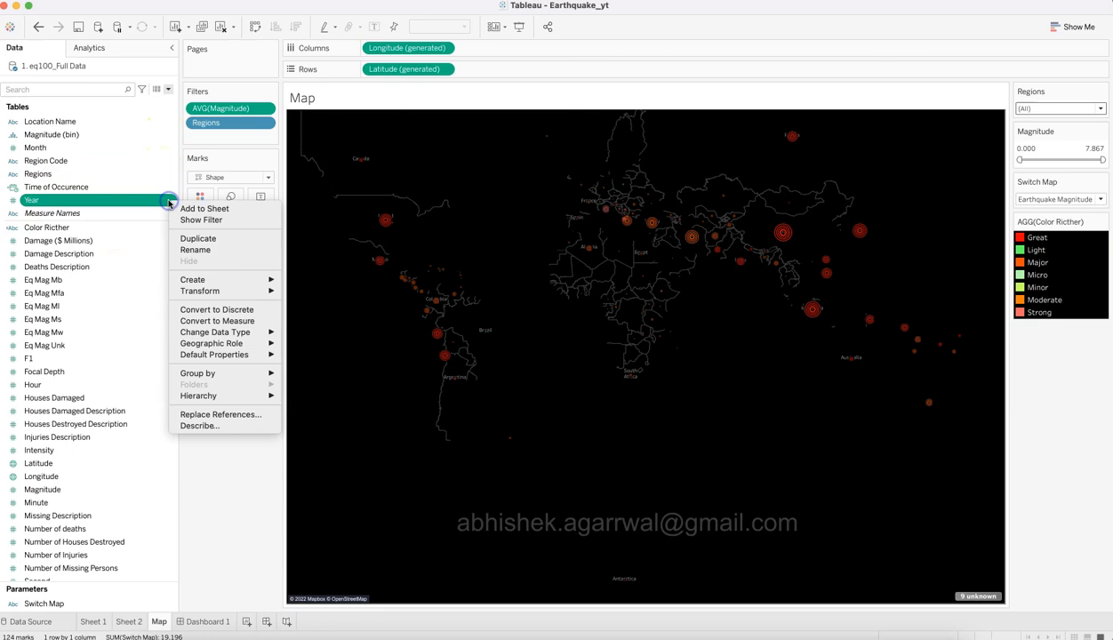
click(201, 219)
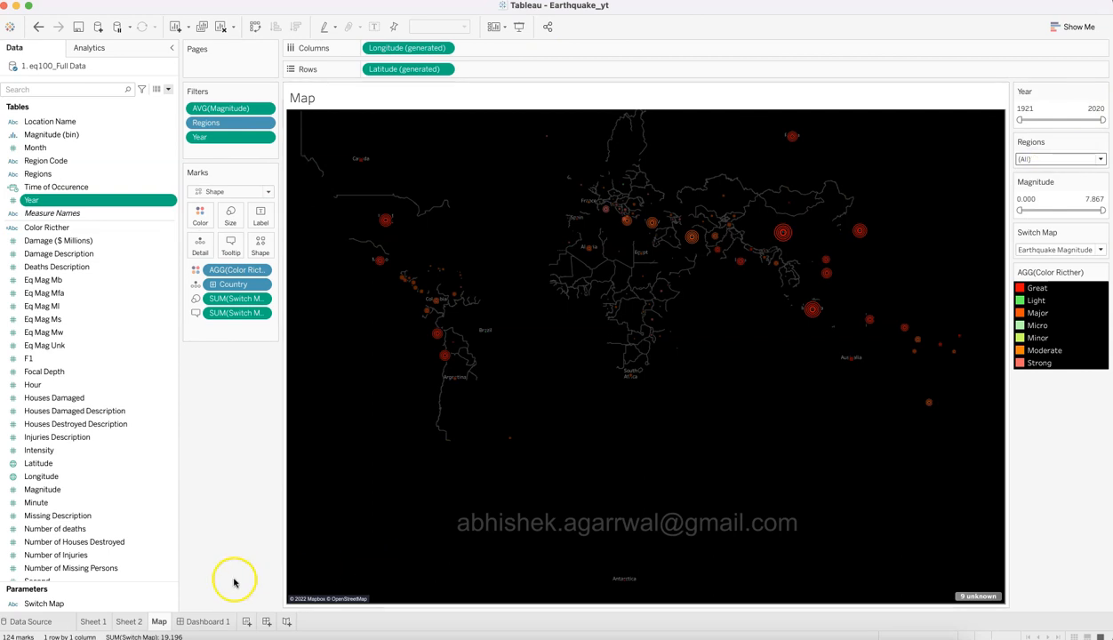
Open the map sheet behind Dashboard 2 in Earthquakes of 100 Years, and add Day of Occurence and Time of Occurence as details to Earthquake_yt's Map.
key(super+Tab)
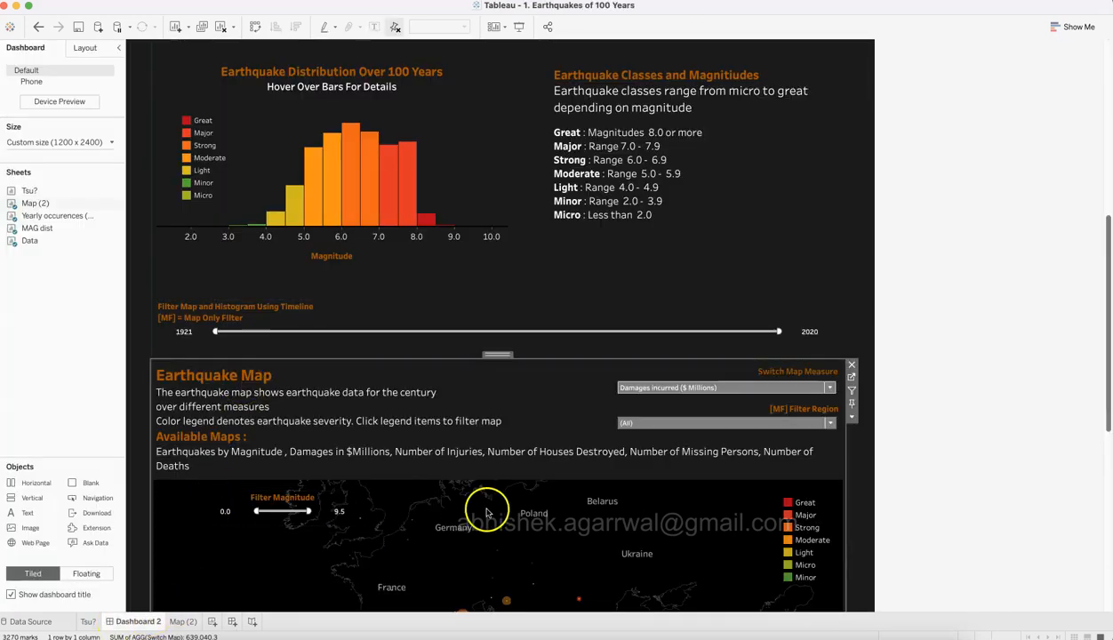
click(851, 378)
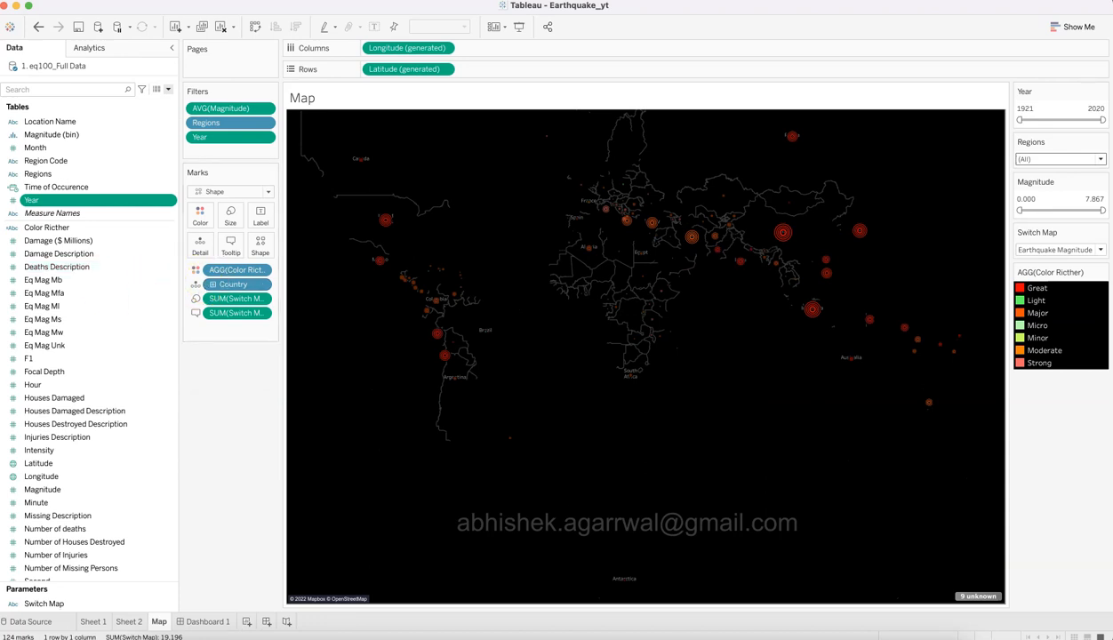
scroll(75, 151, up, 4)
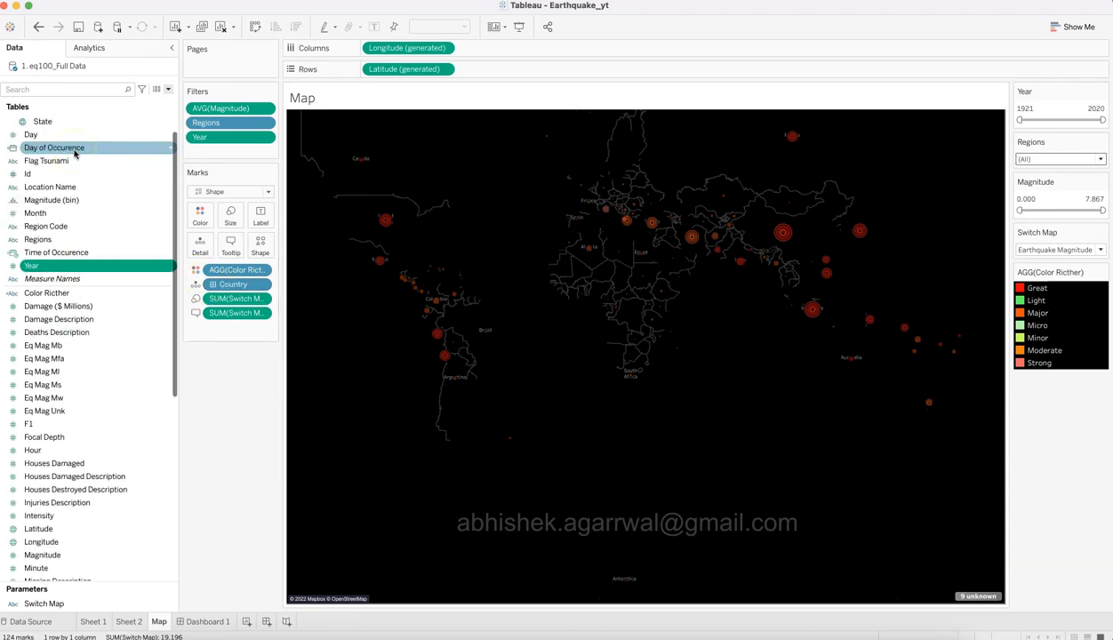
drag(78, 175, 199, 241)
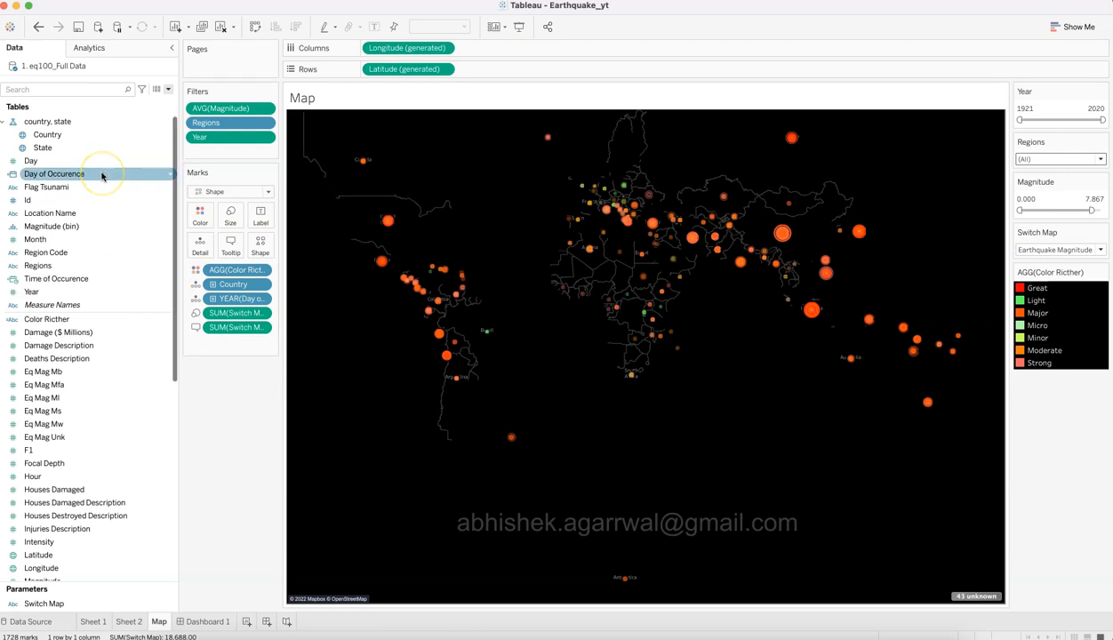
drag(103, 279, 202, 246)
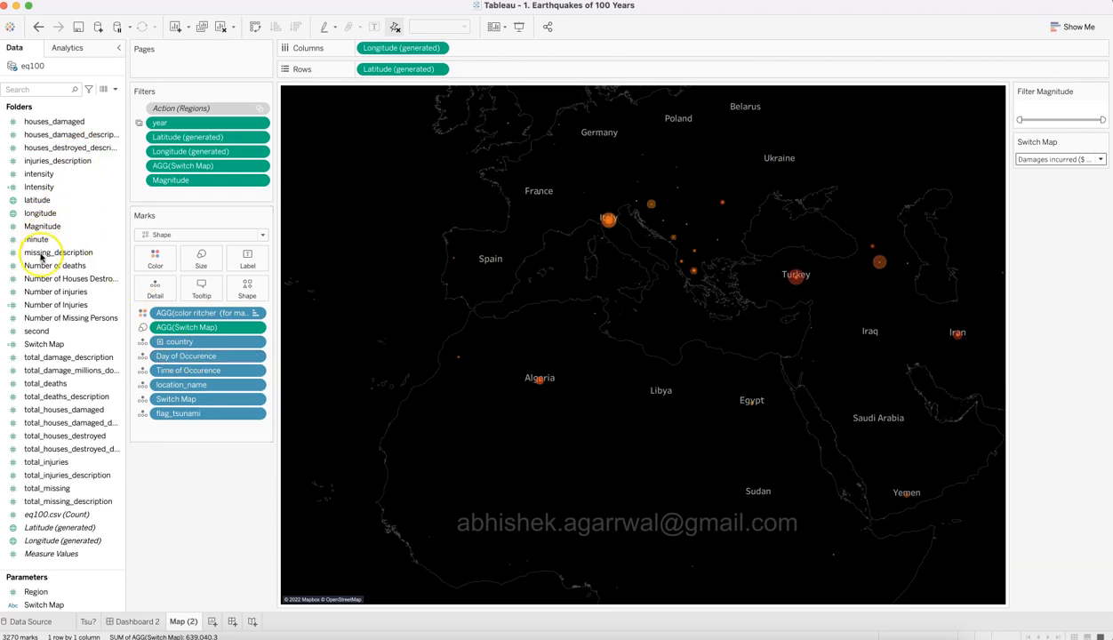
scroll(53, 244, up, 5)
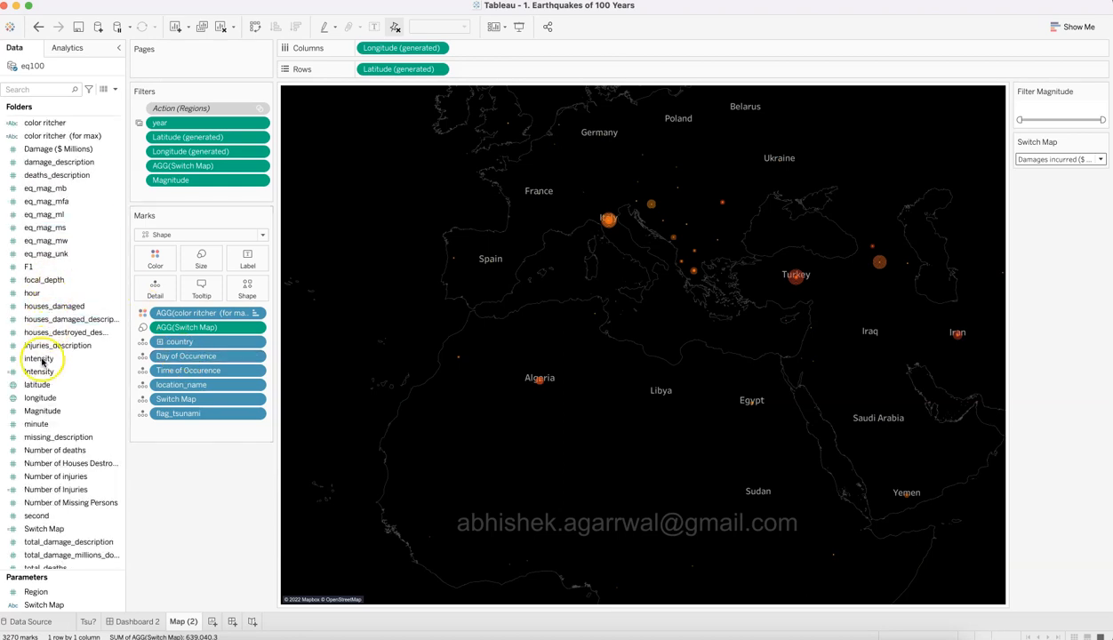
scroll(40, 241, up, 5)
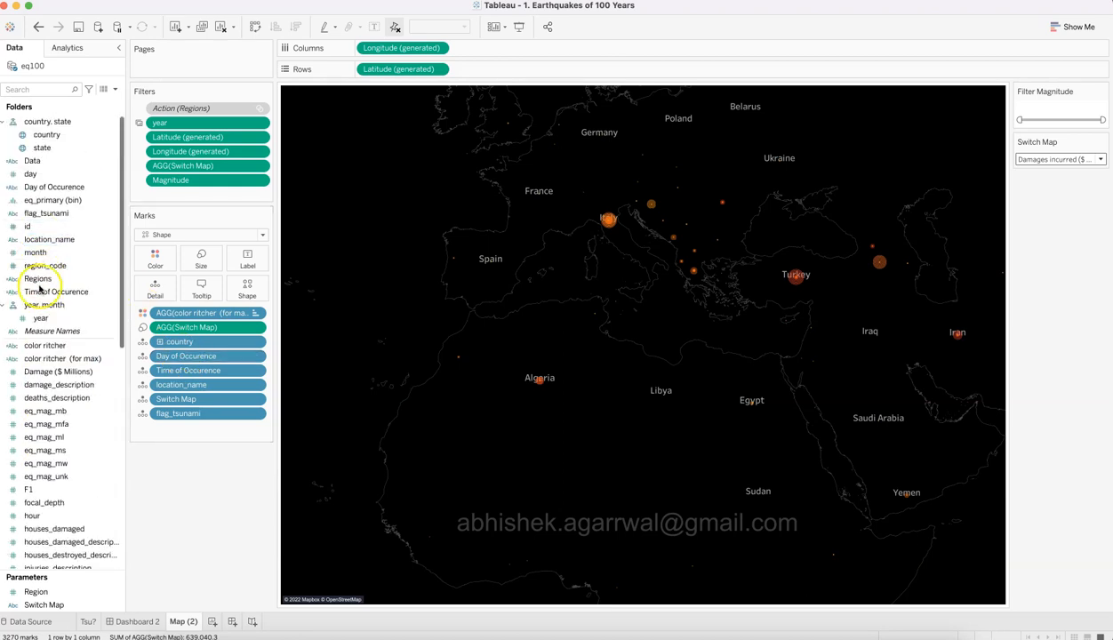
click(40, 289)
drag(44, 239, 156, 292)
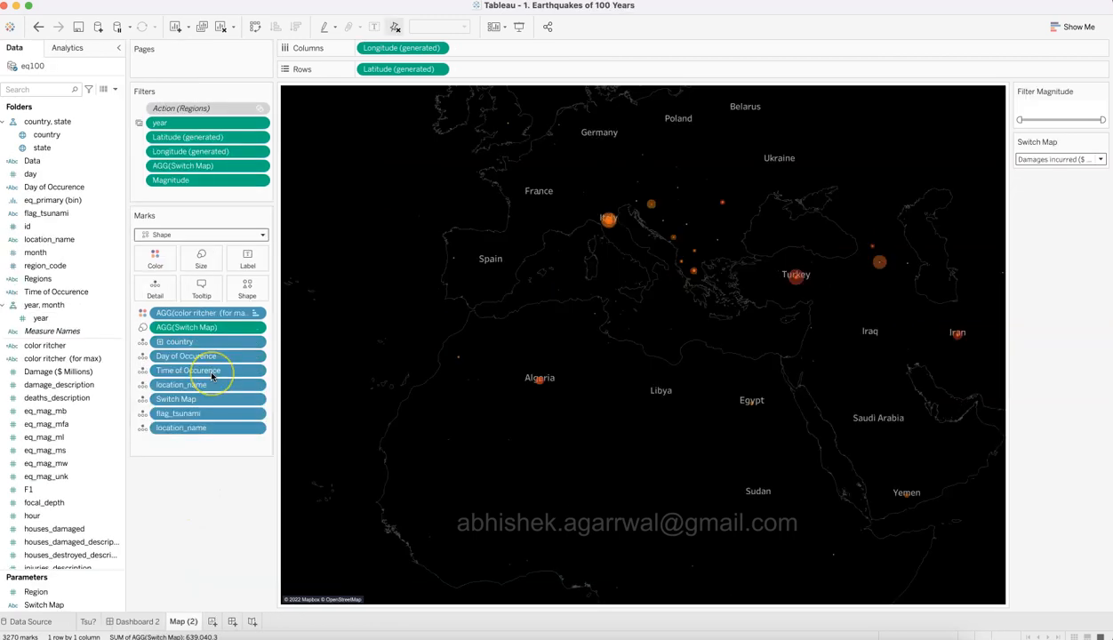
drag(195, 427, 204, 385)
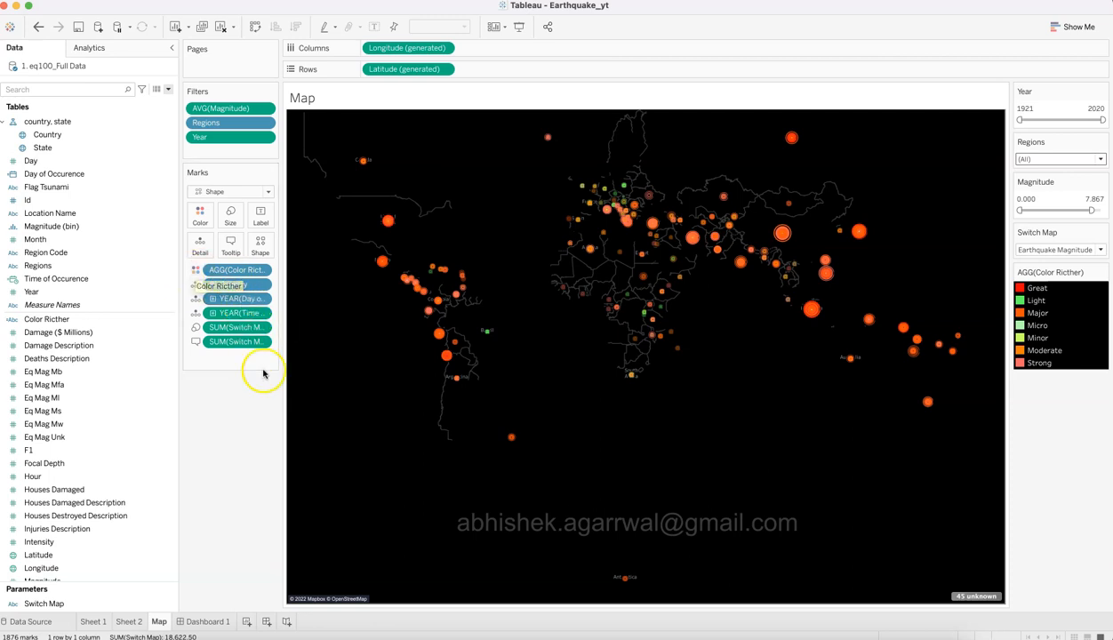
Add Location Name as a detail on Earthquake_yt's Map sheet, and undo the duplicate Day of Occurence detail.
drag(44, 217, 201, 249)
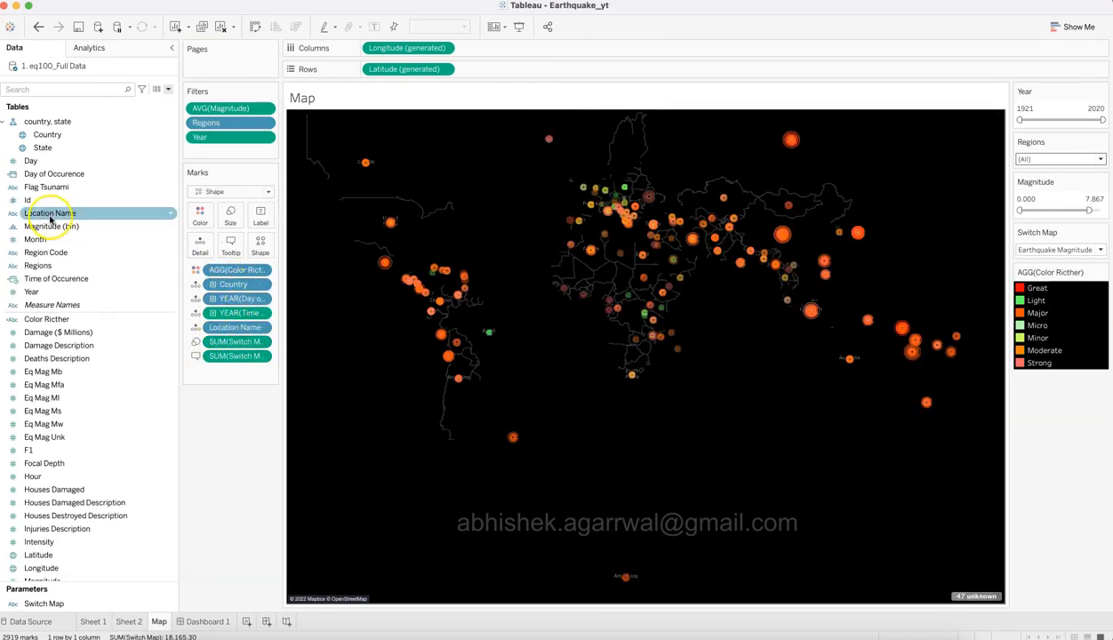
drag(46, 176, 185, 241)
click(48, 242)
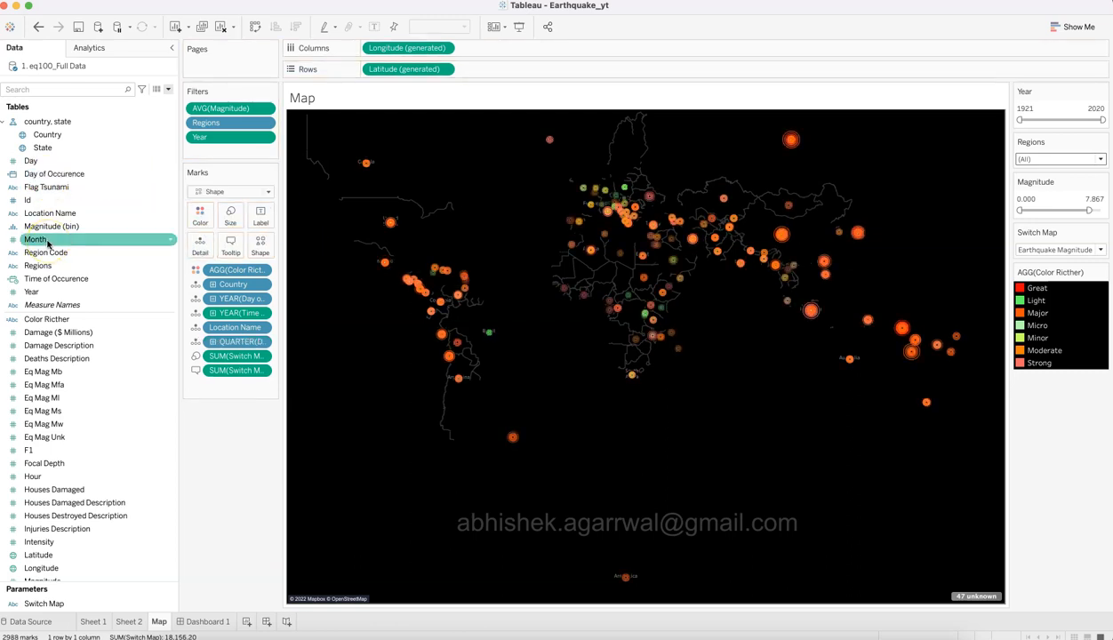
click(250, 454)
key(super+z)
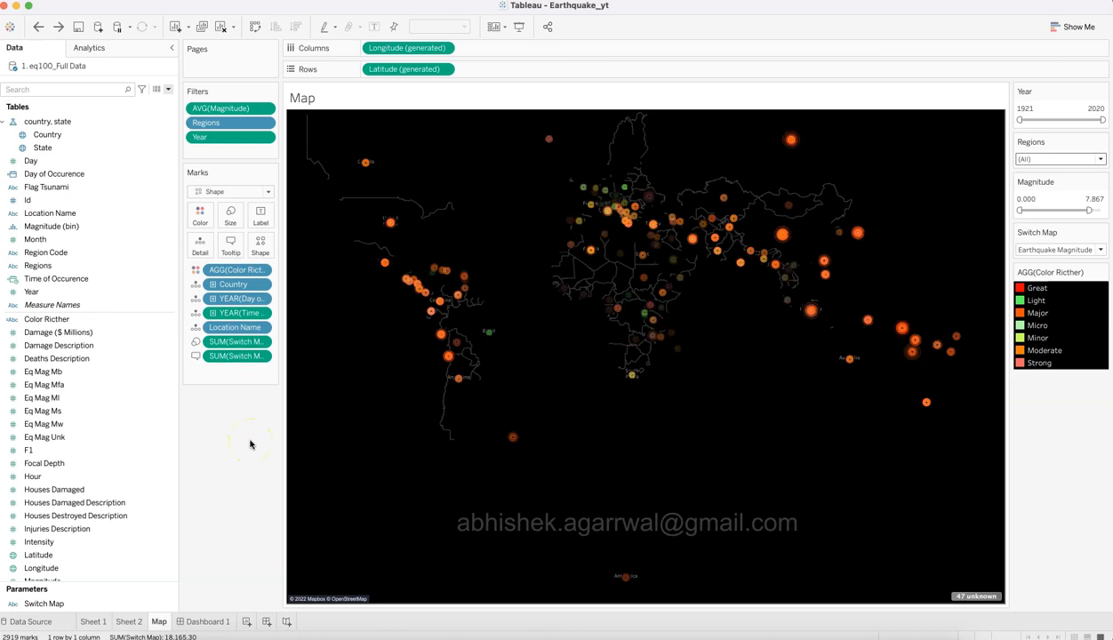
Set the Day of Occurence and Time of Occurence details of the Map to discrete exact dates.
click(260, 313)
click(263, 300)
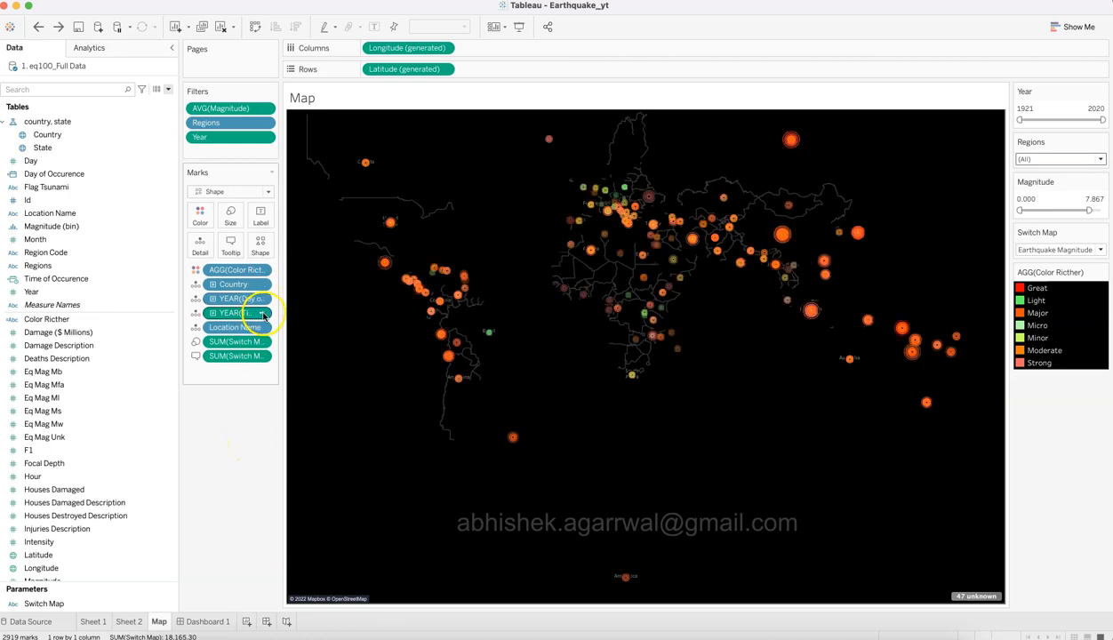
click(265, 584)
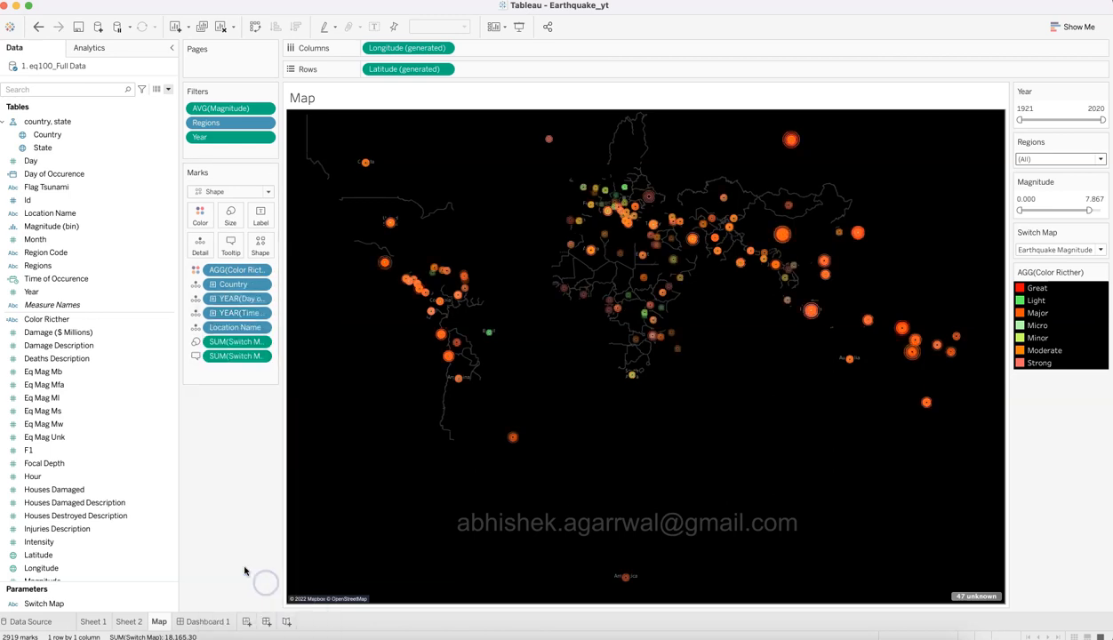
click(262, 300)
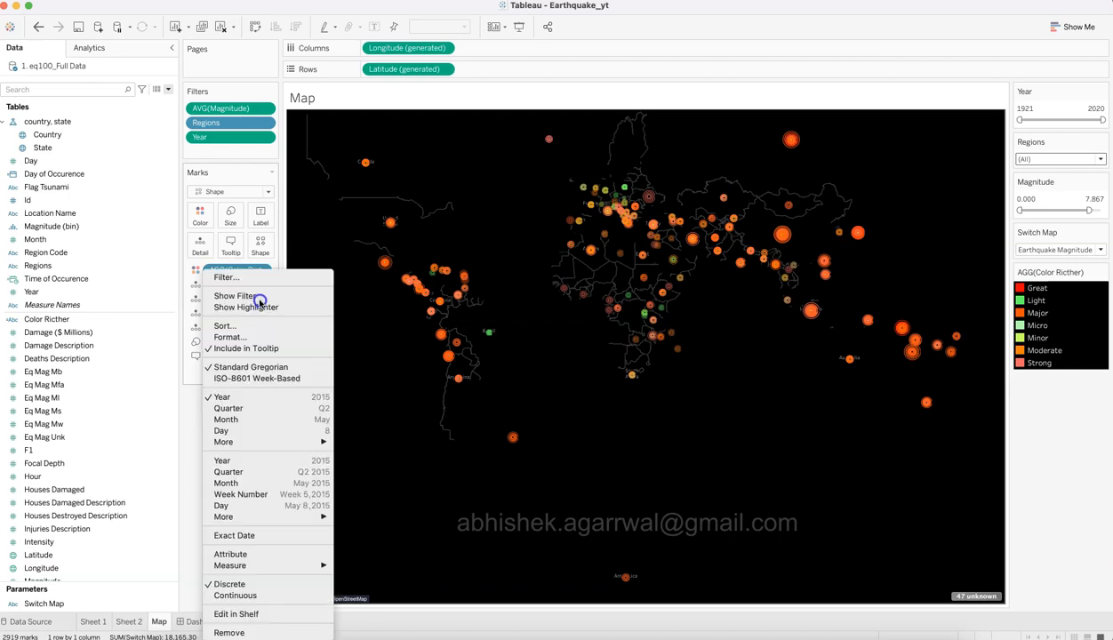
click(256, 536)
click(262, 302)
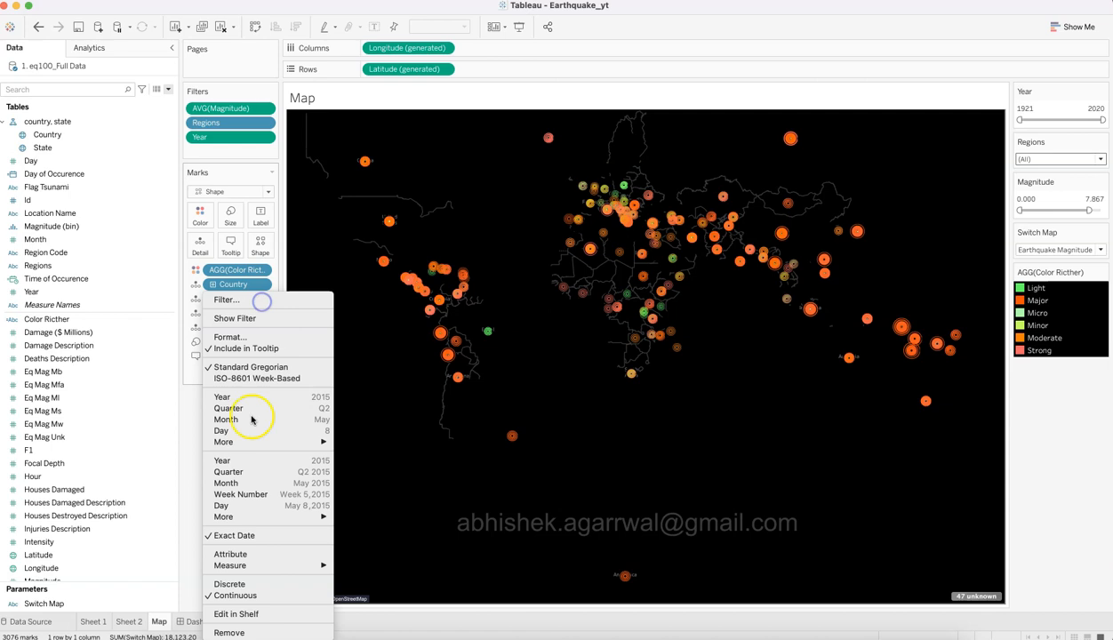
click(250, 579)
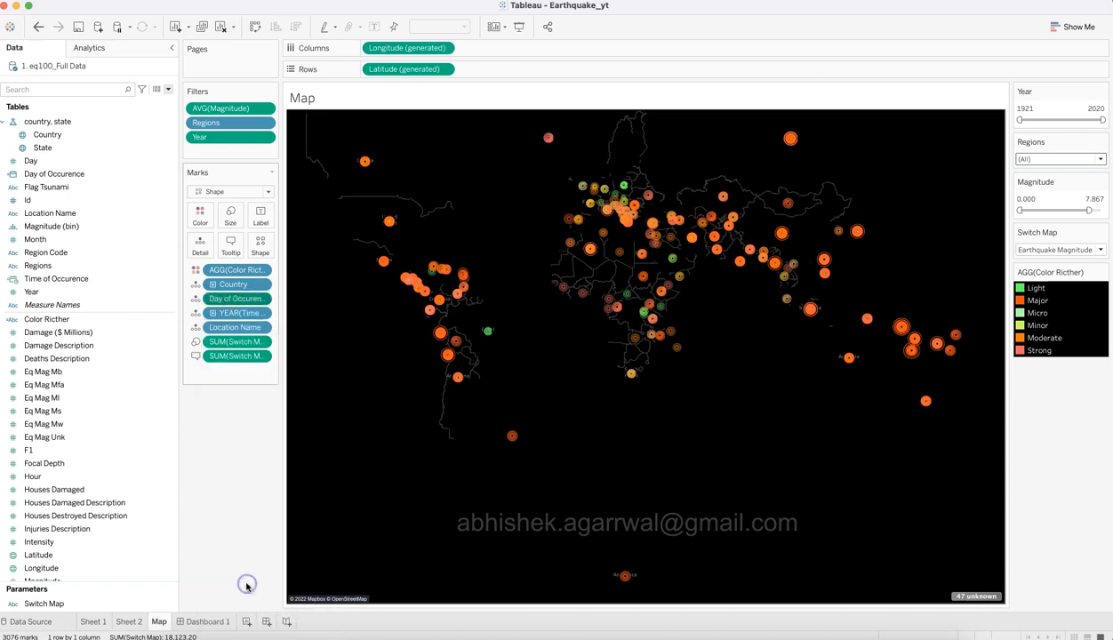
click(262, 316)
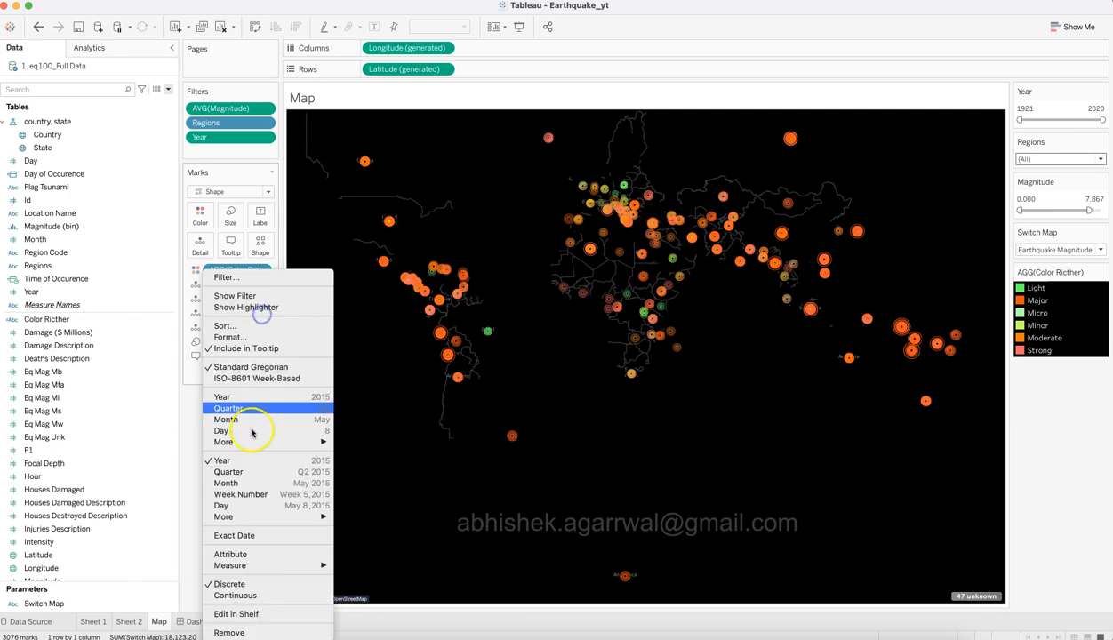
click(244, 536)
click(259, 313)
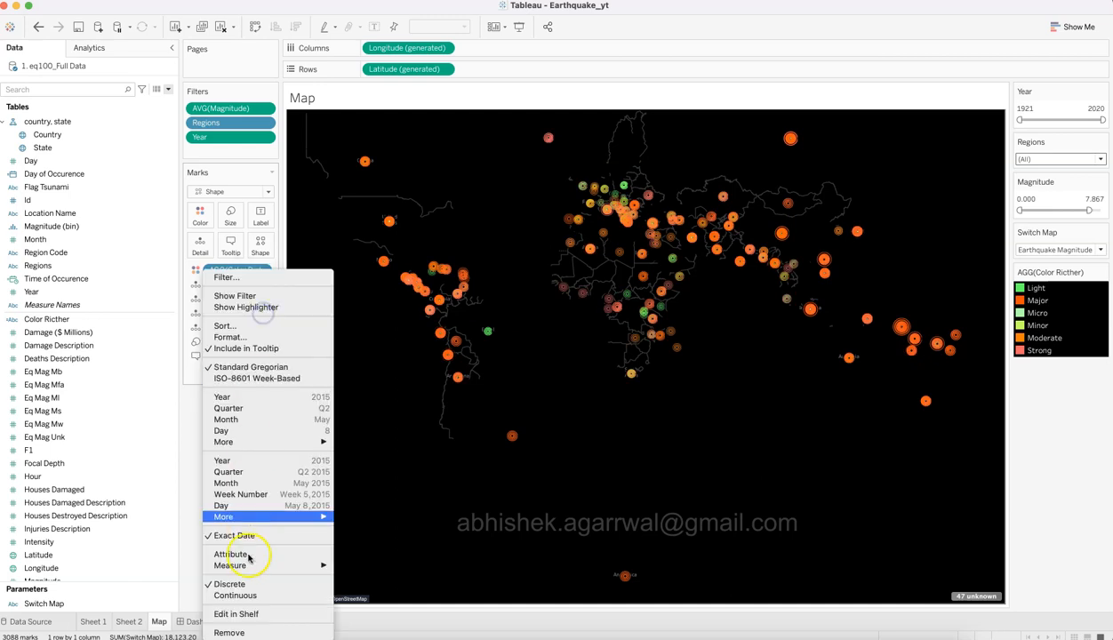
click(185, 461)
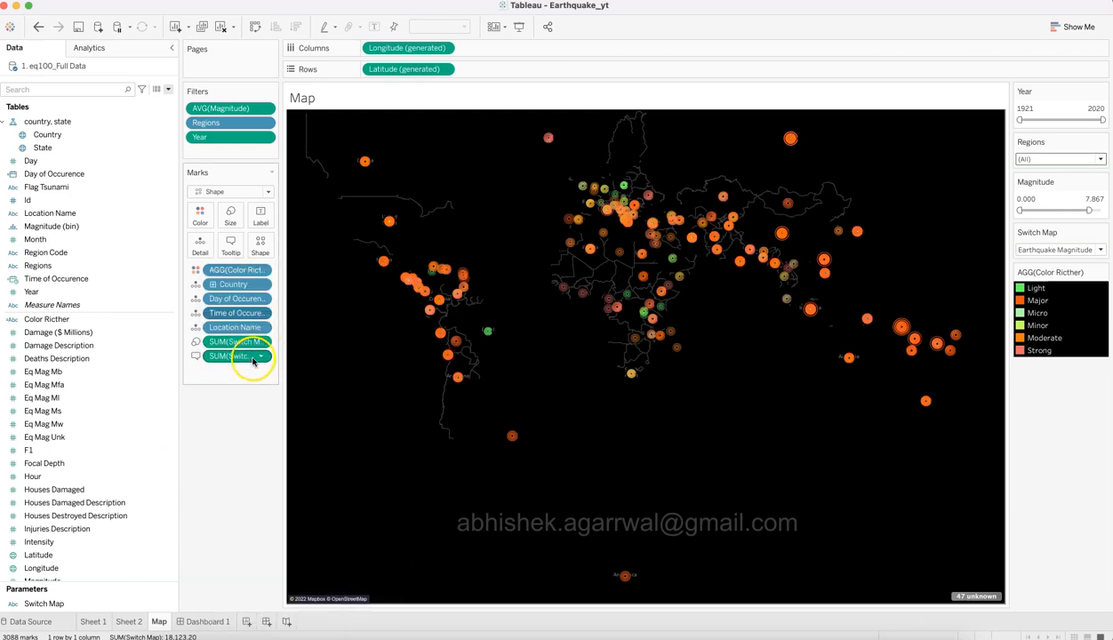
Remove the Switch Map field from the Map's tooltip and compare the Time of Occurence options in both workbooks.
drag(244, 360, 236, 469)
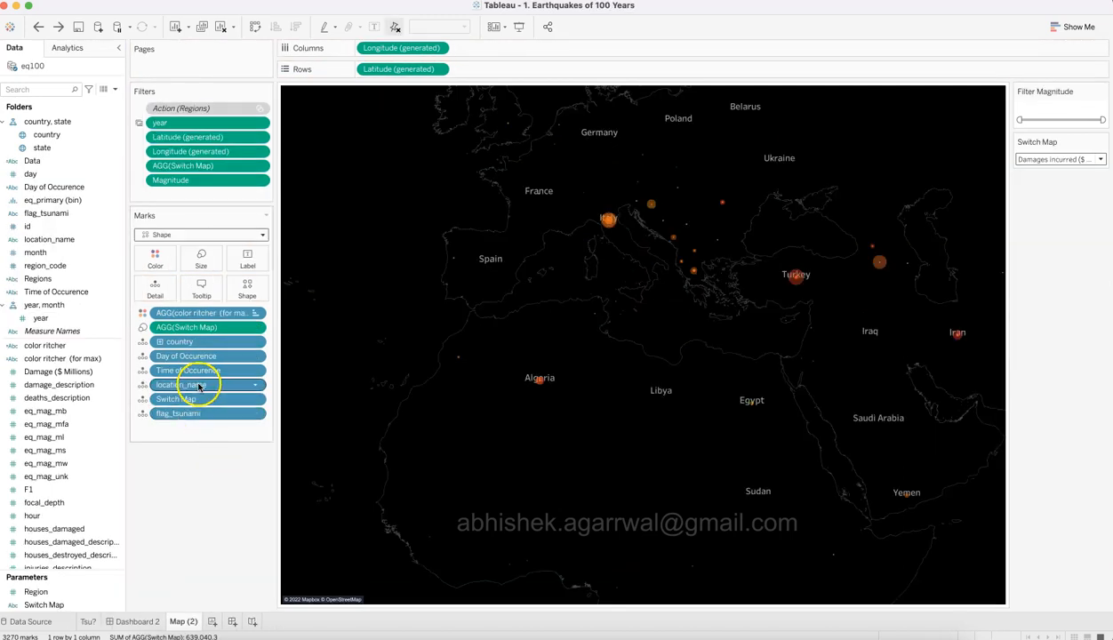
click(257, 370)
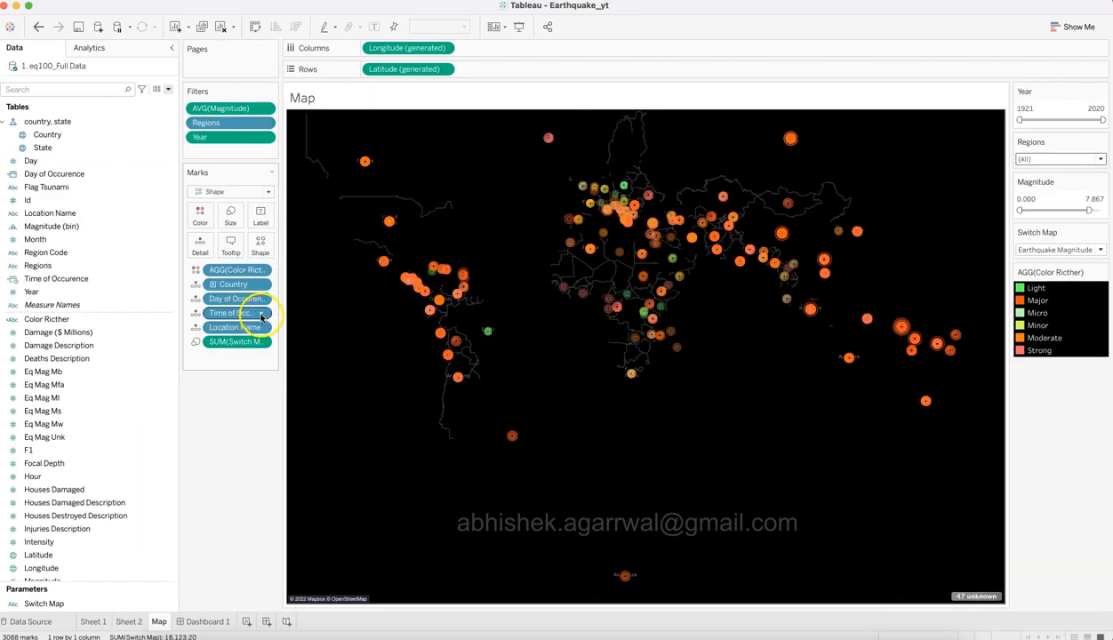
click(262, 318)
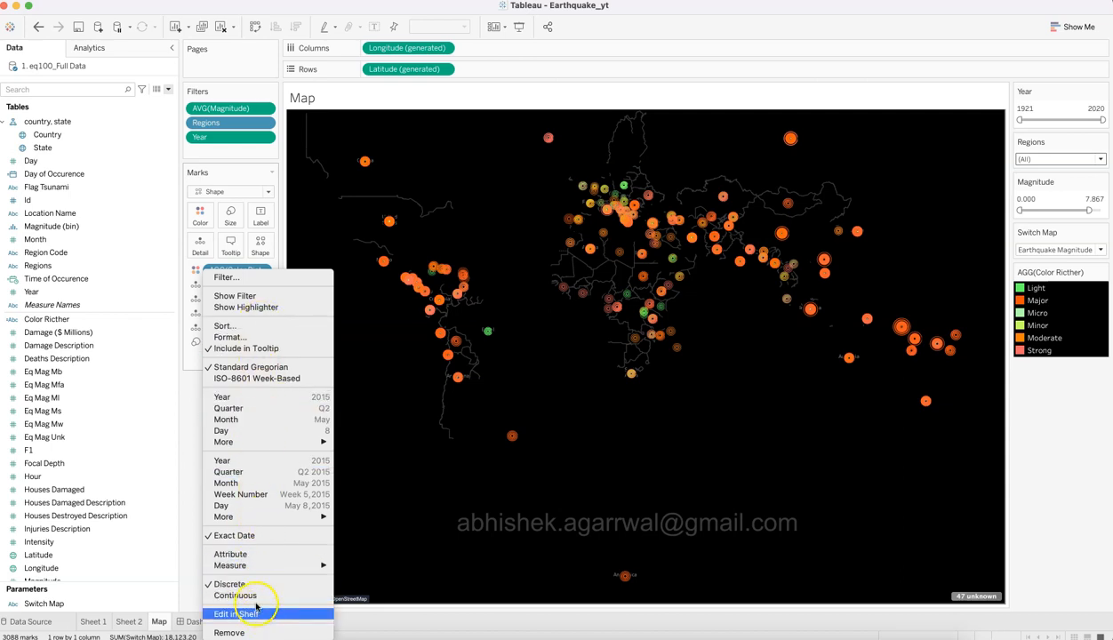
click(189, 469)
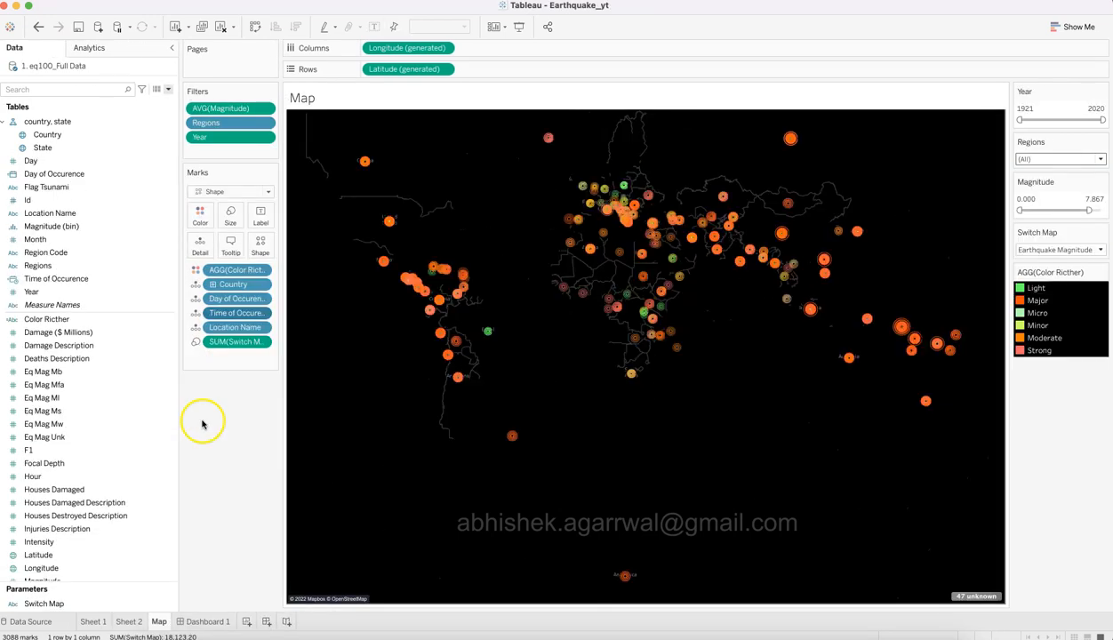
Add Flag Tsunami as a detail on the Map sheet.
click(50, 266)
click(50, 228)
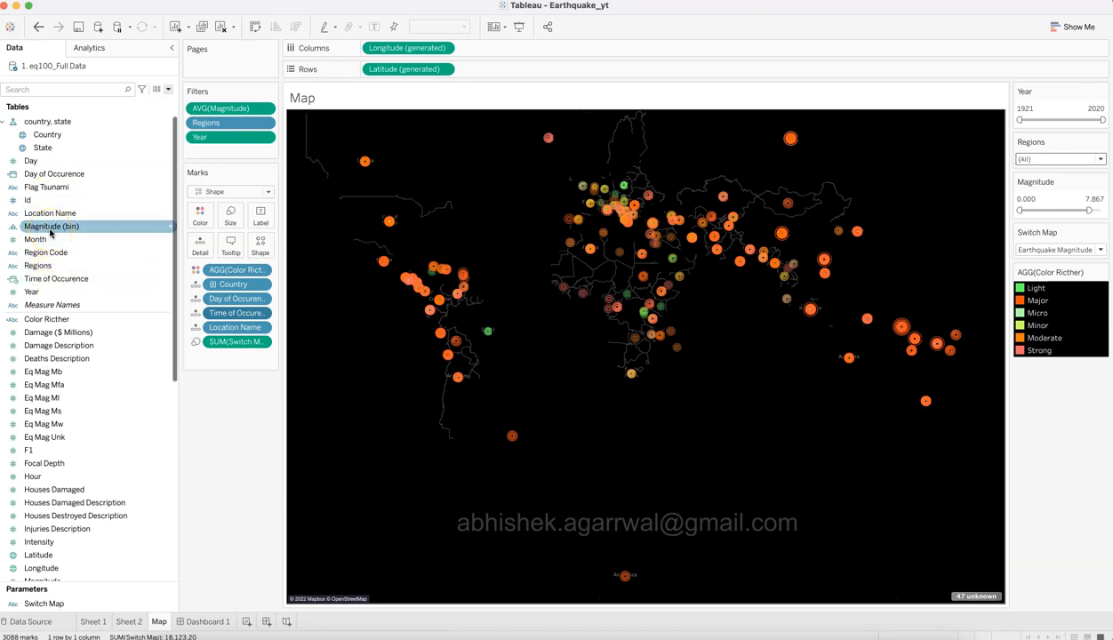
scroll(50, 233, down, 3)
scroll(50, 233, up, 3)
scroll(51, 236, down, 2)
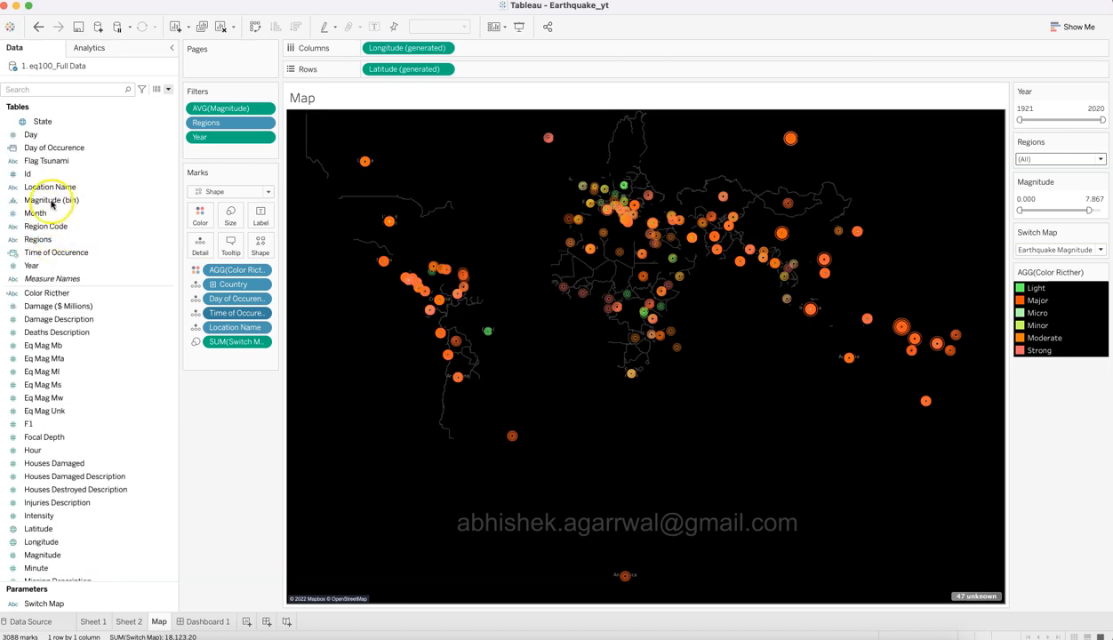
scroll(52, 203, up, 2)
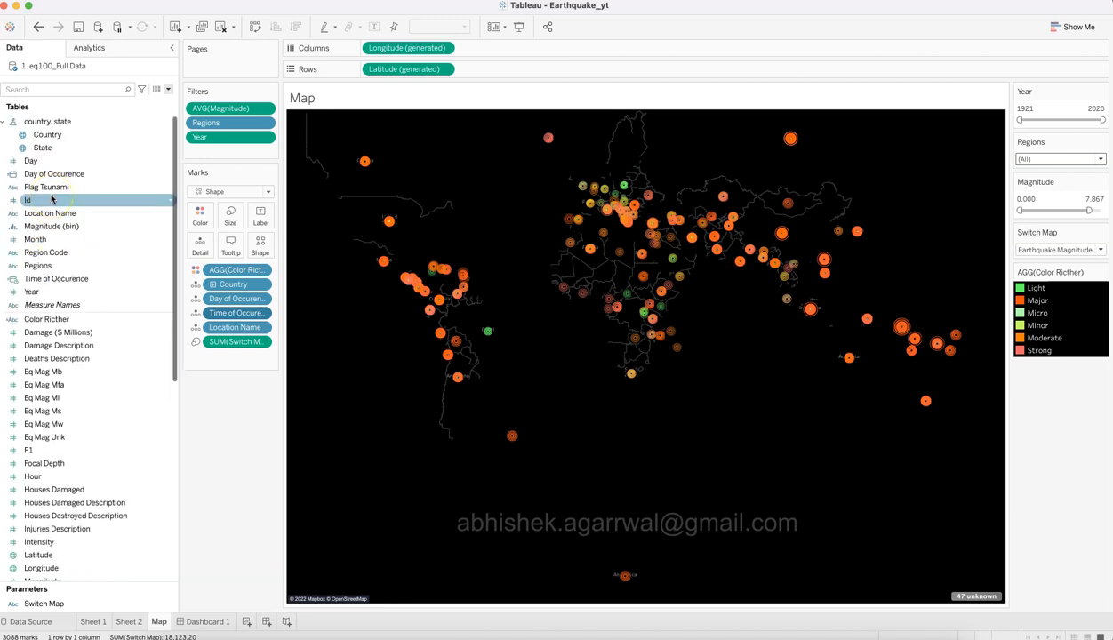
drag(55, 186, 197, 246)
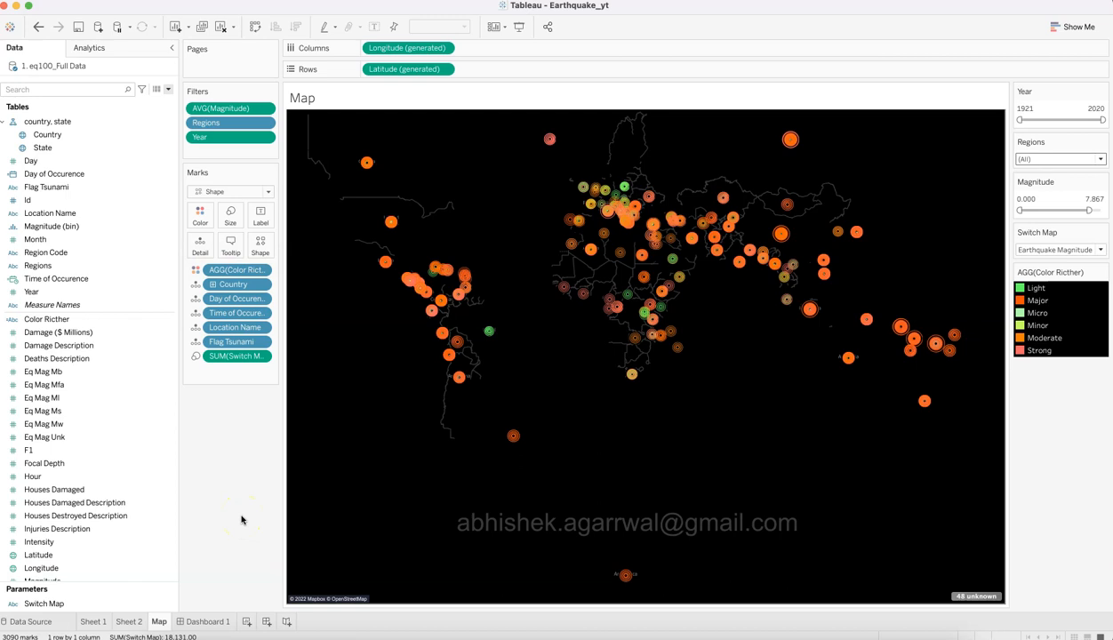
Compare the mark tooltips of Earthquake_yt's Map and Sheet 1 with those on Earthquakes of 100 Years' map, and open its Dashboard 2.
key(super+grave)
key(super+grave)
mouse_move(430, 312)
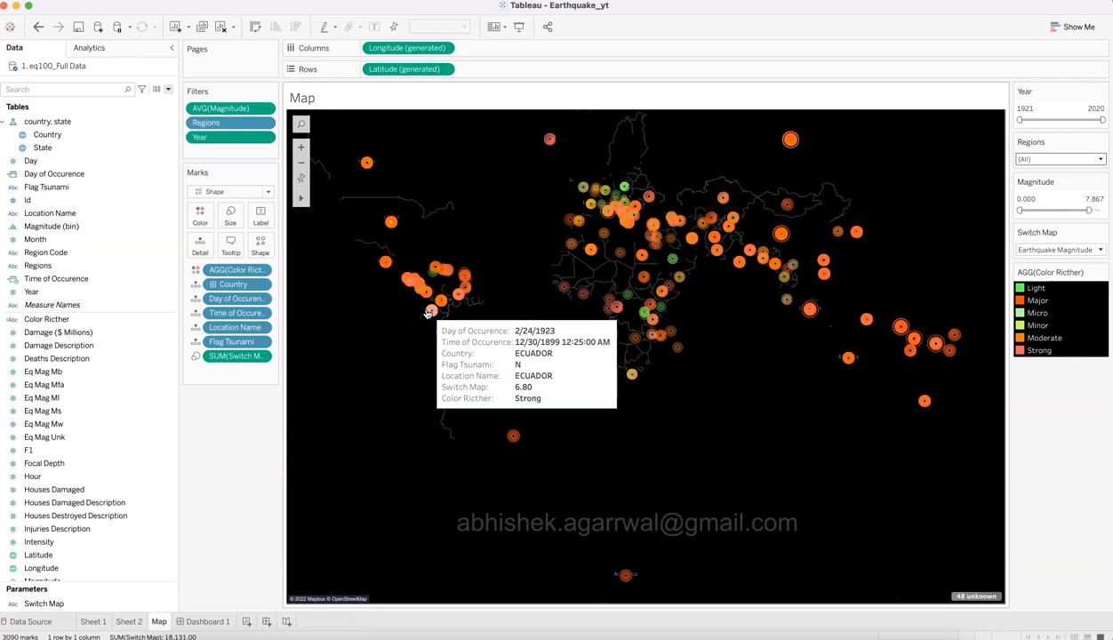
click(431, 312)
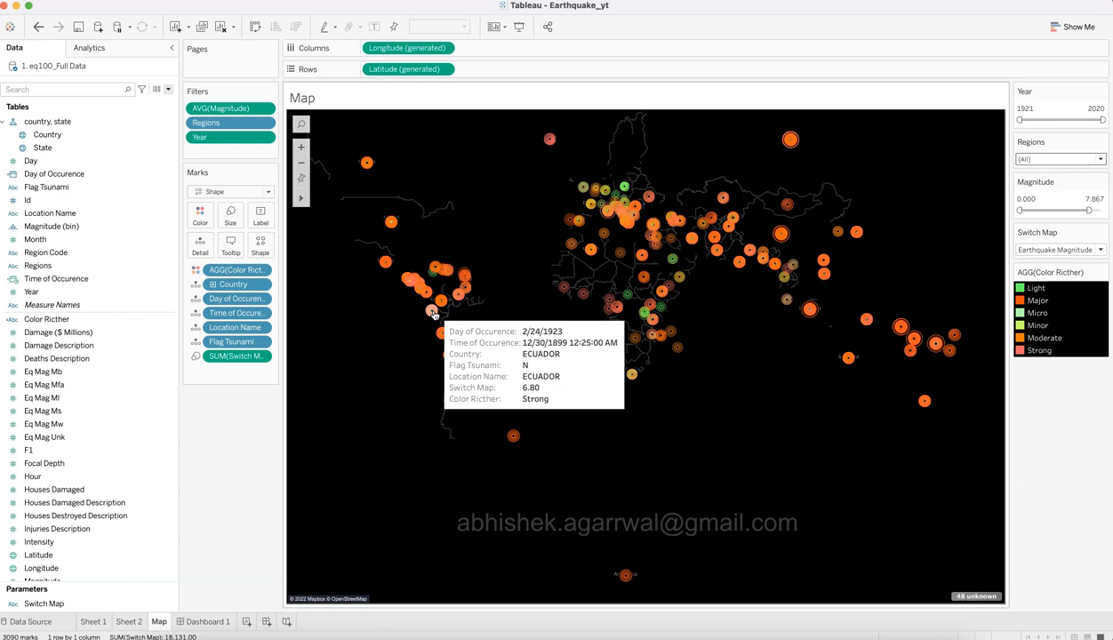
click(99, 621)
mouse_move(390, 310)
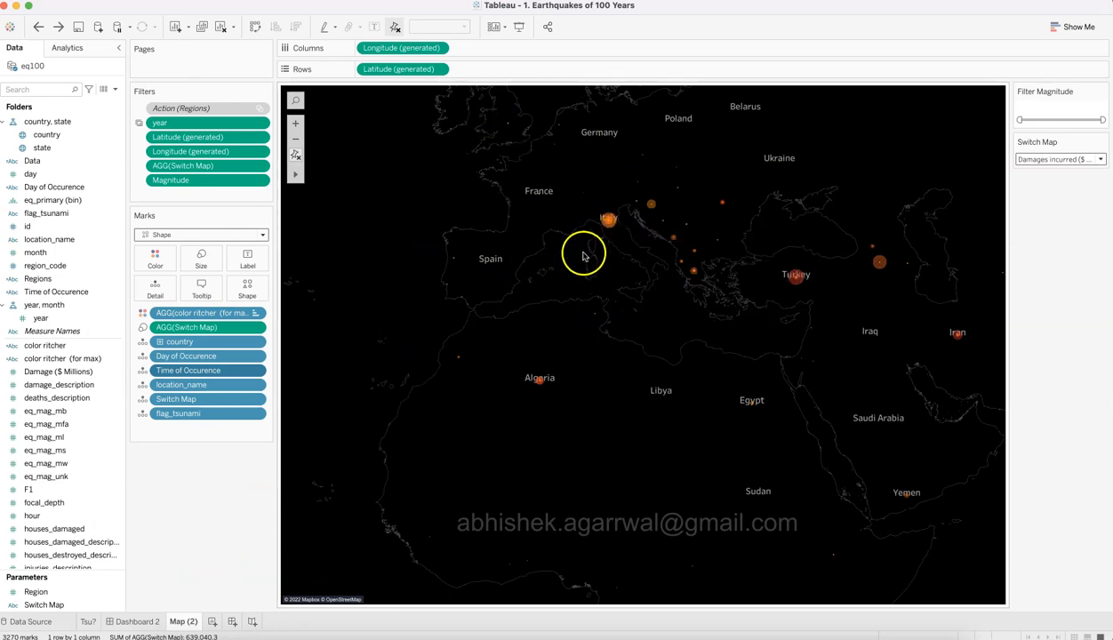
mouse_move(609, 222)
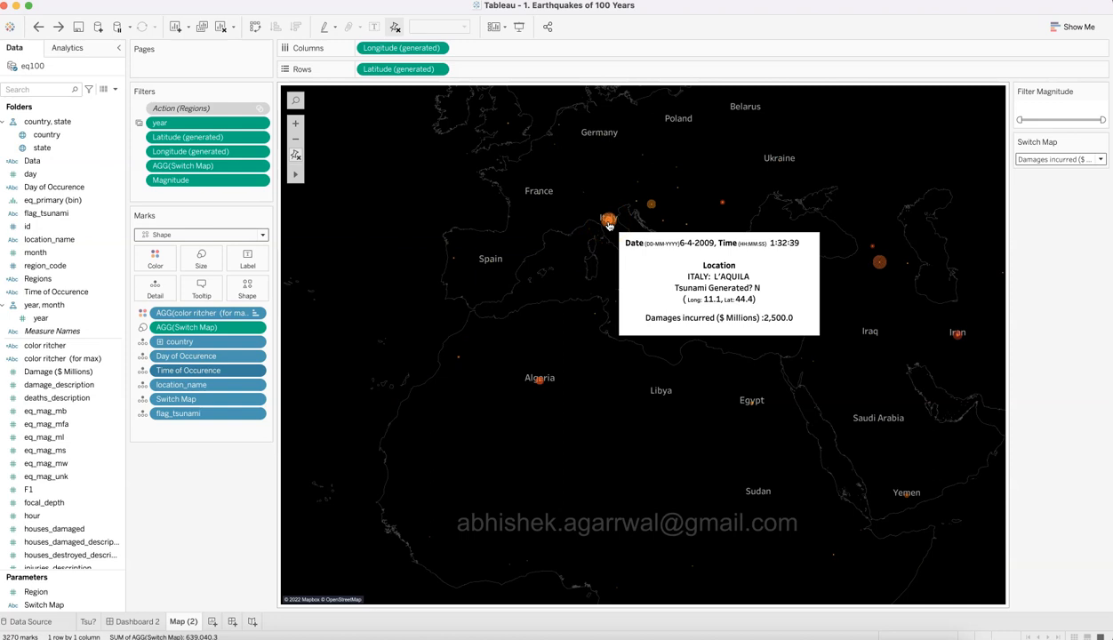
mouse_move(542, 382)
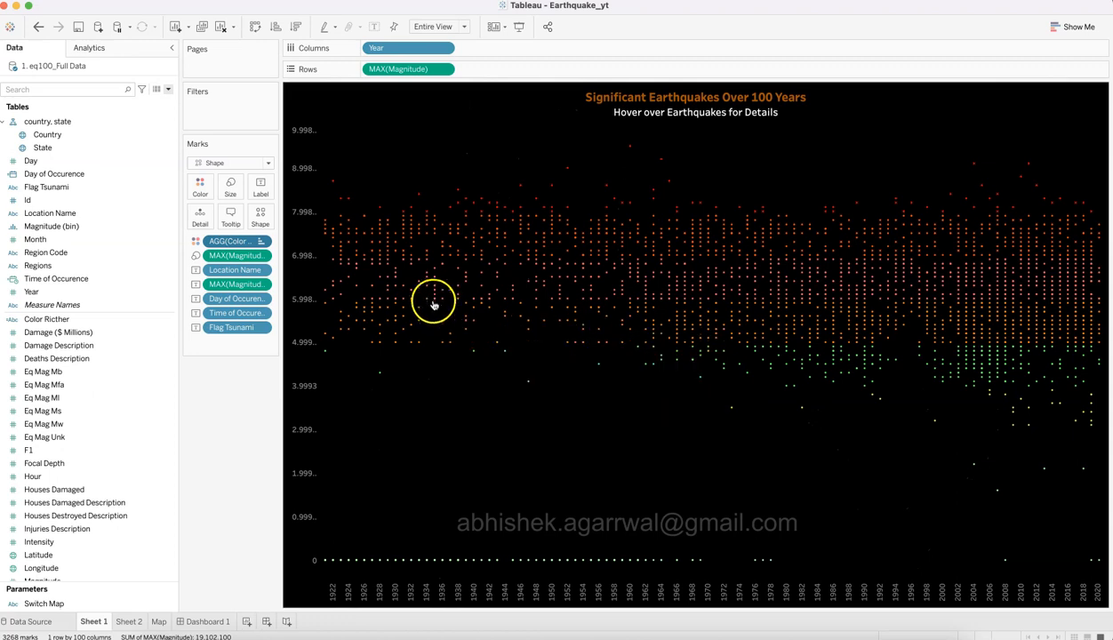
mouse_move(435, 303)
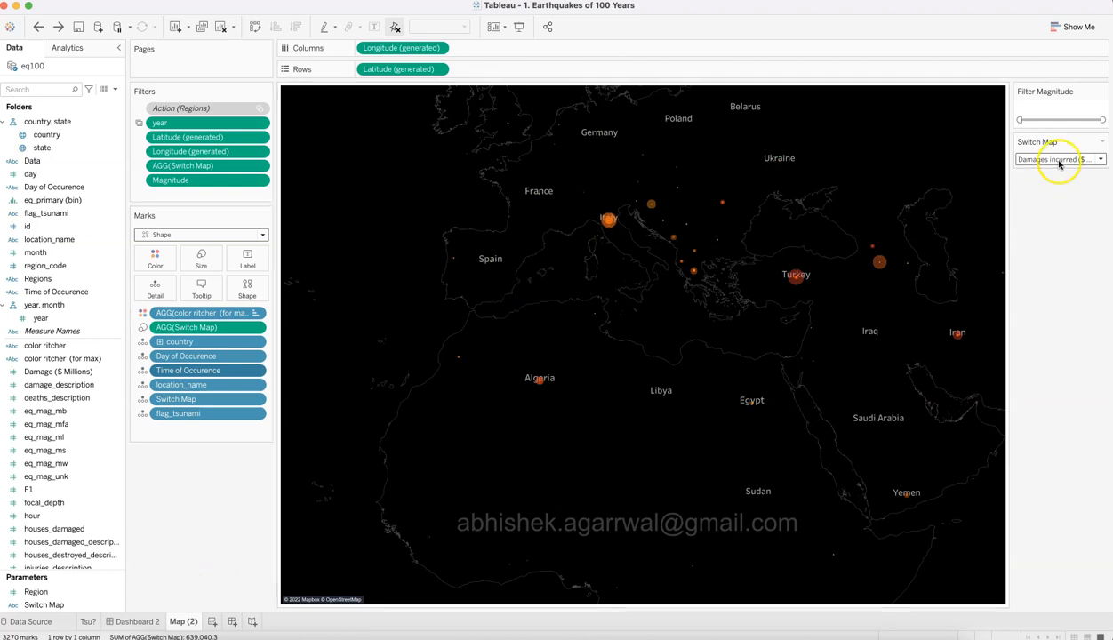
click(133, 622)
click(388, 406)
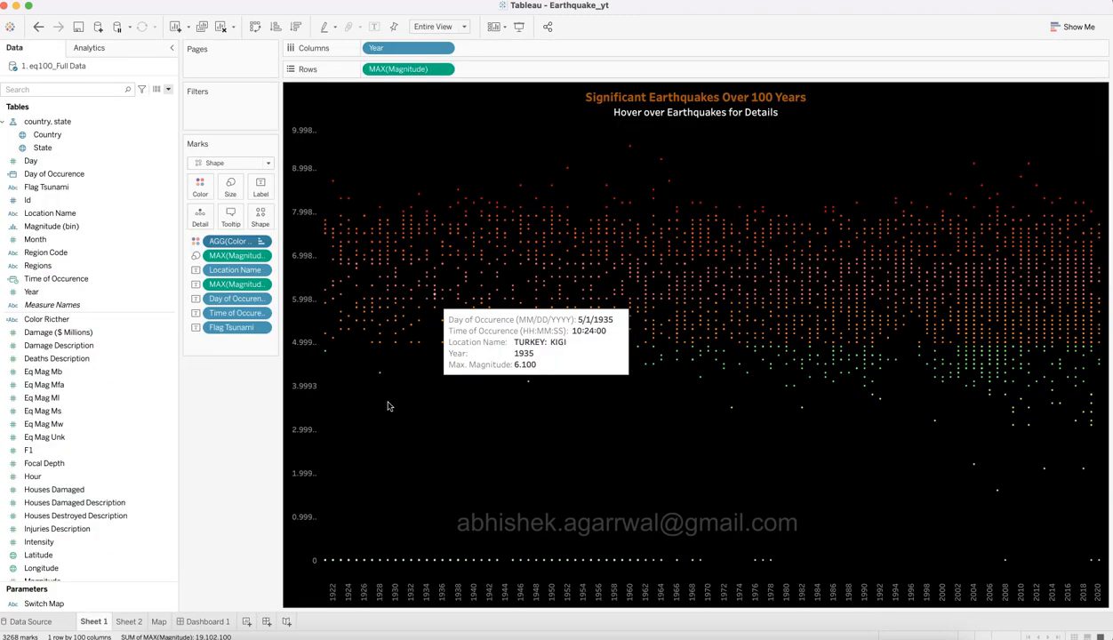
Place a vertical layout container on Earthquake_yt's empty Dashboard 1, and switch back to Dashboard 2 of Earthquakes of 100 Years.
click(207, 622)
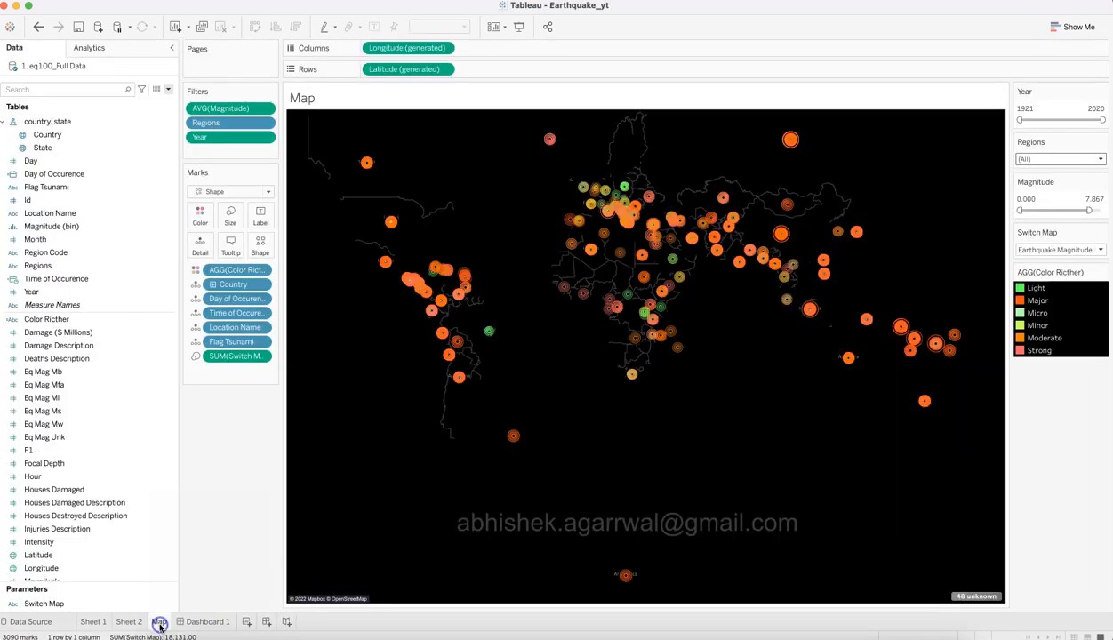
click(160, 625)
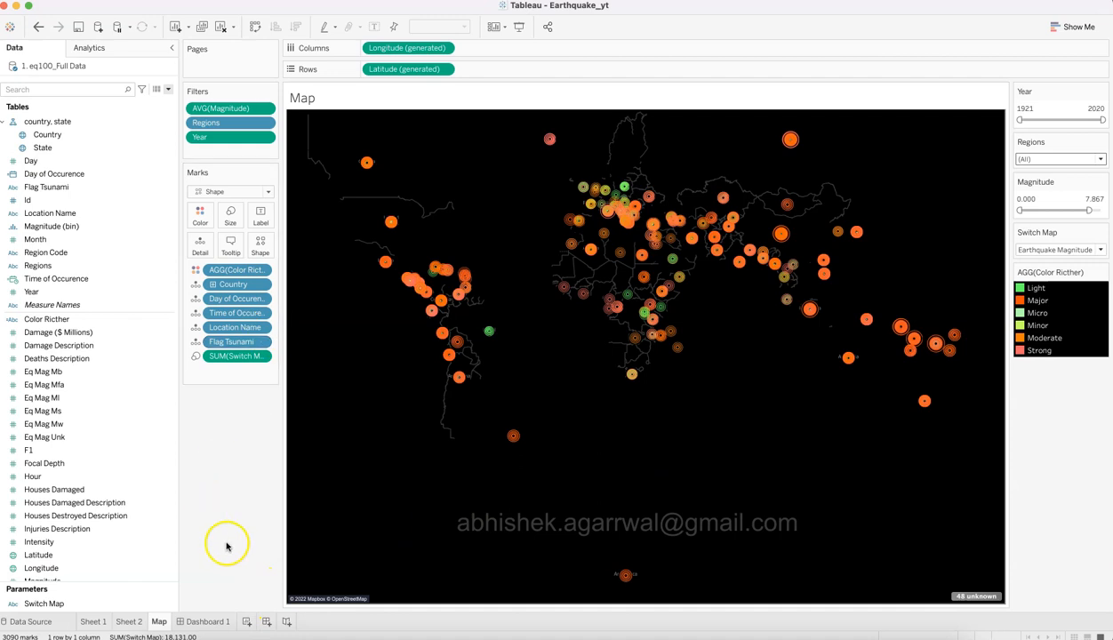
click(208, 622)
click(284, 92)
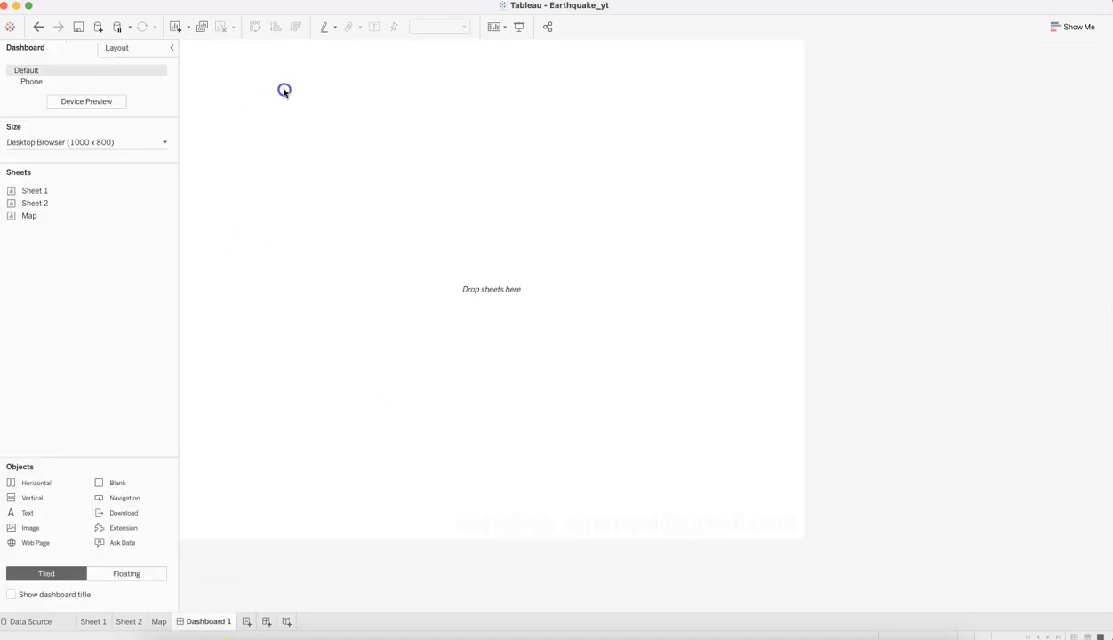
drag(35, 499, 343, 293)
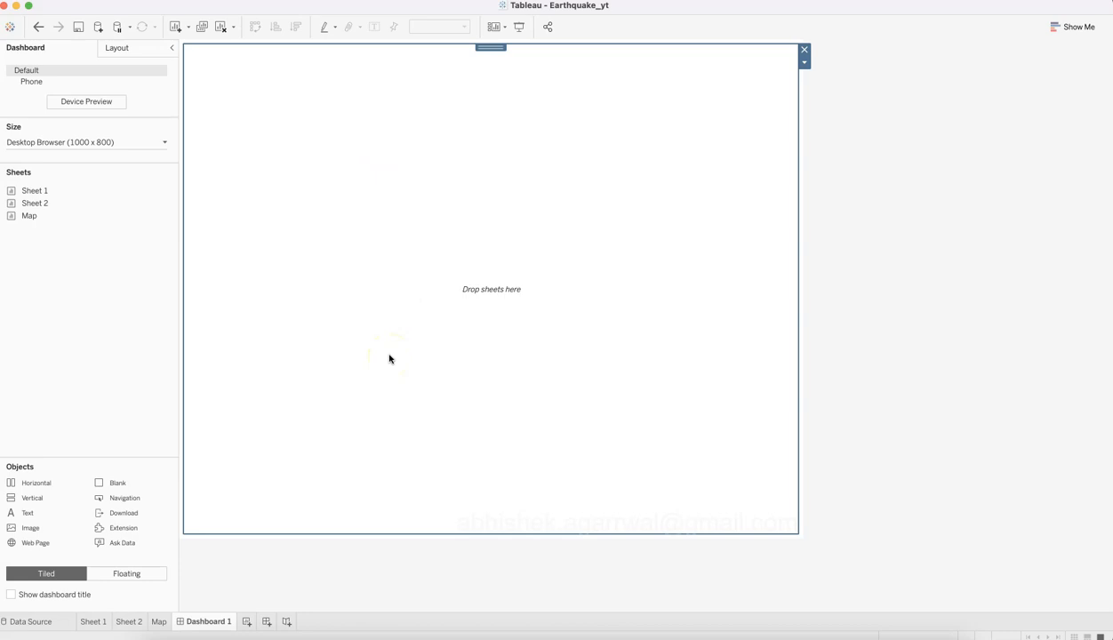
key(super+Tab)
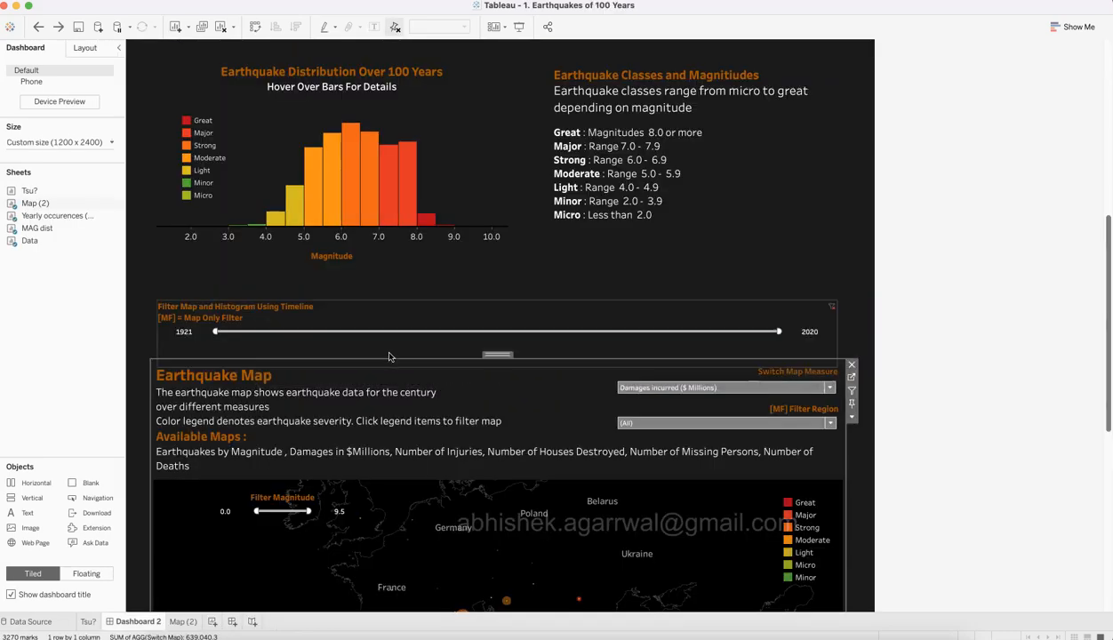
Examine the title block of Dashboard 2 in Earthquakes of 100 Years and its available options.
scroll(433, 360, up, 10)
click(447, 73)
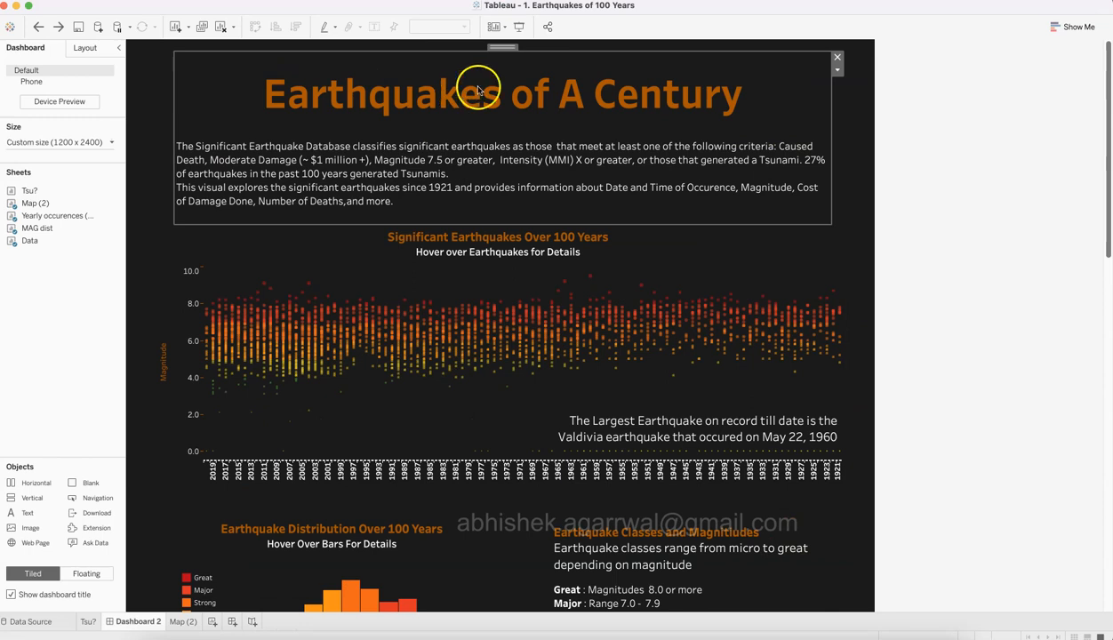
click(837, 69)
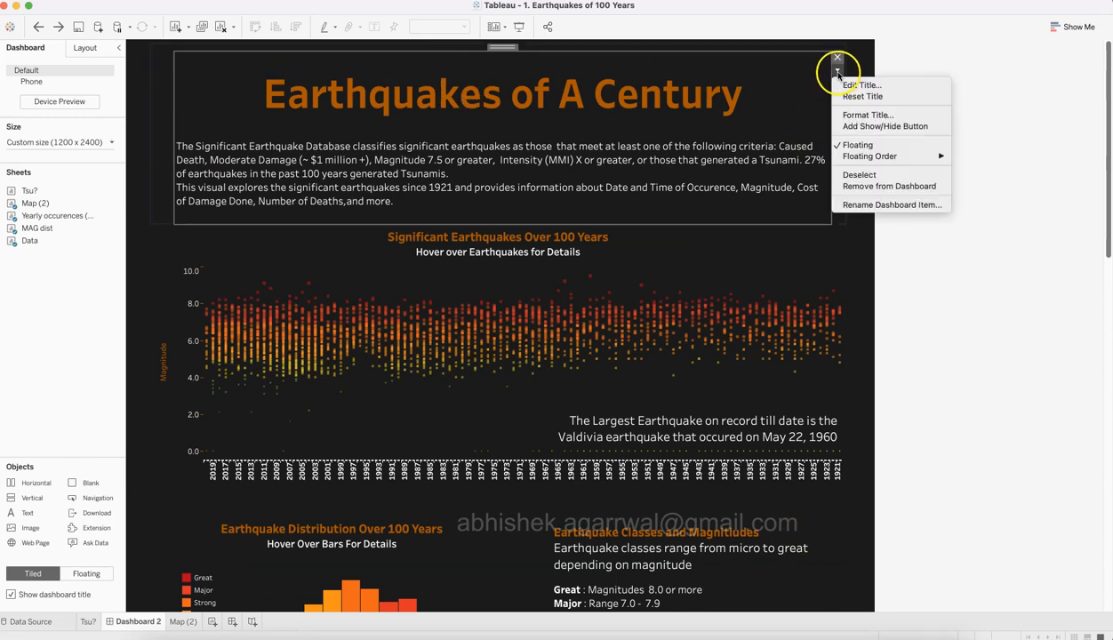
click(952, 286)
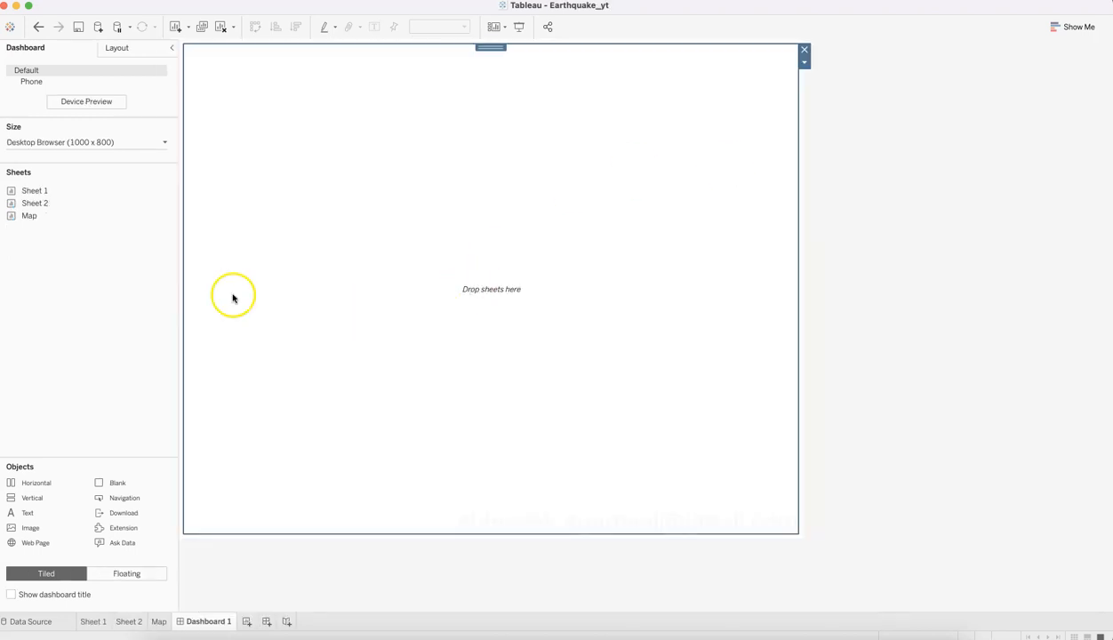
Add a text object to Earthquake_yt's Dashboard 1 with the title "Earthquakes of A Century" copied from the reference dashboard's title.
mouse_move(79, 191)
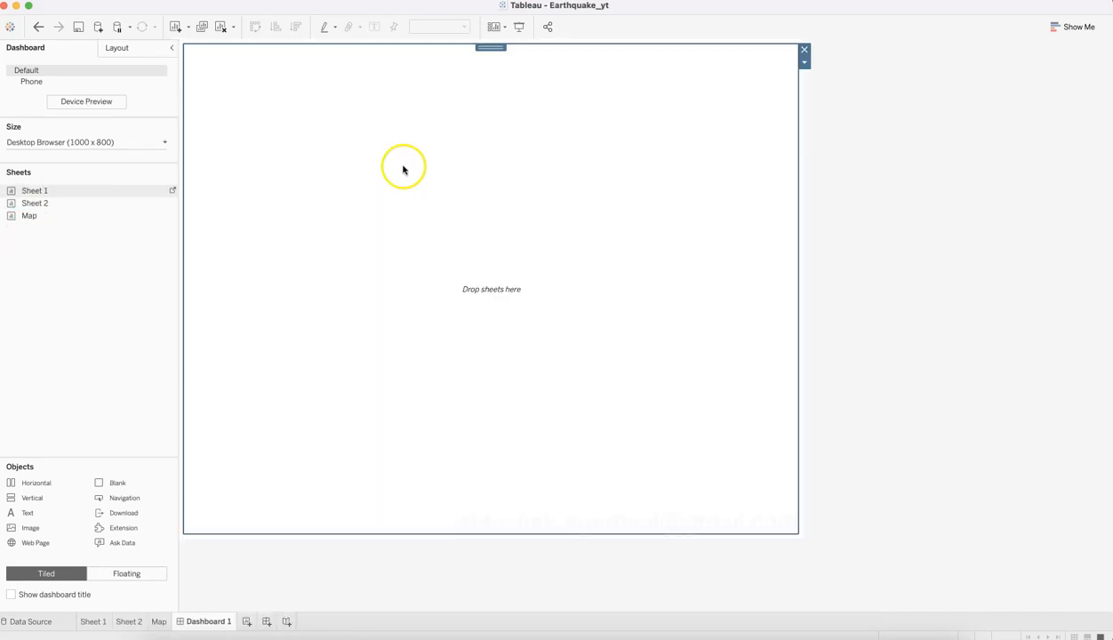
drag(50, 510, 382, 132)
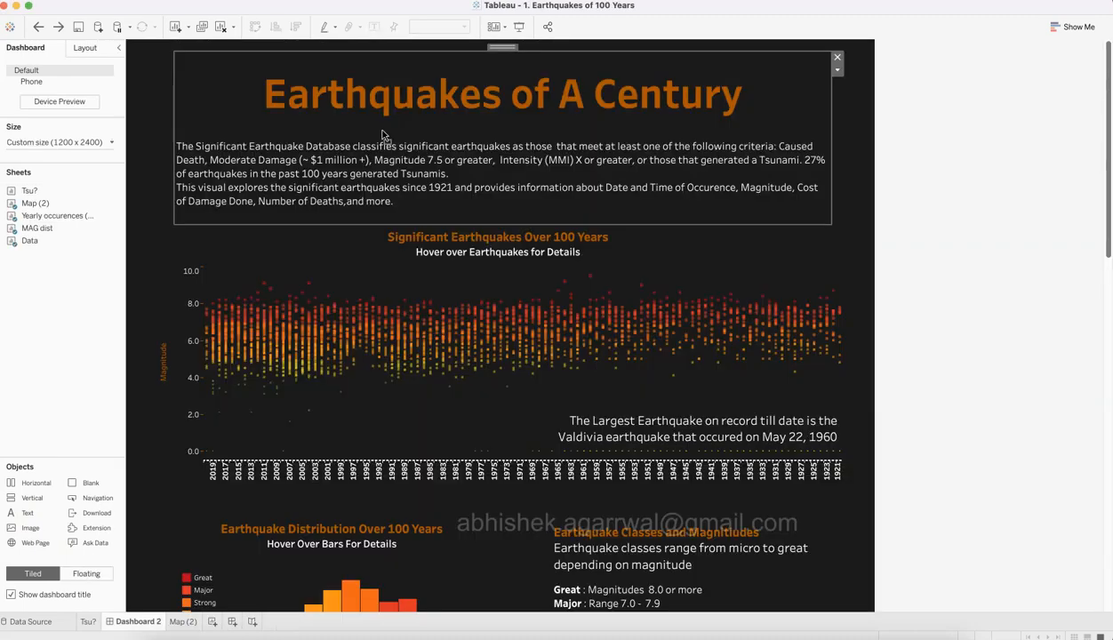
double_click(430, 132)
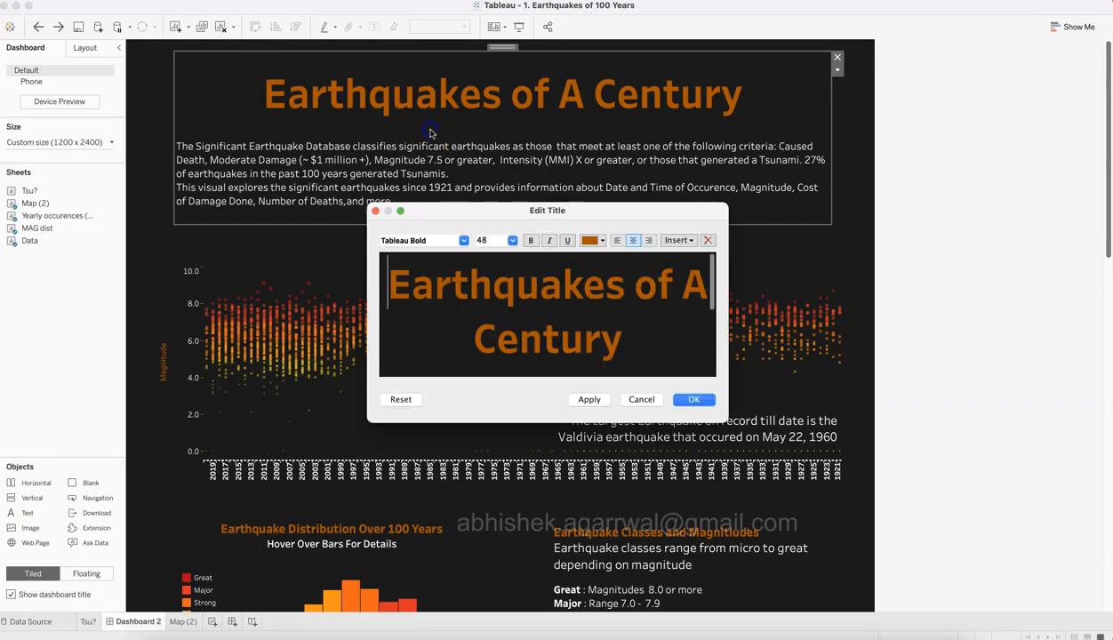
key(super+a)
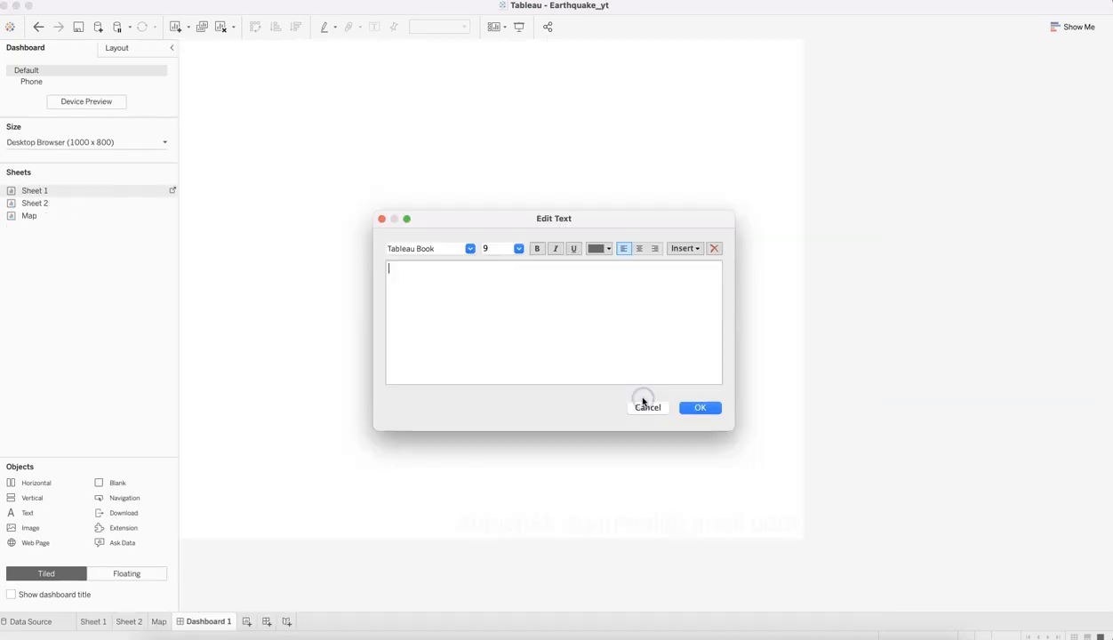
text(Earthquakes of A Century)
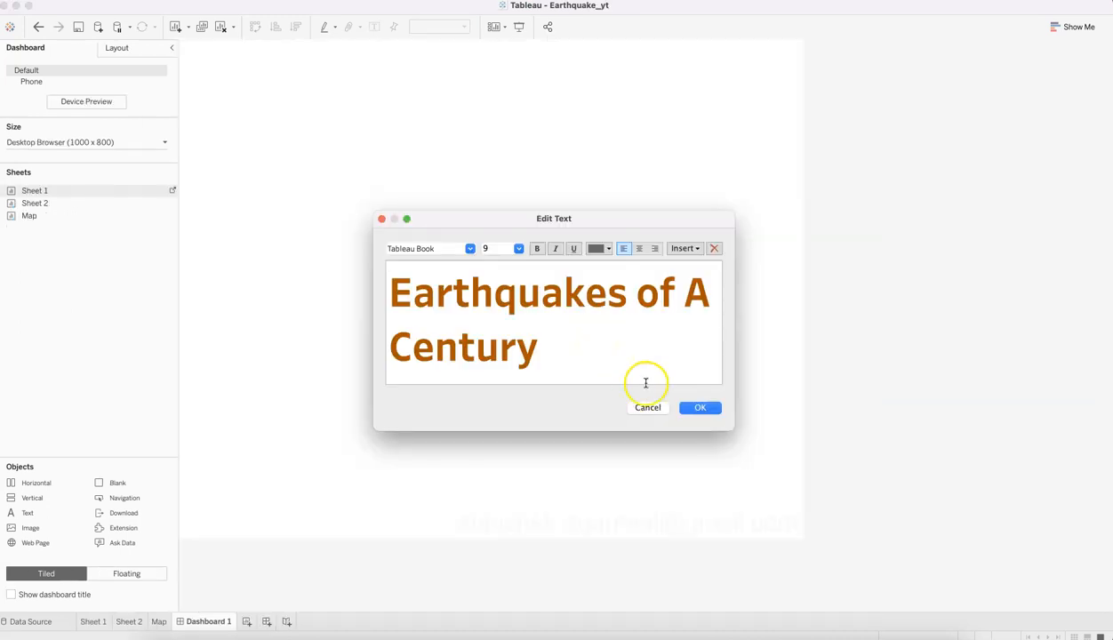
click(701, 408)
Centre the "Earthquakes of A Century" title within its text object.
double_click(519, 104)
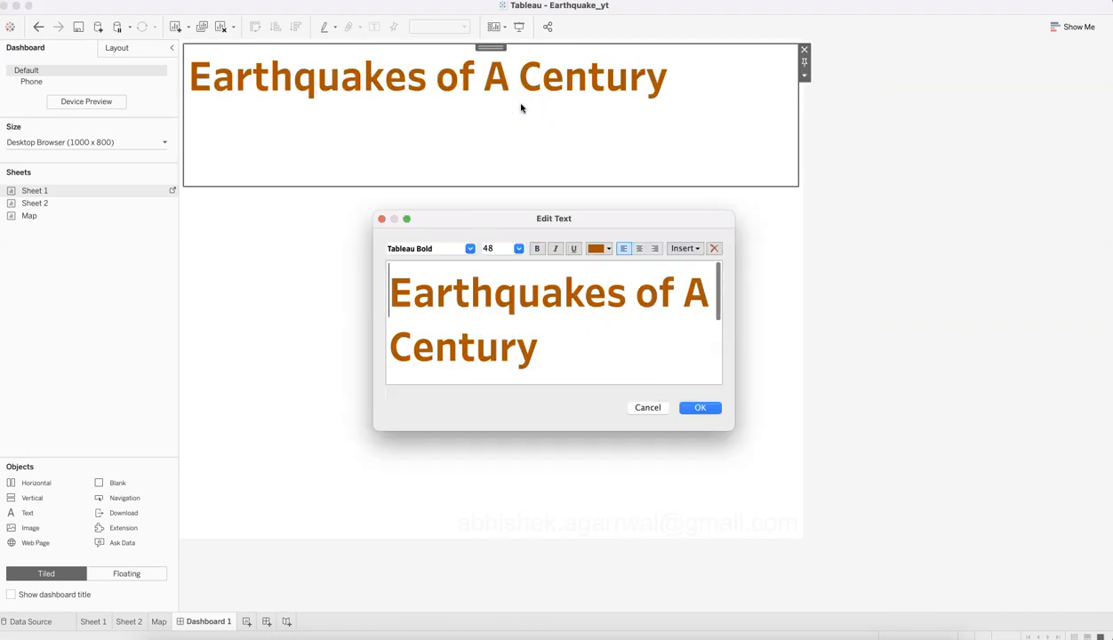
key(Escape)
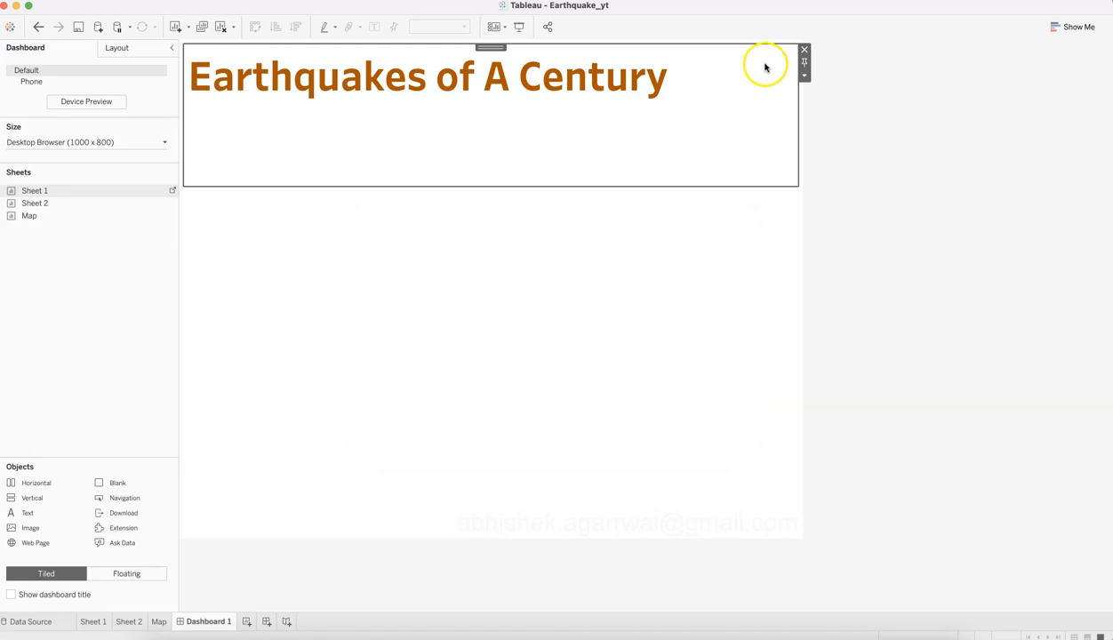
double_click(533, 134)
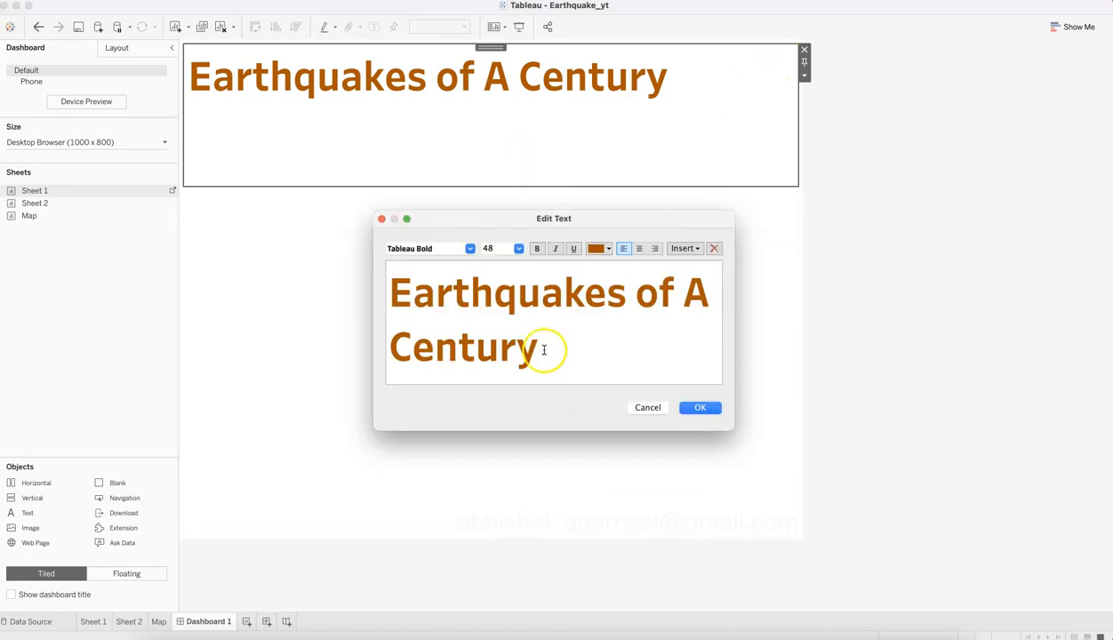
click(392, 292)
drag(392, 291, 529, 332)
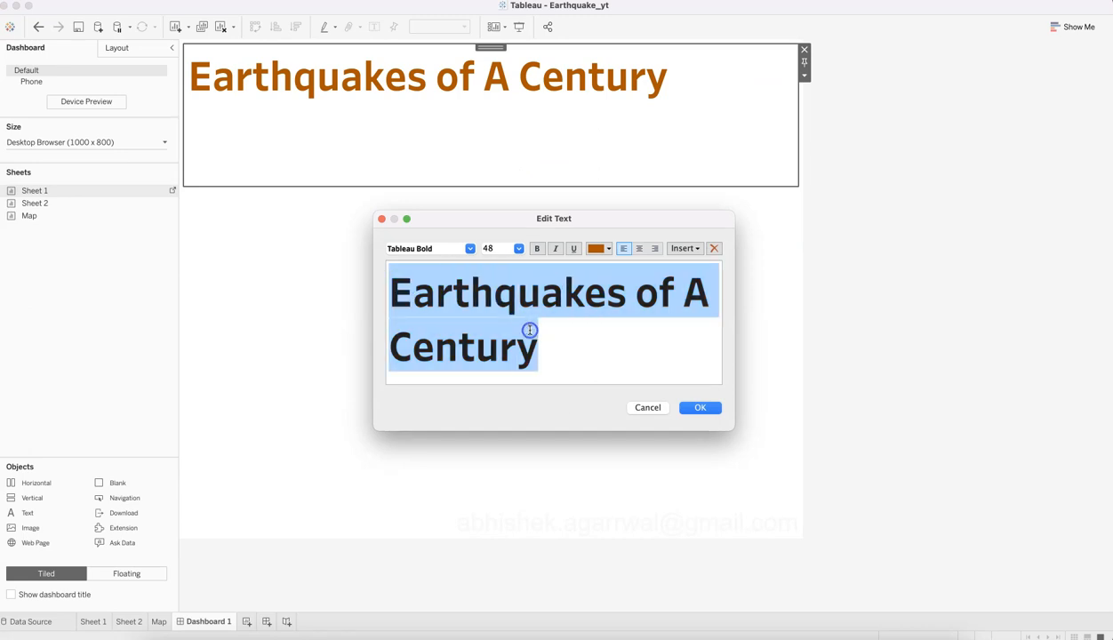
click(637, 249)
click(700, 408)
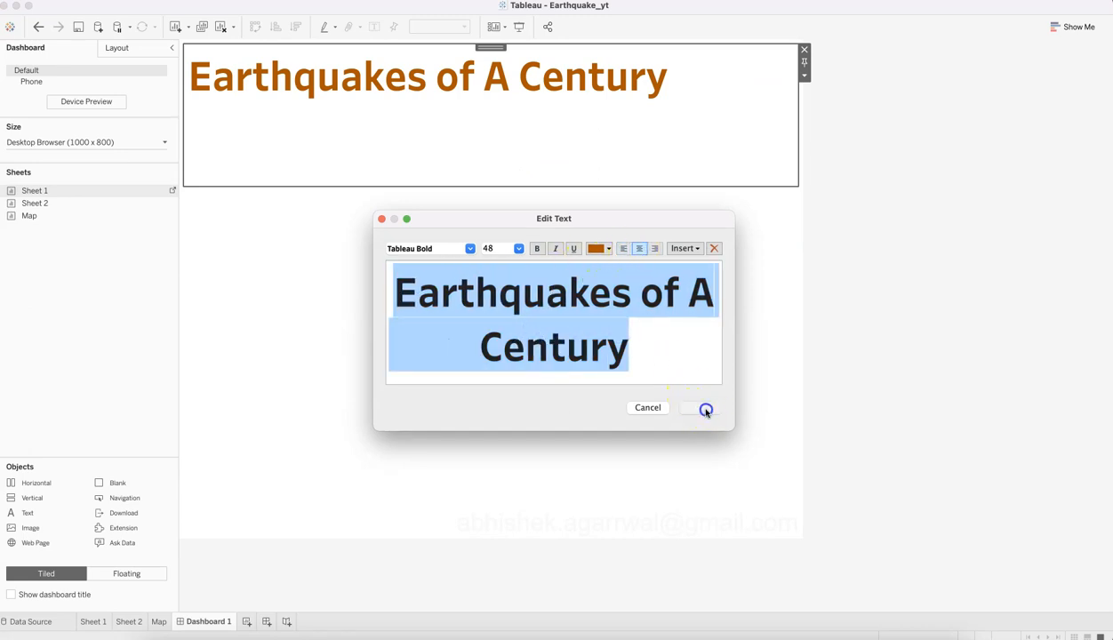
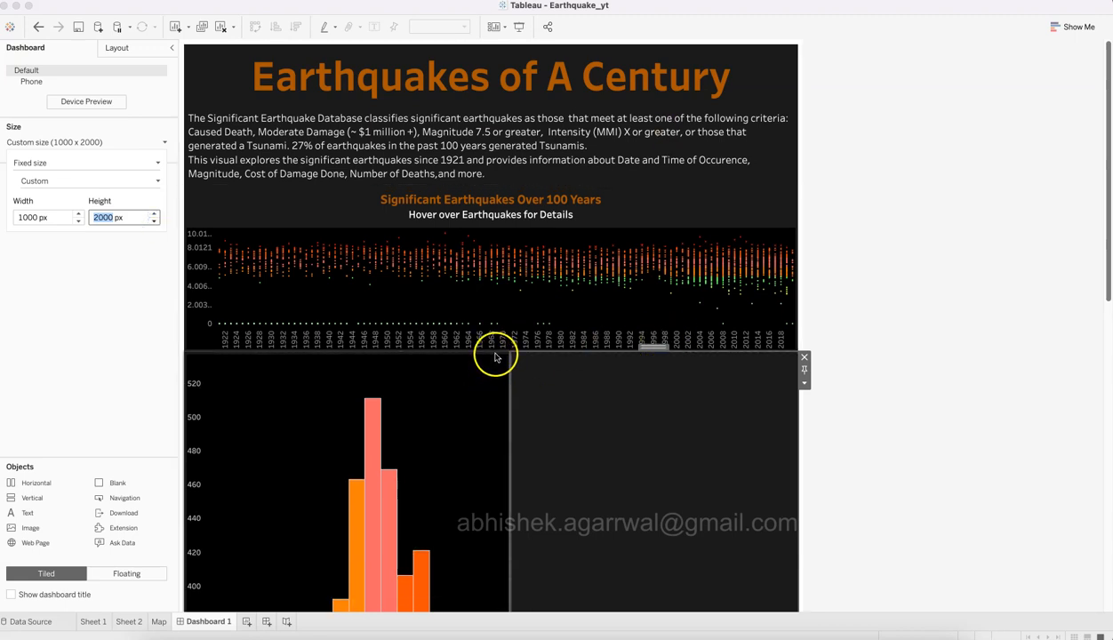
Increase the height of the Significant Earthquakes Over 100 Years chart by lowering its bottom edge.
click(528, 303)
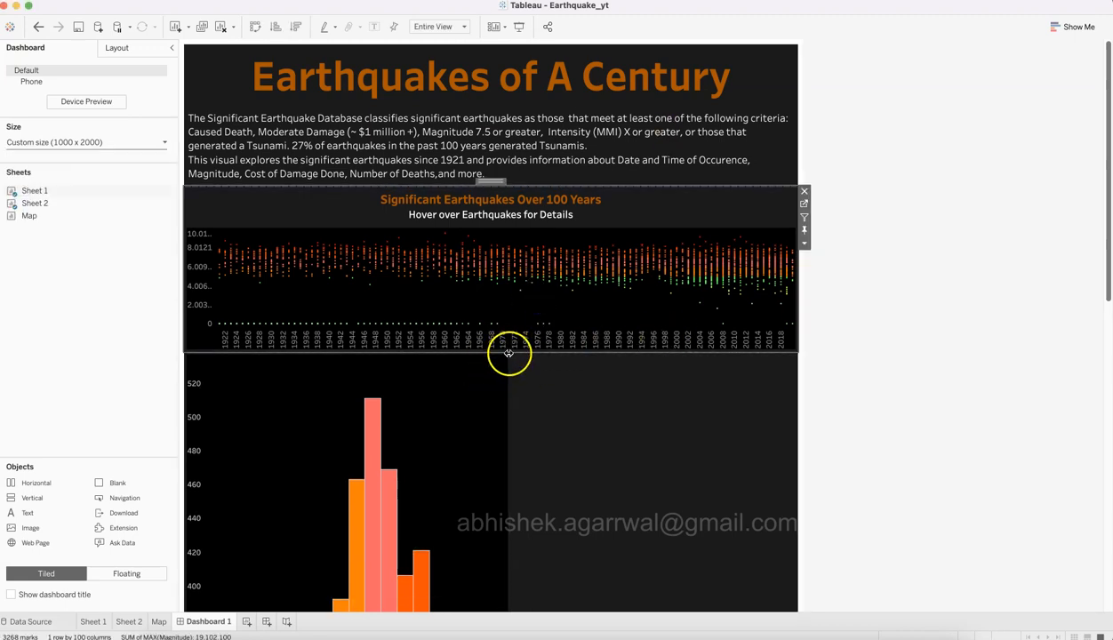
drag(508, 351, 515, 429)
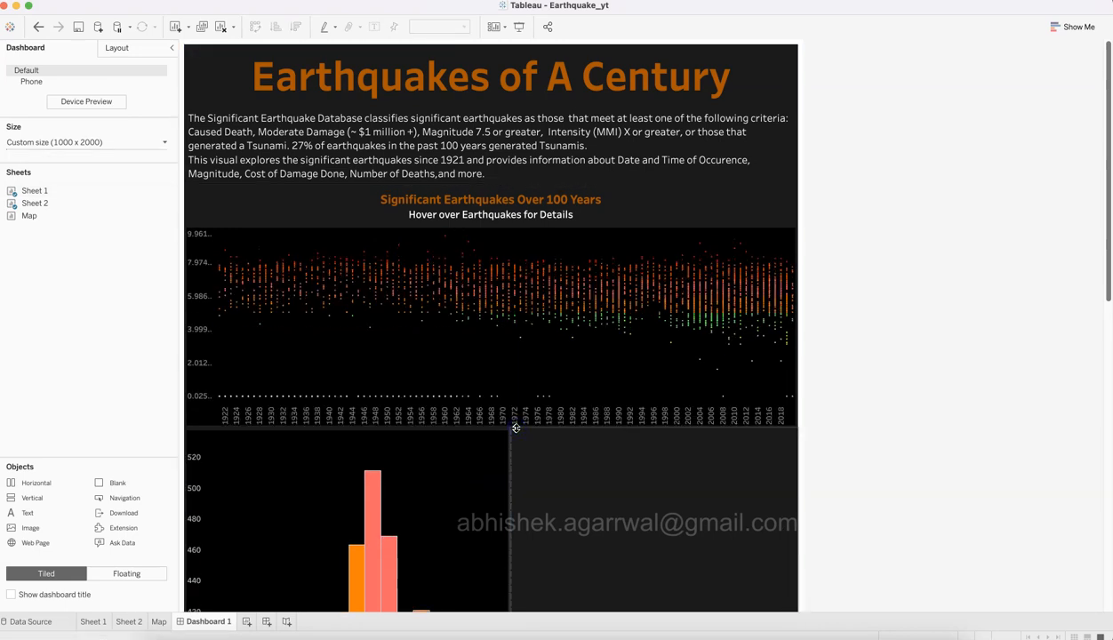
click(869, 367)
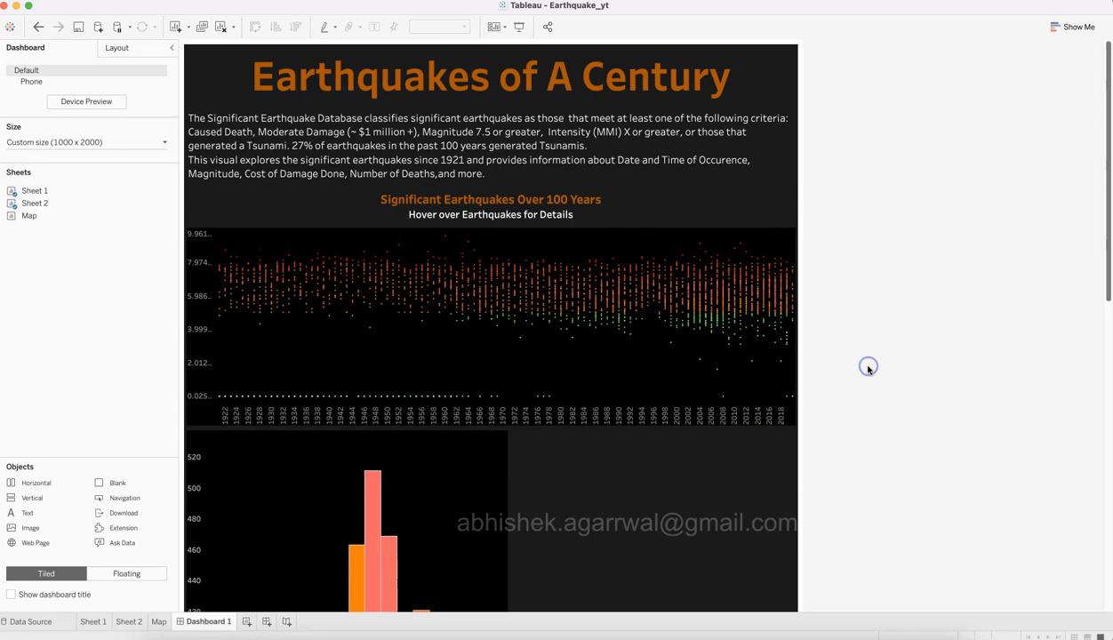
Move the floating Valdivia earthquake note up onto the lower-right part of the Significant Earthquakes Over 100 Years chart.
scroll(869, 367, down, 10)
click(694, 369)
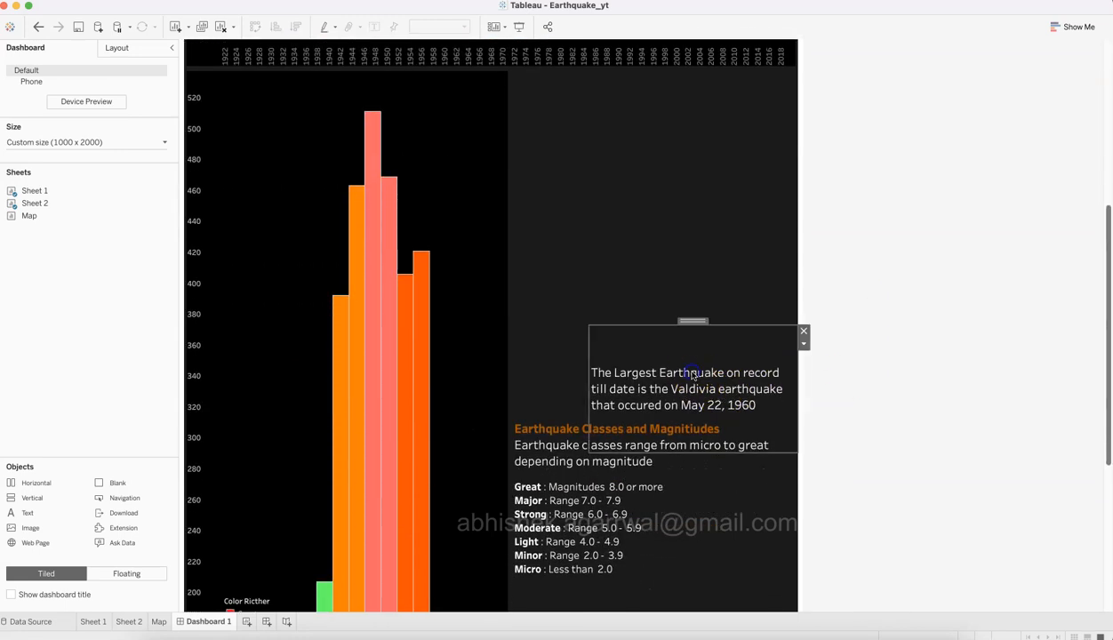
drag(696, 322, 659, 142)
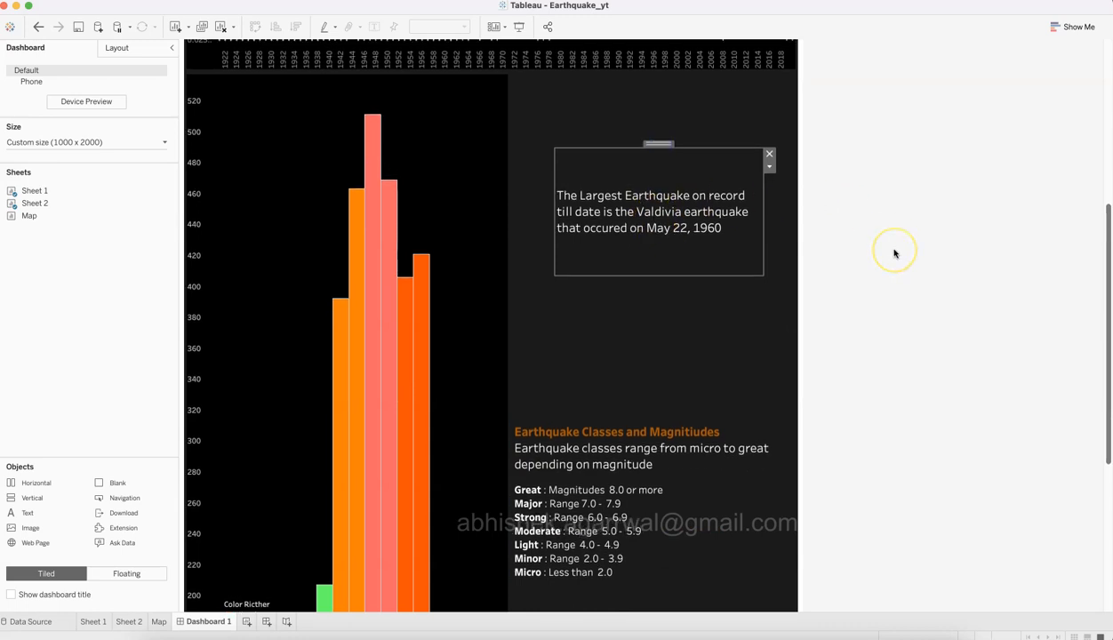
scroll(898, 262, up, 5)
drag(656, 394, 669, 202)
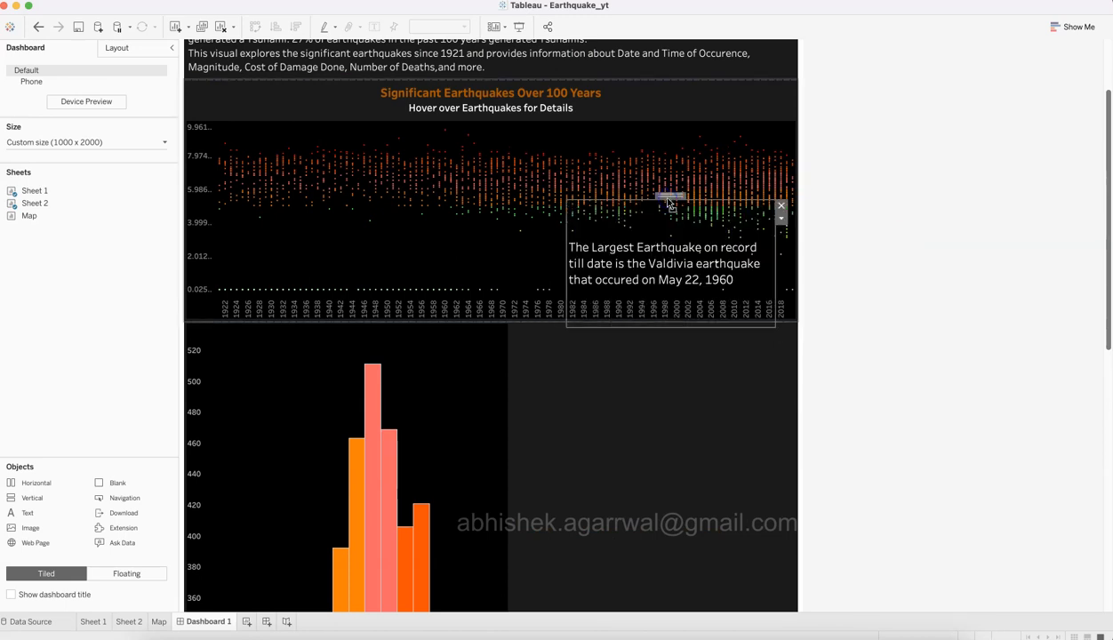
click(880, 321)
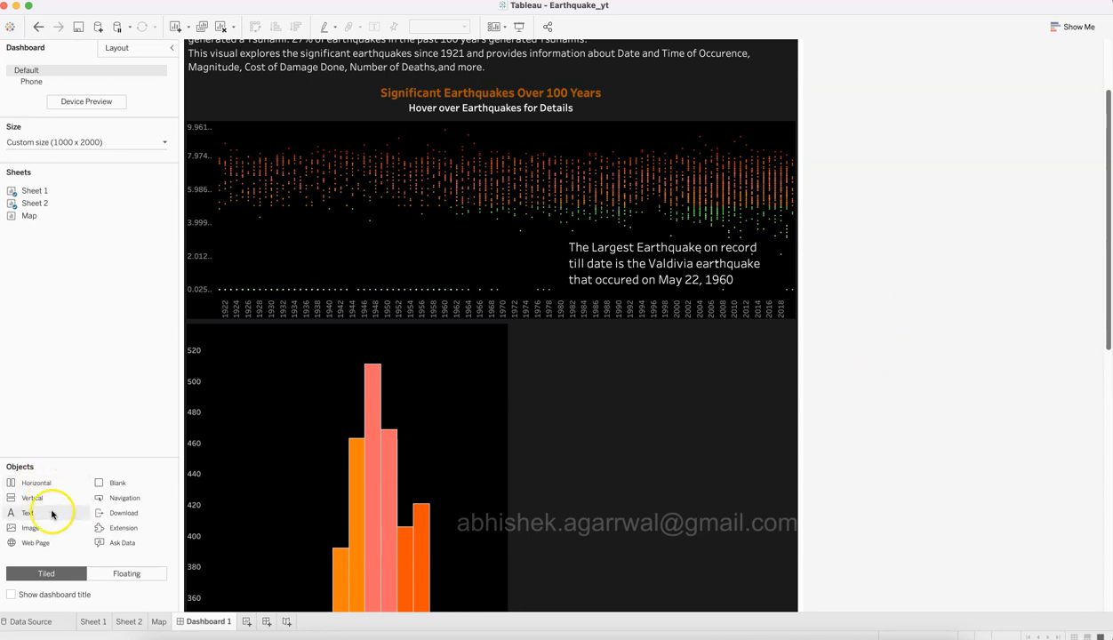
Place the Map sheet across the bottom of Dashboard 1, below the magnitude histogram and the earthquake classes text.
scroll(967, 340, down, 5)
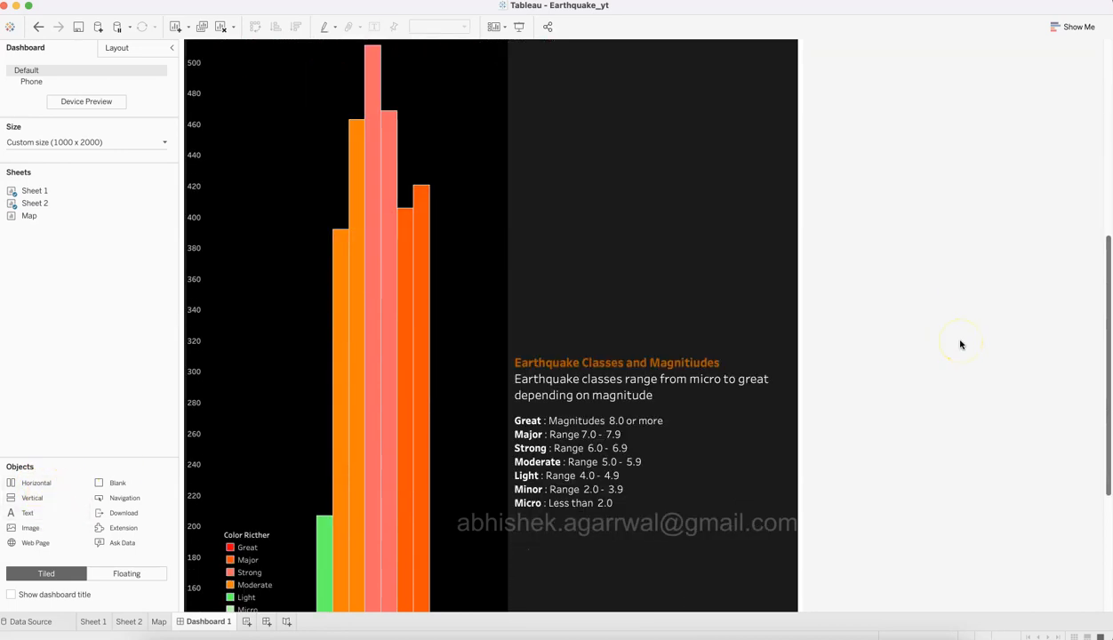
scroll(960, 345, down, 4)
click(454, 203)
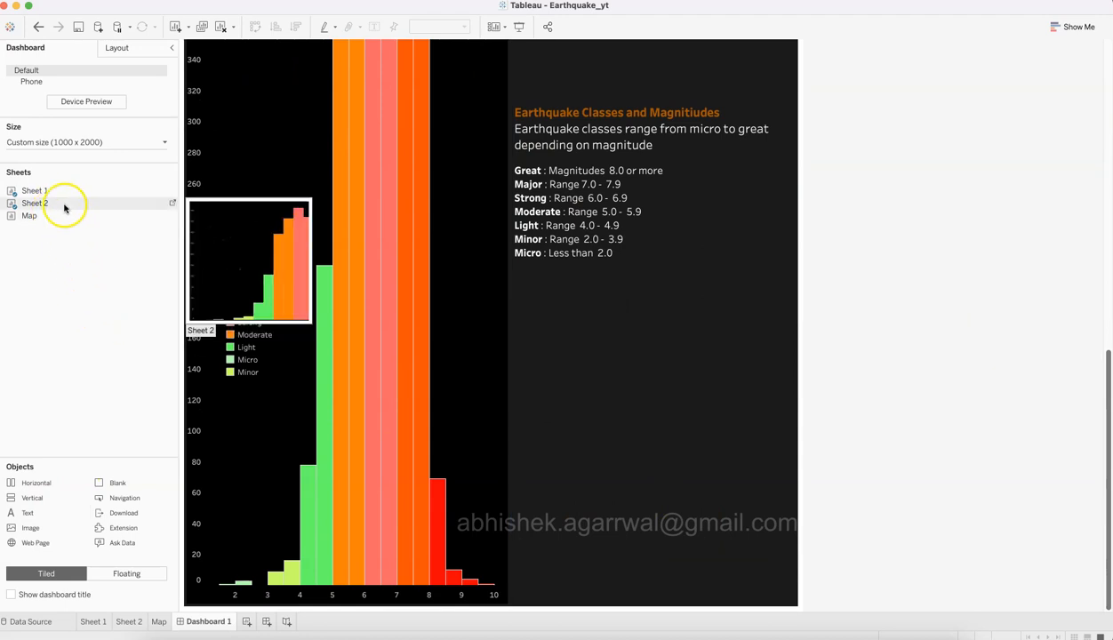
drag(80, 216, 379, 612)
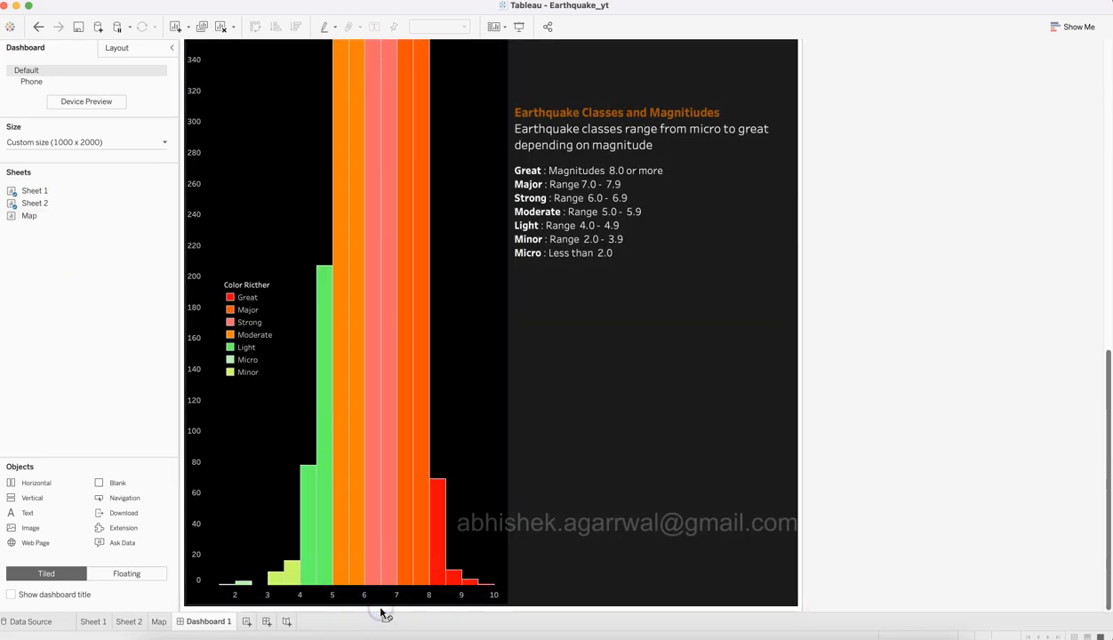
mouse_move(67, 218)
drag(64, 222, 375, 549)
mouse_move(384, 614)
mouse_down()
mouse_move(390, 636)
mouse_move(392, 613)
mouse_up()
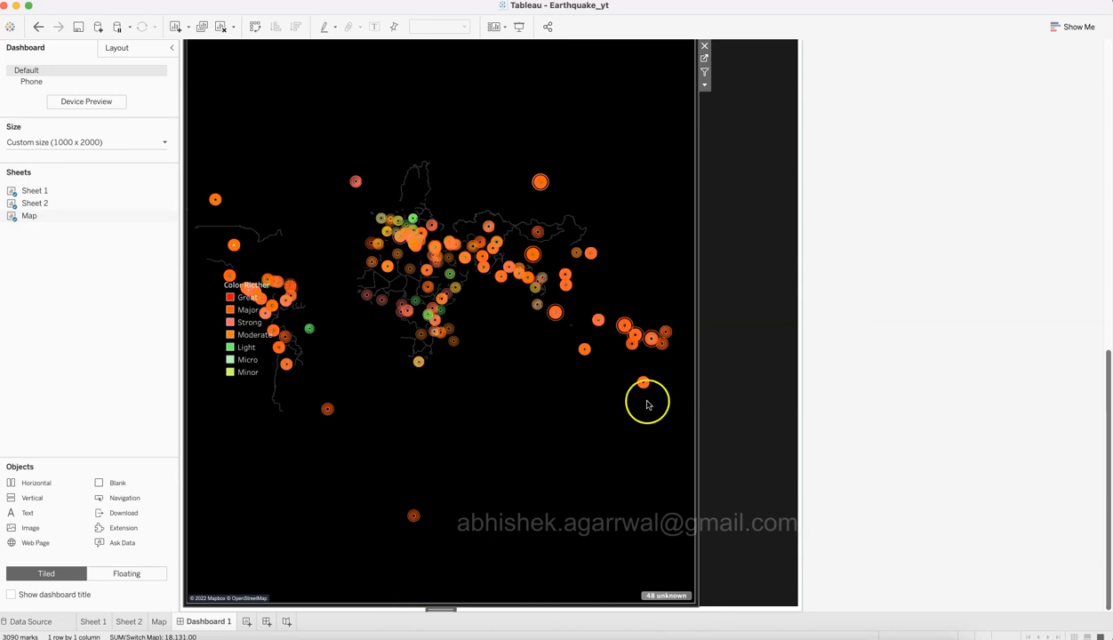
Inspect the filter and parameter controls added with the map, and select the Year filter.
scroll(941, 320, up, 10)
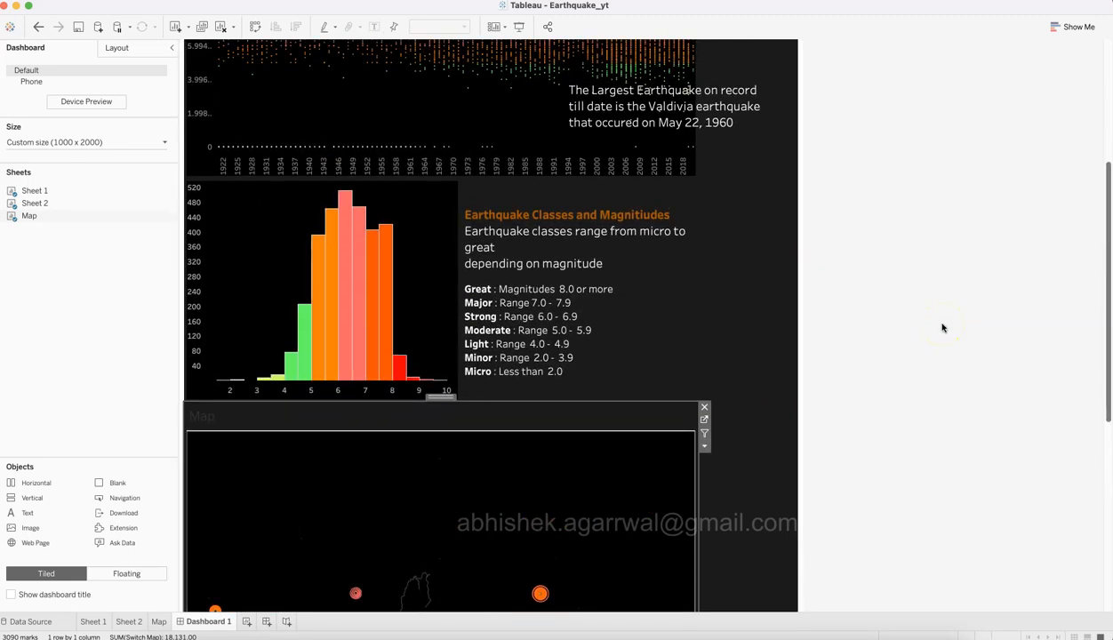
scroll(943, 328, up, 10)
click(757, 55)
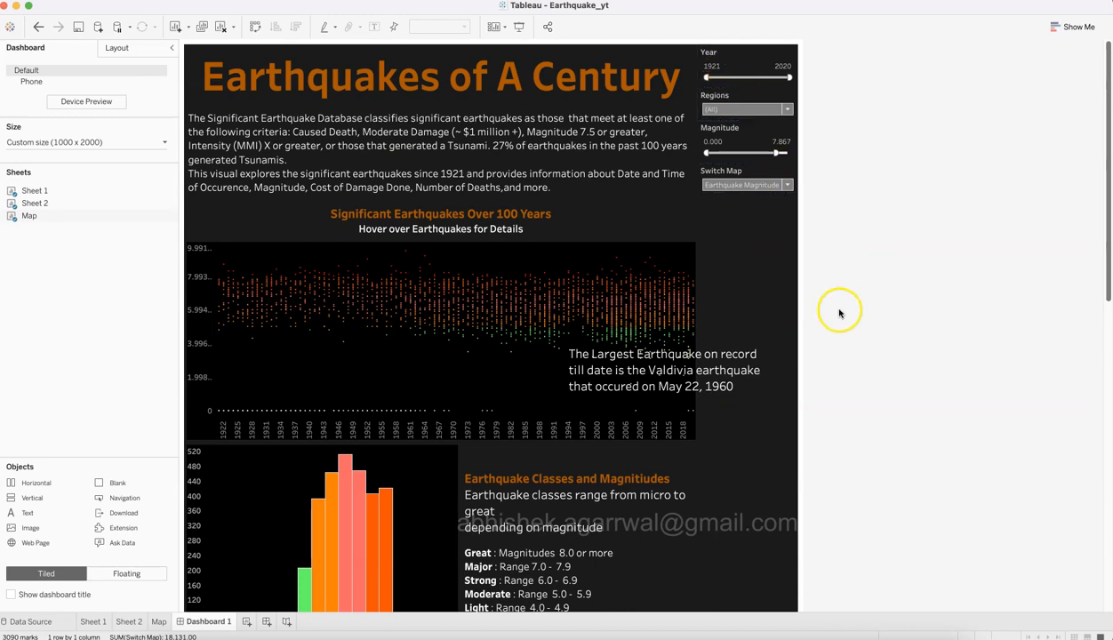
click(739, 65)
click(740, 55)
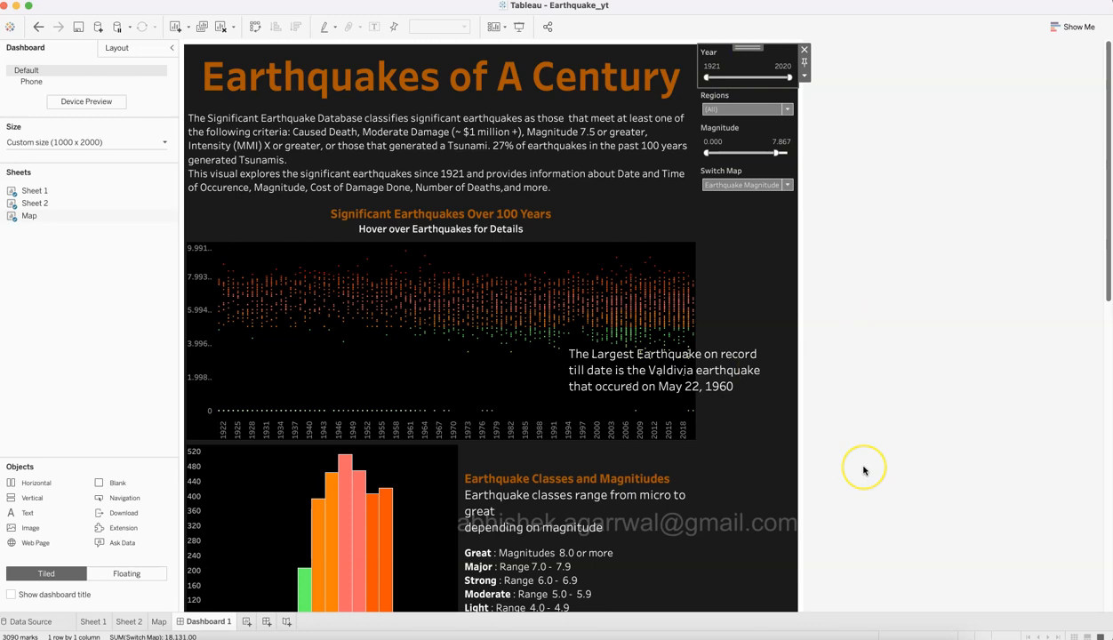
Reduce the height of the histogram and earthquake classes row by raising the upper edge of the map.
scroll(864, 467, down, 5)
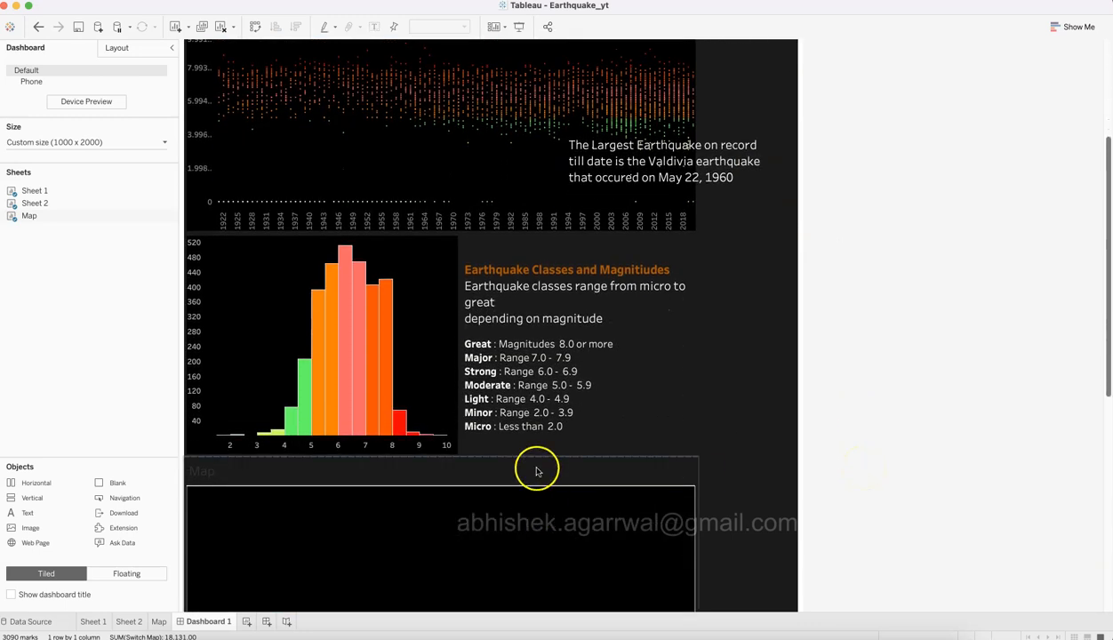
drag(533, 454, 553, 408)
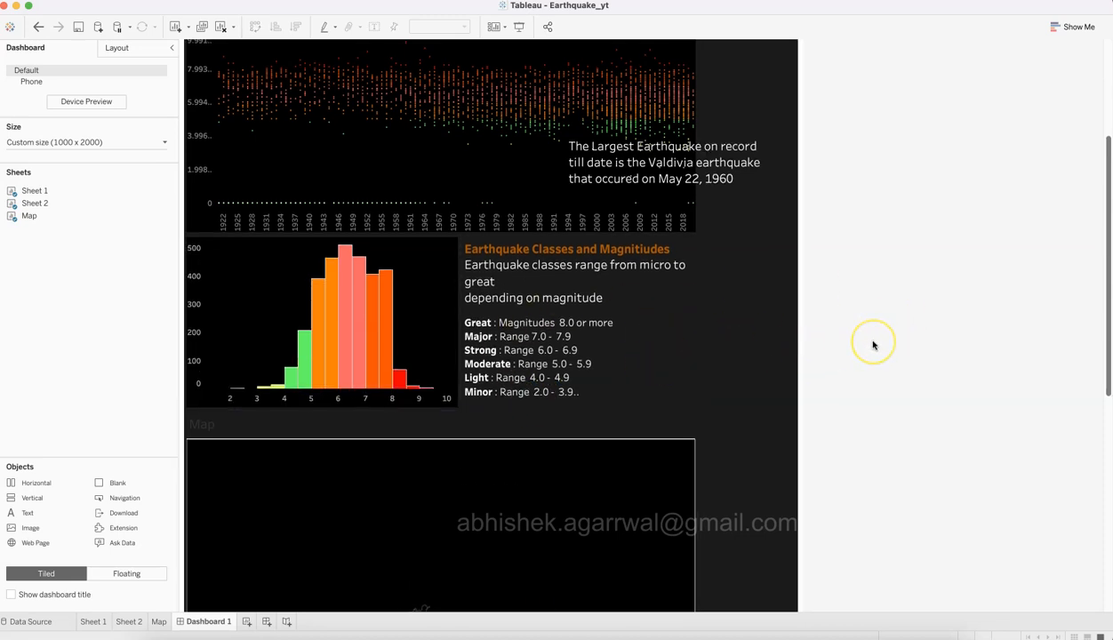
scroll(873, 345, up, 1)
scroll(873, 345, down, 5)
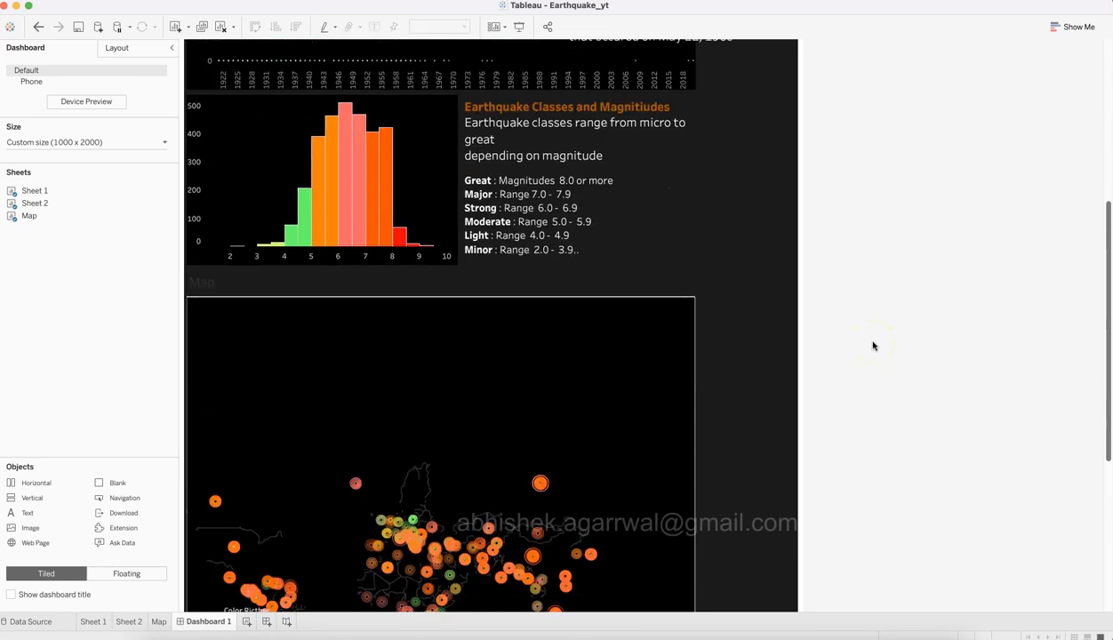
Select the Year filter and review its available options without changing any.
scroll(937, 328, up, 8)
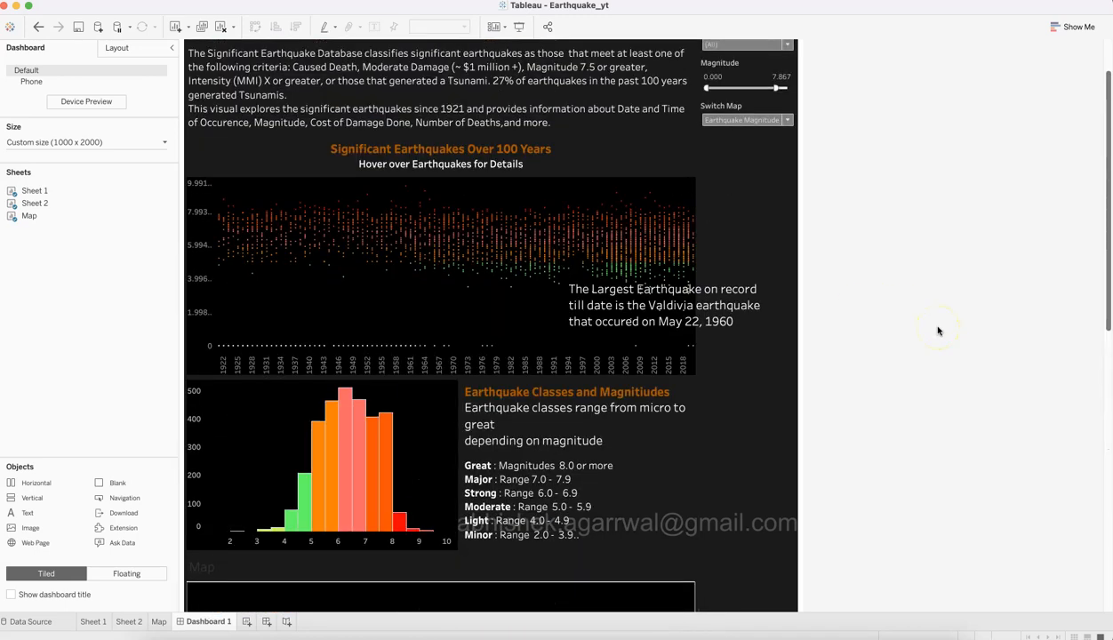
scroll(937, 331, up, 2)
click(748, 62)
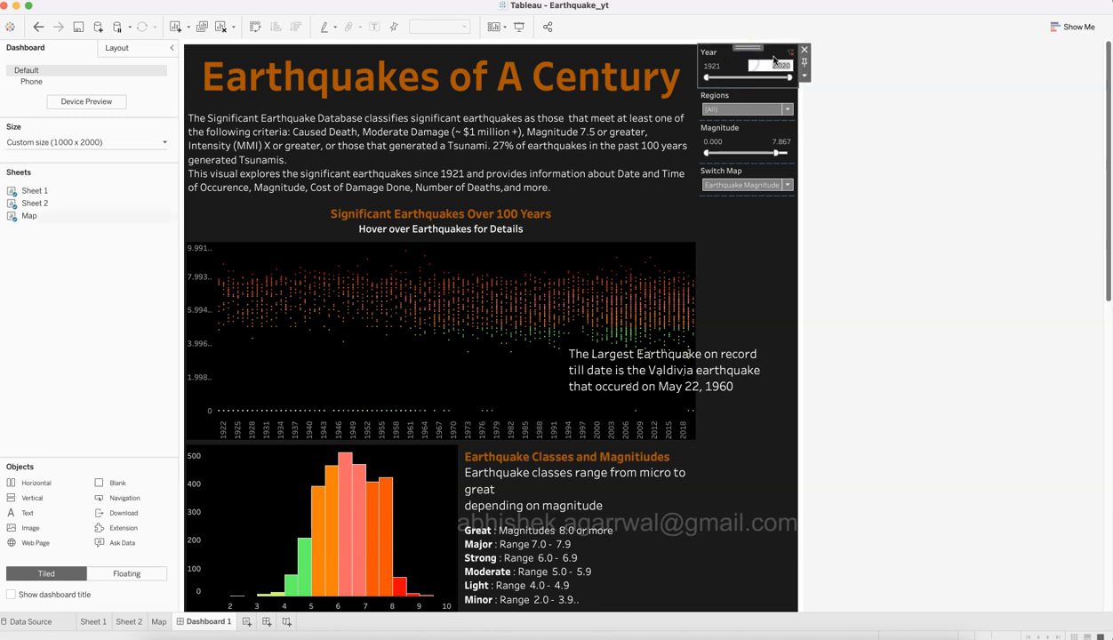
click(804, 75)
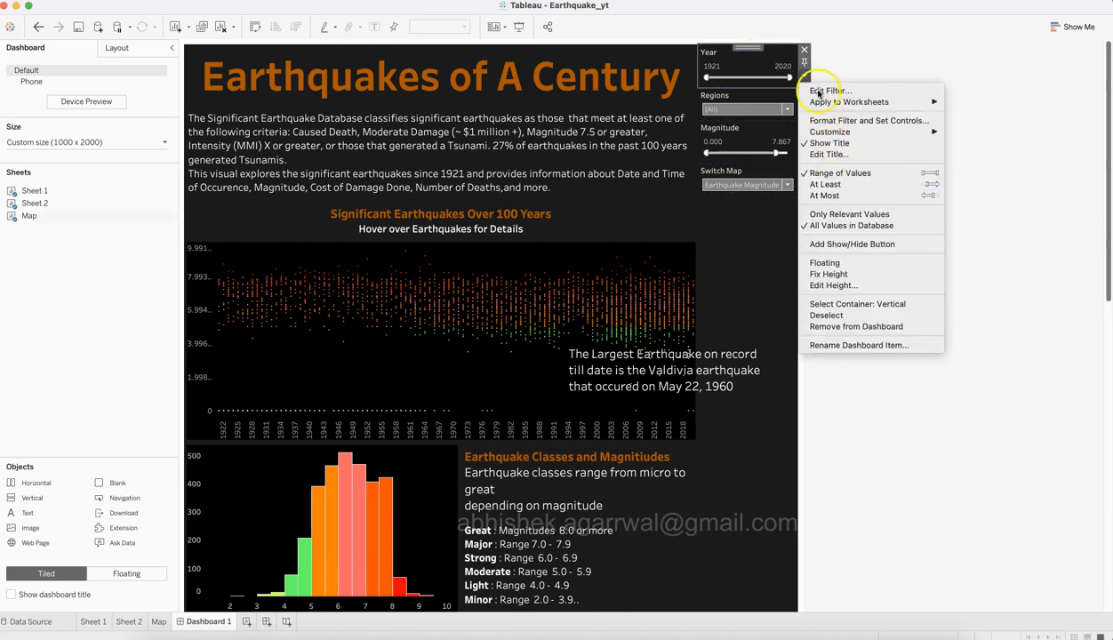
click(882, 64)
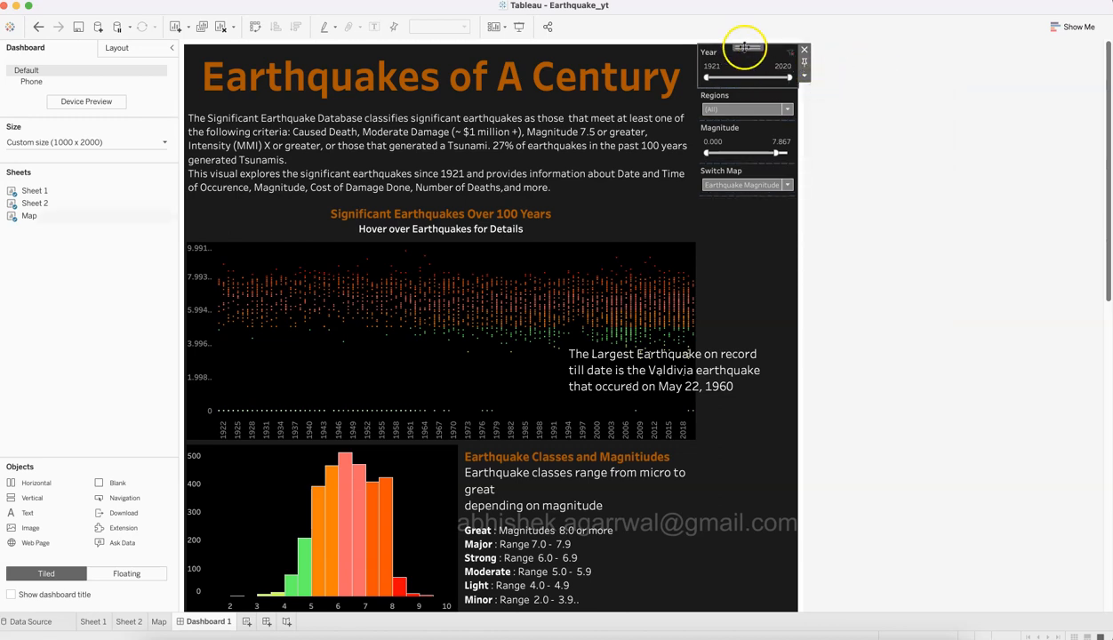
Move the Year filter from the control column into the main area, between the histogram row and the Map sheet.
drag(573, 378, 503, 622)
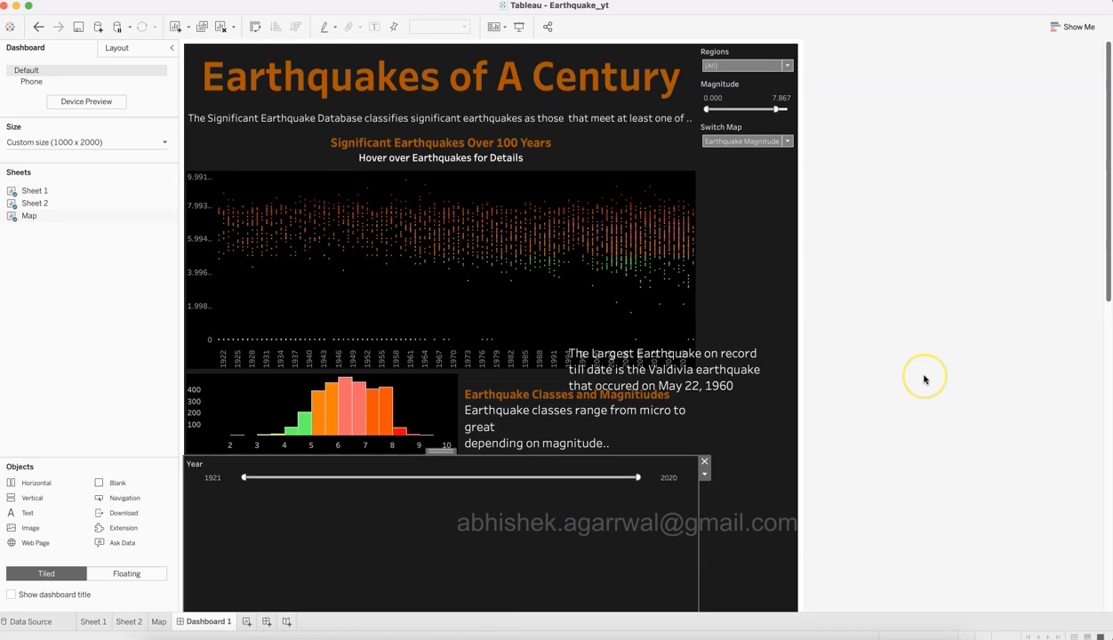
scroll(924, 380, down, 3)
scroll(924, 379, down, 5)
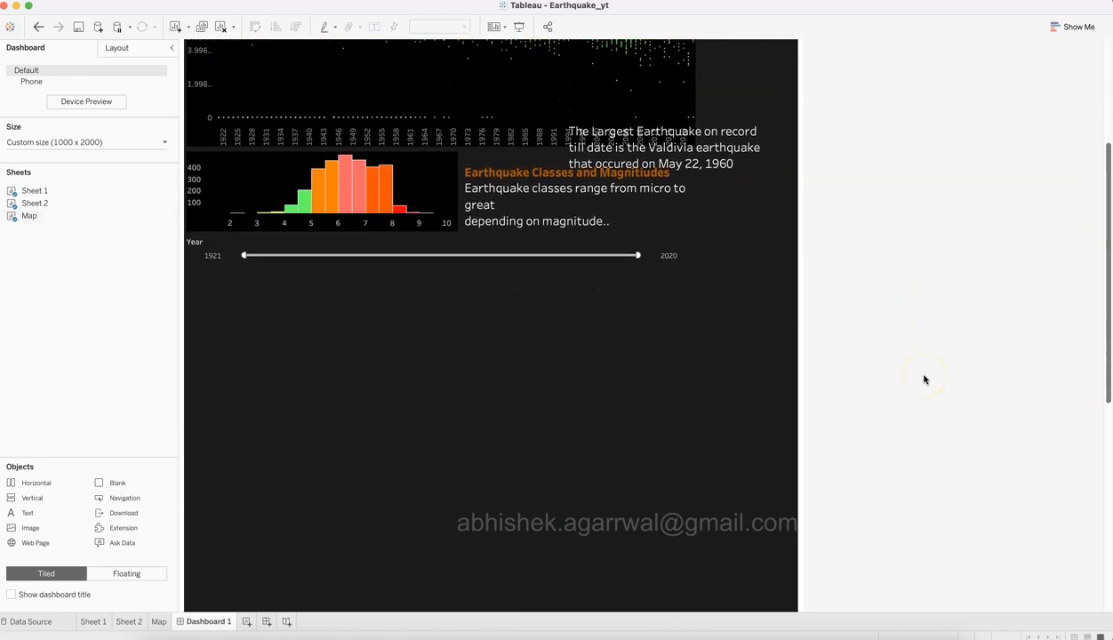
scroll(924, 380, down, 2)
Shrink the Year filter to a thin strip by raising the boundary it shares with the map.
click(576, 445)
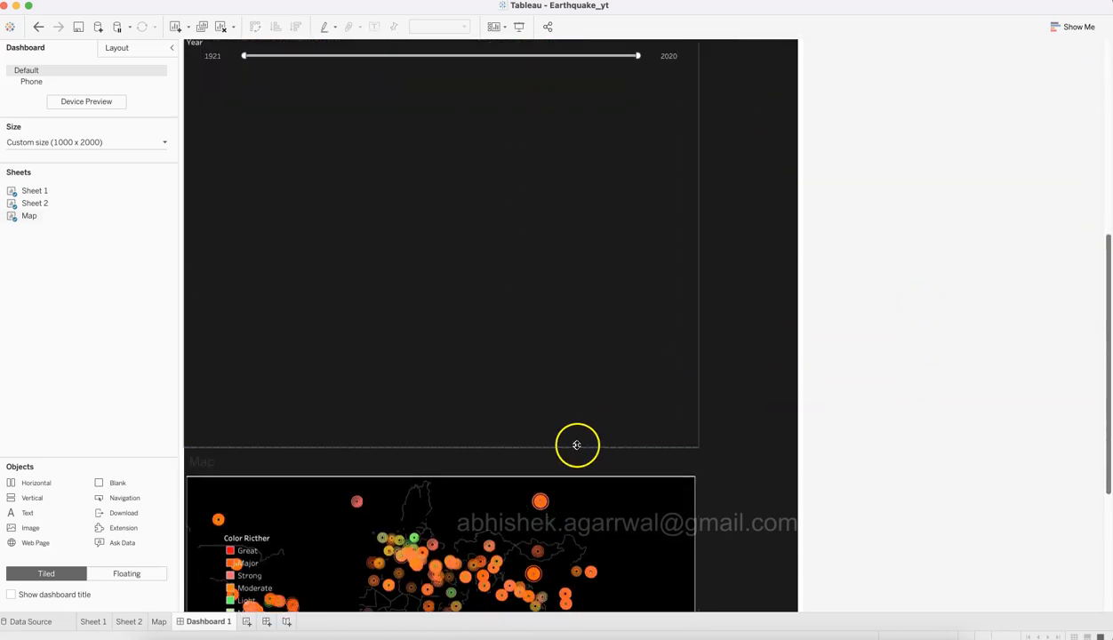
drag(577, 448, 539, 87)
click(510, 209)
scroll(918, 236, up, 10)
click(480, 348)
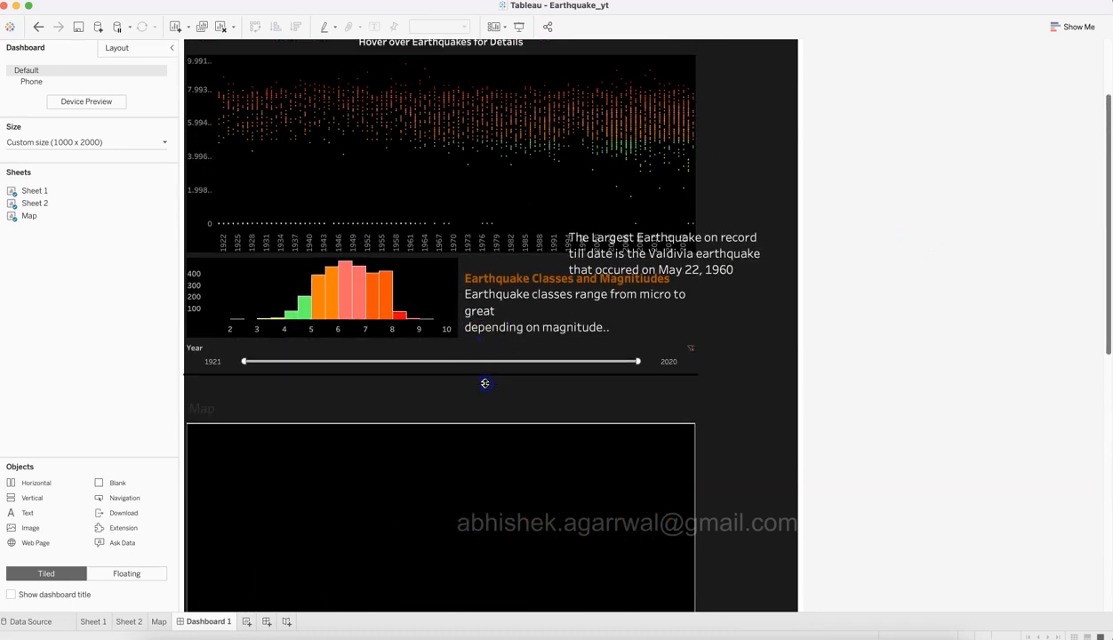
drag(484, 384, 485, 384)
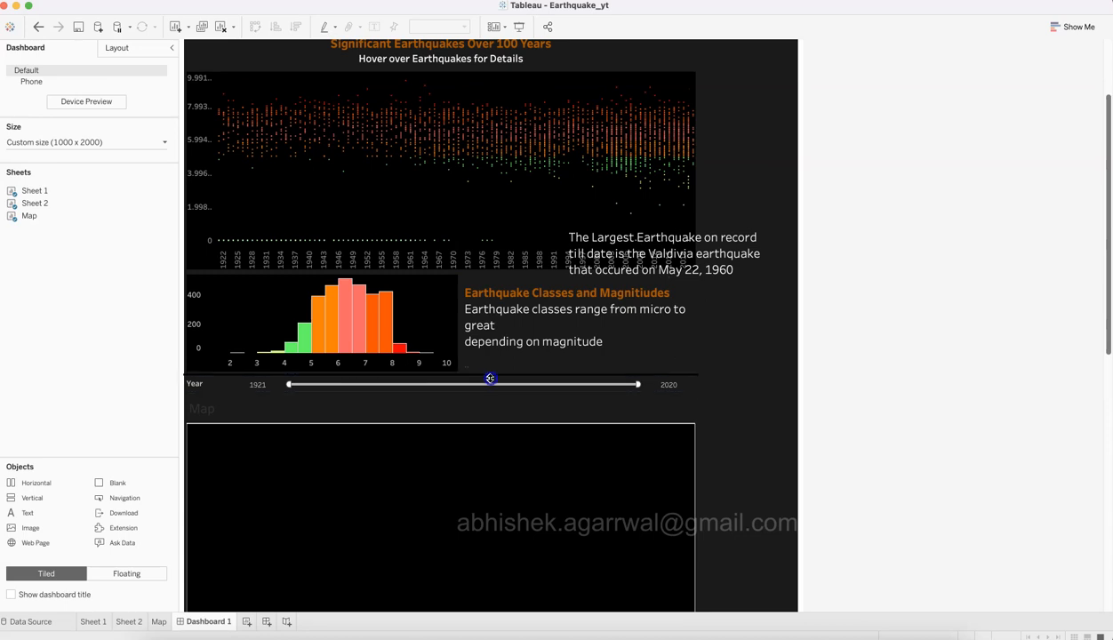
Enlarge the histogram and earthquake classes row by lowering the Year filter's upper edge, and adjust the boundary between the Year filter and the map.
drag(492, 395, 494, 456)
click(507, 383)
drag(509, 374, 531, 482)
click(524, 468)
drag(549, 434, 554, 513)
click(551, 489)
drag(564, 462, 582, 522)
click(565, 524)
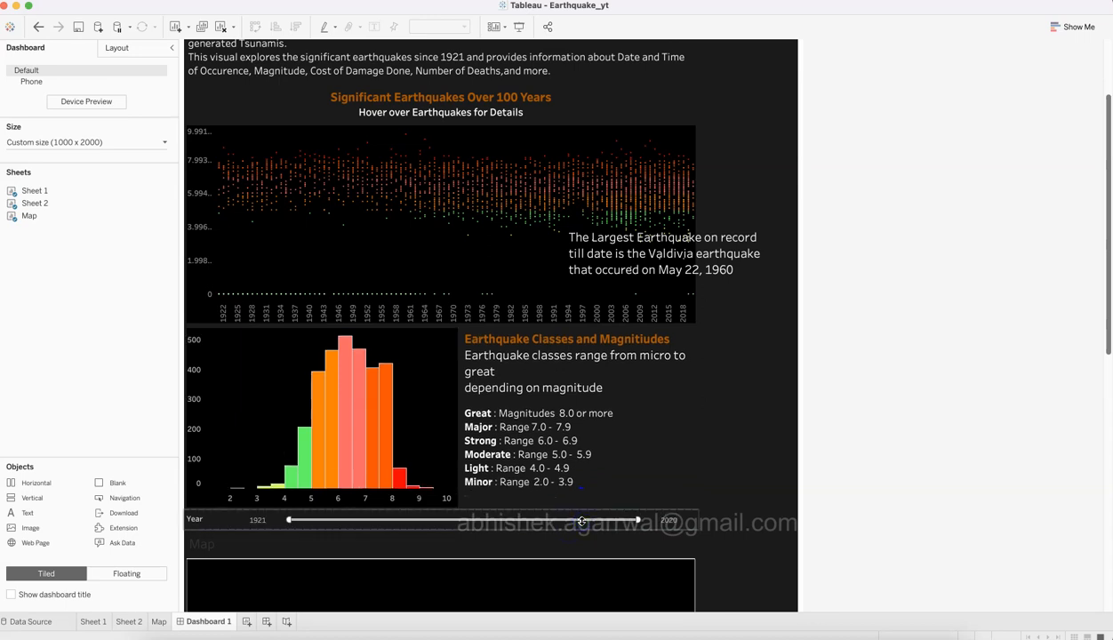
click(513, 508)
click(520, 539)
drag(522, 530, 522, 558)
click(527, 509)
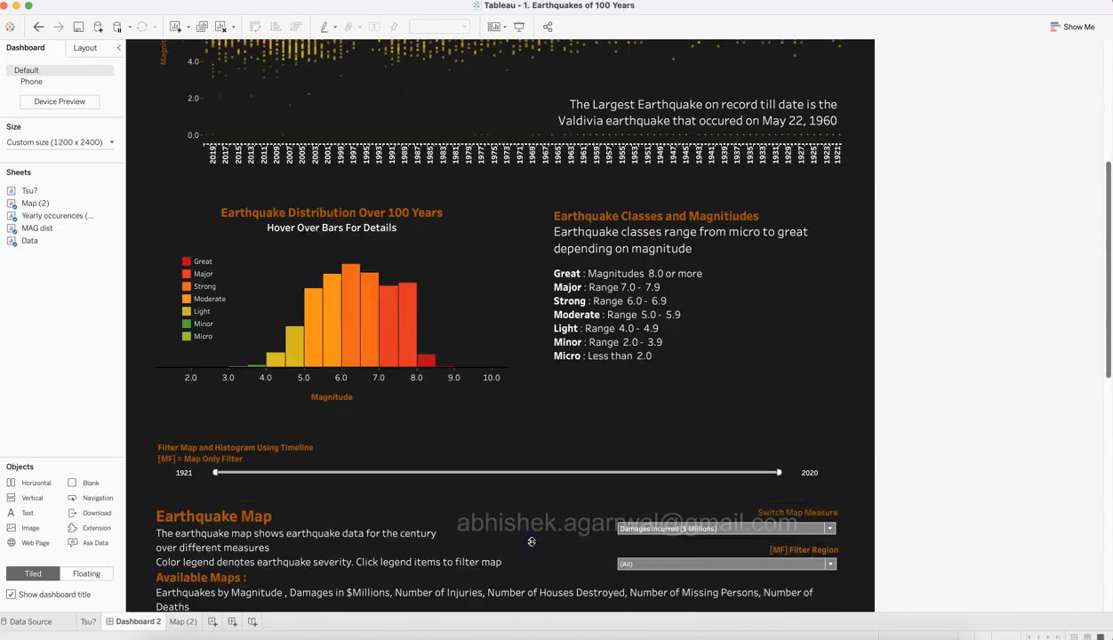
Examine the timeline filter and its placement above the Earthquake Map section in the Earthquakes of 100 Years dashboard.
click(566, 388)
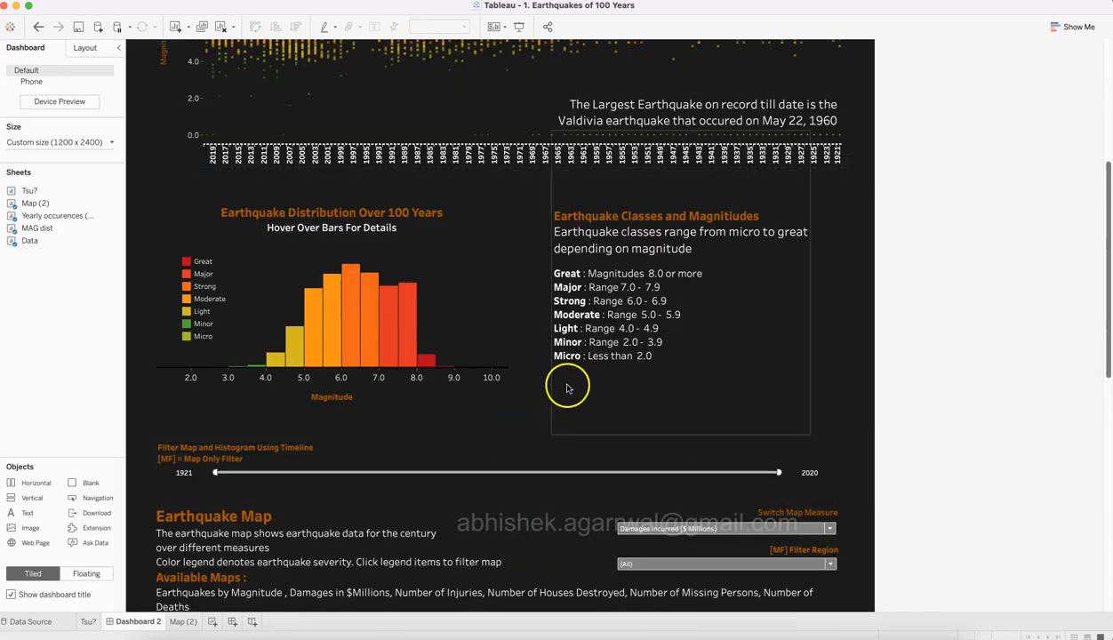
click(534, 446)
click(533, 450)
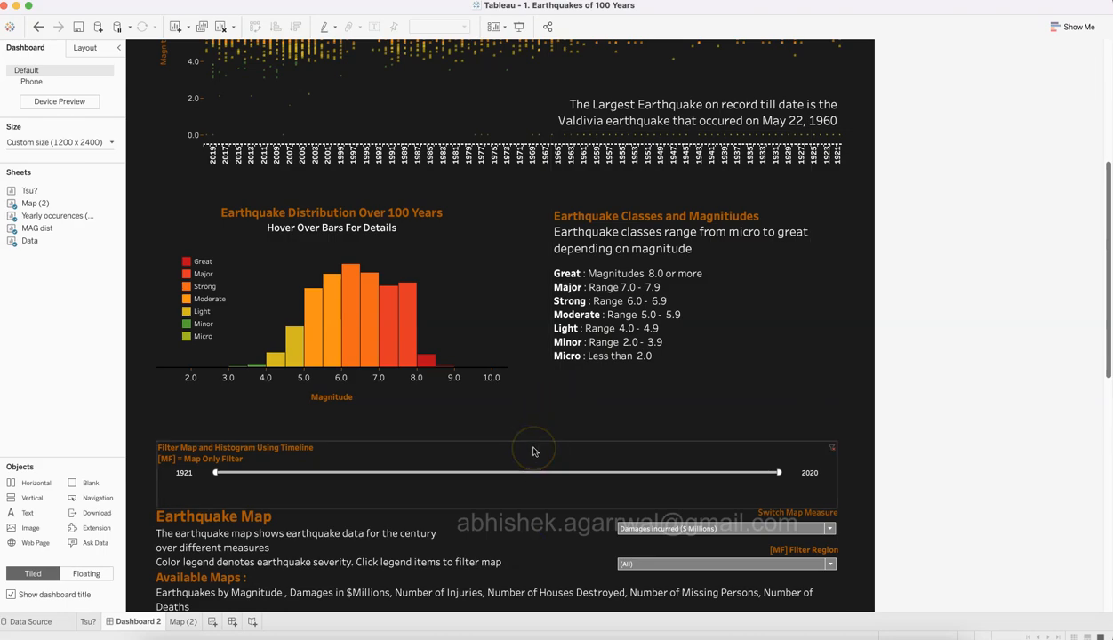
key(super+Tab)
key(super+Tab)
click(519, 579)
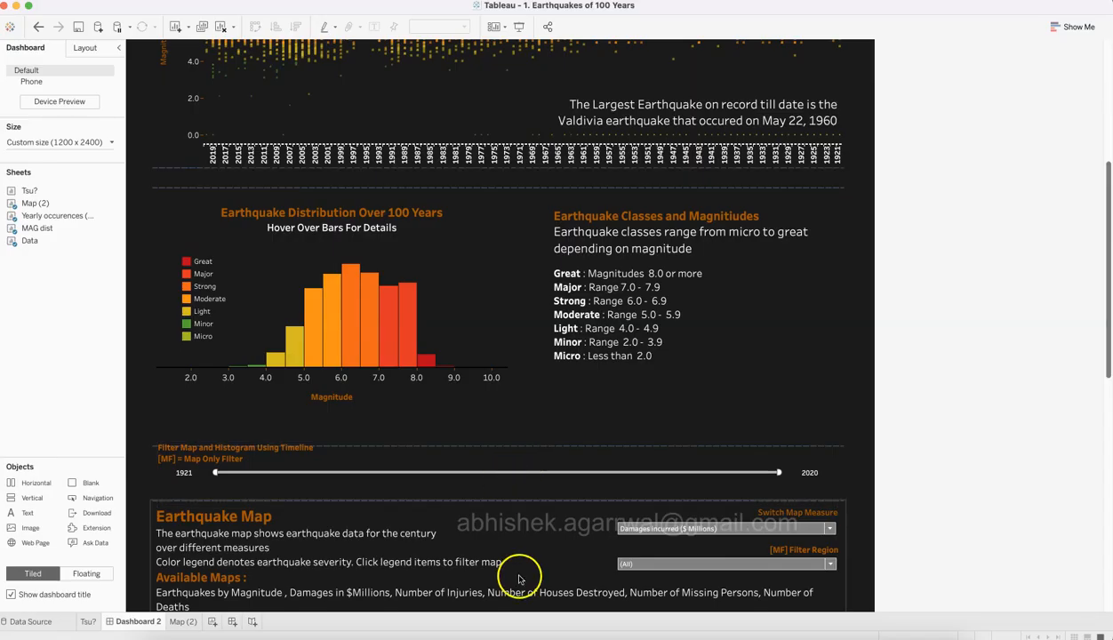
click(903, 536)
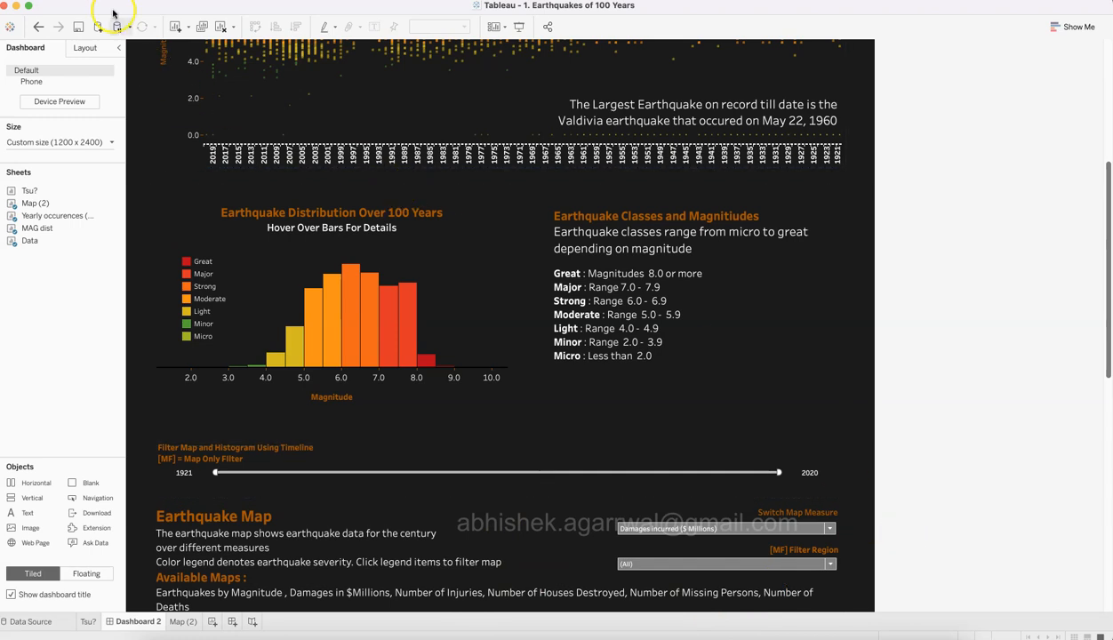
Reopen the recent workbook Earthquake_yt.twb, decline the error report, and close File Recovery without opening a recovered copy.
click(80, 1)
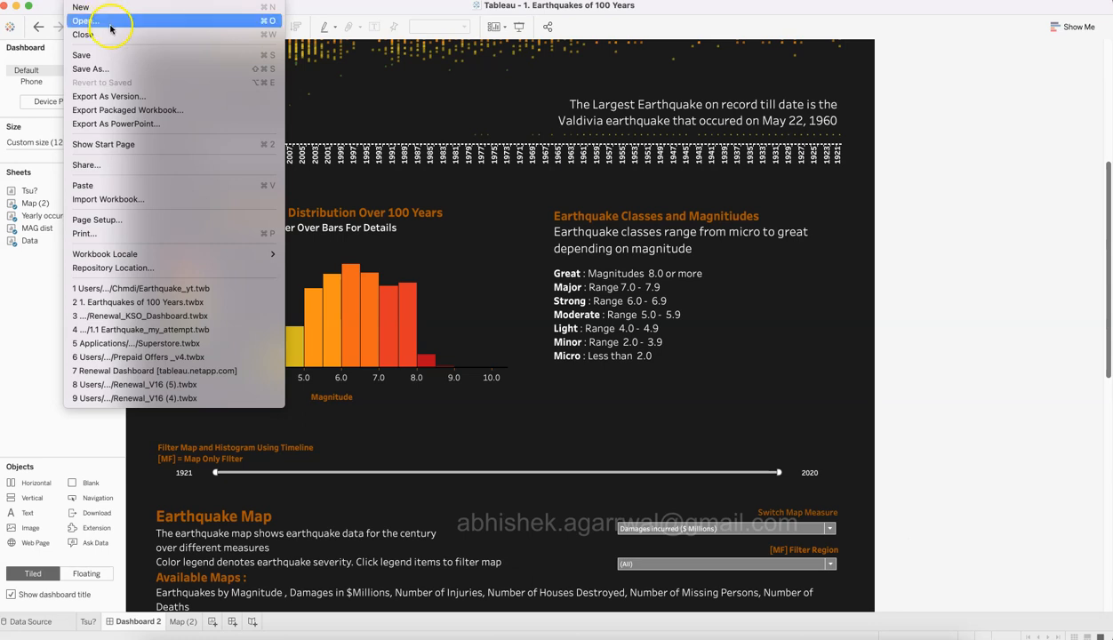
click(149, 294)
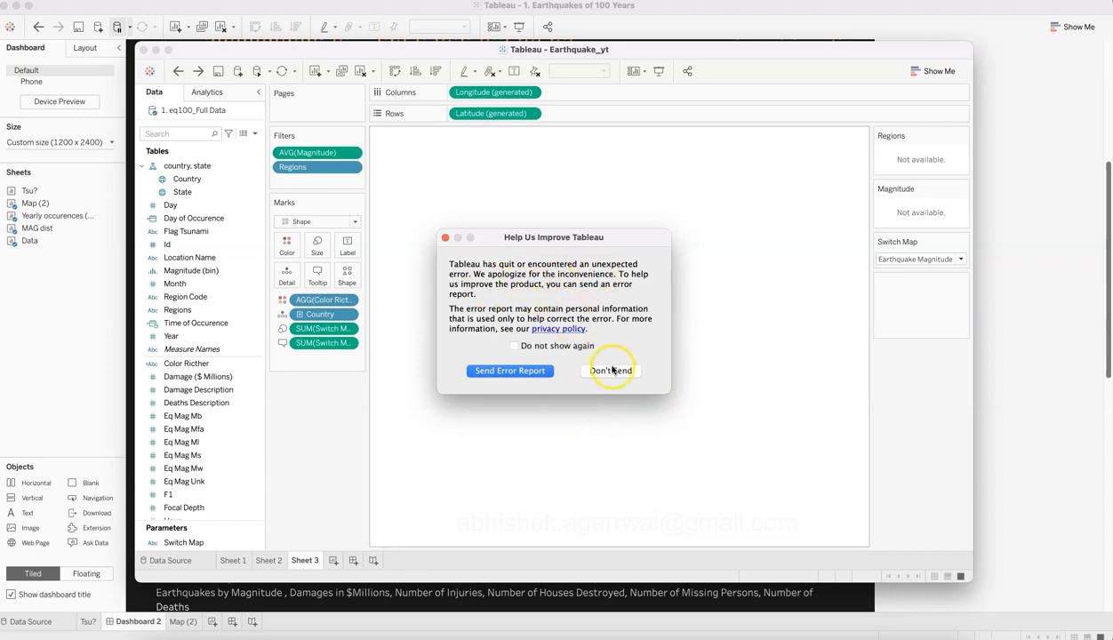
click(615, 374)
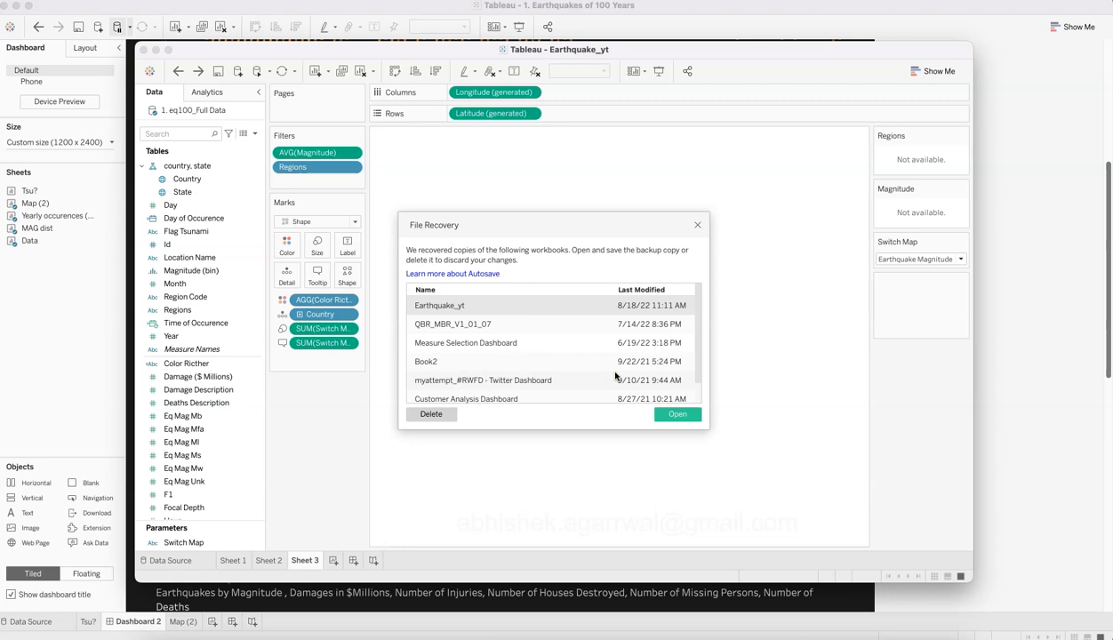
click(670, 286)
click(694, 224)
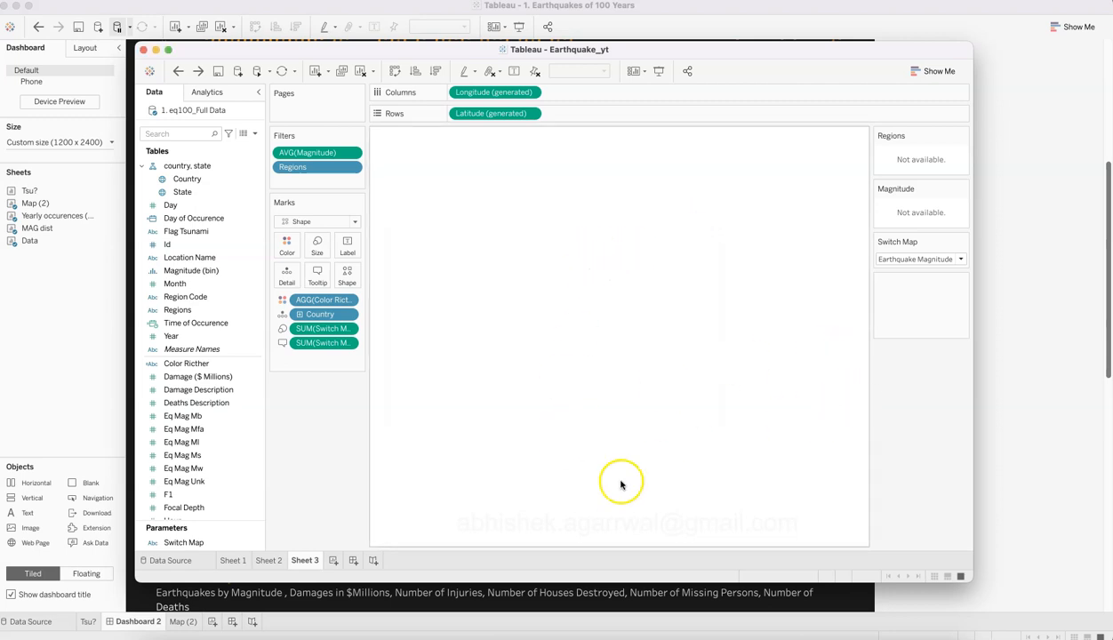
Open Sheet 2 in the reopened Earthquake_yt workbook.
scroll(236, 495, down, 4)
scroll(236, 496, down, 10)
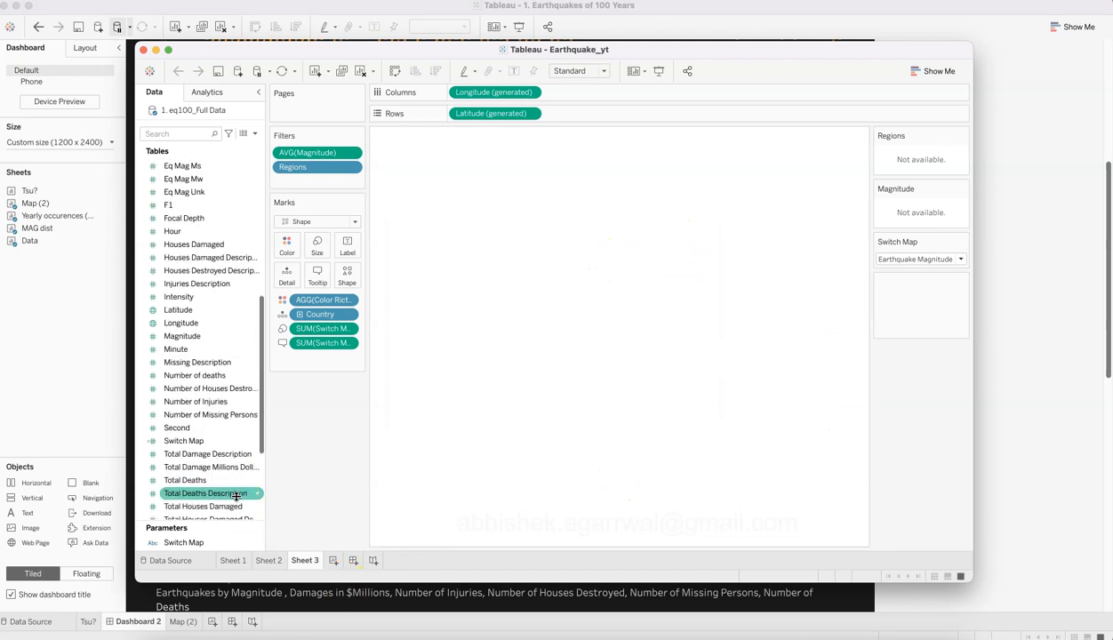
click(285, 560)
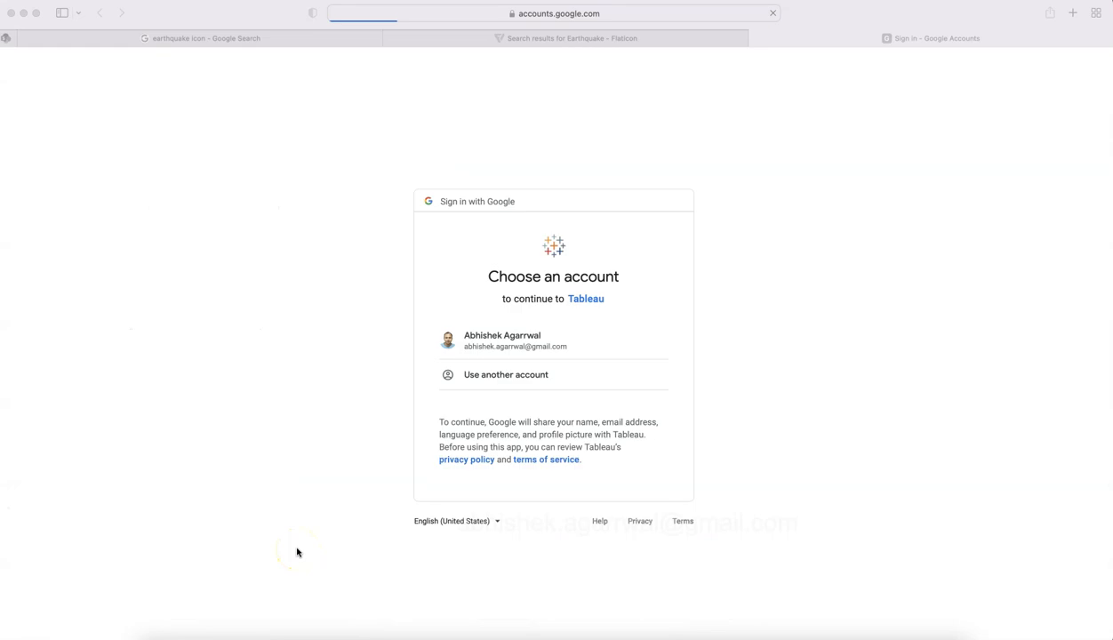
Sign in to Tableau in the browser with the listed Google account, and return to Sheet 3 of the workbook.
key(super+Tab)
key(super+Tab)
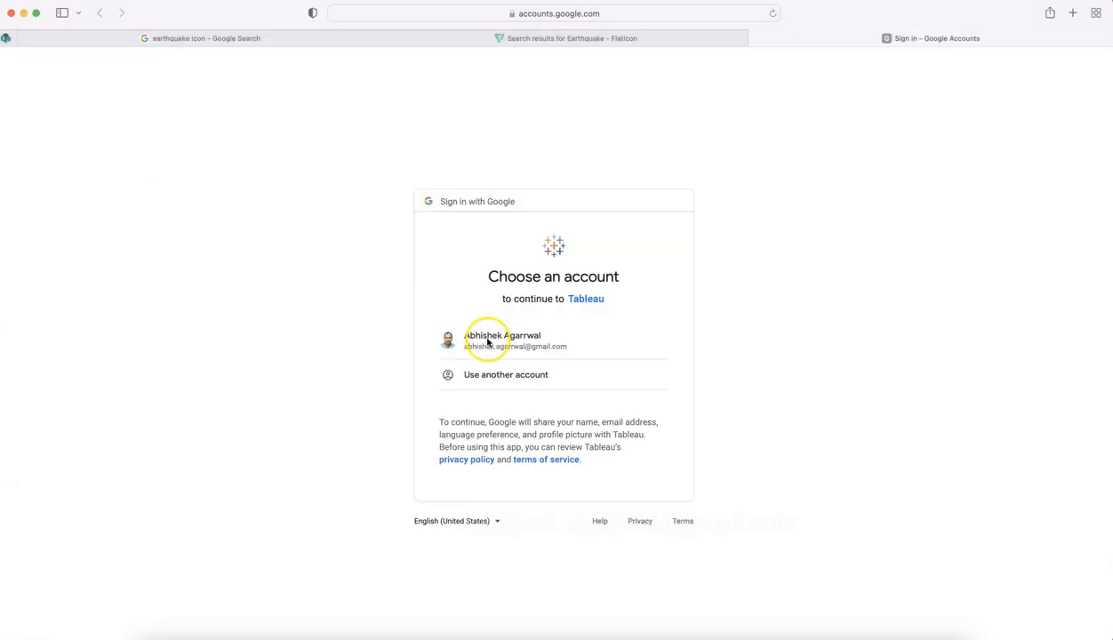
click(498, 341)
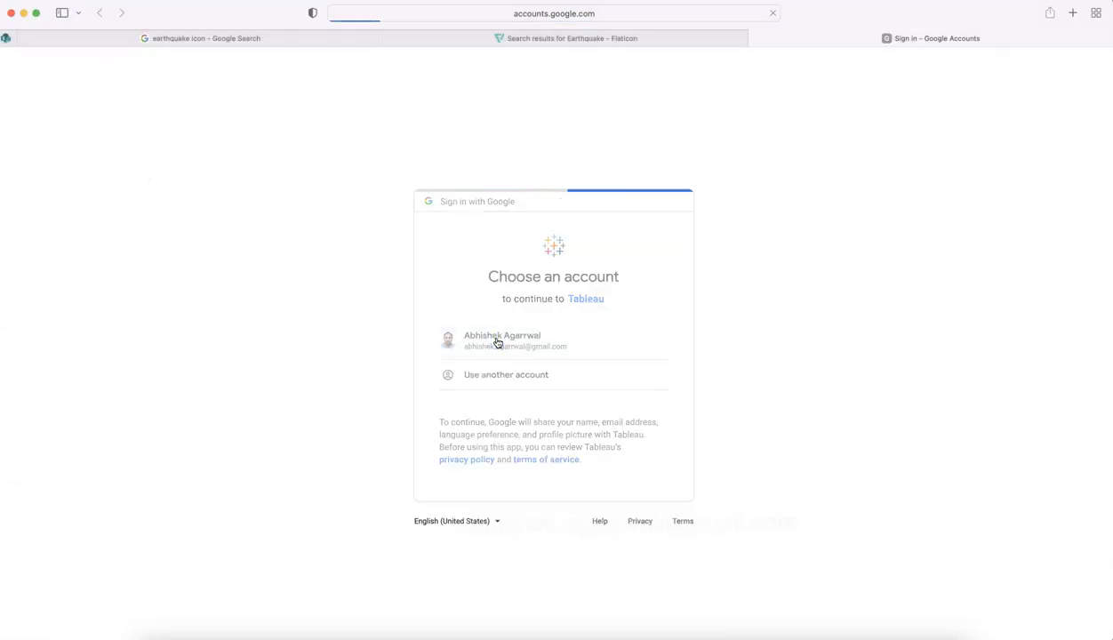
click(621, 500)
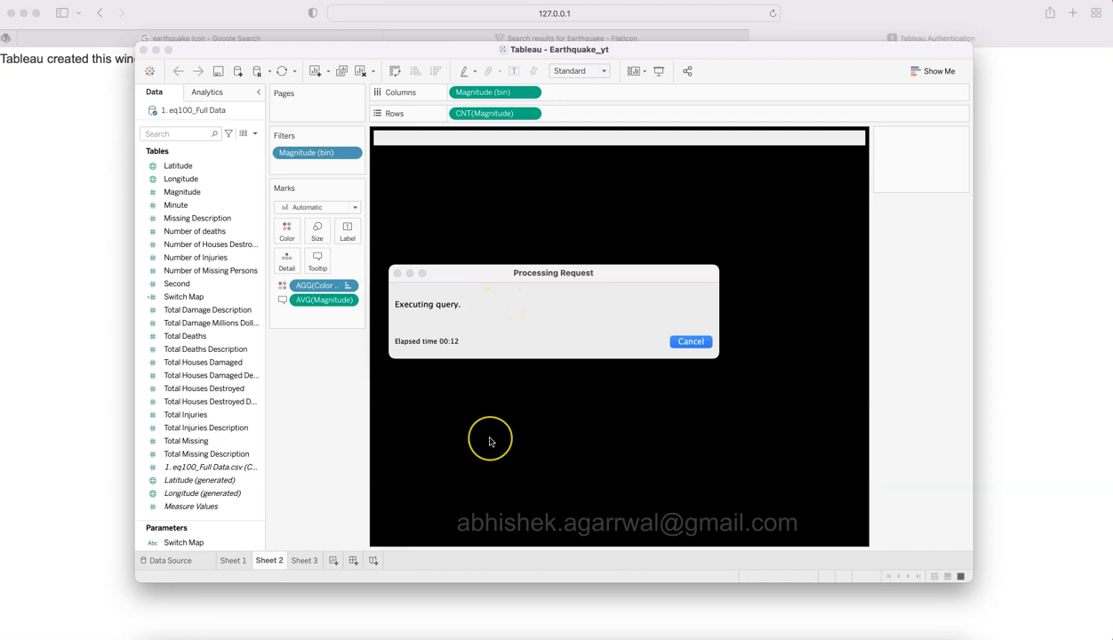
click(304, 560)
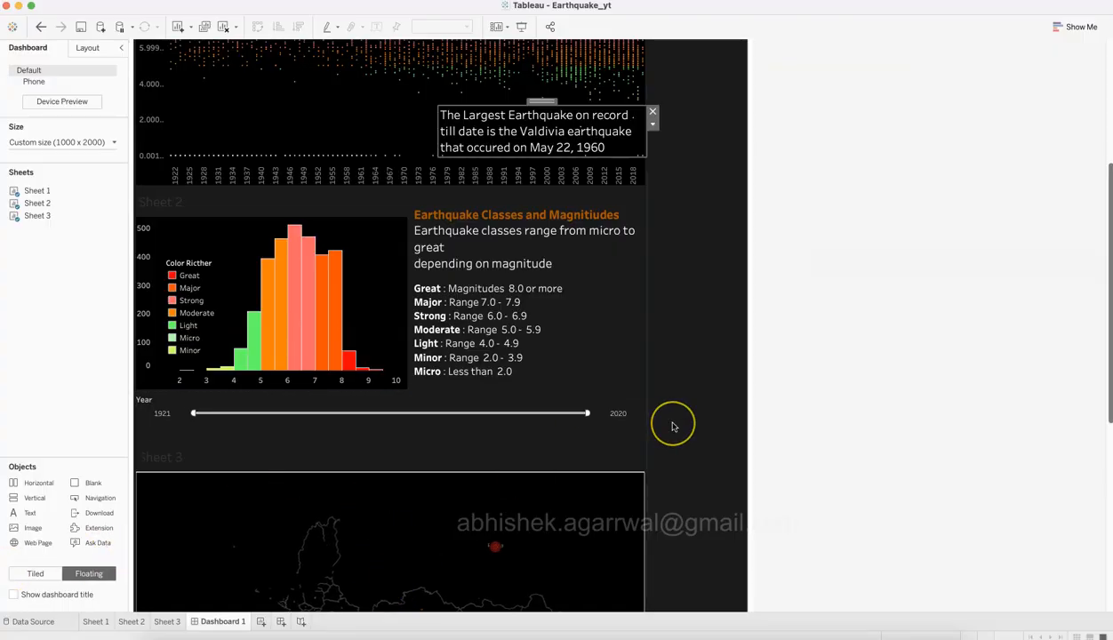
Compare Dashboard 1's histogram, classes text and Year timeline with the corresponding sections of the Earthquakes of 100 Years dashboard.
scroll(673, 424, up, 2)
scroll(673, 427, up, 4)
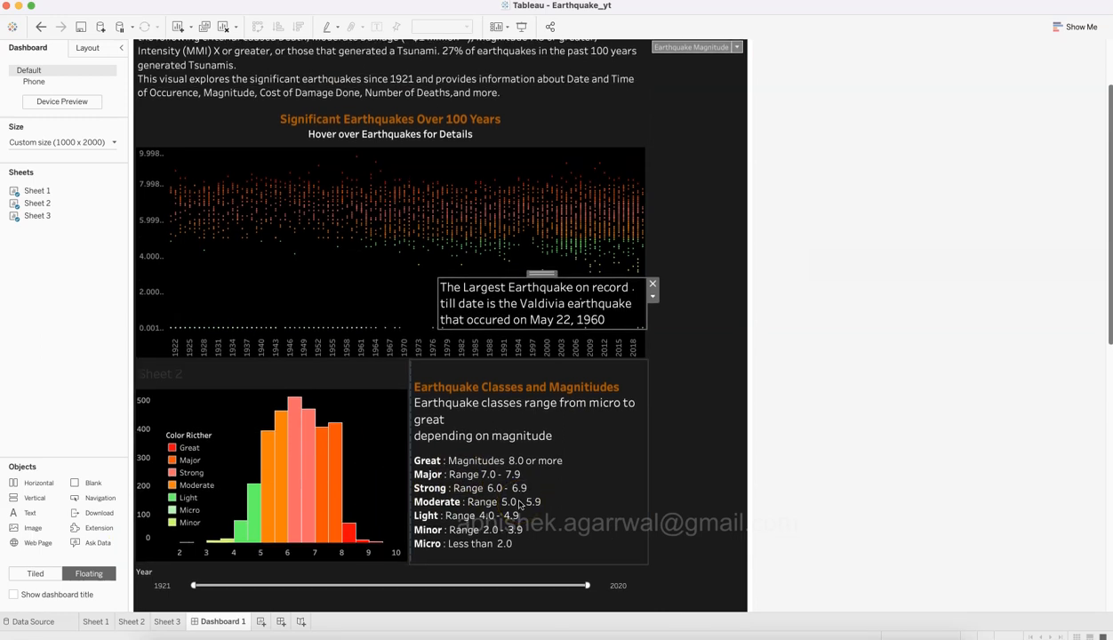
scroll(520, 503, up, 1)
click(498, 588)
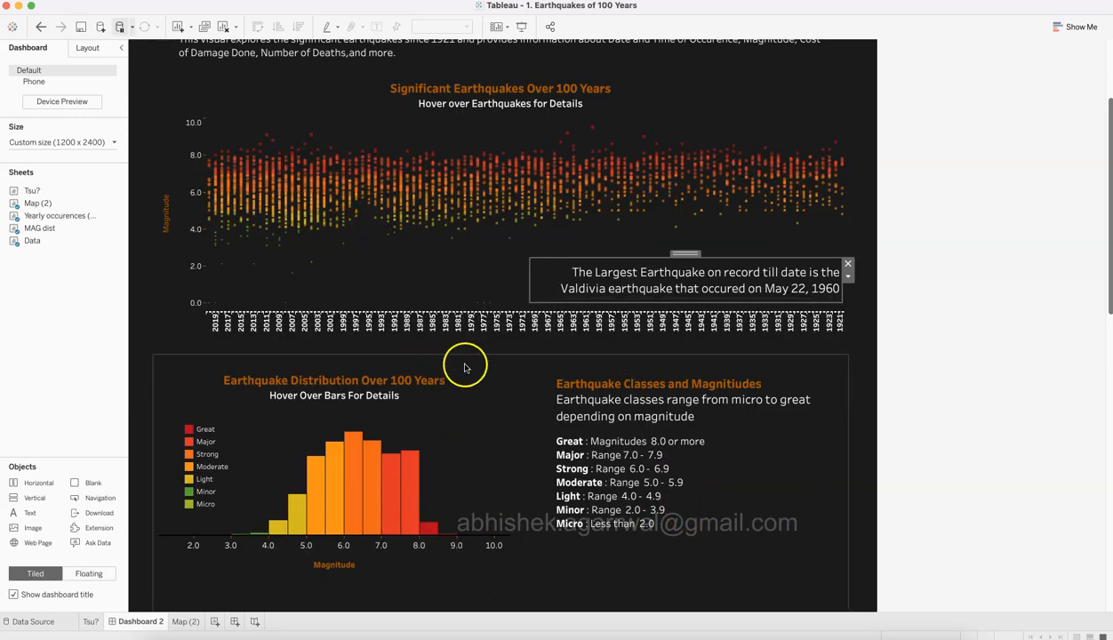
scroll(901, 442, down, 5)
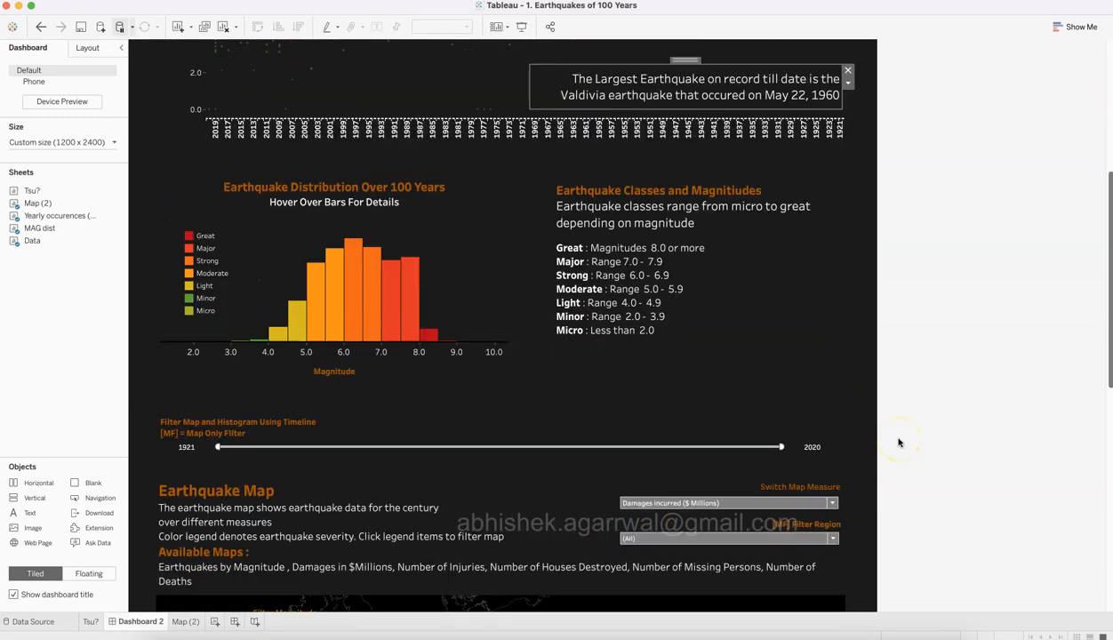
scroll(898, 442, down, 3)
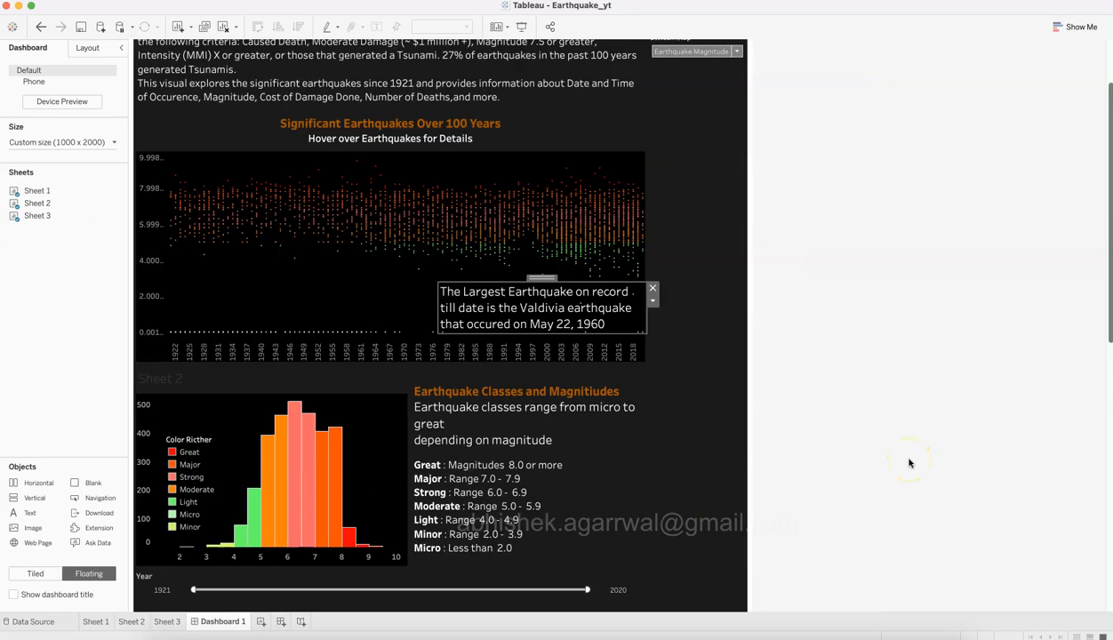
Move the Magnitude filter below the Switch Map parameter in Dashboard 1's control column.
click(674, 451)
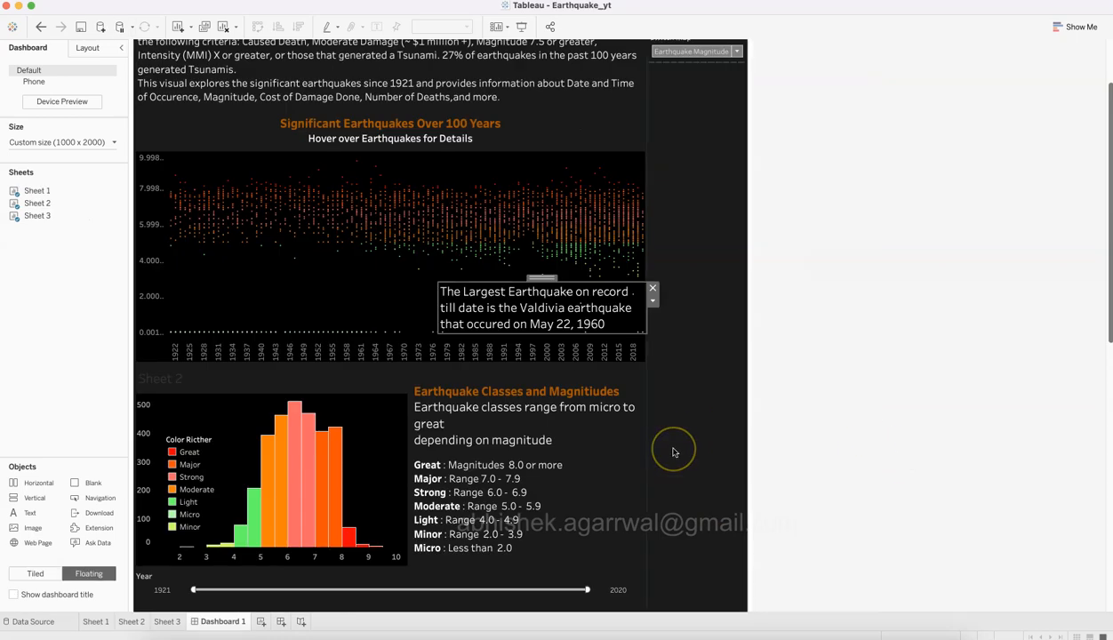
scroll(673, 451, down, 3)
scroll(673, 452, up, 5)
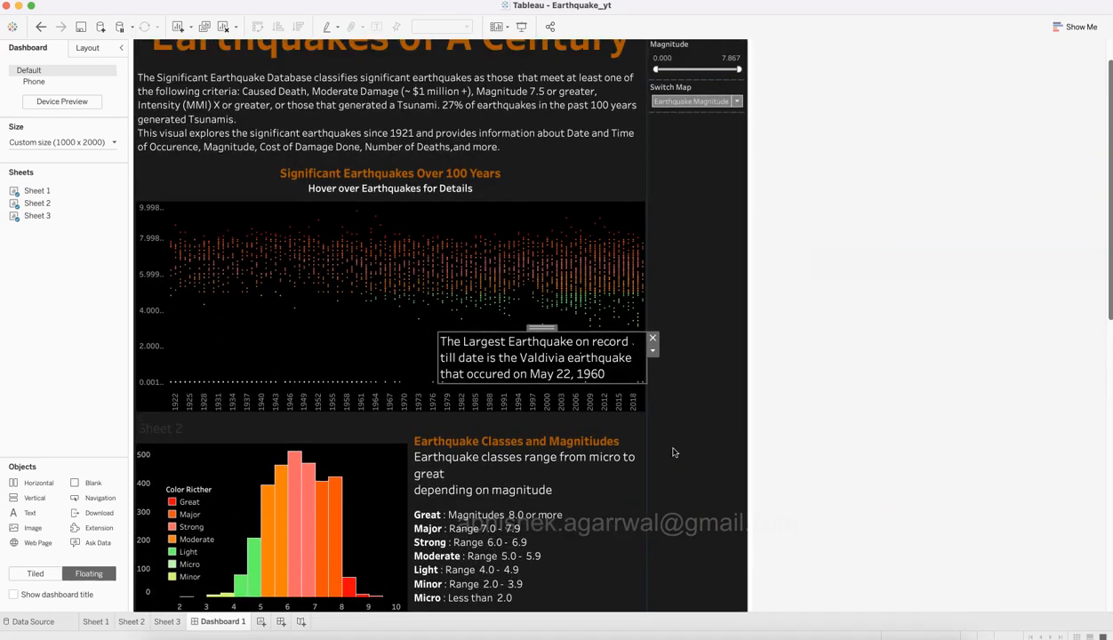
scroll(672, 451, up, 1)
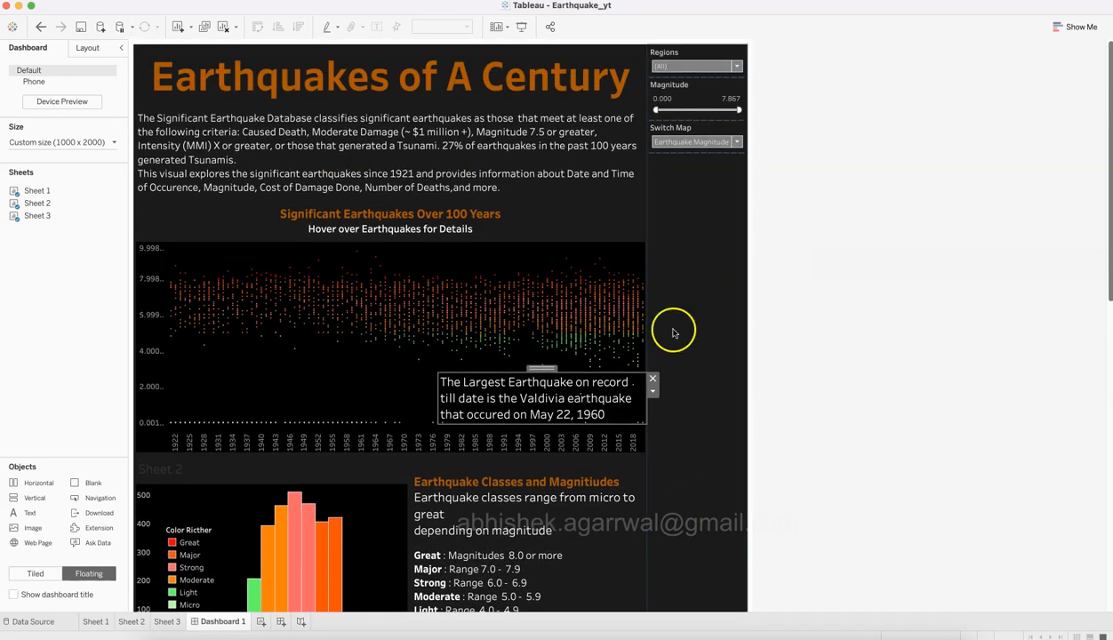
click(697, 86)
mouse_move(700, 73)
mouse_down()
mouse_move(622, 373)
mouse_move(598, 602)
mouse_move(570, 622)
mouse_move(606, 628)
mouse_move(648, 614)
mouse_move(553, 639)
mouse_move(707, 162)
mouse_up()
Examine Dashboard 1's item hierarchy by expanding its nested Tiled, Horizontal and Vertical containers down to the individual sheets and filters.
click(95, 48)
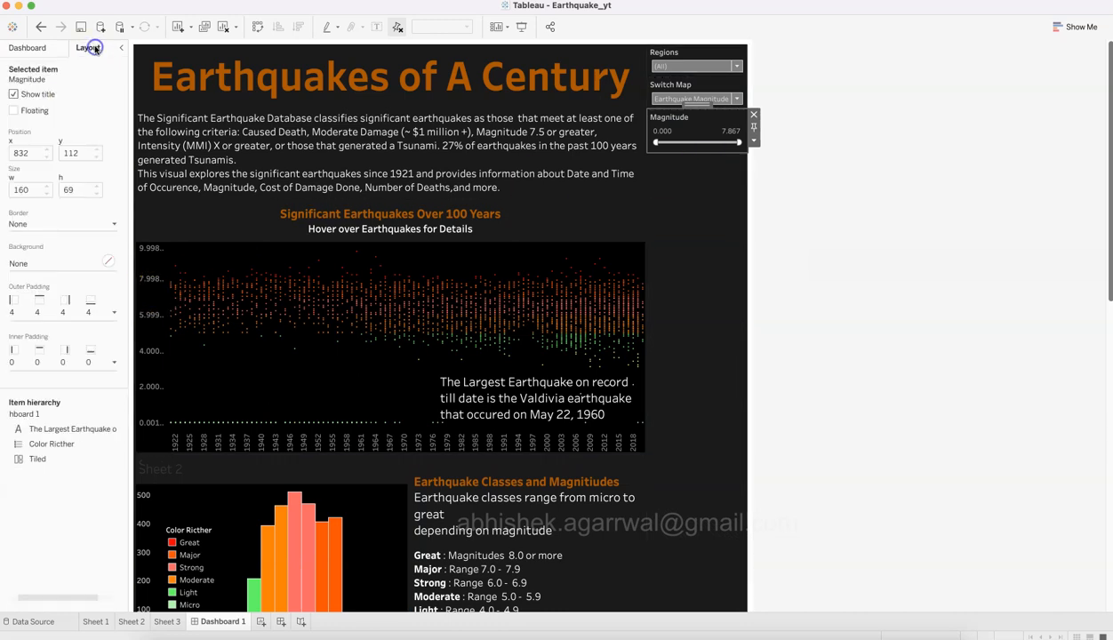
click(38, 460)
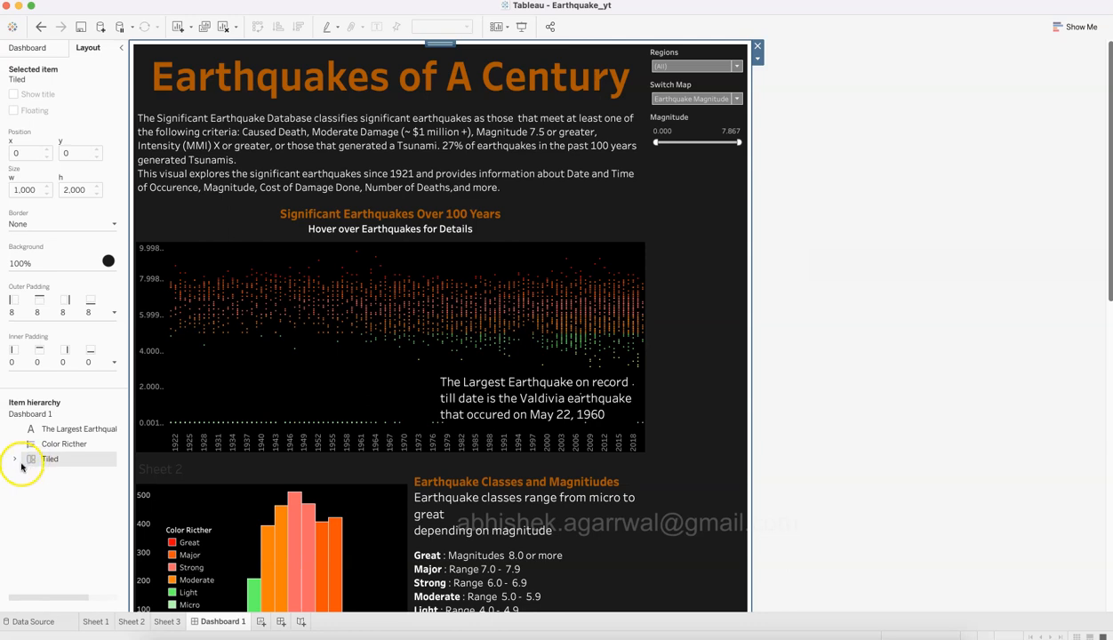
click(27, 474)
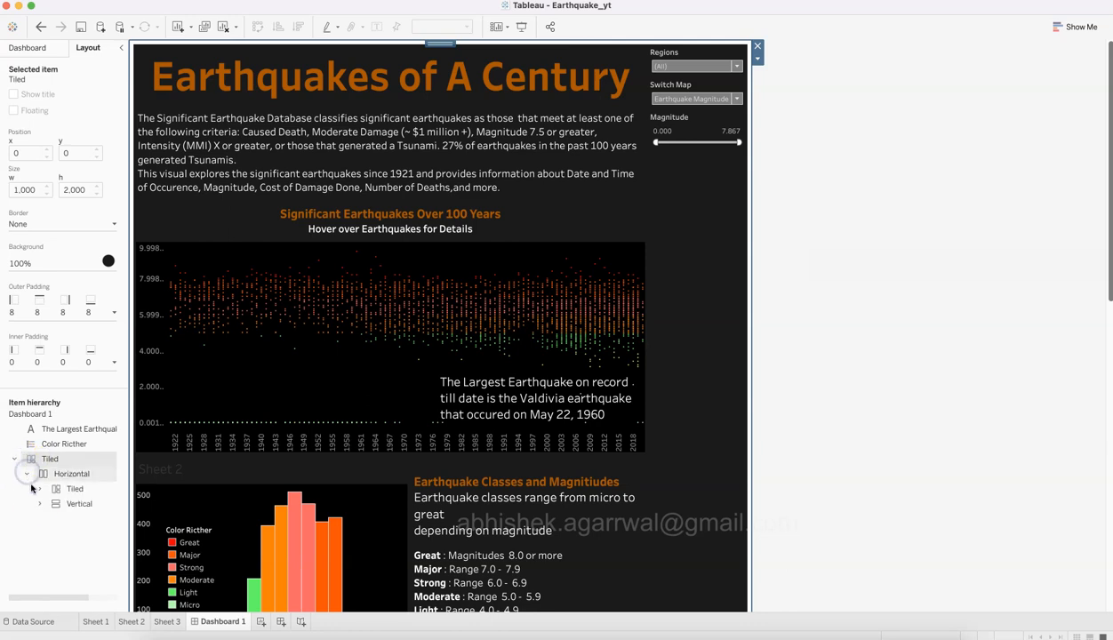
click(38, 489)
click(40, 549)
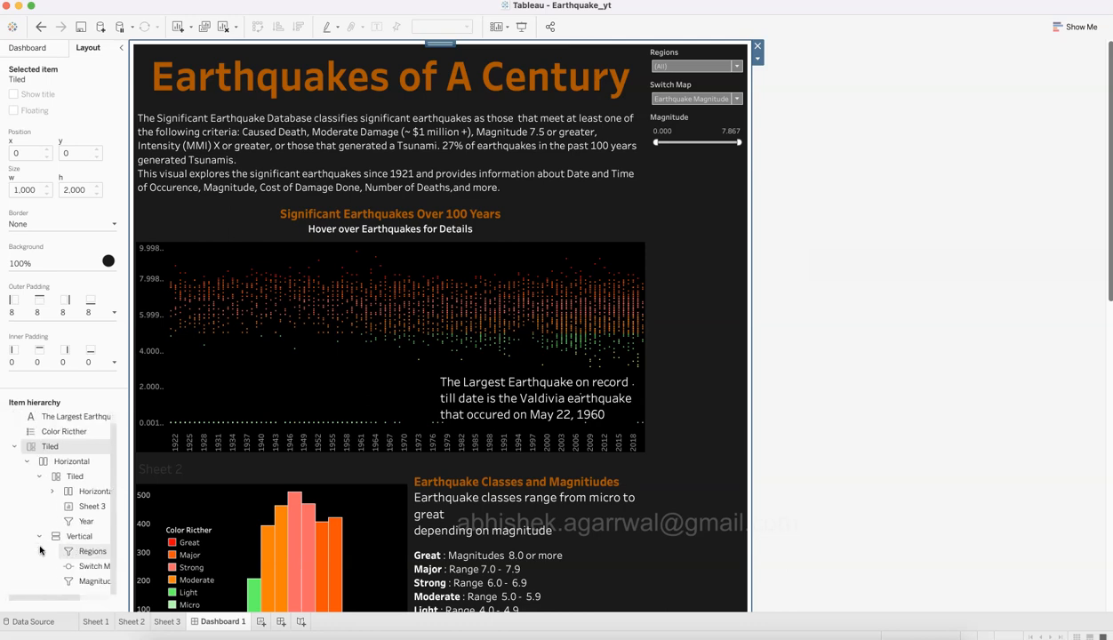
scroll(40, 551, right, 3)
scroll(40, 550, left, 2)
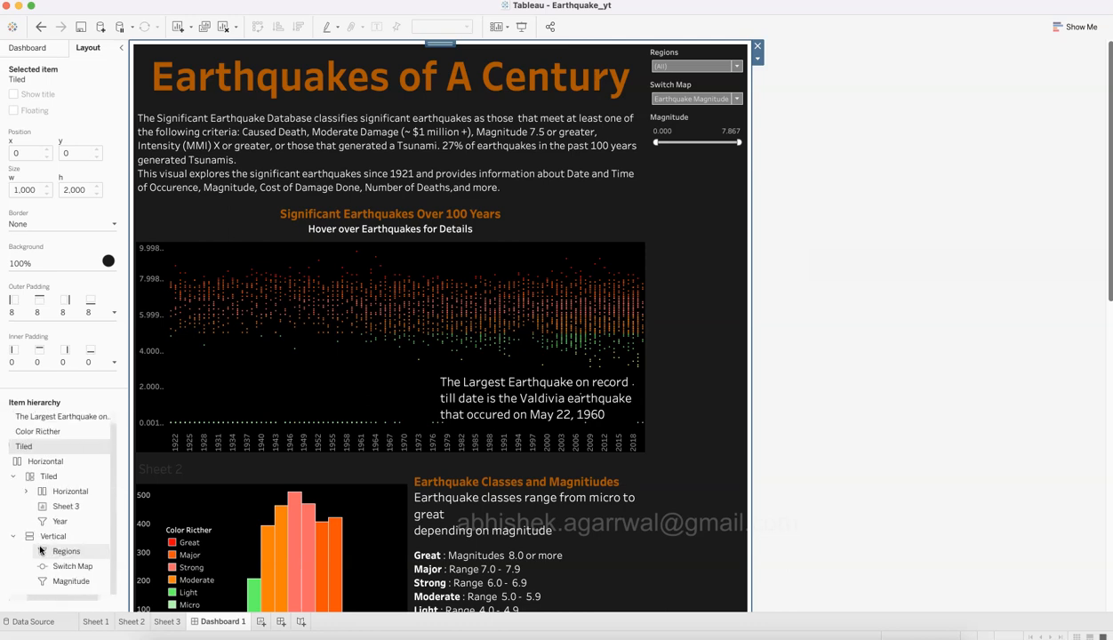
click(26, 491)
click(40, 506)
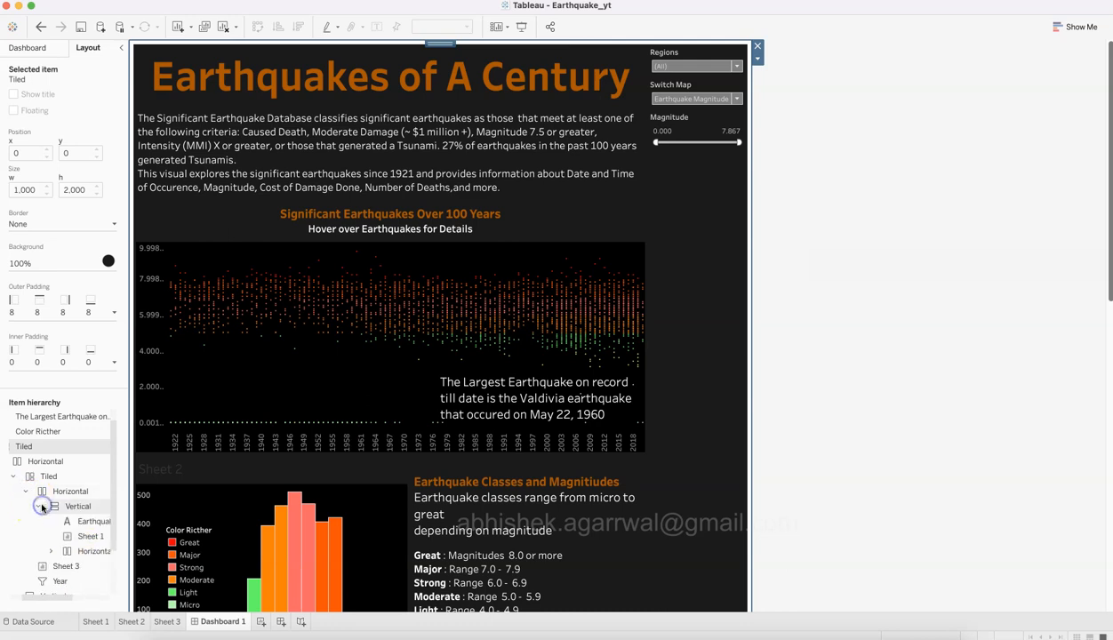
click(52, 552)
scroll(50, 553, down, 2)
scroll(51, 552, left, 3)
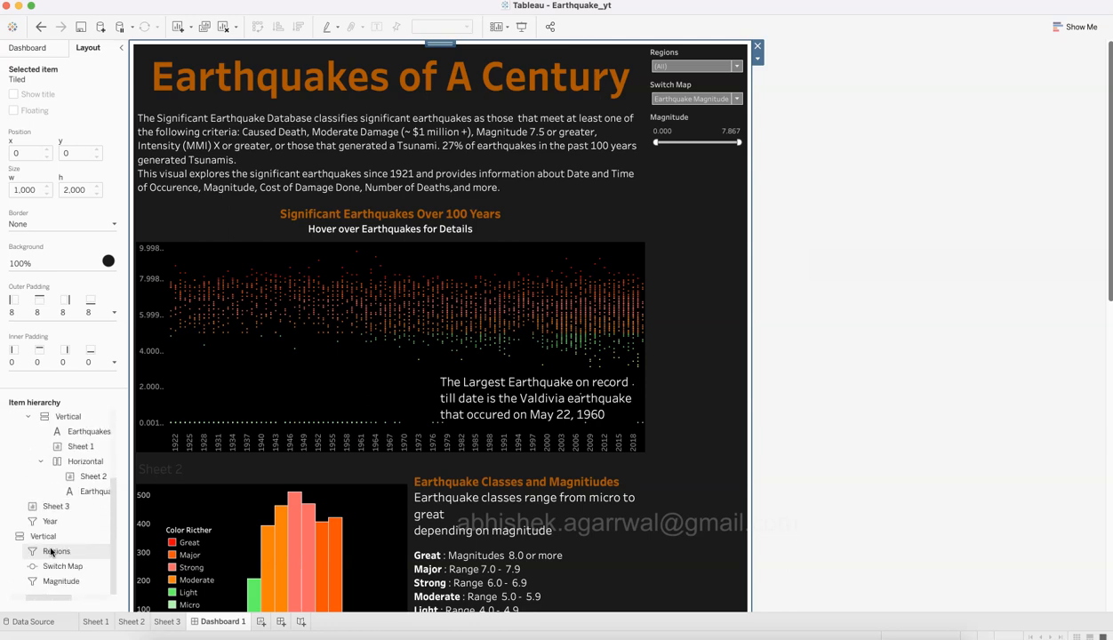
click(51, 539)
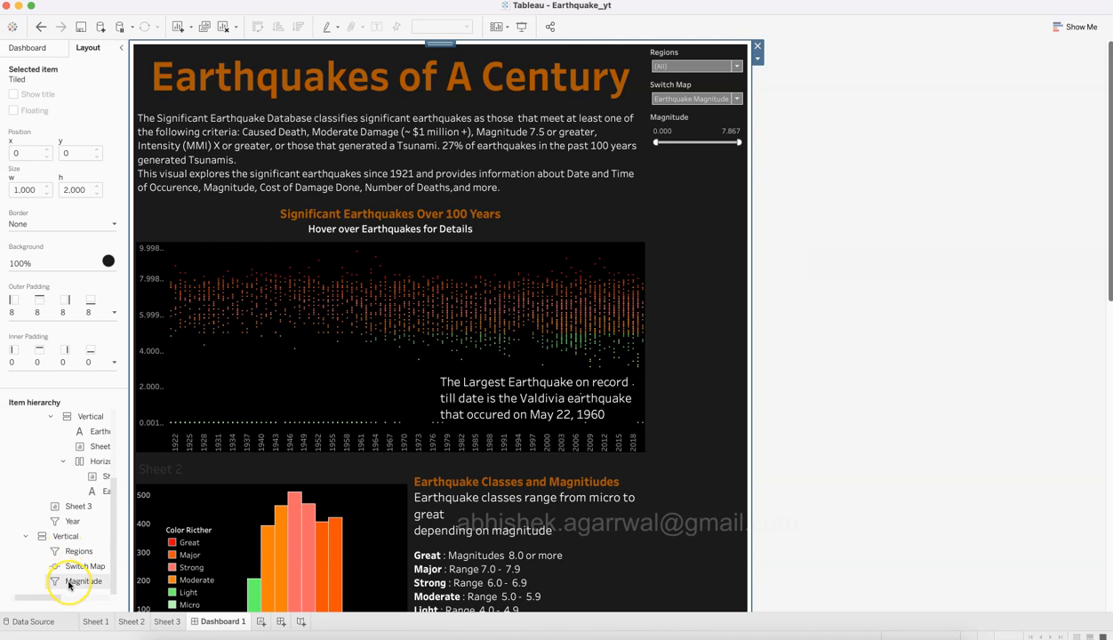
click(88, 523)
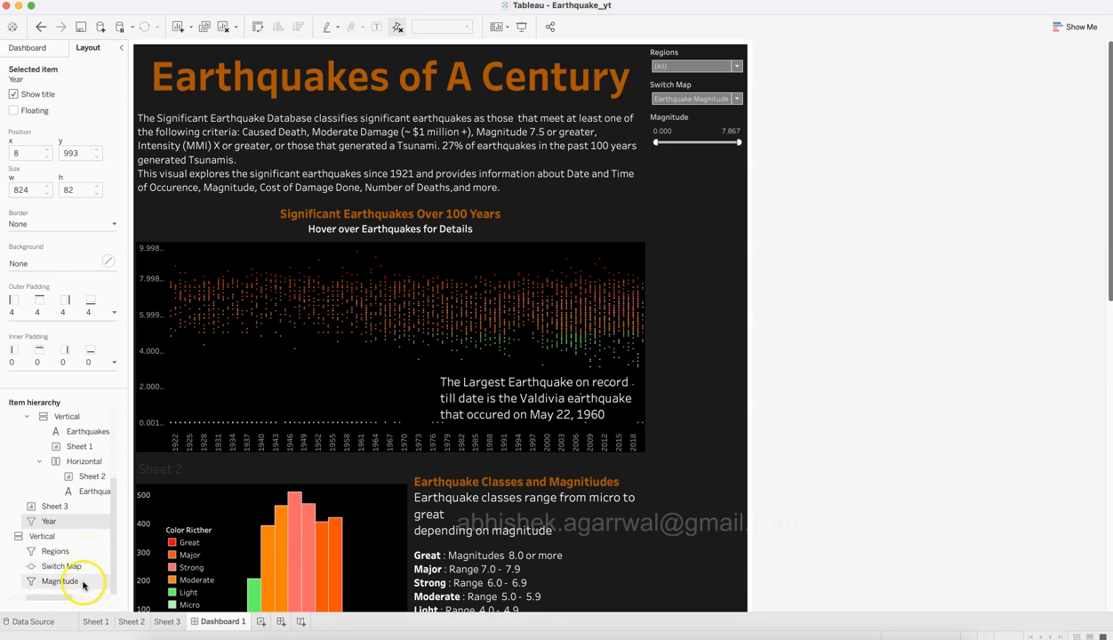
right_click(85, 584)
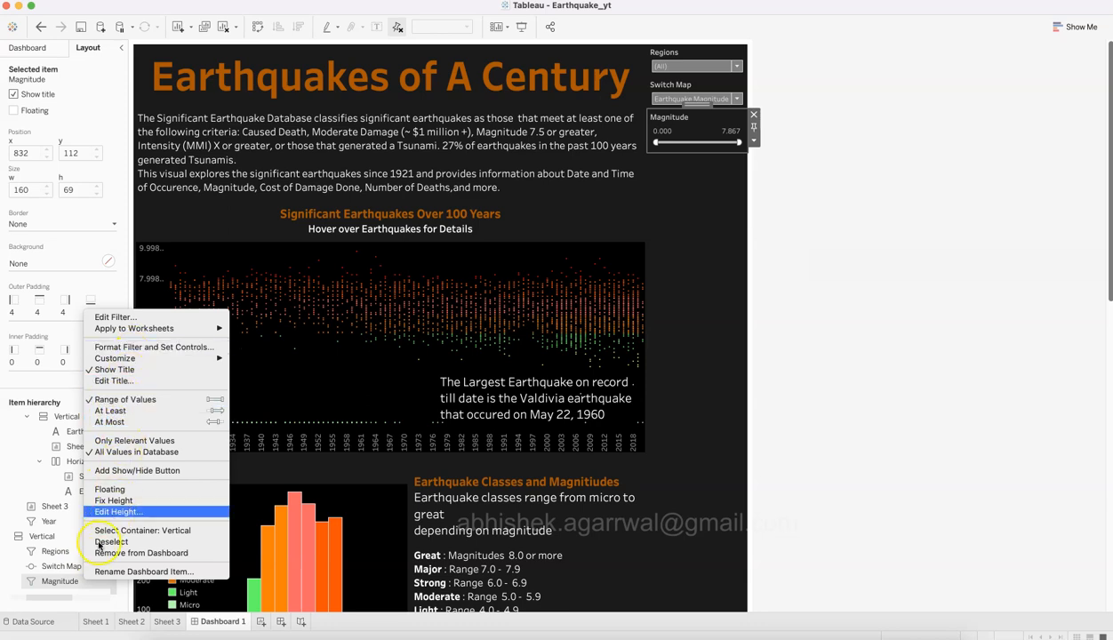
click(65, 584)
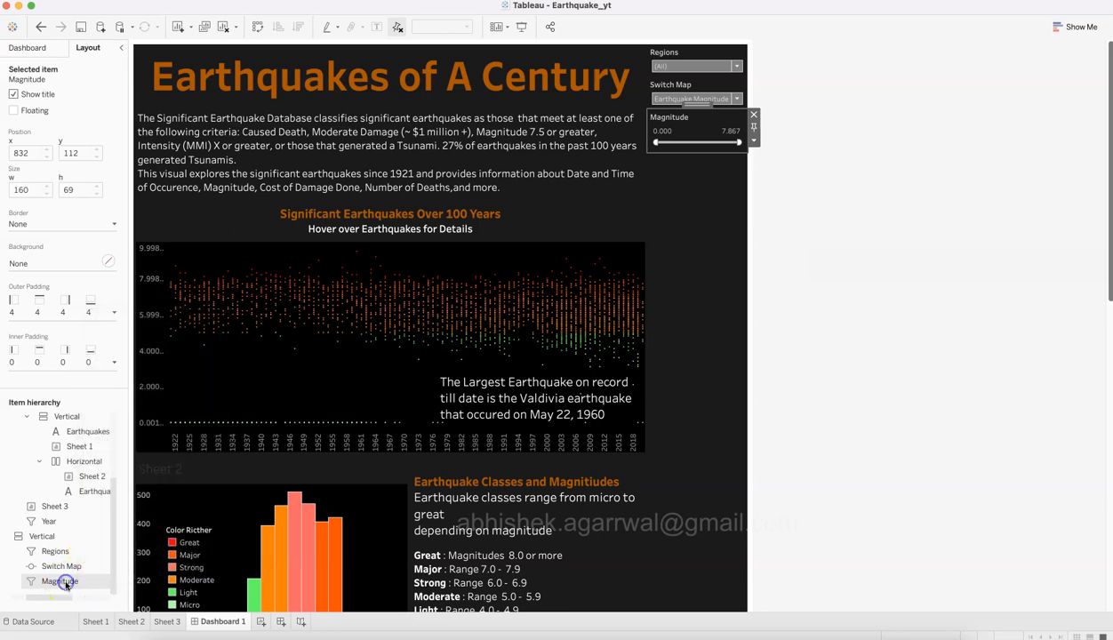
click(65, 554)
click(73, 523)
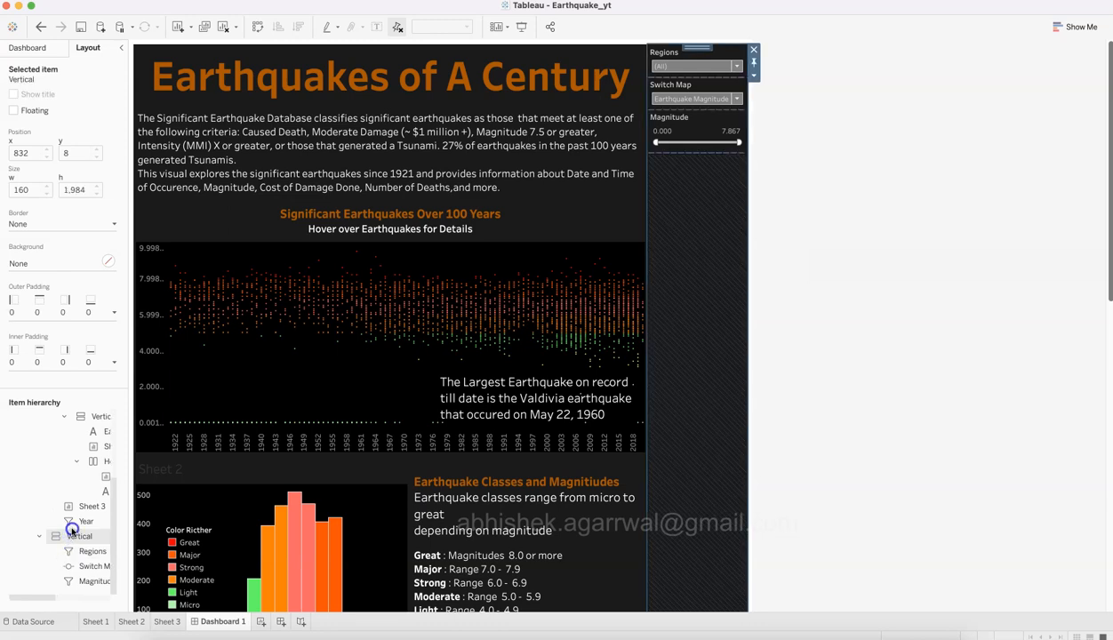
Move the Magnitude filter out of the control column to sit directly after the Year filter, below the histogram.
click(698, 122)
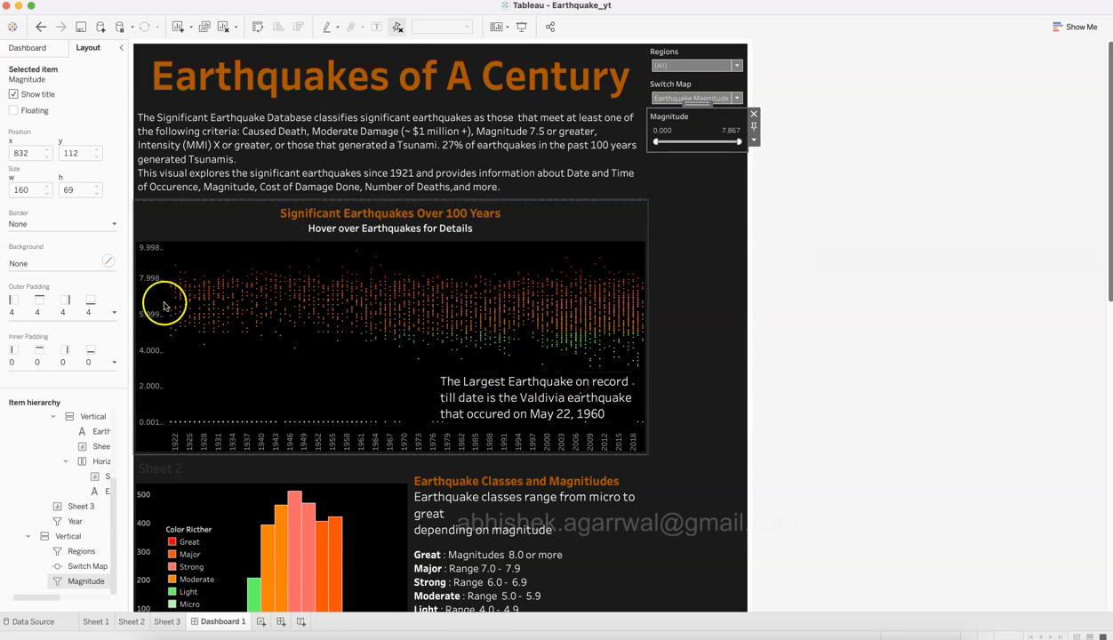
scroll(304, 382, down, 2)
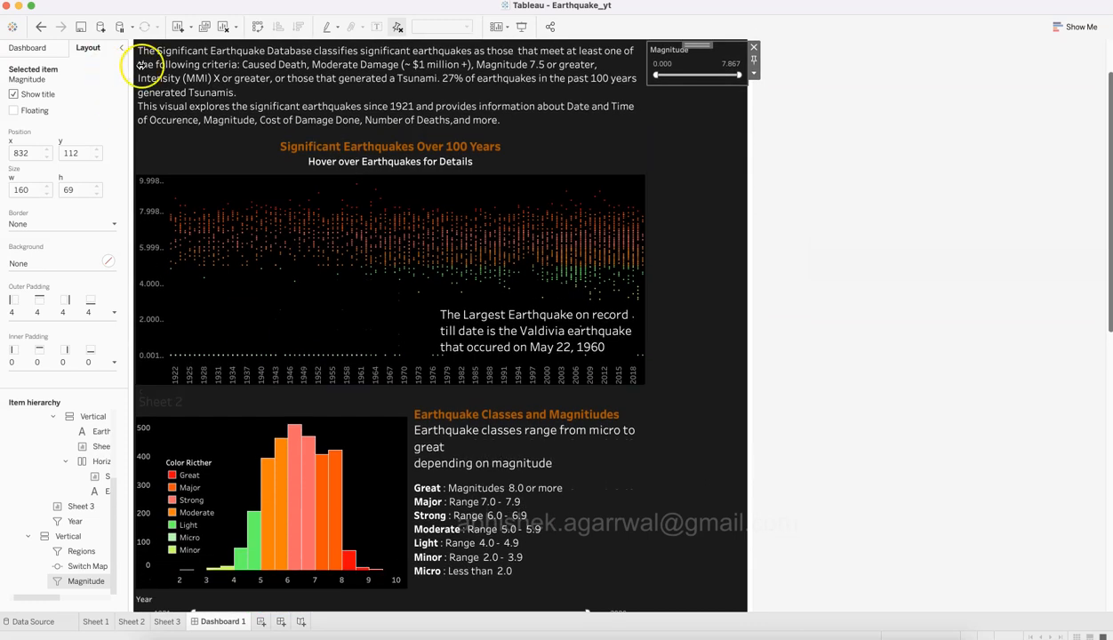
mouse_move(256, 241)
scroll(254, 244, down, 1)
scroll(254, 244, up, 2)
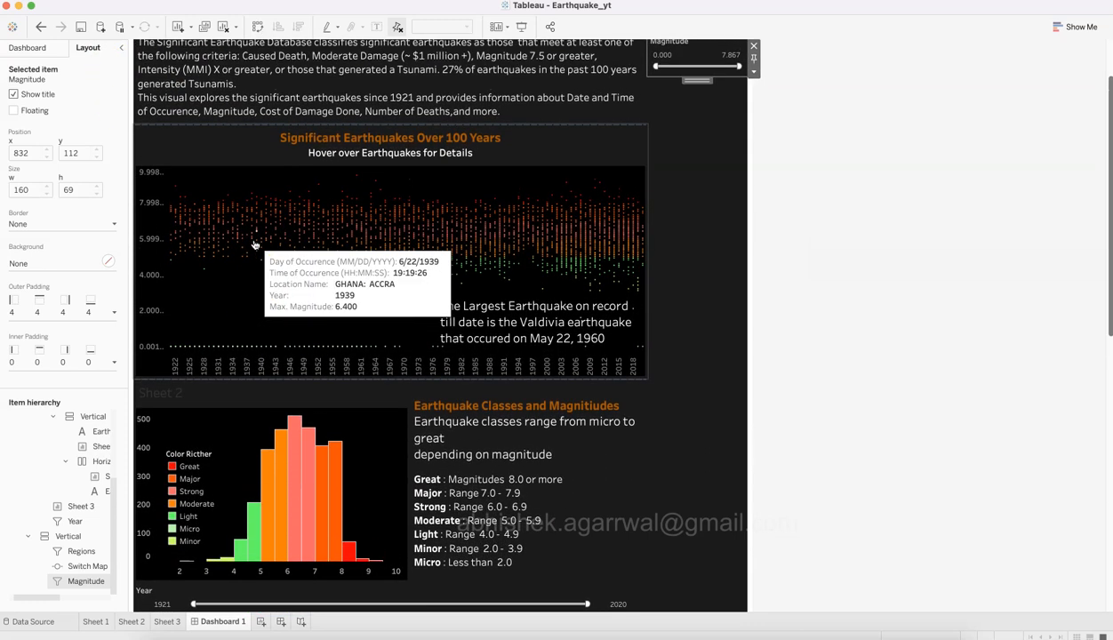
scroll(255, 245, down, 2)
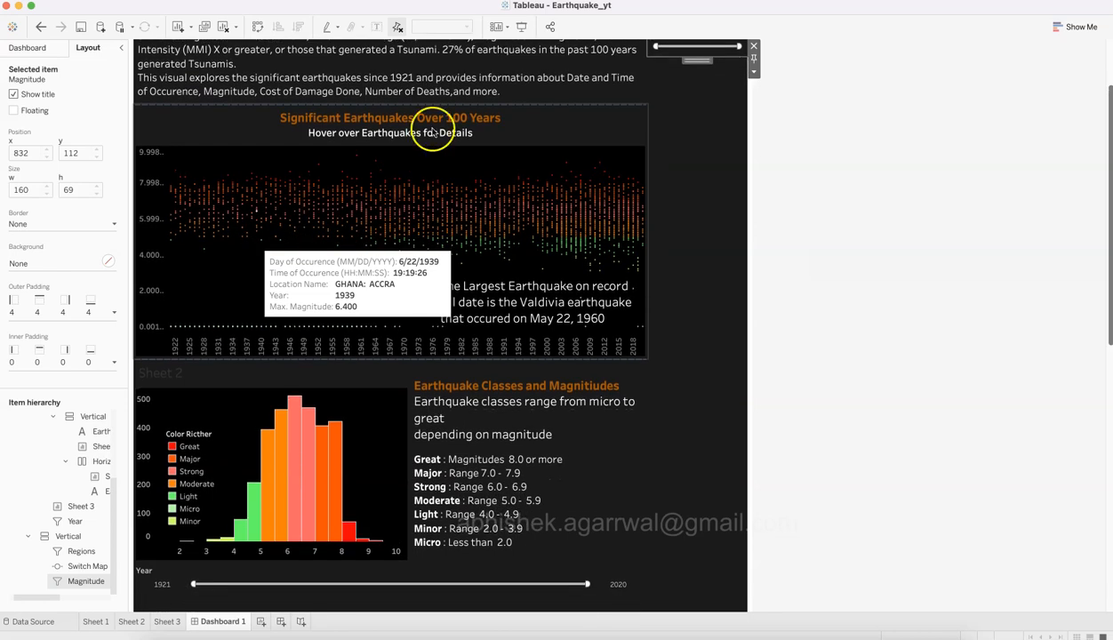
drag(673, 207, 620, 586)
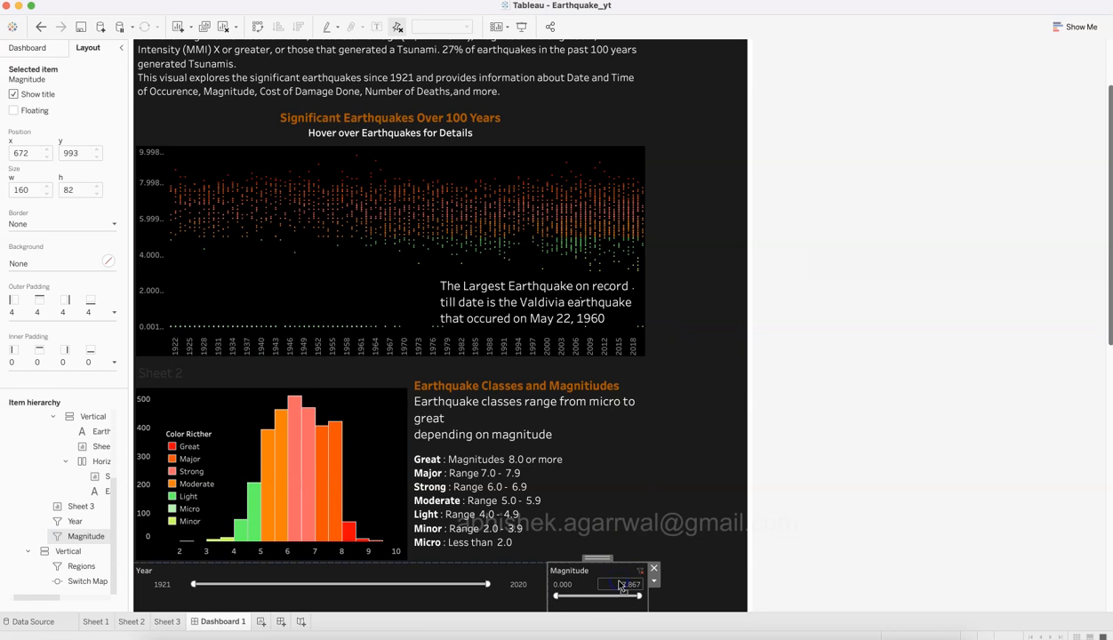
scroll(698, 481, down, 2)
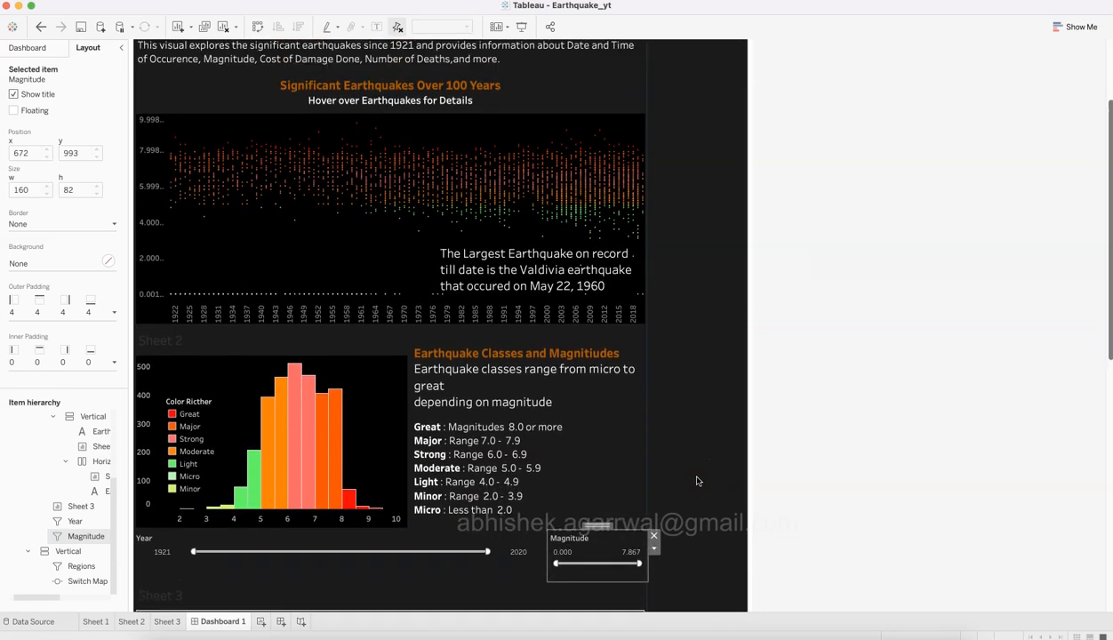
Move the Switch Map parameter from the control column to the Year filter row, directly after Magnitude.
scroll(697, 481, up, 5)
click(688, 380)
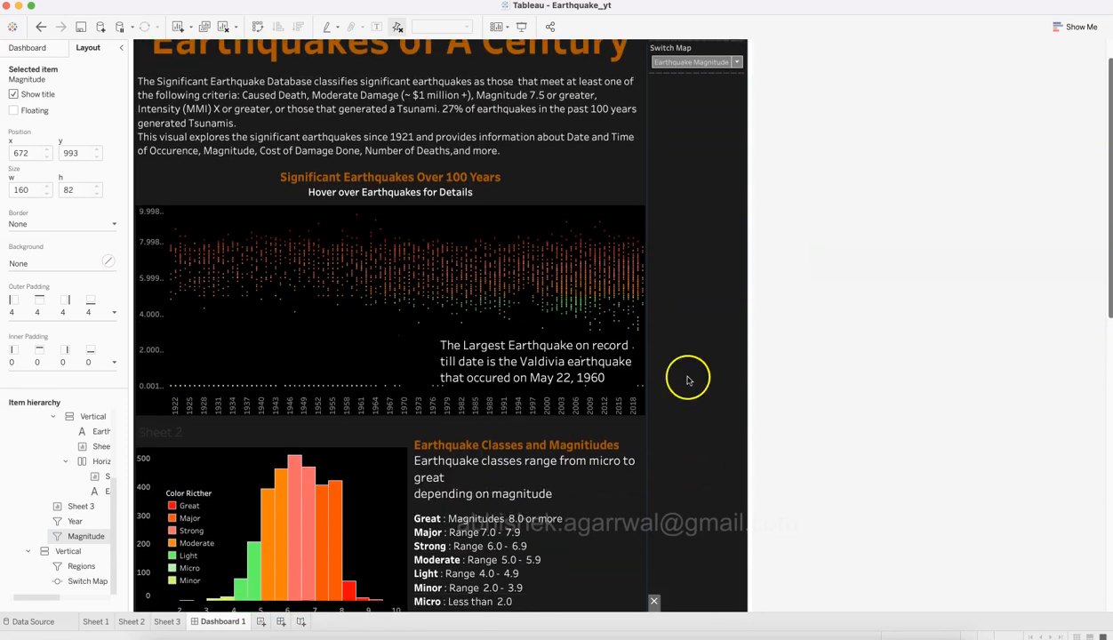
click(694, 51)
click(696, 194)
scroll(697, 195, down, 2)
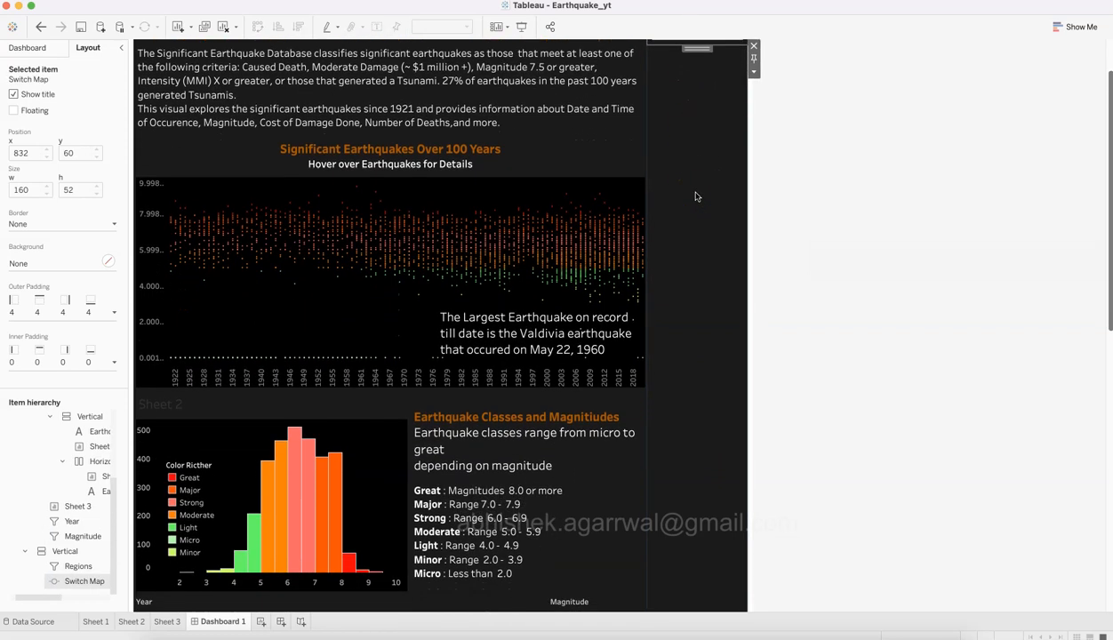
drag(702, 50, 636, 612)
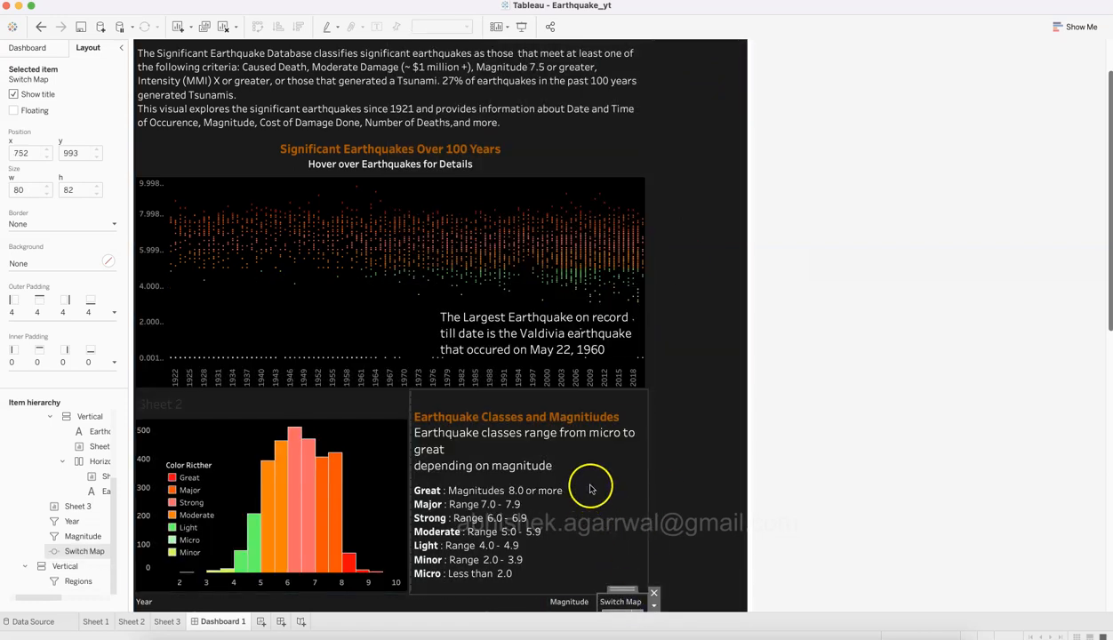
Move the Regions filter from the control column to the end of the filter row, after Switch Map.
scroll(732, 223, up, 2)
click(702, 53)
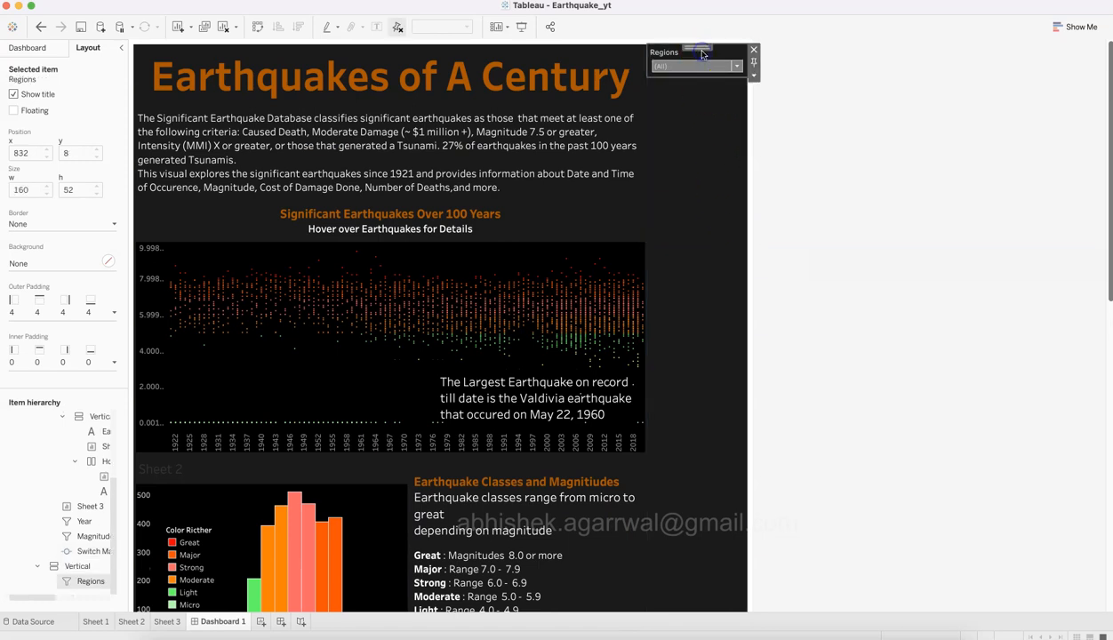
scroll(692, 315, down, 1)
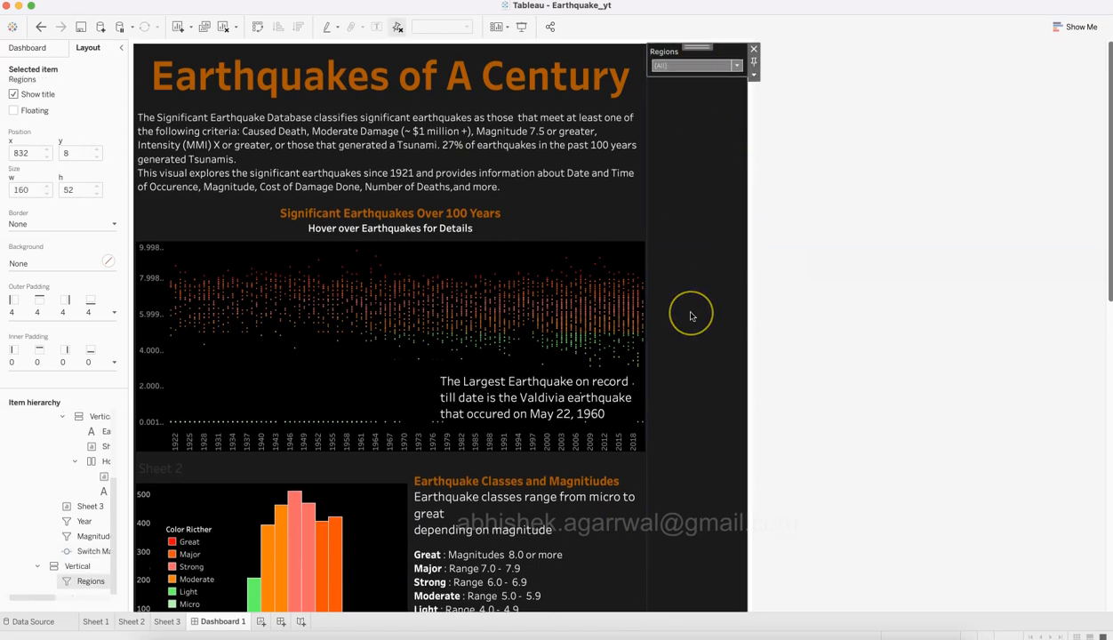
scroll(692, 316, down, 1)
scroll(692, 316, up, 1)
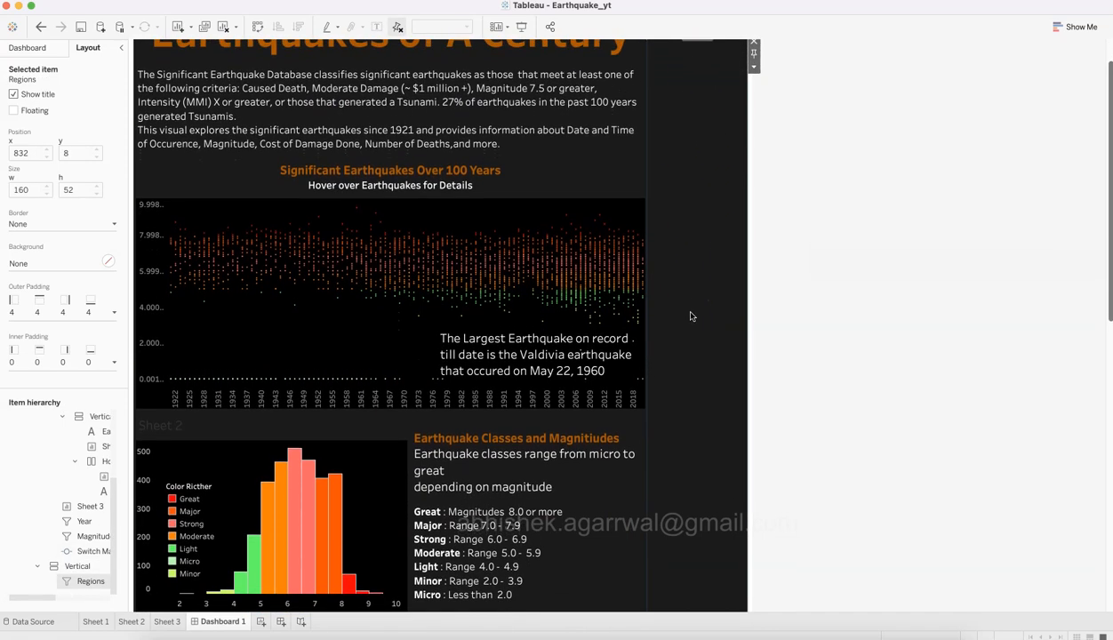
drag(705, 41, 613, 490)
scroll(614, 467, down, 3)
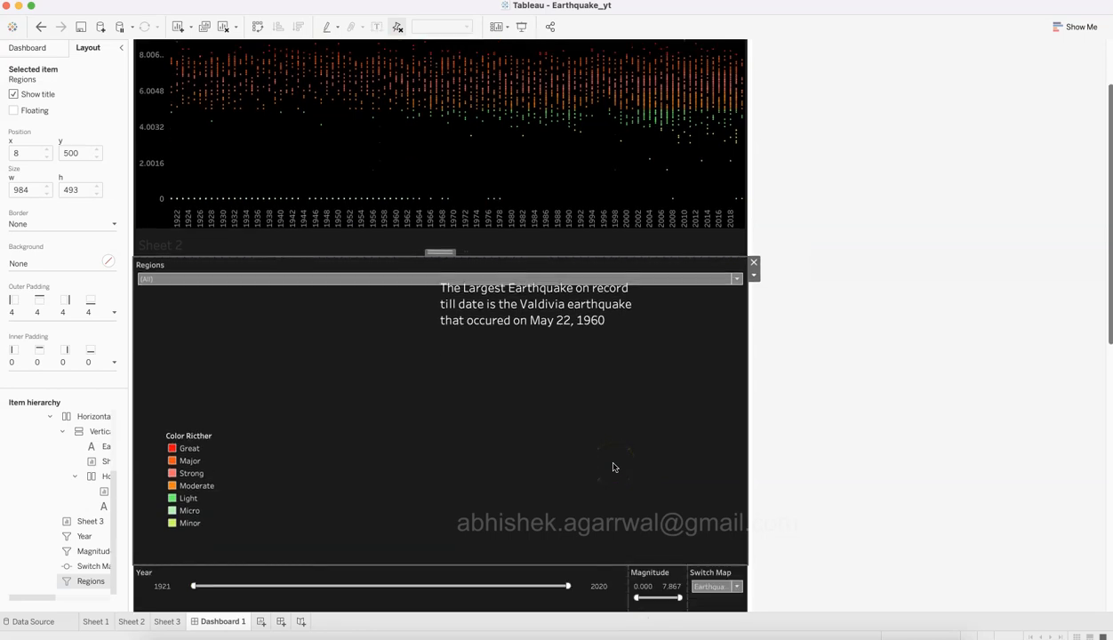
scroll(614, 467, down, 2)
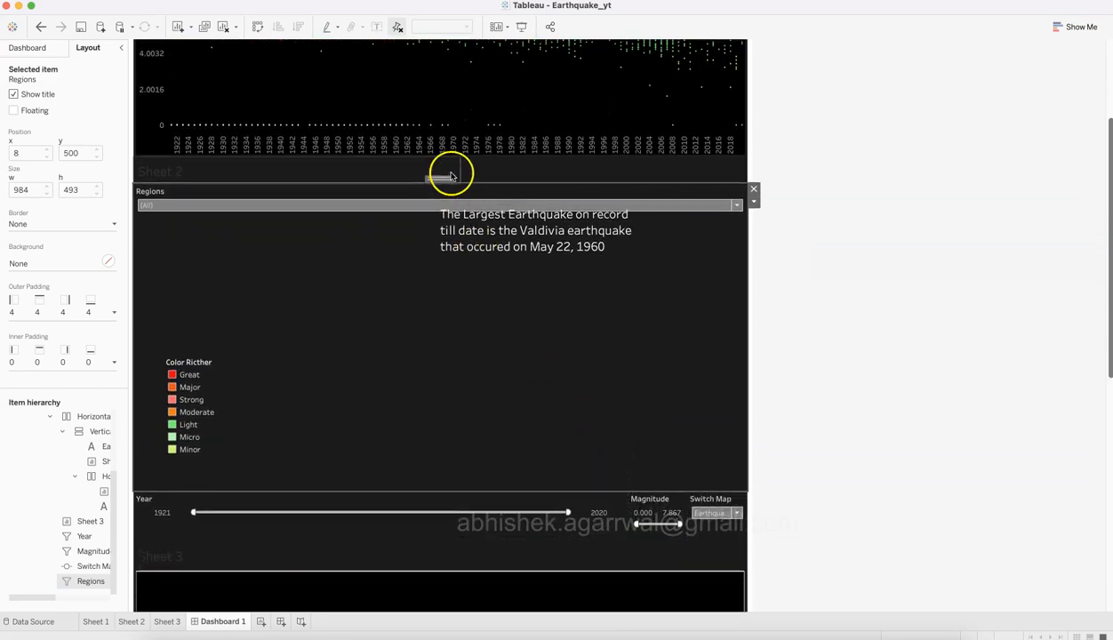
drag(445, 180, 575, 293)
mouse_move(702, 502)
mouse_down()
mouse_move(709, 518)
mouse_move(729, 514)
mouse_up()
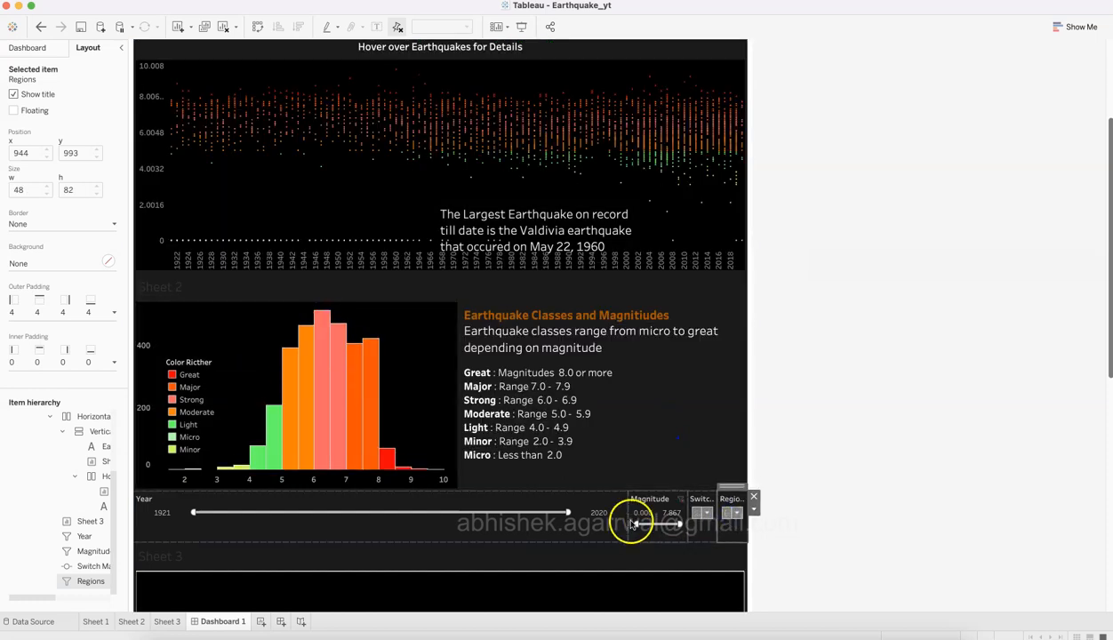
Narrow the Year filter to about 242 px and shrink Magnitude so Switch Map widens, and save the workbook.
drag(629, 524, 351, 537)
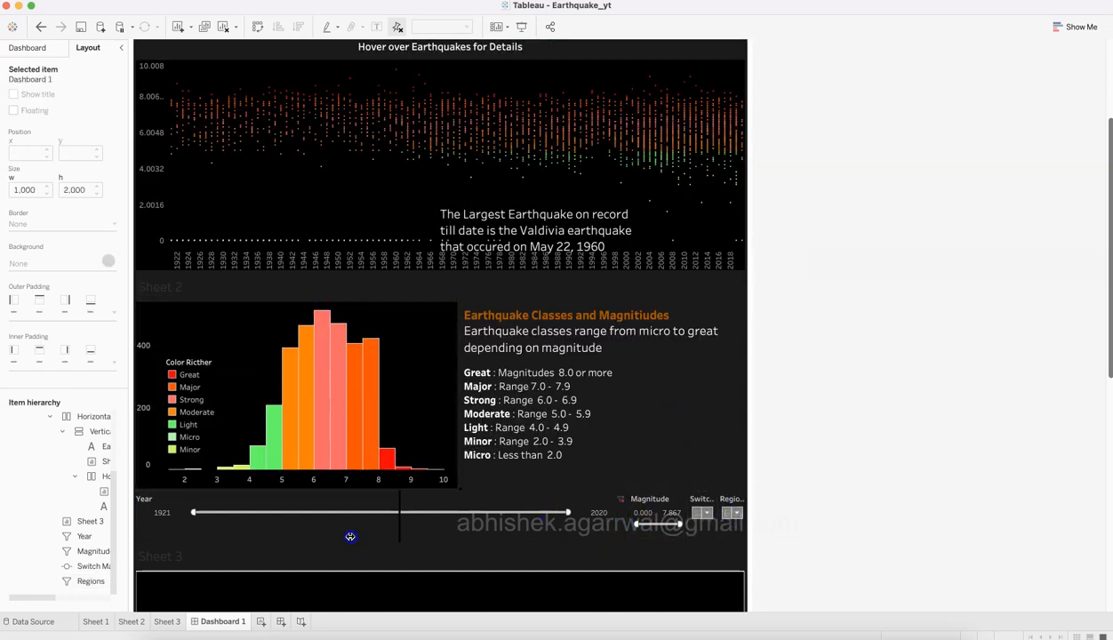
drag(278, 531, 278, 531)
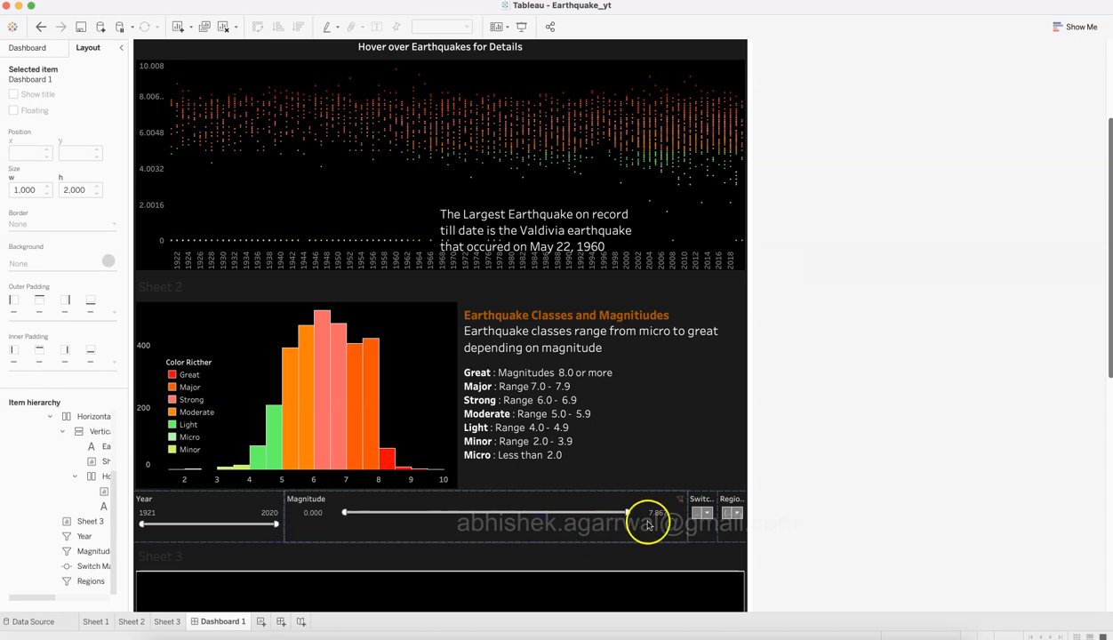
click(691, 525)
drag(687, 524, 414, 526)
click(81, 26)
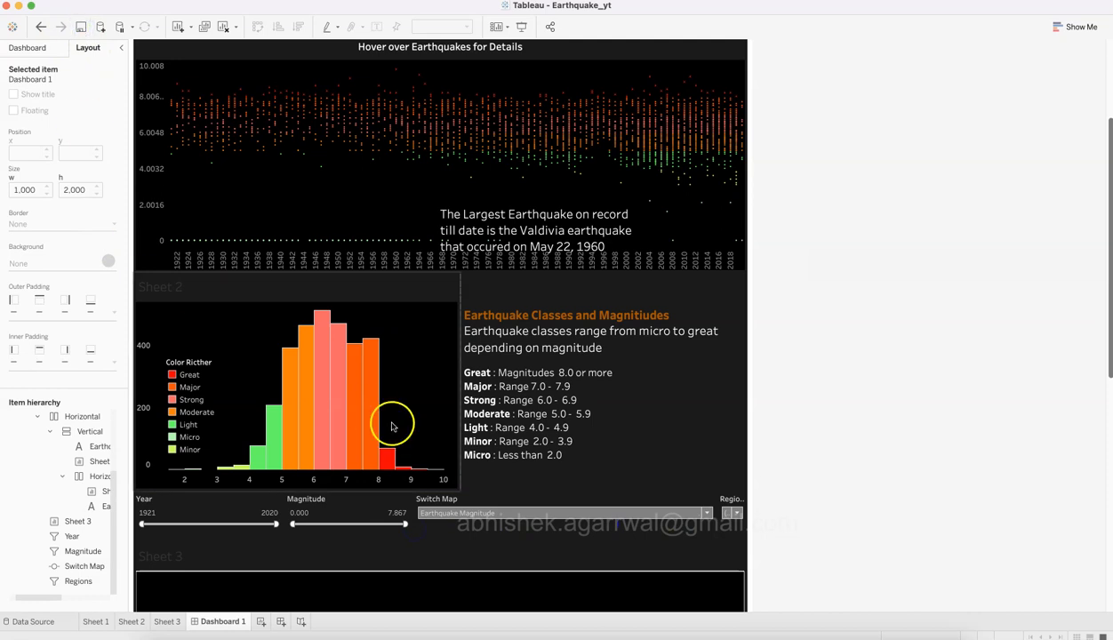
Widen the Magnitude filter to about 371 px and enlarge Regions so it shares the remaining row width with Switch Map.
drag(412, 513, 521, 516)
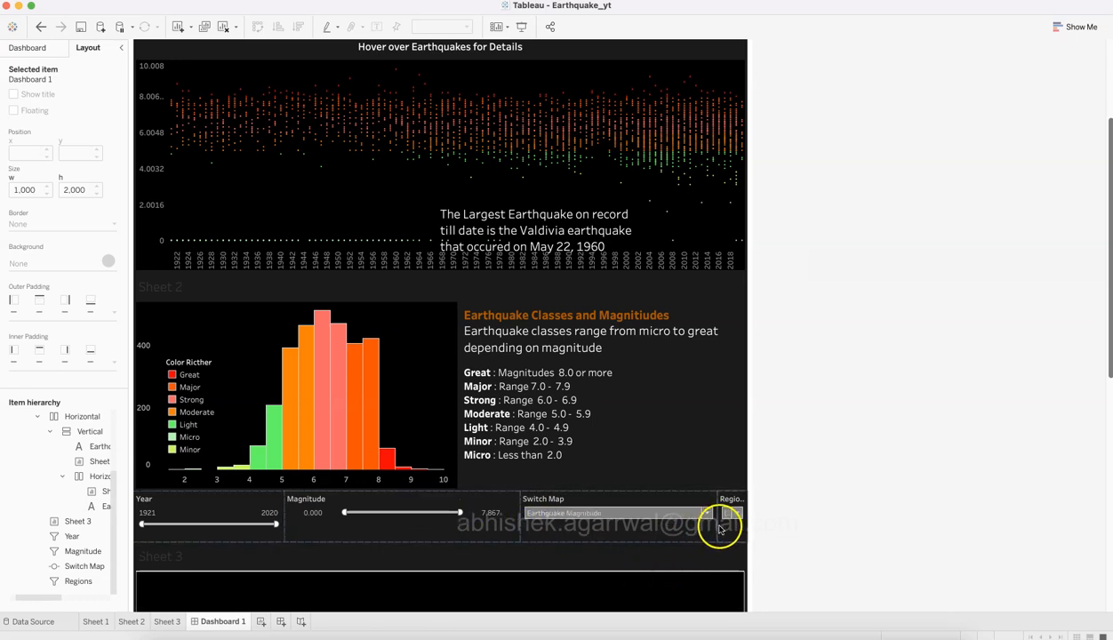
click(721, 531)
drag(717, 530, 518, 528)
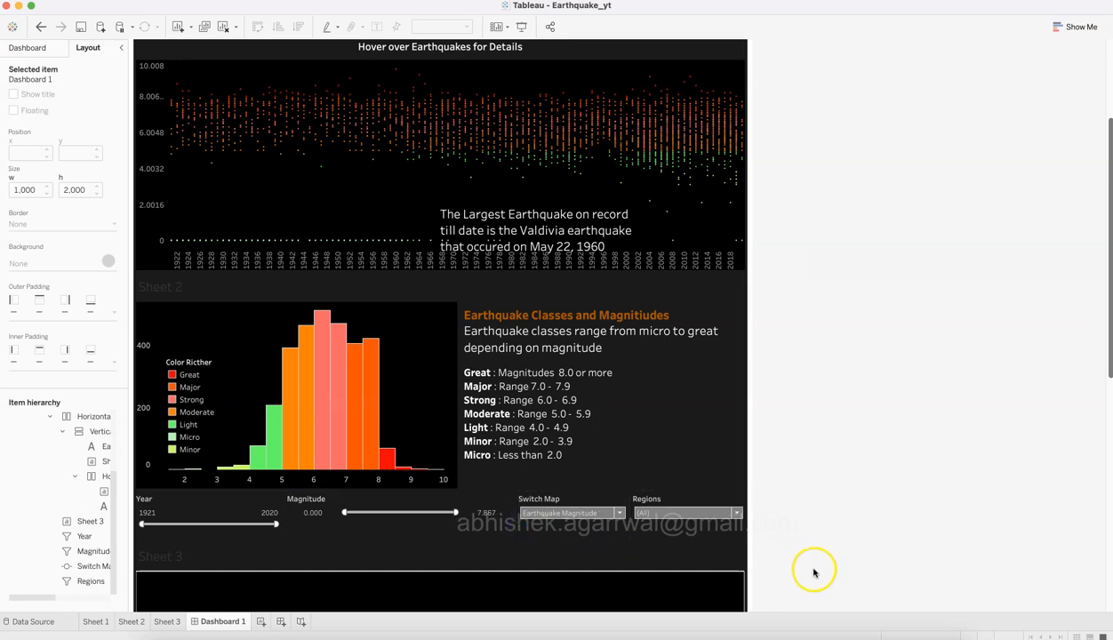
Reduce the height of the filter row above the map to about 74 px.
click(261, 527)
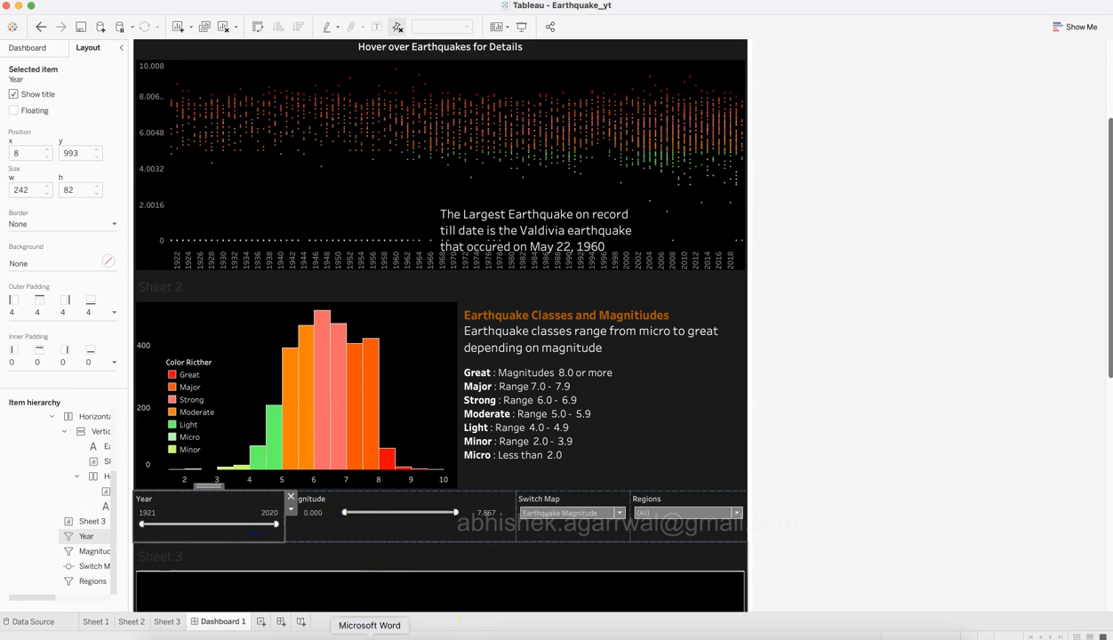
click(341, 540)
mouse_move(348, 533)
mouse_down()
mouse_move(356, 517)
mouse_move(358, 536)
mouse_up()
click(872, 481)
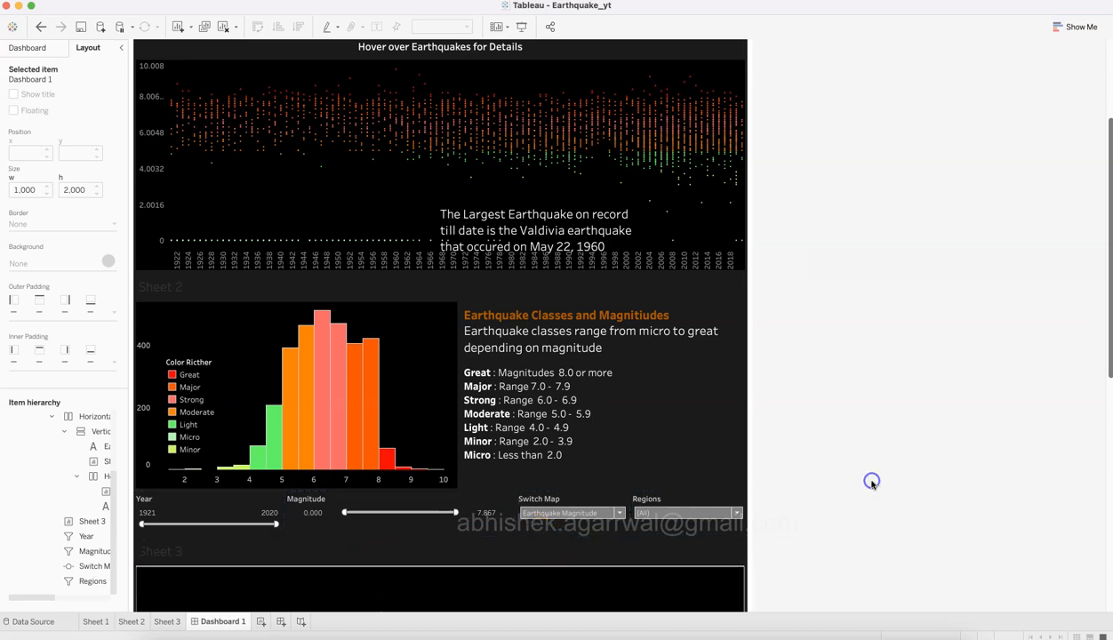
double_click(380, 503)
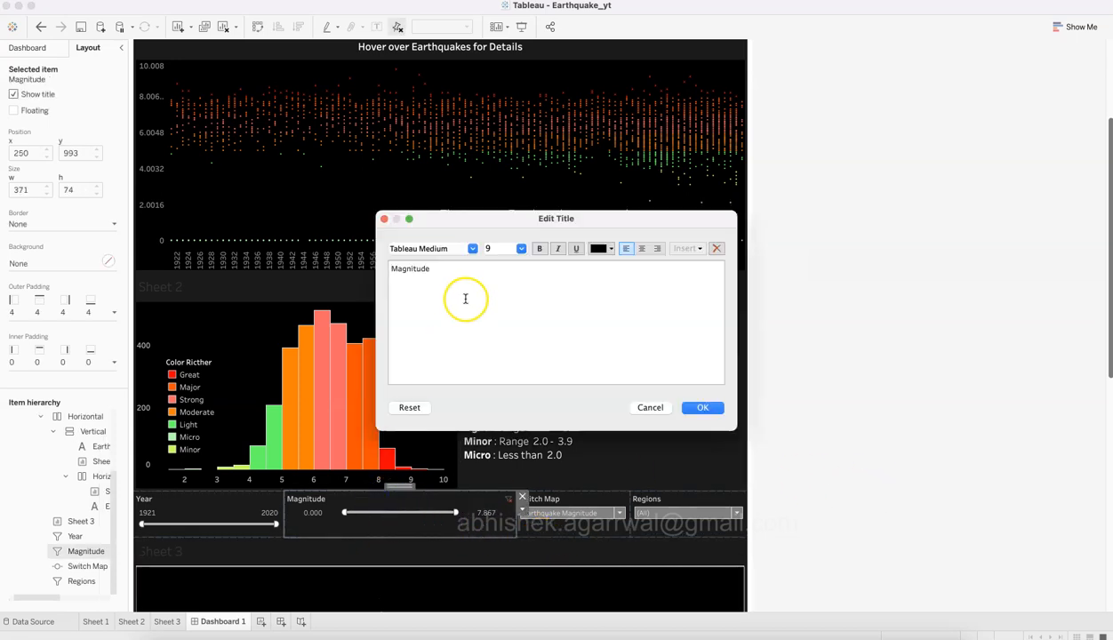
click(704, 408)
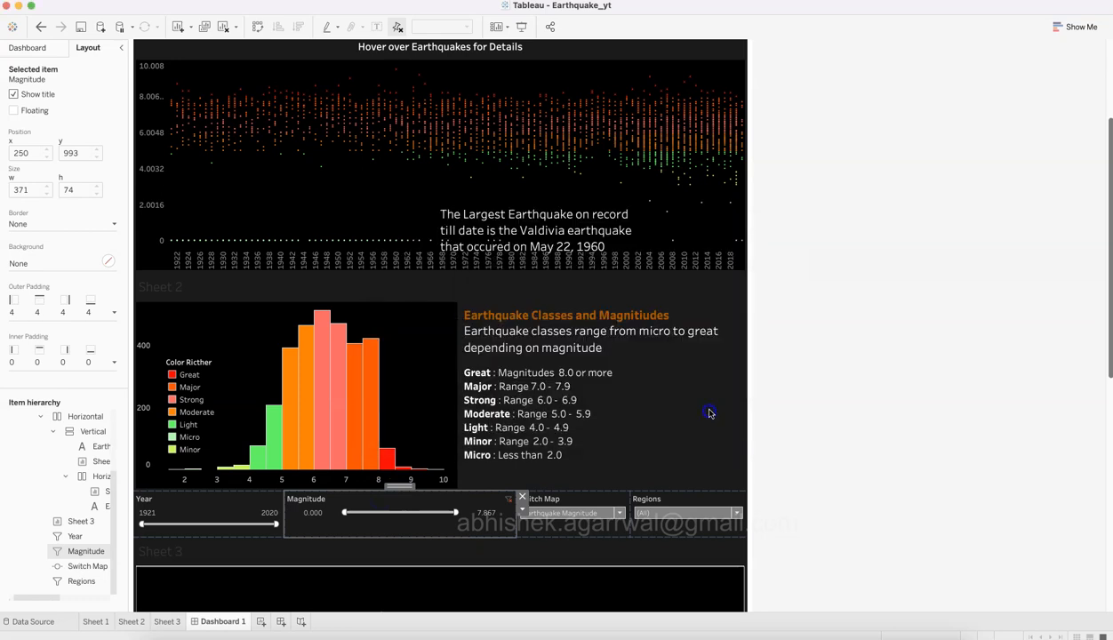
click(345, 529)
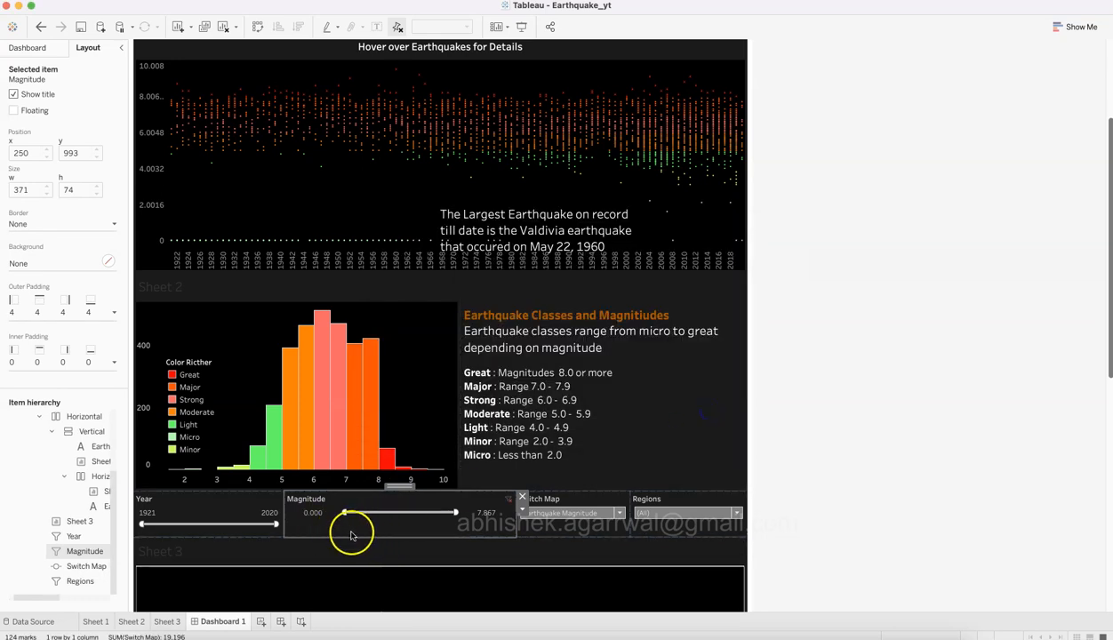
click(825, 539)
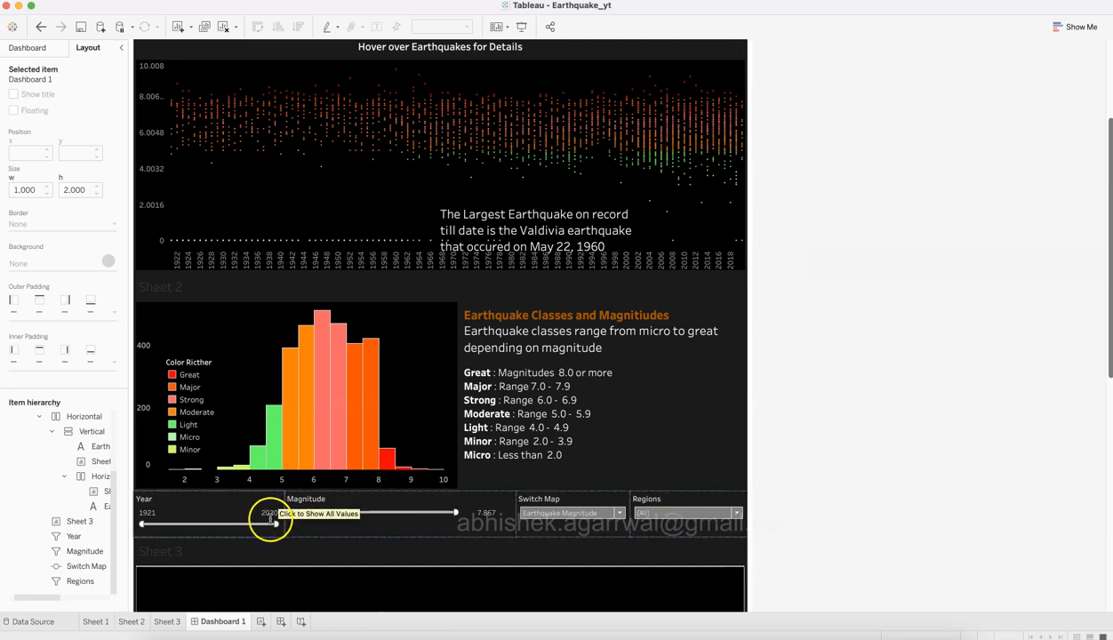
Hide the title of the Sheet 3 map on the dashboard.
scroll(449, 487, down, 5)
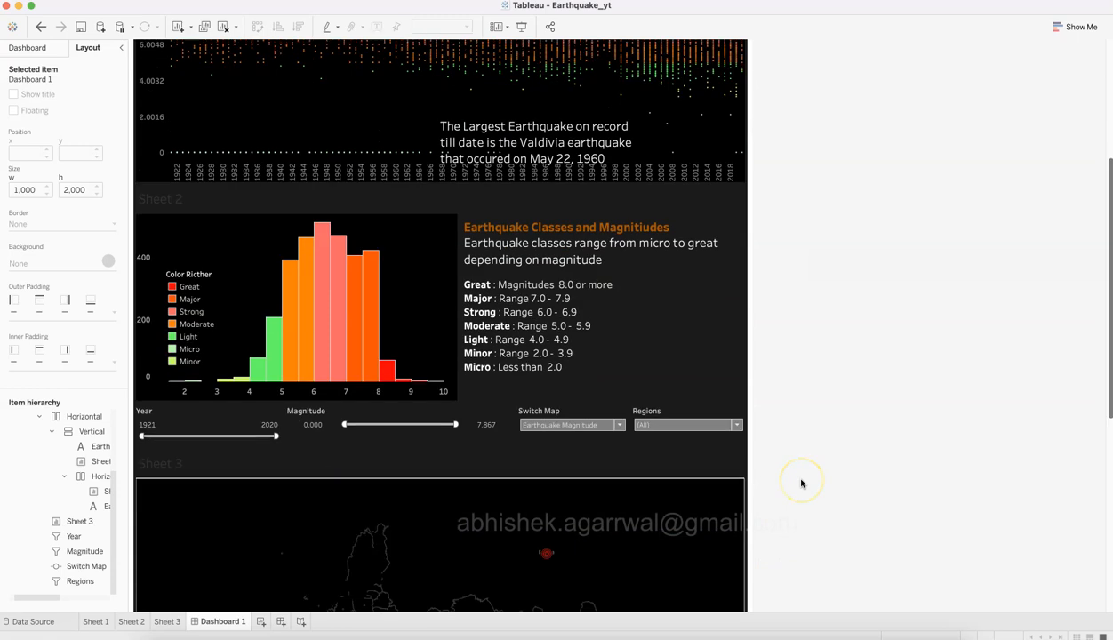
scroll(800, 483, down, 7)
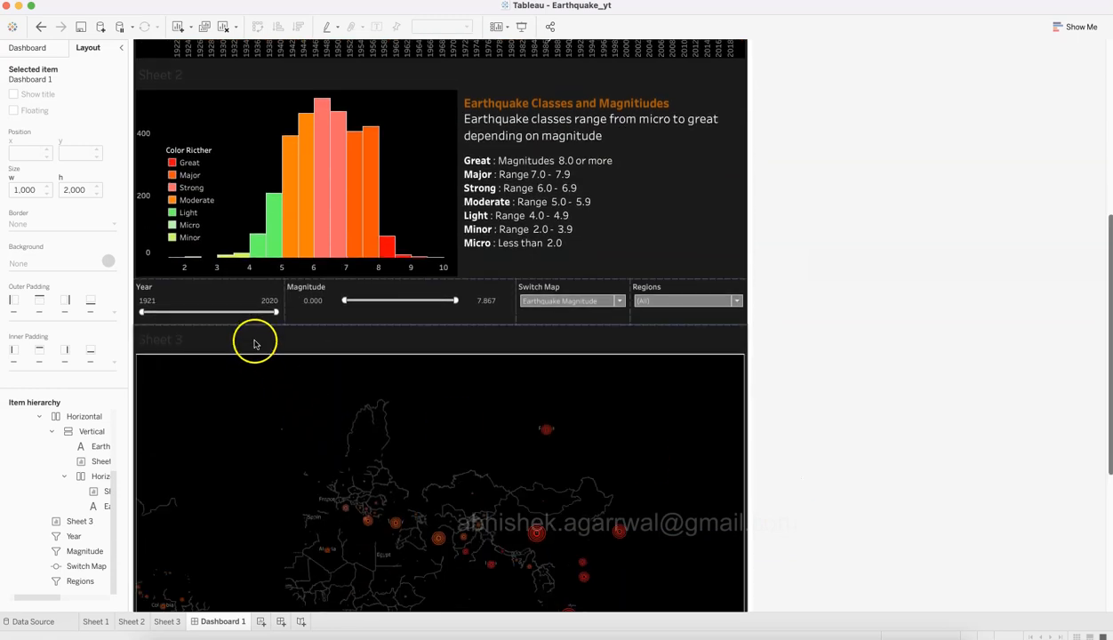
click(255, 343)
right_click(252, 336)
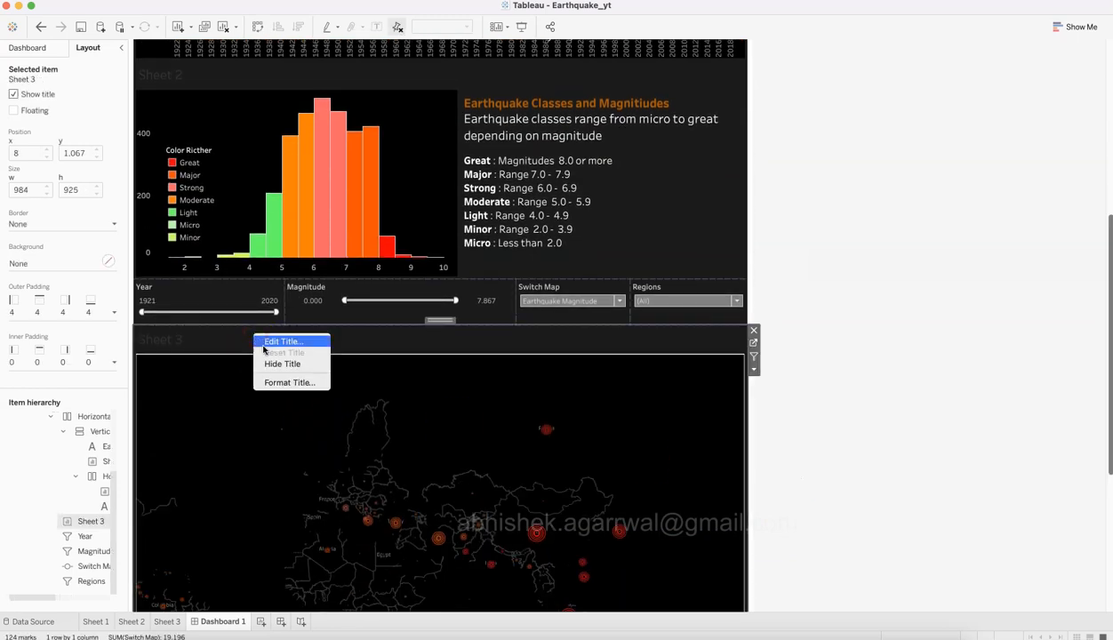
click(273, 363)
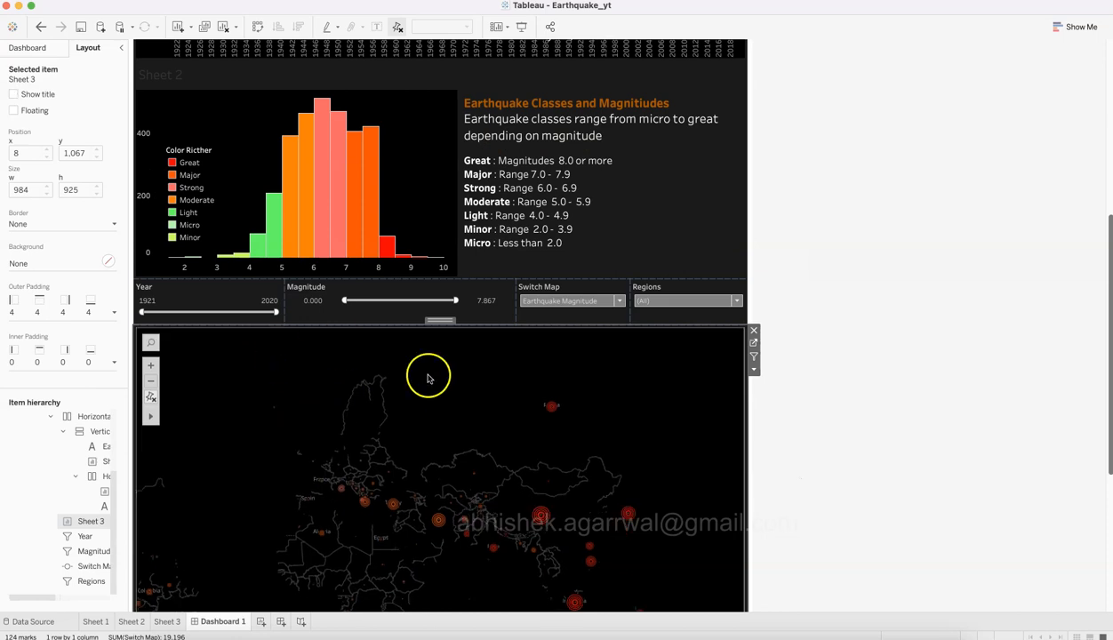
Test the Switch Map control above the dashboard map with Number of deaths and Number of Missing Person.
scroll(805, 481, down, 2)
scroll(804, 480, down, 5)
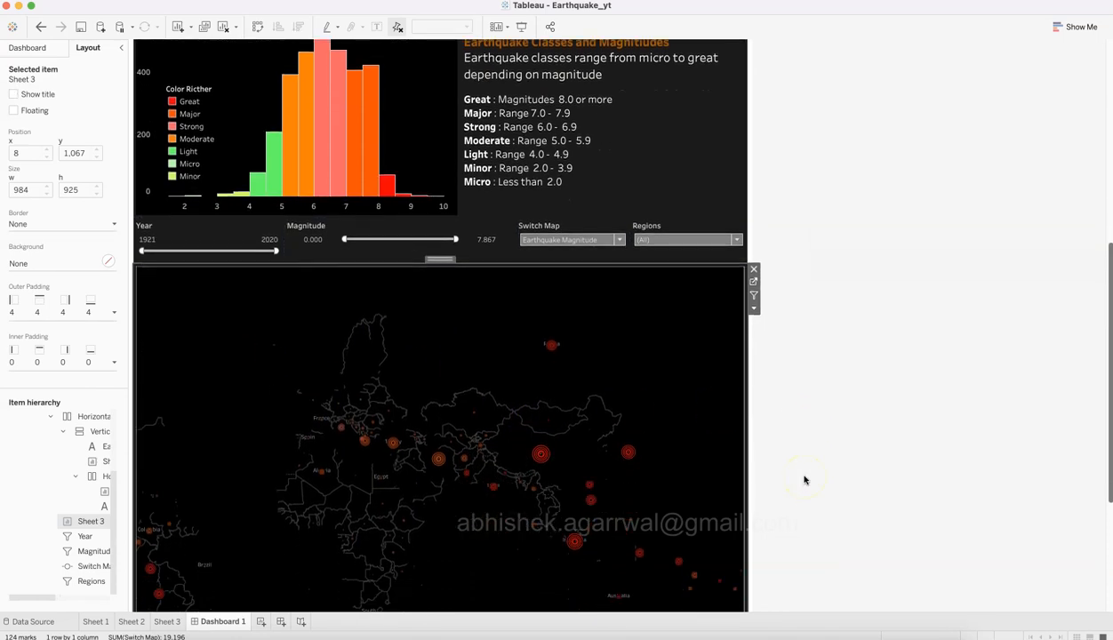
click(571, 179)
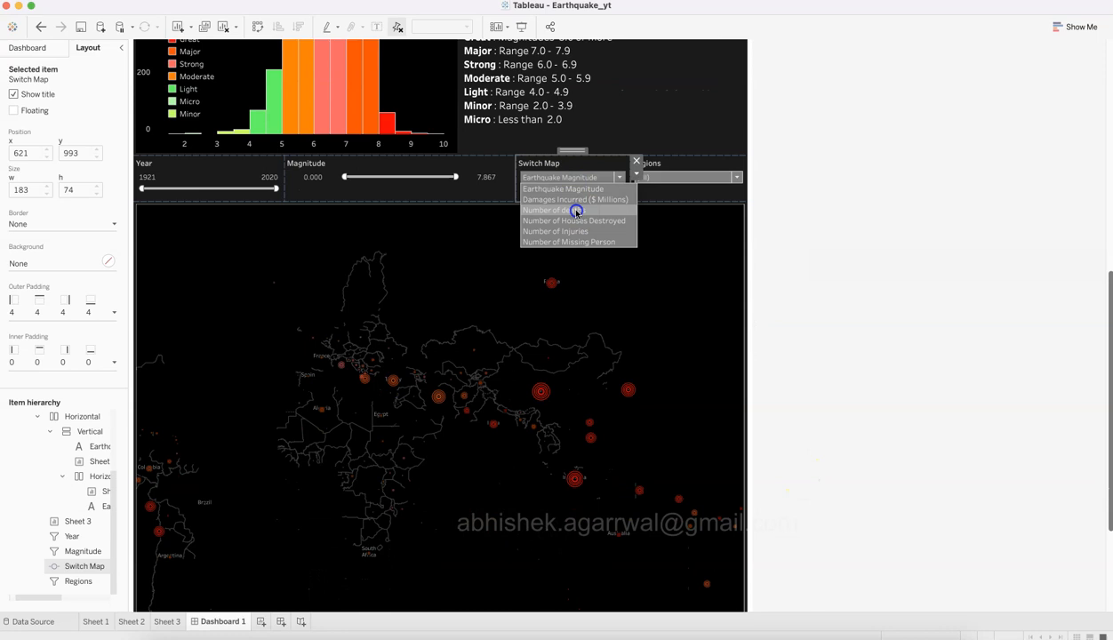
click(575, 210)
click(578, 178)
click(578, 186)
click(683, 177)
click(587, 185)
click(571, 179)
click(577, 241)
click(580, 225)
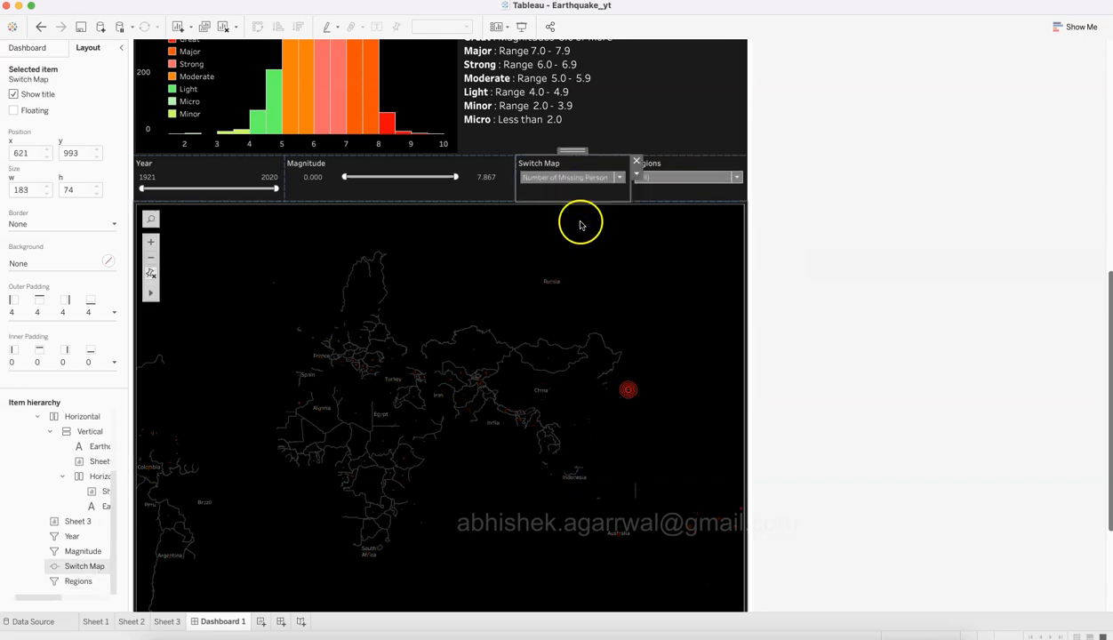
Set Switch Map to Number of deaths and save the workbook.
click(579, 183)
click(578, 209)
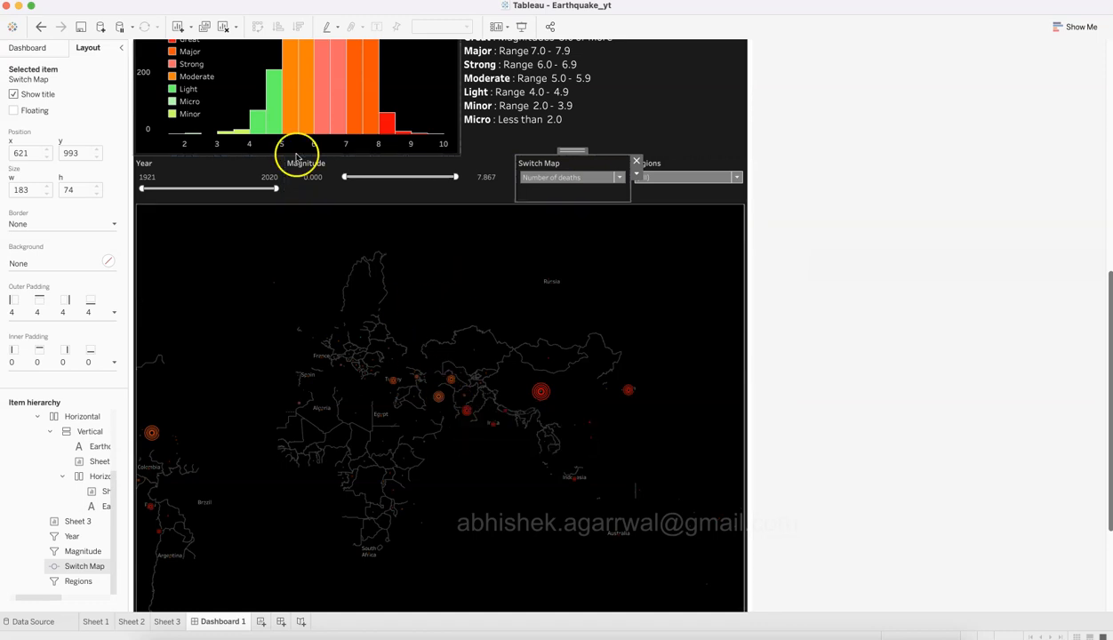
click(80, 26)
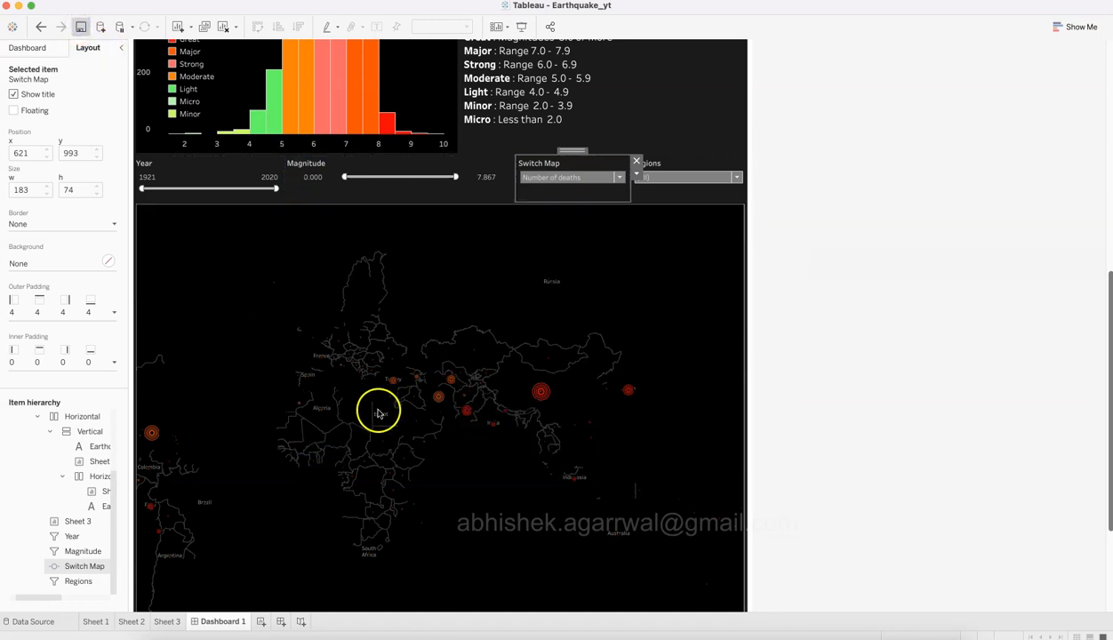
On Sheet 3, add Location Name and Day of Occurence to the marks' Detail, with Day of Occurence as an exact date.
click(168, 622)
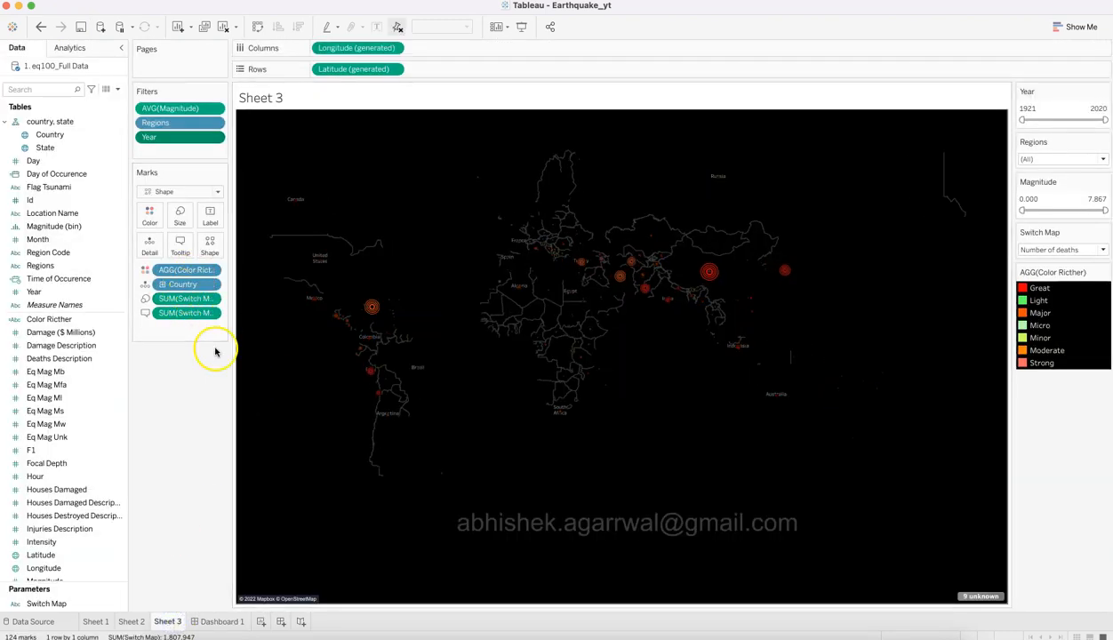
drag(54, 214, 148, 250)
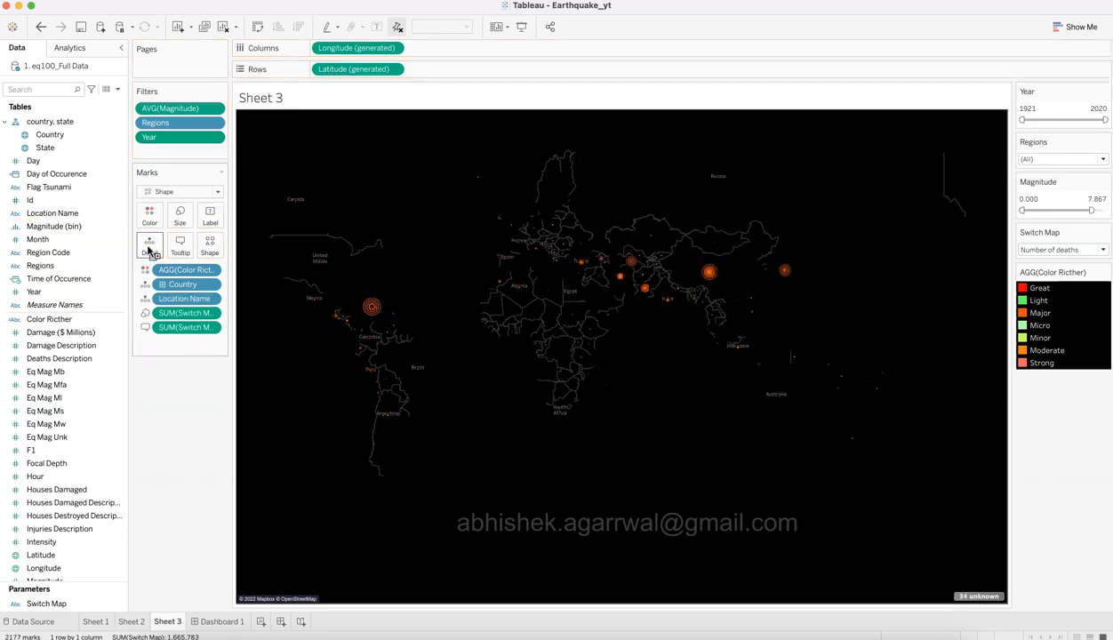
click(63, 178)
drag(62, 177, 150, 246)
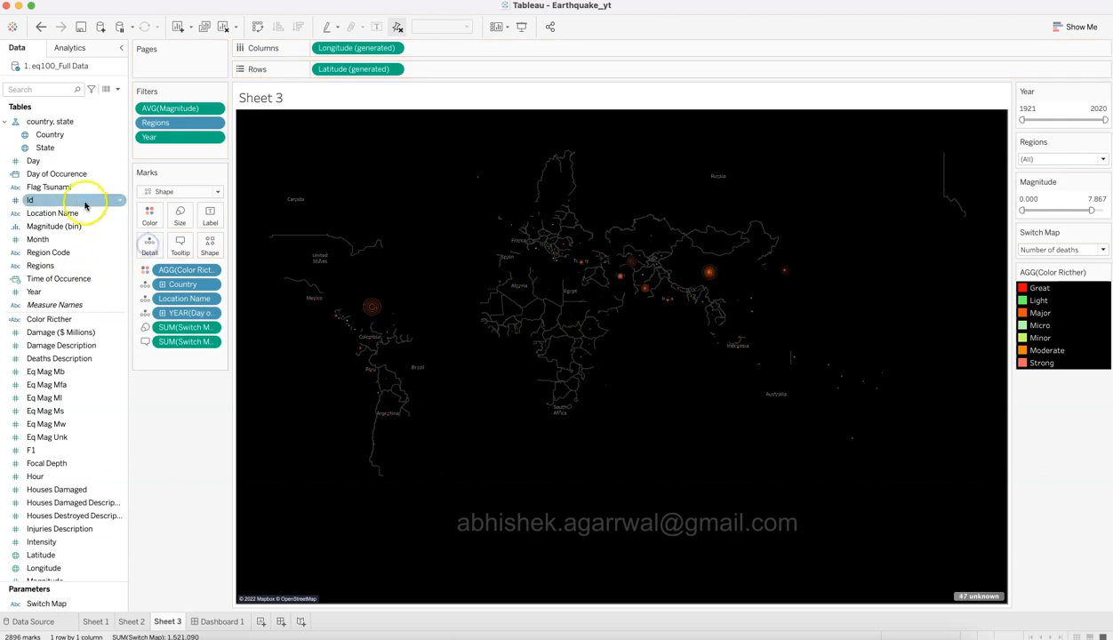
right_click(205, 313)
click(193, 534)
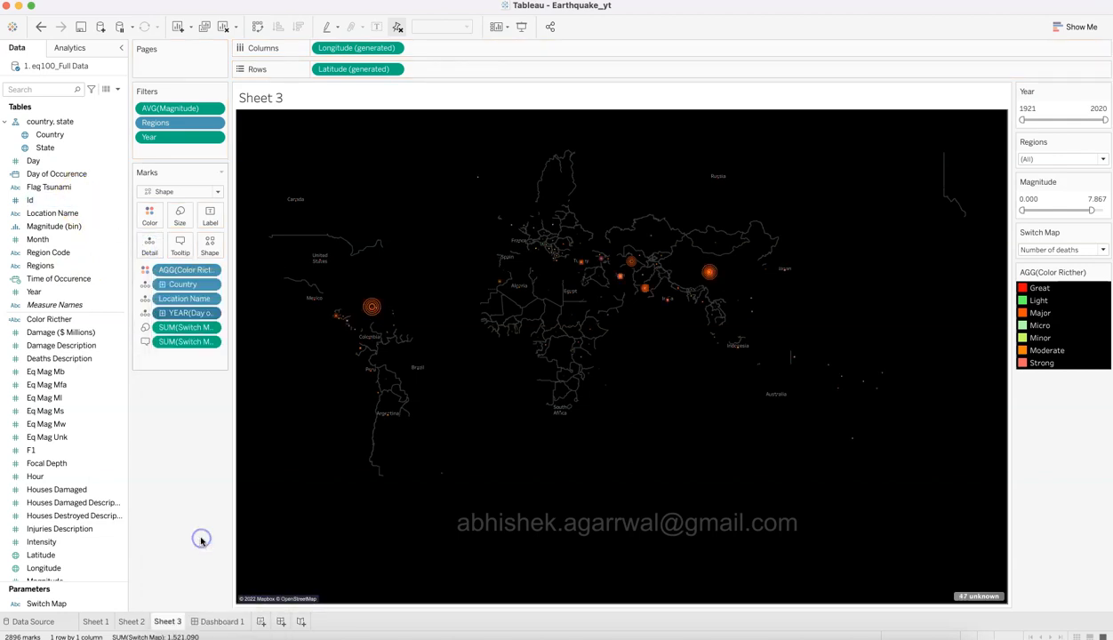
Add Time of Occurence to Sheet 3's Detail and make Day of Occurence discrete.
click(87, 278)
drag(87, 278, 151, 247)
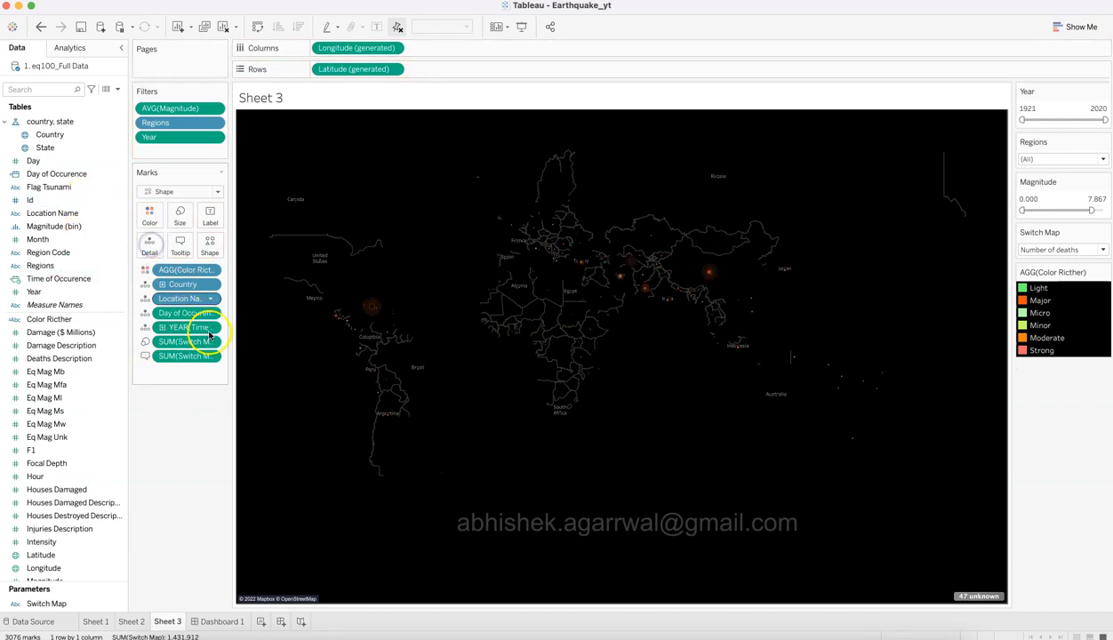
click(215, 313)
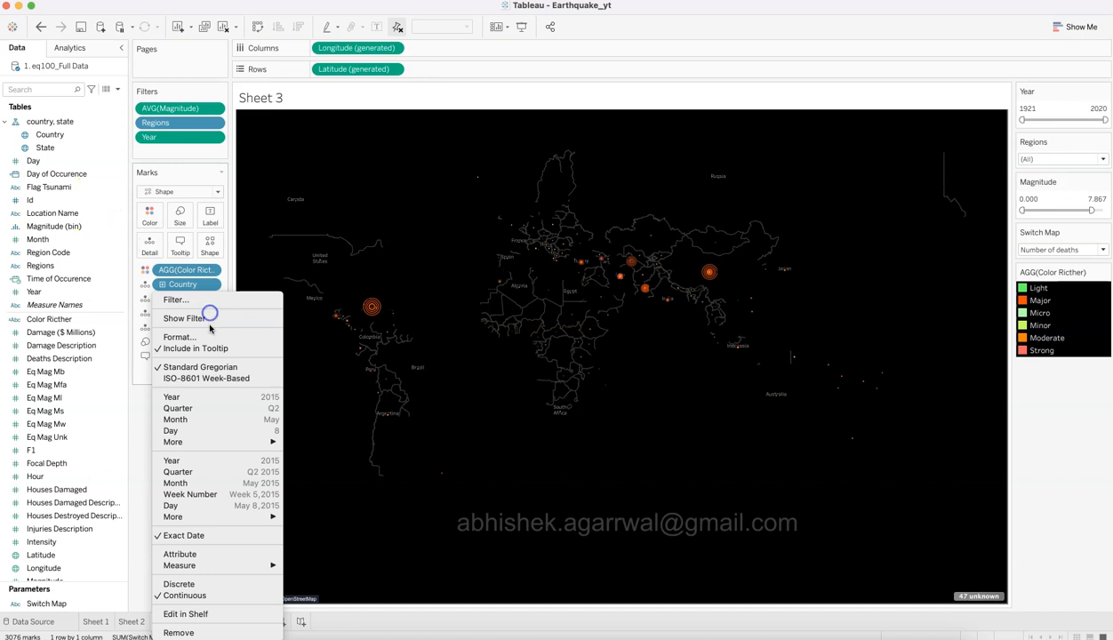
click(222, 585)
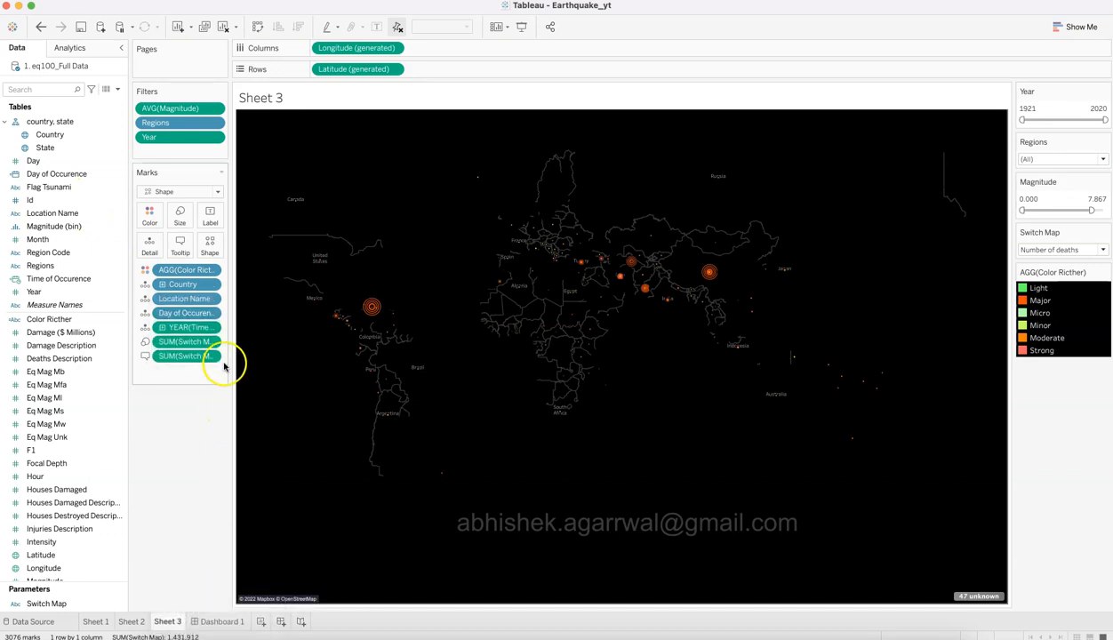
Set Time of Occurence on Sheet 3's Detail to a discrete exact date and save the workbook.
click(214, 327)
click(218, 585)
click(213, 326)
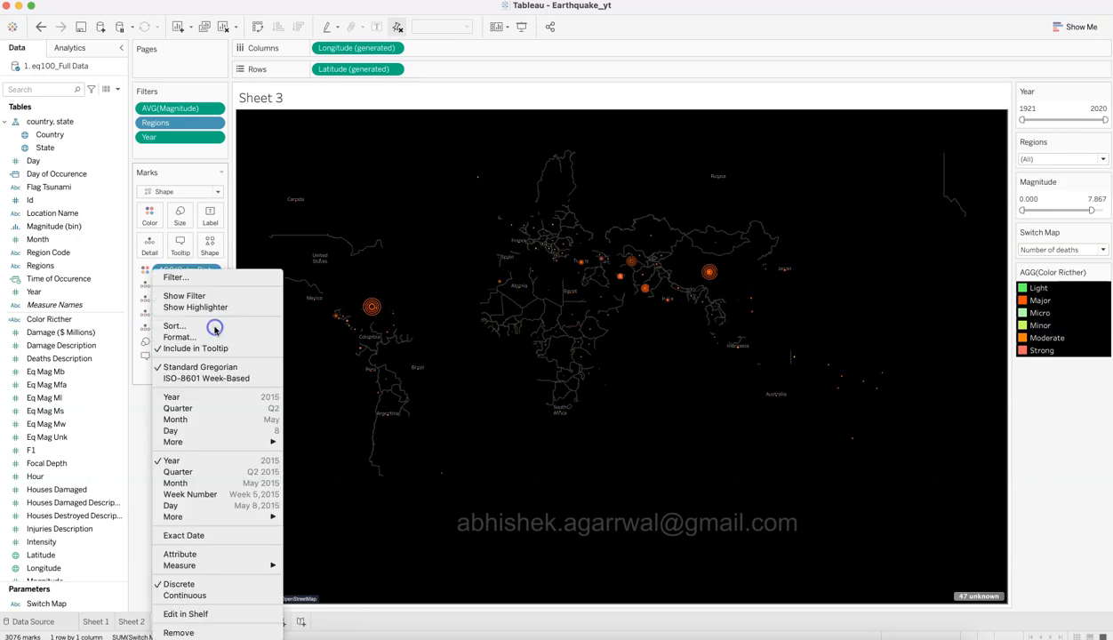
click(207, 534)
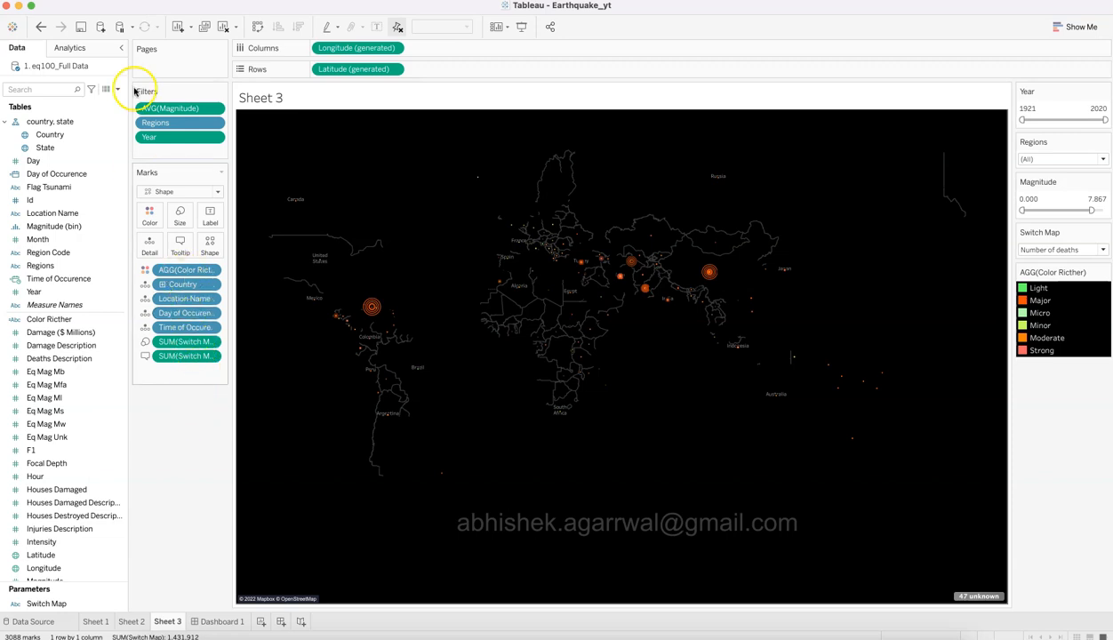
click(80, 27)
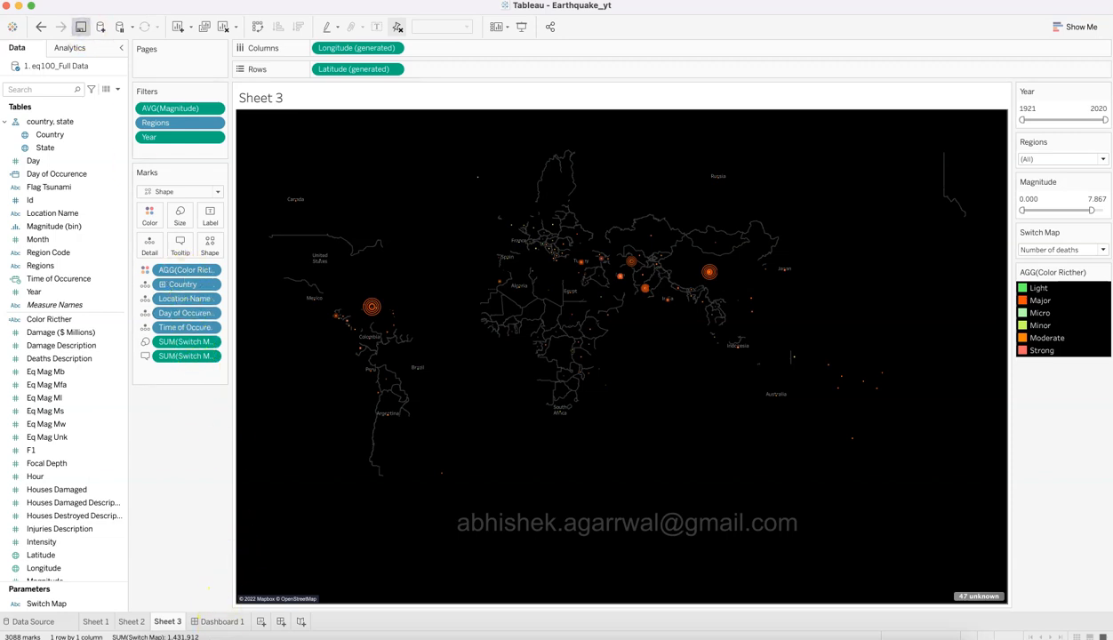
On Dashboard 1, set Switch Map to Damages Incurred ($ Millions) after trying Earthquake Magnitude and Number of deaths.
click(222, 622)
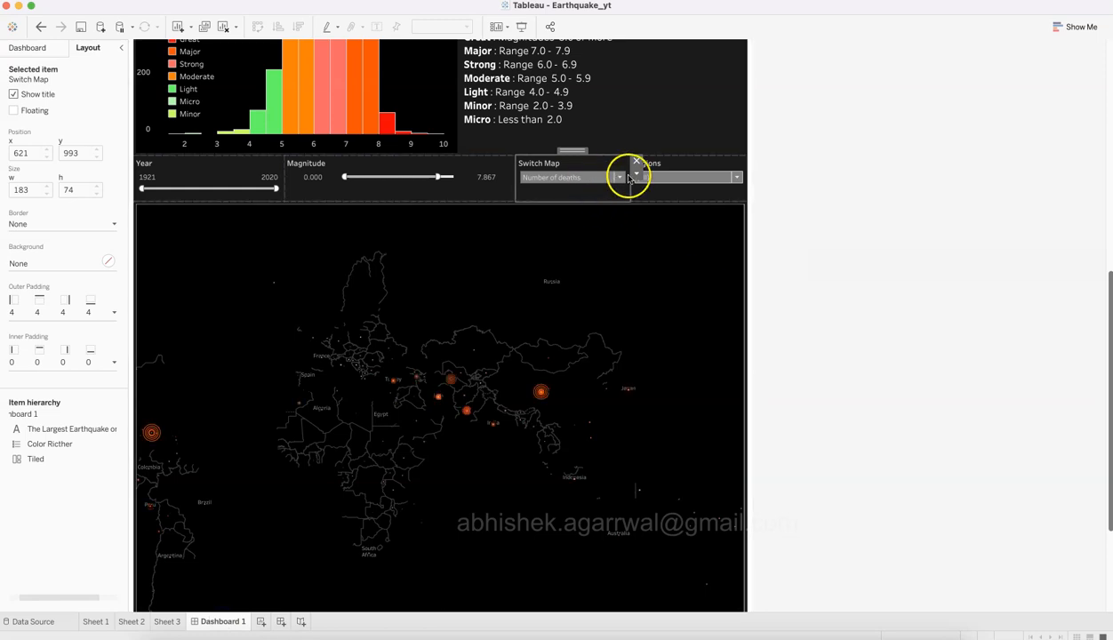
click(644, 176)
click(574, 178)
click(574, 179)
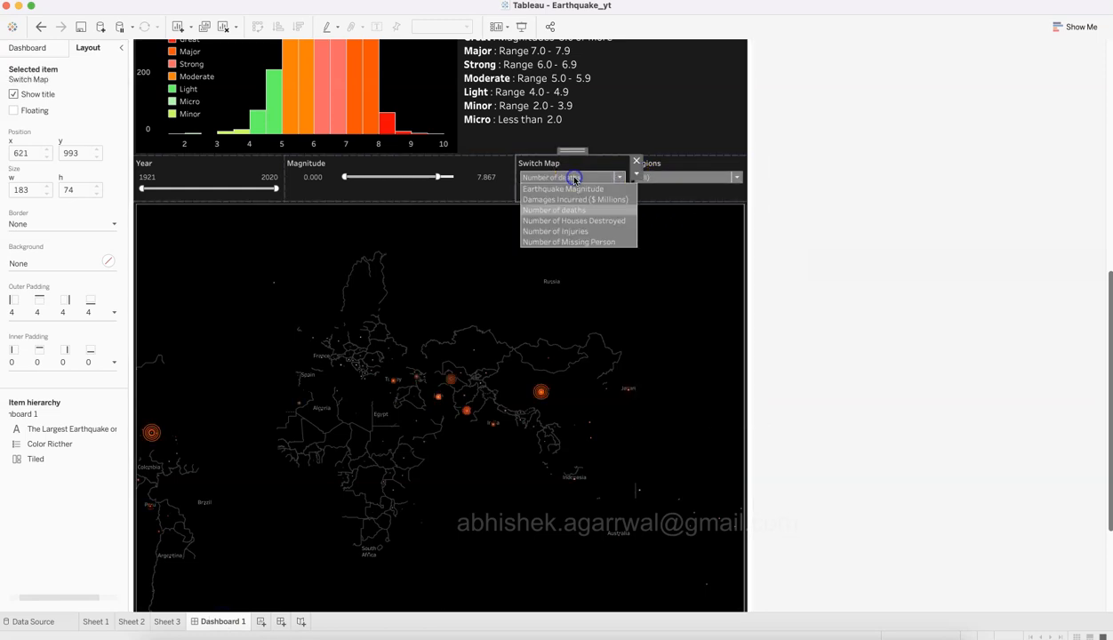
click(575, 188)
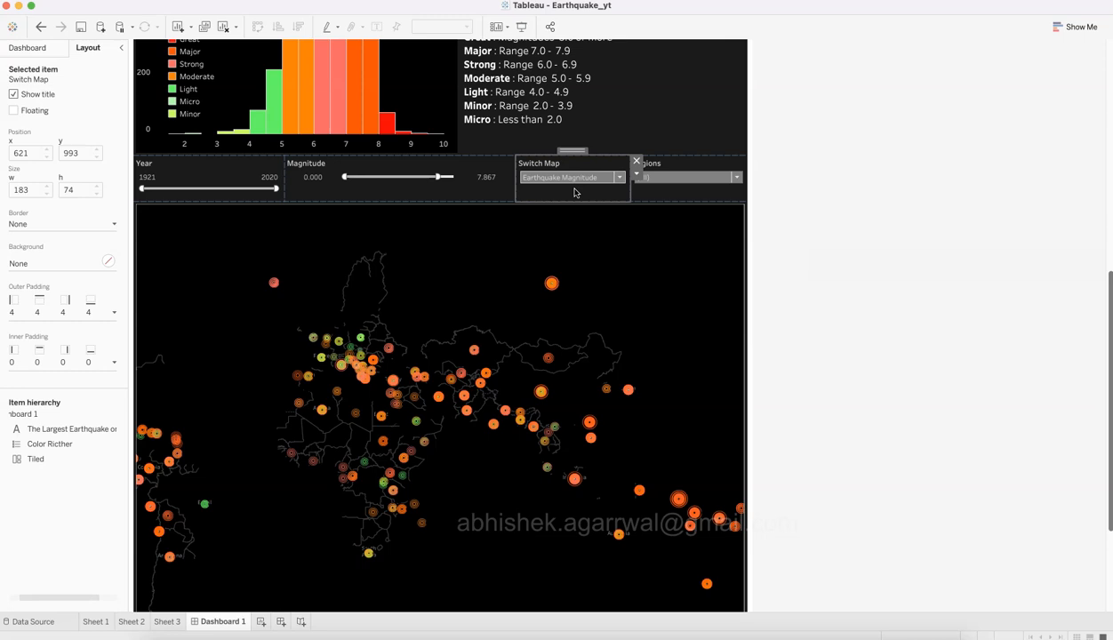
click(572, 177)
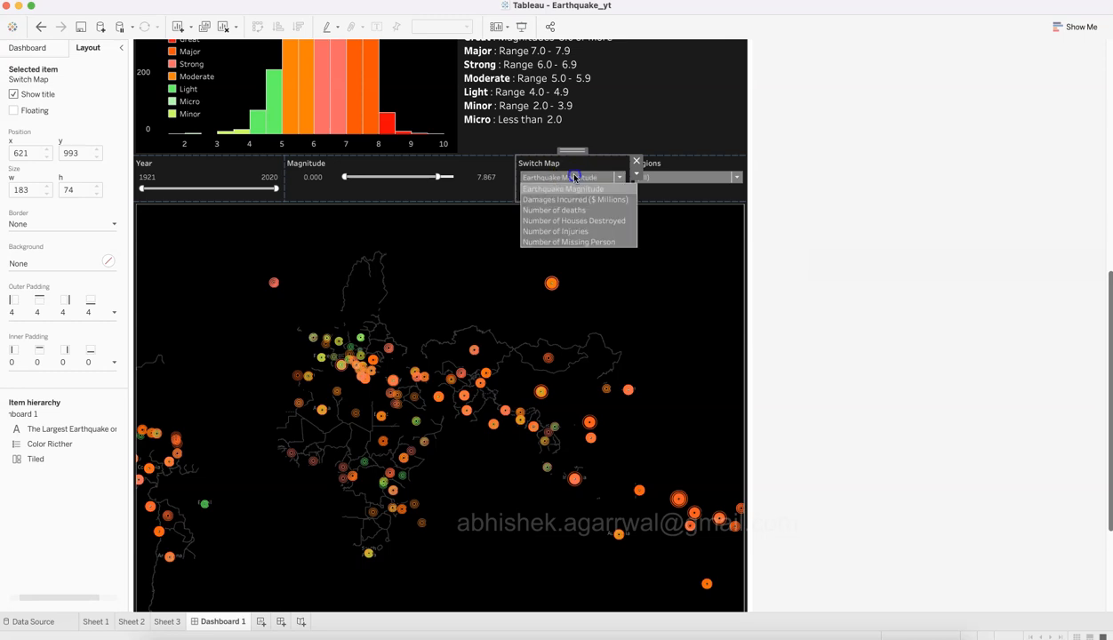
click(574, 209)
click(572, 178)
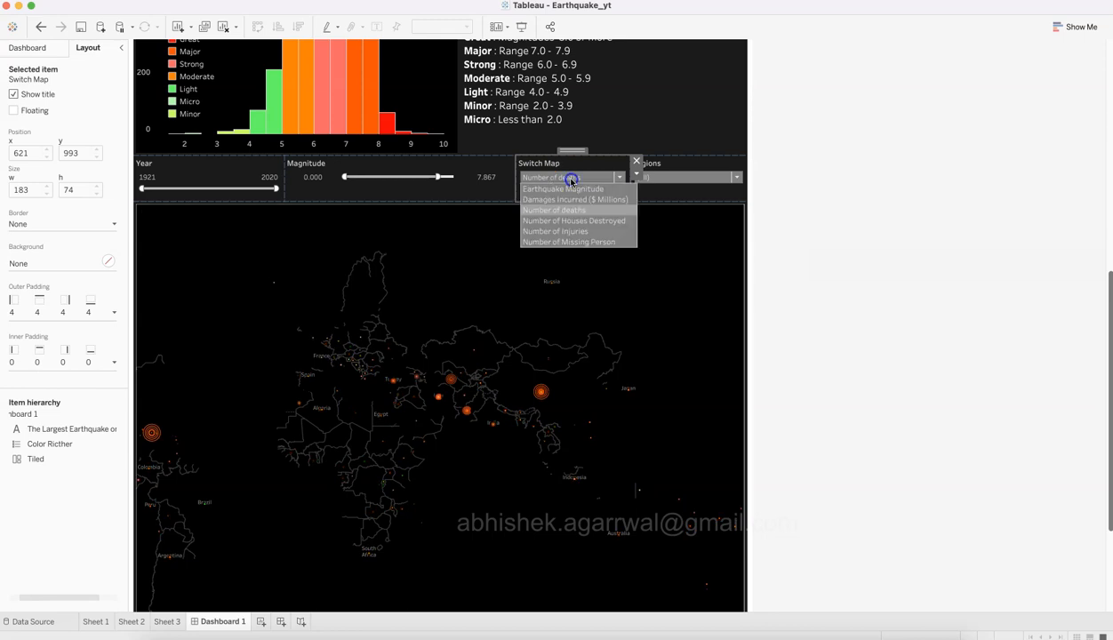
click(572, 199)
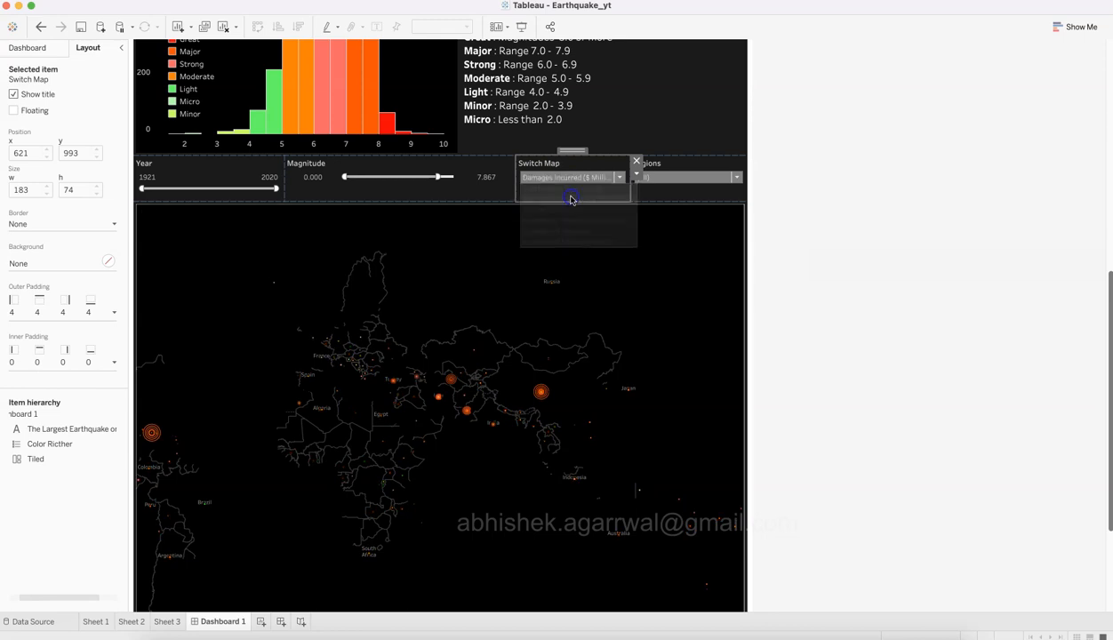
Try the Regions filter on the map with Central America and Middle East, and leave it at East Asia.
click(665, 177)
click(671, 269)
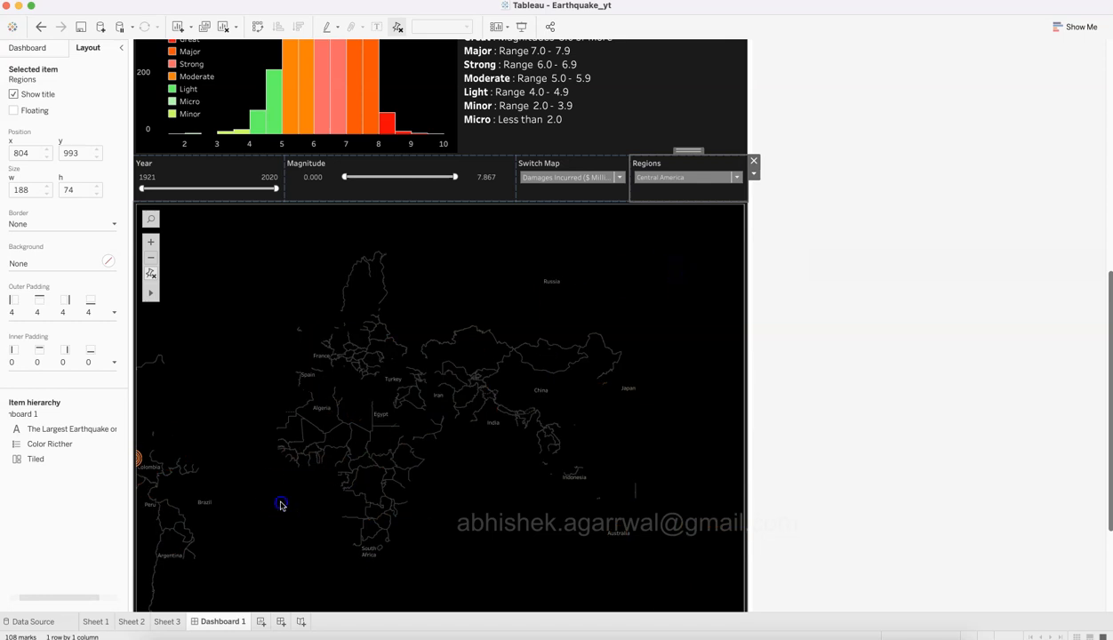
click(319, 507)
click(683, 177)
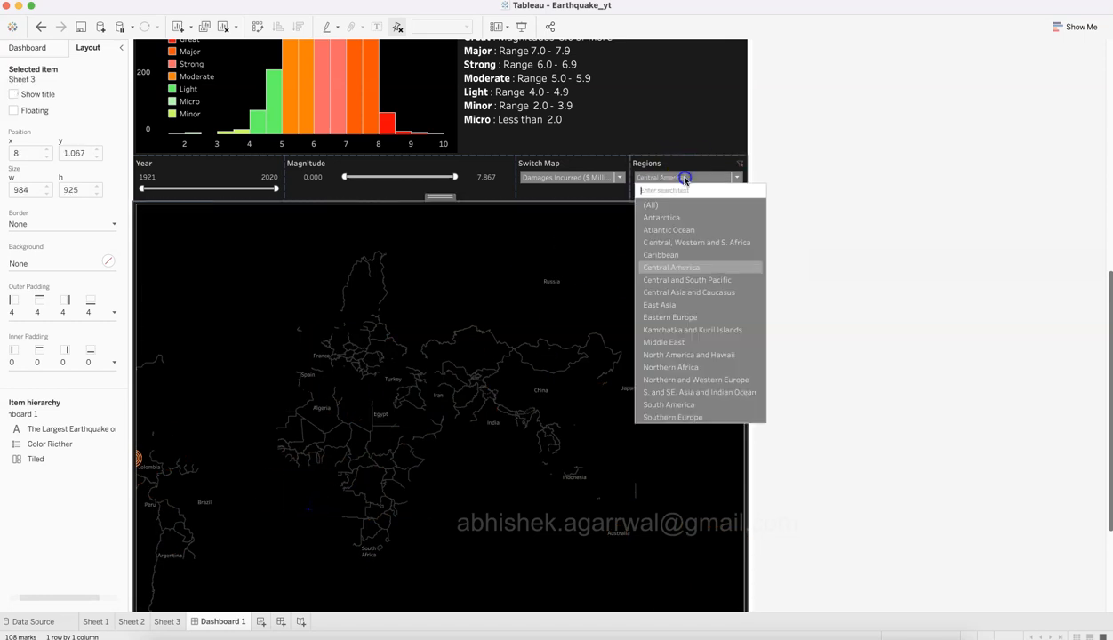
click(672, 342)
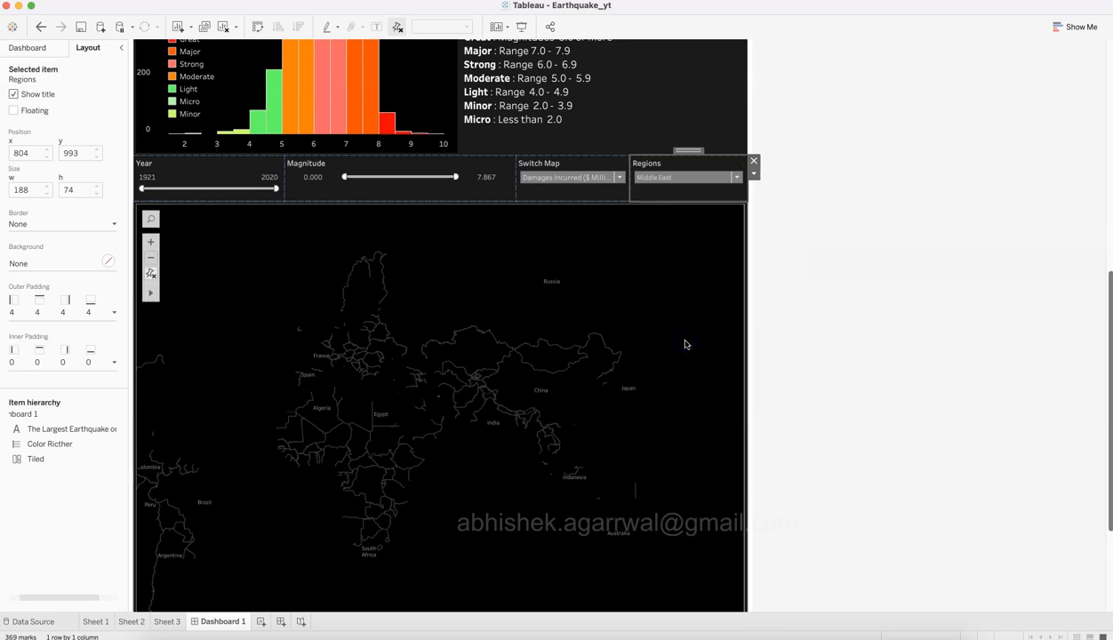
click(683, 175)
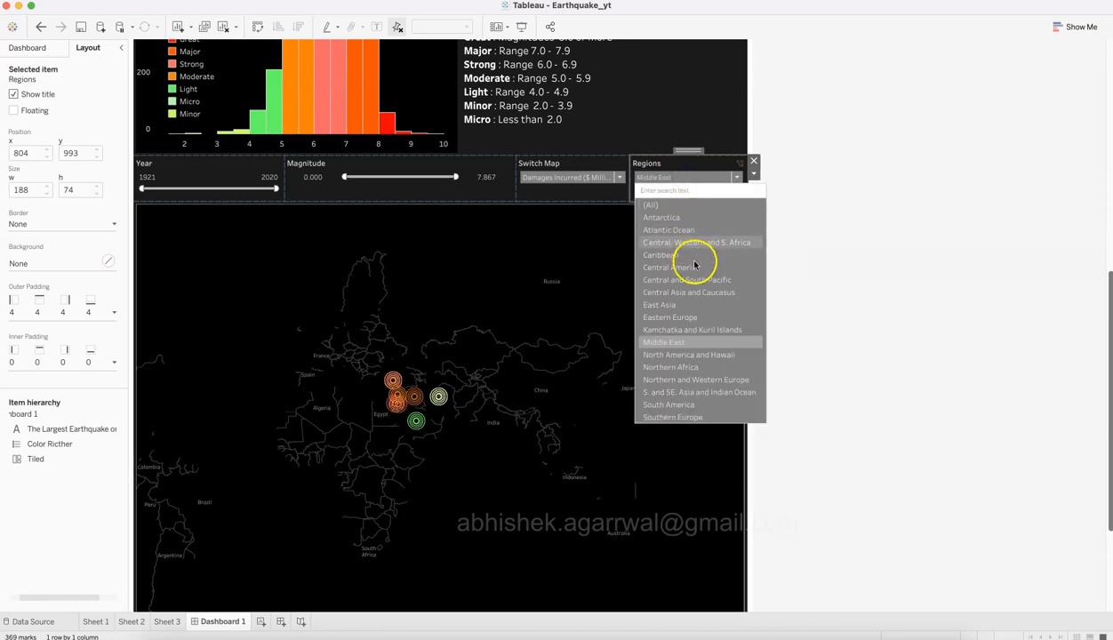
click(666, 305)
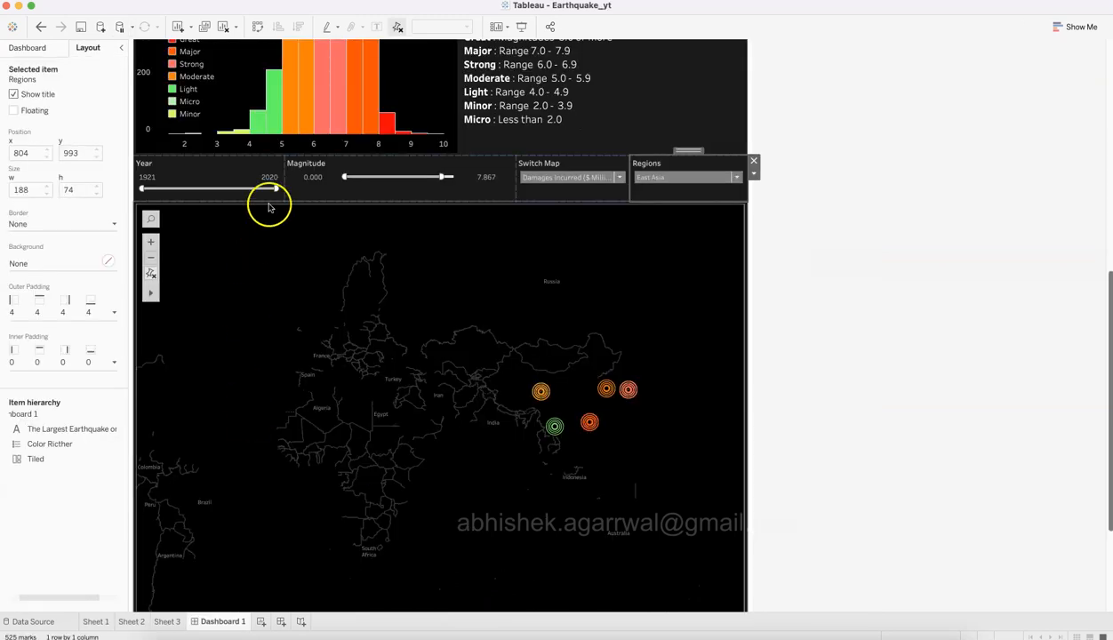
Check the Earthquake Map heading in the Earthquakes of 100 Years workbook and insert a tiled Text object between Dashboard 1's filter row and map.
click(33, 51)
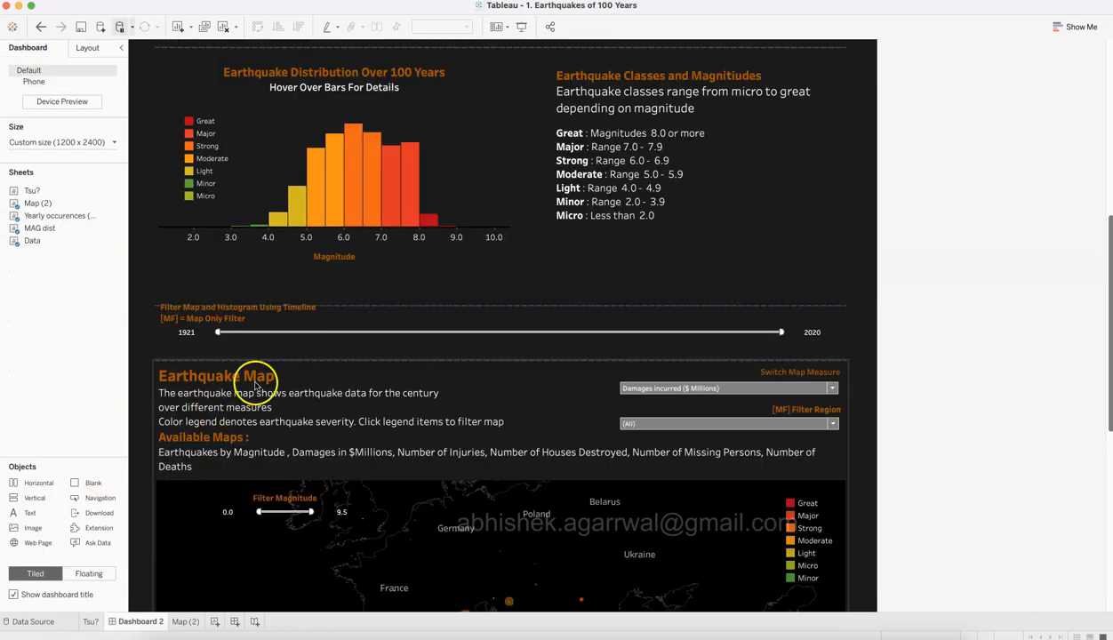
click(295, 385)
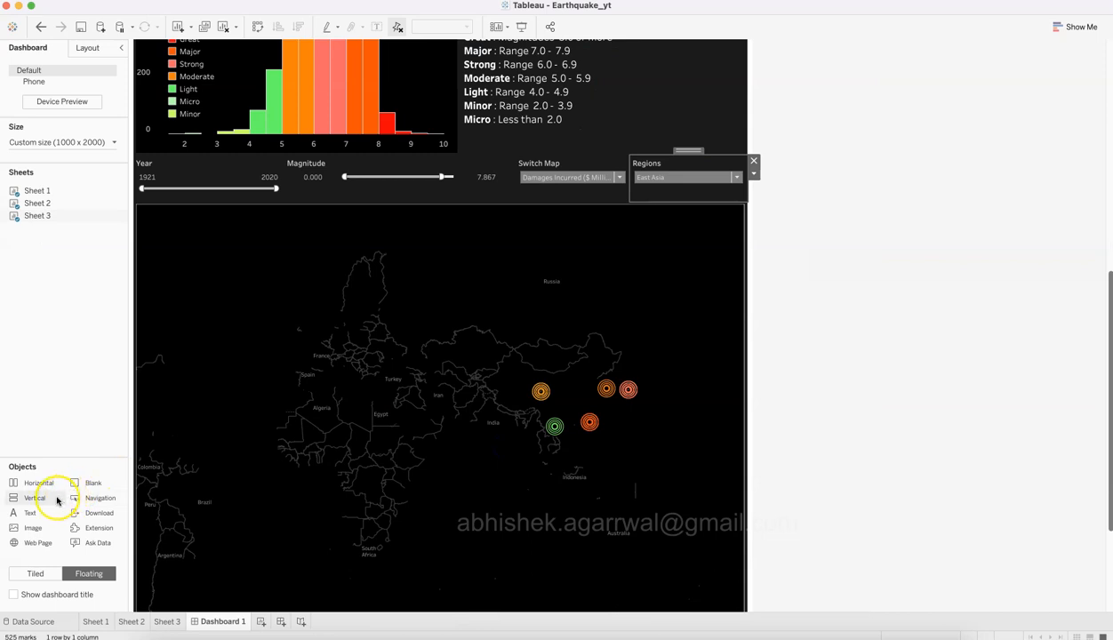
drag(37, 514, 256, 254)
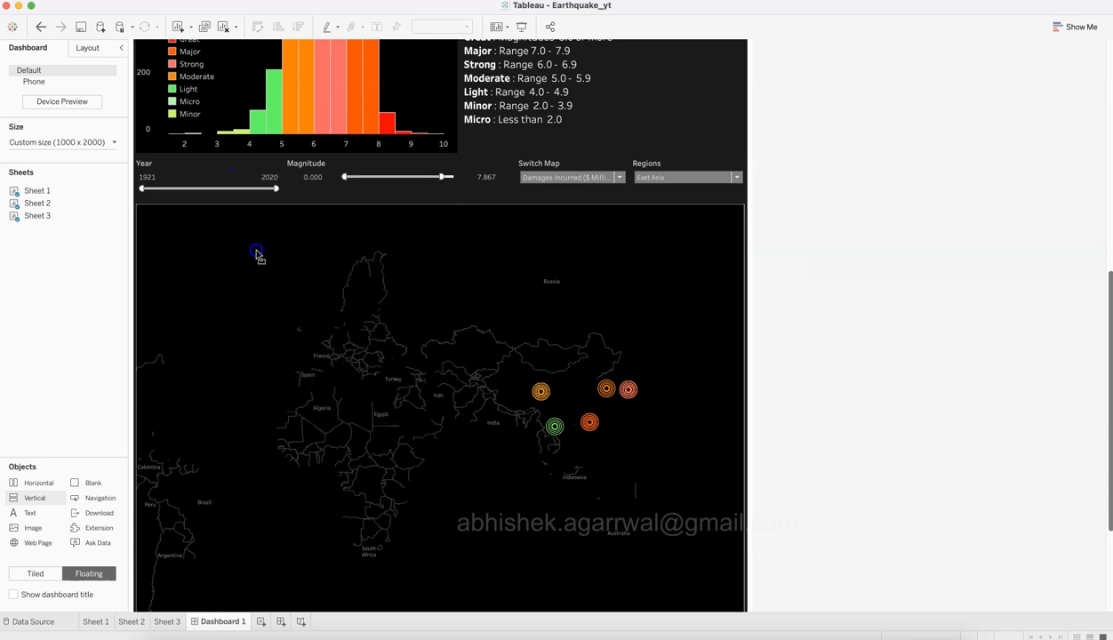
click(39, 577)
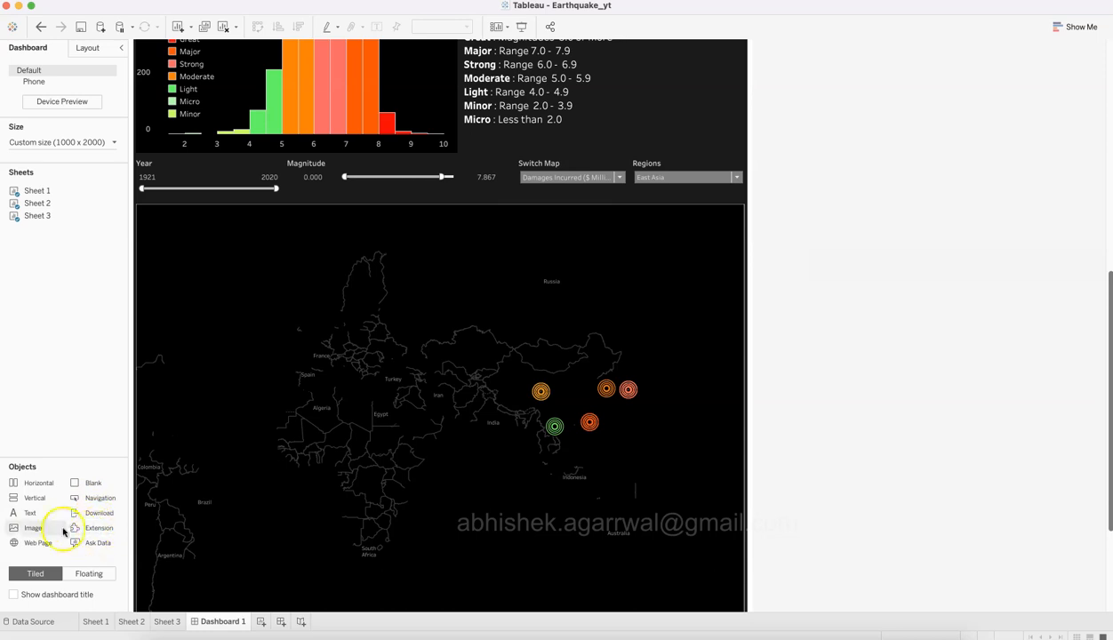
drag(39, 515, 323, 203)
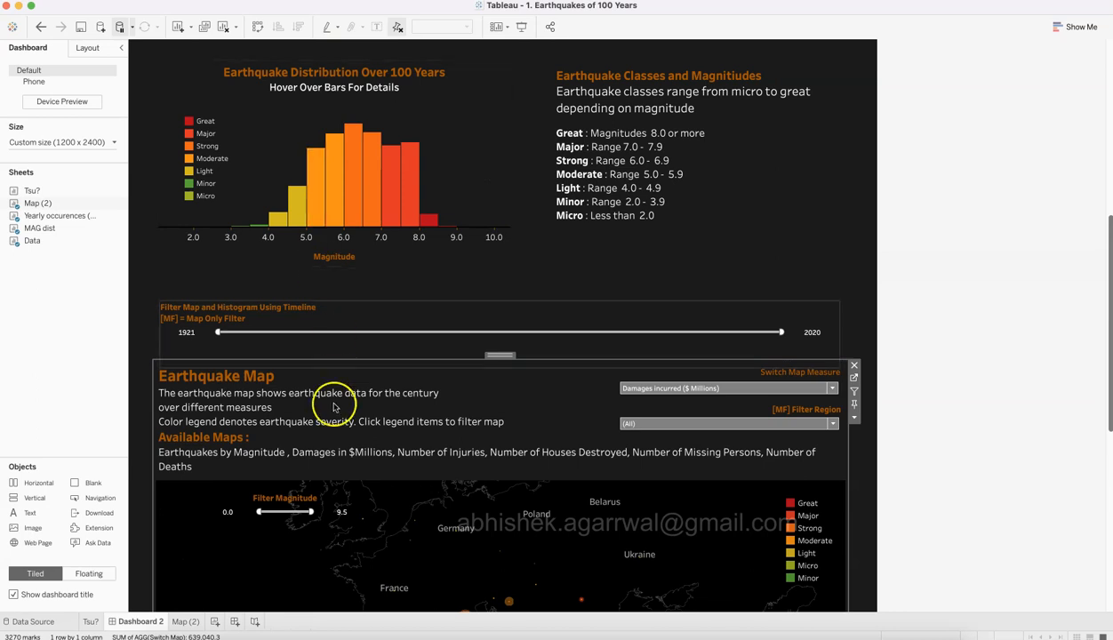
Copy the full Earthquake Map title text from the Earthquakes of 100 Years workbook into Dashboard 1's new text object.
double_click(329, 405)
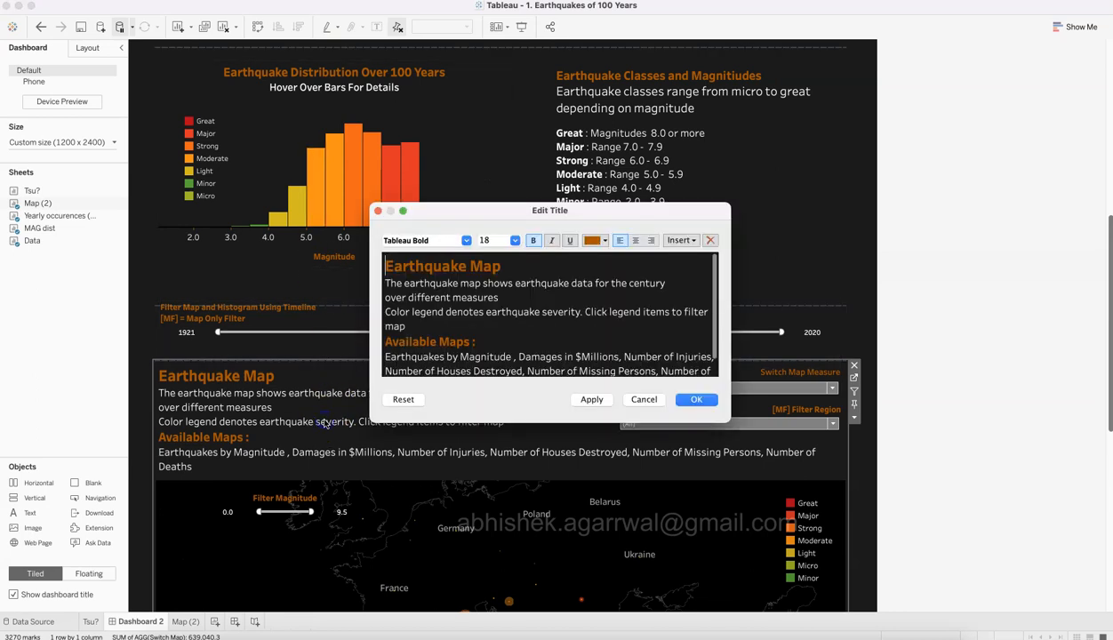
key(ctrl+a)
click(696, 399)
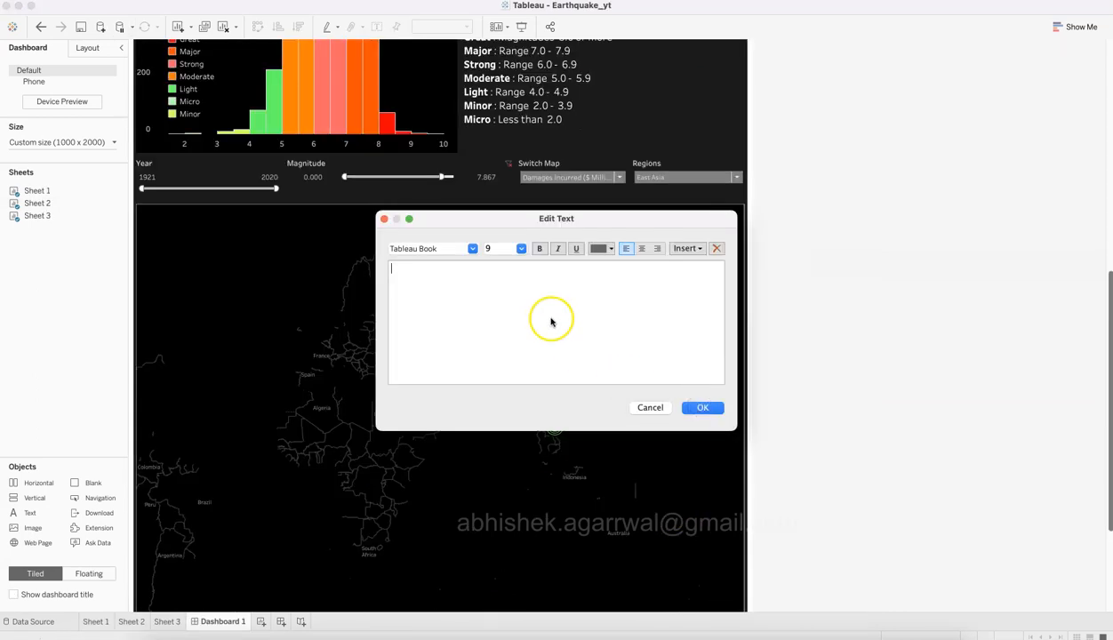
text(Earthquake Map   Available Maps :)
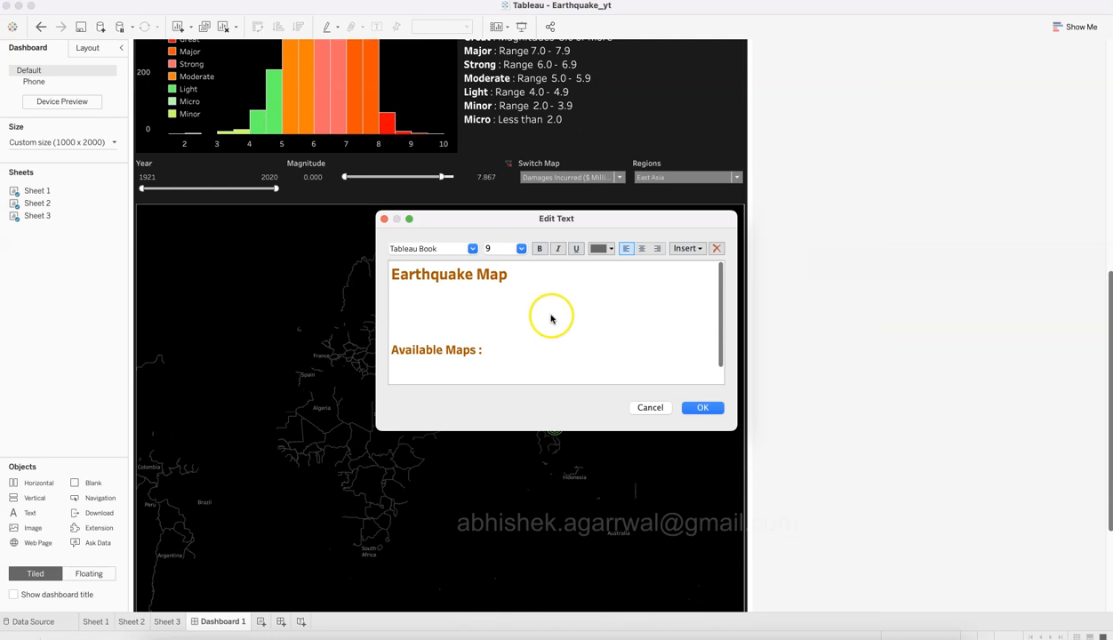
click(692, 409)
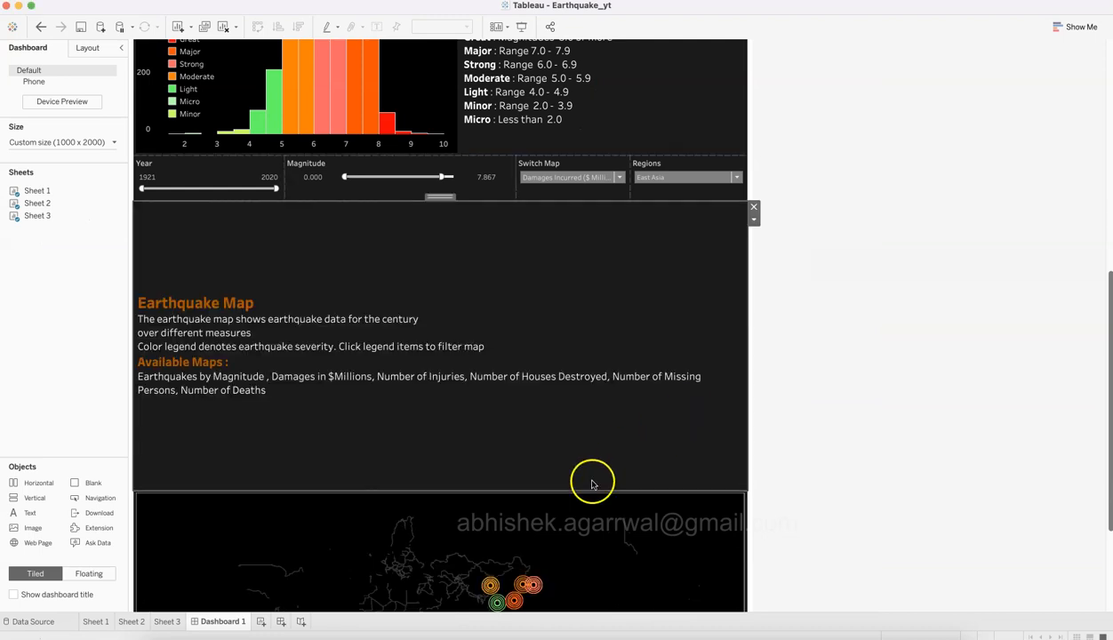
Shrink the Earthquake Map text object's height to fit its text and bring the map up beneath it.
click(594, 495)
drag(594, 487, 613, 323)
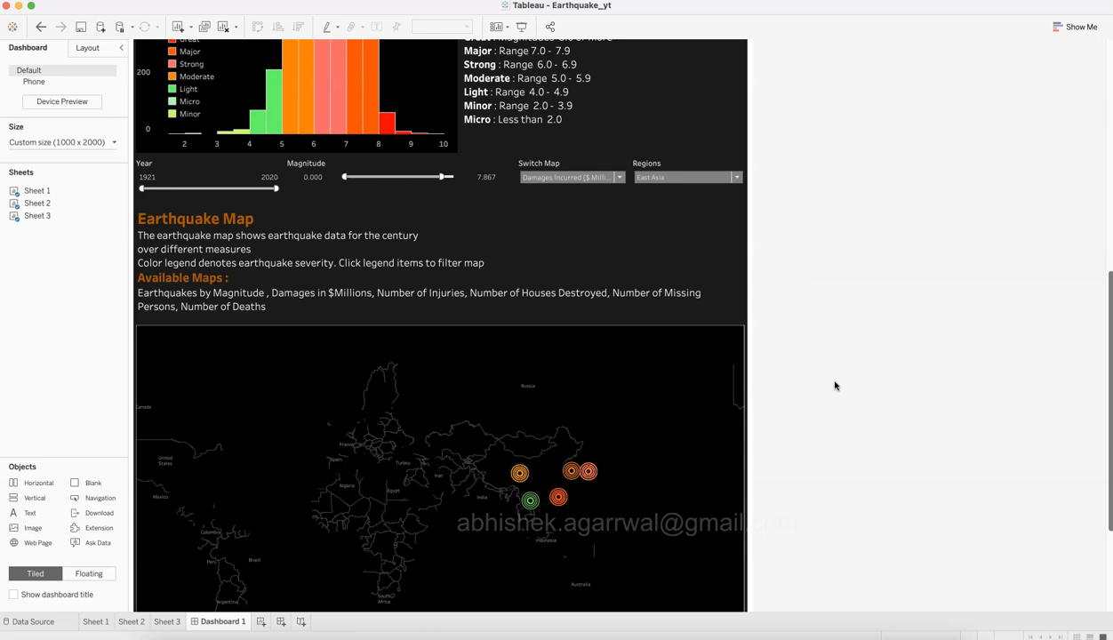
click(661, 300)
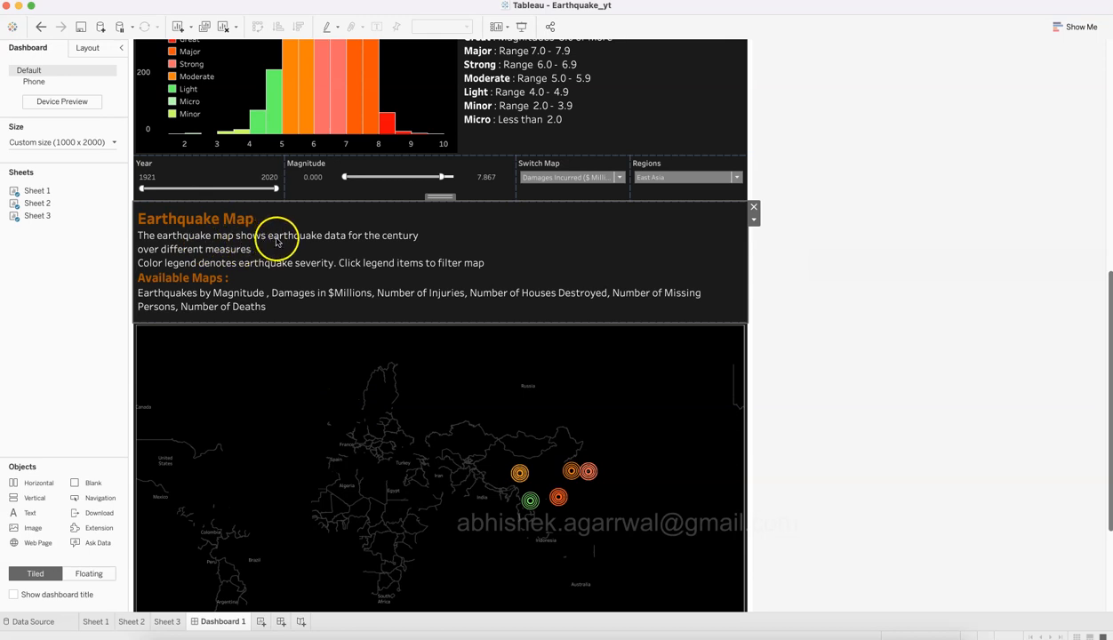
click(329, 241)
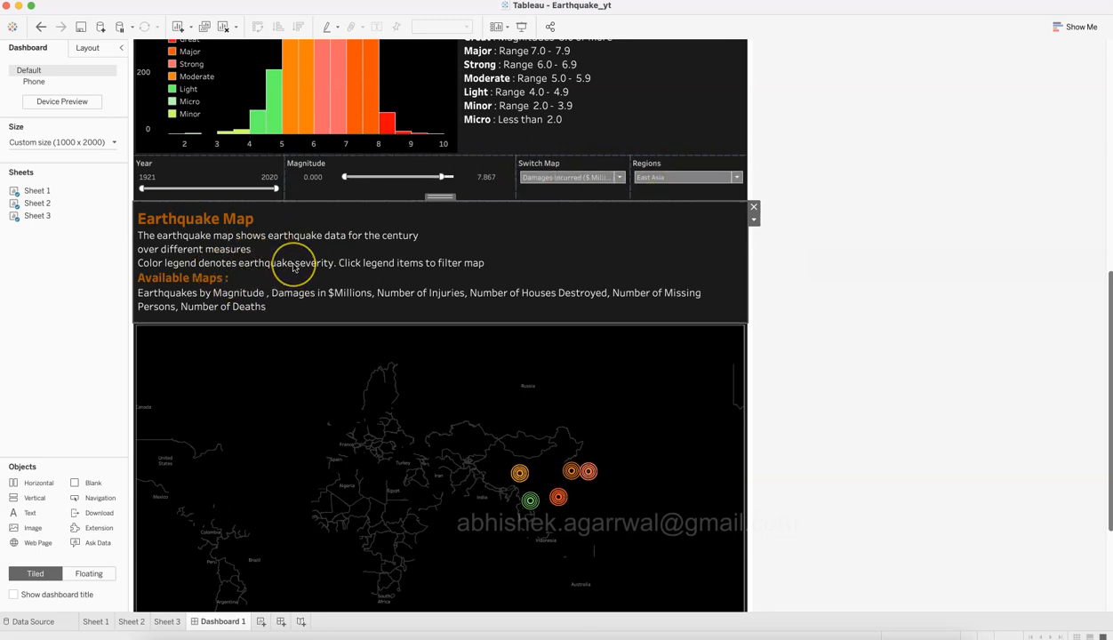
Show the earthquake map's Color Ricther legend on Dashboard 1.
click(518, 372)
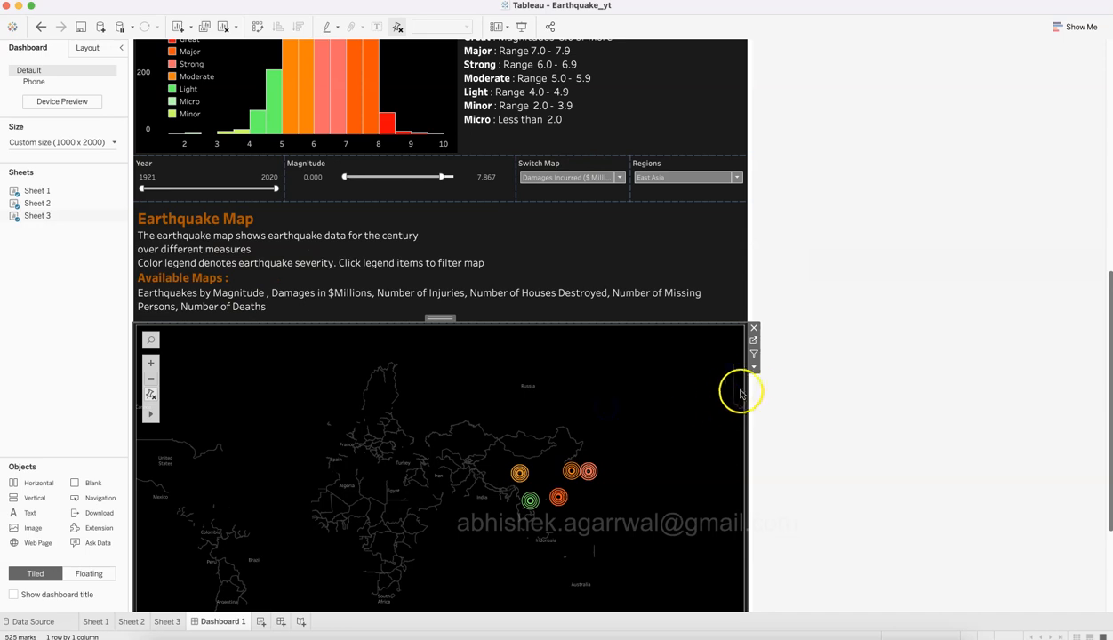
click(754, 366)
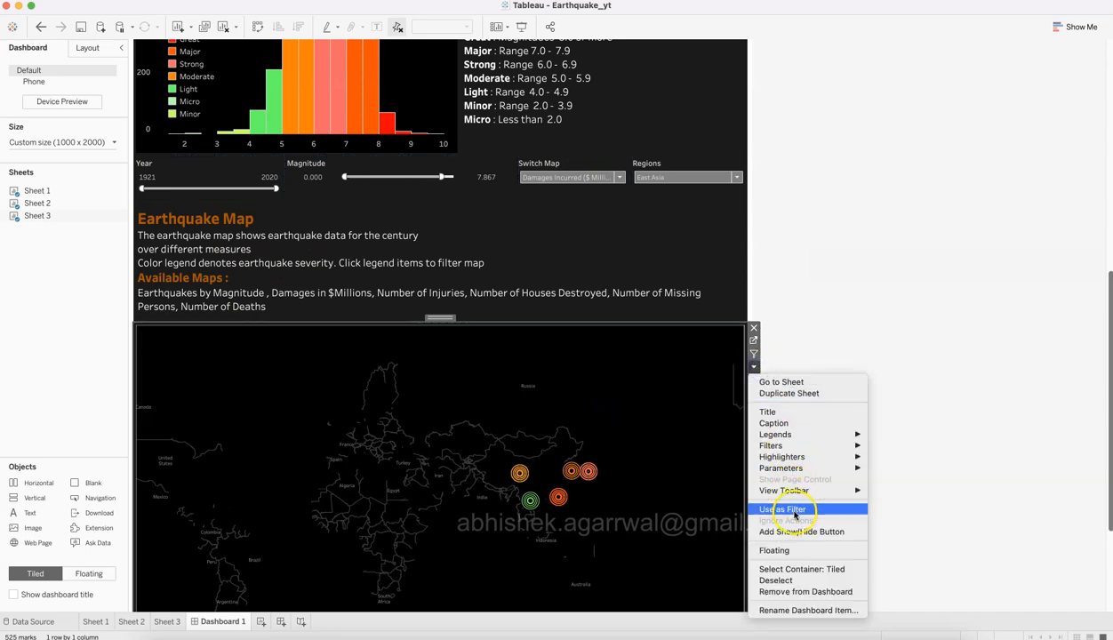
mouse_move(805, 434)
click(906, 439)
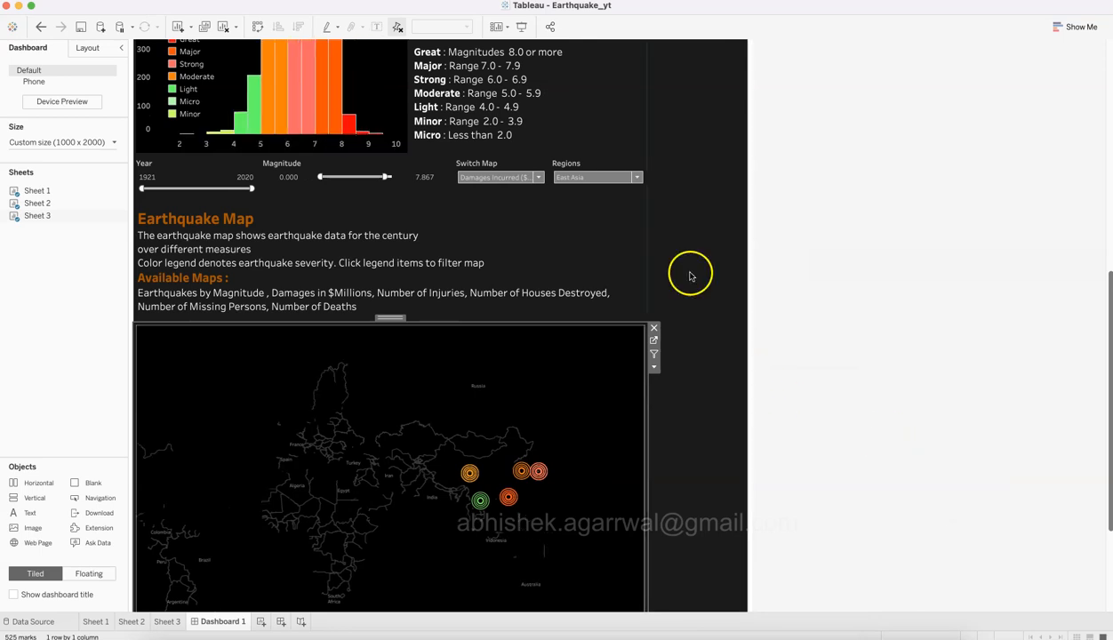
Make the map's Color Ricther legend floating and move it out of the side column onto the histogram area.
scroll(690, 275, up, 10)
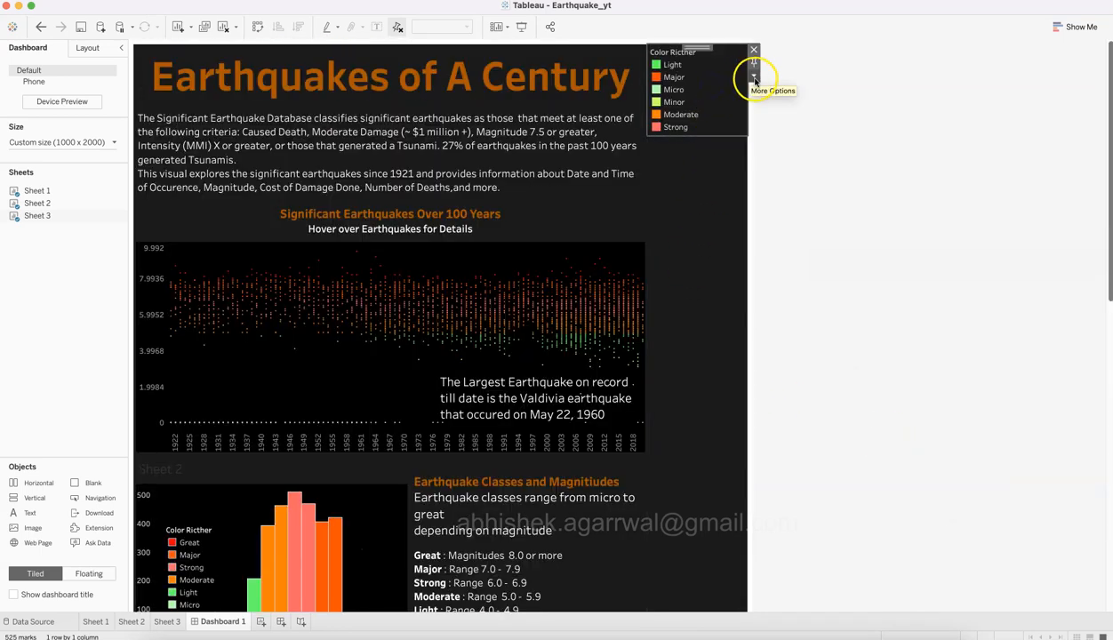
click(754, 76)
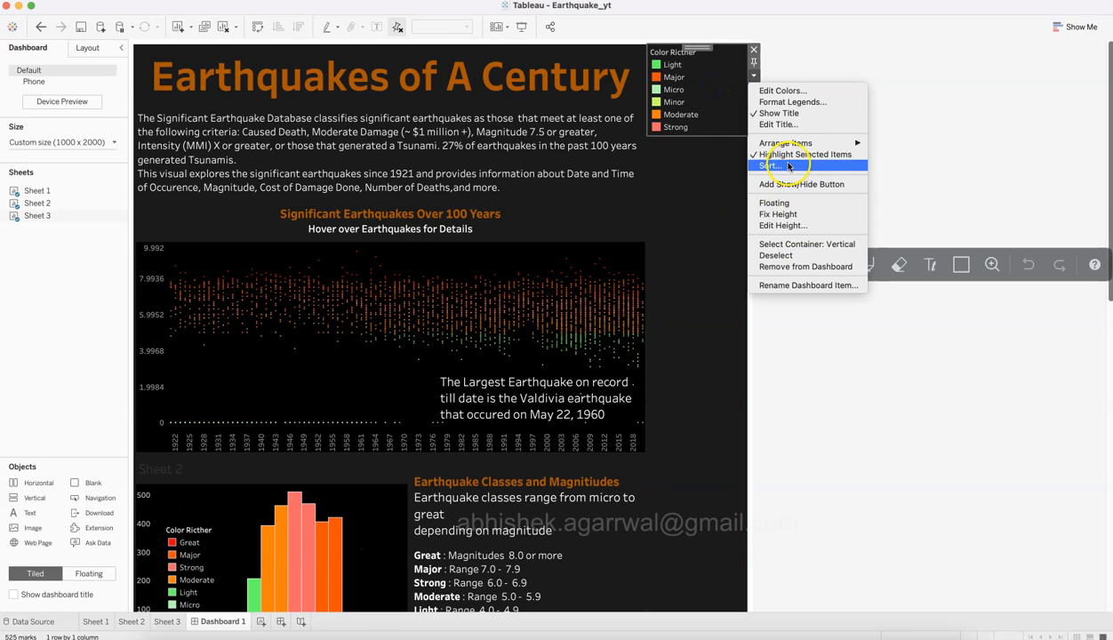
click(778, 203)
drag(676, 54, 460, 487)
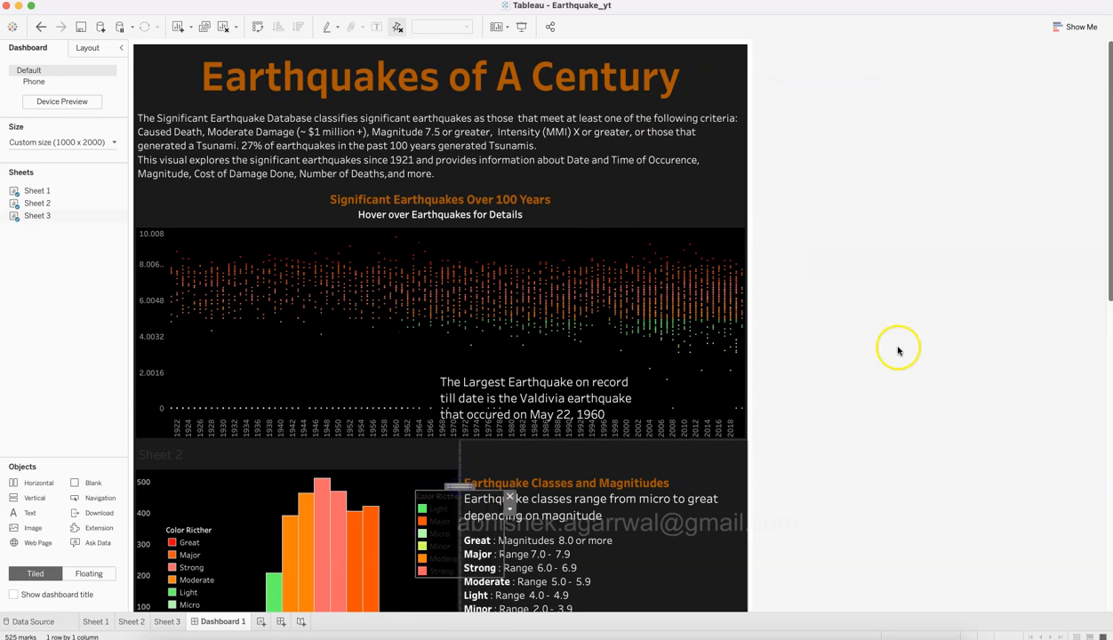
Move the floating Valdivia earthquake note to the lower-right corner of the Significant Earthquakes chart.
click(570, 384)
drag(630, 344, 639, 348)
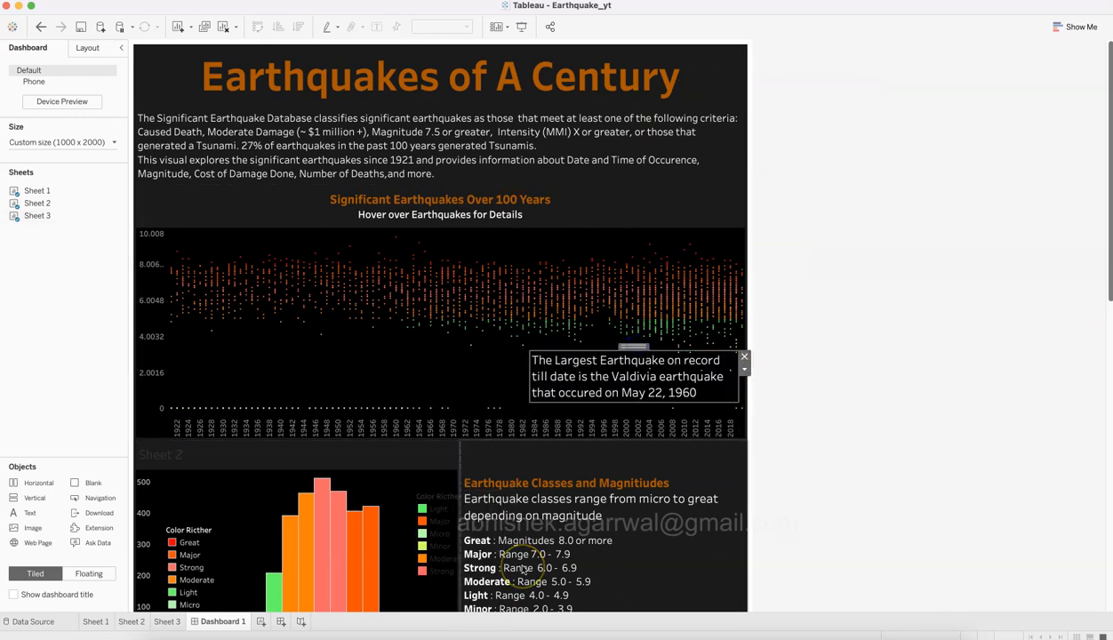
Move the floating Color Ricther legend from beside the histogram to the upper-left area of the earthquake map.
scroll(781, 487, down, 3)
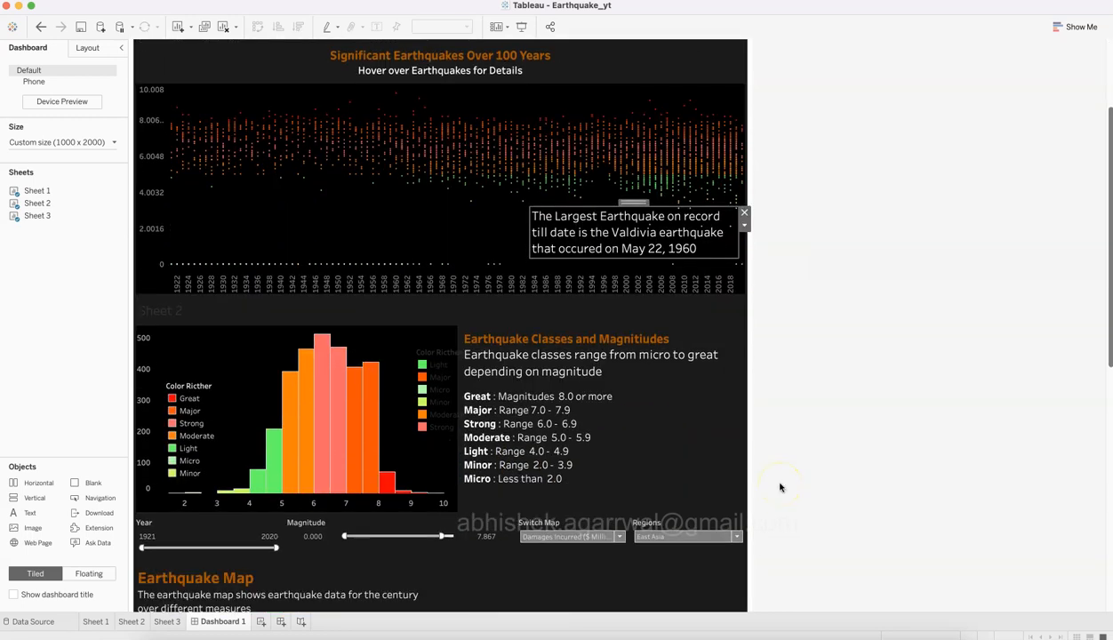
scroll(781, 487, down, 5)
click(427, 153)
click(465, 126)
click(432, 158)
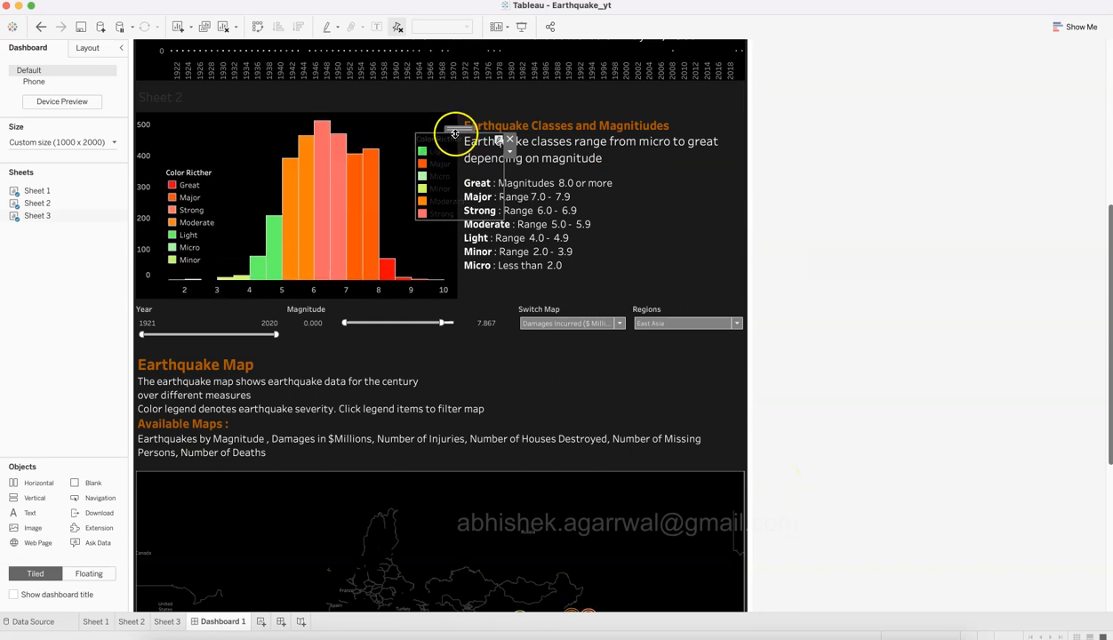
drag(457, 130, 205, 493)
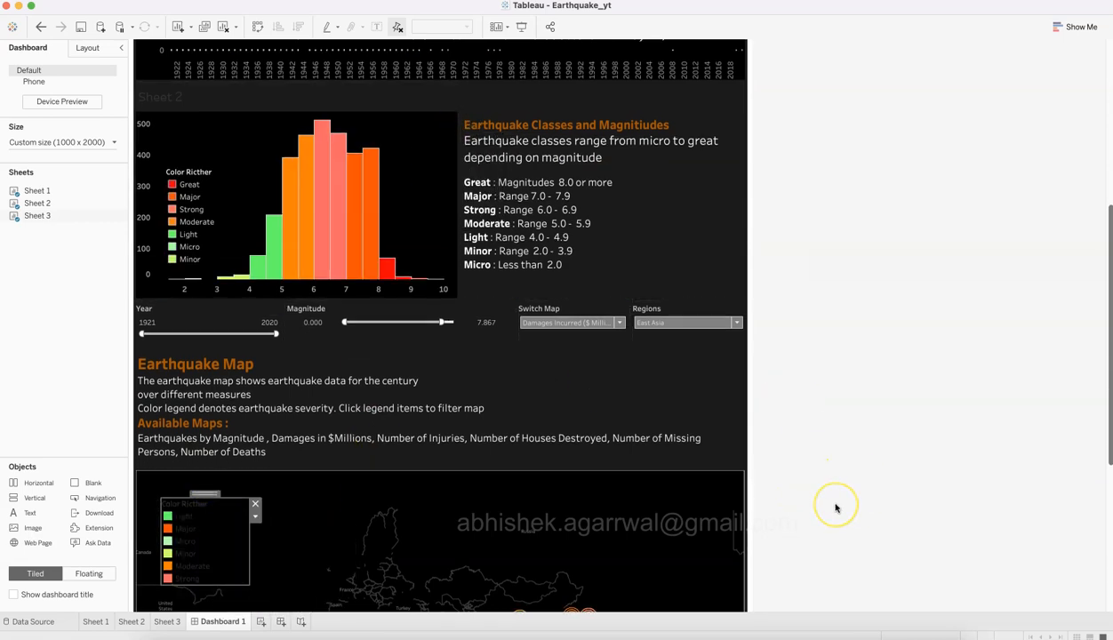
scroll(835, 506, down, 3)
drag(209, 361, 247, 360)
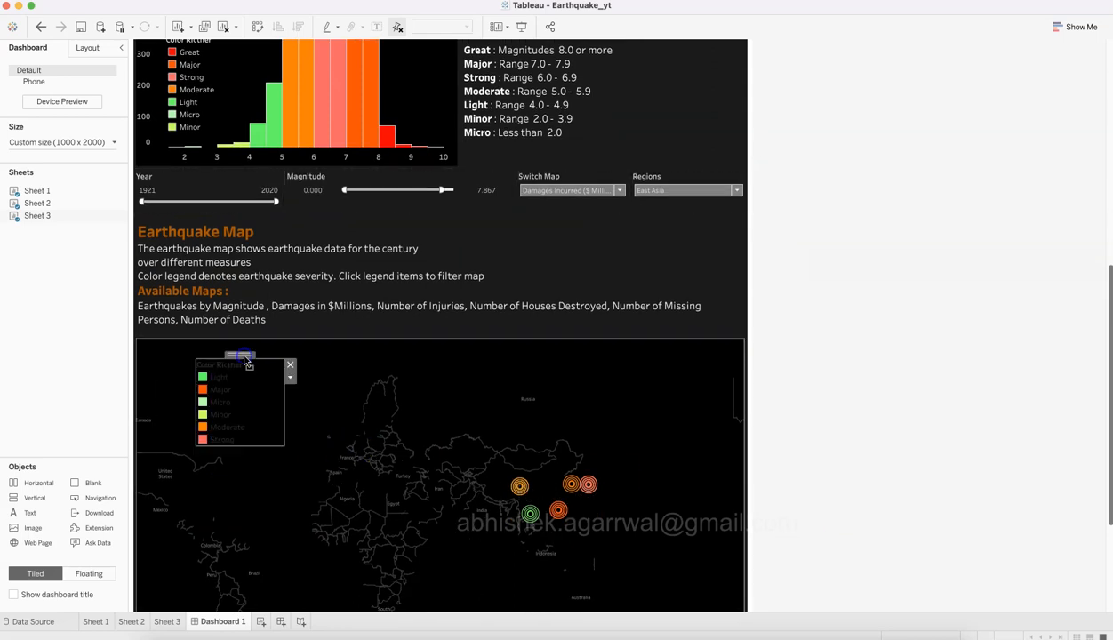
Format the map legend with white font for both its title and its body text.
click(290, 377)
click(320, 406)
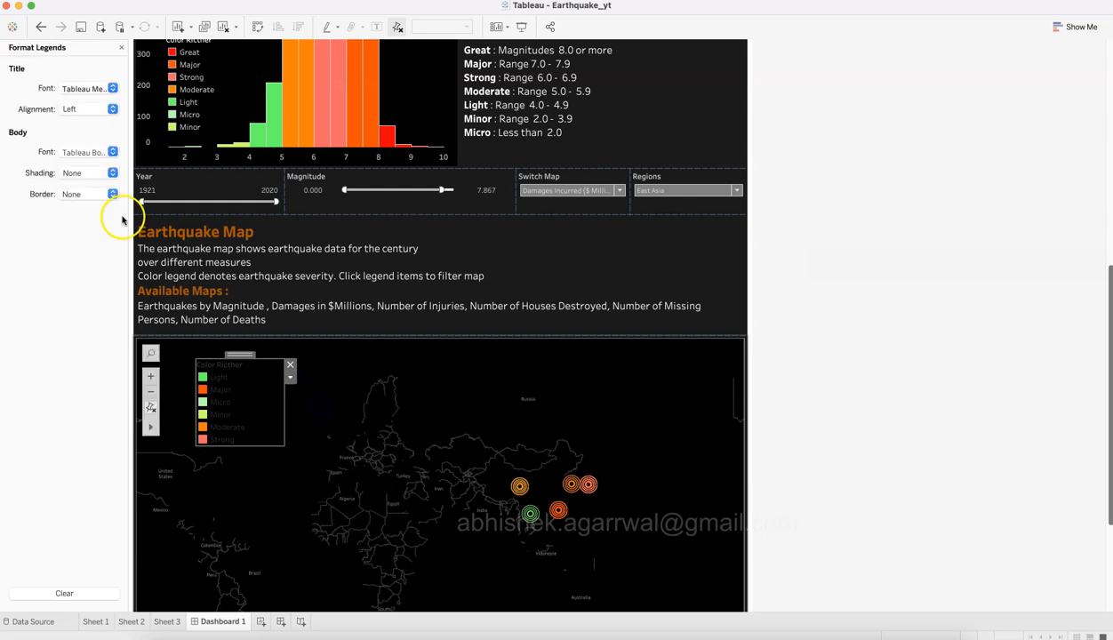
click(111, 89)
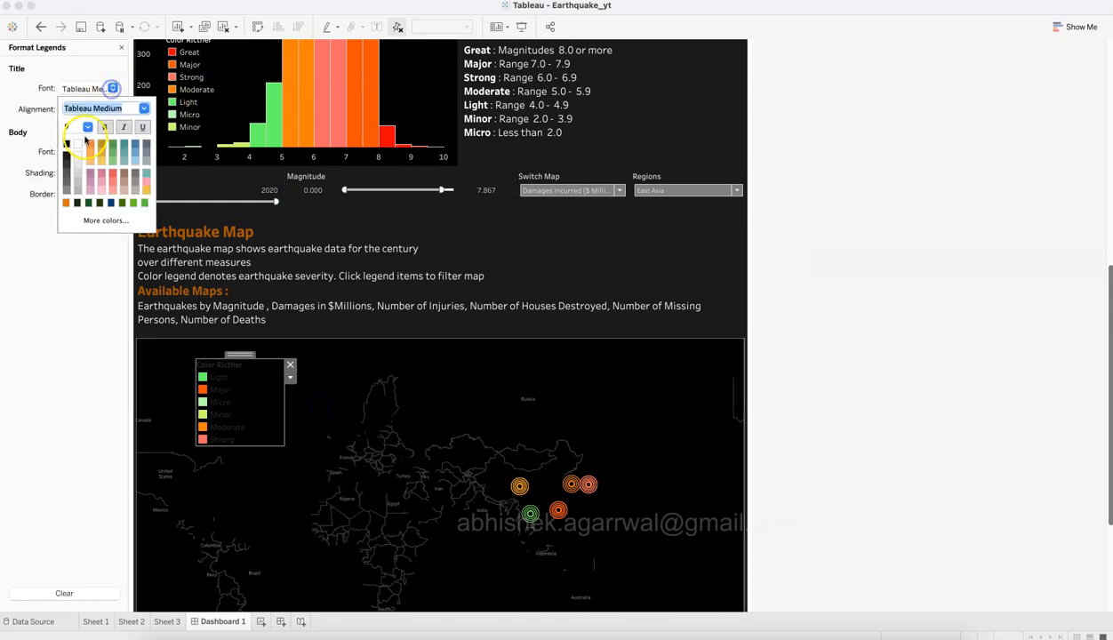
click(78, 157)
click(35, 174)
click(91, 153)
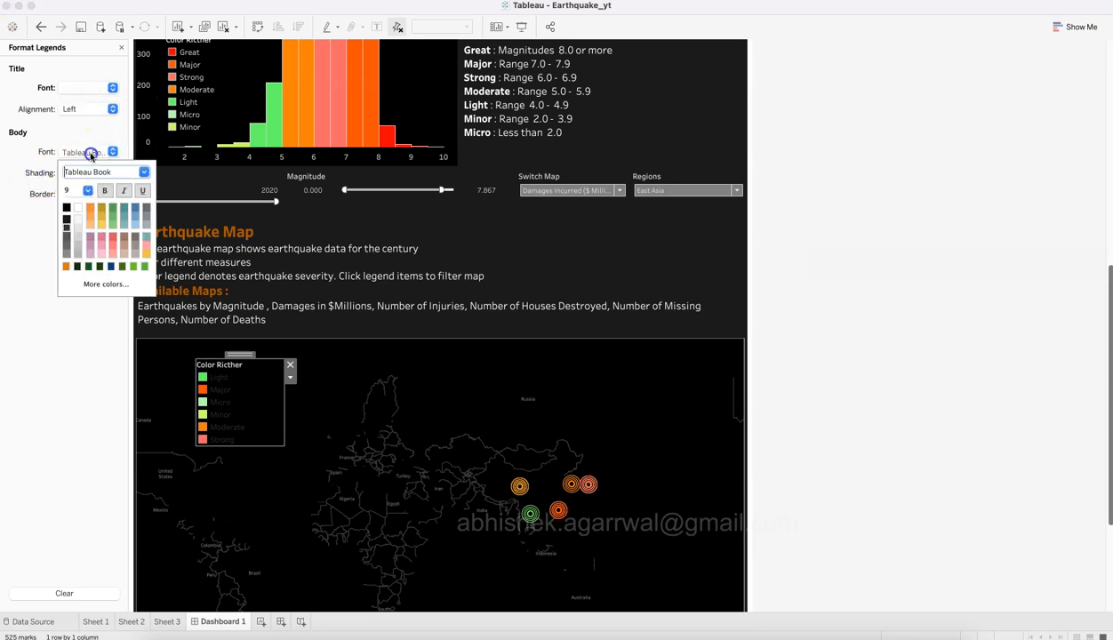
click(77, 221)
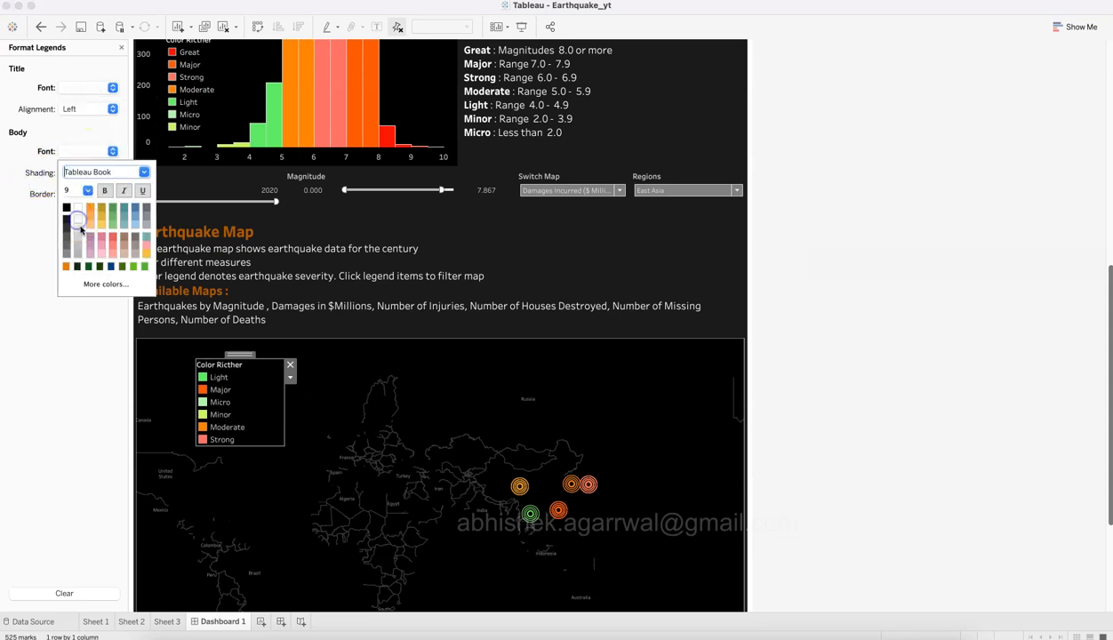
click(780, 421)
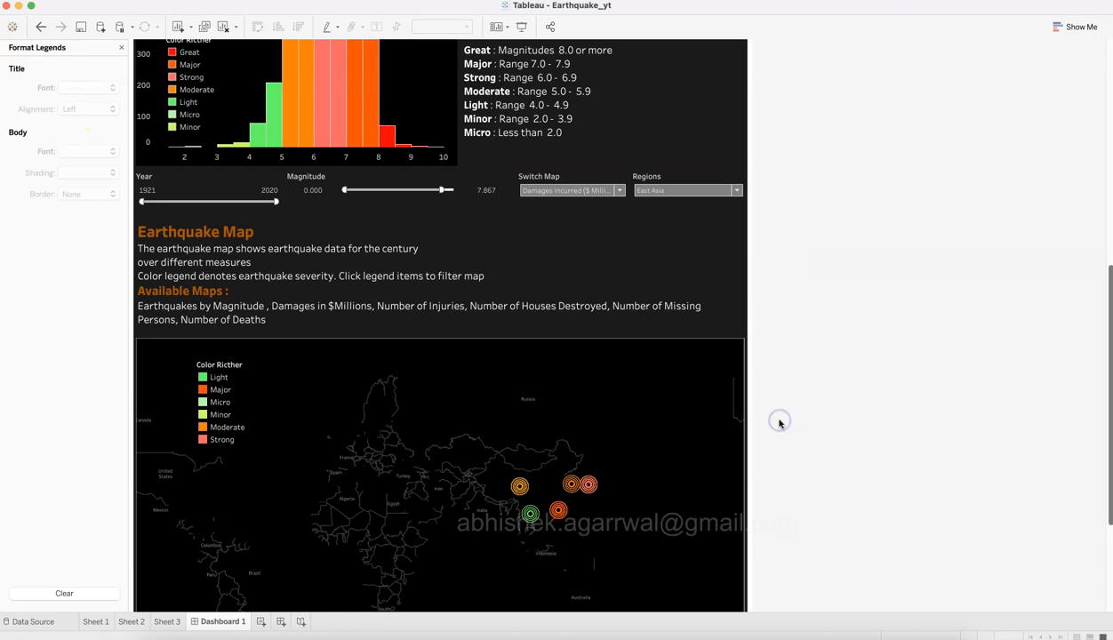
Try highlighting marks through the map legend with Light, Moderate and Micro, and clear the highlight.
click(322, 285)
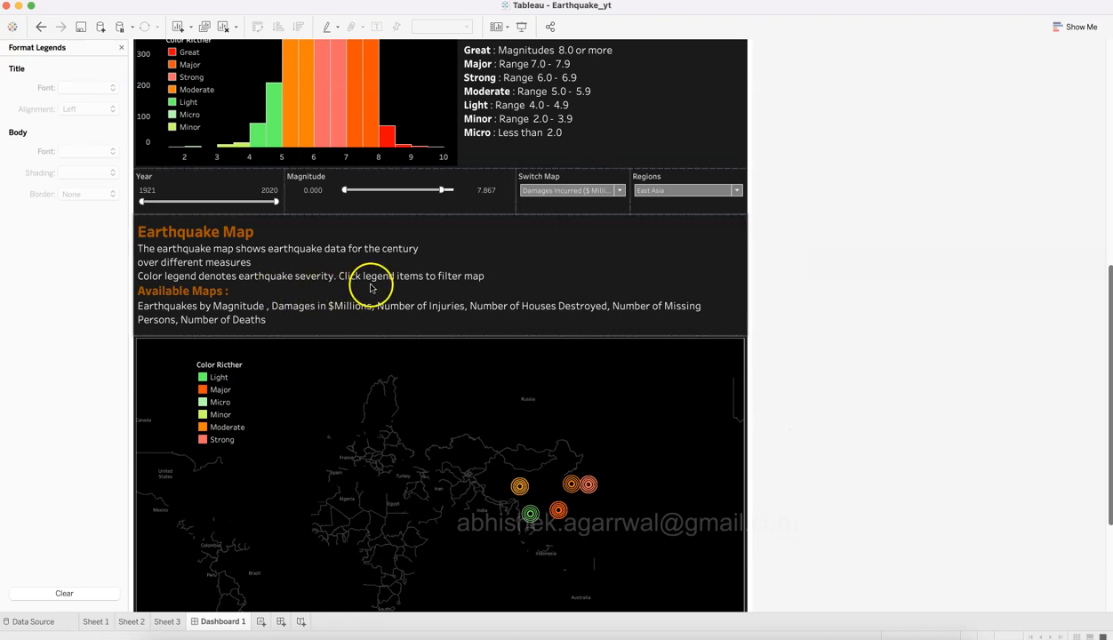
click(245, 381)
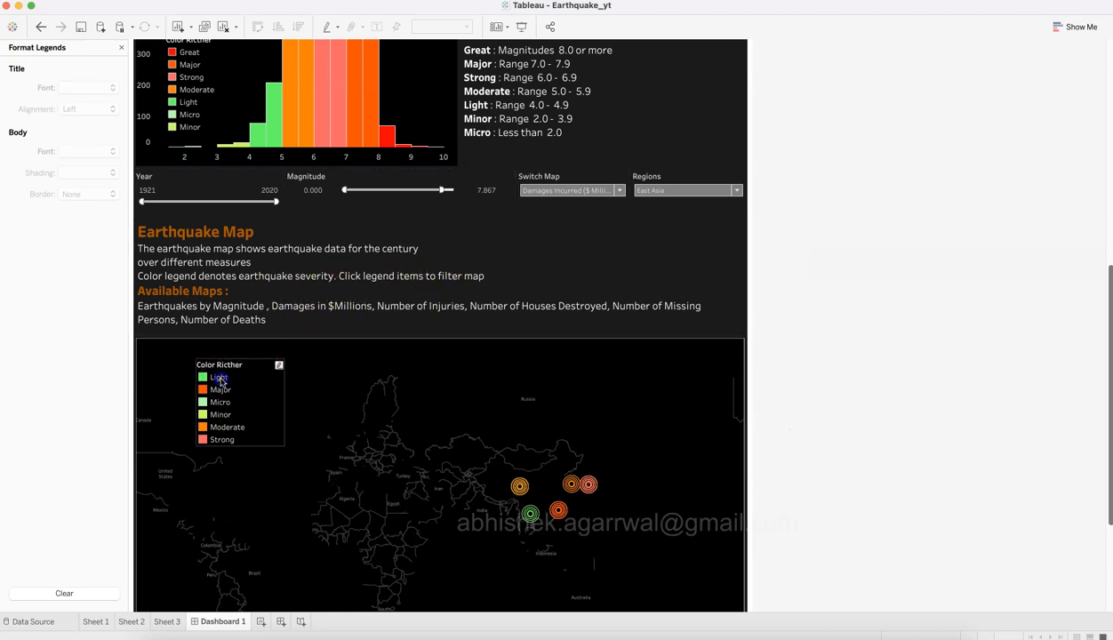
click(219, 378)
click(220, 415)
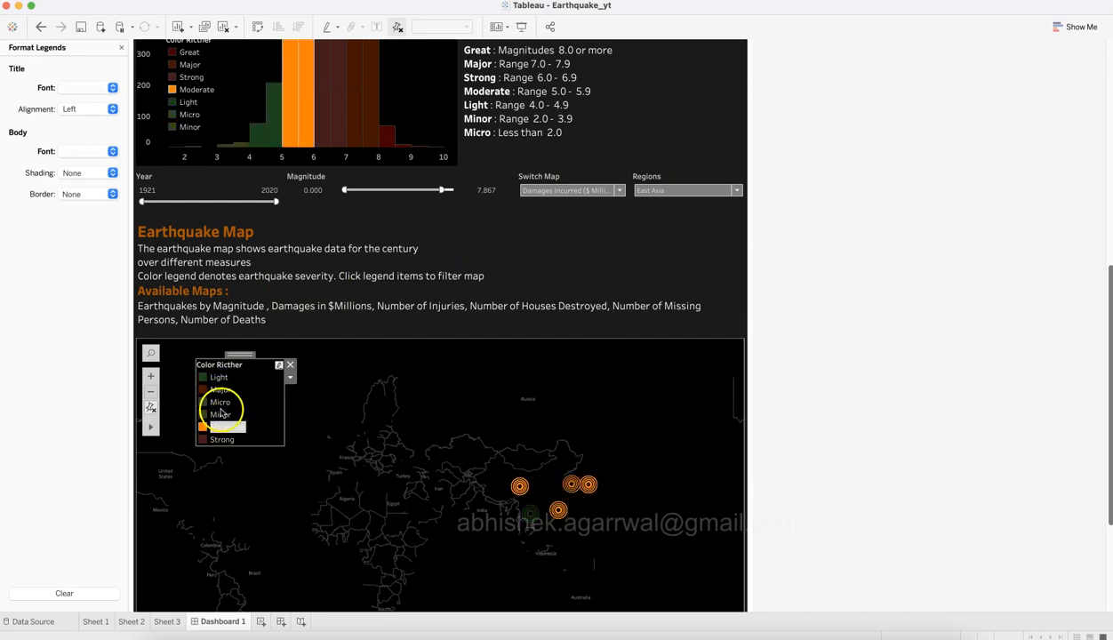
click(221, 403)
click(220, 405)
click(670, 429)
click(827, 404)
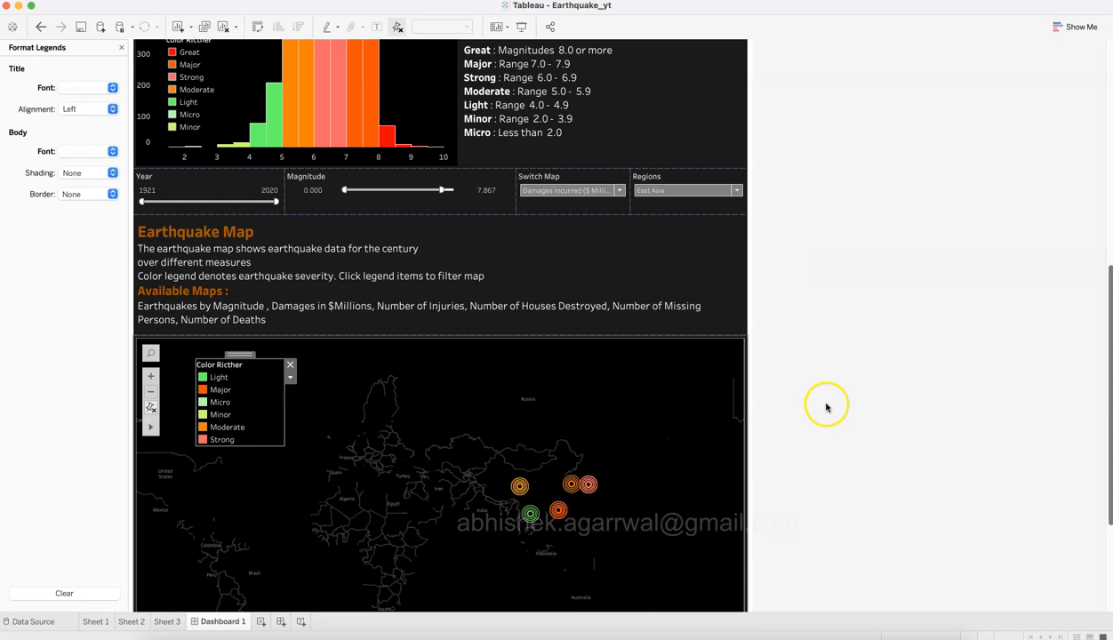
click(597, 260)
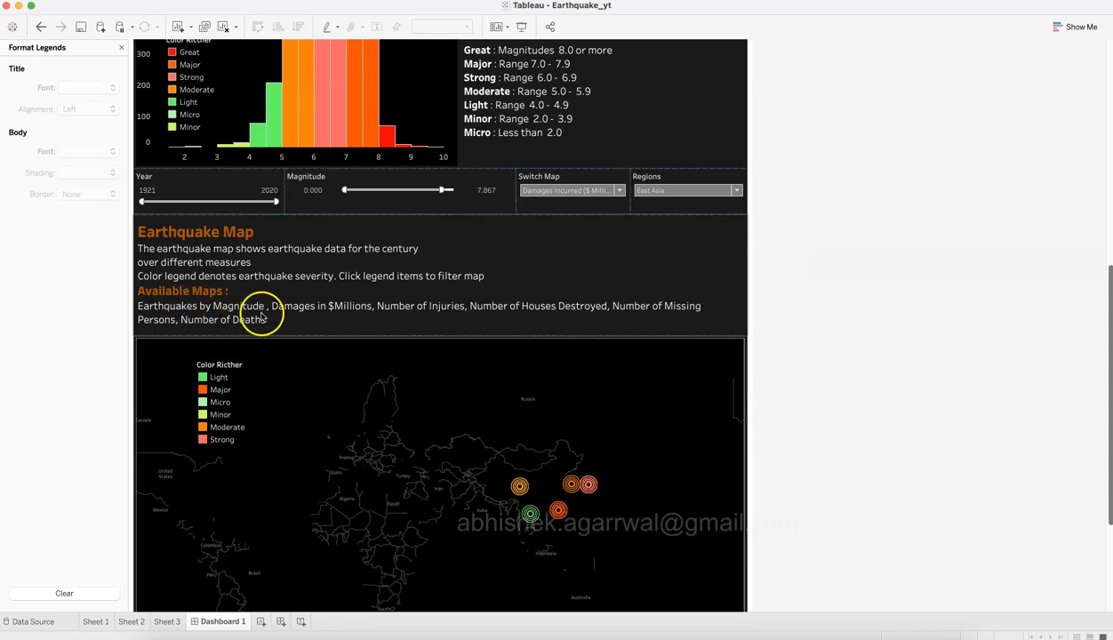
click(542, 180)
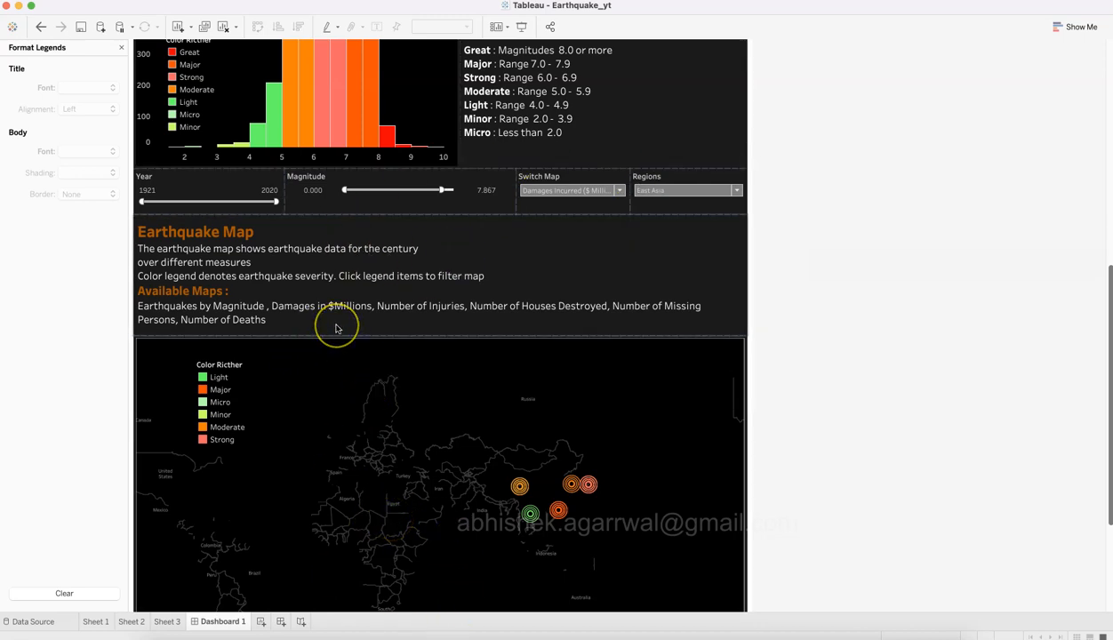
mouse_move(519, 487)
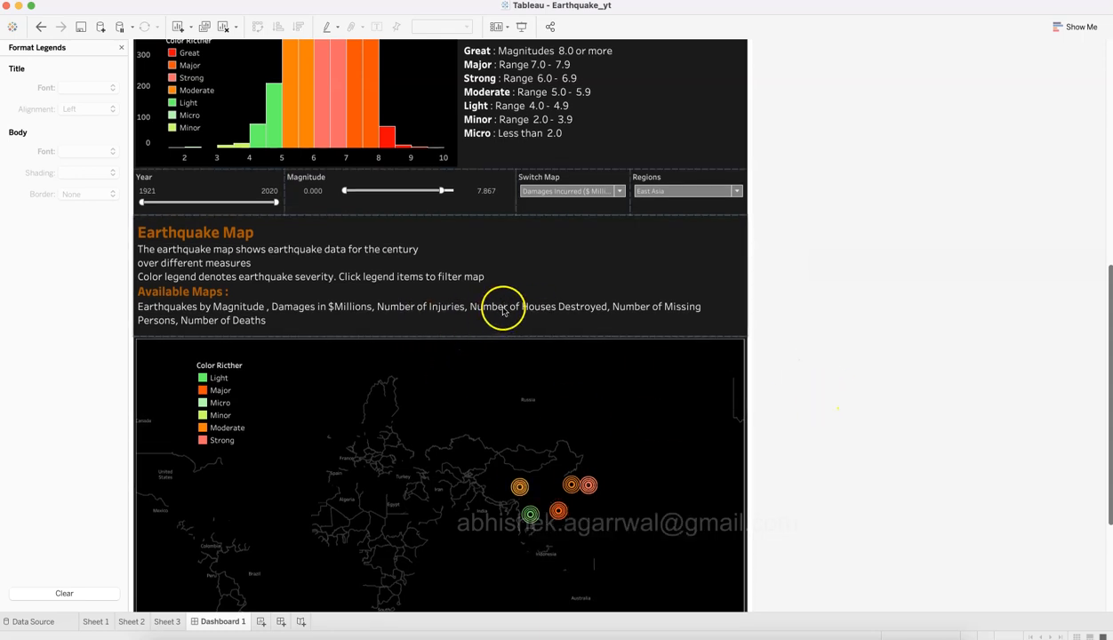
Compare Dashboard 1's layout with the Earthquakes of 100 Years workbook's dashboard, and close the legend formatting.
scroll(758, 255, up, 10)
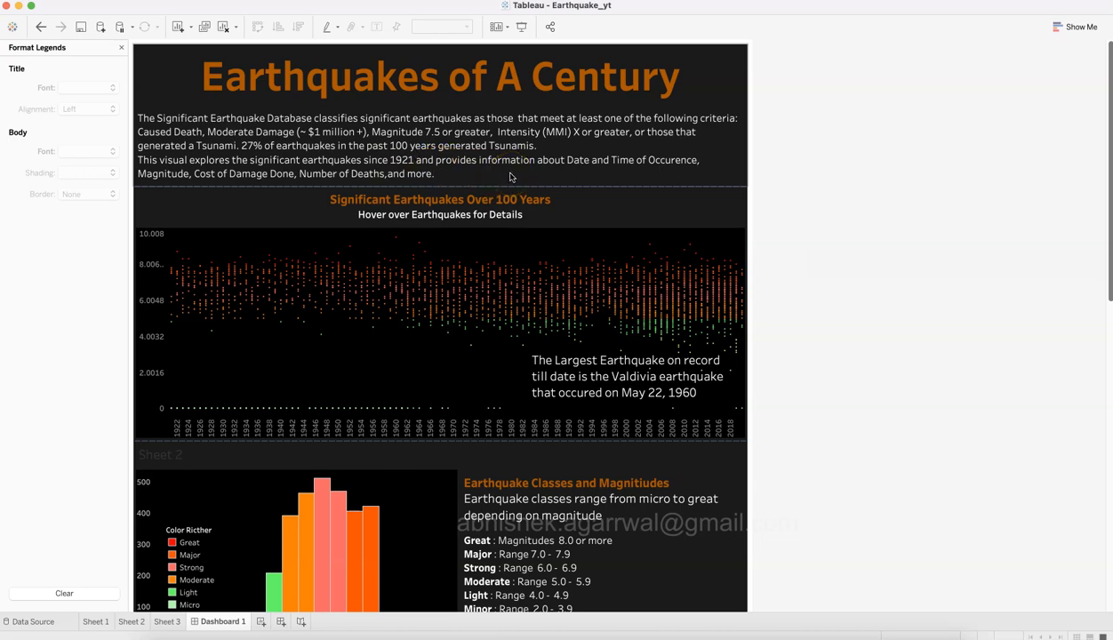
key(super+Tab)
scroll(511, 183, up, 10)
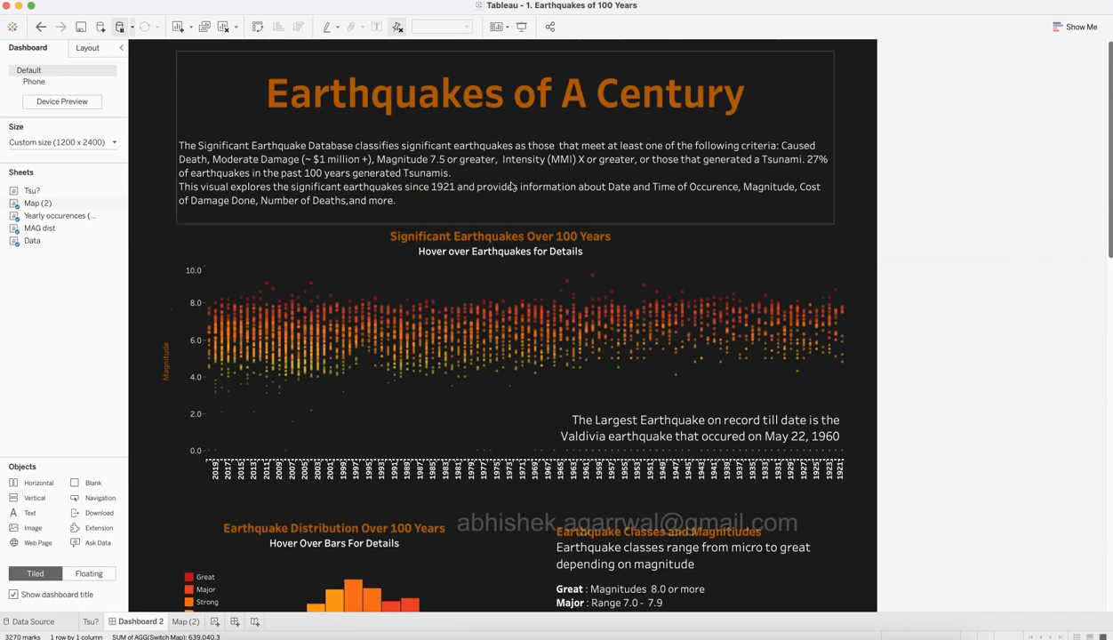
scroll(510, 185, down, 2)
key(super+Tab)
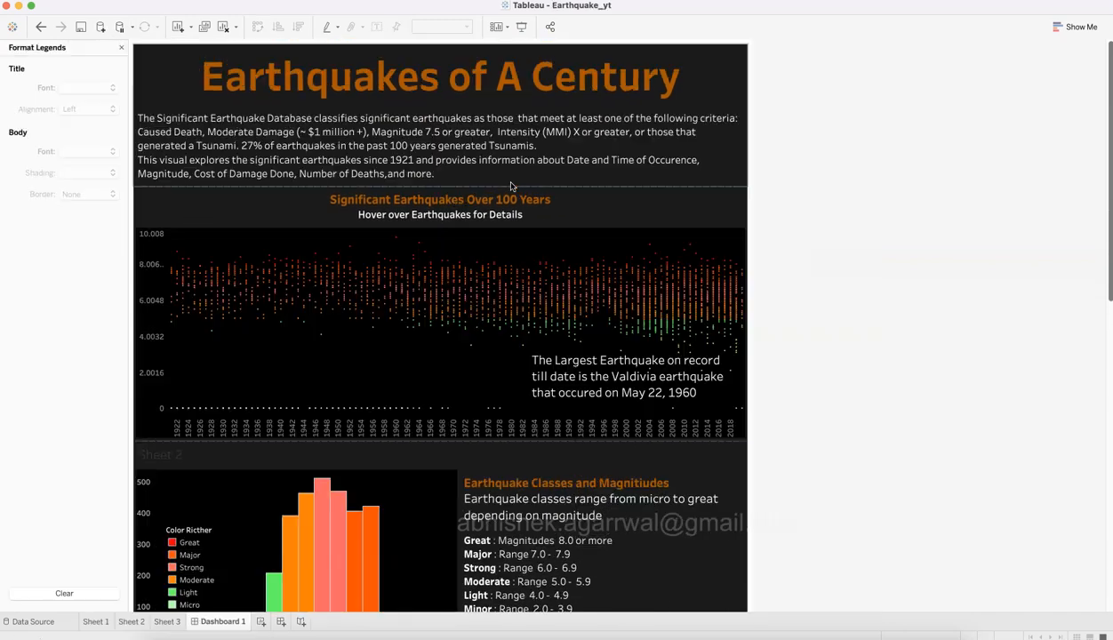
scroll(510, 185, down, 4)
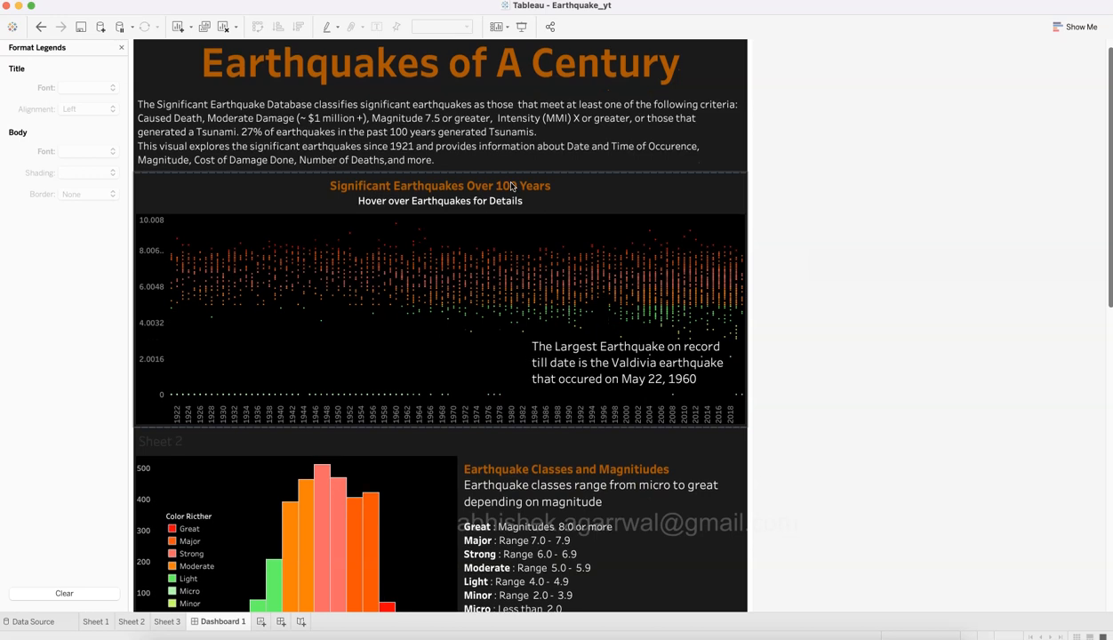
scroll(569, 396, down, 5)
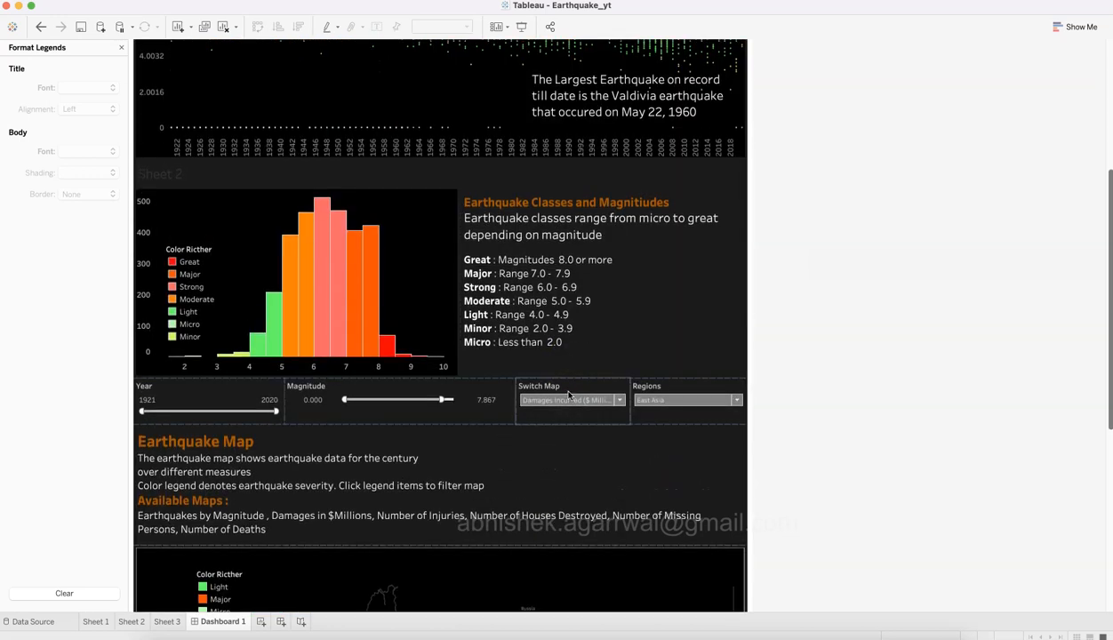
scroll(569, 395, up, 6)
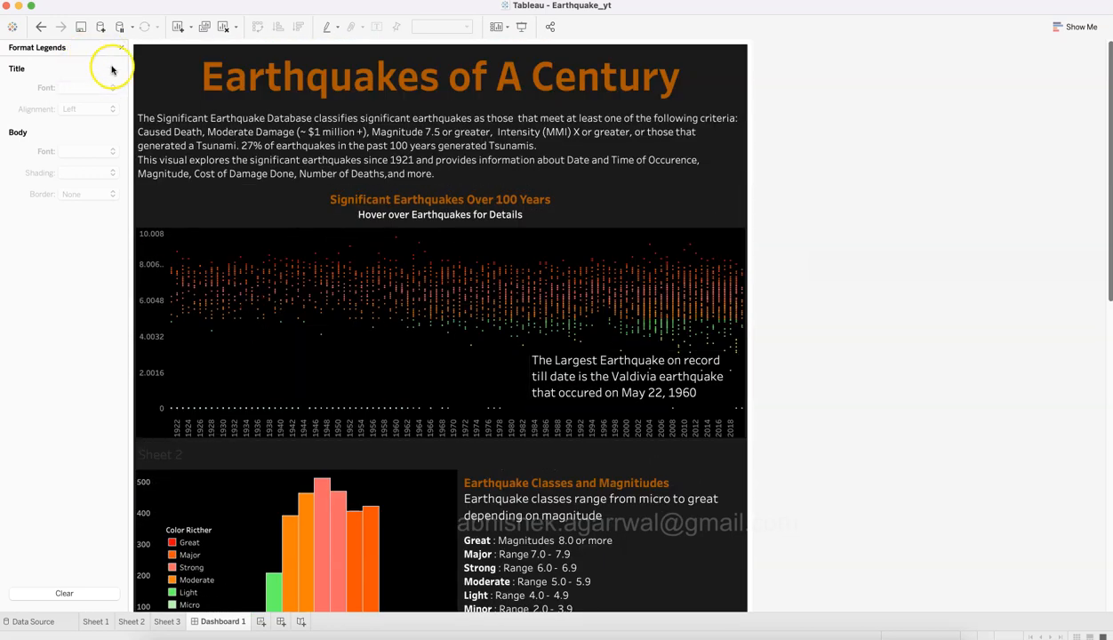
key(super+Tab)
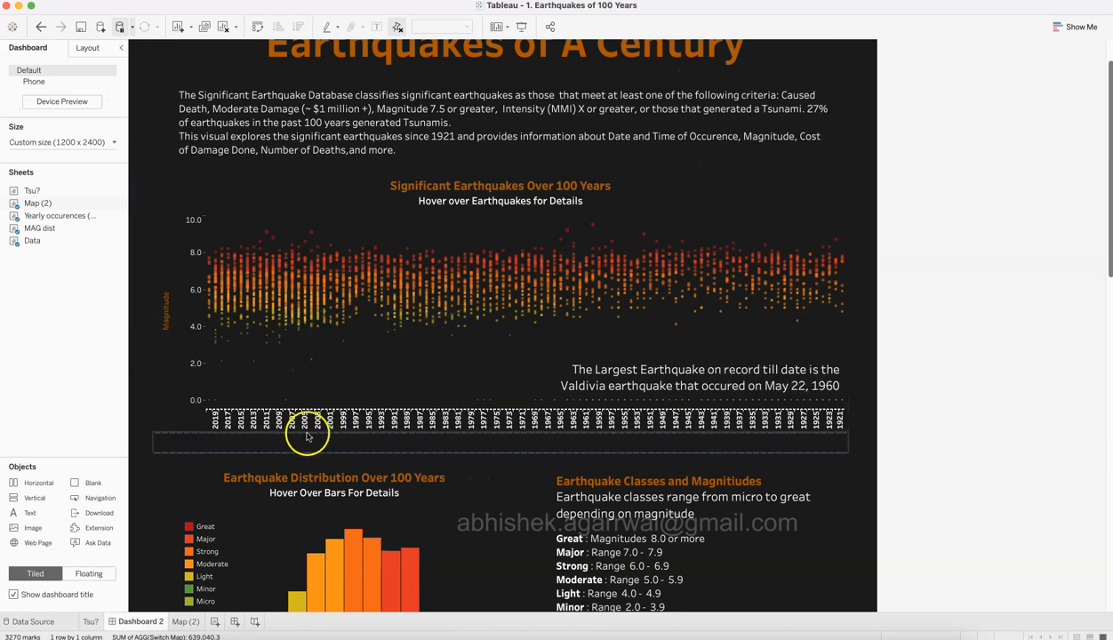
key(super+Tab)
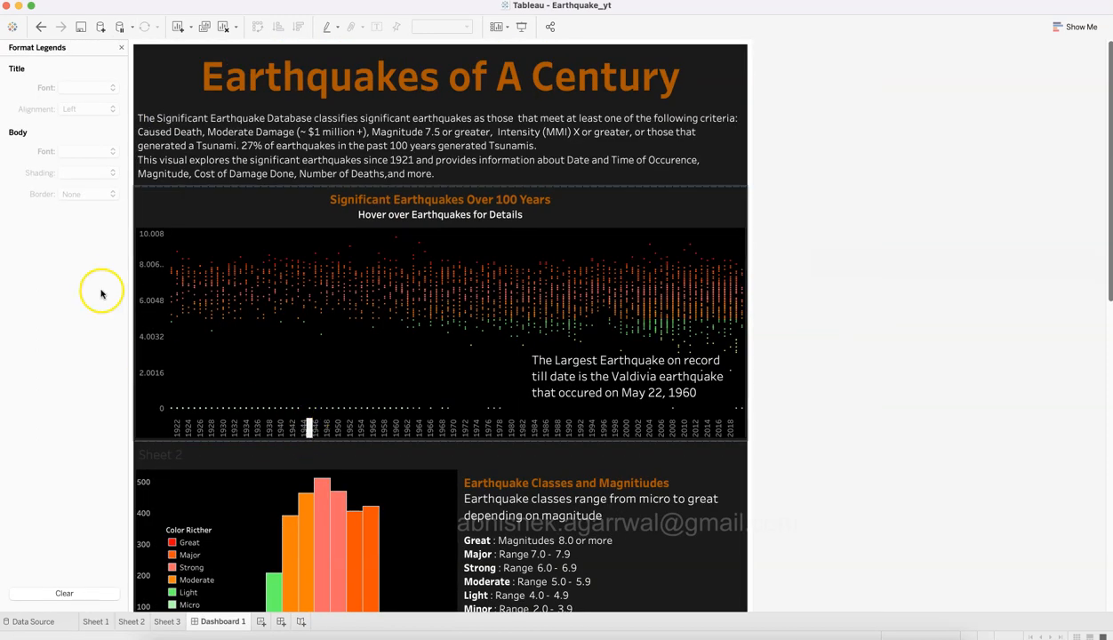
click(118, 48)
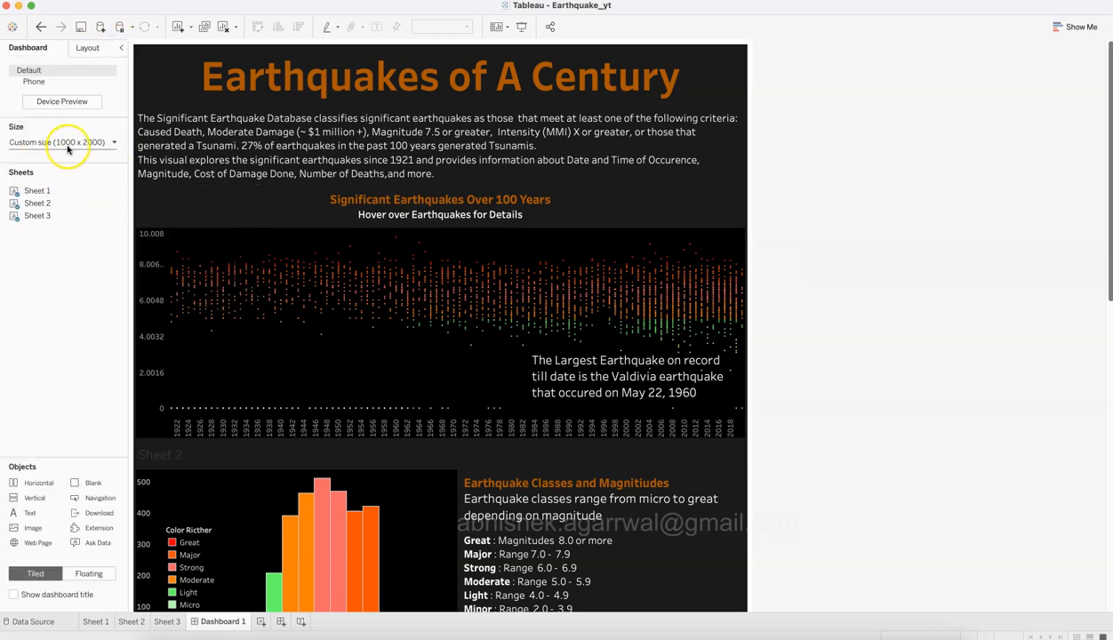
Check the Earthquakes of 100 Years dashboard's size, set Dashboard 1's width to 1200 px and review the widened layout.
key(super+Tab)
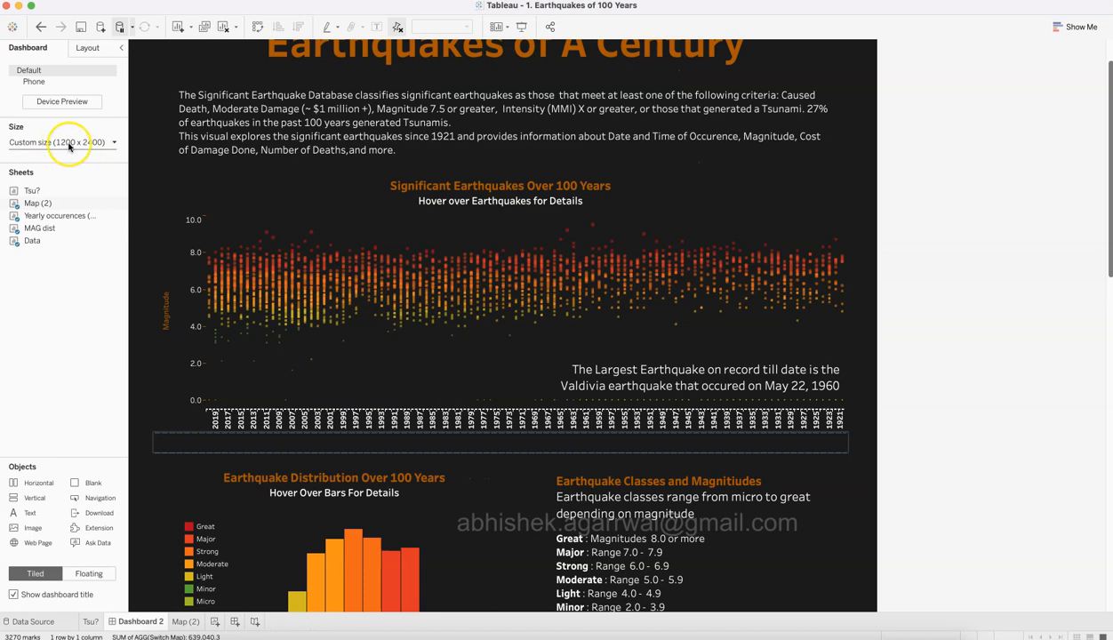
key(super+Tab)
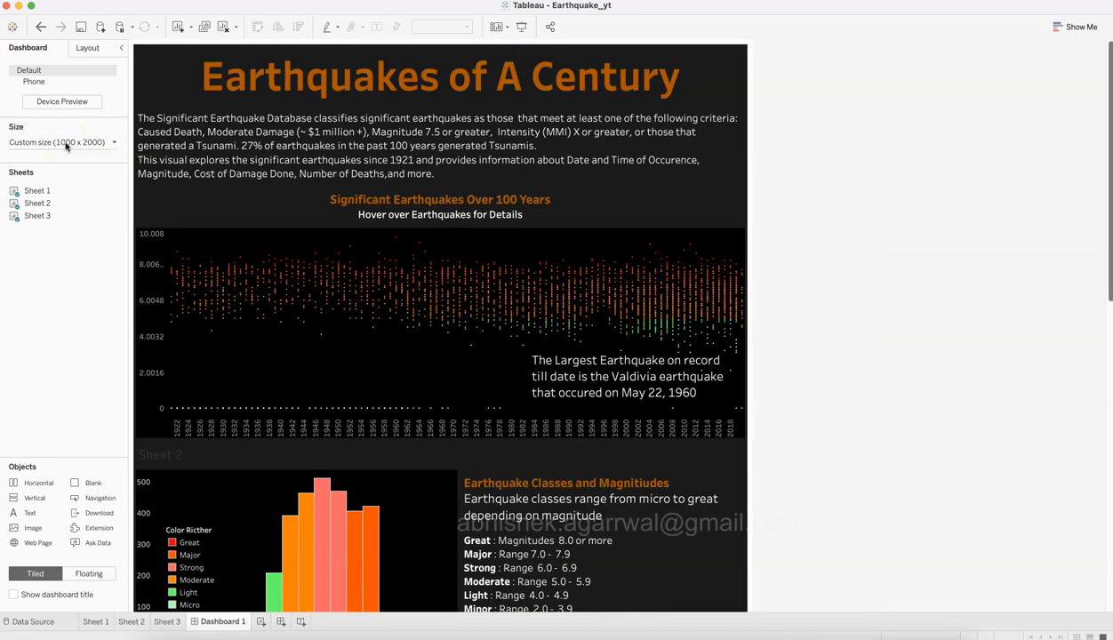
click(117, 144)
click(63, 215)
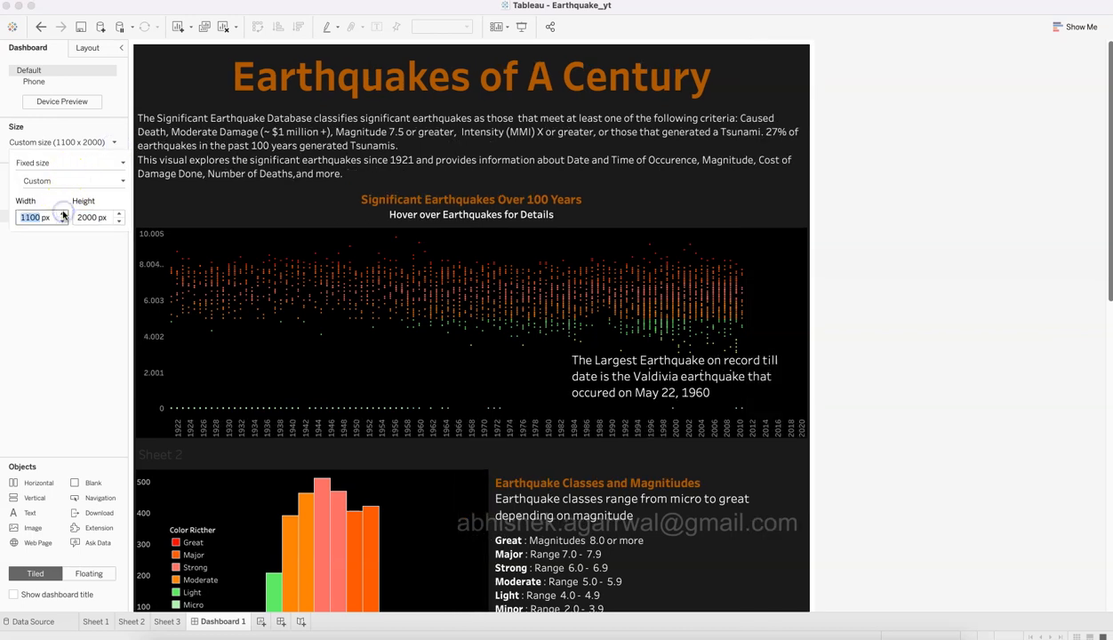
click(63, 215)
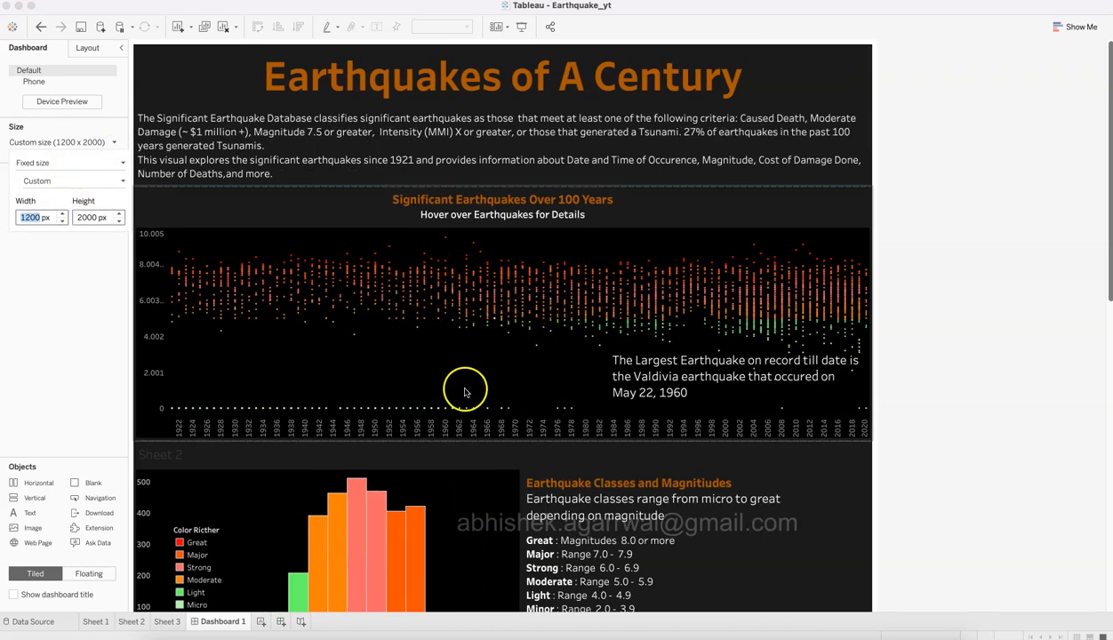
click(921, 447)
scroll(920, 451, down, 10)
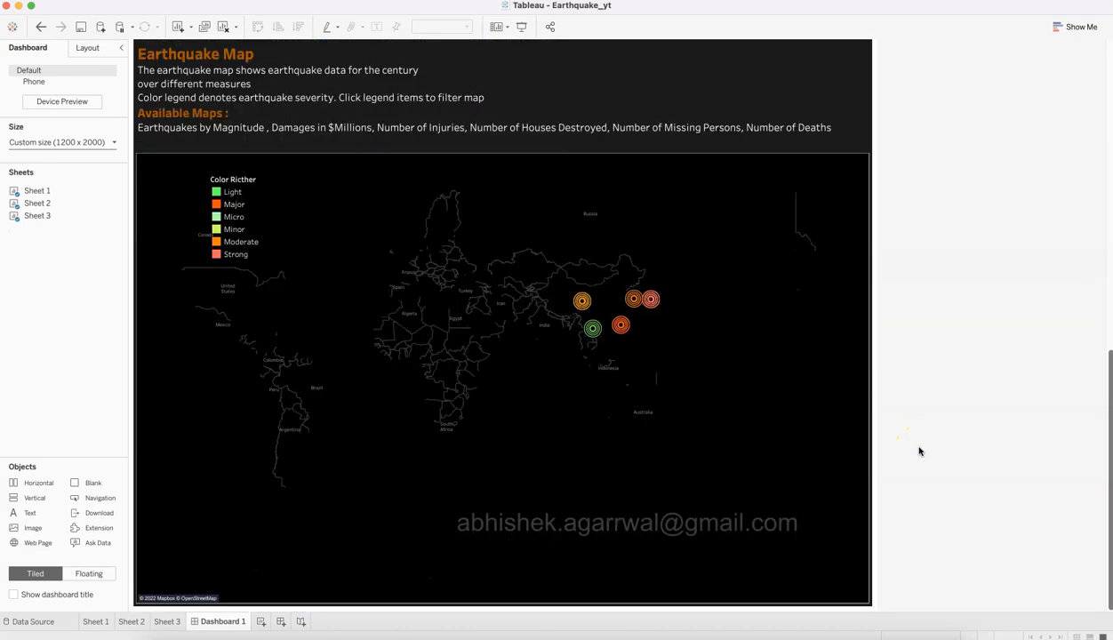
scroll(920, 451, up, 10)
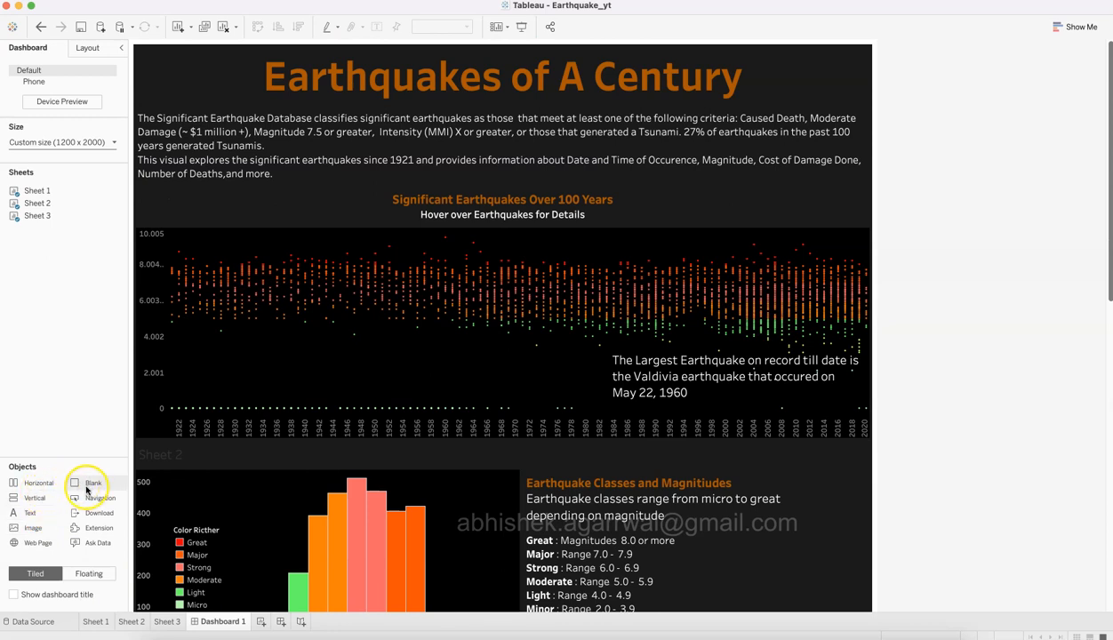
Add blank objects along the left and right edges of Dashboard 1 and narrow each to a thin side margin.
mouse_move(142, 427)
mouse_down()
mouse_move(115, 370)
mouse_move(130, 372)
mouse_up()
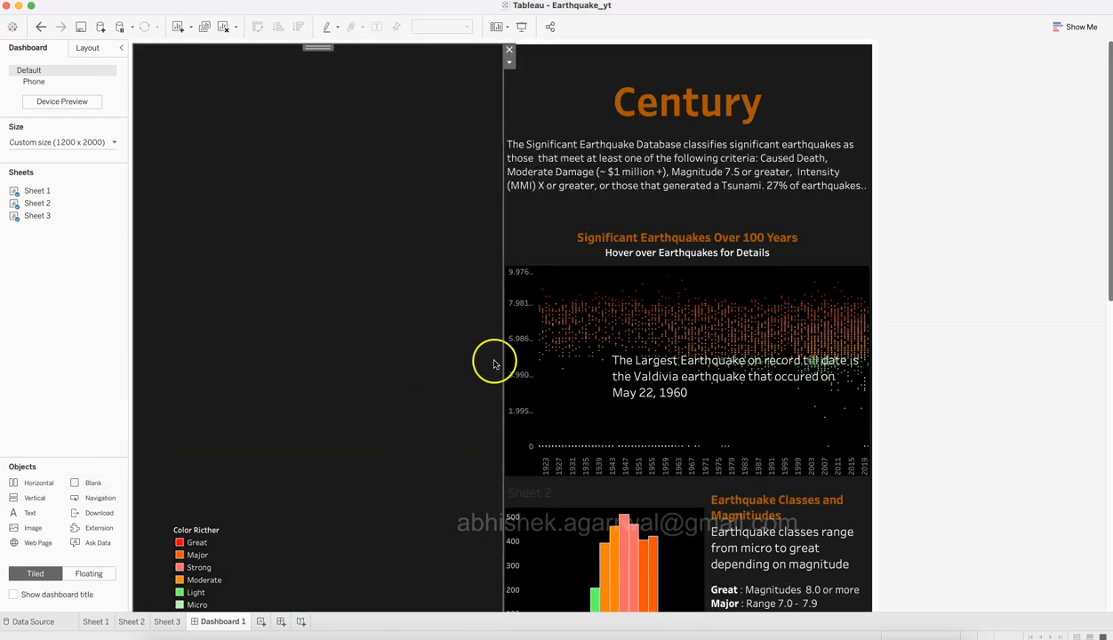
drag(504, 363, 141, 416)
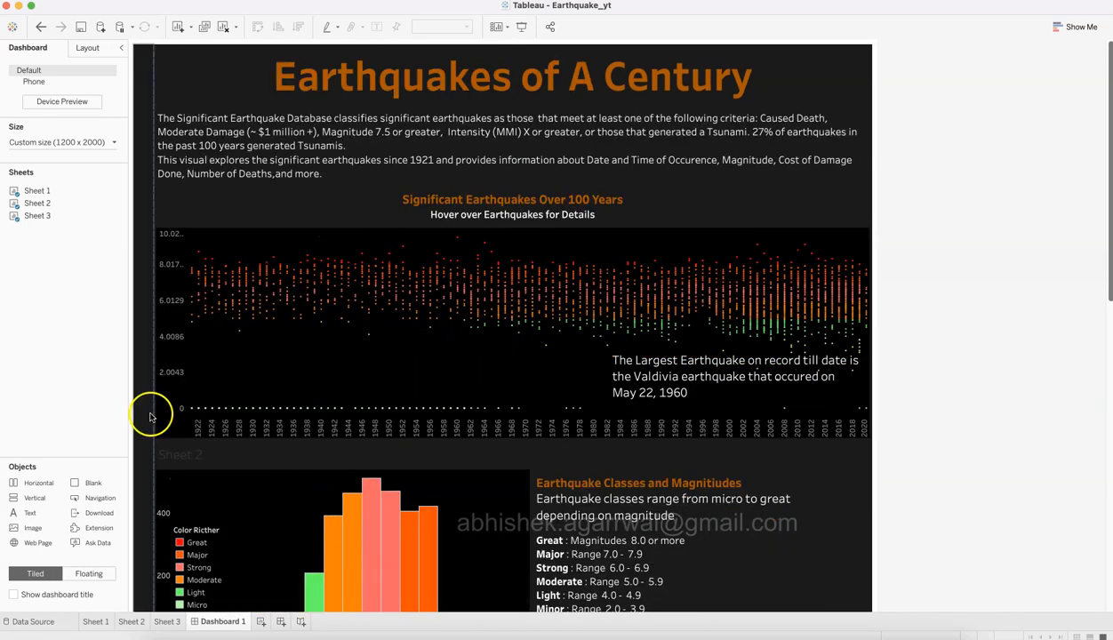
click(714, 441)
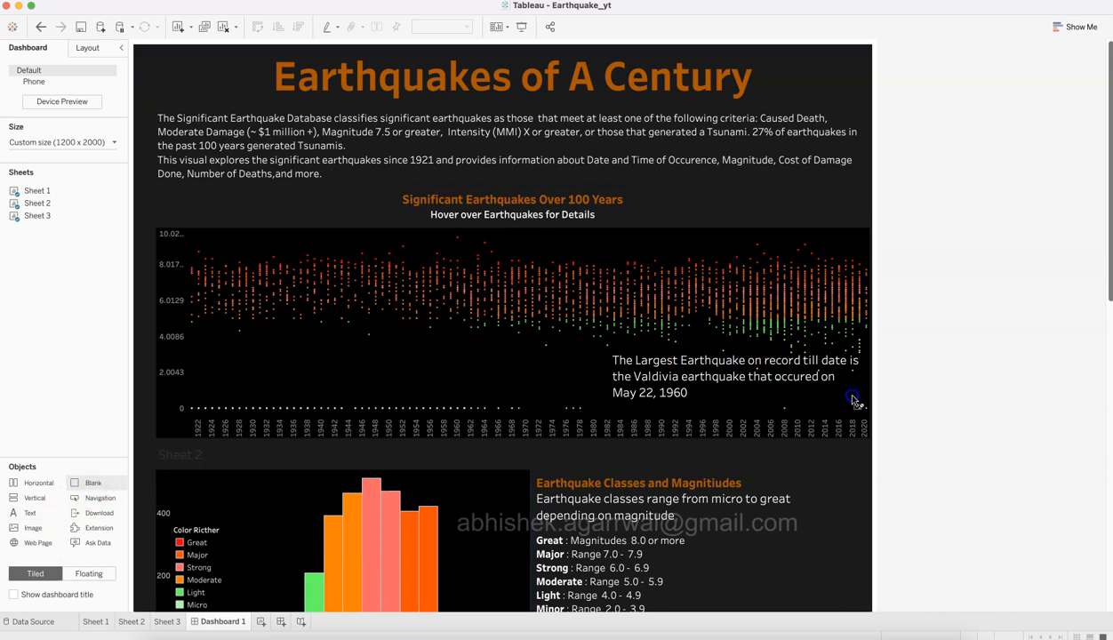
drag(860, 400, 877, 397)
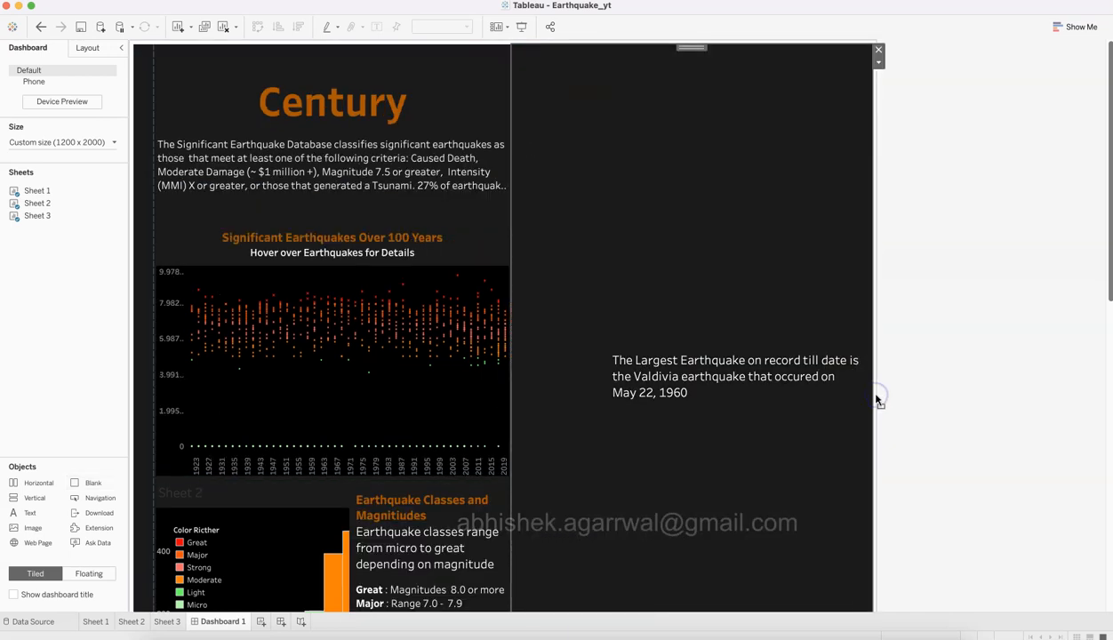
drag(512, 431, 847, 440)
Shift the floating Valdivia earthquake note slightly left so it fits inside the scatter plot.
click(744, 345)
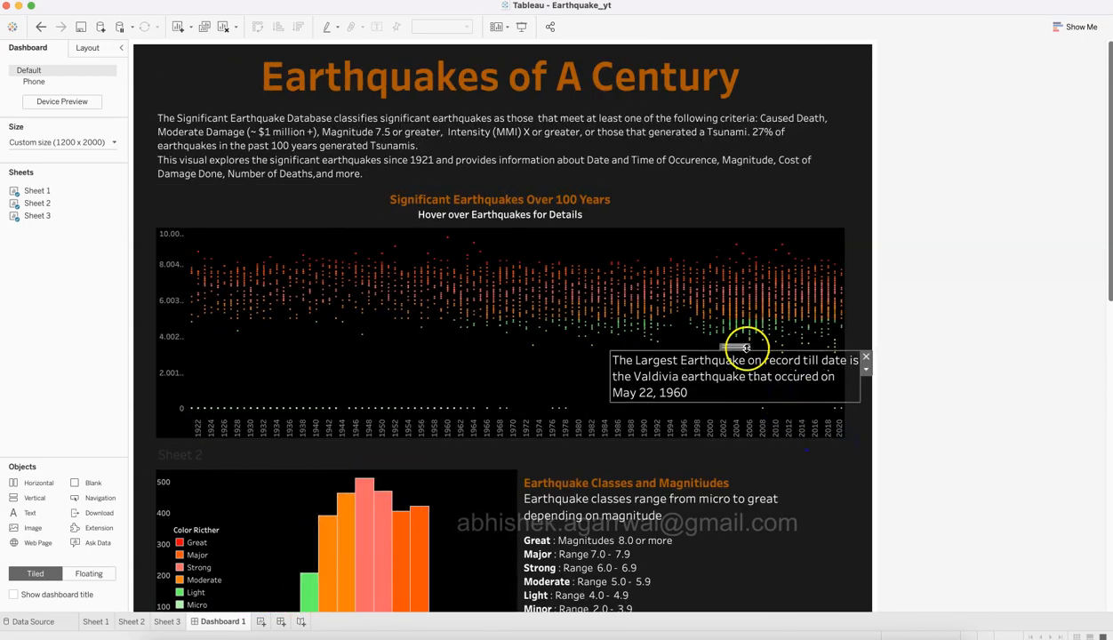
drag(744, 345, 723, 353)
click(1057, 379)
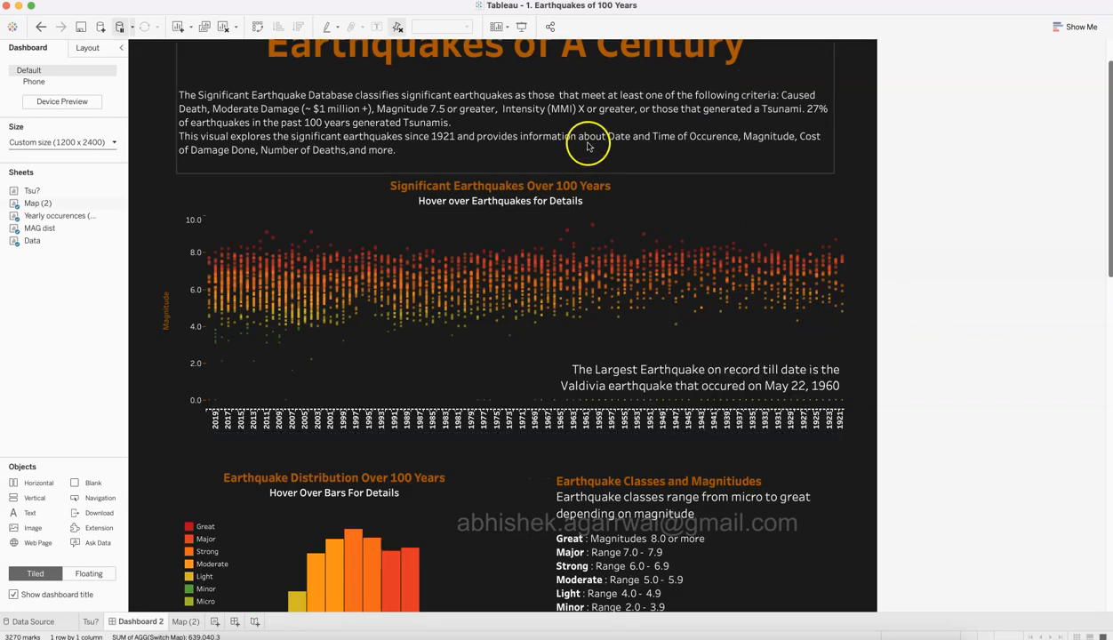
Insert a thin blank spacer above the dashboard's title text and move the floating Valdivia note down within the scatter plot.
scroll(671, 244, up, 2)
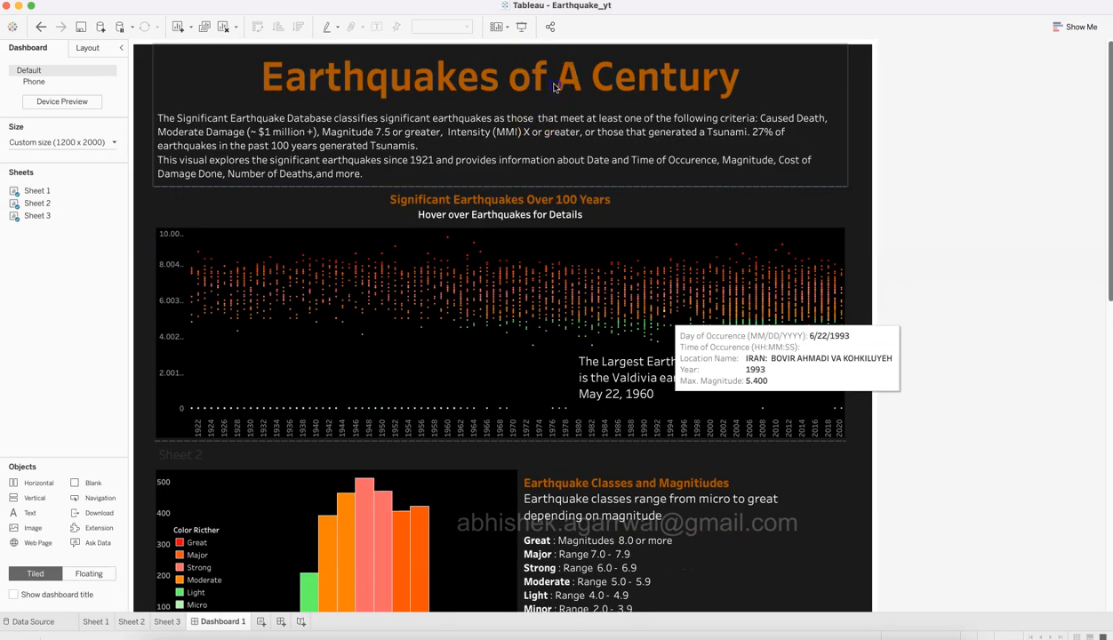
click(553, 86)
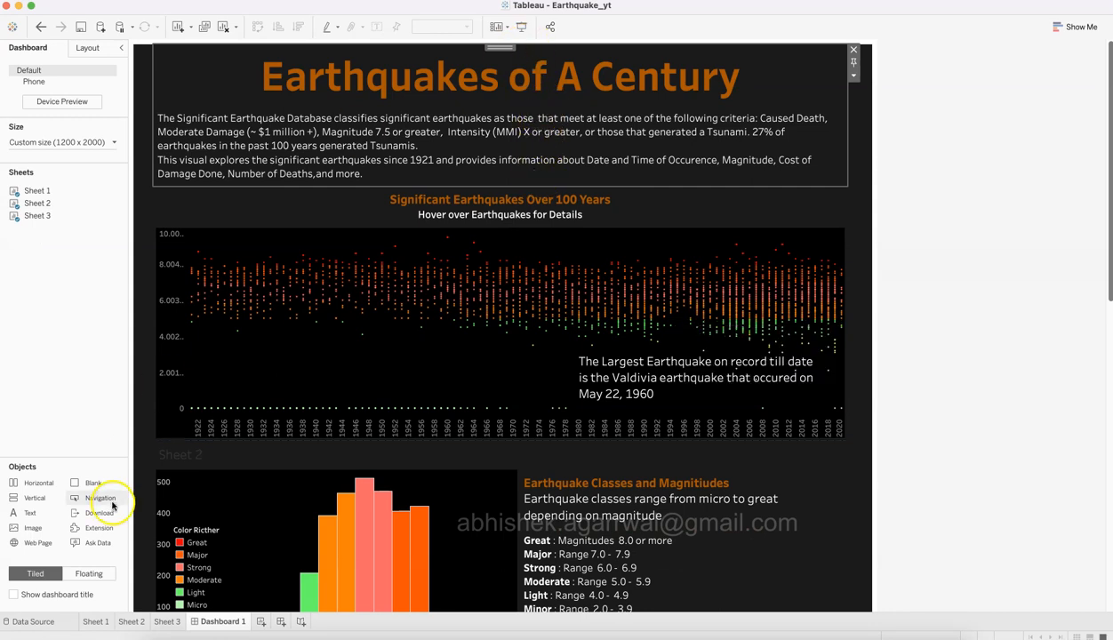
drag(98, 482, 424, 117)
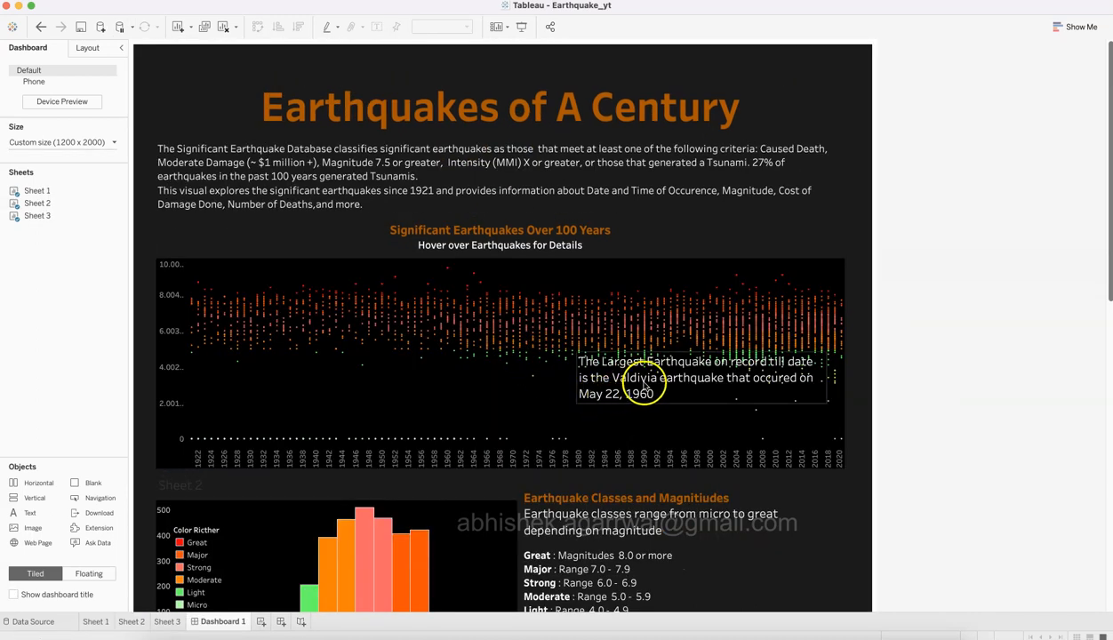
click(678, 360)
drag(704, 347, 704, 383)
click(903, 411)
Preview Dashboard 1 in presentation mode, examining the charts, filter row and map section, and return to editing.
click(610, 127)
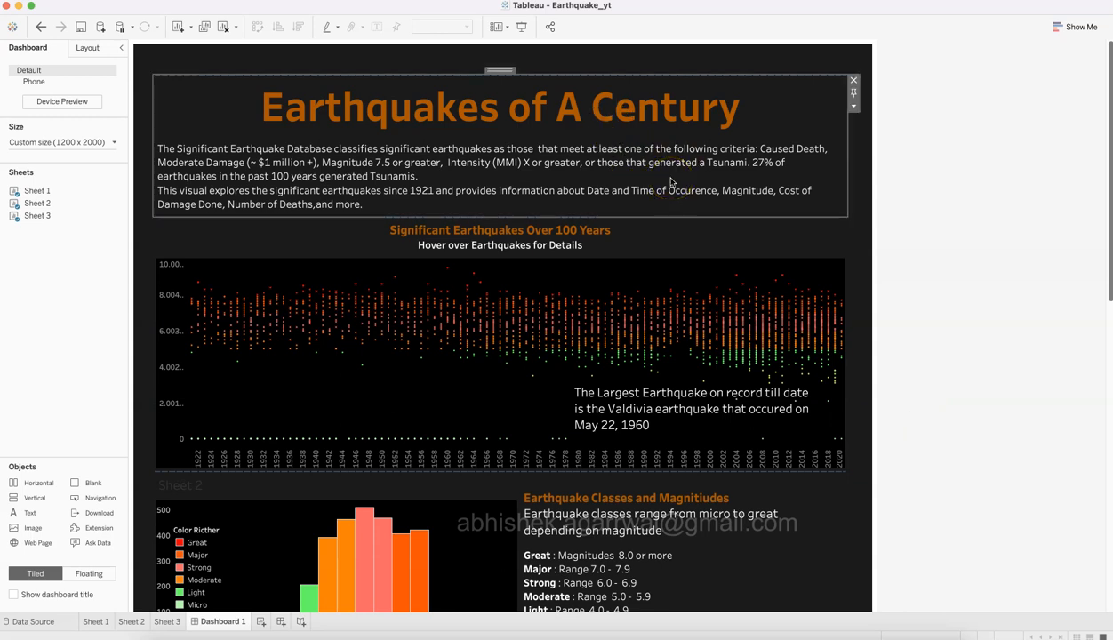
click(536, 25)
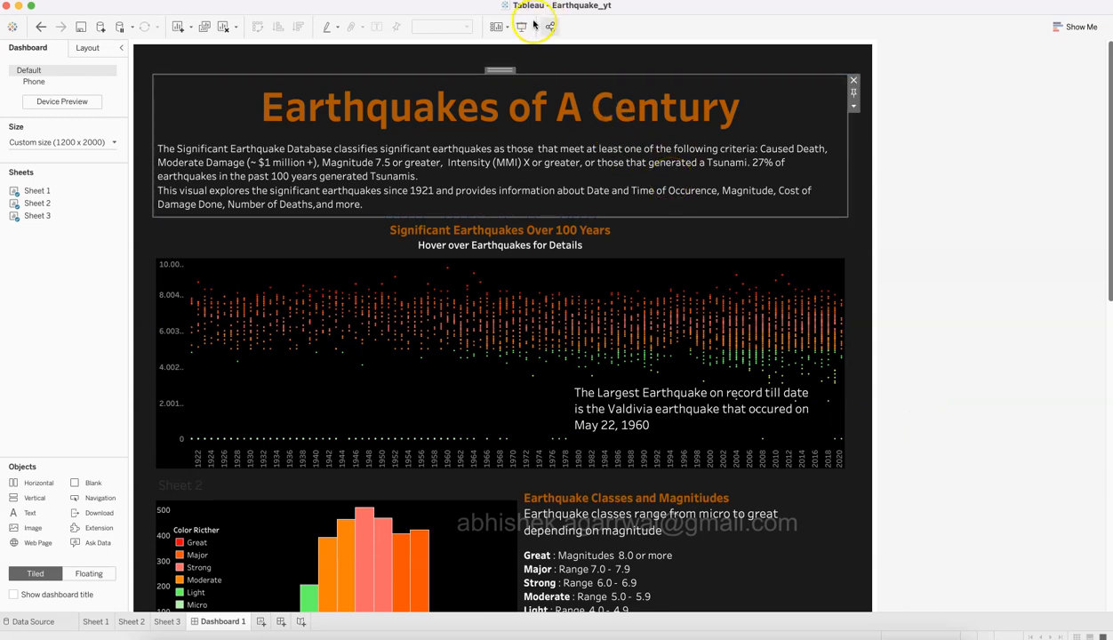
scroll(575, 365, down, 5)
scroll(574, 366, up, 1)
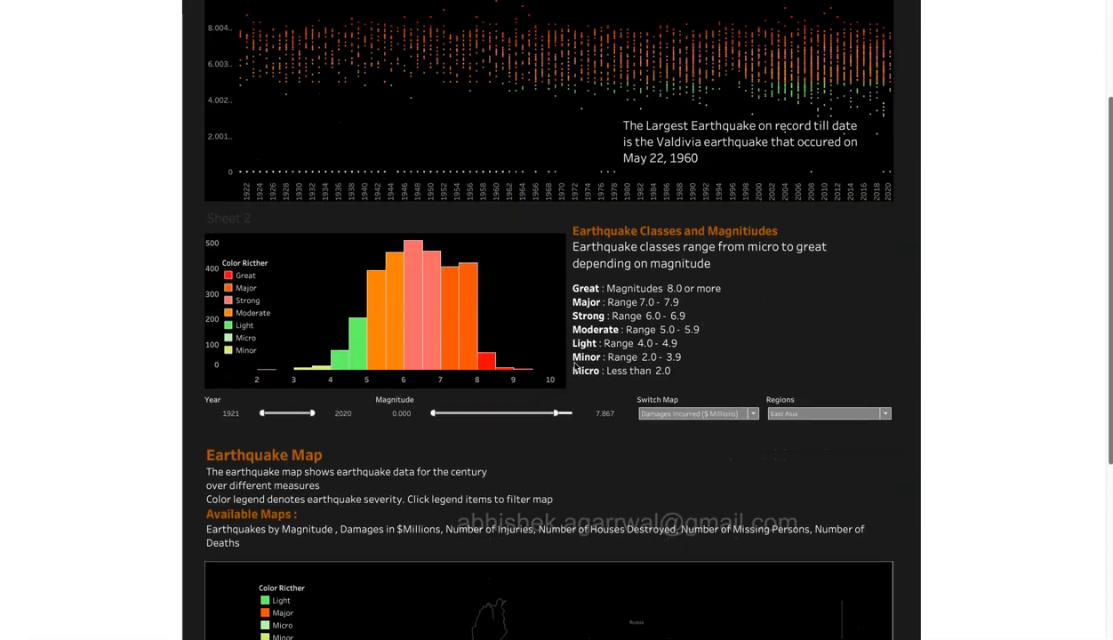
key(Escape)
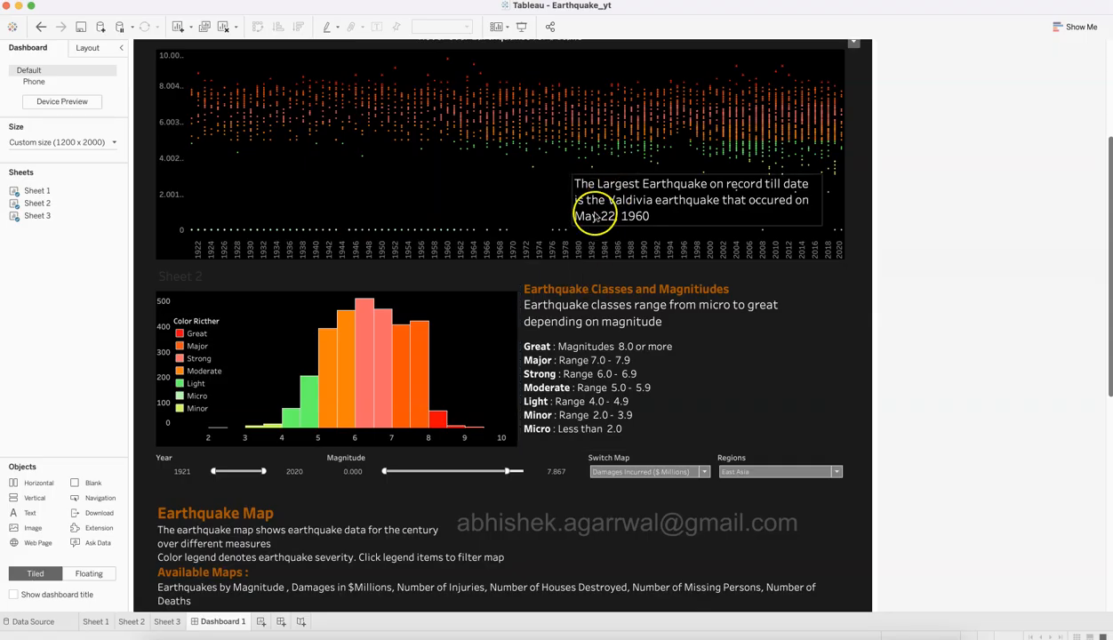
scroll(595, 209, up, 5)
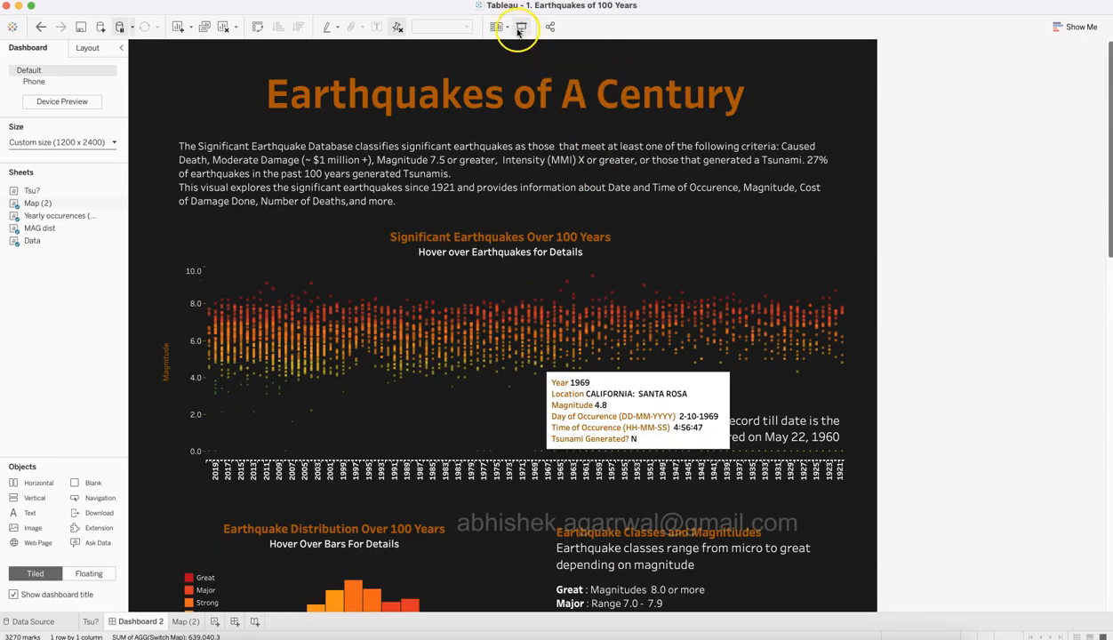